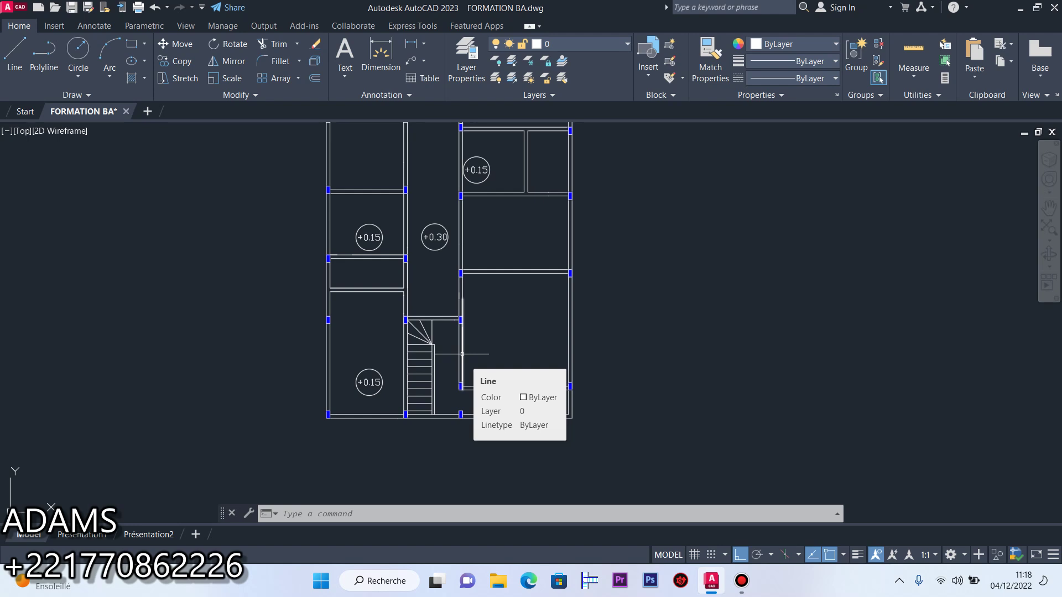
Examine the column floor plan, from the overall layout down to the front wall and the level marks near the staircase
{"action": "scroll", "coordinate": [438, 277], "scroll_direction": "down", "scroll_amount": 7}
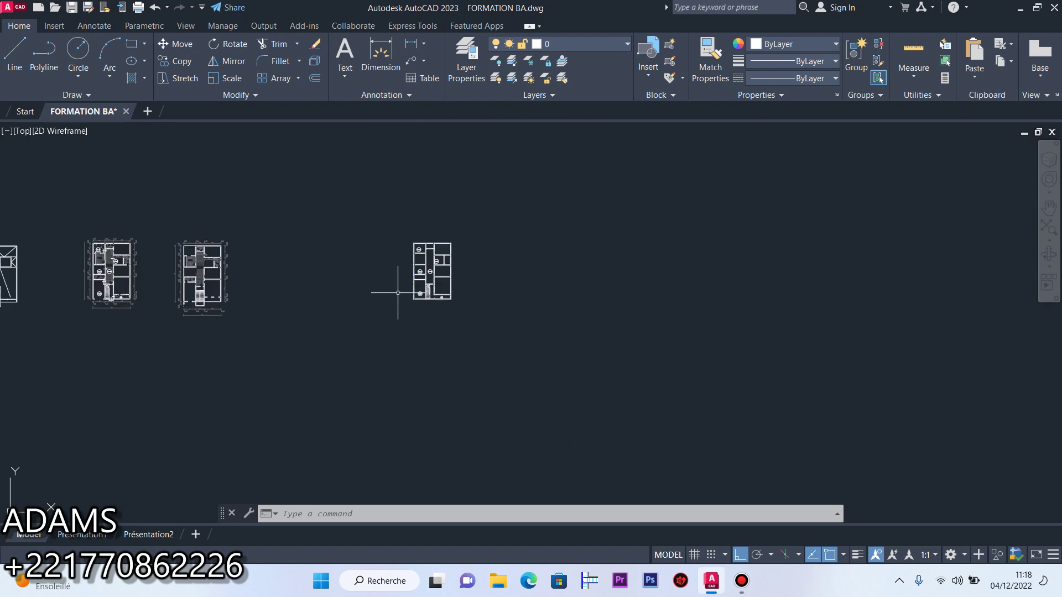
{"action": "scroll", "coordinate": [236, 297], "scroll_direction": "up", "scroll_amount": 8}
{"action": "scroll", "coordinate": [390, 317], "scroll_direction": "down", "scroll_amount": 12}
{"action": "scroll", "coordinate": [261, 308], "scroll_direction": "up", "scroll_amount": 6}
{"action": "scroll", "coordinate": [355, 303], "scroll_direction": "down", "scroll_amount": 3}
{"action": "scroll", "coordinate": [237, 303], "scroll_direction": "up", "scroll_amount": 6}
{"action": "scroll", "coordinate": [525, 347], "scroll_direction": "down", "scroll_amount": 5}
{"action": "scroll", "coordinate": [507, 356], "scroll_direction": "up", "scroll_amount": 10}
{"action": "scroll", "coordinate": [531, 350], "scroll_direction": "down", "scroll_amount": 4}
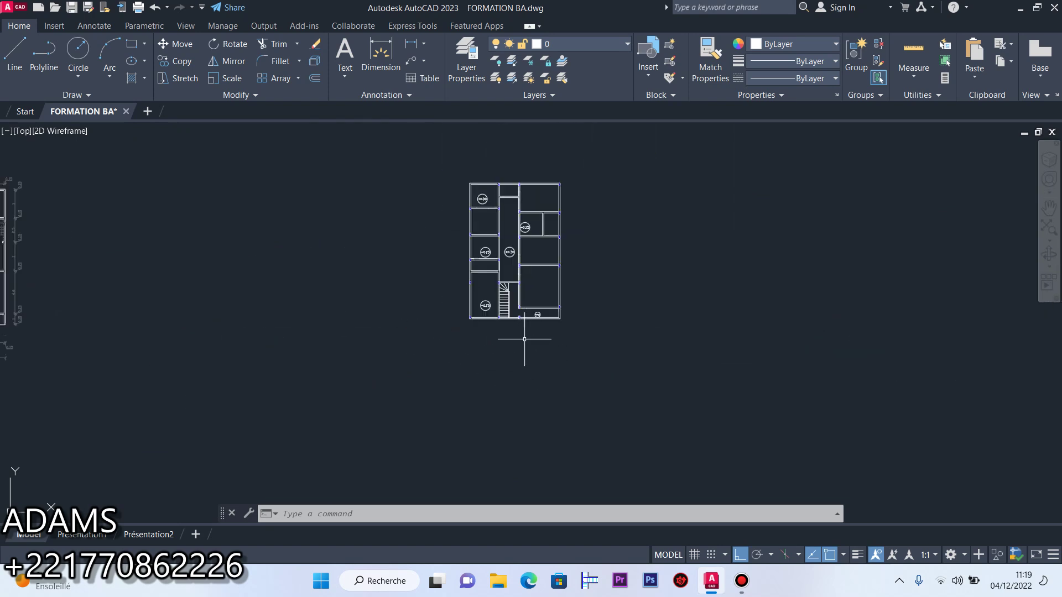
{"action": "scroll", "coordinate": [500, 326], "scroll_direction": "up", "scroll_amount": 7}
{"action": "scroll", "coordinate": [453, 267], "scroll_direction": "up", "scroll_amount": 3}
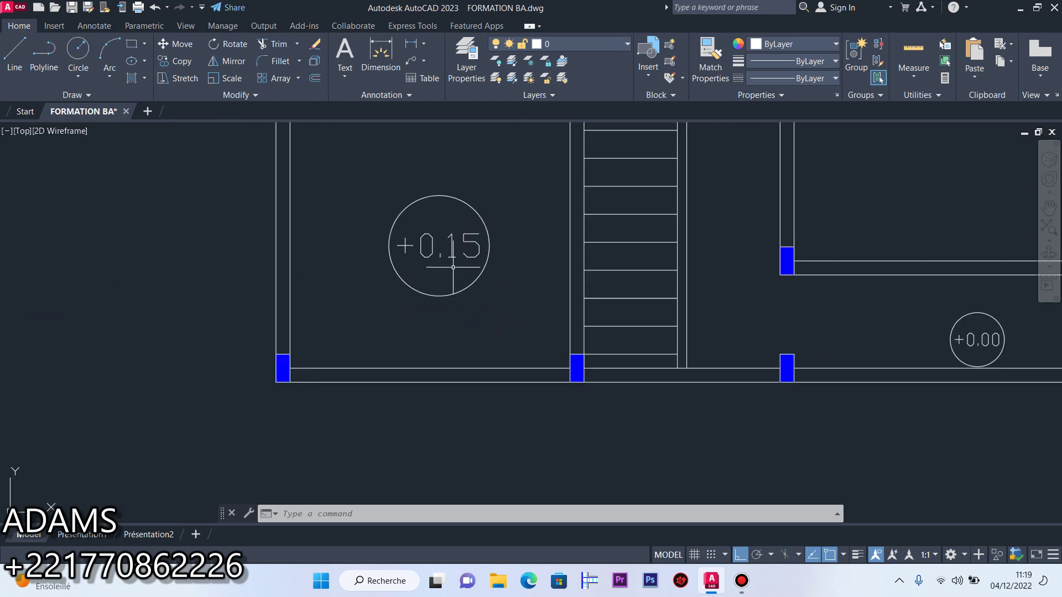
{"action": "scroll", "coordinate": [467, 239], "scroll_direction": "down", "scroll_amount": 4}
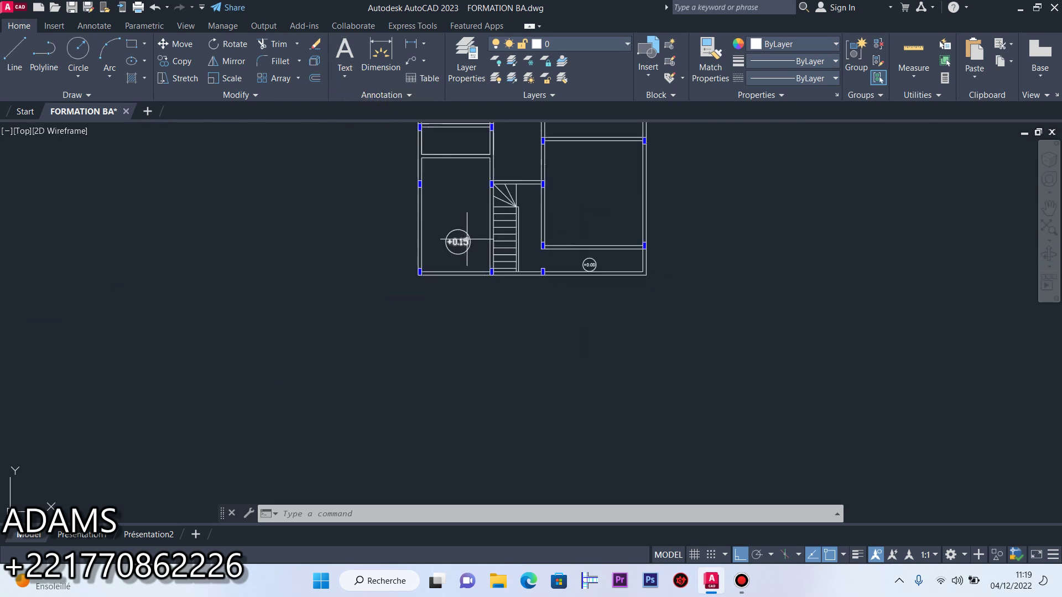
{"action": "scroll", "coordinate": [467, 239], "scroll_direction": "up", "scroll_amount": 4}
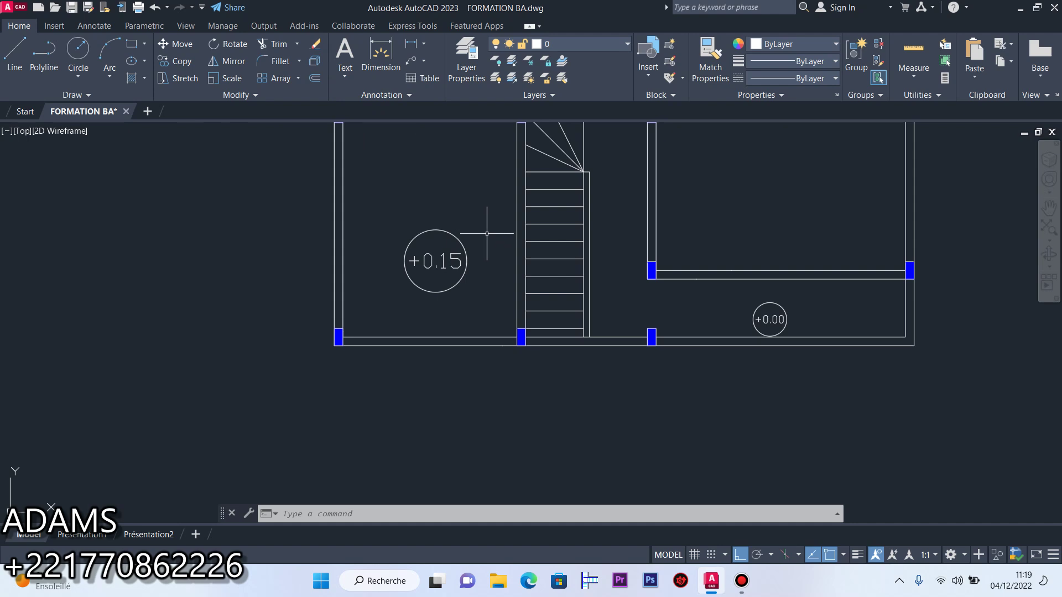
Copy the +0.00 level text, with Ortho off, to just below the front wall of the room beside the staircase
{"action": "scroll", "coordinate": [772, 324], "scroll_direction": "up", "scroll_amount": 6}
{"action": "left_click", "coordinate": [780, 294]}
{"action": "left_click", "coordinate": [741, 317]}
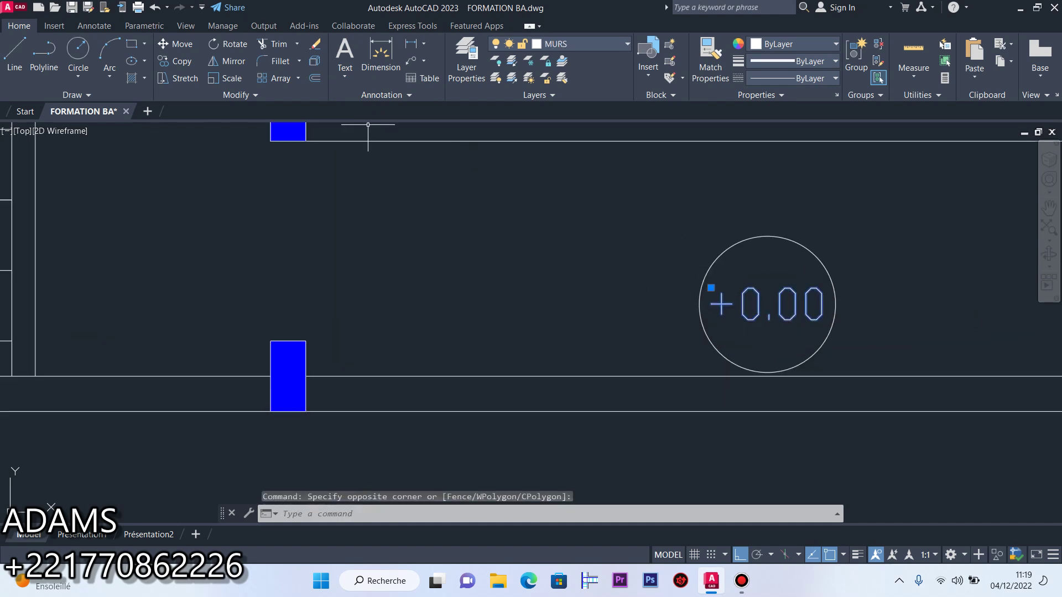
{"action": "left_click", "coordinate": [187, 65]}
{"action": "left_click", "coordinate": [714, 298]}
{"action": "scroll", "coordinate": [863, 255], "scroll_direction": "down", "scroll_amount": 8}
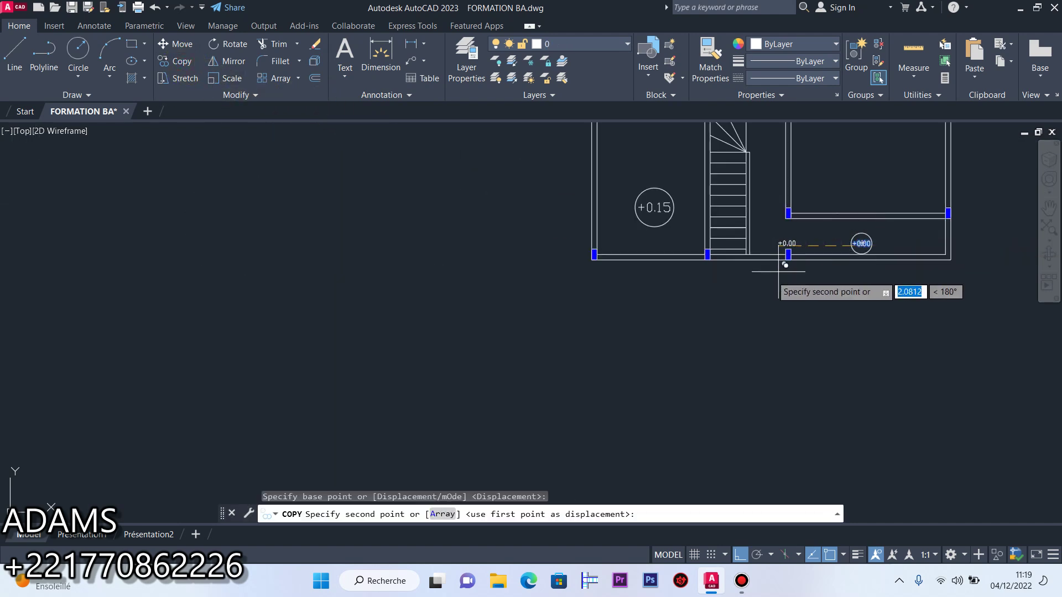
{"action": "left_click", "coordinate": [740, 555]}
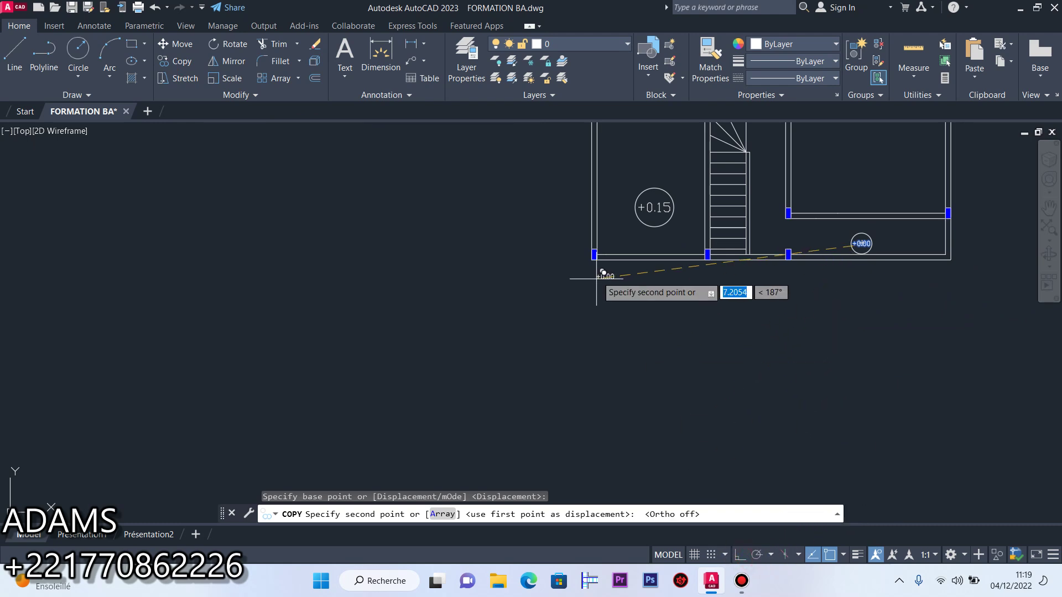
{"action": "scroll", "coordinate": [656, 260], "scroll_direction": "up", "scroll_amount": 7}
{"action": "scroll", "coordinate": [652, 265], "scroll_direction": "up", "scroll_amount": 2}
{"action": "left_click", "coordinate": [554, 241]}
{"action": "right_click", "coordinate": [594, 297]}
{"action": "left_click", "coordinate": [635, 307]}
Change the Standard text style's font to Times New Roman with the Italique font style and apply it
{"action": "left_click", "coordinate": [713, 273]}
{"action": "left_click", "coordinate": [509, 235]}
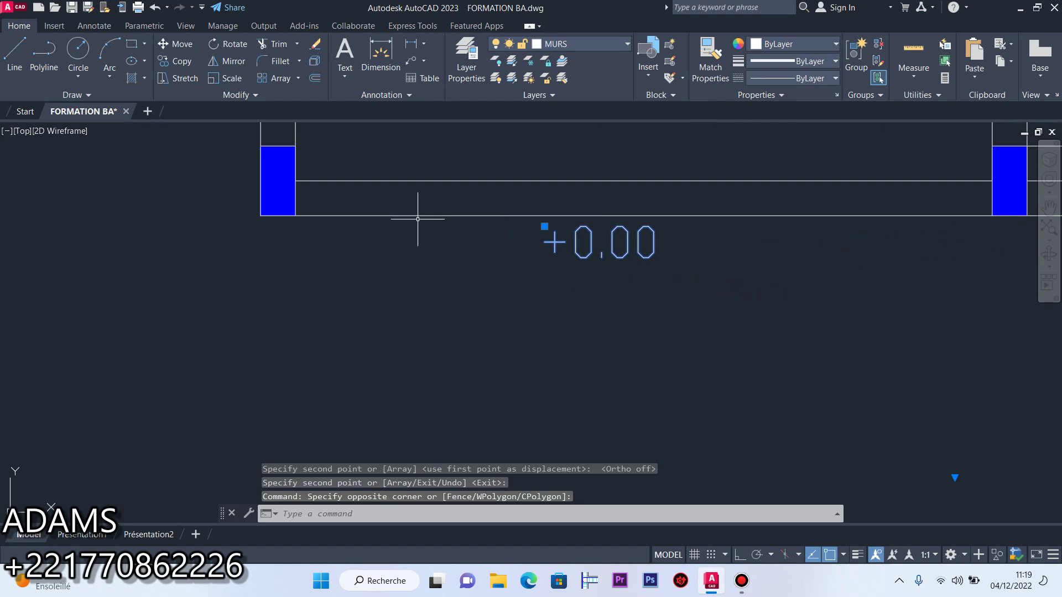
{"action": "left_click", "coordinate": [94, 26]}
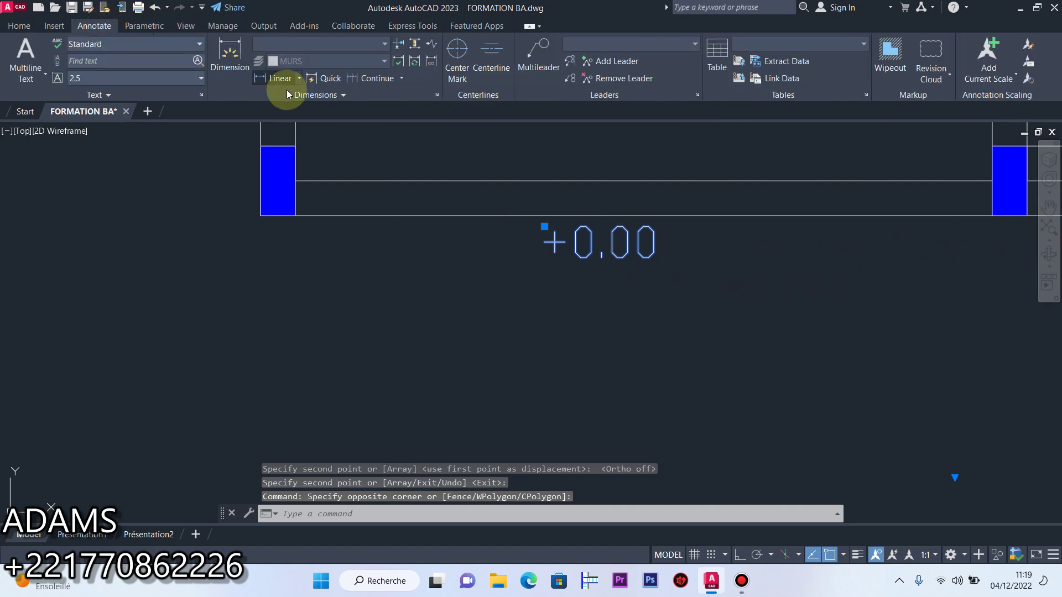
{"action": "left_click", "coordinate": [437, 95]}
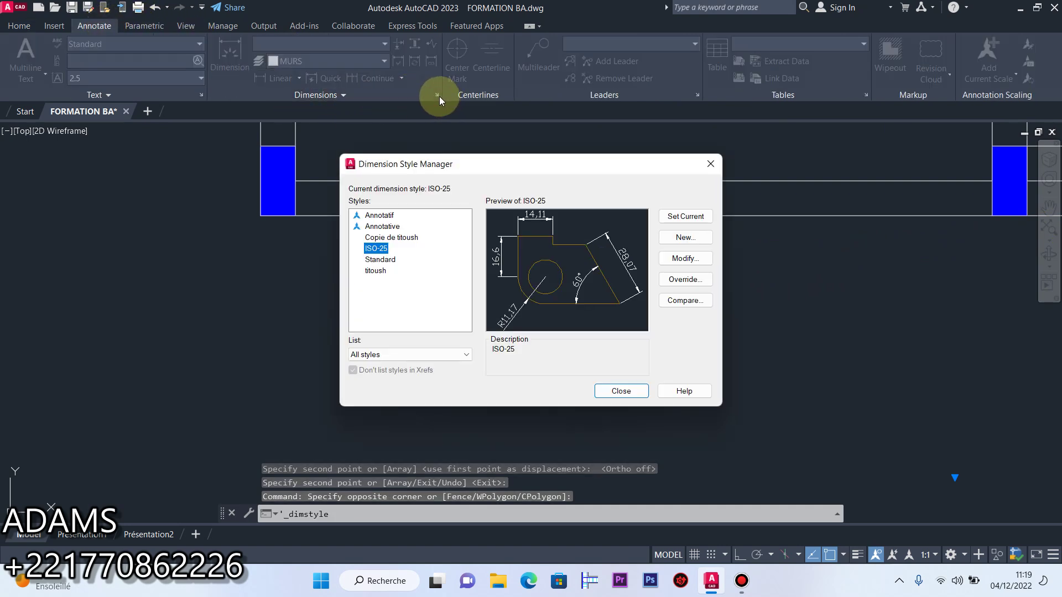
{"action": "left_click", "coordinate": [711, 163]}
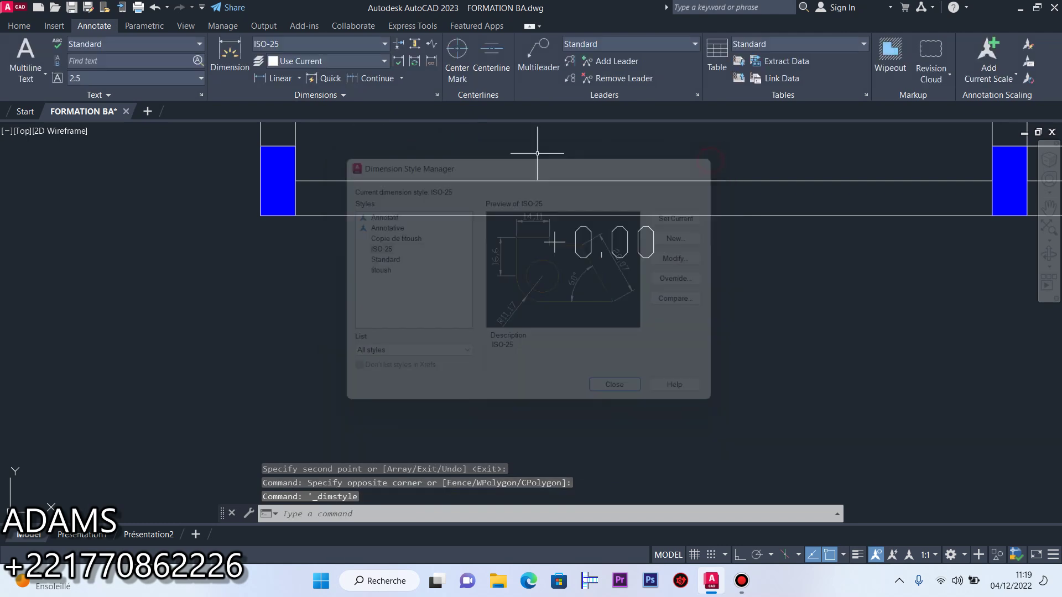
{"action": "left_click", "coordinate": [201, 95]}
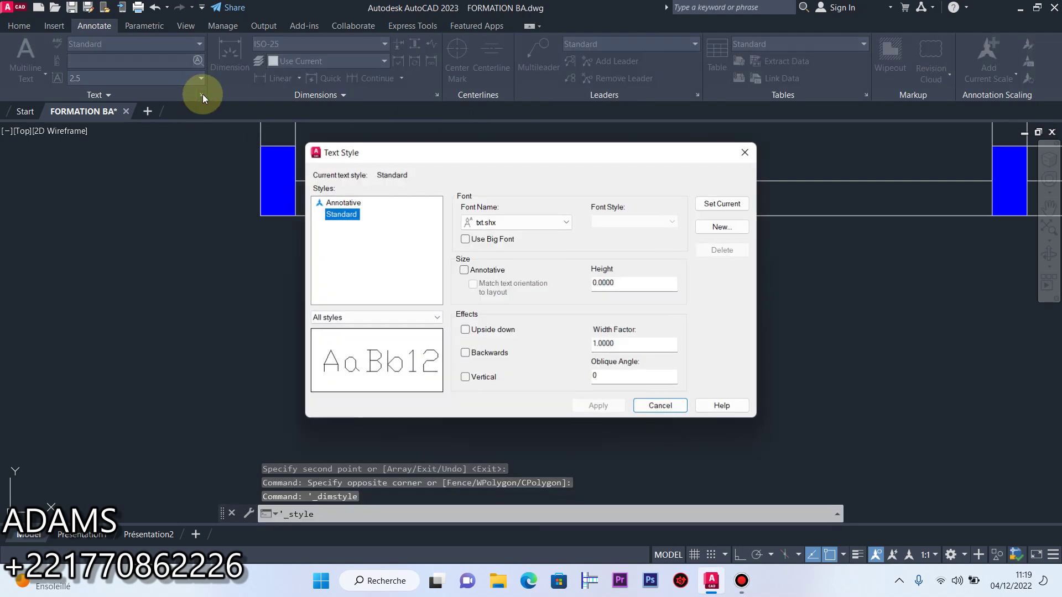
{"action": "left_click", "coordinate": [523, 222]}
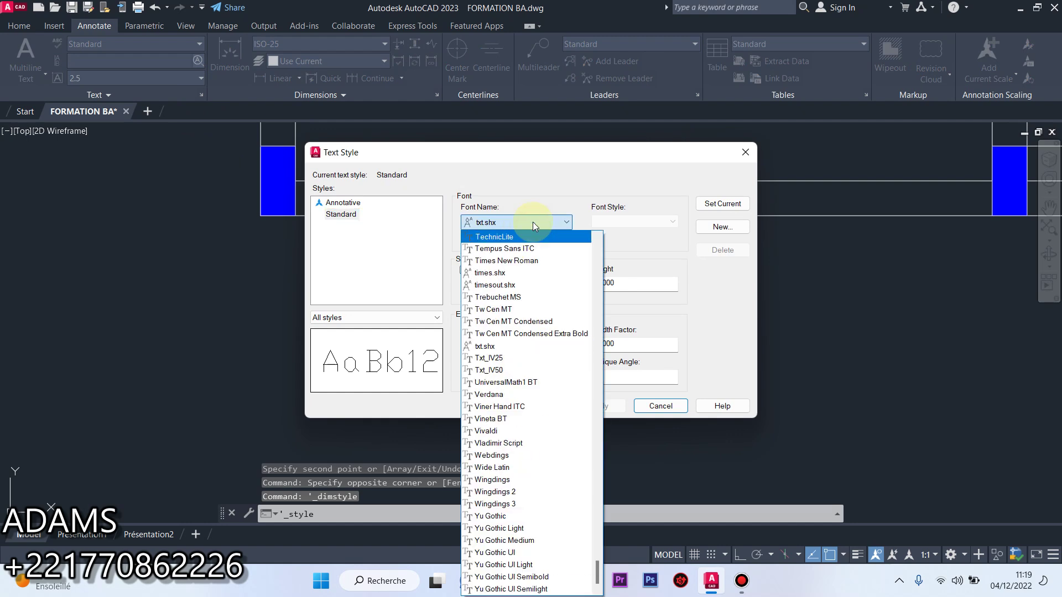
{"action": "left_click", "coordinate": [523, 261]}
{"action": "left_click", "coordinate": [636, 221]}
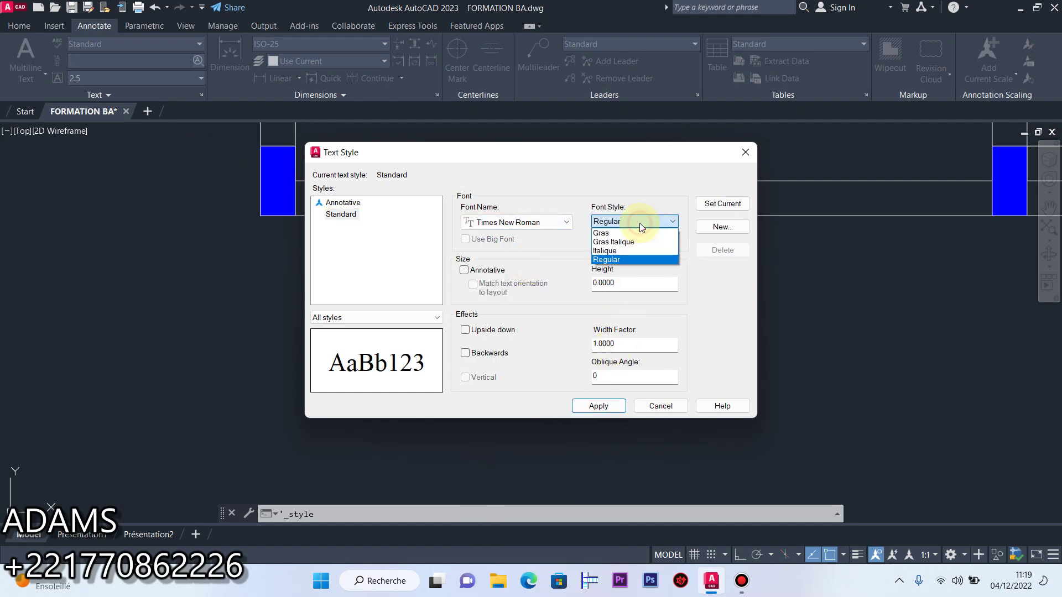
{"action": "left_click", "coordinate": [617, 253]}
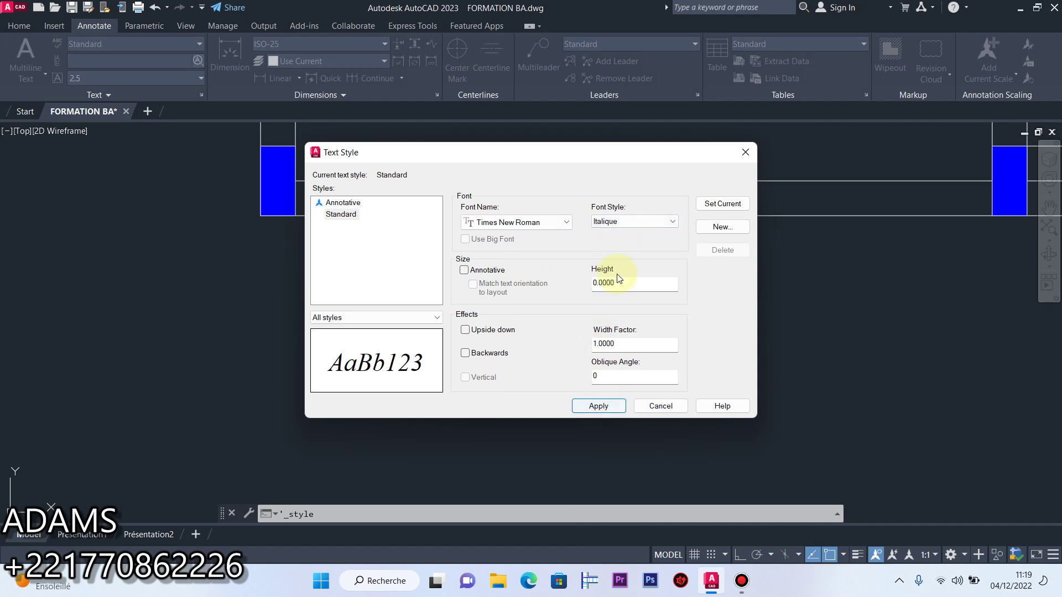
{"action": "left_click", "coordinate": [604, 407]}
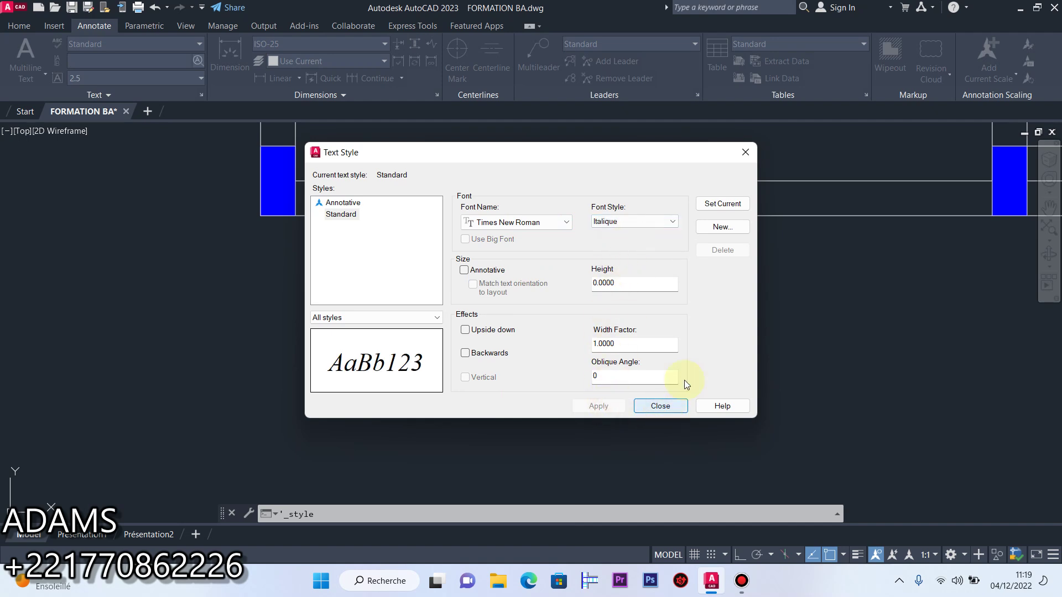
{"action": "left_click", "coordinate": [745, 152]}
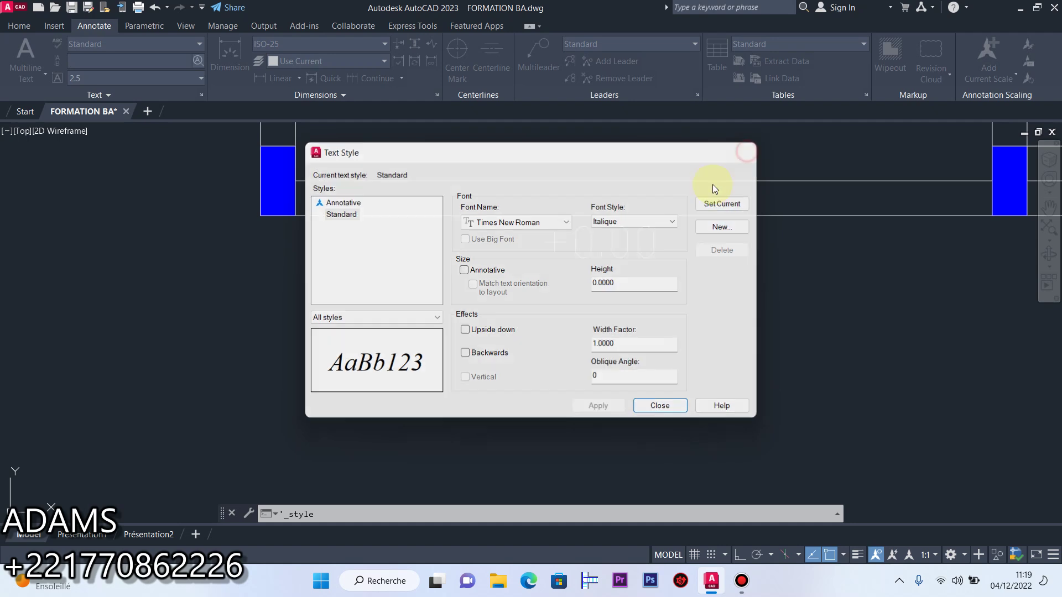
Replace the copied level text below the front wall with "L1 15*40"
{"action": "middle_click_drag", "start_coordinate": [547, 255], "coordinate": [499, 259]}
{"action": "left_click", "coordinate": [586, 244]}
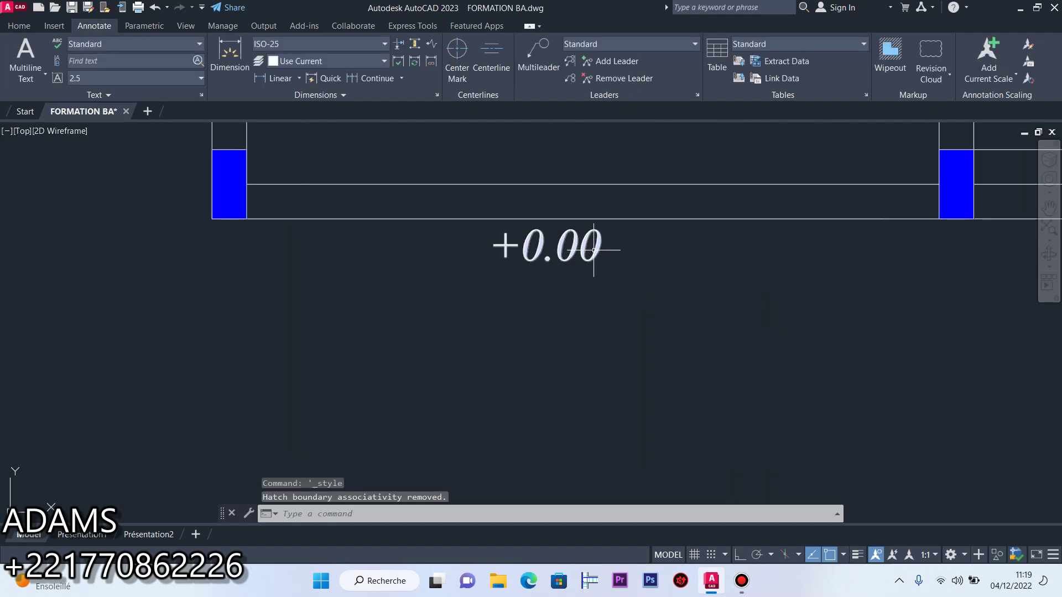
{"action": "double_click", "coordinate": [602, 244]}
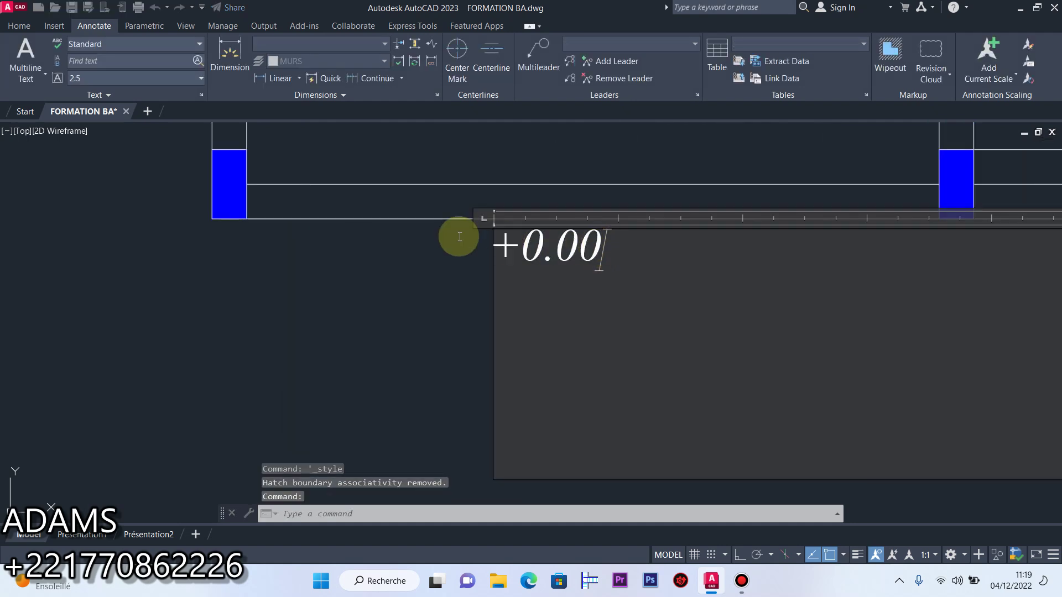
{"action": "type", "text": "L"}
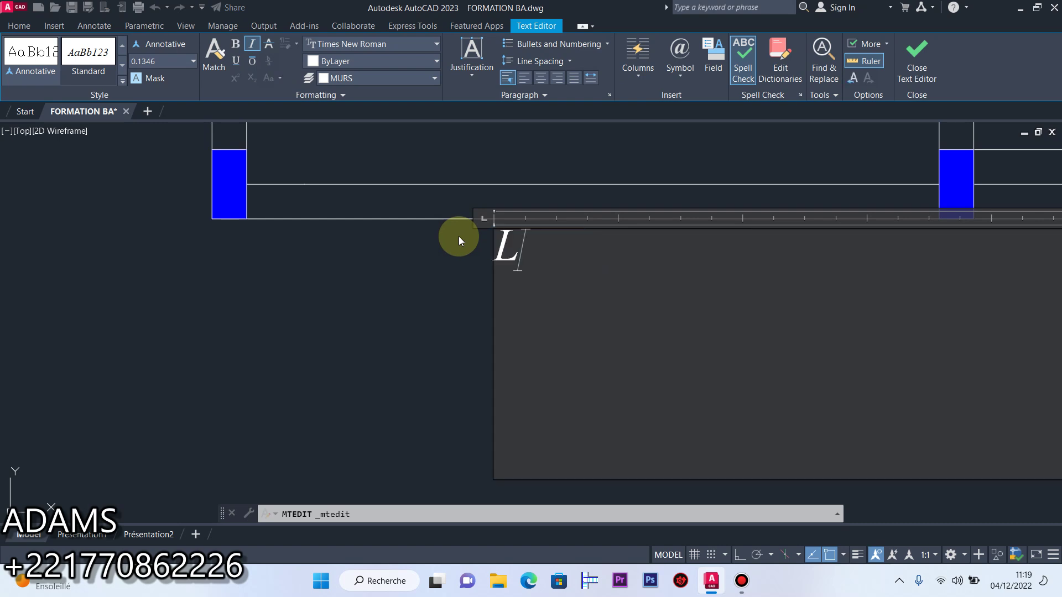
{"action": "type", "text": "1 15*40"}
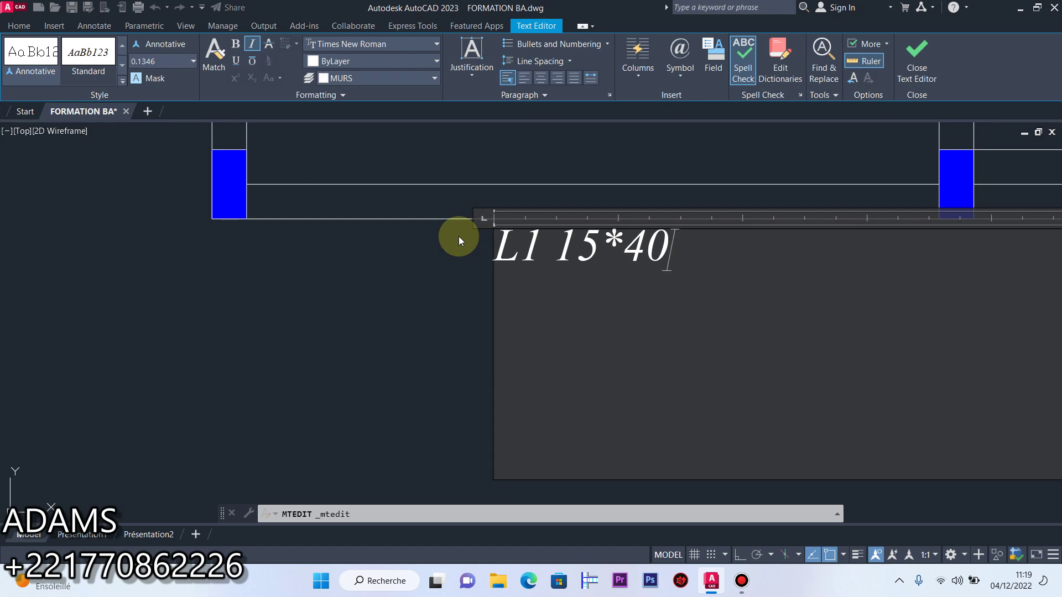
{"action": "left_click", "coordinate": [410, 315]}
Copy the L1 15*40 label horizontally, with Ortho on, to below the front wall span at the staircase
{"action": "scroll", "coordinate": [462, 305], "scroll_direction": "up", "scroll_amount": 2}
{"action": "left_click", "coordinate": [463, 306]}
{"action": "left_click", "coordinate": [381, 302]}
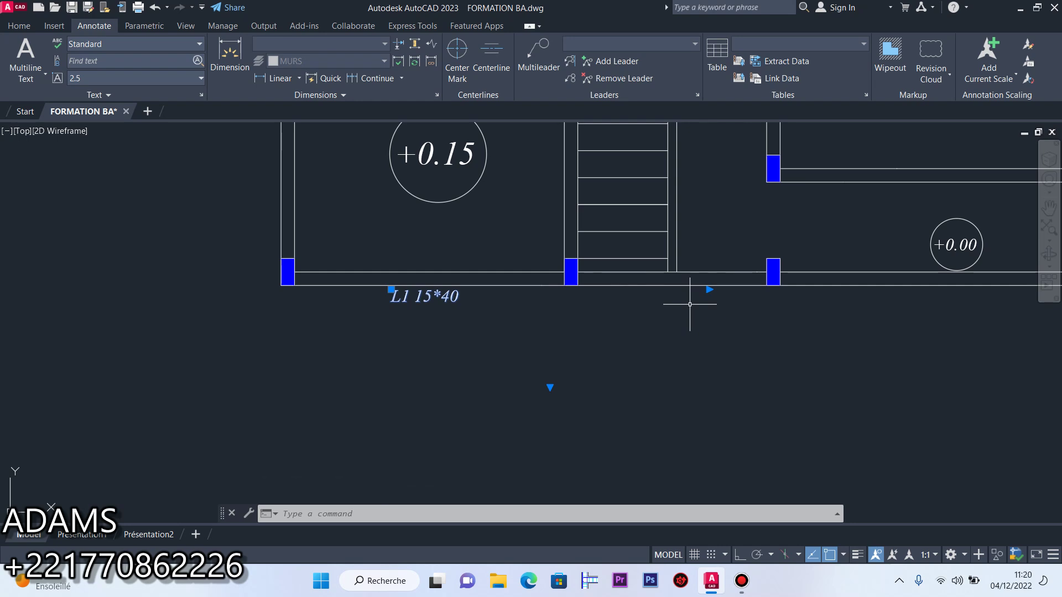
{"action": "scroll", "coordinate": [415, 509], "scroll_direction": "down", "scroll_amount": 5}
{"action": "scroll", "coordinate": [415, 302], "scroll_direction": "down", "scroll_amount": 3}
{"action": "scroll", "coordinate": [415, 357], "scroll_direction": "up", "scroll_amount": 10}
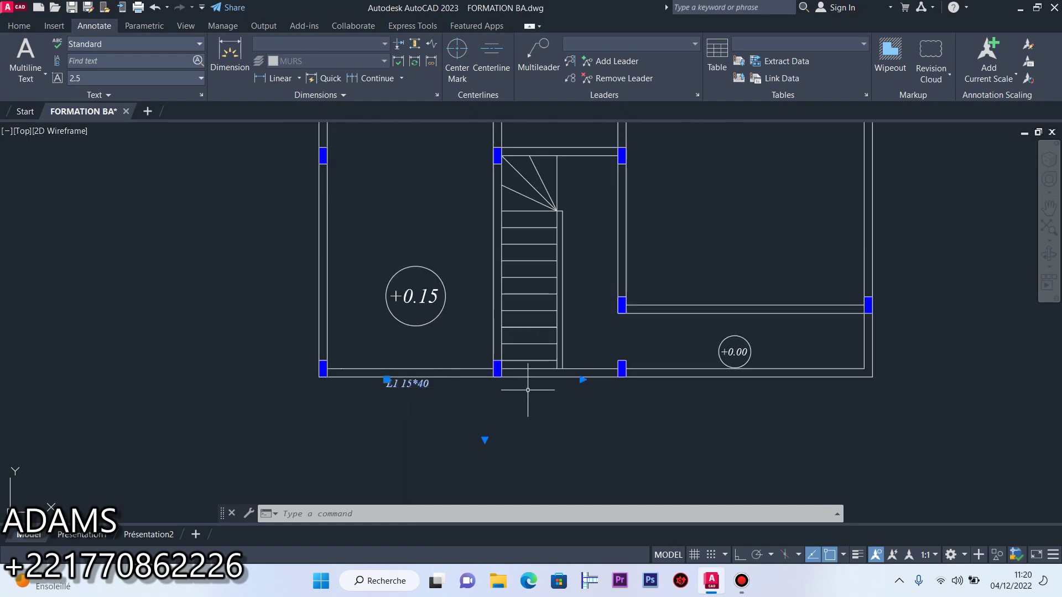
{"action": "scroll", "coordinate": [633, 356], "scroll_direction": "down", "scroll_amount": 2}
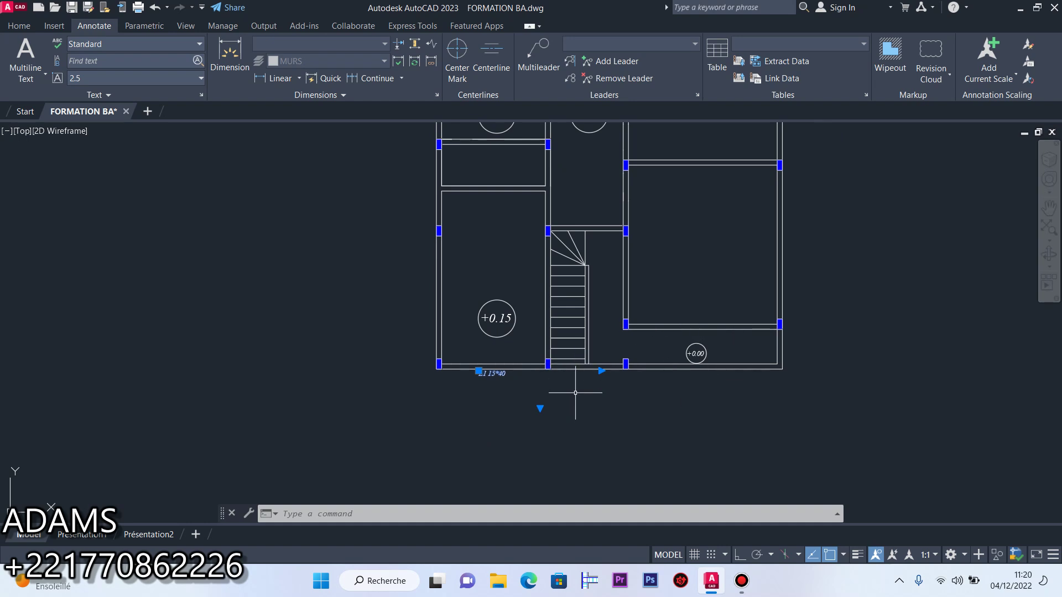
{"action": "scroll", "coordinate": [526, 363], "scroll_direction": "up", "scroll_amount": 6}
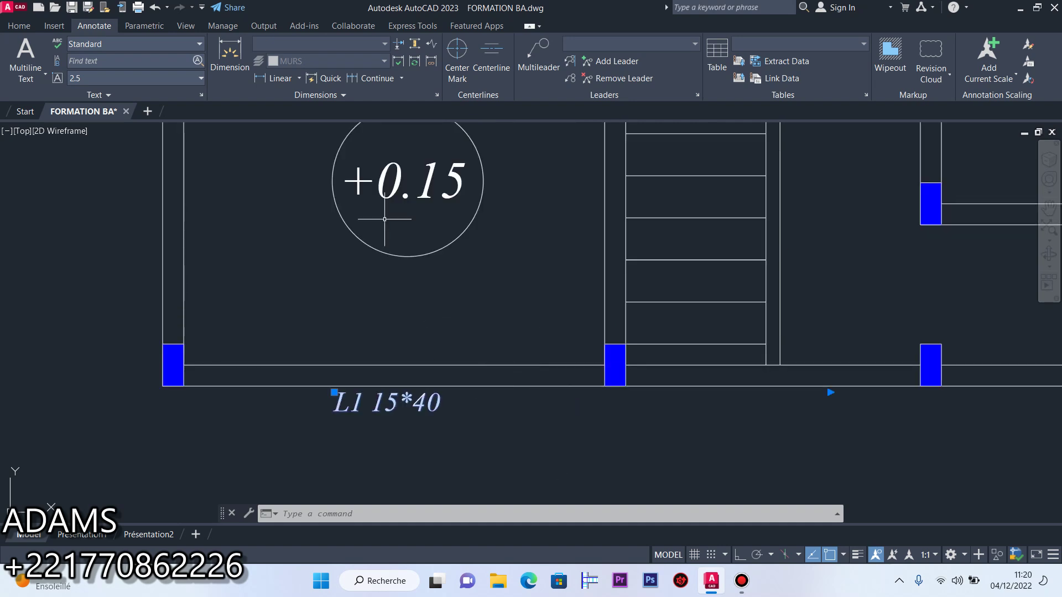
{"action": "left_click", "coordinate": [28, 27]}
{"action": "left_click", "coordinate": [179, 65]}
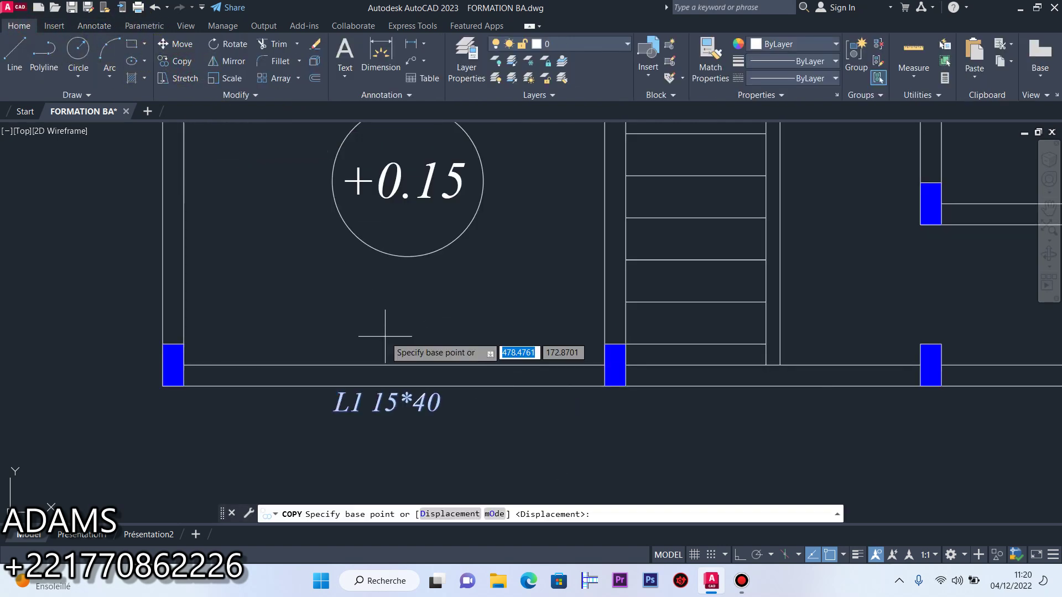
{"action": "left_click", "coordinate": [392, 406]}
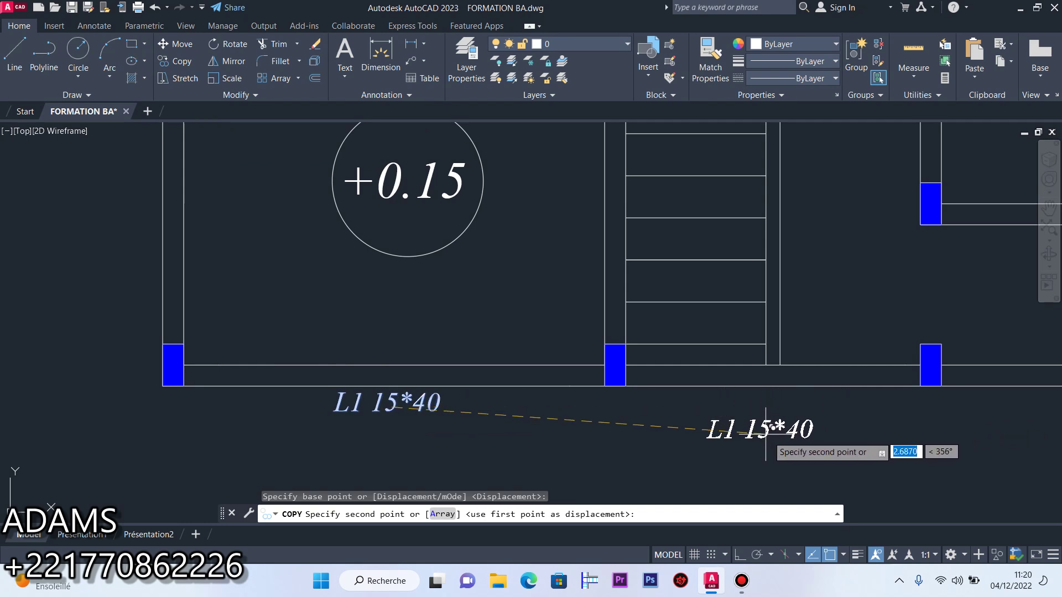
{"action": "left_click", "coordinate": [741, 557]}
{"action": "left_click", "coordinate": [759, 418]}
{"action": "scroll", "coordinate": [586, 382], "scroll_direction": "down", "scroll_amount": 4}
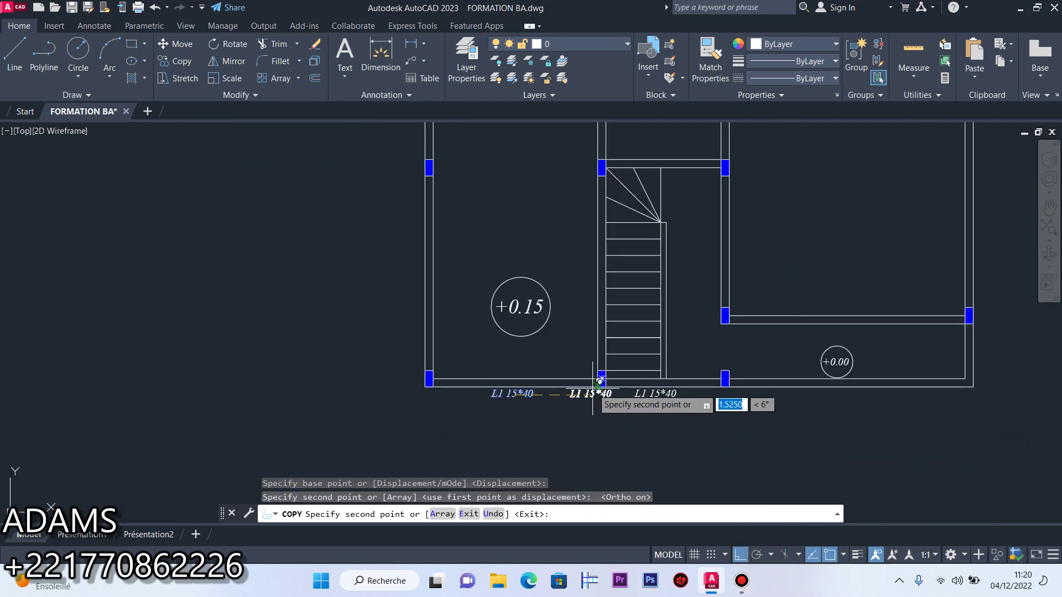
{"action": "scroll", "coordinate": [719, 382], "scroll_direction": "up", "scroll_amount": 2}
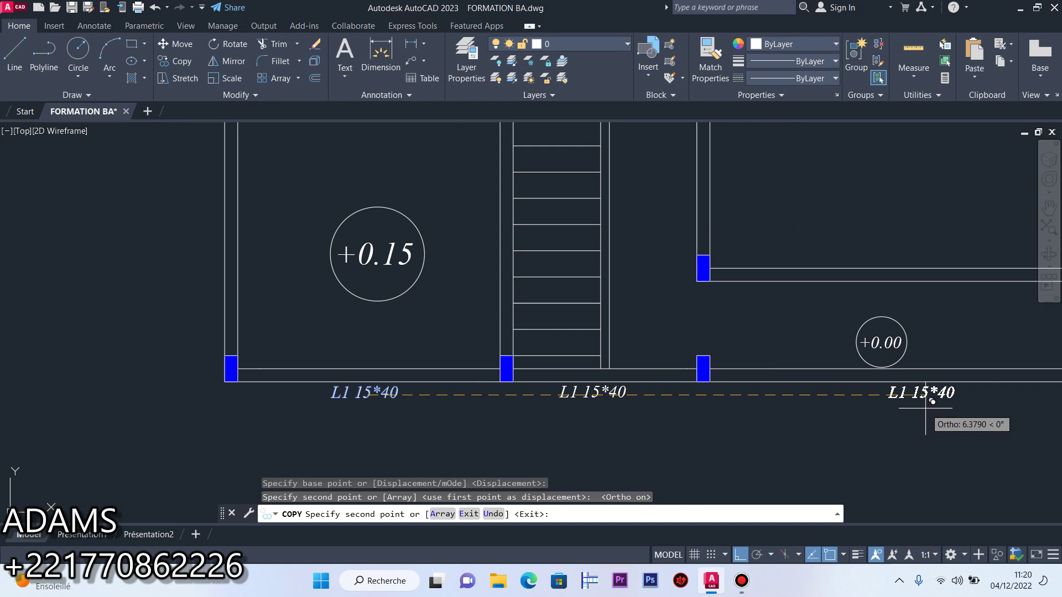
{"action": "scroll", "coordinate": [925, 408], "scroll_direction": "down", "scroll_amount": 2}
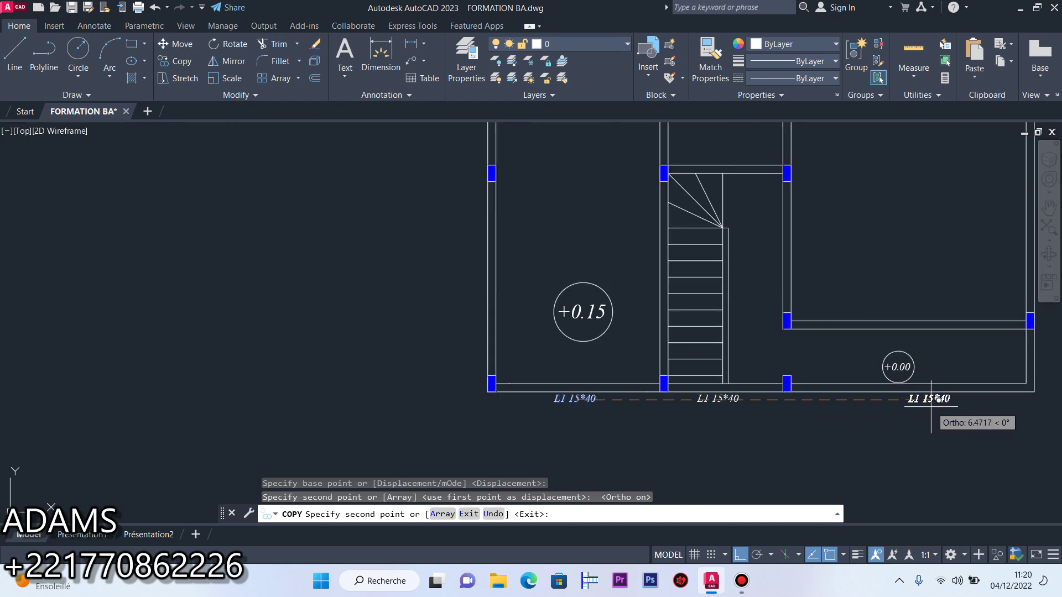
{"action": "scroll", "coordinate": [921, 408], "scroll_direction": "up", "scroll_amount": 3}
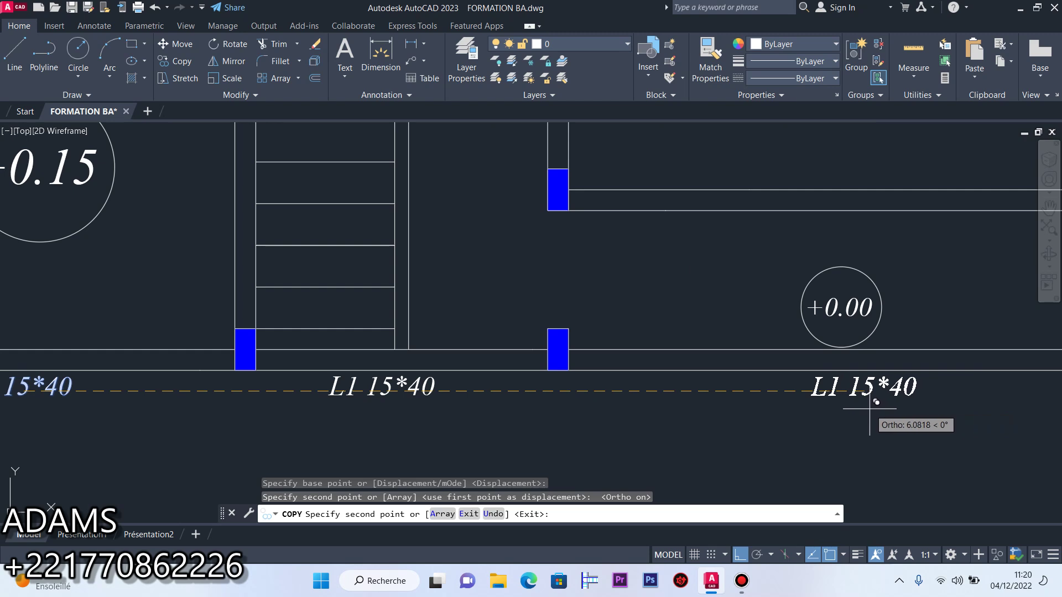
{"action": "key", "text": "Escape"}
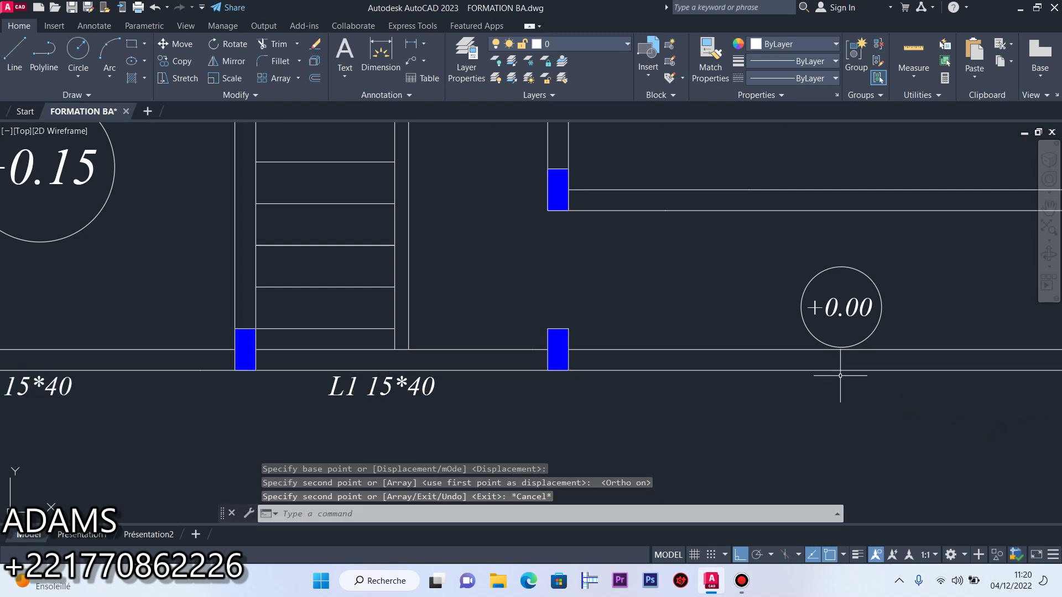
Renumber the copied label below the front wall span at the staircase as "L2 15*40"
{"action": "scroll", "coordinate": [802, 365], "scroll_direction": "down", "scroll_amount": 3}
{"action": "scroll", "coordinate": [671, 385], "scroll_direction": "up", "scroll_amount": 4}
{"action": "double_click", "coordinate": [551, 367]}
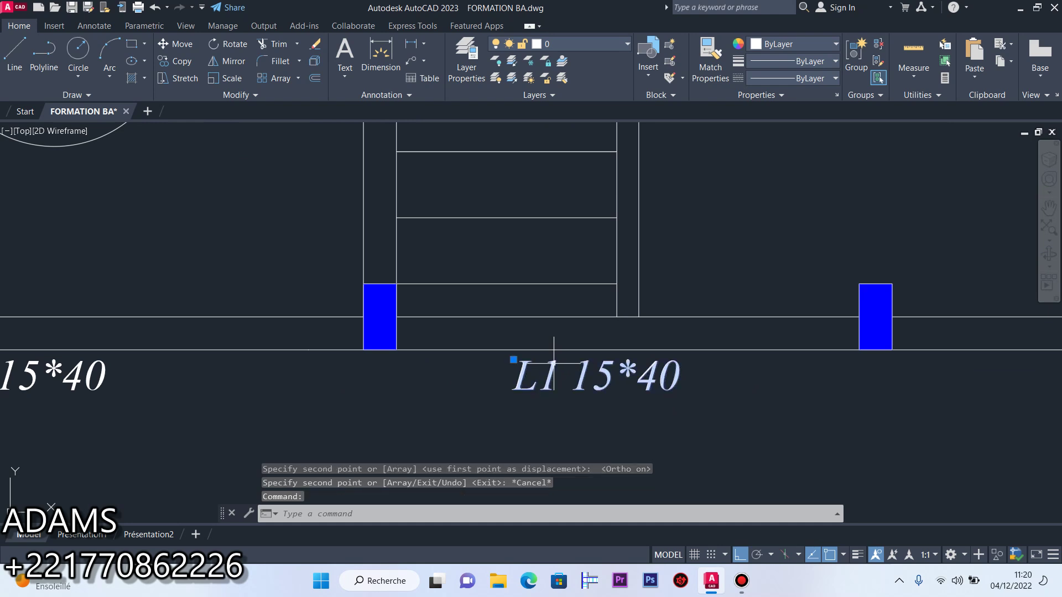
{"action": "type", "text": "2"}
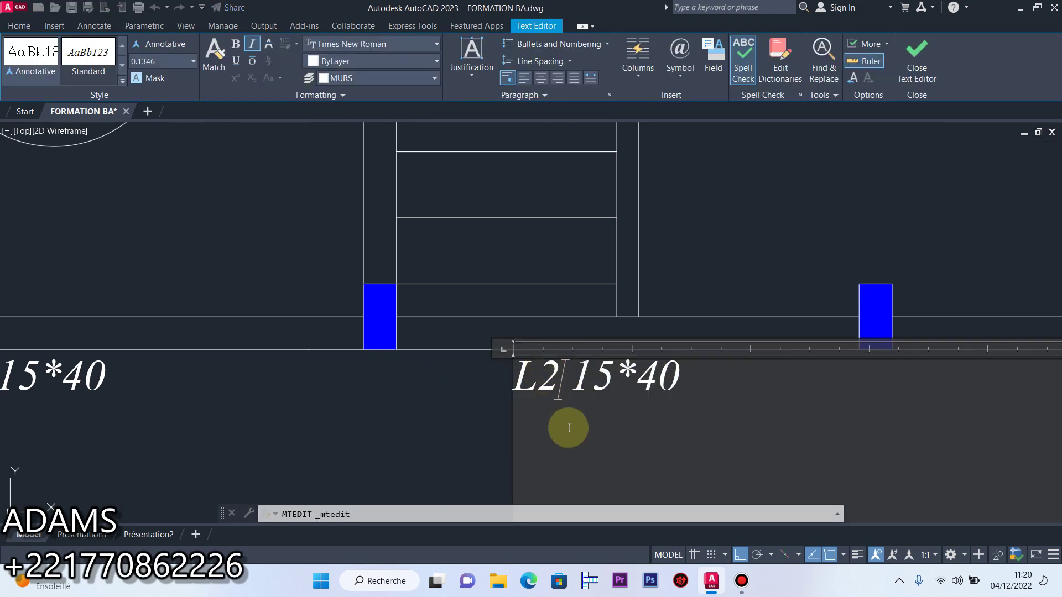
{"action": "left_click", "coordinate": [493, 398]}
Copy the L2 15*40 label, with Ortho off, to below the wall span just above the small +0.00 level circle
{"action": "scroll", "coordinate": [581, 364], "scroll_direction": "down", "scroll_amount": 3}
{"action": "scroll", "coordinate": [581, 363], "scroll_direction": "up", "scroll_amount": 4}
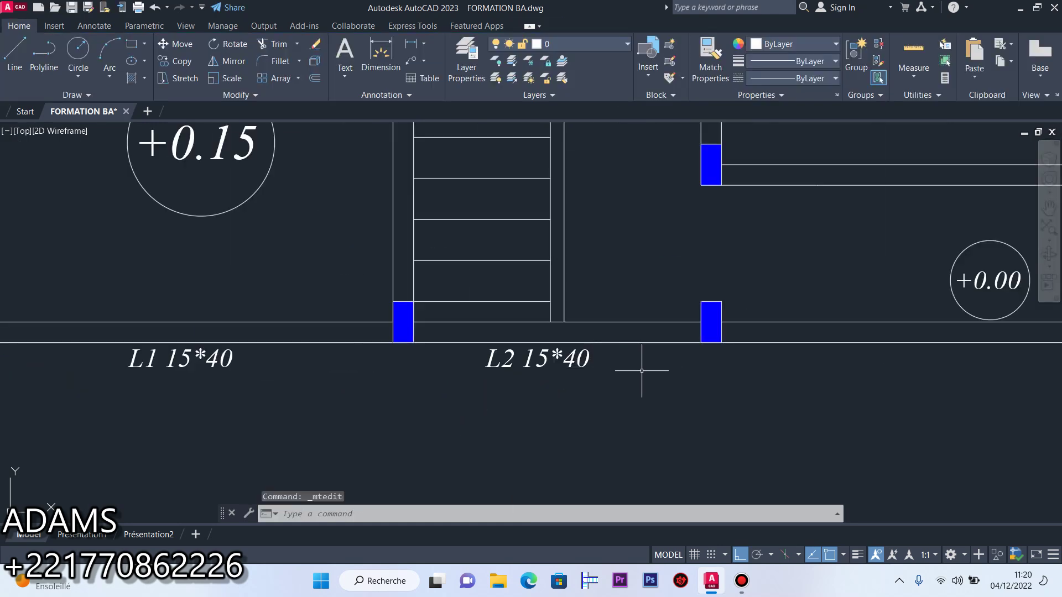
{"action": "left_click", "coordinate": [552, 363]}
{"action": "left_click", "coordinate": [185, 68]}
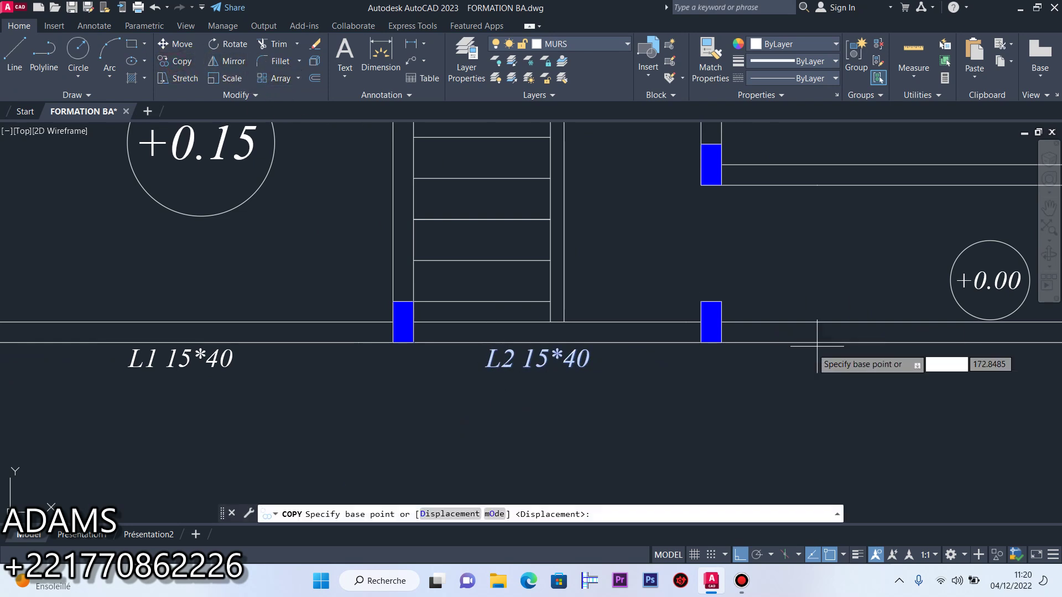
{"action": "left_click", "coordinate": [542, 357]}
{"action": "left_click", "coordinate": [740, 554]}
{"action": "scroll", "coordinate": [713, 414], "scroll_direction": "down", "scroll_amount": 3}
{"action": "scroll", "coordinate": [737, 366], "scroll_direction": "up", "scroll_amount": 4}
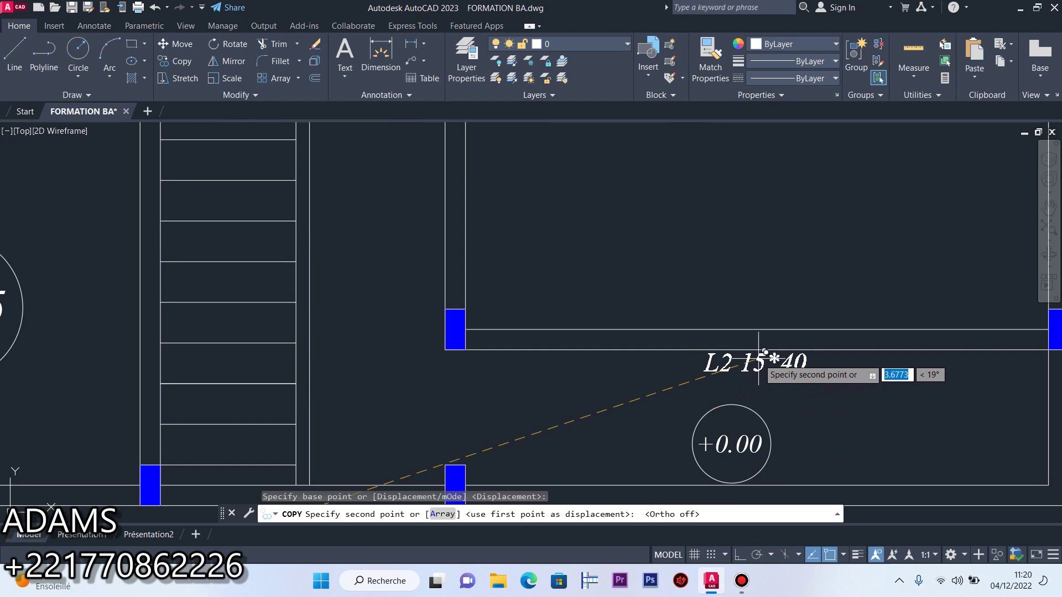
{"action": "left_click", "coordinate": [819, 358]}
Copy the L2 15*40 label above the wall at the staircase head and below the upper wall of the room beside it
{"action": "scroll", "coordinate": [747, 364], "scroll_direction": "down", "scroll_amount": 4}
{"action": "scroll", "coordinate": [801, 340], "scroll_direction": "up", "scroll_amount": 4}
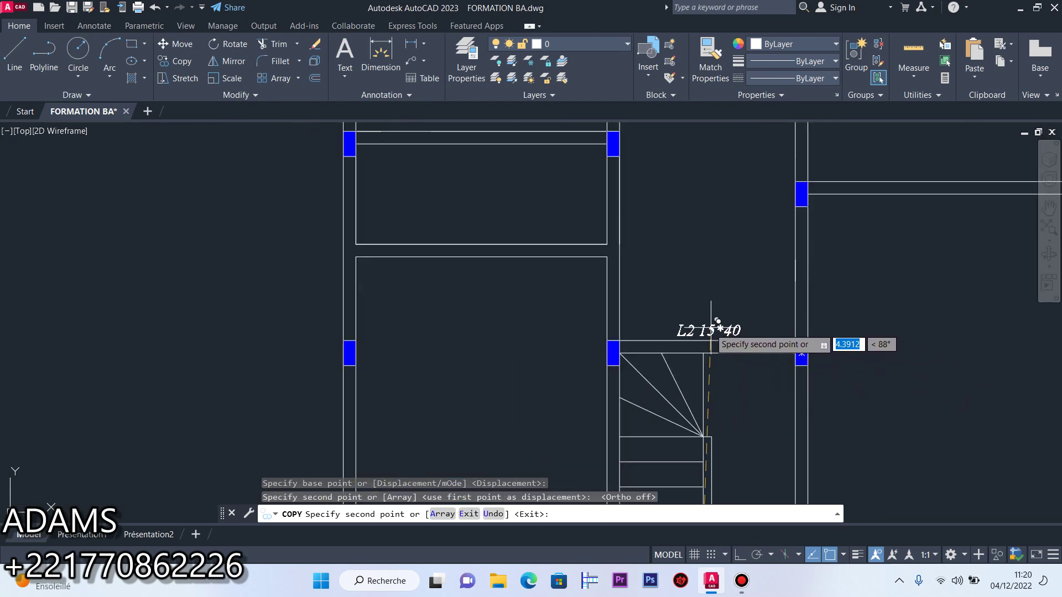
{"action": "left_click", "coordinate": [706, 329]}
{"action": "left_click", "coordinate": [478, 267]}
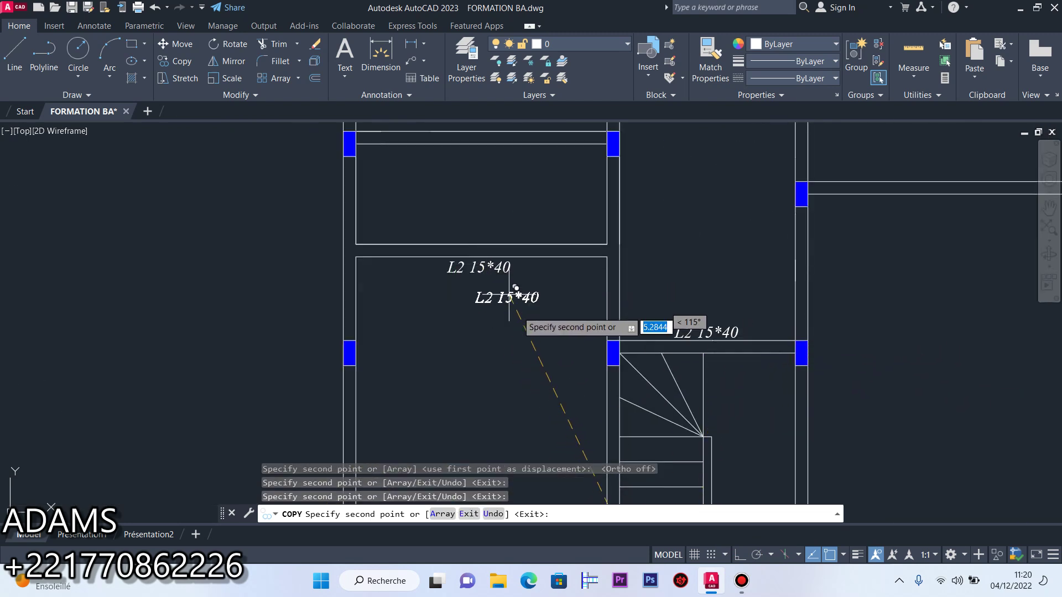
Copy the L2 15*40 label below the upper wall of the large front-right room and below the wall under the middle-left +0.15 room
{"action": "scroll", "coordinate": [533, 335], "scroll_direction": "down", "scroll_amount": 2}
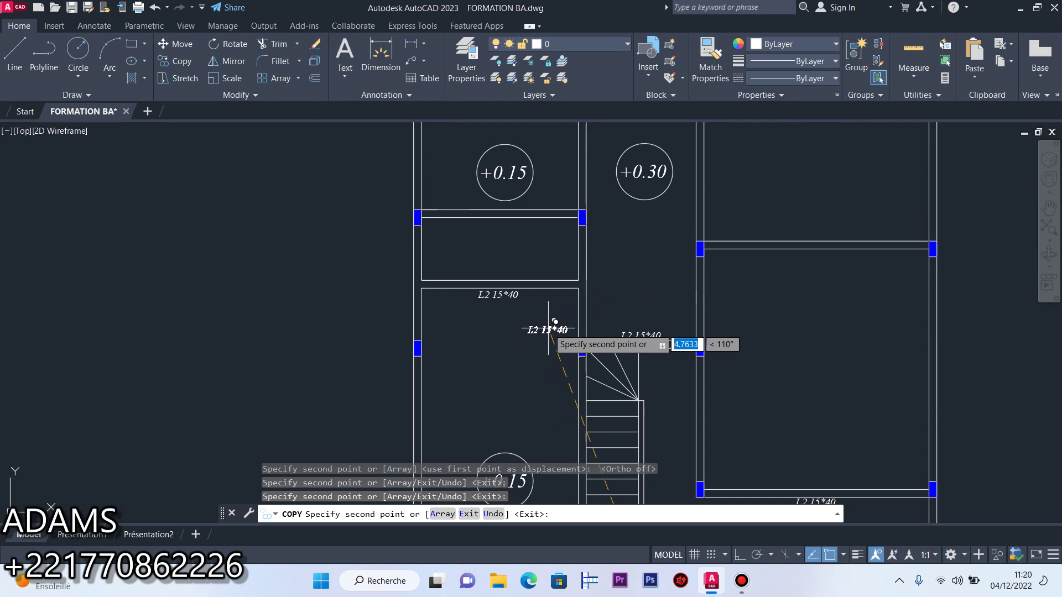
{"action": "scroll", "coordinate": [819, 252], "scroll_direction": "up", "scroll_amount": 2}
{"action": "left_click", "coordinate": [817, 254]}
{"action": "scroll", "coordinate": [713, 268], "scroll_direction": "down", "scroll_amount": 3}
{"action": "scroll", "coordinate": [687, 255], "scroll_direction": "up", "scroll_amount": 4}
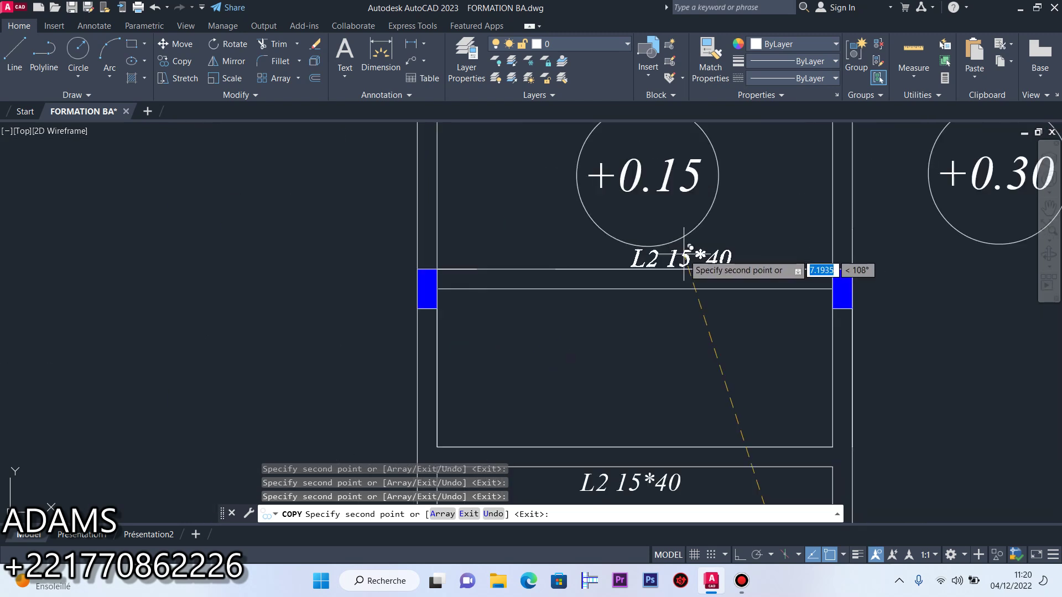
{"action": "left_click", "coordinate": [609, 321]}
Copy the L2 15*40 label below the wall above the middle-left +0.15 circle and below the wall under the right-hand +0.15 room
{"action": "scroll", "coordinate": [610, 334], "scroll_direction": "down", "scroll_amount": 5}
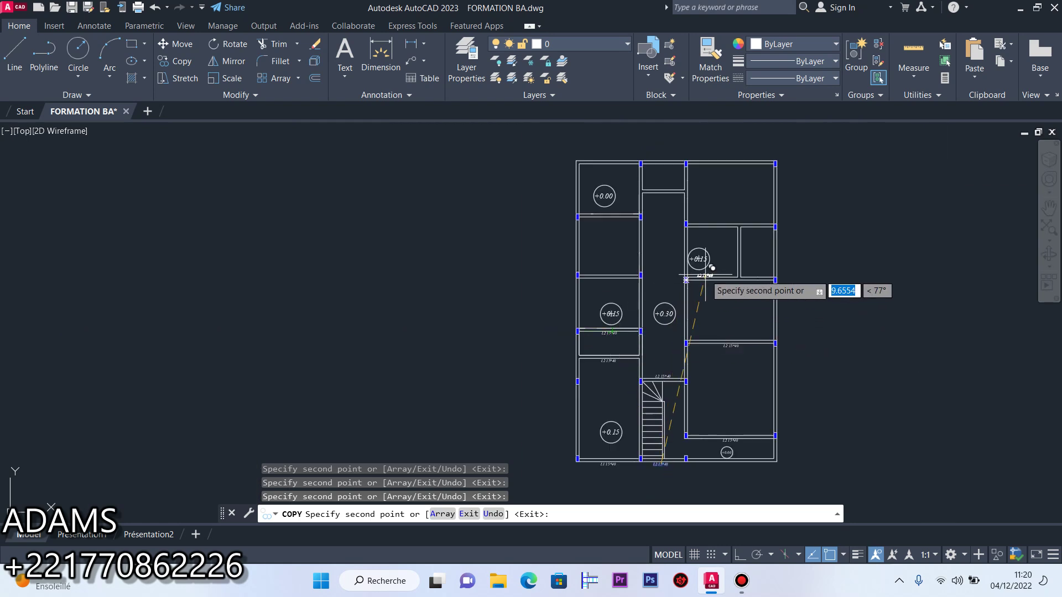
{"action": "scroll", "coordinate": [708, 273], "scroll_direction": "up", "scroll_amount": 5}
{"action": "left_click", "coordinate": [317, 289]}
{"action": "left_click", "coordinate": [790, 295]}
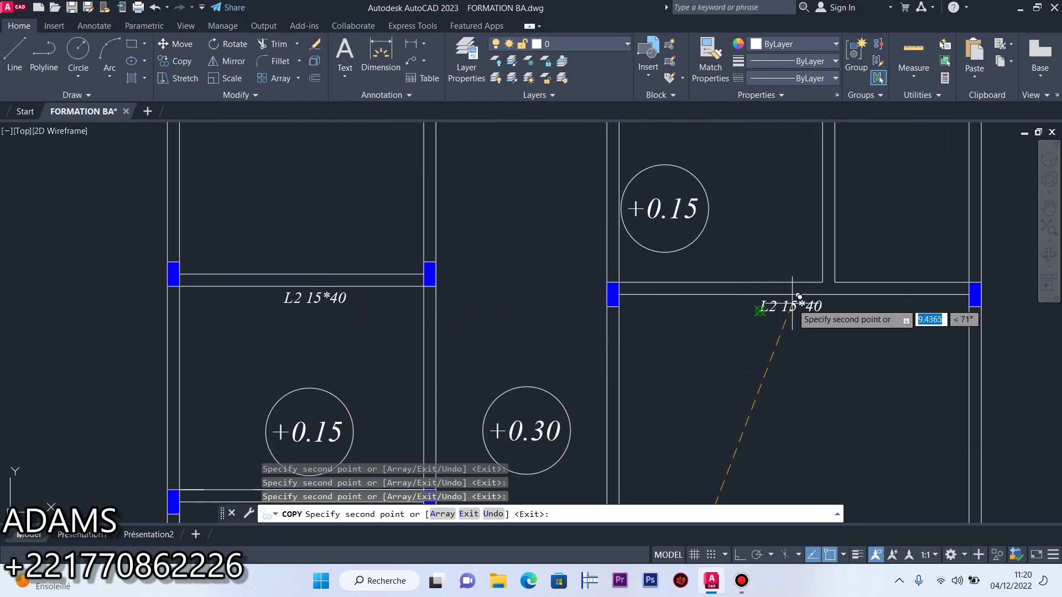
Copy the L2 15*40 label above the wall over the right-hand +0.15 room and below the wall under the rear-left +0.00 room
{"action": "scroll", "coordinate": [749, 301], "scroll_direction": "down", "scroll_amount": 5}
{"action": "scroll", "coordinate": [758, 298], "scroll_direction": "up", "scroll_amount": 4}
{"action": "scroll", "coordinate": [852, 221], "scroll_direction": "up", "scroll_amount": 4}
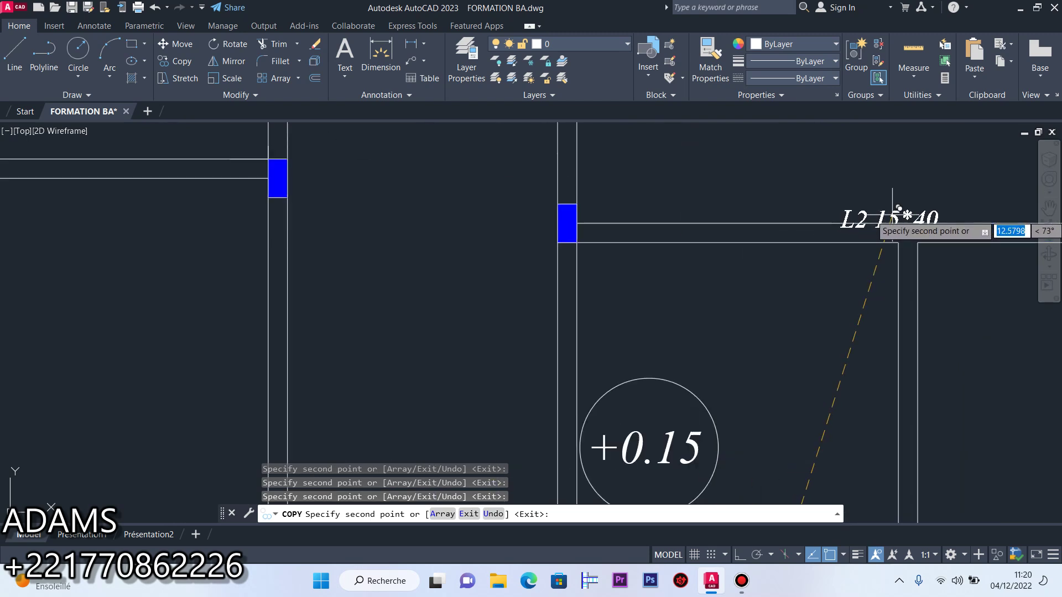
{"action": "left_click", "coordinate": [891, 209]}
{"action": "scroll", "coordinate": [785, 306], "scroll_direction": "down", "scroll_amount": 4}
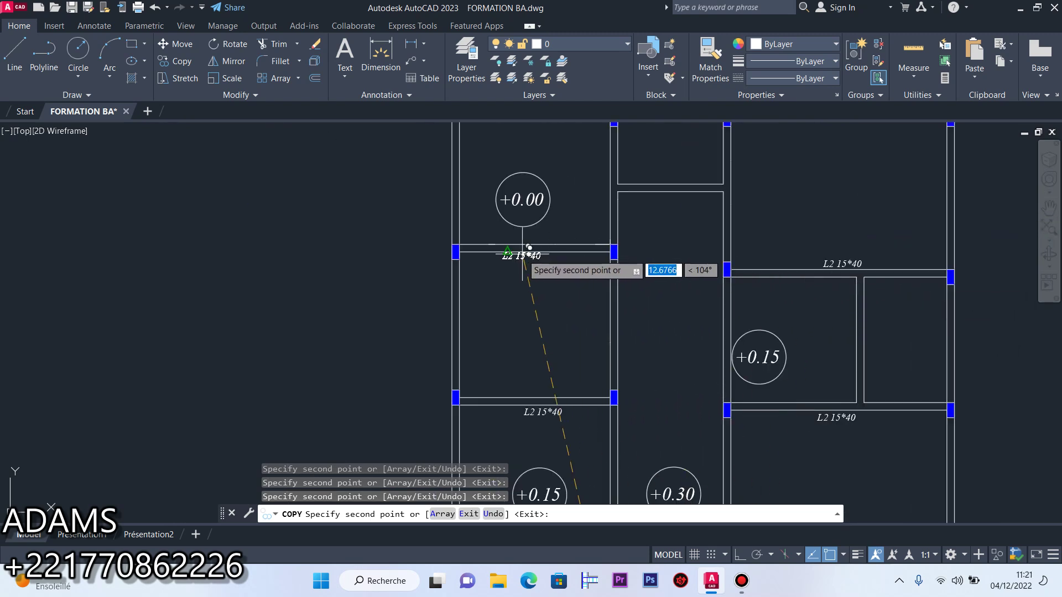
{"action": "scroll", "coordinate": [525, 253], "scroll_direction": "up", "scroll_amount": 2}
{"action": "left_click", "coordinate": [546, 252]}
Copy the L2 15*40 label to just below the wall closing the rear end of the +0.30 corridor
{"action": "scroll", "coordinate": [628, 277], "scroll_direction": "down", "scroll_amount": 2}
{"action": "scroll", "coordinate": [686, 232], "scroll_direction": "up", "scroll_amount": 6}
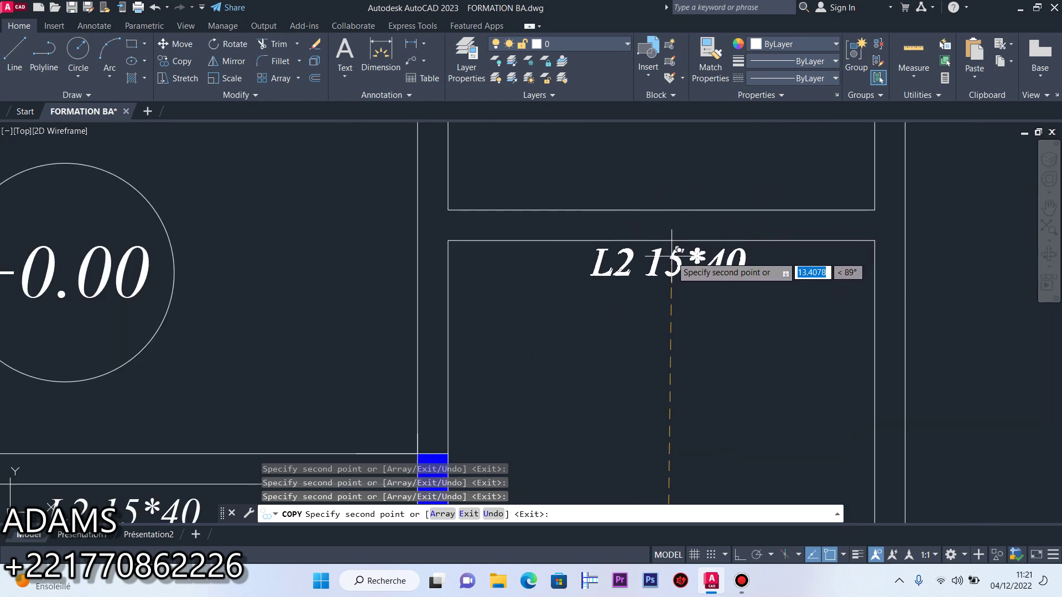
{"action": "scroll", "coordinate": [663, 249], "scroll_direction": "down", "scroll_amount": 6}
Copy the L2 15*40 label above the rear exterior wall spans at the corridor and the right-hand room, and end the copying
{"action": "scroll", "coordinate": [609, 254], "scroll_direction": "up", "scroll_amount": 3}
{"action": "scroll", "coordinate": [575, 233], "scroll_direction": "down", "scroll_amount": 2}
{"action": "scroll", "coordinate": [569, 240], "scroll_direction": "down", "scroll_amount": 5}
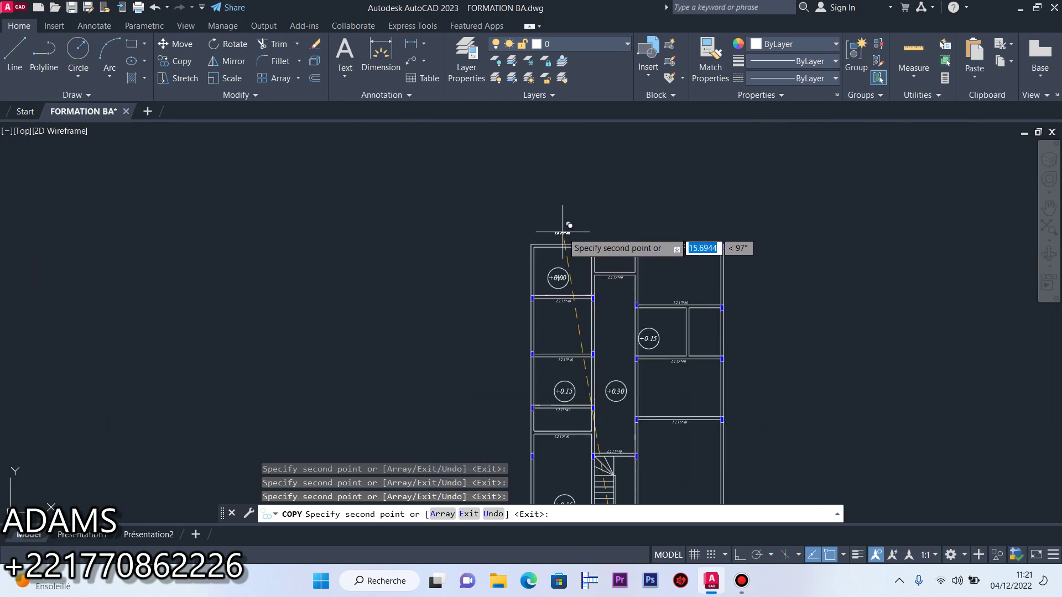
{"action": "scroll", "coordinate": [669, 238], "scroll_direction": "up", "scroll_amount": 5}
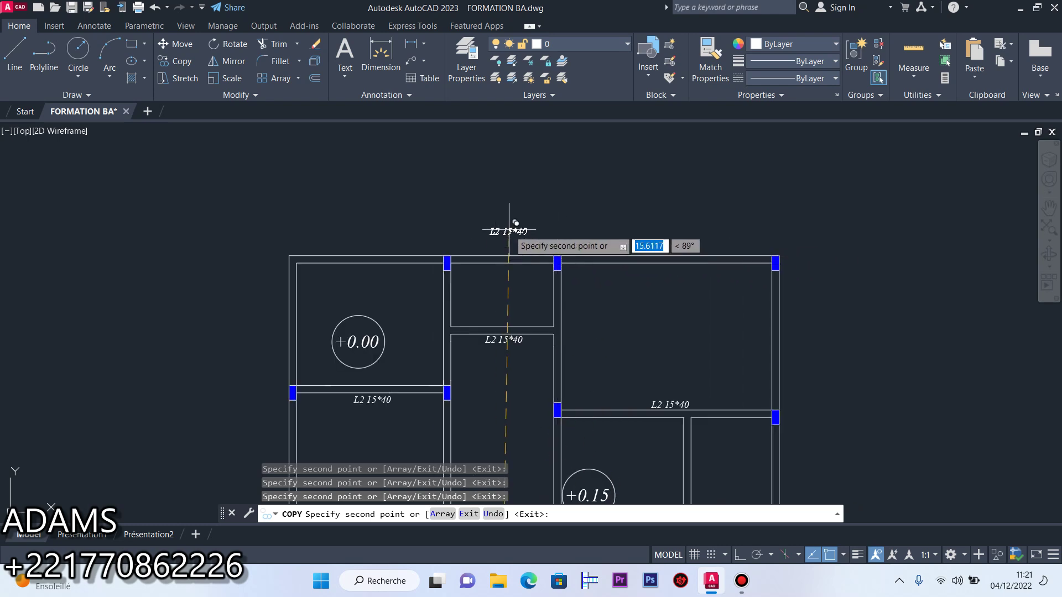
{"action": "scroll", "coordinate": [503, 231], "scroll_direction": "up", "scroll_amount": 2}
{"action": "left_click", "coordinate": [495, 258]}
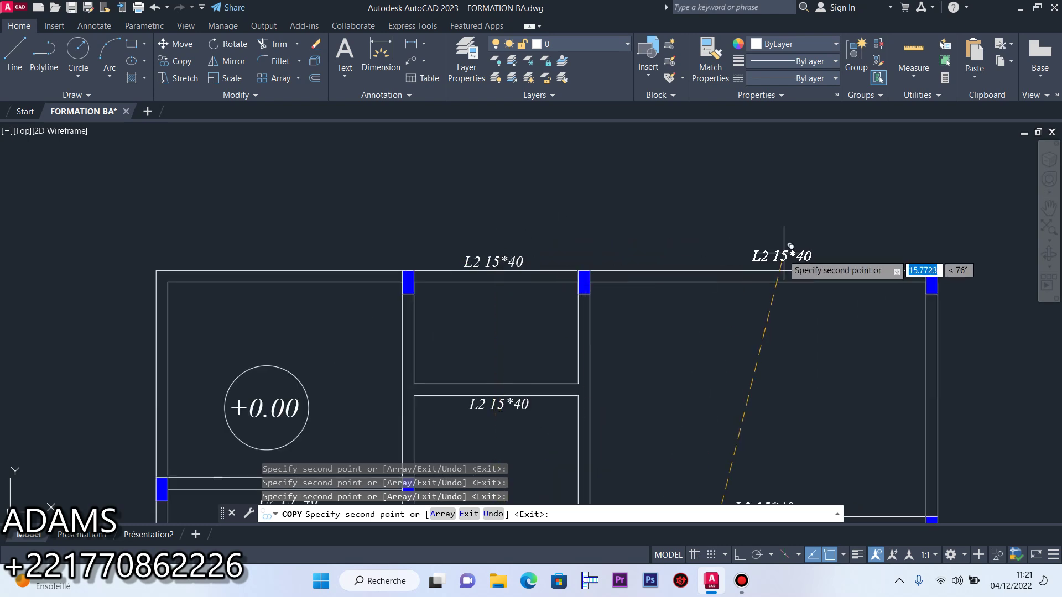
{"action": "right_click", "coordinate": [779, 259]}
{"action": "left_click", "coordinate": [800, 265]}
Renumber the label above the small front +0.00 level circle as "L3 15*40"
{"action": "scroll", "coordinate": [639, 202], "scroll_direction": "down", "scroll_amount": 6}
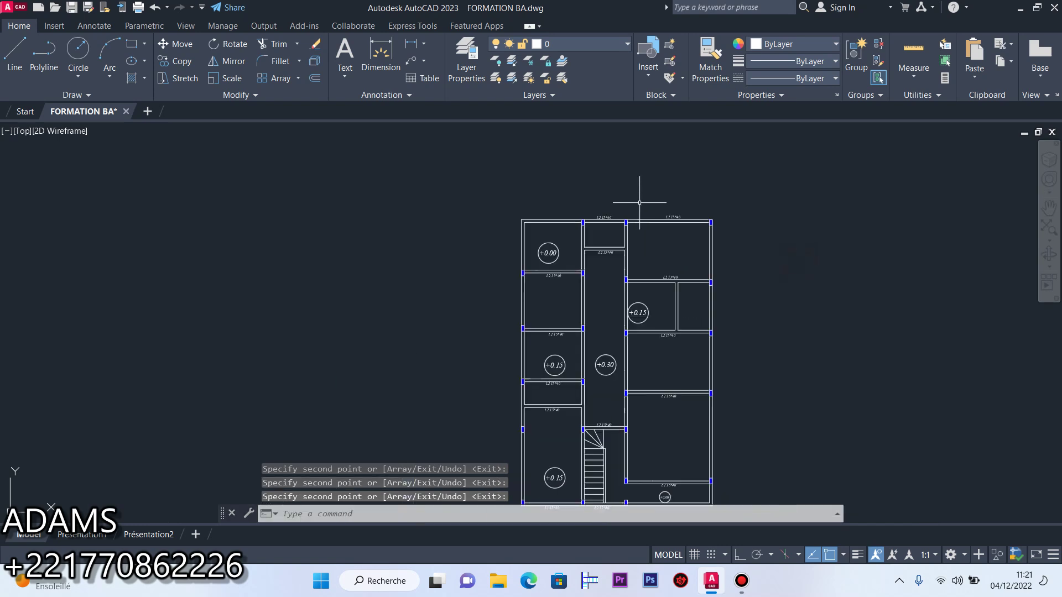
{"action": "scroll", "coordinate": [588, 233], "scroll_direction": "down", "scroll_amount": 2}
{"action": "scroll", "coordinate": [587, 234], "scroll_direction": "down", "scroll_amount": 2}
{"action": "scroll", "coordinate": [575, 354], "scroll_direction": "up", "scroll_amount": 5}
{"action": "scroll", "coordinate": [719, 297], "scroll_direction": "down", "scroll_amount": 1}
{"action": "scroll", "coordinate": [746, 276], "scroll_direction": "up", "scroll_amount": 6}
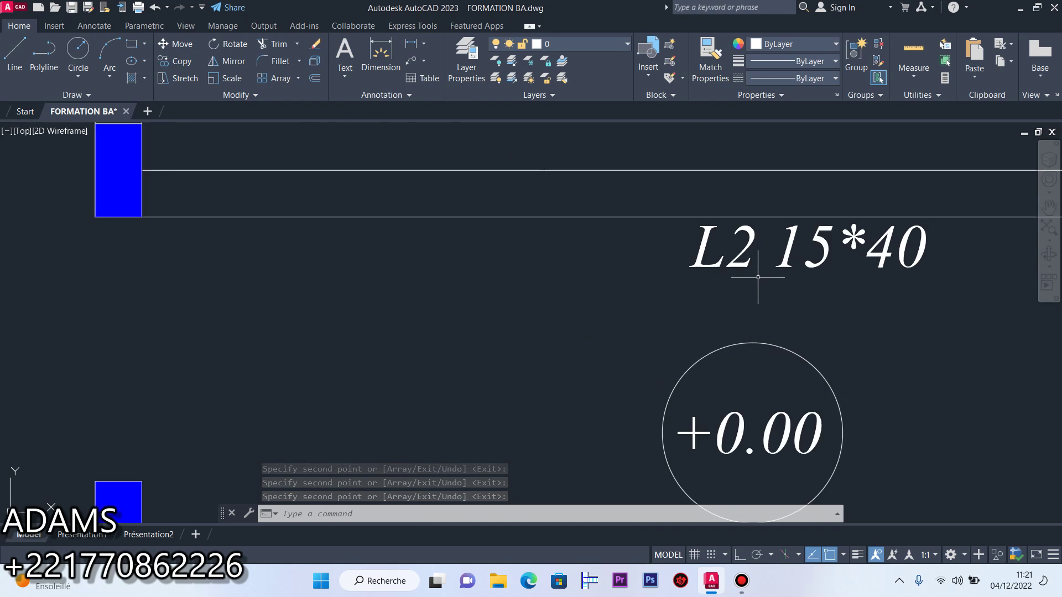
{"action": "double_click", "coordinate": [753, 253]}
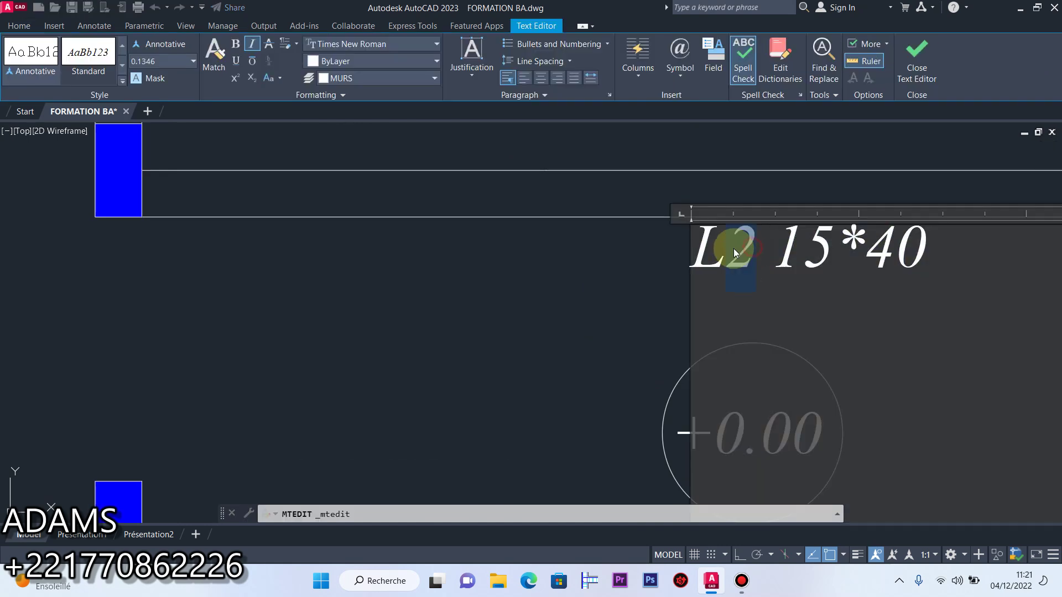
{"action": "key", "text": "BackSpace"}
{"action": "type", "text": "3"}
{"action": "left_click", "coordinate": [685, 433]}
Renumber the label above the wall at the staircase head as "L4 15*40"
{"action": "scroll", "coordinate": [686, 433], "scroll_direction": "down", "scroll_amount": 8}
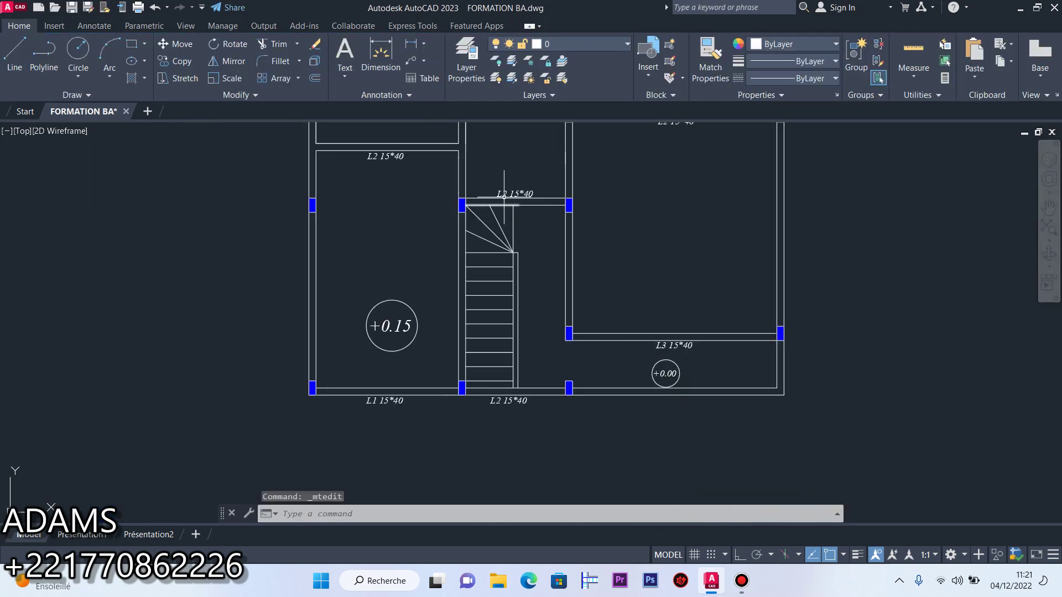
{"action": "scroll", "coordinate": [495, 165], "scroll_direction": "up", "scroll_amount": 4}
{"action": "scroll", "coordinate": [540, 338], "scroll_direction": "up", "scroll_amount": 2}
{"action": "double_click", "coordinate": [539, 369]}
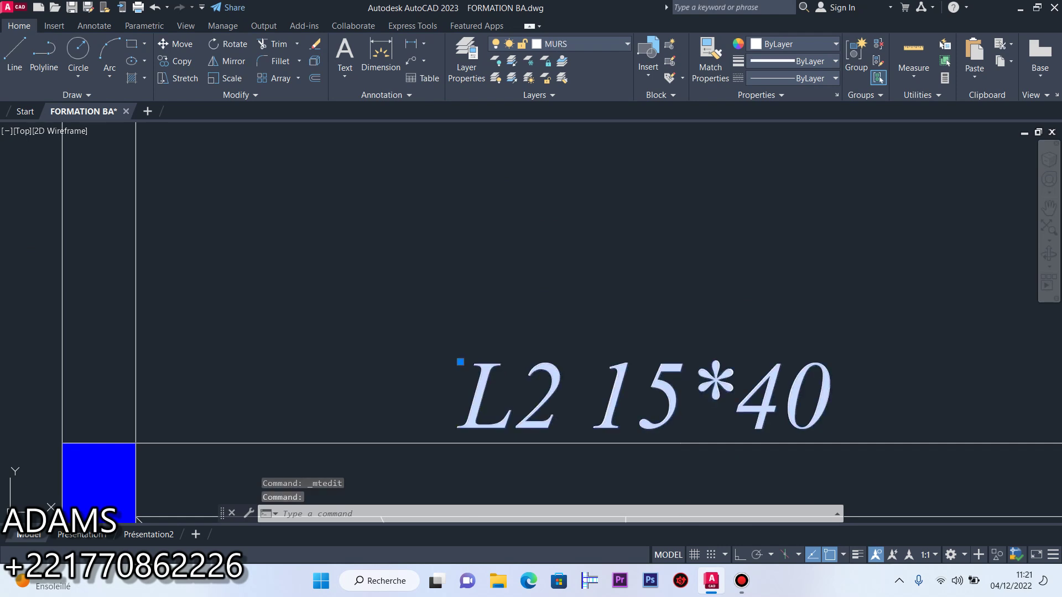
{"action": "left_click_drag", "start_coordinate": [559, 391], "coordinate": [521, 370]}
{"action": "left_click", "coordinate": [575, 334]}
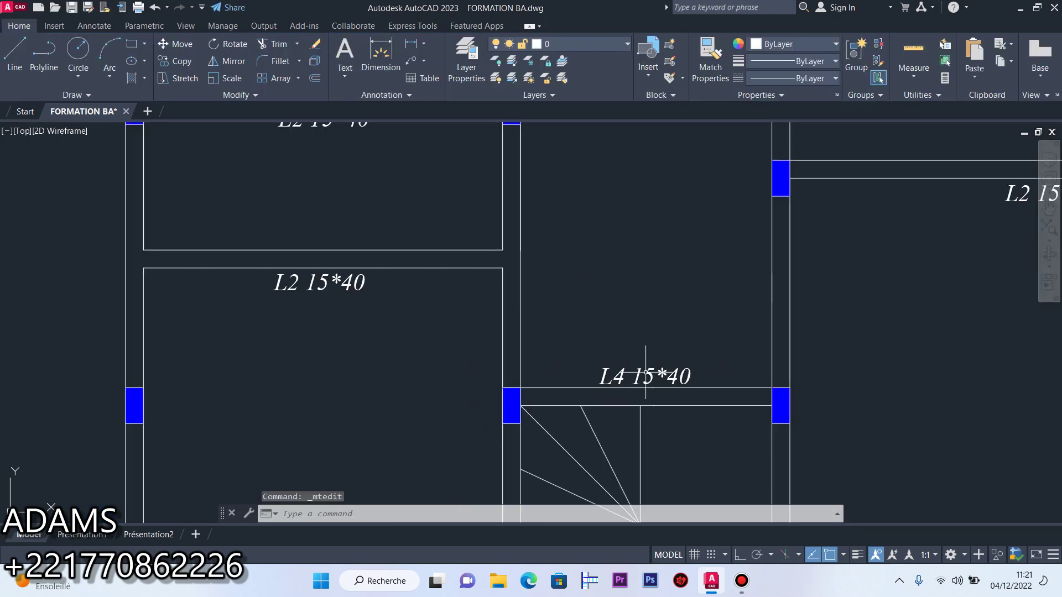
Renumber the label below the upper wall of the front-left room beside the staircase as "L5 15*40"
{"action": "scroll", "coordinate": [344, 285], "scroll_direction": "up", "scroll_amount": 2}
{"action": "left_click", "coordinate": [284, 271]}
{"action": "double_click", "coordinate": [278, 272]}
{"action": "type", "text": "5"}
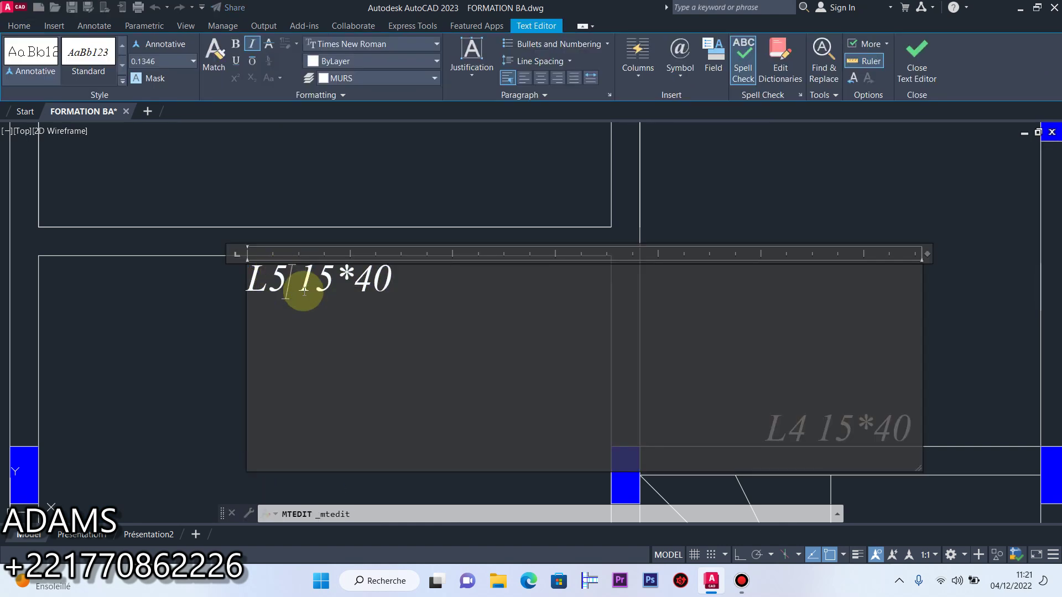
{"action": "left_click", "coordinate": [451, 350]}
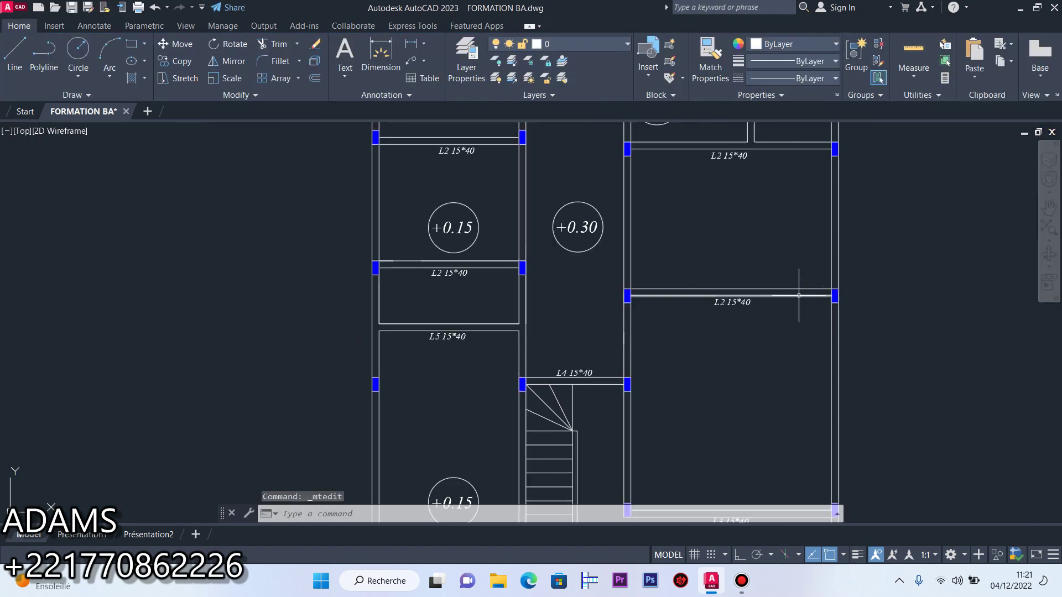
Renumber the label below the upper wall of the large front-right room as "L6 15*40"
{"action": "scroll", "coordinate": [735, 302], "scroll_direction": "up", "scroll_amount": 4}
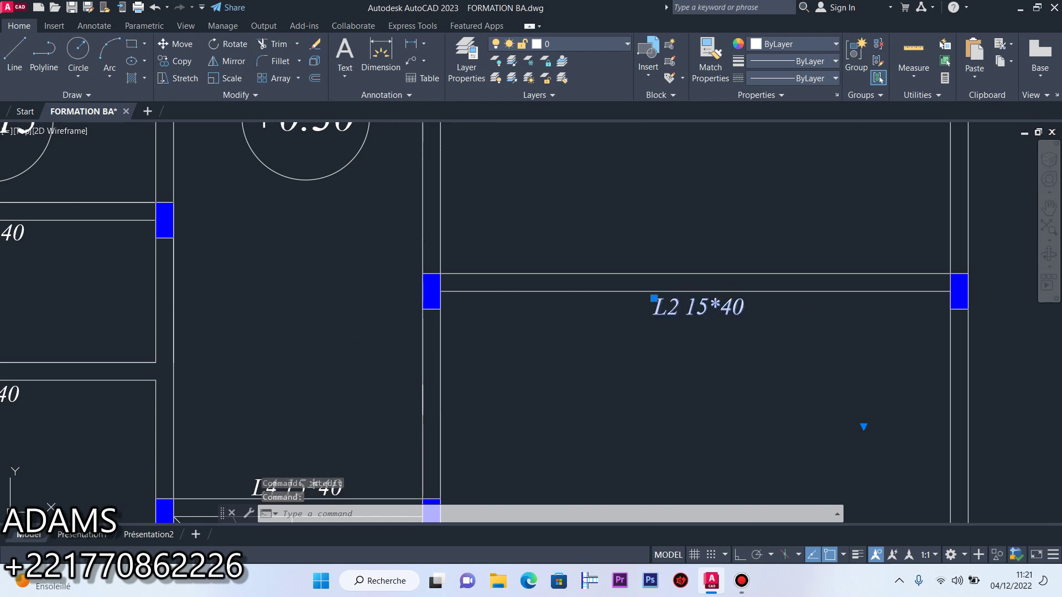
{"action": "double_click", "coordinate": [674, 306]}
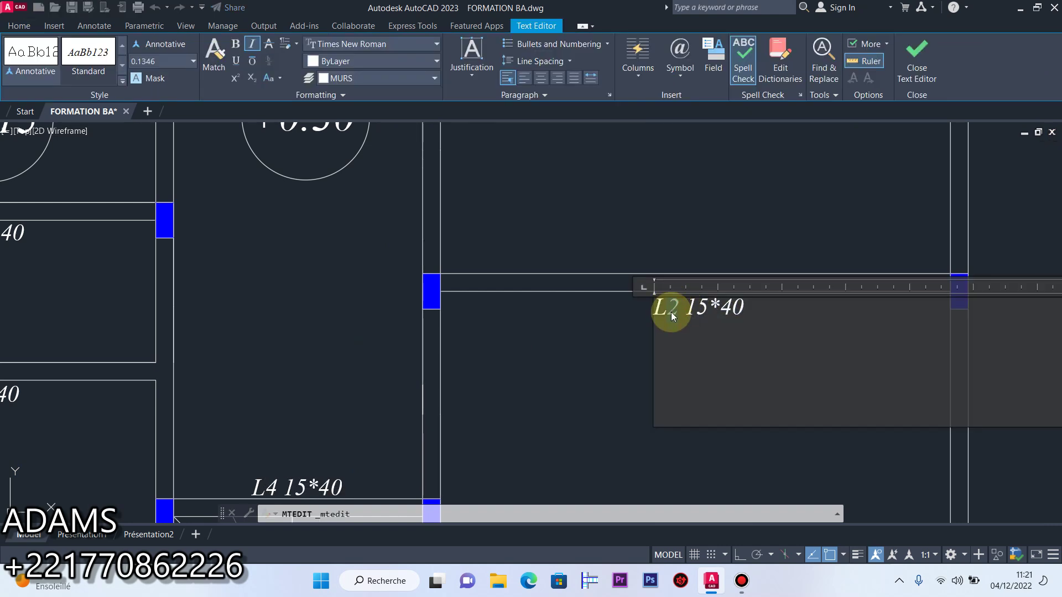
{"action": "type", "text": "6"}
{"action": "left_click", "coordinate": [887, 271]}
Renumber the label below the wall under the middle-left +0.15 room as "L7 15*40"
{"action": "scroll", "coordinate": [891, 297], "scroll_direction": "down", "scroll_amount": 5}
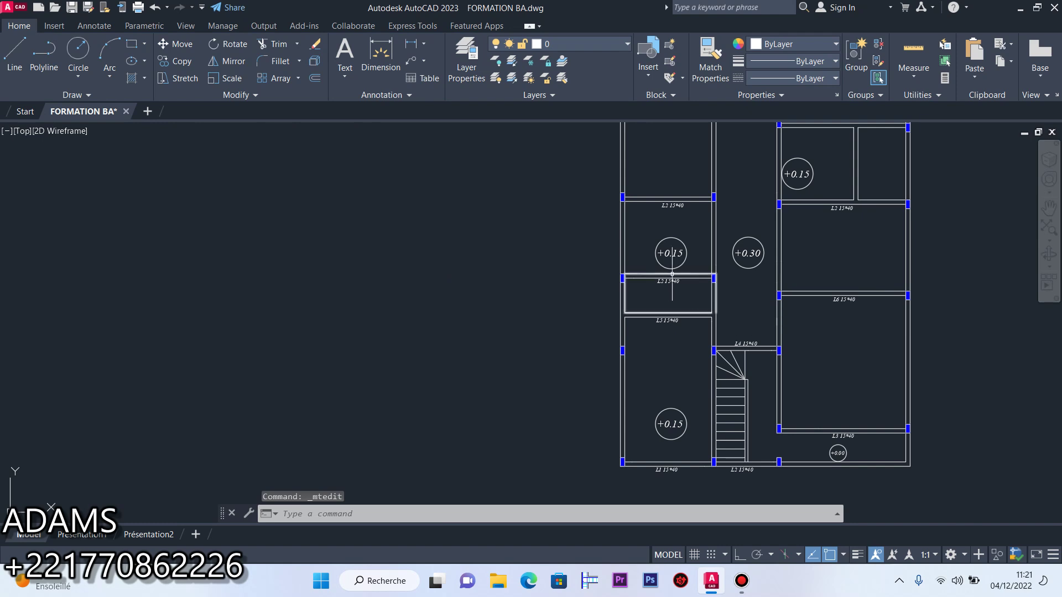
{"action": "scroll", "coordinate": [674, 275], "scroll_direction": "up", "scroll_amount": 10}
{"action": "double_click", "coordinate": [614, 293]}
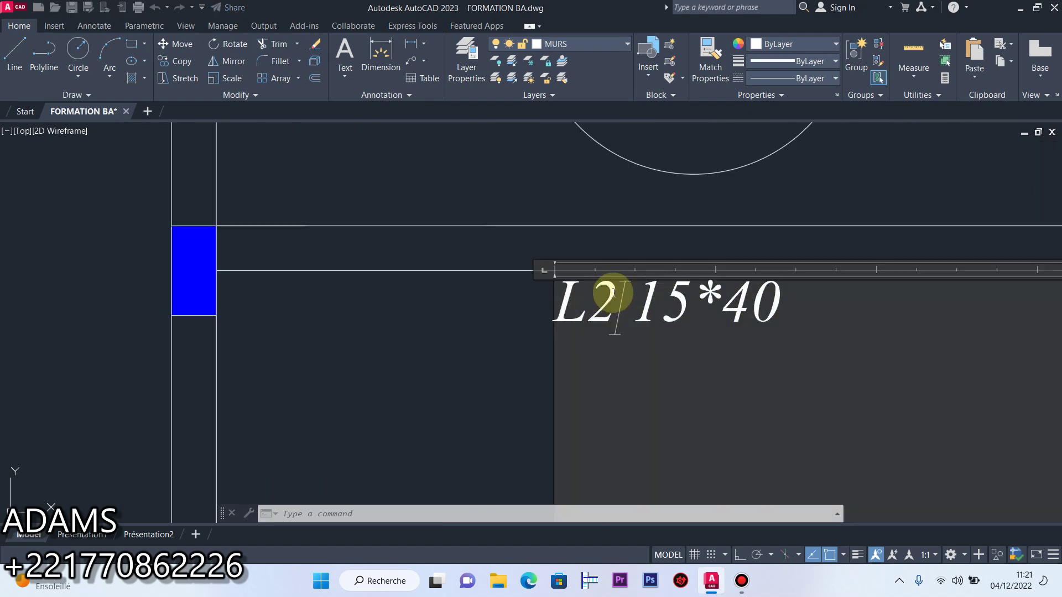
{"action": "left_click_drag", "start_coordinate": [614, 293], "coordinate": [601, 295]}
{"action": "type", "text": "7"}
{"action": "left_click", "coordinate": [487, 372]}
Renumber the label below the wall above the middle-left +0.15 circle as "L8 15*40"
{"action": "scroll", "coordinate": [653, 390], "scroll_direction": "down", "scroll_amount": 5}
{"action": "scroll", "coordinate": [652, 198], "scroll_direction": "up", "scroll_amount": 5}
{"action": "scroll", "coordinate": [627, 296], "scroll_direction": "down", "scroll_amount": 5}
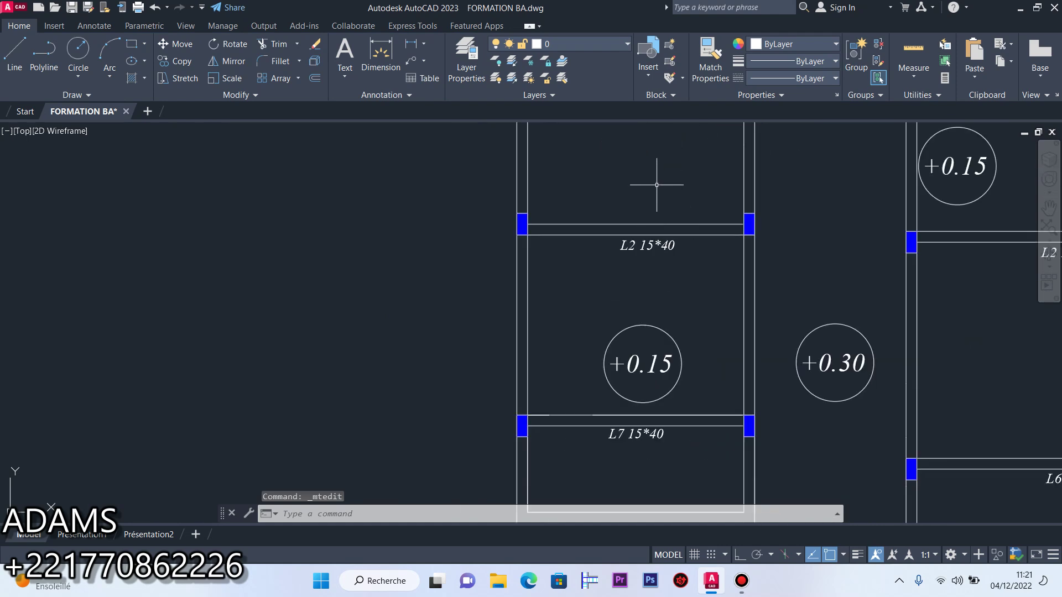
{"action": "scroll", "coordinate": [603, 304], "scroll_direction": "up", "scroll_amount": 4}
{"action": "double_click", "coordinate": [585, 332]}
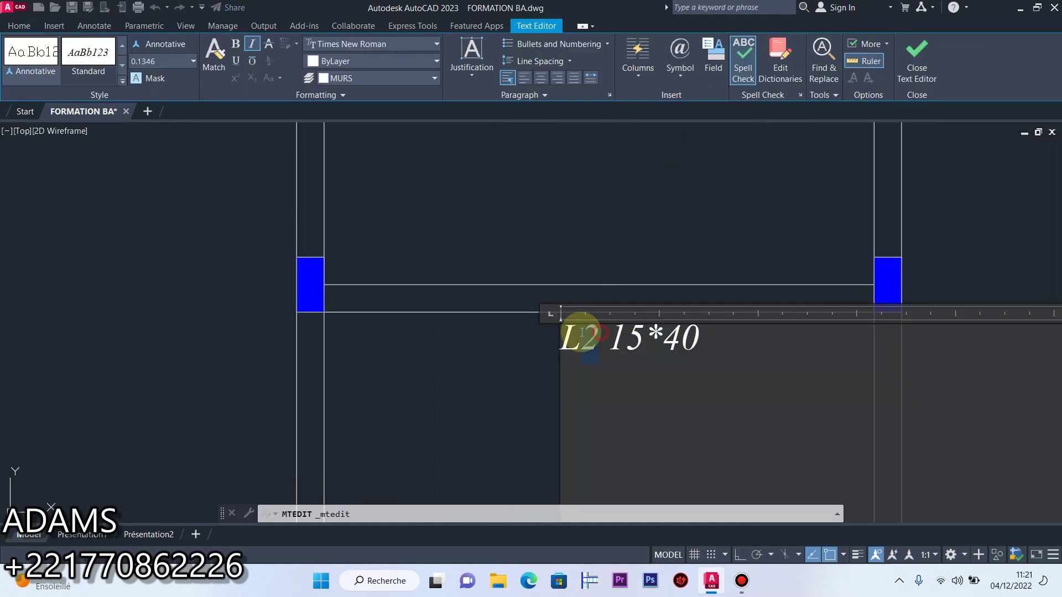
{"action": "type", "text": "8"}
{"action": "left_click", "coordinate": [492, 386]}
Renumber the label below the wall under the right-hand +0.15 room as "L9 15*40"
{"action": "scroll", "coordinate": [541, 308], "scroll_direction": "down", "scroll_amount": 5}
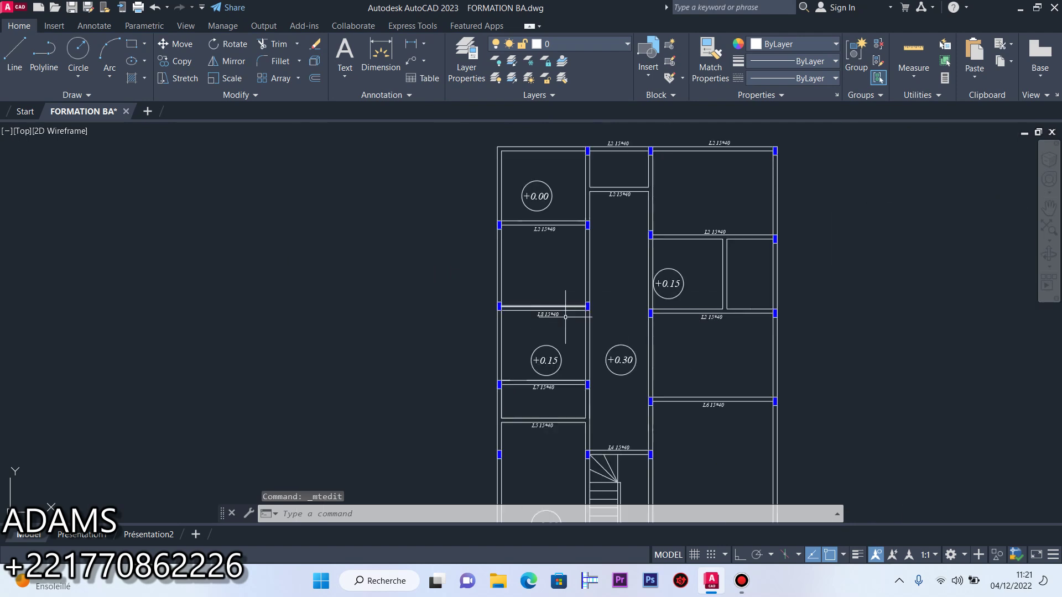
{"action": "scroll", "coordinate": [730, 319], "scroll_direction": "up", "scroll_amount": 5}
{"action": "double_click", "coordinate": [552, 306]}
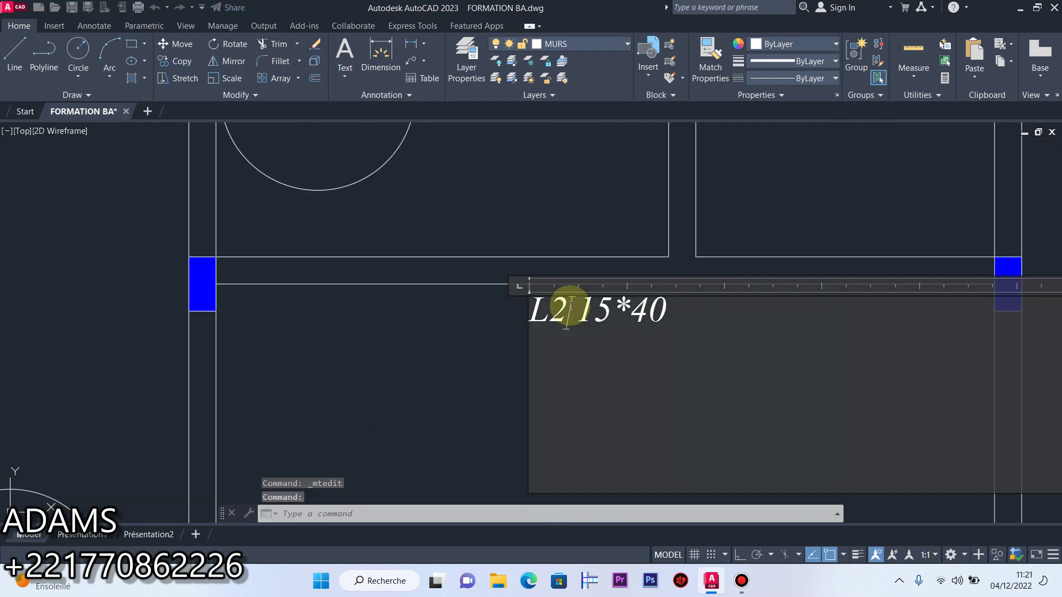
{"action": "left_click_drag", "start_coordinate": [568, 303], "coordinate": [557, 299]}
{"action": "type", "text": "9"}
{"action": "scroll", "coordinate": [608, 310], "scroll_direction": "down", "scroll_amount": 5}
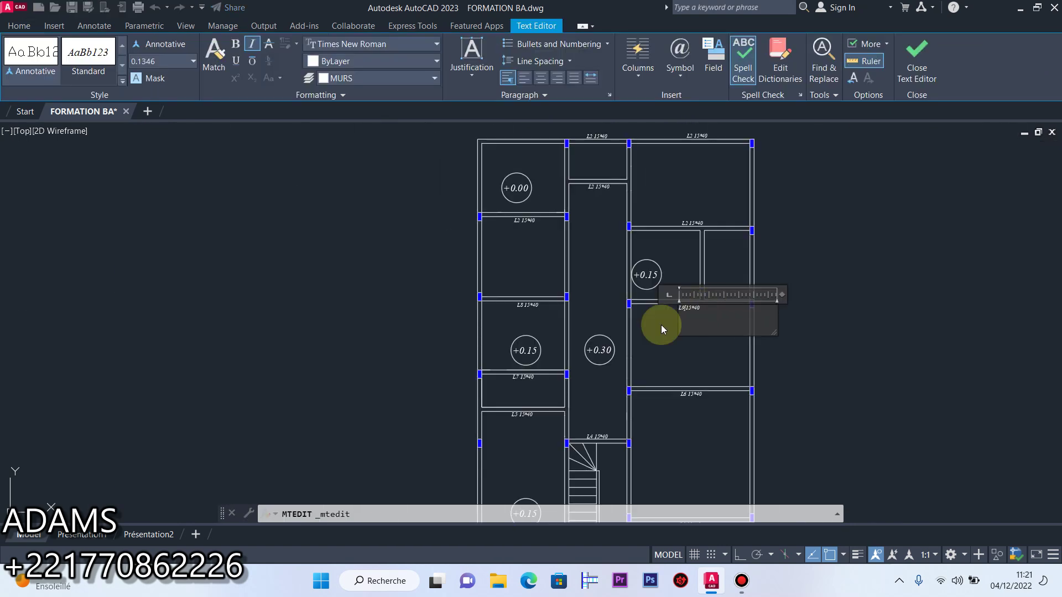
{"action": "left_click", "coordinate": [645, 355]}
{"action": "scroll", "coordinate": [700, 211], "scroll_direction": "up", "scroll_amount": 5}
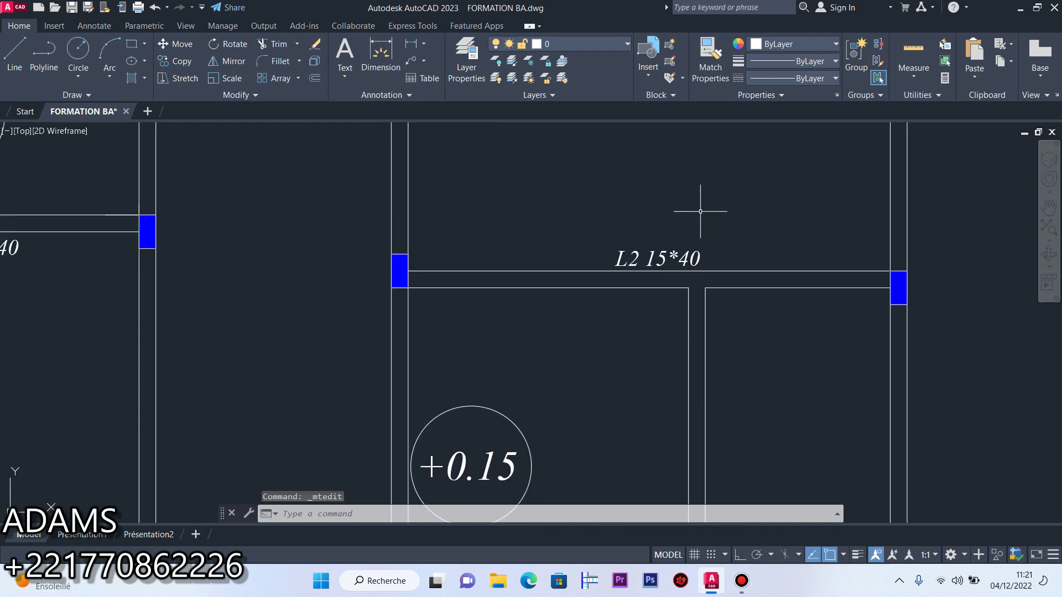
Renumber the label above the wall over the right-hand +0.15 room as "L10 15*40"
{"action": "scroll", "coordinate": [638, 260], "scroll_direction": "up", "scroll_amount": 4}
{"action": "double_click", "coordinate": [630, 253]}
{"action": "left_click_drag", "start_coordinate": [640, 253], "coordinate": [623, 253]}
{"action": "type", "text": "10"}
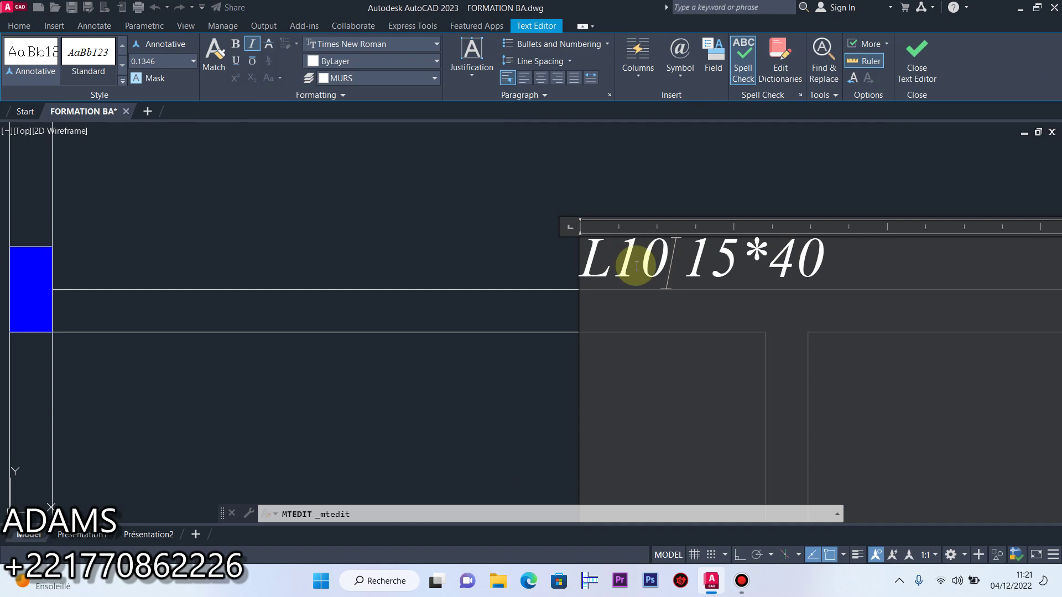
{"action": "left_click", "coordinate": [531, 367]}
Renumber the label below the wall under the rear-left +0.00 room as "L11 15*40"
{"action": "scroll", "coordinate": [530, 367], "scroll_direction": "down", "scroll_amount": 5}
{"action": "scroll", "coordinate": [434, 345], "scroll_direction": "up", "scroll_amount": 5}
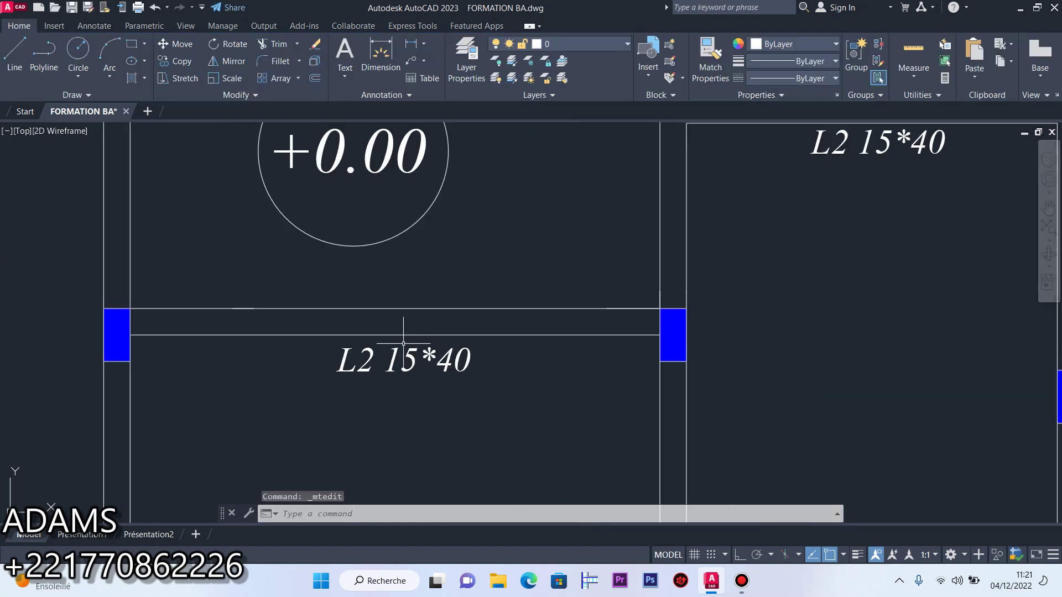
{"action": "double_click", "coordinate": [371, 355]}
{"action": "left_click_drag", "start_coordinate": [370, 356], "coordinate": [358, 356]}
{"action": "type", "text": "11"}
{"action": "left_click", "coordinate": [445, 307]}
Renumber the label below the wall at the rear end of the central +0.30 corridor as "L12 15*40"
{"action": "scroll", "coordinate": [450, 336], "scroll_direction": "down", "scroll_amount": 5}
{"action": "scroll", "coordinate": [541, 283], "scroll_direction": "up", "scroll_amount": 6}
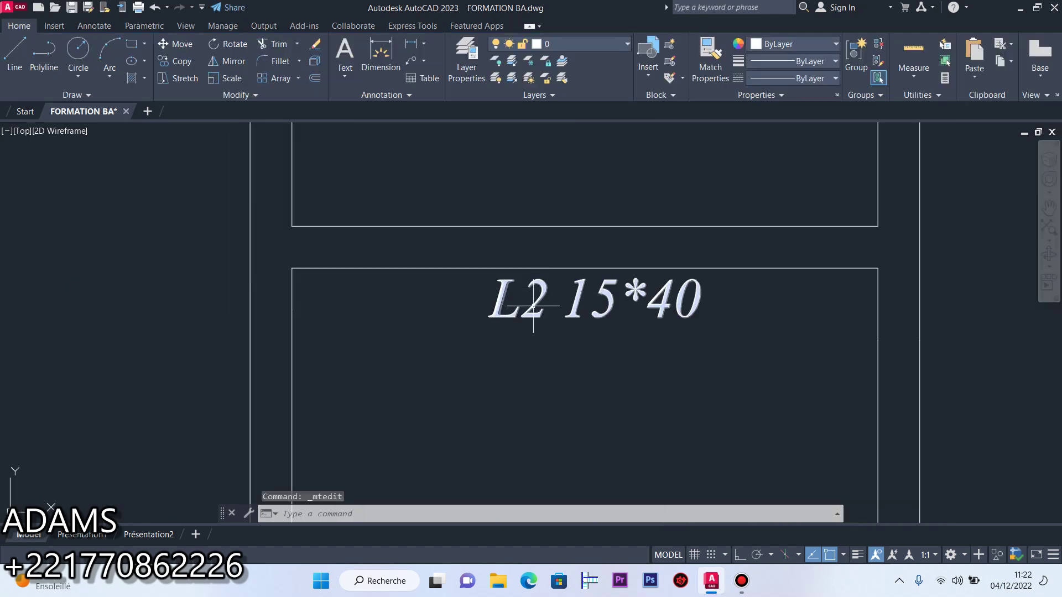
{"action": "double_click", "coordinate": [532, 306]}
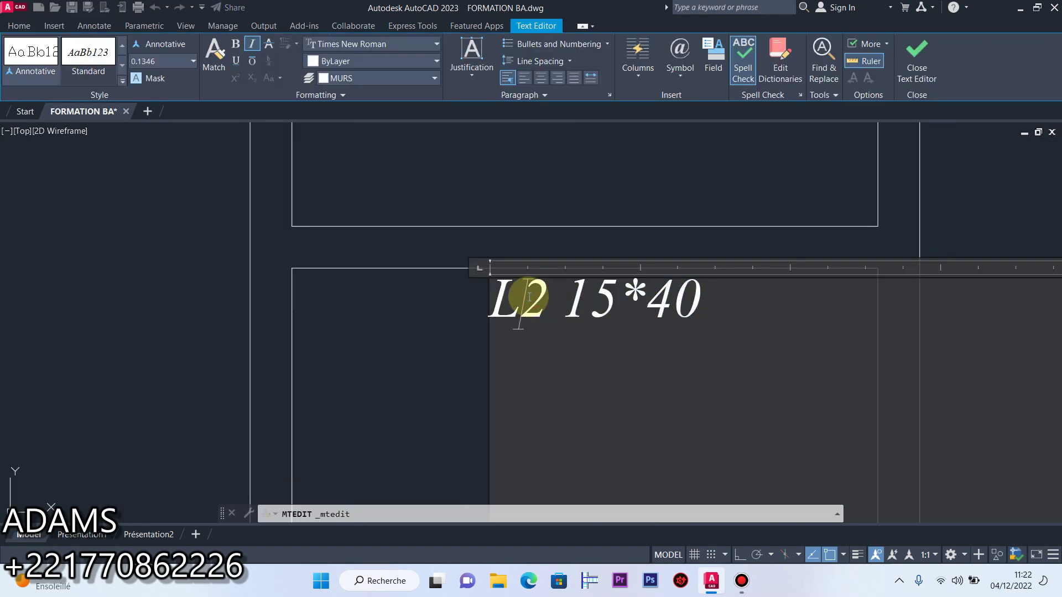
{"action": "type", "text": "1"}
{"action": "left_click", "coordinate": [536, 215]}
Renumber the label above the rear outer wall of the small central bay as "L13 15*40", keeping a space after the number
{"action": "scroll", "coordinate": [555, 310], "scroll_direction": "down", "scroll_amount": 5}
{"action": "scroll", "coordinate": [561, 227], "scroll_direction": "up", "scroll_amount": 5}
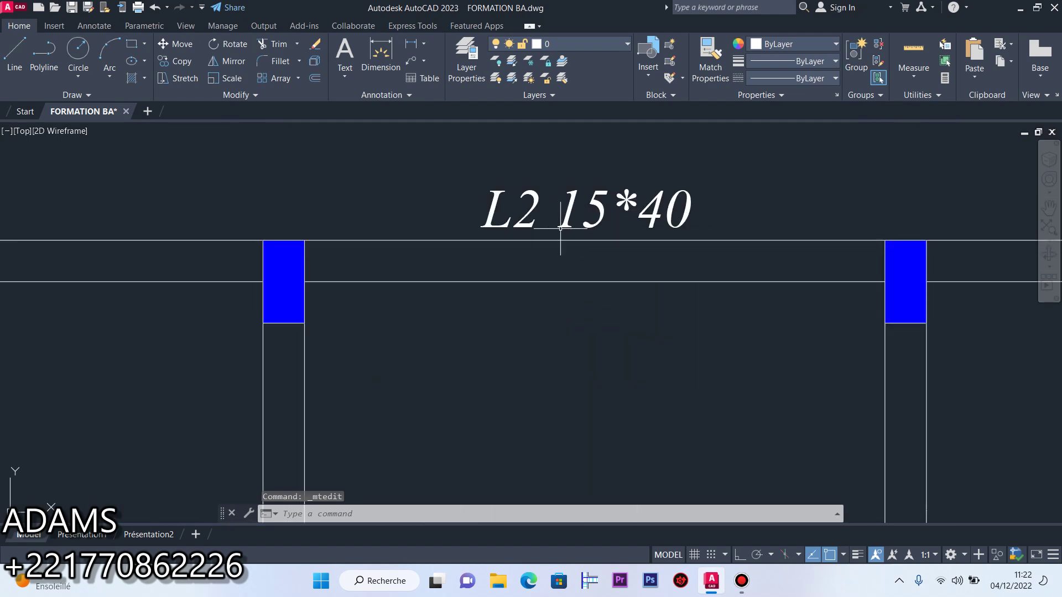
{"action": "double_click", "coordinate": [523, 203]}
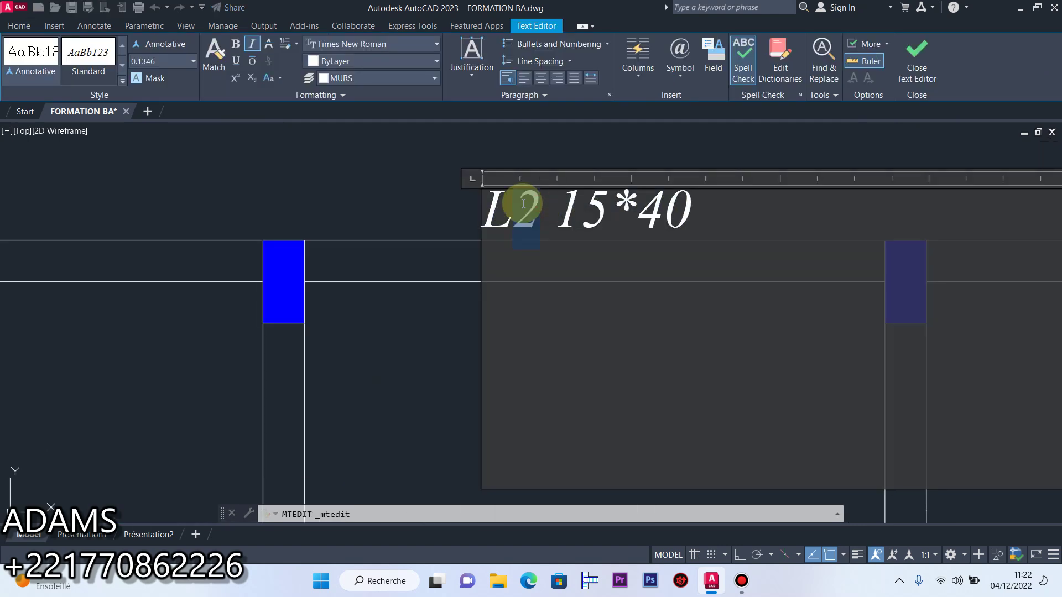
{"action": "type", "text": "3"}
{"action": "left_click", "coordinate": [498, 285]}
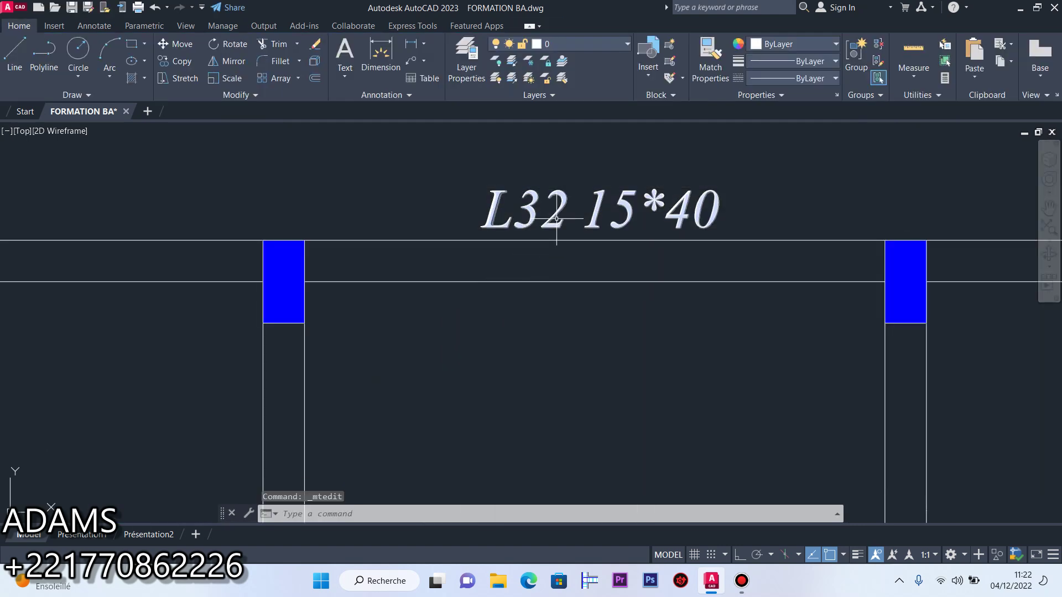
{"action": "double_click", "coordinate": [575, 207]}
{"action": "left_click_drag", "start_coordinate": [576, 206], "coordinate": [507, 200]}
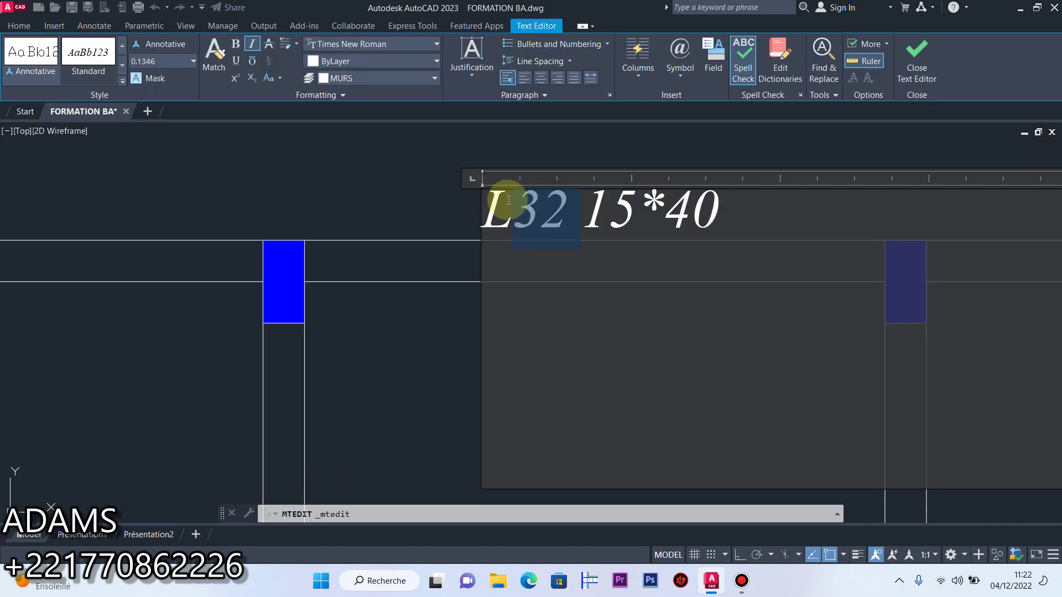
{"action": "type", "text": "13"}
{"action": "left_click", "coordinate": [456, 335]}
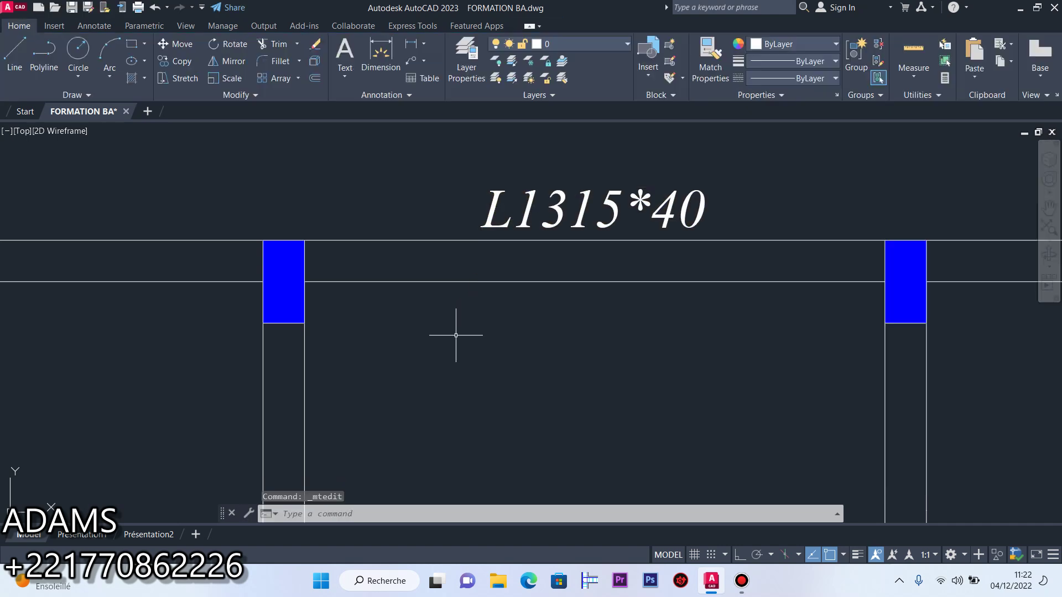
{"action": "double_click", "coordinate": [578, 216]}
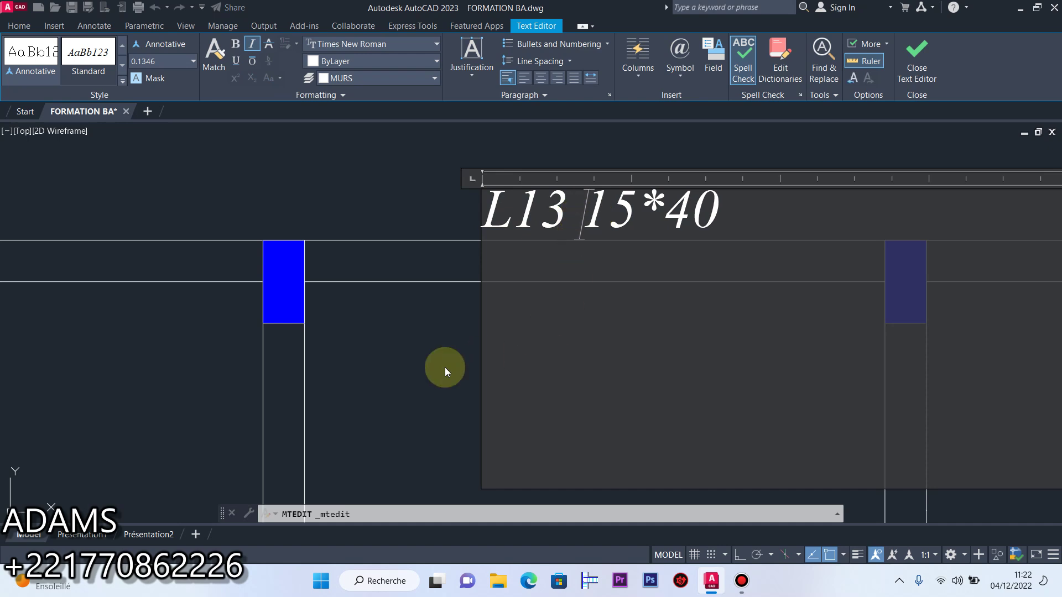
{"action": "left_click", "coordinate": [443, 367]}
Renumber the label above the rear outer wall of the right-hand room as "L14 15*40"
{"action": "scroll", "coordinate": [437, 362], "scroll_direction": "down", "scroll_amount": 3}
{"action": "scroll", "coordinate": [708, 327], "scroll_direction": "up", "scroll_amount": 5}
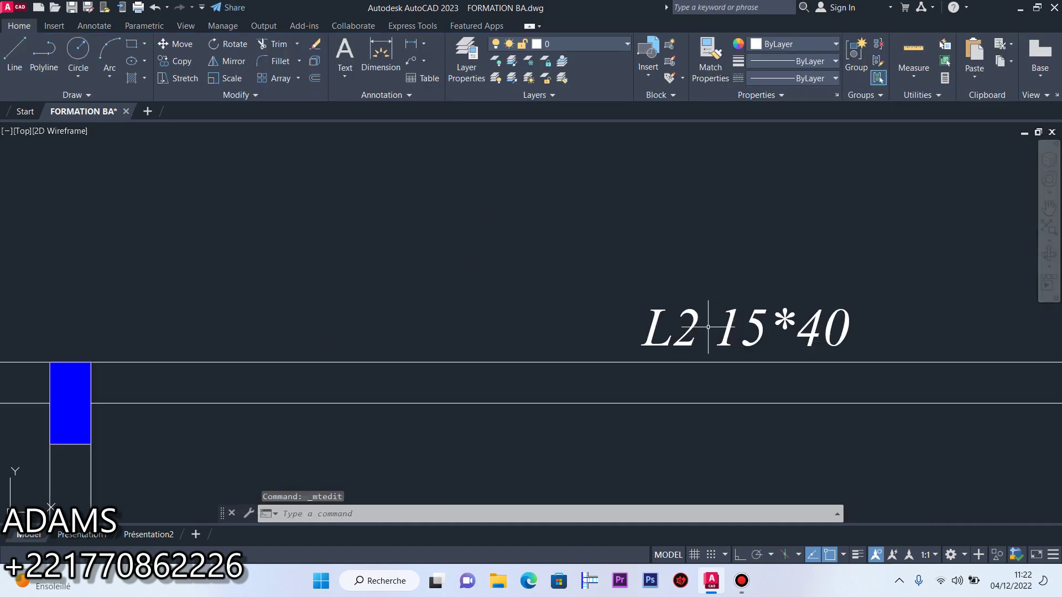
{"action": "double_click", "coordinate": [679, 323]}
{"action": "left_click_drag", "start_coordinate": [675, 326], "coordinate": [684, 325]}
{"action": "type", "text": "14"}
{"action": "left_click", "coordinate": [581, 268]}
Review the numbered labels on the horizontal wall spans across the whole floor plan
{"action": "scroll", "coordinate": [682, 254], "scroll_direction": "down", "scroll_amount": 5}
{"action": "scroll", "coordinate": [657, 320], "scroll_direction": "down", "scroll_amount": 3}
{"action": "scroll", "coordinate": [657, 319], "scroll_direction": "up", "scroll_amount": 2}
{"action": "scroll", "coordinate": [466, 247], "scroll_direction": "down", "scroll_amount": 5}
{"action": "scroll", "coordinate": [519, 258], "scroll_direction": "up", "scroll_amount": 7}
{"action": "scroll", "coordinate": [611, 222], "scroll_direction": "down", "scroll_amount": 6}
{"action": "scroll", "coordinate": [558, 293], "scroll_direction": "up", "scroll_amount": 2}
{"action": "scroll", "coordinate": [585, 256], "scroll_direction": "up", "scroll_amount": 3}
{"action": "scroll", "coordinate": [586, 256], "scroll_direction": "down", "scroll_amount": 6}
{"action": "scroll", "coordinate": [585, 256], "scroll_direction": "up", "scroll_amount": 6}
{"action": "scroll", "coordinate": [585, 256], "scroll_direction": "up", "scroll_amount": 2}
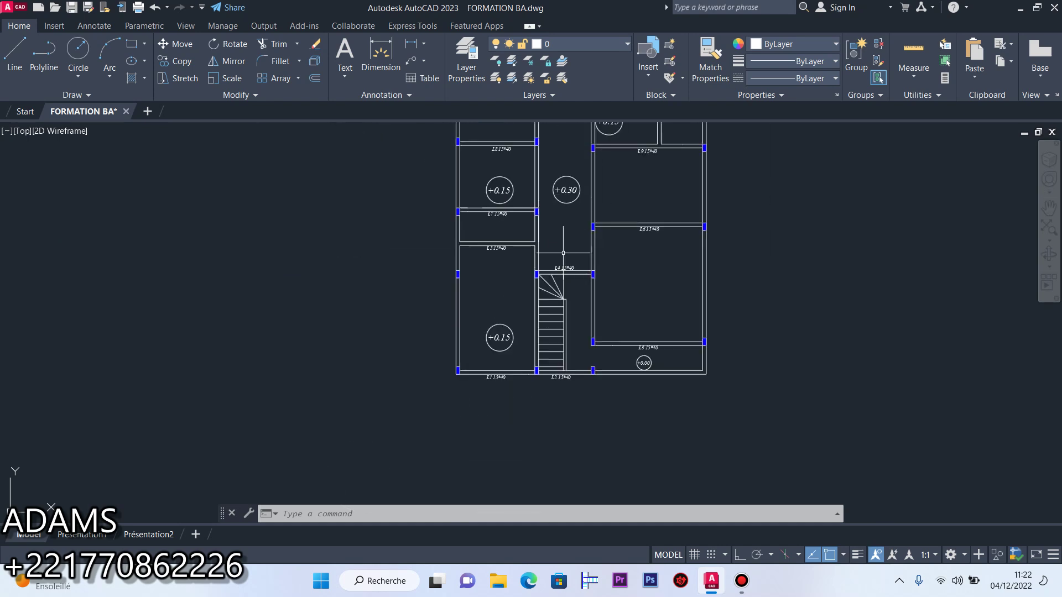
Copy the "L14 15*40" label to the left outer wall beside the front-left +0.15 room
{"action": "scroll", "coordinate": [675, 296], "scroll_direction": "down", "scroll_amount": 5}
{"action": "scroll", "coordinate": [626, 291], "scroll_direction": "up", "scroll_amount": 10}
{"action": "left_click", "coordinate": [762, 249]}
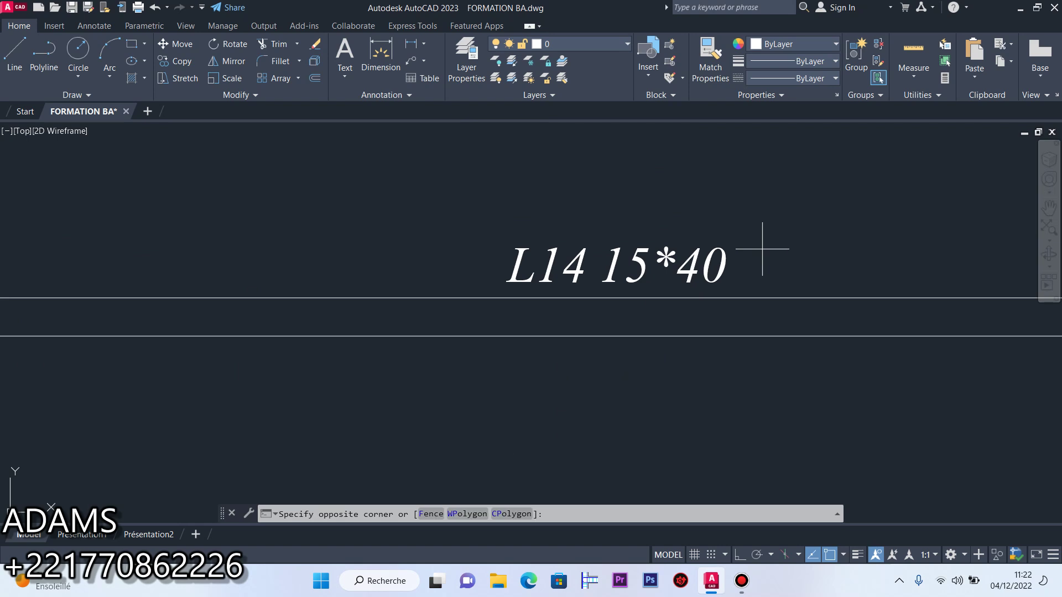
{"action": "left_click", "coordinate": [509, 244]}
{"action": "left_click", "coordinate": [175, 61]}
{"action": "left_click", "coordinate": [664, 250]}
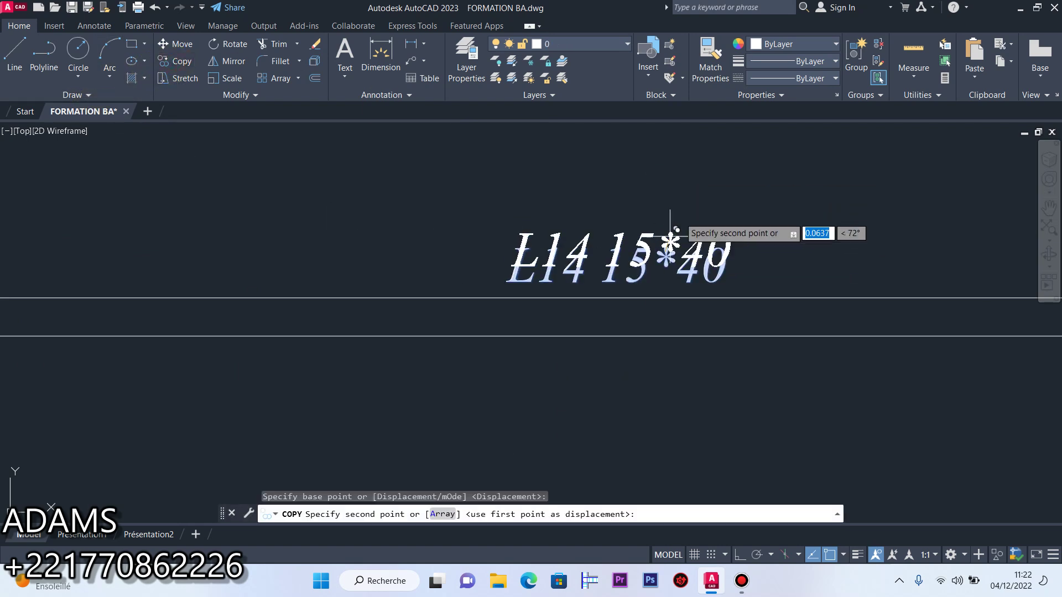
{"action": "scroll", "coordinate": [670, 232], "scroll_direction": "down", "scroll_amount": 6}
{"action": "scroll", "coordinate": [630, 293], "scroll_direction": "up", "scroll_amount": 5}
{"action": "scroll", "coordinate": [571, 265], "scroll_direction": "down", "scroll_amount": 2}
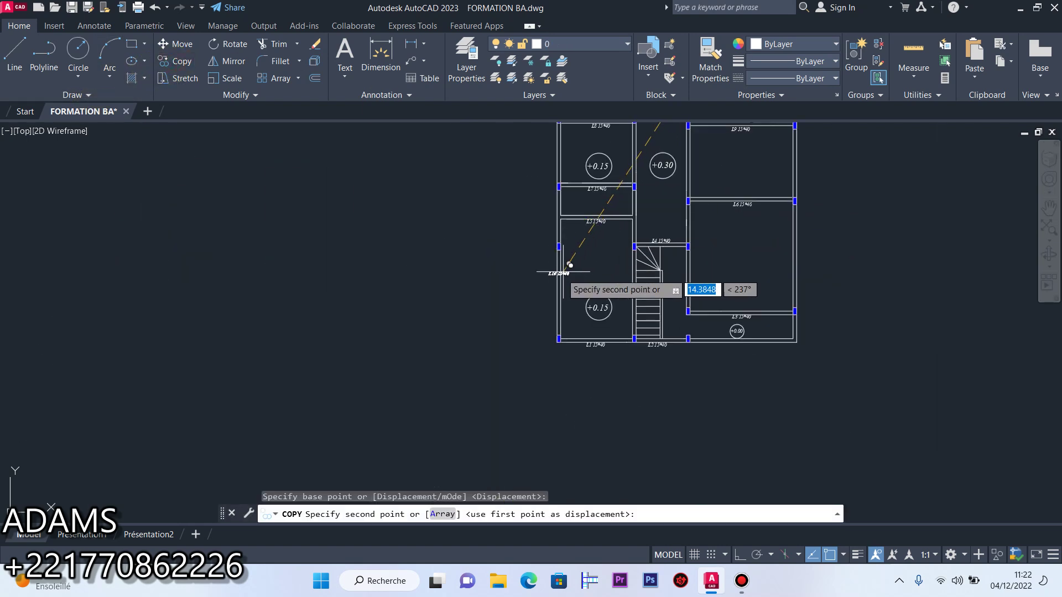
{"action": "scroll", "coordinate": [570, 266], "scroll_direction": "up", "scroll_amount": 6}
{"action": "left_click", "coordinate": [540, 292]}
{"action": "right_click", "coordinate": [540, 294]}
{"action": "left_click", "coordinate": [554, 304]}
Rotate the copied label 90° so it reads vertically upward, with Ortho mode turned on
{"action": "left_click", "coordinate": [508, 319]}
{"action": "left_click", "coordinate": [415, 236]}
{"action": "left_click", "coordinate": [214, 43]}
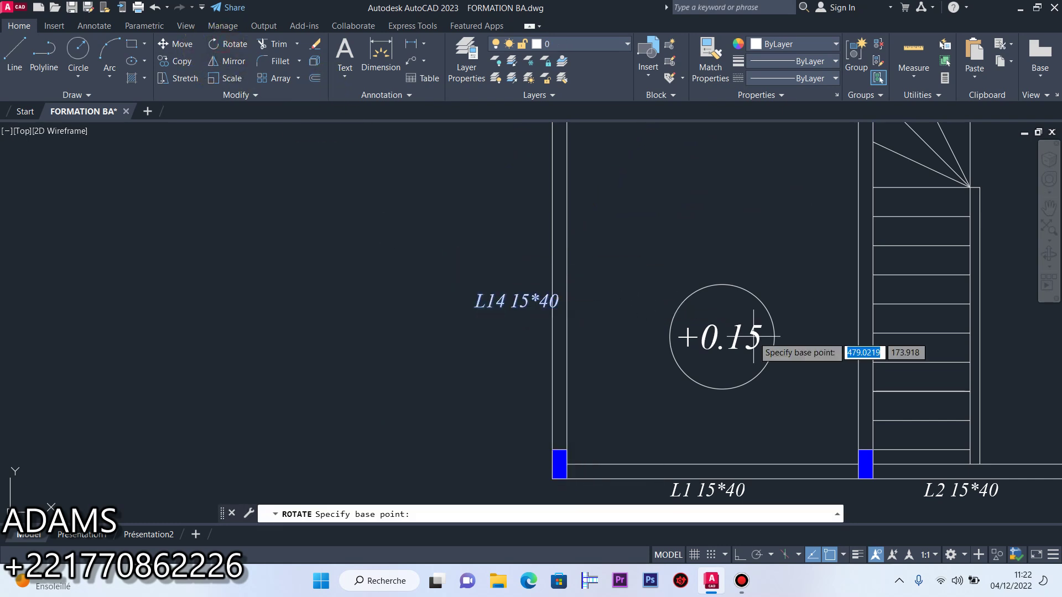
{"action": "left_click", "coordinate": [475, 308]}
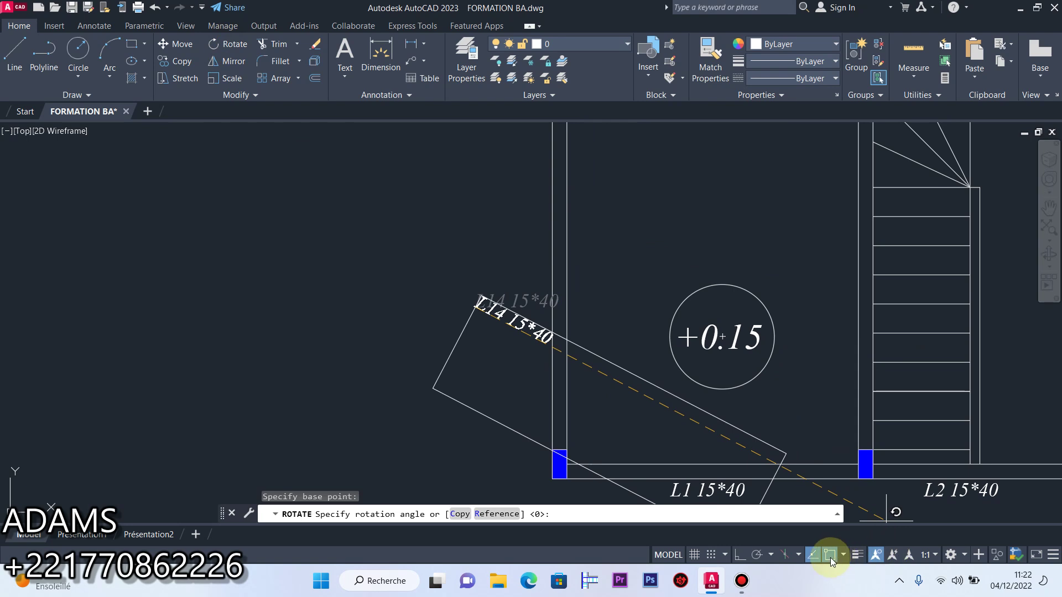
{"action": "left_click", "coordinate": [739, 555]}
{"action": "left_click", "coordinate": [455, 162]}
Move the vertical label horizontally until it sits just outside the left outer wall of the front-left +0.15 room
{"action": "left_click", "coordinate": [499, 194]}
{"action": "left_click", "coordinate": [425, 335]}
{"action": "left_click", "coordinate": [175, 44]}
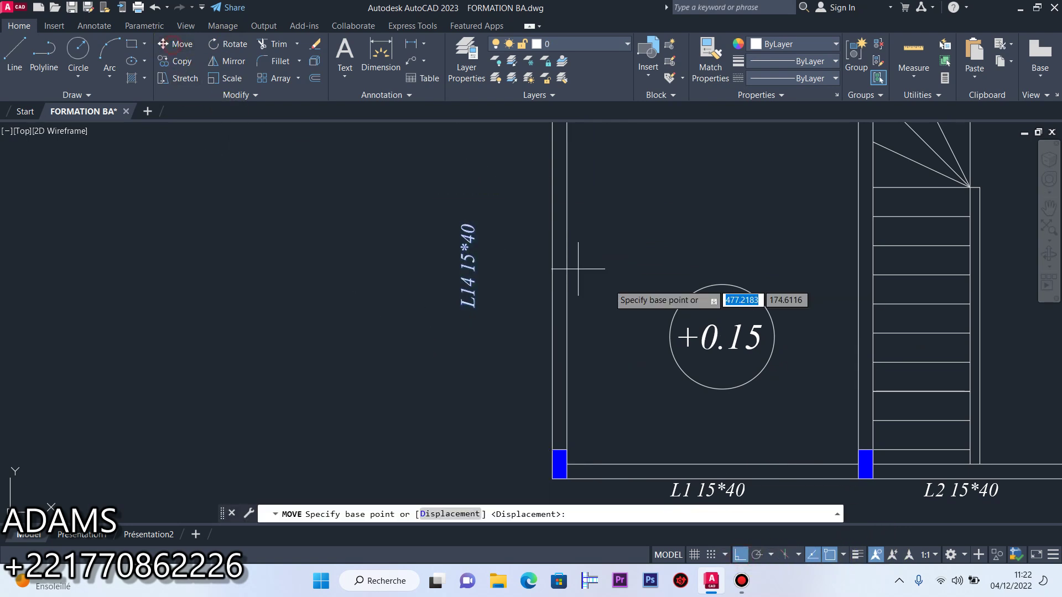
{"action": "left_click", "coordinate": [477, 268]}
{"action": "scroll", "coordinate": [544, 271], "scroll_direction": "up", "scroll_amount": 5}
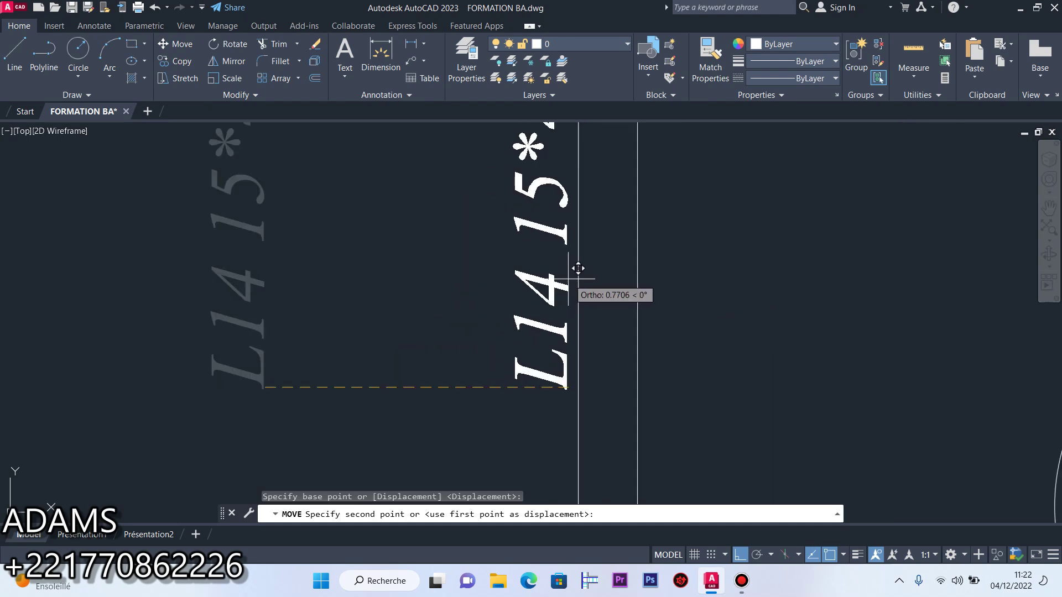
{"action": "left_click", "coordinate": [563, 280]}
Renumber the vertical label beside the front-left +0.15 room as "L15 15*40"
{"action": "double_click", "coordinate": [548, 282]}
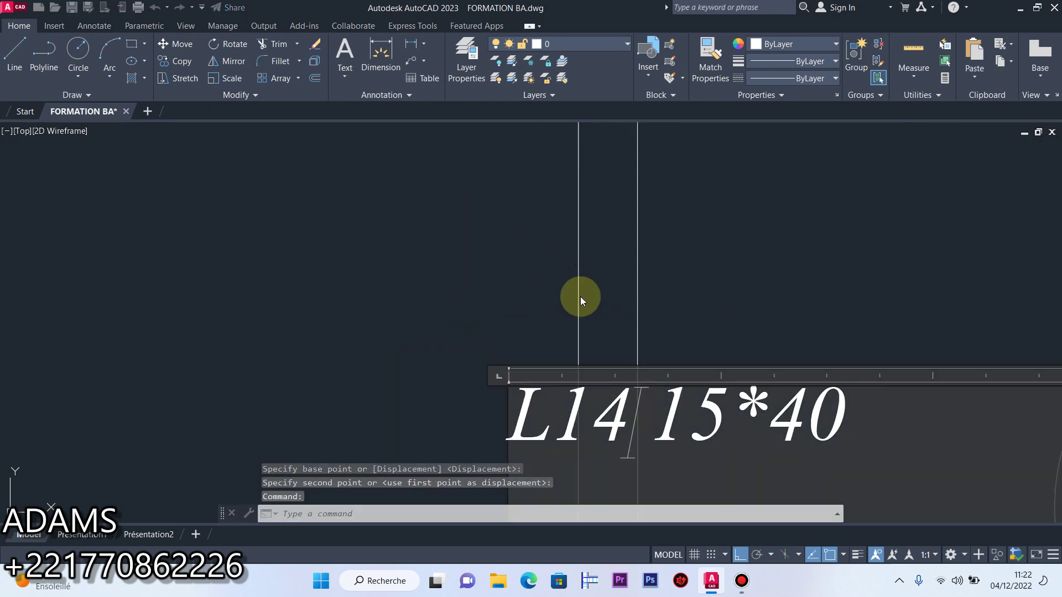
{"action": "left_click", "coordinate": [621, 367]}
{"action": "double_click", "coordinate": [575, 325]}
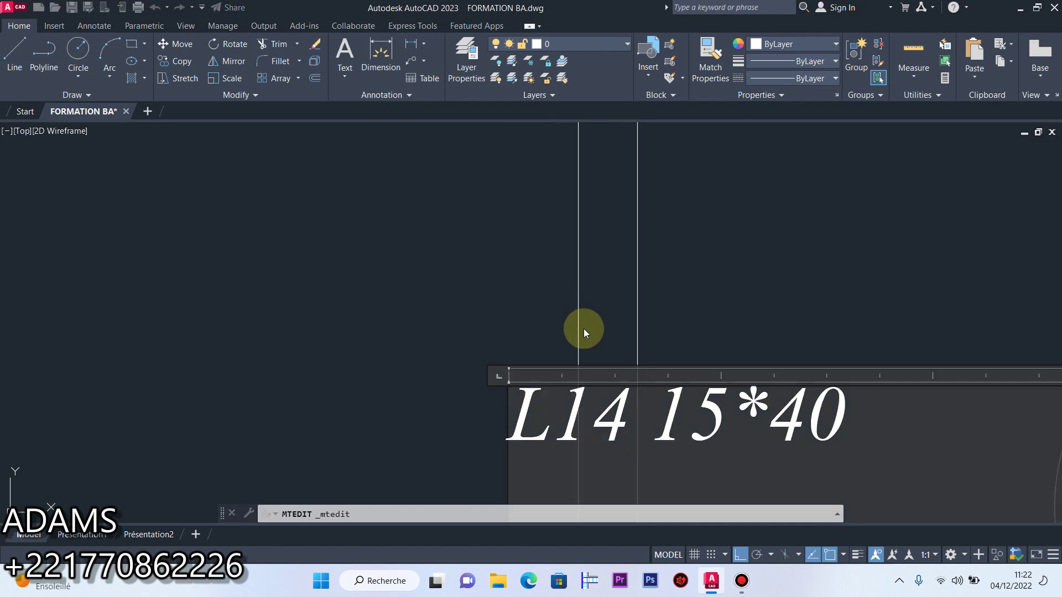
{"action": "left_click_drag", "start_coordinate": [611, 408], "coordinate": [604, 406]}
{"action": "type", "text": "5"}
{"action": "left_click", "coordinate": [492, 293]}
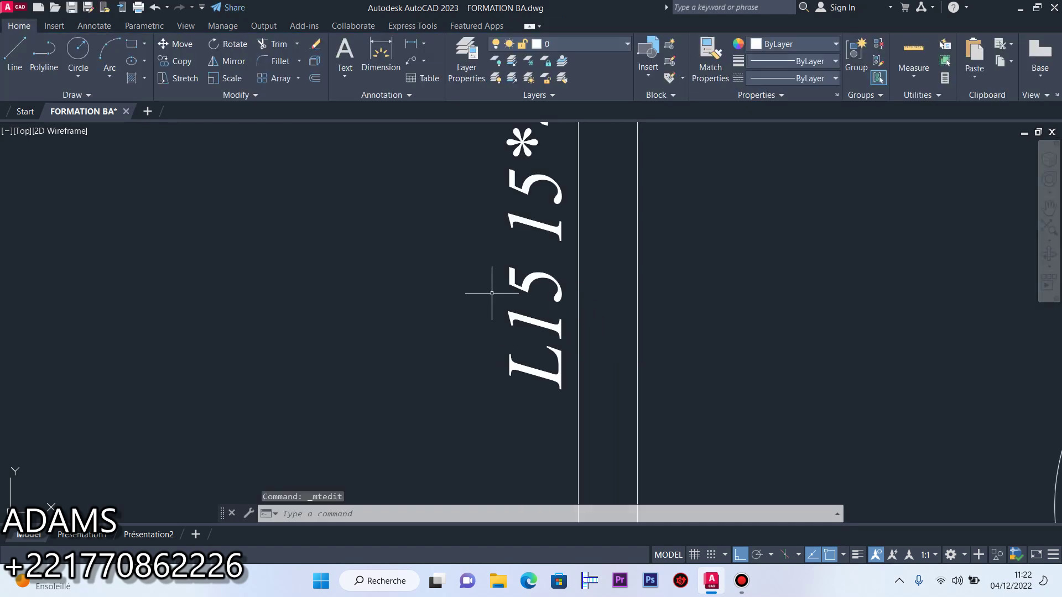
Copy the vertical "L15 15*40" label straight up the left outer wall to the span beside the small room between the L5 and L7 walls
{"action": "scroll", "coordinate": [656, 347], "scroll_direction": "down", "scroll_amount": 8}
{"action": "left_click", "coordinate": [630, 289]}
{"action": "left_click", "coordinate": [613, 338]}
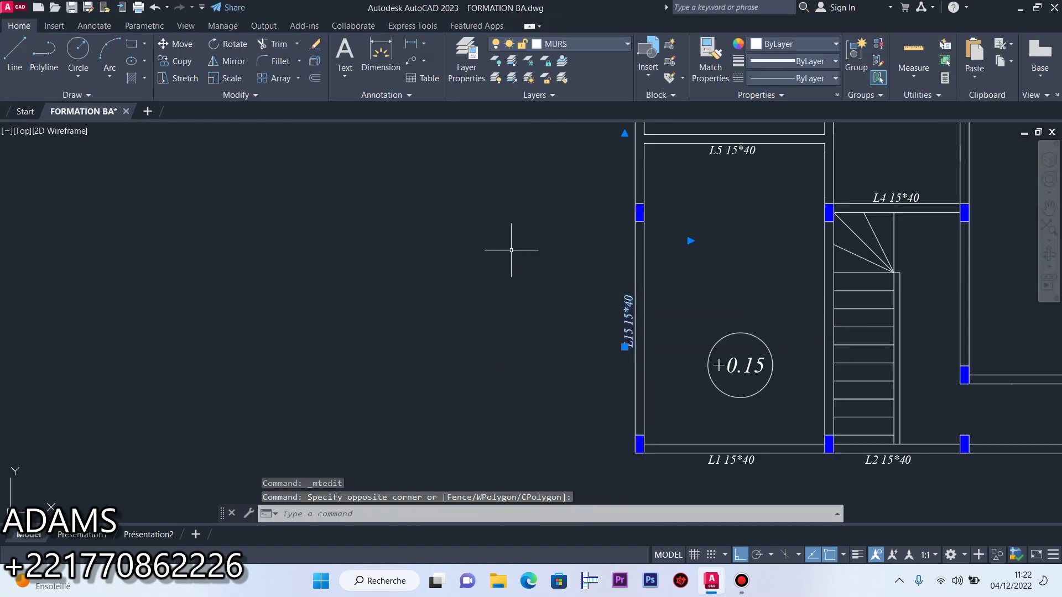
{"action": "left_click", "coordinate": [176, 61]}
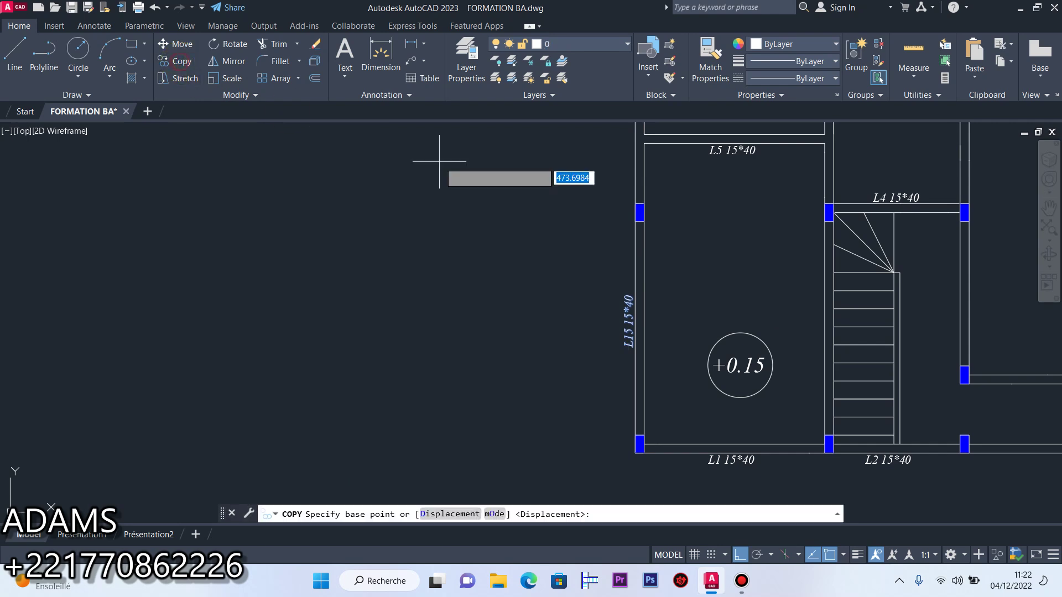
{"action": "scroll", "coordinate": [629, 331], "scroll_direction": "up", "scroll_amount": 3}
{"action": "left_click", "coordinate": [628, 323]}
{"action": "scroll", "coordinate": [628, 309], "scroll_direction": "down", "scroll_amount": 3}
{"action": "scroll", "coordinate": [630, 193], "scroll_direction": "down", "scroll_amount": 4}
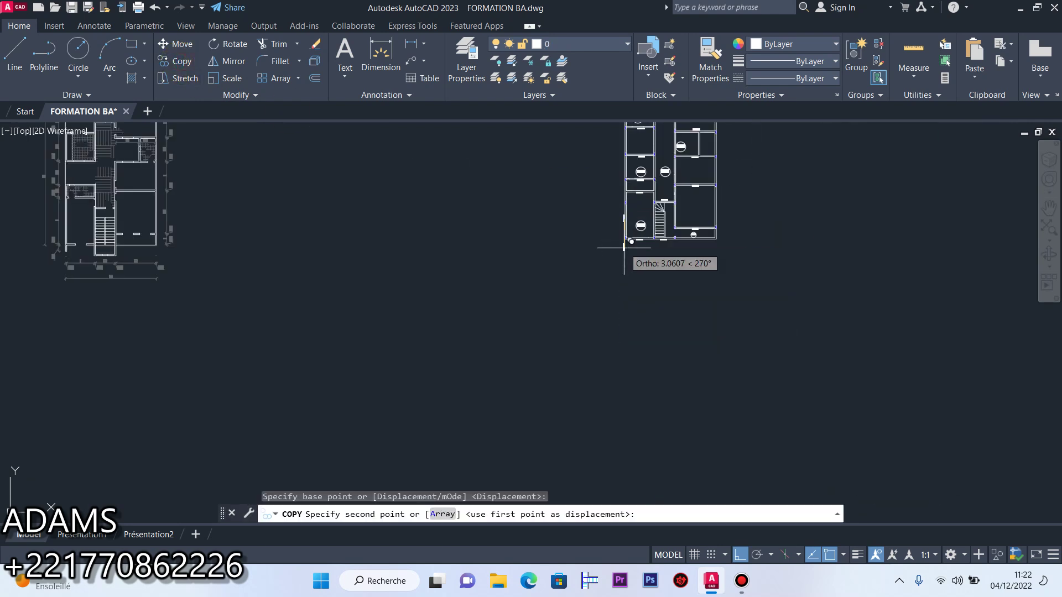
{"action": "scroll", "coordinate": [624, 221], "scroll_direction": "down", "scroll_amount": 2}
{"action": "scroll", "coordinate": [608, 178], "scroll_direction": "up", "scroll_amount": 3}
{"action": "scroll", "coordinate": [607, 178], "scroll_direction": "up", "scroll_amount": 3}
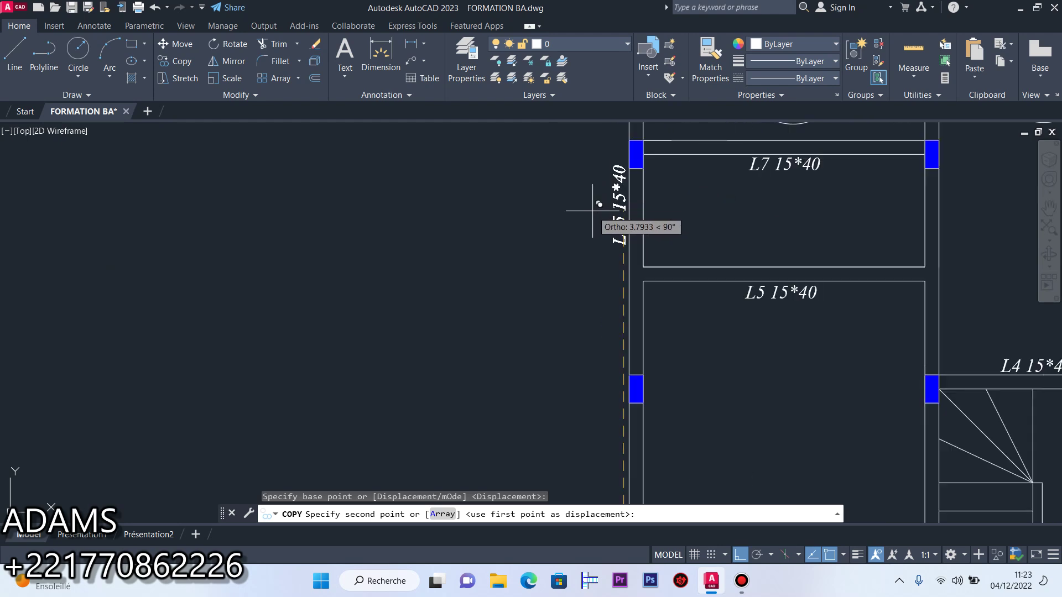
{"action": "left_click", "coordinate": [615, 261]}
Place two more copies of the vertical label up the left outer wall, beside the middle-left +0.15 room and the room between L8 and L11
{"action": "scroll", "coordinate": [618, 260], "scroll_direction": "down", "scroll_amount": 3}
{"action": "scroll", "coordinate": [617, 264], "scroll_direction": "up", "scroll_amount": 3}
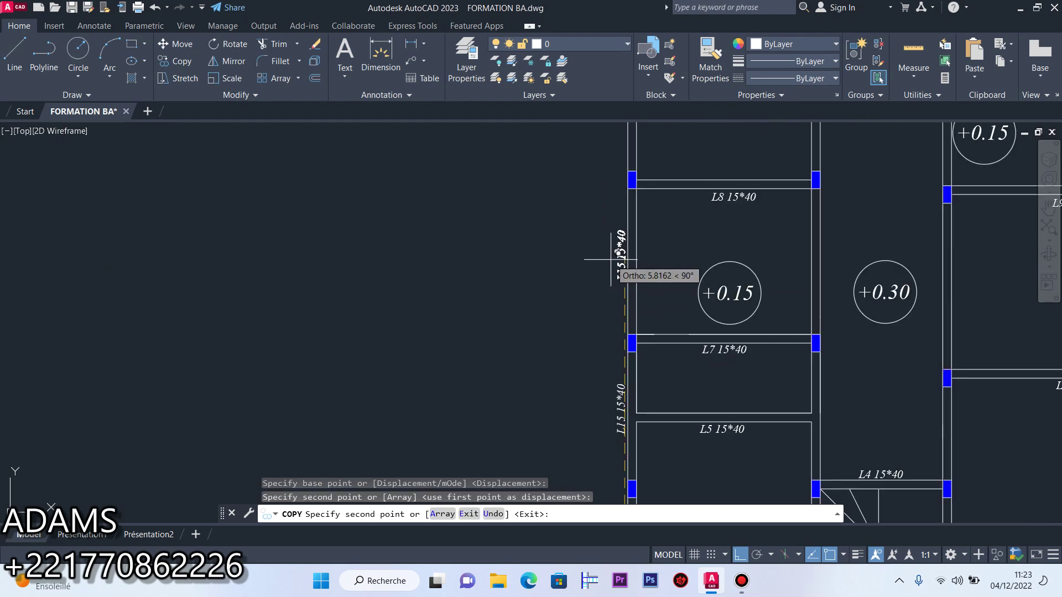
{"action": "left_click", "coordinate": [612, 257]}
{"action": "scroll", "coordinate": [612, 257], "scroll_direction": "down", "scroll_amount": 3}
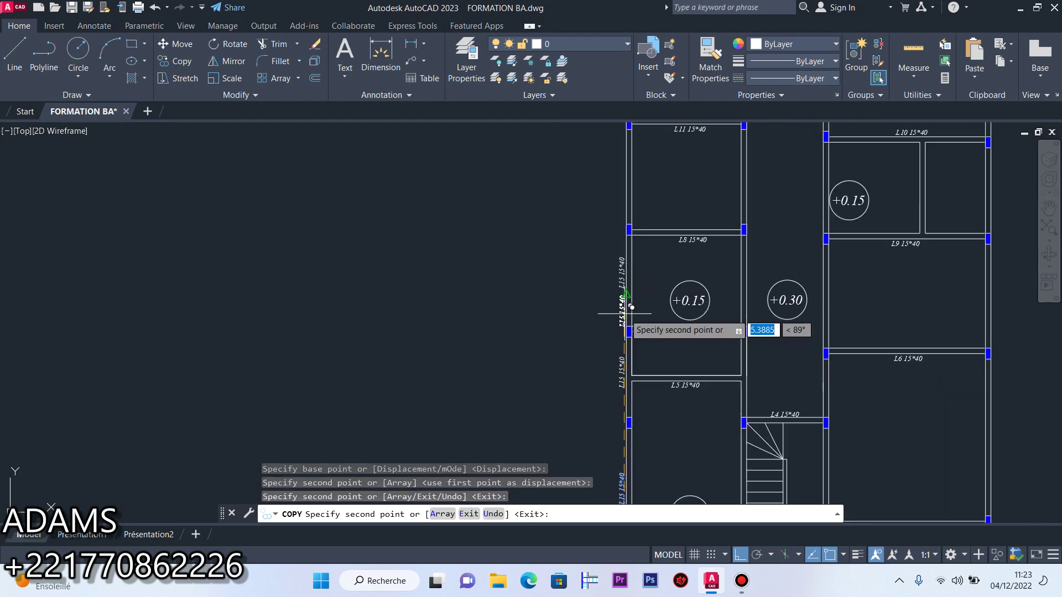
{"action": "left_click", "coordinate": [616, 171]}
{"action": "scroll", "coordinate": [644, 343], "scroll_direction": "down", "scroll_amount": 4}
{"action": "scroll", "coordinate": [640, 303], "scroll_direction": "up", "scroll_amount": 4}
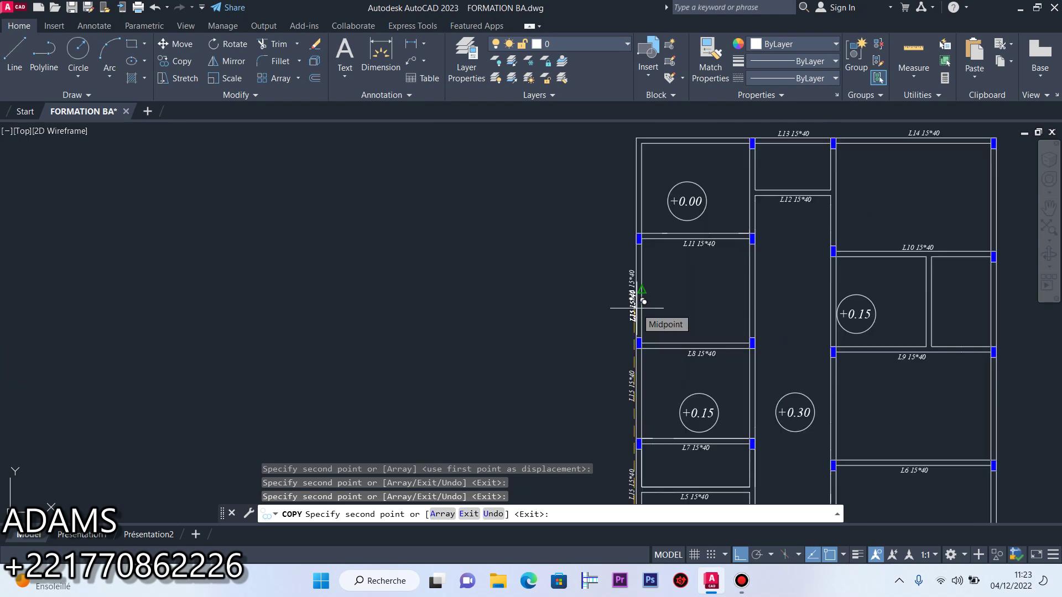
{"action": "key", "text": "Escape"}
Examine the vertical labels placed along the left outer wall against its column spans
{"action": "scroll", "coordinate": [628, 310], "scroll_direction": "down", "scroll_amount": 4}
{"action": "scroll", "coordinate": [631, 388], "scroll_direction": "up", "scroll_amount": 6}
{"action": "scroll", "coordinate": [621, 300], "scroll_direction": "up", "scroll_amount": 2}
{"action": "scroll", "coordinate": [621, 279], "scroll_direction": "down", "scroll_amount": 5}
{"action": "scroll", "coordinate": [628, 343], "scroll_direction": "up", "scroll_amount": 5}
{"action": "scroll", "coordinate": [627, 343], "scroll_direction": "down", "scroll_amount": 5}
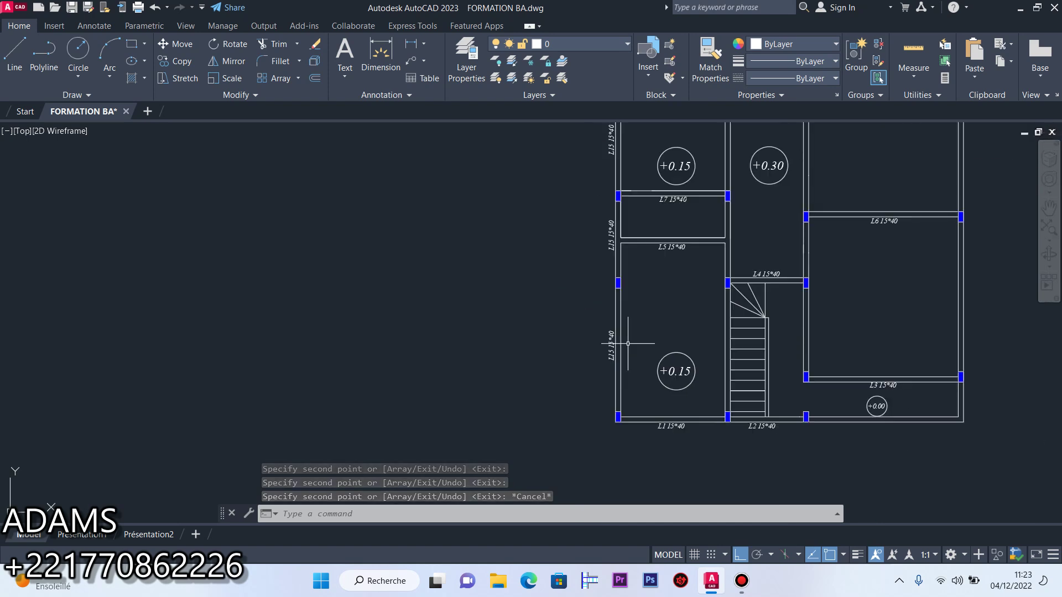
{"action": "scroll", "coordinate": [595, 345], "scroll_direction": "up", "scroll_amount": 4}
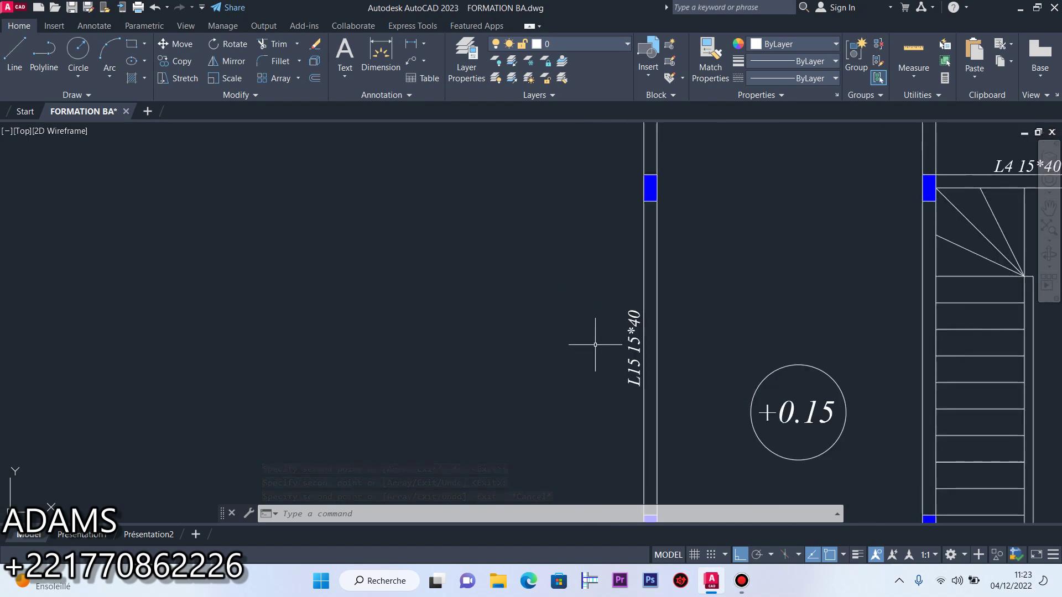
{"action": "scroll", "coordinate": [670, 353], "scroll_direction": "down", "scroll_amount": 5}
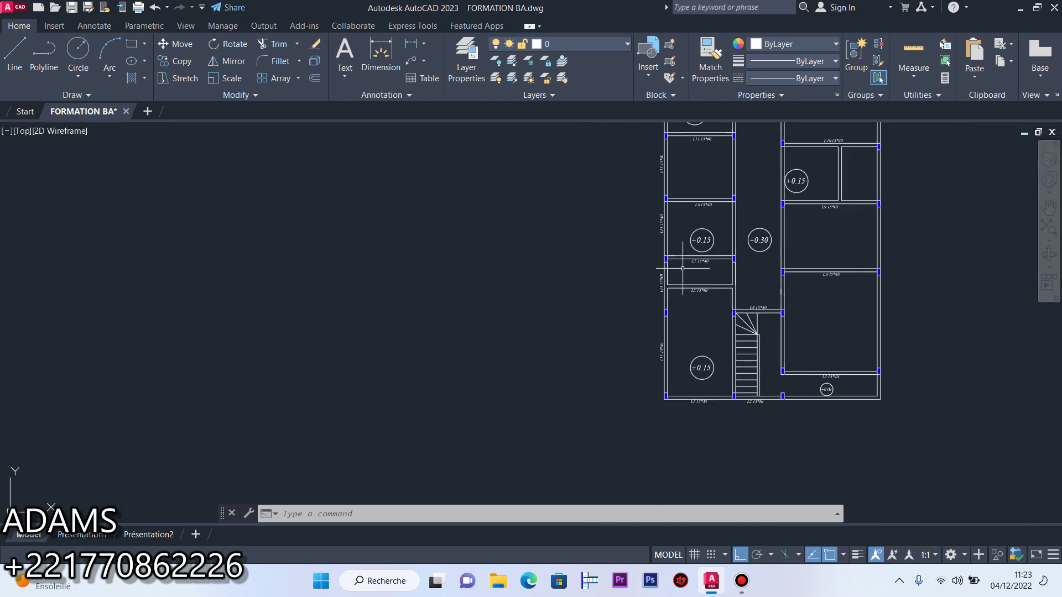
Renumber the vertical label on the left outer wall between the L5 and L7 walls as "L16 15*40"
{"action": "scroll", "coordinate": [665, 274], "scroll_direction": "up", "scroll_amount": 6}
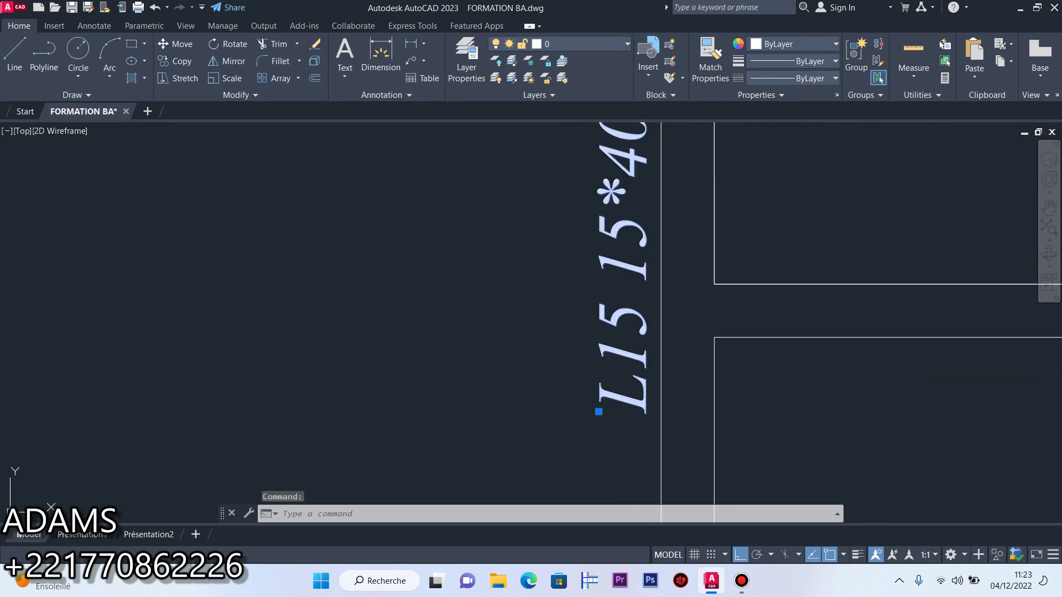
{"action": "double_click", "coordinate": [641, 343]}
{"action": "left_click_drag", "start_coordinate": [715, 437], "coordinate": [682, 424]}
{"action": "type", "text": "6"}
{"action": "left_click", "coordinate": [566, 364]}
Renumber the vertical label on the left outer wall beside the middle-left +0.15 room as "L17 15*40"
{"action": "scroll", "coordinate": [674, 303], "scroll_direction": "up", "scroll_amount": 4}
{"action": "double_click", "coordinate": [669, 296]}
{"action": "left_click_drag", "start_coordinate": [692, 373], "coordinate": [665, 360]}
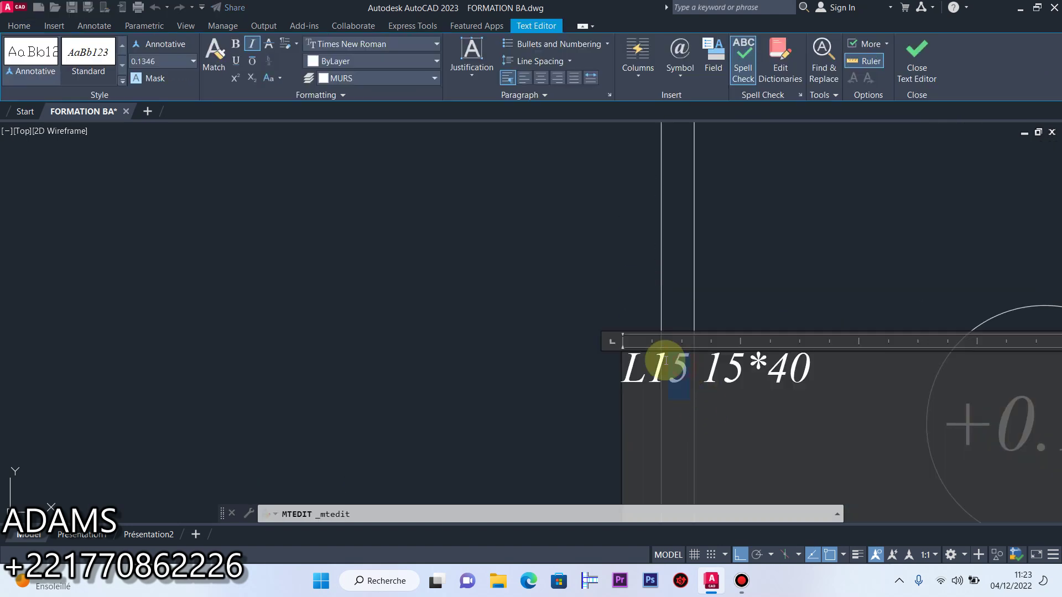
{"action": "type", "text": "7"}
{"action": "left_click", "coordinate": [585, 331]}
Renumber the vertical label on the left outer wall between the L8 and L11 walls as "L18 15*40"
{"action": "scroll", "coordinate": [672, 432], "scroll_direction": "down", "scroll_amount": 8}
{"action": "scroll", "coordinate": [668, 367], "scroll_direction": "up", "scroll_amount": 9}
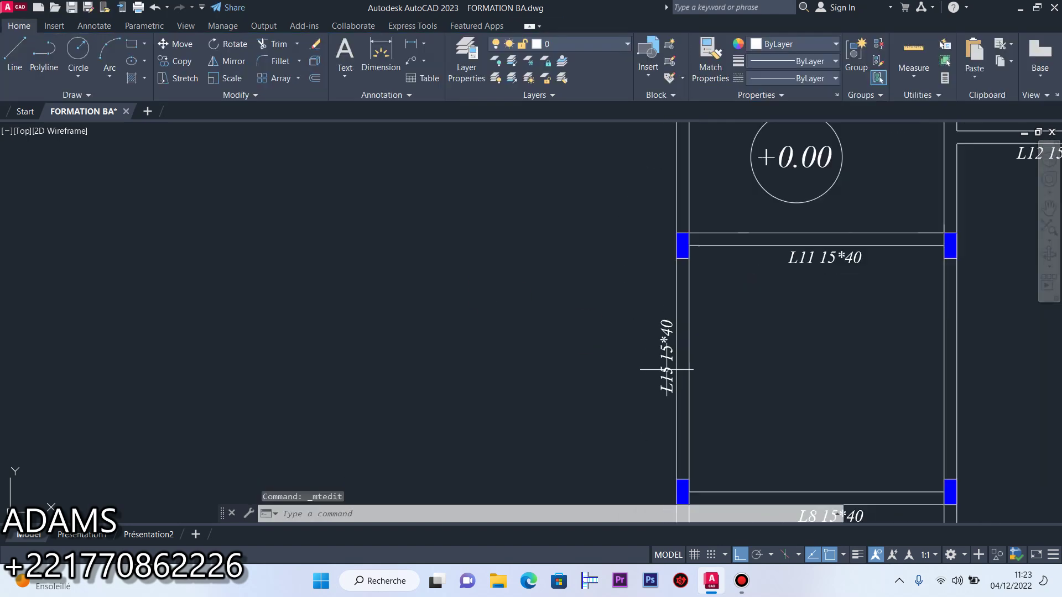
{"action": "double_click", "coordinate": [650, 313]}
{"action": "left_click_drag", "start_coordinate": [684, 436], "coordinate": [724, 429]}
{"action": "type", "text": "8"}
{"action": "left_click", "coordinate": [553, 372]}
{"action": "scroll", "coordinate": [611, 325], "scroll_direction": "down", "scroll_amount": 5}
{"action": "scroll", "coordinate": [611, 325], "scroll_direction": "up", "scroll_amount": 6}
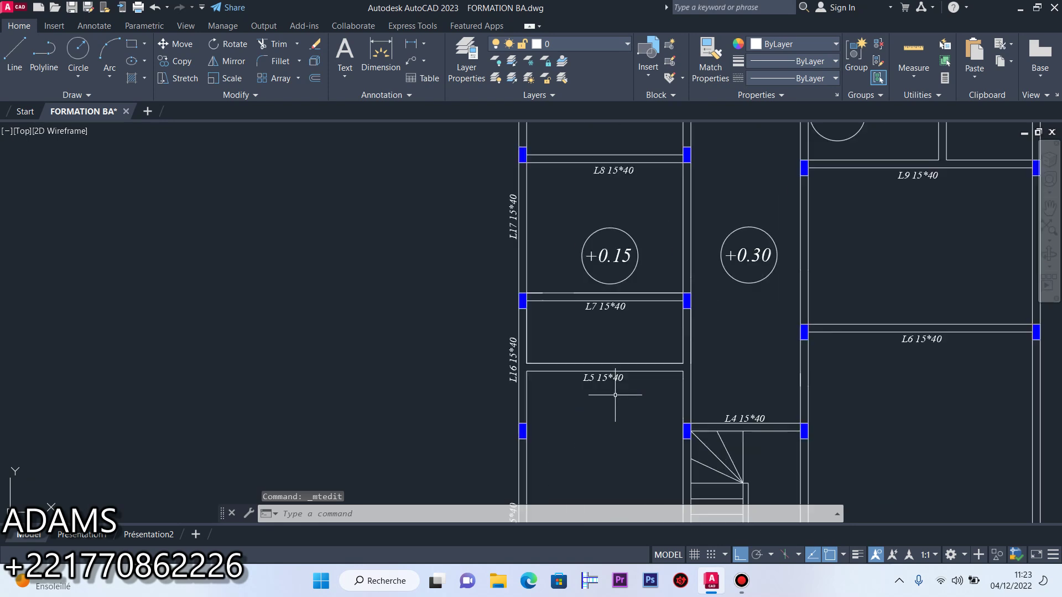
{"action": "scroll", "coordinate": [570, 334], "scroll_direction": "down", "scroll_amount": 2}
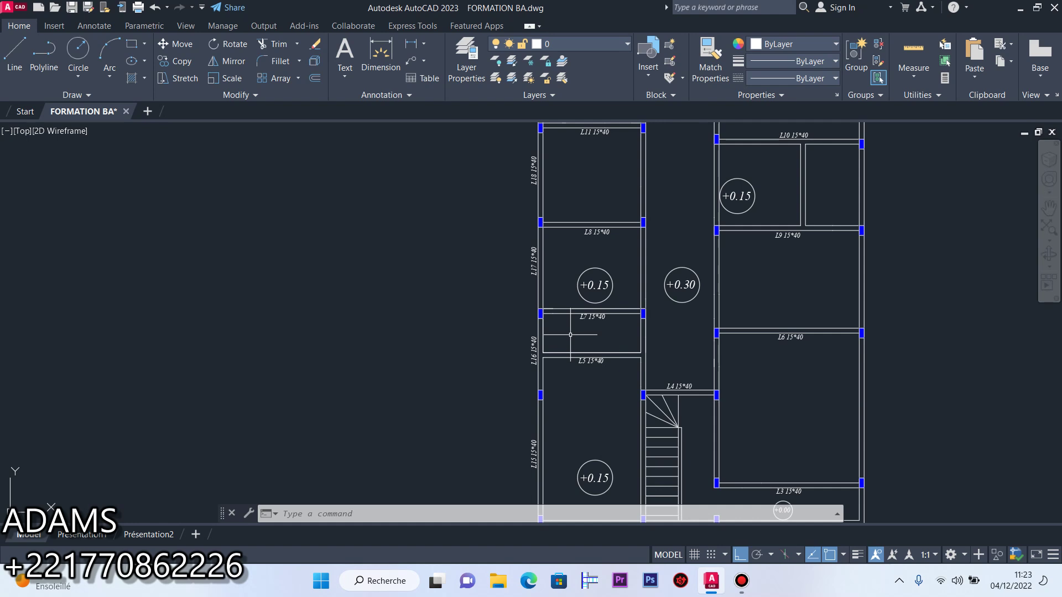
{"action": "left_click", "coordinate": [741, 580]}
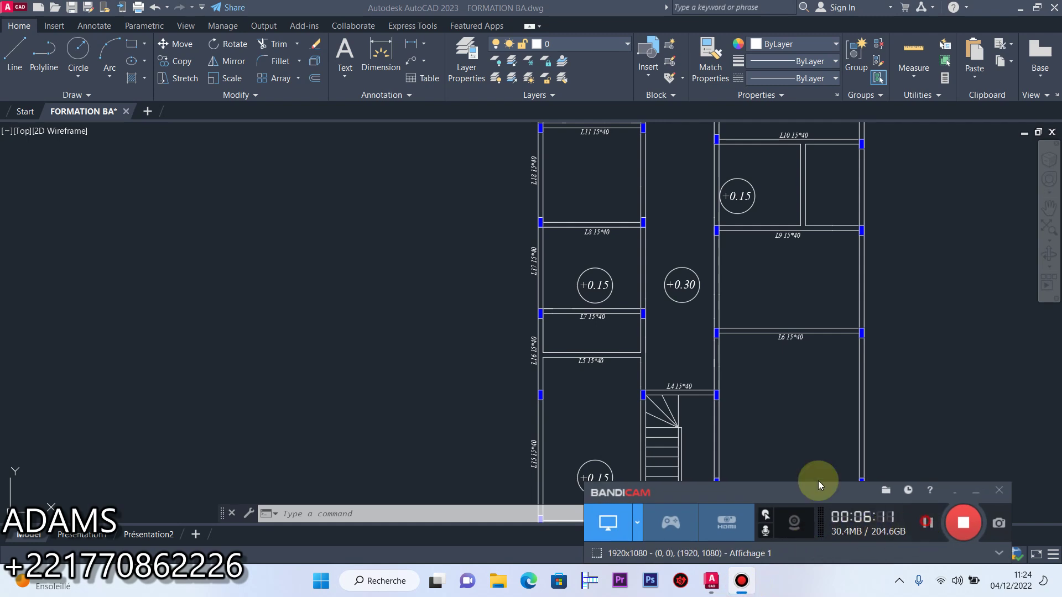
{"action": "scroll", "coordinate": [575, 410], "scroll_direction": "down", "scroll_amount": 5}
{"action": "scroll", "coordinate": [623, 453], "scroll_direction": "up", "scroll_amount": 4}
{"action": "scroll", "coordinate": [592, 362], "scroll_direction": "down", "scroll_amount": 4}
{"action": "scroll", "coordinate": [591, 362], "scroll_direction": "up", "scroll_amount": 8}
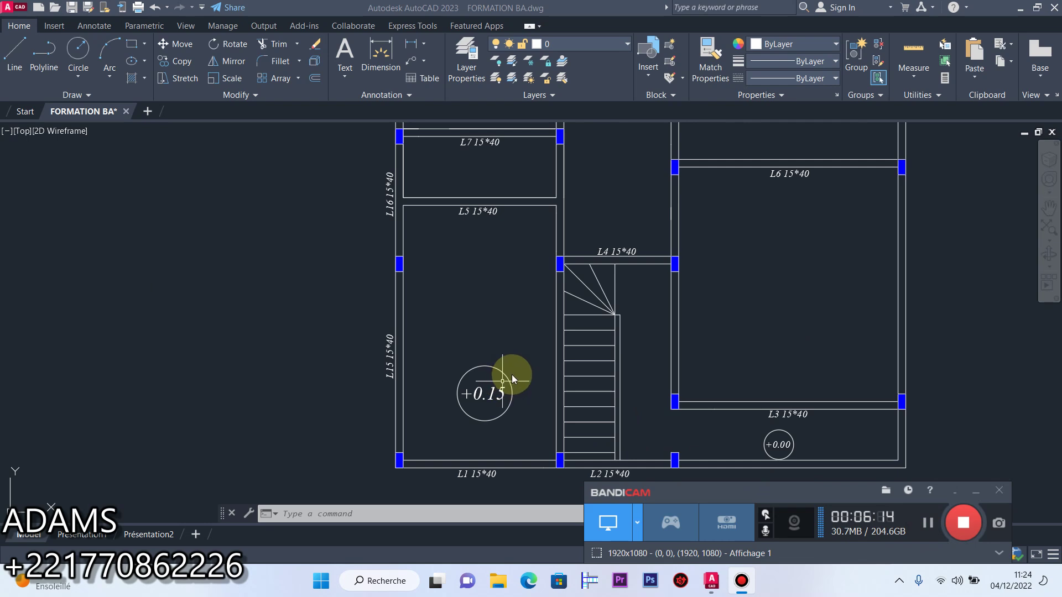
{"action": "scroll", "coordinate": [512, 374], "scroll_direction": "down", "scroll_amount": 4}
{"action": "scroll", "coordinate": [596, 333], "scroll_direction": "up", "scroll_amount": 2}
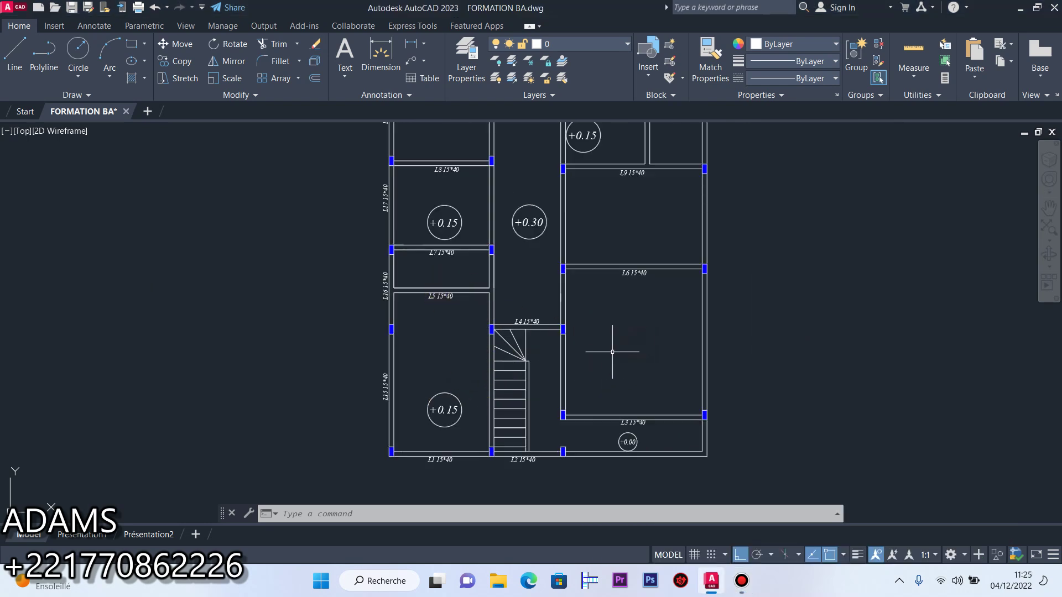
Copy the L1 label, with Ortho turned off, into the large room between the L3 and L6 walls
{"action": "scroll", "coordinate": [444, 469], "scroll_direction": "up", "scroll_amount": 6}
{"action": "left_click", "coordinate": [490, 446]}
{"action": "left_click", "coordinate": [351, 403]}
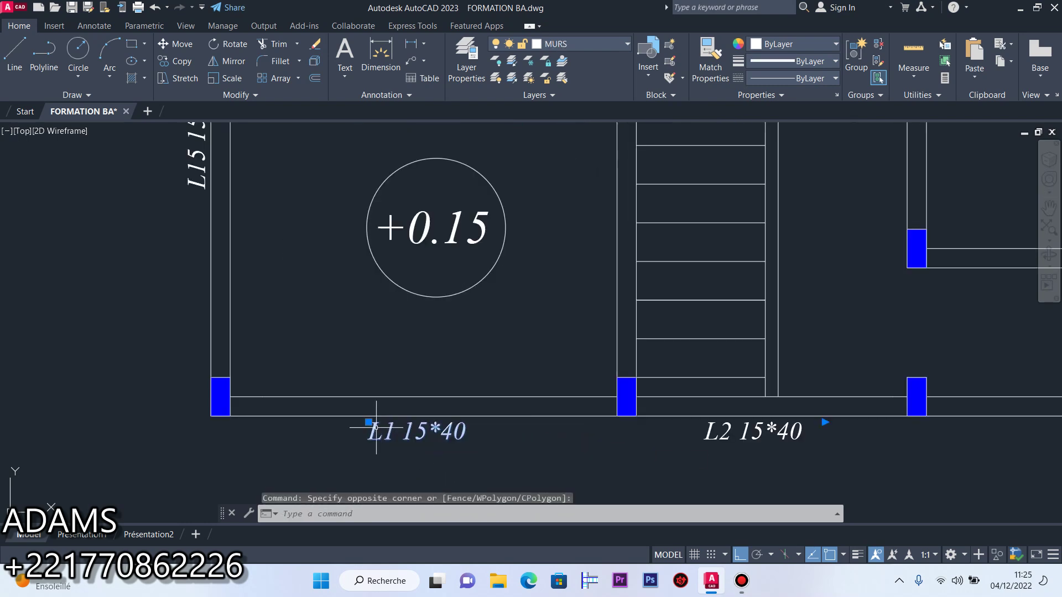
{"action": "left_click", "coordinate": [184, 63]}
{"action": "left_click", "coordinate": [423, 431]}
{"action": "scroll", "coordinate": [423, 437], "scroll_direction": "down", "scroll_amount": 6}
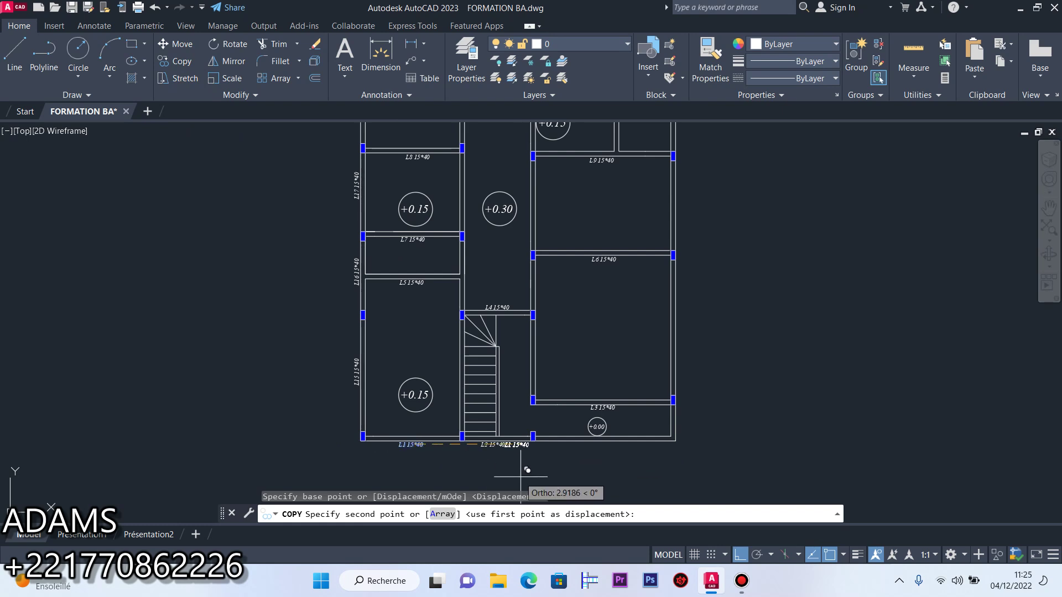
{"action": "left_click", "coordinate": [740, 555]}
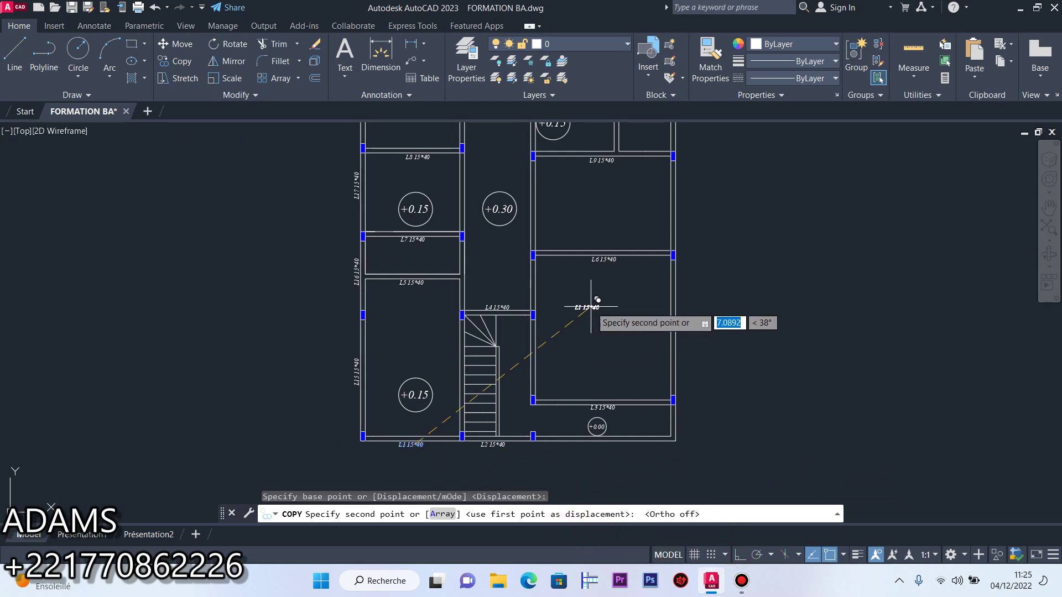
{"action": "scroll", "coordinate": [597, 311], "scroll_direction": "up", "scroll_amount": 4}
{"action": "left_click", "coordinate": [631, 344]}
{"action": "right_click", "coordinate": [630, 351]}
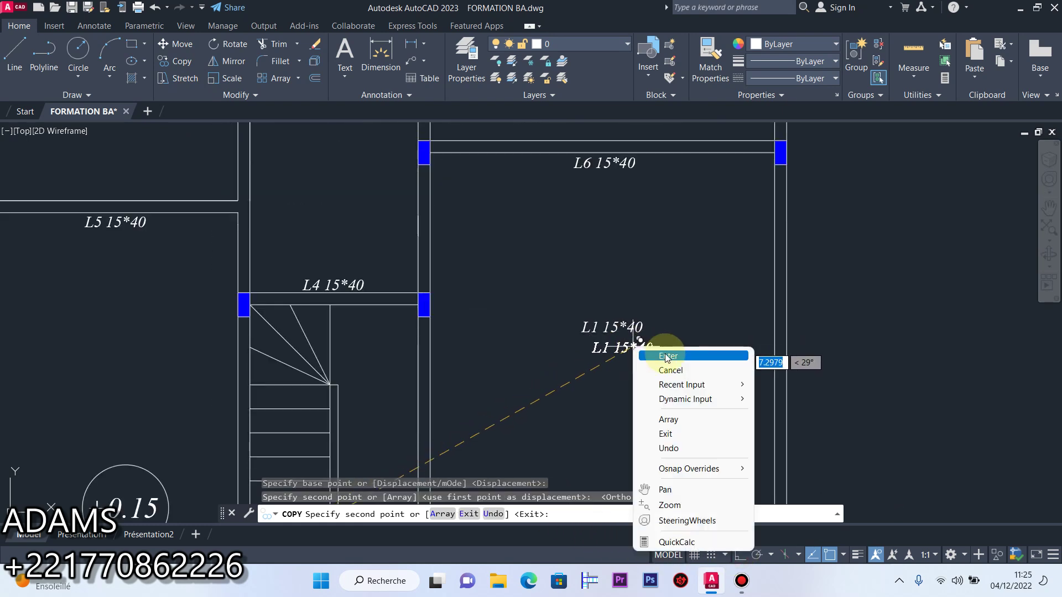
{"action": "left_click", "coordinate": [664, 362]}
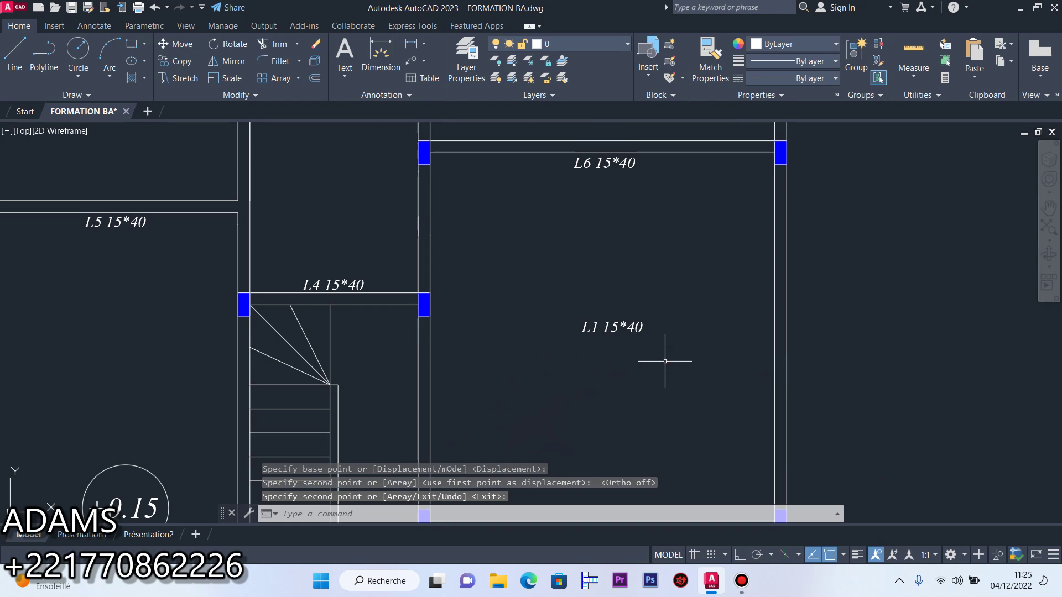
{"action": "scroll", "coordinate": [686, 365], "scroll_direction": "down", "scroll_amount": 5}
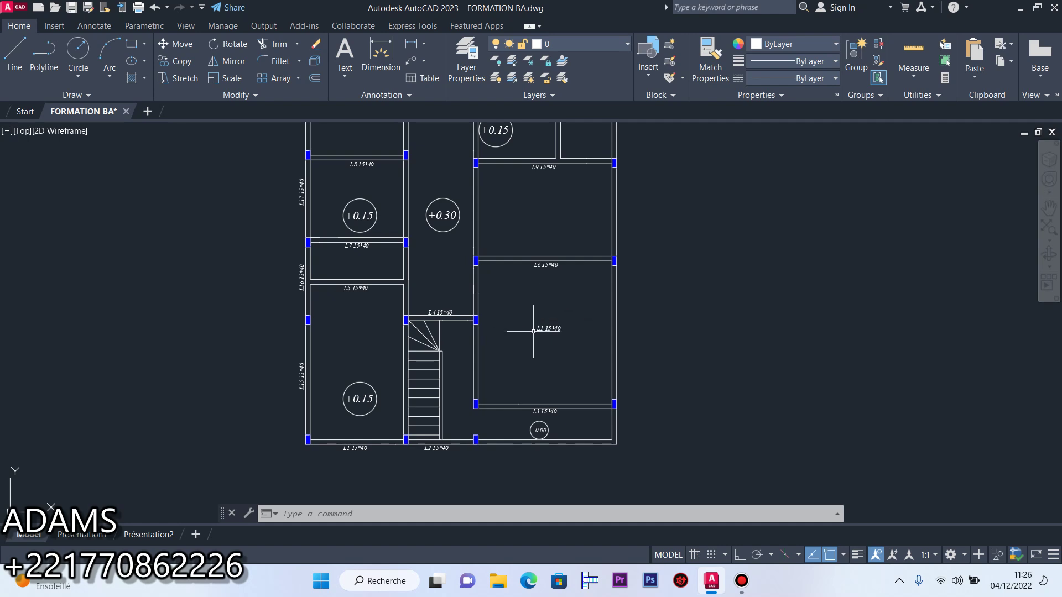
Replace the text of the copied label in the large room with "Dallage Sol"
{"action": "scroll", "coordinate": [573, 317], "scroll_direction": "up", "scroll_amount": 6}
{"action": "left_click", "coordinate": [499, 352]}
{"action": "double_click", "coordinate": [498, 352]}
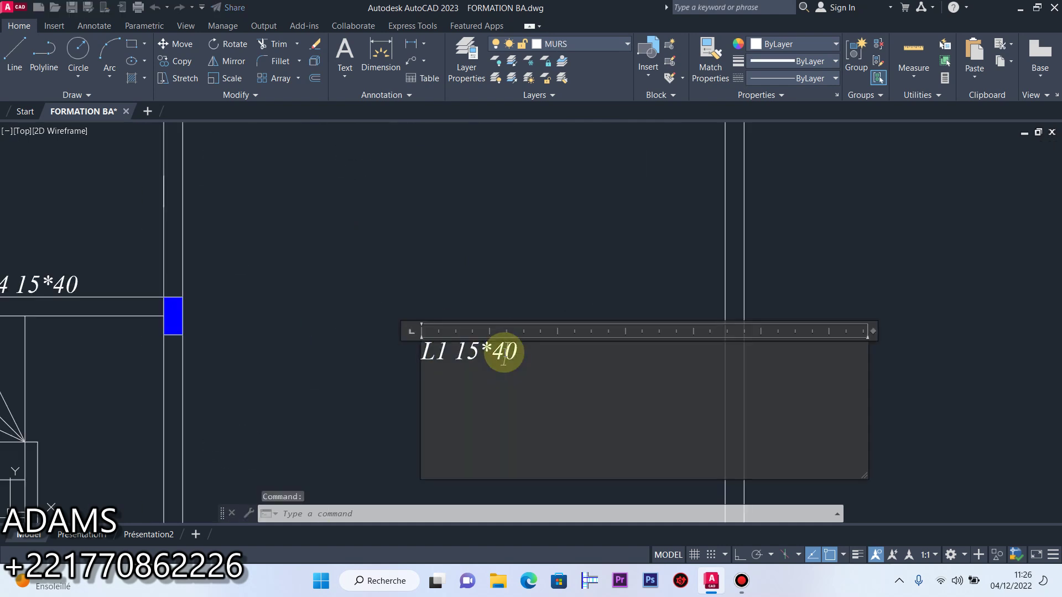
{"action": "type", "text": "D"}
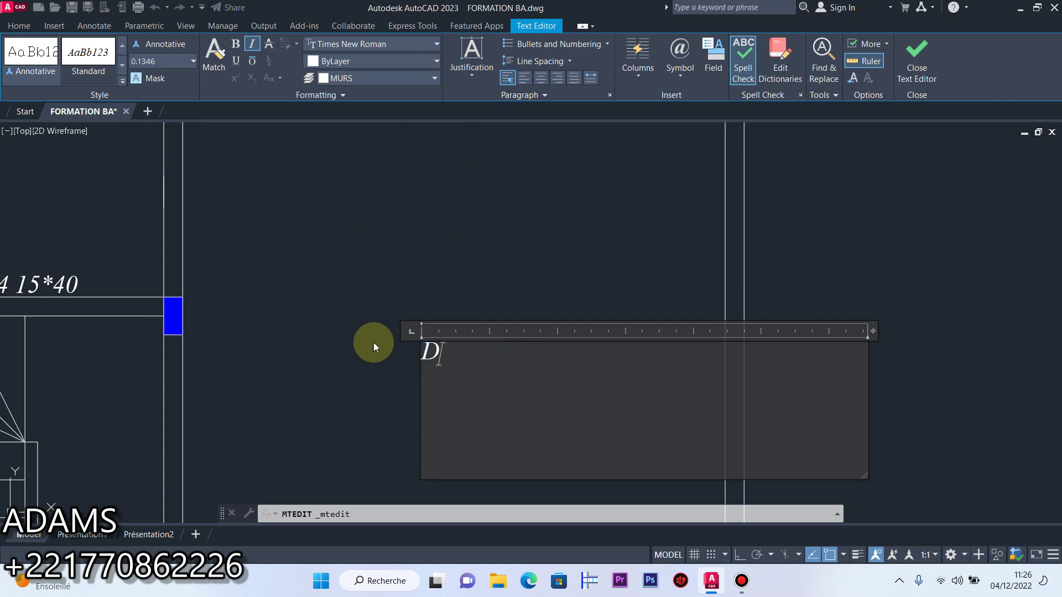
{"action": "type", "text": "allage Sol"}
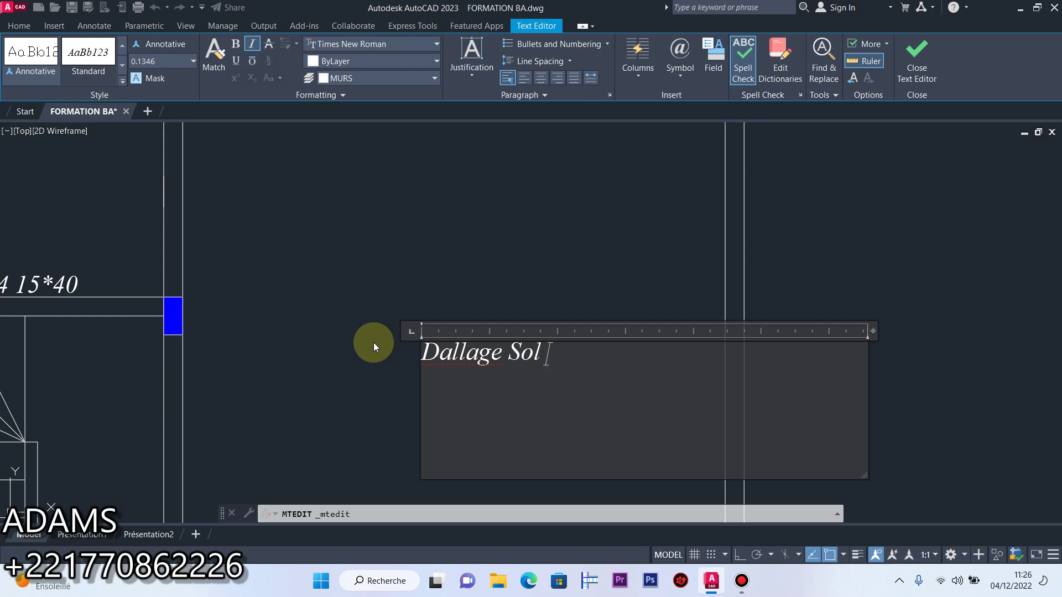
Add a second line reading "e=13cm T-S HA8" to the slab note
{"action": "key", "text": "Return"}
{"action": "type", "text": "e=16cm"}
{"action": "key", "text": "Left"}
{"action": "key", "text": "Left"}
{"action": "key", "text": "Left"}
{"action": "key", "text": "BackSpace"}
{"action": "type", "text": "3"}
{"action": "key", "text": "Right"}
{"action": "key", "text": "Right"}
{"action": "key", "text": "Right"}
{"action": "type", "text": "T-"}
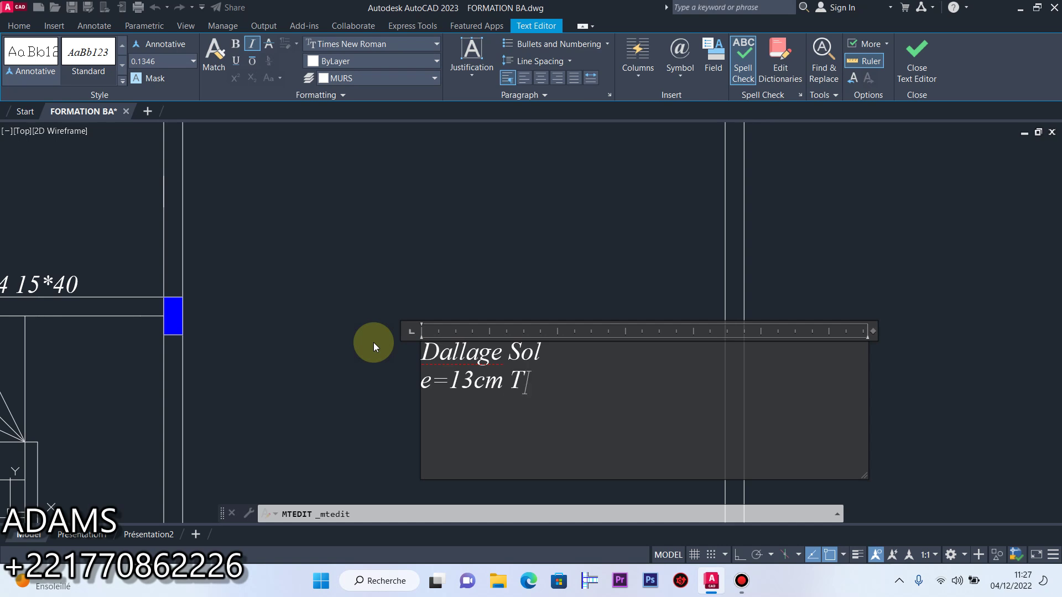
{"action": "type", "text": "S HA8"}
Add a third line reading "Esp=20cm" to the slab note
{"action": "key", "text": "Return"}
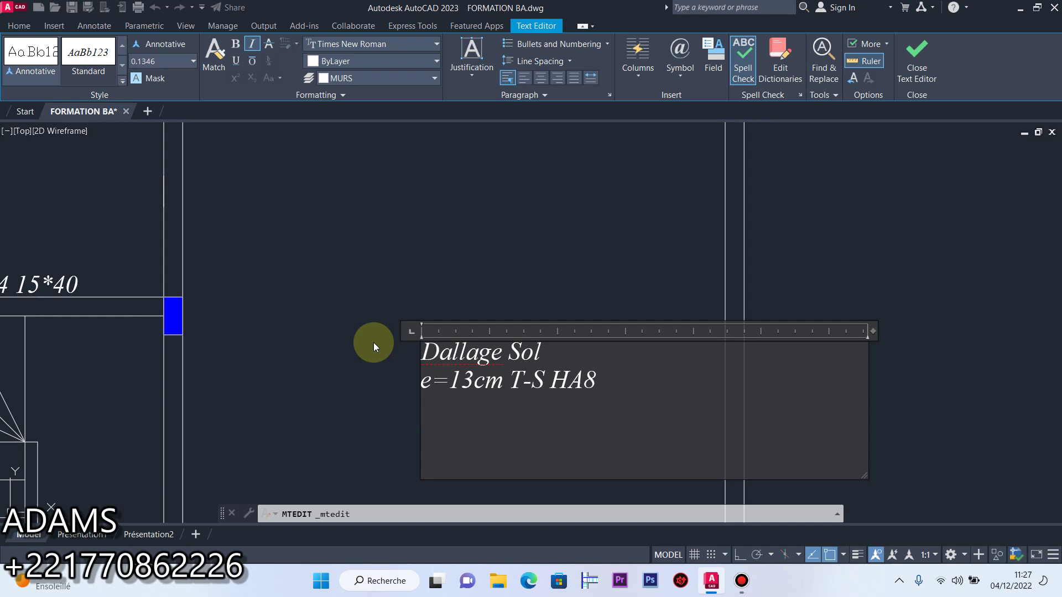
{"action": "type", "text": "ESP"}
{"action": "key", "text": "BackSpace"}
{"action": "key", "text": "BackSpace"}
{"action": "type", "text": "sp"}
{"action": "type", "text": "="}
{"action": "type", "text": "20xm"}
{"action": "key", "text": "BackSpace"}
{"action": "key", "text": "BackSpace"}
{"action": "type", "text": "cm"}
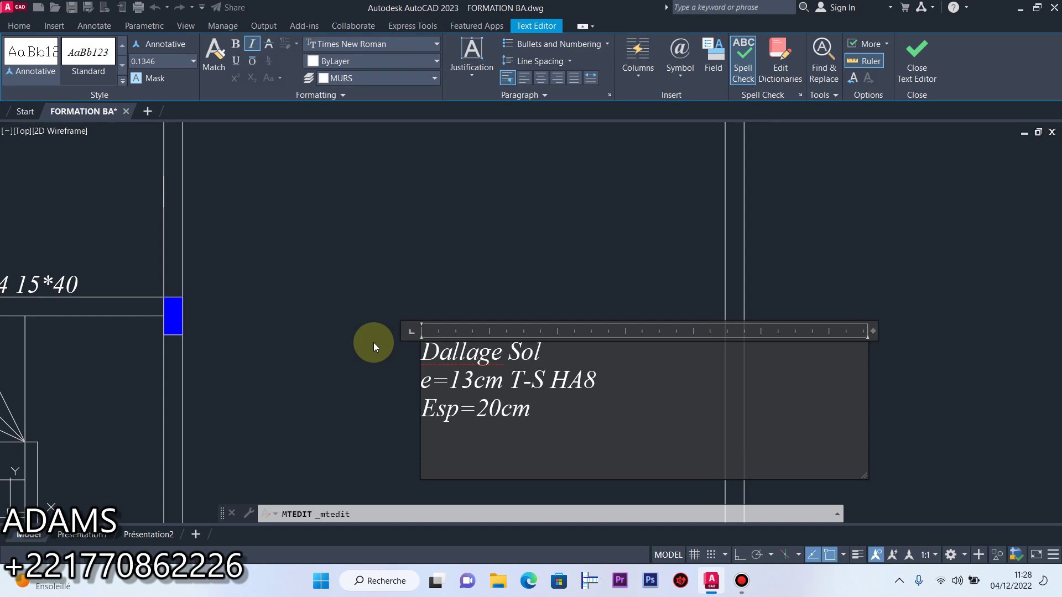
Add a last line reading "Film polyane" to the slab note and finish editing the text
{"action": "key", "text": "Return"}
{"action": "type", "text": "Film polyane"}
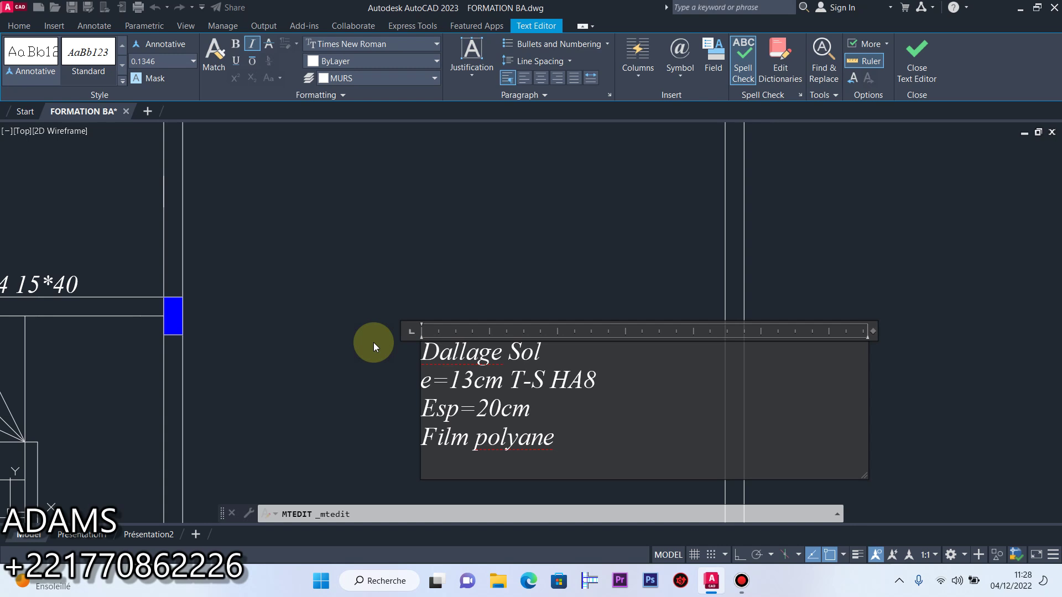
{"action": "left_click", "coordinate": [380, 292]}
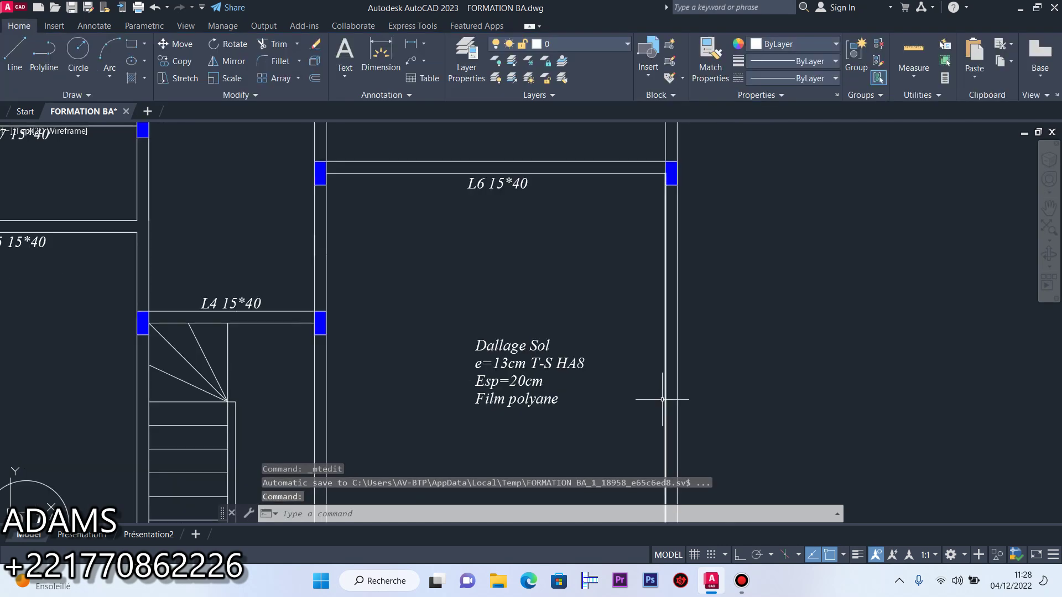
Copy the L4 label to just below the slab note in the large room
{"action": "scroll", "coordinate": [547, 362], "scroll_direction": "down", "scroll_amount": 5}
{"action": "scroll", "coordinate": [528, 296], "scroll_direction": "up", "scroll_amount": 3}
{"action": "scroll", "coordinate": [315, 207], "scroll_direction": "up", "scroll_amount": 4}
{"action": "left_click", "coordinate": [427, 252]}
{"action": "left_click", "coordinate": [323, 216]}
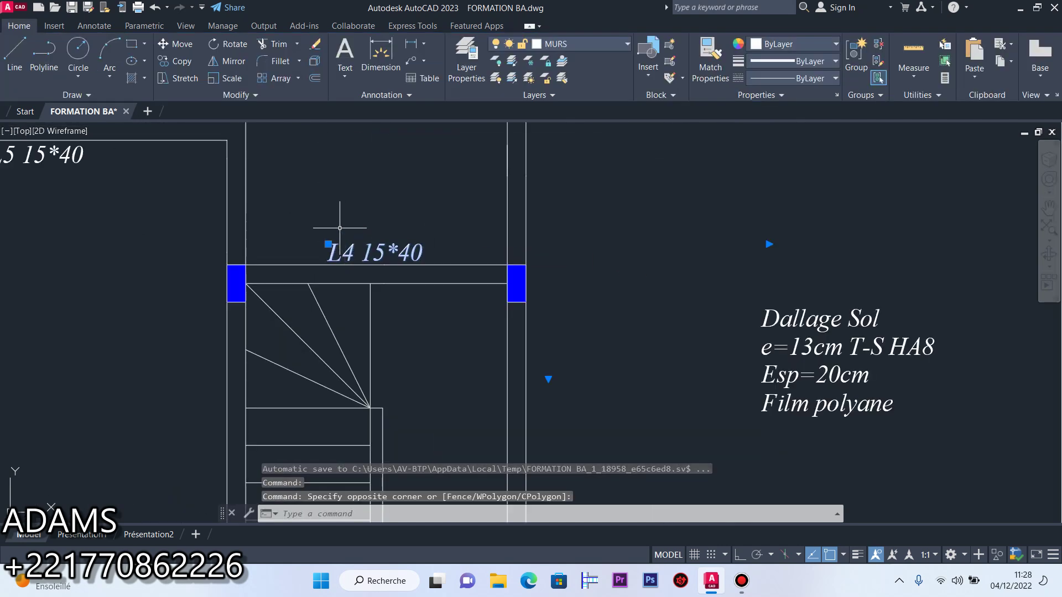
{"action": "left_click", "coordinate": [177, 61]}
{"action": "left_click", "coordinate": [358, 260]}
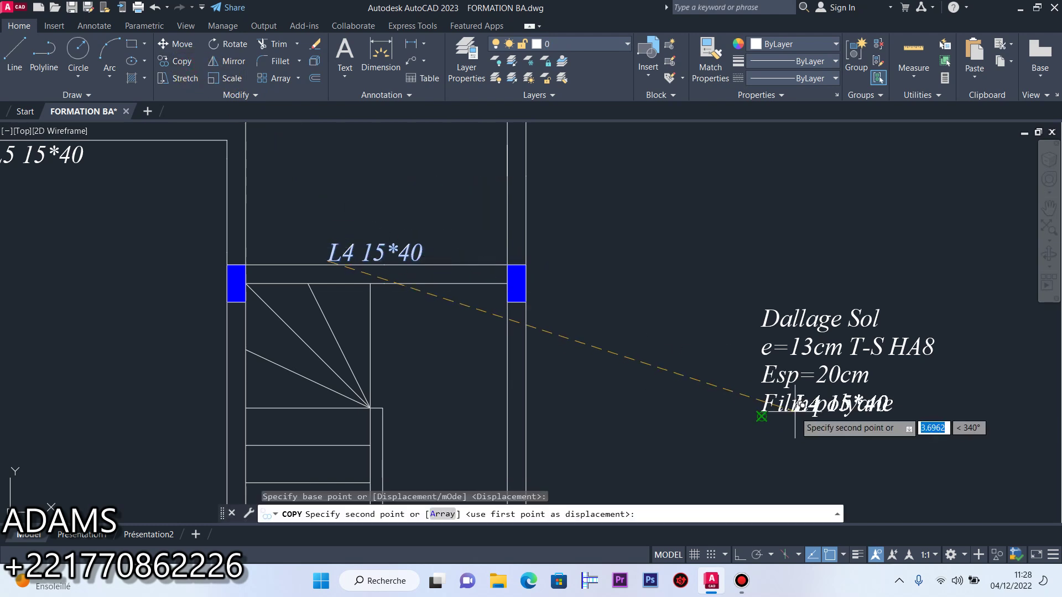
{"action": "left_click", "coordinate": [771, 457]}
{"action": "right_click", "coordinate": [772, 457]}
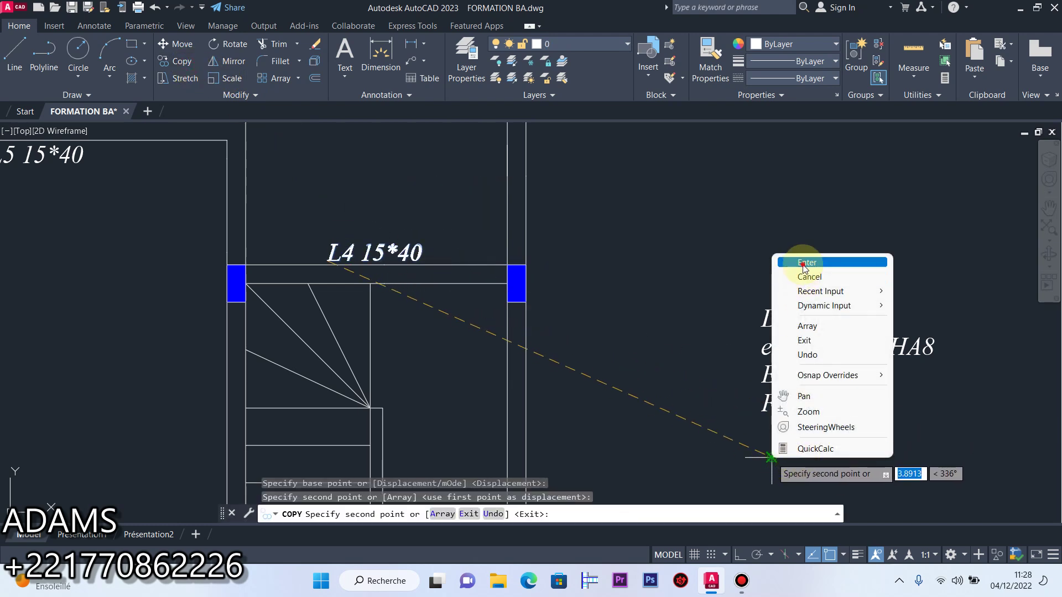
{"action": "left_click", "coordinate": [807, 262]}
{"action": "scroll", "coordinate": [715, 299], "scroll_direction": "down", "scroll_amount": 6}
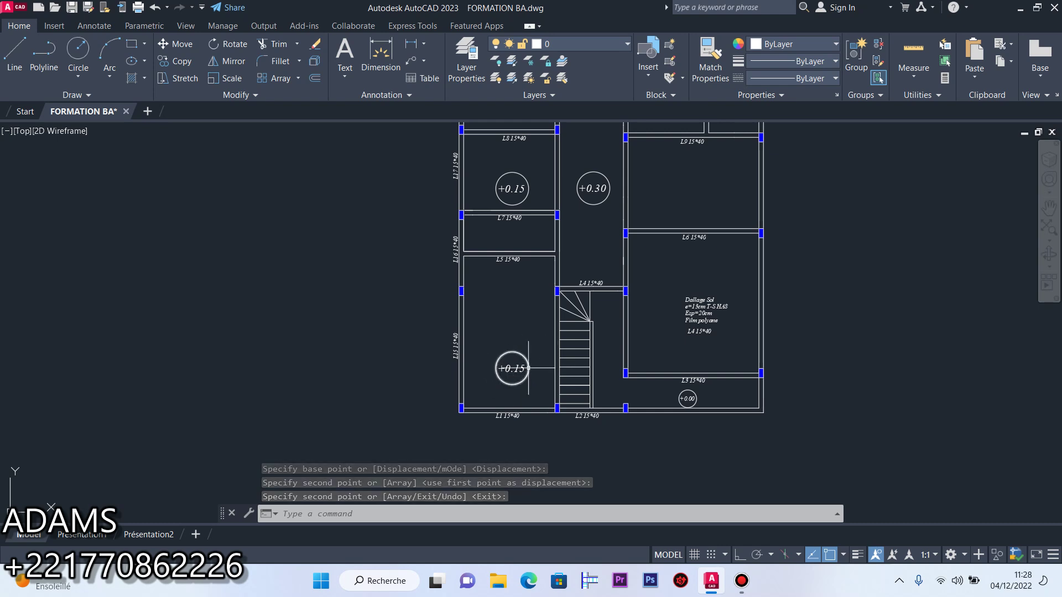
Examine the level marks in the rooms and corridor across the floor plan
{"action": "scroll", "coordinate": [529, 366], "scroll_direction": "up", "scroll_amount": 4}
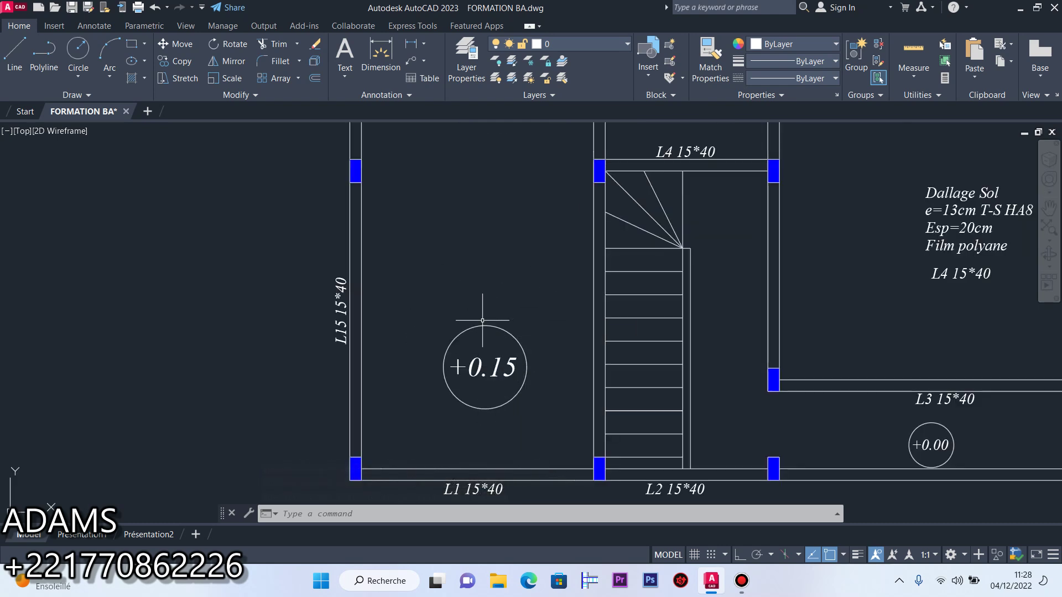
{"action": "scroll", "coordinate": [482, 335], "scroll_direction": "down", "scroll_amount": 4}
{"action": "scroll", "coordinate": [488, 332], "scroll_direction": "up", "scroll_amount": 2}
{"action": "scroll", "coordinate": [647, 372], "scroll_direction": "up", "scroll_amount": 2}
{"action": "scroll", "coordinate": [653, 354], "scroll_direction": "down", "scroll_amount": 6}
{"action": "scroll", "coordinate": [659, 318], "scroll_direction": "up", "scroll_amount": 8}
{"action": "scroll", "coordinate": [650, 272], "scroll_direction": "up", "scroll_amount": 4}
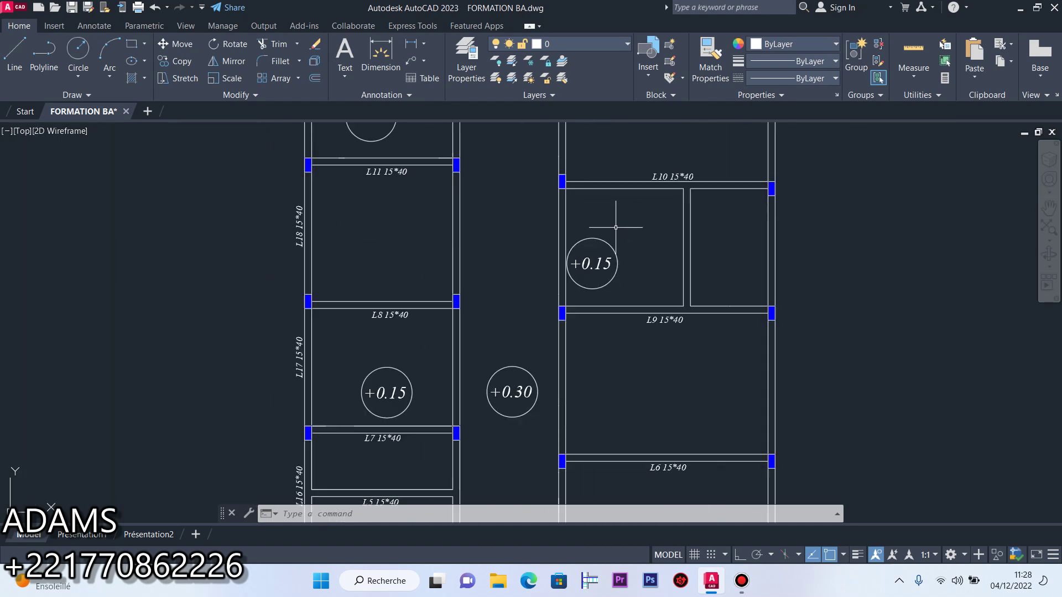
{"action": "scroll", "coordinate": [588, 364], "scroll_direction": "down", "scroll_amount": 2}
{"action": "scroll", "coordinate": [588, 365], "scroll_direction": "down", "scroll_amount": 4}
{"action": "scroll", "coordinate": [583, 342], "scroll_direction": "up", "scroll_amount": 4}
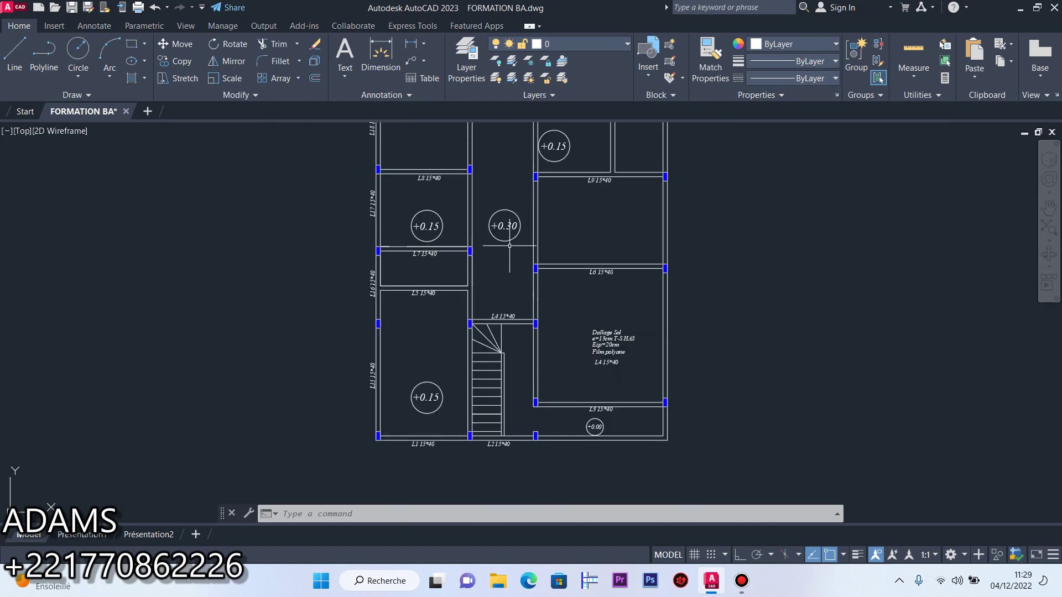
Replace the text of the copied label below the slab note with "a.s +0.30"
{"action": "scroll", "coordinate": [622, 370], "scroll_direction": "up", "scroll_amount": 6}
{"action": "left_click", "coordinate": [592, 313]}
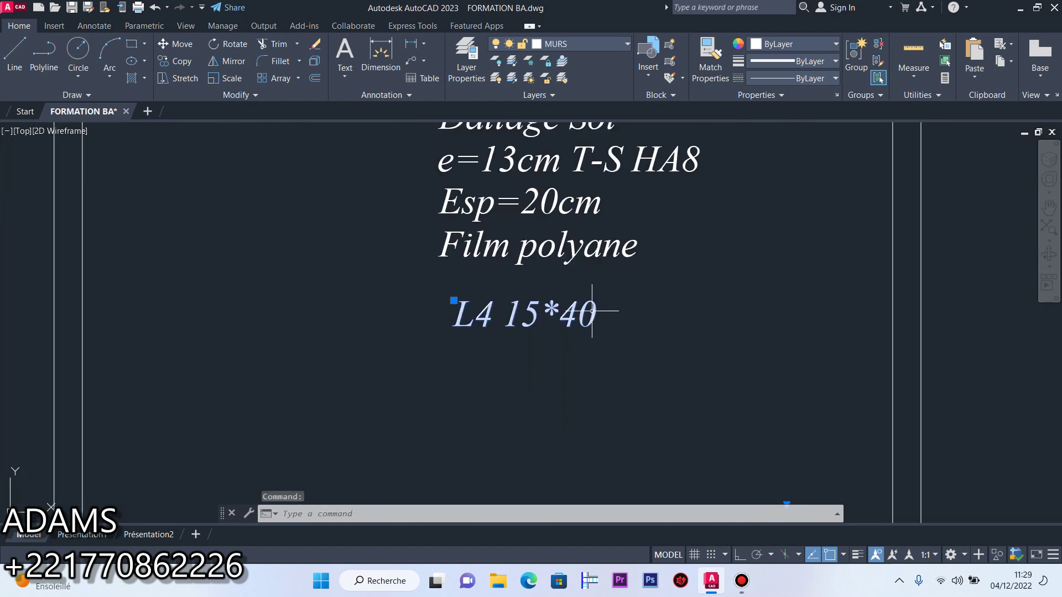
{"action": "double_click", "coordinate": [595, 311]}
{"action": "left_click_drag", "start_coordinate": [597, 310], "coordinate": [417, 304]}
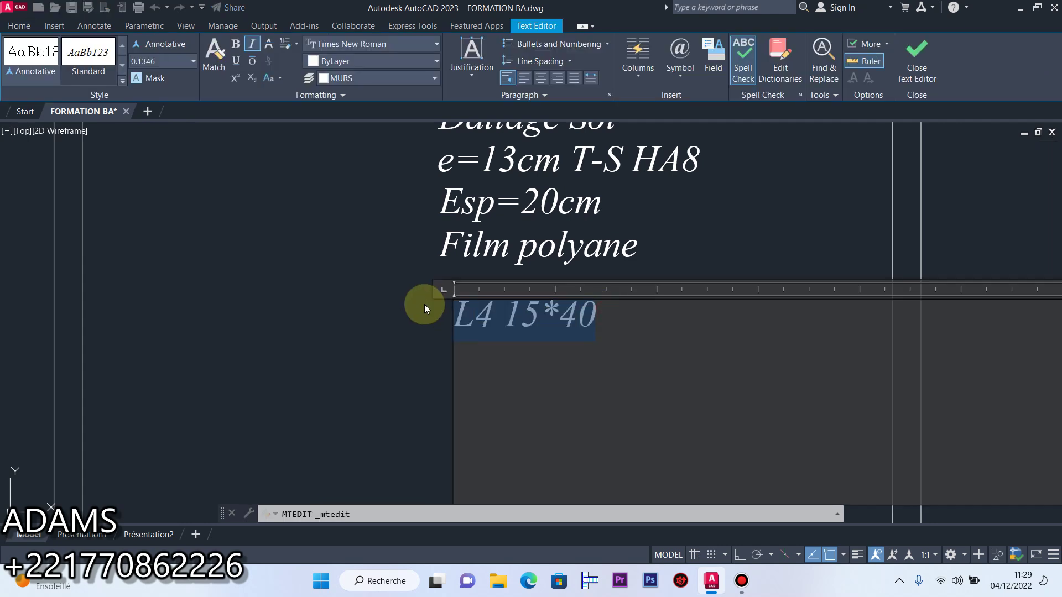
{"action": "type", "text": "a.s "}
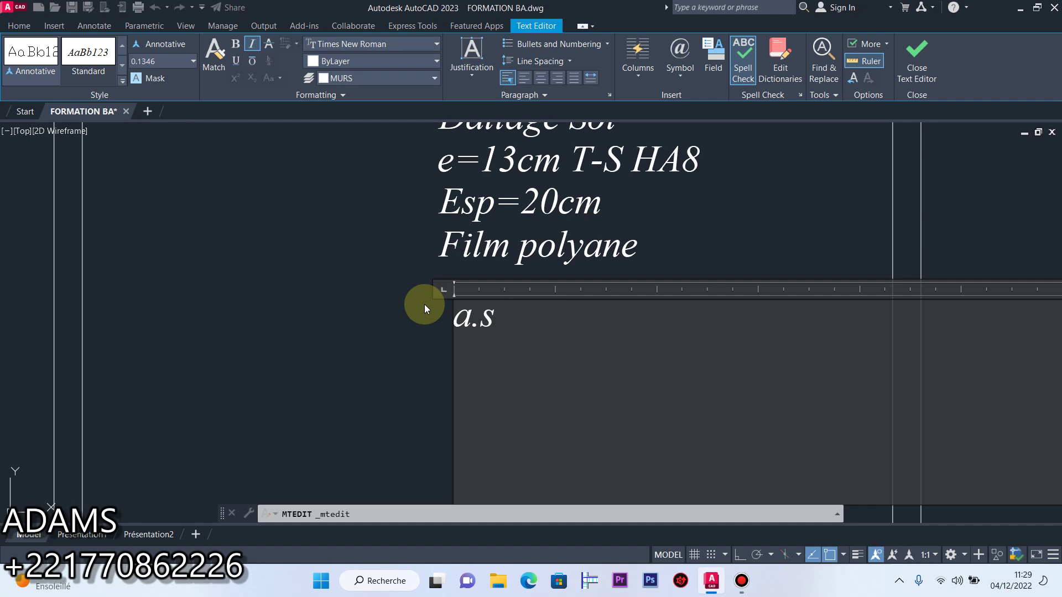
{"action": "type", "text": "+0.30"}
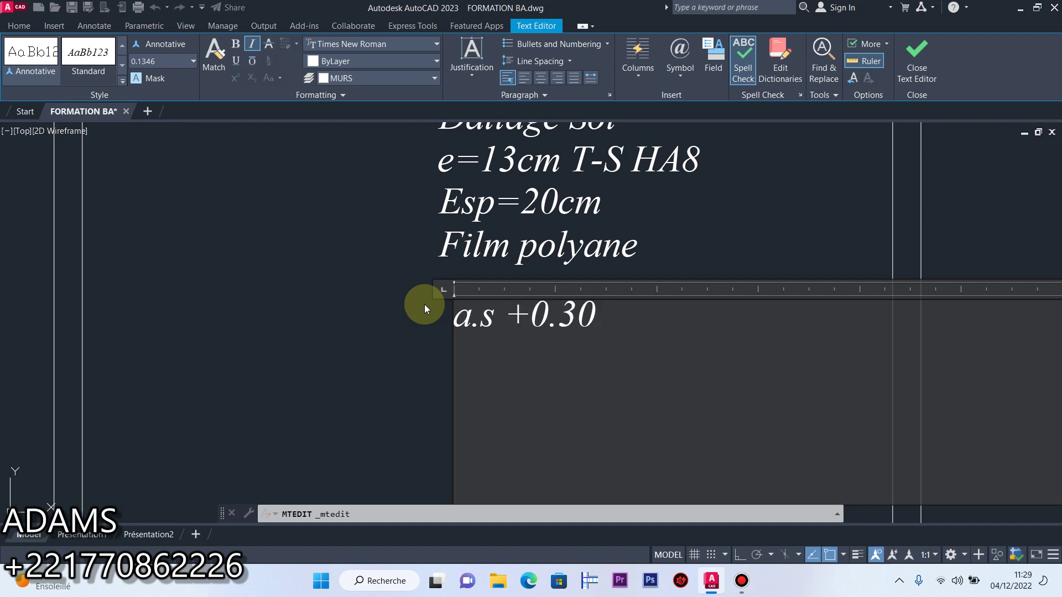
{"action": "left_click", "coordinate": [371, 205]}
Change the colour of the "a.s +0.30" text below the slab note to Red
{"action": "left_click", "coordinate": [626, 338]}
{"action": "left_click", "coordinate": [399, 330]}
{"action": "left_click", "coordinate": [664, 291]}
{"action": "left_click", "coordinate": [612, 297]}
{"action": "left_click", "coordinate": [775, 44]}
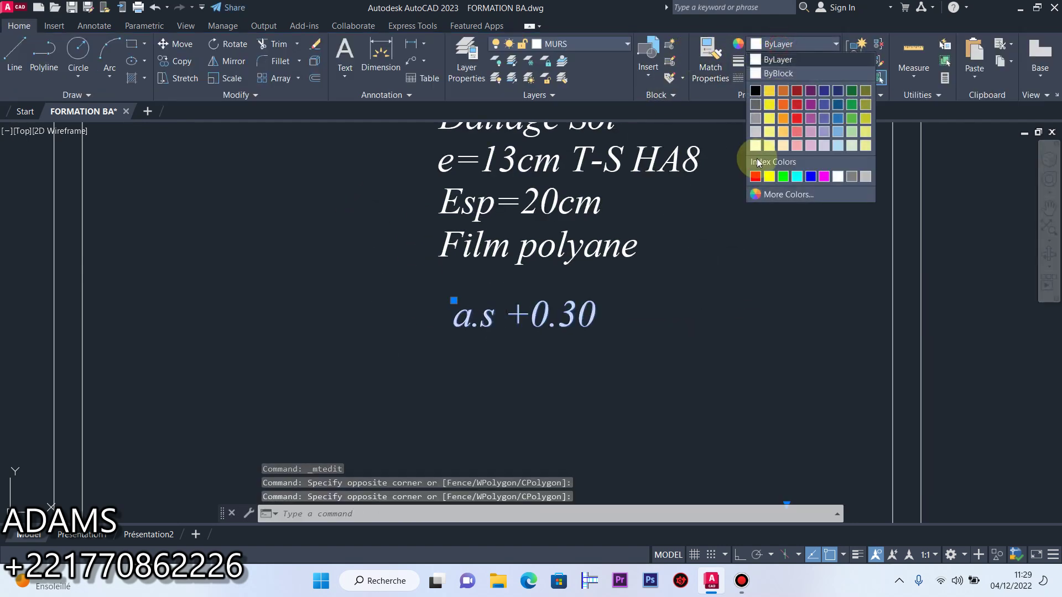
{"action": "left_click", "coordinate": [755, 177]}
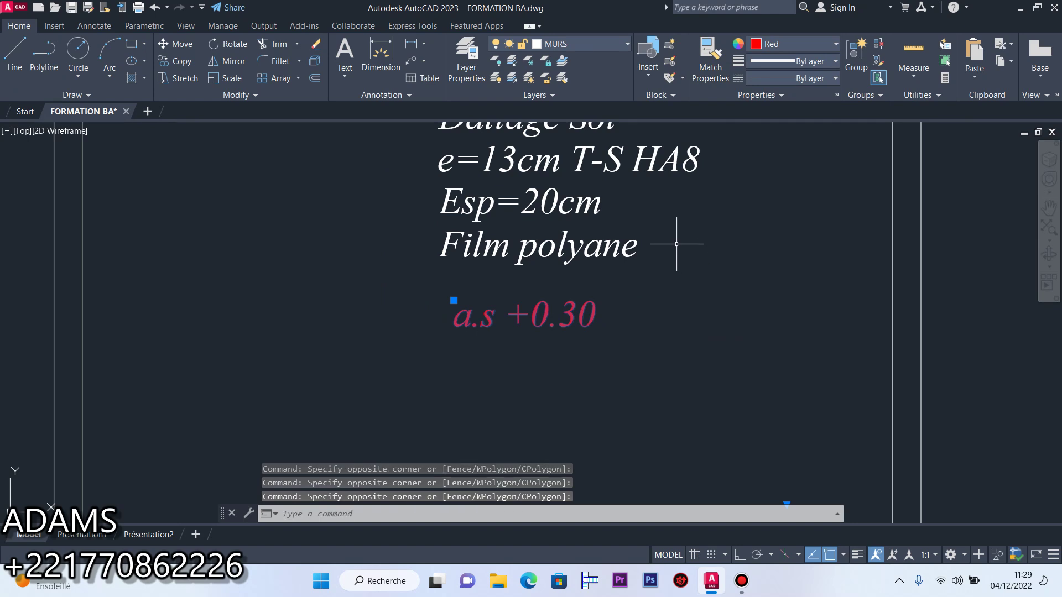
{"action": "key", "text": "Escape"}
{"action": "scroll", "coordinate": [676, 243], "scroll_direction": "down", "scroll_amount": 8}
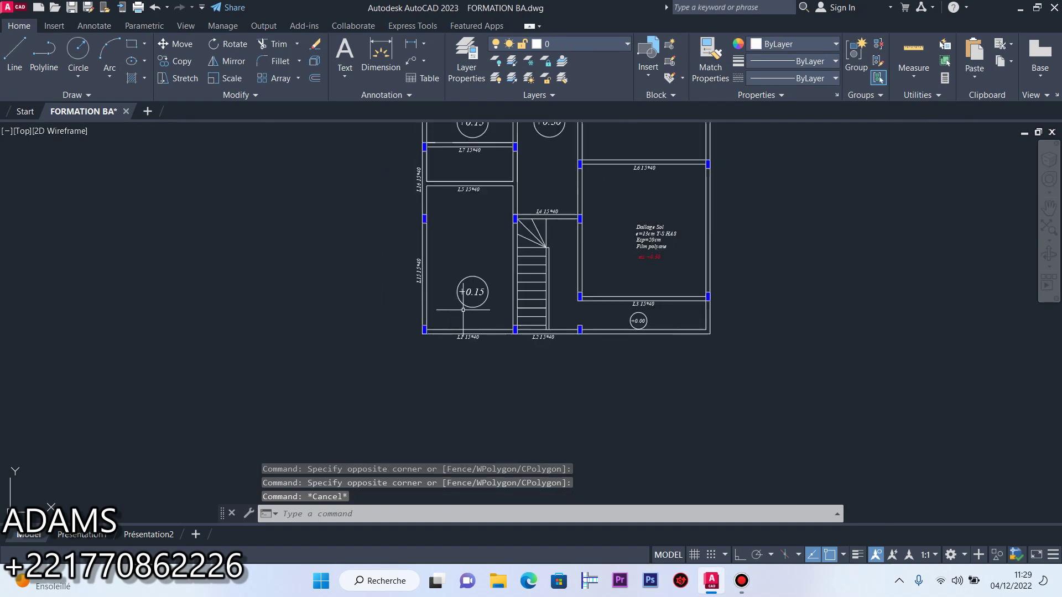
{"action": "scroll", "coordinate": [474, 305], "scroll_direction": "down", "scroll_amount": 2}
{"action": "scroll", "coordinate": [470, 176], "scroll_direction": "up", "scroll_amount": 2}
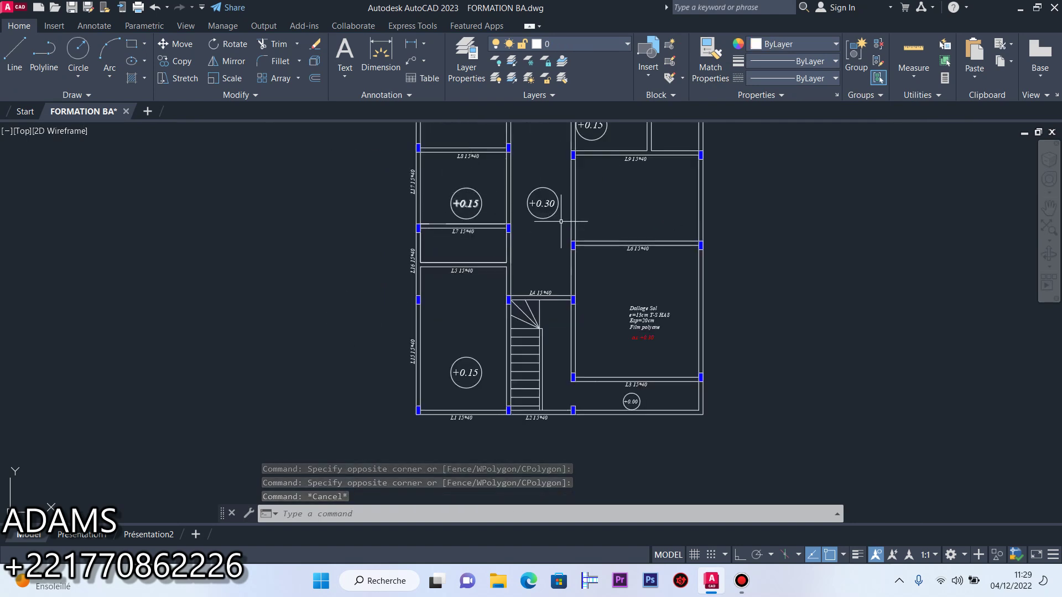
{"action": "left_click", "coordinate": [682, 292]}
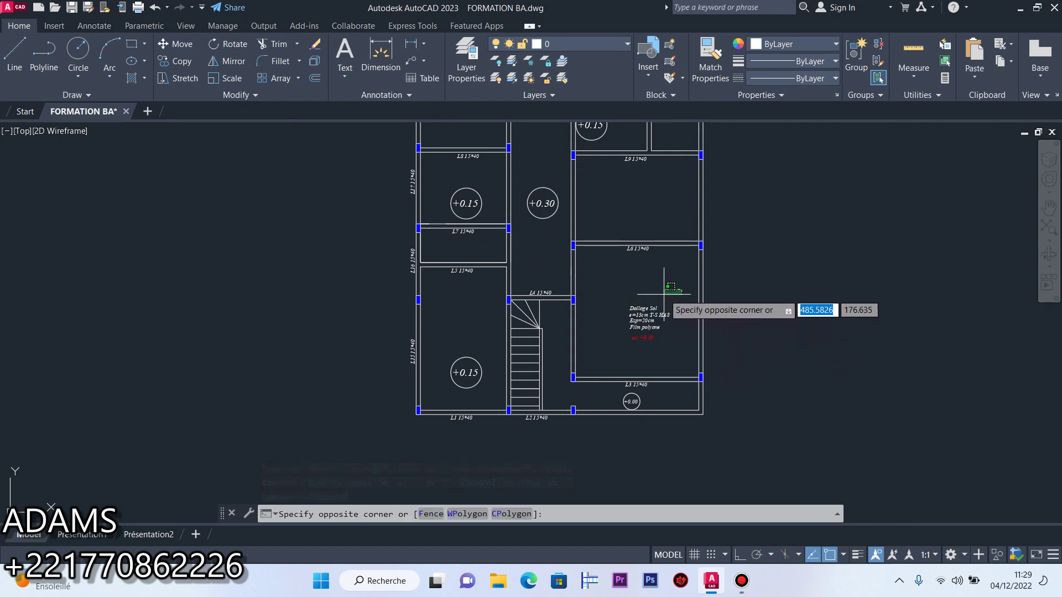
{"action": "left_click", "coordinate": [664, 293]}
{"action": "left_click", "coordinate": [543, 240]}
{"action": "left_click", "coordinate": [527, 170]}
{"action": "left_click", "coordinate": [484, 189]}
{"action": "left_click", "coordinate": [470, 213]}
{"action": "left_click", "coordinate": [491, 332]}
{"action": "left_click", "coordinate": [463, 390]}
{"action": "scroll", "coordinate": [611, 354], "scroll_direction": "down", "scroll_amount": 3}
{"action": "scroll", "coordinate": [609, 281], "scroll_direction": "up", "scroll_amount": 5}
{"action": "left_click", "coordinate": [608, 281]}
{"action": "left_click", "coordinate": [564, 324]}
{"action": "scroll", "coordinate": [576, 306], "scroll_direction": "down", "scroll_amount": 2}
{"action": "left_click", "coordinate": [486, 232]}
{"action": "left_click", "coordinate": [449, 210]}
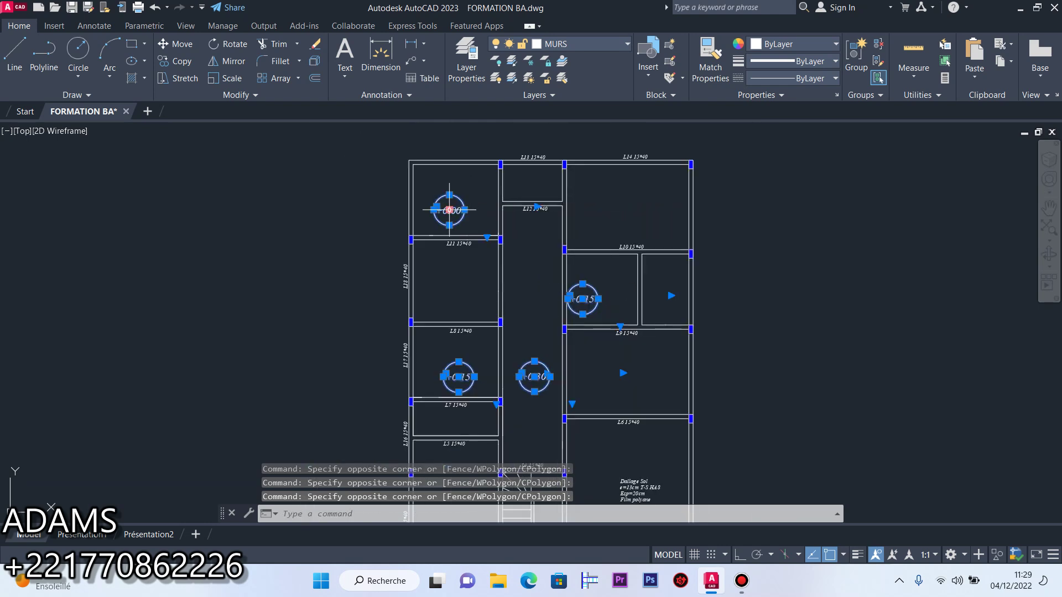
{"action": "left_click", "coordinate": [478, 197]}
{"action": "left_click", "coordinate": [463, 223]}
{"action": "key", "text": "Escape"}
{"action": "scroll", "coordinate": [569, 286], "scroll_direction": "down", "scroll_amount": 2}
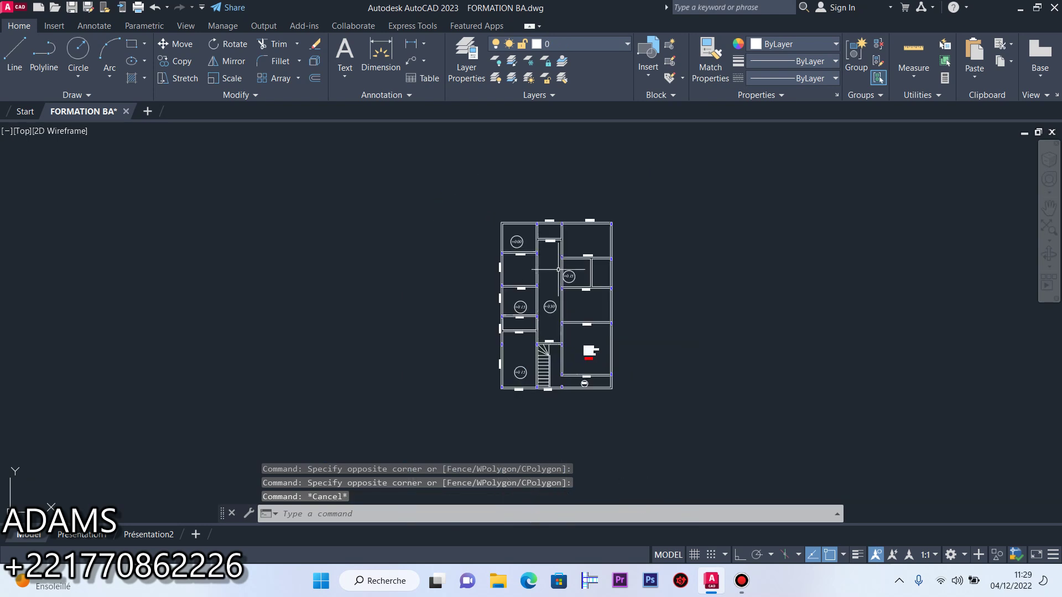
Erase the circled +0.30 level mark in the corridor and the circled +0.15 mark in the room beside the stairs
{"action": "scroll", "coordinate": [553, 312], "scroll_direction": "up", "scroll_amount": 3}
{"action": "left_click", "coordinate": [551, 317]}
{"action": "left_click", "coordinate": [510, 234]}
{"action": "left_click", "coordinate": [456, 322]}
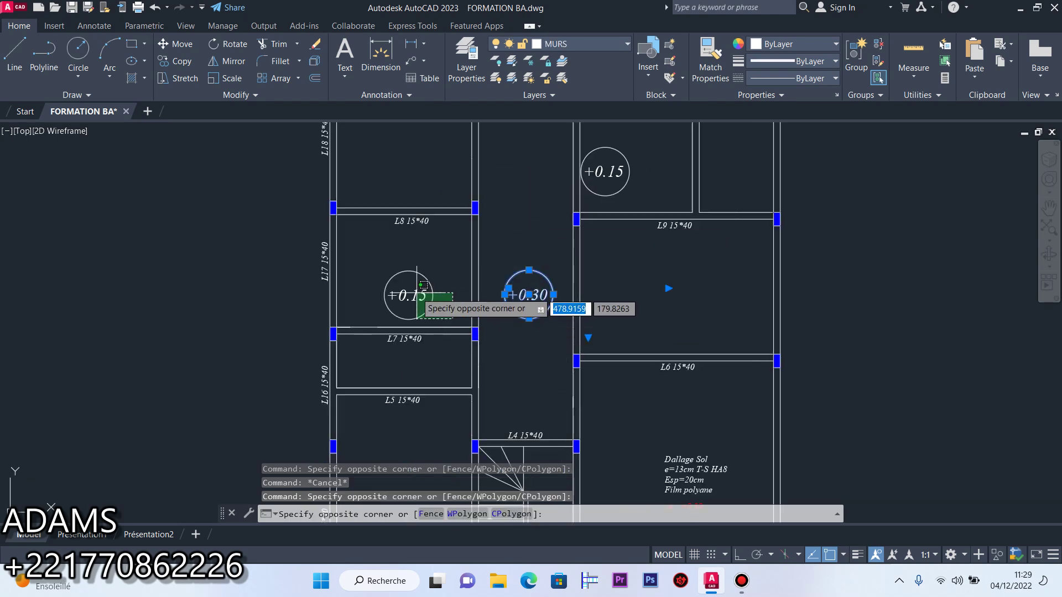
{"action": "left_click", "coordinate": [458, 301]}
{"action": "scroll", "coordinate": [514, 268], "scroll_direction": "down", "scroll_amount": 2}
{"action": "scroll", "coordinate": [480, 378], "scroll_direction": "up", "scroll_amount": 1}
{"action": "scroll", "coordinate": [480, 377], "scroll_direction": "up", "scroll_amount": 2}
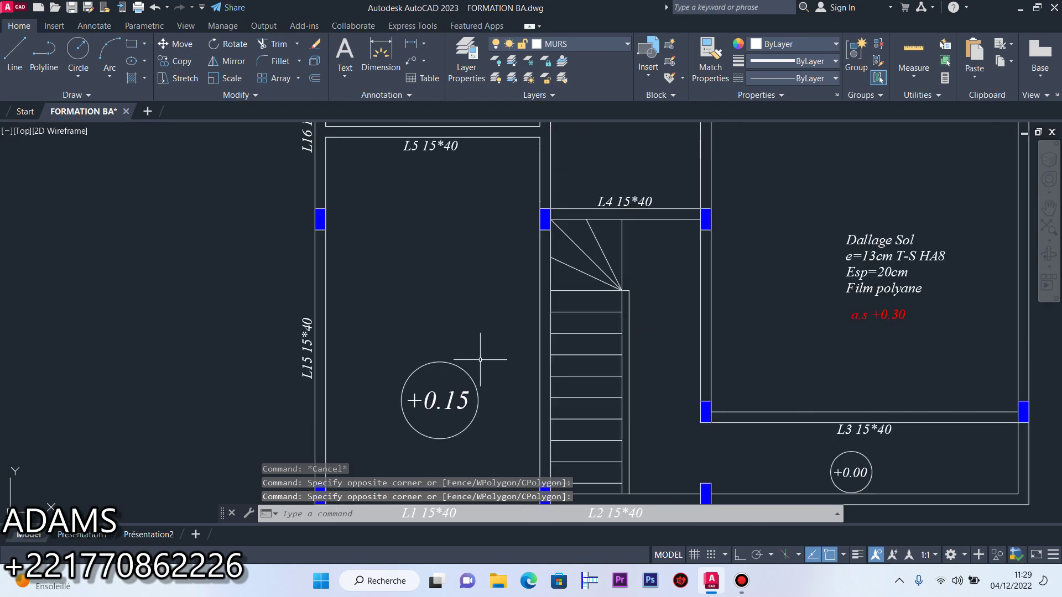
{"action": "scroll", "coordinate": [481, 342], "scroll_direction": "down", "scroll_amount": 1}
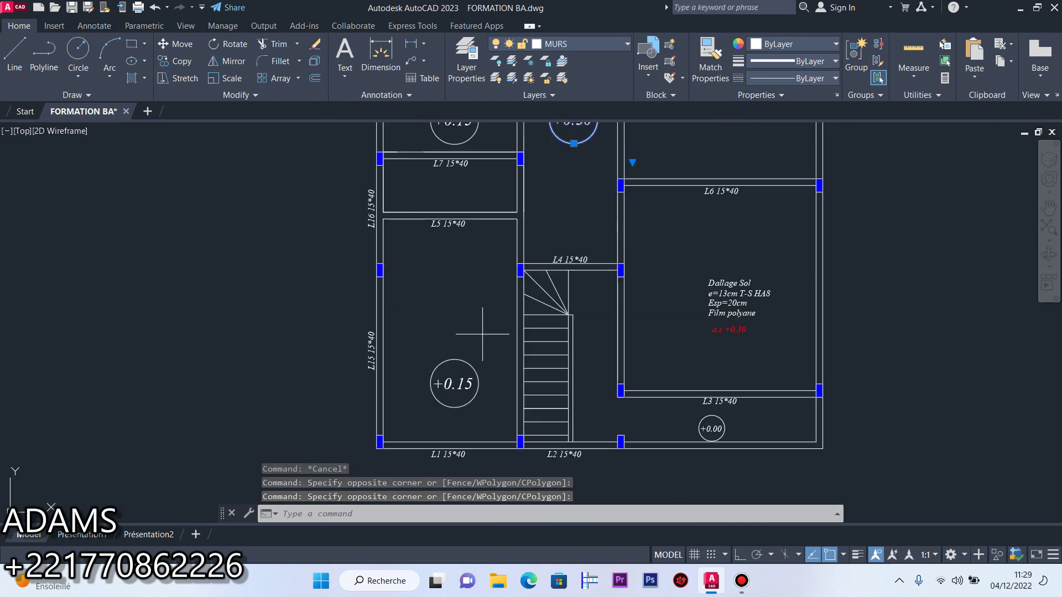
{"action": "left_click", "coordinate": [482, 334]}
{"action": "left_click", "coordinate": [446, 398]}
{"action": "scroll", "coordinate": [497, 376], "scroll_direction": "down", "scroll_amount": 2}
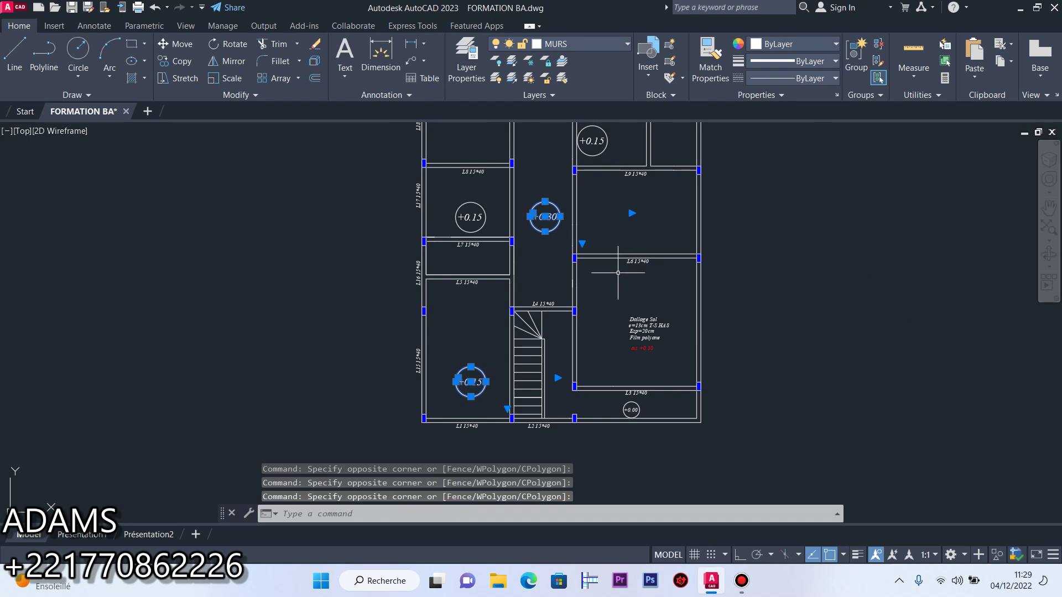
{"action": "scroll", "coordinate": [619, 263], "scroll_direction": "down", "scroll_amount": 3}
{"action": "scroll", "coordinate": [594, 190], "scroll_direction": "up", "scroll_amount": 2}
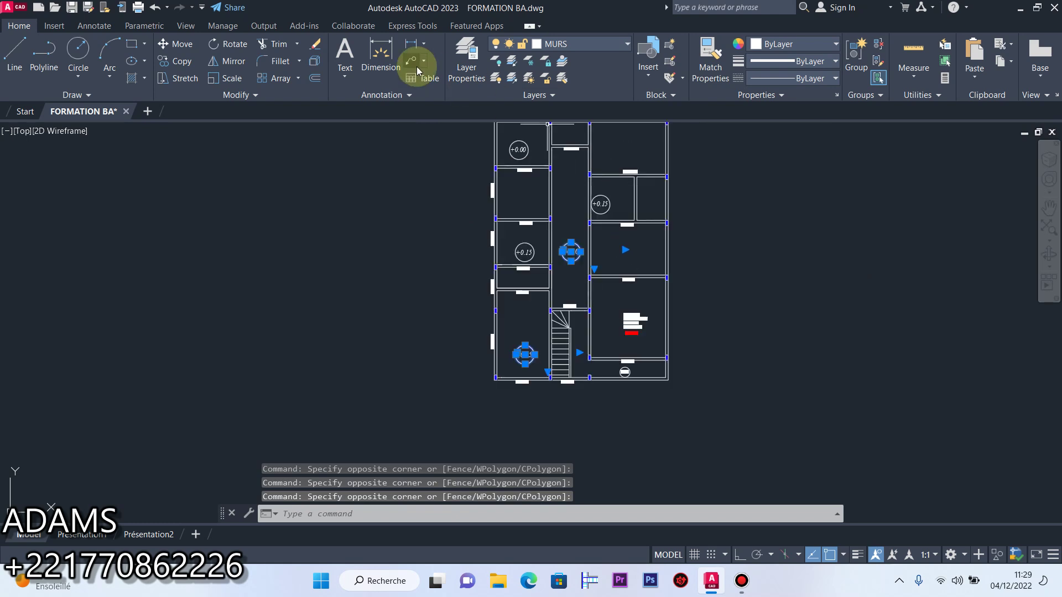
{"action": "left_click", "coordinate": [315, 43]}
Copy the slab note with its red "a.s +0.30" text into the L15 room beside the stairs and the room between L6 and L9
{"action": "scroll", "coordinate": [624, 335], "scroll_direction": "up", "scroll_amount": 5}
{"action": "left_click", "coordinate": [636, 360]}
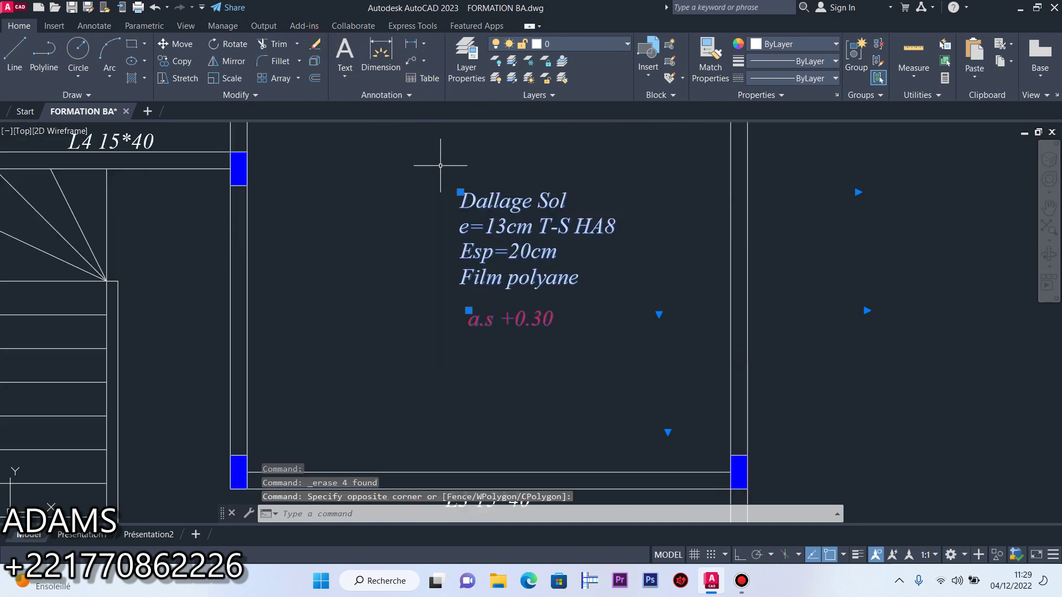
{"action": "left_click", "coordinate": [363, 147]}
{"action": "left_click", "coordinate": [182, 61]}
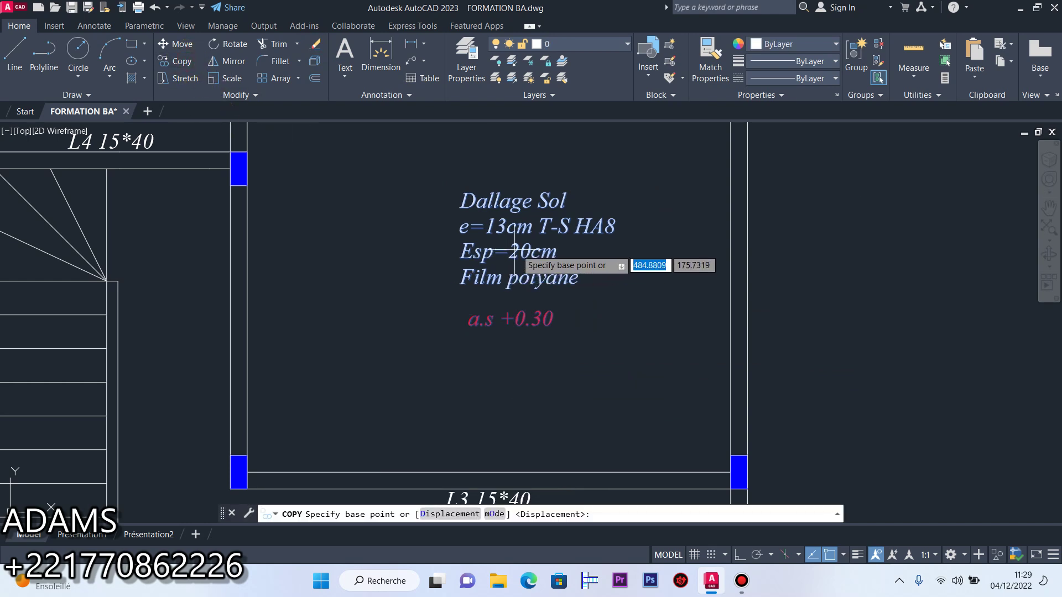
{"action": "left_click", "coordinate": [550, 250]}
{"action": "scroll", "coordinate": [564, 252], "scroll_direction": "down", "scroll_amount": 3}
{"action": "left_click", "coordinate": [381, 259]}
{"action": "scroll", "coordinate": [487, 259], "scroll_direction": "up", "scroll_amount": 3}
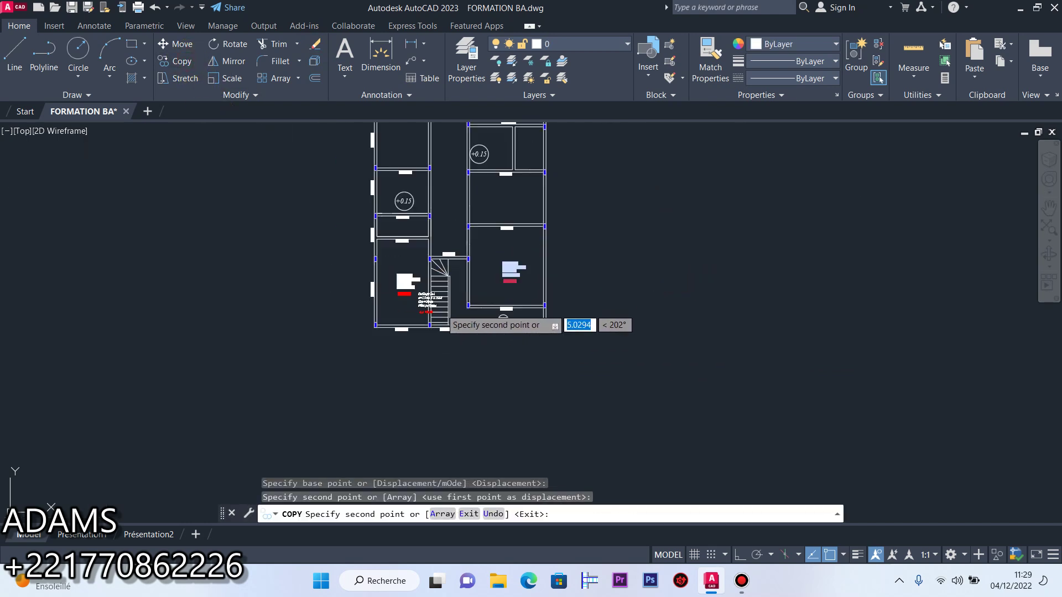
{"action": "scroll", "coordinate": [490, 257], "scroll_direction": "down", "scroll_amount": 3}
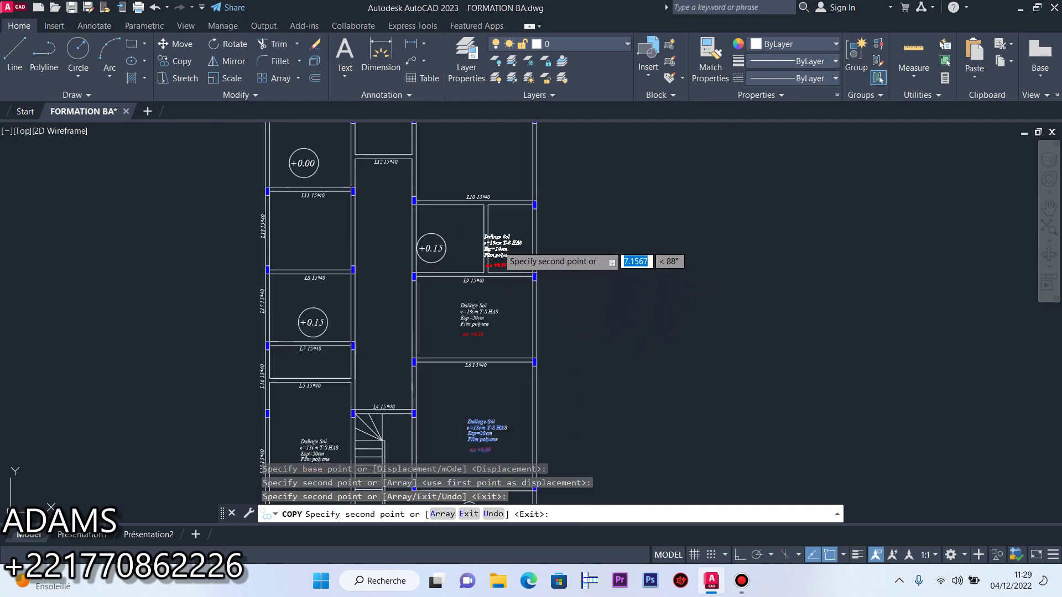
Place further copies of the slab note in the small room between L10 and L9, the L14 room and the L18 room
{"action": "scroll", "coordinate": [492, 249], "scroll_direction": "up", "scroll_amount": 7}
{"action": "left_click", "coordinate": [526, 227]}
{"action": "scroll", "coordinate": [546, 338], "scroll_direction": "down", "scroll_amount": 6}
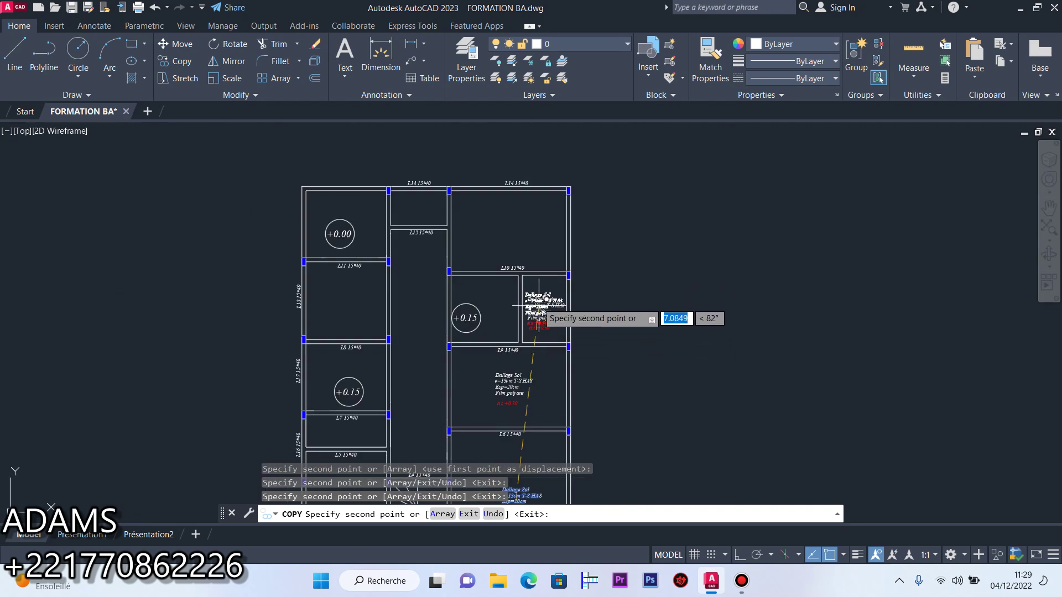
{"action": "left_click", "coordinate": [502, 222]}
{"action": "left_click", "coordinate": [343, 295]}
Place a copy of the slab note in the small room between L7 and L5 and finish copying
{"action": "scroll", "coordinate": [430, 238], "scroll_direction": "down", "scroll_amount": 4}
{"action": "scroll", "coordinate": [428, 243], "scroll_direction": "up", "scroll_amount": 8}
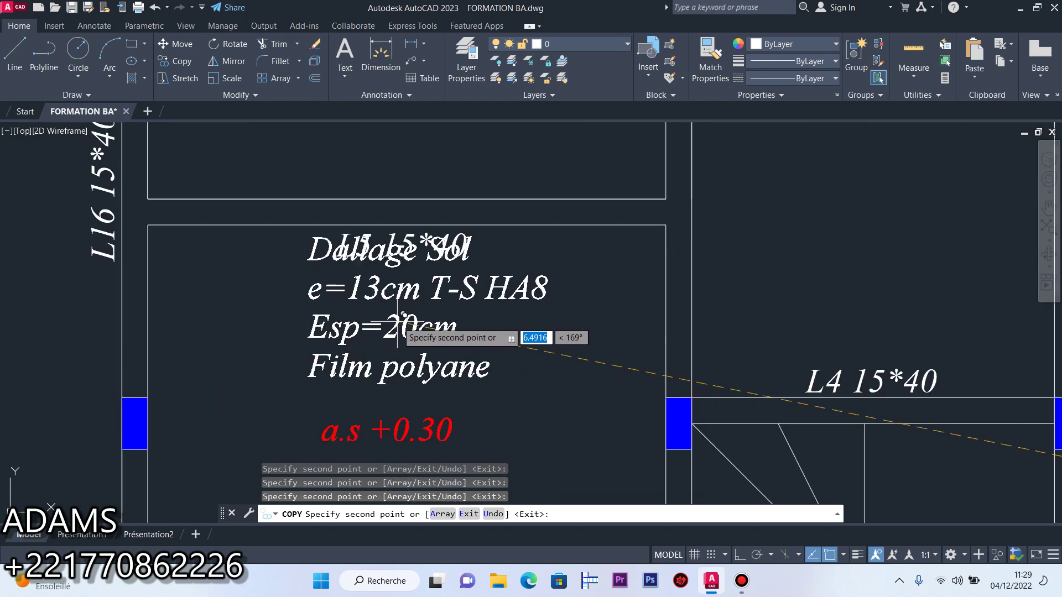
{"action": "scroll", "coordinate": [387, 243], "scroll_direction": "down", "scroll_amount": 2}
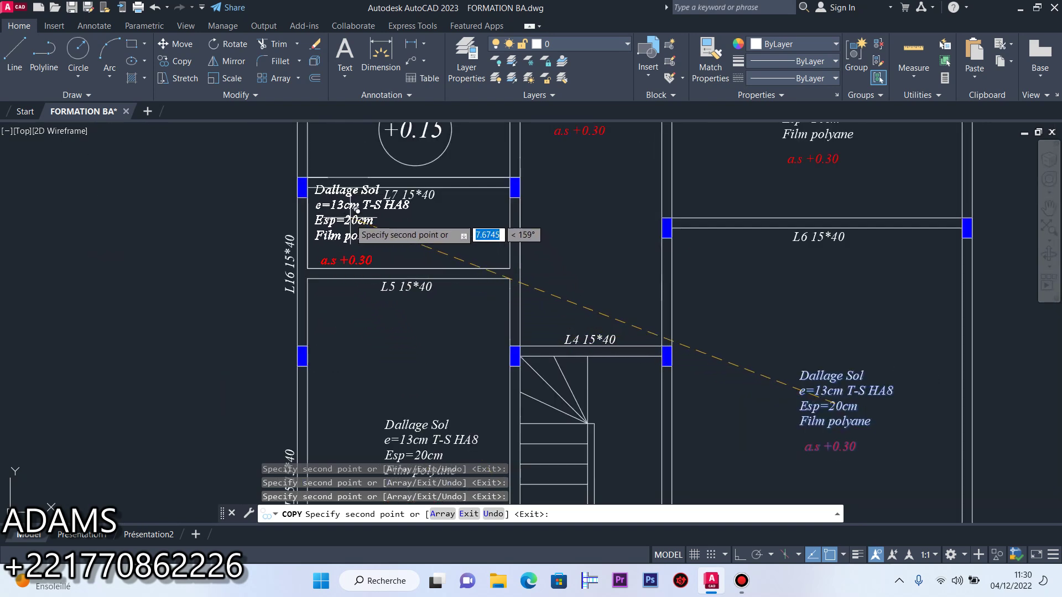
{"action": "left_click", "coordinate": [352, 242]}
{"action": "right_click", "coordinate": [416, 253]}
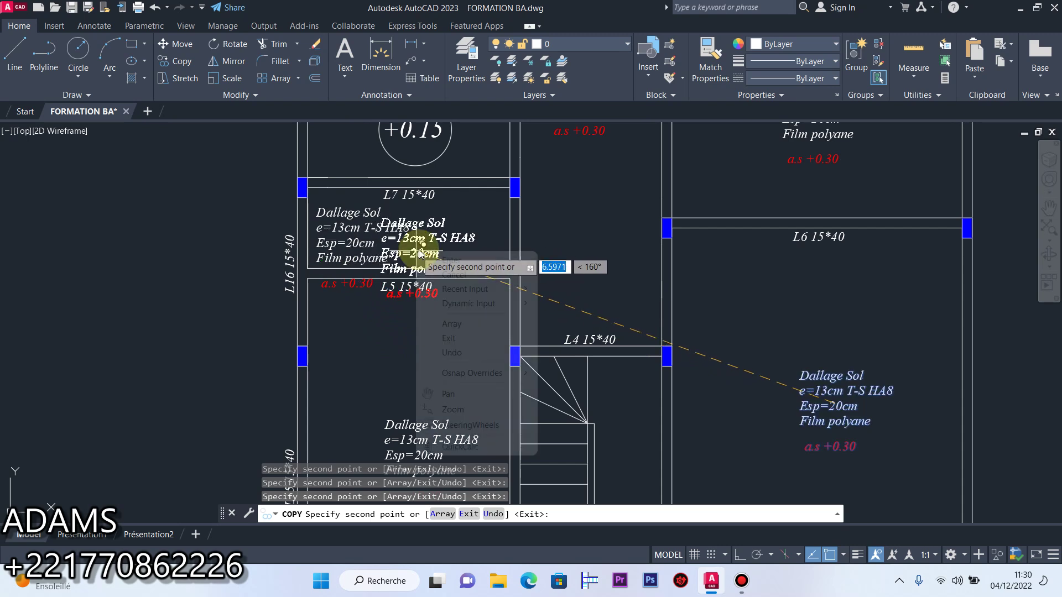
{"action": "left_click", "coordinate": [463, 258]}
Change the red level text in the L15 room beside the stairs to "a.s +0.15"
{"action": "scroll", "coordinate": [463, 261], "scroll_direction": "down", "scroll_amount": 4}
{"action": "scroll", "coordinate": [452, 343], "scroll_direction": "up", "scroll_amount": 6}
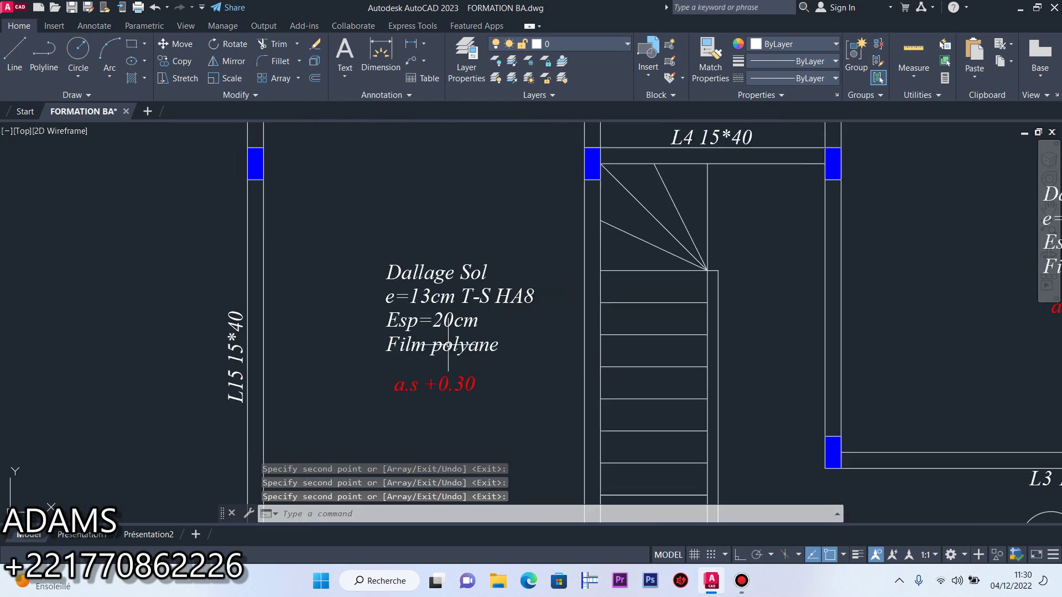
{"action": "double_click", "coordinate": [469, 386]}
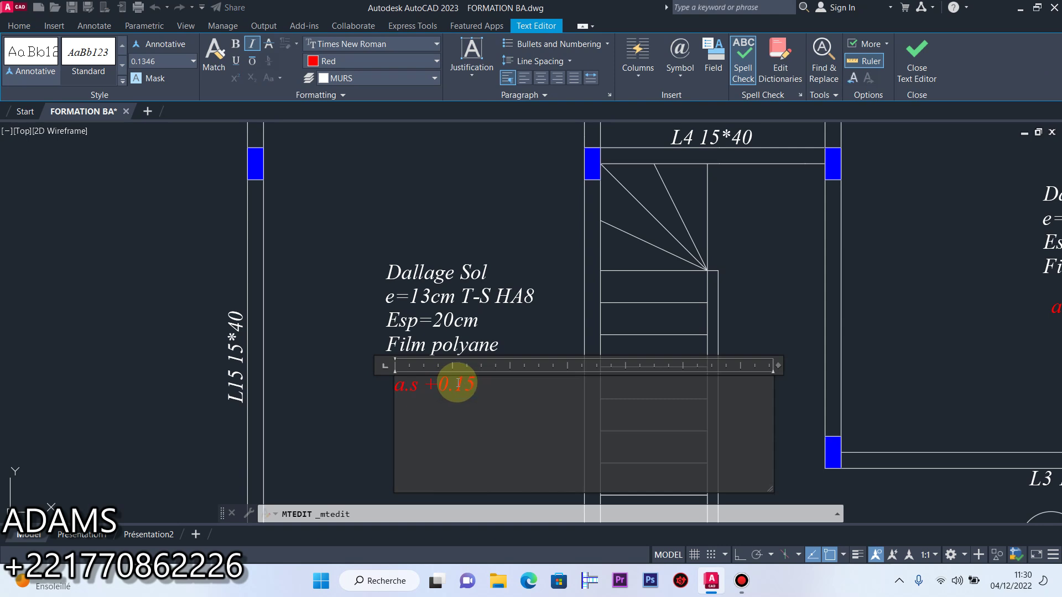
{"action": "left_click", "coordinate": [442, 222]}
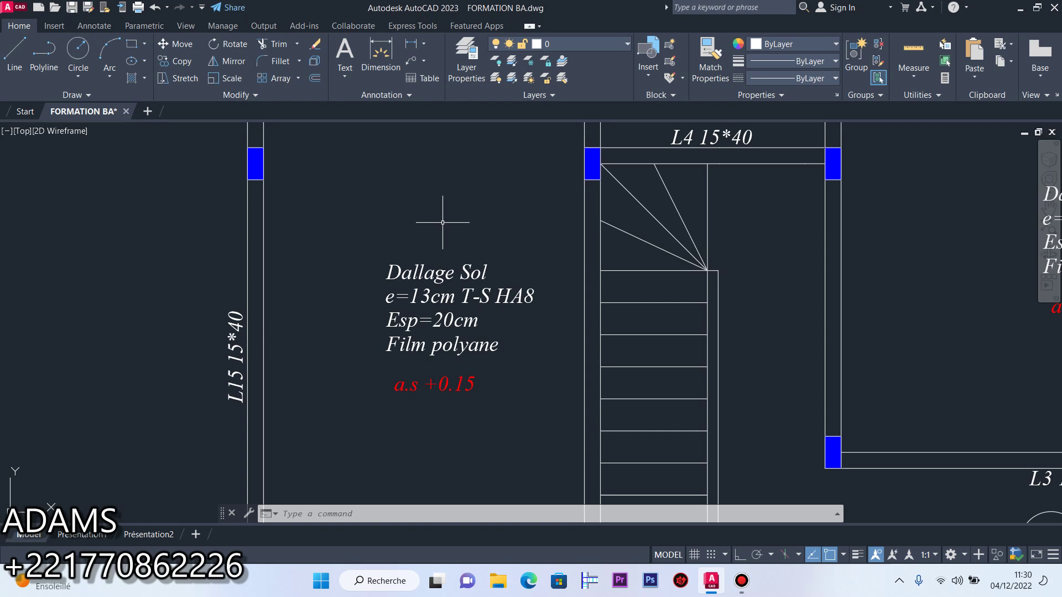
Try to move the circled +0.15 level mark away from the wall in the room between L10 and L9
{"action": "scroll", "coordinate": [402, 245], "scroll_direction": "down", "scroll_amount": 6}
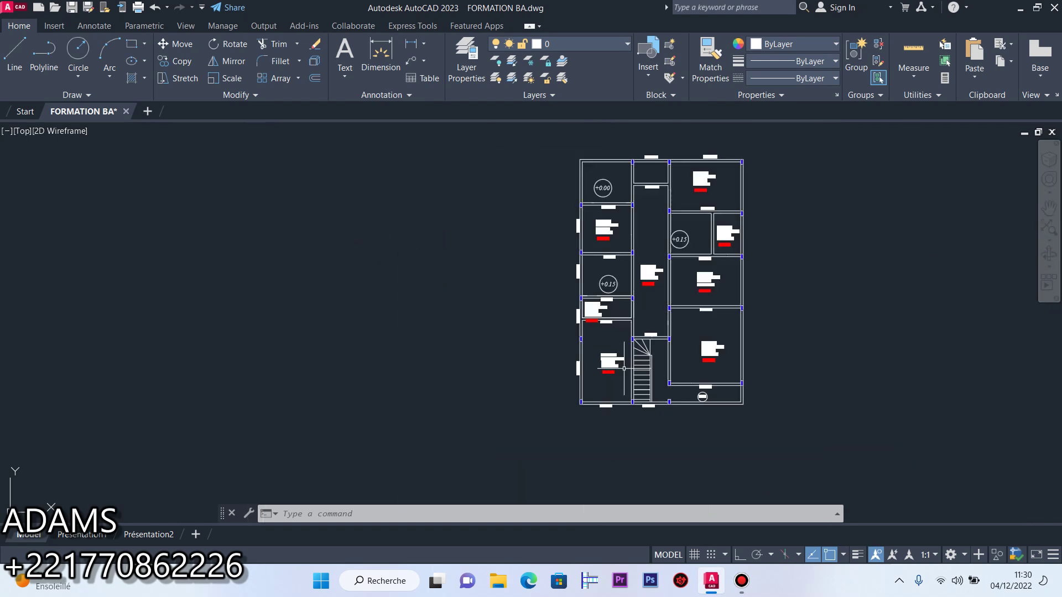
{"action": "scroll", "coordinate": [682, 192], "scroll_direction": "up", "scroll_amount": 6}
{"action": "scroll", "coordinate": [497, 302], "scroll_direction": "down", "scroll_amount": 2}
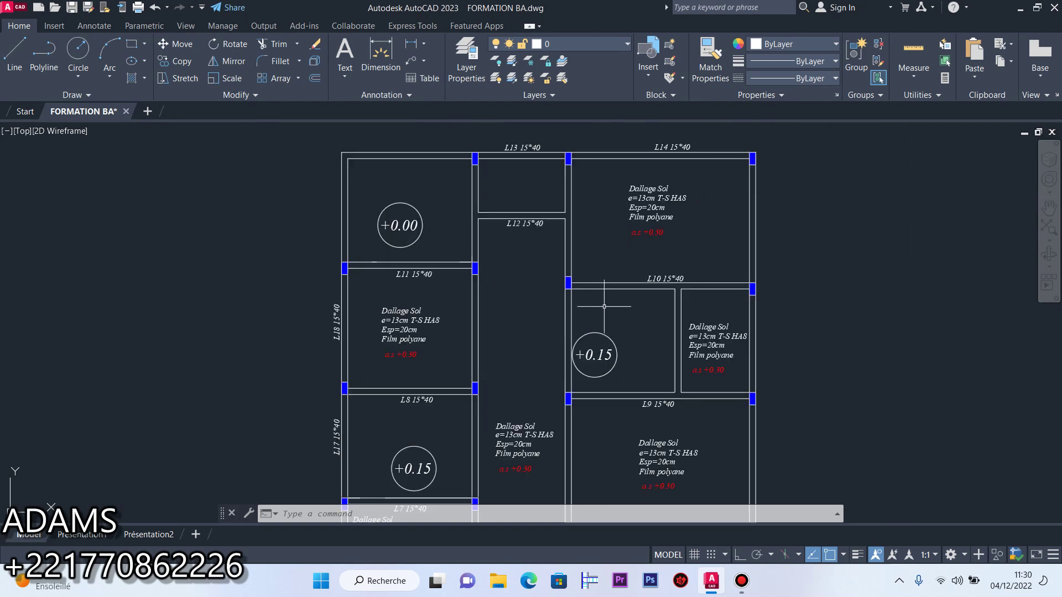
{"action": "scroll", "coordinate": [631, 336], "scroll_direction": "up", "scroll_amount": 4}
{"action": "left_click", "coordinate": [616, 320]}
{"action": "left_click", "coordinate": [540, 395]}
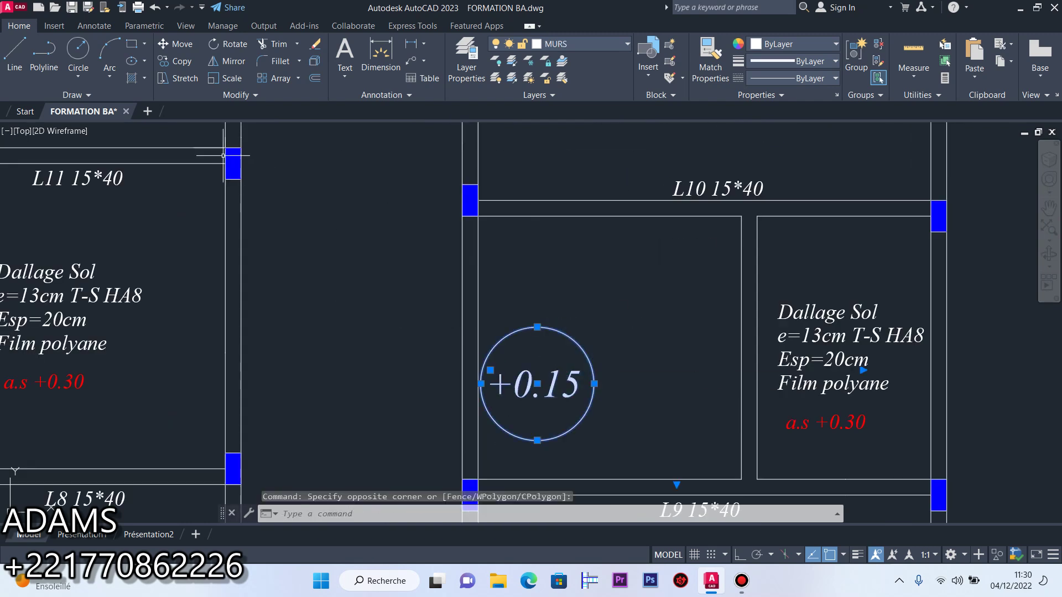
{"action": "left_click", "coordinate": [175, 44]}
{"action": "left_click", "coordinate": [537, 383]}
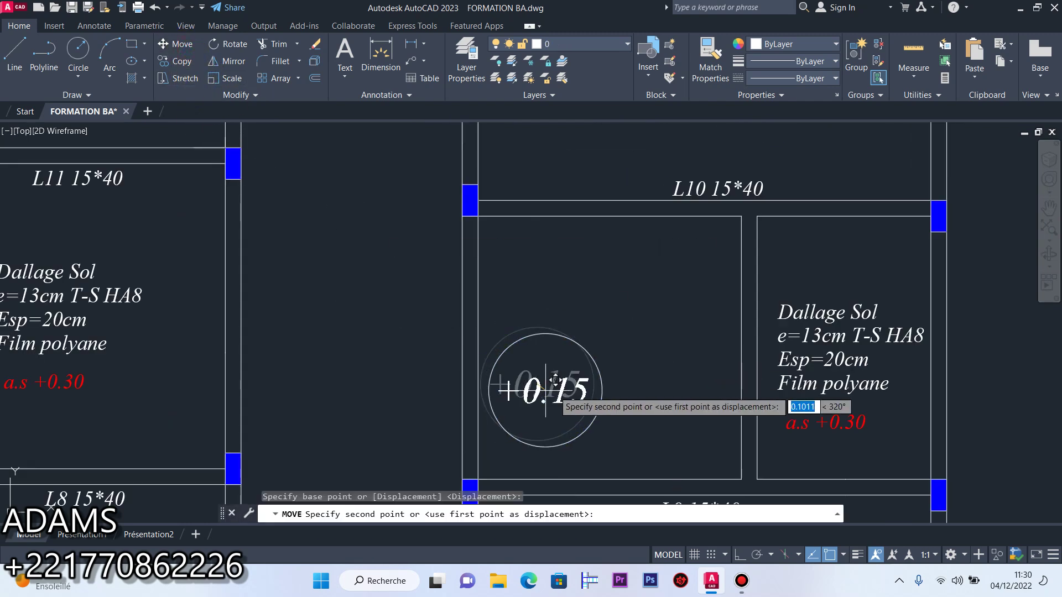
{"action": "left_click", "coordinate": [555, 380]}
Move the circled +0.15 level mark by its centre to the middle of the room between L10 and L9
{"action": "left_click", "coordinate": [581, 343]}
{"action": "left_click", "coordinate": [486, 379]}
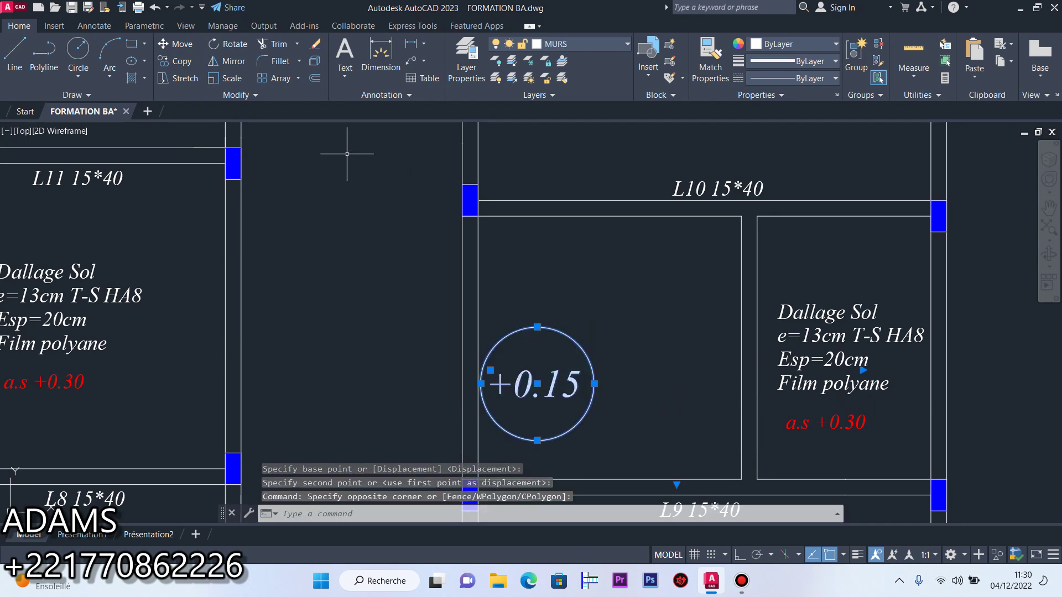
{"action": "left_click", "coordinate": [178, 44]}
{"action": "left_click", "coordinate": [536, 384]}
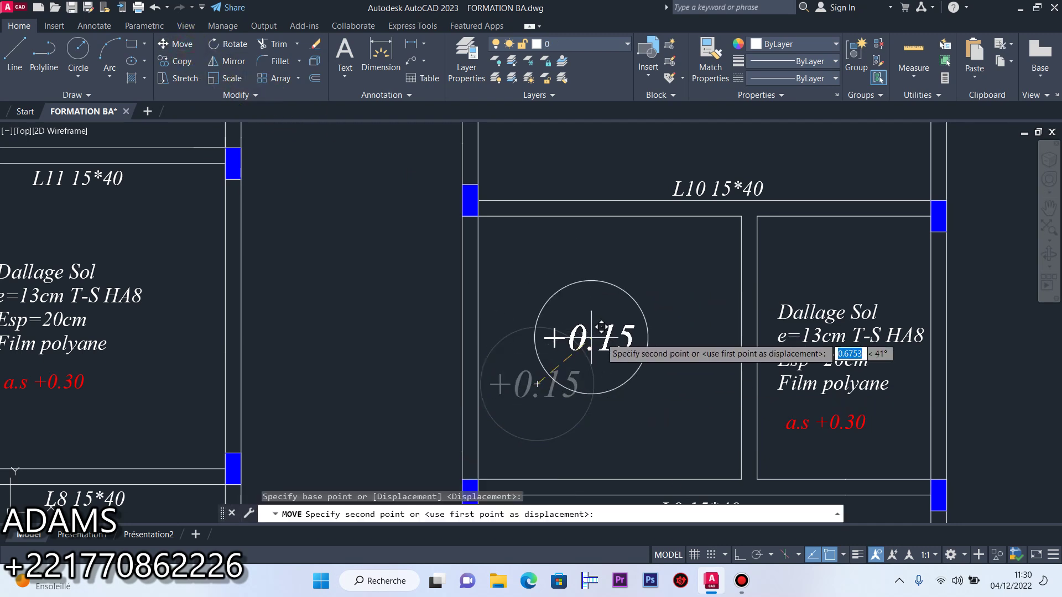
{"action": "left_click", "coordinate": [620, 336]}
{"action": "scroll", "coordinate": [607, 323], "scroll_direction": "down", "scroll_amount": 2}
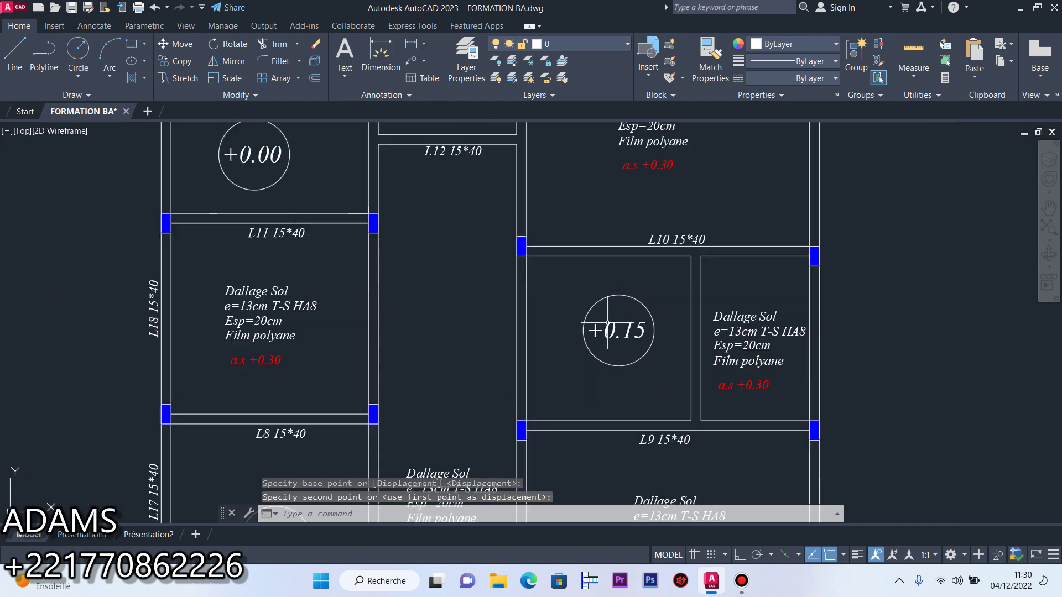
Copy the red "a.s +0.30" text from the large room to just below the column at the stair-side end of L3
{"action": "scroll", "coordinate": [607, 323], "scroll_direction": "down", "scroll_amount": 3}
{"action": "scroll", "coordinate": [553, 282], "scroll_direction": "down", "scroll_amount": 4}
{"action": "scroll", "coordinate": [556, 391], "scroll_direction": "up", "scroll_amount": 6}
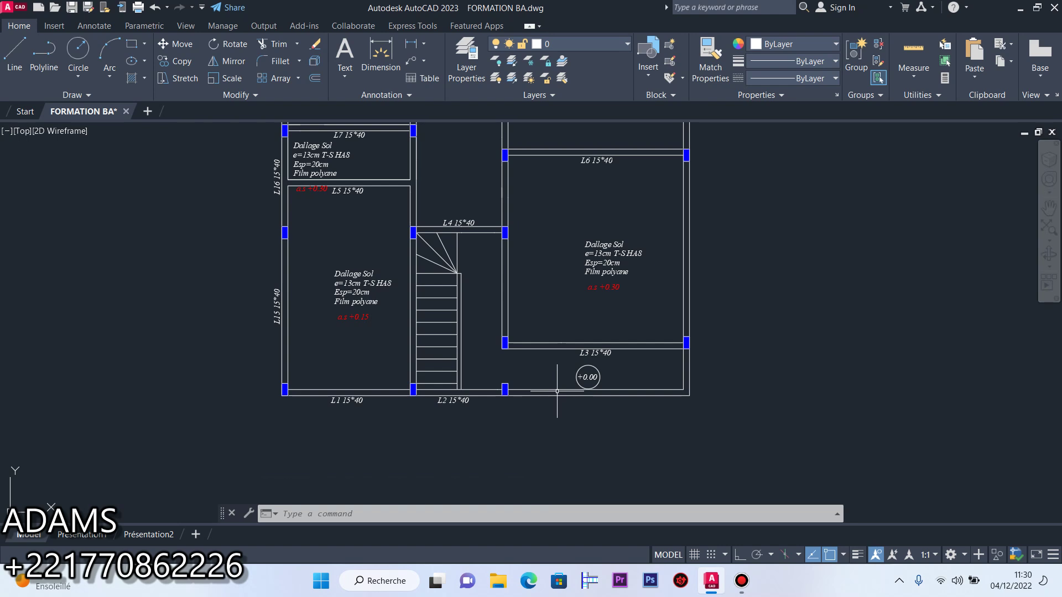
{"action": "scroll", "coordinate": [600, 263], "scroll_direction": "up", "scroll_amount": 4}
{"action": "left_click", "coordinate": [651, 314]}
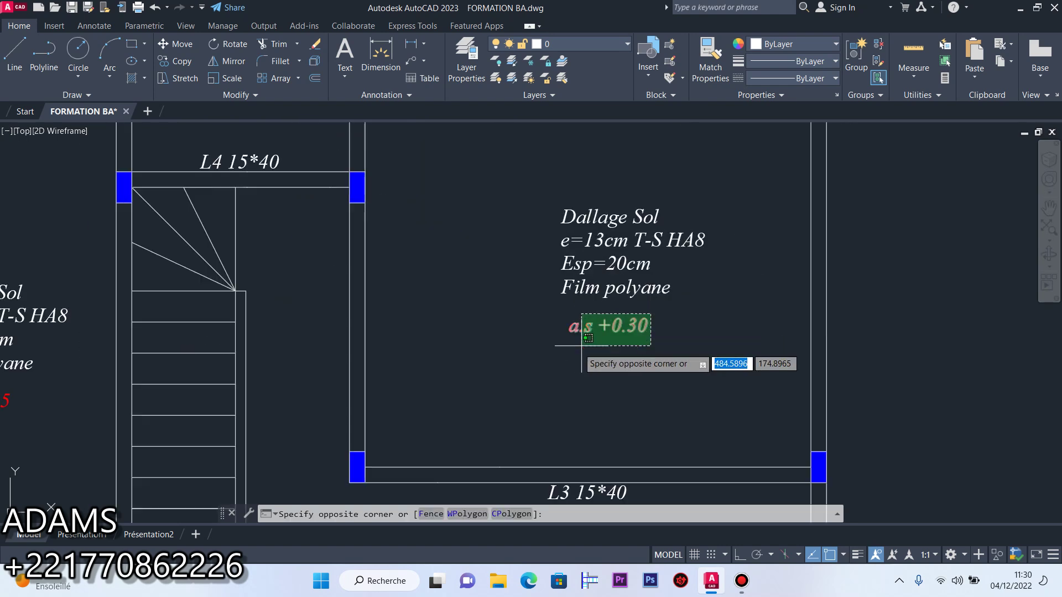
{"action": "left_click", "coordinate": [603, 332]}
{"action": "left_click", "coordinate": [167, 68]}
{"action": "left_click", "coordinate": [570, 319]}
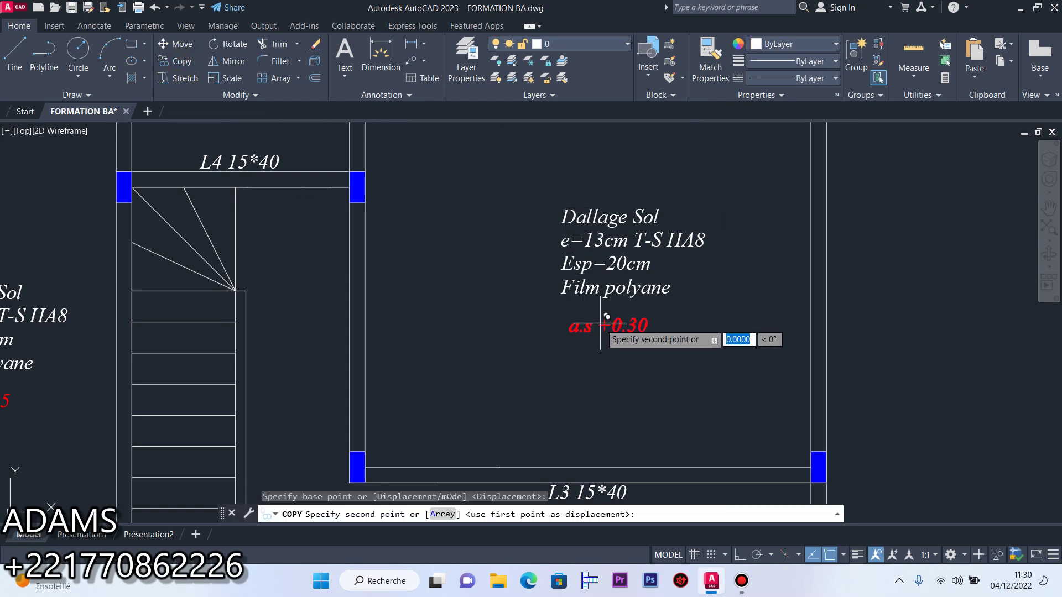
{"action": "scroll", "coordinate": [621, 237], "scroll_direction": "down", "scroll_amount": 4}
{"action": "scroll", "coordinate": [569, 306], "scroll_direction": "up", "scroll_amount": 6}
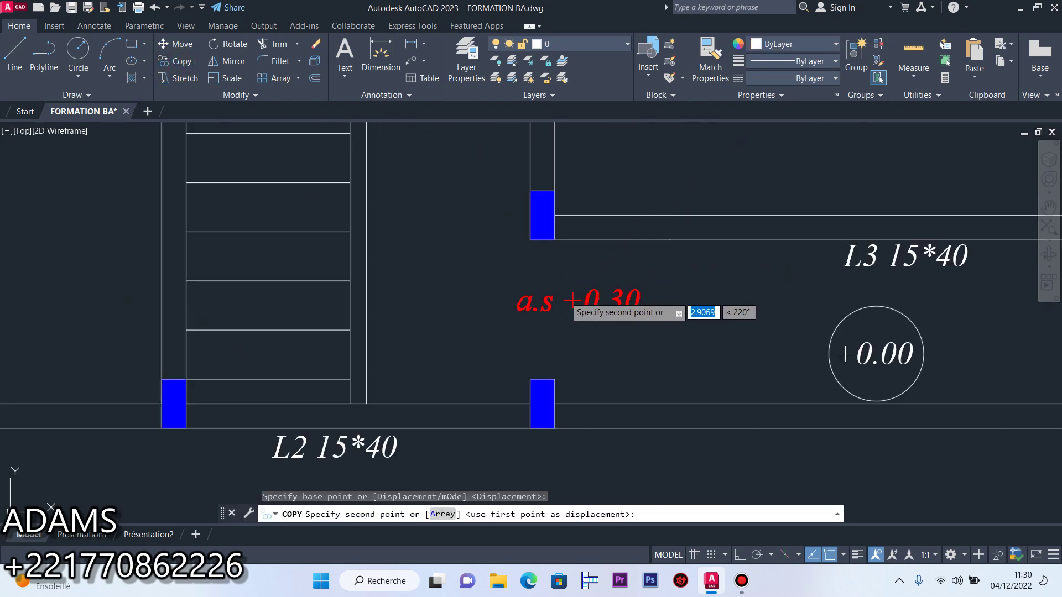
{"action": "left_click", "coordinate": [561, 250]}
{"action": "right_click", "coordinate": [560, 256]}
{"action": "left_click", "coordinate": [609, 268]}
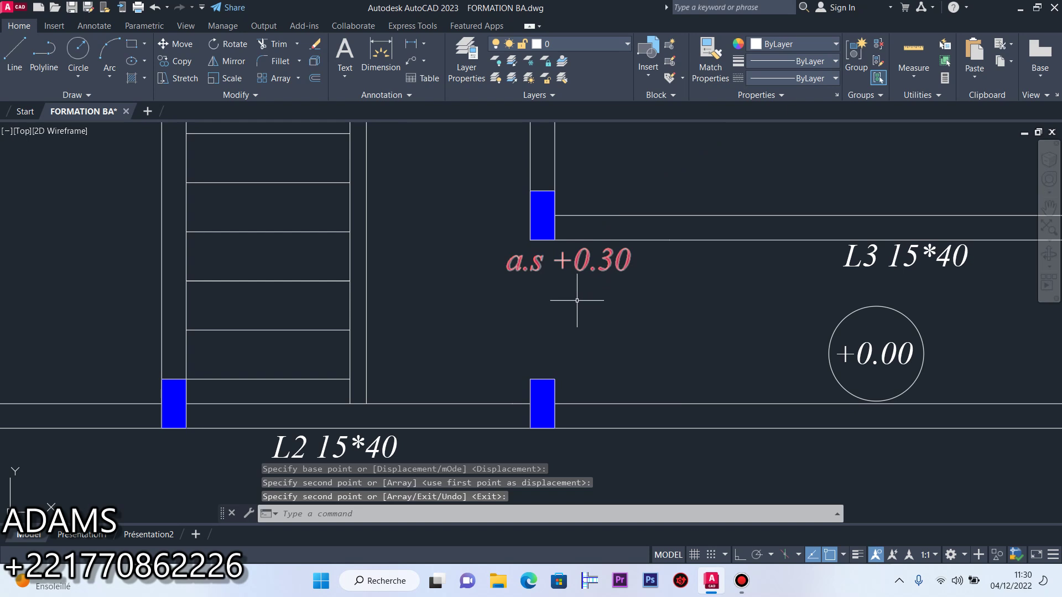
Draw a vertical polyline from the L3 column's lower corner down to the inner line of the outer wall
{"action": "scroll", "coordinate": [553, 331], "scroll_direction": "down", "scroll_amount": 4}
{"action": "left_click", "coordinate": [46, 52]}
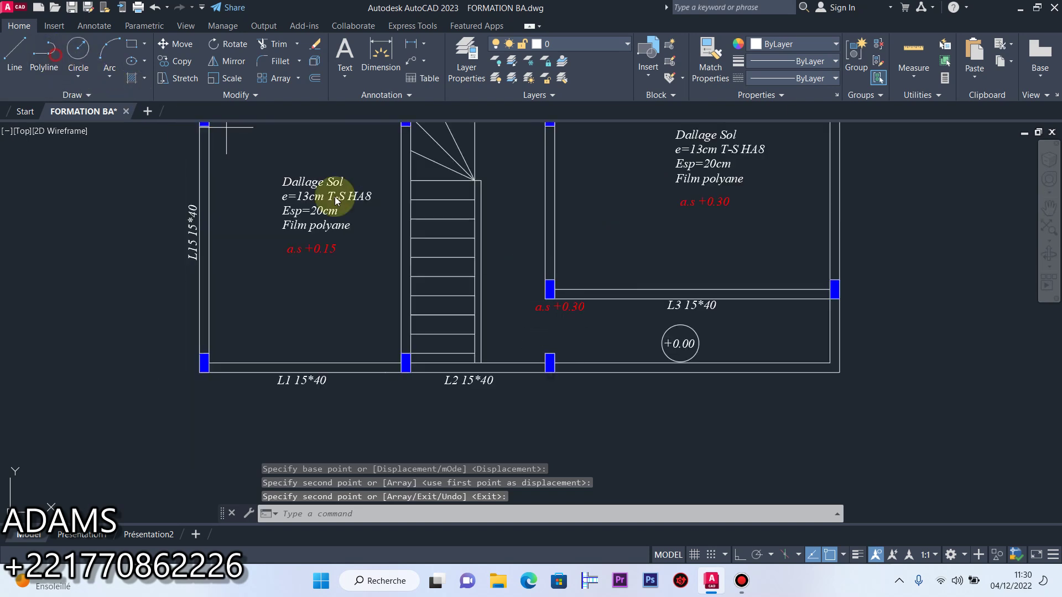
{"action": "scroll", "coordinate": [549, 337], "scroll_direction": "up", "scroll_amount": 4}
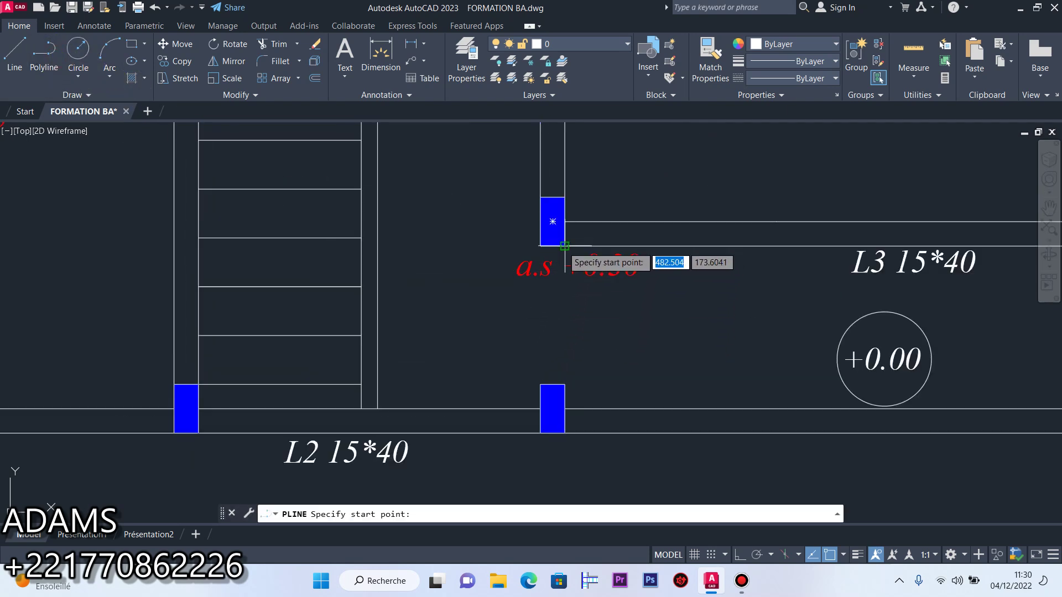
{"action": "left_click", "coordinate": [565, 246]}
{"action": "left_click", "coordinate": [565, 408]}
{"action": "right_click", "coordinate": [564, 409]}
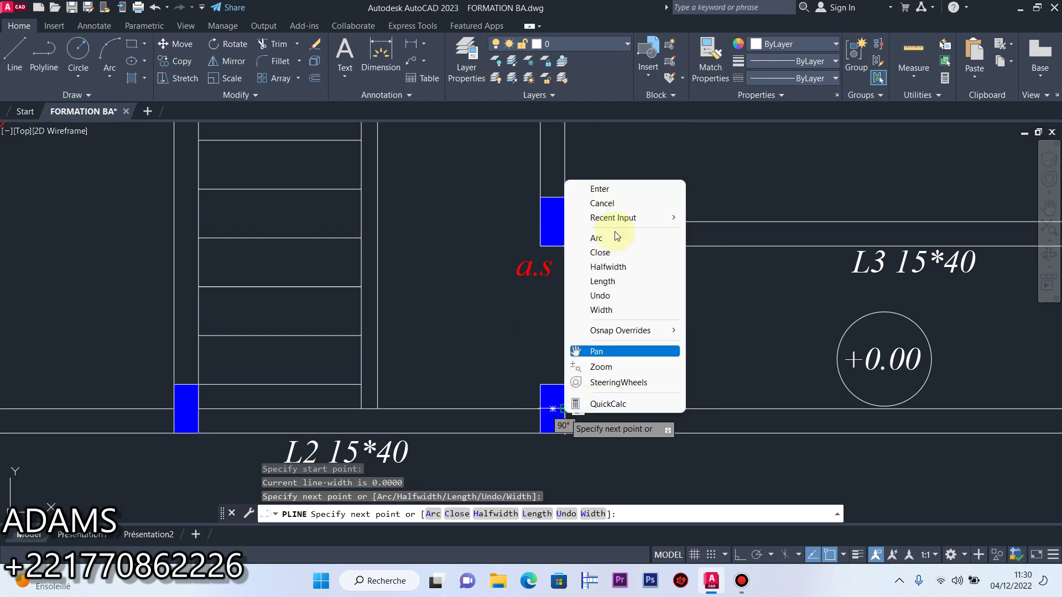
{"action": "left_click", "coordinate": [609, 187]}
Copy the new vertical line below the L3 column 0.15 across the column's width, onto its stair-side corner
{"action": "left_click", "coordinate": [563, 328]}
{"action": "left_click", "coordinate": [180, 61]}
{"action": "left_click", "coordinate": [564, 246]}
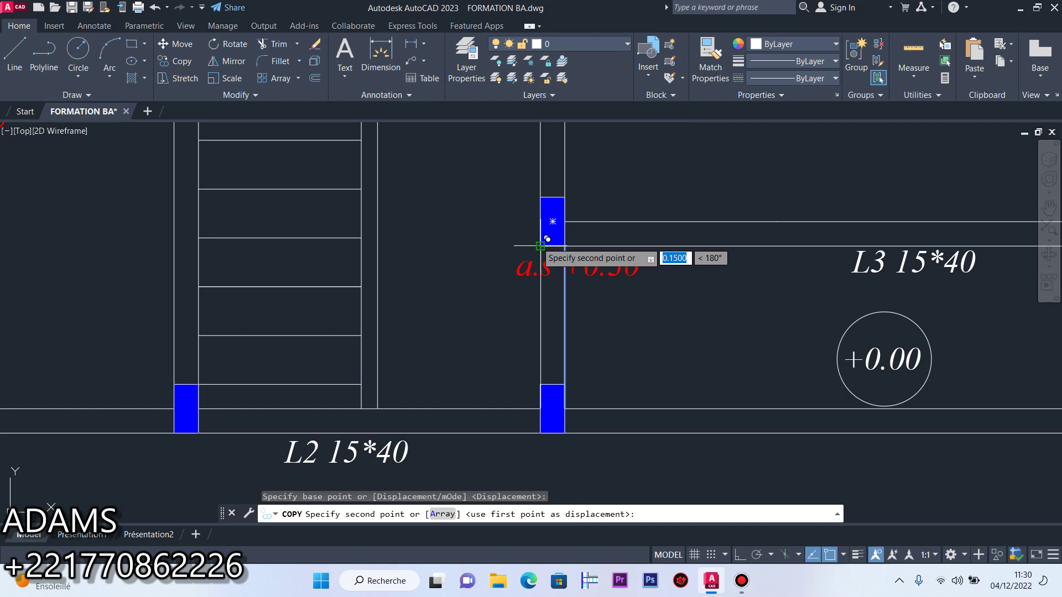
{"action": "left_click", "coordinate": [546, 239]}
{"action": "right_click", "coordinate": [546, 239]}
{"action": "left_click", "coordinate": [560, 246]}
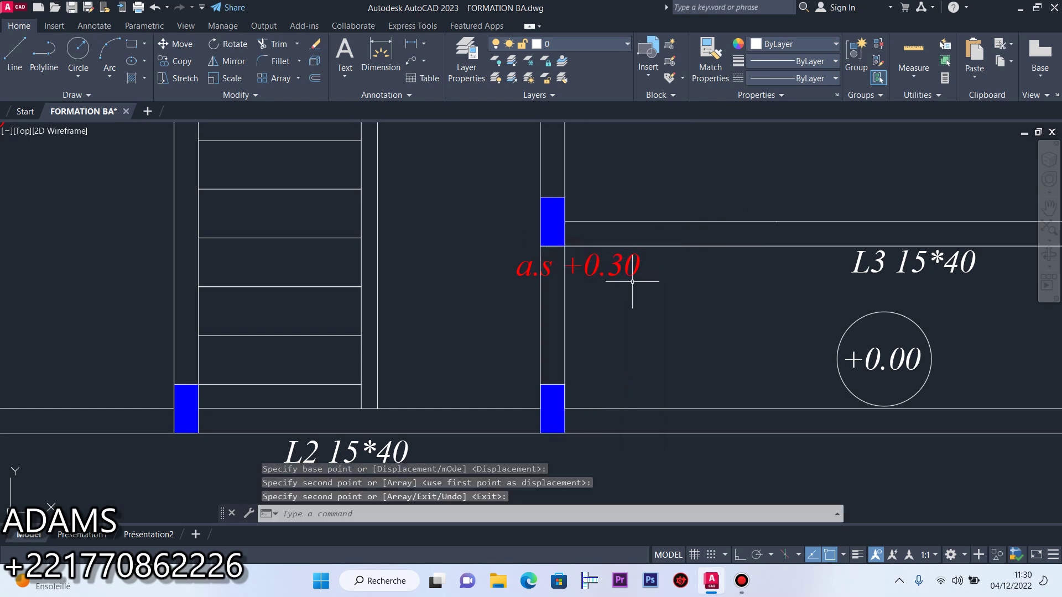
Change the copied red text below the stair-side L3 column to P15*30
{"action": "double_click", "coordinate": [642, 269]}
{"action": "left_click_drag", "start_coordinate": [658, 273], "coordinate": [486, 270]}
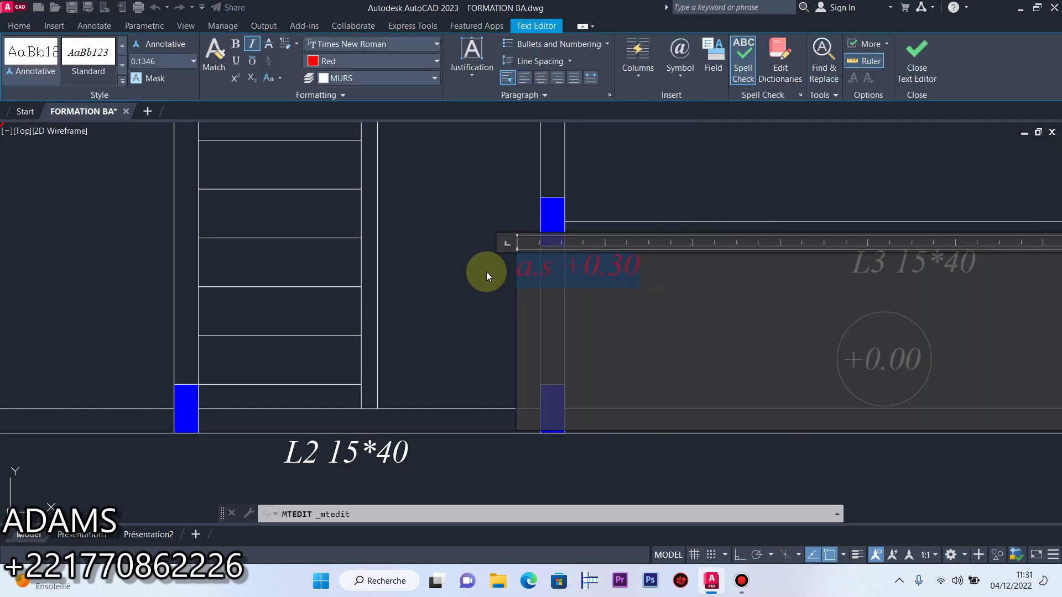
{"action": "type", "text": "P15"}
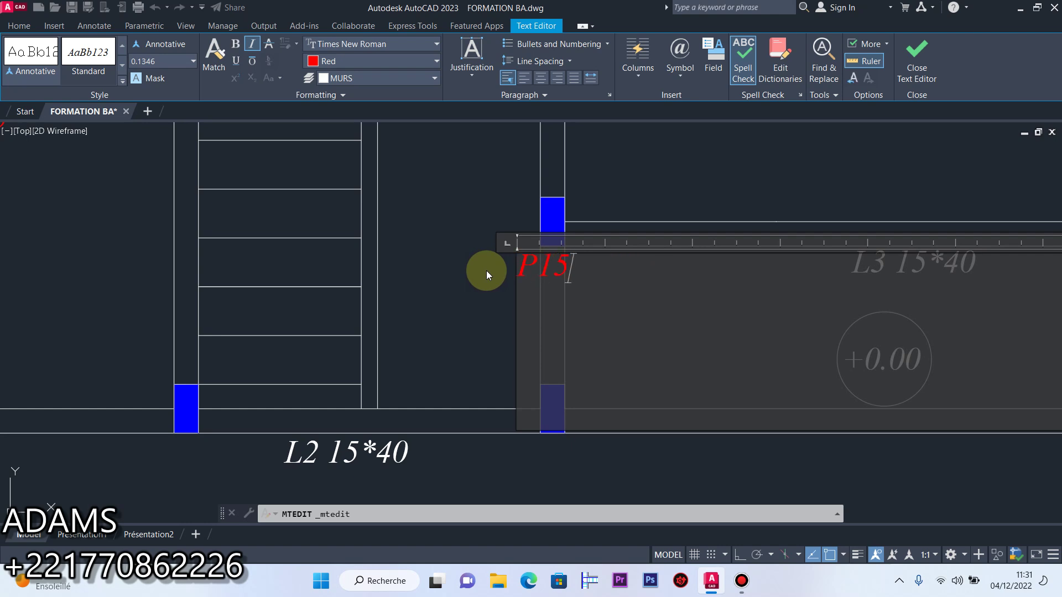
{"action": "type", "text": "*30"}
{"action": "left_click", "coordinate": [599, 165]}
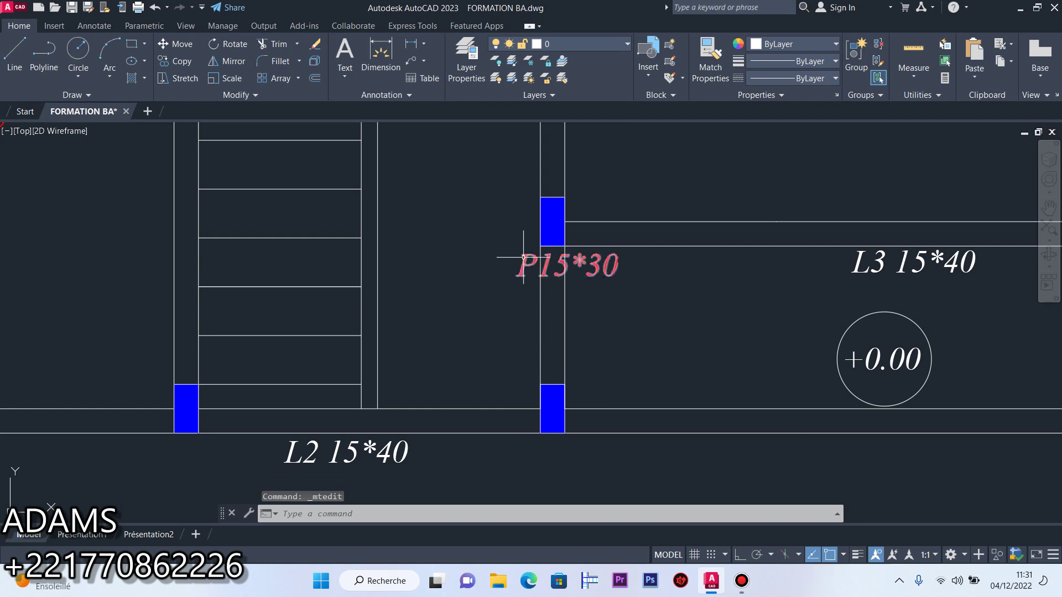
Move the red P15*30 label to just above the L3 wall lines, beside the blue stair-side column
{"action": "left_click", "coordinate": [175, 44]}
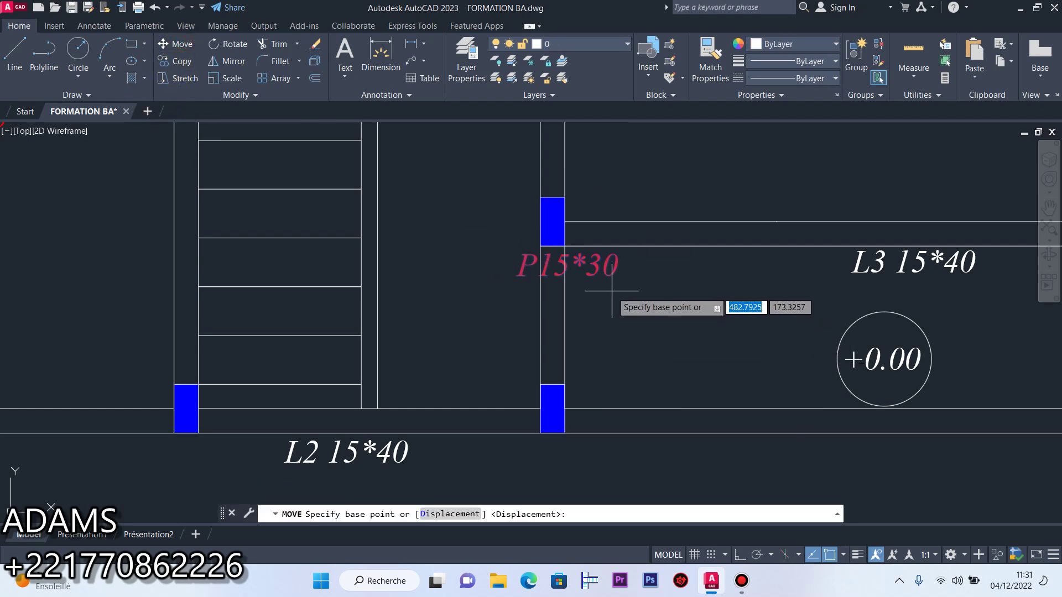
{"action": "left_click", "coordinate": [605, 269]}
{"action": "scroll", "coordinate": [670, 199], "scroll_direction": "up", "scroll_amount": 4}
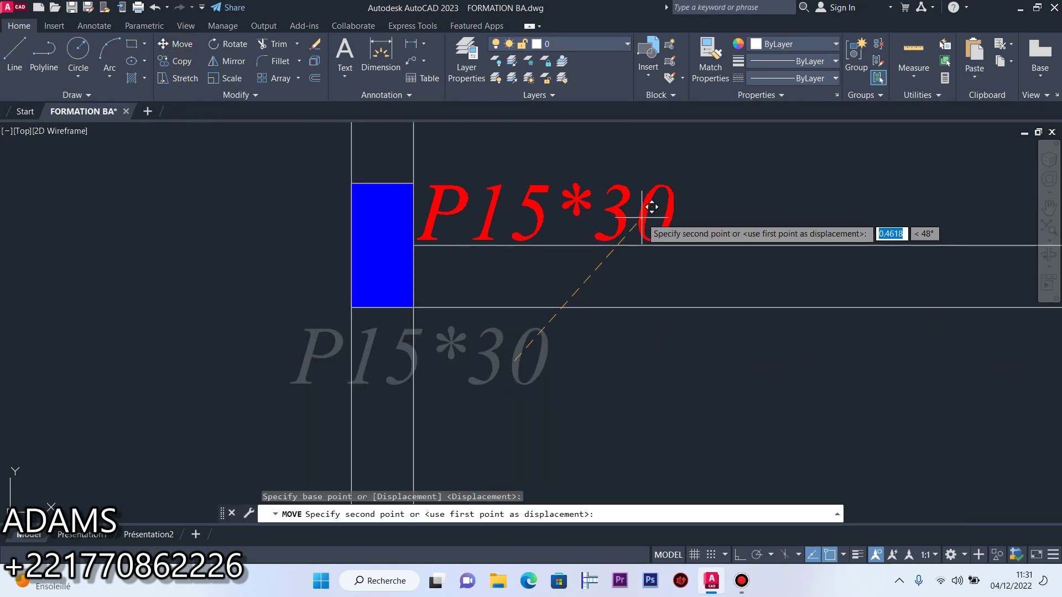
{"action": "left_click", "coordinate": [644, 218]}
{"action": "scroll", "coordinate": [632, 386], "scroll_direction": "down", "scroll_amount": 4}
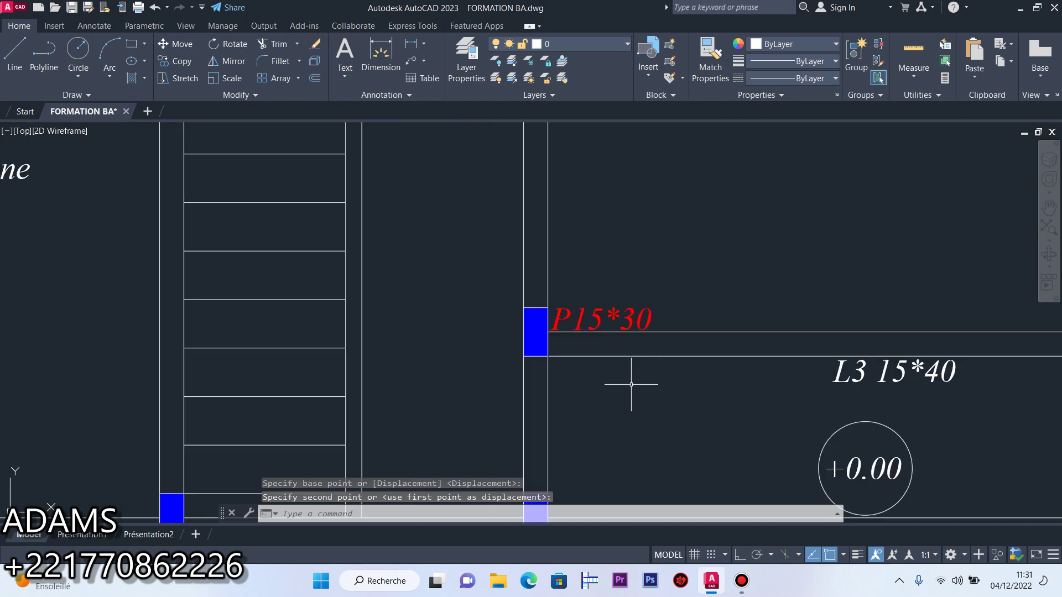
{"action": "scroll", "coordinate": [631, 384], "scroll_direction": "down", "scroll_amount": 5}
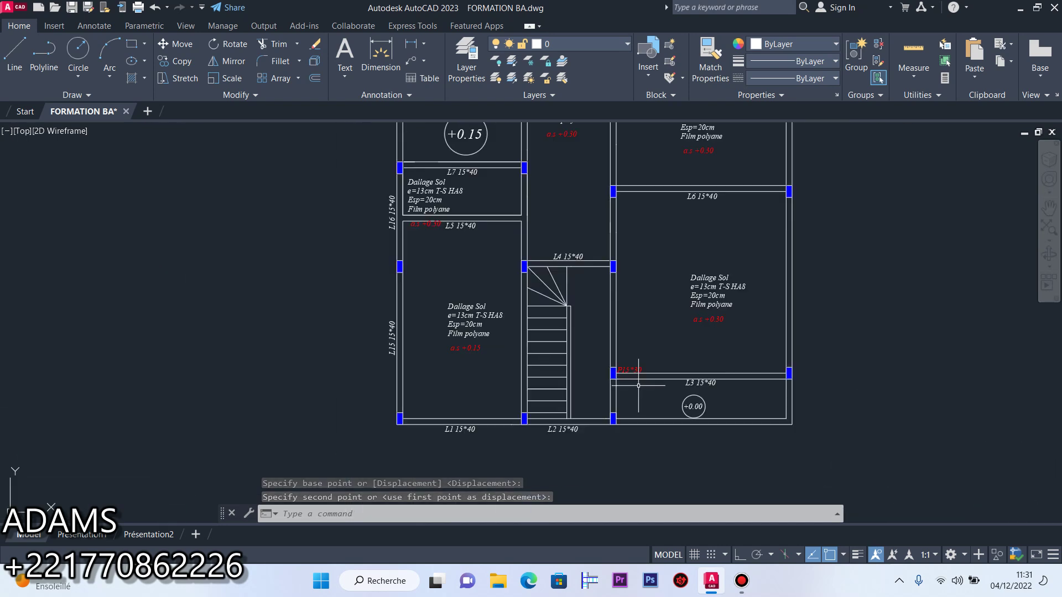
{"action": "scroll", "coordinate": [636, 381], "scroll_direction": "up", "scroll_amount": 3}
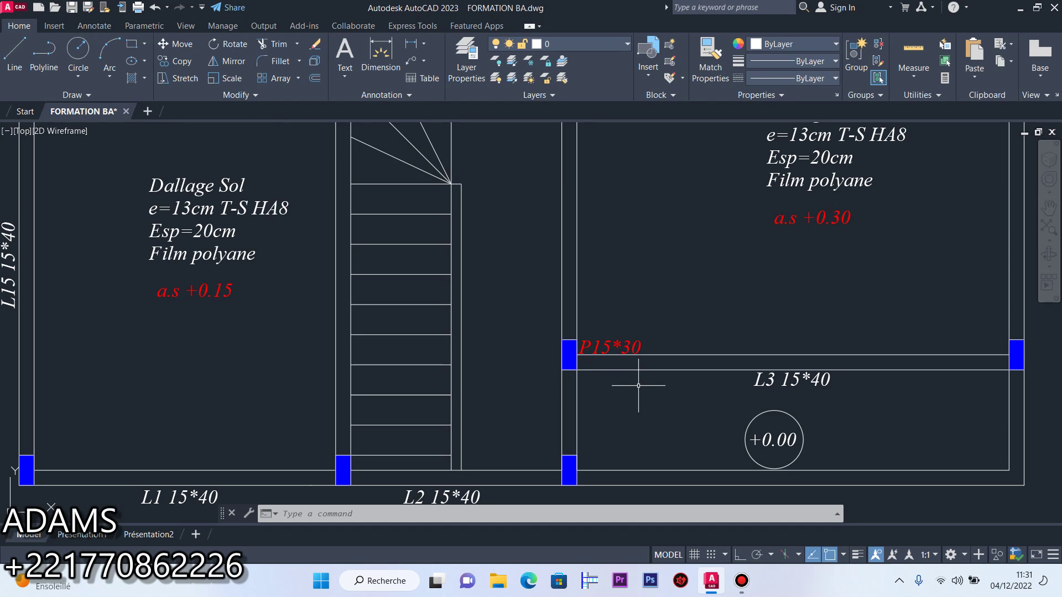
{"action": "scroll", "coordinate": [643, 381], "scroll_direction": "down", "scroll_amount": 10}
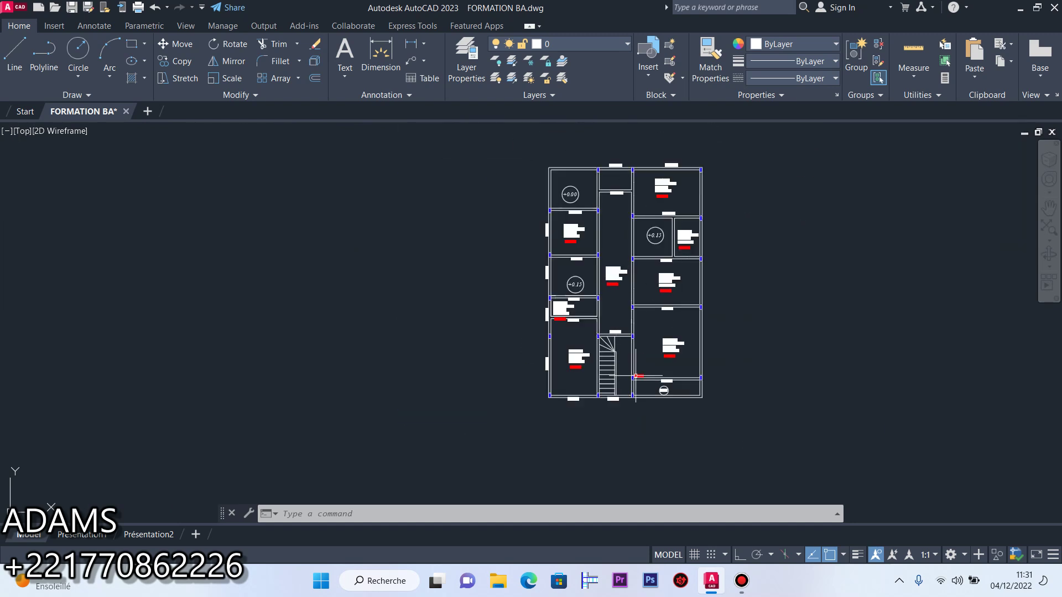
{"action": "scroll", "coordinate": [538, 369], "scroll_direction": "up", "scroll_amount": 3}
{"action": "scroll", "coordinate": [573, 402], "scroll_direction": "up", "scroll_amount": 2}
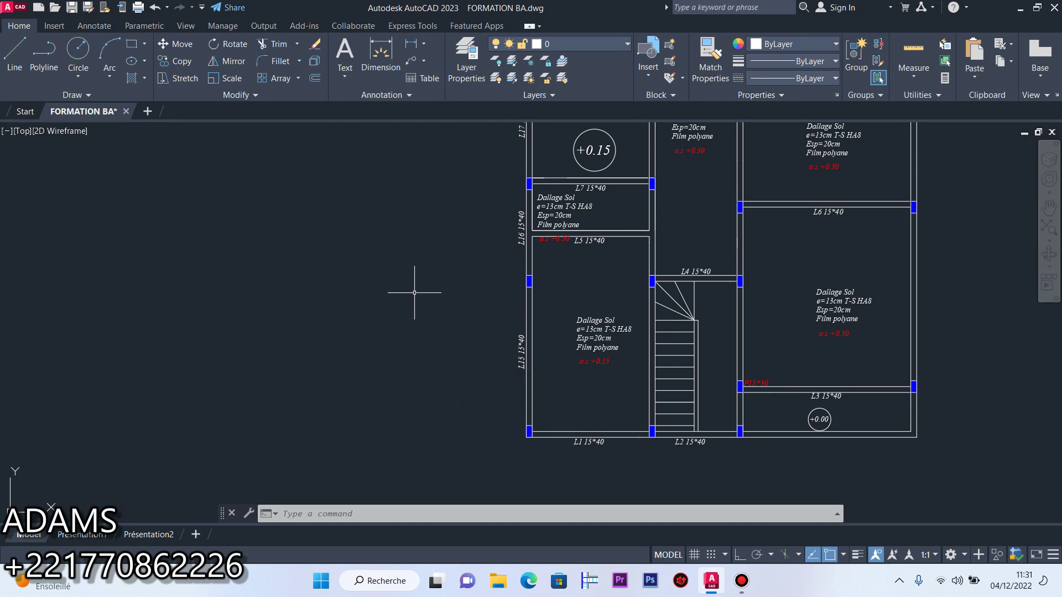
{"action": "left_click", "coordinate": [381, 49]}
{"action": "scroll", "coordinate": [527, 452], "scroll_direction": "up", "scroll_amount": 6}
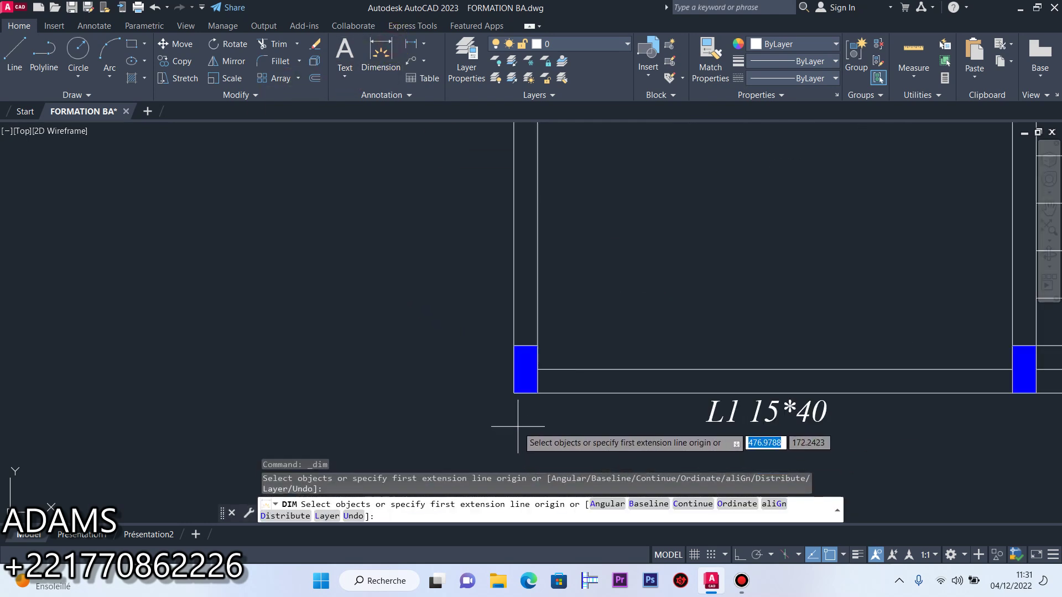
{"action": "left_click", "coordinate": [514, 393]}
{"action": "right_click", "coordinate": [505, 340]}
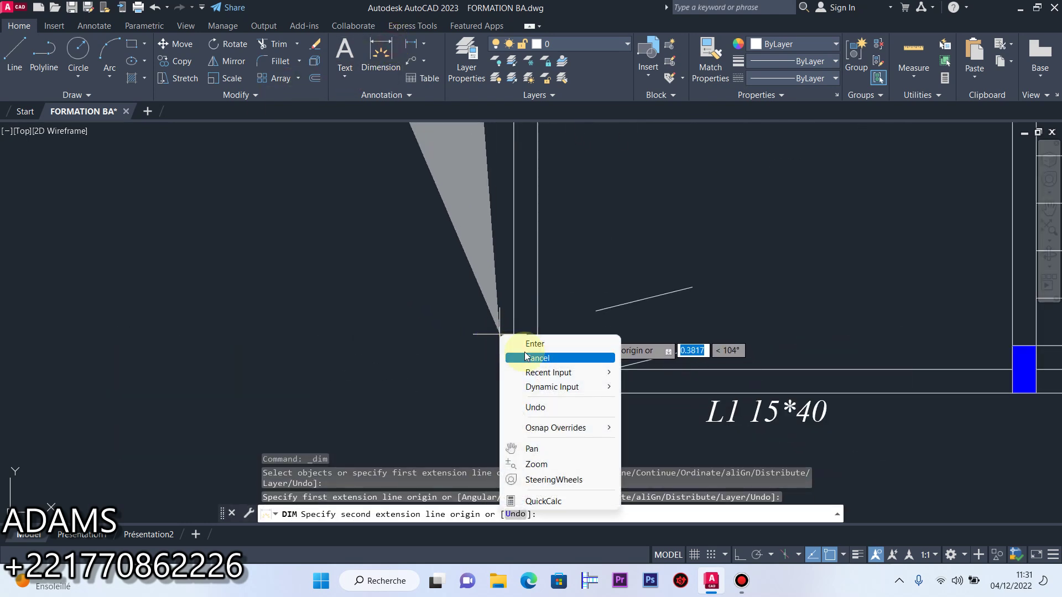
{"action": "left_click", "coordinate": [556, 344]}
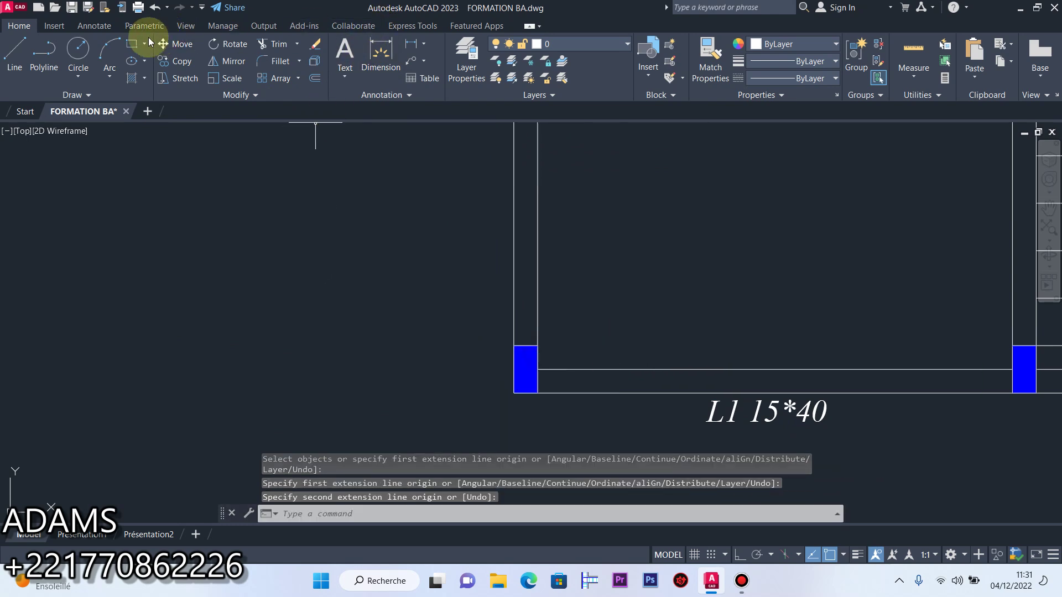
Set the current dimension style to Copie de titoush
{"action": "left_click", "coordinate": [94, 25]}
{"action": "left_click", "coordinate": [357, 45]}
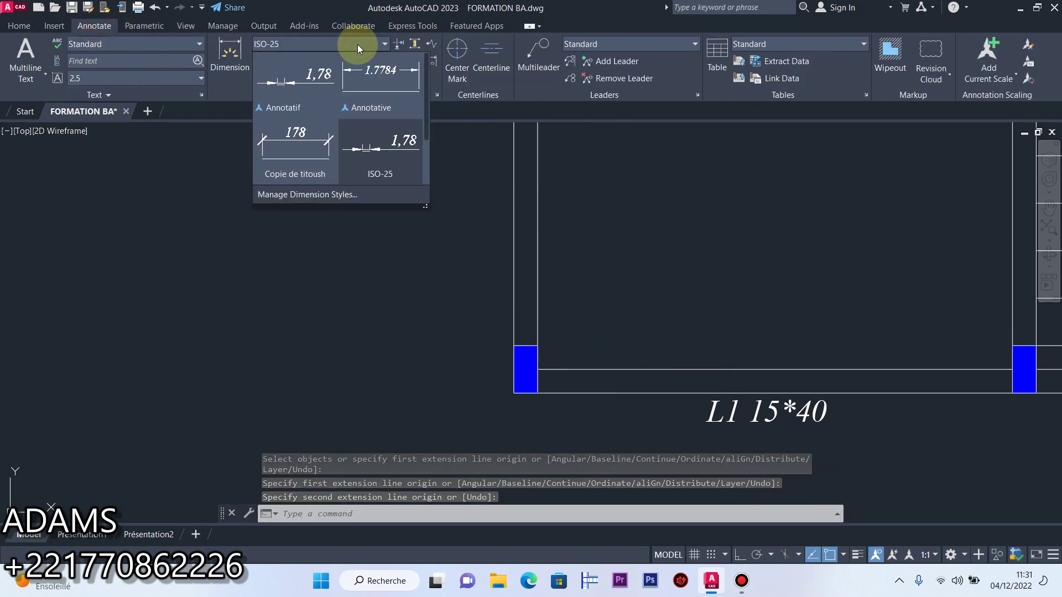
{"action": "left_click", "coordinate": [324, 160]}
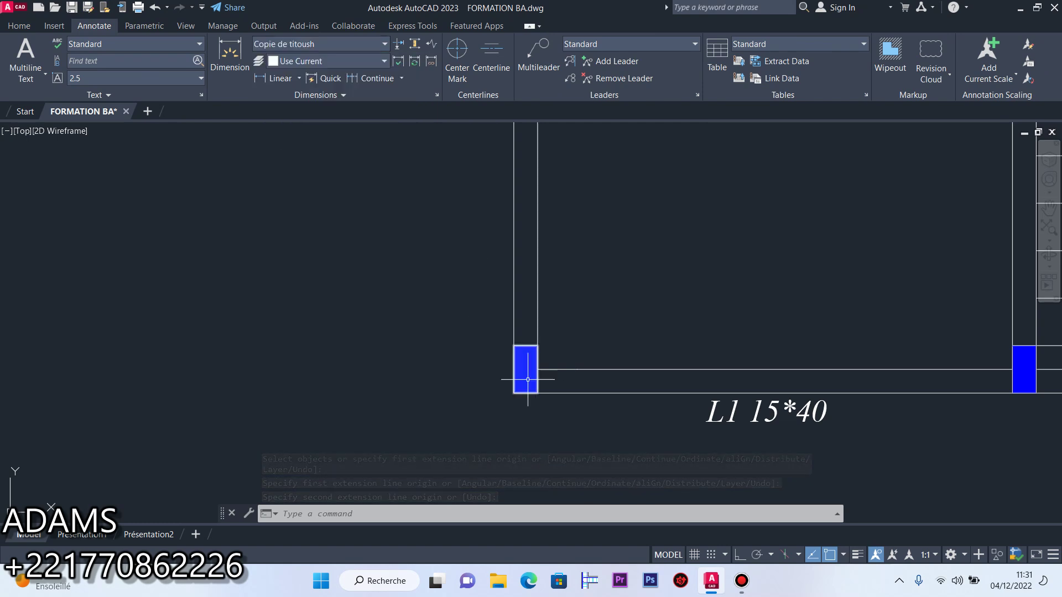
{"action": "left_click", "coordinate": [230, 48]}
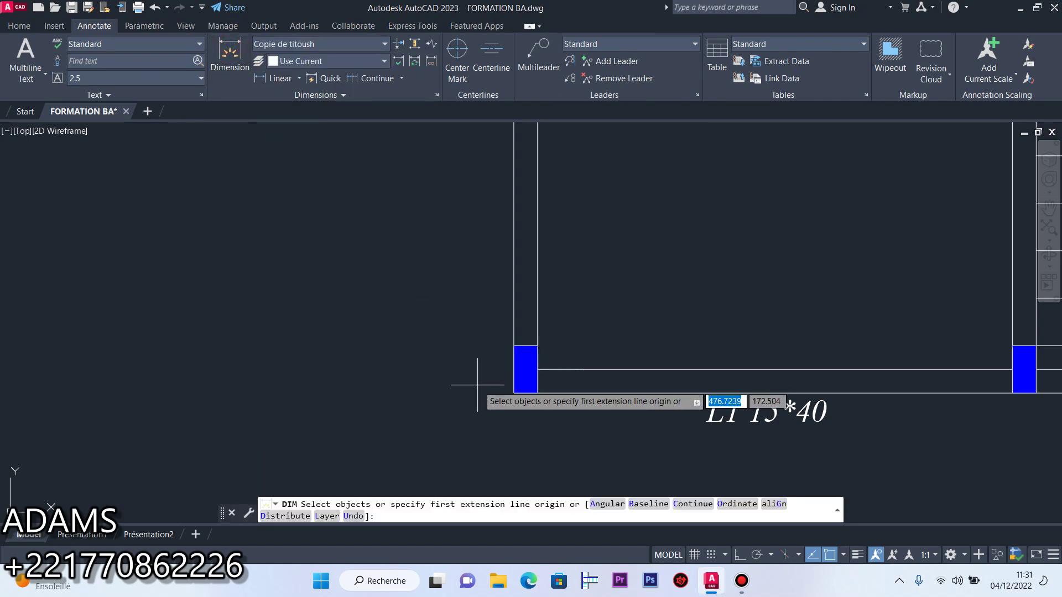
{"action": "left_click", "coordinate": [513, 393]}
{"action": "left_click", "coordinate": [514, 345]}
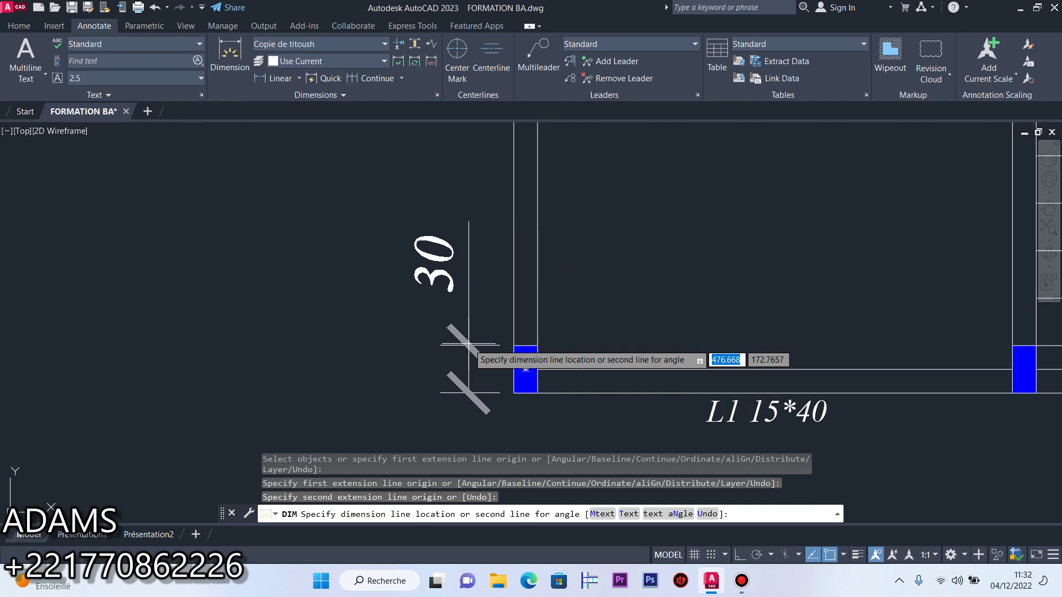
{"action": "left_click", "coordinate": [317, 48]}
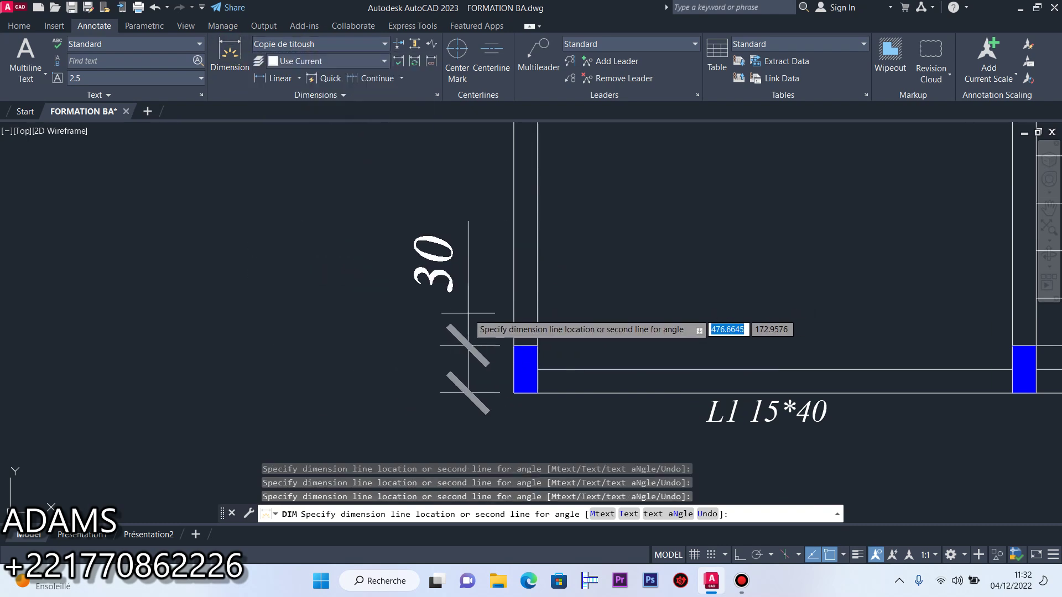
{"action": "key", "text": "Escape"}
Try the Annotatif dimension style at annotation scale 1:1 on the outer corner column of L1, and switch back to Copie de titoush
{"action": "left_click", "coordinate": [331, 44]}
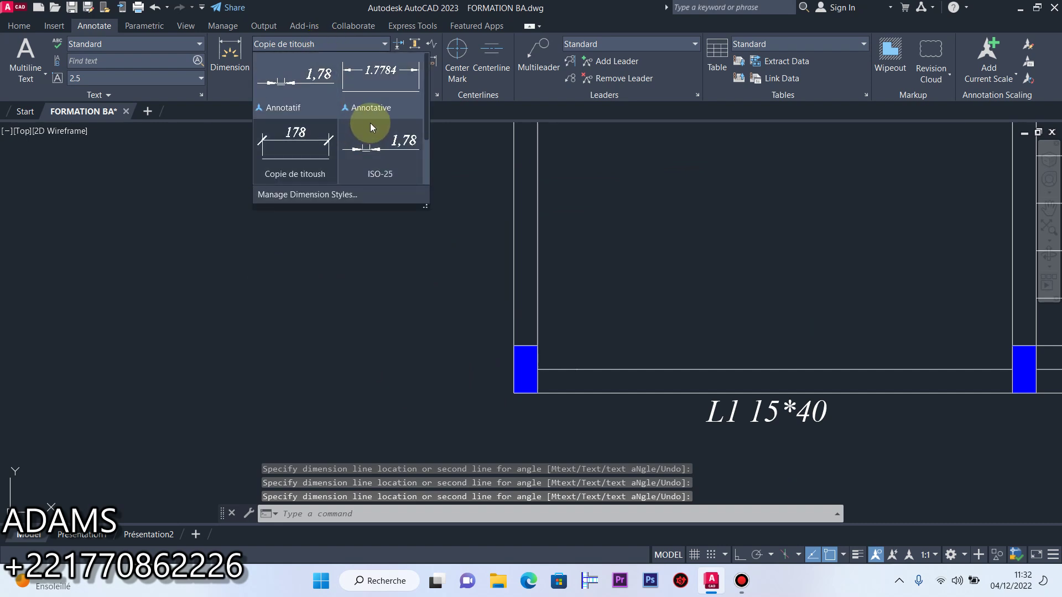
{"action": "left_click", "coordinate": [306, 80]}
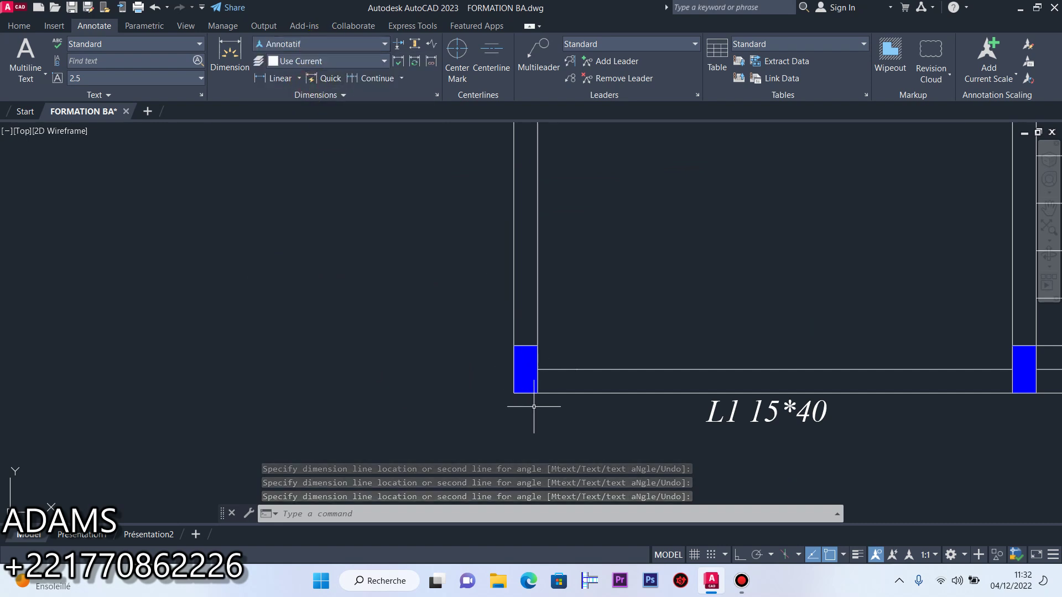
{"action": "left_click", "coordinate": [226, 50]}
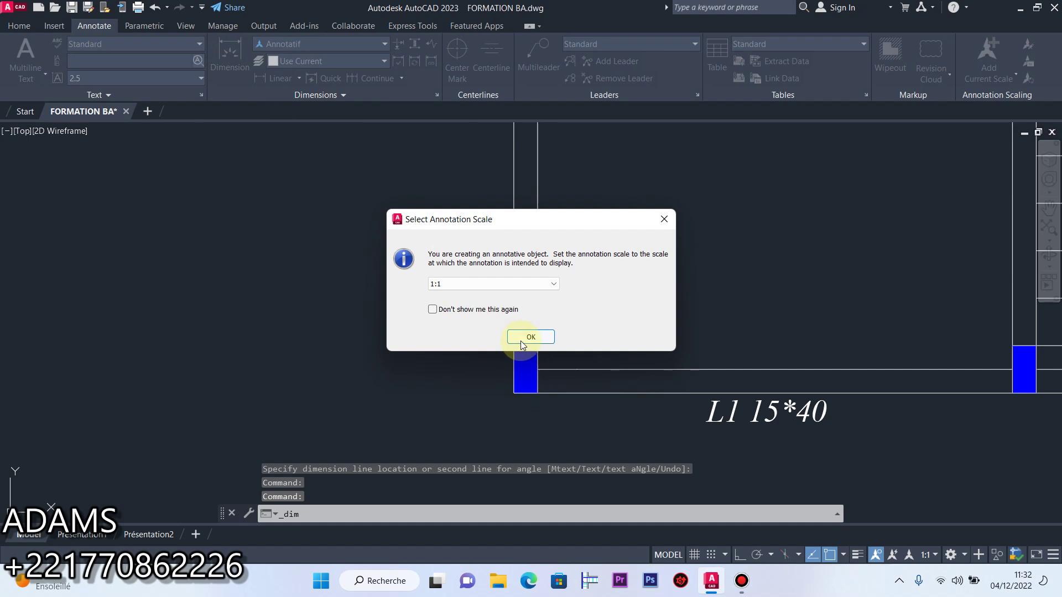
{"action": "left_click", "coordinate": [521, 338]}
{"action": "left_click", "coordinate": [523, 371]}
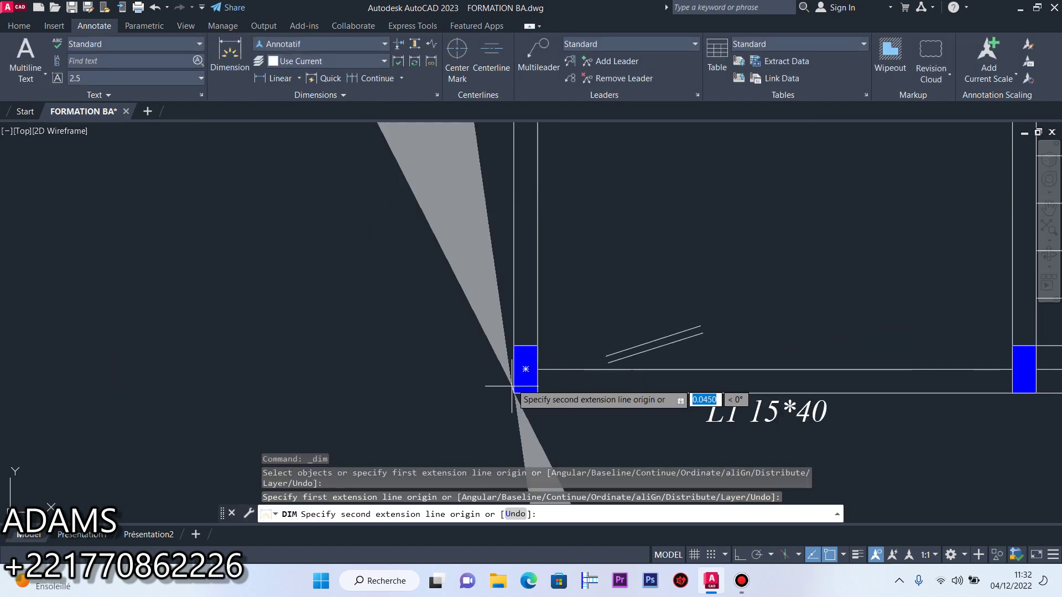
{"action": "left_click", "coordinate": [321, 44]}
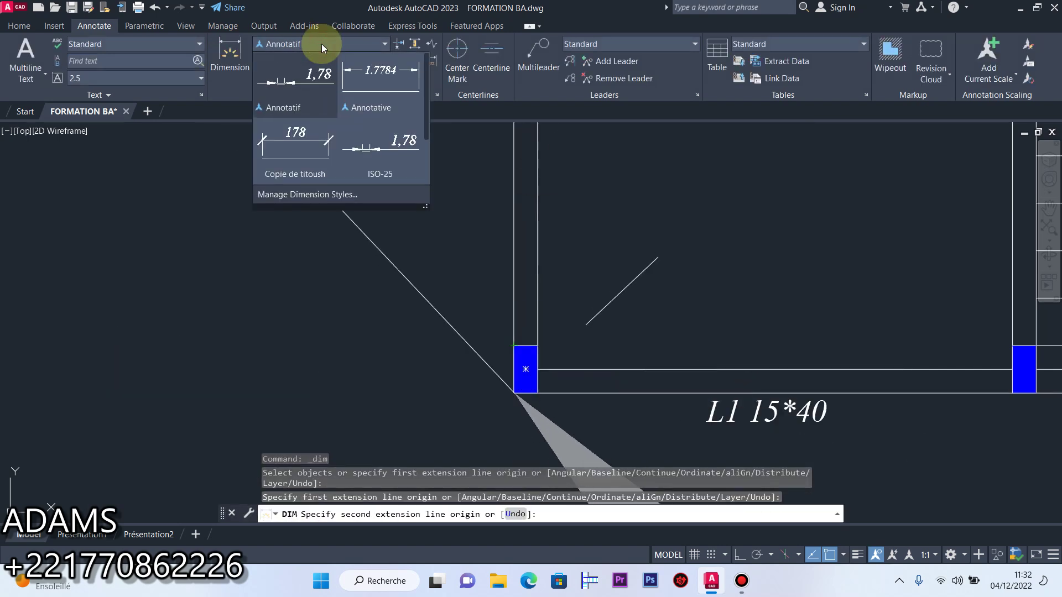
{"action": "left_click", "coordinate": [317, 151]}
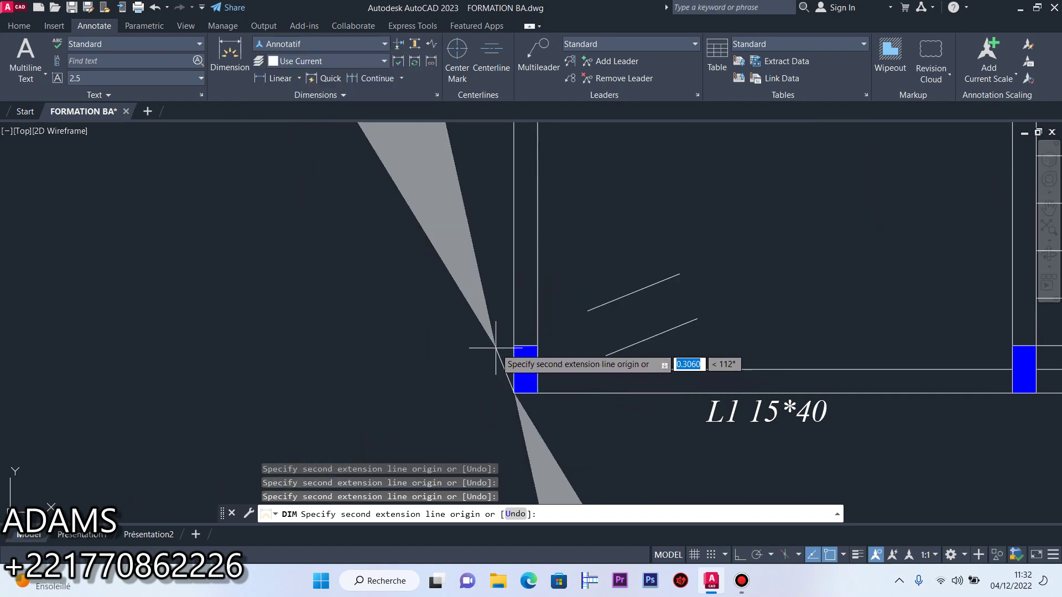
{"action": "key", "text": "Escape"}
{"action": "left_click", "coordinate": [325, 44]}
{"action": "left_click", "coordinate": [295, 140]}
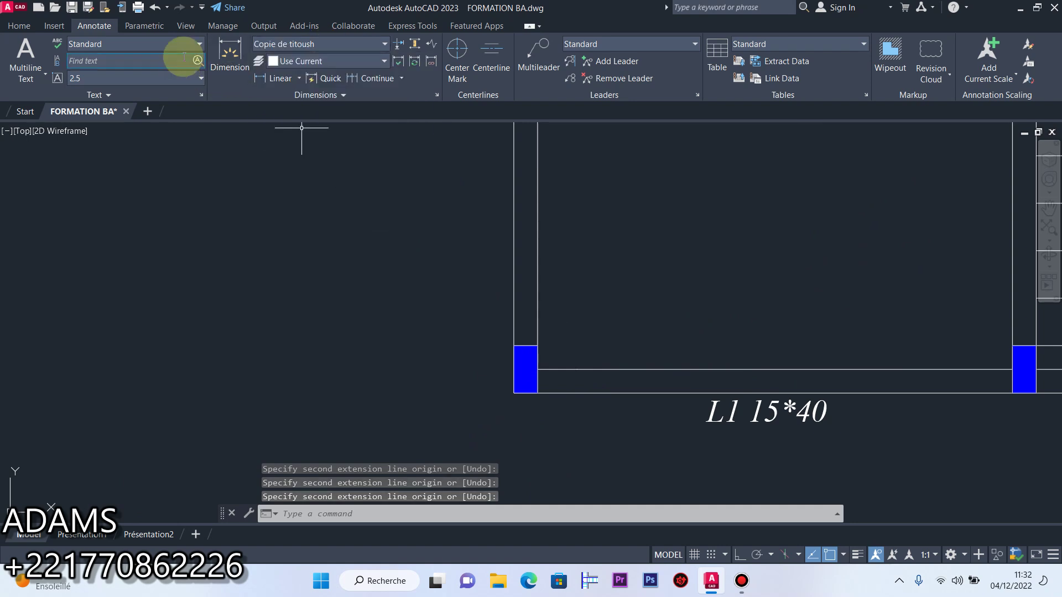
Dimension the vertical side of the outer corner column at L1, placing the dimension line outside the L15 wall
{"action": "left_click", "coordinate": [227, 46]}
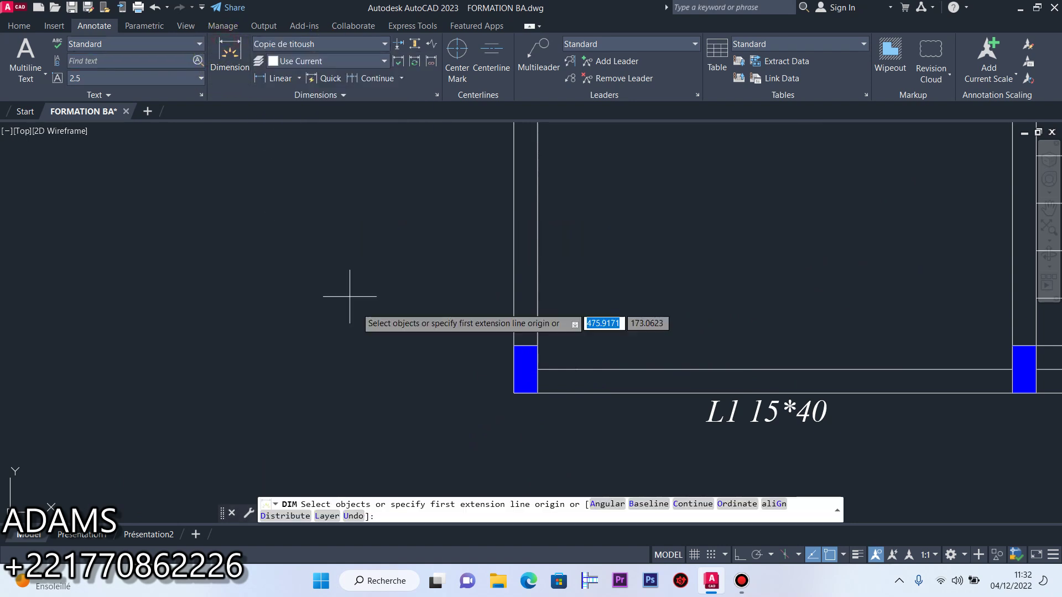
{"action": "left_click", "coordinate": [514, 393]}
{"action": "left_click", "coordinate": [514, 347]}
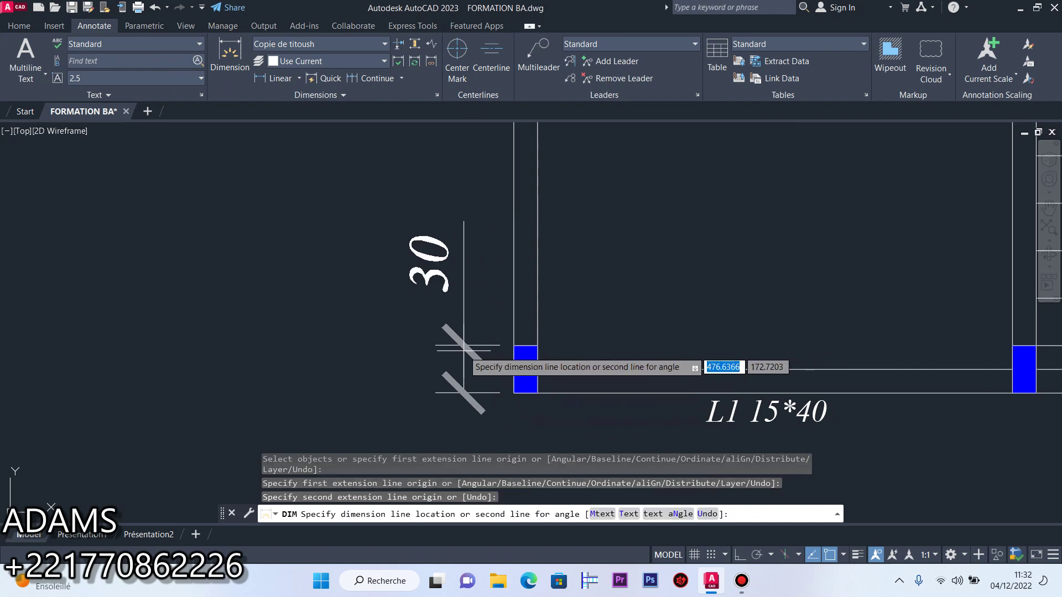
{"action": "left_click", "coordinate": [463, 351]}
Dimension the clear span along L15 from the corner column up to the next column, aligned with the column's dimension line
{"action": "left_click", "coordinate": [515, 347]}
{"action": "scroll", "coordinate": [515, 348], "scroll_direction": "down", "scroll_amount": 3}
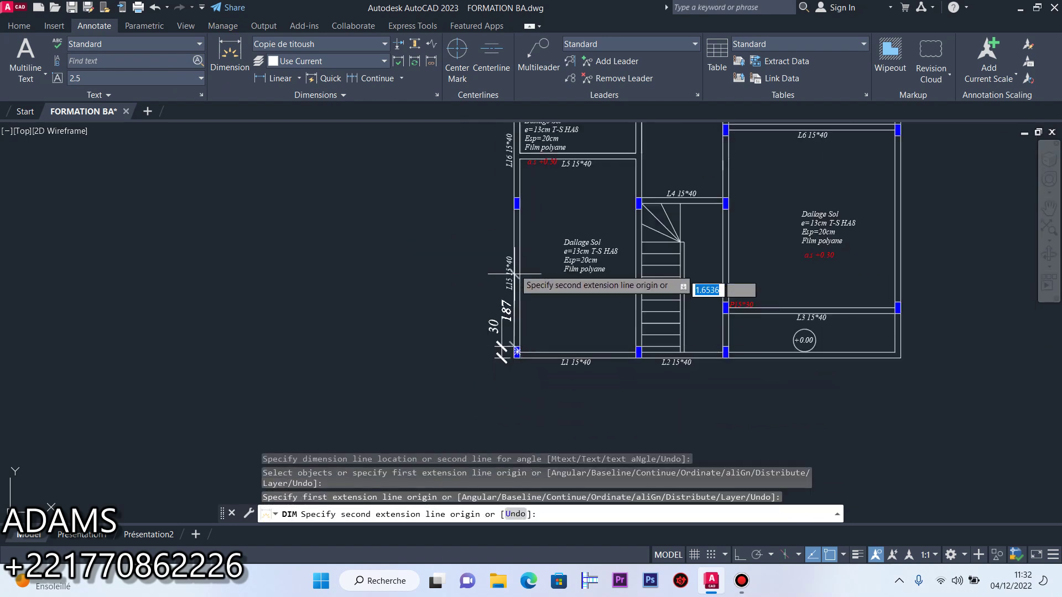
{"action": "left_click", "coordinate": [513, 259]}
{"action": "scroll", "coordinate": [503, 338], "scroll_direction": "up", "scroll_amount": 6}
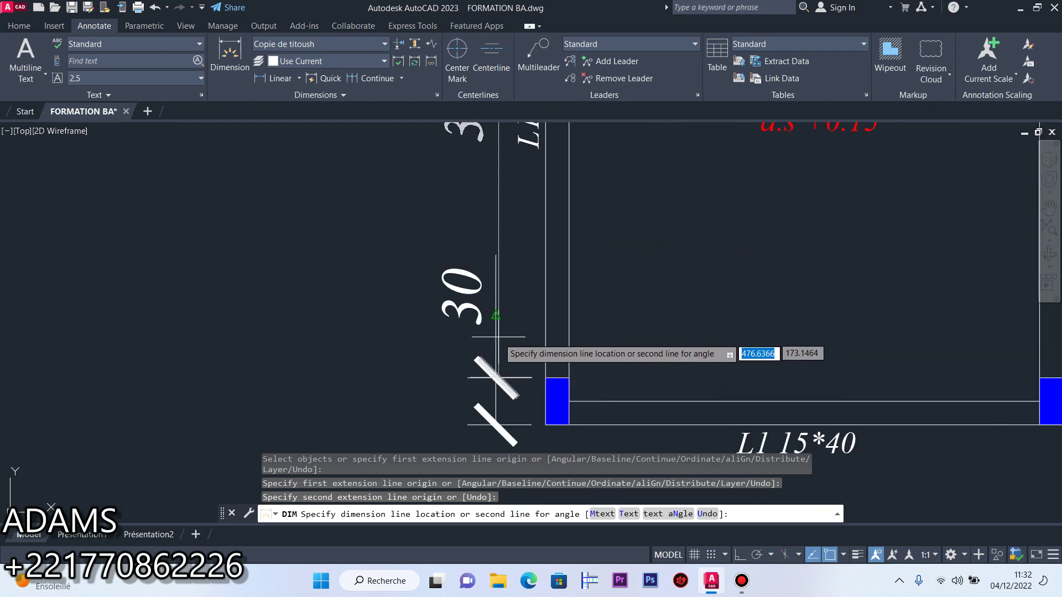
{"action": "left_click", "coordinate": [495, 377]}
Dimension the vertical side of the outer column between L15 and L16, in line with the L15 span dimension
{"action": "scroll", "coordinate": [505, 396], "scroll_direction": "down", "scroll_amount": 4}
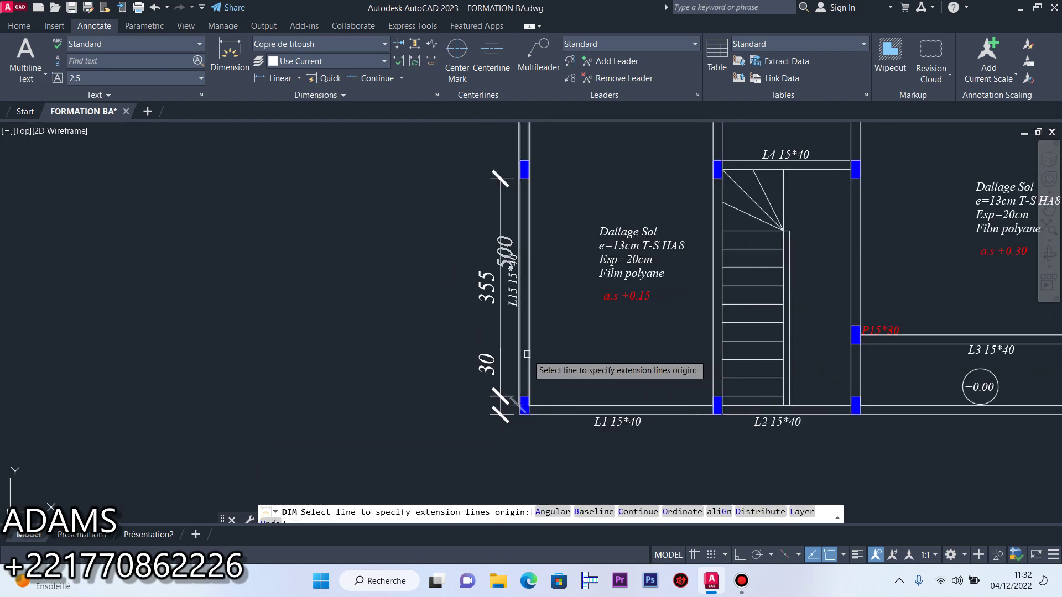
{"action": "scroll", "coordinate": [528, 302], "scroll_direction": "down", "scroll_amount": 4}
{"action": "scroll", "coordinate": [523, 234], "scroll_direction": "up", "scroll_amount": 5}
{"action": "left_click", "coordinate": [544, 348]}
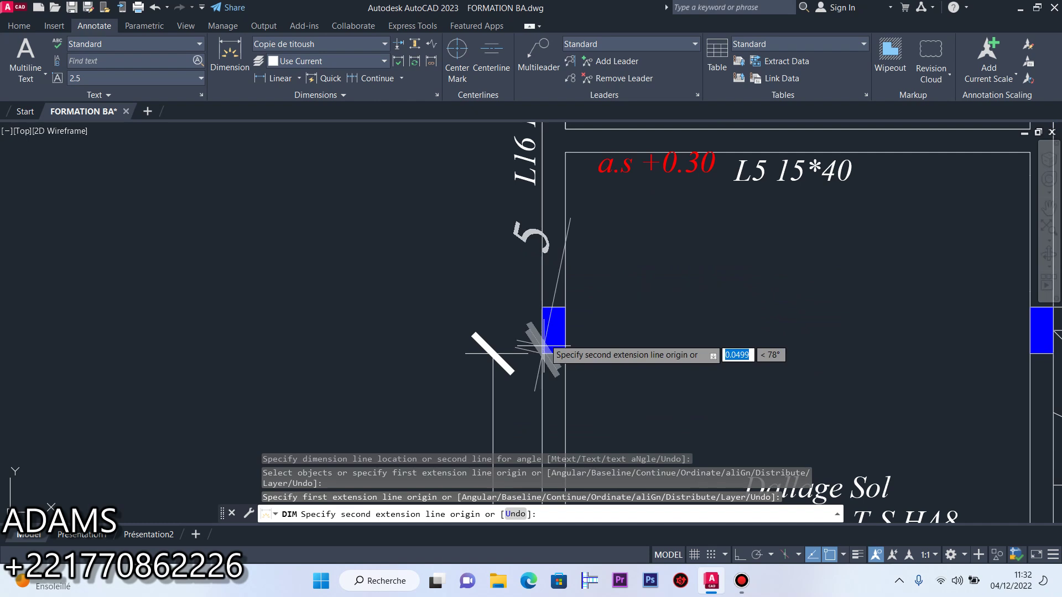
{"action": "left_click", "coordinate": [542, 308]}
{"action": "left_click", "coordinate": [492, 332]}
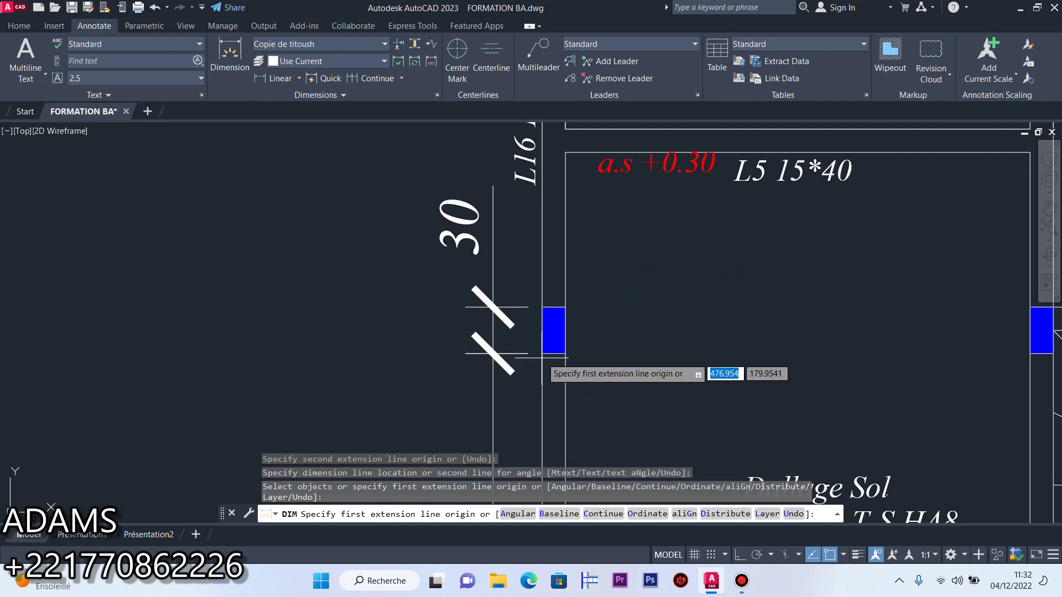
Dimension the clear span along L16 up to the outer column at L7, in line with the existing column dimension
{"action": "left_click", "coordinate": [553, 331]}
{"action": "scroll", "coordinate": [541, 307], "scroll_direction": "down", "scroll_amount": 6}
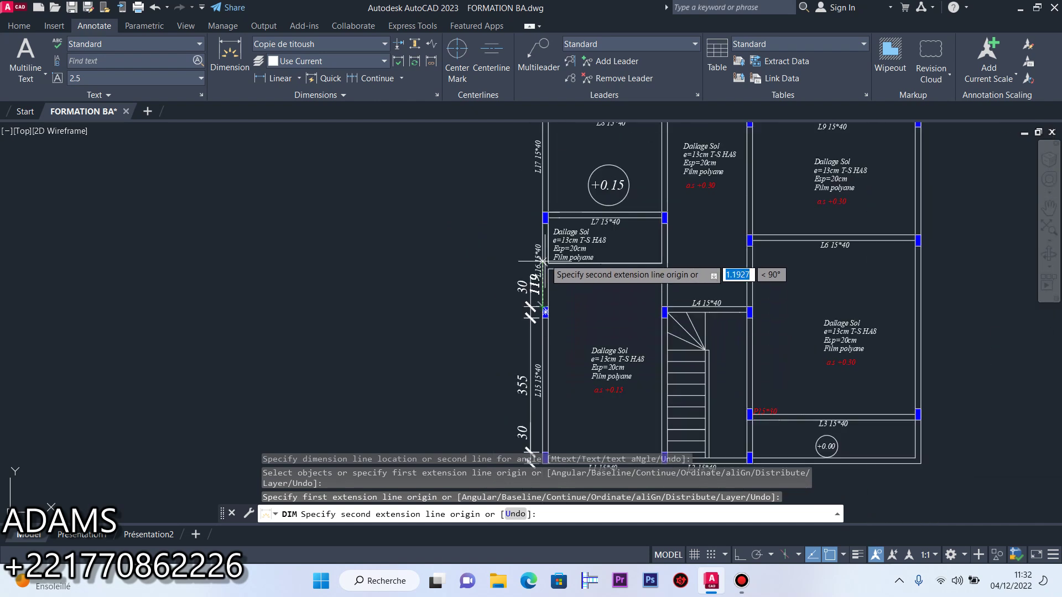
{"action": "left_click", "coordinate": [540, 224]}
{"action": "scroll", "coordinate": [533, 307], "scroll_direction": "up", "scroll_amount": 6}
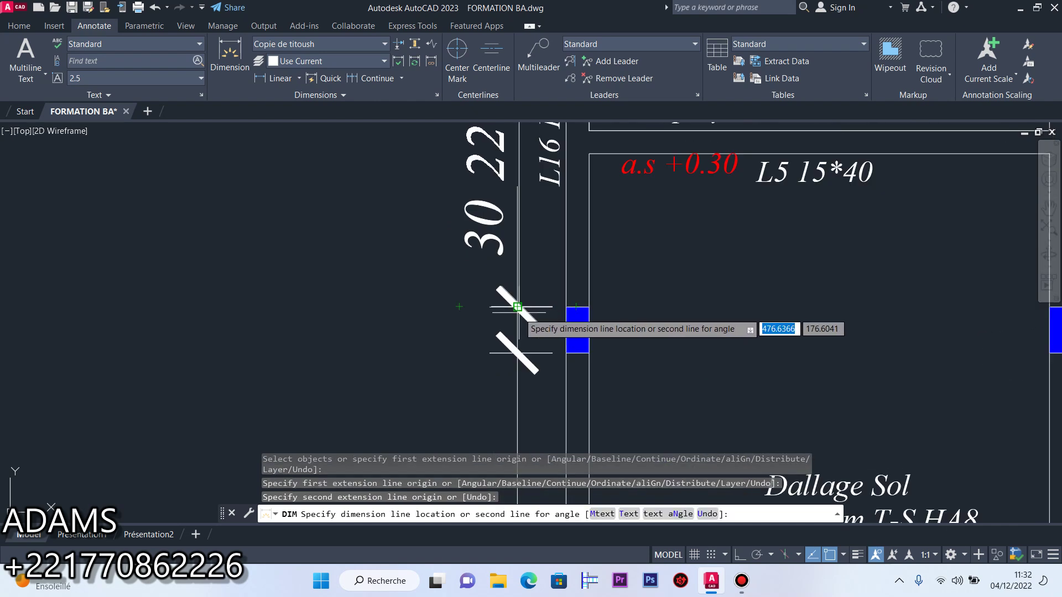
{"action": "left_click", "coordinate": [514, 305]}
{"action": "scroll", "coordinate": [514, 305], "scroll_direction": "down", "scroll_amount": 6}
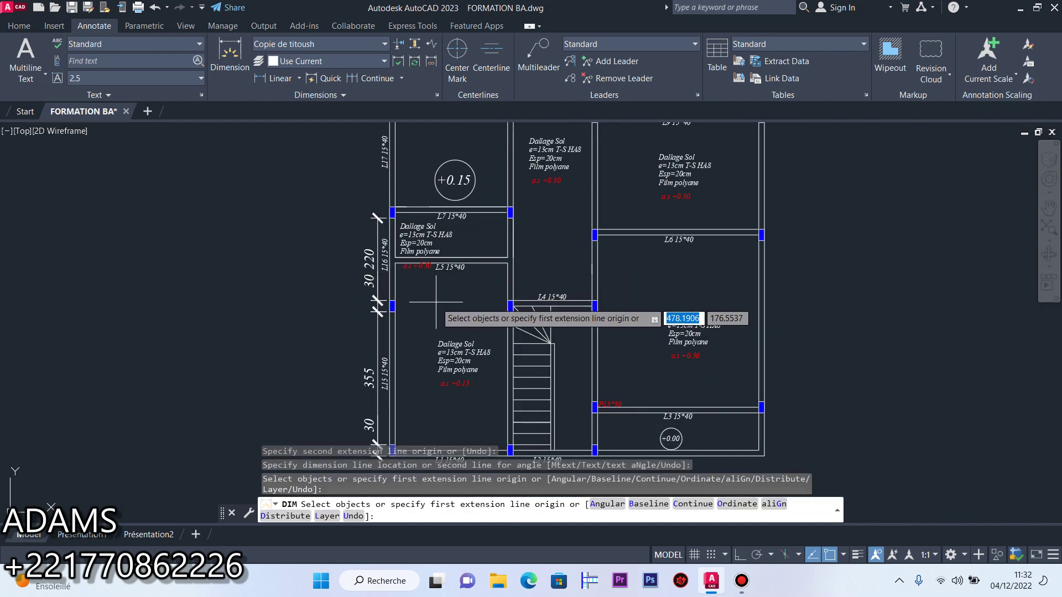
{"action": "key", "text": "Escape"}
Move the text of the L1 corner column's vertical dimension down beside its own dimension line
{"action": "scroll", "coordinate": [436, 339], "scroll_direction": "up", "scroll_amount": 5}
{"action": "left_click", "coordinate": [421, 335]}
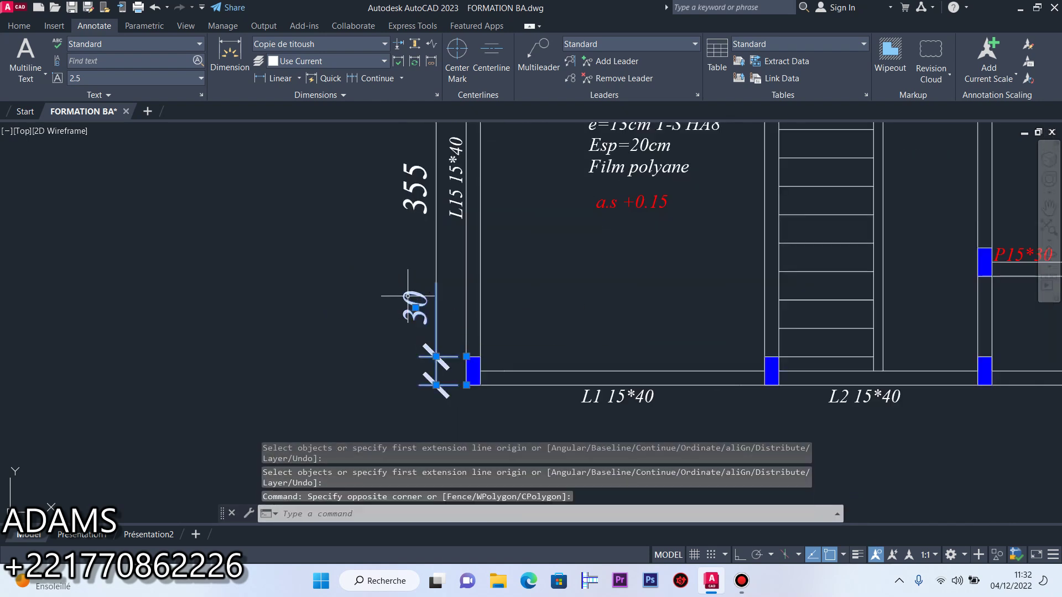
{"action": "left_click", "coordinate": [419, 314]}
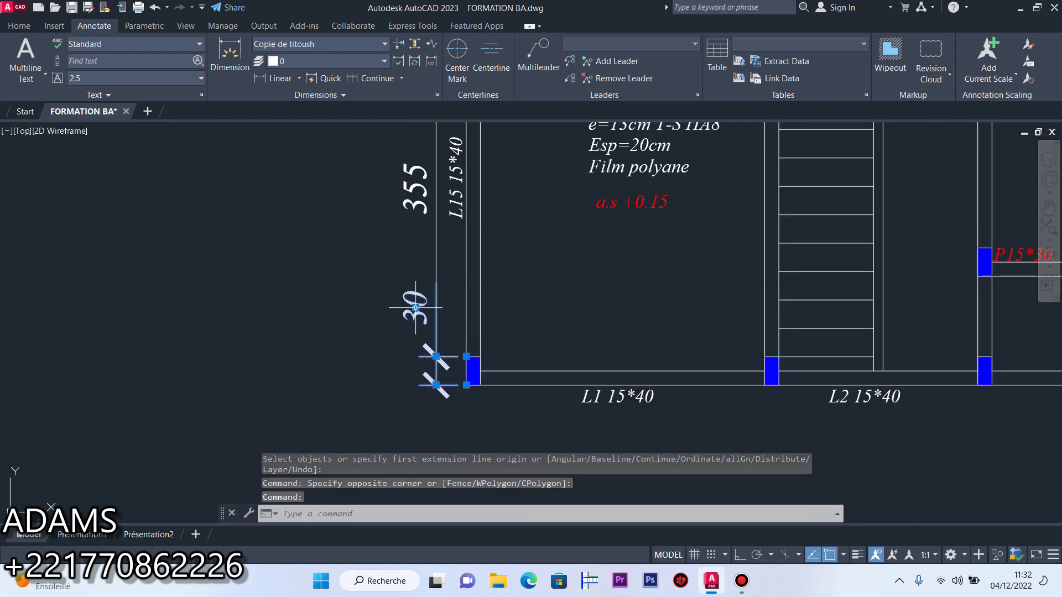
{"action": "left_click", "coordinate": [415, 308]}
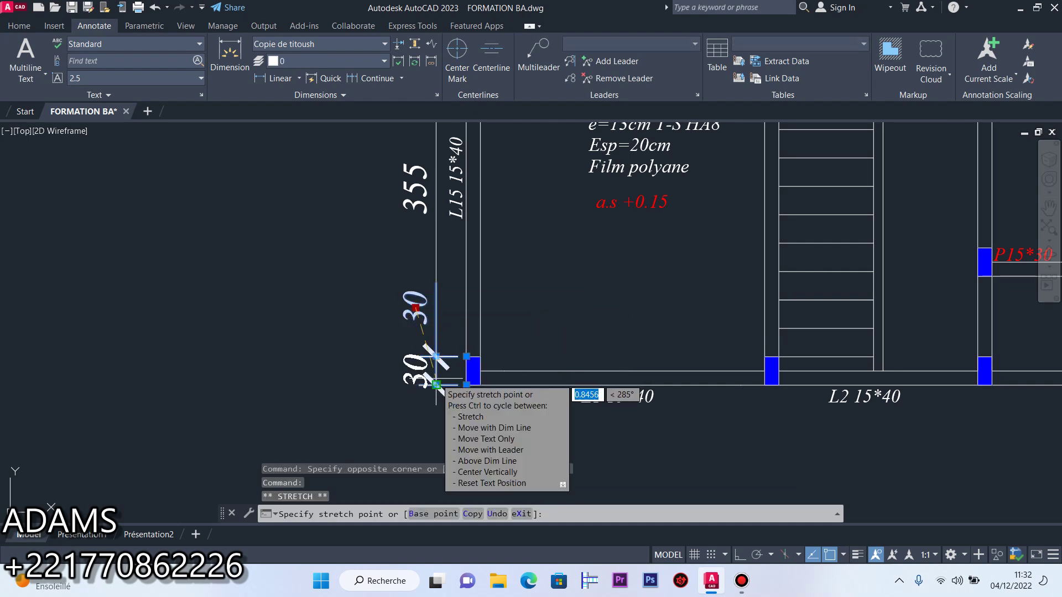
{"action": "left_click", "coordinate": [435, 385]}
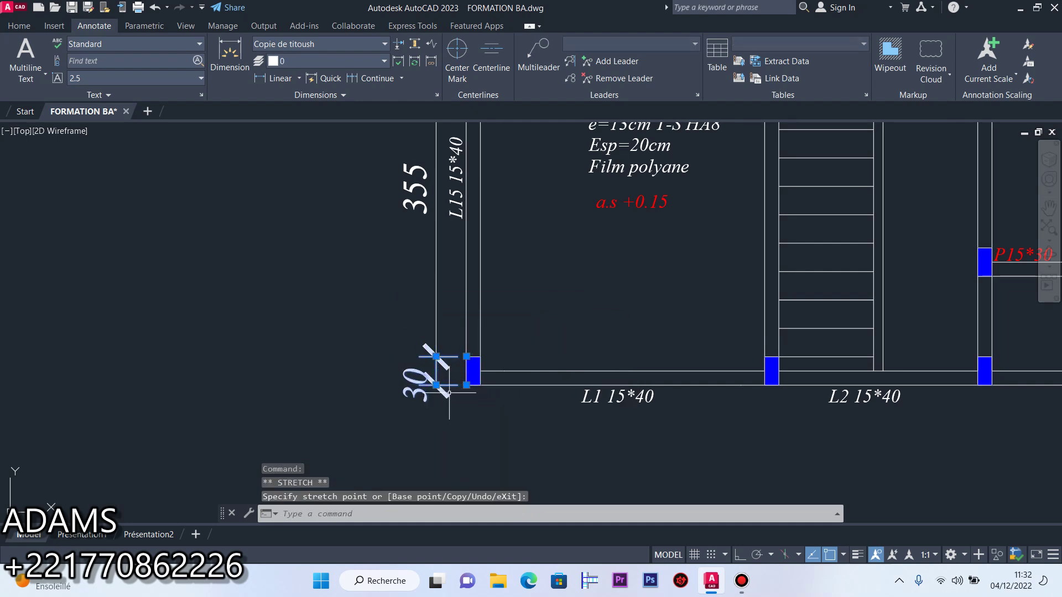
{"action": "key", "text": "Escape"}
{"action": "scroll", "coordinate": [421, 382], "scroll_direction": "down", "scroll_amount": 4}
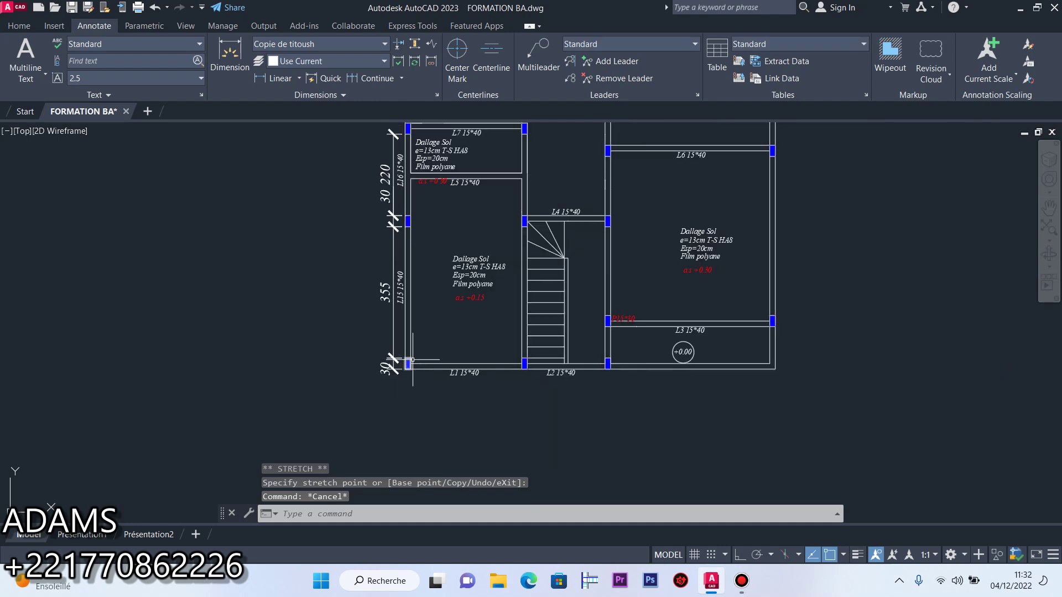
Nudge the vertical column and span dimensions along L15 and L16 together slightly farther from the outer wall
{"action": "scroll", "coordinate": [408, 364], "scroll_direction": "up", "scroll_amount": 4}
{"action": "scroll", "coordinate": [392, 370], "scroll_direction": "down", "scroll_amount": 2}
{"action": "scroll", "coordinate": [396, 372], "scroll_direction": "down", "scroll_amount": 2}
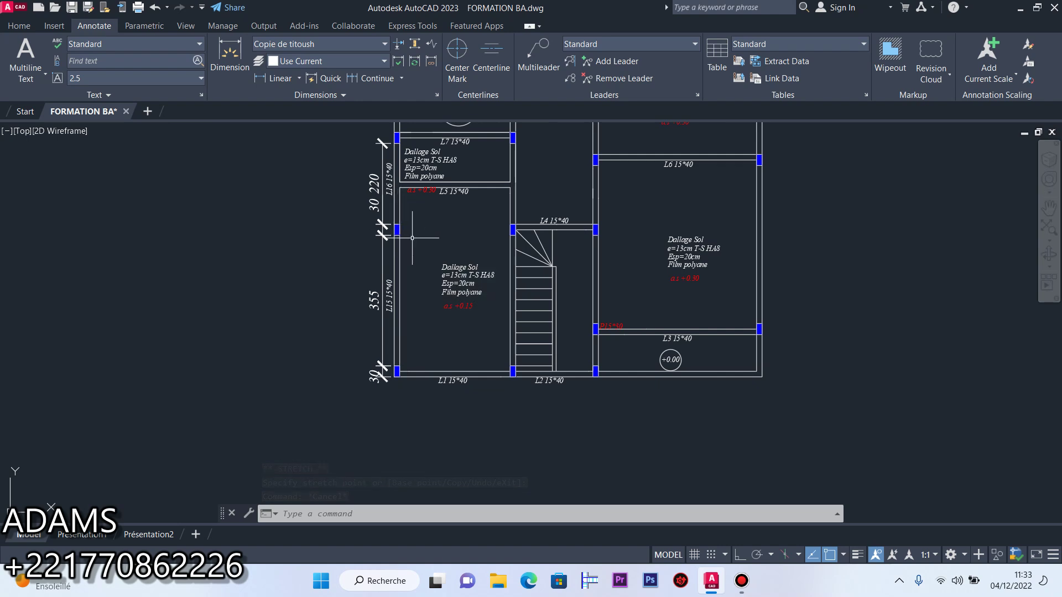
{"action": "scroll", "coordinate": [405, 204], "scroll_direction": "up", "scroll_amount": 4}
{"action": "left_click", "coordinate": [378, 301]}
{"action": "left_click", "coordinate": [326, 246]}
{"action": "scroll", "coordinate": [326, 244], "scroll_direction": "down", "scroll_amount": 5}
{"action": "scroll", "coordinate": [346, 379], "scroll_direction": "up", "scroll_amount": 4}
{"action": "left_click", "coordinate": [329, 458]}
{"action": "left_click", "coordinate": [294, 394]}
{"action": "key", "text": "ctrl+Left"}
{"action": "key", "text": "ctrl+Left"}
{"action": "key", "text": "ctrl+Left"}
{"action": "key", "text": "ctrl+Left"}
{"action": "key", "text": "ctrl+Left"}
{"action": "key", "text": "ctrl+Left"}
{"action": "key", "text": "ctrl+Left"}
{"action": "key", "text": "ctrl+Left"}
{"action": "key", "text": "ctrl+Left"}
{"action": "key", "text": "ctrl+Left"}
{"action": "key", "text": "ctrl+Left"}
{"action": "key", "text": "ctrl+Left"}
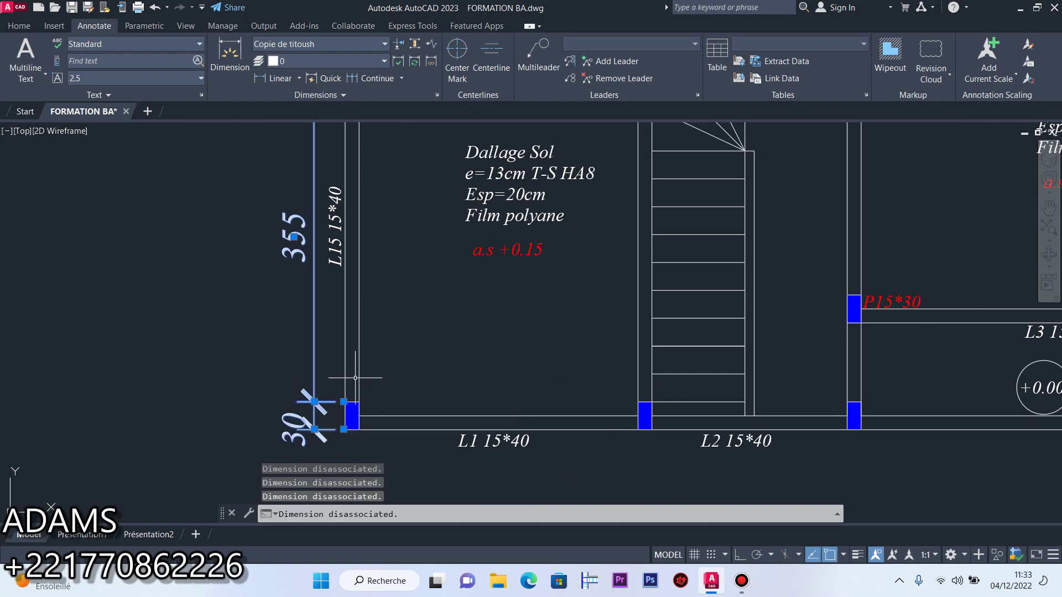
{"action": "key", "text": "Escape"}
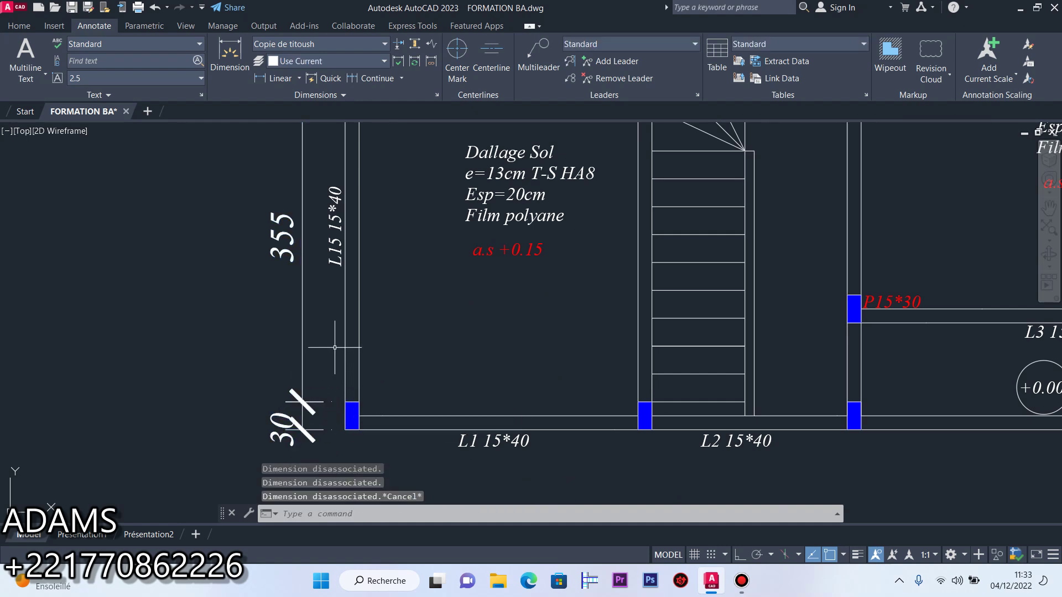
Examine the whole floor plan and the area around beams L5, L7 and L16 with their labels and slab notes
{"action": "scroll", "coordinate": [336, 349], "scroll_direction": "down", "scroll_amount": 4}
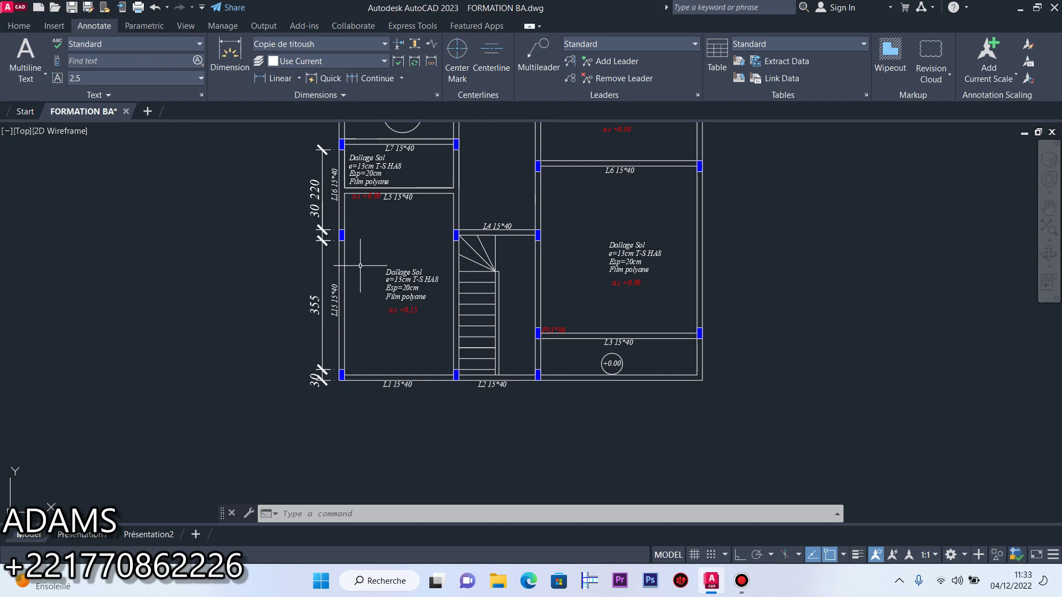
{"action": "scroll", "coordinate": [487, 332], "scroll_direction": "down", "scroll_amount": 6}
{"action": "scroll", "coordinate": [499, 326], "scroll_direction": "up", "scroll_amount": 3}
{"action": "scroll", "coordinate": [423, 237], "scroll_direction": "up", "scroll_amount": 6}
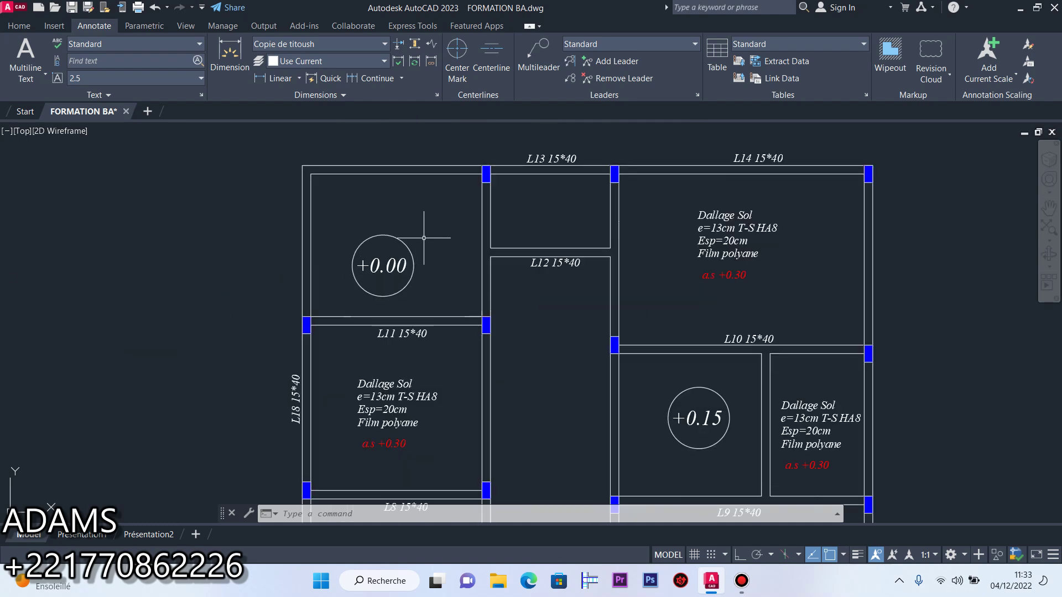
{"action": "scroll", "coordinate": [447, 266], "scroll_direction": "down", "scroll_amount": 5}
{"action": "scroll", "coordinate": [473, 294], "scroll_direction": "up", "scroll_amount": 2}
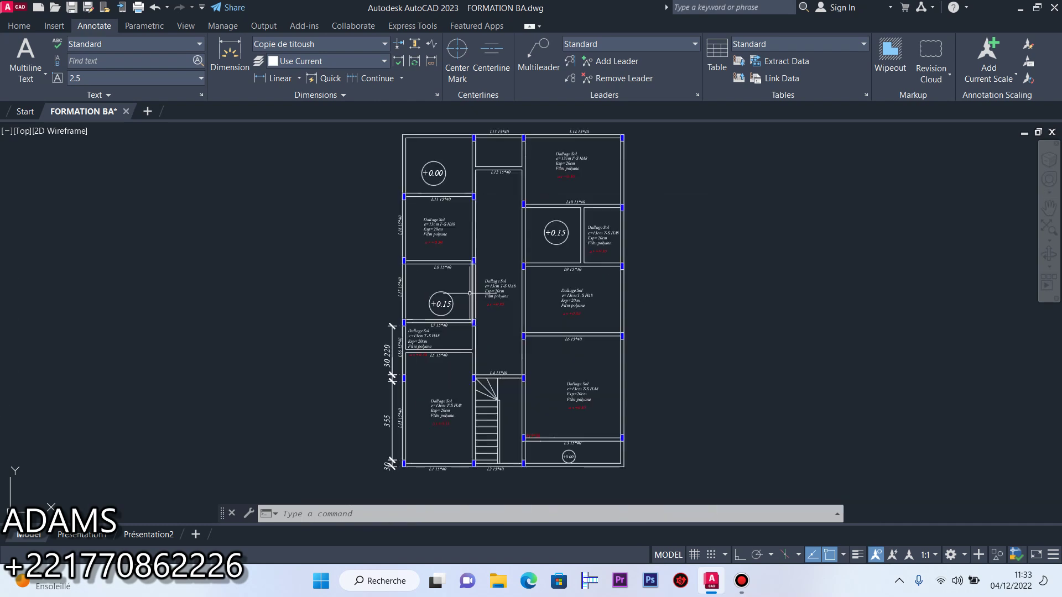
{"action": "scroll", "coordinate": [473, 294], "scroll_direction": "up", "scroll_amount": 4}
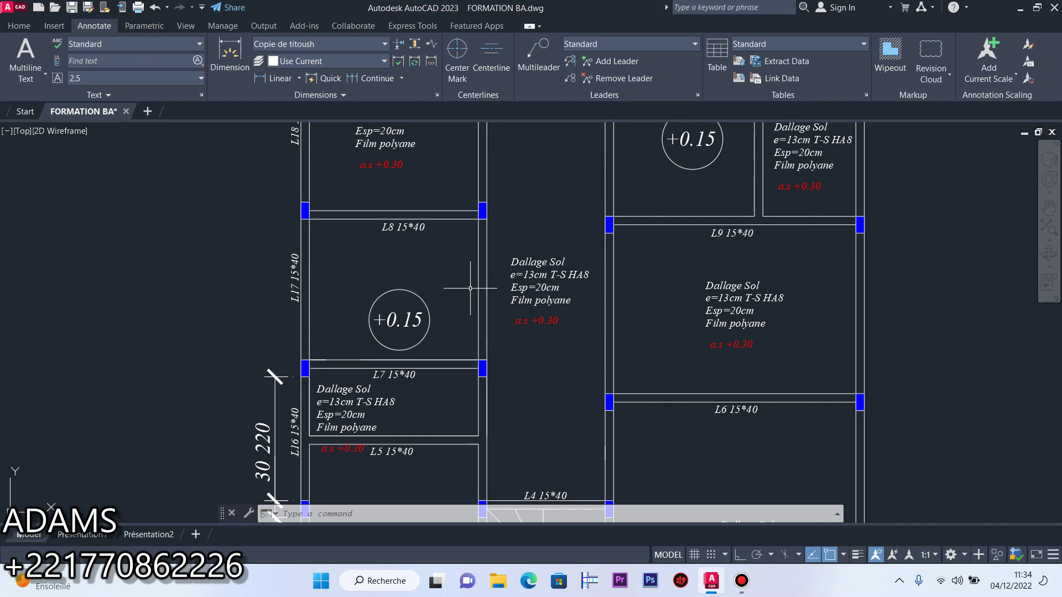
{"action": "scroll", "coordinate": [470, 288], "scroll_direction": "down", "scroll_amount": 5}
{"action": "scroll", "coordinate": [438, 282], "scroll_direction": "up", "scroll_amount": 5}
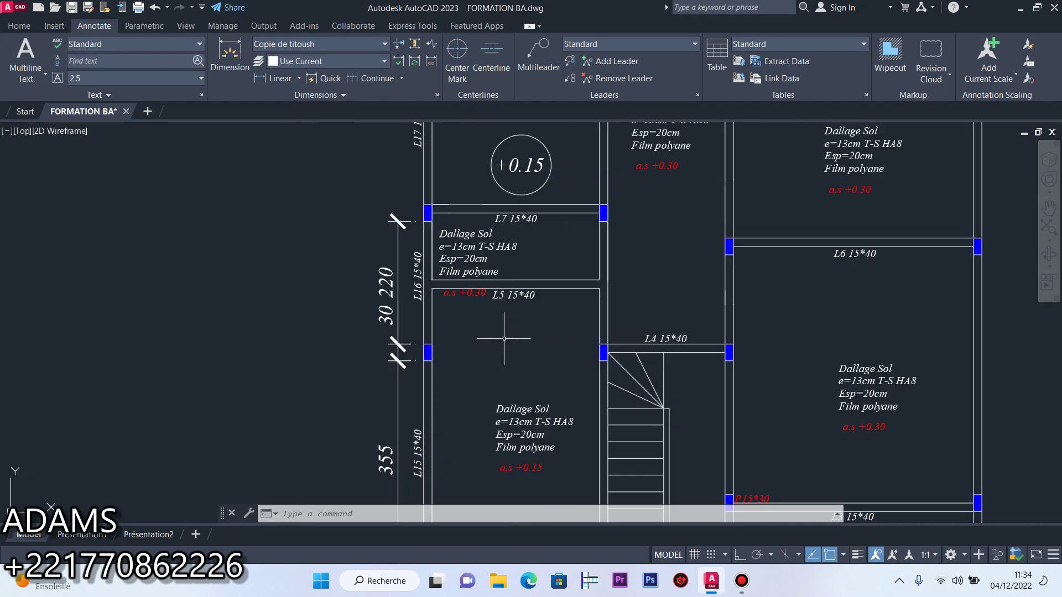
{"action": "scroll", "coordinate": [440, 283], "scroll_direction": "up", "scroll_amount": 4}
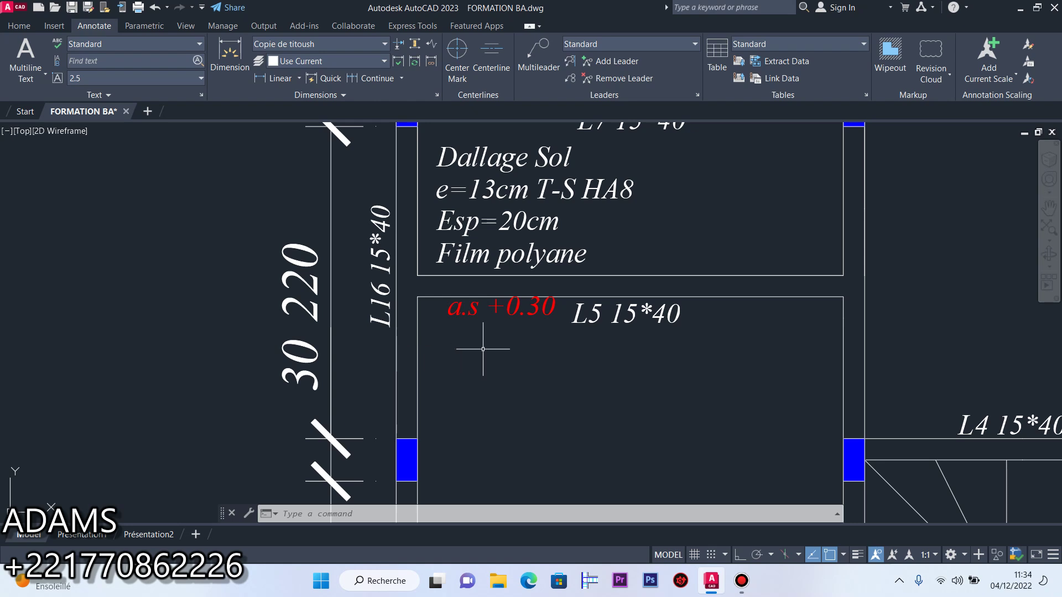
{"action": "scroll", "coordinate": [626, 343], "scroll_direction": "down", "scroll_amount": 2}
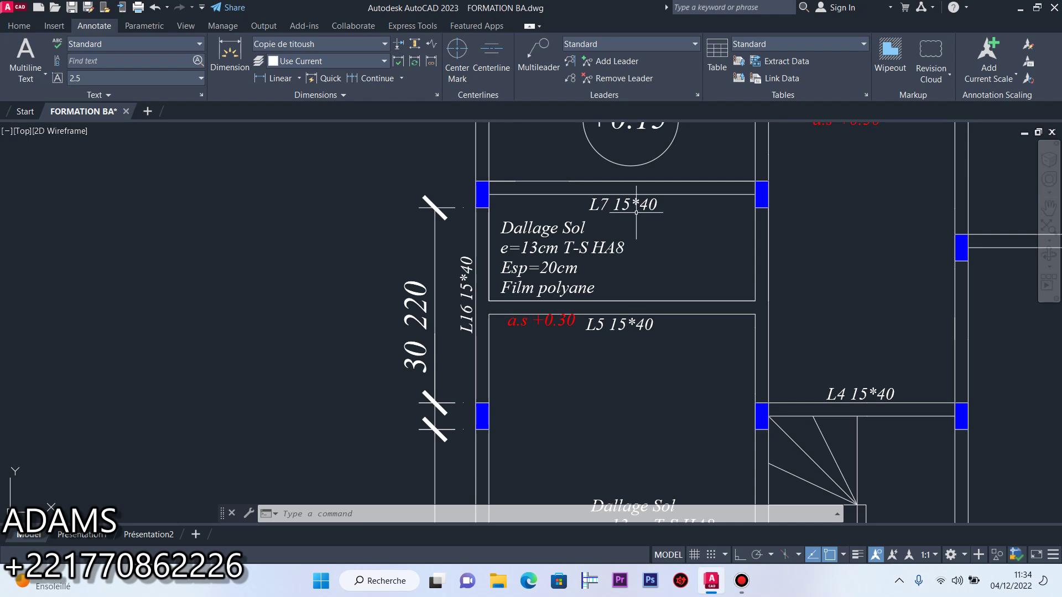
{"action": "scroll", "coordinate": [636, 213], "scroll_direction": "up", "scroll_amount": 2}
{"action": "scroll", "coordinate": [602, 233], "scroll_direction": "down", "scroll_amount": 2}
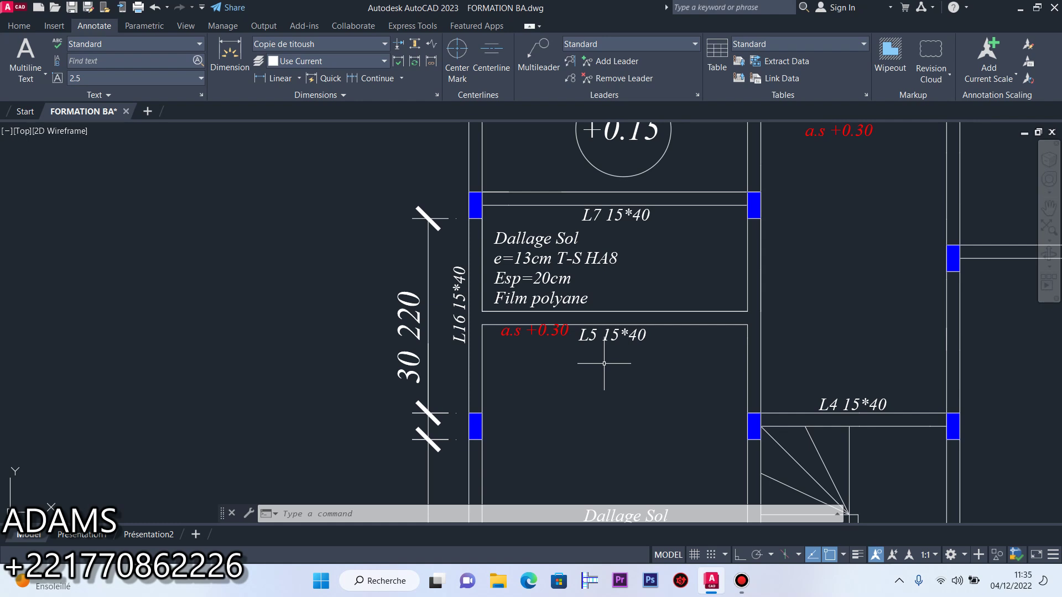
{"action": "left_click", "coordinate": [54, 26]}
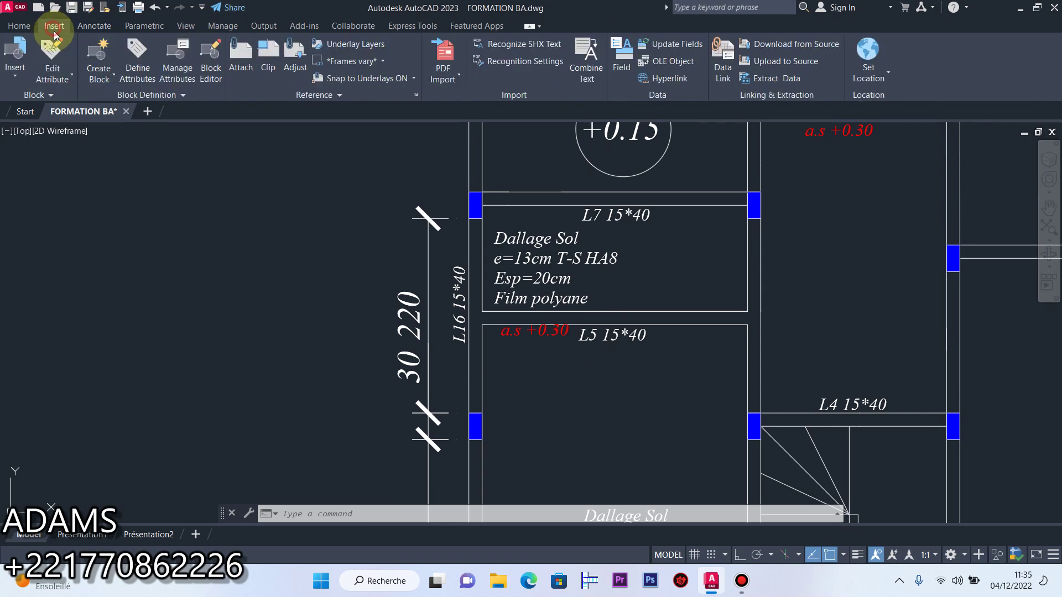
{"action": "left_click", "coordinate": [92, 26]}
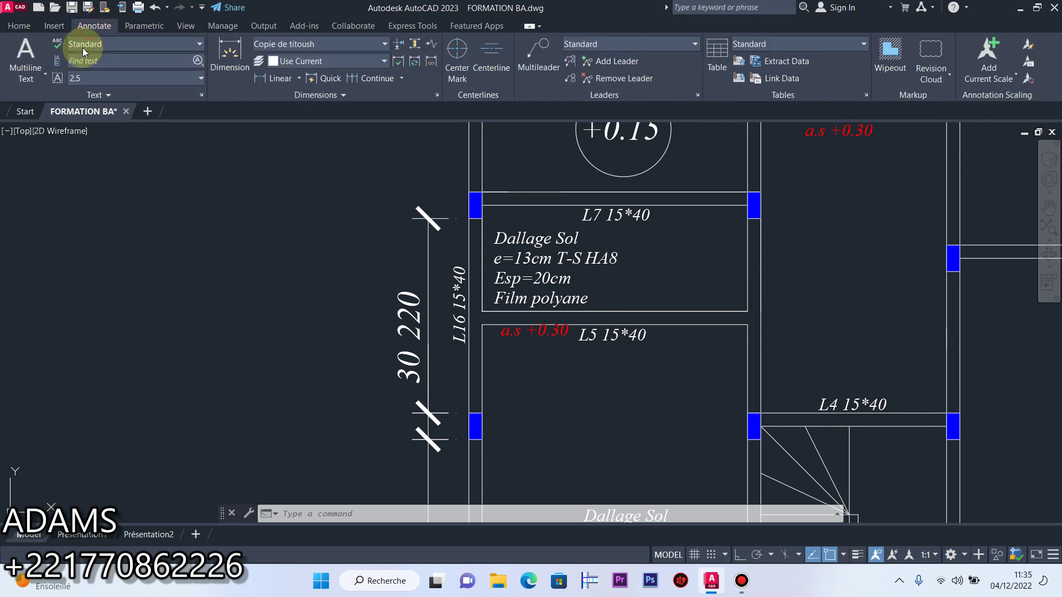
{"action": "left_click", "coordinate": [18, 25]}
{"action": "left_click", "coordinate": [45, 55]}
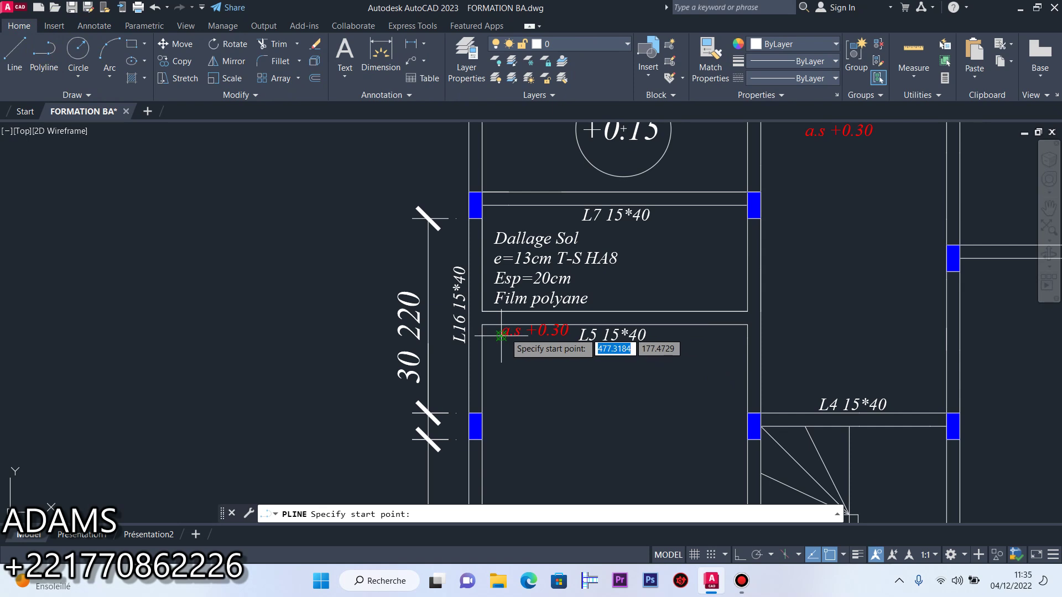
{"action": "scroll", "coordinate": [506, 331], "scroll_direction": "up", "scroll_amount": 3}
{"action": "left_click", "coordinate": [442, 314]}
{"action": "right_click", "coordinate": [457, 290]}
{"action": "left_click", "coordinate": [457, 290]}
{"action": "scroll", "coordinate": [454, 310], "scroll_direction": "down", "scroll_amount": 4}
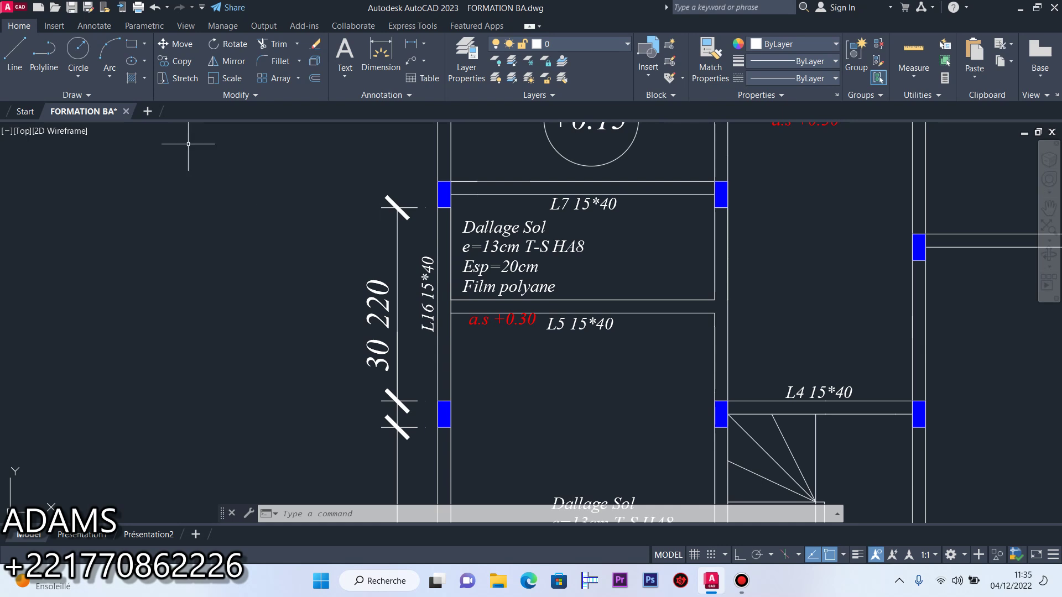
Hatch the L16 beam strip between its two outer columns
{"action": "left_click", "coordinate": [129, 77]}
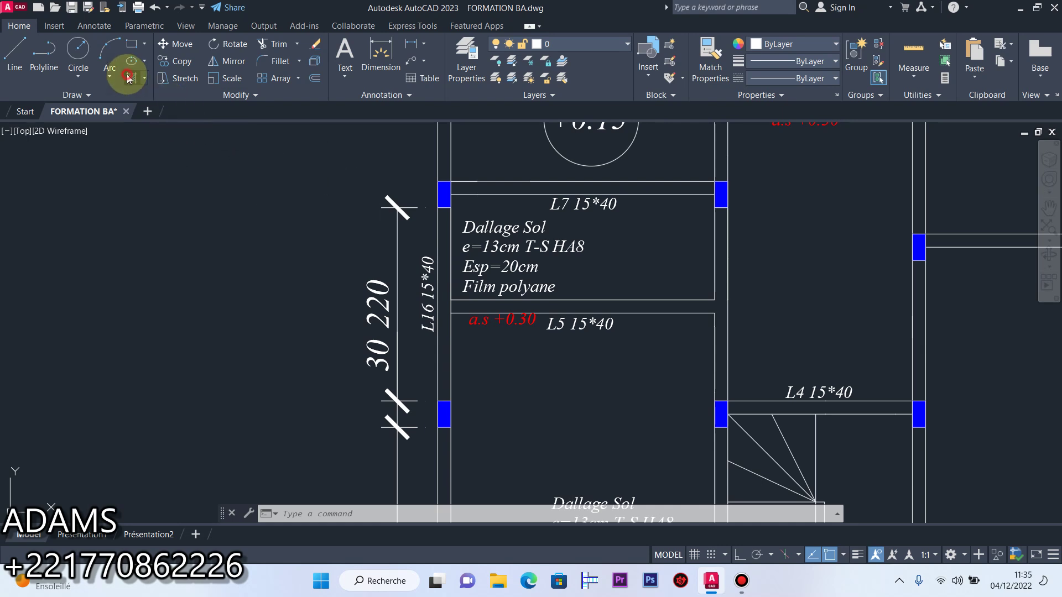
{"action": "left_click", "coordinate": [442, 323]}
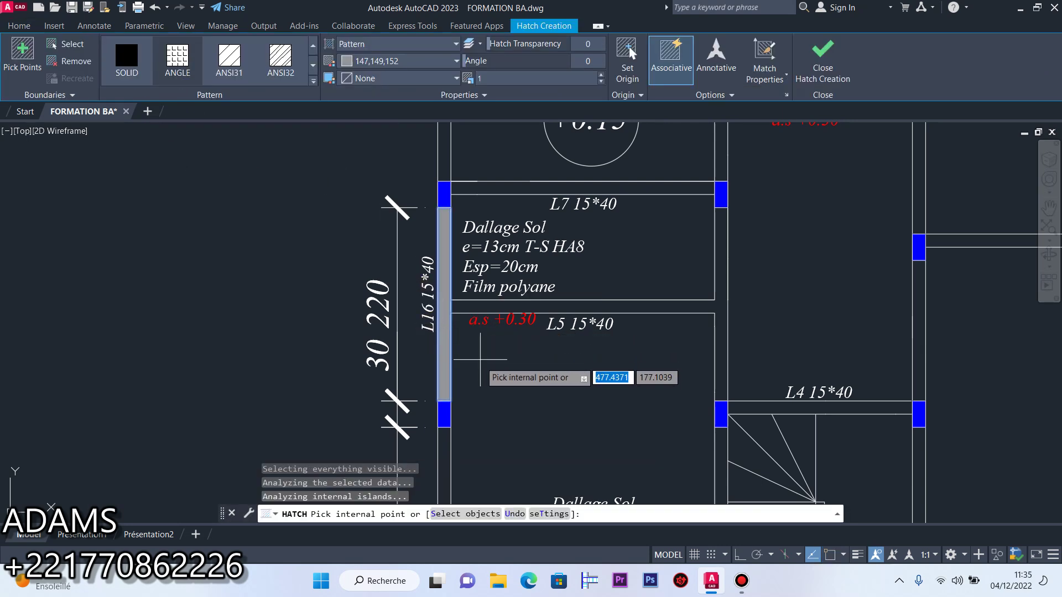
{"action": "left_click", "coordinate": [823, 61]}
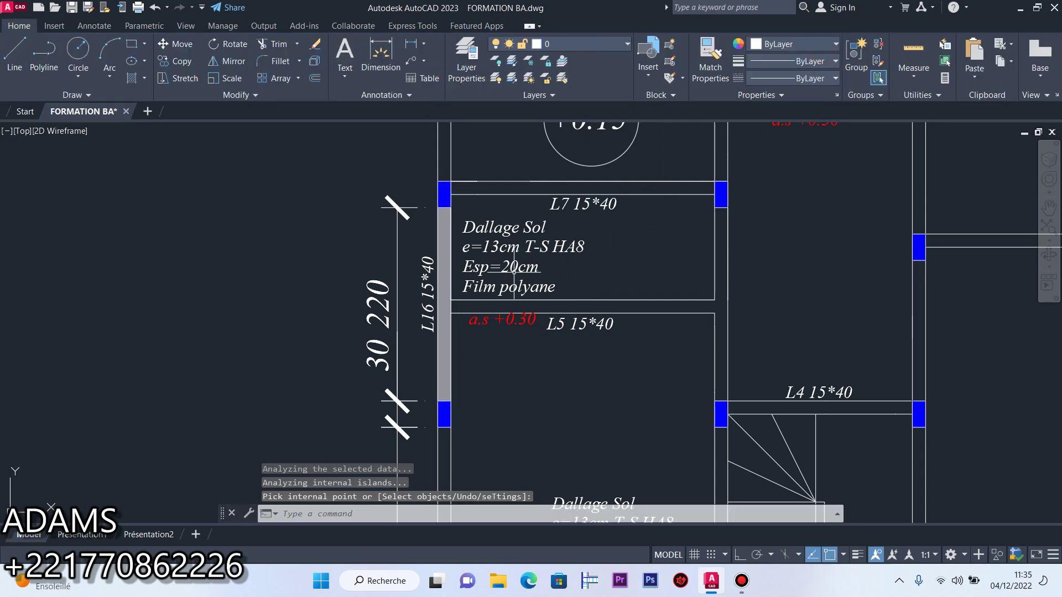
Examine the hatched L16 strip in relation to the beams and slabs across the rest of the plan
{"action": "scroll", "coordinate": [432, 242], "scroll_direction": "up", "scroll_amount": 3}
{"action": "scroll", "coordinate": [443, 218], "scroll_direction": "down", "scroll_amount": 5}
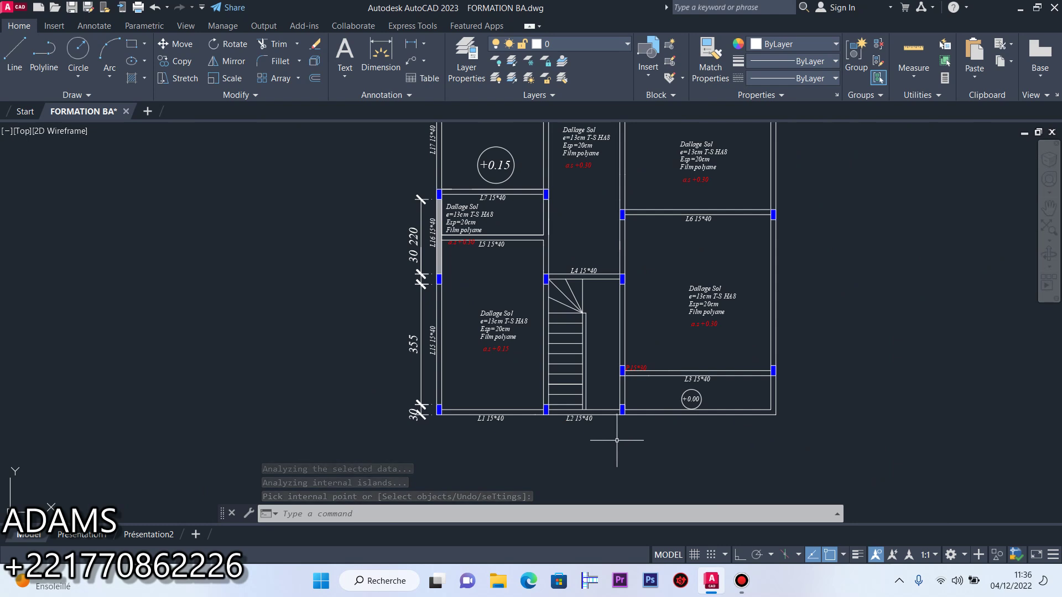
{"action": "scroll", "coordinate": [450, 248], "scroll_direction": "up", "scroll_amount": 5}
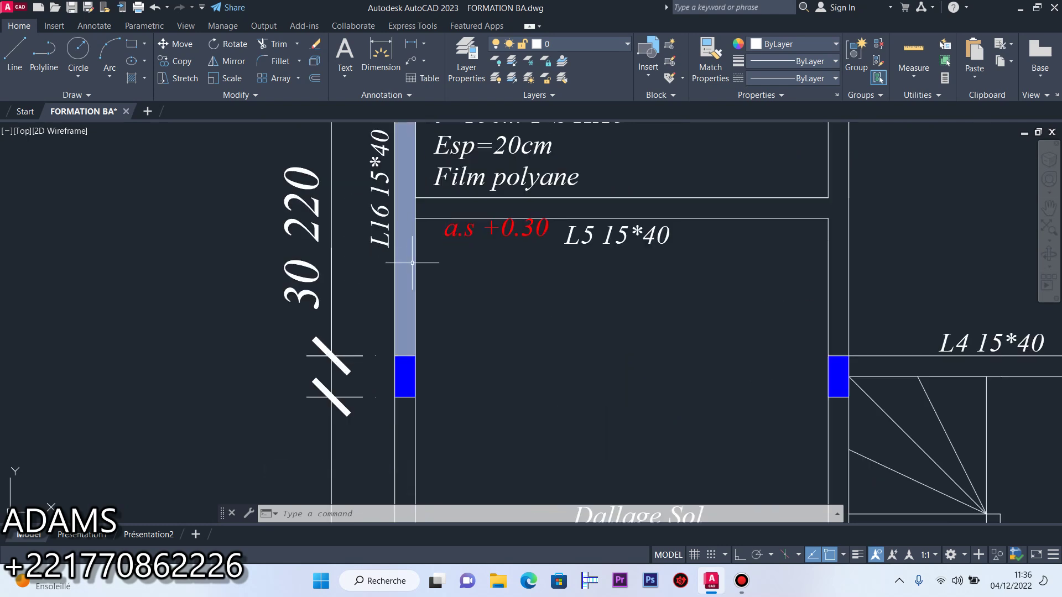
{"action": "scroll", "coordinate": [412, 262], "scroll_direction": "down", "scroll_amount": 2}
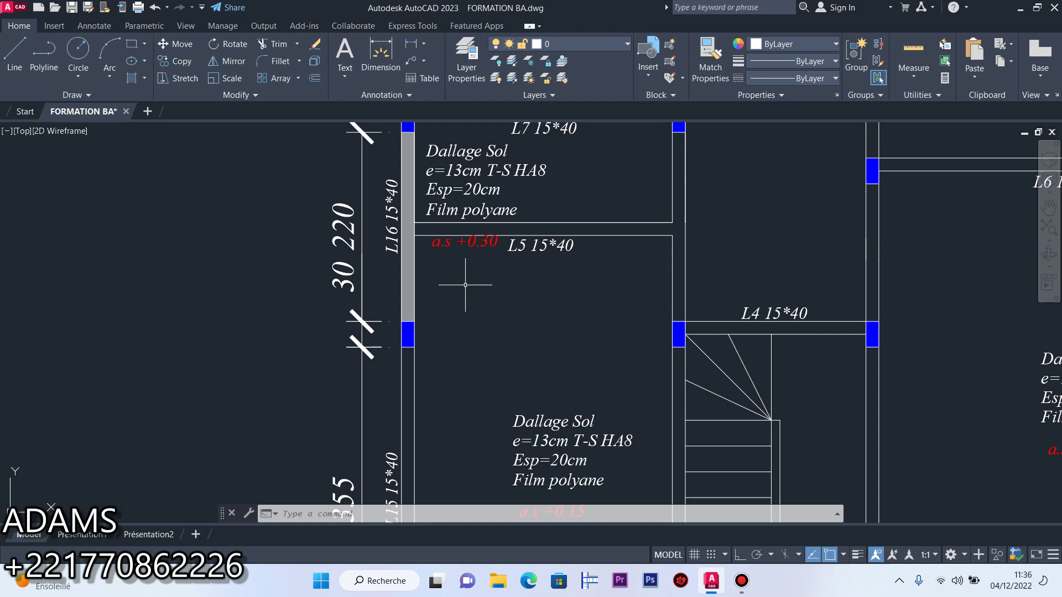
{"action": "scroll", "coordinate": [722, 276], "scroll_direction": "down", "scroll_amount": 4}
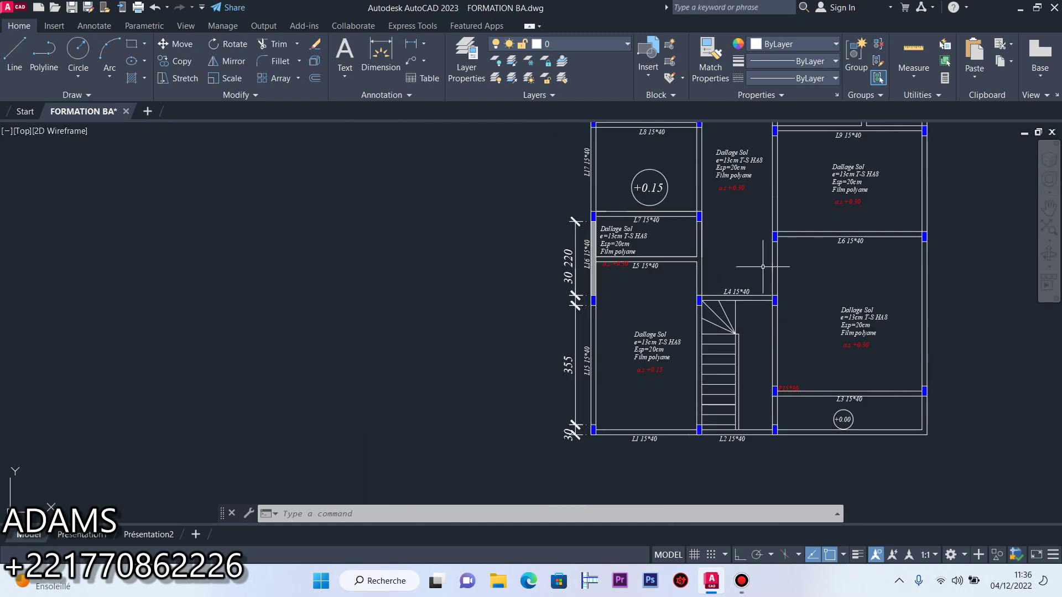
{"action": "scroll", "coordinate": [725, 383], "scroll_direction": "down", "scroll_amount": 2}
{"action": "scroll", "coordinate": [727, 180], "scroll_direction": "up", "scroll_amount": 5}
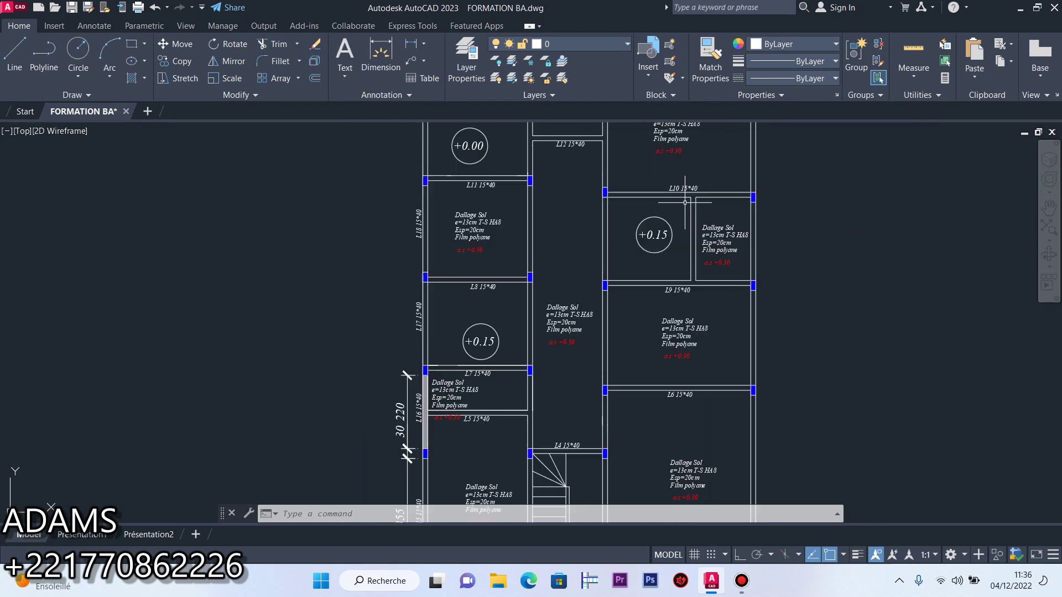
{"action": "scroll", "coordinate": [652, 310], "scroll_direction": "down", "scroll_amount": 4}
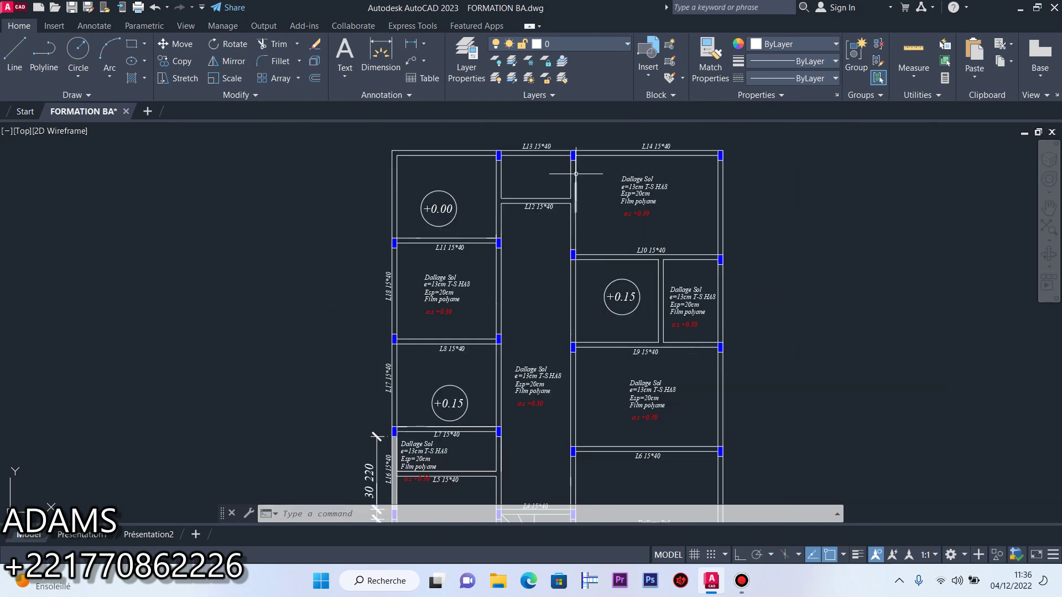
{"action": "scroll", "coordinate": [511, 181], "scroll_direction": "down", "scroll_amount": 3}
Try the ANSI32, ANSI31 and ANSI36 patterns on the L16 beam strip's hatch
{"action": "scroll", "coordinate": [482, 301], "scroll_direction": "up", "scroll_amount": 6}
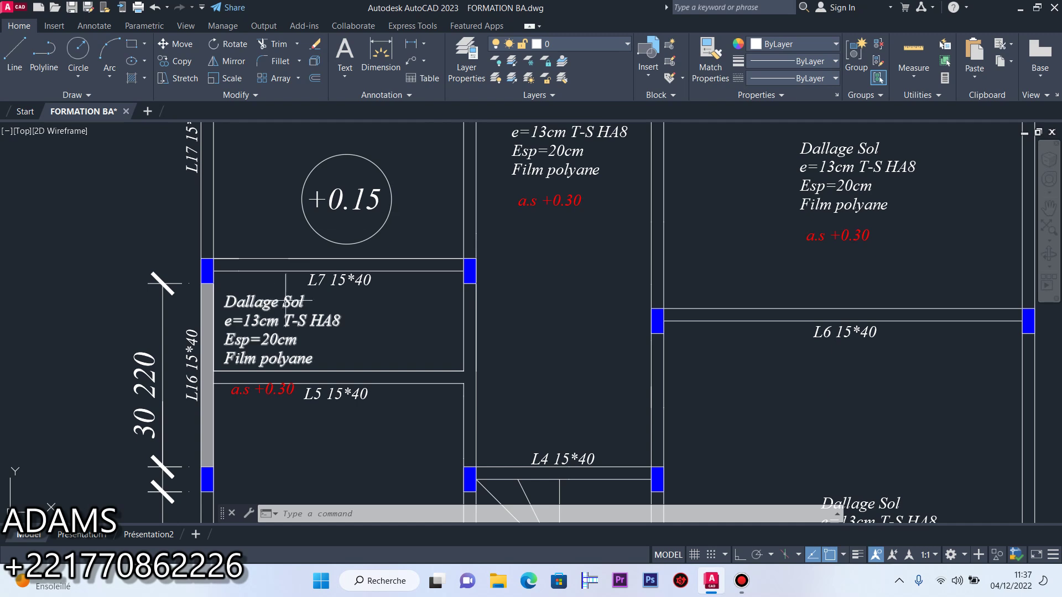
{"action": "left_click", "coordinate": [205, 308]}
{"action": "left_click", "coordinate": [280, 55]}
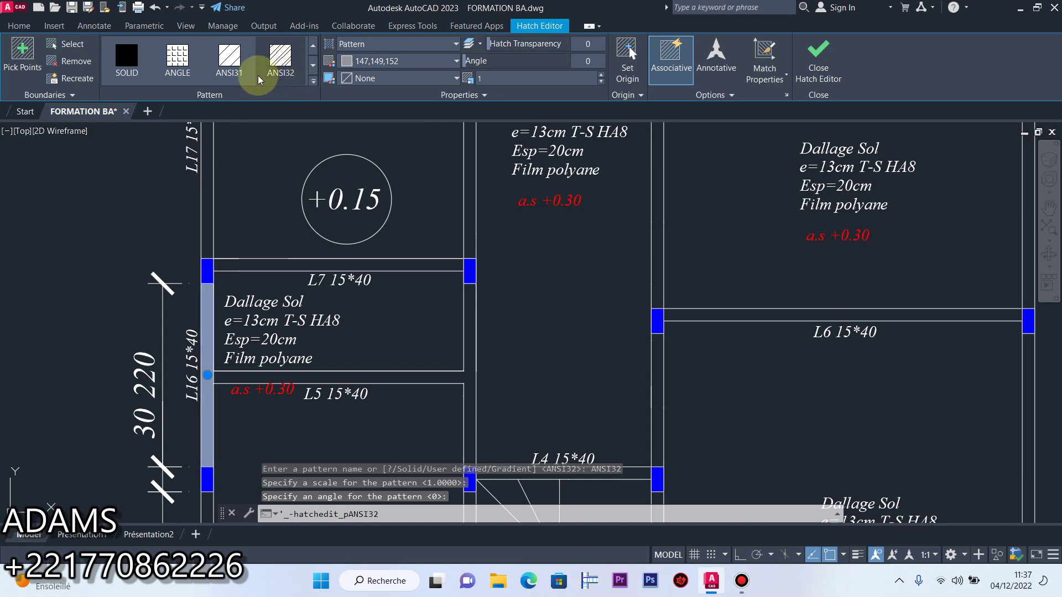
{"action": "left_click", "coordinate": [228, 54]}
{"action": "left_click", "coordinate": [313, 66]}
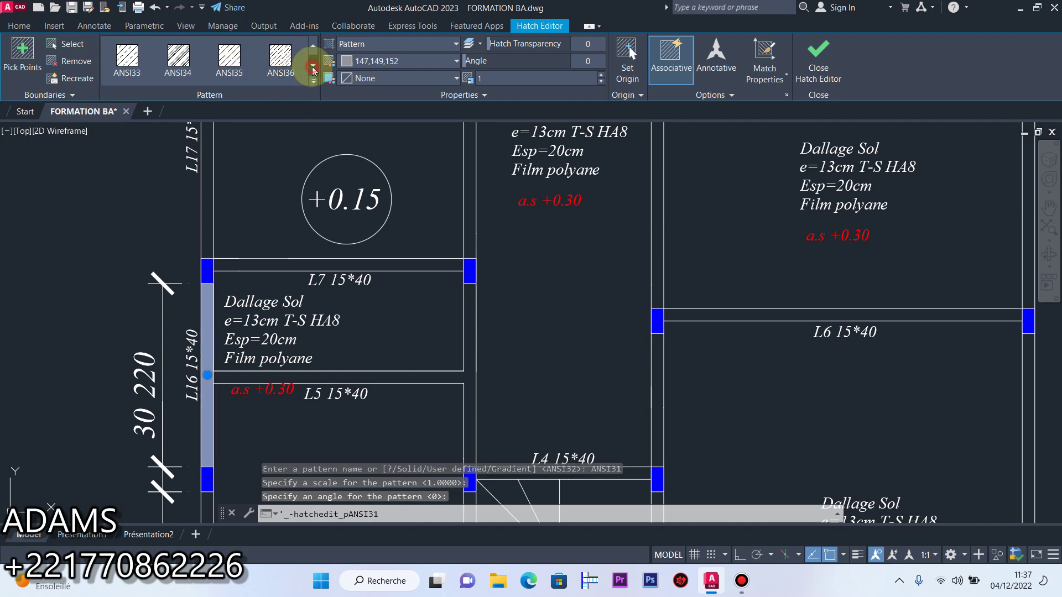
{"action": "left_click", "coordinate": [281, 55]}
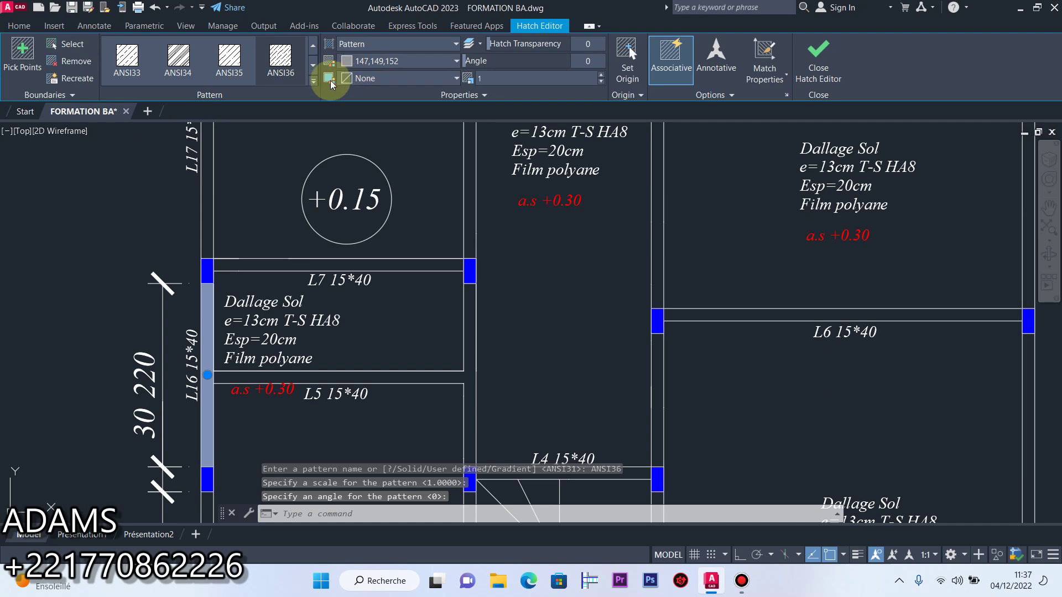
Try the ANSI34 pattern on the L16 strip's hatch, then set the pattern to ANSI31
{"action": "left_click", "coordinate": [313, 65]}
{"action": "left_click", "coordinate": [313, 66]}
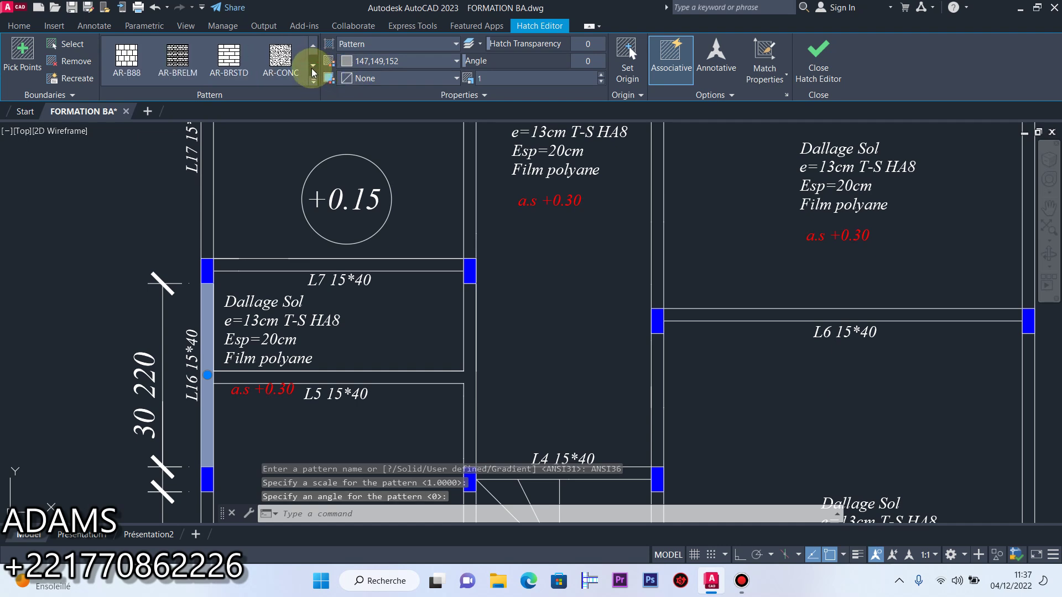
{"action": "left_click", "coordinate": [312, 44]}
{"action": "left_click", "coordinate": [313, 45]}
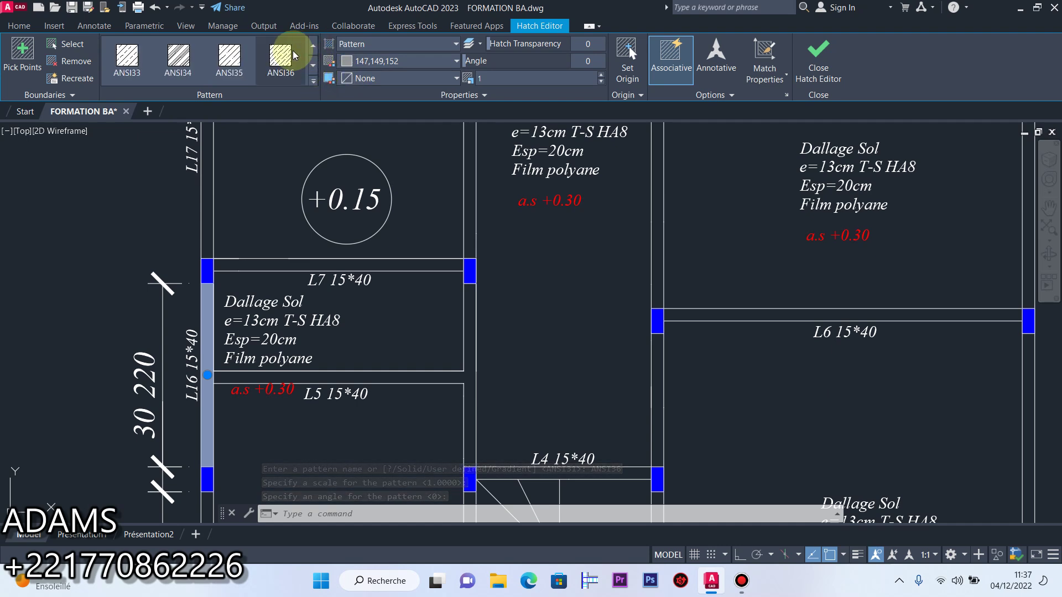
{"action": "left_click", "coordinate": [178, 55]}
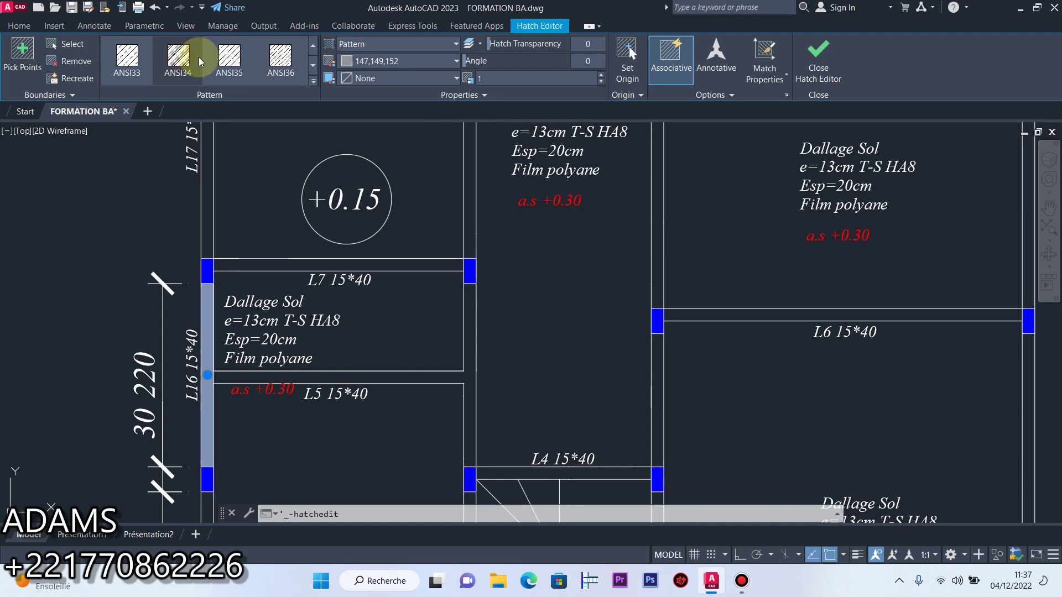
{"action": "left_click", "coordinate": [313, 45]}
{"action": "left_click", "coordinate": [229, 56]}
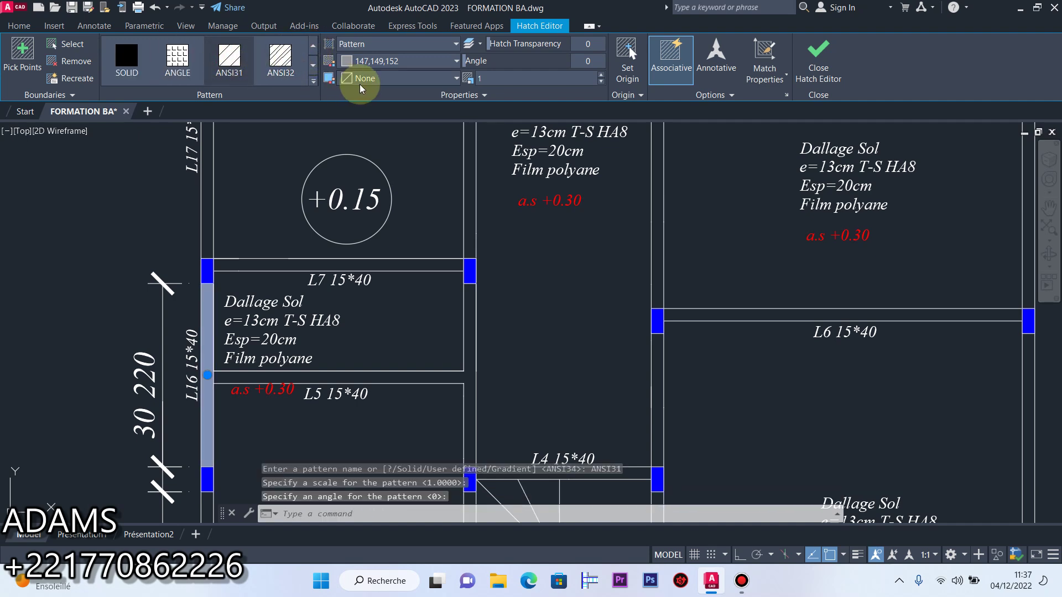
Set the L16 strip's hatch scale to 5 and keep its 147,149,152 colour
{"action": "left_click", "coordinate": [417, 62]}
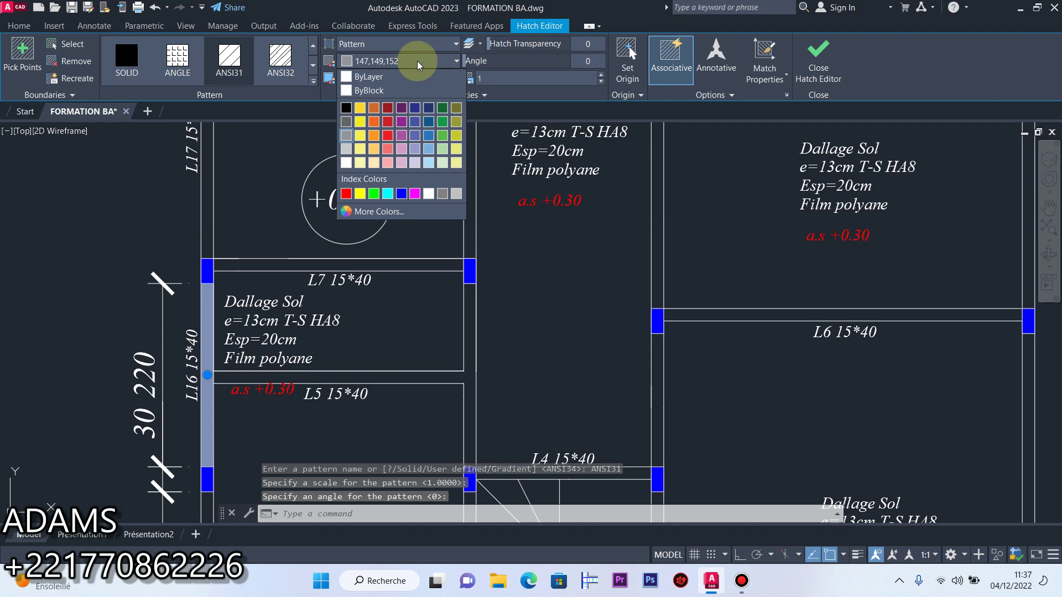
{"action": "left_click", "coordinate": [416, 62]}
{"action": "left_click", "coordinate": [395, 62]}
{"action": "left_click", "coordinate": [406, 63]}
{"action": "left_click", "coordinate": [495, 78]}
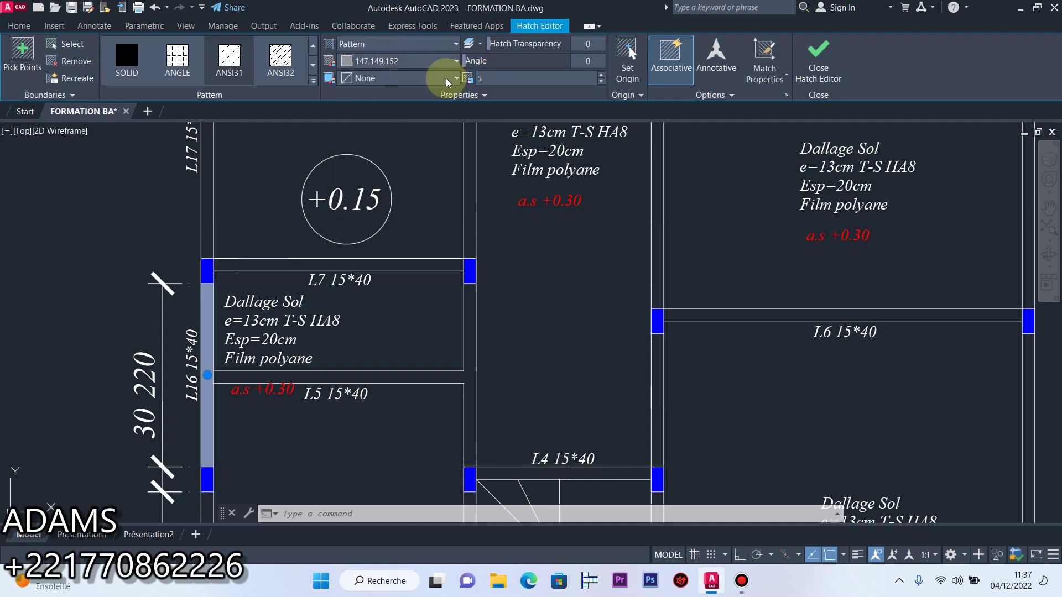
{"action": "left_click", "coordinate": [533, 95]}
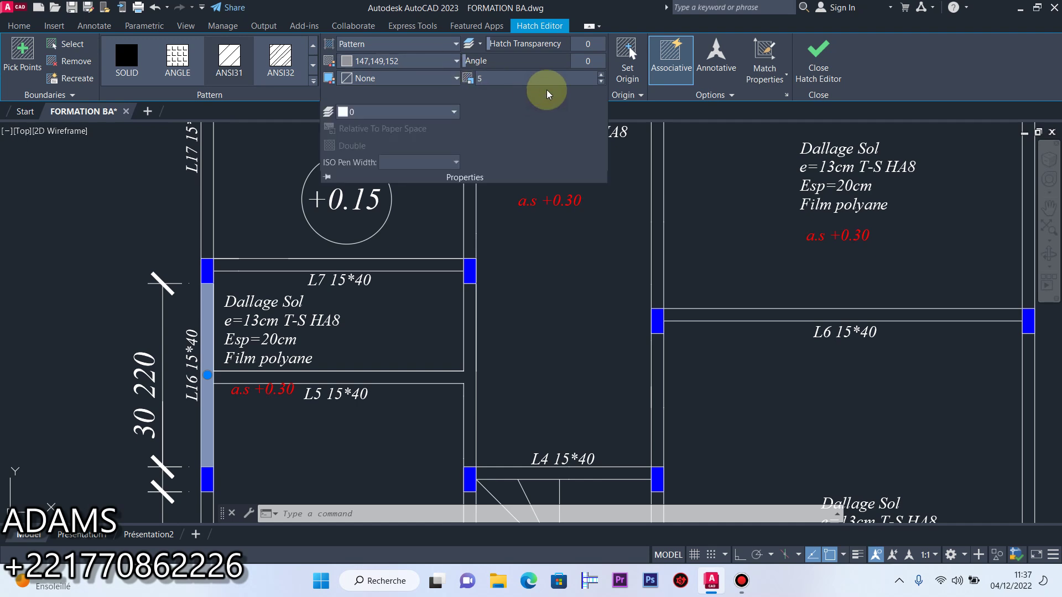
{"action": "left_click", "coordinate": [818, 61]}
Try 0.05 and 10 as the scale of the L16 strip's hatch, inspecting the strip up close
{"action": "scroll", "coordinate": [202, 298], "scroll_direction": "up", "scroll_amount": 4}
{"action": "scroll", "coordinate": [202, 300], "scroll_direction": "up", "scroll_amount": 4}
{"action": "mouse_move", "coordinate": [230, 270]}
{"action": "left_mouse_down"}
{"action": "mouse_move", "coordinate": [209, 221]}
{"action": "mouse_move", "coordinate": [209, 238]}
{"action": "left_mouse_up"}
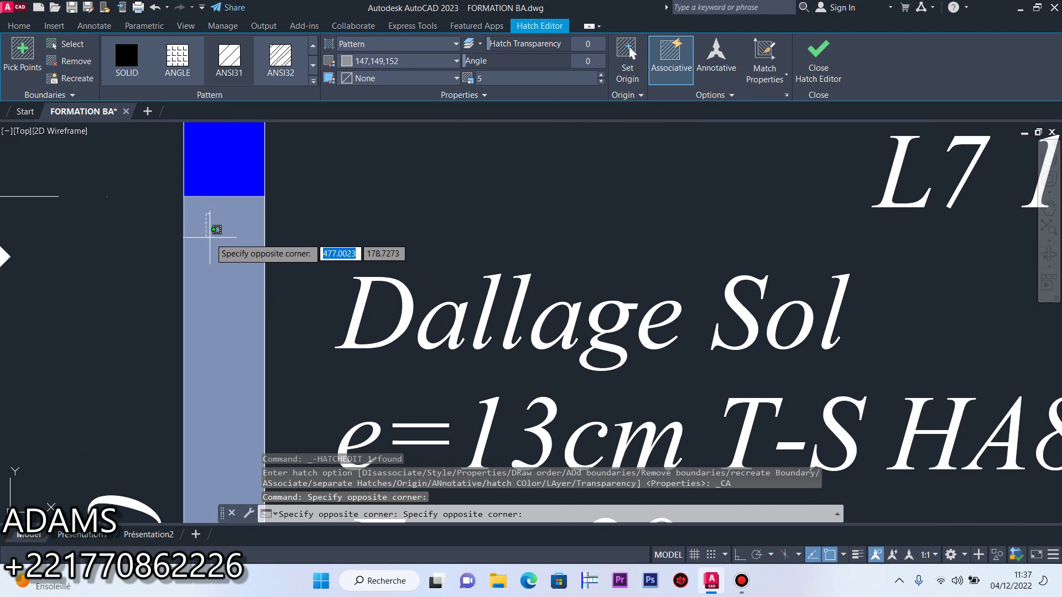
{"action": "left_click", "coordinate": [210, 238]}
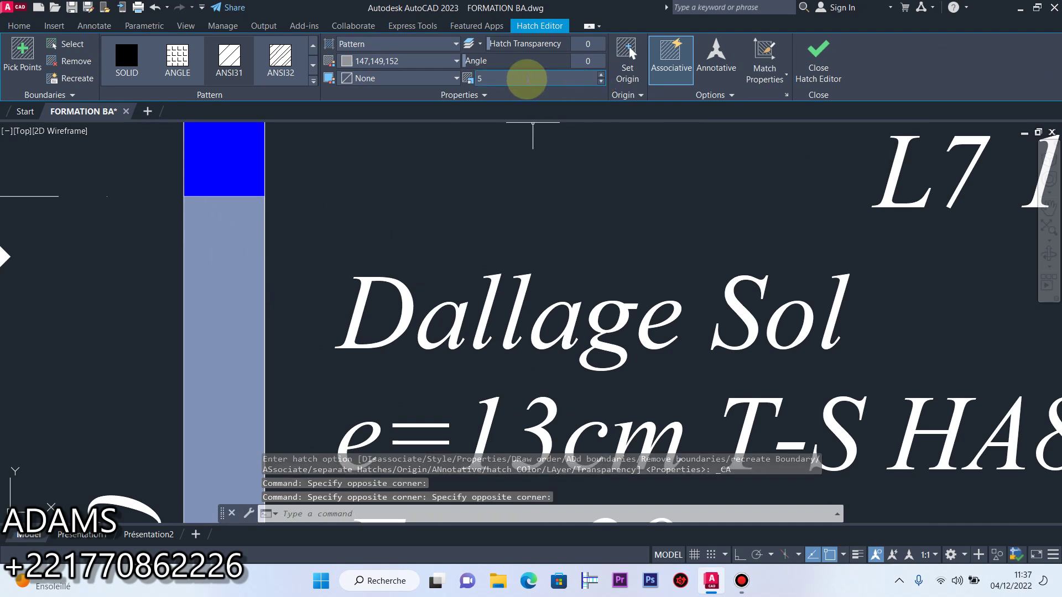
{"action": "left_click", "coordinate": [528, 79]}
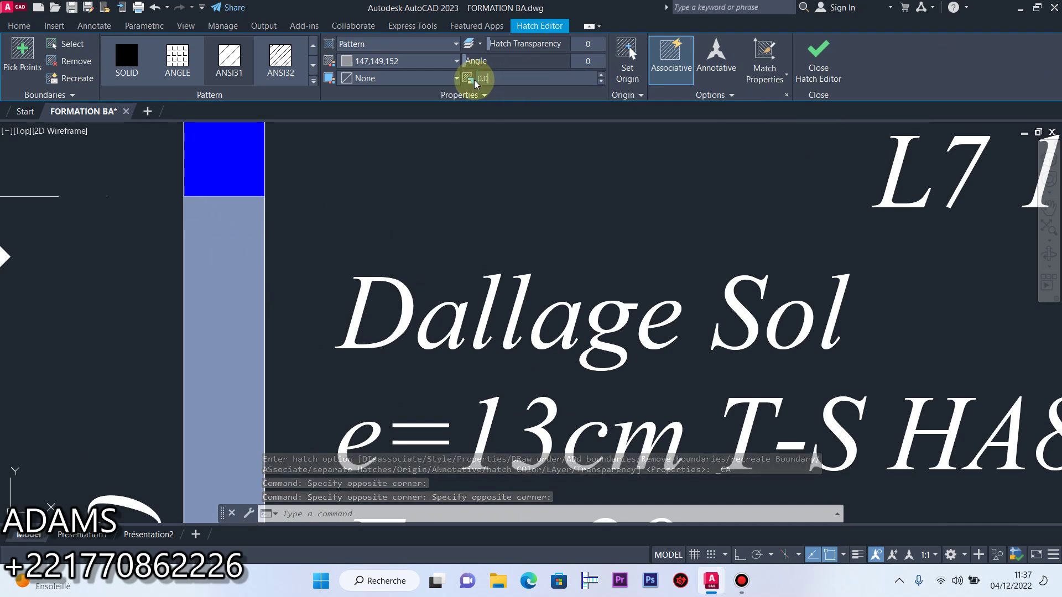
{"action": "type", "text": "0.05"}
{"action": "left_click_drag", "start_coordinate": [497, 79], "coordinate": [464, 79]}
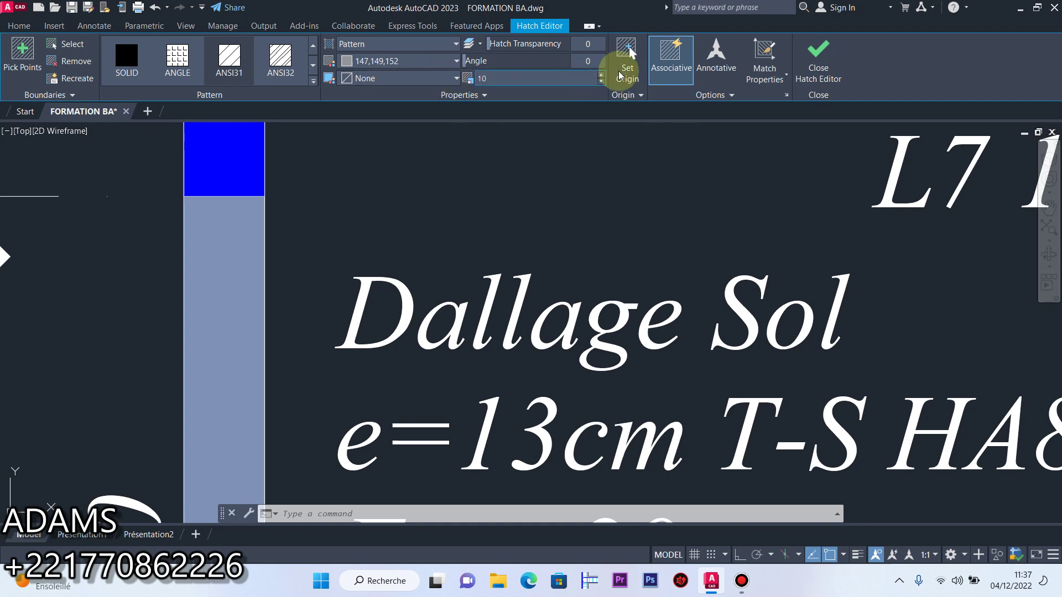
{"action": "left_click", "coordinate": [833, 58]}
Change the L16 strip's hatch pattern to ANSI32 after trying ANGLE
{"action": "scroll", "coordinate": [516, 145], "scroll_direction": "down", "scroll_amount": 10}
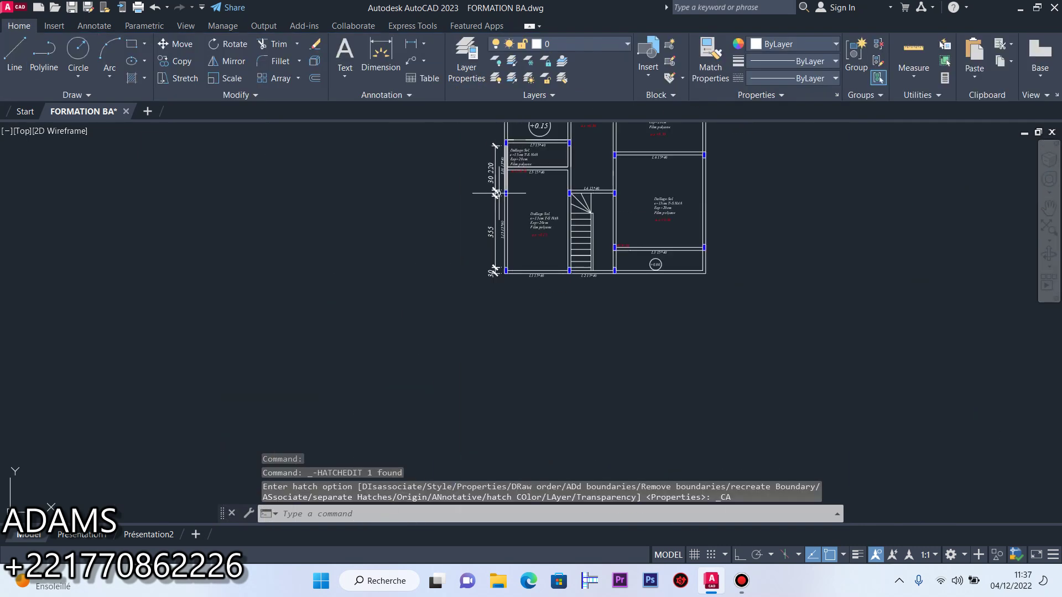
{"action": "scroll", "coordinate": [515, 171], "scroll_direction": "up", "scroll_amount": 4}
{"action": "scroll", "coordinate": [503, 212], "scroll_direction": "down", "scroll_amount": 2}
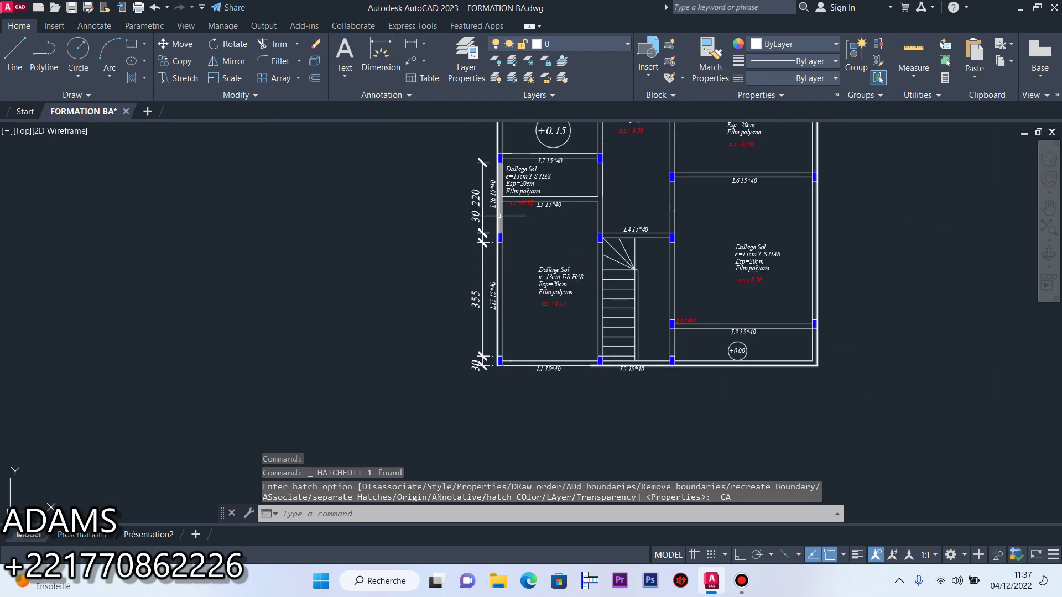
{"action": "scroll", "coordinate": [495, 215], "scroll_direction": "up", "scroll_amount": 6}
{"action": "left_click", "coordinate": [493, 217]}
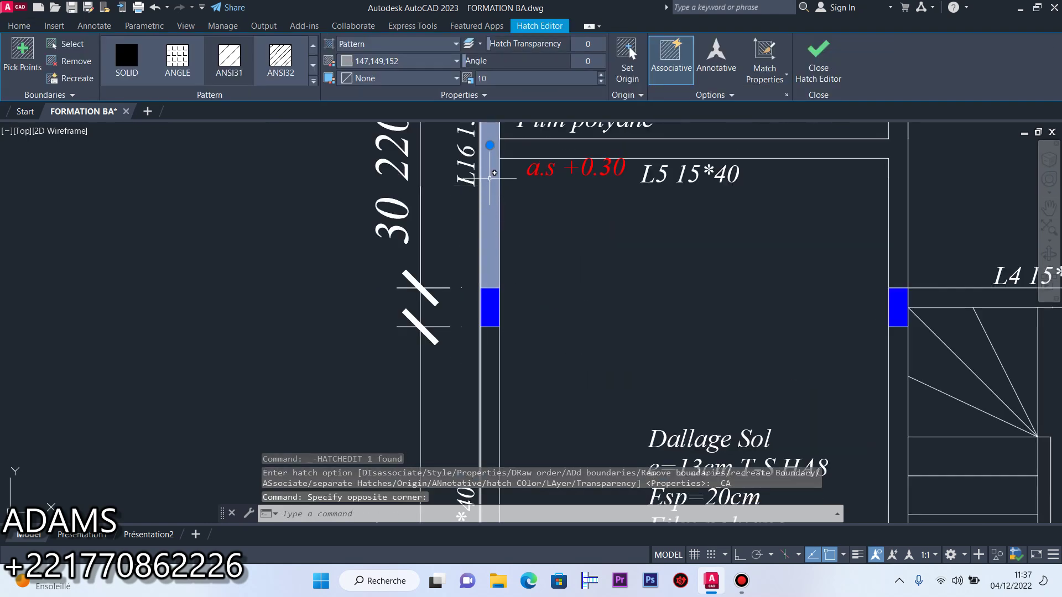
{"action": "left_click", "coordinate": [191, 62]}
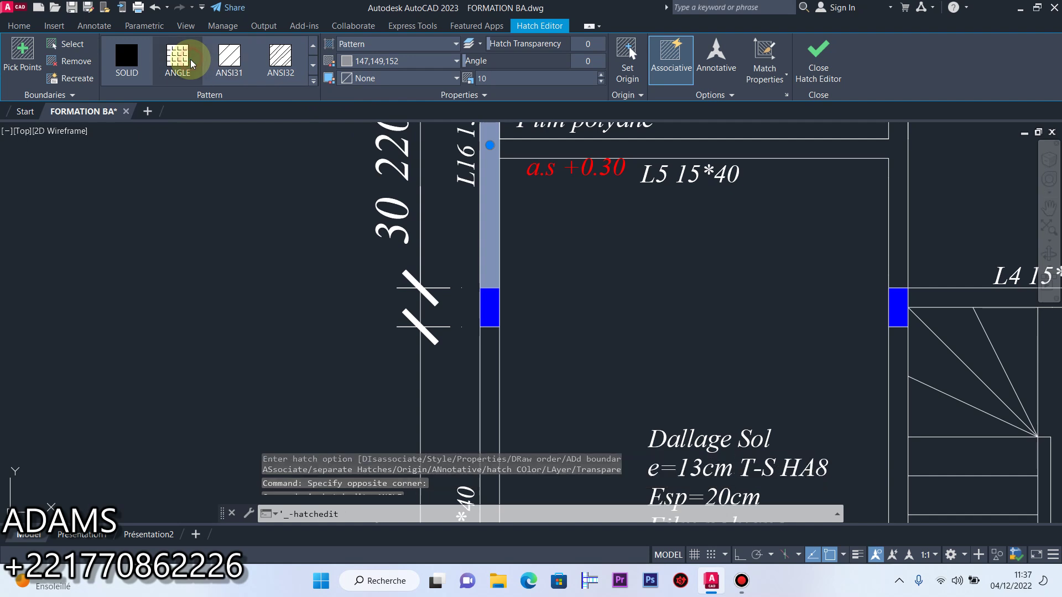
{"action": "left_click", "coordinate": [287, 65]}
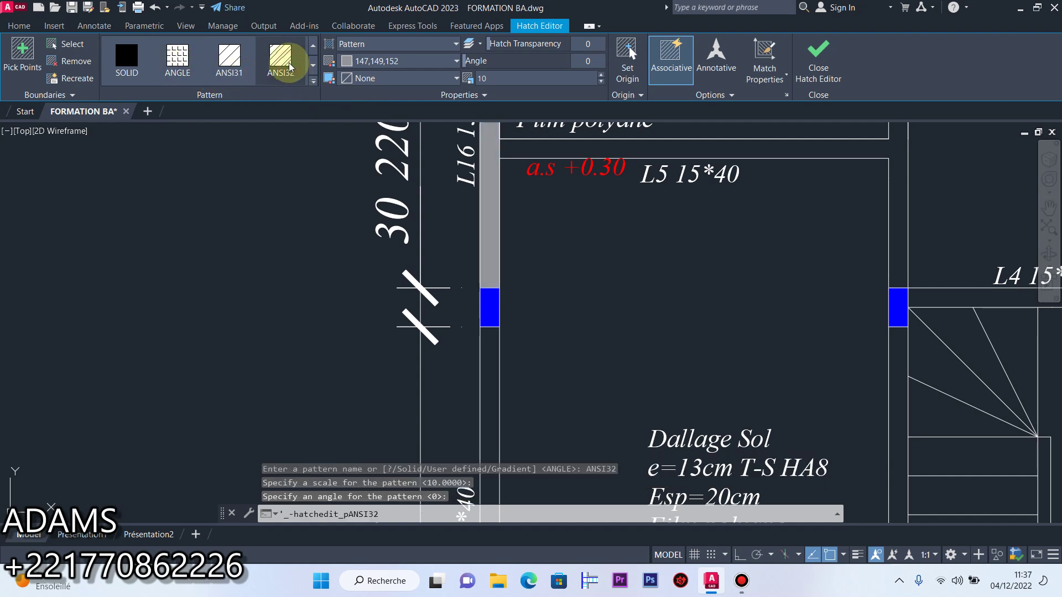
Set the L16 strip's hatch scale to 100, keeping the grey hatch colour
{"action": "left_click", "coordinate": [416, 62]}
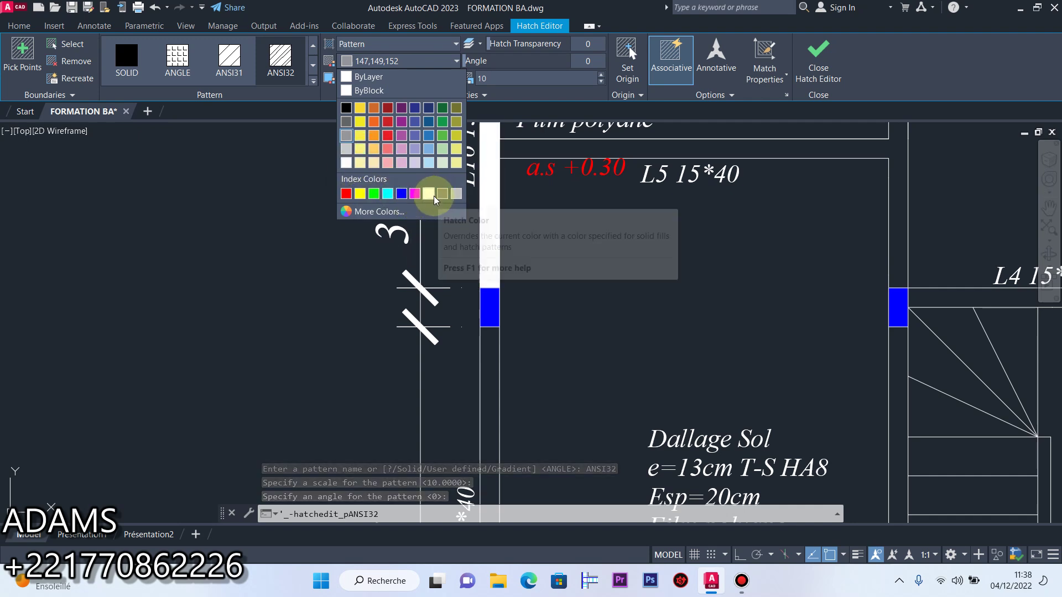
{"action": "left_click", "coordinate": [265, 199]}
{"action": "left_click", "coordinate": [820, 67]}
{"action": "left_click", "coordinate": [490, 202]}
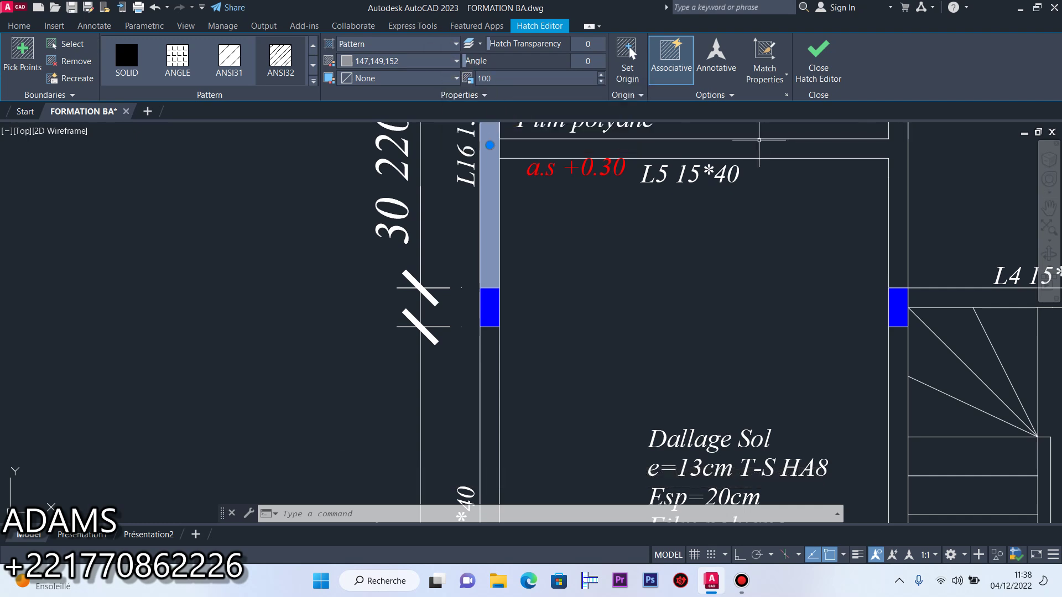
{"action": "key", "text": "Return"}
{"action": "scroll", "coordinate": [604, 238], "scroll_direction": "down", "scroll_amount": 2}
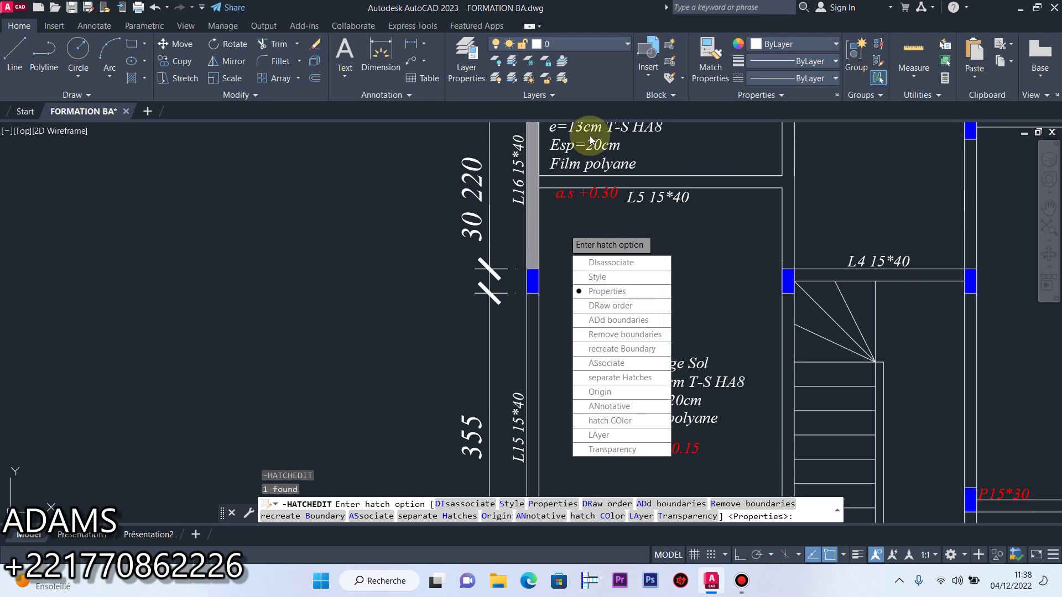
{"action": "key", "text": "Escape"}
{"action": "key", "text": "Escape"}
{"action": "key", "text": "Escape"}
Shrink the circle around the +0.15 level mark above beam L7 to a radius of about 0.44
{"action": "scroll", "coordinate": [521, 193], "scroll_direction": "down", "scroll_amount": 5}
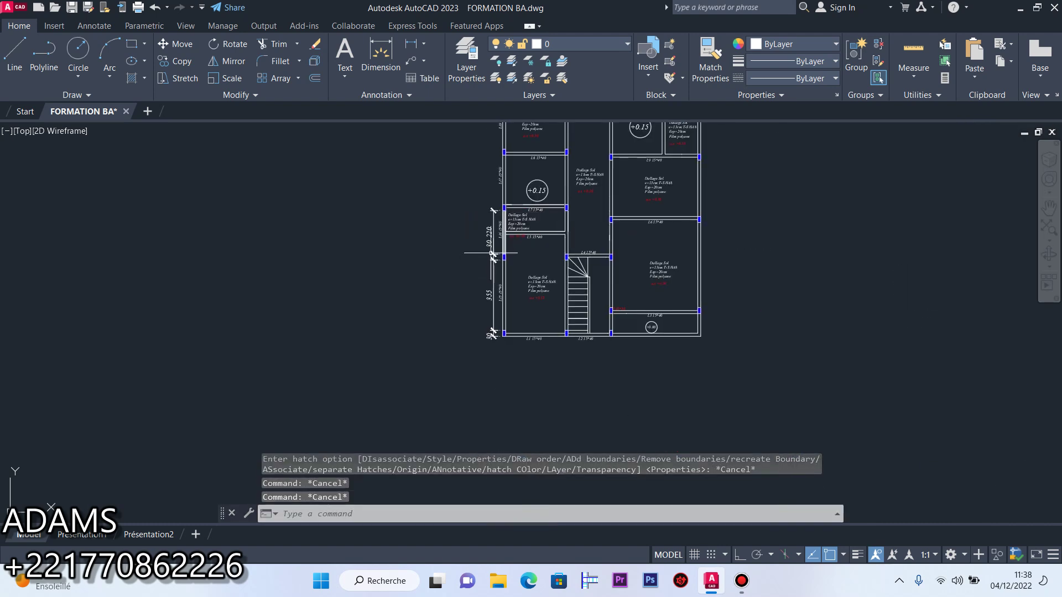
{"action": "scroll", "coordinate": [497, 238], "scroll_direction": "up", "scroll_amount": 5}
{"action": "scroll", "coordinate": [475, 285], "scroll_direction": "down", "scroll_amount": 3}
{"action": "scroll", "coordinate": [475, 285], "scroll_direction": "up", "scroll_amount": 4}
{"action": "scroll", "coordinate": [516, 237], "scroll_direction": "down", "scroll_amount": 4}
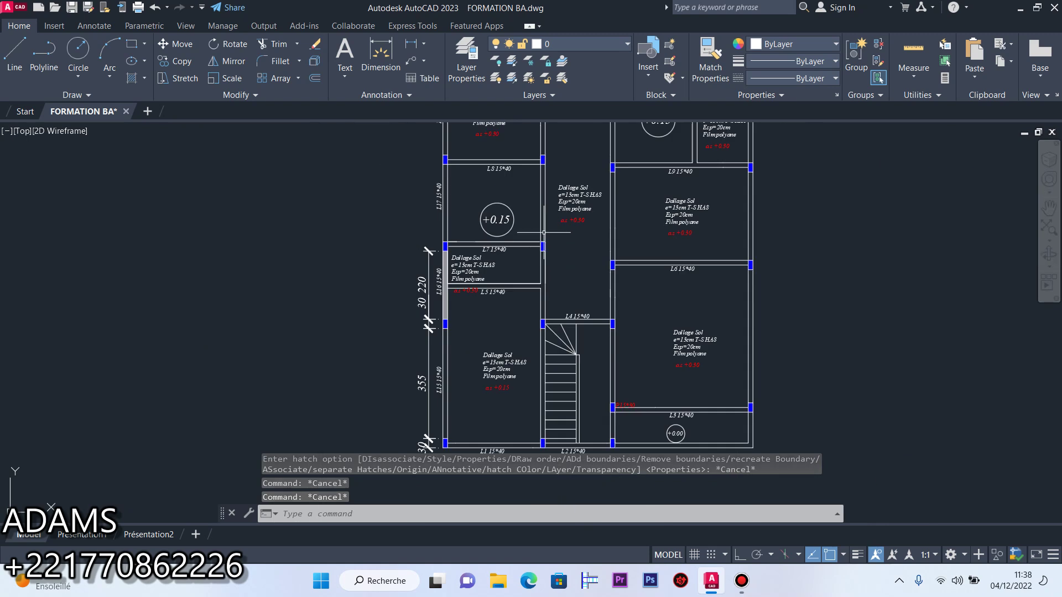
{"action": "scroll", "coordinate": [516, 238], "scroll_direction": "up", "scroll_amount": 3}
{"action": "left_click", "coordinate": [448, 173]}
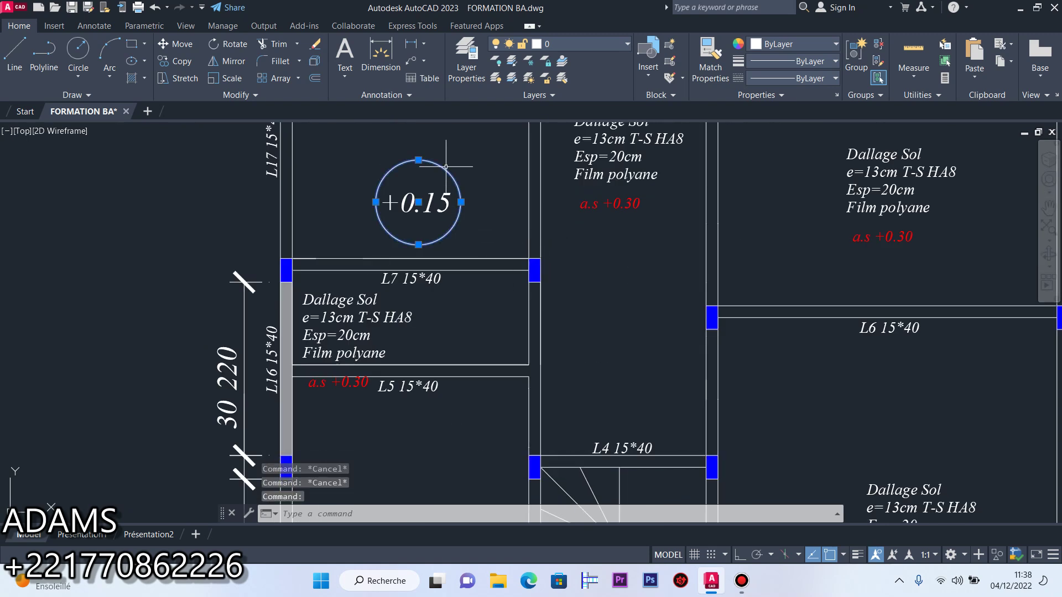
{"action": "left_click", "coordinate": [419, 160]}
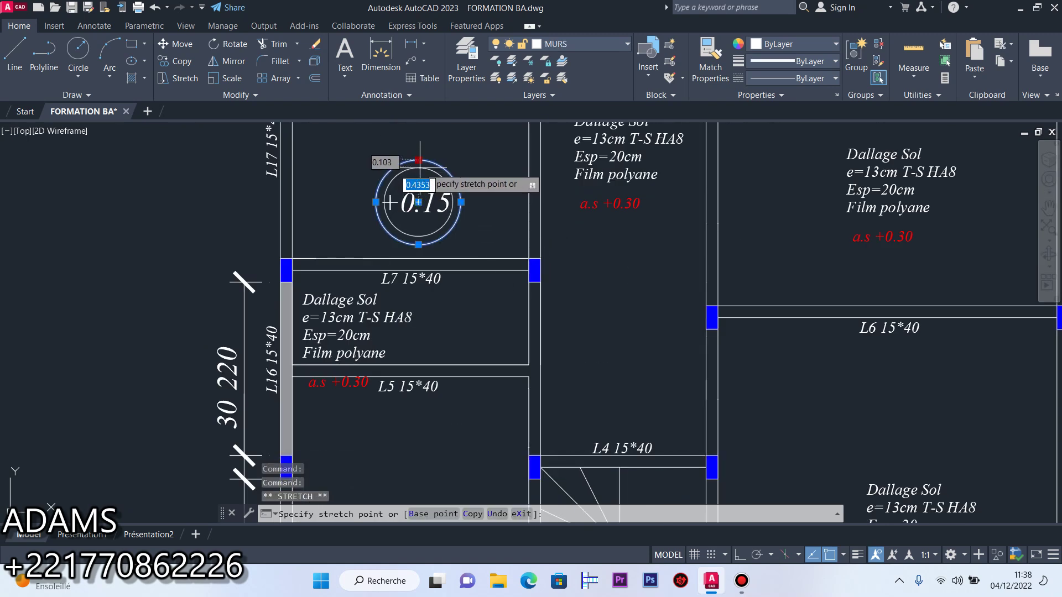
{"action": "left_click", "coordinate": [425, 169]}
{"action": "key", "text": "Escape"}
Examine the whole structural plan, comparing the level-mark circles, beam labels and slab notes across the rooms
{"action": "scroll", "coordinate": [475, 196], "scroll_direction": "down", "scroll_amount": 5}
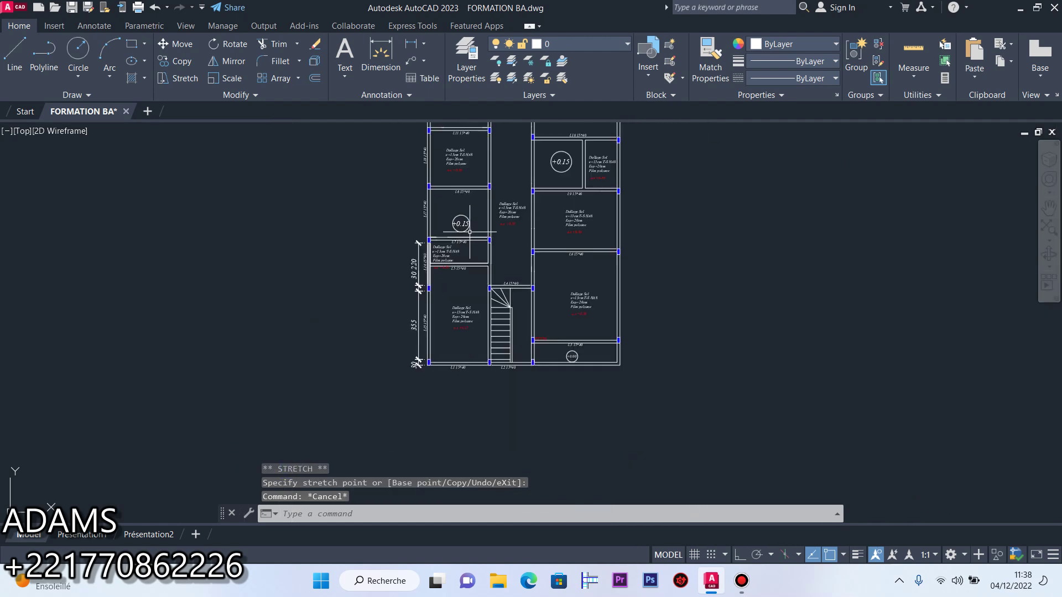
{"action": "scroll", "coordinate": [503, 225], "scroll_direction": "up", "scroll_amount": 8}
{"action": "scroll", "coordinate": [504, 225], "scroll_direction": "down", "scroll_amount": 6}
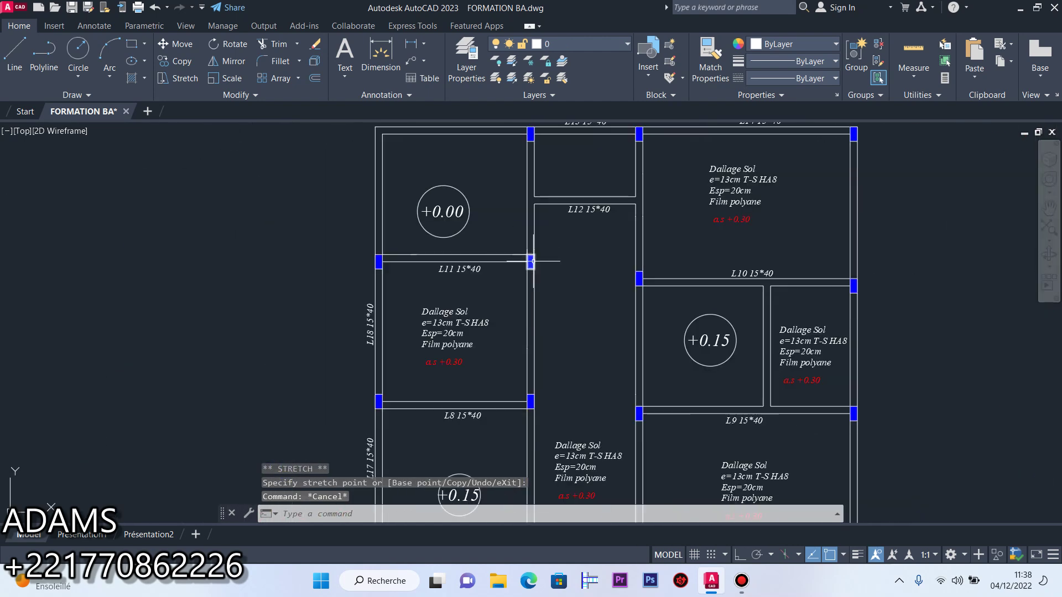
{"action": "scroll", "coordinate": [523, 304], "scroll_direction": "up", "scroll_amount": 4}
{"action": "scroll", "coordinate": [524, 304], "scroll_direction": "down", "scroll_amount": 5}
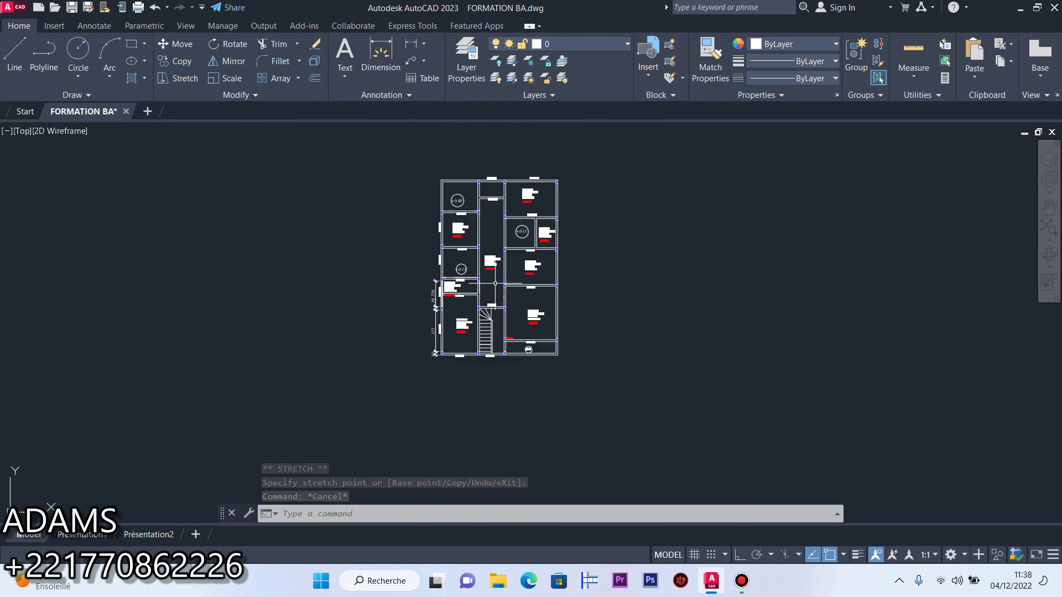
{"action": "scroll", "coordinate": [409, 188], "scroll_direction": "up", "scroll_amount": 1}
{"action": "scroll", "coordinate": [452, 204], "scroll_direction": "down", "scroll_amount": 2}
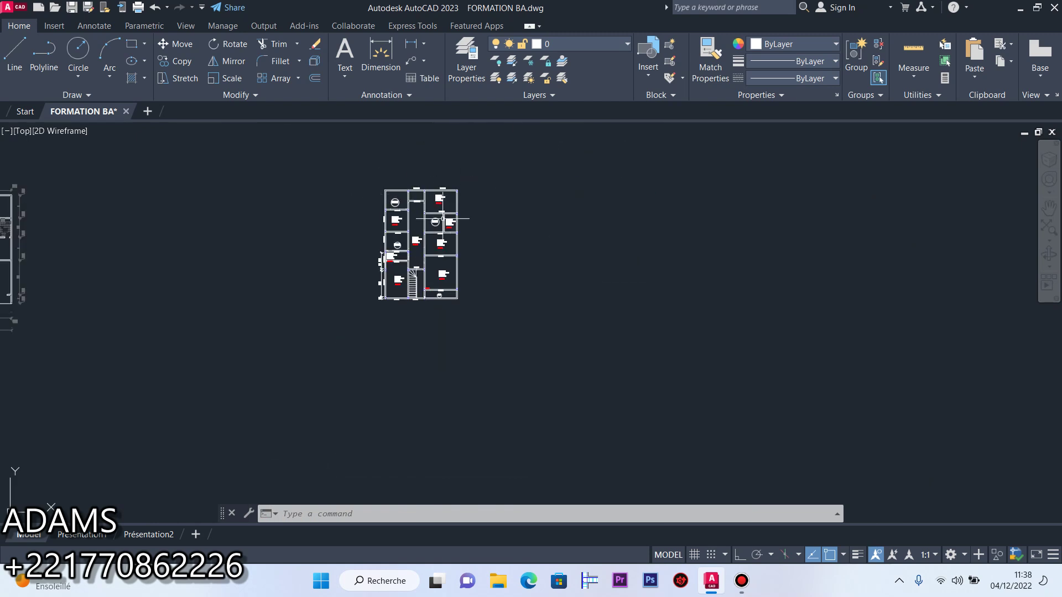
{"action": "scroll", "coordinate": [465, 194], "scroll_direction": "up", "scroll_amount": 3}
{"action": "scroll", "coordinate": [475, 210], "scroll_direction": "down", "scroll_amount": 6}
{"action": "scroll", "coordinate": [491, 190], "scroll_direction": "up", "scroll_amount": 5}
{"action": "scroll", "coordinate": [414, 209], "scroll_direction": "down", "scroll_amount": 4}
{"action": "scroll", "coordinate": [441, 181], "scroll_direction": "up", "scroll_amount": 3}
Copy the whole structural plan horizontally into the empty space on its right, with ortho on
{"action": "left_click", "coordinate": [434, 183]}
{"action": "left_click", "coordinate": [244, 443]}
{"action": "scroll", "coordinate": [434, 313], "scroll_direction": "down", "scroll_amount": 5}
{"action": "scroll", "coordinate": [351, 303], "scroll_direction": "up", "scroll_amount": 5}
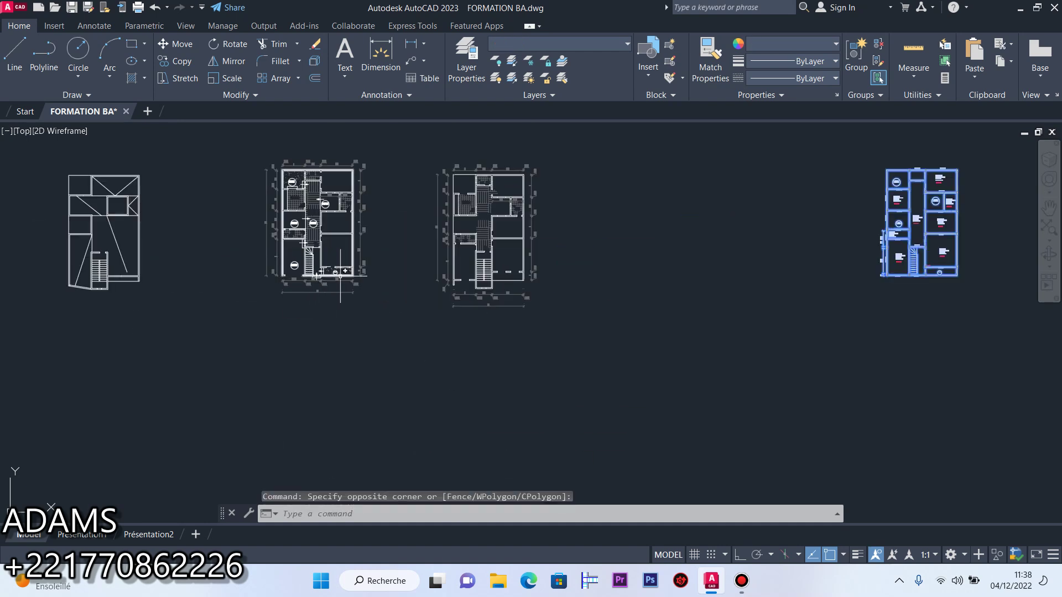
{"action": "scroll", "coordinate": [470, 265], "scroll_direction": "up", "scroll_amount": 5}
{"action": "scroll", "coordinate": [467, 271], "scroll_direction": "down", "scroll_amount": 3}
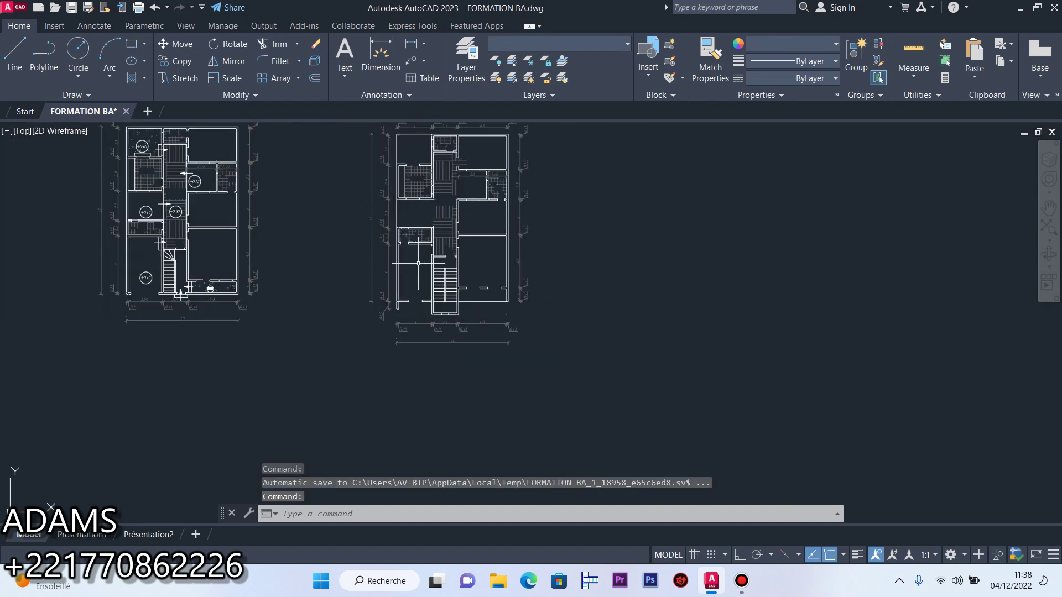
{"action": "scroll", "coordinate": [431, 218], "scroll_direction": "down", "scroll_amount": 7}
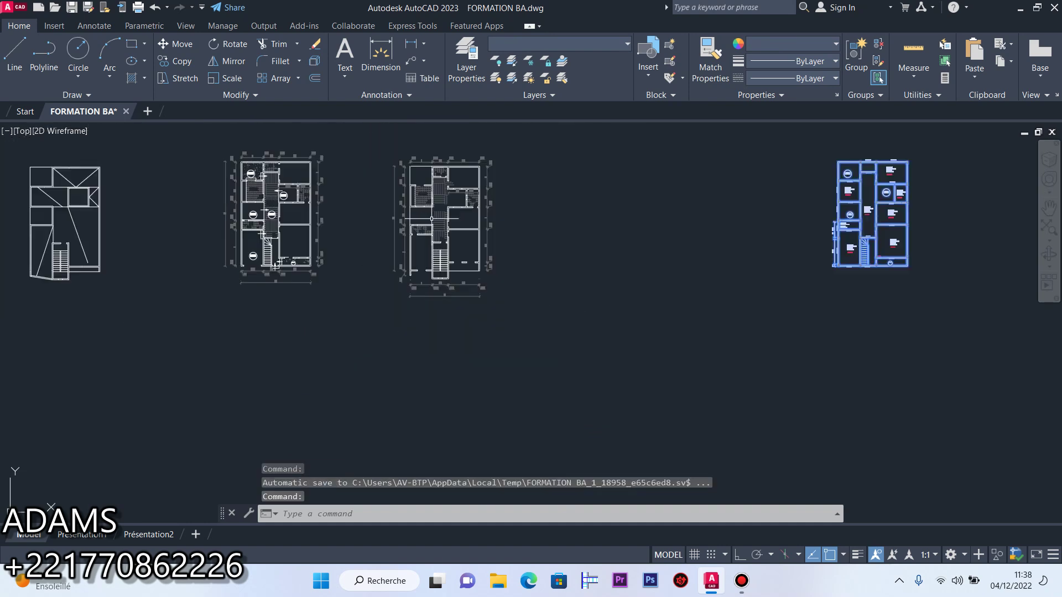
{"action": "scroll", "coordinate": [571, 253], "scroll_direction": "up", "scroll_amount": 3}
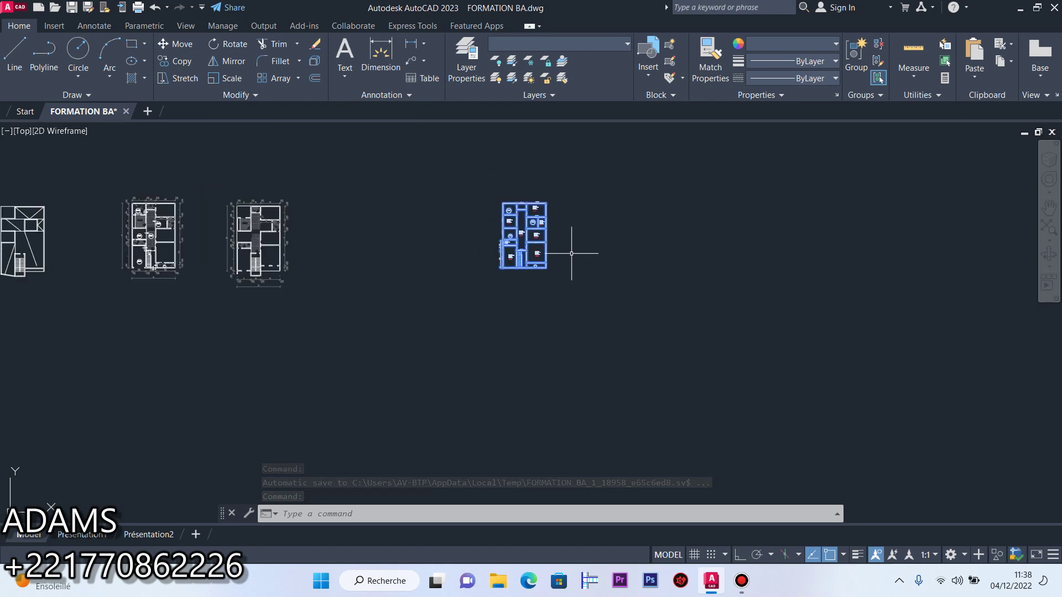
{"action": "scroll", "coordinate": [567, 252], "scroll_direction": "up", "scroll_amount": 10}
{"action": "scroll", "coordinate": [625, 287], "scroll_direction": "down", "scroll_amount": 10}
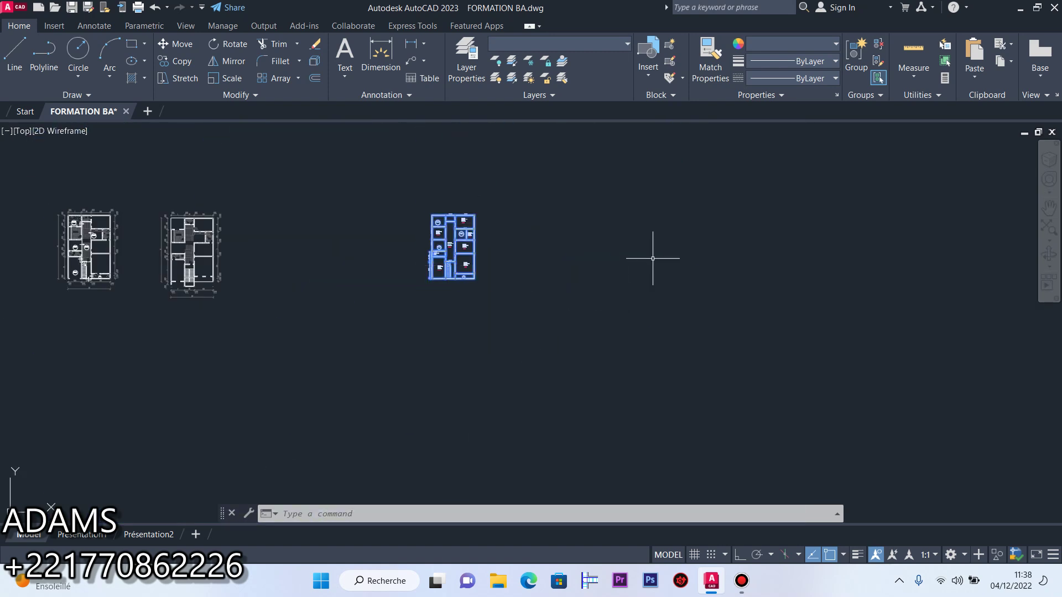
{"action": "left_click", "coordinate": [177, 61]}
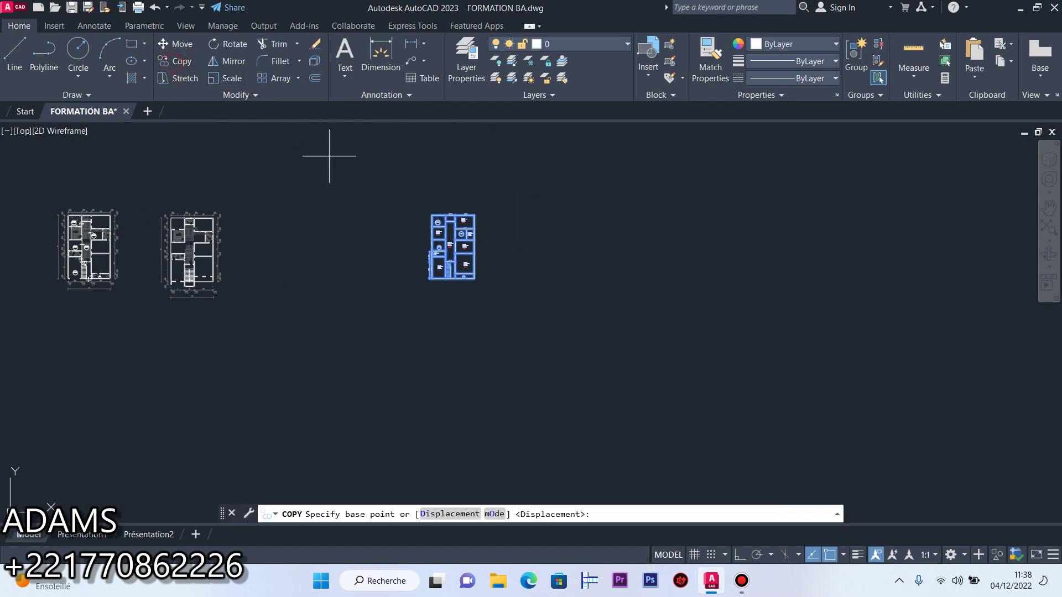
{"action": "scroll", "coordinate": [431, 279], "scroll_direction": "up", "scroll_amount": 6}
{"action": "scroll", "coordinate": [431, 279], "scroll_direction": "down", "scroll_amount": 6}
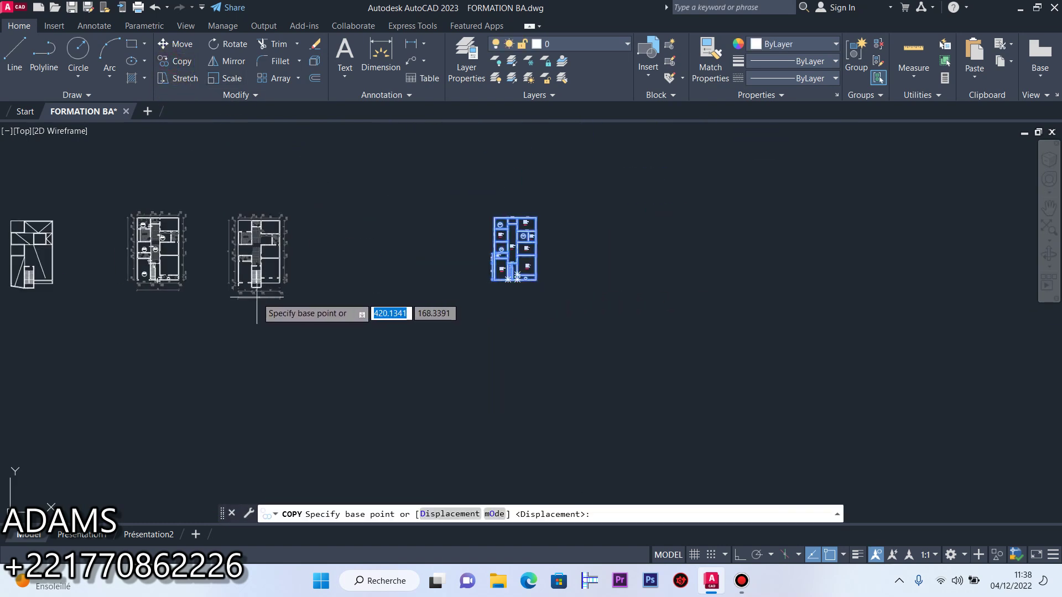
{"action": "scroll", "coordinate": [249, 295], "scroll_direction": "up", "scroll_amount": 5}
{"action": "scroll", "coordinate": [421, 272], "scroll_direction": "up", "scroll_amount": 6}
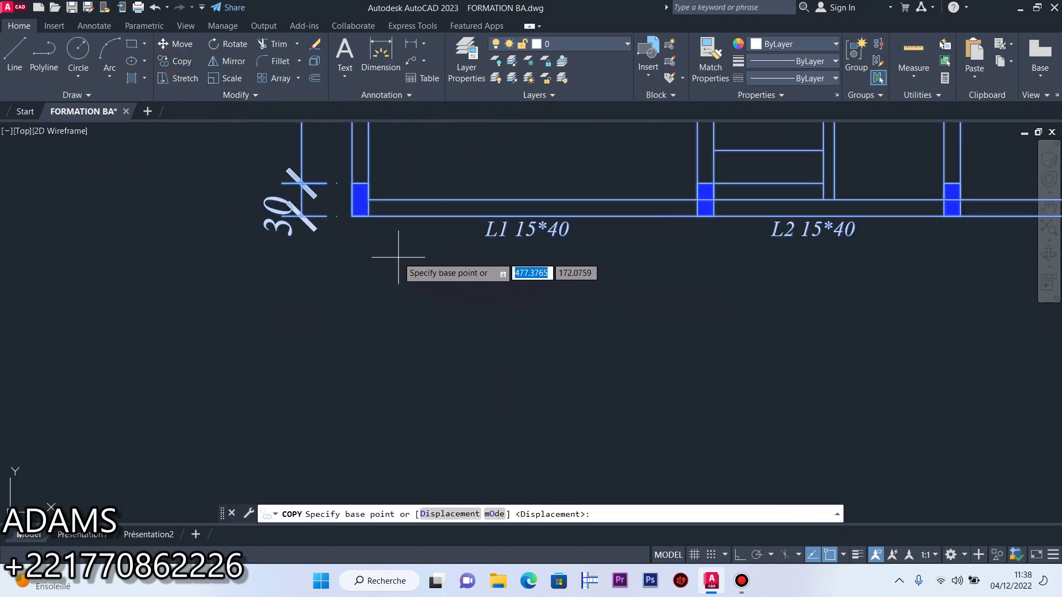
{"action": "scroll", "coordinate": [352, 215], "scroll_direction": "down", "scroll_amount": 2}
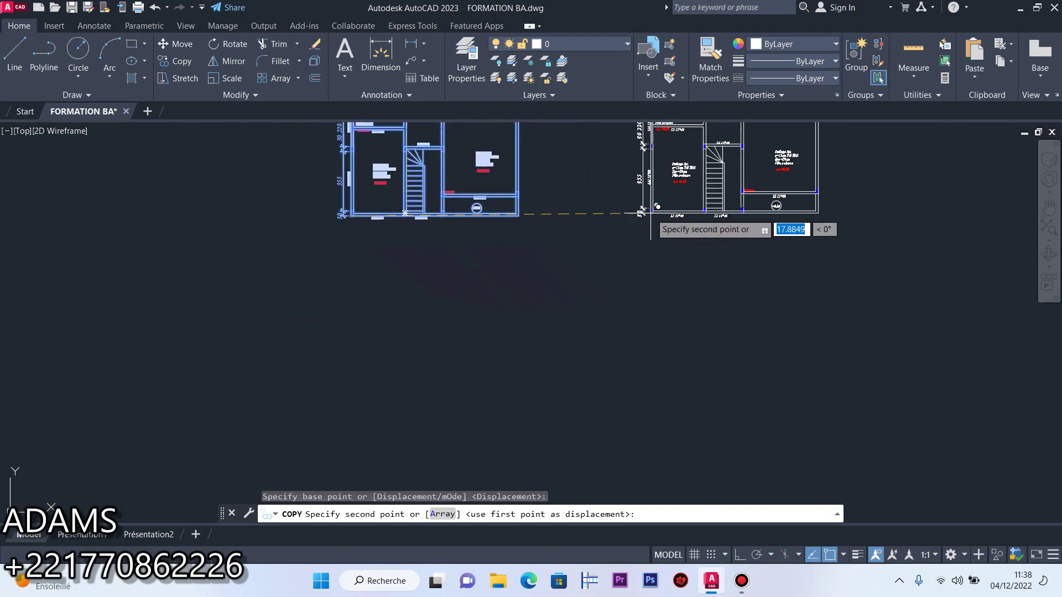
{"action": "left_click", "coordinate": [737, 554]}
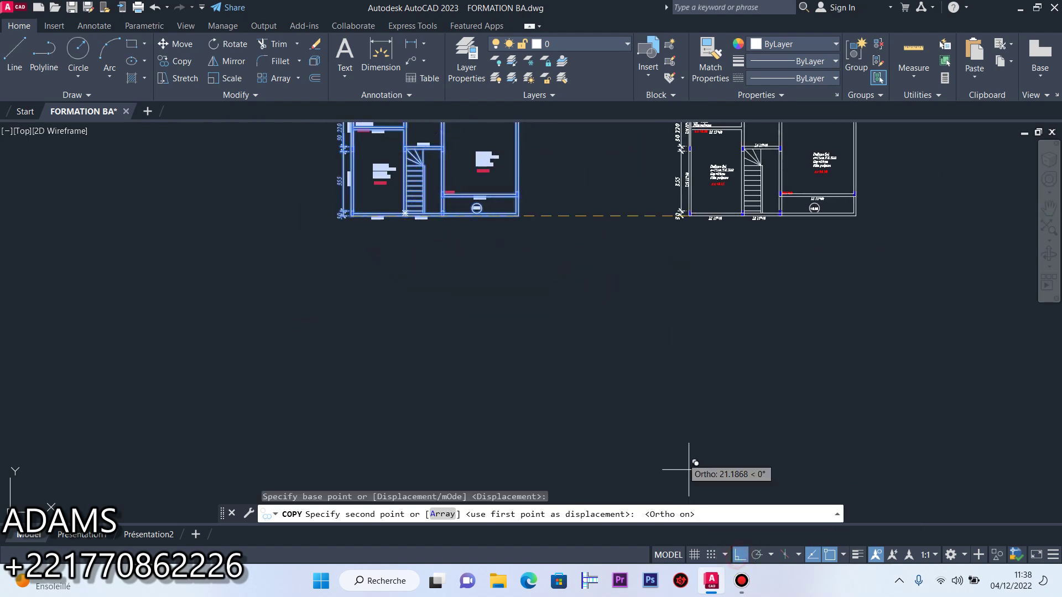
{"action": "key", "text": "Escape"}
Erase the four vertical dimensions (30, 355, 30 and 220) running along the copied plan's left wall
{"action": "scroll", "coordinate": [611, 301], "scroll_direction": "down", "scroll_amount": 2}
{"action": "scroll", "coordinate": [608, 271], "scroll_direction": "up", "scroll_amount": 5}
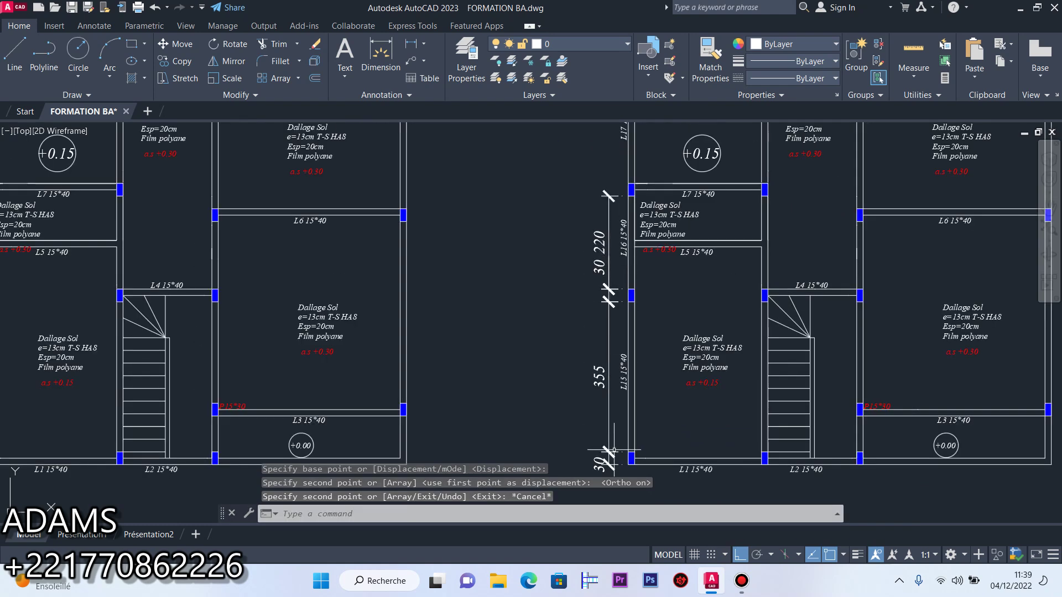
{"action": "scroll", "coordinate": [607, 293], "scroll_direction": "down", "scroll_amount": 2}
{"action": "left_click", "coordinate": [611, 420]}
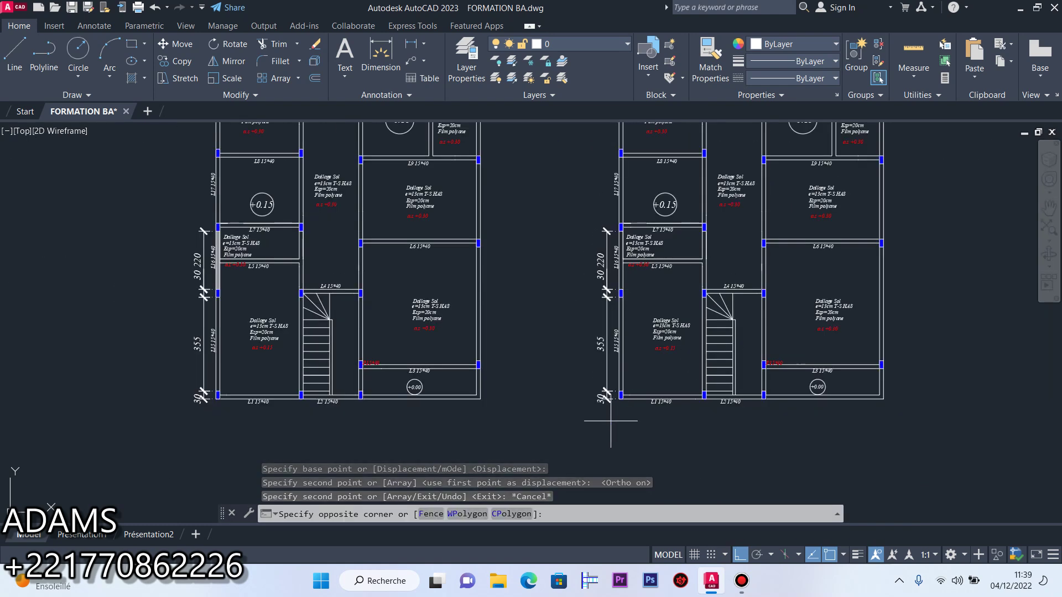
{"action": "left_click", "coordinate": [587, 207]}
{"action": "key", "text": "Delete"}
Erase all the Dallage Sol notes, red a.s levels and circled level marks from the rooms of the copied plan
{"action": "scroll", "coordinate": [689, 334], "scroll_direction": "up", "scroll_amount": 6}
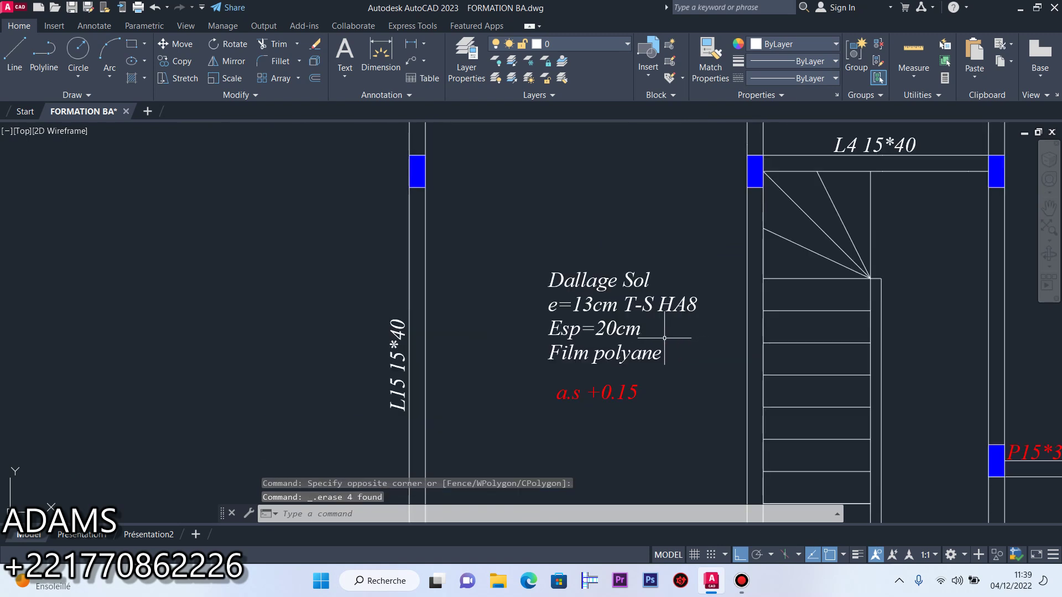
{"action": "left_click", "coordinate": [692, 364]}
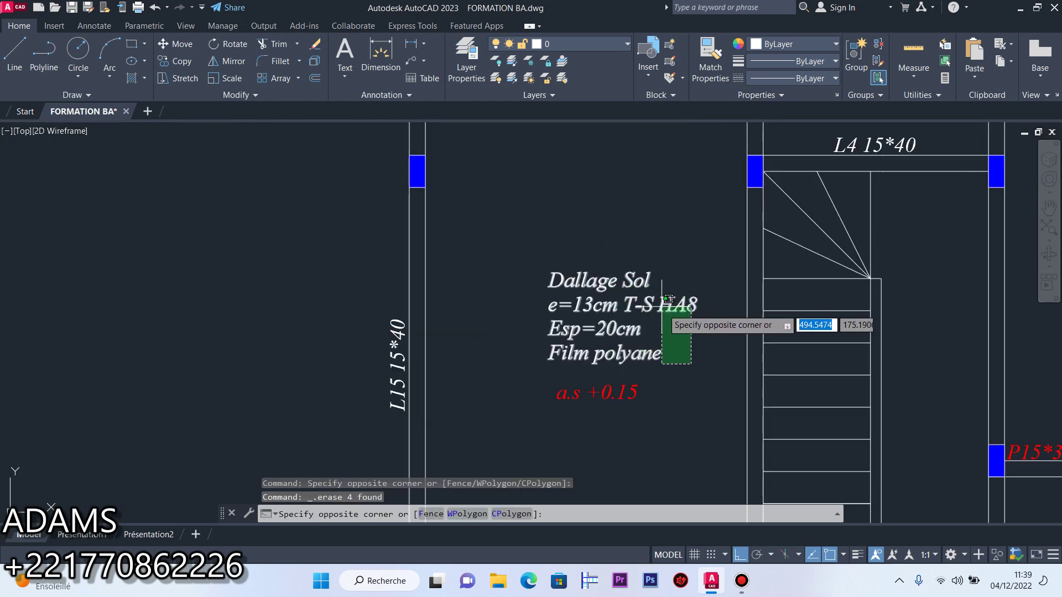
{"action": "left_click", "coordinate": [667, 352]}
{"action": "left_click", "coordinate": [665, 439]}
{"action": "left_click", "coordinate": [579, 247]}
{"action": "scroll", "coordinate": [560, 359], "scroll_direction": "down", "scroll_amount": 6}
{"action": "scroll", "coordinate": [558, 279], "scroll_direction": "up", "scroll_amount": 6}
{"action": "left_click", "coordinate": [609, 288]}
{"action": "left_click", "coordinate": [522, 239]}
{"action": "left_click", "coordinate": [511, 347]}
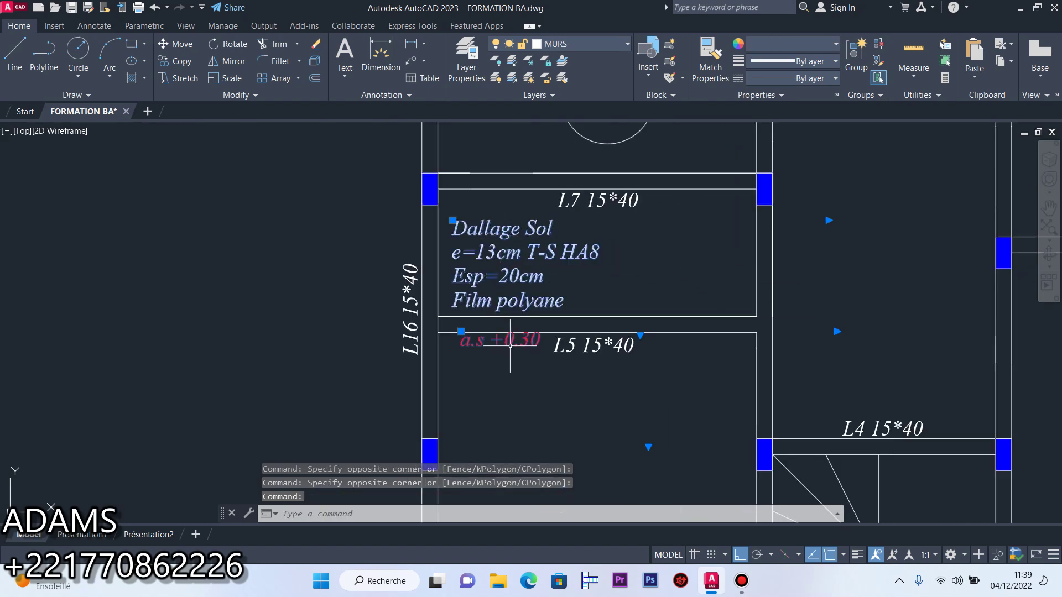
{"action": "scroll", "coordinate": [526, 359], "scroll_direction": "down", "scroll_amount": 8}
{"action": "scroll", "coordinate": [553, 300], "scroll_direction": "up", "scroll_amount": 6}
{"action": "left_click", "coordinate": [567, 270]}
{"action": "left_click", "coordinate": [539, 310]}
{"action": "scroll", "coordinate": [540, 311], "scroll_direction": "down", "scroll_amount": 3}
{"action": "scroll", "coordinate": [540, 311], "scroll_direction": "down", "scroll_amount": 3}
{"action": "scroll", "coordinate": [537, 307], "scroll_direction": "up", "scroll_amount": 3}
{"action": "scroll", "coordinate": [563, 272], "scroll_direction": "down", "scroll_amount": 3}
{"action": "scroll", "coordinate": [542, 221], "scroll_direction": "up", "scroll_amount": 5}
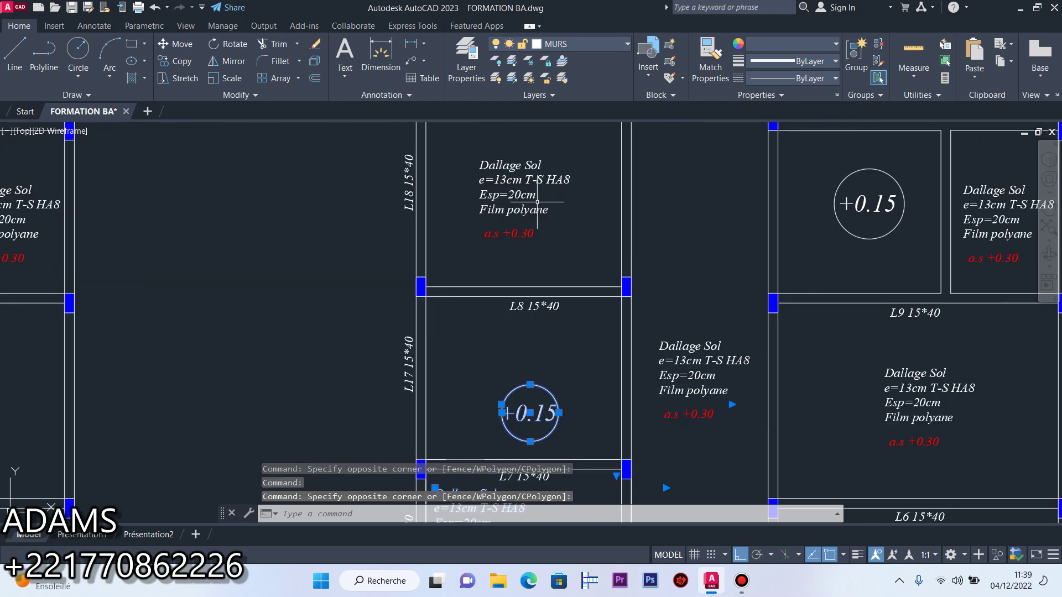
{"action": "left_click", "coordinate": [565, 150]}
{"action": "left_click", "coordinate": [513, 250]}
{"action": "left_click", "coordinate": [702, 277]}
{"action": "left_click", "coordinate": [672, 437]}
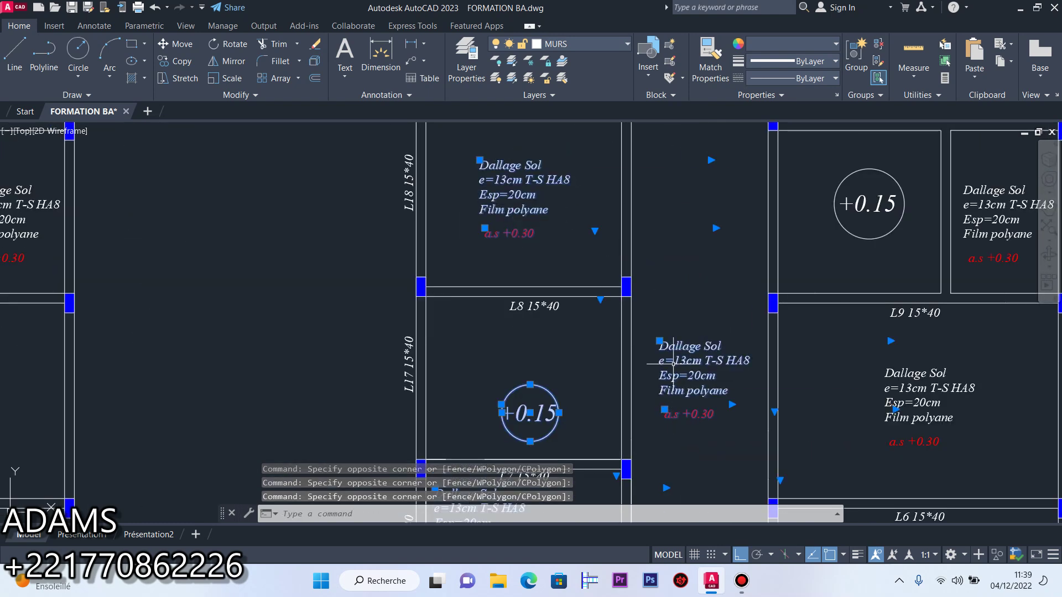
{"action": "scroll", "coordinate": [672, 367], "scroll_direction": "down", "scroll_amount": 3}
{"action": "left_click", "coordinate": [865, 430]}
{"action": "left_click", "coordinate": [780, 343]}
{"action": "left_click", "coordinate": [794, 238]}
{"action": "scroll", "coordinate": [795, 264], "scroll_direction": "down", "scroll_amount": 3}
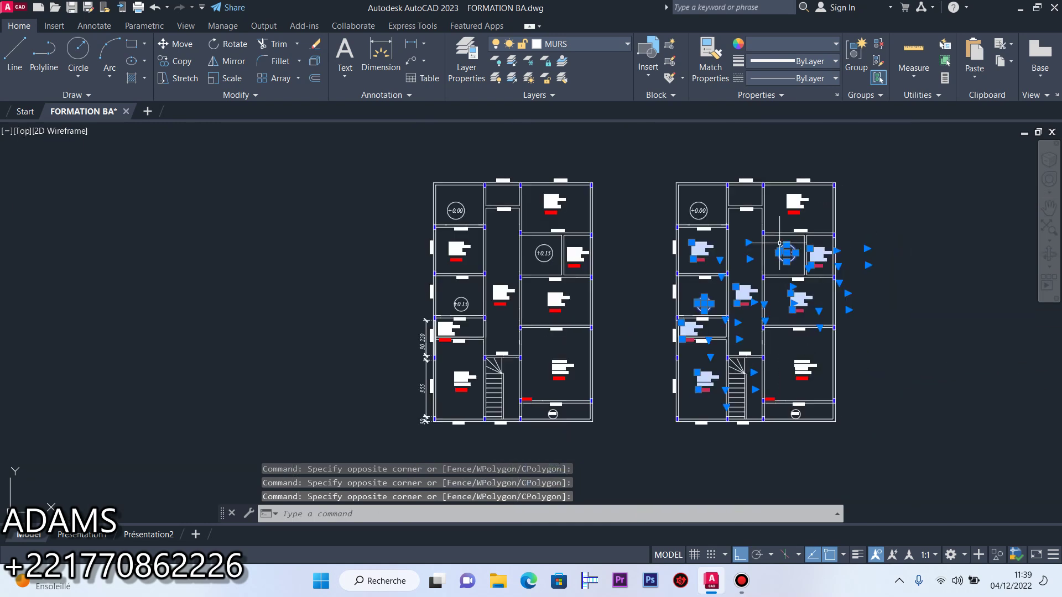
{"action": "scroll", "coordinate": [802, 238], "scroll_direction": "up", "scroll_amount": 3}
{"action": "left_click", "coordinate": [814, 222]}
{"action": "left_click", "coordinate": [791, 149]}
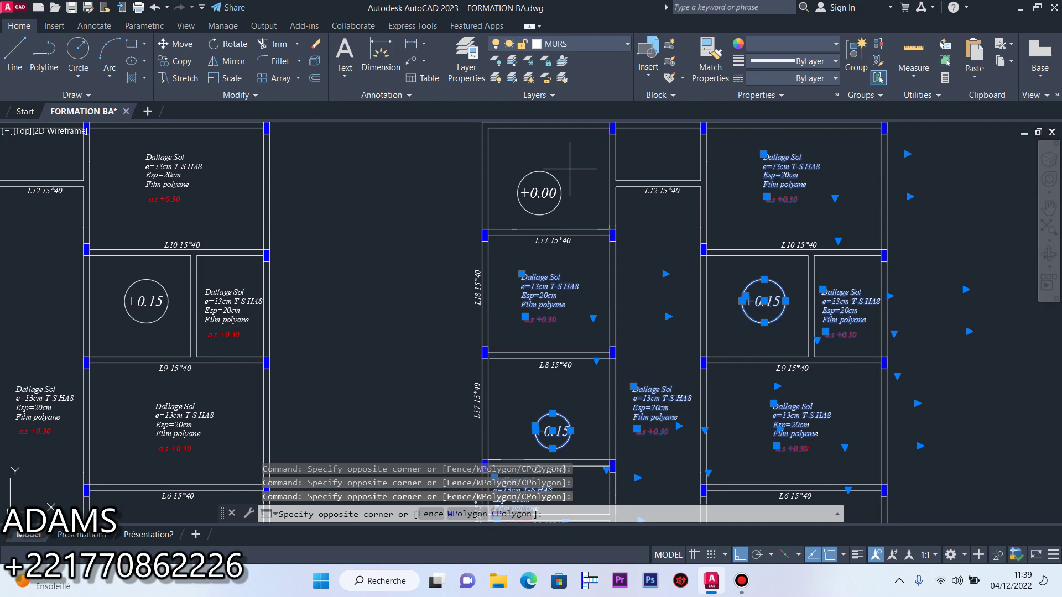
{"action": "scroll", "coordinate": [578, 259], "scroll_direction": "down", "scroll_amount": 5}
{"action": "scroll", "coordinate": [578, 257], "scroll_direction": "up", "scroll_amount": 6}
{"action": "left_click", "coordinate": [628, 230]}
{"action": "left_click", "coordinate": [561, 164]}
{"action": "scroll", "coordinate": [587, 327], "scroll_direction": "up", "scroll_amount": 2}
{"action": "left_click", "coordinate": [625, 297]}
{"action": "left_click", "coordinate": [578, 297]}
{"action": "left_click", "coordinate": [599, 334]}
{"action": "left_click", "coordinate": [591, 308]}
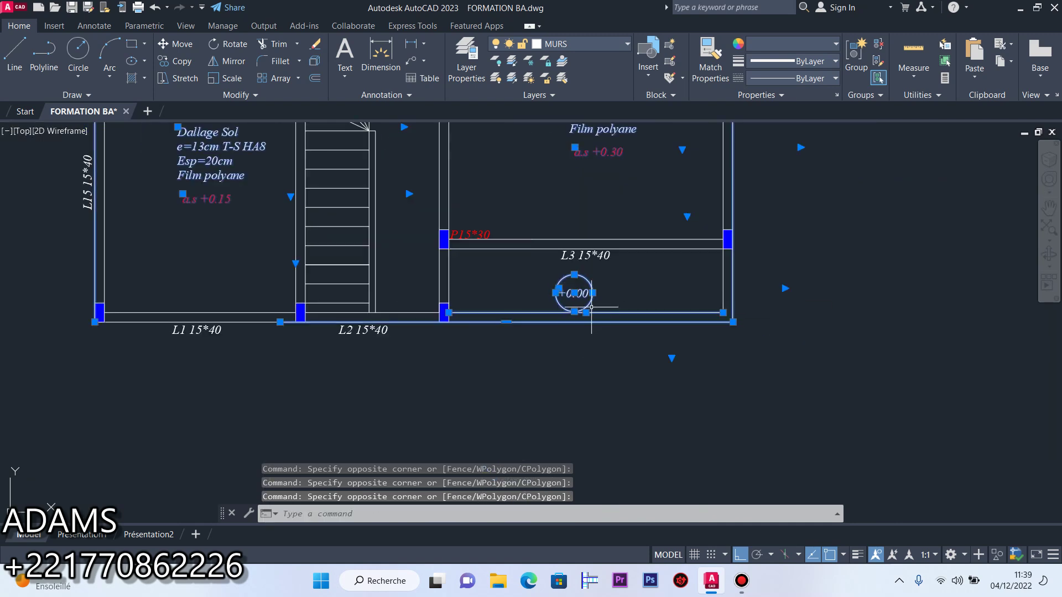
{"action": "left_click", "coordinate": [639, 337], "text": "shift"}
{"action": "left_click", "coordinate": [621, 283], "text": "shift"}
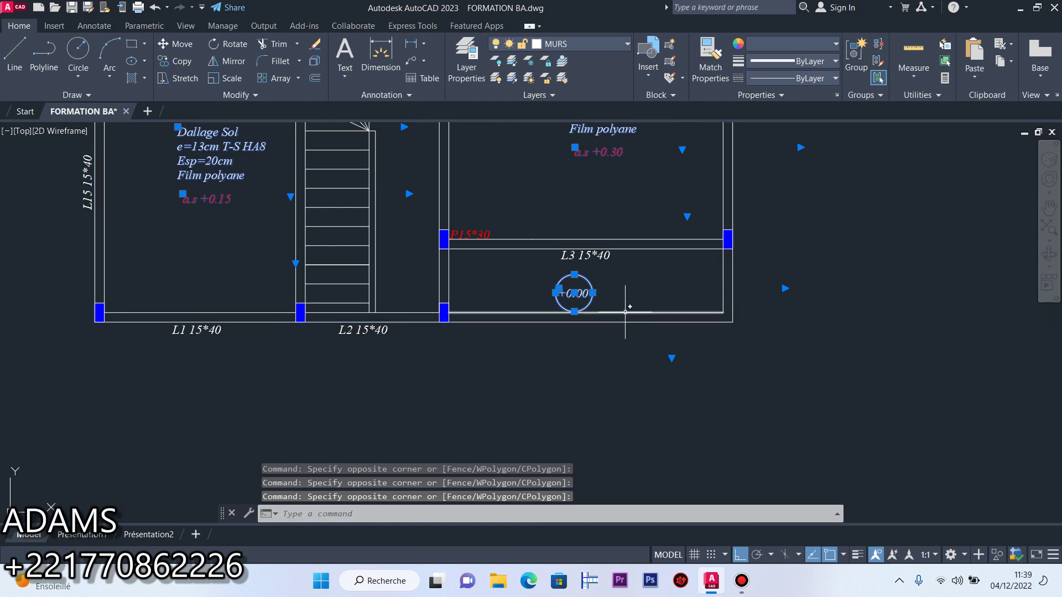
{"action": "left_click", "coordinate": [314, 46]}
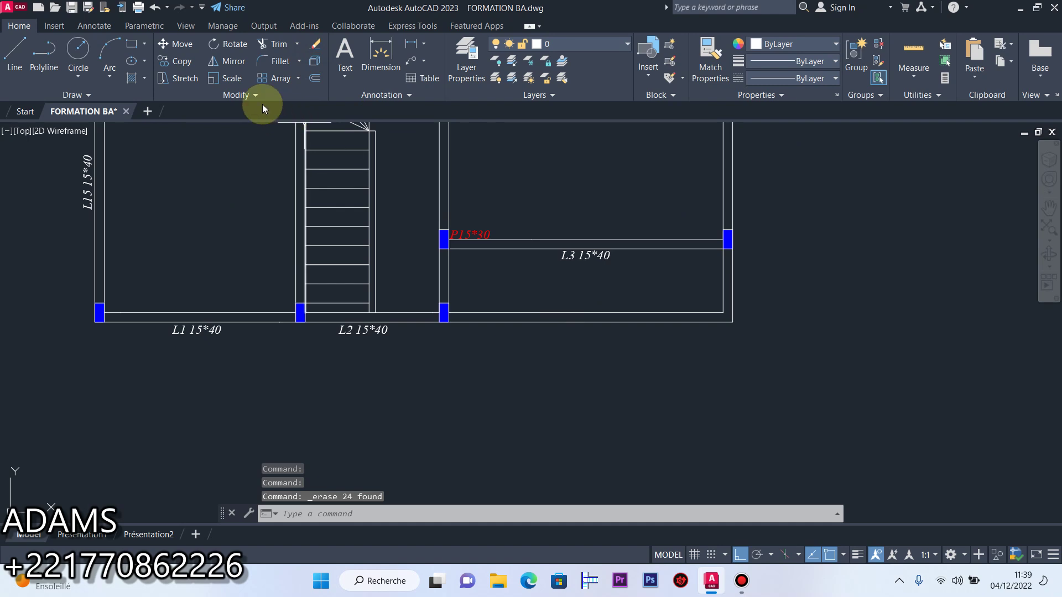
Trim away the outer wall lines enclosing the strip below beam L3 on the copied plan
{"action": "left_click", "coordinate": [316, 46]}
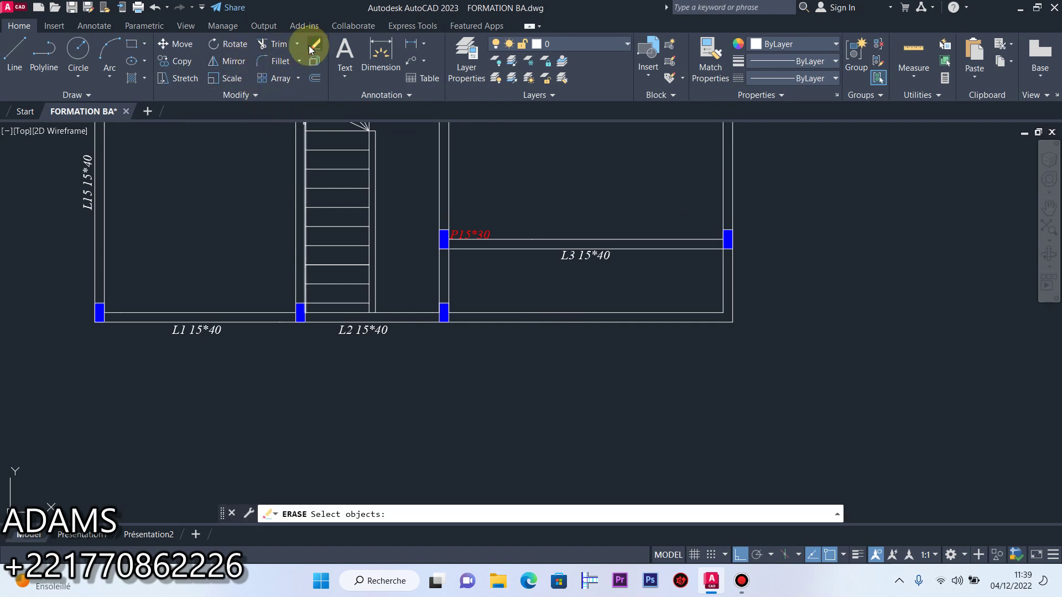
{"action": "left_click", "coordinate": [275, 44]}
{"action": "left_click", "coordinate": [297, 44]}
{"action": "left_click", "coordinate": [288, 67]}
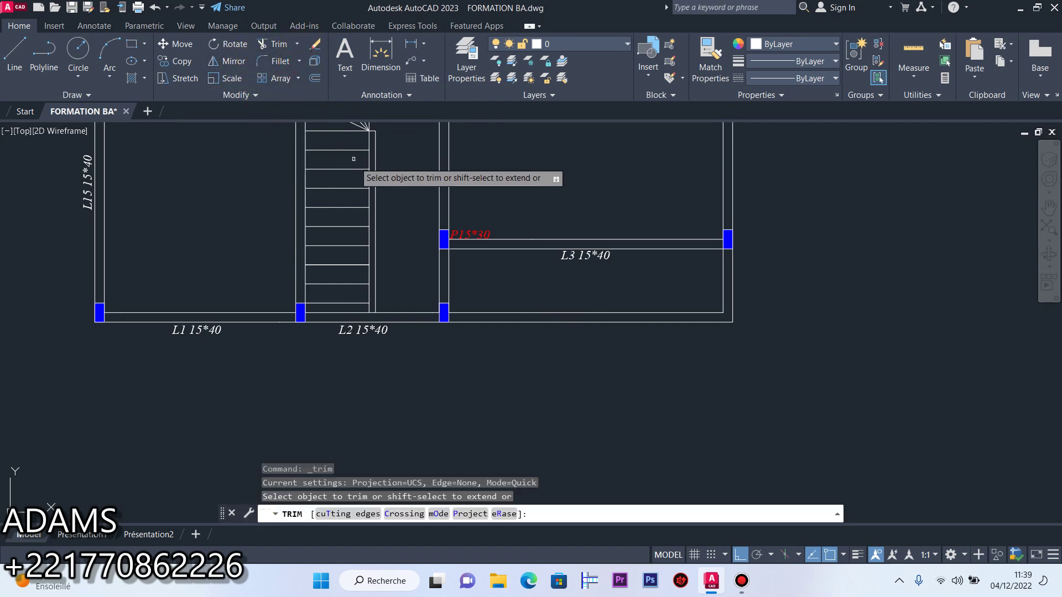
{"action": "left_click", "coordinate": [369, 160]}
{"action": "left_click", "coordinate": [732, 257]}
{"action": "left_click", "coordinate": [723, 265]}
{"action": "left_click", "coordinate": [457, 322]}
{"action": "left_click", "coordinate": [457, 313]}
{"action": "right_click", "coordinate": [645, 359]}
{"action": "left_click", "coordinate": [694, 366]}
Erase the leftover vertical wall segment below the end of beam L3 on the copied plan
{"action": "left_click", "coordinate": [763, 321]}
{"action": "left_click", "coordinate": [684, 294]}
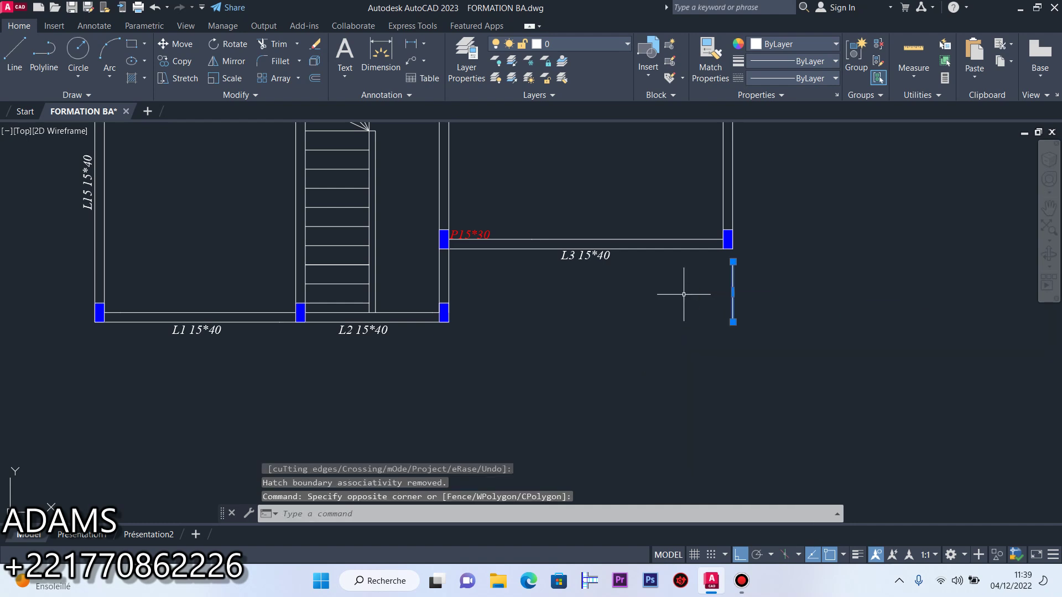
{"action": "key", "text": "Delete"}
Trim away the outer side and upper wall lines of the corner room above beam L11 on the copied plan
{"action": "scroll", "coordinate": [685, 301], "scroll_direction": "down", "scroll_amount": 5}
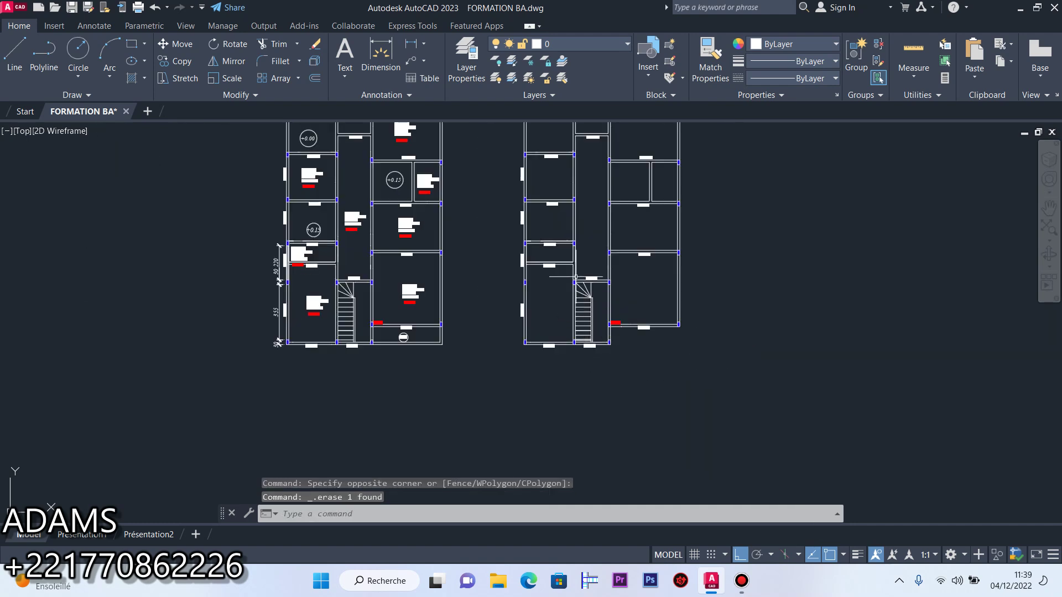
{"action": "scroll", "coordinate": [571, 261], "scroll_direction": "up", "scroll_amount": 5}
{"action": "scroll", "coordinate": [677, 399], "scroll_direction": "down", "scroll_amount": 5}
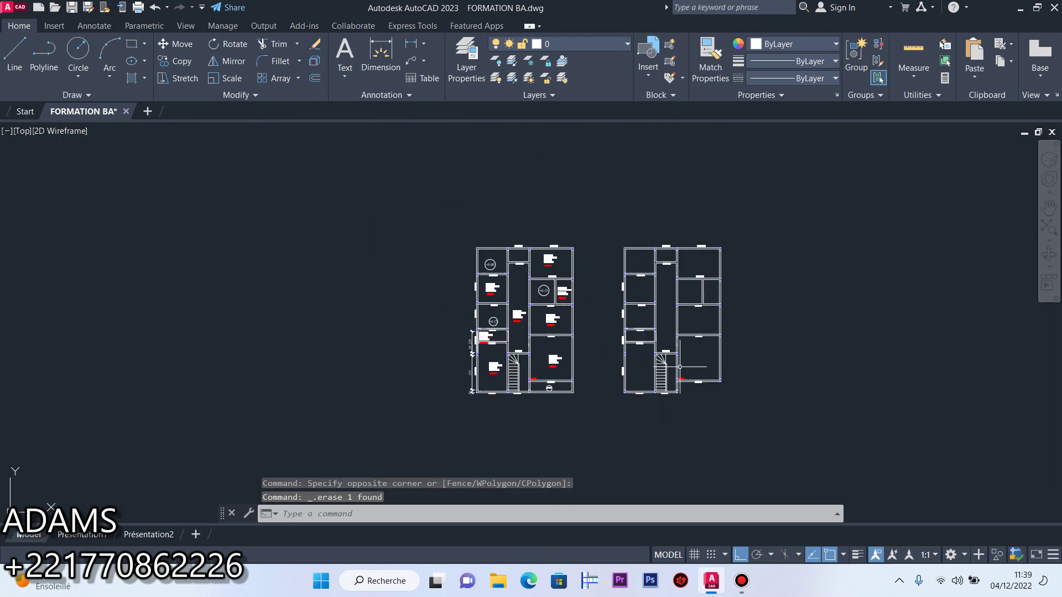
{"action": "scroll", "coordinate": [689, 288], "scroll_direction": "up", "scroll_amount": 5}
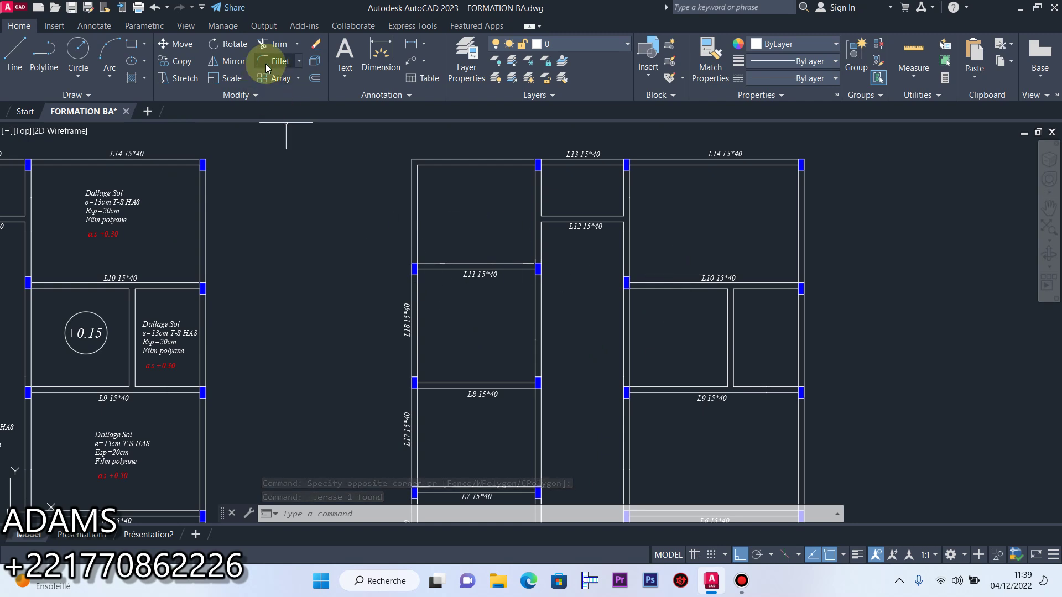
{"action": "left_click", "coordinate": [266, 43]}
{"action": "left_click", "coordinate": [417, 251]}
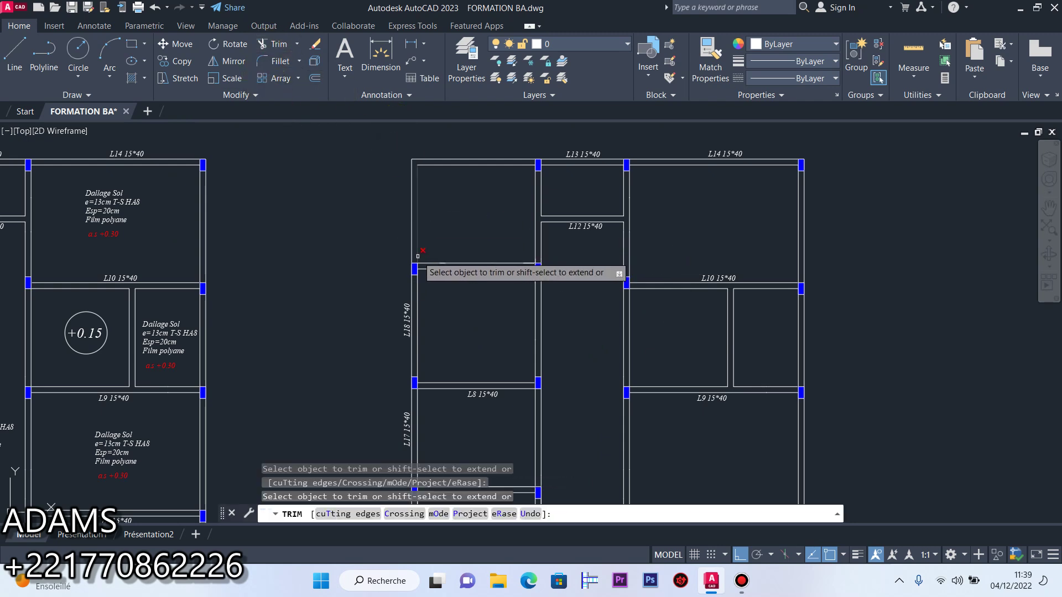
{"action": "left_click", "coordinate": [411, 256]}
{"action": "left_click", "coordinate": [523, 161]}
Trim away both lines of the L17 outer wall between beams L8 and L7 on the copied plan
{"action": "scroll", "coordinate": [497, 265], "scroll_direction": "down", "scroll_amount": 5}
{"action": "scroll", "coordinate": [487, 273], "scroll_direction": "up", "scroll_amount": 5}
{"action": "scroll", "coordinate": [489, 259], "scroll_direction": "down", "scroll_amount": 2}
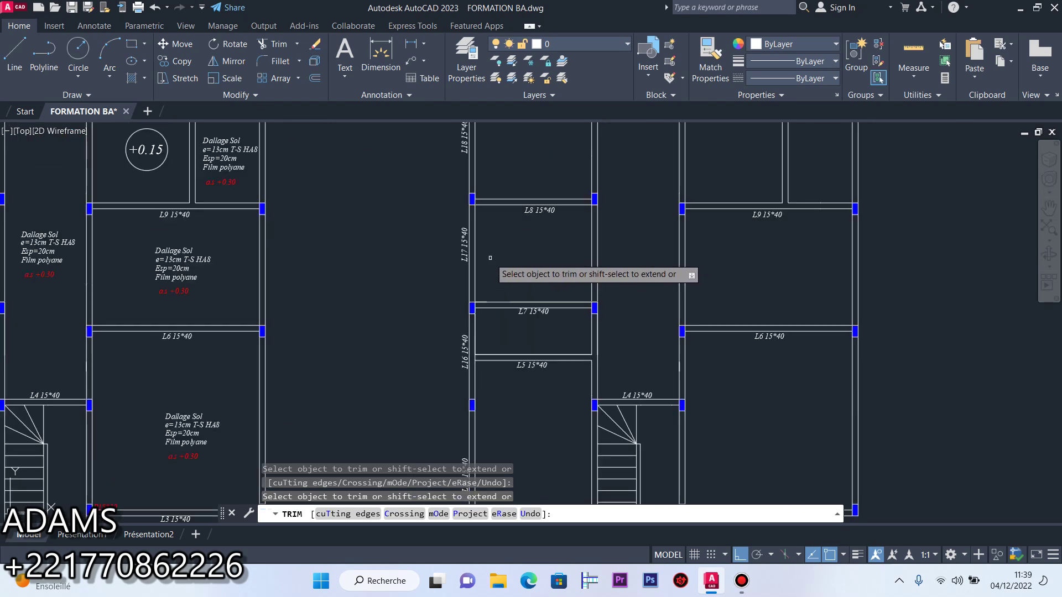
{"action": "scroll", "coordinate": [487, 287], "scroll_direction": "up", "scroll_amount": 2}
{"action": "left_click", "coordinate": [469, 287]}
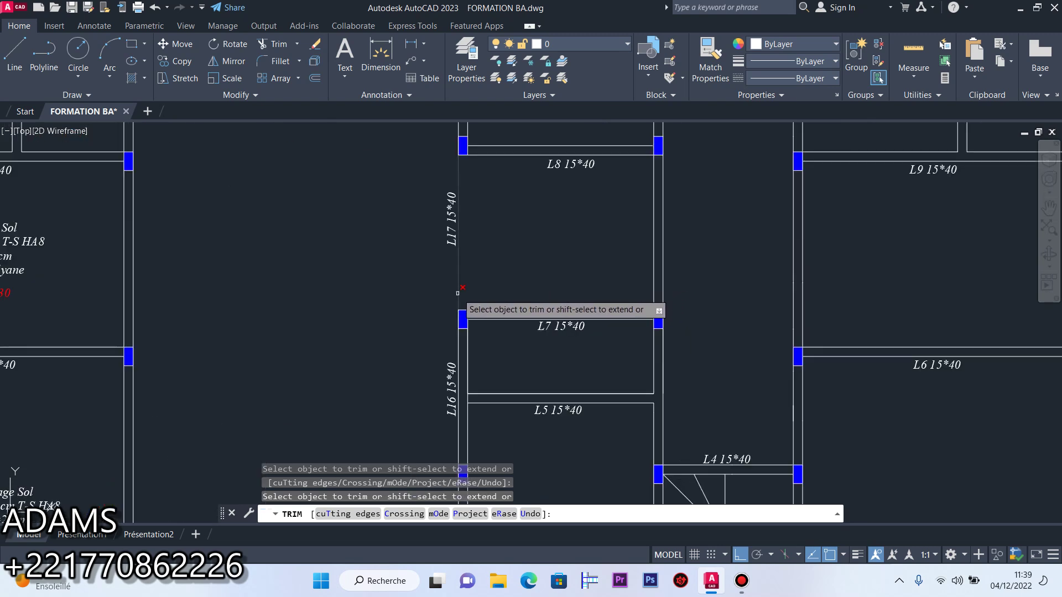
{"action": "left_click", "coordinate": [458, 292]}
{"action": "right_click", "coordinate": [498, 270]}
{"action": "left_click", "coordinate": [520, 280]}
Erase the L17 15*40 label left beside the opened side of the copied plan
{"action": "left_click", "coordinate": [488, 270]}
{"action": "left_click", "coordinate": [476, 257]}
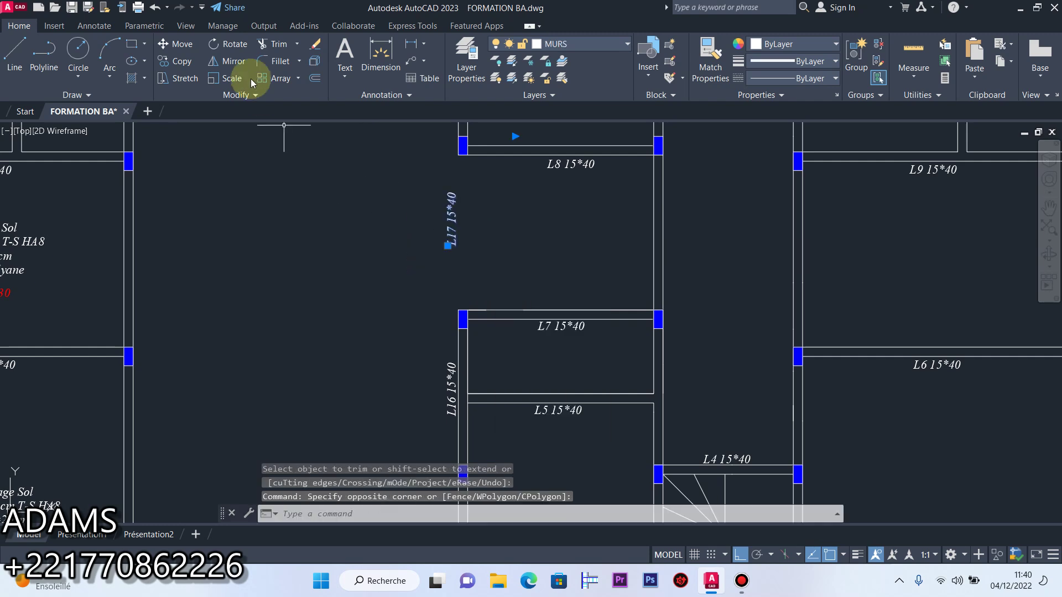
{"action": "left_click", "coordinate": [314, 44]}
Examine the trimmed copy beside the original structural plan, comparing their outlines and remaining beams
{"action": "scroll", "coordinate": [378, 207], "scroll_direction": "down", "scroll_amount": 5}
{"action": "scroll", "coordinate": [434, 214], "scroll_direction": "down", "scroll_amount": 2}
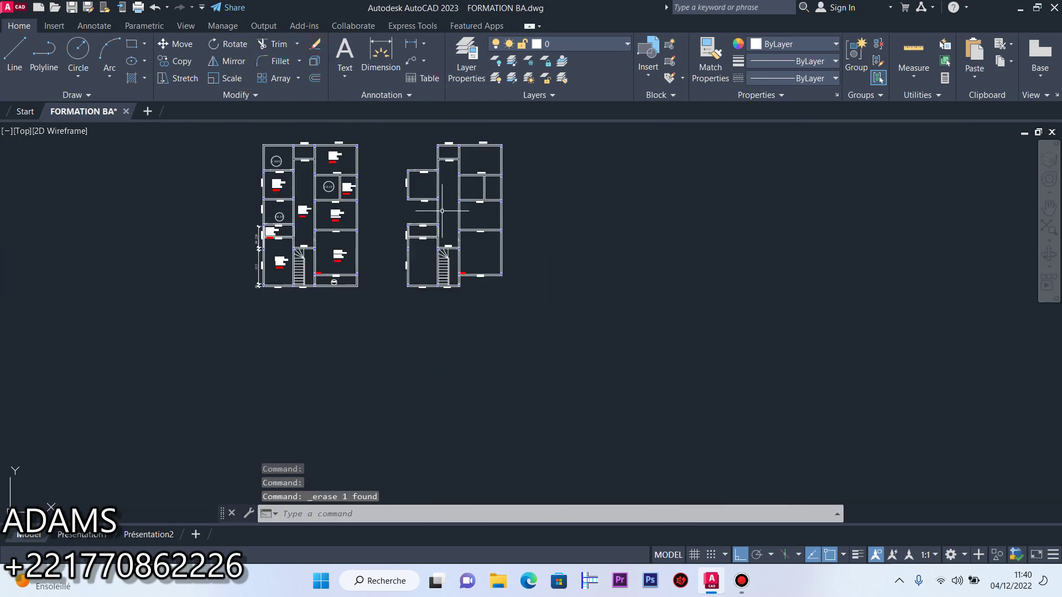
{"action": "scroll", "coordinate": [478, 165], "scroll_direction": "up", "scroll_amount": 4}
{"action": "scroll", "coordinate": [470, 183], "scroll_direction": "down", "scroll_amount": 5}
{"action": "scroll", "coordinate": [456, 200], "scroll_direction": "up", "scroll_amount": 1}
{"action": "scroll", "coordinate": [456, 201], "scroll_direction": "up", "scroll_amount": 2}
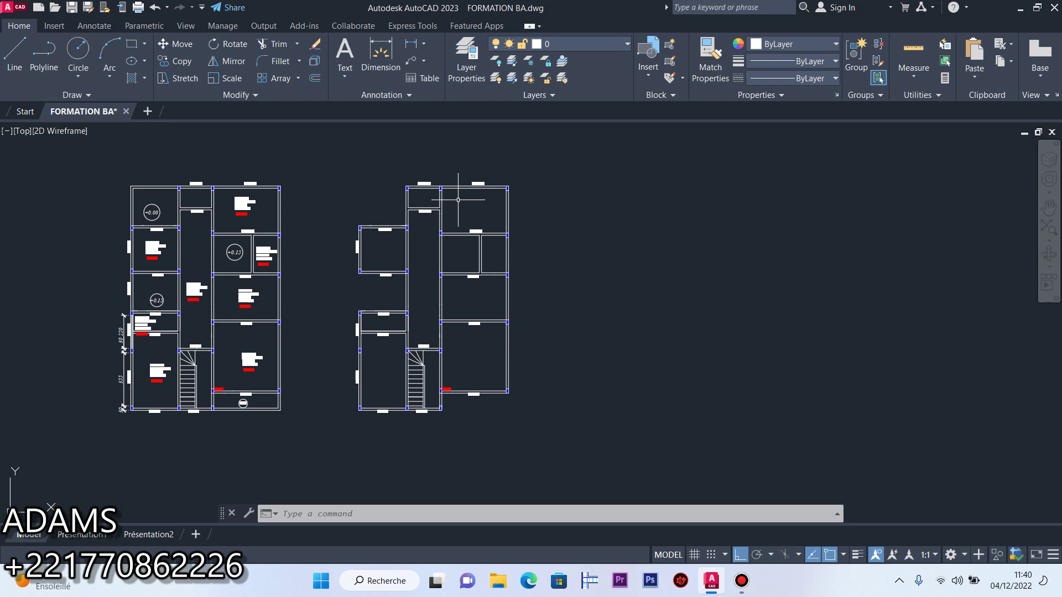
{"action": "scroll", "coordinate": [380, 280], "scroll_direction": "up", "scroll_amount": 2}
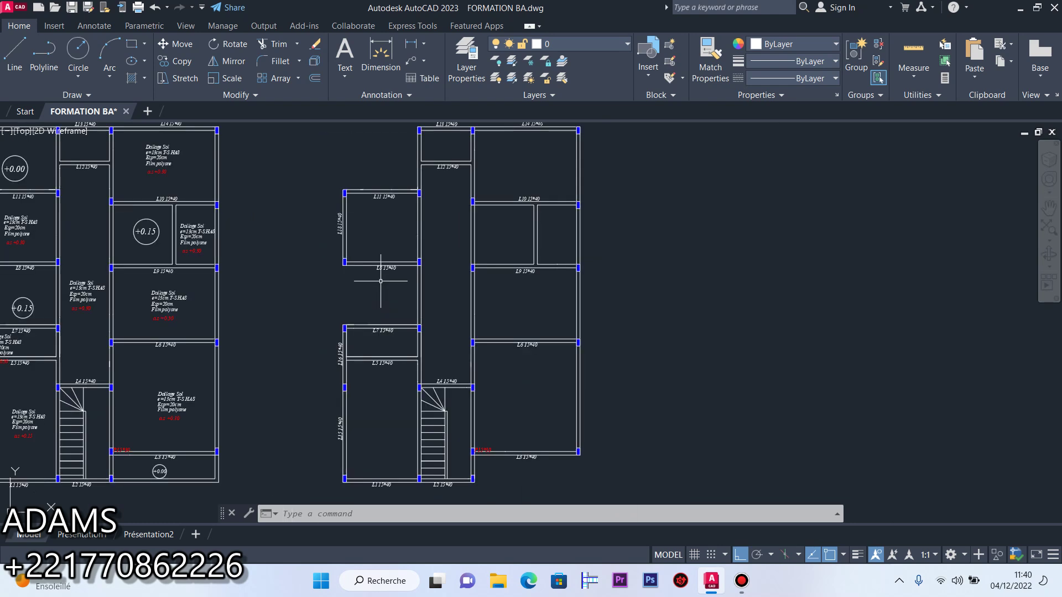
Change the L1 15*40 beam label under the lower wall of the copied plan to A1 15*40
{"action": "scroll", "coordinate": [409, 420], "scroll_direction": "down", "scroll_amount": 5}
{"action": "scroll", "coordinate": [412, 398], "scroll_direction": "up", "scroll_amount": 10}
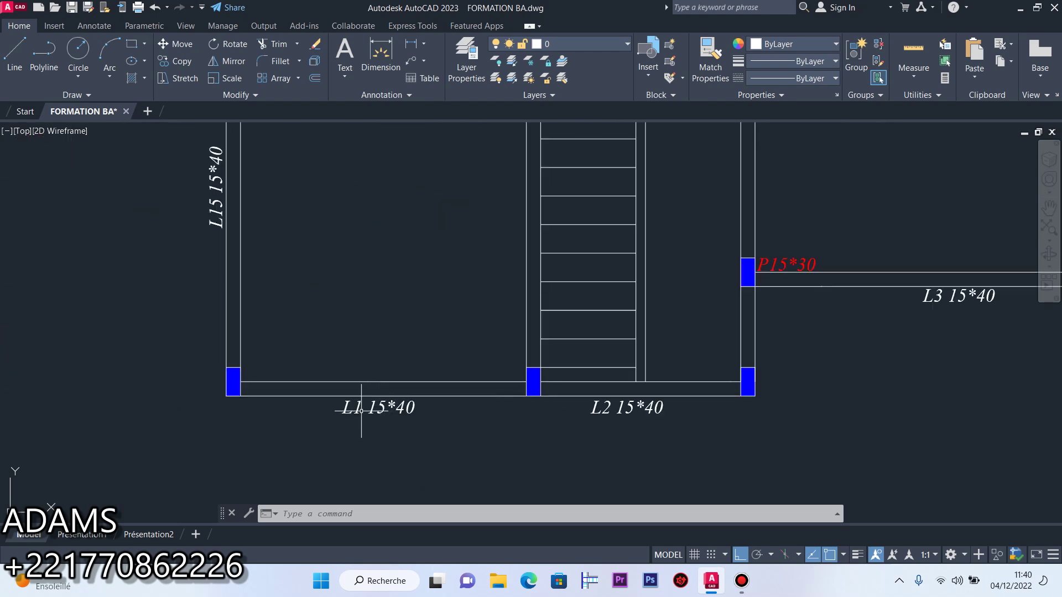
{"action": "left_click", "coordinate": [741, 581]}
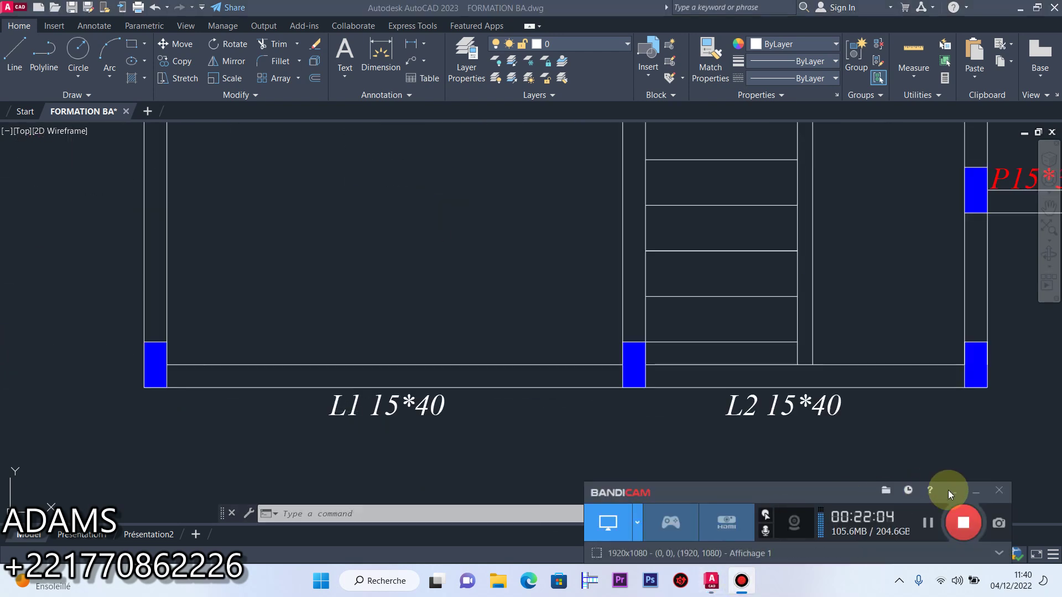
{"action": "left_click", "coordinate": [974, 492]}
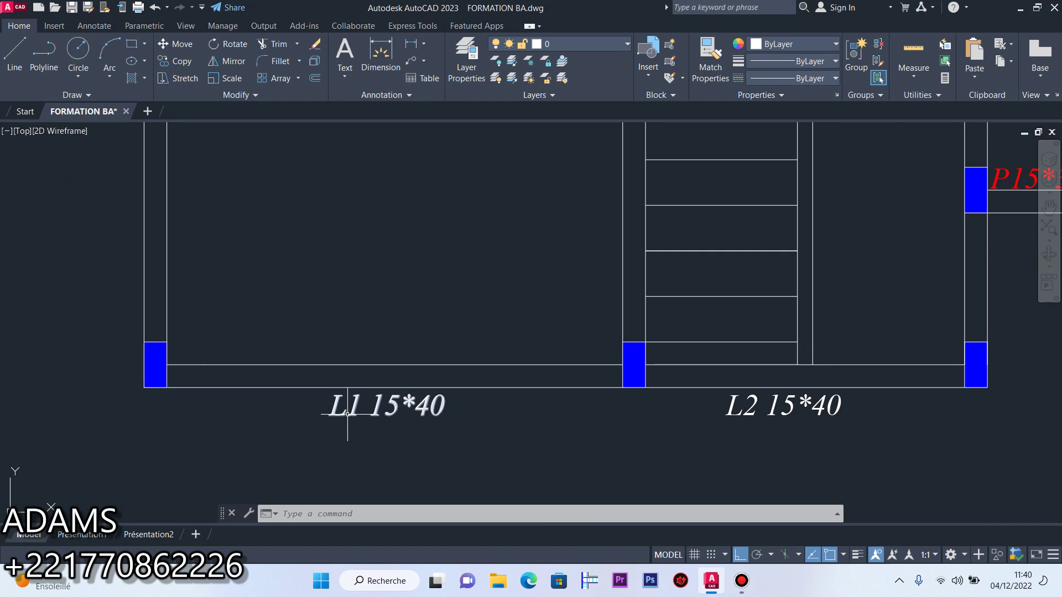
{"action": "double_click", "coordinate": [345, 412]}
{"action": "left_click_drag", "start_coordinate": [346, 402], "coordinate": [287, 404]}
{"action": "type", "text": "A"}
{"action": "left_click", "coordinate": [308, 415]}
{"action": "scroll", "coordinate": [455, 359], "scroll_direction": "down", "scroll_amount": 1}
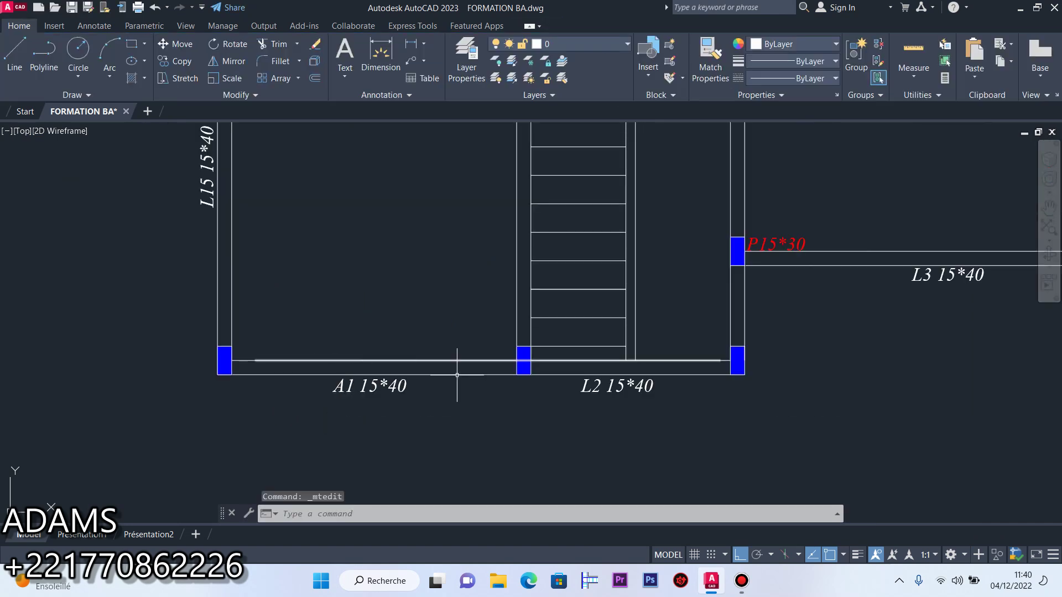
Change the L2 15*40 label below the staircase on the copied plan to A2 15*40
{"action": "scroll", "coordinate": [586, 392], "scroll_direction": "up", "scroll_amount": 2}
{"action": "double_click", "coordinate": [585, 387]}
{"action": "left_click_drag", "start_coordinate": [590, 387], "coordinate": [547, 382]}
{"action": "type", "text": "A"}
{"action": "left_click", "coordinate": [354, 282]}
{"action": "scroll", "coordinate": [789, 284], "scroll_direction": "down", "scroll_amount": 1}
Change the L3 15*40 label of the beam beside the red P15*30 mark to A3 15*40
{"action": "scroll", "coordinate": [847, 235], "scroll_direction": "up", "scroll_amount": 2}
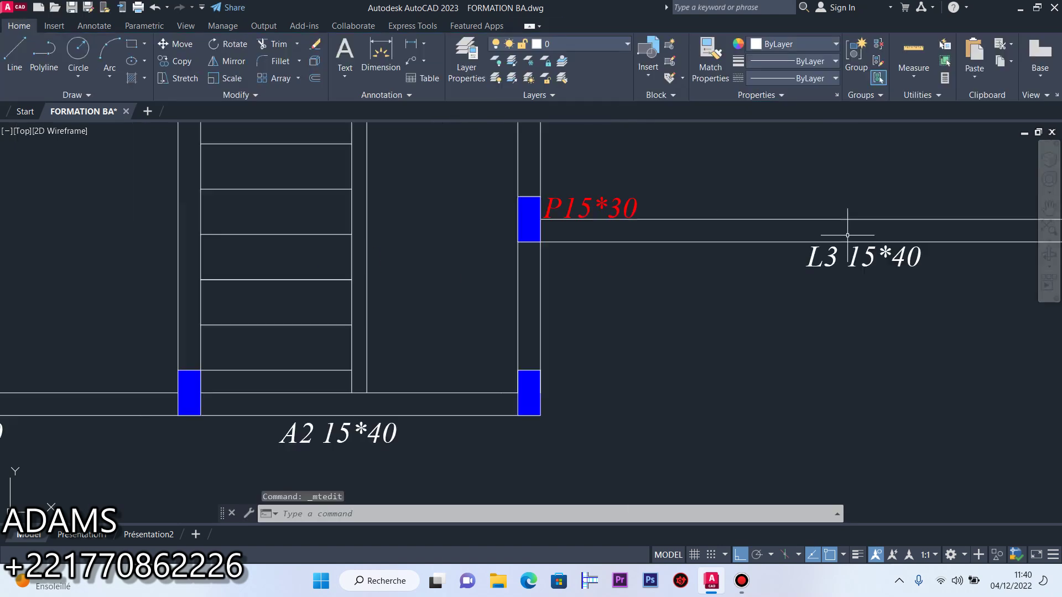
{"action": "scroll", "coordinate": [847, 235], "scroll_direction": "up", "scroll_amount": 1}
{"action": "left_click", "coordinate": [799, 282]}
{"action": "double_click", "coordinate": [799, 271]}
{"action": "left_click_drag", "start_coordinate": [799, 271], "coordinate": [760, 270]}
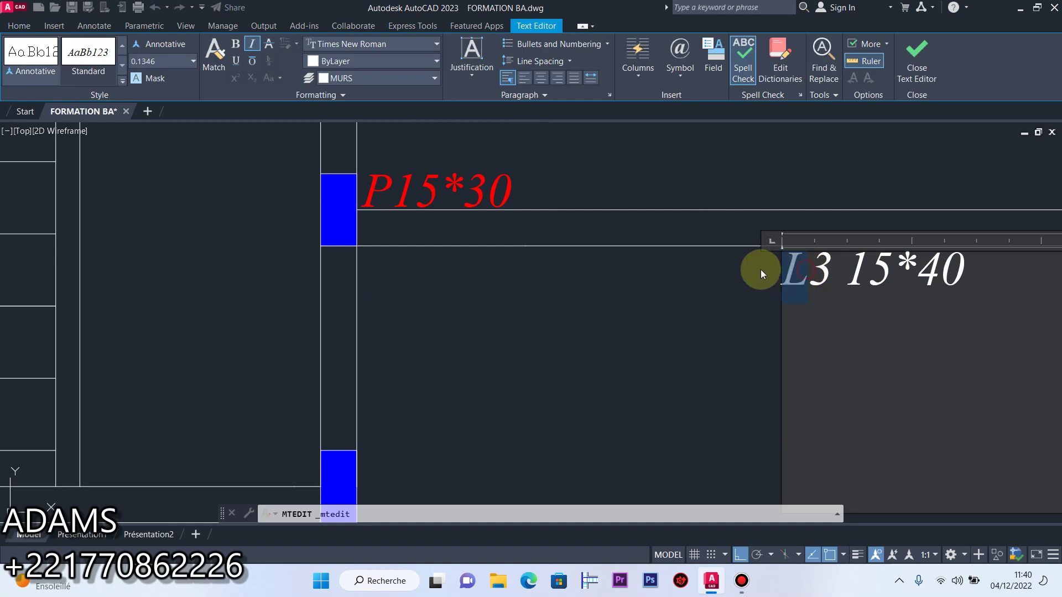
{"action": "type", "text": "A"}
{"action": "left_click", "coordinate": [699, 326]}
{"action": "scroll", "coordinate": [682, 341], "scroll_direction": "down", "scroll_amount": 3}
Change the L4 15*40 label at the head of the copied plan's staircase to A4 15*40
{"action": "scroll", "coordinate": [682, 341], "scroll_direction": "down", "scroll_amount": 1}
{"action": "scroll", "coordinate": [608, 259], "scroll_direction": "up", "scroll_amount": 7}
{"action": "double_click", "coordinate": [597, 287]}
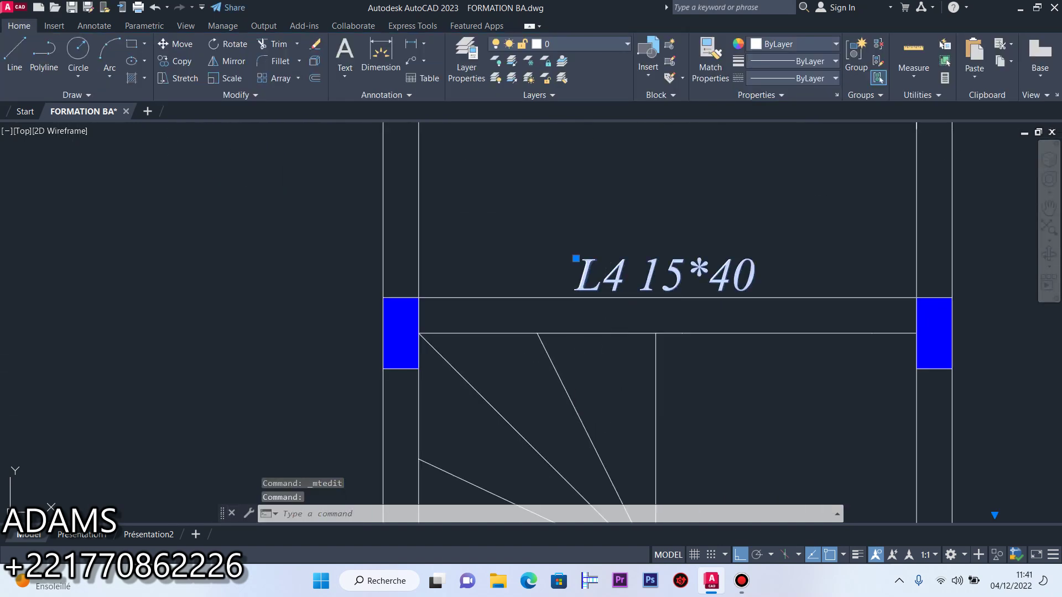
{"action": "left_click_drag", "start_coordinate": [597, 288], "coordinate": [569, 266]}
{"action": "type", "text": "A"}
{"action": "left_click", "coordinate": [523, 221]}
{"action": "scroll", "coordinate": [561, 359], "scroll_direction": "down", "scroll_amount": 5}
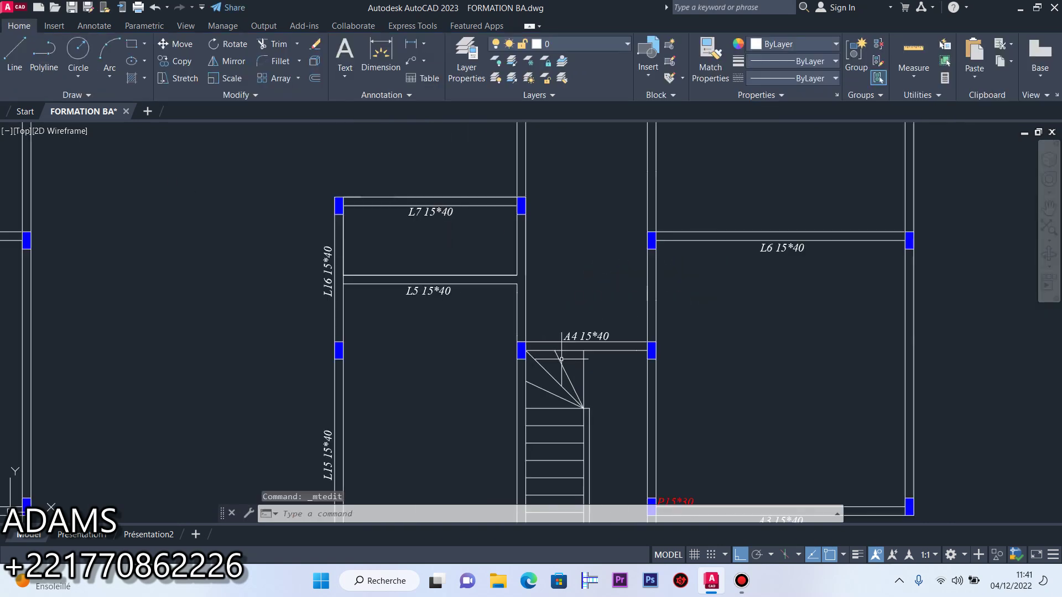
Change the L5 15*40 beam label on the copied plan to A5 15*40
{"action": "scroll", "coordinate": [421, 298], "scroll_direction": "up", "scroll_amount": 4}
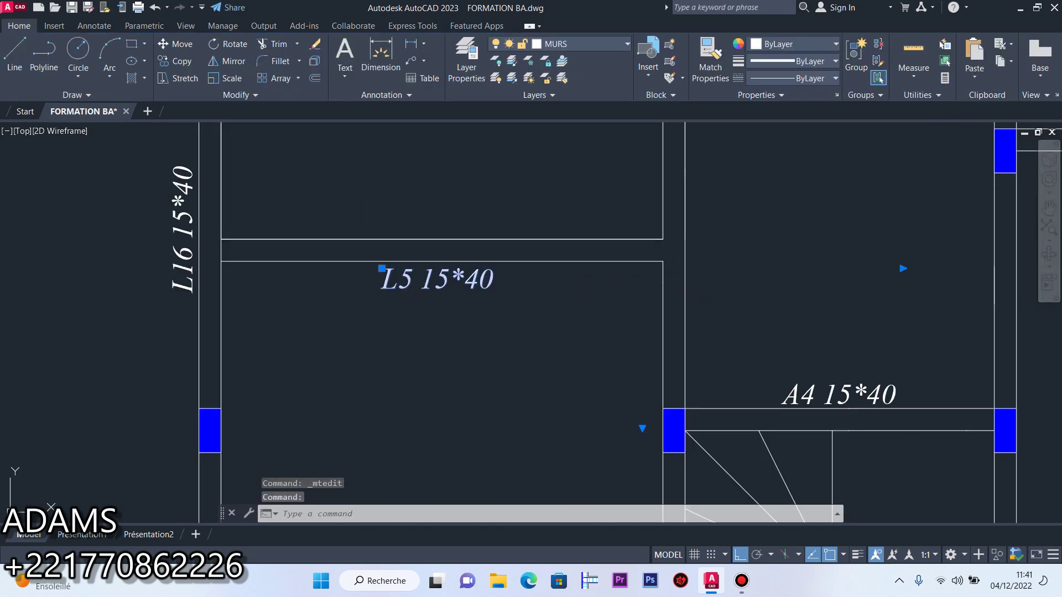
{"action": "double_click", "coordinate": [399, 276]}
{"action": "type", "text": "A"}
{"action": "left_click", "coordinate": [354, 340]}
{"action": "scroll", "coordinate": [351, 344], "scroll_direction": "down", "scroll_amount": 6}
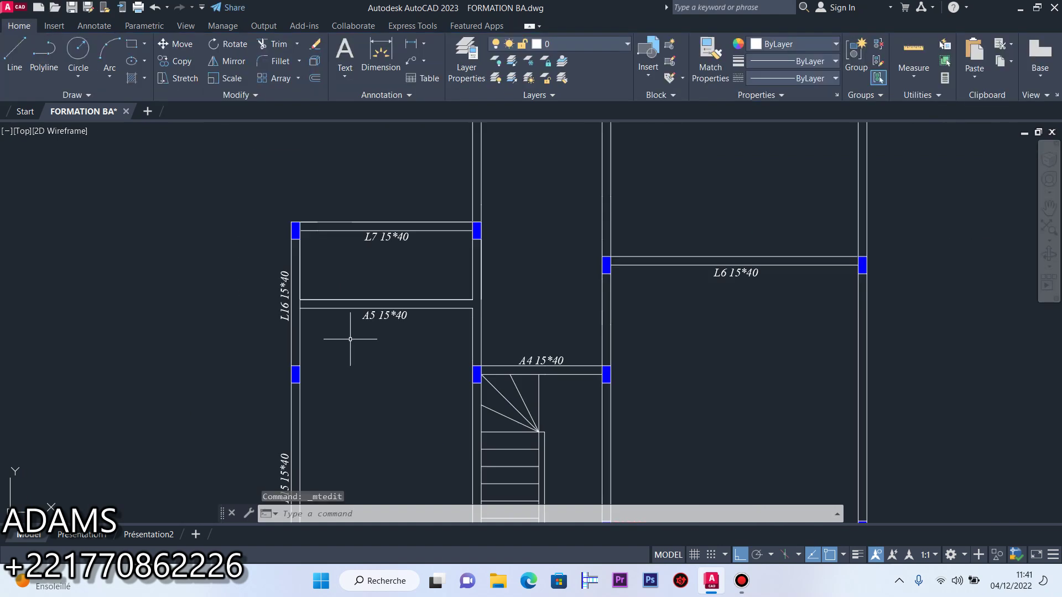
Change the L6 15*40 beam label on the copied plan to A6 15*40
{"action": "scroll", "coordinate": [473, 313], "scroll_direction": "up", "scroll_amount": 5}
{"action": "scroll", "coordinate": [473, 313], "scroll_direction": "up", "scroll_amount": 2}
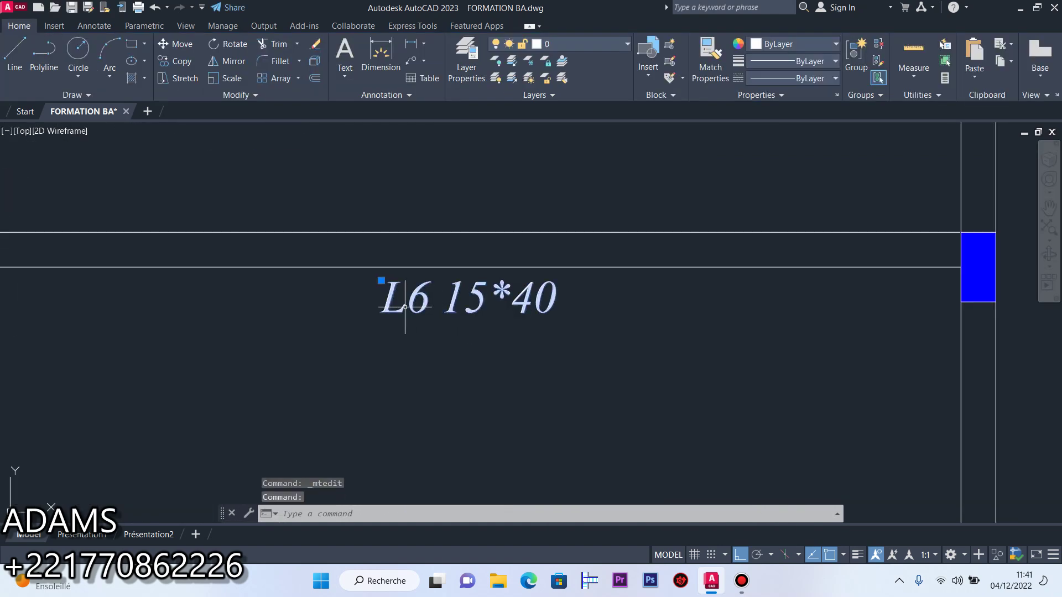
{"action": "double_click", "coordinate": [396, 301]}
{"action": "left_click_drag", "start_coordinate": [408, 302], "coordinate": [341, 290]}
{"action": "type", "text": "A"}
{"action": "left_click", "coordinate": [374, 368]}
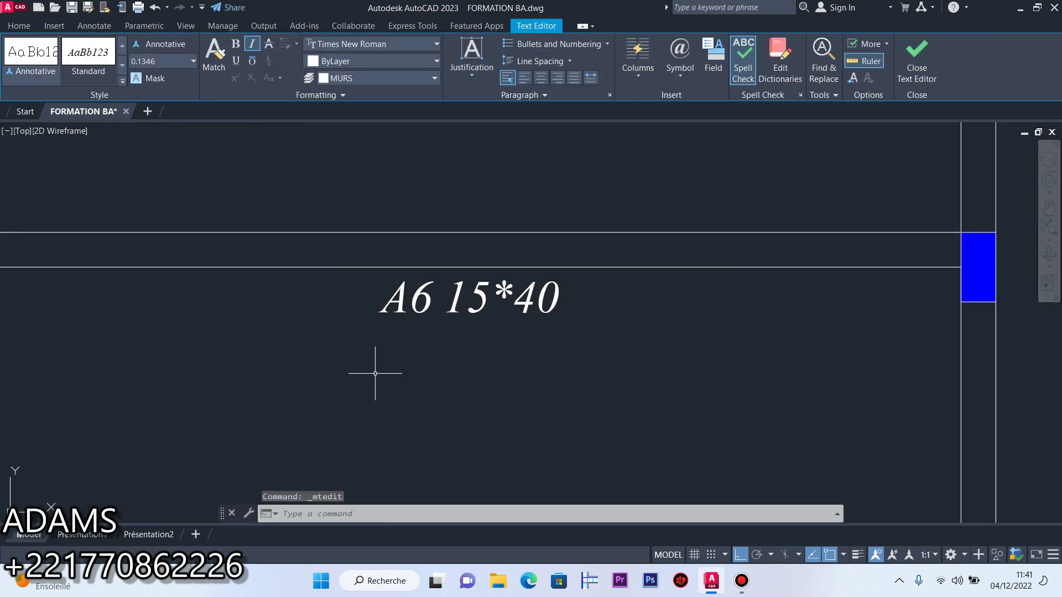
{"action": "scroll", "coordinate": [645, 339], "scroll_direction": "down", "scroll_amount": 6}
Change the L7 15*40 beam label on the copied plan to A7 15*40
{"action": "scroll", "coordinate": [369, 332], "scroll_direction": "up", "scroll_amount": 5}
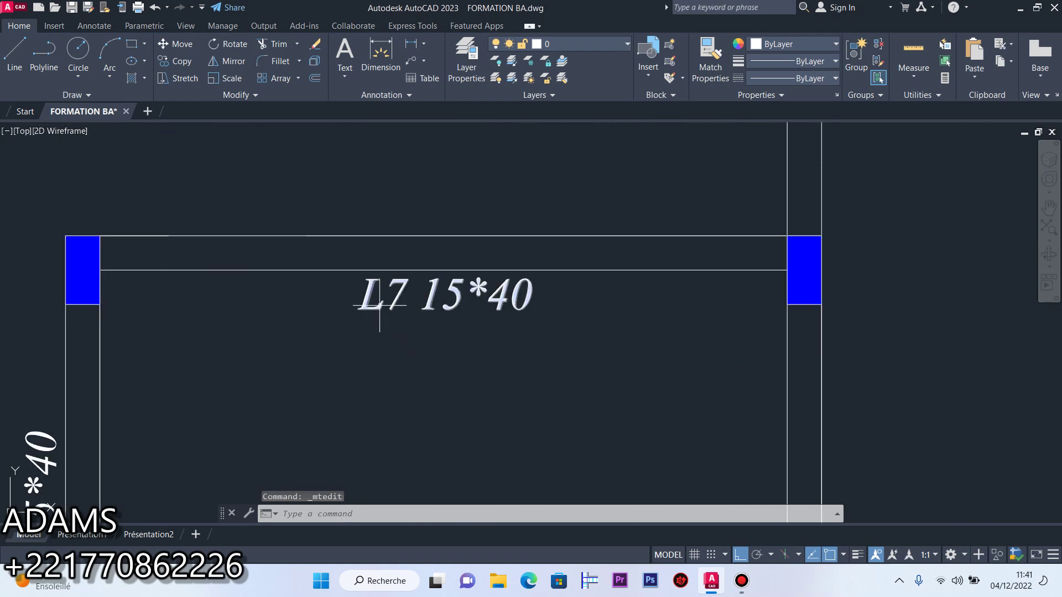
{"action": "double_click", "coordinate": [378, 286]}
{"action": "left_click_drag", "start_coordinate": [381, 288], "coordinate": [343, 287]}
{"action": "type", "text": "A"}
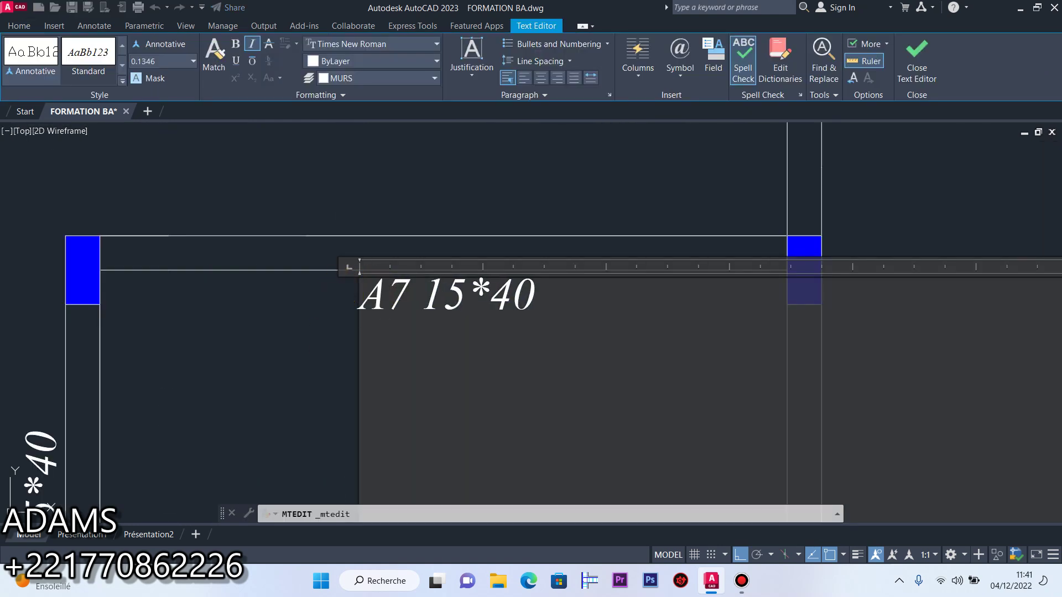
{"action": "left_click", "coordinate": [327, 337]}
{"action": "scroll", "coordinate": [570, 387], "scroll_direction": "down", "scroll_amount": 6}
Change the L9 15*40 beam label on the copied plan to A9 15*40
{"action": "scroll", "coordinate": [635, 309], "scroll_direction": "up", "scroll_amount": 10}
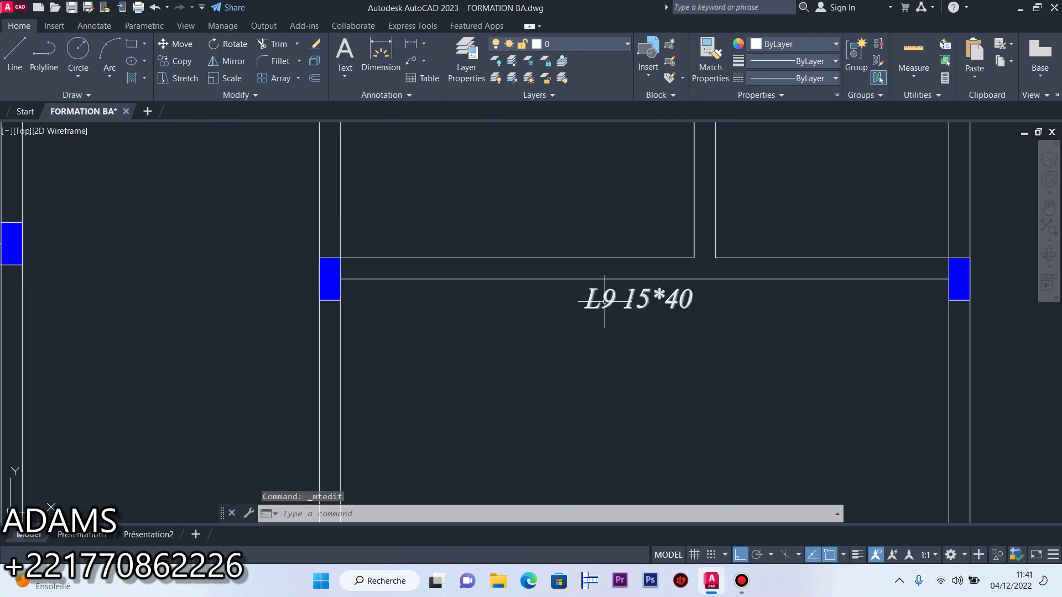
{"action": "left_click", "coordinate": [598, 305]}
{"action": "double_click", "coordinate": [598, 306]}
{"action": "left_click_drag", "start_coordinate": [599, 293], "coordinate": [559, 294]}
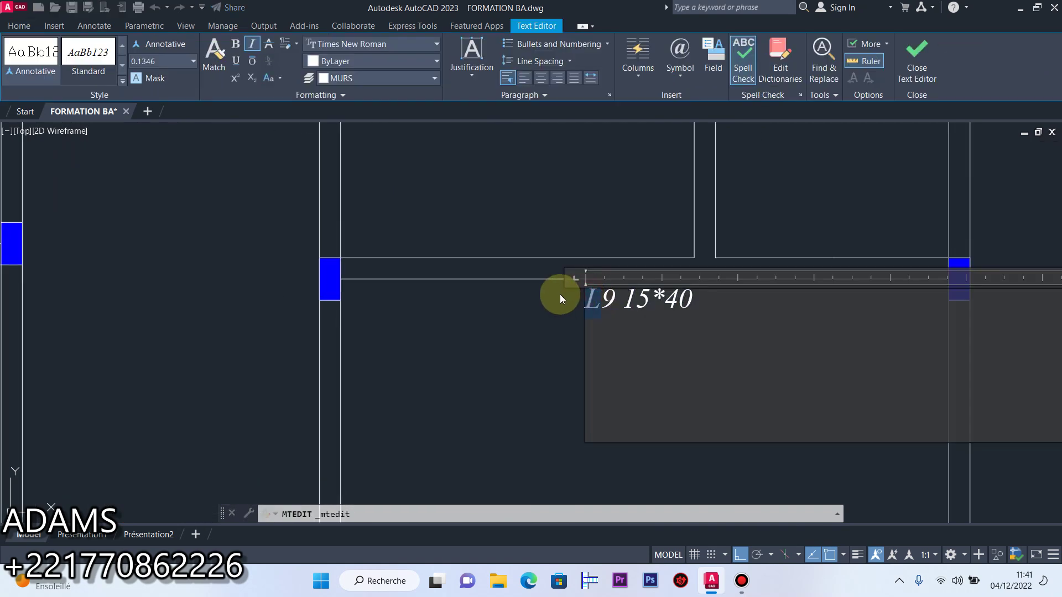
{"action": "type", "text": "A"}
{"action": "left_click", "coordinate": [684, 374]}
{"action": "scroll", "coordinate": [685, 373], "scroll_direction": "down", "scroll_amount": 6}
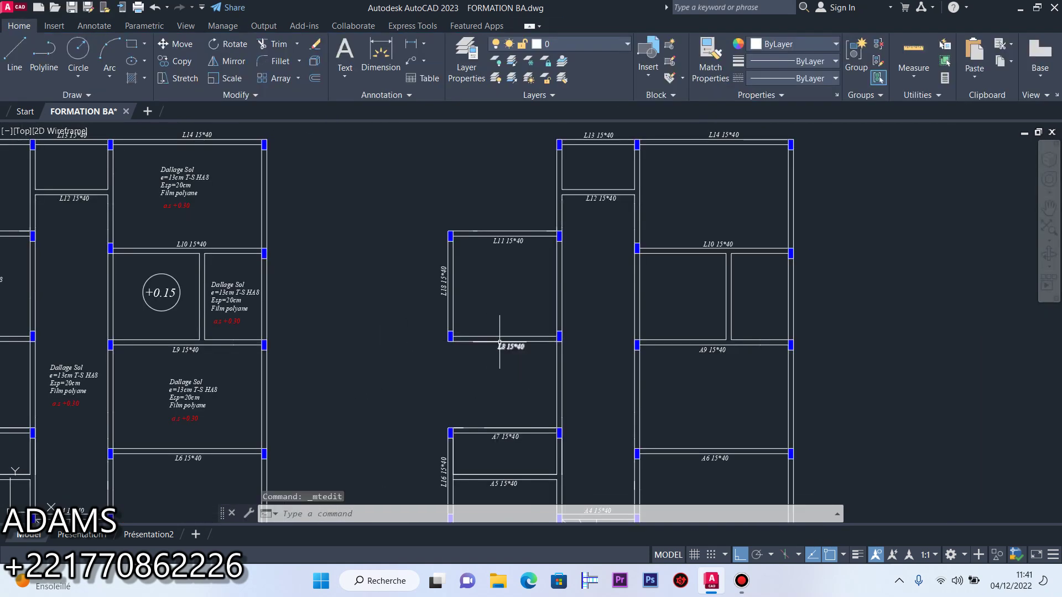
Change the L8 15*40 beam label on the copied plan to A8 15*40
{"action": "scroll", "coordinate": [510, 344], "scroll_direction": "up", "scroll_amount": 10}
{"action": "left_click", "coordinate": [478, 378]}
{"action": "double_click", "coordinate": [478, 378]}
{"action": "left_click_drag", "start_coordinate": [479, 372], "coordinate": [413, 356]}
{"action": "type", "text": "A"}
{"action": "left_click", "coordinate": [413, 356]}
{"action": "scroll", "coordinate": [622, 350], "scroll_direction": "down", "scroll_amount": 7}
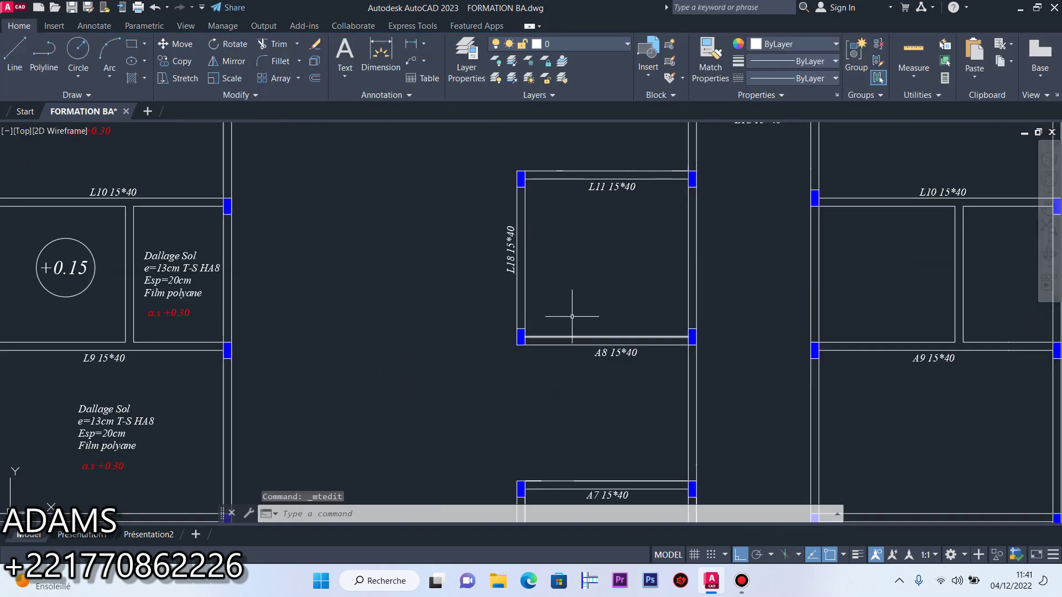
{"action": "scroll", "coordinate": [568, 308], "scroll_direction": "down", "scroll_amount": 5}
Change the L10 15*40 beam label on the copied plan to A10 15*40
{"action": "scroll", "coordinate": [574, 268], "scroll_direction": "up", "scroll_amount": 5}
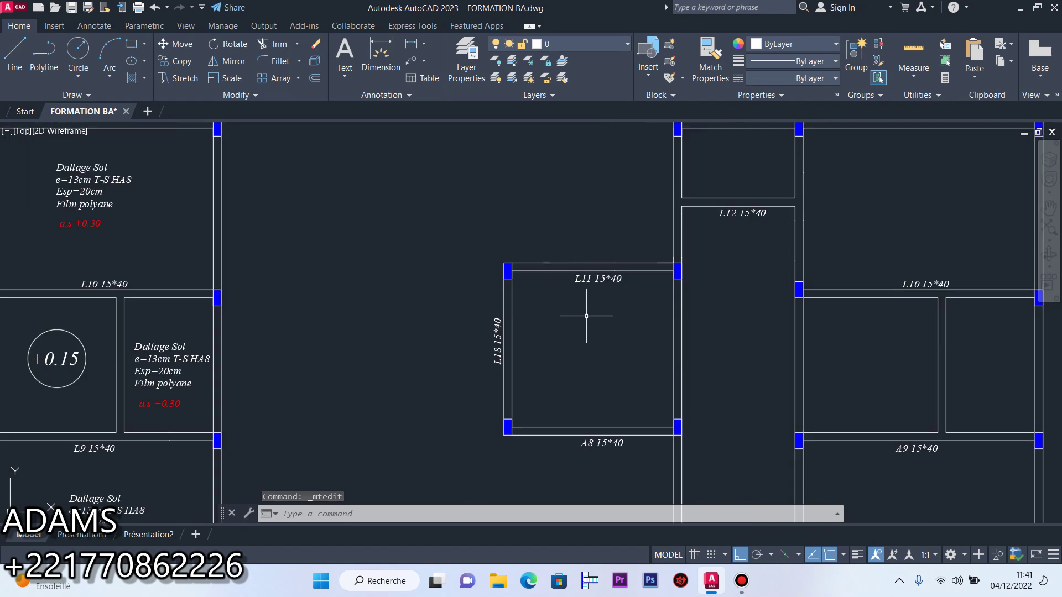
{"action": "scroll", "coordinate": [898, 306], "scroll_direction": "up", "scroll_amount": 6}
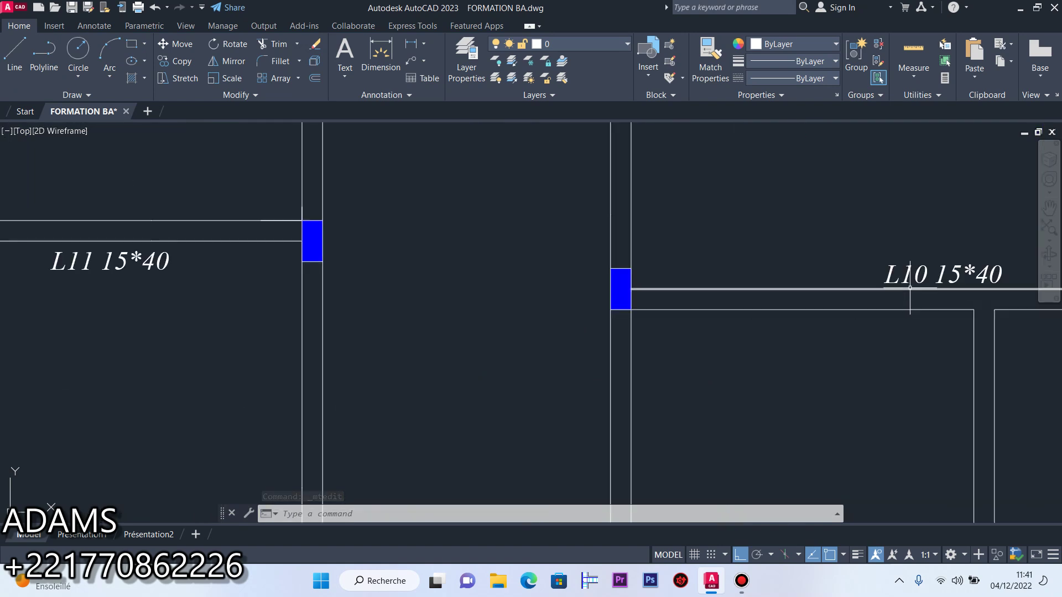
{"action": "scroll", "coordinate": [889, 274], "scroll_direction": "down", "scroll_amount": 4}
{"action": "scroll", "coordinate": [889, 275], "scroll_direction": "up", "scroll_amount": 4}
{"action": "double_click", "coordinate": [889, 275]}
{"action": "left_click_drag", "start_coordinate": [883, 265], "coordinate": [850, 266]}
{"action": "type", "text": "A"}
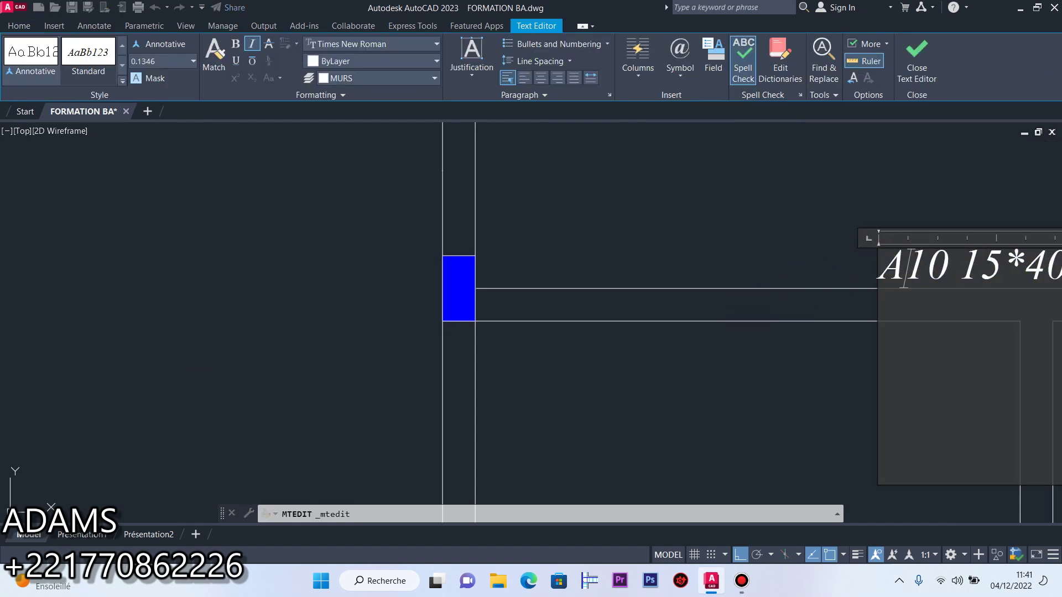
{"action": "left_click", "coordinate": [841, 272]}
{"action": "scroll", "coordinate": [805, 346], "scroll_direction": "down", "scroll_amount": 6}
Change the L11 15*40 beam label on the copied plan to A11 15*40
{"action": "scroll", "coordinate": [519, 323], "scroll_direction": "up", "scroll_amount": 4}
{"action": "scroll", "coordinate": [519, 323], "scroll_direction": "up", "scroll_amount": 2}
{"action": "double_click", "coordinate": [473, 326]}
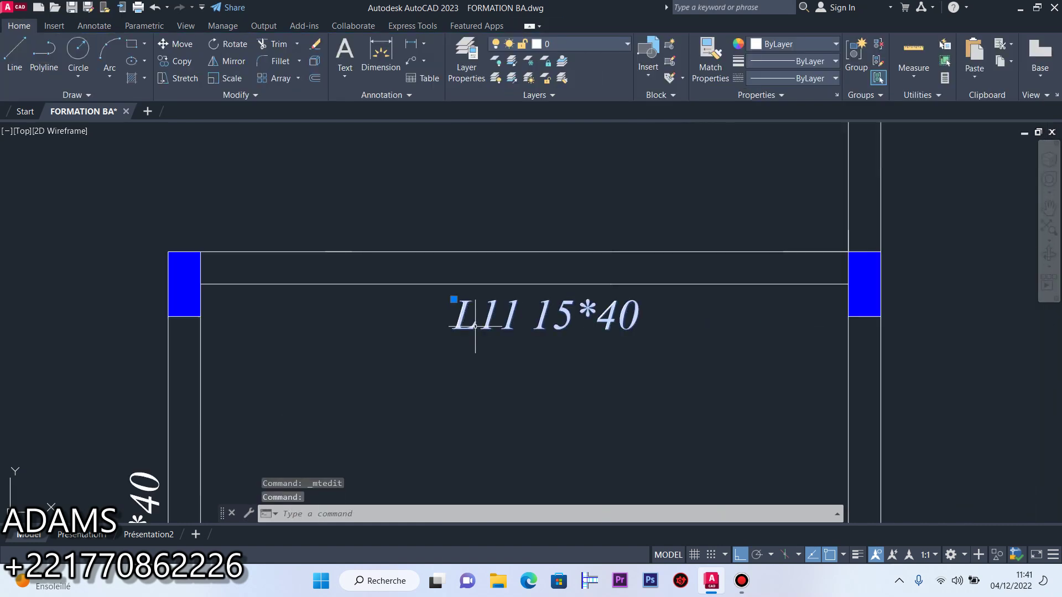
{"action": "left_click_drag", "start_coordinate": [475, 325], "coordinate": [422, 313]}
{"action": "type", "text": "A"}
{"action": "left_click", "coordinate": [423, 310]}
{"action": "scroll", "coordinate": [506, 328], "scroll_direction": "down", "scroll_amount": 6}
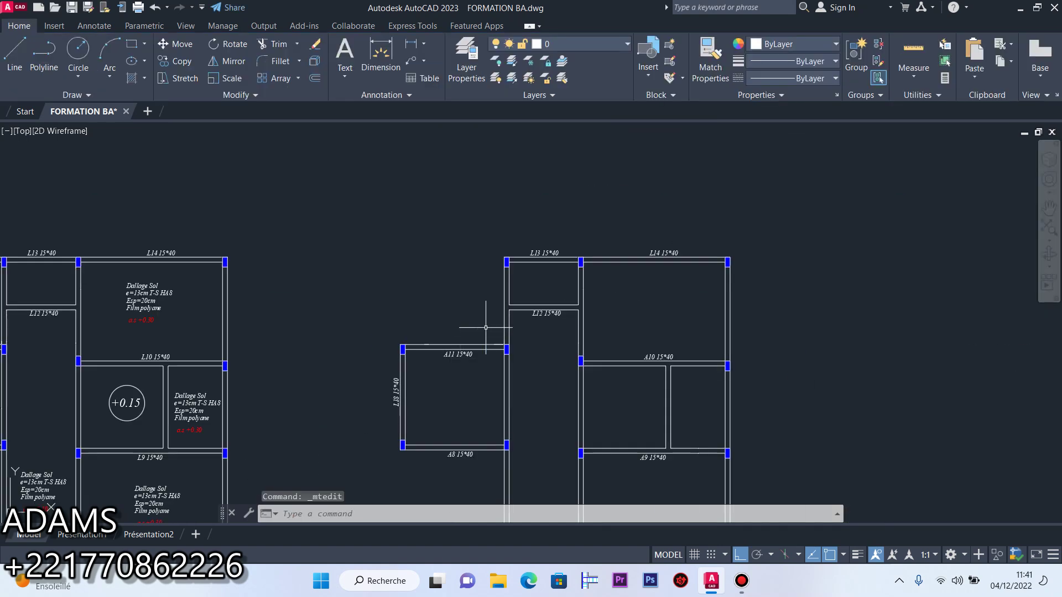
Change the L12 15*40 beam label on the copied plan to A12 15*40
{"action": "scroll", "coordinate": [518, 350], "scroll_direction": "up", "scroll_amount": 4}
{"action": "double_click", "coordinate": [518, 349]}
{"action": "left_click_drag", "start_coordinate": [514, 350], "coordinate": [478, 349]}
{"action": "type", "text": "A"}
{"action": "left_click", "coordinate": [481, 365]}
{"action": "scroll", "coordinate": [516, 367], "scroll_direction": "down", "scroll_amount": 5}
Change the L13 15*40 label along the copied plan's upper edge to A13 15*40
{"action": "scroll", "coordinate": [512, 280], "scroll_direction": "up", "scroll_amount": 4}
{"action": "double_click", "coordinate": [514, 268]}
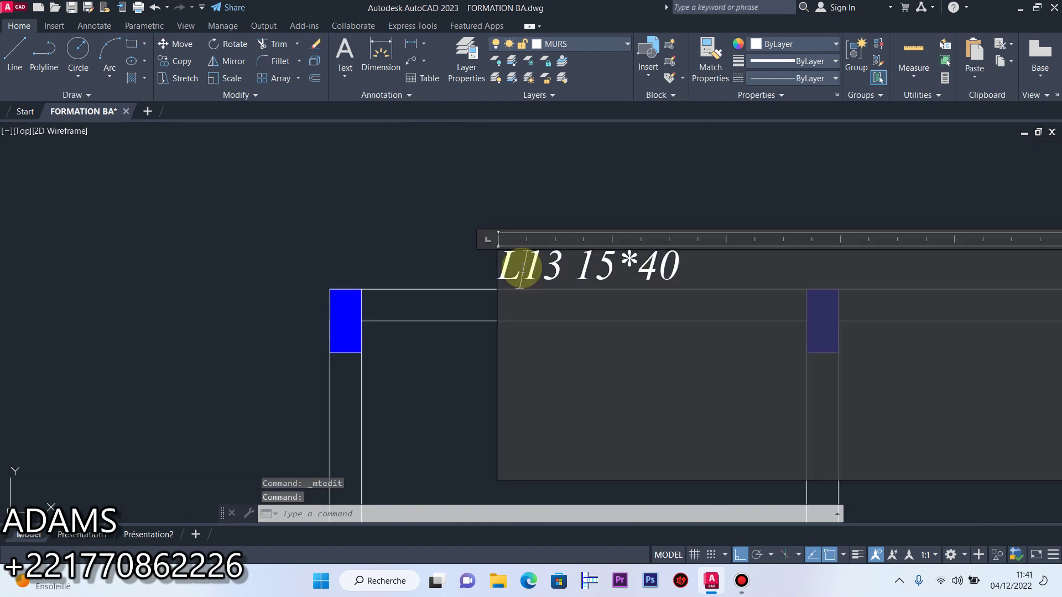
{"action": "left_click_drag", "start_coordinate": [514, 268], "coordinate": [490, 263]}
{"action": "type", "text": "A"}
{"action": "left_click", "coordinate": [490, 297]}
{"action": "scroll", "coordinate": [683, 346], "scroll_direction": "down", "scroll_amount": 5}
Change the L14 15*40 label along the copied plan's upper edge to A14 15*40
{"action": "scroll", "coordinate": [657, 312], "scroll_direction": "up", "scroll_amount": 4}
{"action": "left_click", "coordinate": [657, 313]}
{"action": "double_click", "coordinate": [657, 313]}
{"action": "left_click_drag", "start_coordinate": [658, 298], "coordinate": [606, 291]}
{"action": "type", "text": "A"}
{"action": "left_click", "coordinate": [559, 356]}
{"action": "scroll", "coordinate": [633, 287], "scroll_direction": "down", "scroll_amount": 4}
Change the vertical L15 15*40 label beside the copied plan's outer wall to A15 15*40
{"action": "scroll", "coordinate": [633, 287], "scroll_direction": "down", "scroll_amount": 5}
{"action": "scroll", "coordinate": [613, 439], "scroll_direction": "up", "scroll_amount": 4}
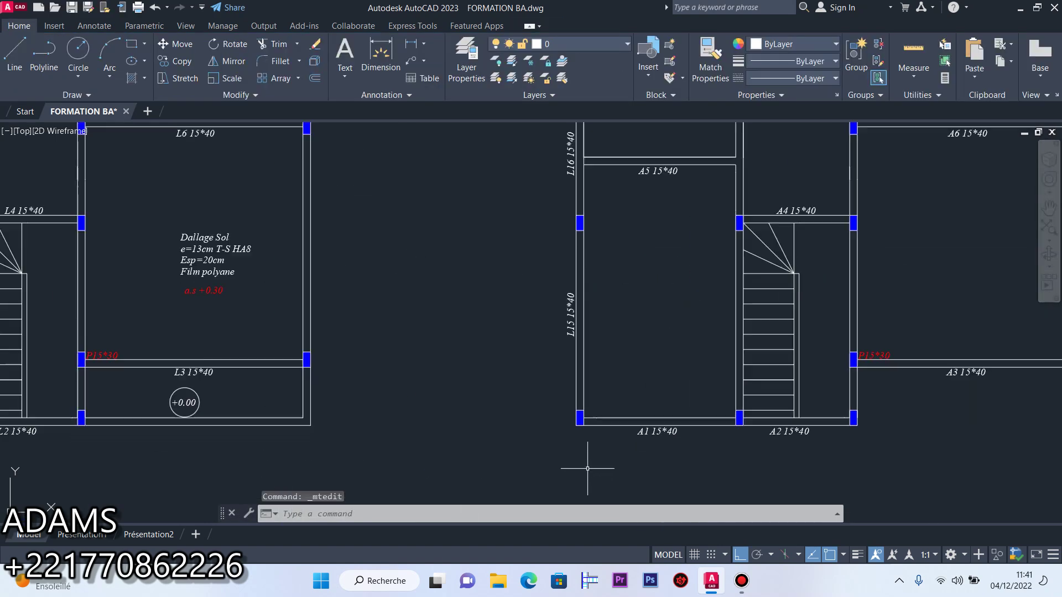
{"action": "scroll", "coordinate": [561, 326], "scroll_direction": "up", "scroll_amount": 3}
{"action": "double_click", "coordinate": [561, 326]}
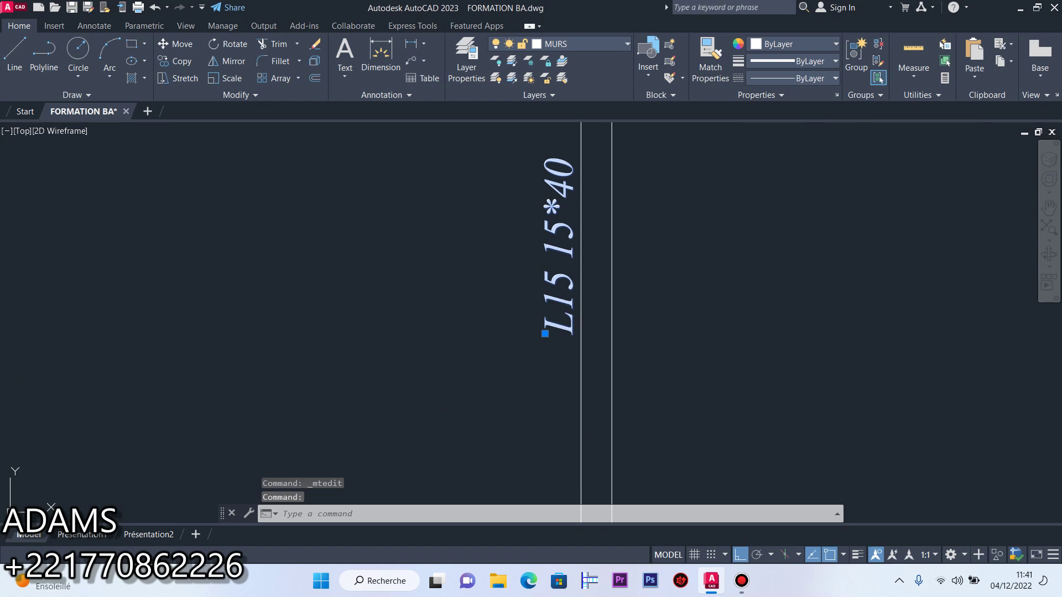
{"action": "left_click_drag", "start_coordinate": [562, 343], "coordinate": [534, 351]}
{"action": "type", "text": "A"}
{"action": "left_click", "coordinate": [533, 354]}
{"action": "scroll", "coordinate": [569, 403], "scroll_direction": "down", "scroll_amount": 5}
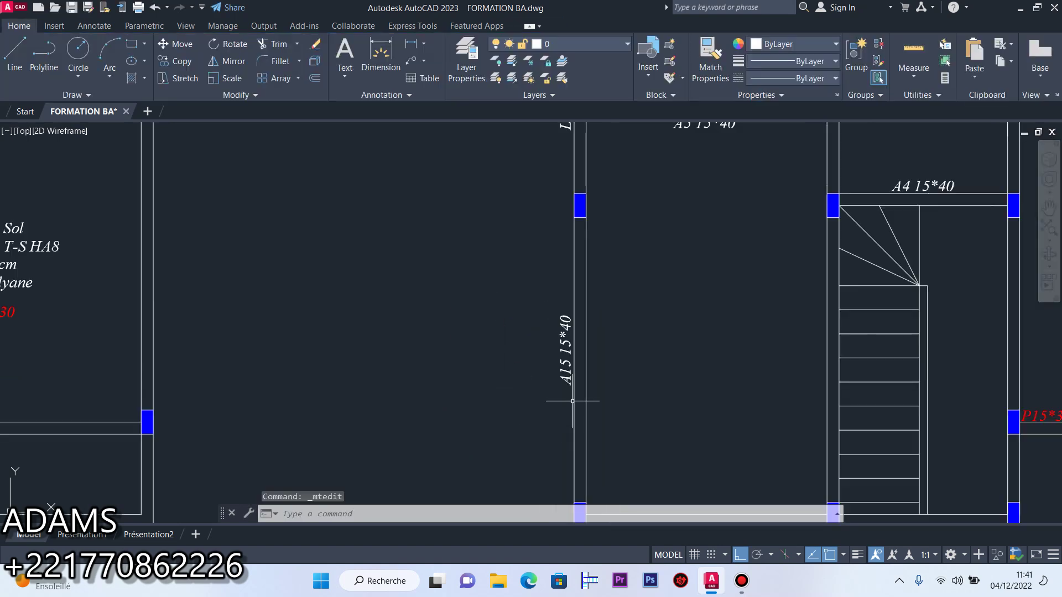
Change the vertical L16 15*40 label beside the copied plan's outer wall to A16 15*40
{"action": "scroll", "coordinate": [542, 186], "scroll_direction": "up", "scroll_amount": 4}
{"action": "scroll", "coordinate": [542, 186], "scroll_direction": "up", "scroll_amount": 2}
{"action": "left_click", "coordinate": [601, 284]}
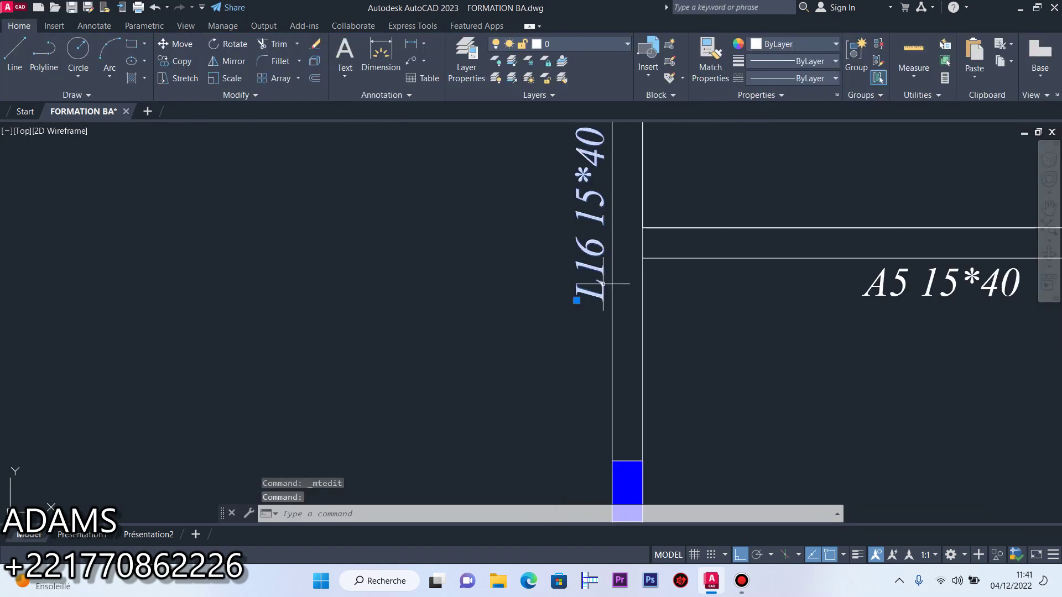
{"action": "double_click", "coordinate": [591, 299]}
{"action": "left_click_drag", "start_coordinate": [592, 320], "coordinate": [517, 307]}
{"action": "type", "text": "A"}
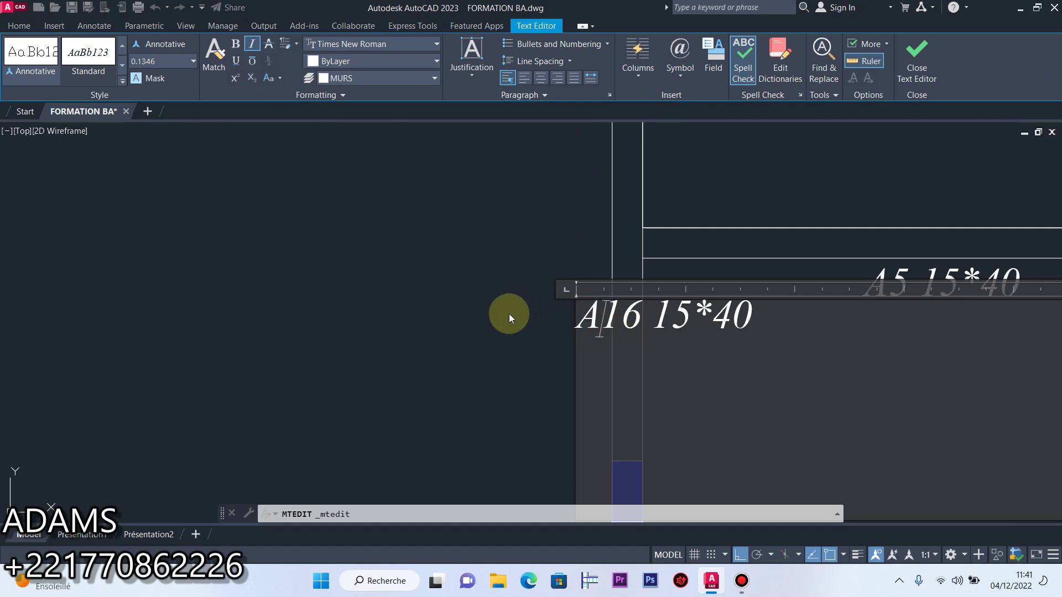
{"action": "left_click", "coordinate": [515, 311]}
{"action": "scroll", "coordinate": [596, 372], "scroll_direction": "down", "scroll_amount": 4}
{"action": "scroll", "coordinate": [596, 371], "scroll_direction": "down", "scroll_amount": 3}
{"action": "scroll", "coordinate": [599, 276], "scroll_direction": "up", "scroll_amount": 3}
{"action": "scroll", "coordinate": [593, 268], "scroll_direction": "down", "scroll_amount": 2}
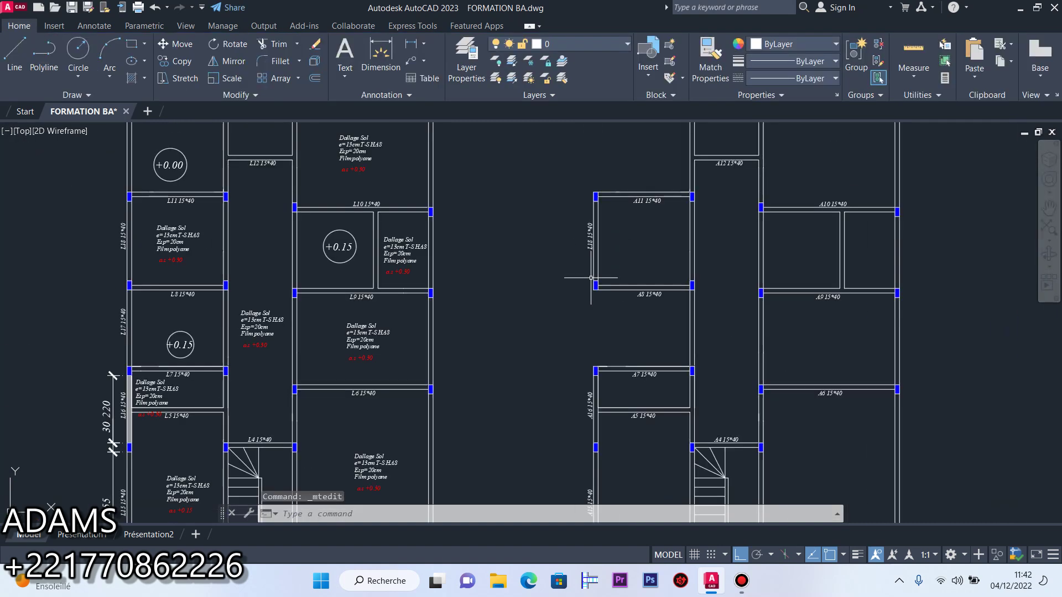
Change the vertical beam label L18 15*40 in the copied plan to A17 15*40
{"action": "scroll", "coordinate": [586, 245], "scroll_direction": "up", "scroll_amount": 4}
{"action": "double_click", "coordinate": [595, 245]}
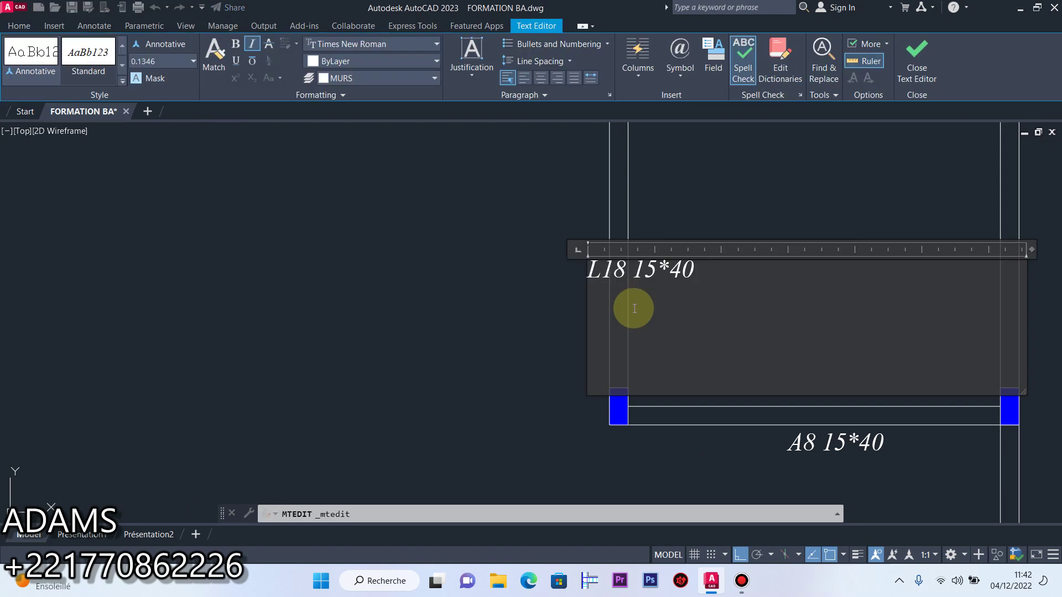
{"action": "left_click_drag", "start_coordinate": [626, 275], "coordinate": [542, 268]}
{"action": "type", "text": "A17"}
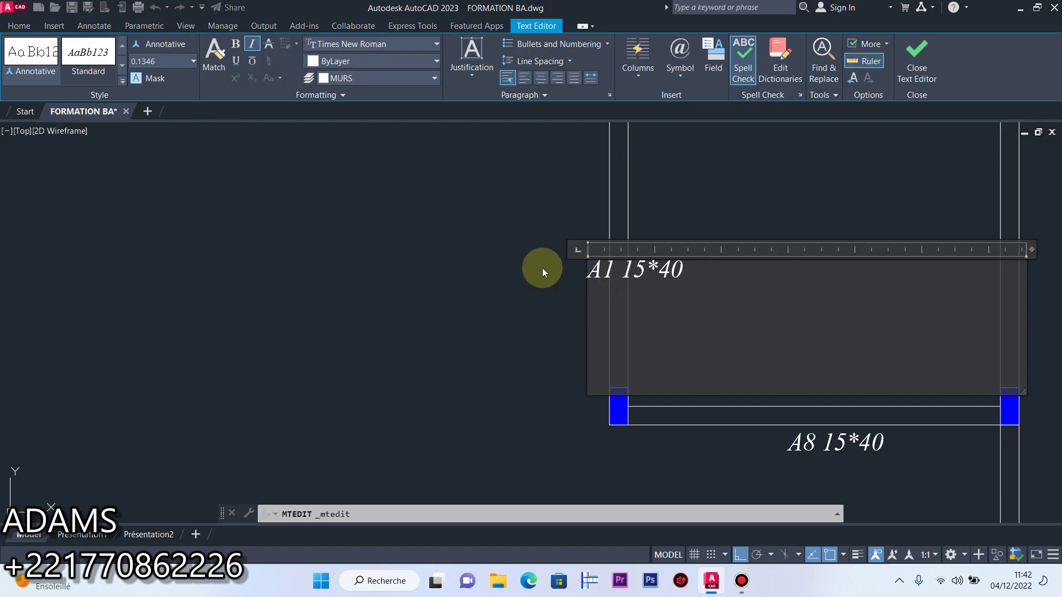
{"action": "key", "text": "ctrl+Return"}
{"action": "scroll", "coordinate": [612, 313], "scroll_direction": "down", "scroll_amount": 5}
{"action": "scroll", "coordinate": [623, 303], "scroll_direction": "up", "scroll_amount": 6}
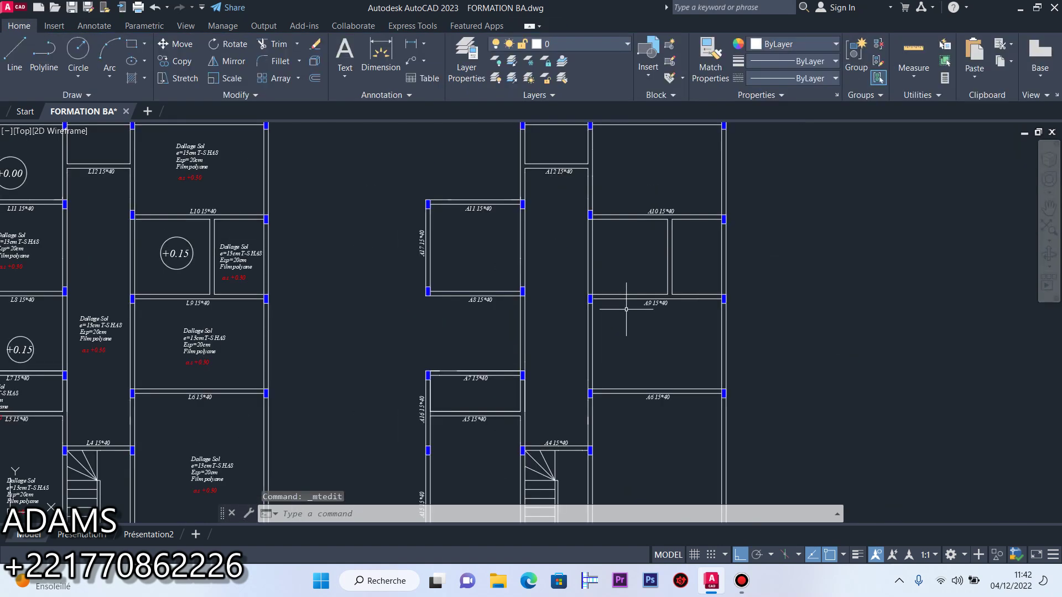
{"action": "scroll", "coordinate": [688, 305], "scroll_direction": "down", "scroll_amount": 4}
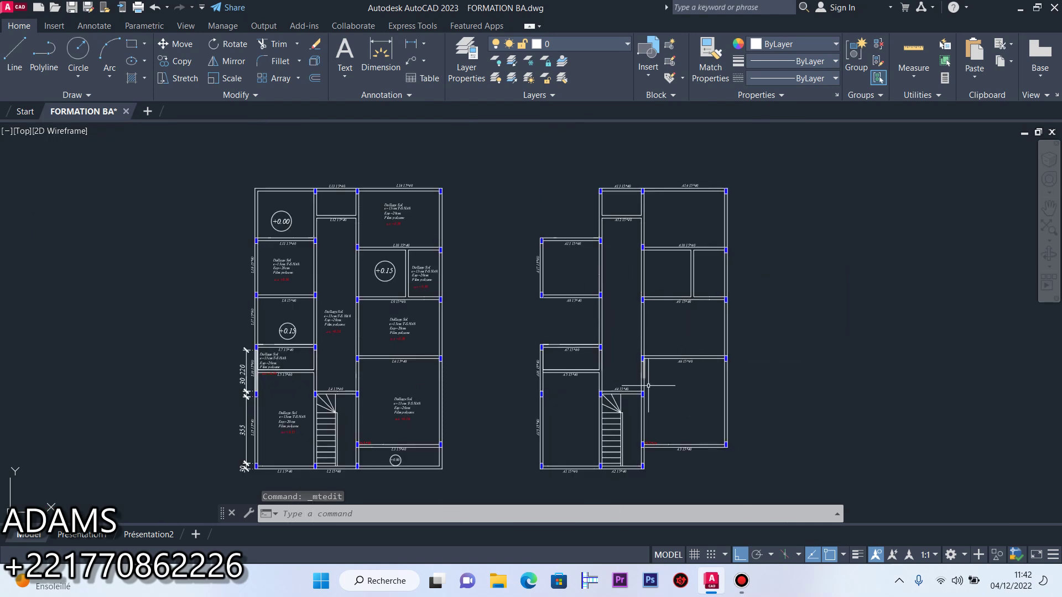
{"action": "left_click", "coordinate": [741, 581]}
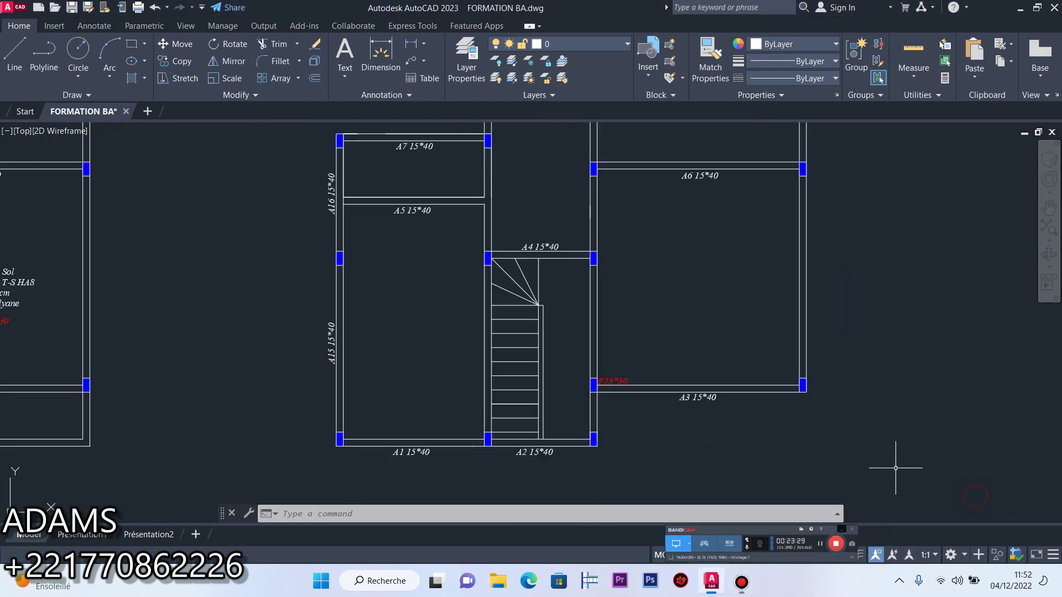
{"action": "left_click", "coordinate": [895, 467]}
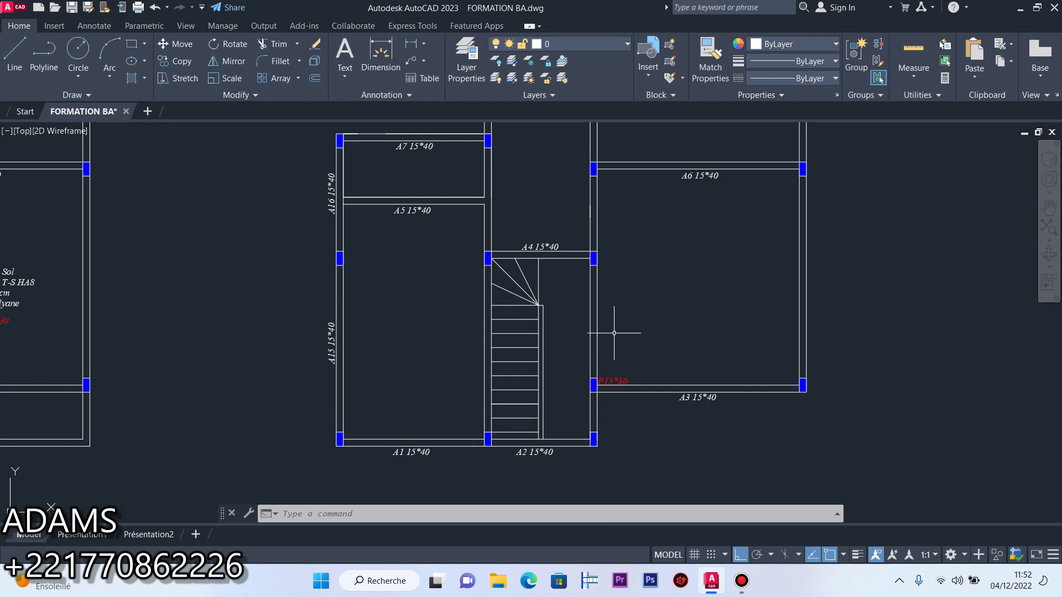
Compare the upper-floor architectural plan with the structural plans, examining the stairwell projection and the front edge
{"action": "scroll", "coordinate": [613, 333], "scroll_direction": "down", "scroll_amount": 6}
{"action": "scroll", "coordinate": [611, 374], "scroll_direction": "up", "scroll_amount": 4}
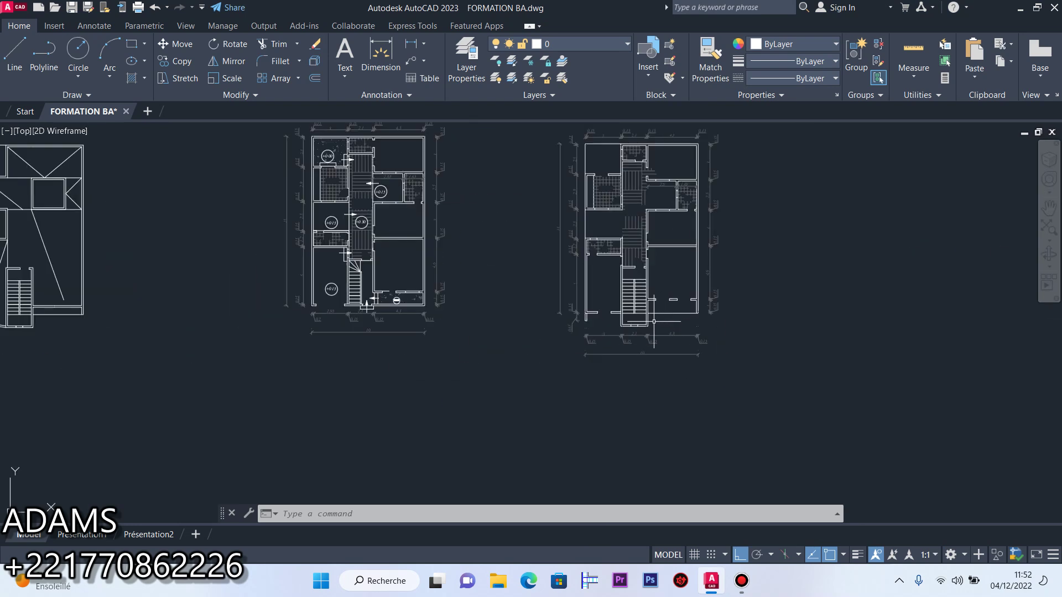
{"action": "scroll", "coordinate": [653, 300], "scroll_direction": "up", "scroll_amount": 2}
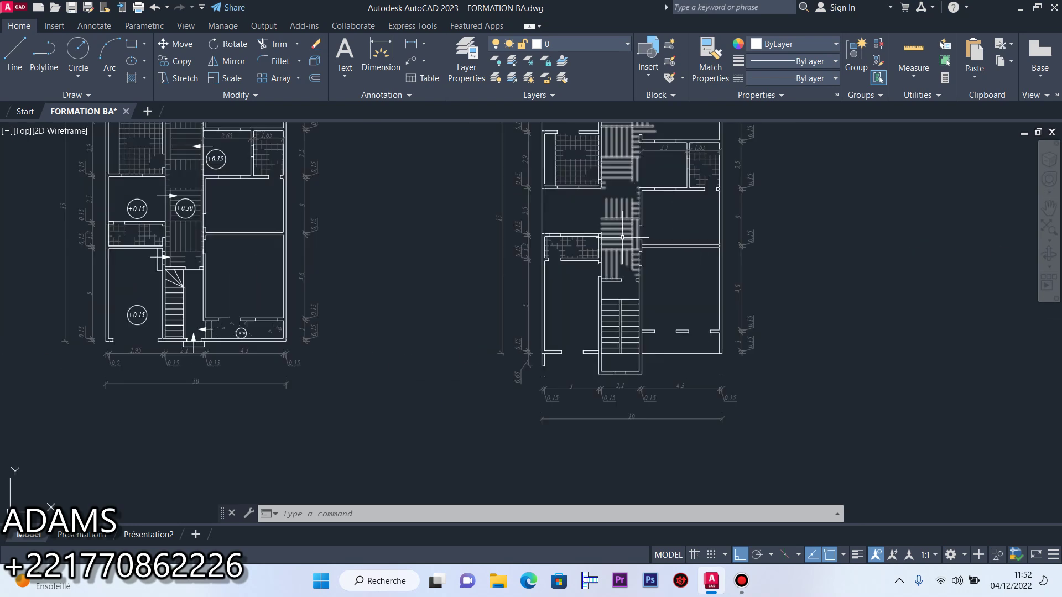
{"action": "scroll", "coordinate": [579, 334], "scroll_direction": "down", "scroll_amount": 4}
{"action": "scroll", "coordinate": [802, 339], "scroll_direction": "up", "scroll_amount": 5}
{"action": "scroll", "coordinate": [746, 362], "scroll_direction": "down", "scroll_amount": 4}
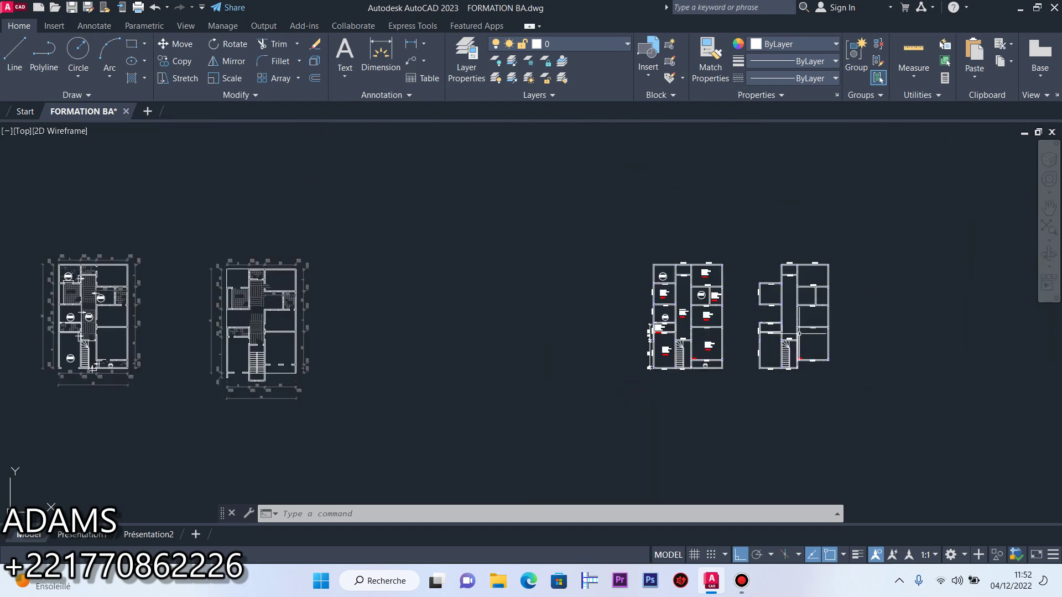
{"action": "scroll", "coordinate": [751, 353], "scroll_direction": "up", "scroll_amount": 3}
{"action": "scroll", "coordinate": [657, 302], "scroll_direction": "down", "scroll_amount": 3}
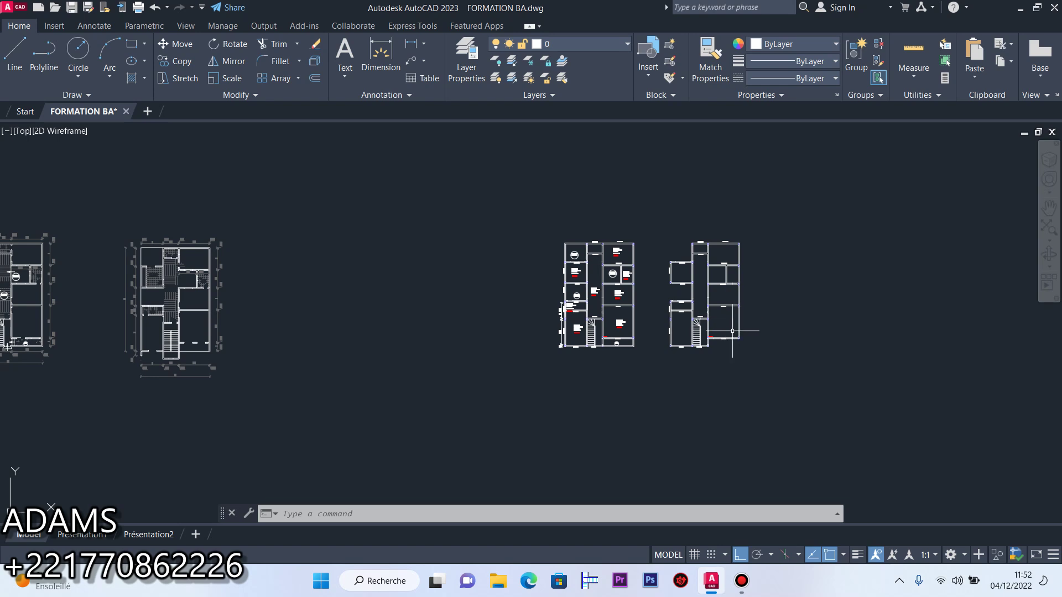
{"action": "scroll", "coordinate": [732, 330], "scroll_direction": "up", "scroll_amount": 4}
{"action": "scroll", "coordinate": [838, 360], "scroll_direction": "down", "scroll_amount": 6}
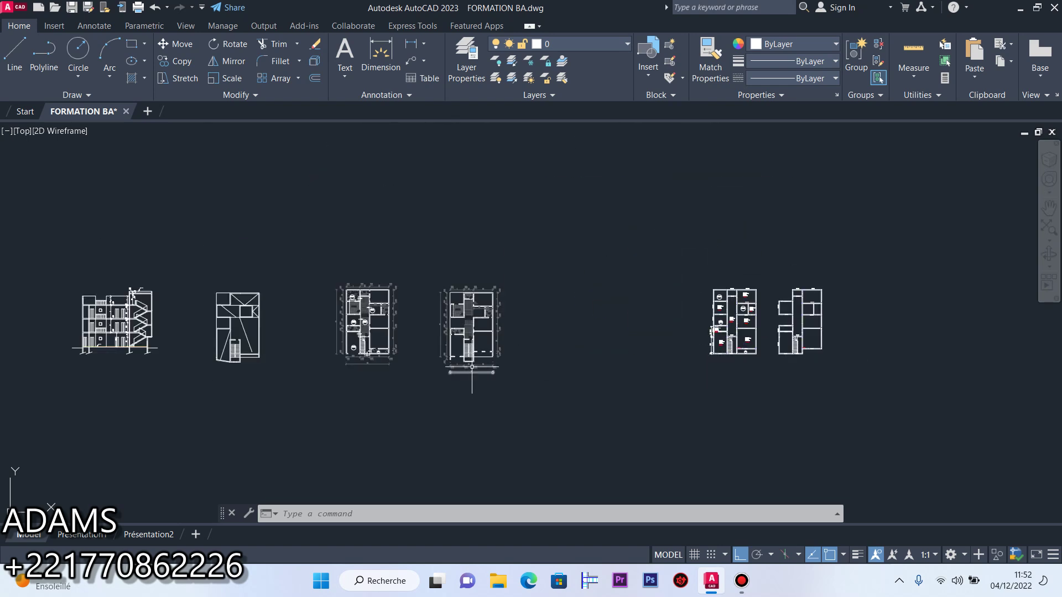
{"action": "scroll", "coordinate": [473, 370], "scroll_direction": "up", "scroll_amount": 3}
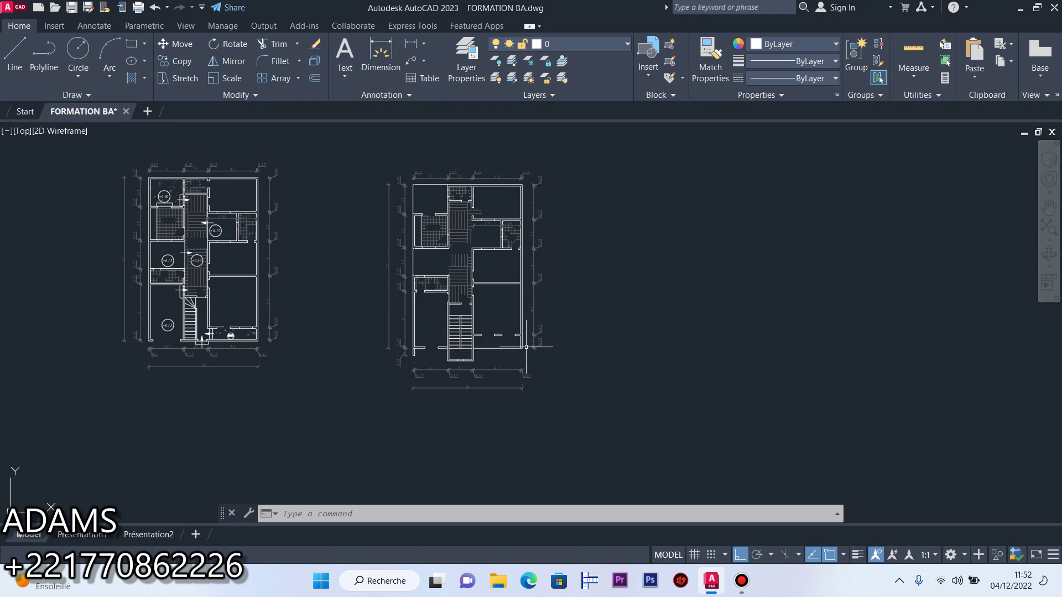
{"action": "scroll", "coordinate": [526, 347], "scroll_direction": "up", "scroll_amount": 10}
{"action": "scroll", "coordinate": [580, 299], "scroll_direction": "down", "scroll_amount": 8}
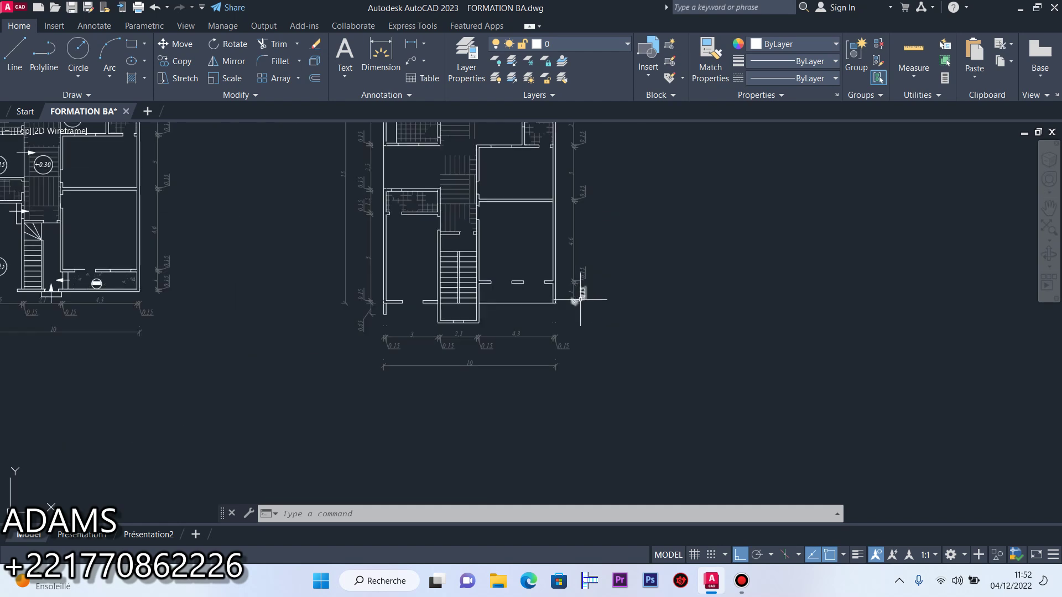
{"action": "scroll", "coordinate": [383, 326], "scroll_direction": "up", "scroll_amount": 6}
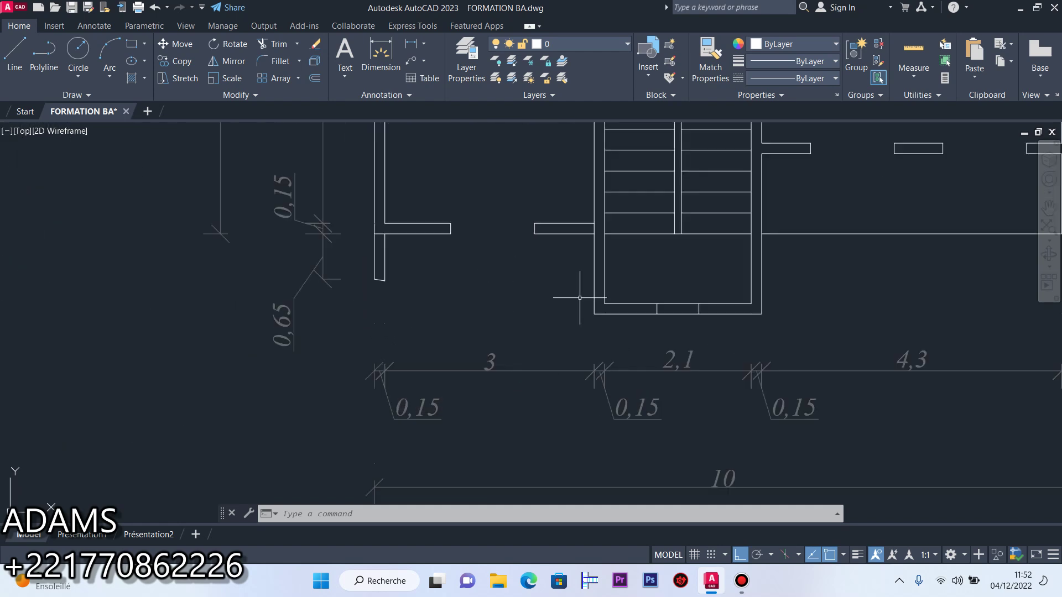
{"action": "scroll", "coordinate": [417, 303], "scroll_direction": "down", "scroll_amount": 8}
{"action": "scroll", "coordinate": [777, 304], "scroll_direction": "down", "scroll_amount": 2}
{"action": "scroll", "coordinate": [750, 289], "scroll_direction": "up", "scroll_amount": 8}
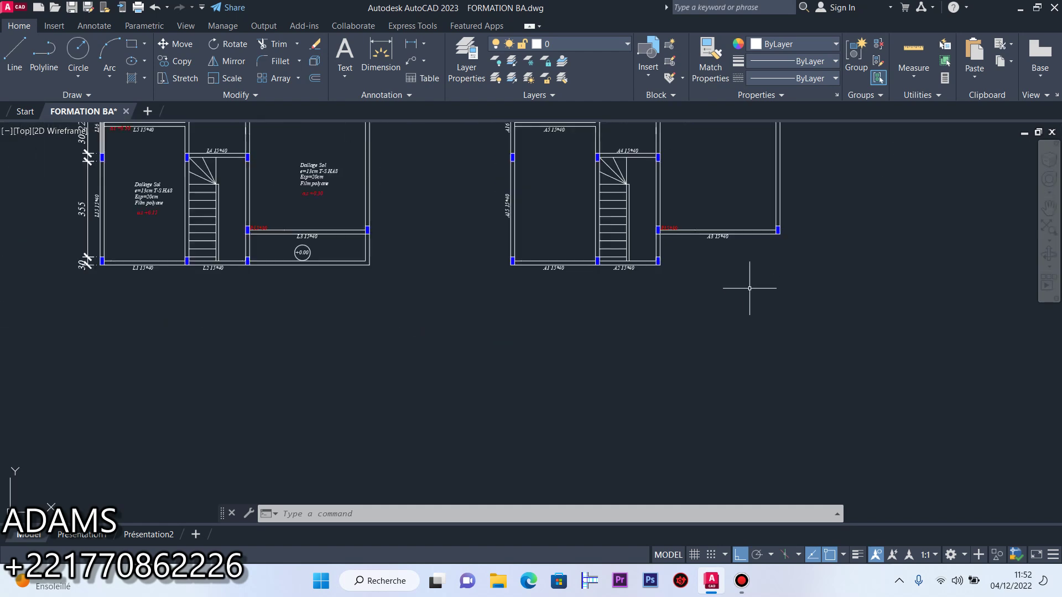
{"action": "scroll", "coordinate": [656, 320], "scroll_direction": "down", "scroll_amount": 10}
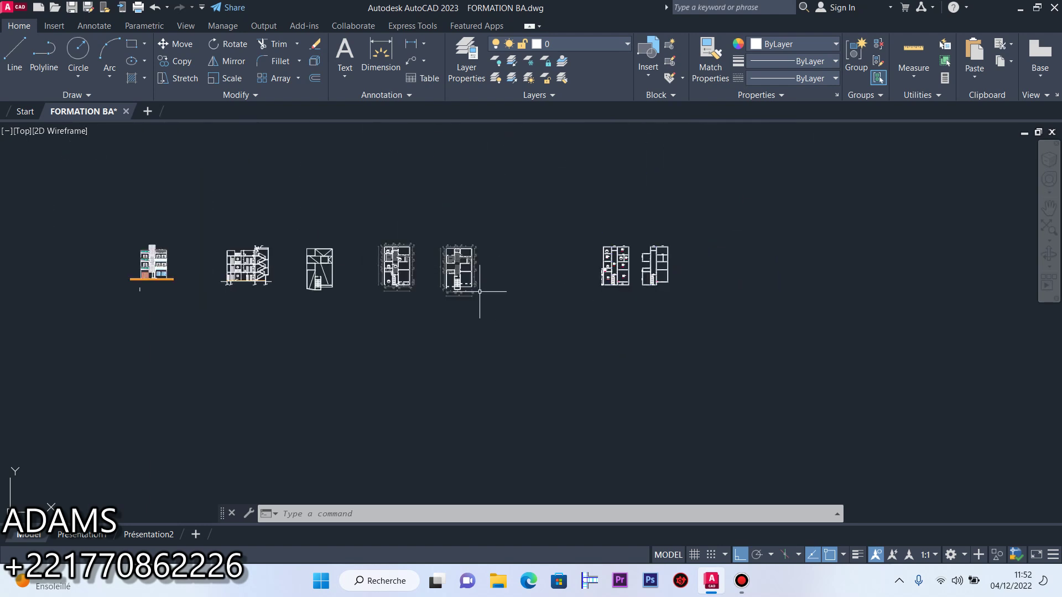
Measure how far the stairwell projects beyond the front wall line in the upper-floor architectural plan
{"action": "scroll", "coordinate": [445, 285], "scroll_direction": "up", "scroll_amount": 12}
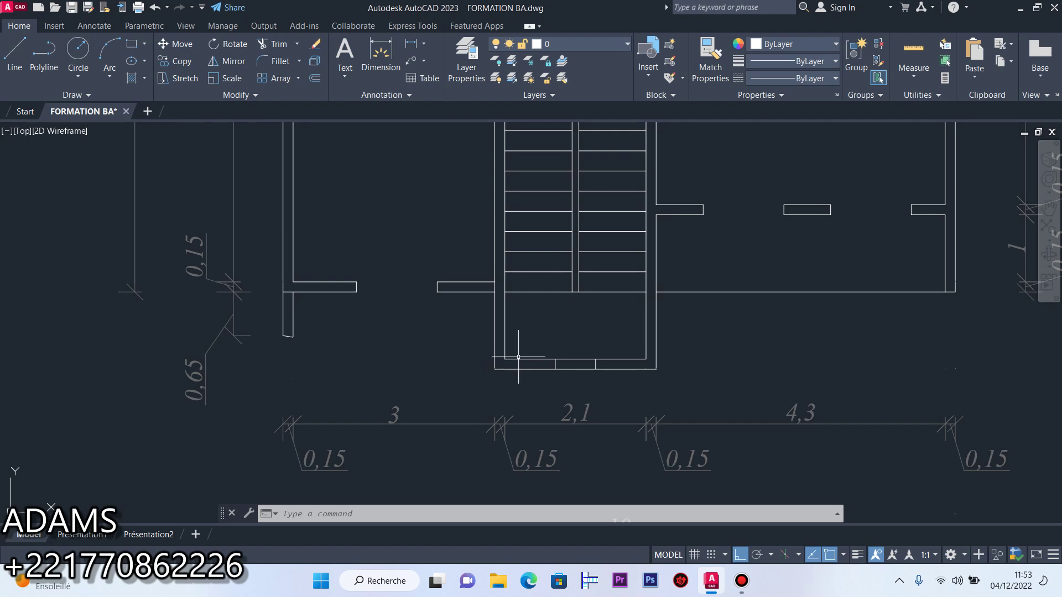
{"action": "left_click", "coordinate": [381, 51]}
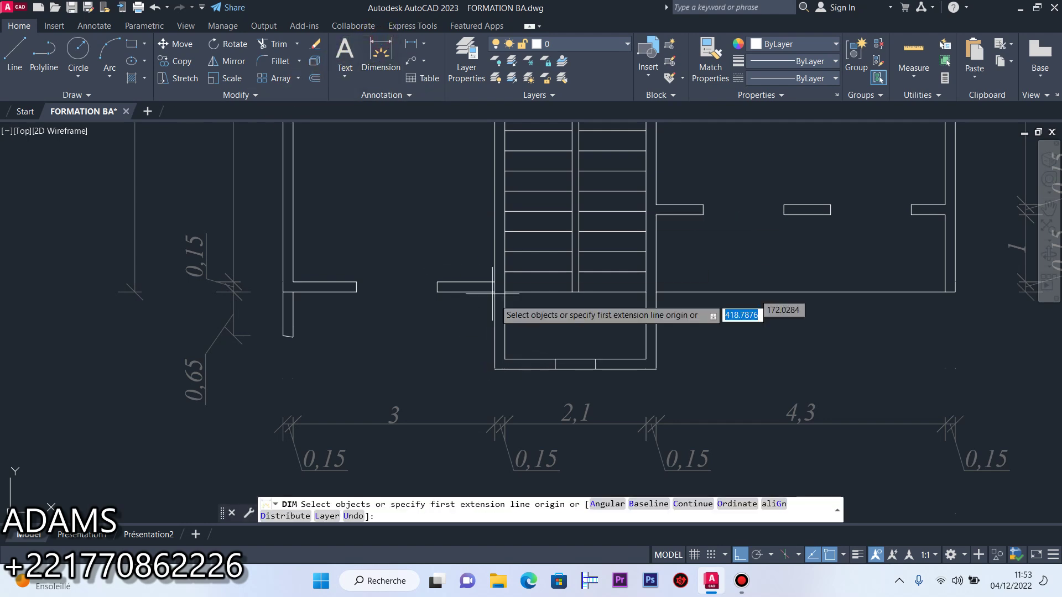
{"action": "left_click", "coordinate": [494, 368]}
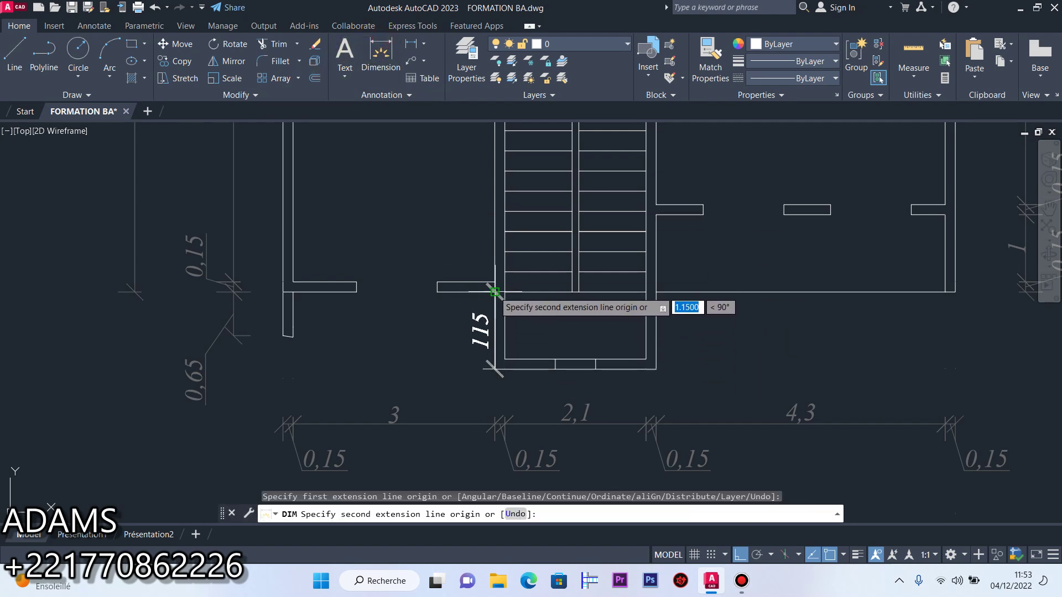
{"action": "right_click", "coordinate": [495, 292]}
{"action": "left_click", "coordinate": [508, 302]}
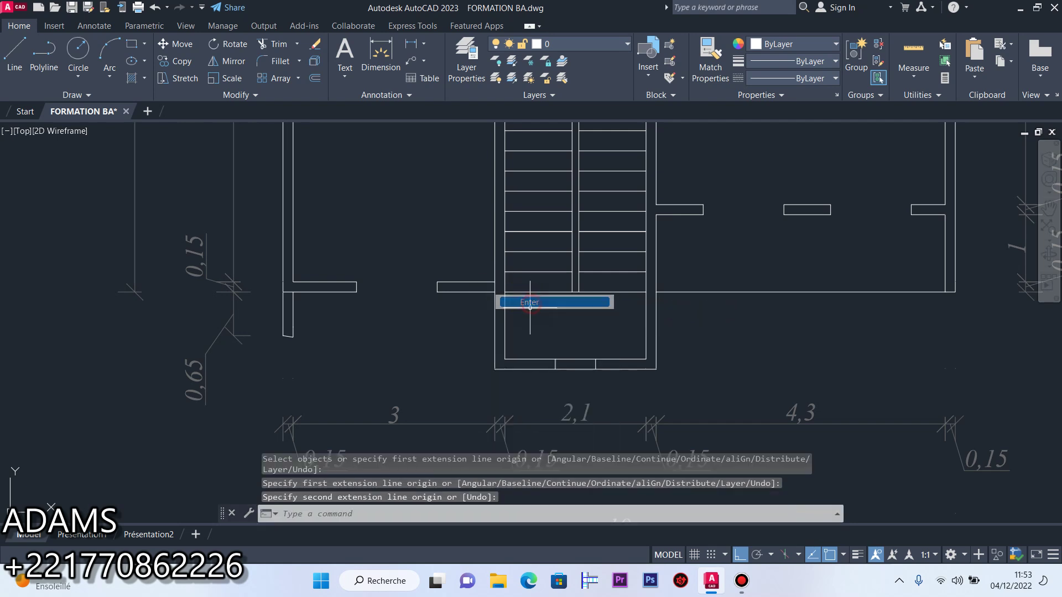
Offset the outer line of beam A2 outward by 1.15 below the stairs in the copied structural plan
{"action": "scroll", "coordinate": [369, 278], "scroll_direction": "down", "scroll_amount": 2}
{"action": "scroll", "coordinate": [442, 282], "scroll_direction": "down", "scroll_amount": 10}
{"action": "scroll", "coordinate": [498, 260], "scroll_direction": "up", "scroll_amount": 8}
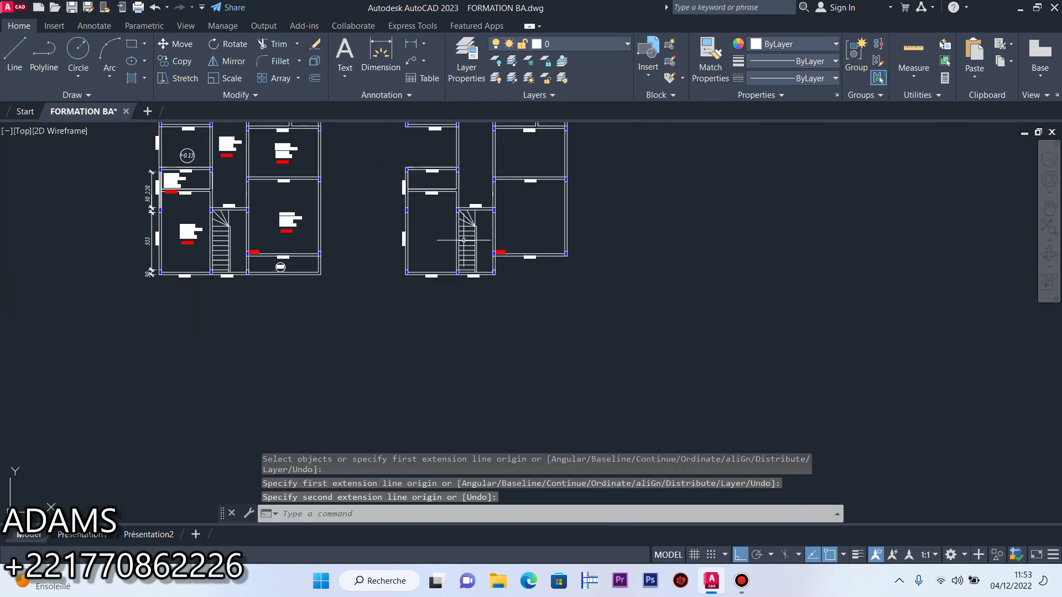
{"action": "scroll", "coordinate": [434, 269], "scroll_direction": "up", "scroll_amount": 6}
{"action": "scroll", "coordinate": [486, 268], "scroll_direction": "down", "scroll_amount": 4}
{"action": "scroll", "coordinate": [572, 316], "scroll_direction": "up", "scroll_amount": 3}
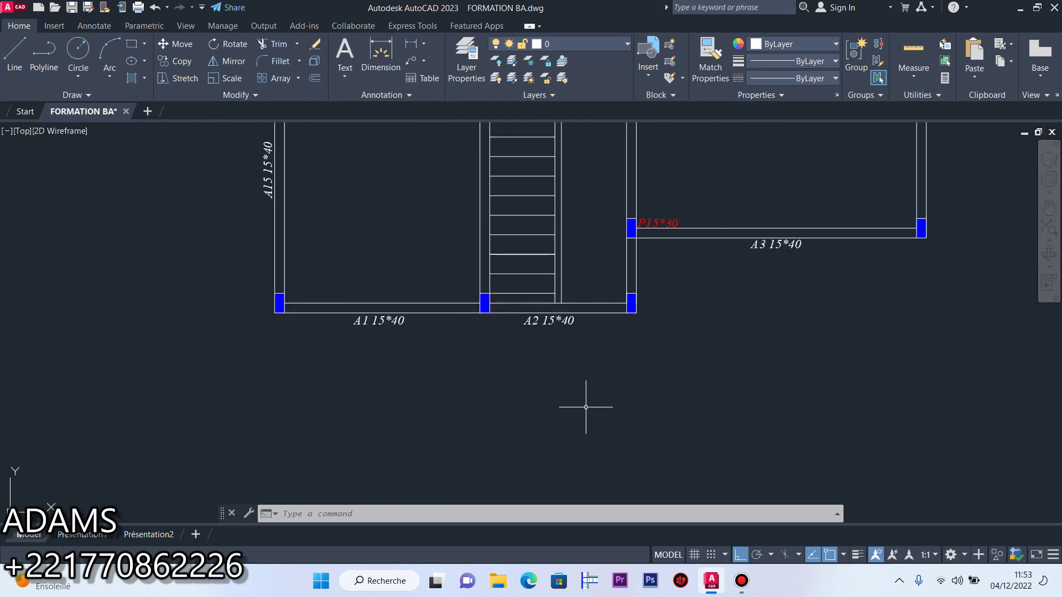
{"action": "left_click", "coordinate": [312, 78]}
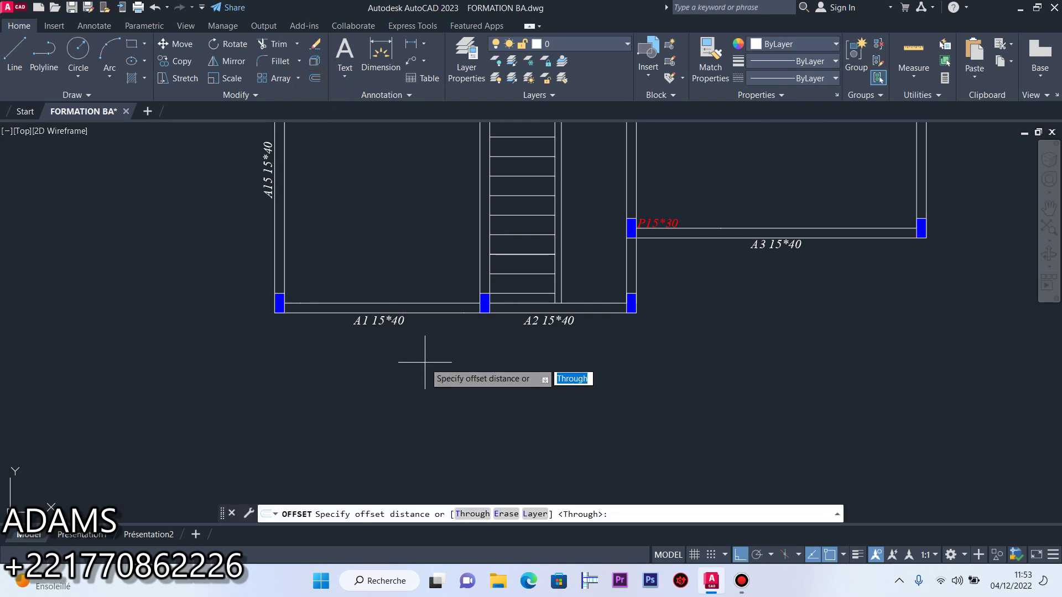
{"action": "type", "text": "1.15"}
{"action": "key", "text": "Return"}
{"action": "right_click", "coordinate": [425, 363]}
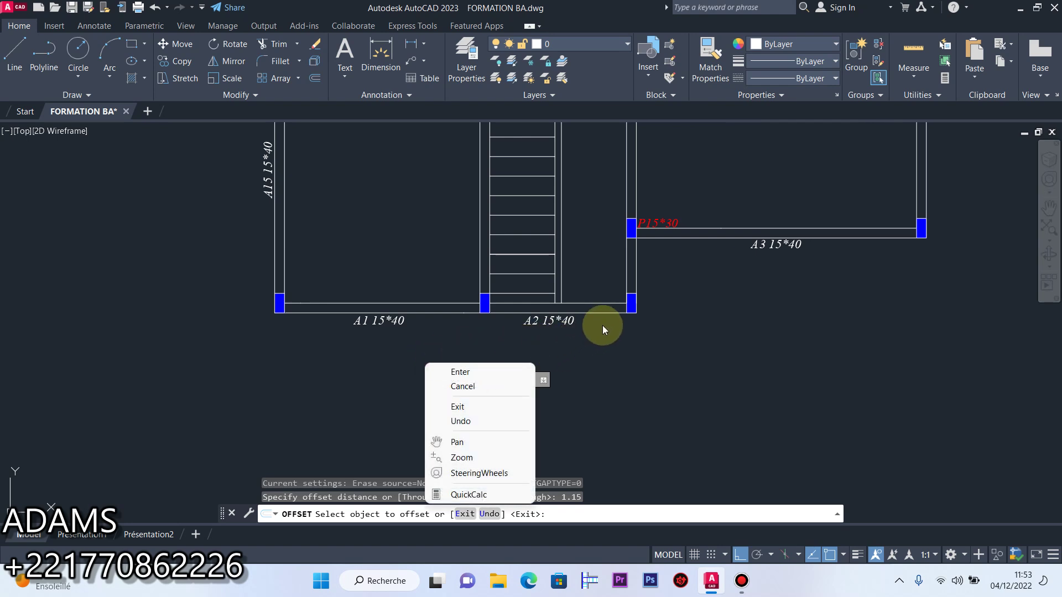
{"action": "left_click", "coordinate": [493, 372]}
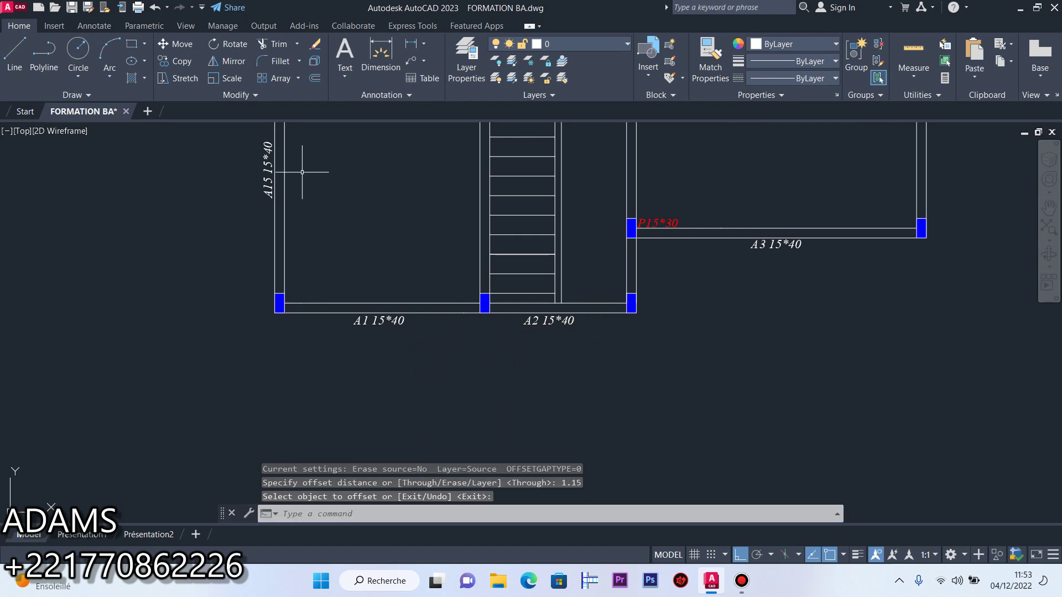
{"action": "left_click", "coordinate": [314, 78]}
{"action": "key", "text": "Return"}
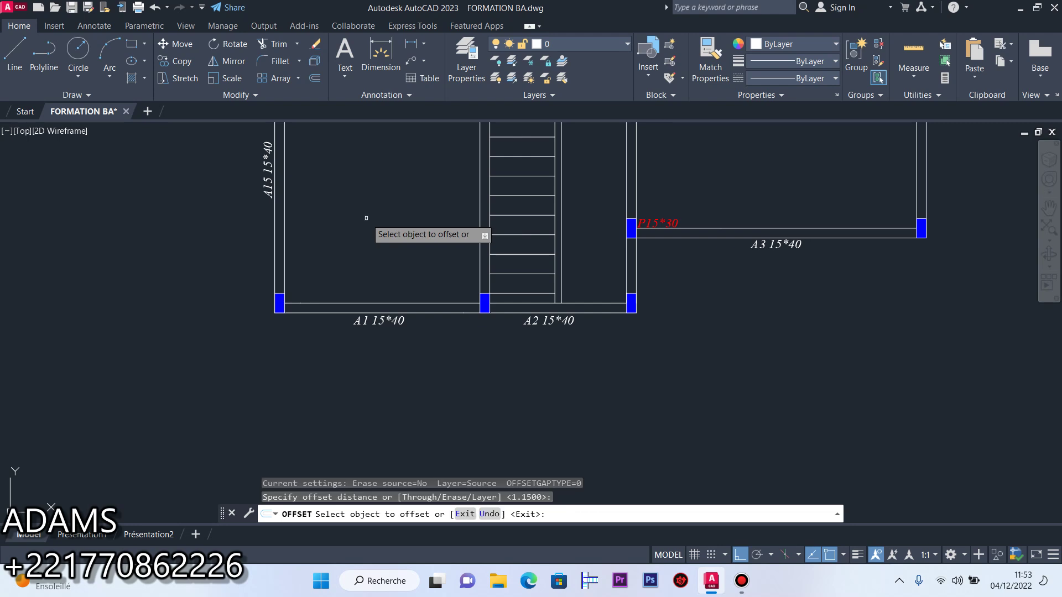
{"action": "left_click", "coordinate": [579, 303]}
{"action": "left_click", "coordinate": [614, 361]}
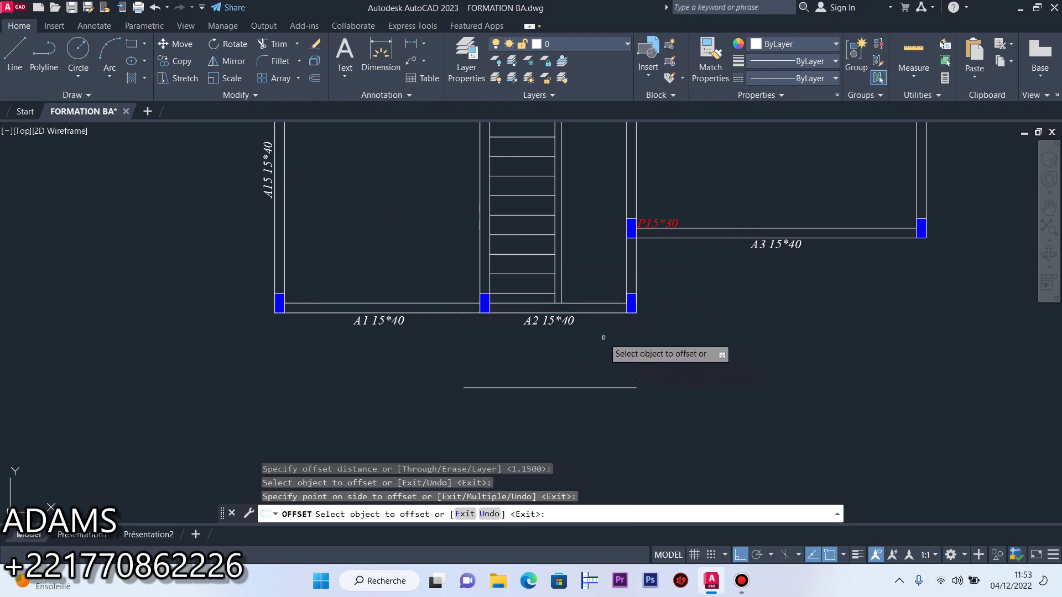
Offset the outer line of beam A2 outward by 1 to form the inner edge of the projection
{"action": "left_click", "coordinate": [315, 78]}
{"action": "type", "text": "1"}
{"action": "key", "text": "Return"}
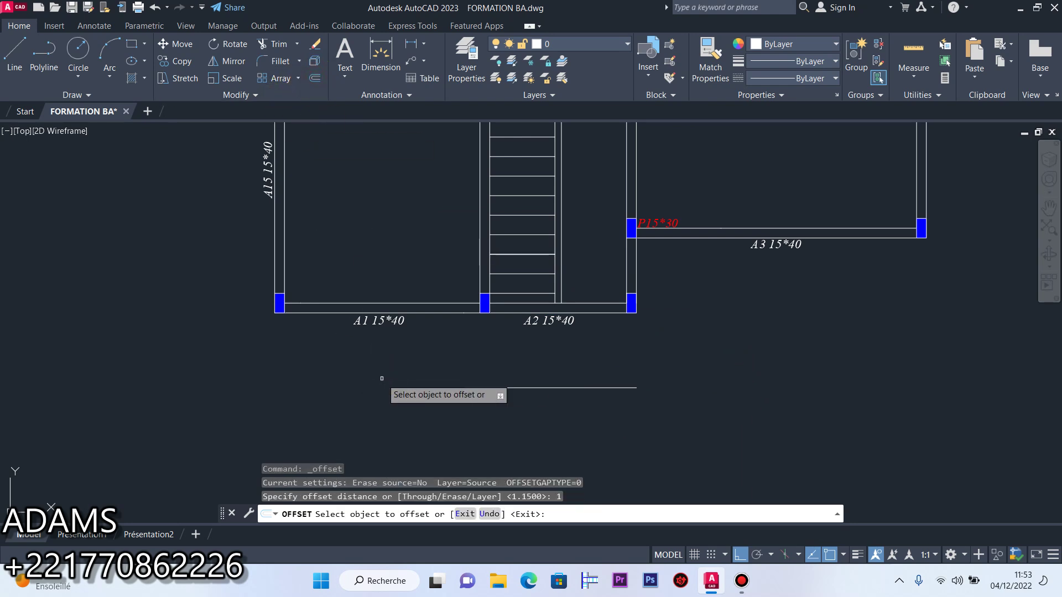
{"action": "left_click", "coordinate": [615, 312]}
{"action": "left_click", "coordinate": [614, 349]}
{"action": "right_click", "coordinate": [685, 351]}
{"action": "left_click", "coordinate": [718, 358]}
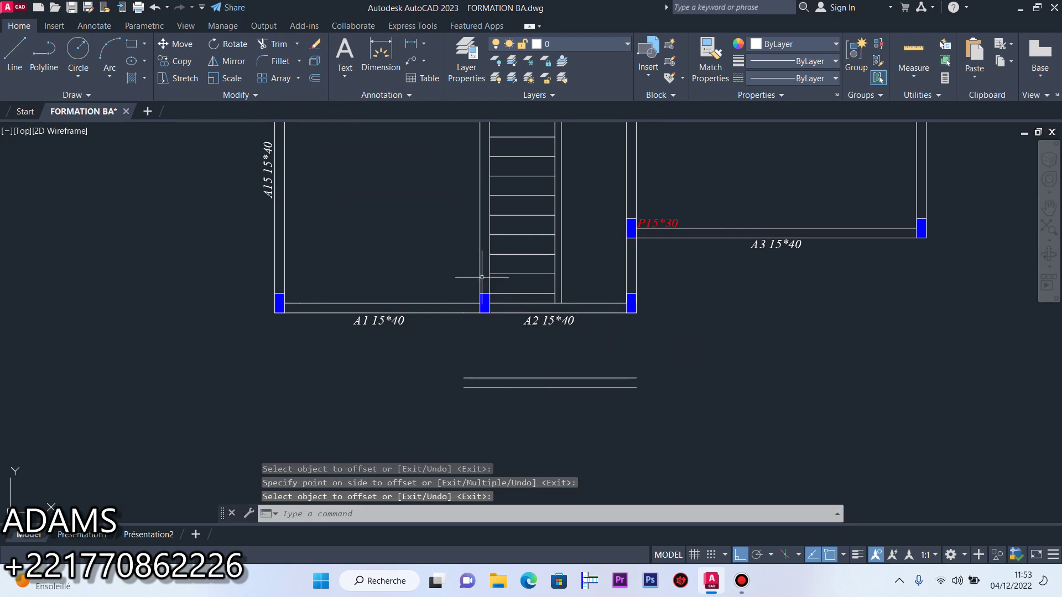
Stretch the outer vertical beam line between A1 and A2 about 2.12 downward, past the two offset lines
{"action": "left_click", "coordinate": [478, 303]}
{"action": "left_click", "coordinate": [477, 303]}
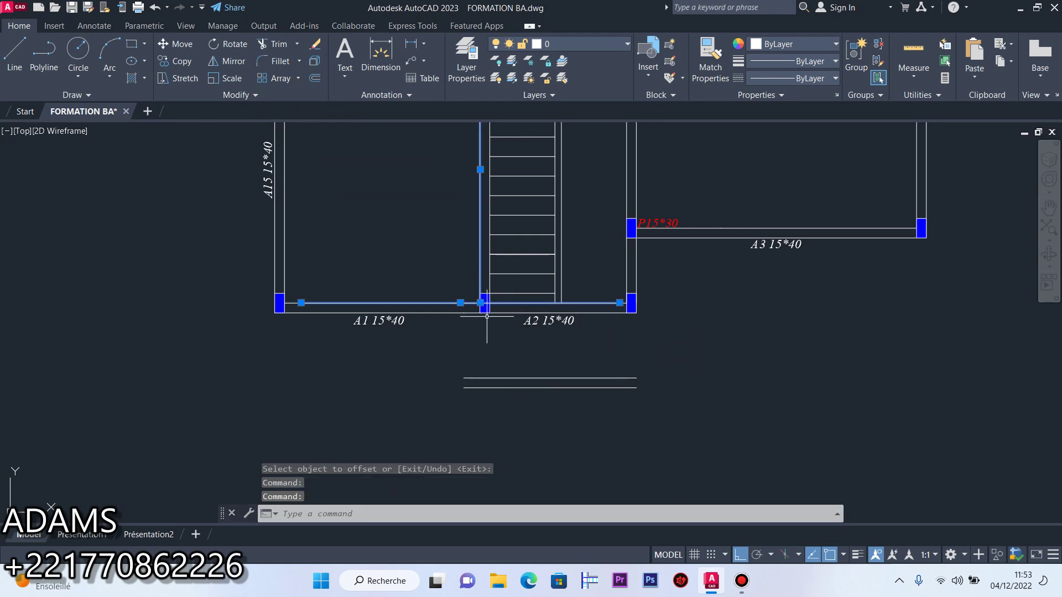
{"action": "key", "text": "Escape"}
{"action": "left_click", "coordinate": [480, 303]}
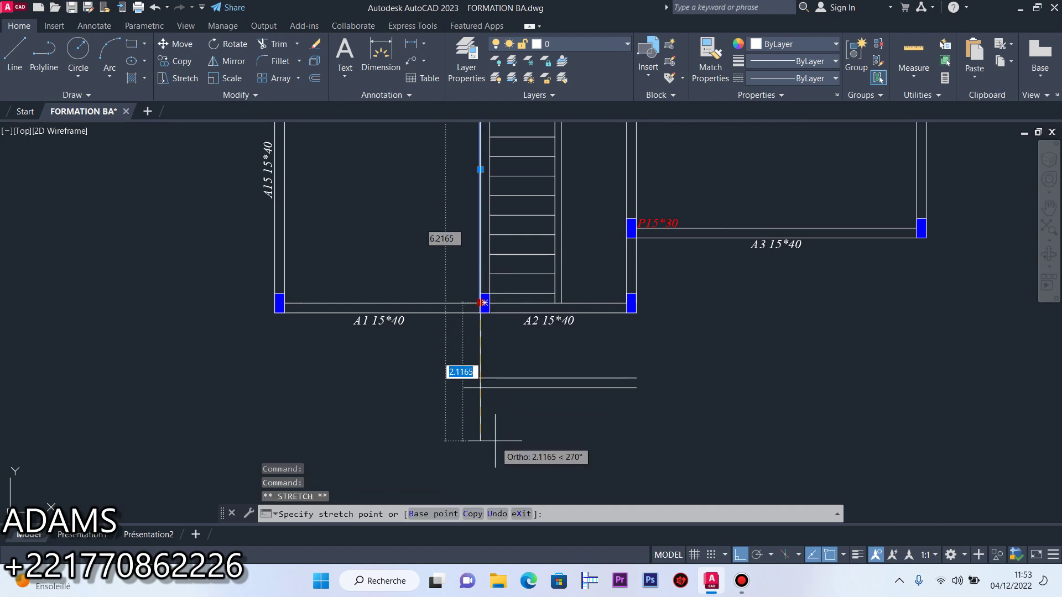
Stretch both vertical beam lines at the other end of A2 downward, past the two offset lines
{"action": "left_click", "coordinate": [628, 273]}
{"action": "left_click", "coordinate": [628, 303]}
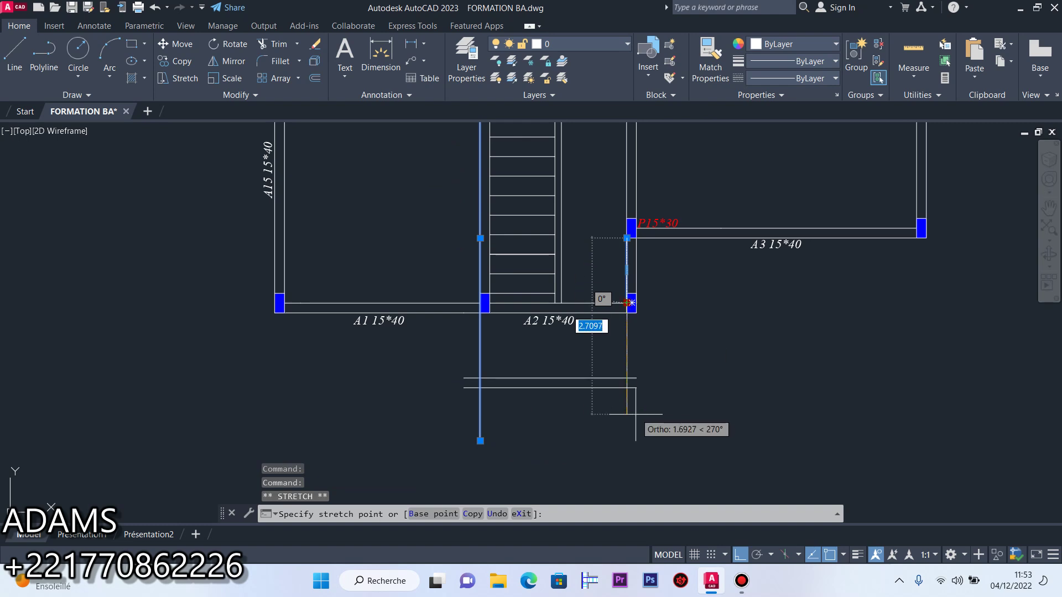
{"action": "left_click", "coordinate": [633, 416]}
{"action": "left_click", "coordinate": [637, 284]}
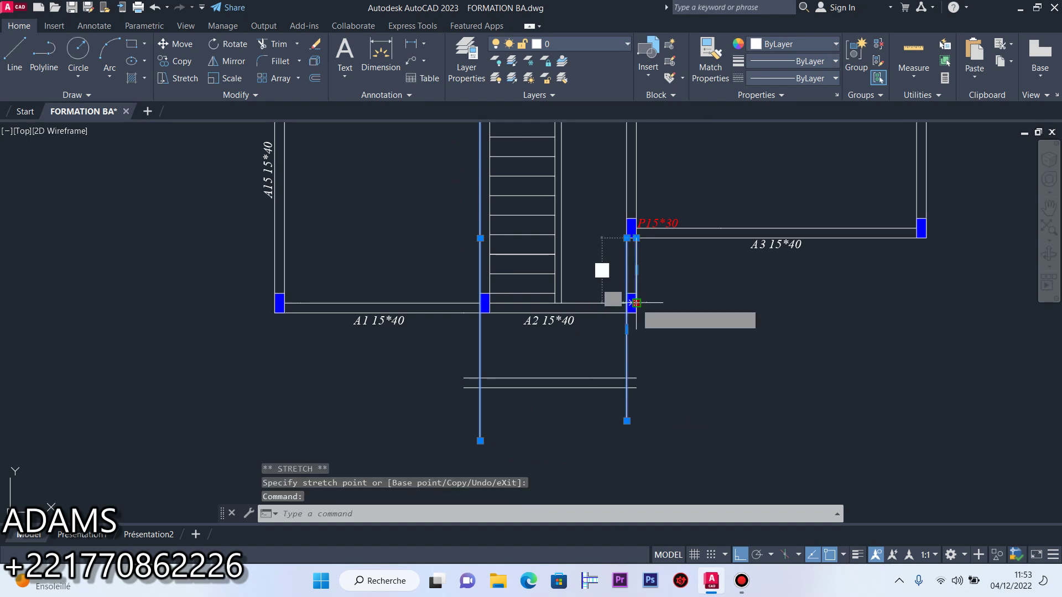
{"action": "left_click", "coordinate": [636, 303]}
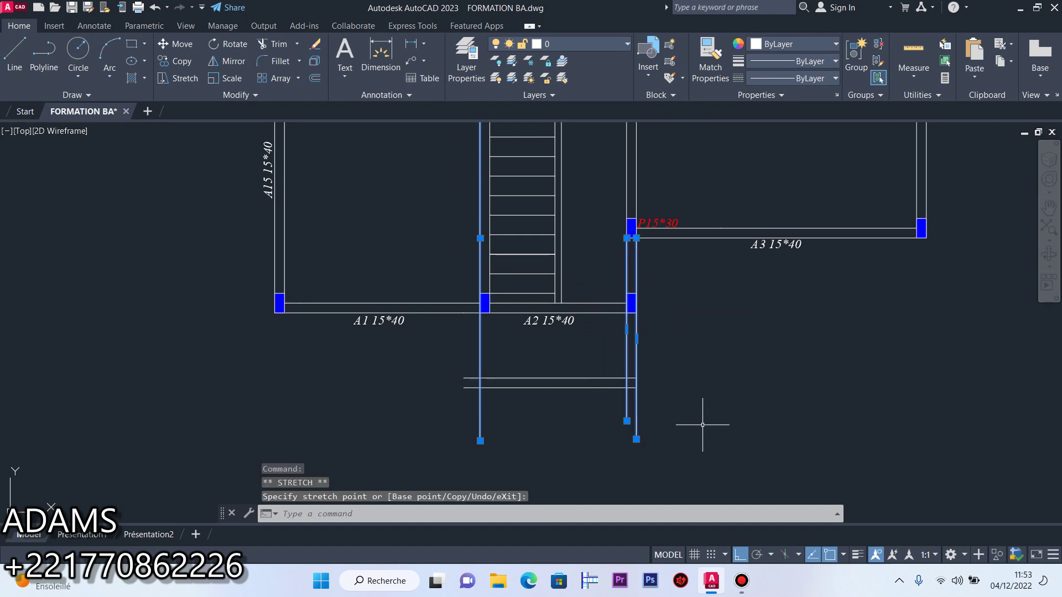
{"action": "left_click", "coordinate": [616, 349]}
{"action": "left_click", "coordinate": [611, 347]}
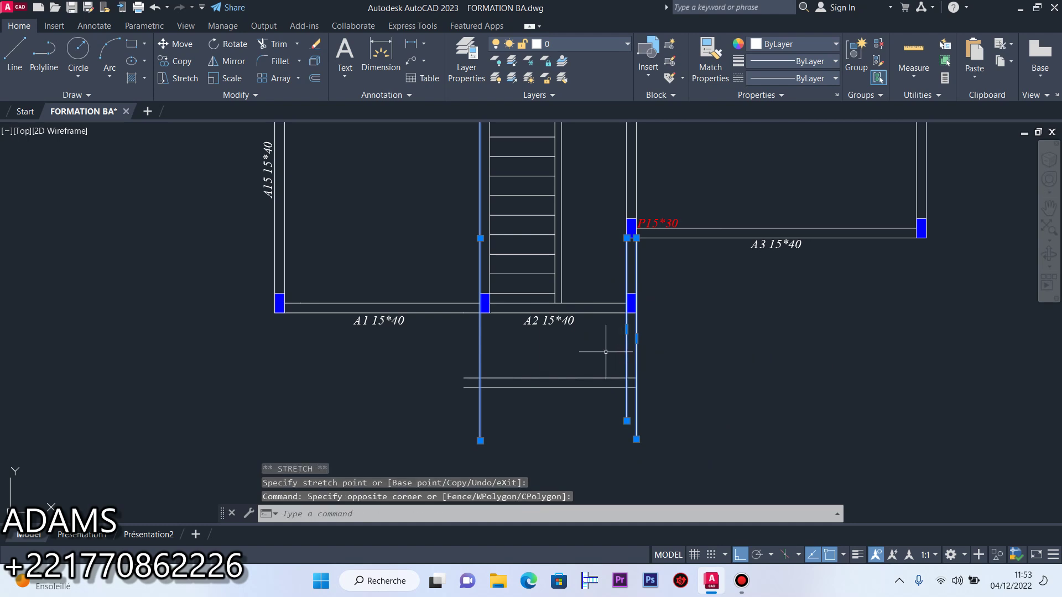
{"action": "key", "text": "Escape"}
{"action": "left_click", "coordinate": [699, 520]}
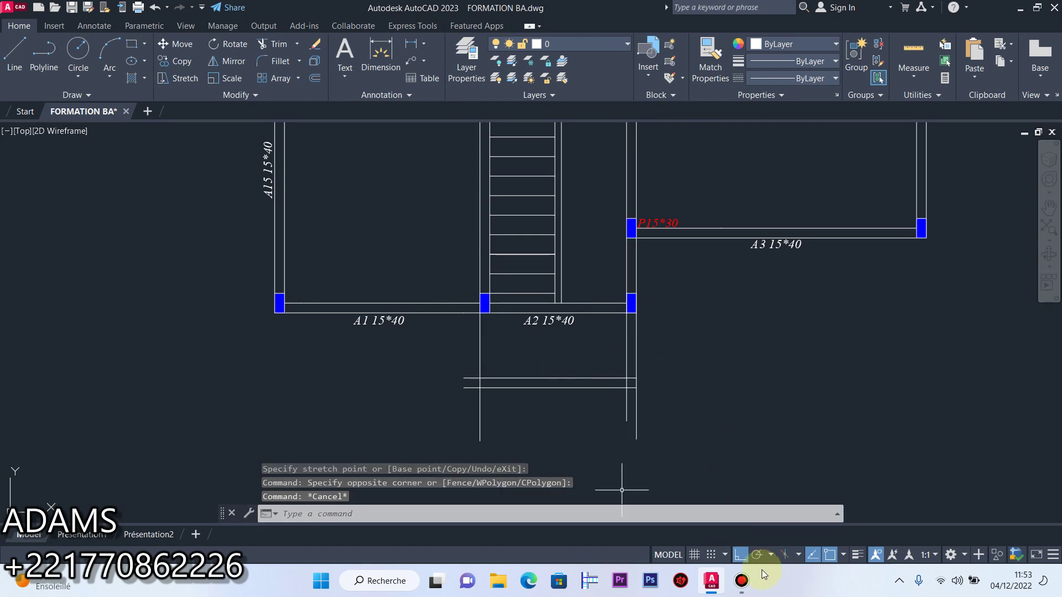
{"action": "left_click", "coordinate": [743, 581]}
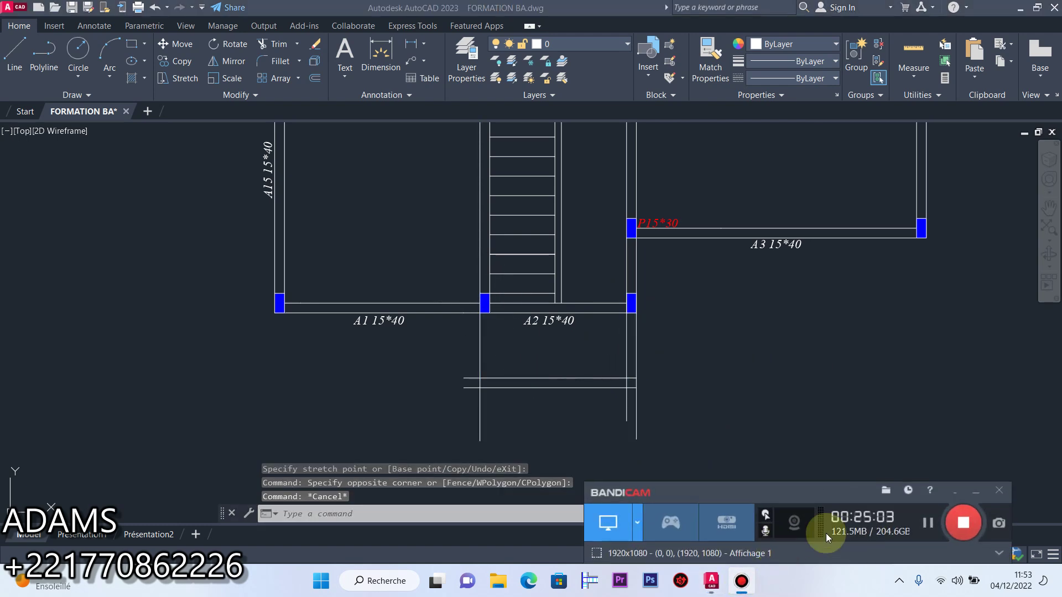
{"action": "left_click", "coordinate": [975, 501]}
Stretch the inner vertical beam line between A1 and A2 downward, past the two offset lines
{"action": "left_click", "coordinate": [492, 305]}
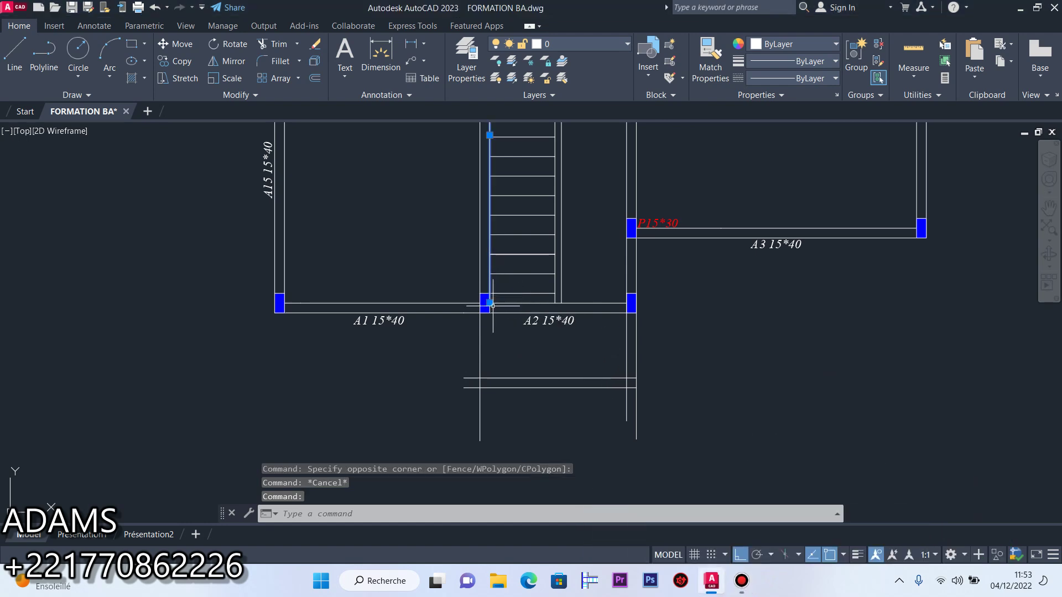
{"action": "left_click", "coordinate": [490, 302]}
{"action": "left_click", "coordinate": [489, 432]}
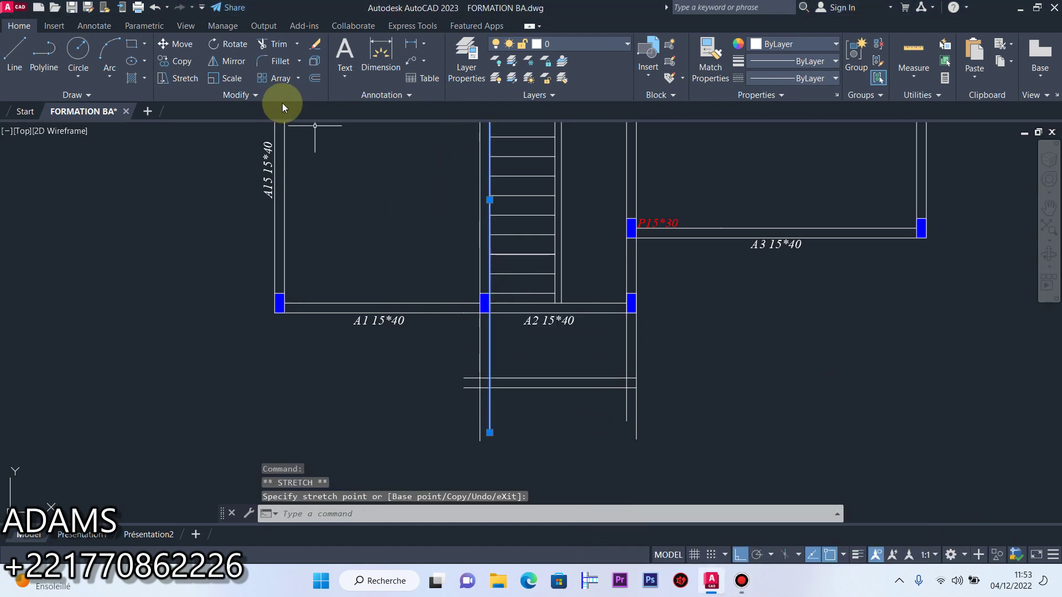
Try to trim the vertical beam line ends below the two offset lines with a fence, and undo the trim
{"action": "left_click", "coordinate": [275, 49]}
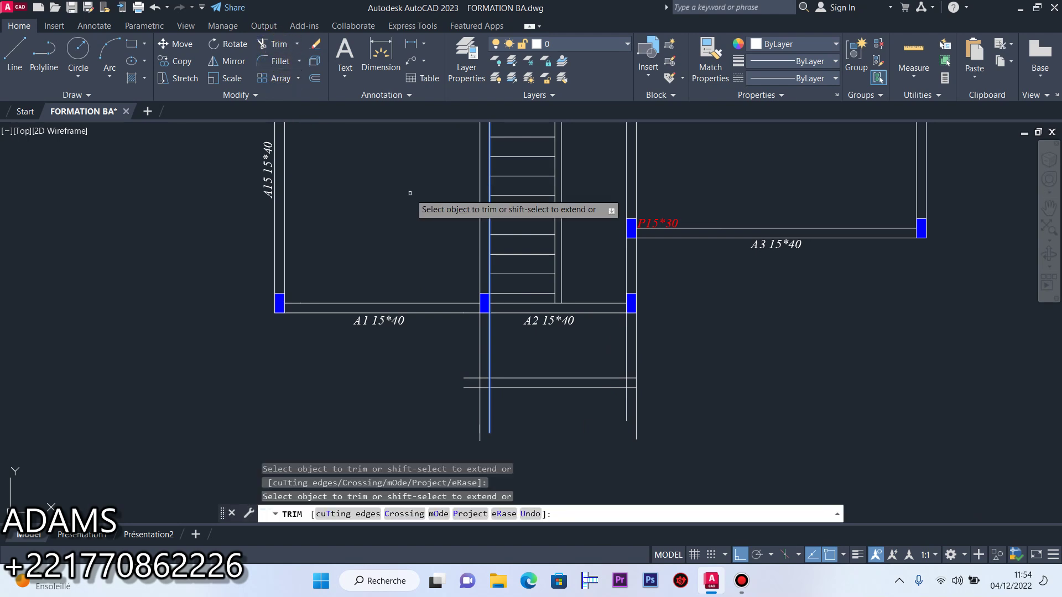
{"action": "left_click", "coordinate": [732, 425]}
{"action": "left_click", "coordinate": [457, 412]}
{"action": "key", "text": "Return"}
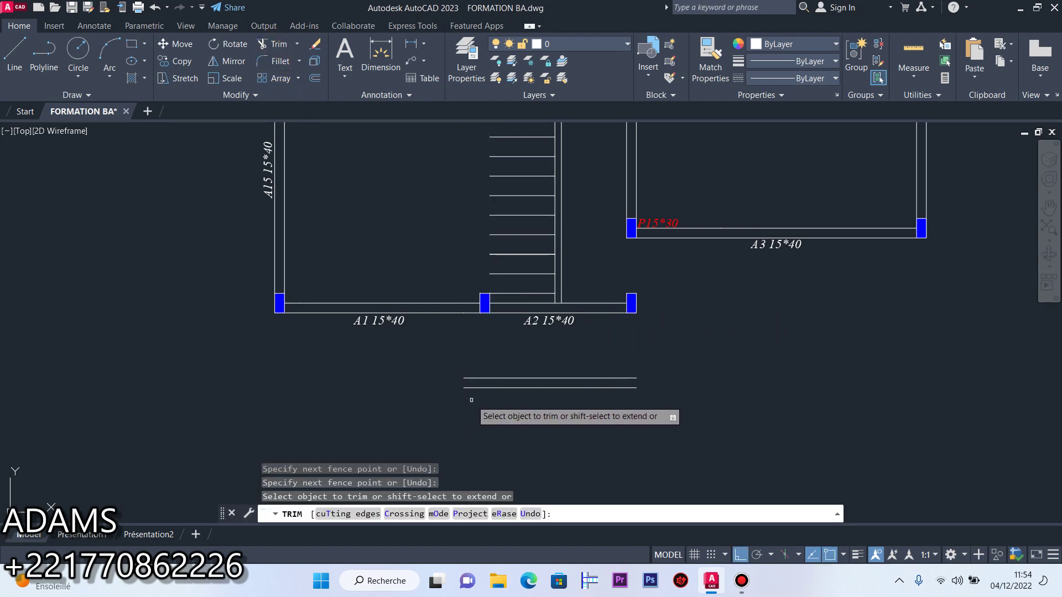
{"action": "left_click", "coordinate": [155, 8]}
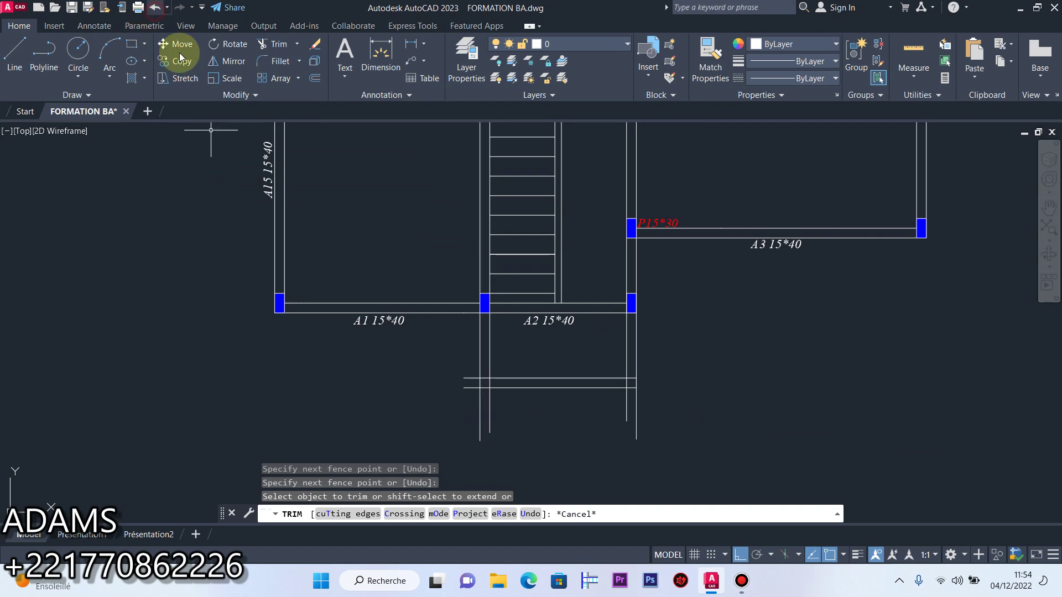
Trim the vertical and horizontal line ends that overhang the corners of the projection below the stairs
{"action": "left_click", "coordinate": [288, 49]}
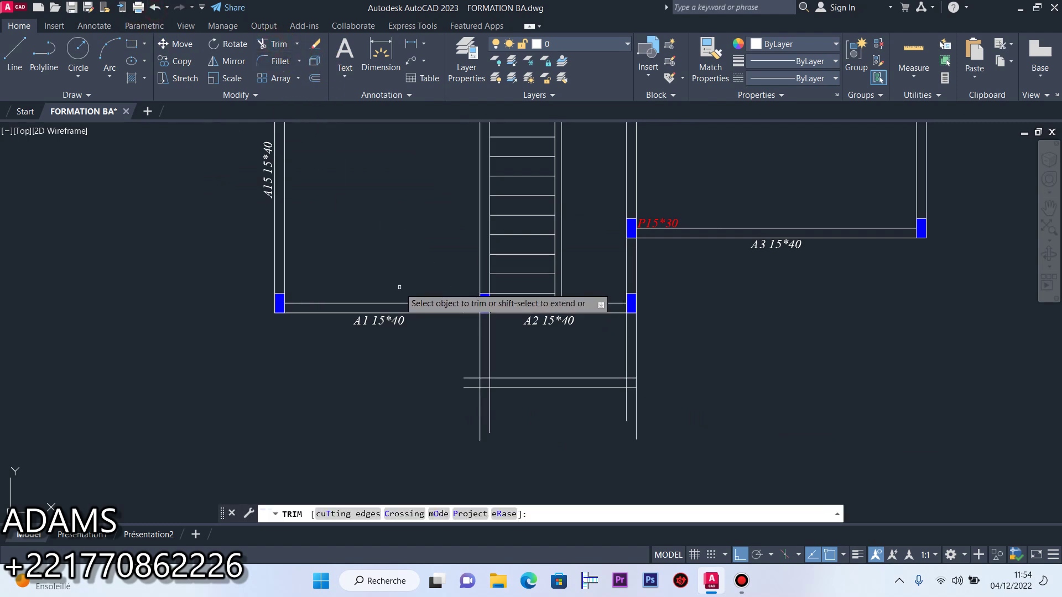
{"action": "left_click", "coordinate": [465, 412]}
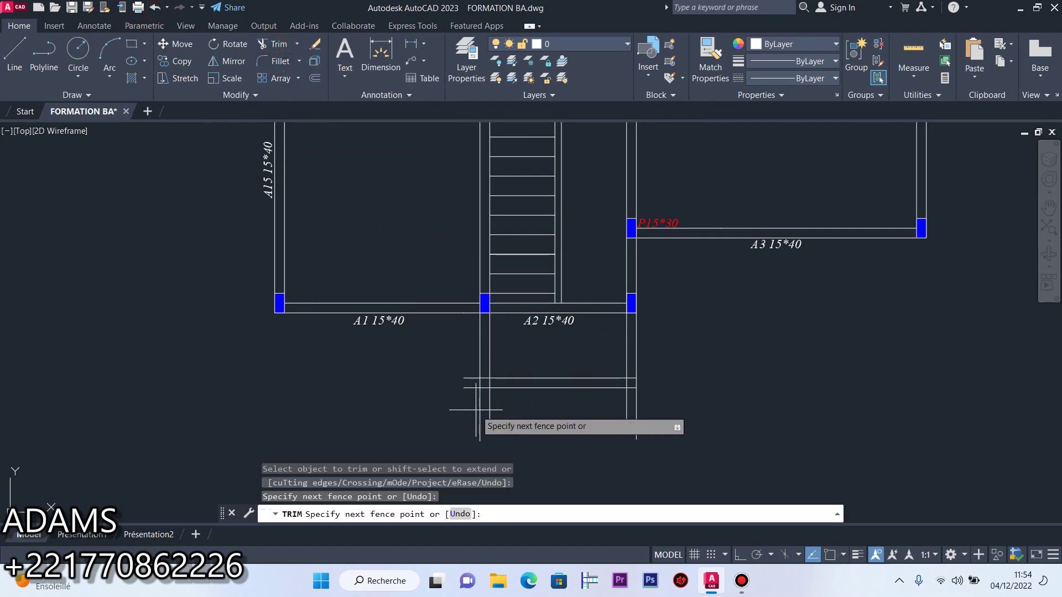
{"action": "left_click", "coordinate": [647, 416]}
{"action": "key", "text": "Return"}
{"action": "left_click", "coordinate": [481, 393]}
{"action": "left_click", "coordinate": [465, 367]}
{"action": "key", "text": "Return"}
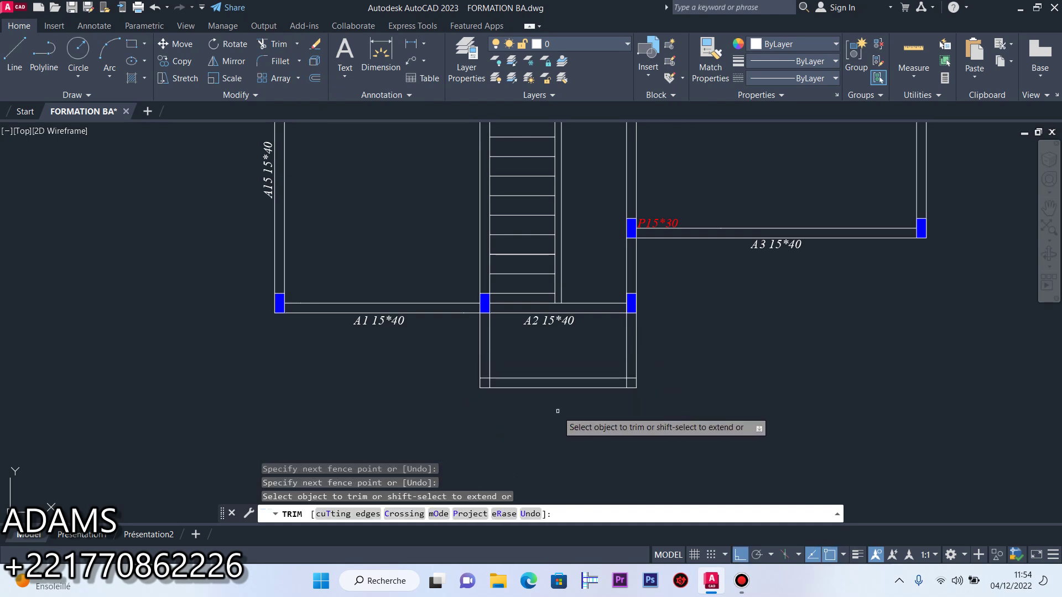
{"action": "right_click", "coordinate": [589, 331]}
{"action": "left_click", "coordinate": [636, 337]}
Trim away the two original A2 beam lines between the columns at the foot of the stairs
{"action": "left_click", "coordinate": [639, 331]}
{"action": "left_click", "coordinate": [600, 277]}
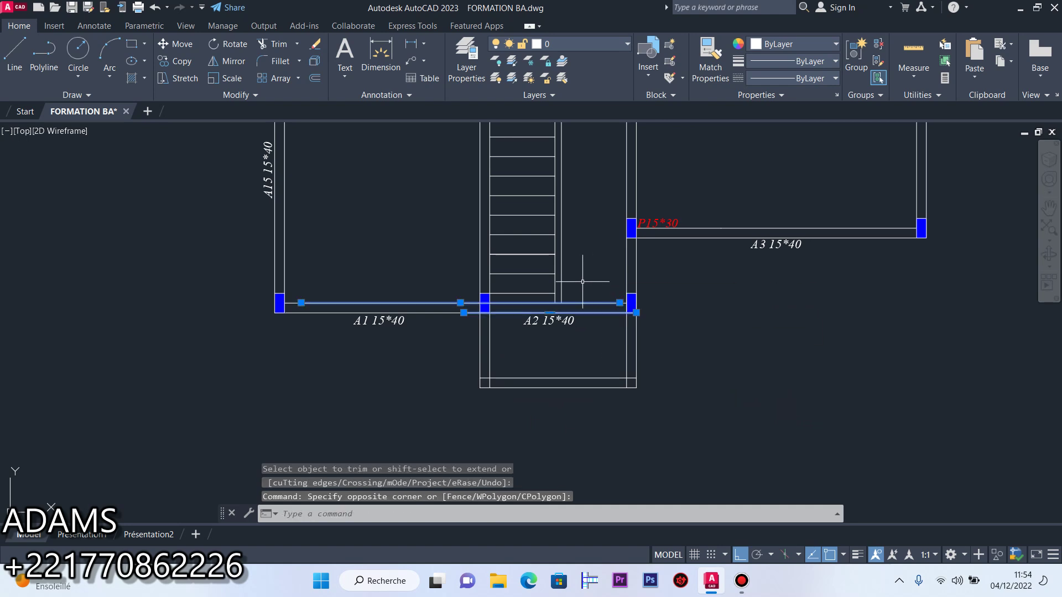
{"action": "left_click", "coordinate": [276, 44]}
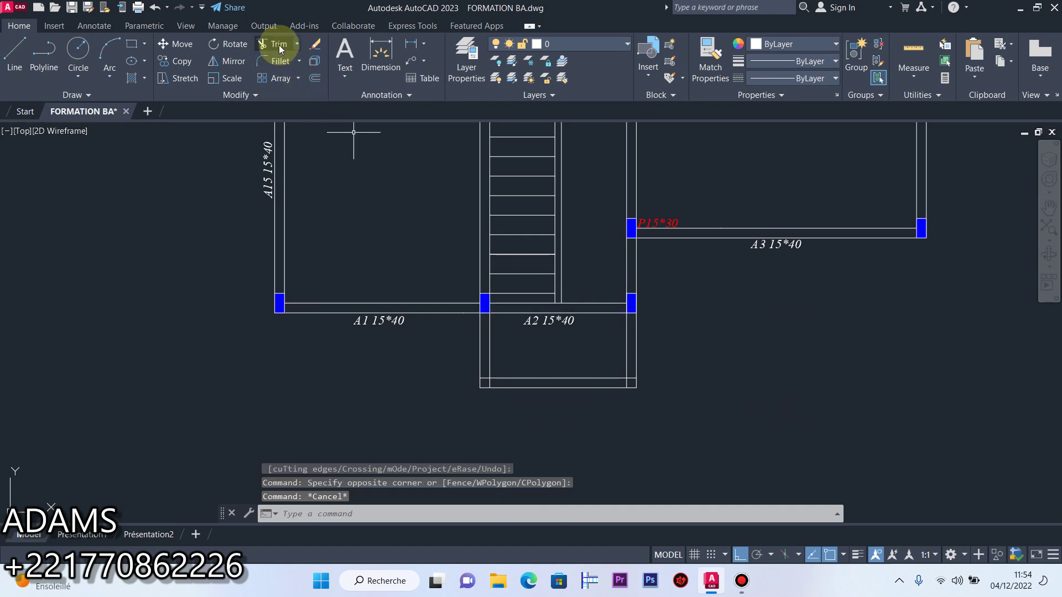
{"action": "left_click", "coordinate": [505, 311]}
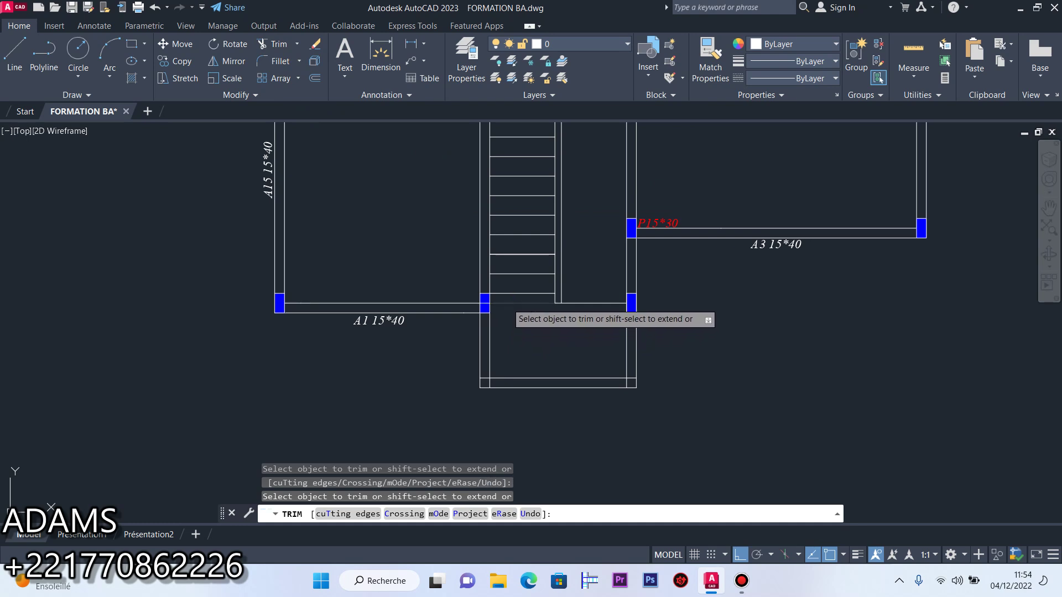
{"action": "left_click", "coordinate": [507, 303]}
{"action": "left_click", "coordinate": [586, 303]}
{"action": "right_click", "coordinate": [623, 325]}
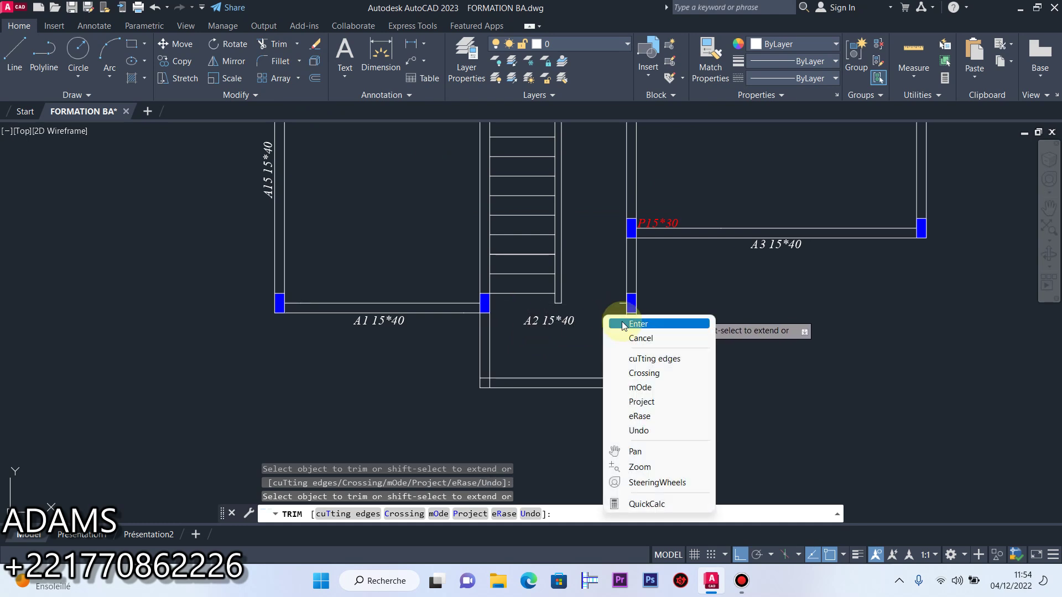
{"action": "left_click", "coordinate": [623, 326]}
Move the A2 15*40 label down to just below the projection's outer beam
{"action": "left_click", "coordinate": [595, 324]}
{"action": "left_click", "coordinate": [544, 325]}
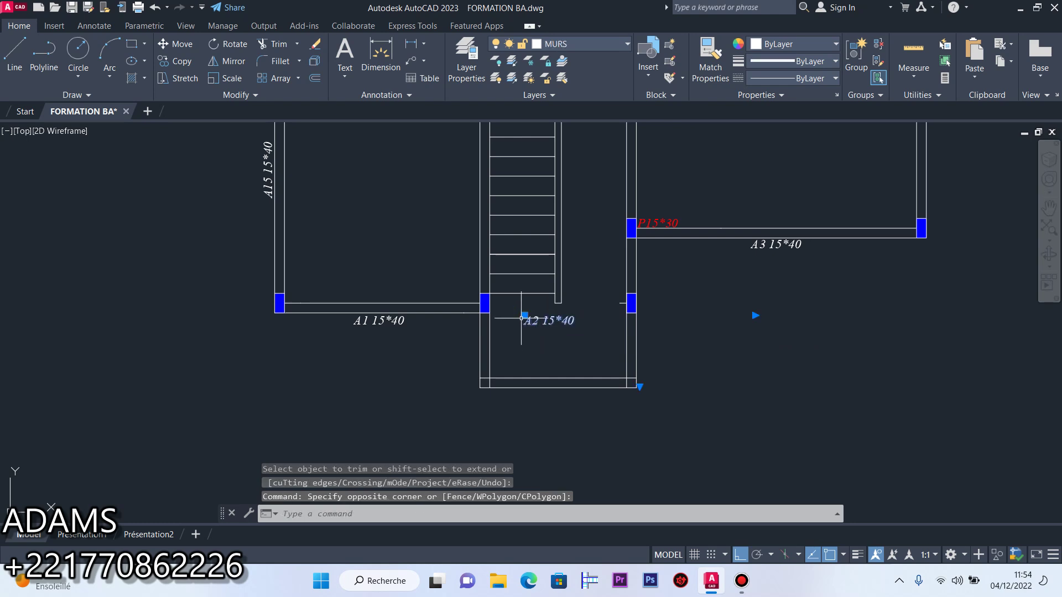
{"action": "left_click", "coordinate": [523, 316]}
{"action": "scroll", "coordinate": [521, 390], "scroll_direction": "up", "scroll_amount": 4}
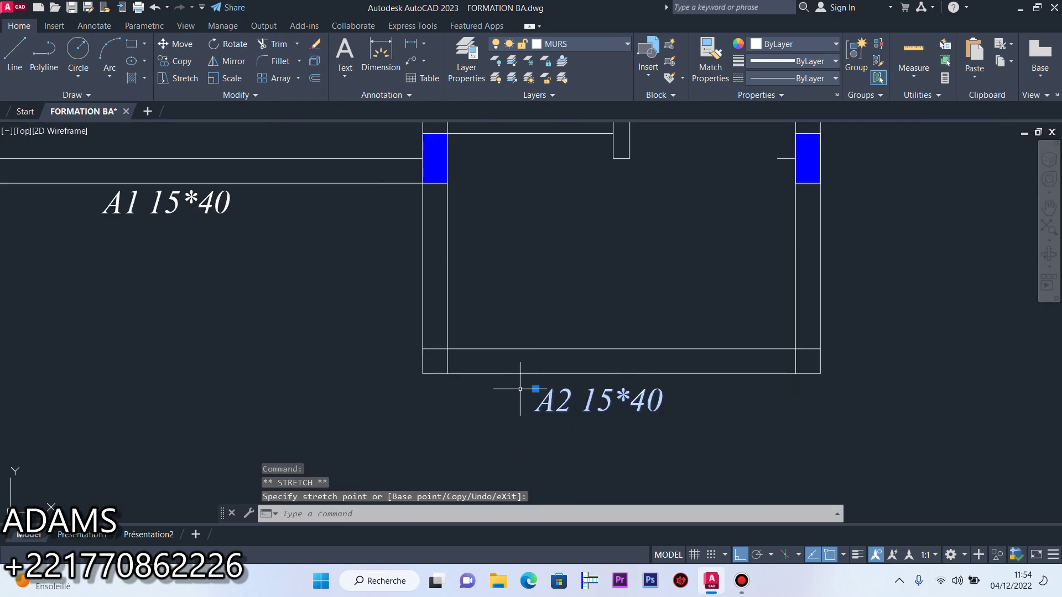
{"action": "key", "text": "Escape"}
{"action": "key", "text": "Escape"}
Erase the short leftover line segment beside the column at the foot of the stairs
{"action": "scroll", "coordinate": [541, 327], "scroll_direction": "down", "scroll_amount": 4}
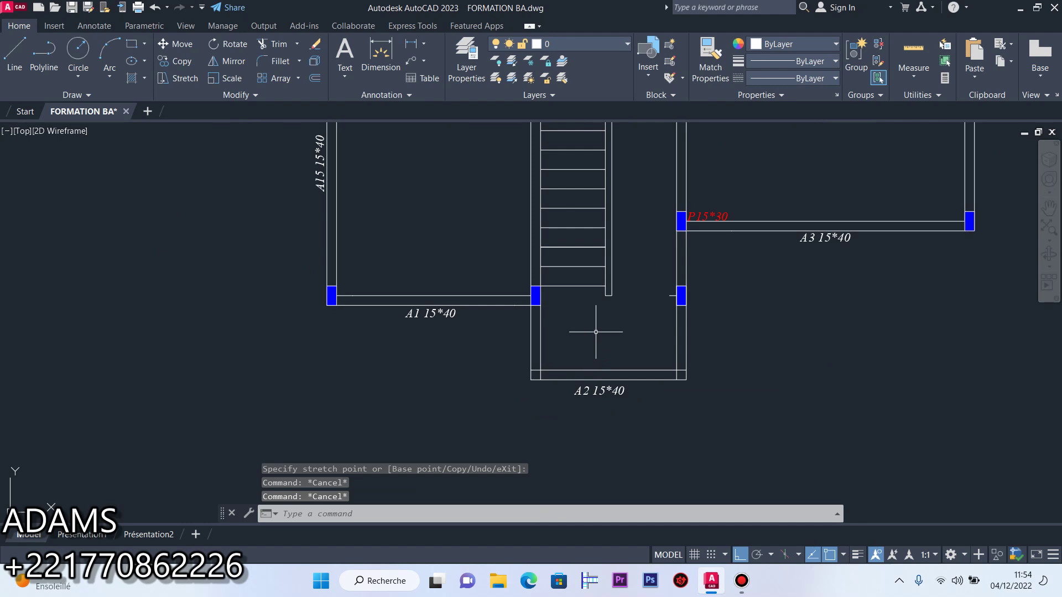
{"action": "scroll", "coordinate": [621, 227], "scroll_direction": "down", "scroll_amount": 4}
{"action": "scroll", "coordinate": [639, 313], "scroll_direction": "up", "scroll_amount": 5}
{"action": "left_click", "coordinate": [597, 331]}
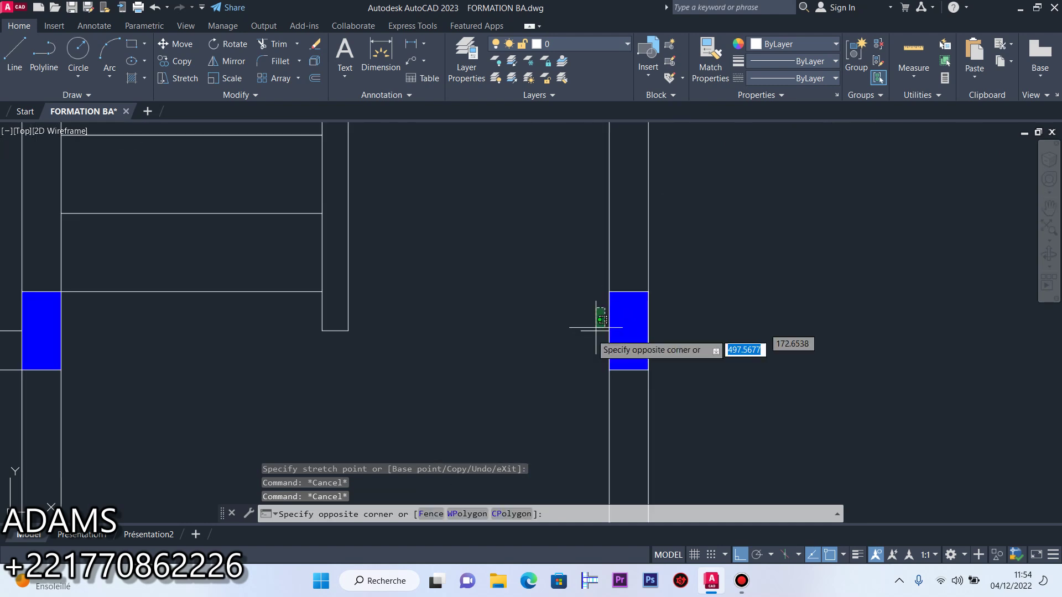
{"action": "left_click", "coordinate": [559, 363]}
{"action": "left_click", "coordinate": [315, 44]}
Offset the outer line of beam A3 outward by 1
{"action": "scroll", "coordinate": [558, 318], "scroll_direction": "down", "scroll_amount": 4}
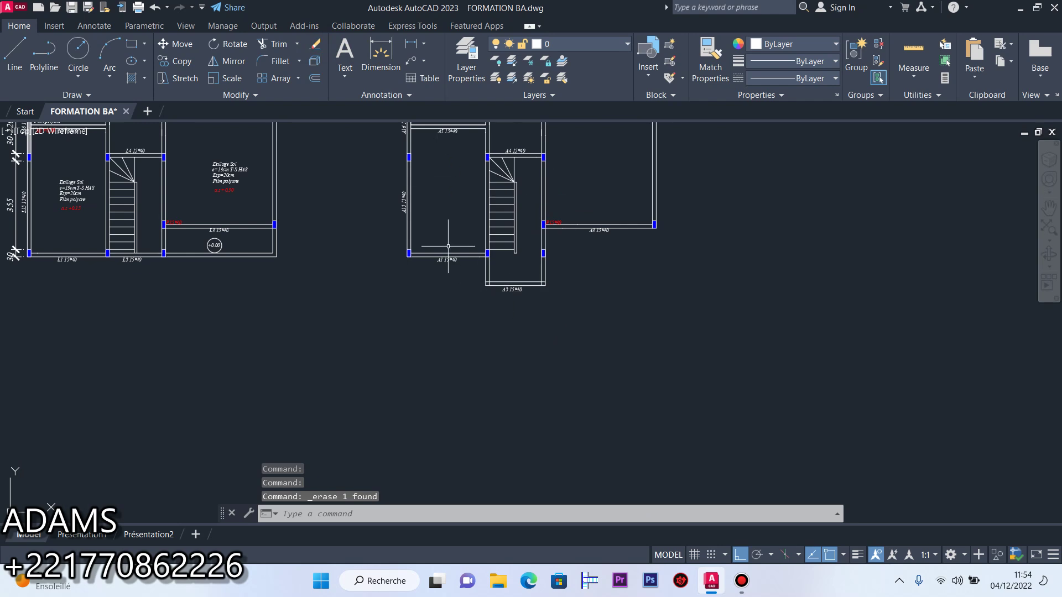
{"action": "scroll", "coordinate": [436, 271], "scroll_direction": "up", "scroll_amount": 4}
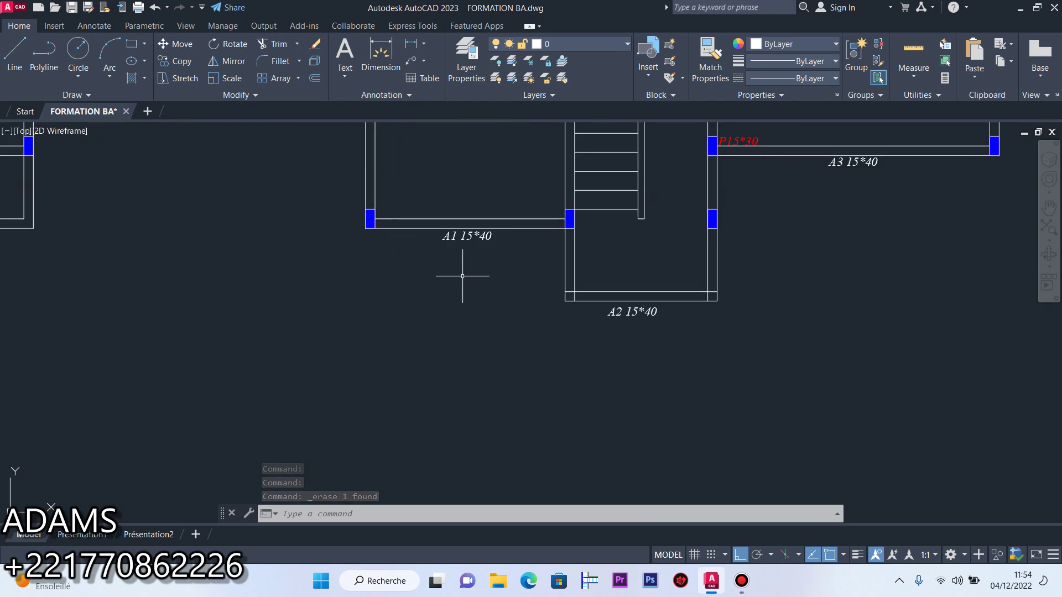
{"action": "scroll", "coordinate": [462, 275], "scroll_direction": "down", "scroll_amount": 2}
{"action": "scroll", "coordinate": [526, 304], "scroll_direction": "down", "scroll_amount": 2}
{"action": "scroll", "coordinate": [642, 249], "scroll_direction": "up", "scroll_amount": 4}
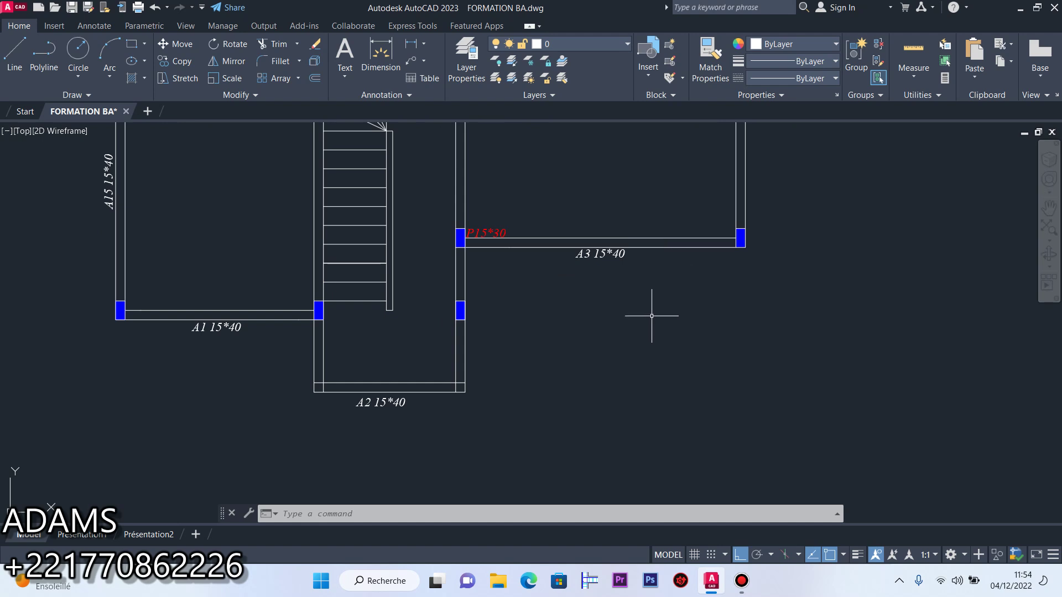
{"action": "left_click", "coordinate": [313, 78]}
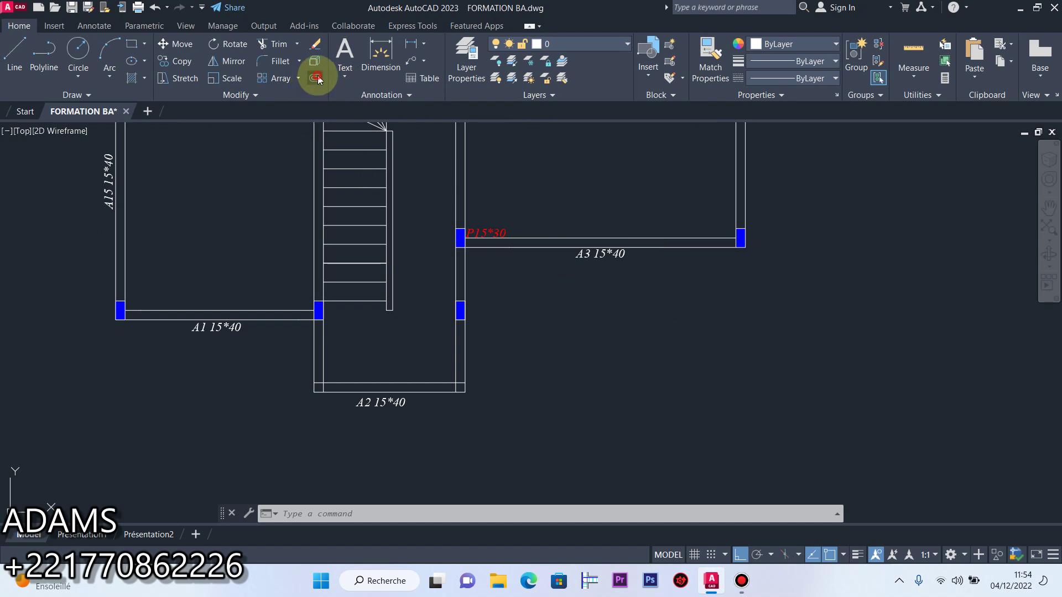
{"action": "key", "text": "Return"}
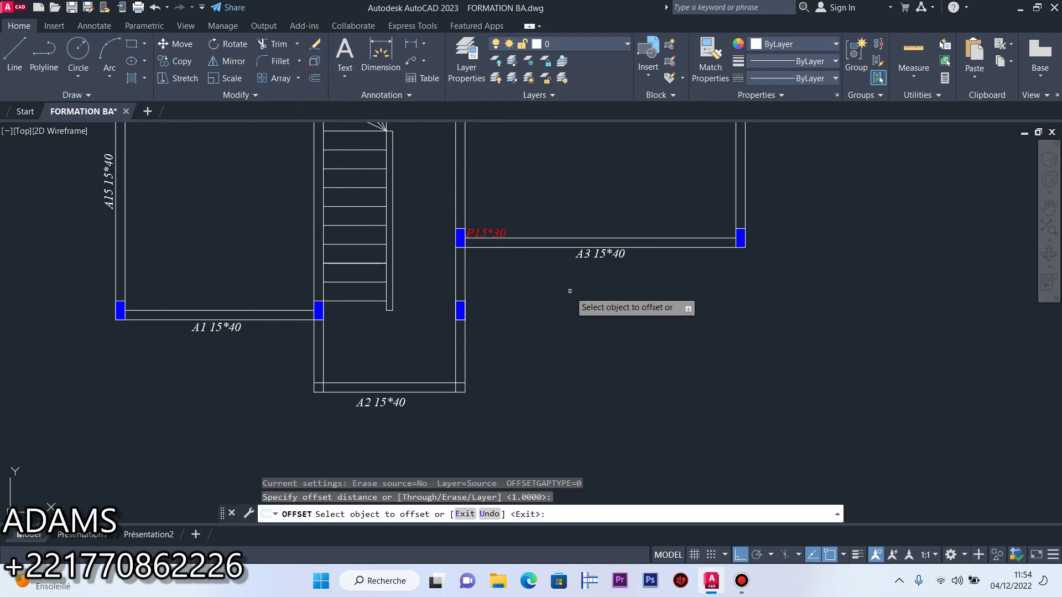
{"action": "left_click", "coordinate": [649, 247]}
{"action": "left_click", "coordinate": [643, 352]}
Offset the outer line of beam A1 outward by 1 and finish the Offset command
{"action": "scroll", "coordinate": [608, 347], "scroll_direction": "down", "scroll_amount": 2}
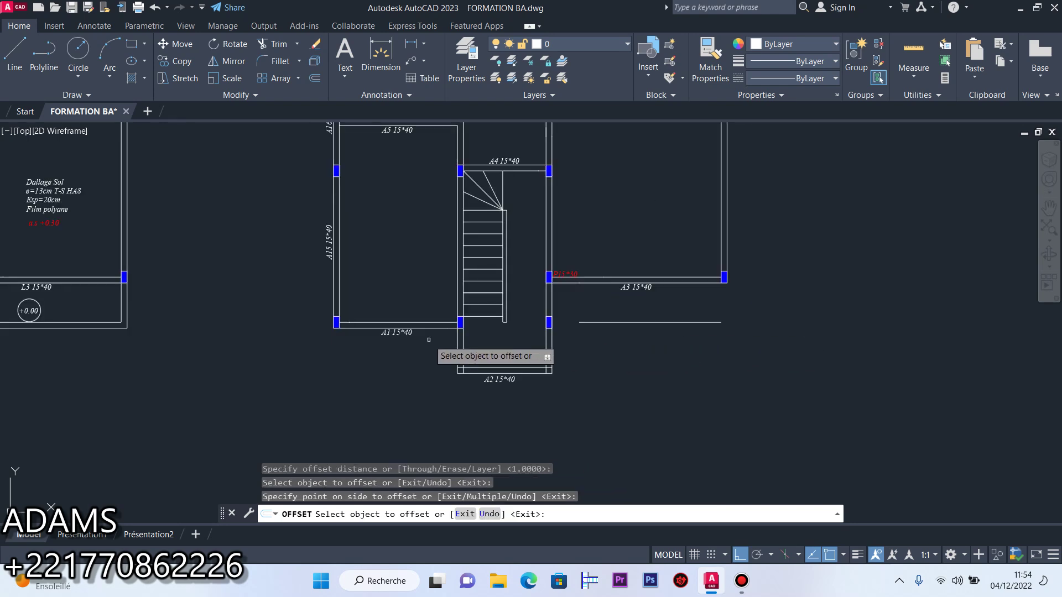
{"action": "left_click", "coordinate": [444, 327]}
{"action": "left_click", "coordinate": [428, 348]}
{"action": "right_click", "coordinate": [618, 387]}
{"action": "left_click", "coordinate": [666, 392]}
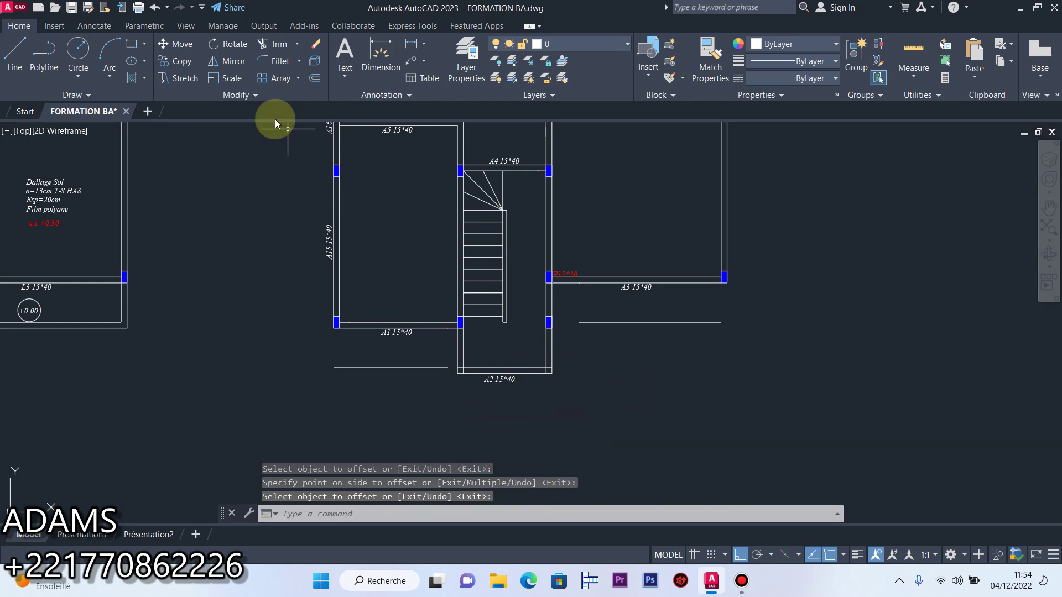
Fillet the two offset lines beyond A3 and A1 with the building's outer vertical lines at radius 0 to form square corners
{"action": "left_click", "coordinate": [277, 60]}
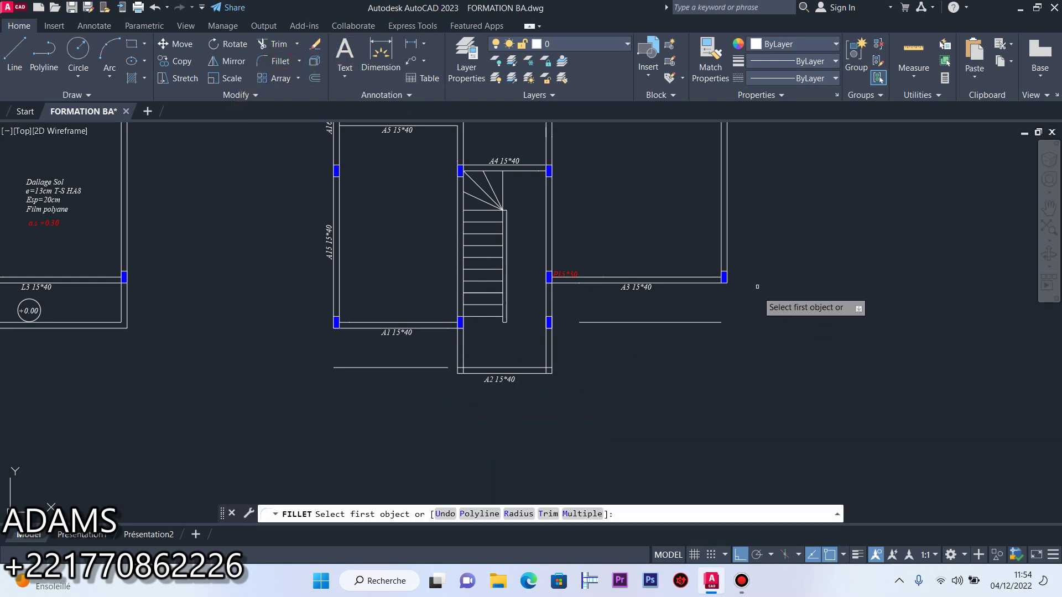
{"action": "left_click", "coordinate": [727, 249]}
{"action": "left_click", "coordinate": [690, 324]}
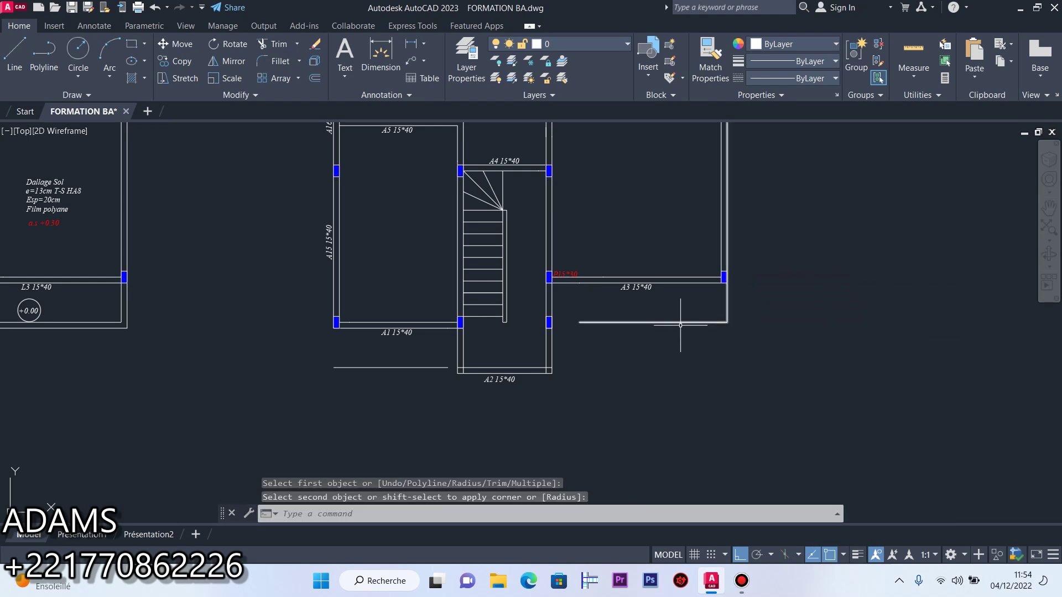
{"action": "right_click", "coordinate": [371, 288]}
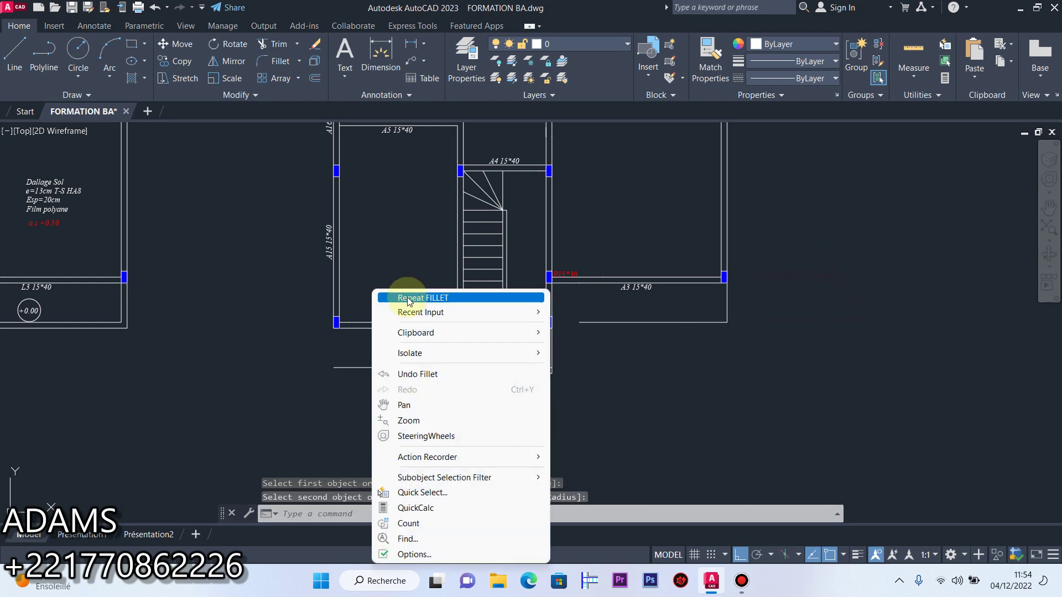
{"action": "left_click", "coordinate": [404, 294]}
{"action": "left_click", "coordinate": [335, 298]}
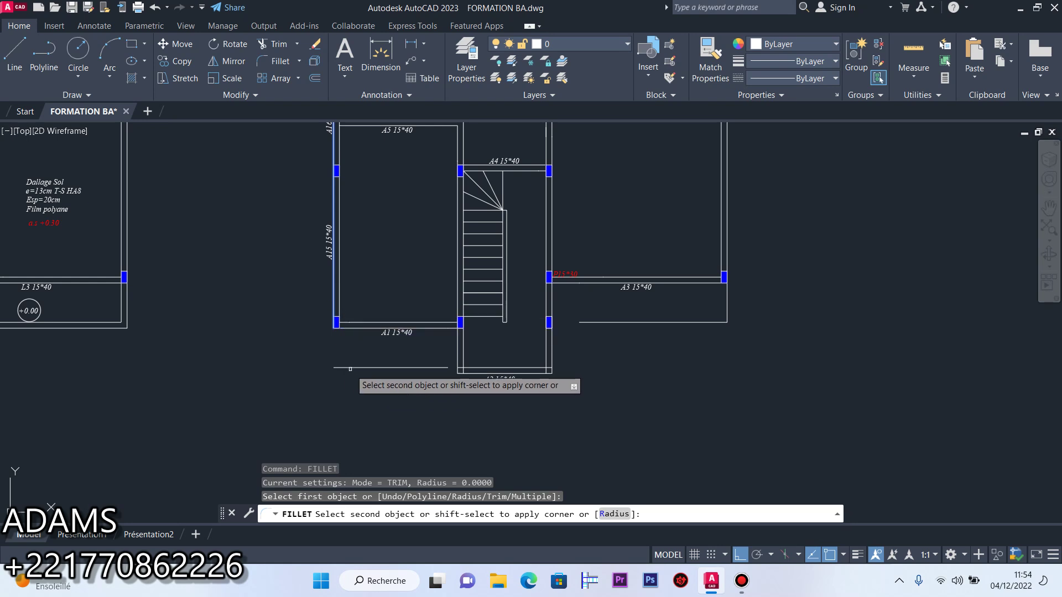
{"action": "left_click", "coordinate": [356, 367]}
Stretch the free end of the offset line below A1 to the outer vertical line of the stairwell projection
{"action": "scroll", "coordinate": [437, 381], "scroll_direction": "up", "scroll_amount": 6}
{"action": "left_click", "coordinate": [465, 304]}
{"action": "left_click", "coordinate": [457, 353]}
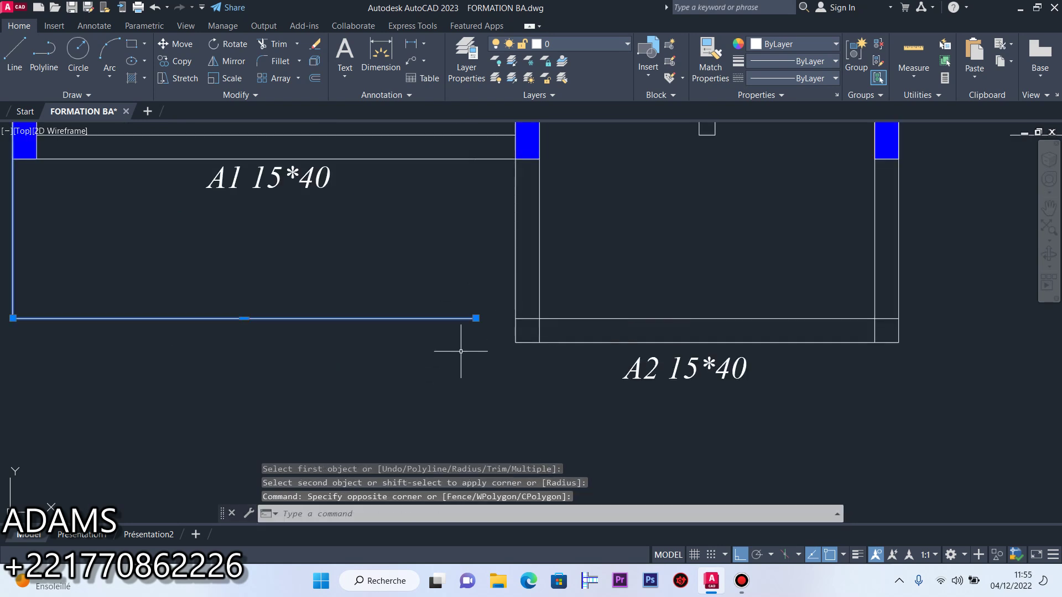
{"action": "left_click", "coordinate": [475, 318]}
{"action": "left_click", "coordinate": [516, 318]}
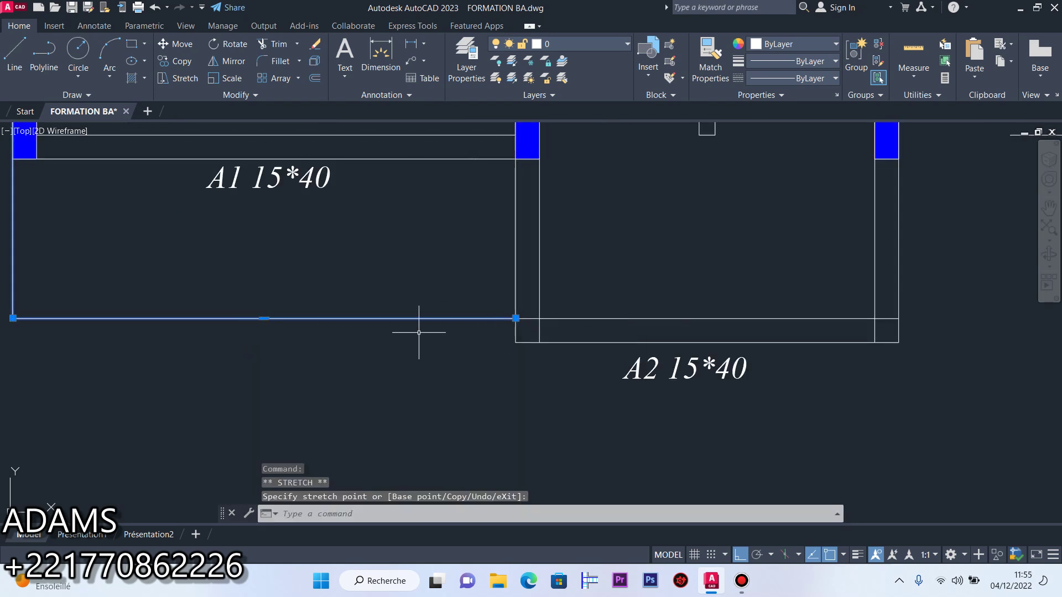
{"action": "key", "text": "Escape"}
Stretch the free end of the offset line below A3 to the column beside the stairwell projection
{"action": "scroll", "coordinate": [340, 317], "scroll_direction": "down", "scroll_amount": 6}
{"action": "scroll", "coordinate": [547, 262], "scroll_direction": "up", "scroll_amount": 4}
{"action": "left_click", "coordinate": [542, 271]}
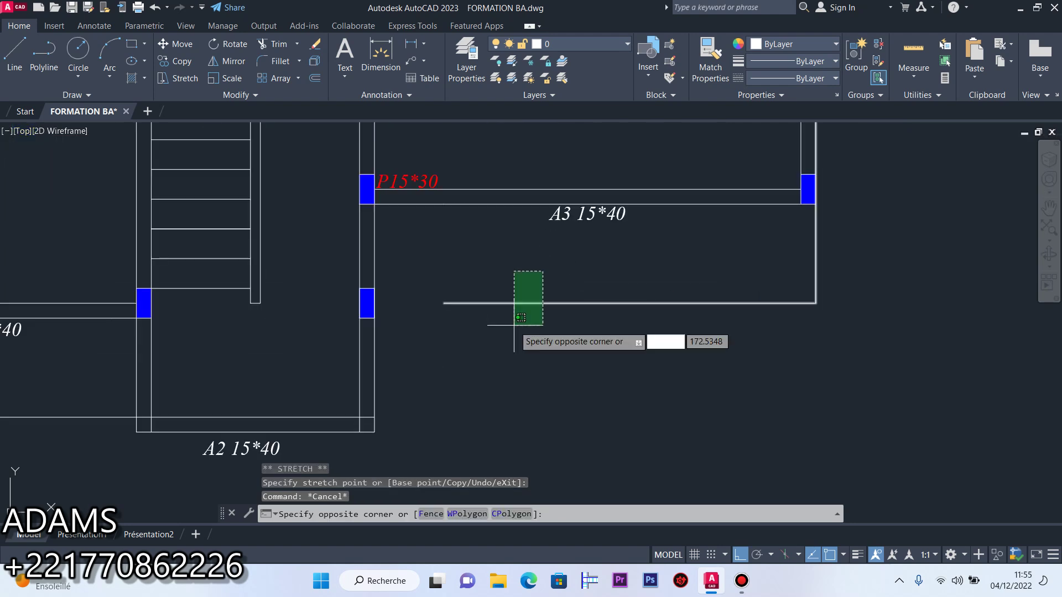
{"action": "left_click", "coordinate": [512, 330]}
{"action": "left_click", "coordinate": [443, 303]}
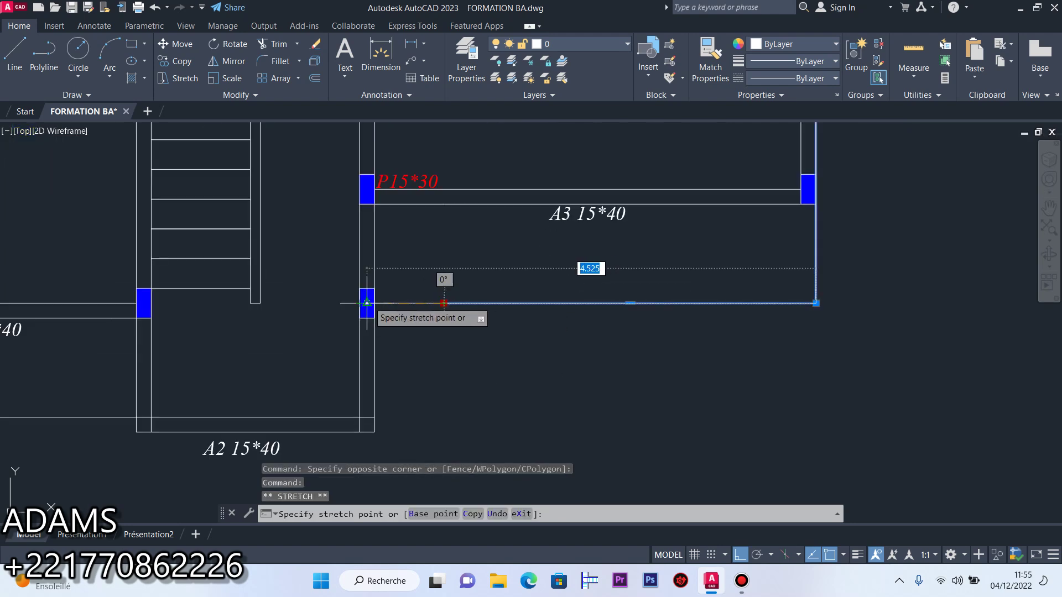
{"action": "left_click", "coordinate": [367, 303]}
{"action": "key", "text": "Escape"}
{"action": "scroll", "coordinate": [520, 334], "scroll_direction": "down", "scroll_amount": 5}
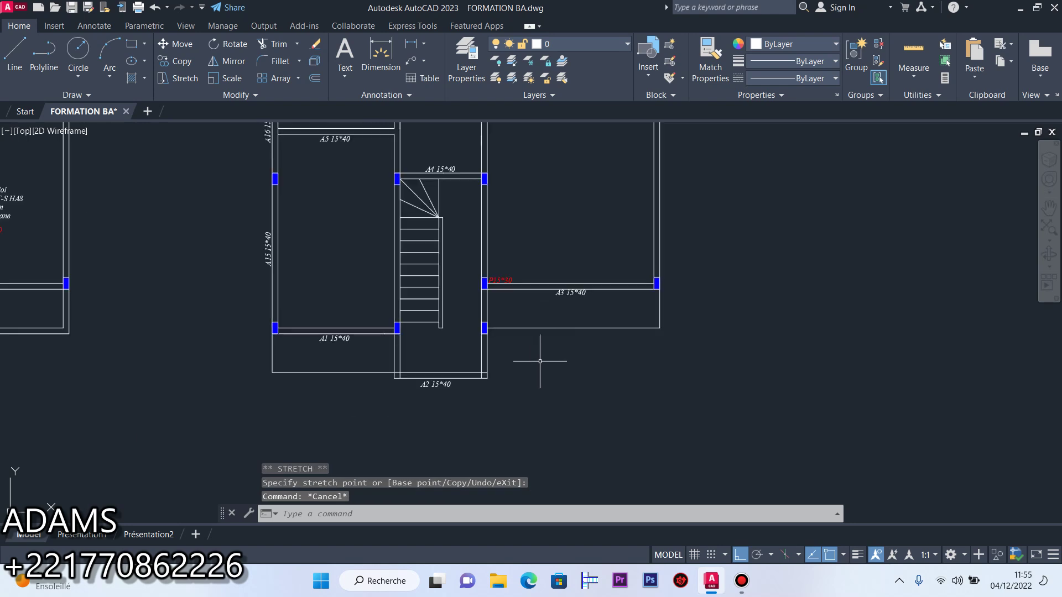
{"action": "scroll", "coordinate": [425, 371], "scroll_direction": "down", "scroll_amount": 2}
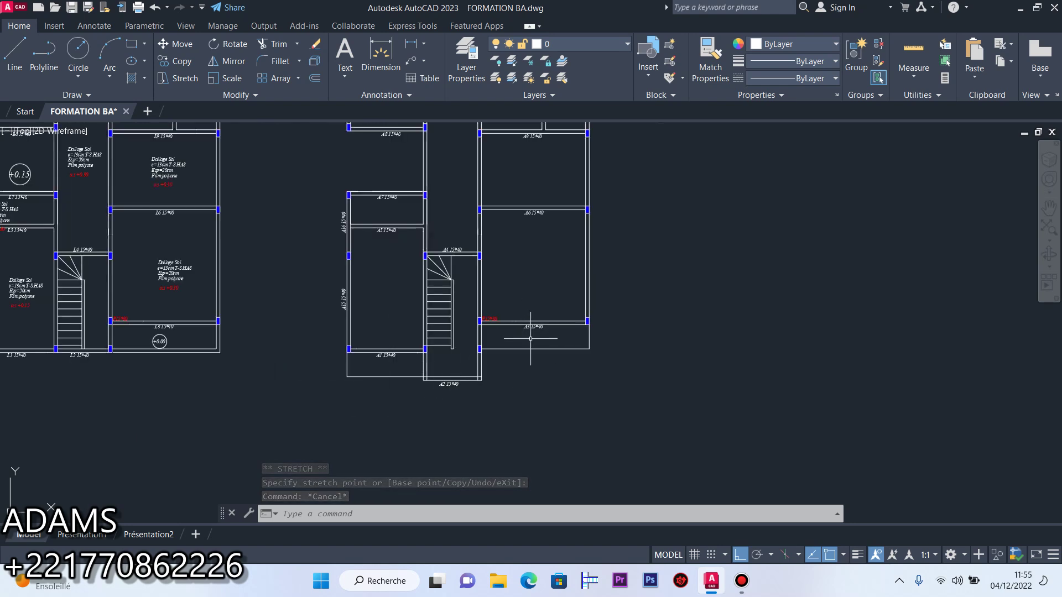
Erase the whole staircase from the stairwell between beams A4 and A2 in the upper-floor plan
{"action": "scroll", "coordinate": [524, 361], "scroll_direction": "down", "scroll_amount": 1}
{"action": "scroll", "coordinate": [481, 309], "scroll_direction": "up", "scroll_amount": 5}
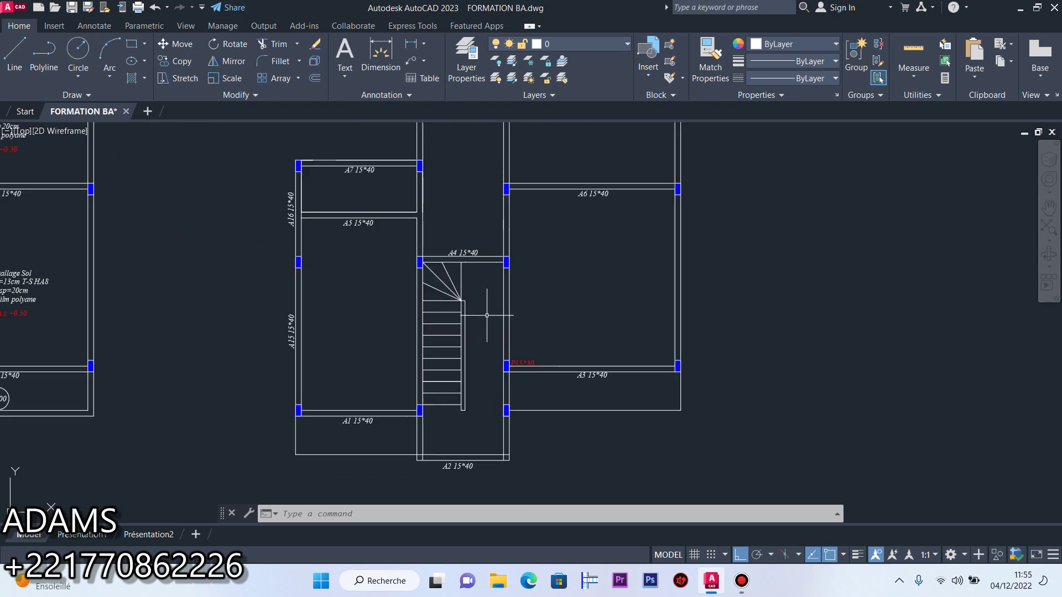
{"action": "left_click", "coordinate": [453, 265]}
{"action": "scroll", "coordinate": [453, 264], "scroll_direction": "down", "scroll_amount": 3}
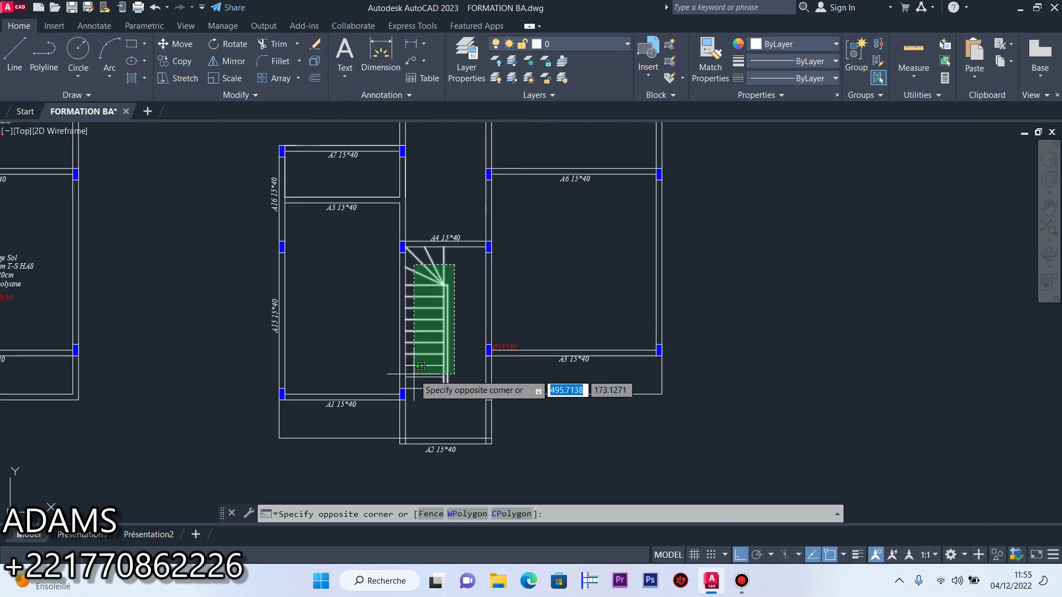
{"action": "left_click", "coordinate": [418, 399]}
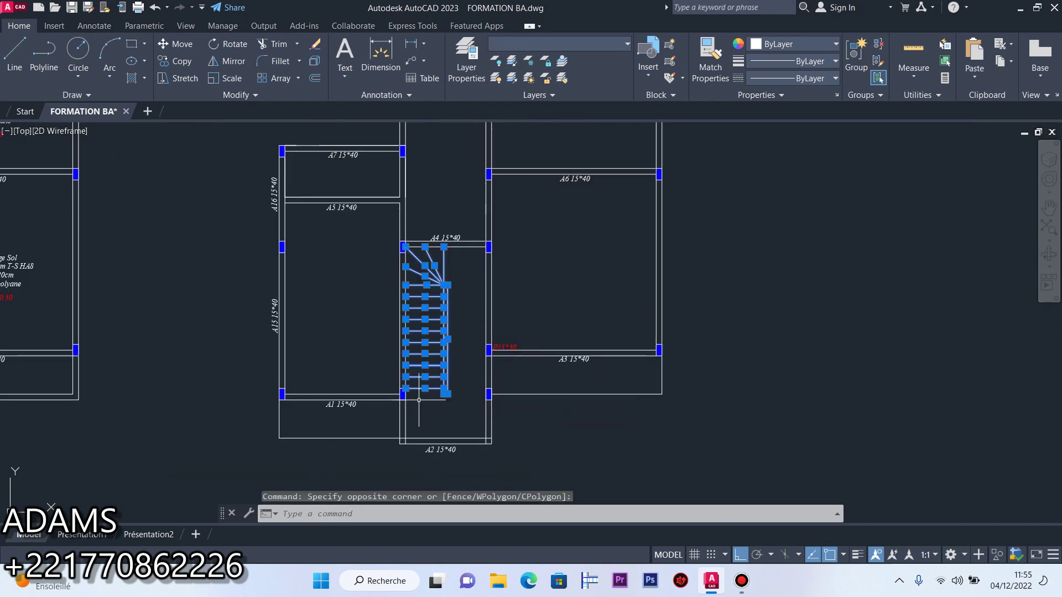
{"action": "left_click", "coordinate": [316, 45]}
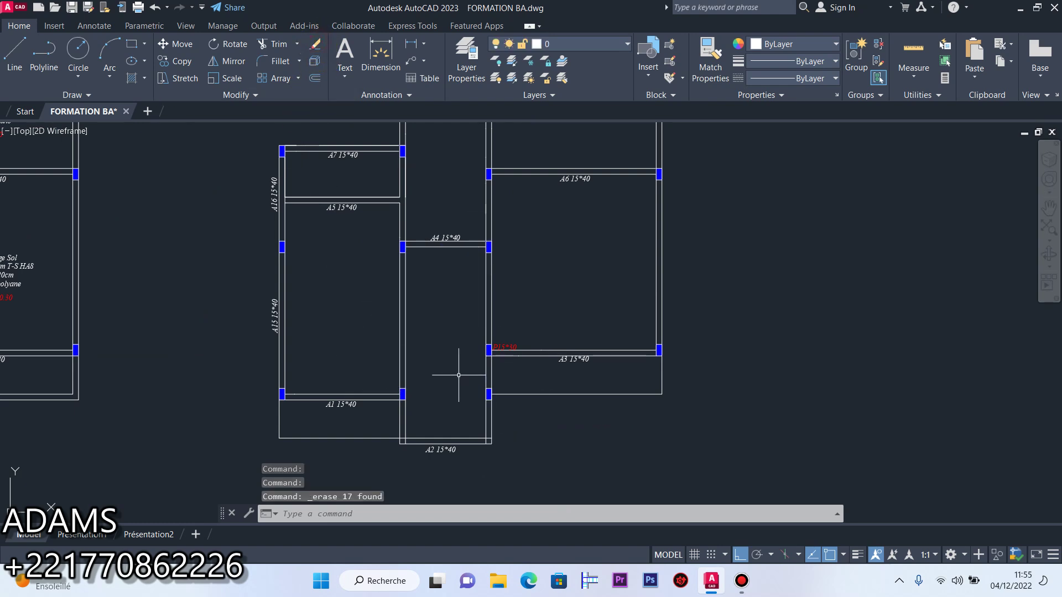
Stretch the A1-side end of beam A2's inner line back to the inner vertical line of the stairwell
{"action": "scroll", "coordinate": [408, 437], "scroll_direction": "up", "scroll_amount": 5}
{"action": "left_click", "coordinate": [436, 401]}
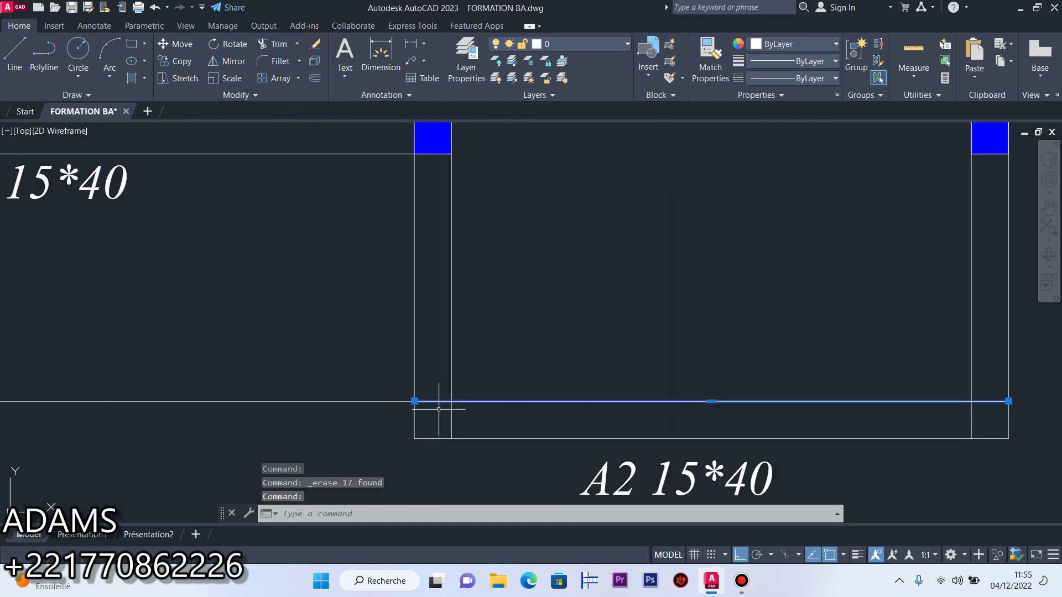
{"action": "left_click", "coordinate": [415, 401]}
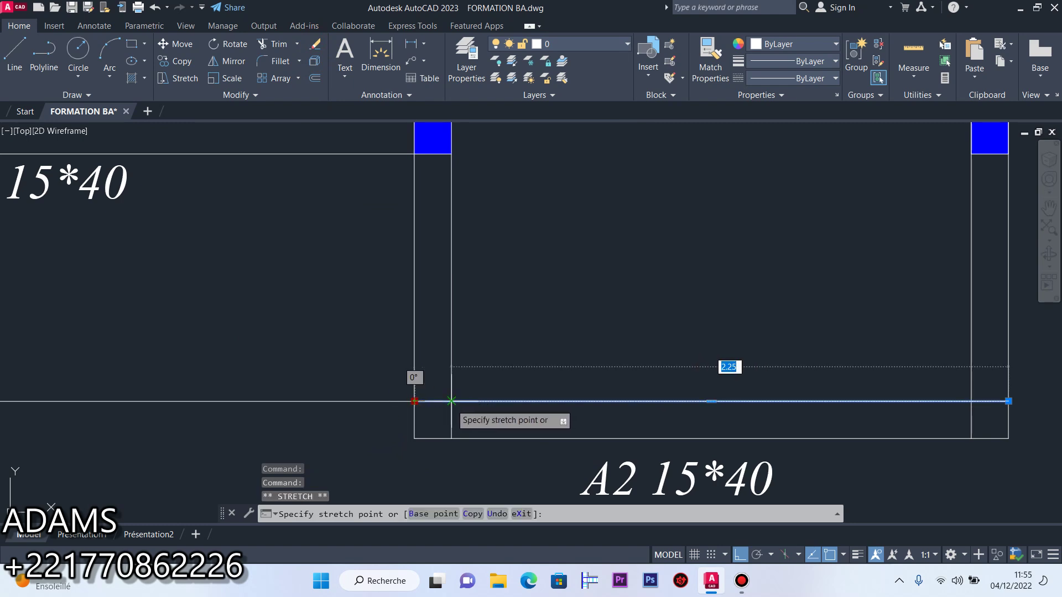
{"action": "key", "text": "Escape"}
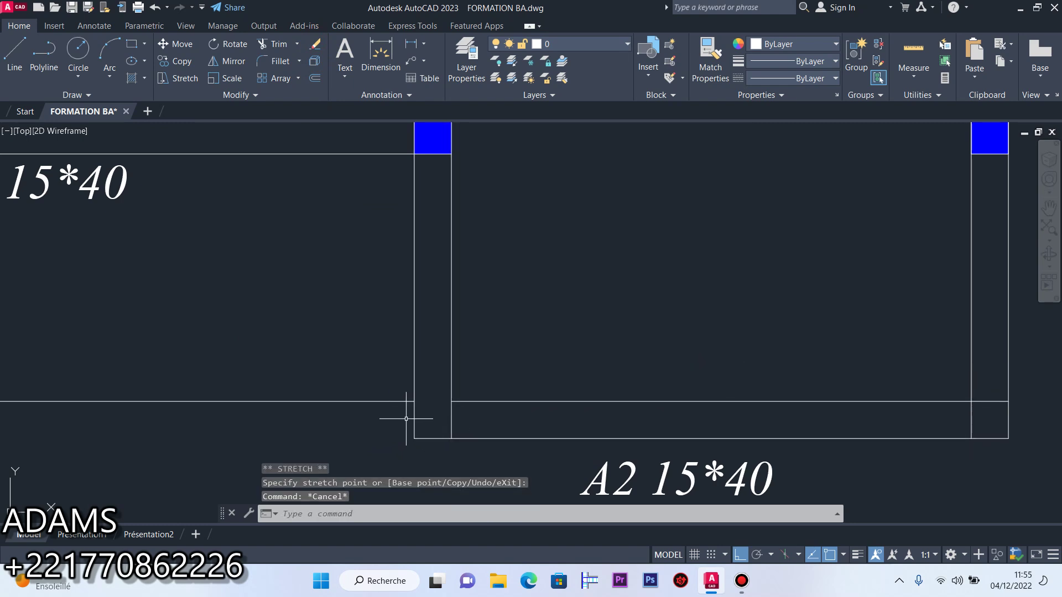
{"action": "scroll", "coordinate": [412, 419], "scroll_direction": "down", "scroll_amount": 5}
{"action": "scroll", "coordinate": [455, 421], "scroll_direction": "down", "scroll_amount": 4}
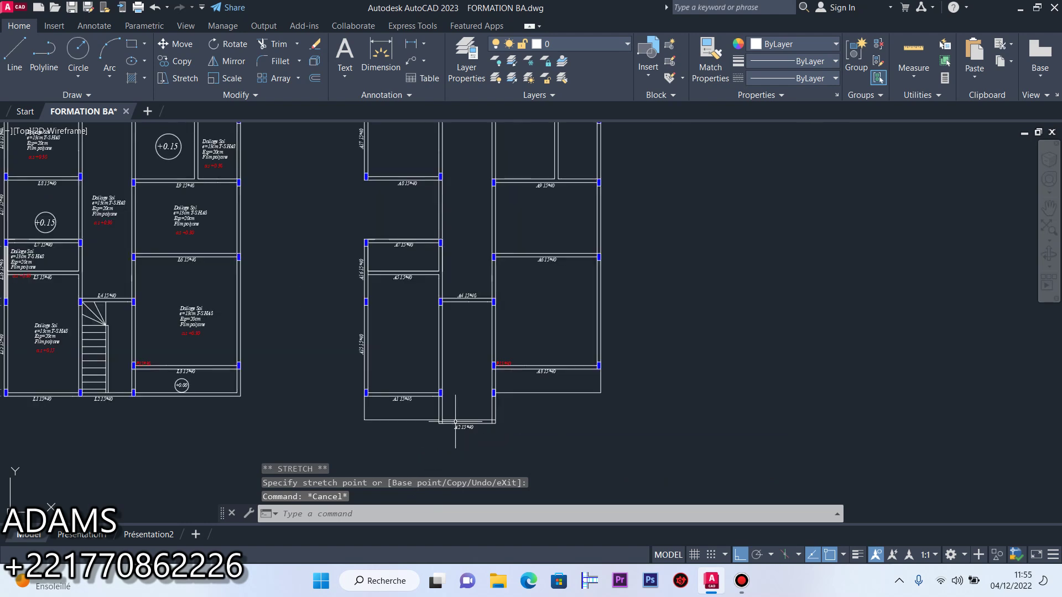
Stretch the A3-side end of beam A2's inner line back to the stairwell's inner vertical line
{"action": "scroll", "coordinate": [485, 423], "scroll_direction": "up", "scroll_amount": 8}
{"action": "left_click", "coordinate": [483, 401]}
{"action": "left_click", "coordinate": [478, 411]}
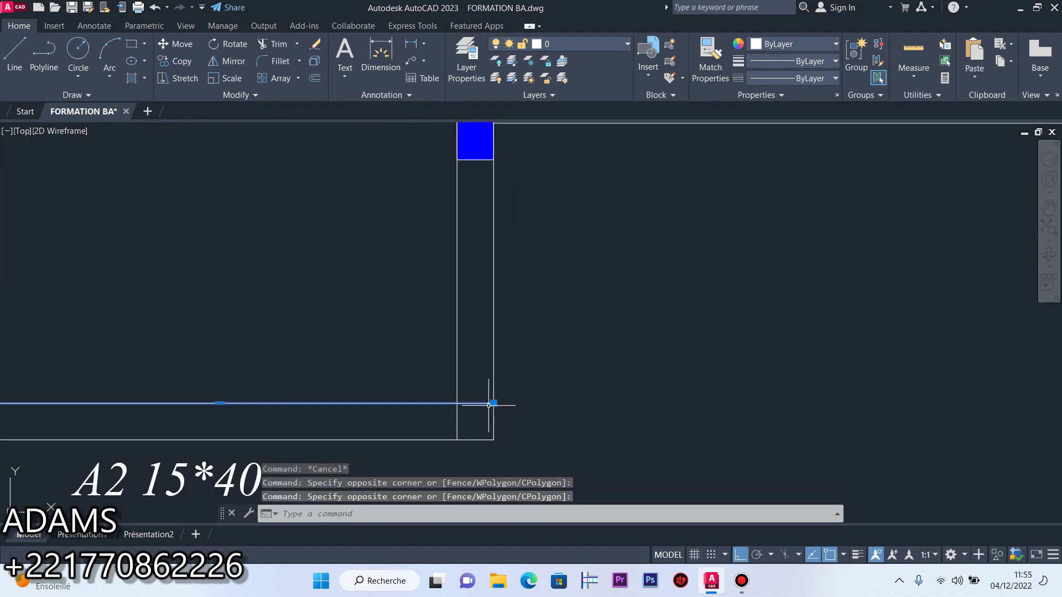
{"action": "left_click", "coordinate": [494, 403]}
{"action": "scroll", "coordinate": [553, 414], "scroll_direction": "down", "scroll_amount": 8}
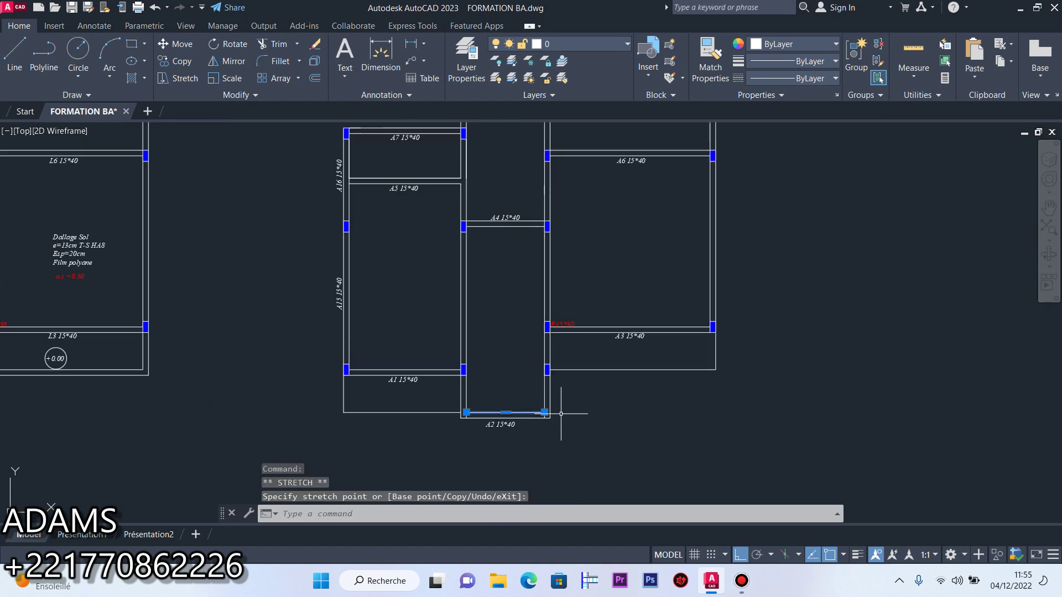
{"action": "key", "text": "Escape"}
{"action": "scroll", "coordinate": [557, 421], "scroll_direction": "down", "scroll_amount": 5}
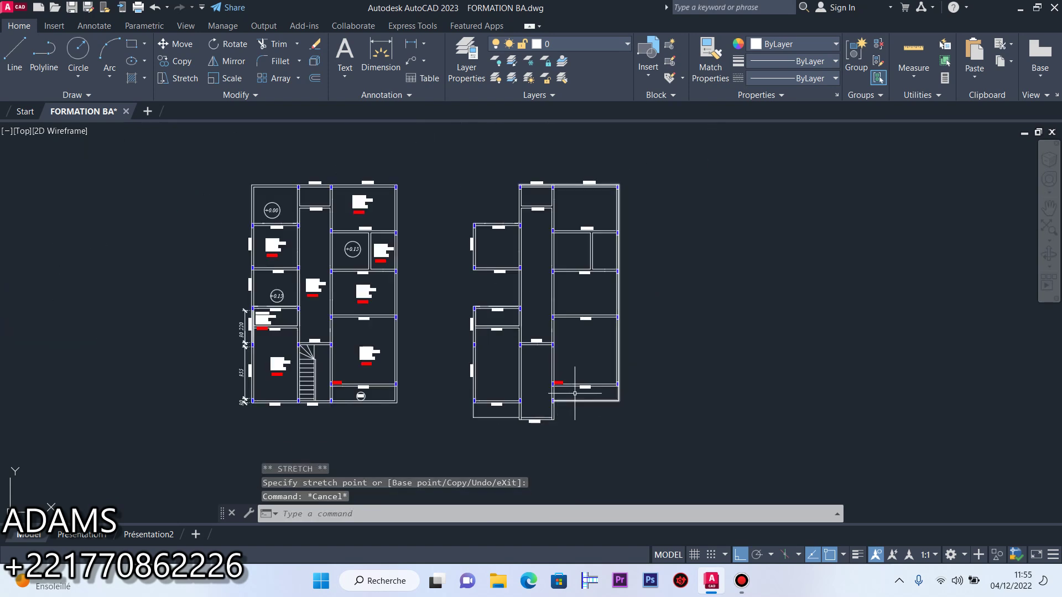
Copy the red P15*30 label into the overhang below beam A3, with Ortho turned off
{"action": "scroll", "coordinate": [571, 325], "scroll_direction": "up", "scroll_amount": 3}
{"action": "scroll", "coordinate": [531, 476], "scroll_direction": "down", "scroll_amount": 2}
{"action": "scroll", "coordinate": [512, 323], "scroll_direction": "up", "scroll_amount": 6}
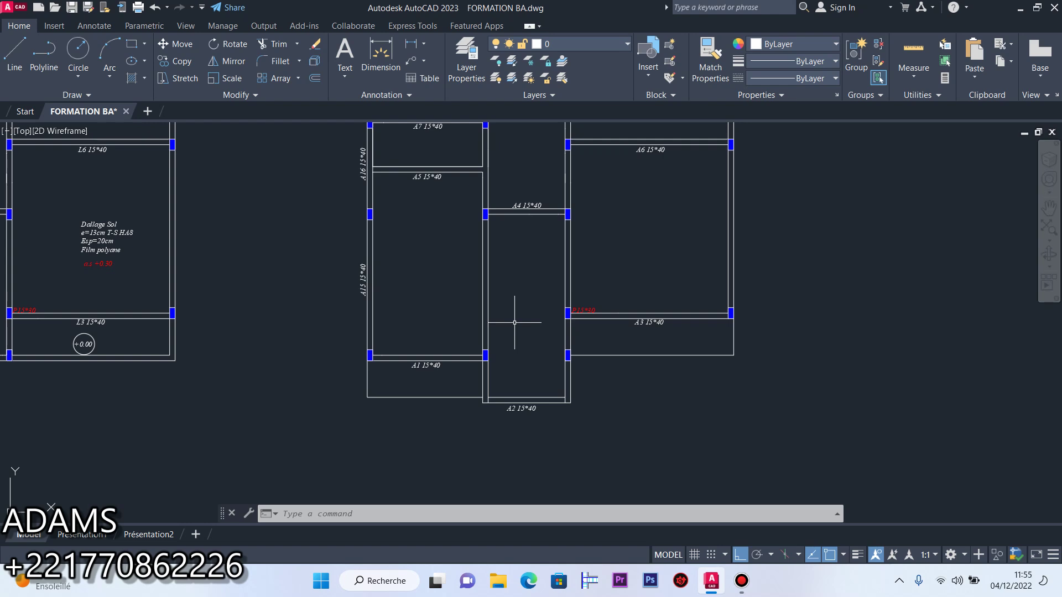
{"action": "scroll", "coordinate": [602, 307], "scroll_direction": "up", "scroll_amount": 5}
{"action": "left_click", "coordinate": [594, 309]}
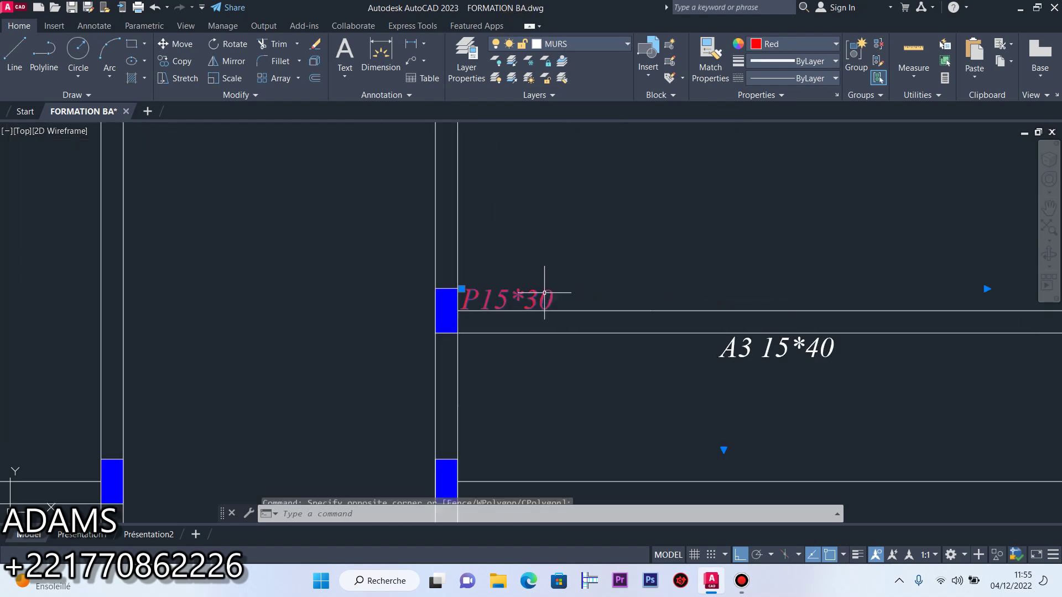
{"action": "left_click", "coordinate": [175, 61]}
{"action": "left_click", "coordinate": [518, 287]}
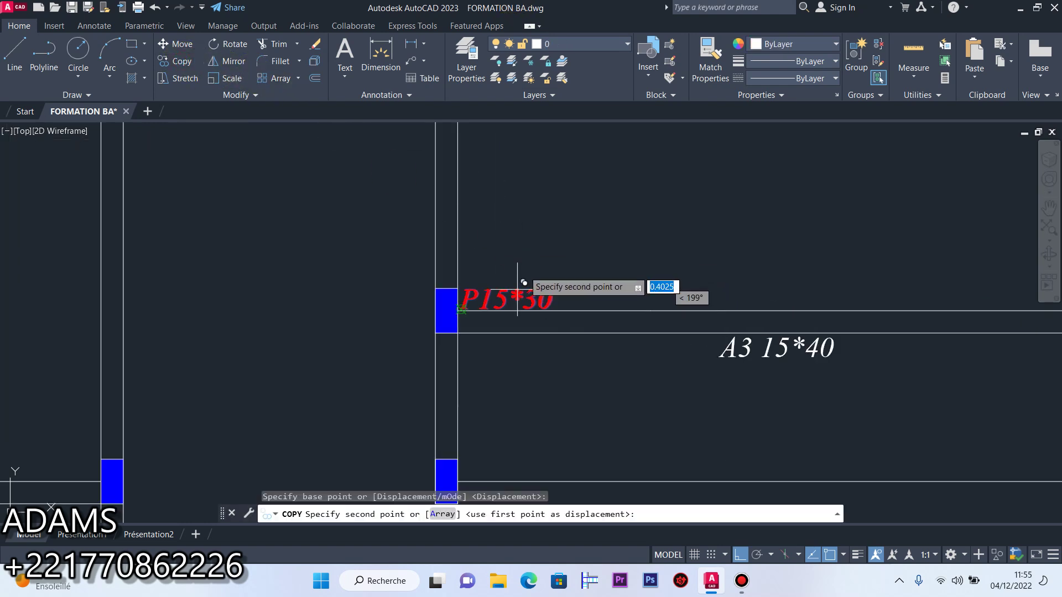
{"action": "scroll", "coordinate": [517, 288], "scroll_direction": "down", "scroll_amount": 2}
{"action": "left_click", "coordinate": [741, 555]}
{"action": "left_click", "coordinate": [715, 334]}
{"action": "right_click", "coordinate": [734, 334]}
{"action": "left_click", "coordinate": [752, 336]}
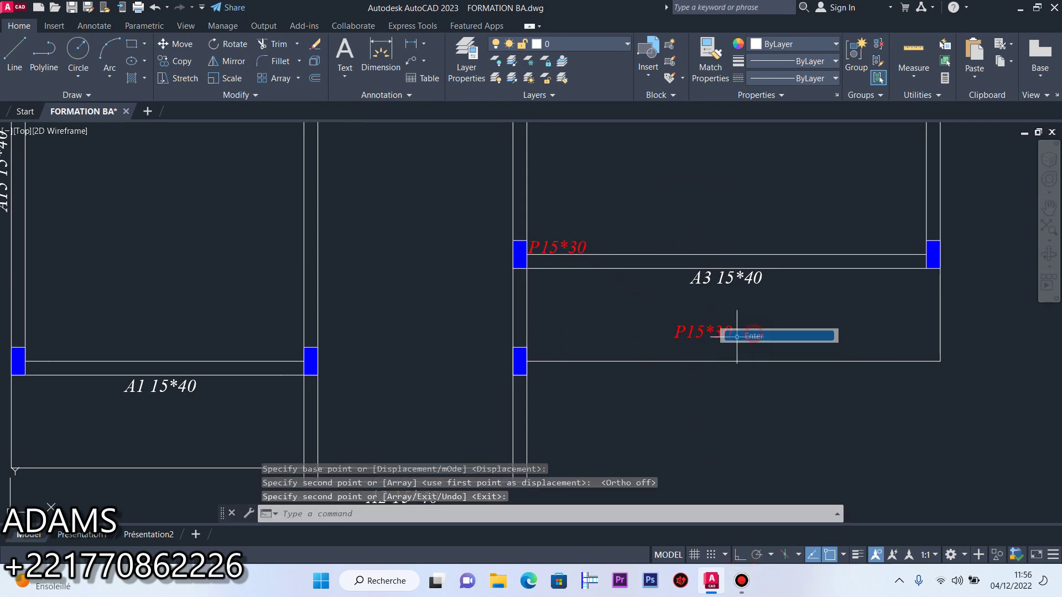
Replace the copied label's text with "Dalle en BA" and a second line "e=12cm"
{"action": "scroll", "coordinate": [736, 335], "scroll_direction": "up", "scroll_amount": 3}
{"action": "double_click", "coordinate": [774, 327]}
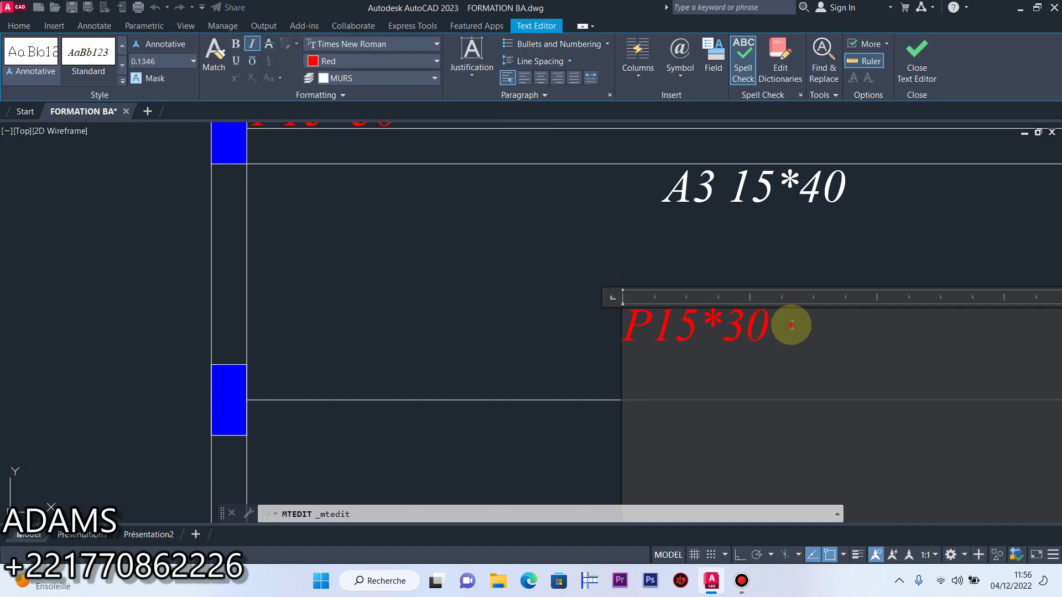
{"action": "left_click_drag", "start_coordinate": [792, 325], "coordinate": [613, 328]}
{"action": "type", "text": "dALLE"}
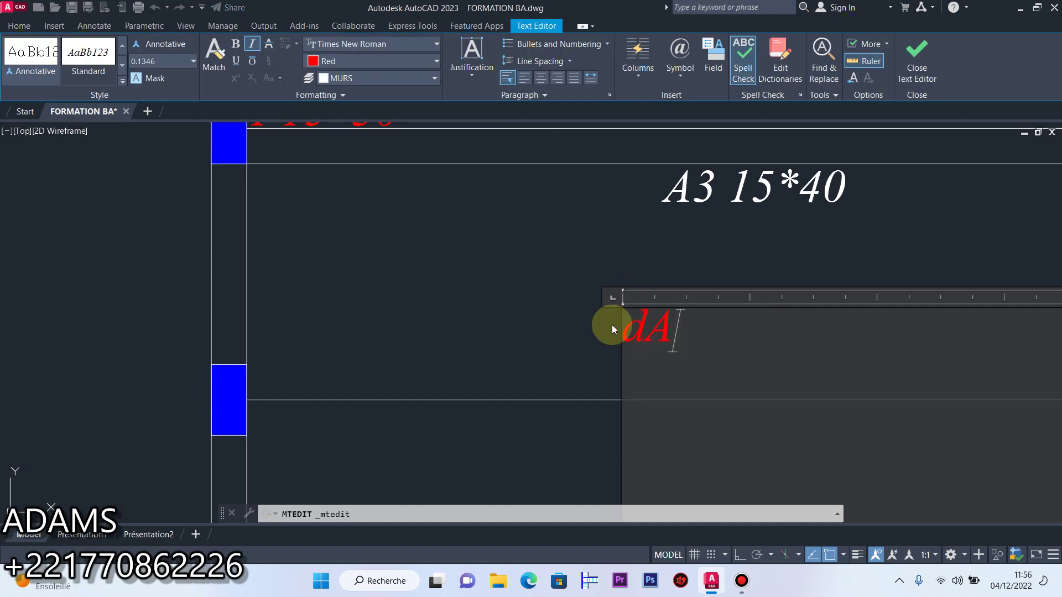
{"action": "key", "text": "BackSpace"}
{"action": "key", "text": "BackSpace"}
{"action": "key", "text": "BackSpace"}
{"action": "key", "text": "BackSpace"}
{"action": "key", "text": "BackSpace"}
{"action": "key", "text": "BackSpace"}
{"action": "type", "text": "Da"}
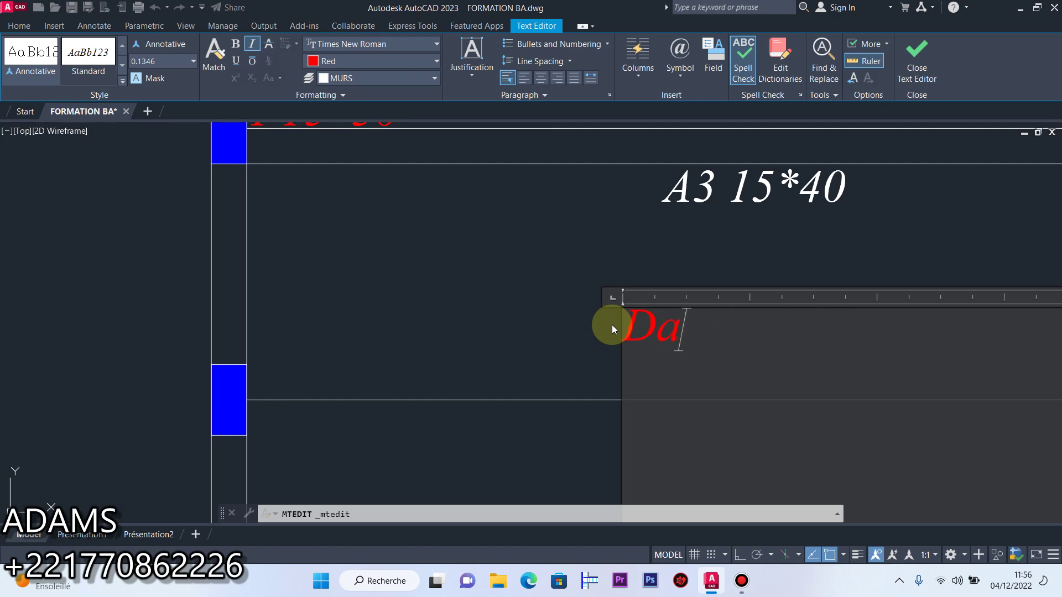
{"action": "type", "text": "lle en BA"}
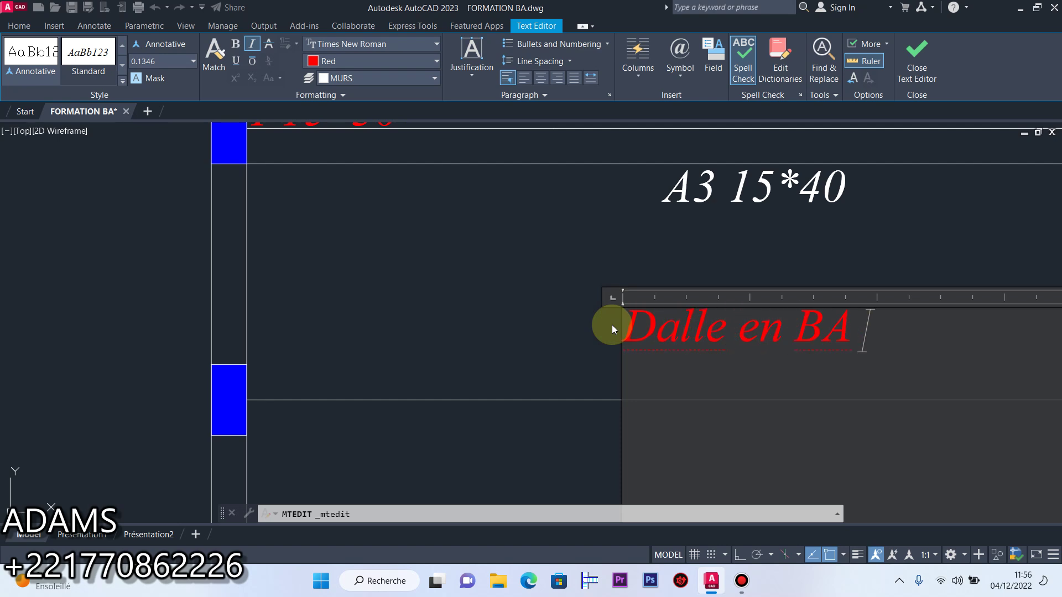
{"action": "key", "text": "Return"}
{"action": "type", "text": "e=12"}
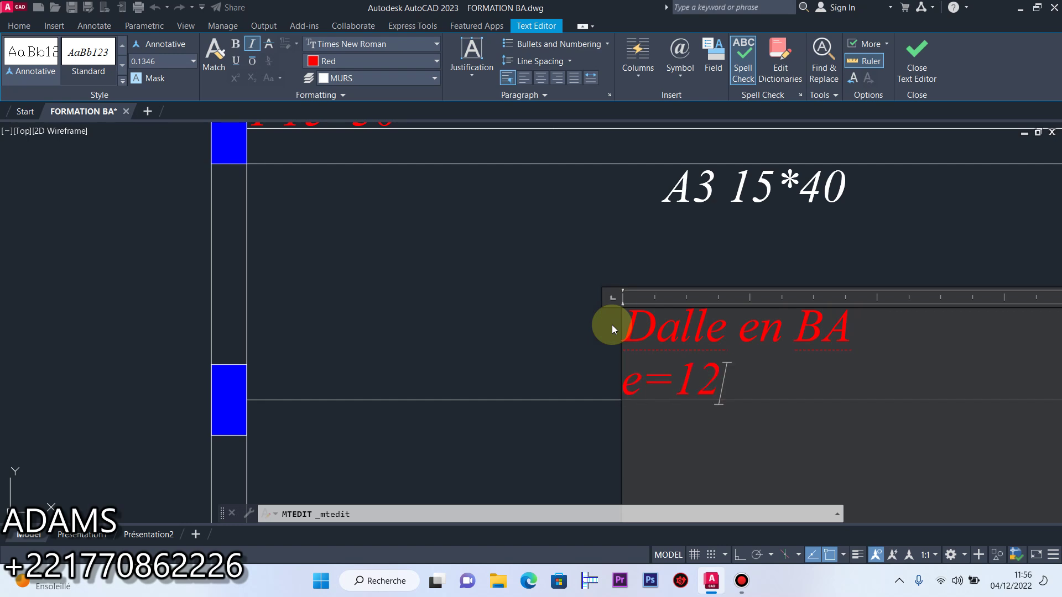
{"action": "type", "text": "cm"}
{"action": "left_click", "coordinate": [362, 301]}
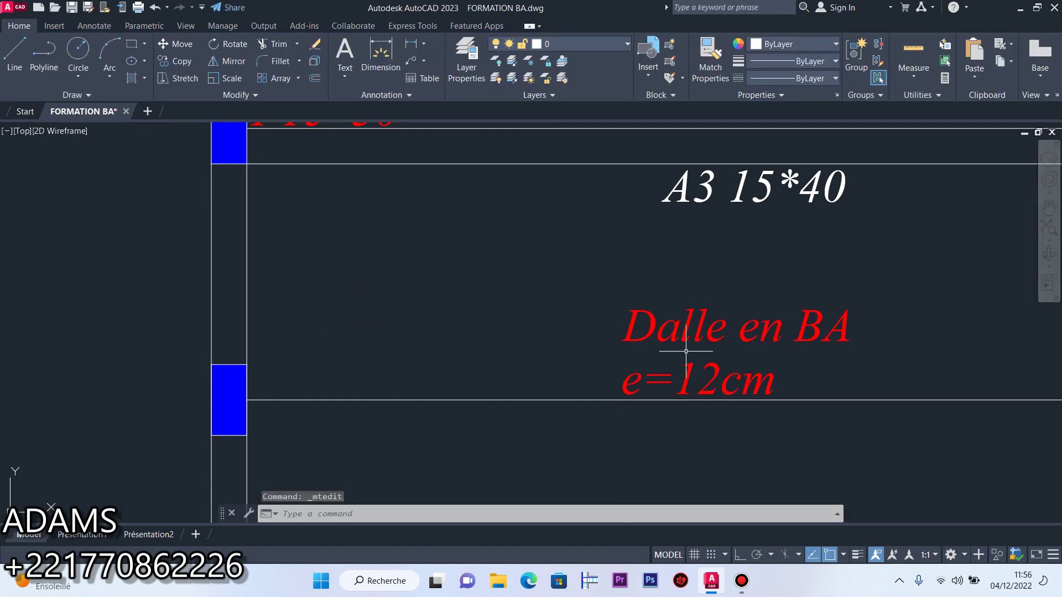
Nudge the "Dalle en BA e=12cm" label upward so it sits inside the overhang below A3
{"action": "scroll", "coordinate": [608, 304], "scroll_direction": "down", "scroll_amount": 5}
{"action": "scroll", "coordinate": [719, 293], "scroll_direction": "up", "scroll_amount": 5}
{"action": "left_click", "coordinate": [719, 292]}
{"action": "left_click", "coordinate": [678, 329]}
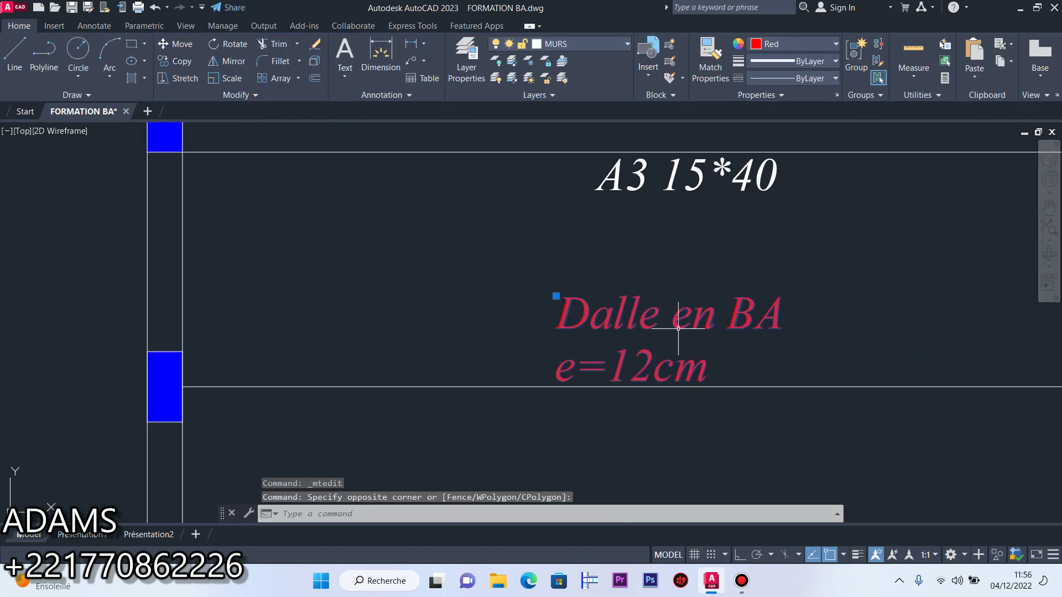
{"action": "key", "text": "ctrl+Up"}
{"action": "key", "text": "ctrl+Up"}
{"action": "key", "text": "ctrl+Up"}
{"action": "key", "text": "ctrl+Up"}
{"action": "key", "text": "ctrl+Up"}
{"action": "key", "text": "ctrl+Up"}
{"action": "key", "text": "ctrl+Up"}
{"action": "key", "text": "ctrl+Up"}
{"action": "key", "text": "ctrl+Up"}
{"action": "key", "text": "ctrl+Up"}
{"action": "key", "text": "ctrl+Up"}
{"action": "key", "text": "ctrl+Up"}
{"action": "key", "text": "ctrl+Up"}
{"action": "key", "text": "ctrl+Up"}
{"action": "key", "text": "ctrl+Up"}
{"action": "key", "text": "ctrl+Up"}
{"action": "key", "text": "ctrl+Up"}
{"action": "key", "text": "ctrl+Up"}
{"action": "key", "text": "ctrl+Up"}
{"action": "key", "text": "ctrl+Up"}
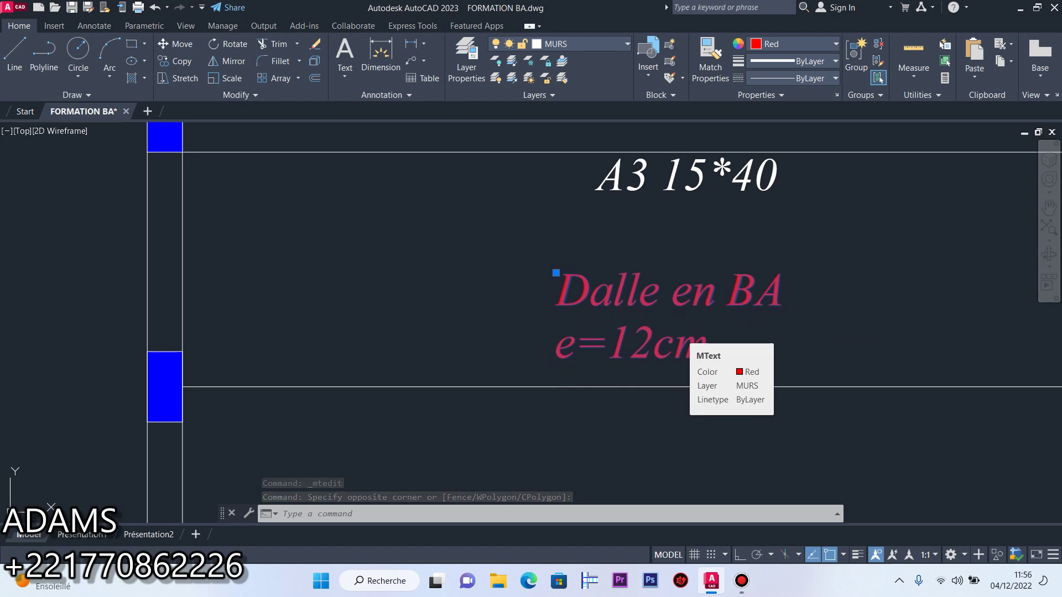
{"action": "key", "text": "Escape"}
Copy the "Dalle en BA e=12cm" label into the overhang below beam A1
{"action": "left_click", "coordinate": [704, 271]}
{"action": "left_click", "coordinate": [676, 303]}
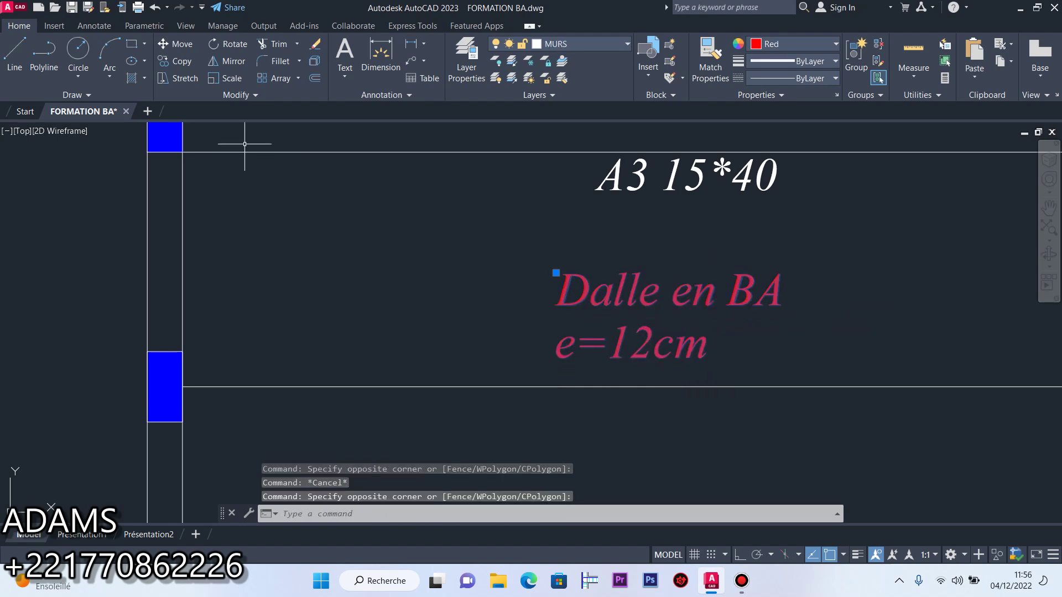
{"action": "left_click", "coordinate": [179, 61]}
{"action": "left_click", "coordinate": [714, 301]}
{"action": "scroll", "coordinate": [721, 293], "scroll_direction": "down", "scroll_amount": 3}
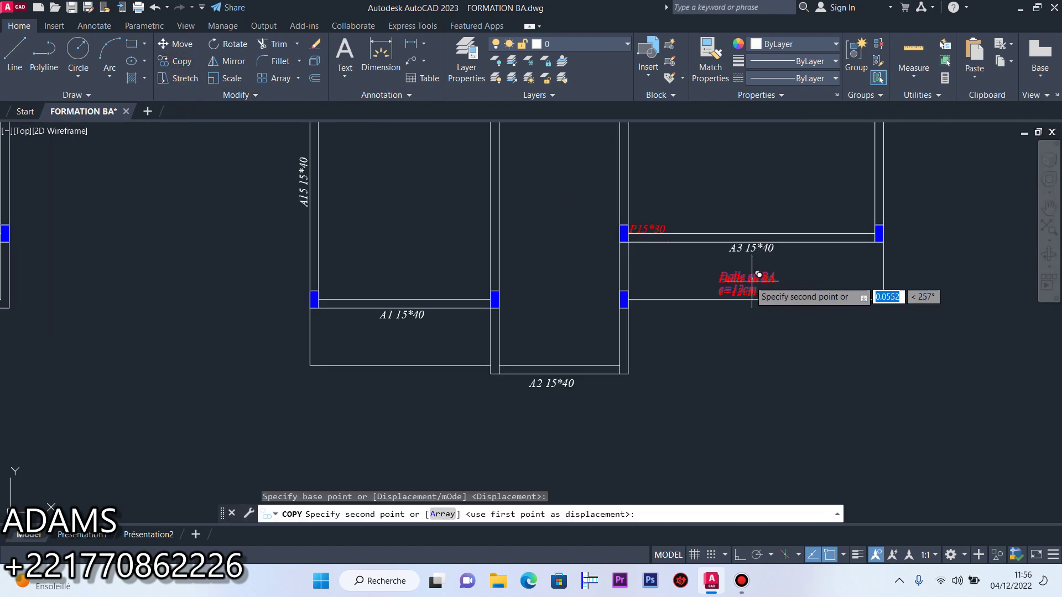
{"action": "scroll", "coordinate": [391, 333], "scroll_direction": "up", "scroll_amount": 3}
{"action": "left_click", "coordinate": [487, 346]}
{"action": "right_click", "coordinate": [536, 349]}
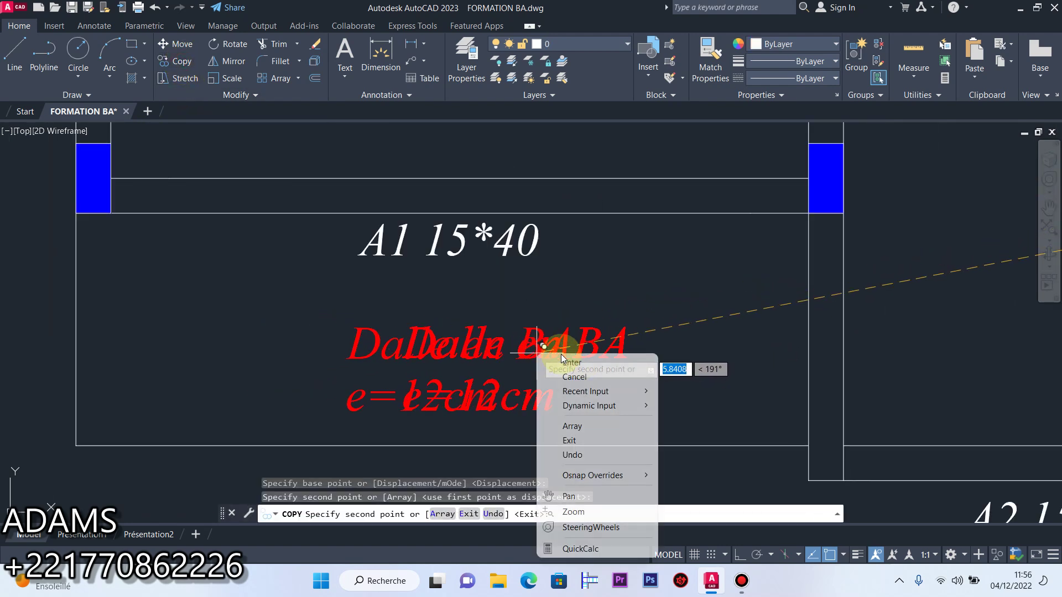
{"action": "left_click", "coordinate": [553, 356]}
{"action": "scroll", "coordinate": [572, 369], "scroll_direction": "down", "scroll_amount": 4}
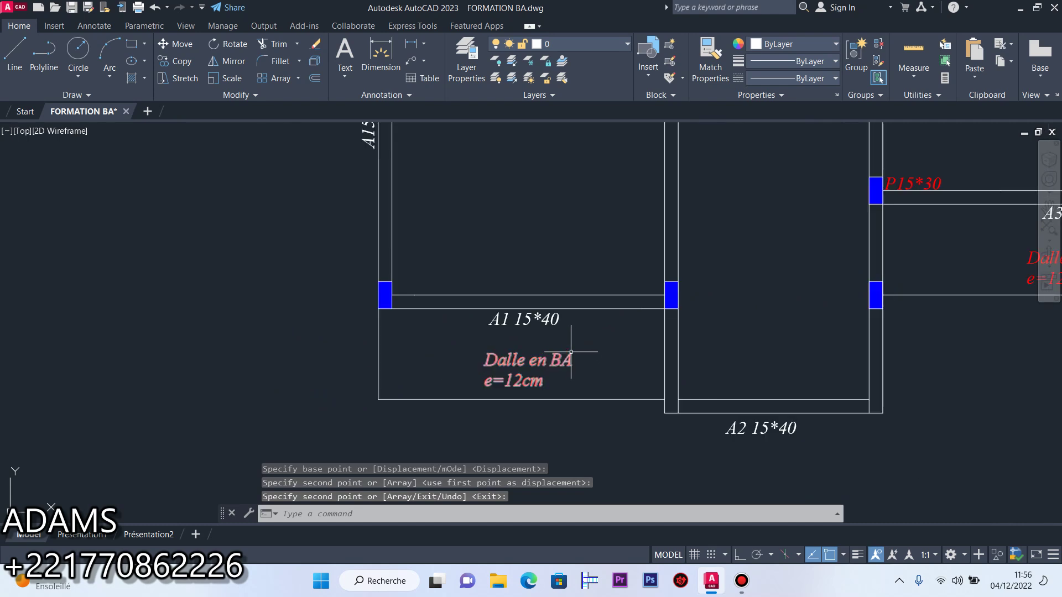
{"action": "mouse_move", "coordinate": [387, 293]}
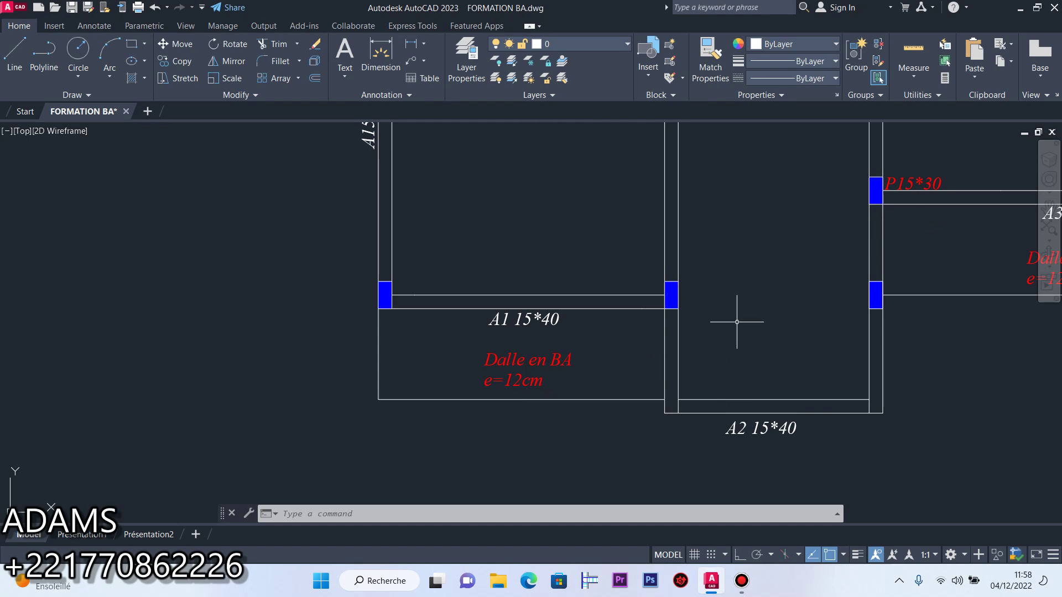
{"action": "scroll", "coordinate": [556, 375], "scroll_direction": "down", "scroll_amount": 6}
{"action": "scroll", "coordinate": [545, 380], "scroll_direction": "up", "scroll_amount": 4}
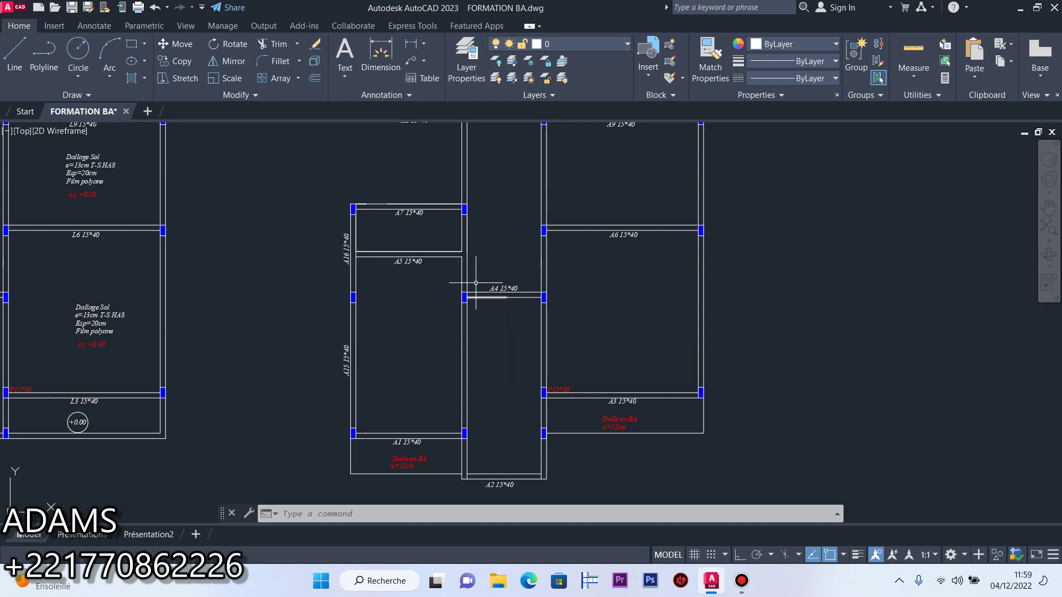
{"action": "scroll", "coordinate": [476, 282], "scroll_direction": "down", "scroll_amount": 5}
{"action": "scroll", "coordinate": [513, 247], "scroll_direction": "up", "scroll_amount": 5}
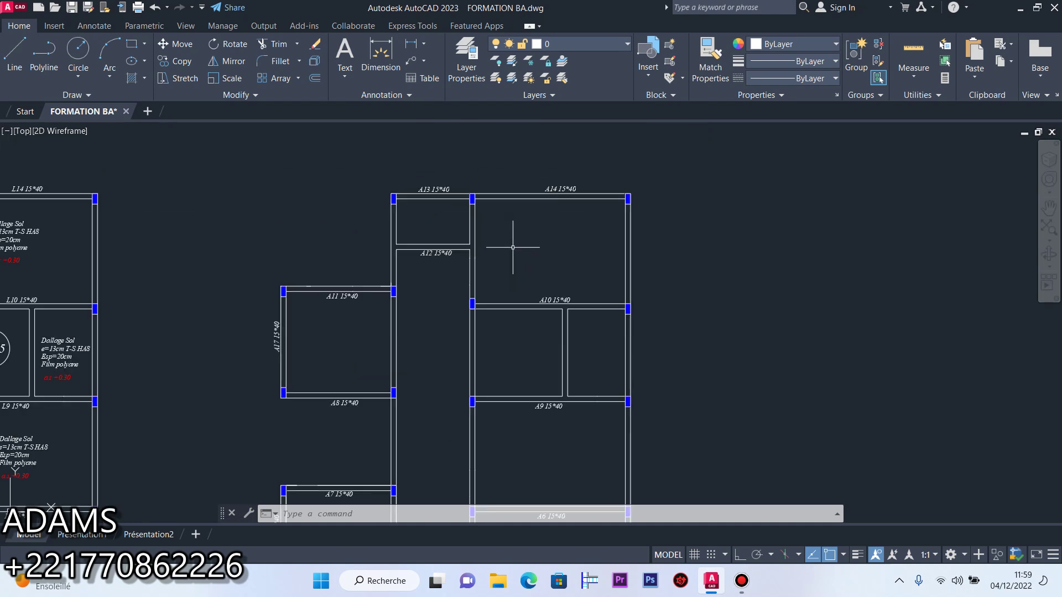
{"action": "scroll", "coordinate": [512, 247], "scroll_direction": "down", "scroll_amount": 3}
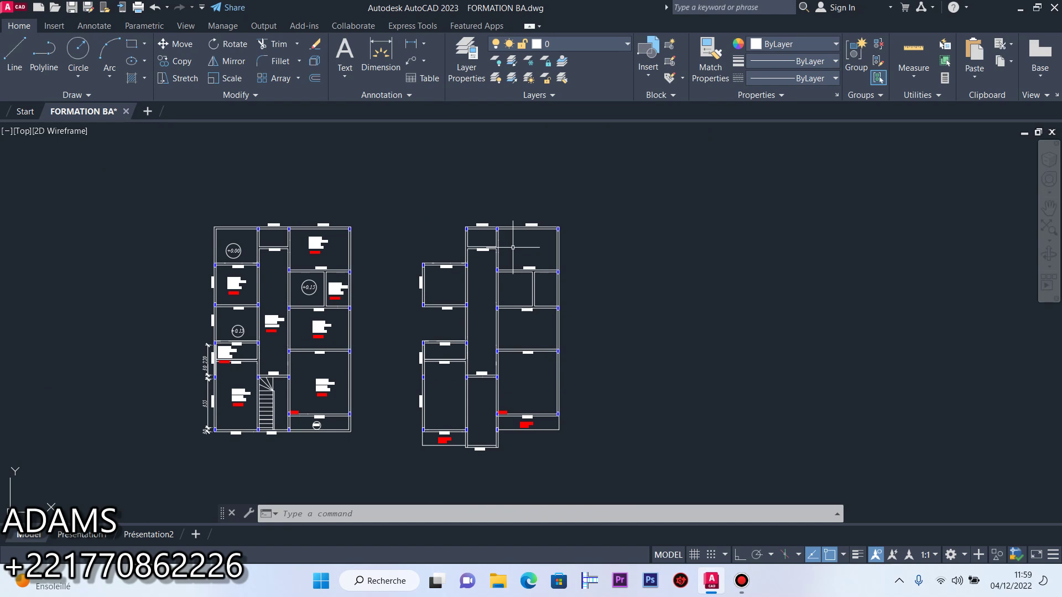
Open Paint with a blank canvas
{"action": "left_click", "coordinate": [386, 581]}
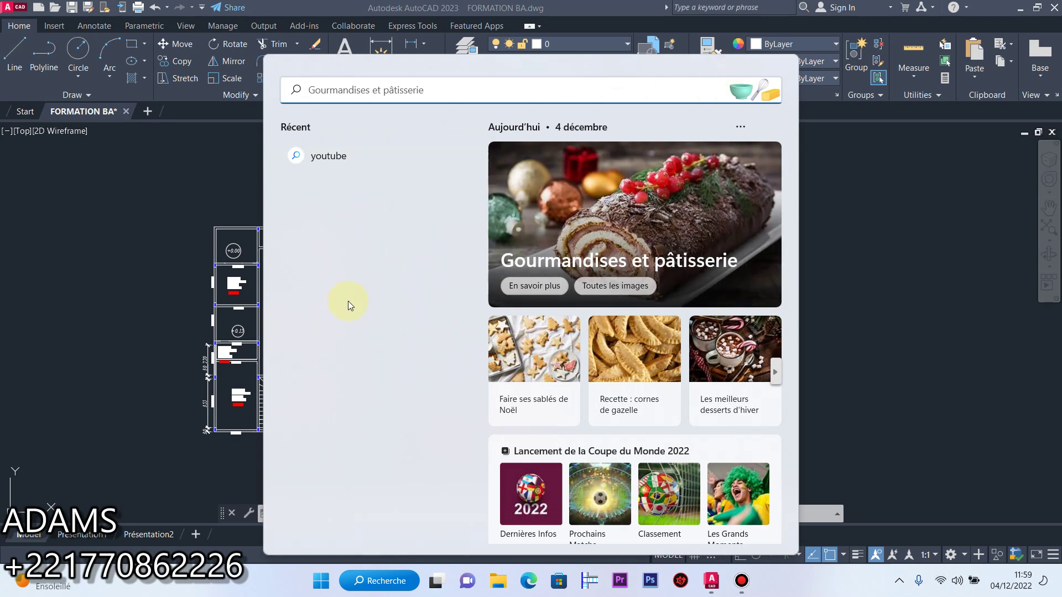
{"action": "key", "text": "Escape"}
{"action": "left_click", "coordinate": [322, 580]}
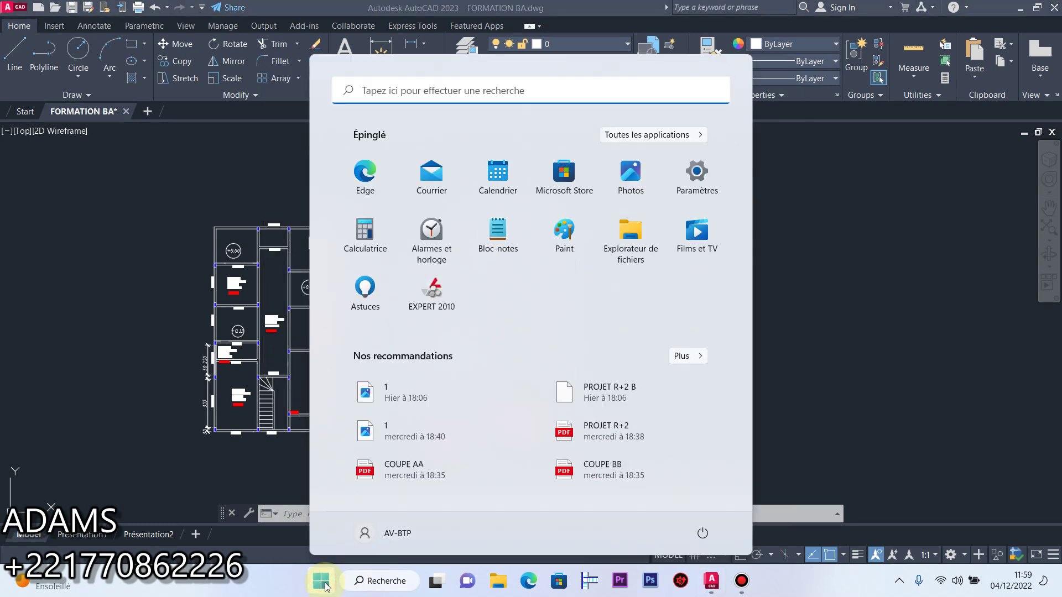
{"action": "left_click", "coordinate": [565, 229]}
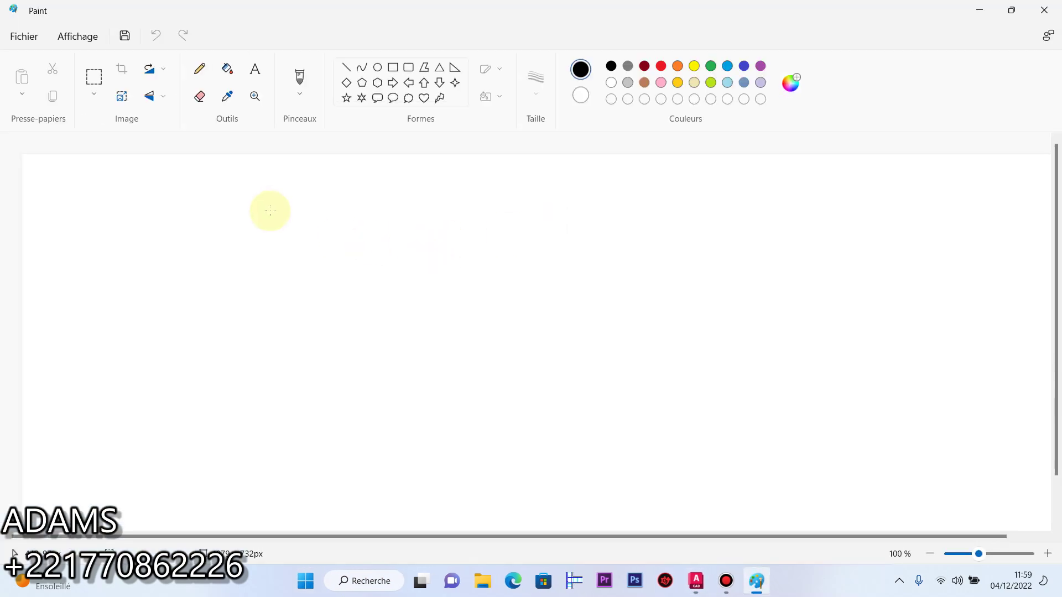
Handwrite the slab thickness formula "e ≥ Lx / 22,5 =" with the Pencil tool near the canvas's upper edge
{"action": "left_click", "coordinate": [200, 69]}
{"action": "mouse_move", "coordinate": [176, 214]}
{"action": "left_mouse_down"}
{"action": "mouse_move", "coordinate": [213, 226]}
{"action": "mouse_move", "coordinate": [221, 214]}
{"action": "mouse_move", "coordinate": [254, 217]}
{"action": "mouse_move", "coordinate": [244, 255]}
{"action": "left_mouse_up"}
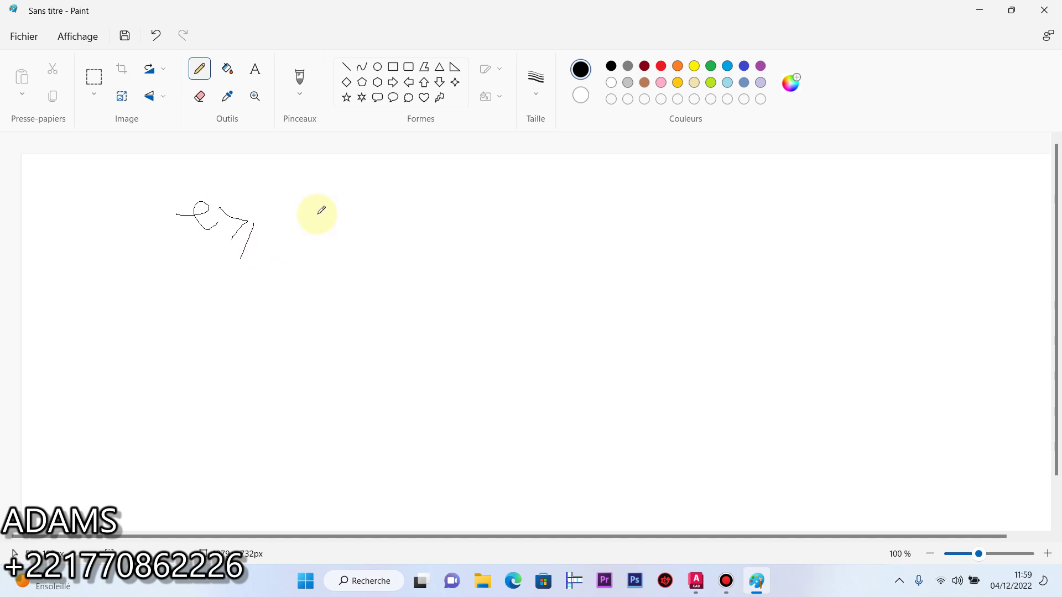
{"action": "mouse_move", "coordinate": [296, 177]}
{"action": "left_mouse_down"}
{"action": "mouse_move", "coordinate": [308, 199]}
{"action": "mouse_move", "coordinate": [351, 221]}
{"action": "left_mouse_up"}
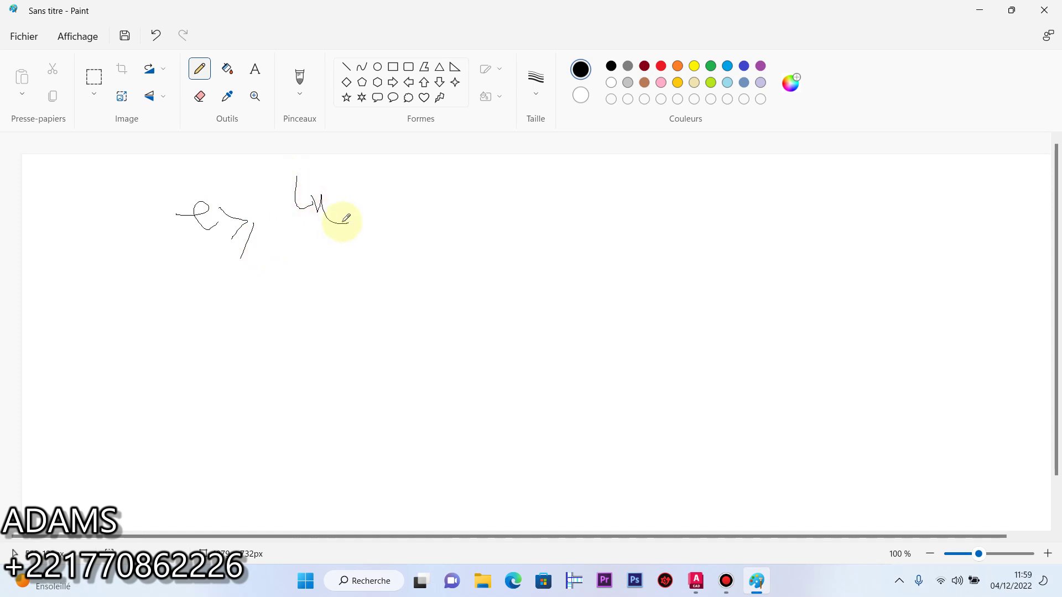
{"action": "mouse_move", "coordinate": [286, 228]}
{"action": "left_mouse_down"}
{"action": "mouse_move", "coordinate": [380, 233]}
{"action": "mouse_move", "coordinate": [304, 242]}
{"action": "mouse_move", "coordinate": [298, 267]}
{"action": "mouse_move", "coordinate": [322, 246]}
{"action": "mouse_move", "coordinate": [327, 268]}
{"action": "mouse_move", "coordinate": [344, 244]}
{"action": "mouse_move", "coordinate": [430, 219]}
{"action": "mouse_move", "coordinate": [444, 238]}
{"action": "left_mouse_up"}
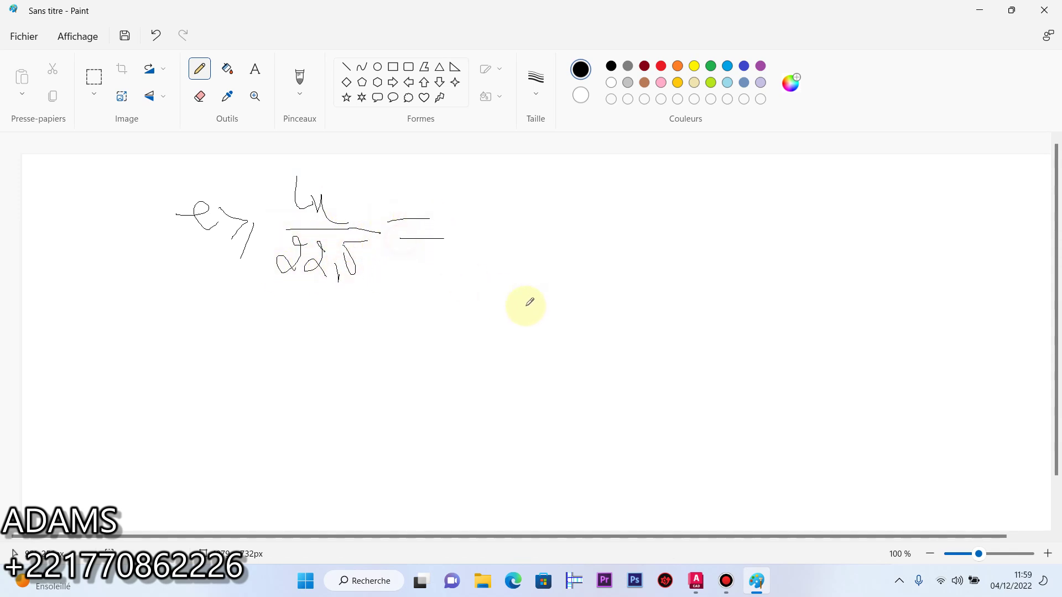
Switch to AutoCAD and dimension the clear width of the room below beam A5 between its inner wall faces
{"action": "left_click", "coordinate": [696, 586]}
{"action": "scroll", "coordinate": [501, 432], "scroll_direction": "up", "scroll_amount": 6}
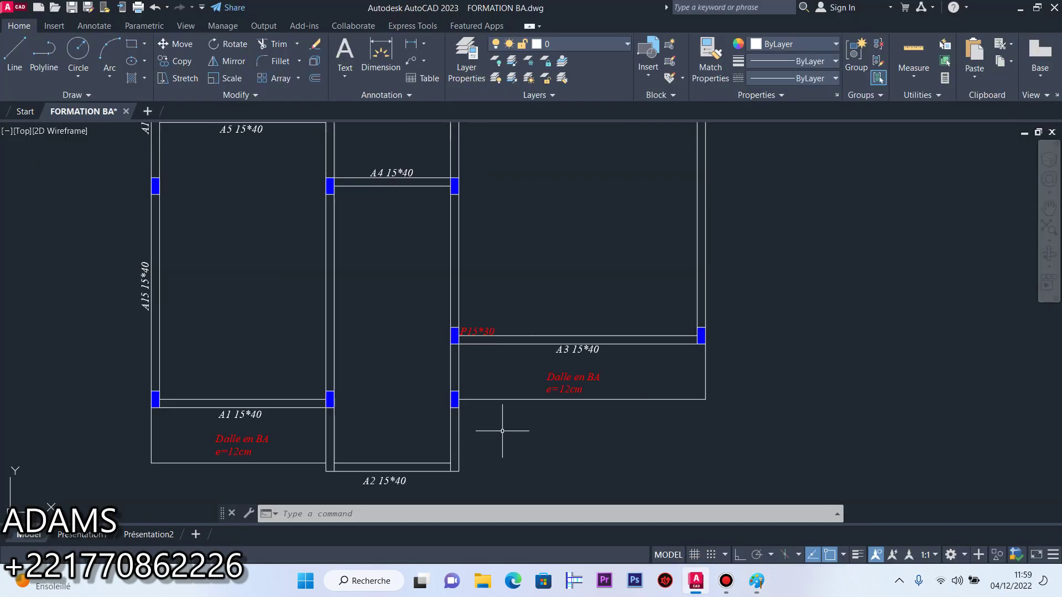
{"action": "scroll", "coordinate": [663, 365], "scroll_direction": "down", "scroll_amount": 4}
{"action": "scroll", "coordinate": [649, 301], "scroll_direction": "up", "scroll_amount": 2}
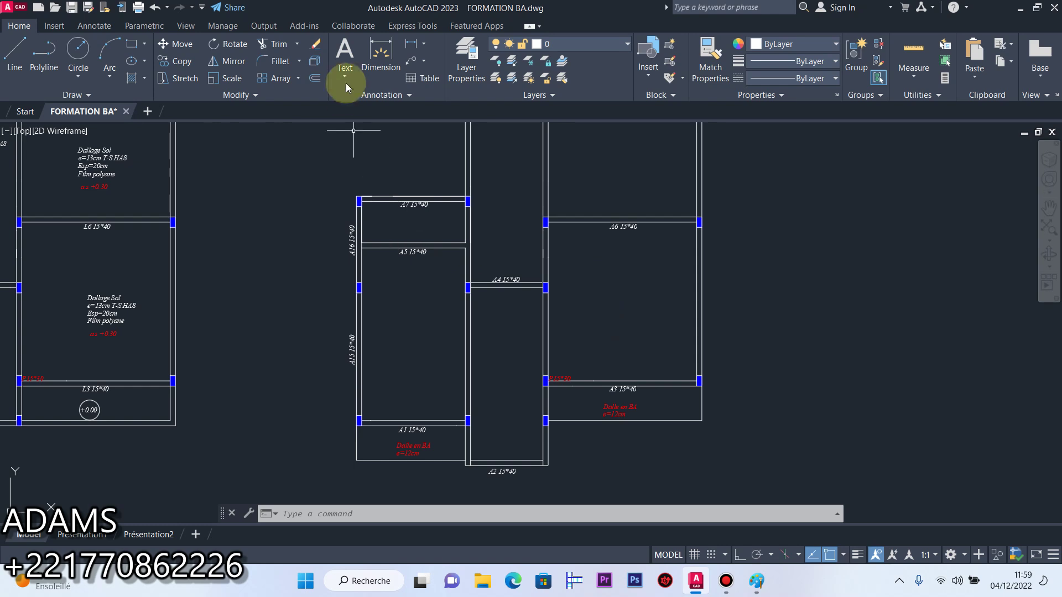
{"action": "left_click", "coordinate": [380, 52]}
{"action": "scroll", "coordinate": [381, 249], "scroll_direction": "up", "scroll_amount": 3}
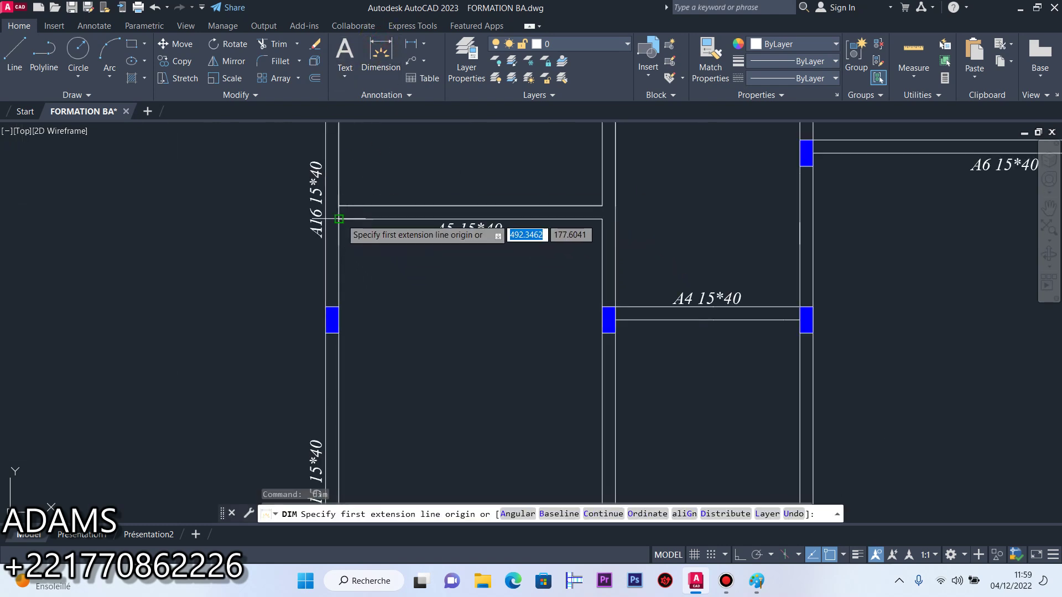
{"action": "left_click", "coordinate": [338, 219]}
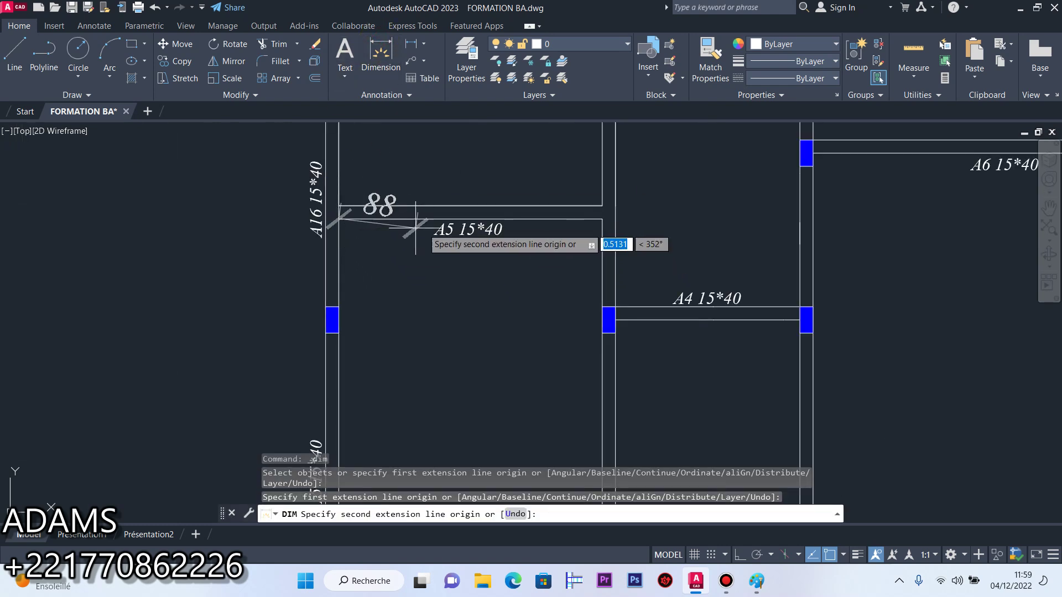
{"action": "left_click", "coordinate": [602, 219]}
{"action": "left_click", "coordinate": [540, 311]}
{"action": "key", "text": "Return"}
{"action": "scroll", "coordinate": [536, 239], "scroll_direction": "down", "scroll_amount": 4}
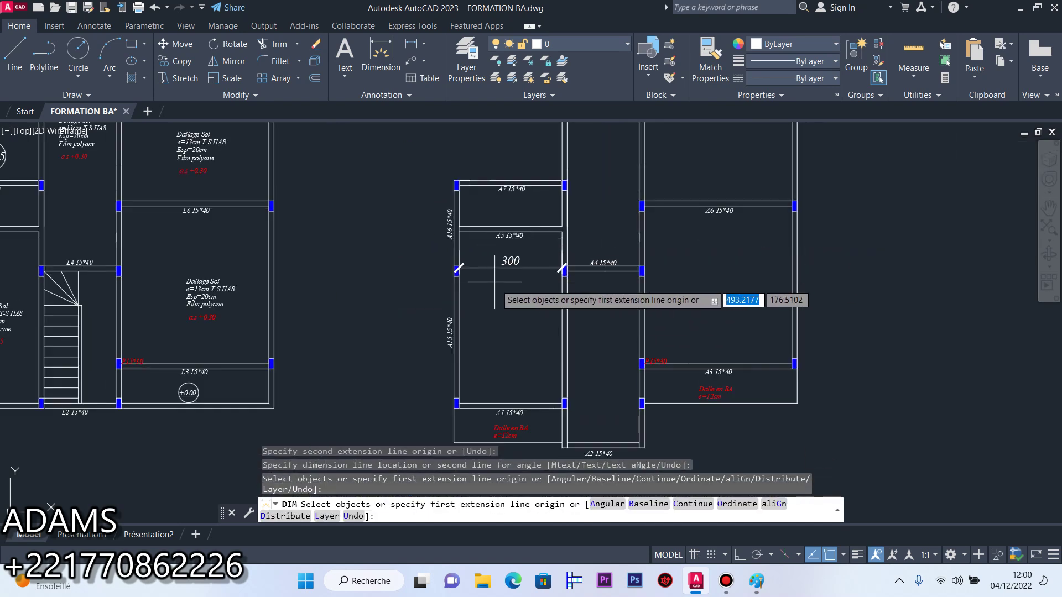
Switch to Paint and handwrite the fraction 300 over 22,5 after the equals sign
{"action": "left_click", "coordinate": [757, 580]}
{"action": "mouse_move", "coordinate": [485, 178]}
{"action": "left_mouse_down"}
{"action": "mouse_move", "coordinate": [496, 198]}
{"action": "mouse_move", "coordinate": [550, 199]}
{"action": "left_mouse_up"}
{"action": "left_click_drag", "start_coordinate": [460, 233], "coordinate": [603, 233]}
{"action": "mouse_move", "coordinate": [512, 272]}
{"action": "left_mouse_down"}
{"action": "mouse_move", "coordinate": [520, 293]}
{"action": "mouse_move", "coordinate": [581, 260]}
{"action": "left_mouse_up"}
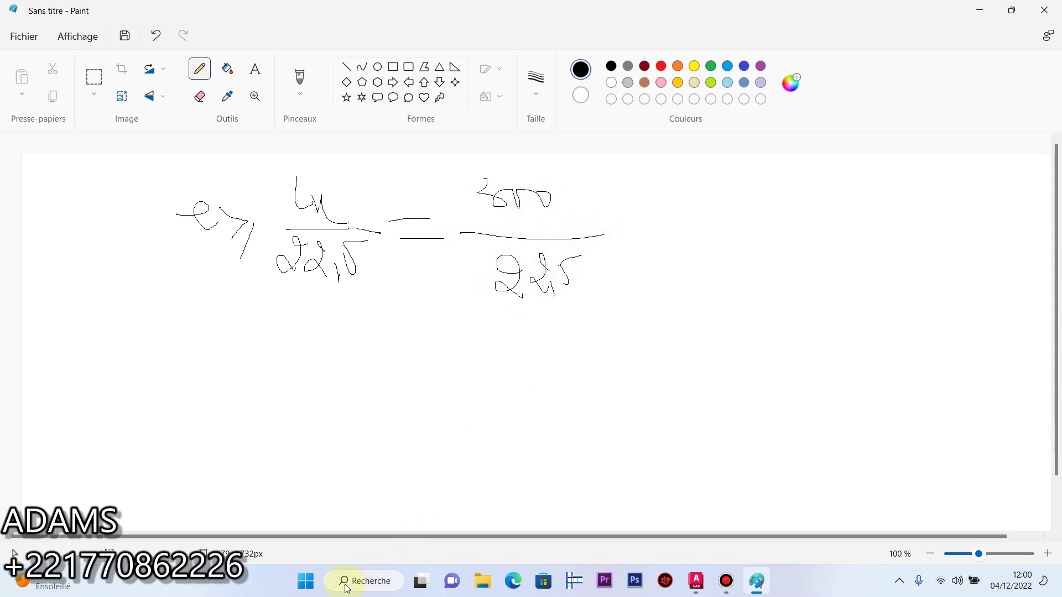
Open Calculator, divide 300 by 22,5, and close it once the quotient is read
{"action": "left_click", "coordinate": [305, 581]}
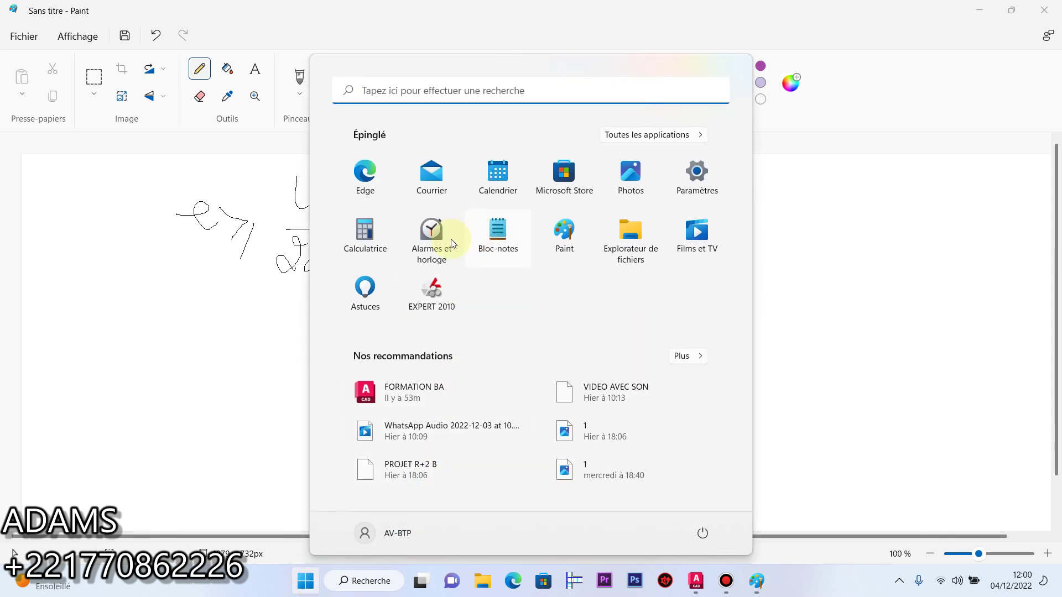
{"action": "left_click", "coordinate": [360, 231]}
{"action": "left_click", "coordinate": [332, 419]}
{"action": "left_click", "coordinate": [285, 455]}
{"action": "left_click", "coordinate": [285, 455]}
{"action": "left_click", "coordinate": [397, 308]}
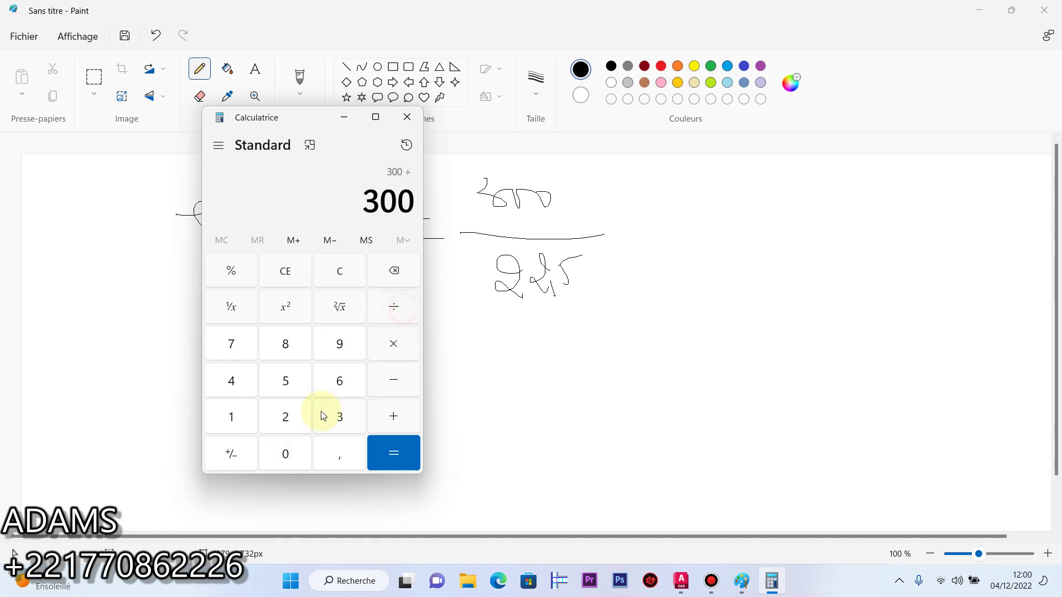
{"action": "left_click", "coordinate": [290, 412]}
{"action": "left_click", "coordinate": [290, 412]}
{"action": "left_click", "coordinate": [337, 459]}
{"action": "left_click", "coordinate": [285, 380]}
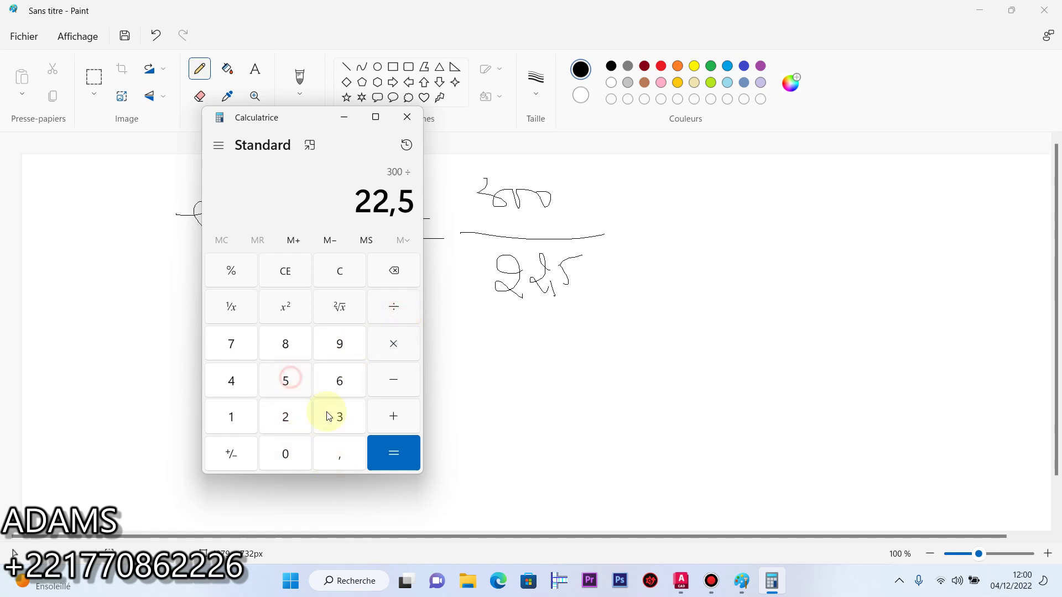
{"action": "left_click", "coordinate": [394, 457]}
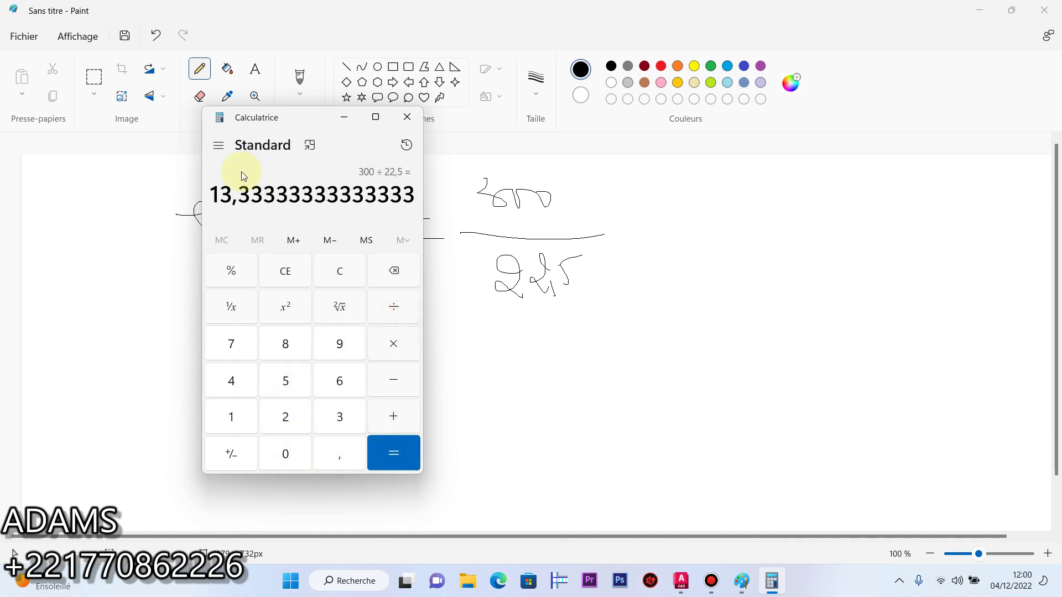
{"action": "left_click", "coordinate": [407, 117]}
Handwrite the result "13,33 cm" beside the 300 / 22,5 fraction
{"action": "left_click_drag", "start_coordinate": [648, 230], "coordinate": [665, 240]}
{"action": "mouse_move", "coordinate": [672, 201]}
{"action": "left_mouse_down"}
{"action": "mouse_move", "coordinate": [675, 235]}
{"action": "mouse_move", "coordinate": [727, 255]}
{"action": "left_mouse_up"}
{"action": "left_click_drag", "start_coordinate": [736, 213], "coordinate": [781, 246]}
{"action": "left_click_drag", "start_coordinate": [821, 214], "coordinate": [849, 245]}
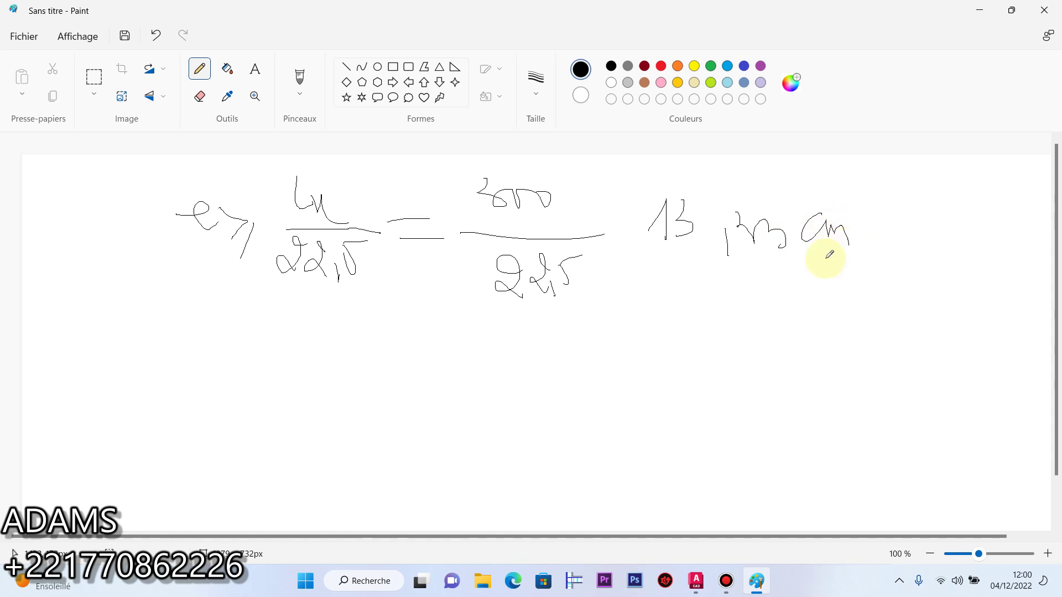
Handwrite "12+4" below the formula and draw a loop around it
{"action": "left_click_drag", "start_coordinate": [369, 350], "coordinate": [390, 374]}
{"action": "mouse_move", "coordinate": [396, 332]}
{"action": "left_mouse_down"}
{"action": "mouse_move", "coordinate": [437, 363]}
{"action": "mouse_move", "coordinate": [471, 346]}
{"action": "mouse_move", "coordinate": [463, 373]}
{"action": "left_mouse_up"}
{"action": "mouse_move", "coordinate": [485, 332]}
{"action": "left_mouse_down"}
{"action": "mouse_move", "coordinate": [483, 354]}
{"action": "mouse_move", "coordinate": [518, 361]}
{"action": "left_mouse_up"}
{"action": "mouse_move", "coordinate": [504, 329]}
{"action": "left_mouse_down"}
{"action": "mouse_move", "coordinate": [505, 371]}
{"action": "mouse_move", "coordinate": [375, 379]}
{"action": "mouse_move", "coordinate": [499, 327]}
{"action": "left_mouse_up"}
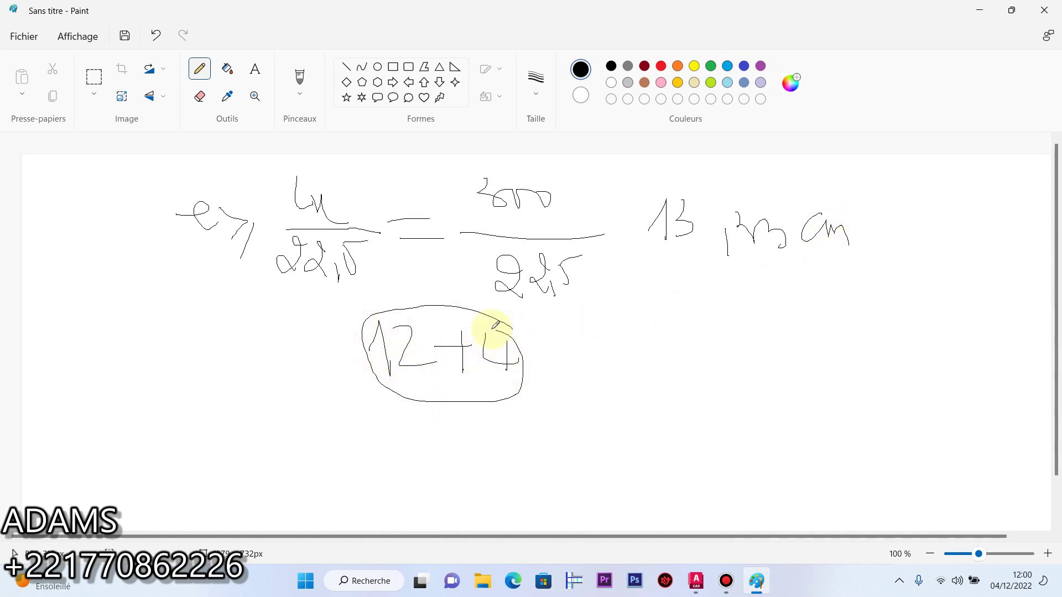
Switch to AutoCAD, end the dimension command, and copy the "Dalle en BA e=12cm" label from the overhang into the room above beam A1
{"action": "left_click", "coordinate": [696, 581]}
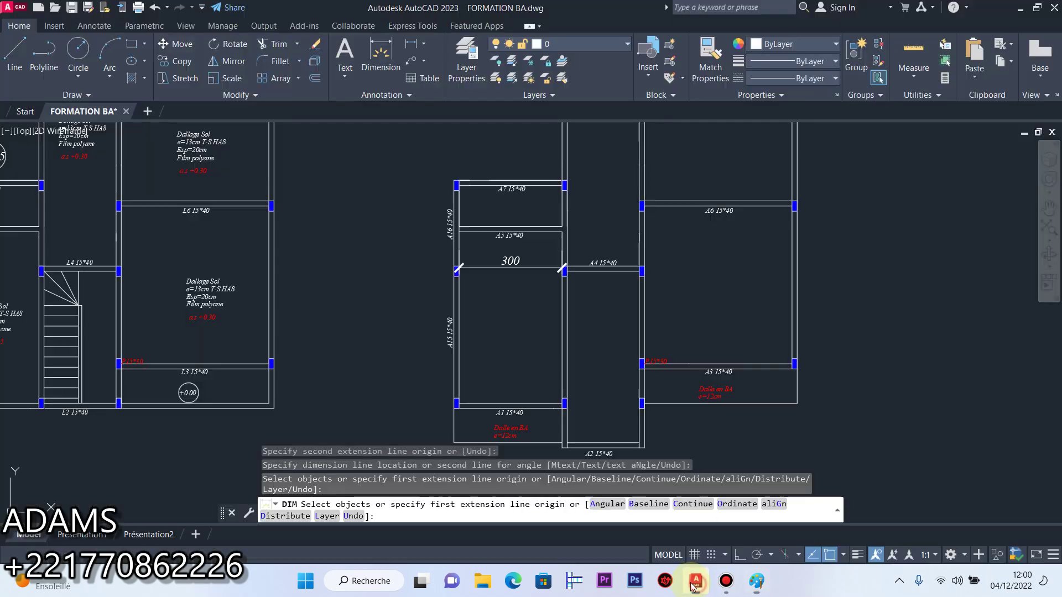
{"action": "right_click", "coordinate": [337, 313]}
{"action": "left_click", "coordinate": [381, 48]}
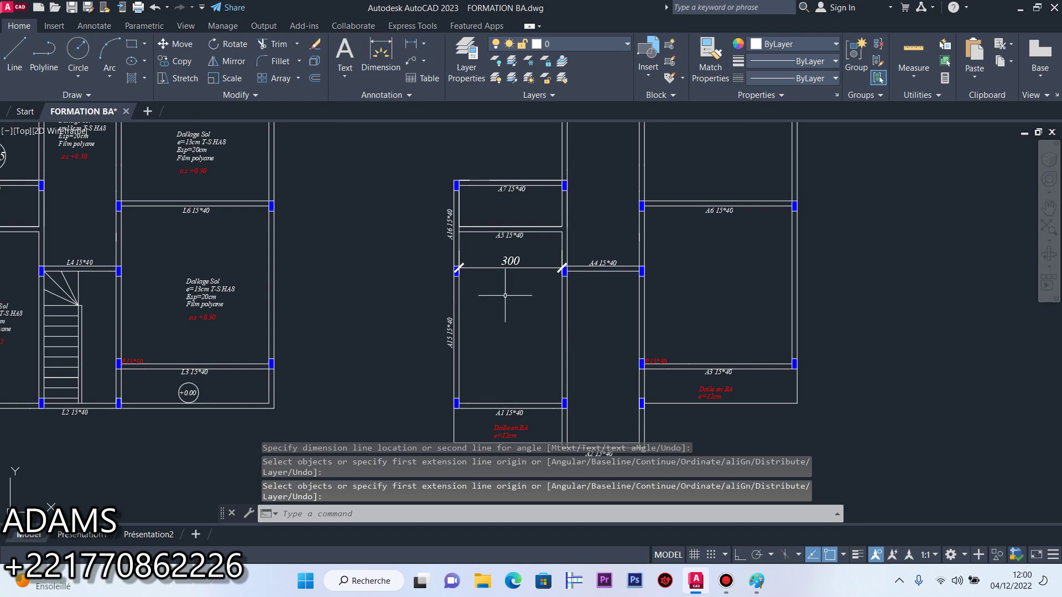
{"action": "scroll", "coordinate": [558, 308], "scroll_direction": "down", "scroll_amount": 2}
{"action": "scroll", "coordinate": [530, 382], "scroll_direction": "up", "scroll_amount": 4}
{"action": "left_click", "coordinate": [579, 379]}
{"action": "left_click", "coordinate": [525, 400]}
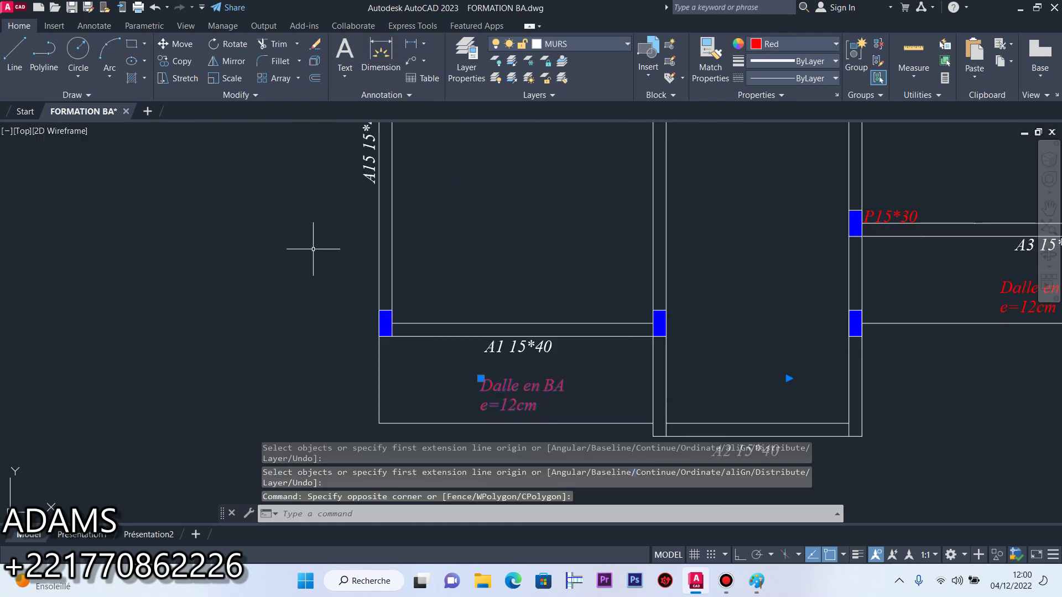
{"action": "left_click", "coordinate": [169, 67]}
{"action": "left_click", "coordinate": [481, 378]}
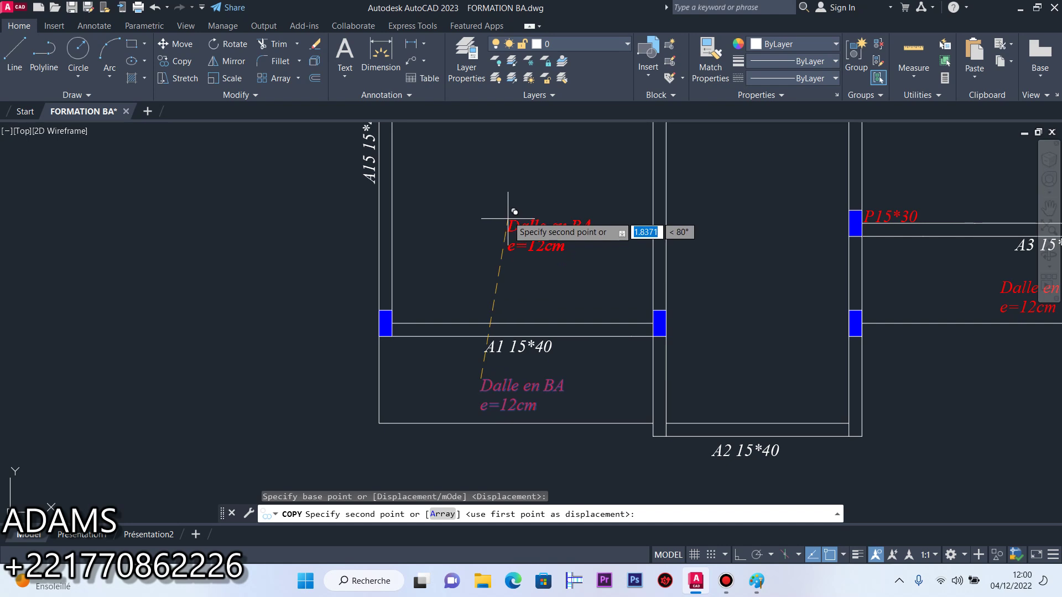
{"action": "left_click", "coordinate": [477, 154]}
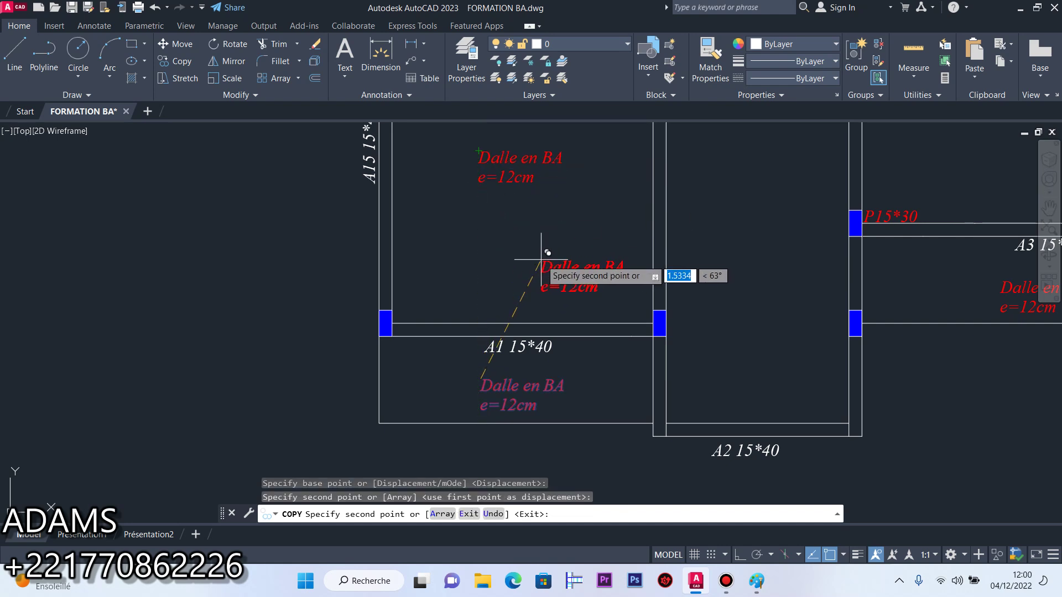
{"action": "key", "text": "Escape"}
Replace the copied label's text in the room above A1 with "12+4"
{"action": "scroll", "coordinate": [559, 244], "scroll_direction": "down", "scroll_amount": 2}
{"action": "scroll", "coordinate": [559, 244], "scroll_direction": "up", "scroll_amount": 3}
{"action": "double_click", "coordinate": [526, 228]}
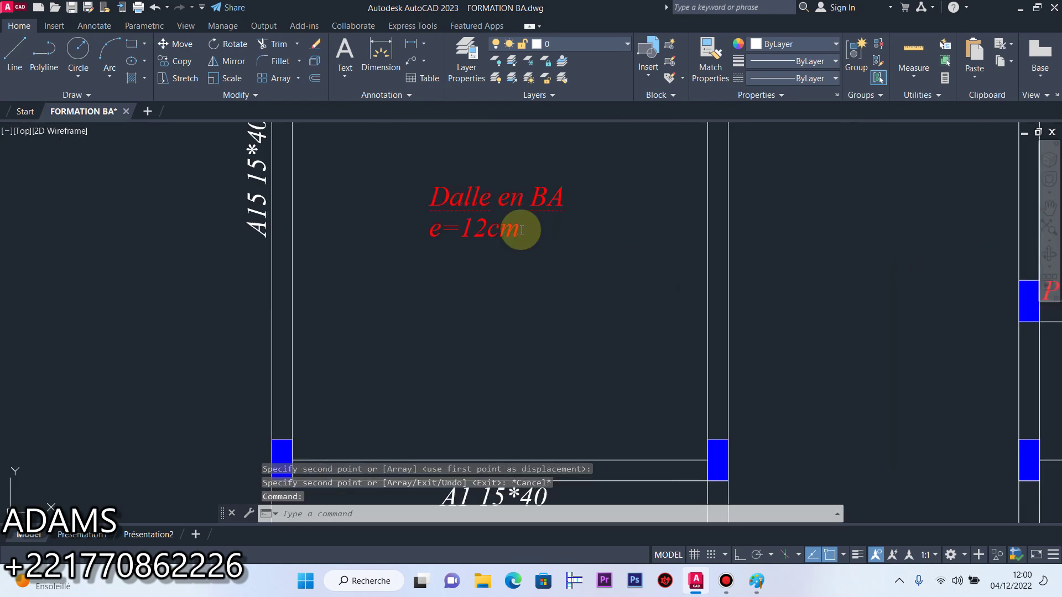
{"action": "type", "text": "12"}
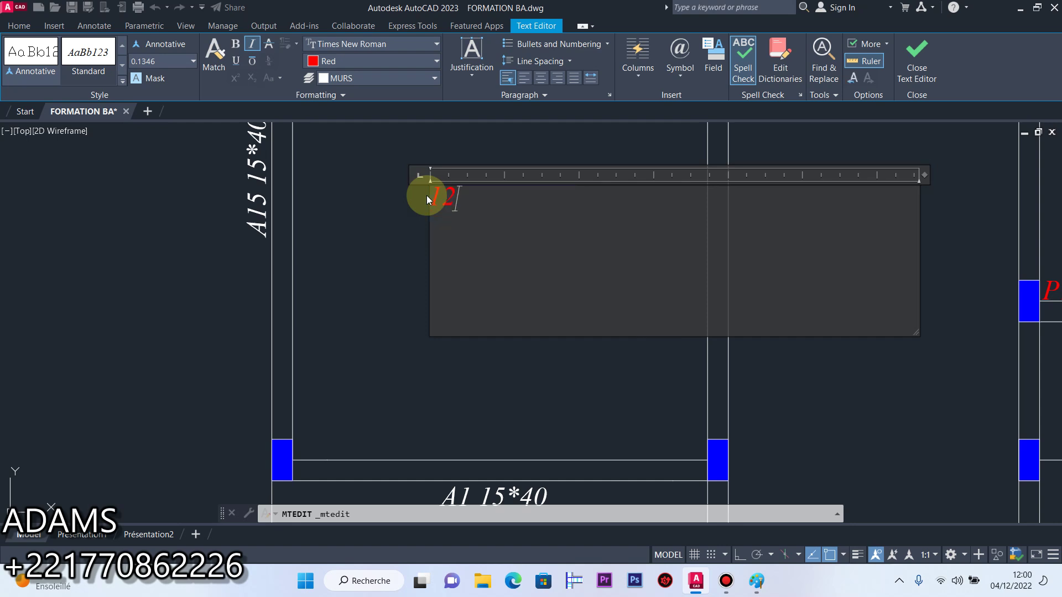
{"action": "type", "text": "+4"}
{"action": "left_click", "coordinate": [426, 195]}
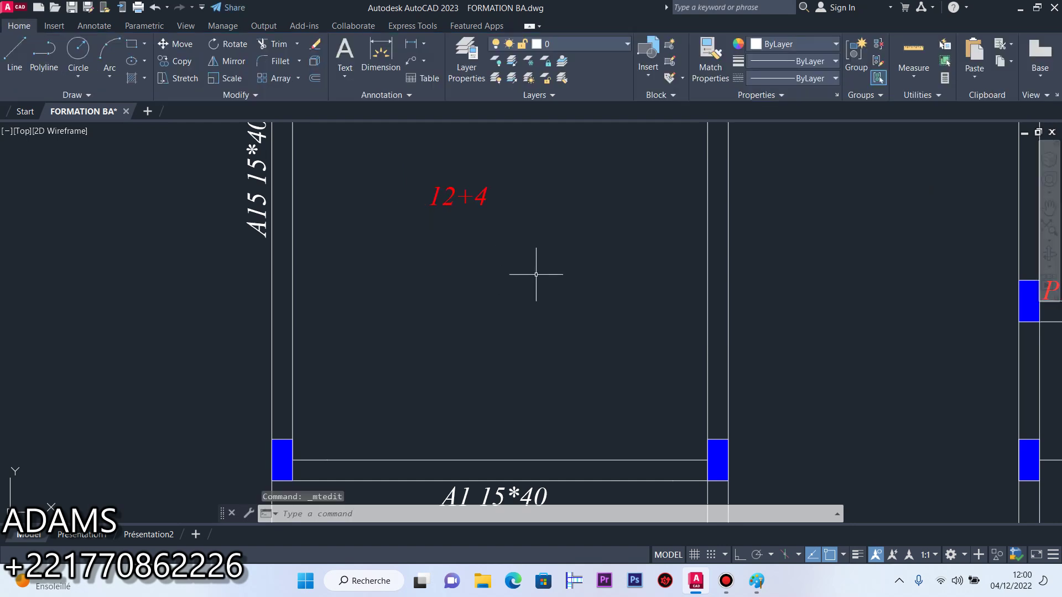
Nudge the "12+4" label to the right, closer to the middle of its room
{"action": "scroll", "coordinate": [540, 275], "scroll_direction": "down", "scroll_amount": 4}
{"action": "scroll", "coordinate": [504, 227], "scroll_direction": "up", "scroll_amount": 3}
{"action": "left_click", "coordinate": [591, 230]}
{"action": "left_click", "coordinate": [440, 309]}
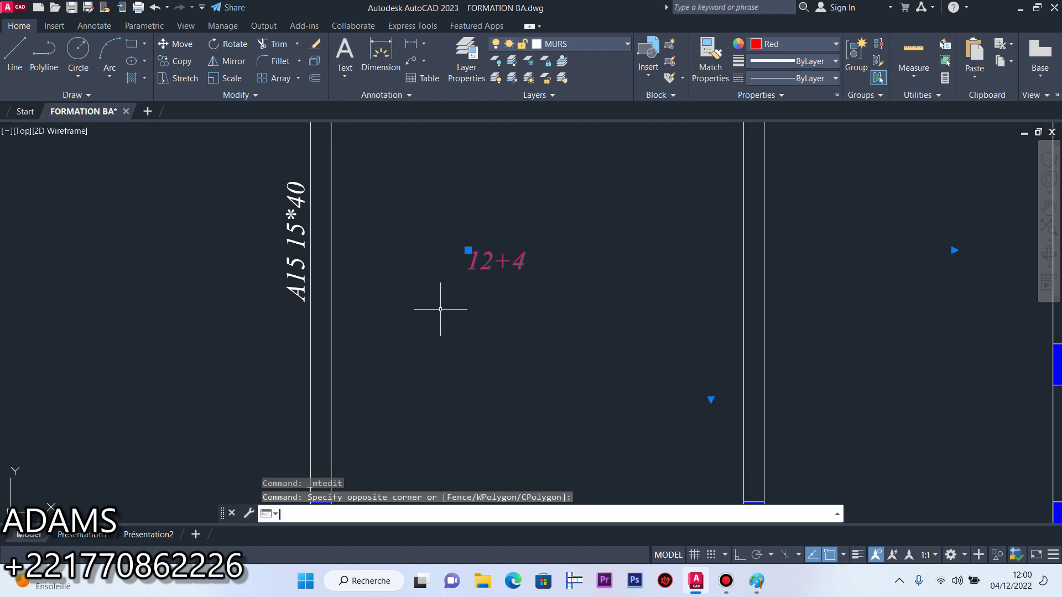
{"action": "key", "text": "ctrl+Right"}
{"action": "key", "text": "ctrl+Right"}
{"action": "key", "text": "ctrl+Right"}
{"action": "key", "text": "ctrl+Right"}
{"action": "key", "text": "ctrl+Right"}
{"action": "key", "text": "ctrl+Right"}
{"action": "key", "text": "ctrl+Right"}
{"action": "key", "text": "ctrl+Right"}
{"action": "key", "text": "ctrl+Right"}
{"action": "key", "text": "ctrl+Right"}
{"action": "key", "text": "ctrl+Right"}
{"action": "key", "text": "ctrl+Right"}
{"action": "key", "text": "ctrl+Right"}
{"action": "key", "text": "ctrl+Right"}
{"action": "key", "text": "ctrl+Right"}
{"action": "key", "text": "ctrl+Right"}
{"action": "key", "text": "ctrl+Right"}
{"action": "key", "text": "ctrl+Right"}
{"action": "key", "text": "ctrl+Right"}
{"action": "key", "text": "ctrl+Right"}
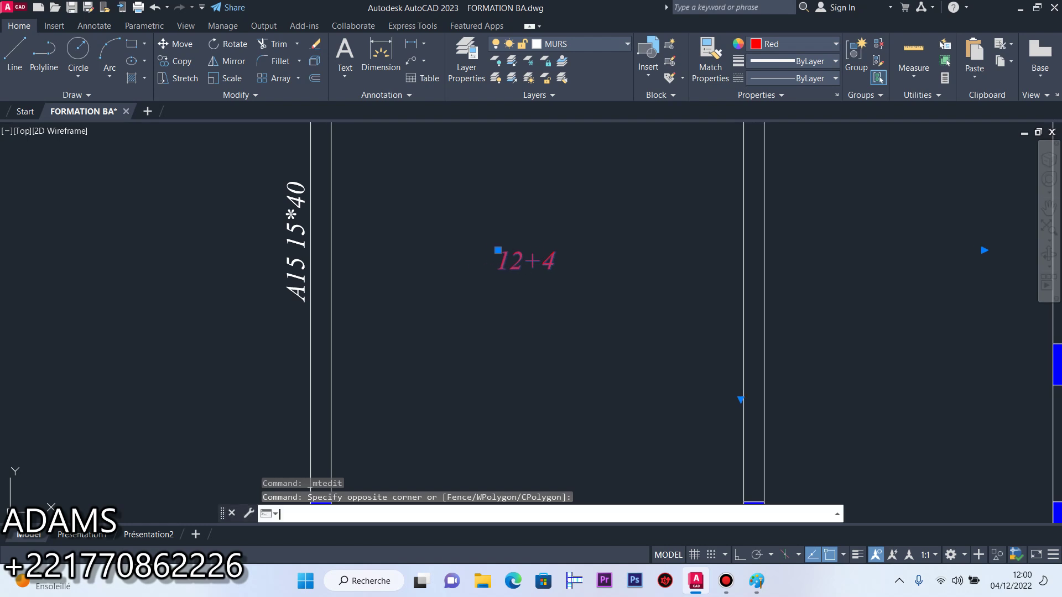
{"action": "key", "text": "Escape"}
{"action": "scroll", "coordinate": [439, 277], "scroll_direction": "down", "scroll_amount": 5}
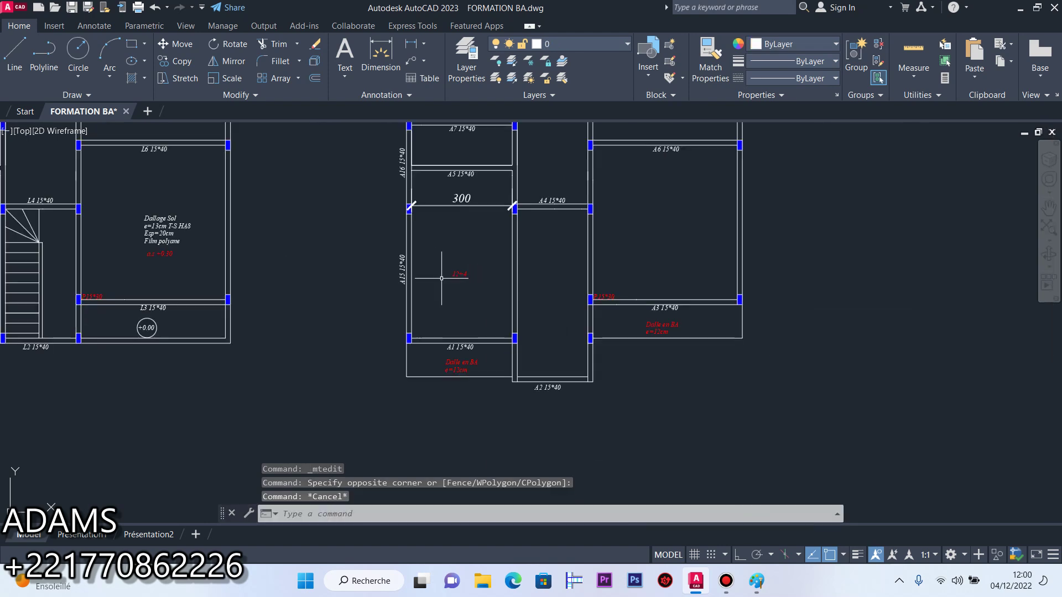
{"action": "scroll", "coordinate": [440, 327], "scroll_direction": "up", "scroll_amount": 2}
{"action": "scroll", "coordinate": [472, 345], "scroll_direction": "up", "scroll_amount": 2}
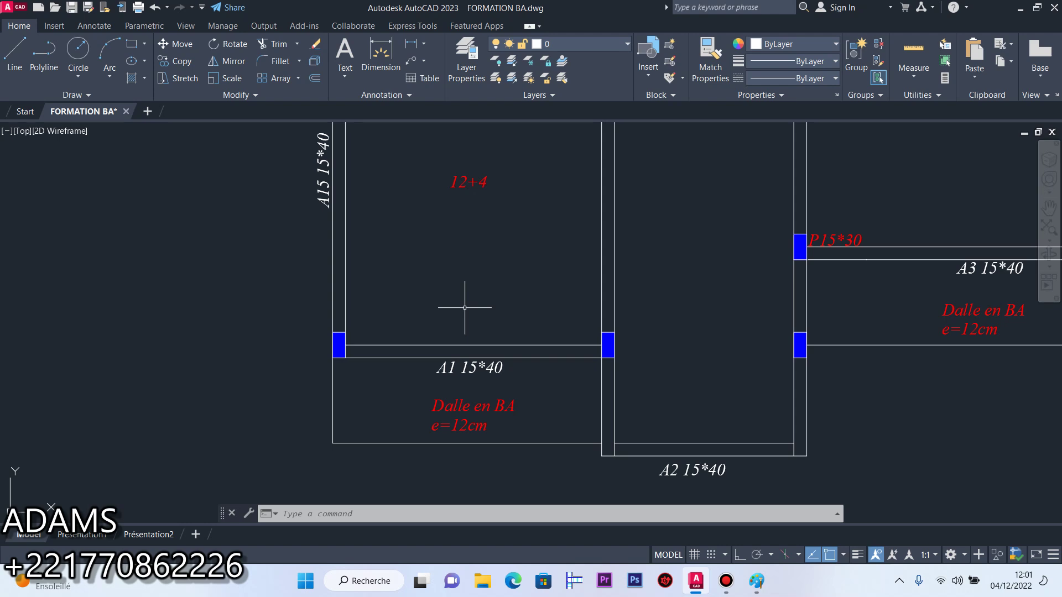
{"action": "scroll", "coordinate": [469, 165], "scroll_direction": "up", "scroll_amount": 6}
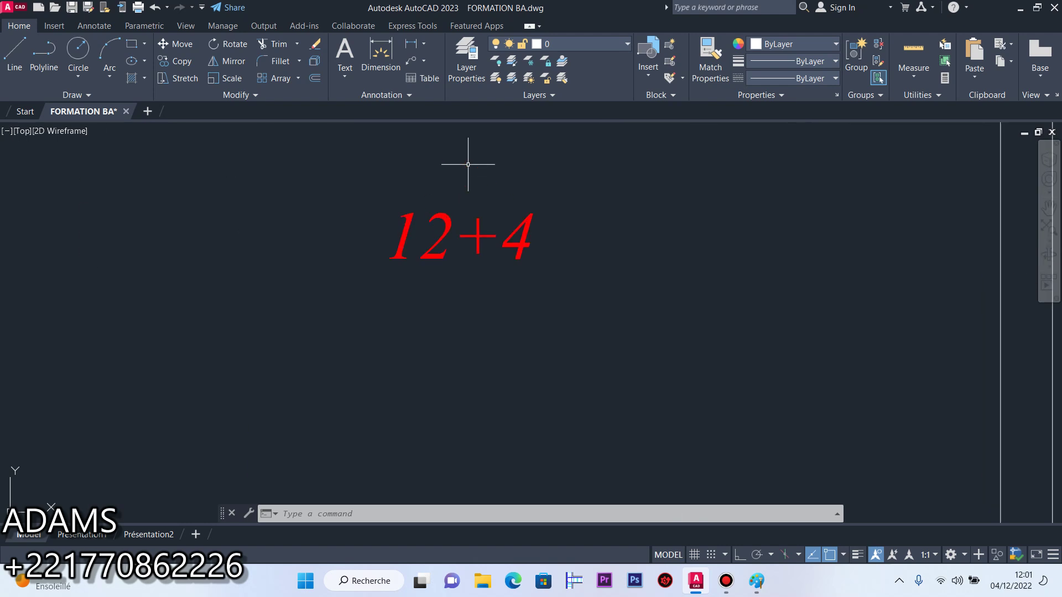
{"action": "double_click", "coordinate": [450, 230]}
{"action": "left_click_drag", "start_coordinate": [452, 232], "coordinate": [420, 232]}
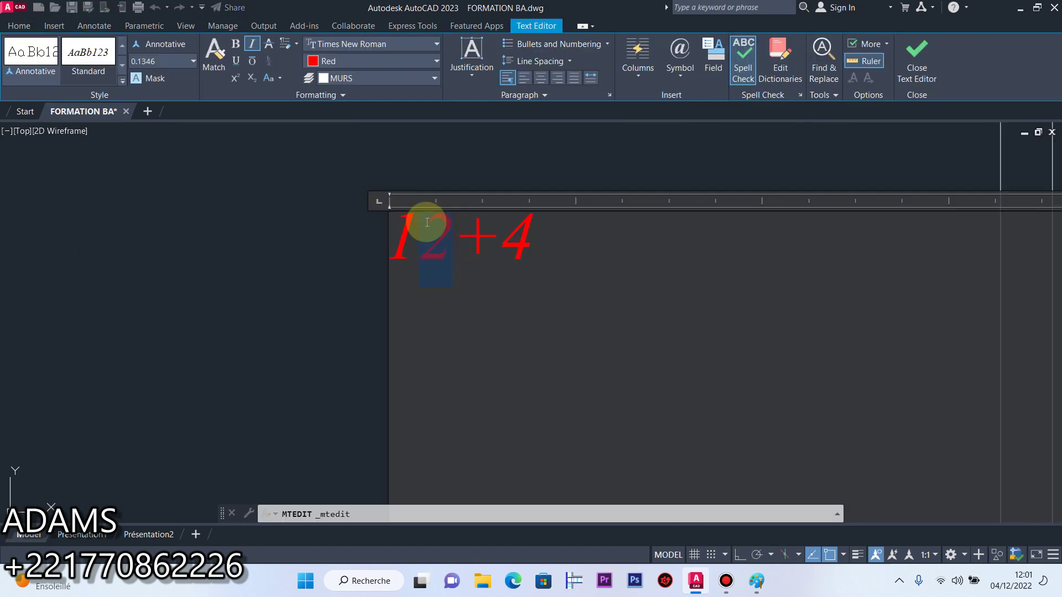
{"action": "left_click", "coordinate": [270, 233]}
Copy the "12+4" label from the room above beam A1 to another room of the upper-floor plan
{"action": "scroll", "coordinate": [548, 309], "scroll_direction": "down", "scroll_amount": 6}
{"action": "left_click", "coordinate": [563, 263]}
{"action": "left_click", "coordinate": [517, 300]}
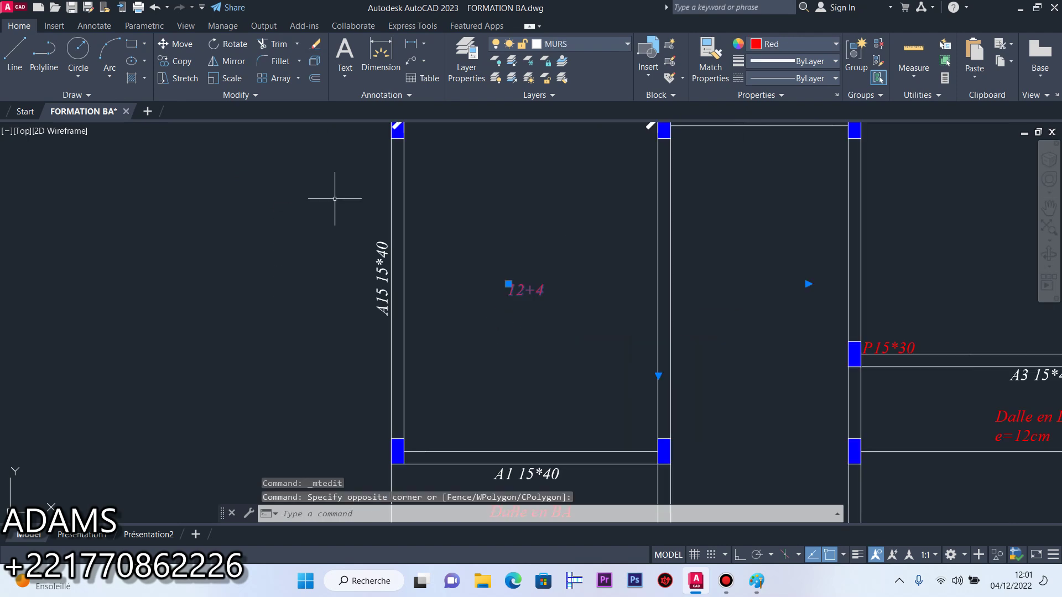
{"action": "left_click", "coordinate": [176, 66]}
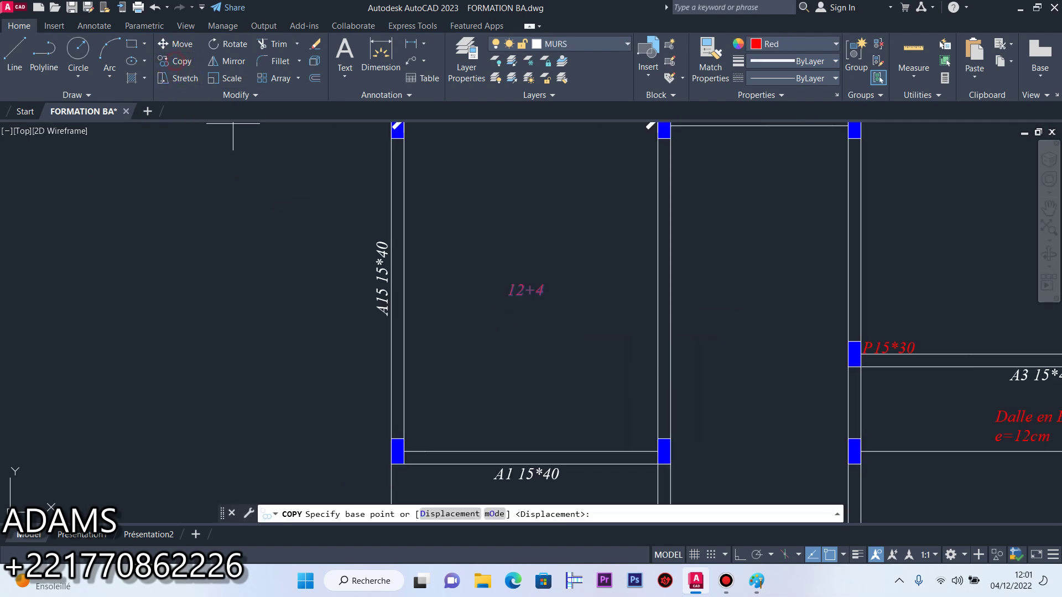
{"action": "left_click", "coordinate": [508, 285]}
{"action": "scroll", "coordinate": [509, 289], "scroll_direction": "down", "scroll_amount": 5}
{"action": "left_click", "coordinate": [628, 205]}
{"action": "right_click", "coordinate": [618, 221]}
{"action": "left_click", "coordinate": [636, 225]}
{"action": "scroll", "coordinate": [522, 309], "scroll_direction": "up", "scroll_amount": 8}
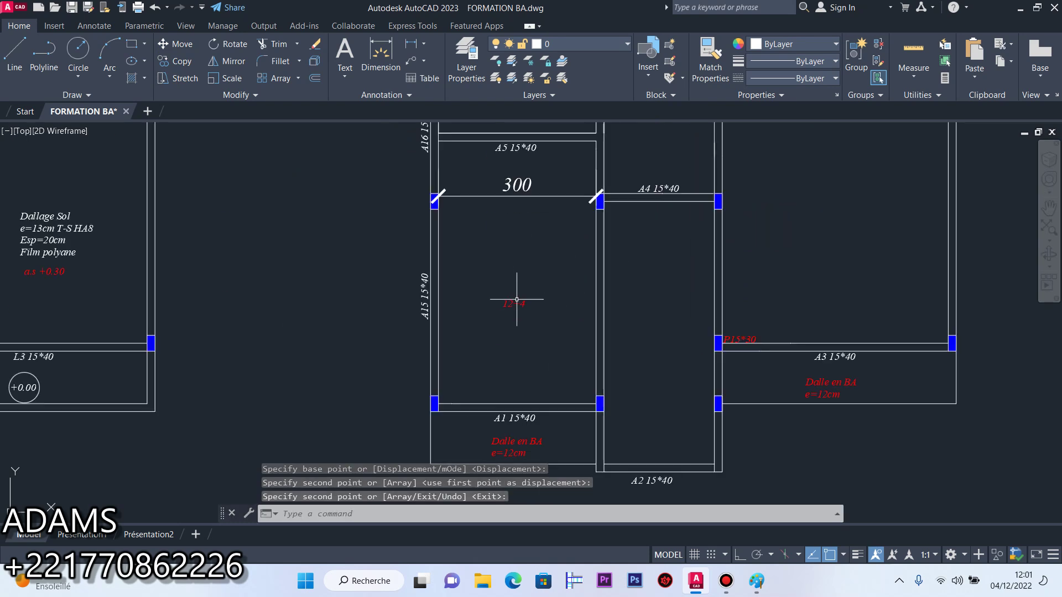
Change the slab label in the room above beam A1 to "16+4"
{"action": "double_click", "coordinate": [500, 305]}
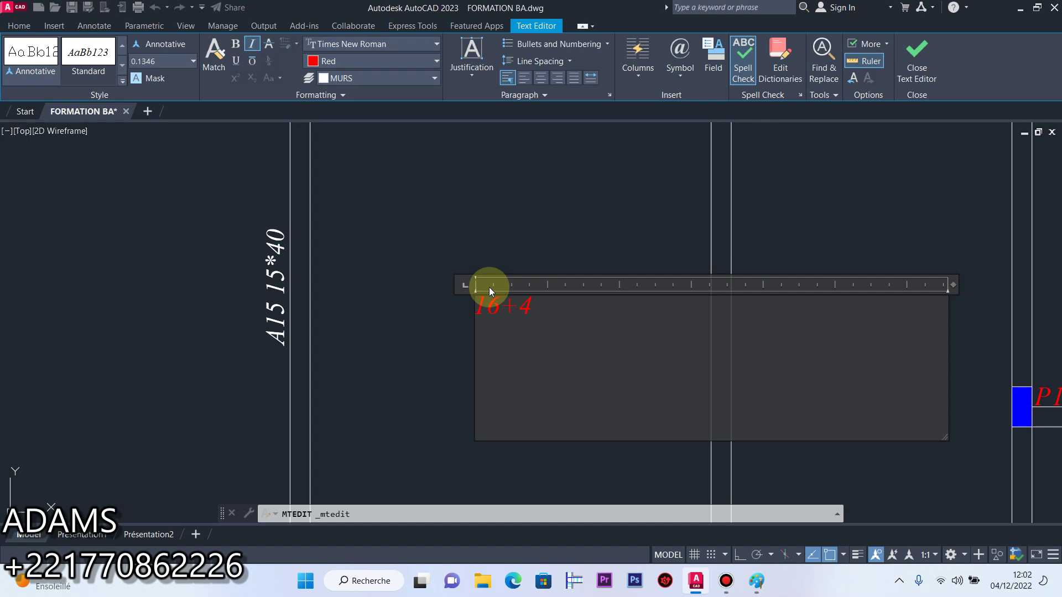
{"action": "left_click", "coordinate": [491, 232]}
{"action": "scroll", "coordinate": [490, 210], "scroll_direction": "down", "scroll_amount": 5}
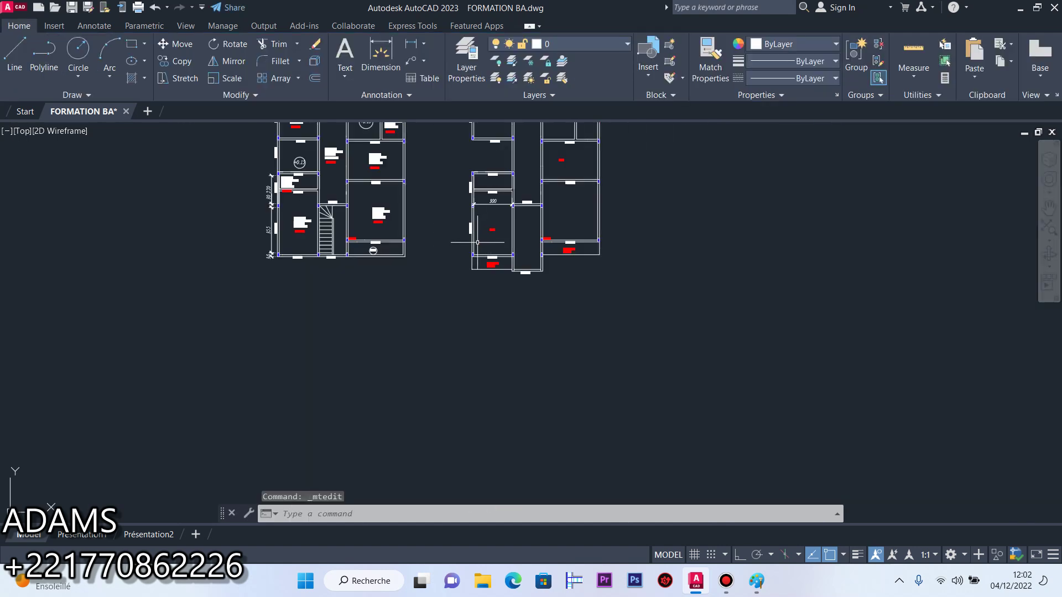
Move the "16+4" label up toward the top of its room, below the 300 dimension
{"action": "scroll", "coordinate": [491, 195], "scroll_direction": "up", "scroll_amount": 4}
{"action": "left_click", "coordinate": [528, 206]}
{"action": "left_click", "coordinate": [474, 301]}
{"action": "scroll", "coordinate": [485, 308], "scroll_direction": "down", "scroll_amount": 2}
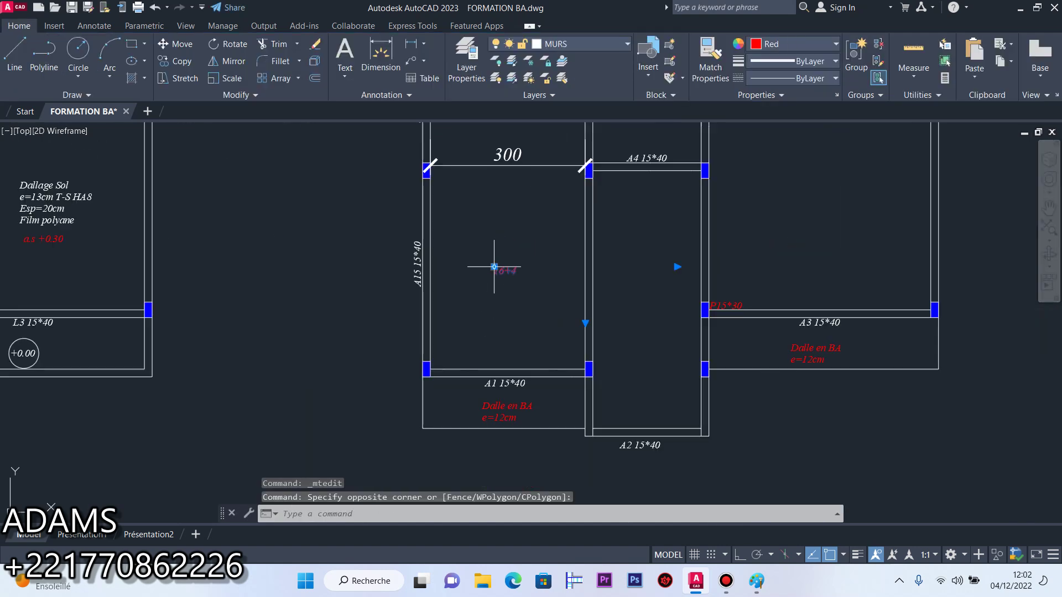
{"action": "left_click", "coordinate": [494, 267]}
{"action": "left_click", "coordinate": [493, 205]}
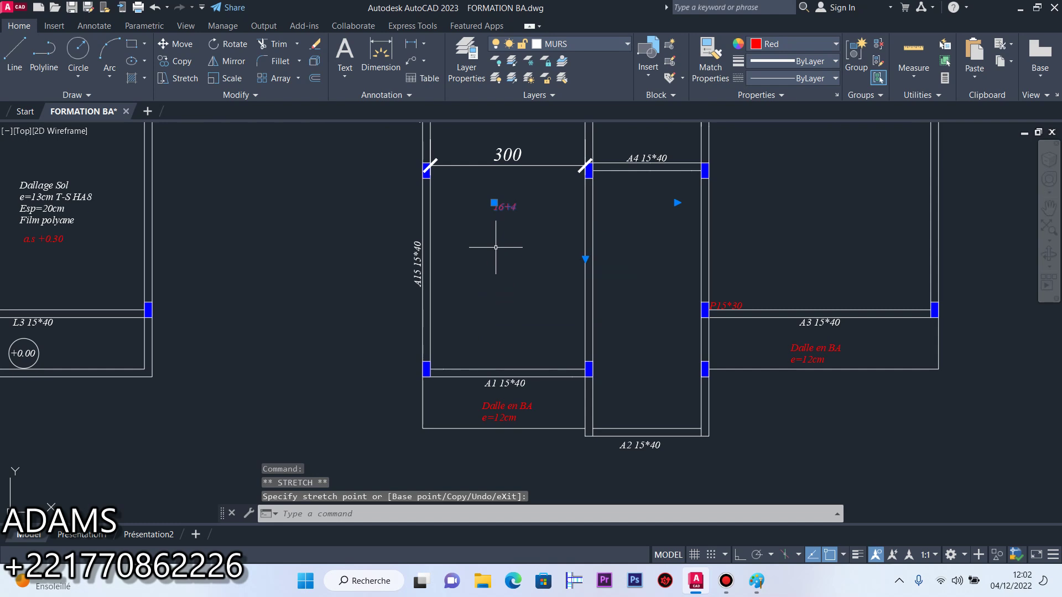
{"action": "key", "text": "Escape"}
{"action": "scroll", "coordinate": [435, 315], "scroll_direction": "down", "scroll_amount": 3}
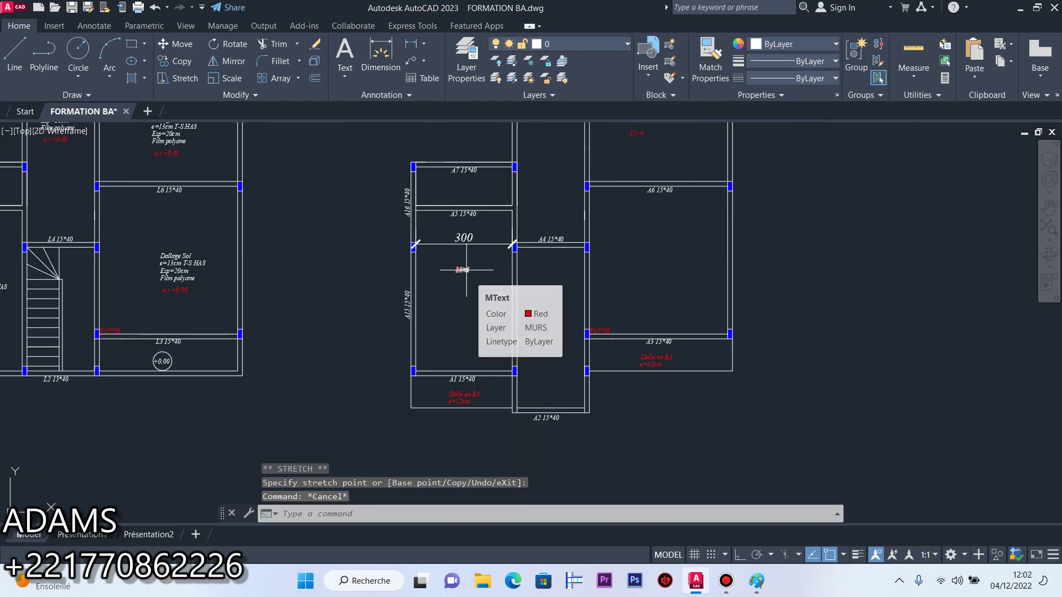
{"action": "scroll", "coordinate": [480, 314], "scroll_direction": "up", "scroll_amount": 2}
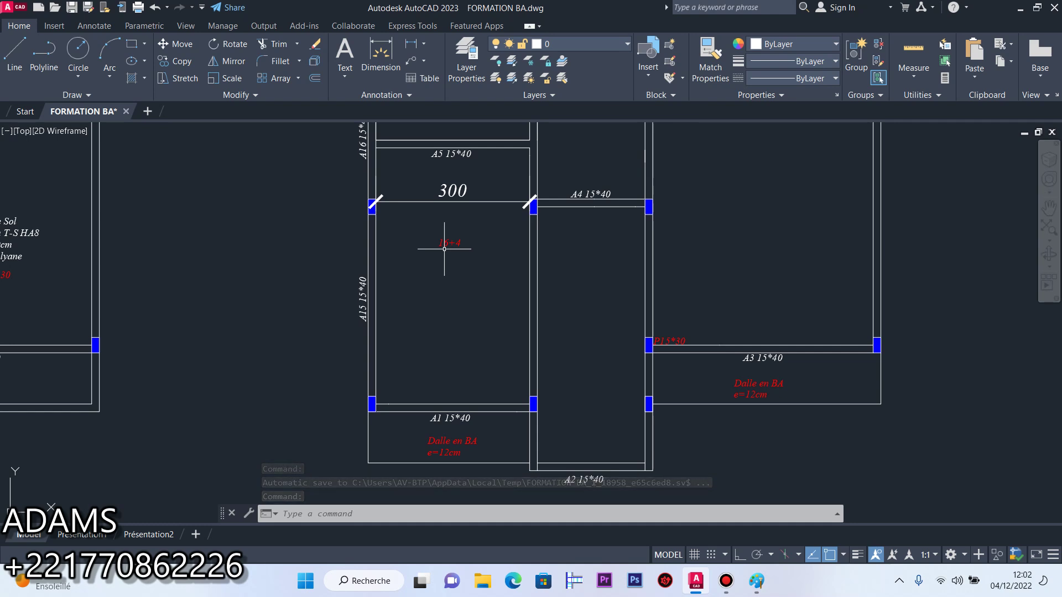
Switch to Paint and start a new handwritten formula with "D =" below the circled 12+4
{"action": "left_click", "coordinate": [756, 580]}
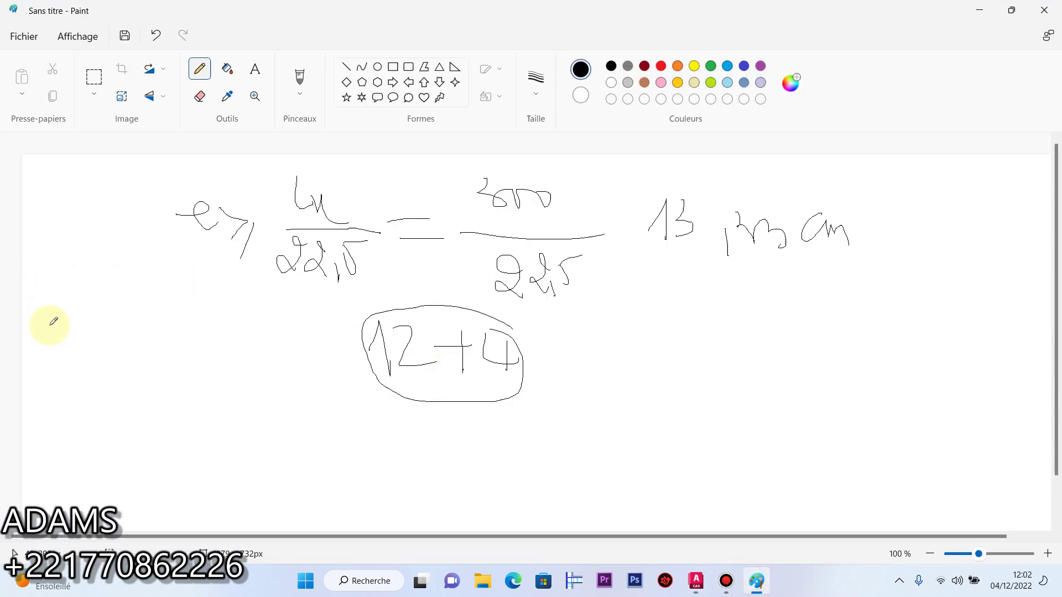
{"action": "mouse_move", "coordinate": [61, 416]}
{"action": "left_mouse_down"}
{"action": "mouse_move", "coordinate": [62, 467]}
{"action": "mouse_move", "coordinate": [114, 454]}
{"action": "mouse_move", "coordinate": [145, 480]}
{"action": "left_mouse_up"}
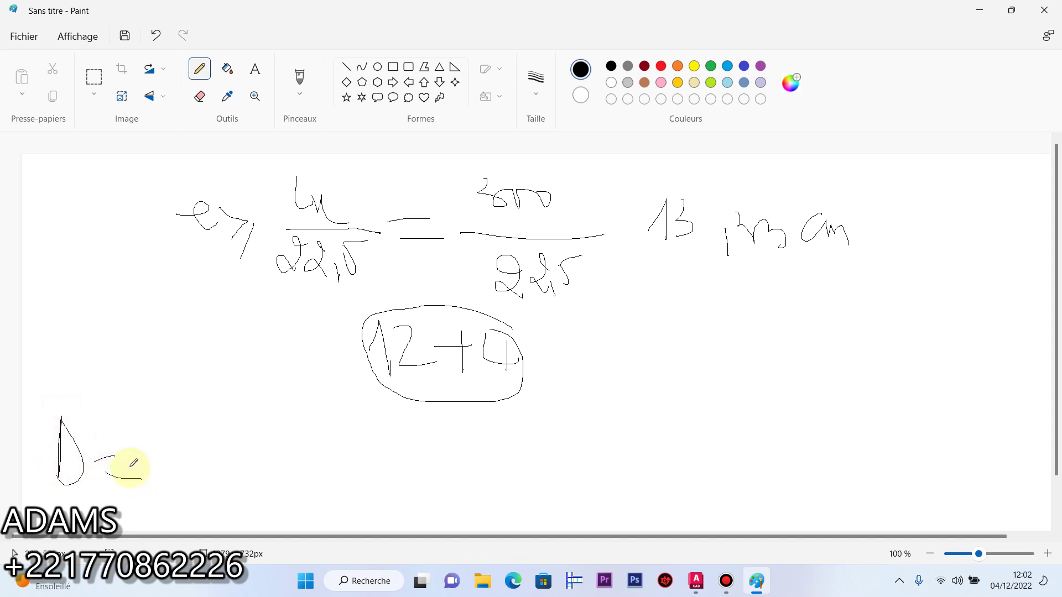
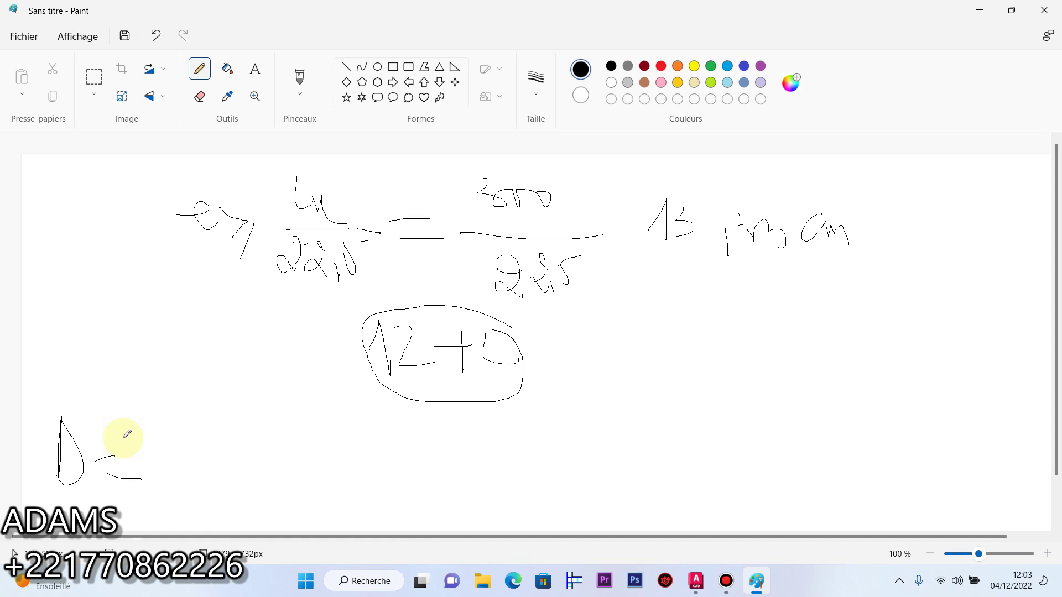
Switch to AutoCAD and copy the "16+4" label to the lower part of the same room, just above beam A1
{"action": "left_click", "coordinate": [708, 584]}
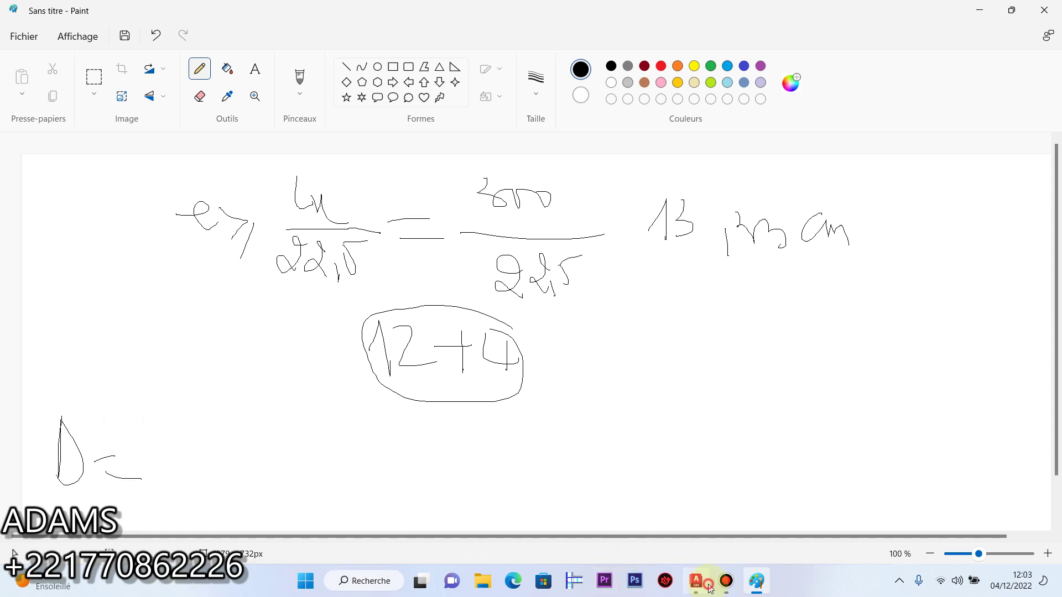
{"action": "scroll", "coordinate": [451, 225], "scroll_direction": "up", "scroll_amount": 4}
{"action": "left_click", "coordinate": [459, 228]}
{"action": "left_click", "coordinate": [445, 285]}
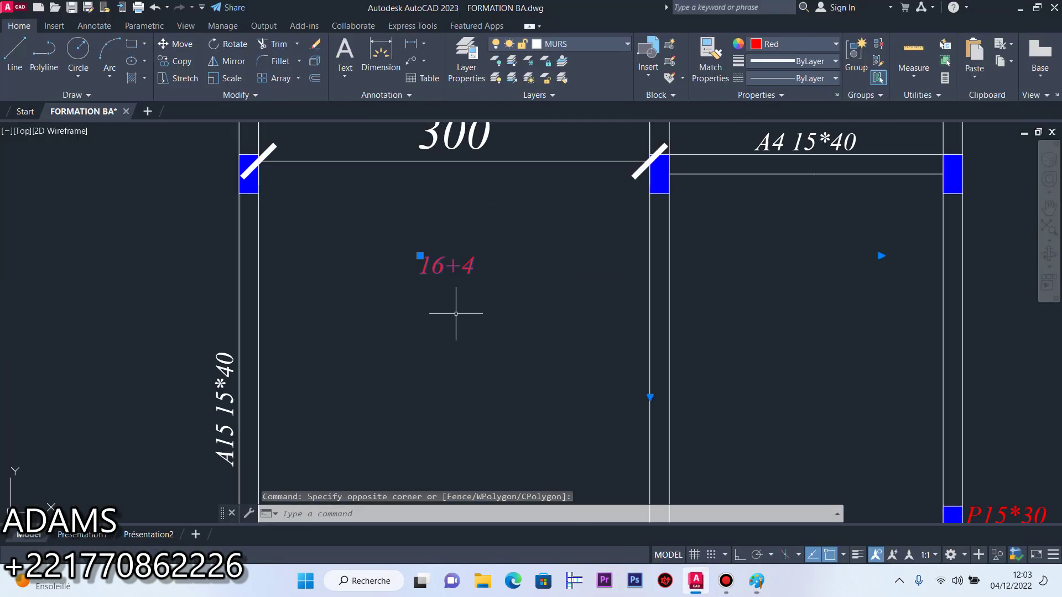
{"action": "scroll", "coordinate": [456, 313], "scroll_direction": "down", "scroll_amount": 4}
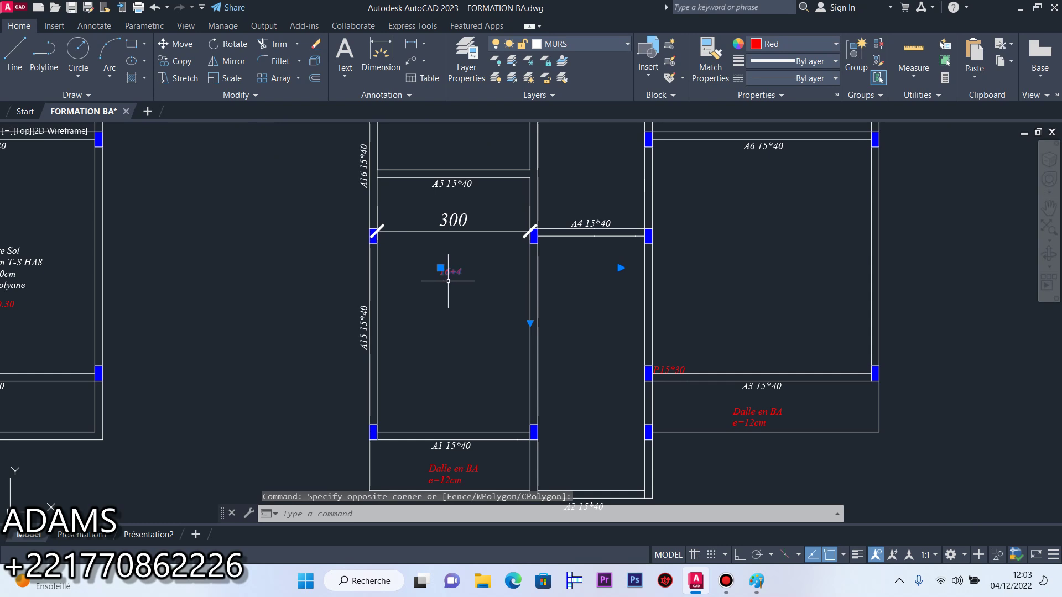
{"action": "left_click", "coordinate": [186, 65]}
{"action": "left_click", "coordinate": [441, 269]}
{"action": "scroll", "coordinate": [445, 419], "scroll_direction": "up", "scroll_amount": 2}
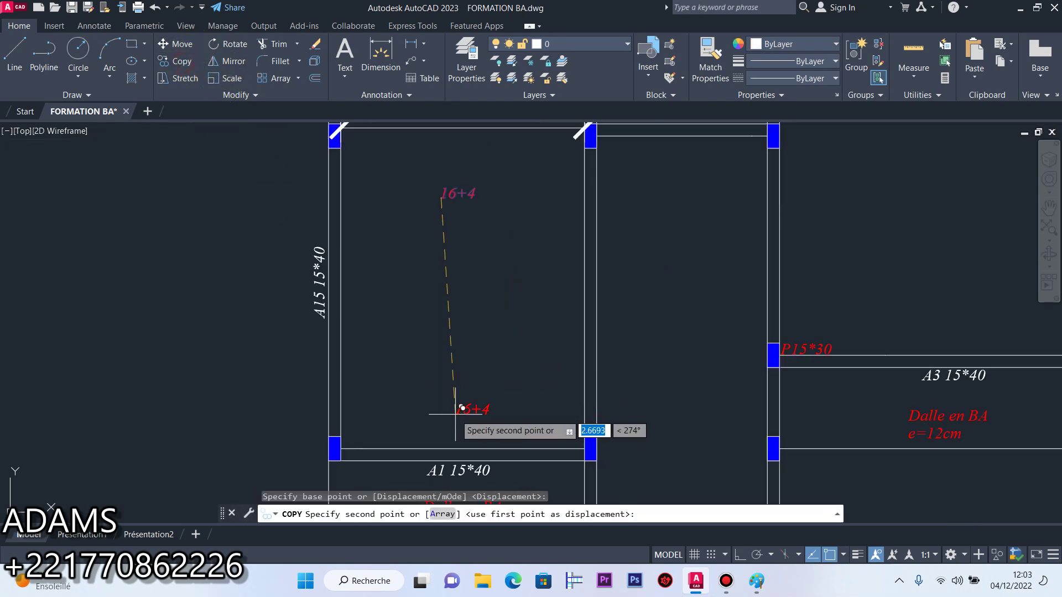
{"action": "left_click", "coordinate": [453, 399]}
{"action": "right_click", "coordinate": [434, 195]}
{"action": "left_click", "coordinate": [476, 199]}
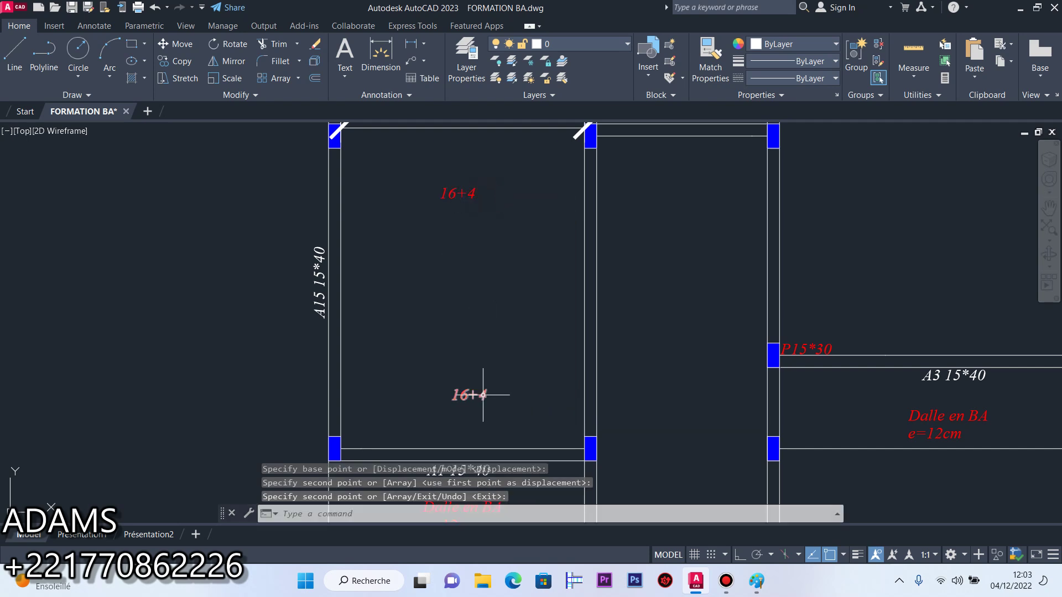
Replace the text of the copied label just above beam A1 with "12+8"
{"action": "scroll", "coordinate": [482, 394], "scroll_direction": "up", "scroll_amount": 3}
{"action": "double_click", "coordinate": [457, 394]}
{"action": "key", "text": "ctrl+a"}
{"action": "key", "text": "BackSpace"}
{"action": "type", "text": "12+8"}
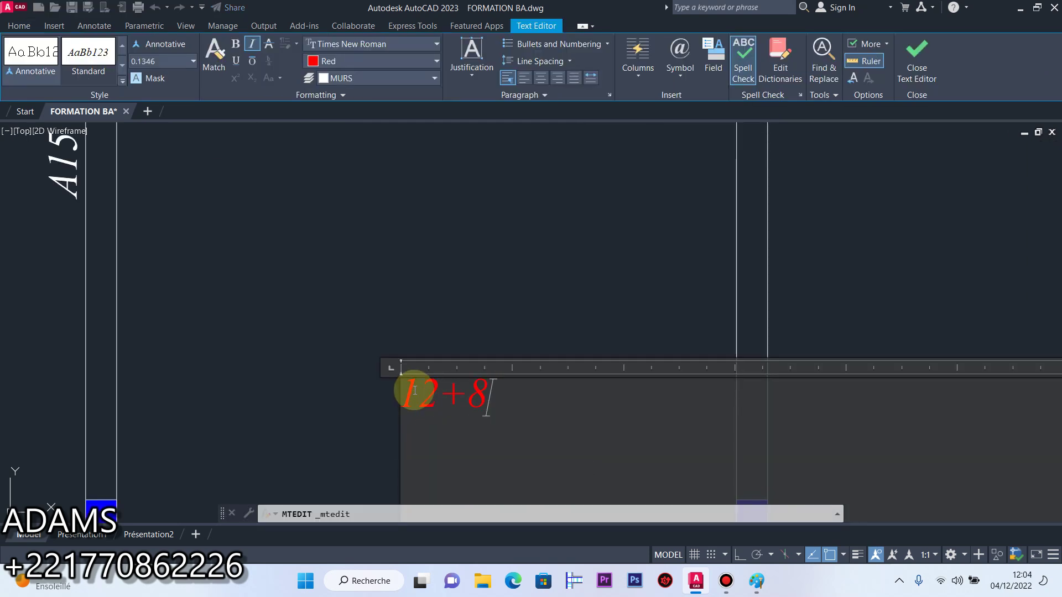
{"action": "left_click", "coordinate": [397, 330]}
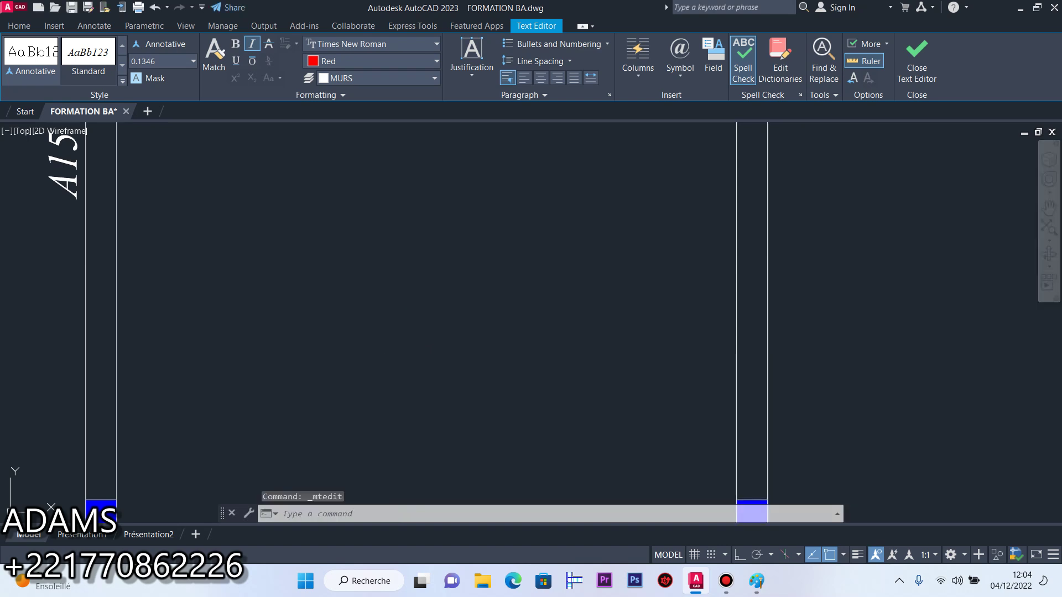
{"action": "scroll", "coordinate": [393, 313], "scroll_direction": "down", "scroll_amount": 4}
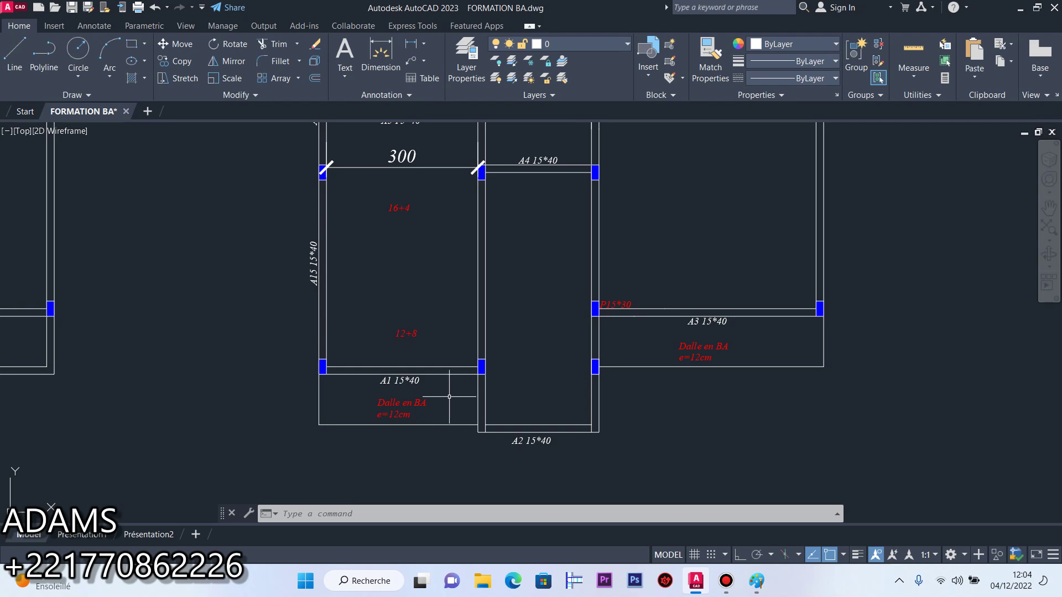
Switch to Paint and sketch a cantilever slab fixed to a hatched wall, with a downward load arrow at its free end
{"action": "left_click", "coordinate": [761, 590]}
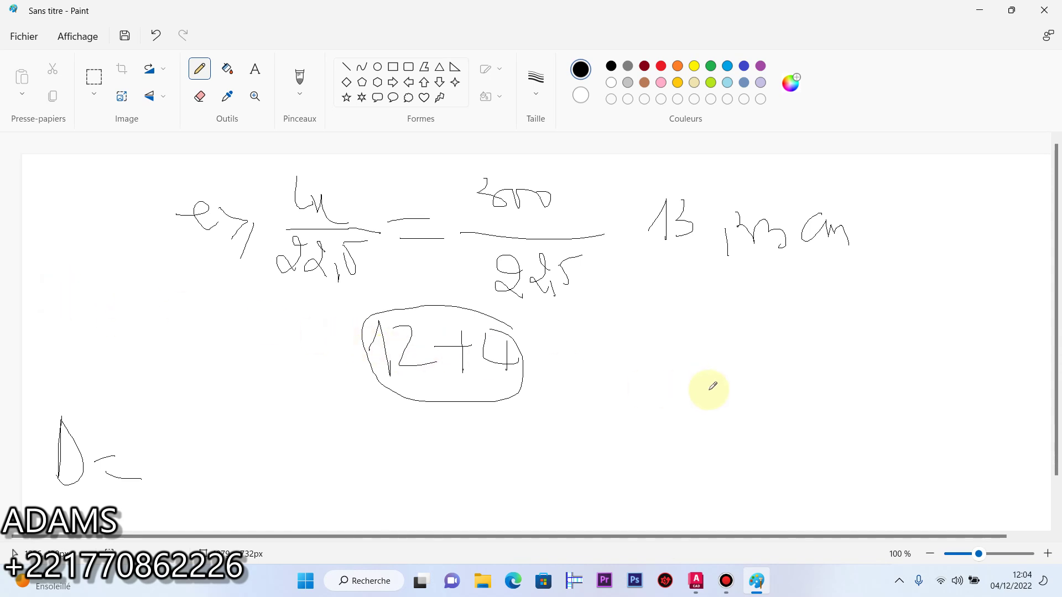
{"action": "mouse_move", "coordinate": [745, 283]}
{"action": "left_mouse_down"}
{"action": "mouse_move", "coordinate": [748, 388]}
{"action": "mouse_move", "coordinate": [749, 357]}
{"action": "mouse_move", "coordinate": [892, 354]}
{"action": "left_mouse_up"}
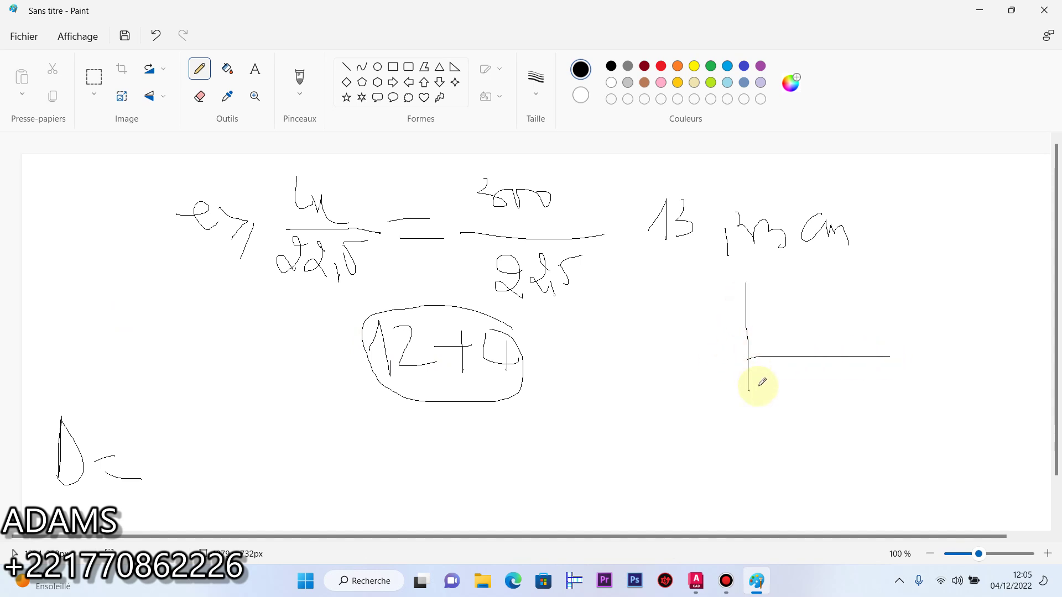
{"action": "left_click_drag", "start_coordinate": [748, 285], "coordinate": [748, 404]}
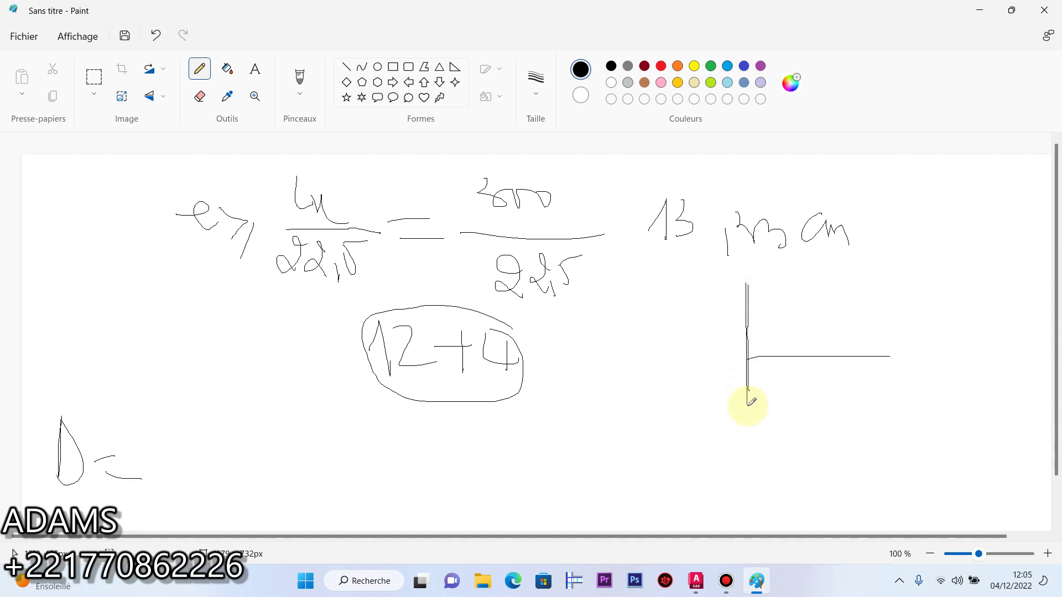
{"action": "mouse_move", "coordinate": [748, 289]}
{"action": "left_mouse_down"}
{"action": "mouse_move", "coordinate": [730, 323]}
{"action": "mouse_move", "coordinate": [742, 425]}
{"action": "left_mouse_up"}
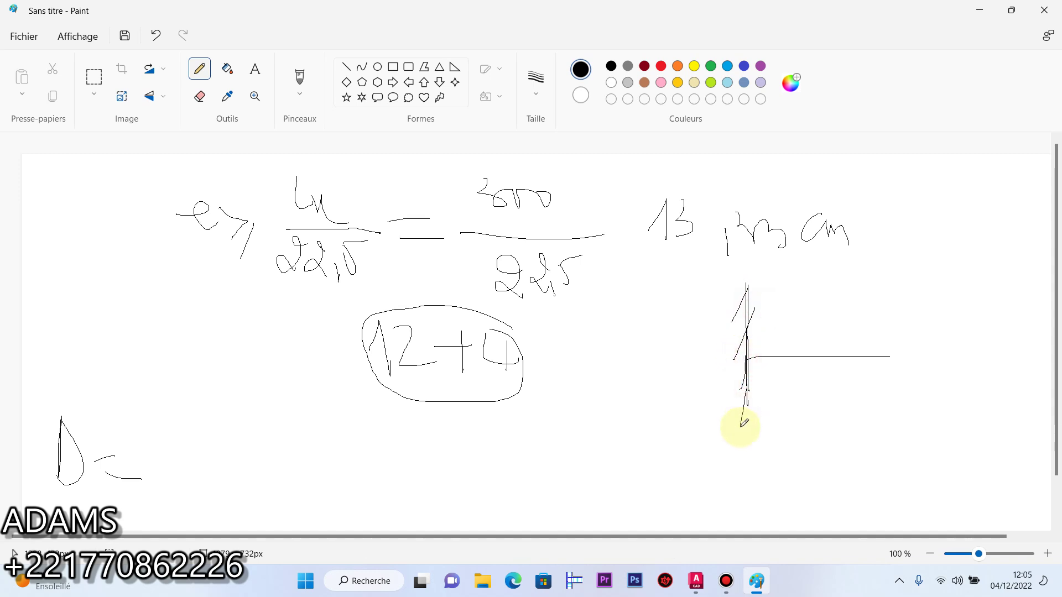
{"action": "mouse_move", "coordinate": [748, 308]}
{"action": "left_mouse_down"}
{"action": "mouse_move", "coordinate": [877, 303]}
{"action": "mouse_move", "coordinate": [880, 358]}
{"action": "left_mouse_up"}
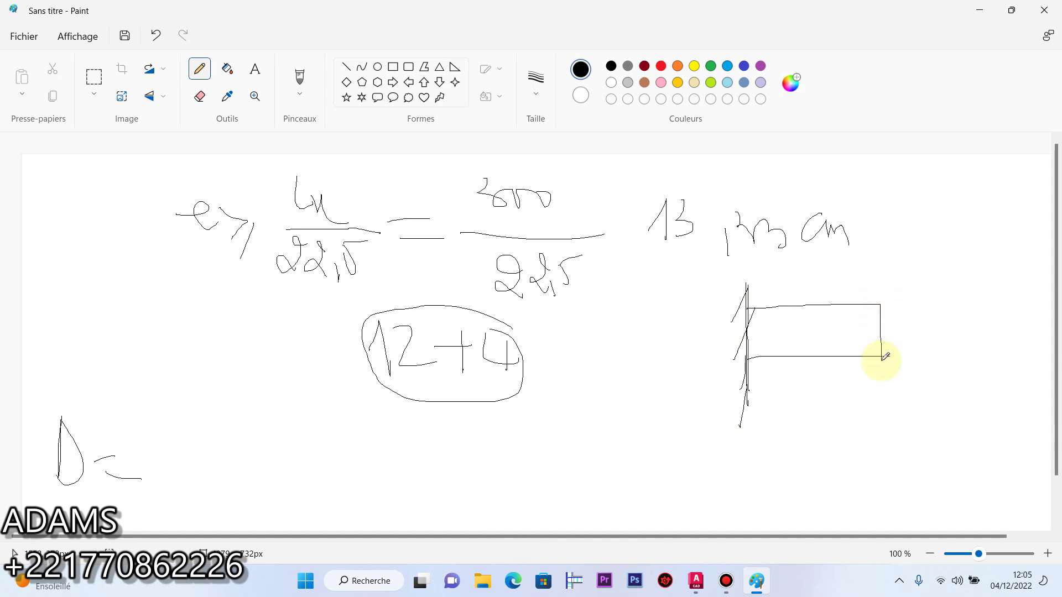
{"action": "mouse_move", "coordinate": [877, 277]}
{"action": "left_mouse_down"}
{"action": "mouse_move", "coordinate": [881, 357]}
{"action": "mouse_move", "coordinate": [889, 344]}
{"action": "mouse_move", "coordinate": [872, 343]}
{"action": "left_mouse_up"}
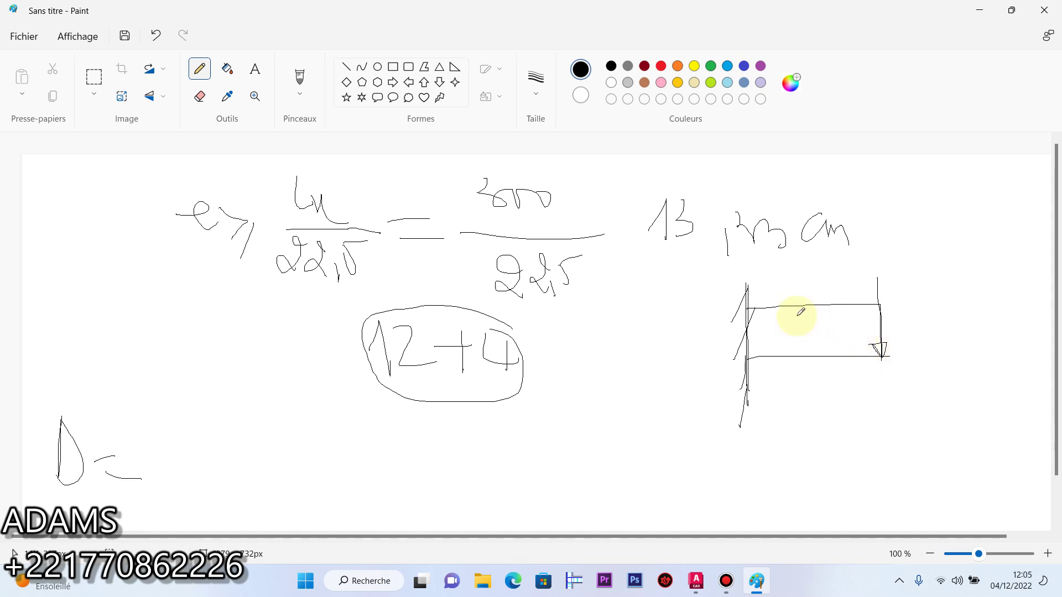
Divide the sketched cantilever with vertical strokes and circle its loaded free end and its upper fixed corner
{"action": "mouse_move", "coordinate": [773, 308]}
{"action": "left_mouse_down"}
{"action": "mouse_move", "coordinate": [775, 376]}
{"action": "mouse_move", "coordinate": [801, 350]}
{"action": "left_mouse_up"}
{"action": "mouse_move", "coordinate": [822, 304]}
{"action": "left_mouse_down"}
{"action": "mouse_move", "coordinate": [830, 352]}
{"action": "mouse_move", "coordinate": [862, 350]}
{"action": "left_mouse_up"}
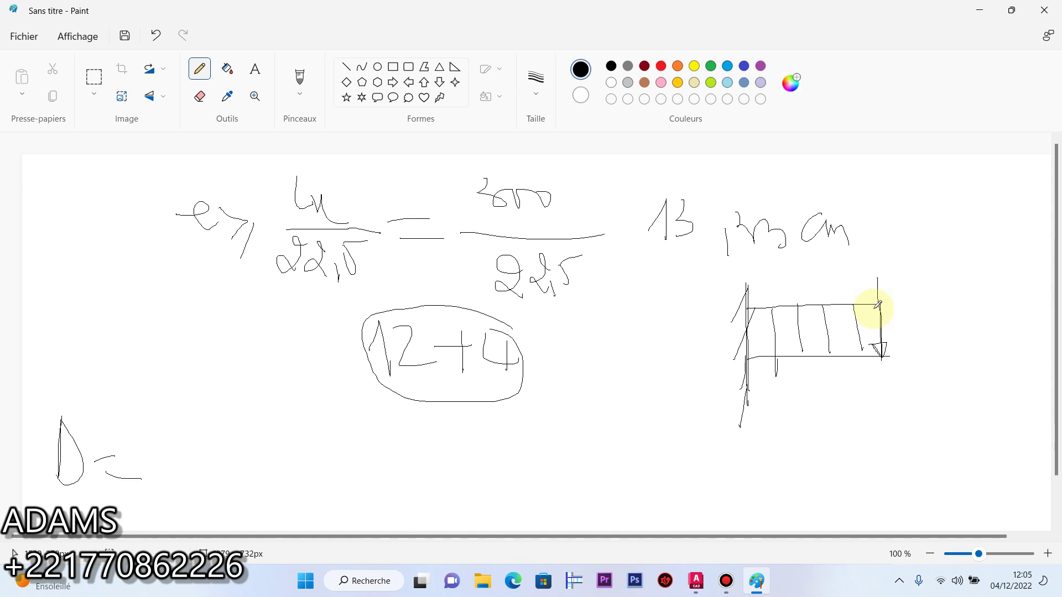
{"action": "mouse_move", "coordinate": [913, 327]}
{"action": "left_mouse_down"}
{"action": "mouse_move", "coordinate": [913, 367]}
{"action": "mouse_move", "coordinate": [899, 334]}
{"action": "left_mouse_up"}
{"action": "mouse_move", "coordinate": [758, 301]}
{"action": "left_mouse_down"}
{"action": "mouse_move", "coordinate": [731, 304]}
{"action": "mouse_move", "coordinate": [749, 319]}
{"action": "mouse_move", "coordinate": [769, 299]}
{"action": "left_mouse_up"}
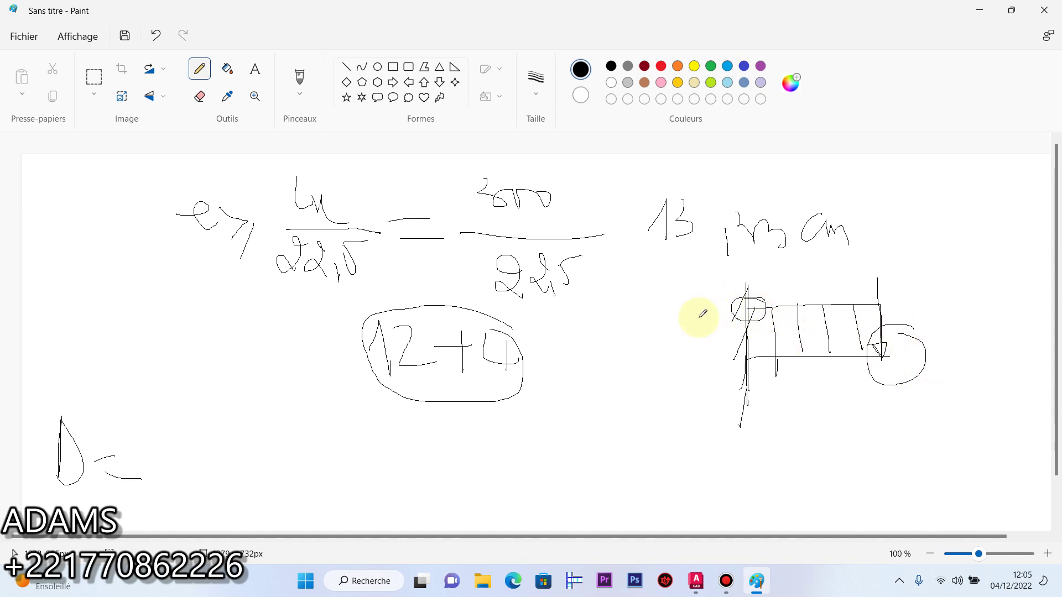
Sketch the tapering moment diagram with a circled sign below the cantilever, and complete the formula as D = l × 1,5
{"action": "mouse_move", "coordinate": [761, 409]}
{"action": "left_mouse_down"}
{"action": "mouse_move", "coordinate": [768, 492]}
{"action": "mouse_move", "coordinate": [893, 465]}
{"action": "left_mouse_up"}
{"action": "left_click_drag", "start_coordinate": [761, 418], "coordinate": [903, 458]}
{"action": "left_click_drag", "start_coordinate": [885, 465], "coordinate": [923, 464]}
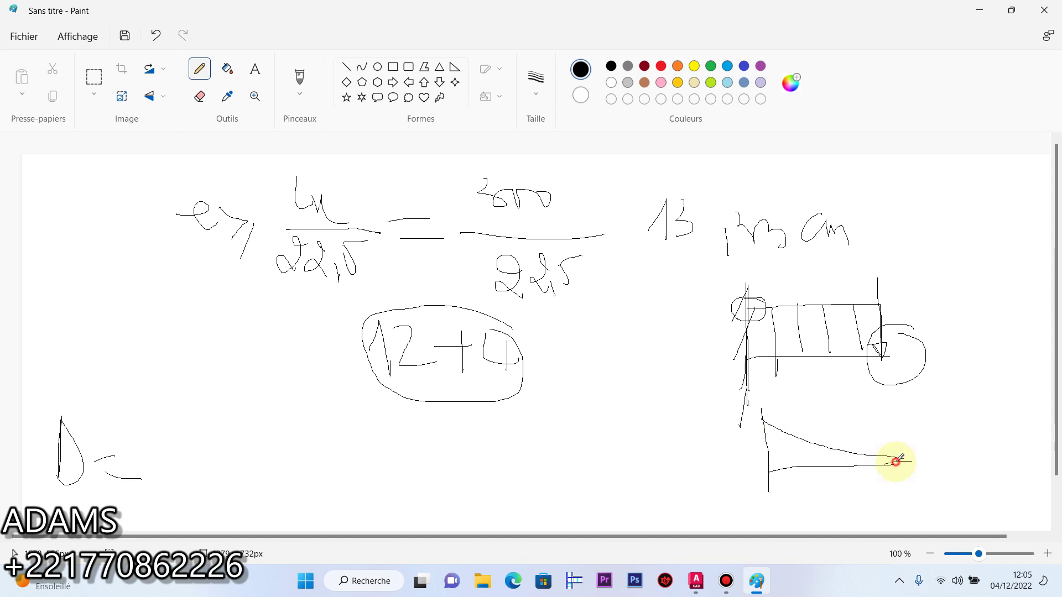
{"action": "mouse_move", "coordinate": [784, 442]}
{"action": "left_mouse_down"}
{"action": "mouse_move", "coordinate": [815, 457]}
{"action": "mouse_move", "coordinate": [773, 440]}
{"action": "left_mouse_up"}
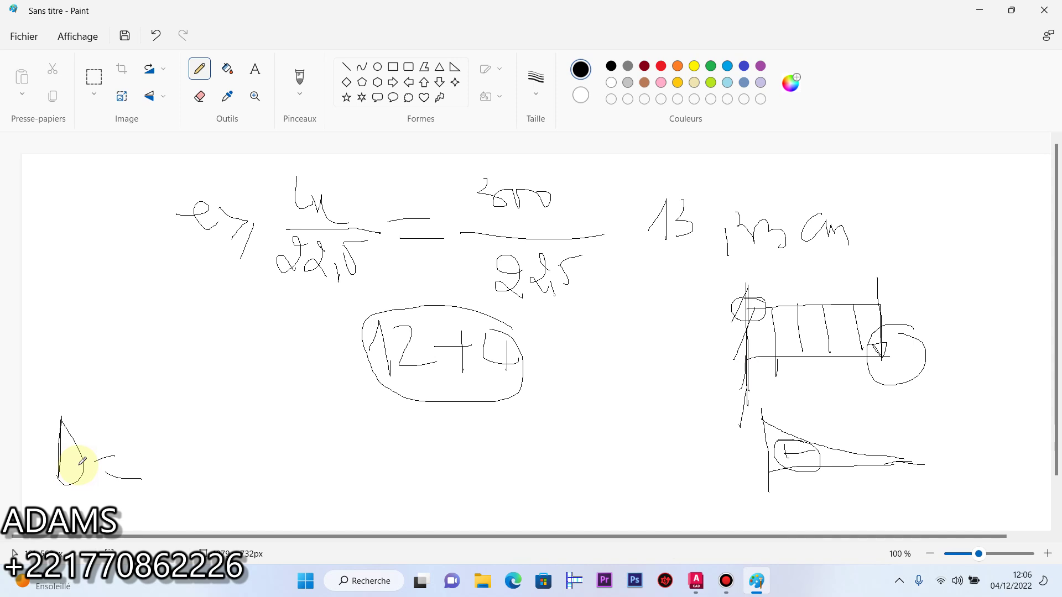
{"action": "mouse_move", "coordinate": [152, 461]}
{"action": "left_mouse_down"}
{"action": "mouse_move", "coordinate": [248, 479]}
{"action": "mouse_move", "coordinate": [368, 422]}
{"action": "left_mouse_up"}
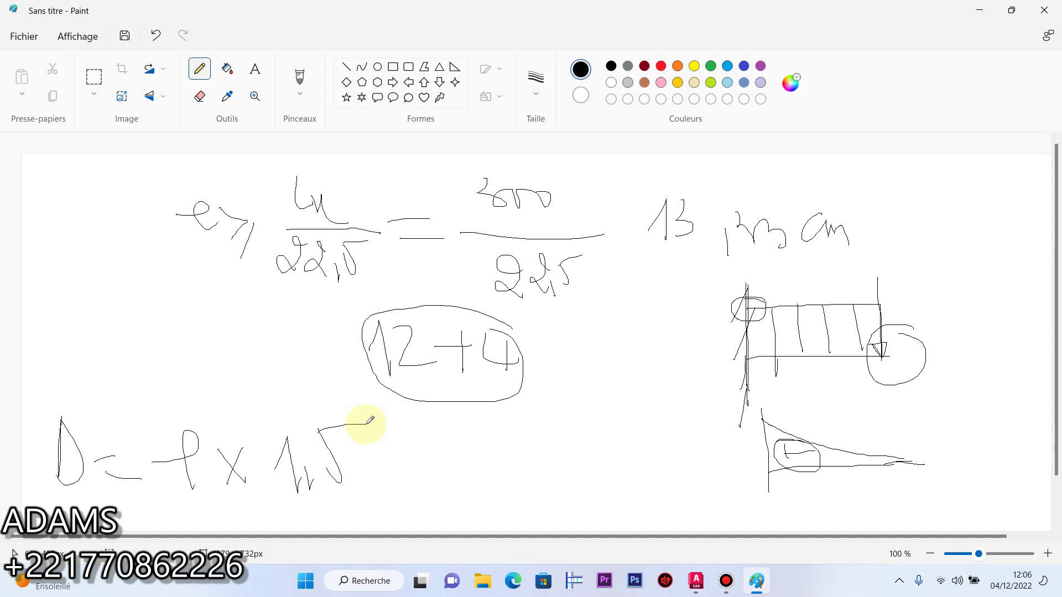
Switch to AutoCAD and dimension the depth of the overhang slab below beam A1, placing the dimension beside its outer edge
{"action": "left_click", "coordinate": [696, 581]}
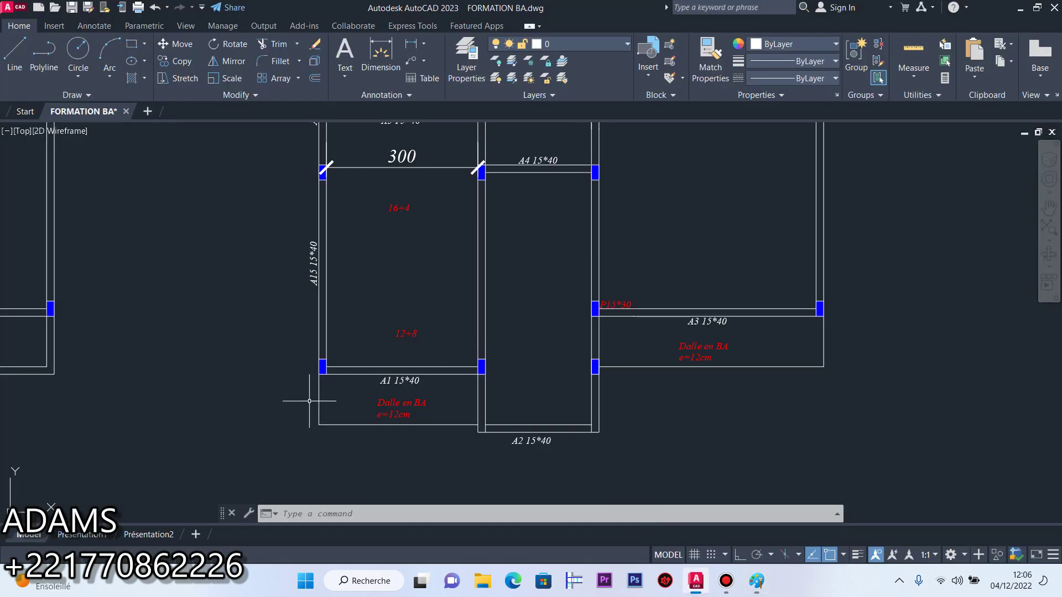
{"action": "left_click", "coordinate": [379, 51]}
{"action": "left_click", "coordinate": [319, 424]}
{"action": "left_click", "coordinate": [319, 374]}
{"action": "left_click", "coordinate": [293, 374]}
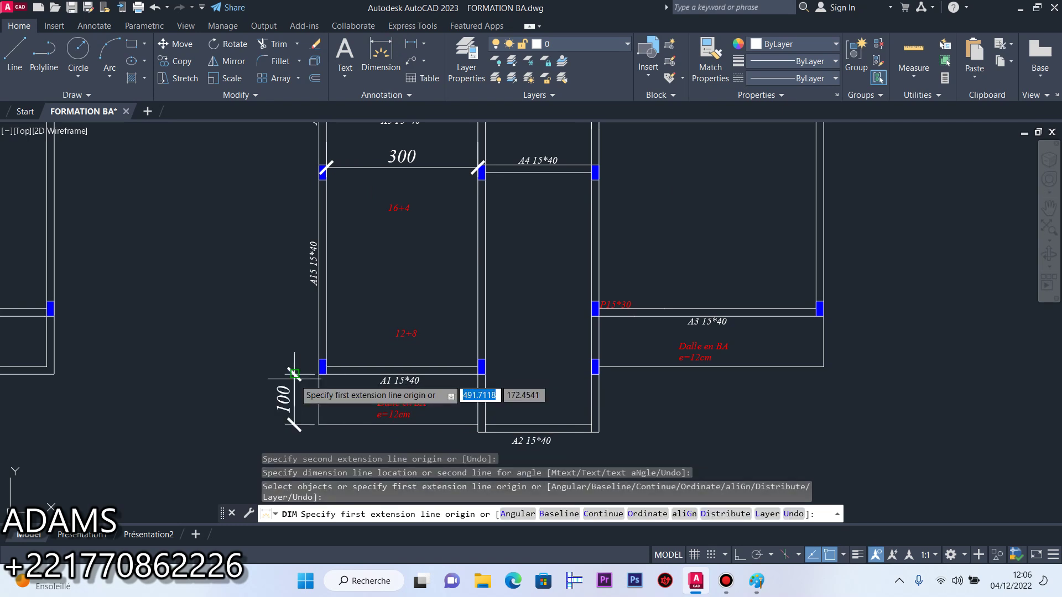
Switch to Paint, write 1 × 1,5 = 1,5 m under the formula, and circle the 1,5 m
{"action": "left_click", "coordinate": [756, 581]}
{"action": "mouse_move", "coordinate": [201, 495]}
{"action": "left_mouse_down"}
{"action": "mouse_move", "coordinate": [210, 523]}
{"action": "mouse_move", "coordinate": [251, 494]}
{"action": "mouse_move", "coordinate": [309, 528]}
{"action": "left_mouse_up"}
{"action": "mouse_move", "coordinate": [317, 515]}
{"action": "left_mouse_down"}
{"action": "mouse_move", "coordinate": [320, 526]}
{"action": "mouse_move", "coordinate": [340, 502]}
{"action": "left_mouse_up"}
{"action": "mouse_move", "coordinate": [339, 503]}
{"action": "left_mouse_down"}
{"action": "mouse_move", "coordinate": [362, 504]}
{"action": "mouse_move", "coordinate": [355, 516]}
{"action": "left_mouse_up"}
{"action": "mouse_move", "coordinate": [388, 522]}
{"action": "left_mouse_down"}
{"action": "mouse_move", "coordinate": [397, 498]}
{"action": "mouse_move", "coordinate": [410, 528]}
{"action": "left_mouse_up"}
{"action": "left_click_drag", "start_coordinate": [419, 518], "coordinate": [424, 530]}
{"action": "mouse_move", "coordinate": [442, 482]}
{"action": "left_mouse_down"}
{"action": "mouse_move", "coordinate": [427, 506]}
{"action": "mouse_move", "coordinate": [479, 506]}
{"action": "left_mouse_up"}
{"action": "mouse_move", "coordinate": [474, 467]}
{"action": "left_mouse_down"}
{"action": "mouse_move", "coordinate": [409, 458]}
{"action": "mouse_move", "coordinate": [386, 529]}
{"action": "left_mouse_up"}
{"action": "left_click_drag", "start_coordinate": [474, 527], "coordinate": [458, 450]}
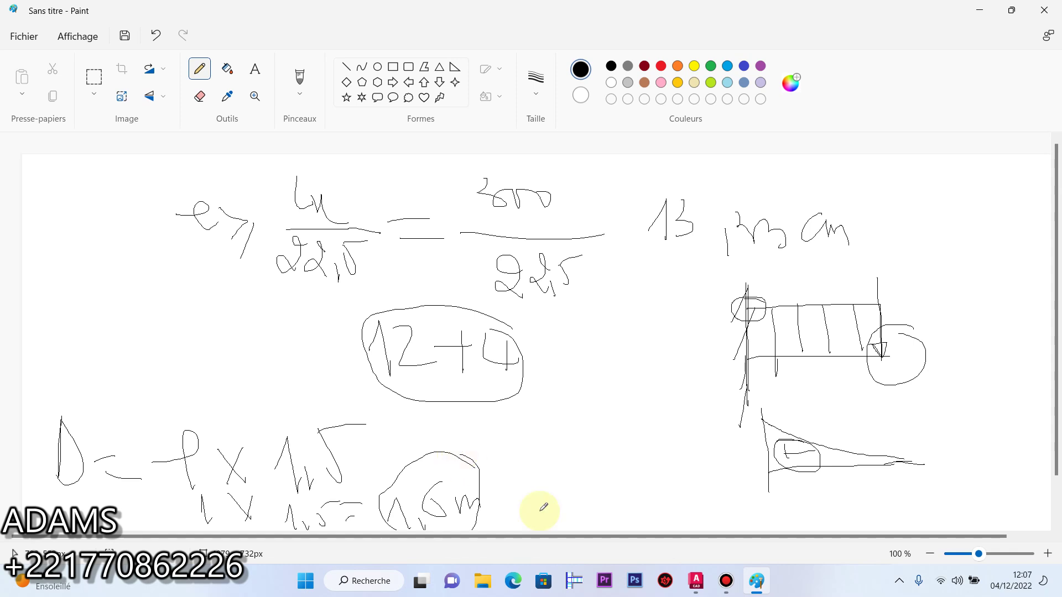
Switch to AutoCAD and offset the upper line of beam A1 by 1.5 into the room above
{"action": "left_click", "coordinate": [695, 581]}
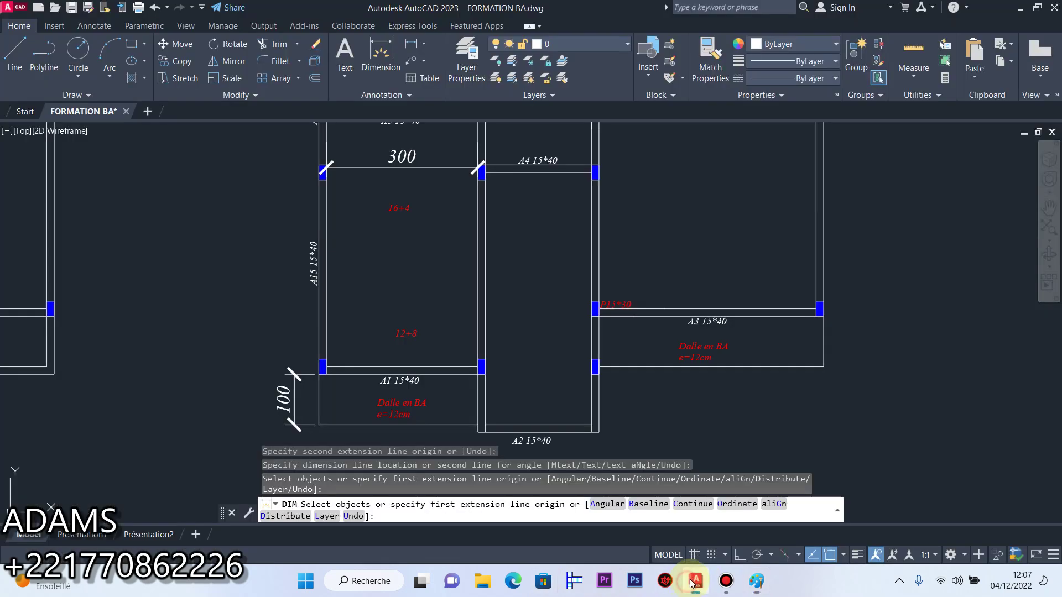
{"action": "left_click", "coordinate": [314, 61]}
{"action": "type", "text": "1.5"}
{"action": "key", "text": "Return"}
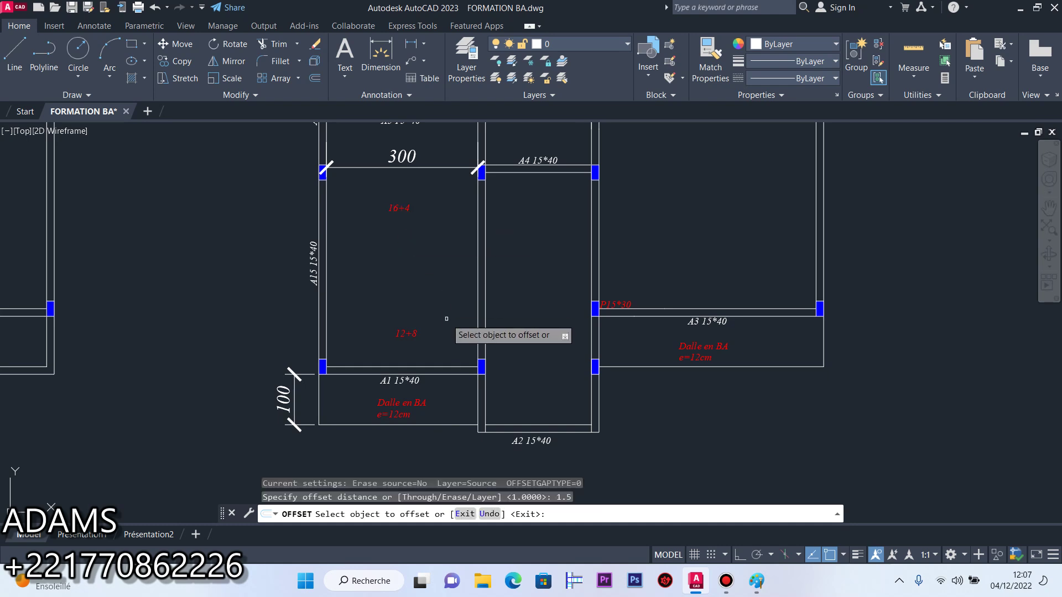
{"action": "left_click", "coordinate": [445, 367]}
{"action": "left_click", "coordinate": [441, 261]}
{"action": "right_click", "coordinate": [442, 262]}
{"action": "left_click", "coordinate": [465, 267]}
Stretch the ends of the offset line to the inner faces of the room's side beams
{"action": "left_click", "coordinate": [400, 275]}
{"action": "left_click", "coordinate": [366, 307]}
{"action": "scroll", "coordinate": [340, 296], "scroll_direction": "up", "scroll_amount": 6}
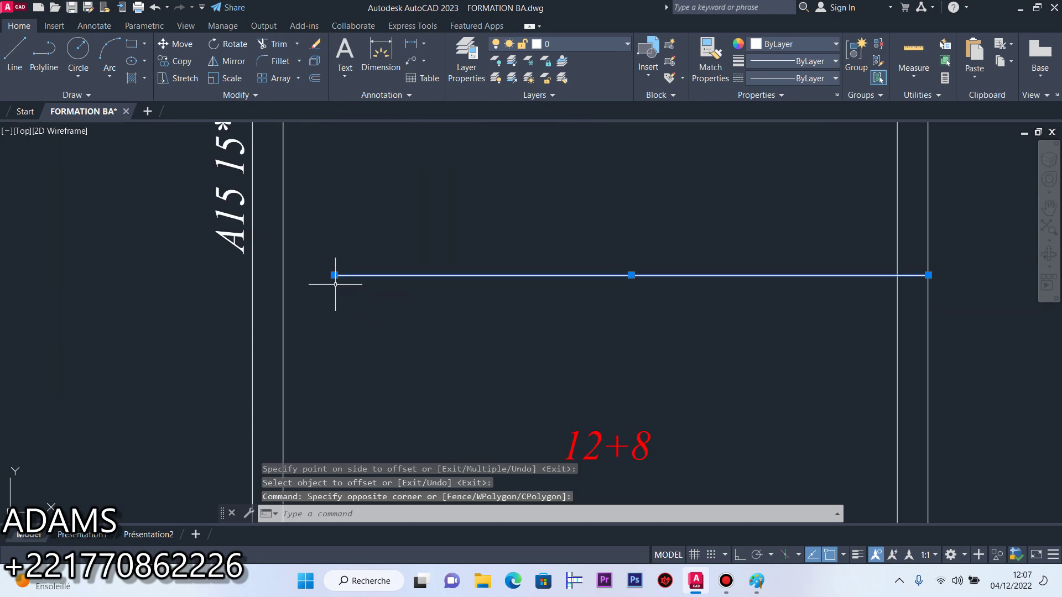
{"action": "left_click", "coordinate": [335, 275]}
{"action": "scroll", "coordinate": [298, 266], "scroll_direction": "down", "scroll_amount": 4}
{"action": "scroll", "coordinate": [558, 268], "scroll_direction": "up", "scroll_amount": 6}
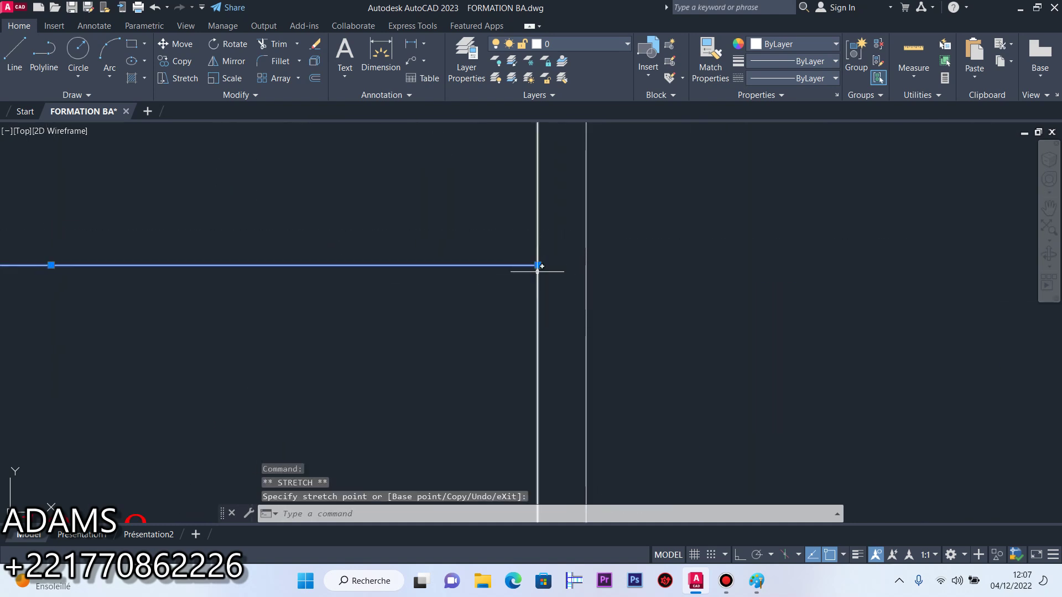
Snap the remaining end of the offset line onto the inner face of the adjoining side beam and release the line
{"action": "left_click", "coordinate": [538, 266]}
{"action": "scroll", "coordinate": [433, 294], "scroll_direction": "down", "scroll_amount": 5}
{"action": "key", "text": "Escape"}
{"action": "scroll", "coordinate": [426, 300], "scroll_direction": "up", "scroll_amount": 3}
{"action": "scroll", "coordinate": [416, 305], "scroll_direction": "down", "scroll_amount": 5}
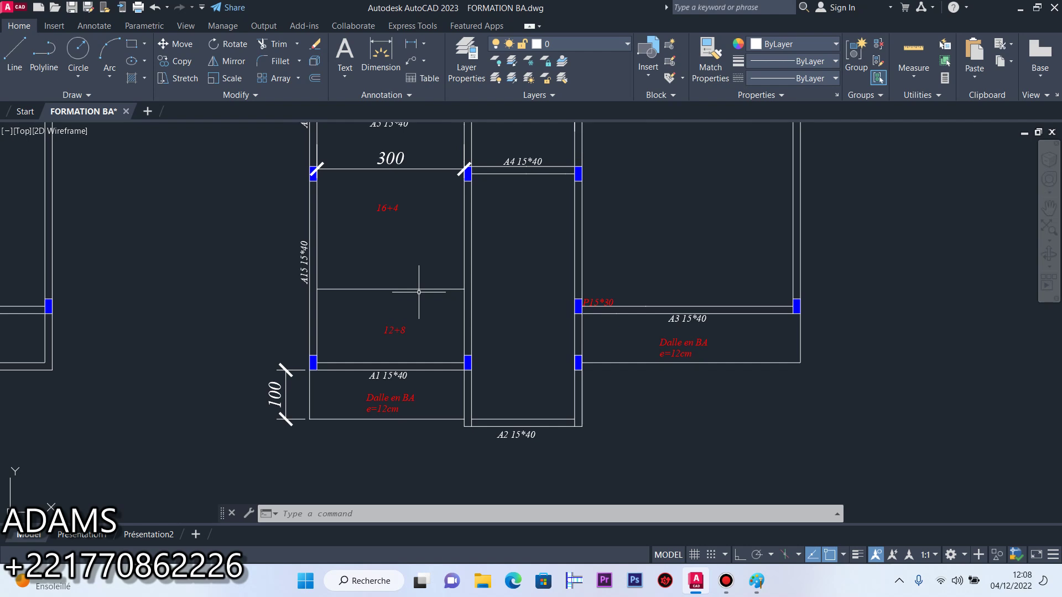
Give the dividing line between the 16+4 and 12+8 zones the INTERROMPU linetype and the colour cyan
{"action": "left_click", "coordinate": [420, 289]}
{"action": "left_click", "coordinate": [677, 123]}
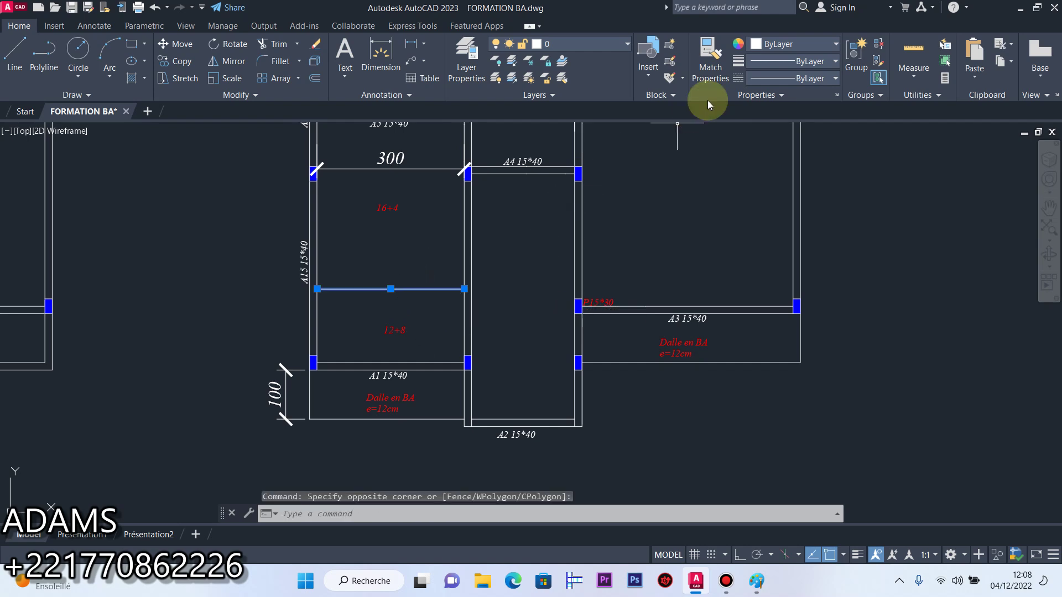
{"action": "left_click", "coordinate": [796, 78]}
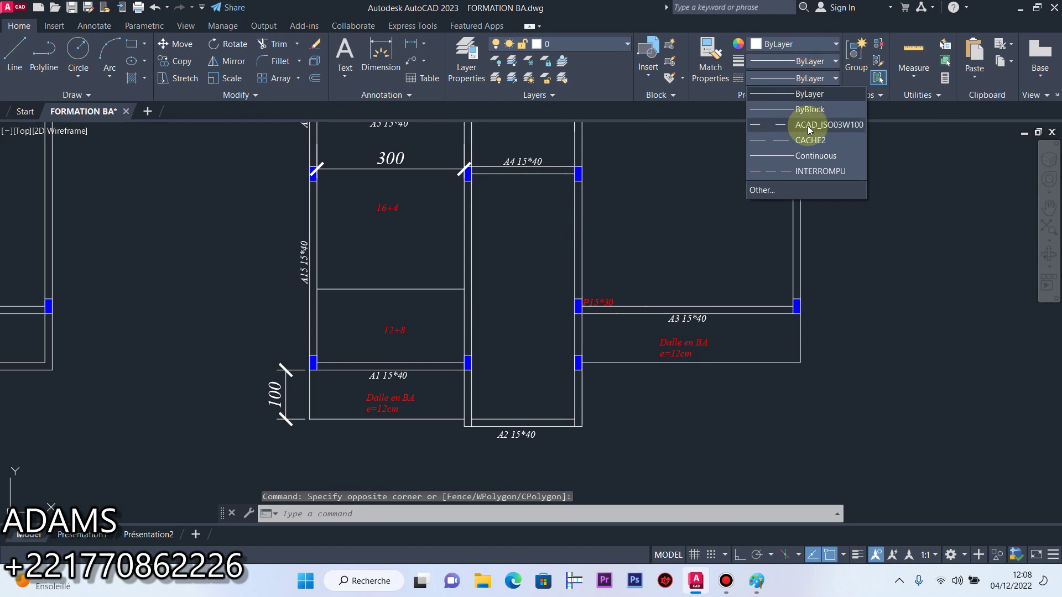
{"action": "left_click", "coordinate": [807, 171]}
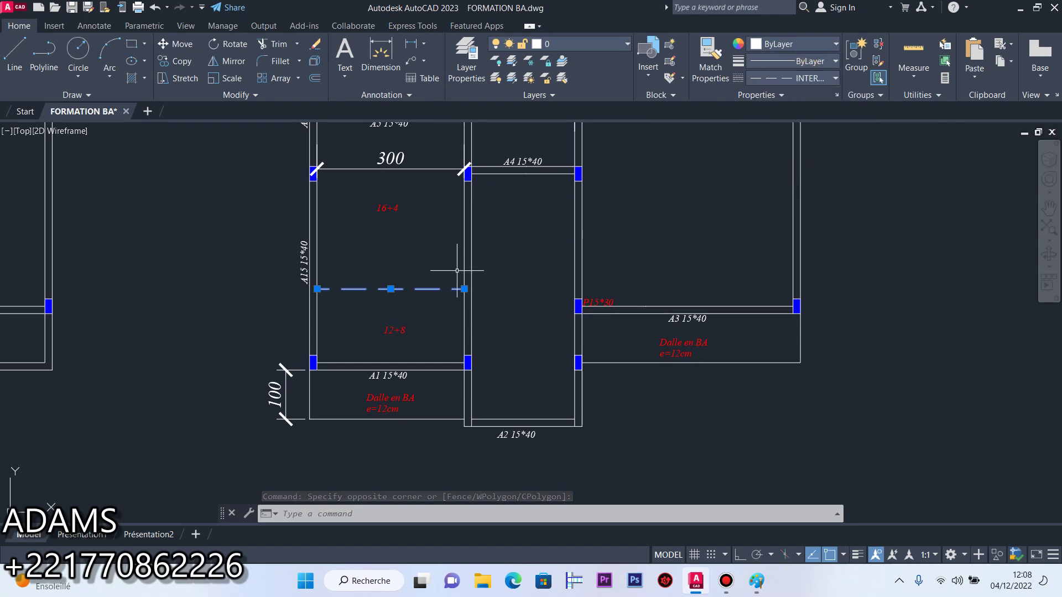
{"action": "left_click", "coordinate": [777, 47]}
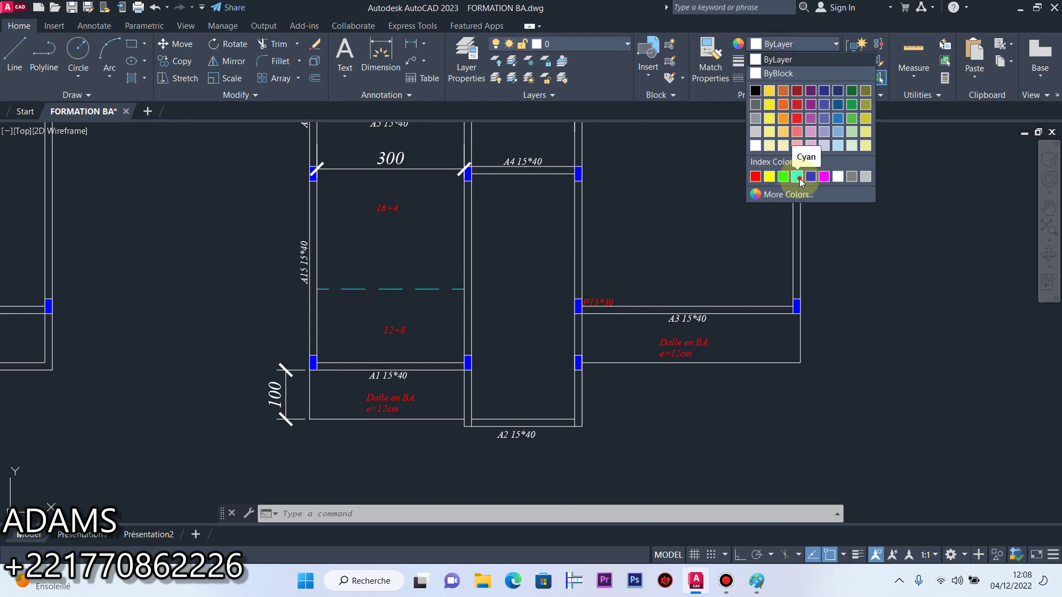
{"action": "left_click", "coordinate": [797, 176]}
{"action": "left_click", "coordinate": [451, 275]}
{"action": "key", "text": "Escape"}
{"action": "scroll", "coordinate": [385, 332], "scroll_direction": "up", "scroll_amount": 4}
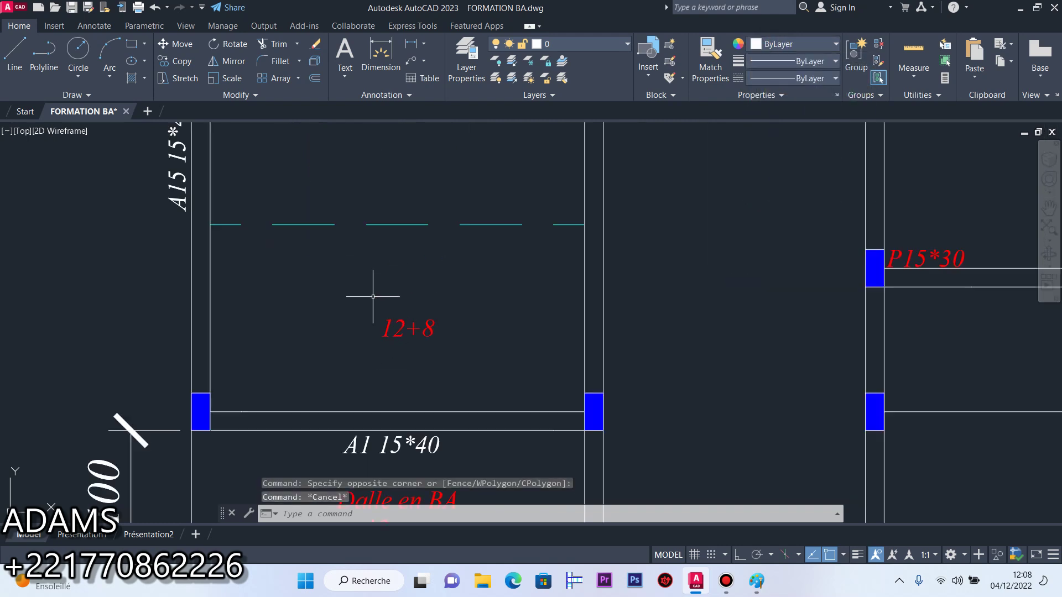
{"action": "scroll", "coordinate": [440, 360], "scroll_direction": "down", "scroll_amount": 2}
{"action": "scroll", "coordinate": [436, 276], "scroll_direction": "down", "scroll_amount": 4}
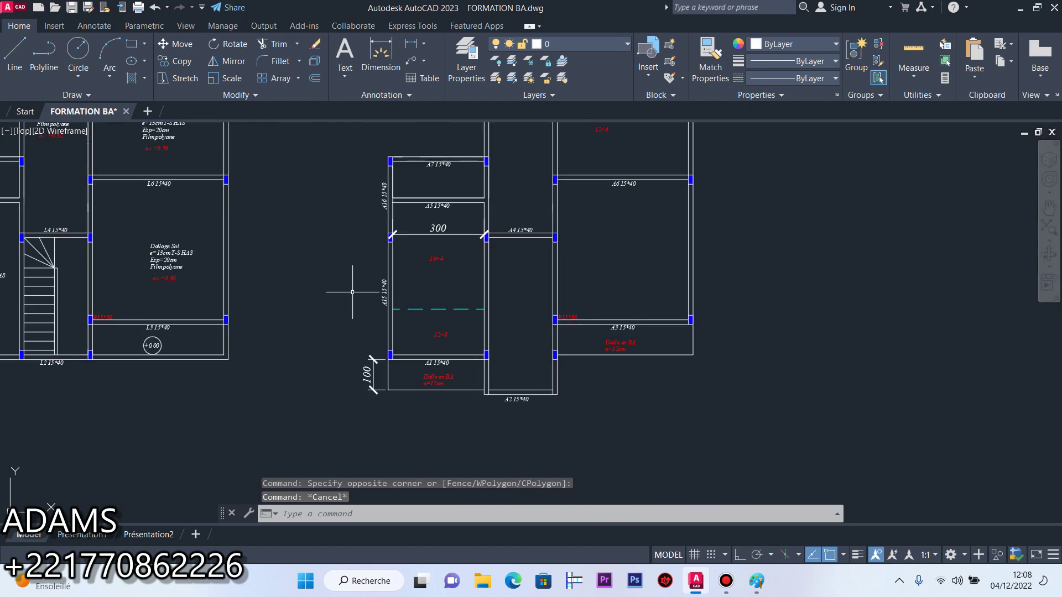
Copy the 16+4 and 12+8 labels together into the room above beam A3
{"action": "scroll", "coordinate": [432, 319], "scroll_direction": "up", "scroll_amount": 2}
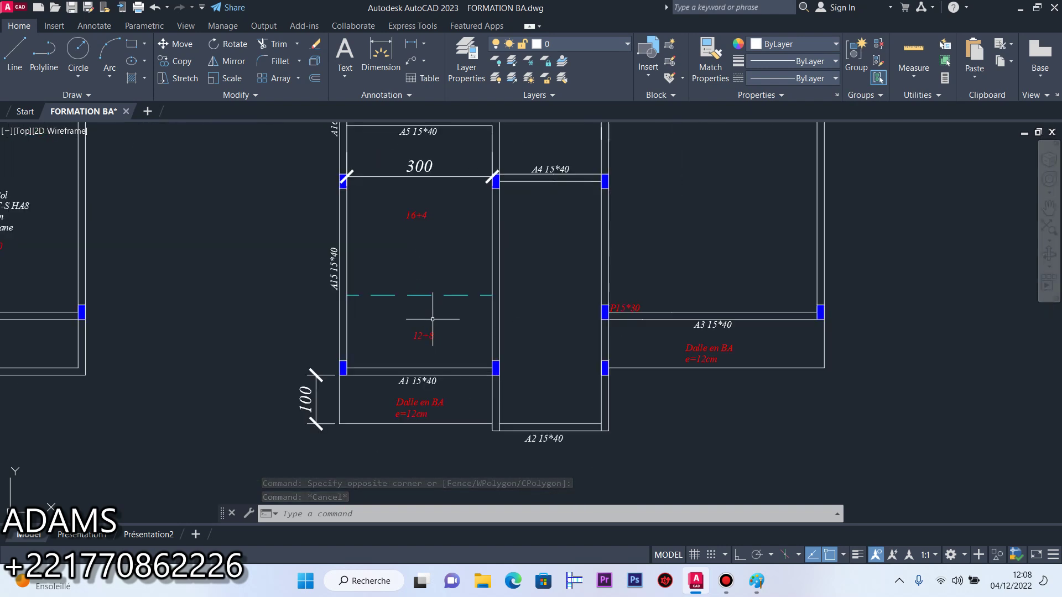
{"action": "scroll", "coordinate": [383, 311], "scroll_direction": "down", "scroll_amount": 4}
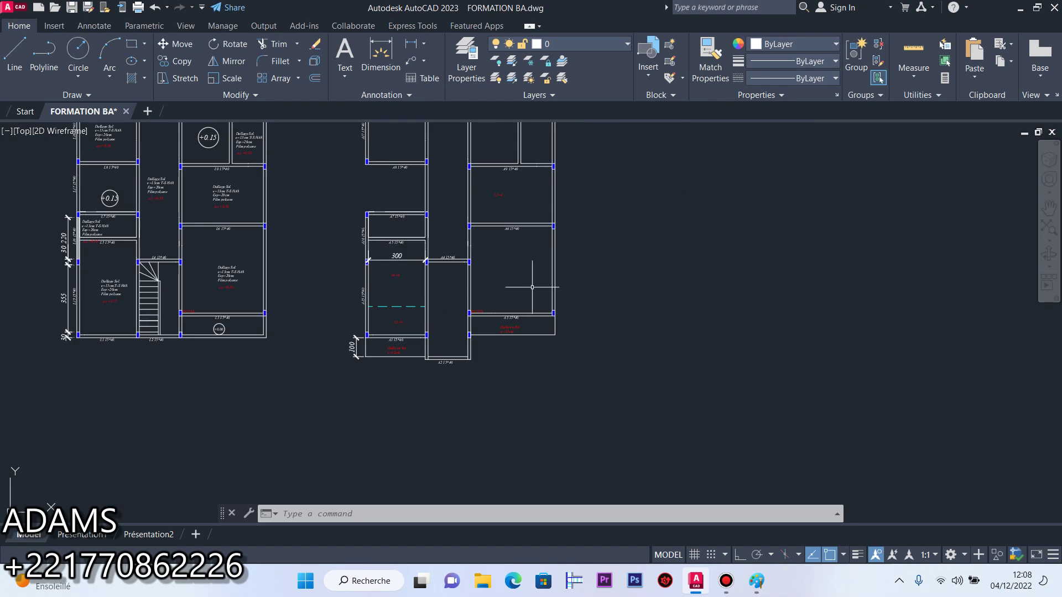
{"action": "scroll", "coordinate": [512, 265], "scroll_direction": "up", "scroll_amount": 2}
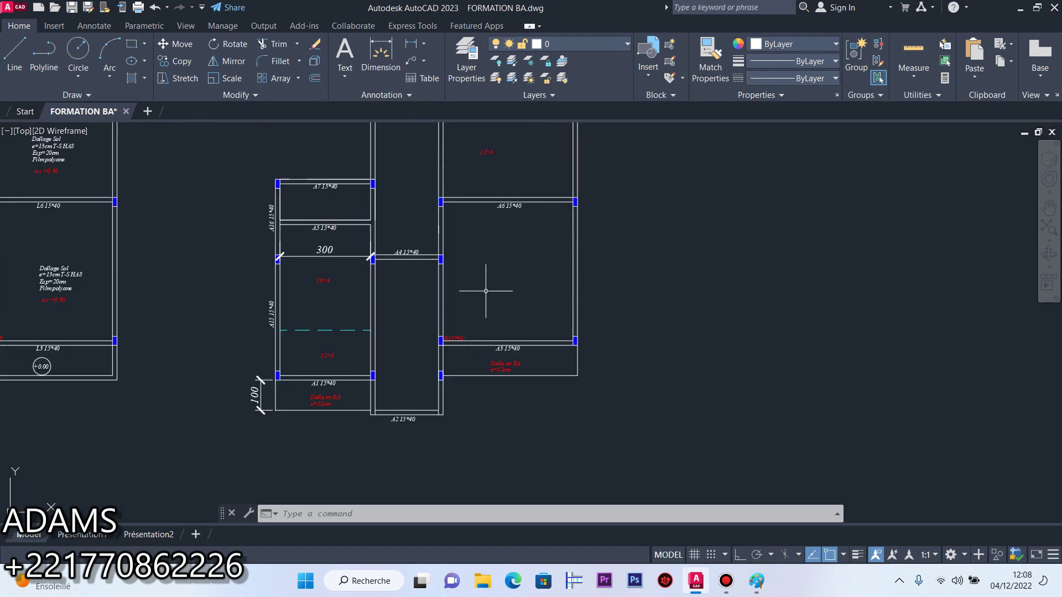
{"action": "scroll", "coordinate": [326, 316], "scroll_direction": "up", "scroll_amount": 4}
{"action": "left_click", "coordinate": [335, 209]}
{"action": "left_click", "coordinate": [323, 232]}
{"action": "left_click", "coordinate": [340, 419]}
{"action": "left_click", "coordinate": [323, 428]}
{"action": "left_click", "coordinate": [337, 421]}
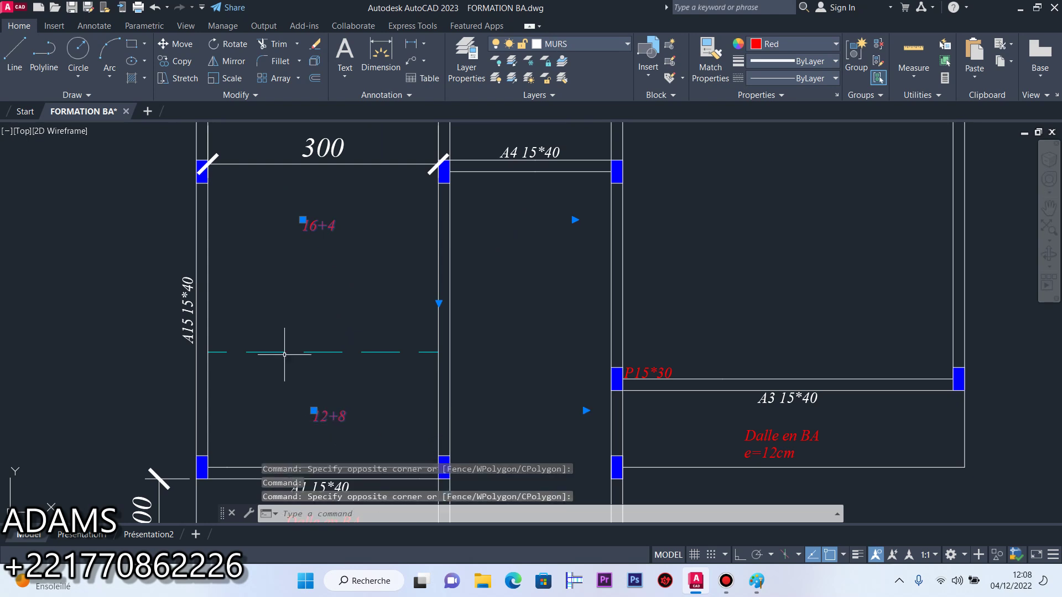
{"action": "left_click", "coordinate": [175, 61]}
{"action": "left_click", "coordinate": [323, 227]}
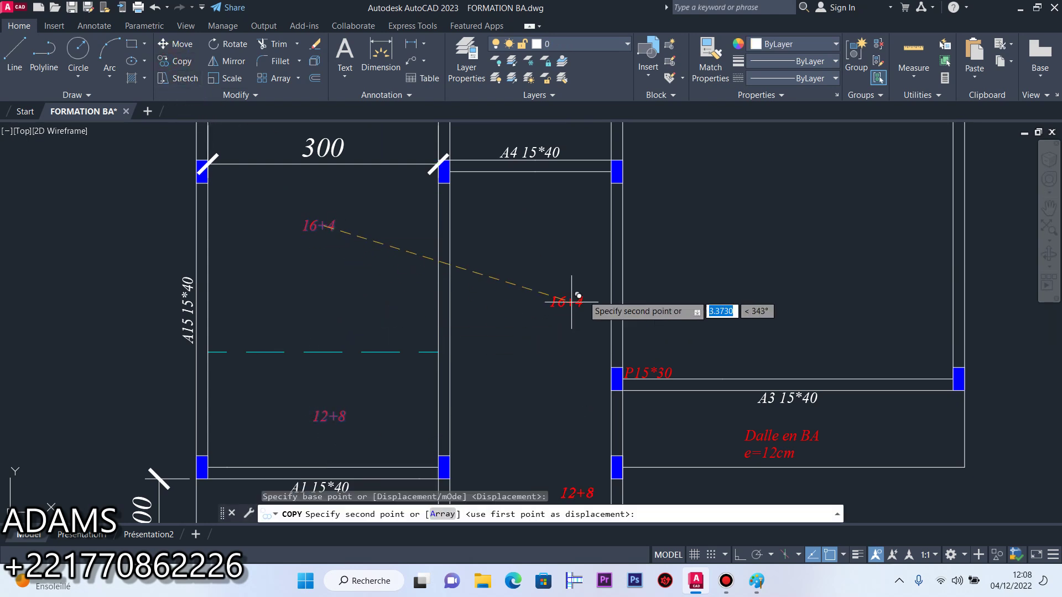
{"action": "scroll", "coordinate": [763, 166], "scroll_direction": "down", "scroll_amount": 4}
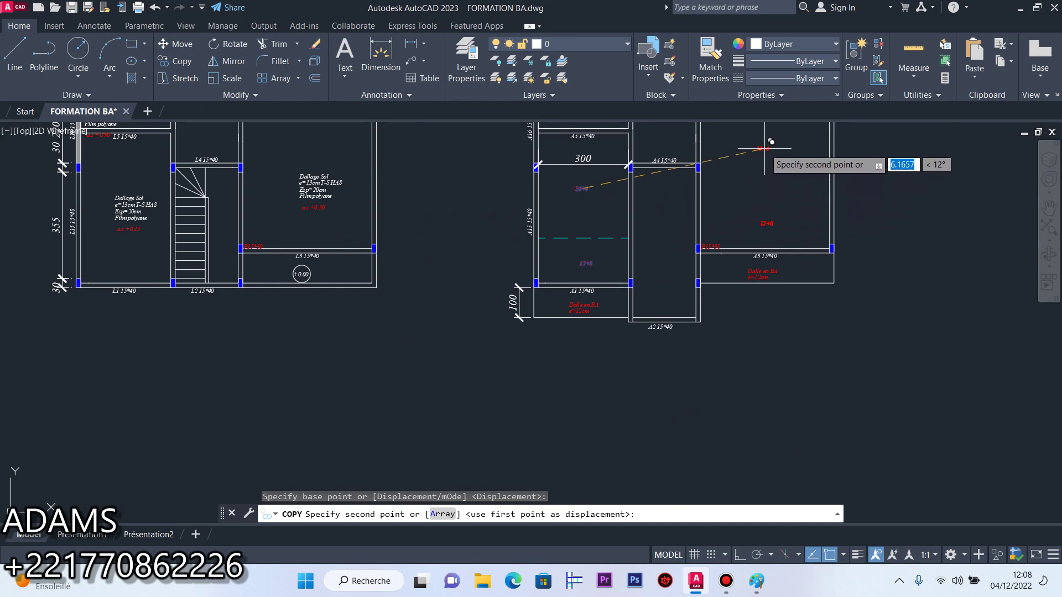
{"action": "left_click", "coordinate": [764, 157]}
{"action": "right_click", "coordinate": [763, 154]}
{"action": "left_click", "coordinate": [789, 163]}
{"action": "scroll", "coordinate": [774, 171], "scroll_direction": "down", "scroll_amount": 2}
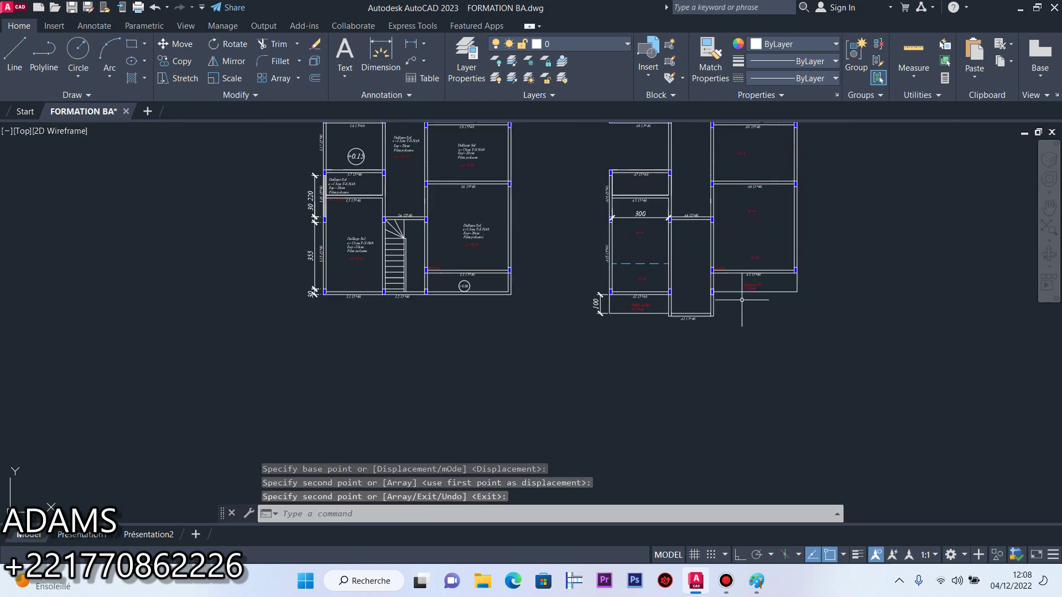
Offset the upper line of beam A3 by 1.5 into the room above it
{"action": "scroll", "coordinate": [783, 249], "scroll_direction": "up", "scroll_amount": 5}
{"action": "left_click", "coordinate": [316, 81]}
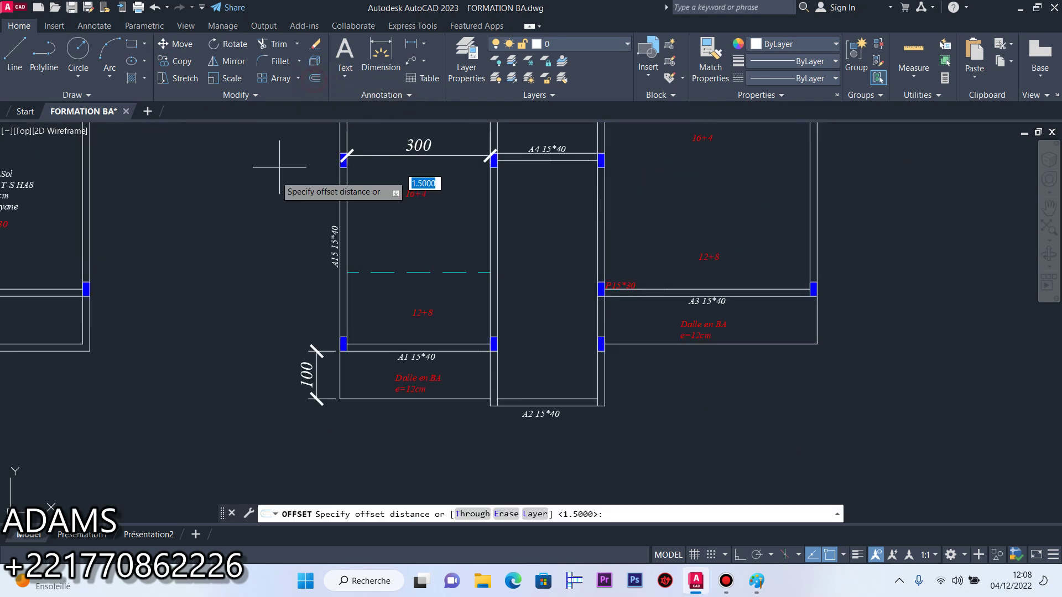
{"action": "key", "text": "Return"}
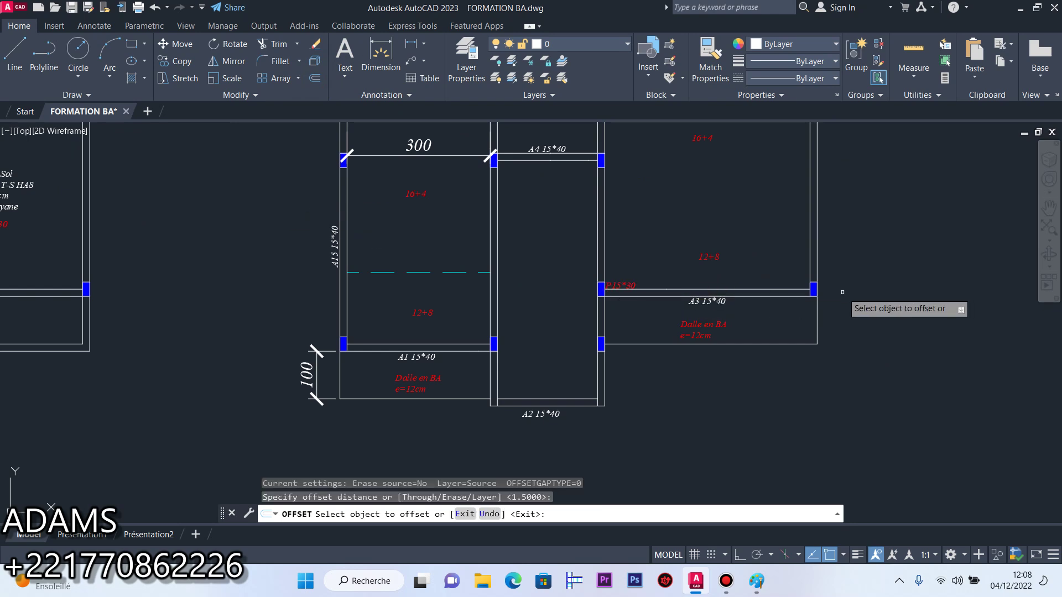
{"action": "left_click", "coordinate": [791, 289]}
{"action": "left_click", "coordinate": [790, 195]}
{"action": "right_click", "coordinate": [787, 195]}
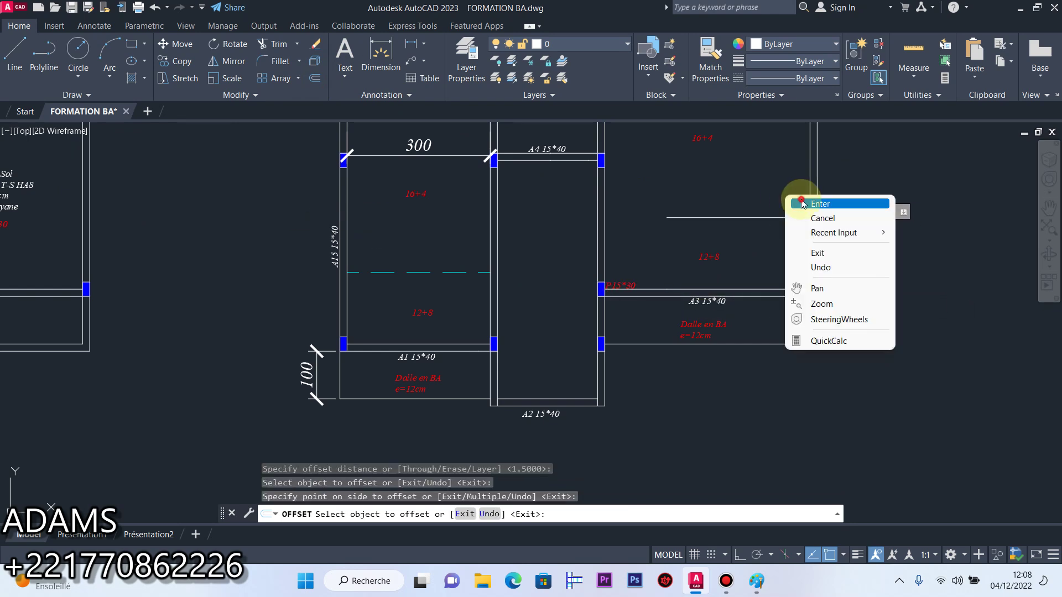
{"action": "left_click", "coordinate": [799, 199]}
{"action": "left_click", "coordinate": [795, 205]}
Stretch the short end of the new offset line to the inner face of the room's side beam
{"action": "left_click", "coordinate": [670, 222]}
{"action": "scroll", "coordinate": [659, 219], "scroll_direction": "up", "scroll_amount": 2}
{"action": "left_click", "coordinate": [670, 216]}
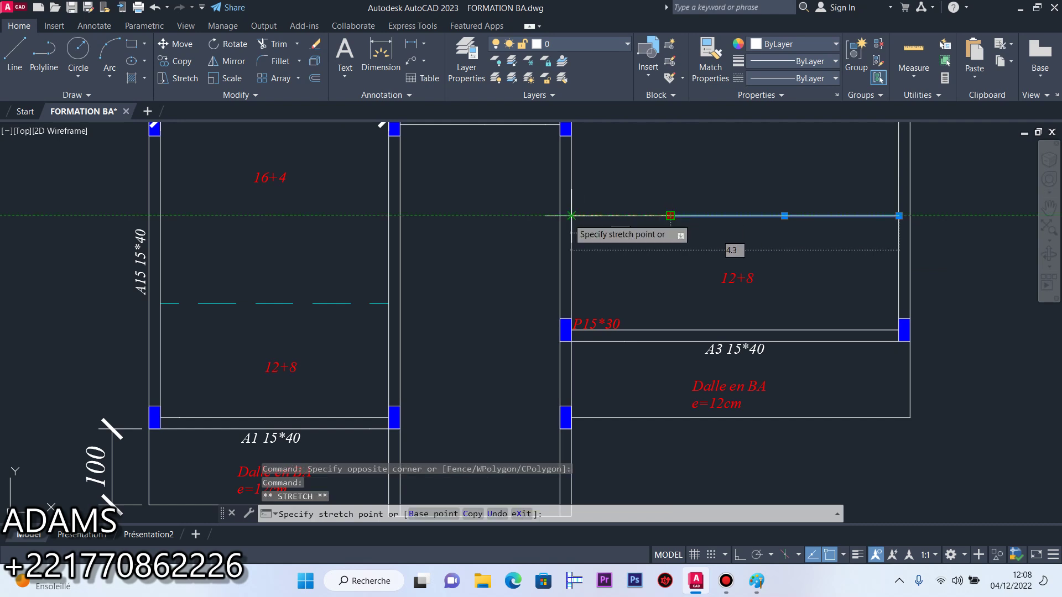
{"action": "scroll", "coordinate": [608, 249], "scroll_direction": "down", "scroll_amount": 5}
{"action": "key", "text": "Escape"}
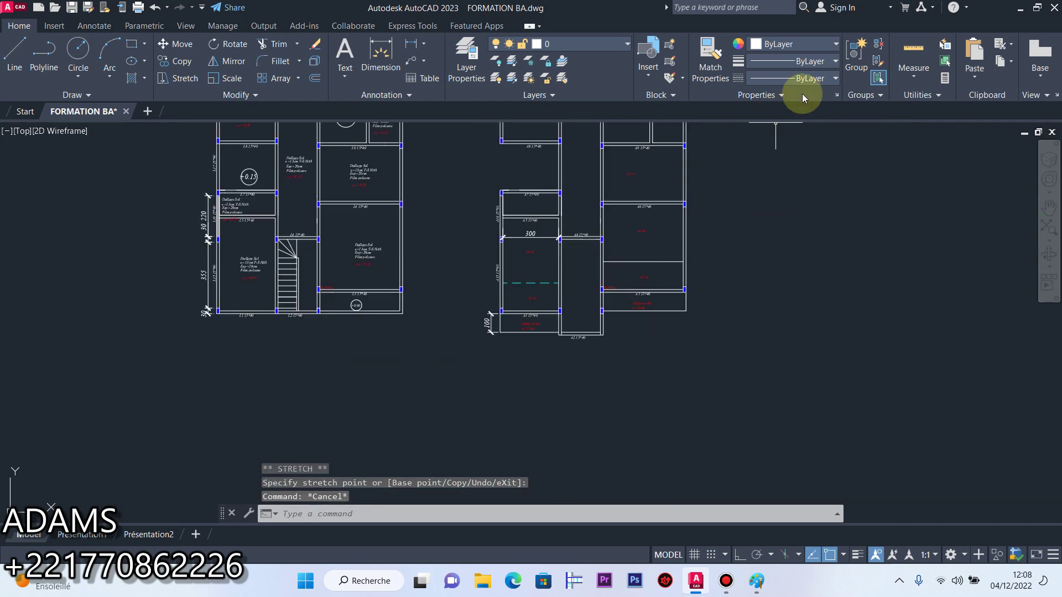
Match the new dividing line's properties to the cyan dashed line in the room above beam A1, and save the drawing
{"action": "left_click", "coordinate": [708, 70]}
{"action": "scroll", "coordinate": [544, 279], "scroll_direction": "up", "scroll_amount": 4}
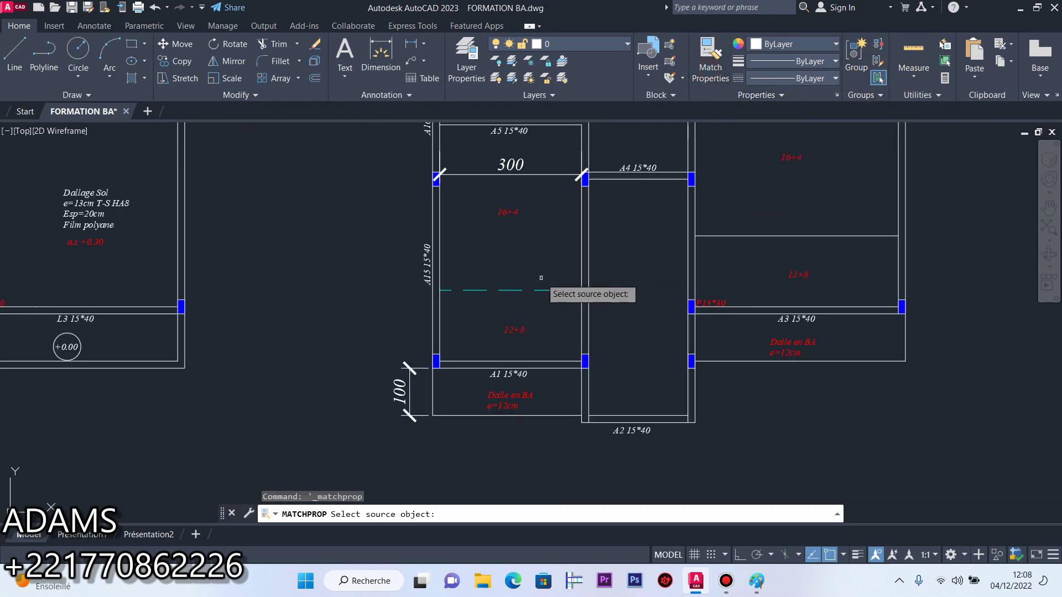
{"action": "left_click", "coordinate": [547, 290]}
{"action": "left_click", "coordinate": [779, 253]}
{"action": "left_click", "coordinate": [773, 216]}
{"action": "key", "text": "Return"}
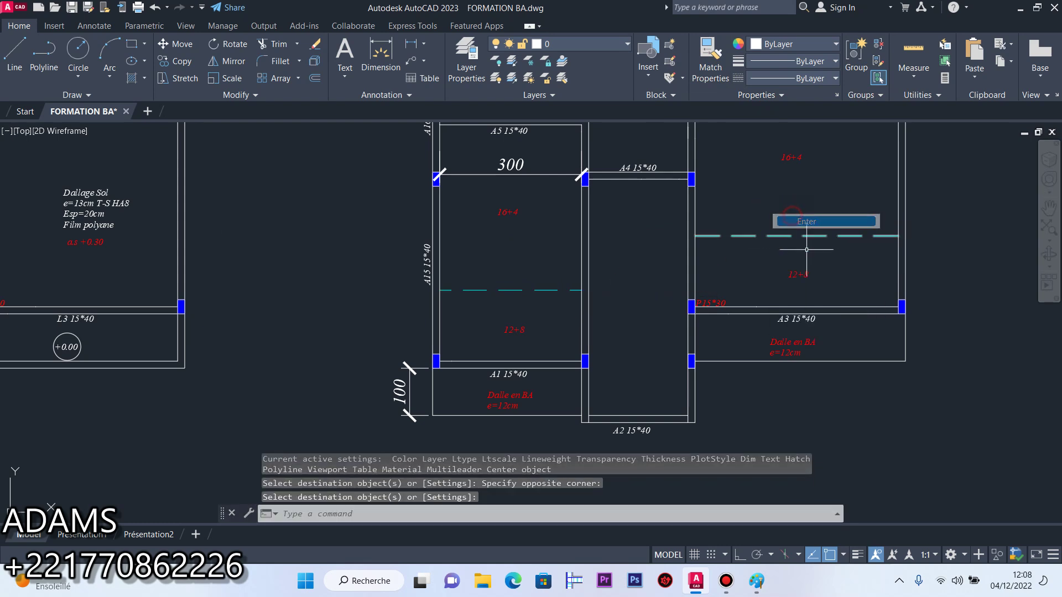
{"action": "scroll", "coordinate": [774, 232], "scroll_direction": "down", "scroll_amount": 5}
{"action": "scroll", "coordinate": [712, 304], "scroll_direction": "up", "scroll_amount": 4}
{"action": "scroll", "coordinate": [686, 360], "scroll_direction": "up", "scroll_amount": 3}
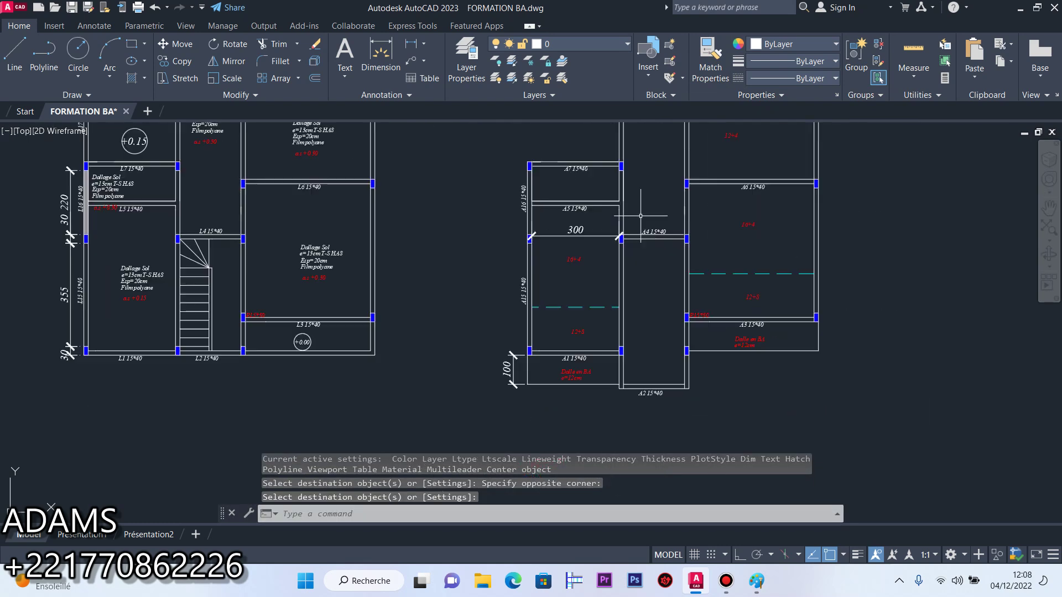
{"action": "key", "text": "ctrl+s"}
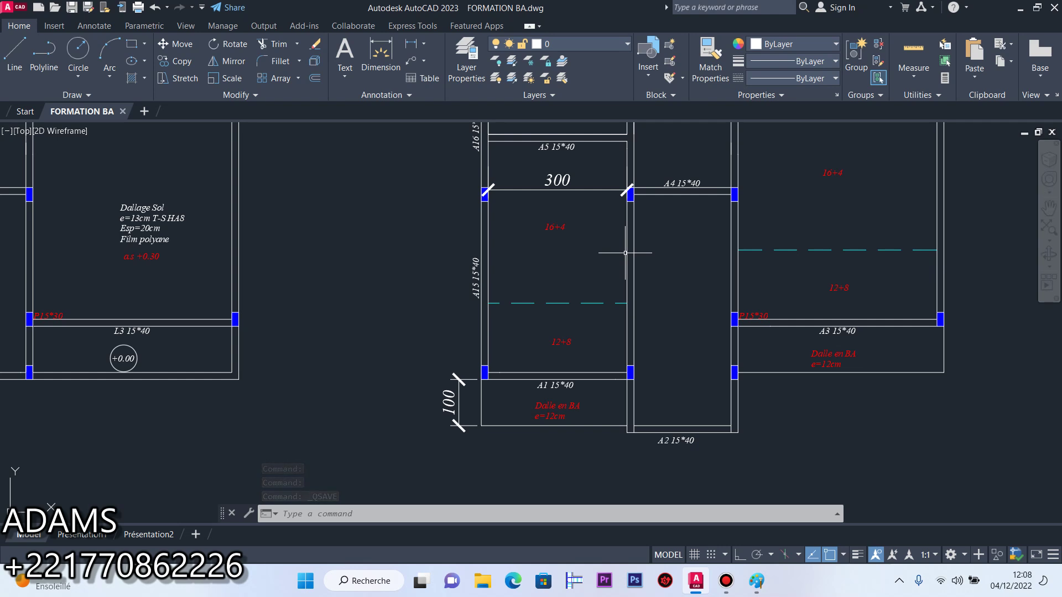
Examine the storey heights and slab thicknesses on the building section
{"action": "scroll", "coordinate": [612, 296], "scroll_direction": "down", "scroll_amount": 8}
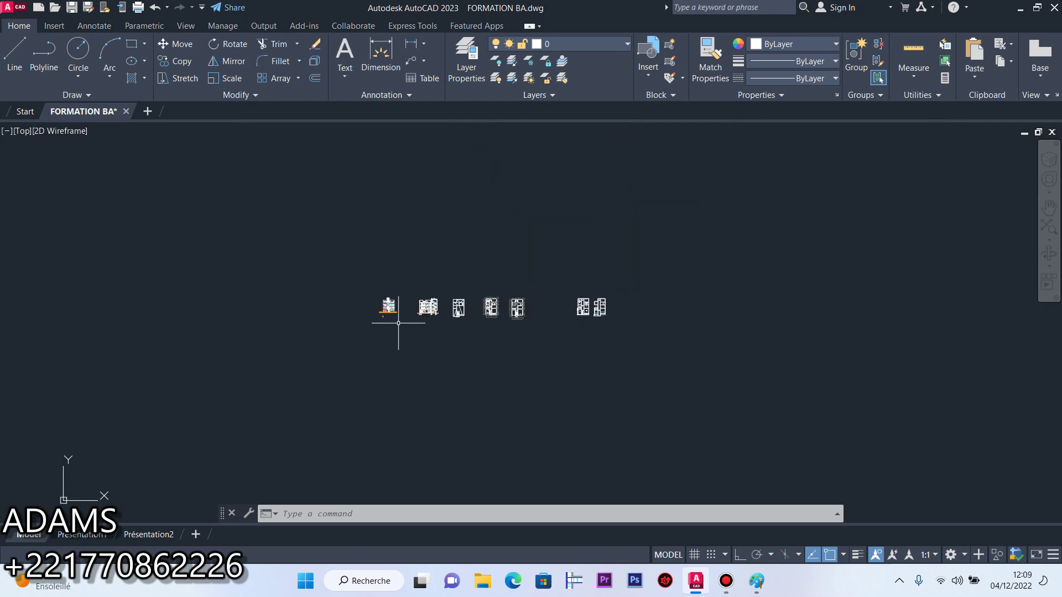
{"action": "scroll", "coordinate": [398, 322], "scroll_direction": "up", "scroll_amount": 6}
{"action": "scroll", "coordinate": [591, 254], "scroll_direction": "up", "scroll_amount": 4}
{"action": "scroll", "coordinate": [578, 269], "scroll_direction": "up", "scroll_amount": 2}
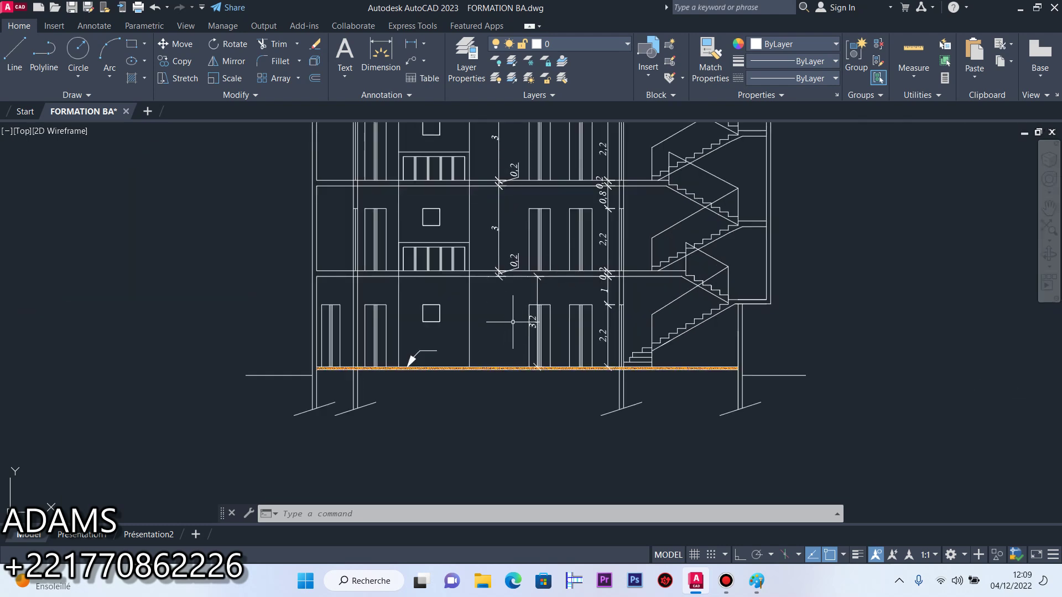
{"action": "scroll", "coordinate": [574, 352], "scroll_direction": "down", "scroll_amount": 2}
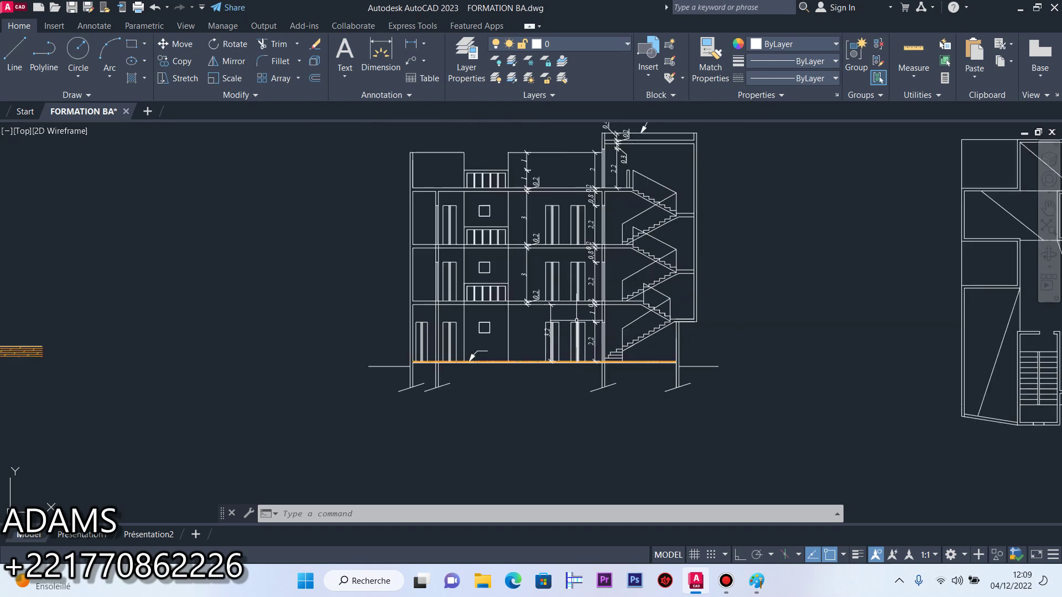
{"action": "scroll", "coordinate": [574, 286], "scroll_direction": "up", "scroll_amount": 4}
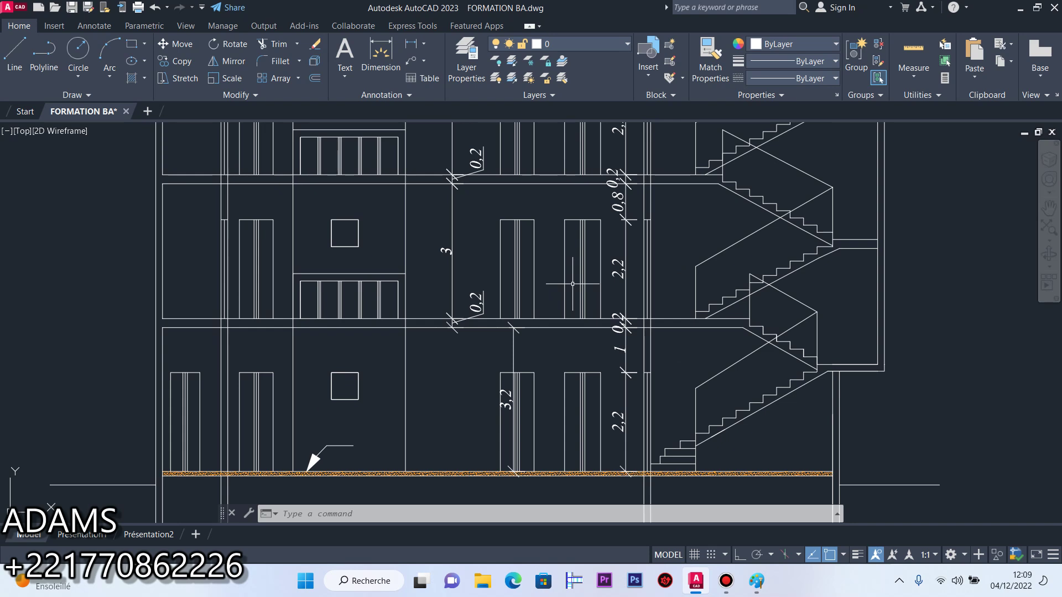
{"action": "scroll", "coordinate": [577, 297], "scroll_direction": "down", "scroll_amount": 8}
{"action": "scroll", "coordinate": [554, 315], "scroll_direction": "up", "scroll_amount": 8}
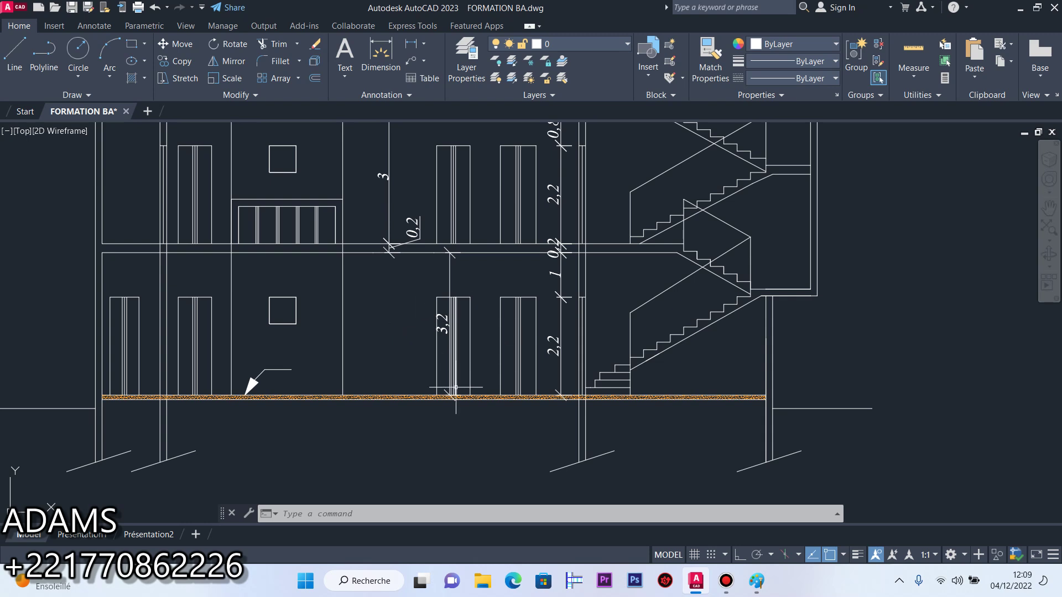
{"action": "scroll", "coordinate": [458, 389], "scroll_direction": "up", "scroll_amount": 2}
{"action": "scroll", "coordinate": [354, 169], "scroll_direction": "down", "scroll_amount": 2}
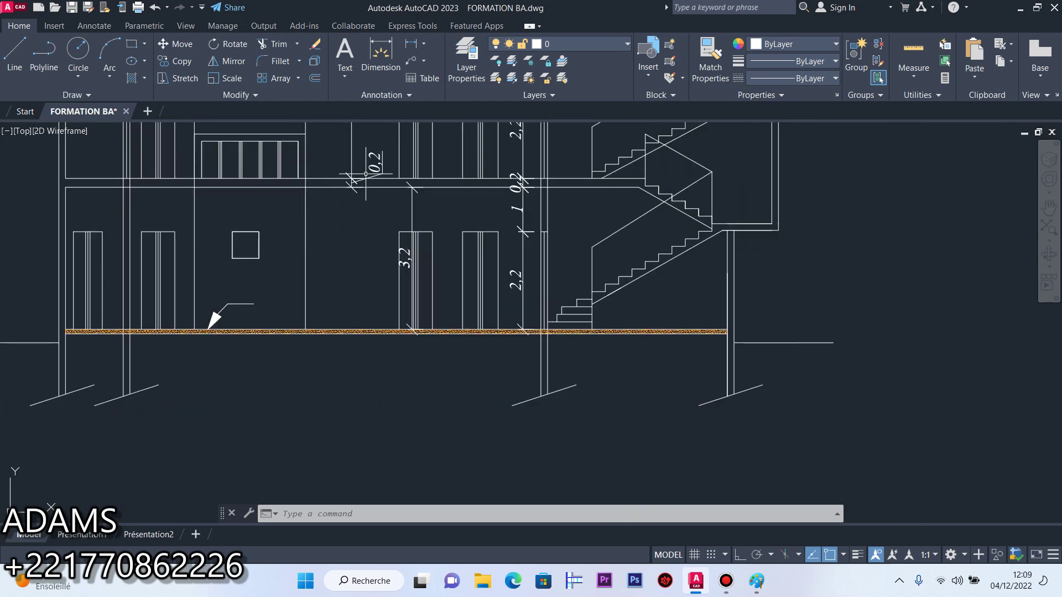
Copy the 16+4 label in the room above beam A1 to about 0.34 directly below the original
{"action": "scroll", "coordinate": [387, 160], "scroll_direction": "down", "scroll_amount": 6}
{"action": "scroll", "coordinate": [634, 264], "scroll_direction": "up", "scroll_amount": 5}
{"action": "scroll", "coordinate": [596, 362], "scroll_direction": "up", "scroll_amount": 4}
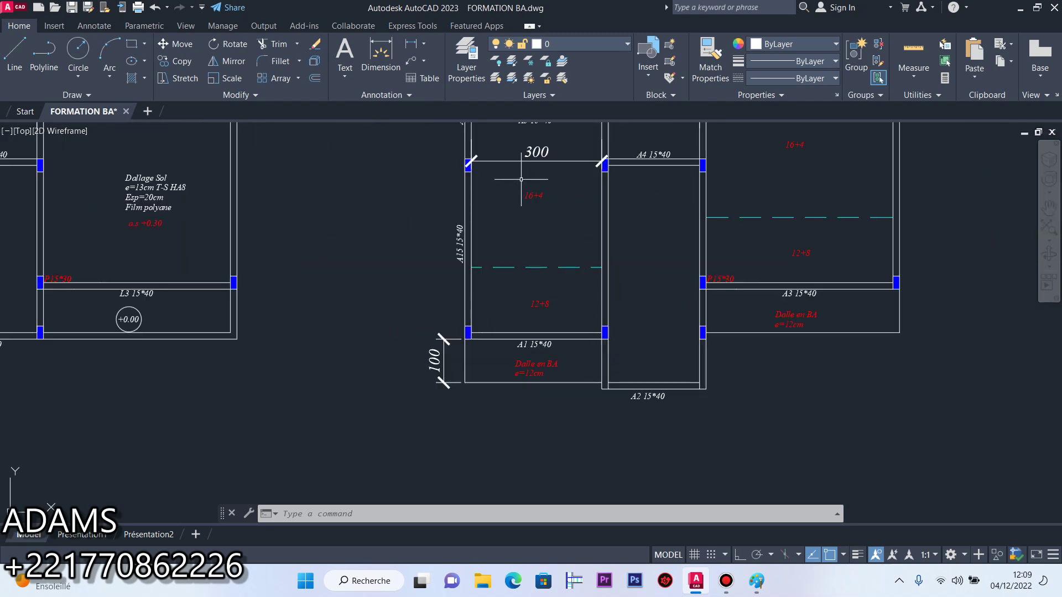
{"action": "scroll", "coordinate": [521, 179], "scroll_direction": "up", "scroll_amount": 5}
{"action": "left_click_drag", "start_coordinate": [586, 214], "coordinate": [547, 297]}
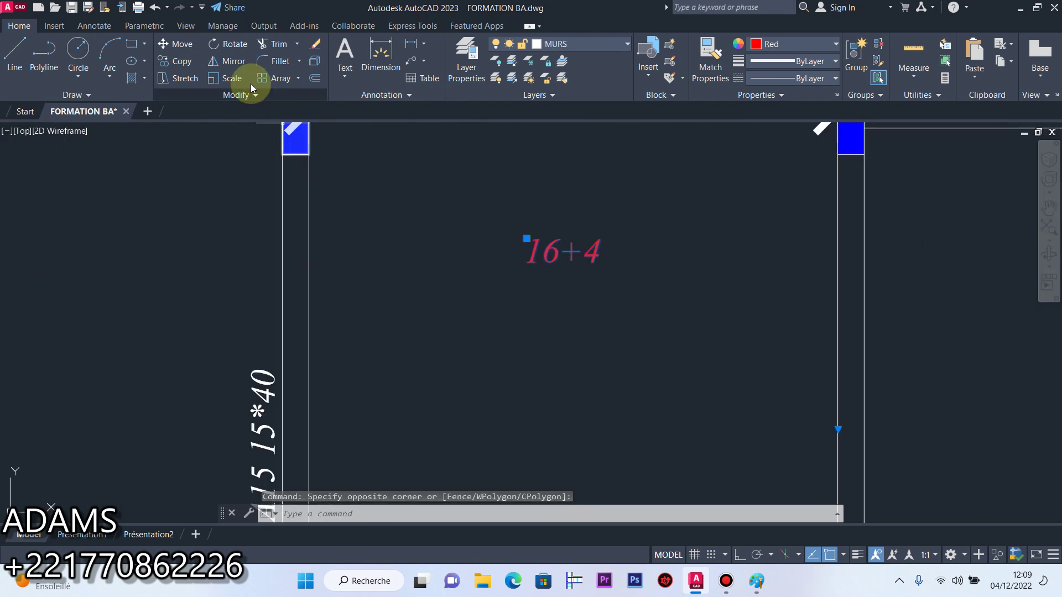
{"action": "left_click", "coordinate": [204, 63]}
{"action": "left_click", "coordinate": [567, 252]}
{"action": "right_click", "coordinate": [573, 318]}
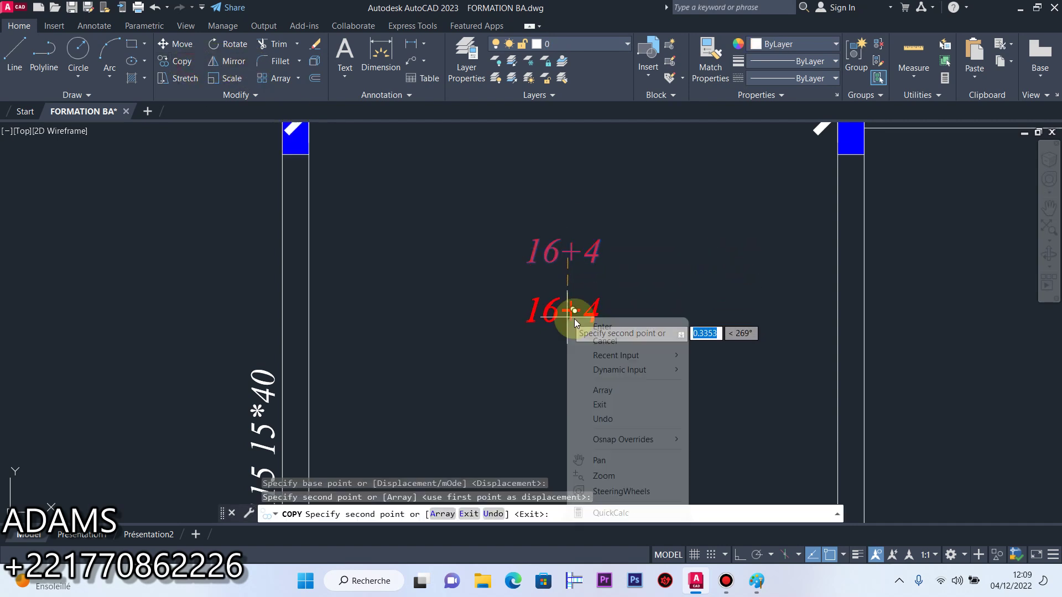
{"action": "left_click", "coordinate": [607, 326]}
Change the text of the lower 16+4 copy in the room above beam A1 to +3.70
{"action": "scroll", "coordinate": [607, 281], "scroll_direction": "down", "scroll_amount": 10}
{"action": "scroll", "coordinate": [542, 284], "scroll_direction": "up", "scroll_amount": 9}
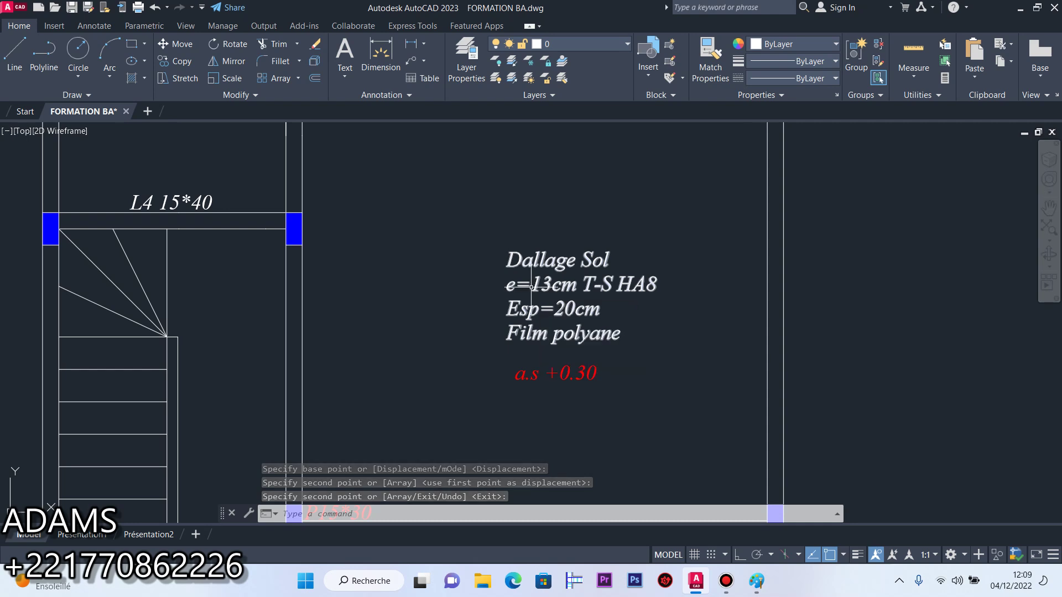
{"action": "scroll", "coordinate": [531, 285], "scroll_direction": "down", "scroll_amount": 8}
{"action": "scroll", "coordinate": [700, 310], "scroll_direction": "up", "scroll_amount": 10}
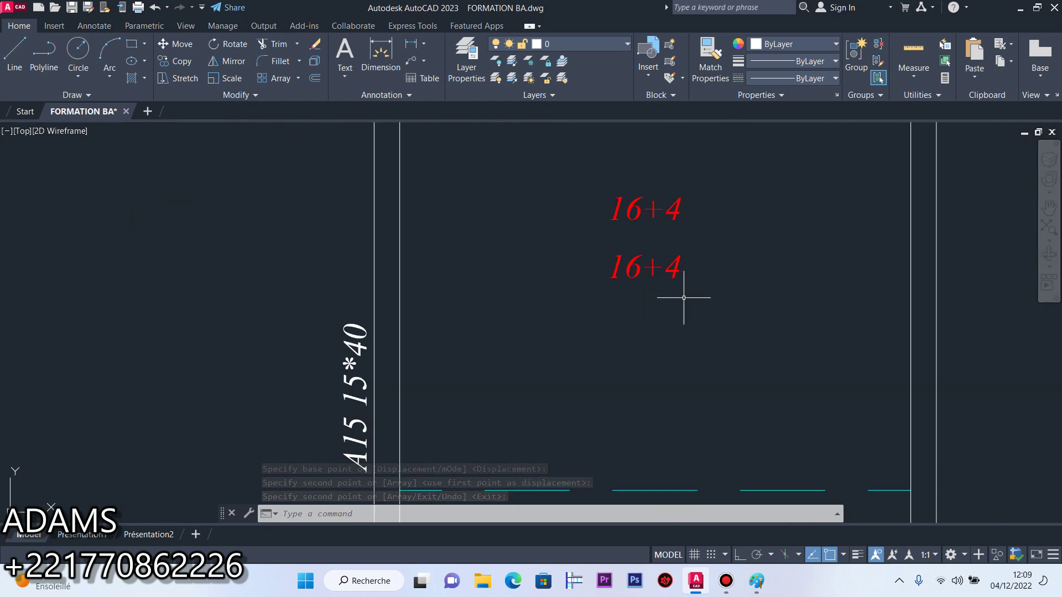
{"action": "left_click", "coordinate": [678, 267]}
{"action": "double_click", "coordinate": [677, 268]}
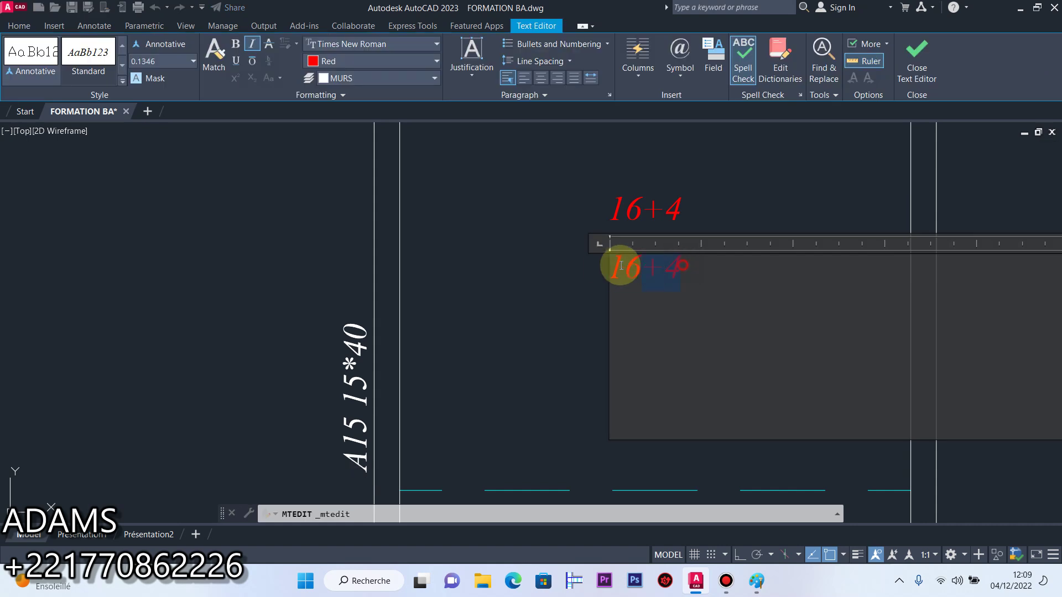
{"action": "type", "text": "+3.70"}
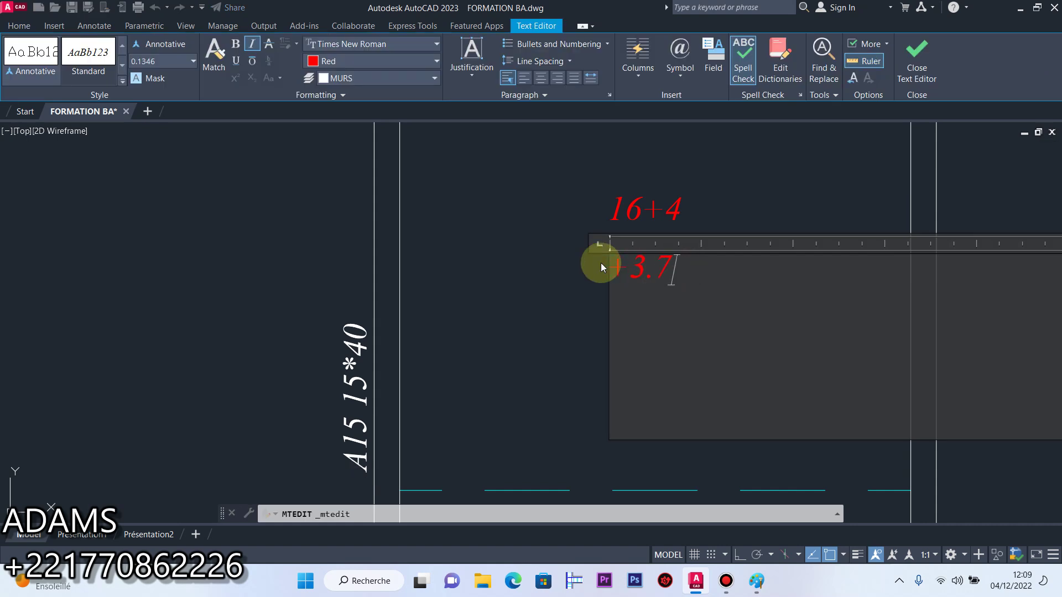
{"action": "left_click", "coordinate": [558, 217]}
Move the +3.70 label about 0.08 up and to the left, closer beneath the 16+4 label
{"action": "left_click", "coordinate": [731, 305]}
{"action": "left_click", "coordinate": [641, 273]}
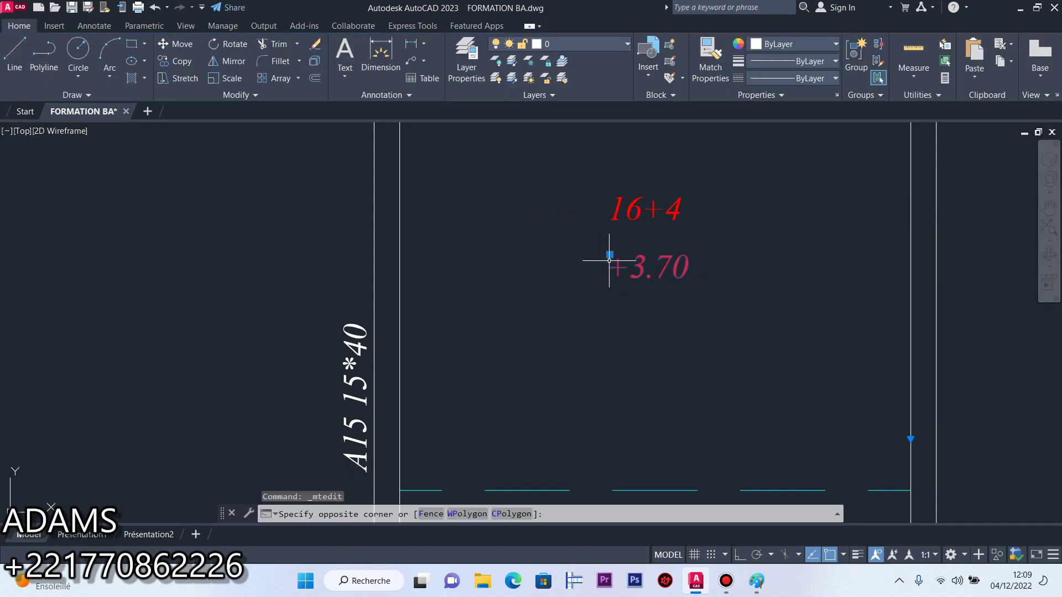
{"action": "left_click", "coordinate": [609, 254]}
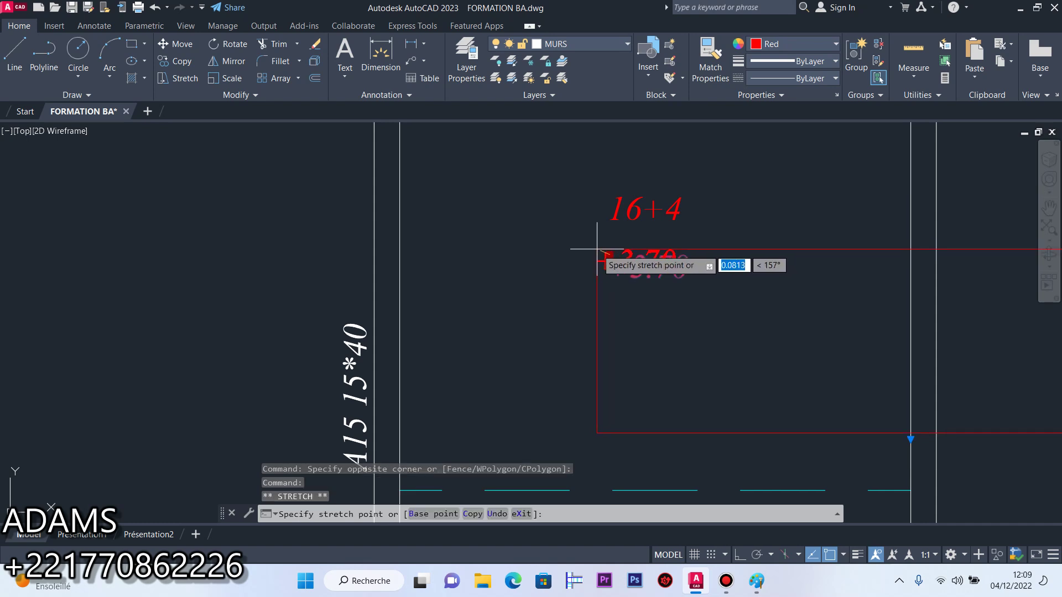
{"action": "left_click", "coordinate": [595, 249]}
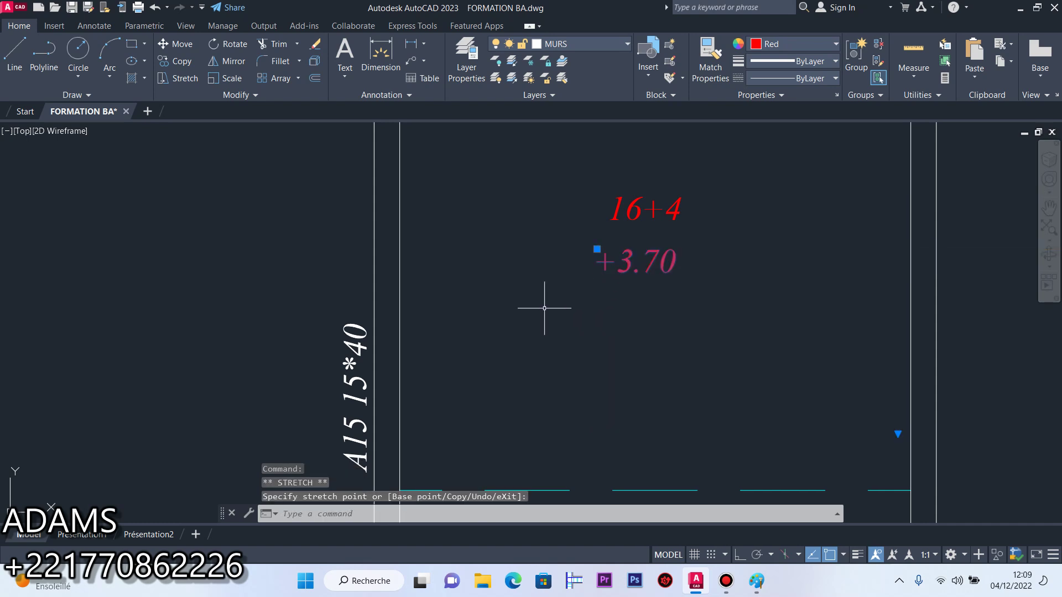
{"action": "left_click", "coordinate": [601, 248]}
{"action": "left_click", "coordinate": [595, 245]}
{"action": "left_click", "coordinate": [597, 249]}
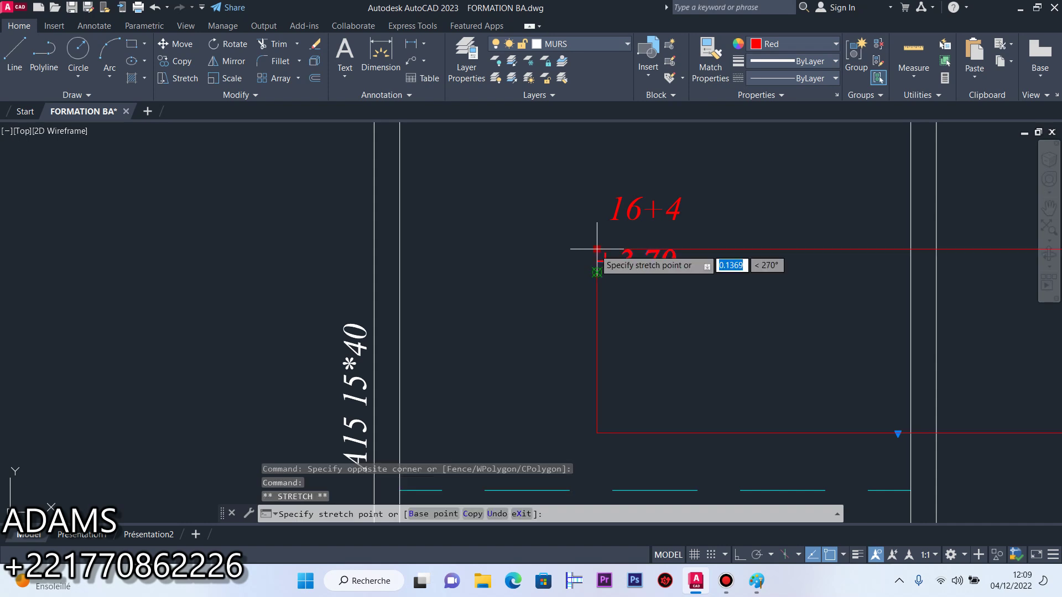
{"action": "left_click", "coordinate": [597, 250]}
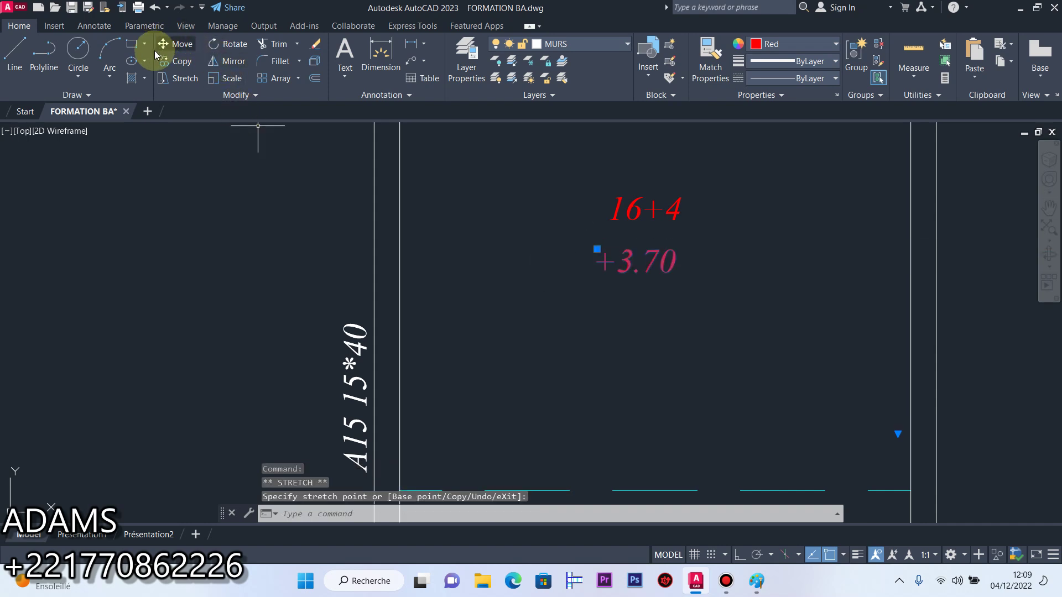
Draw a circle about 0.3 in radius, centred at the lower-left insertion point of the +3.70 label
{"action": "left_click", "coordinate": [78, 49]}
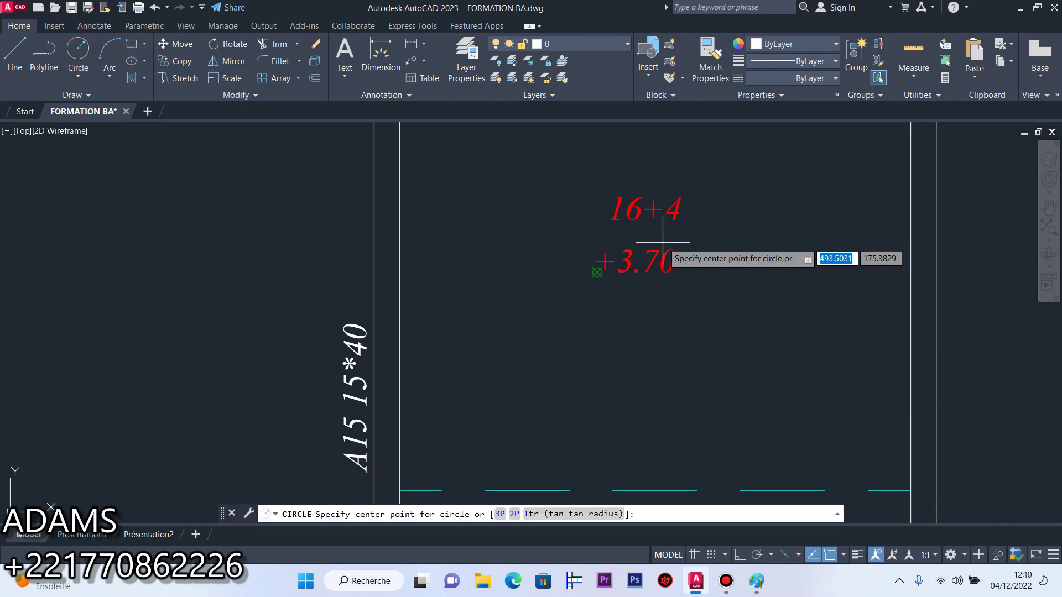
{"action": "left_click", "coordinate": [596, 272]}
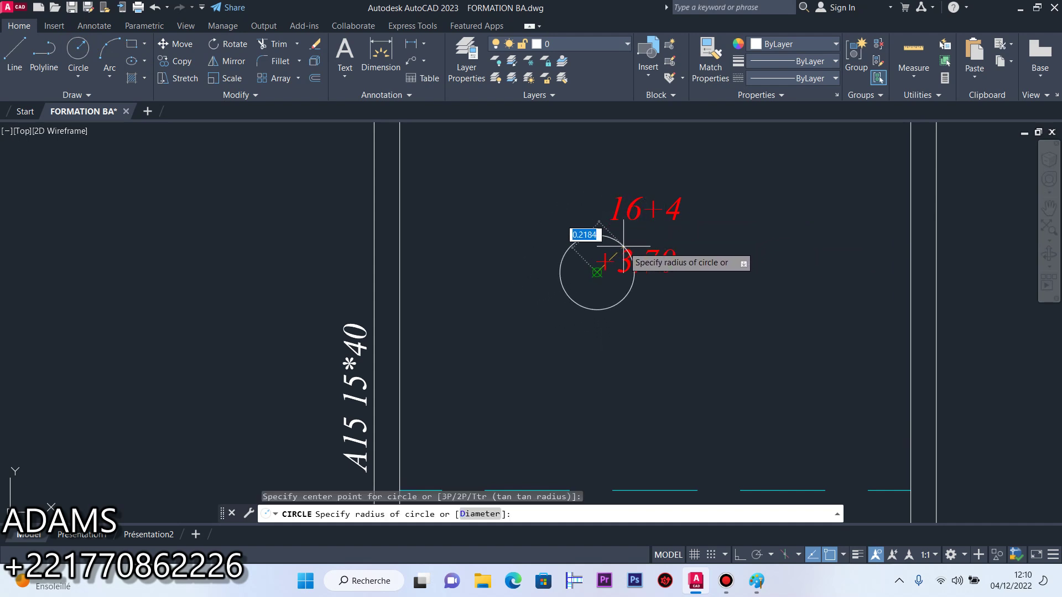
{"action": "left_click", "coordinate": [622, 247]}
{"action": "left_click", "coordinate": [631, 282]}
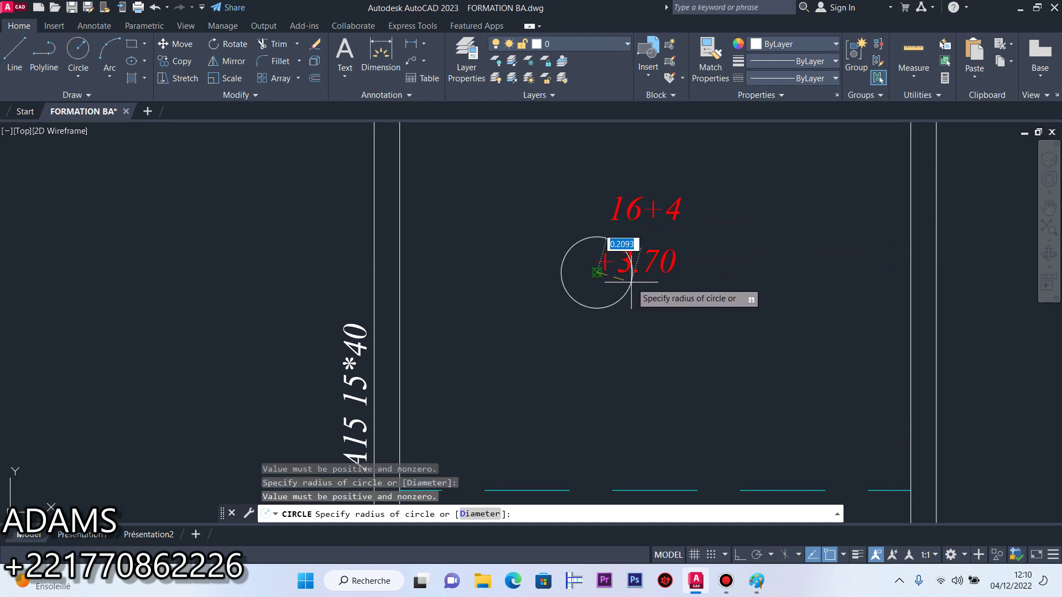
{"action": "right_click", "coordinate": [633, 281]}
{"action": "left_click", "coordinate": [657, 286]}
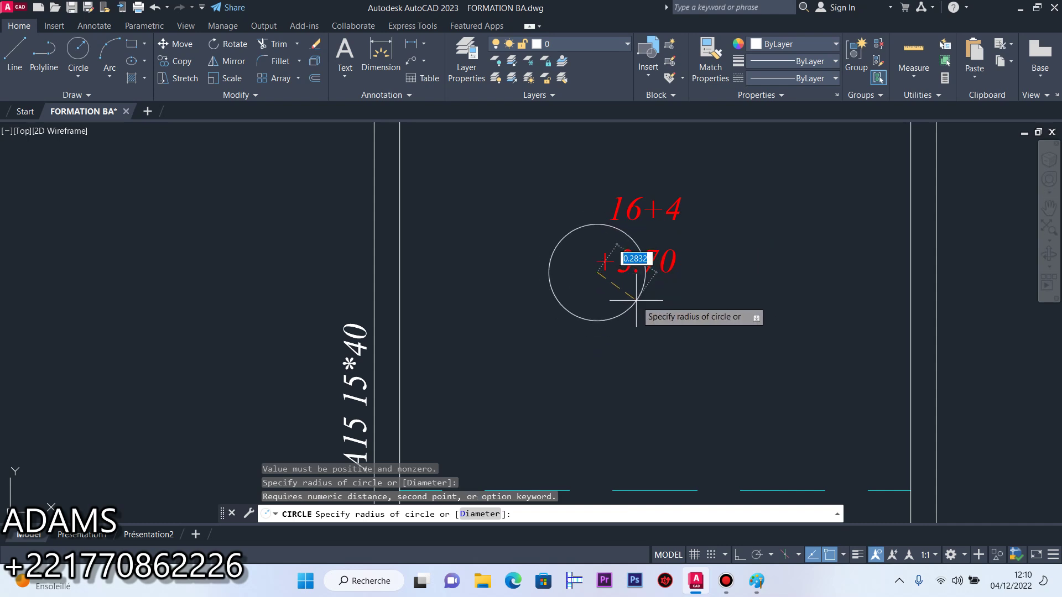
{"action": "double_click", "coordinate": [638, 303]}
Move the circle by its centre onto the 16+4 and +3.70 labels and nudge it upward to surround both
{"action": "left_click", "coordinate": [597, 272]}
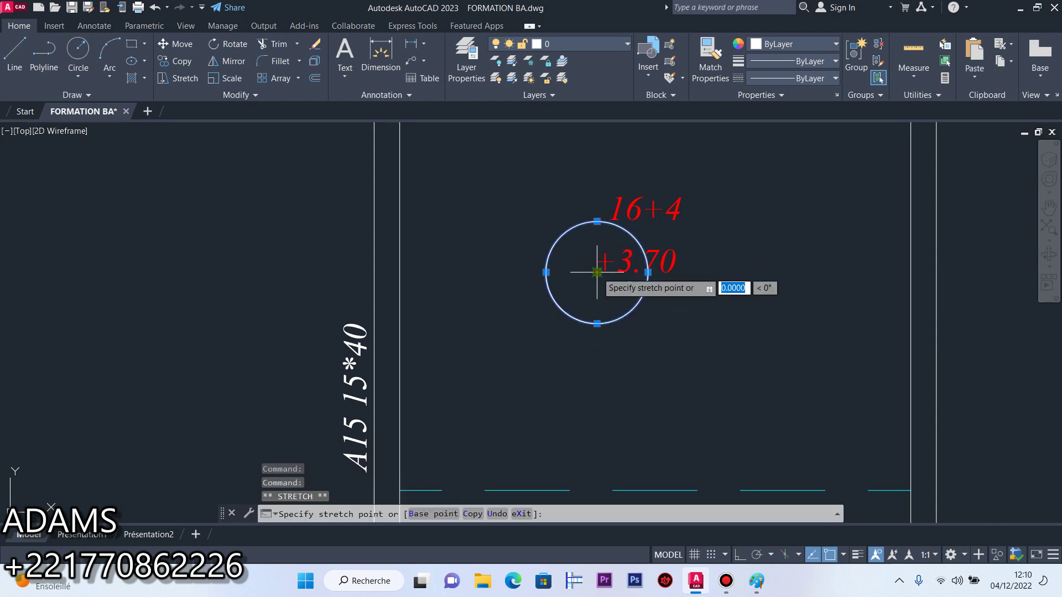
{"action": "left_click", "coordinate": [641, 248]}
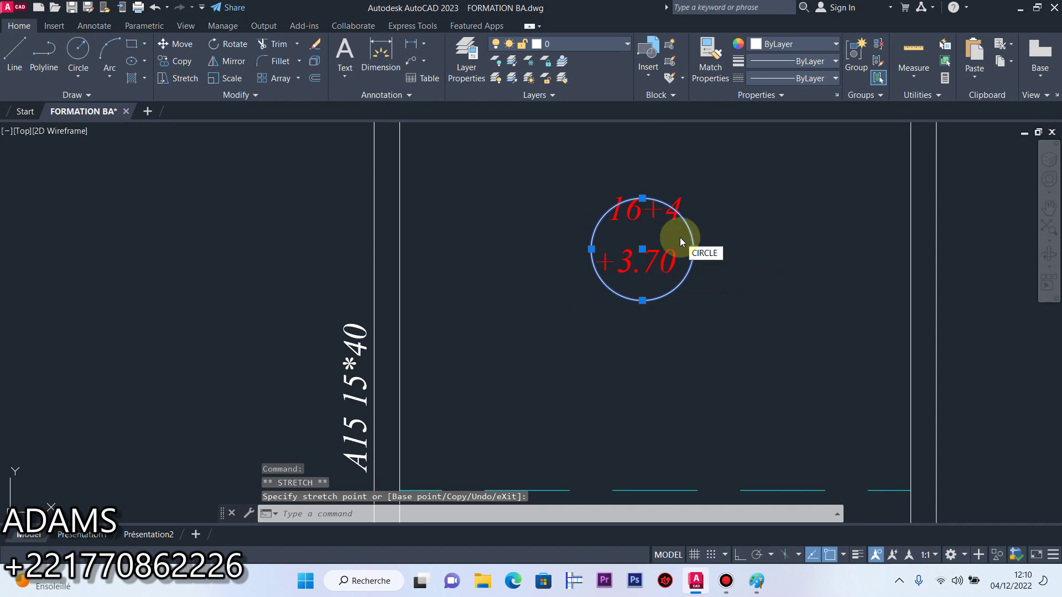
{"action": "key", "text": "Escape"}
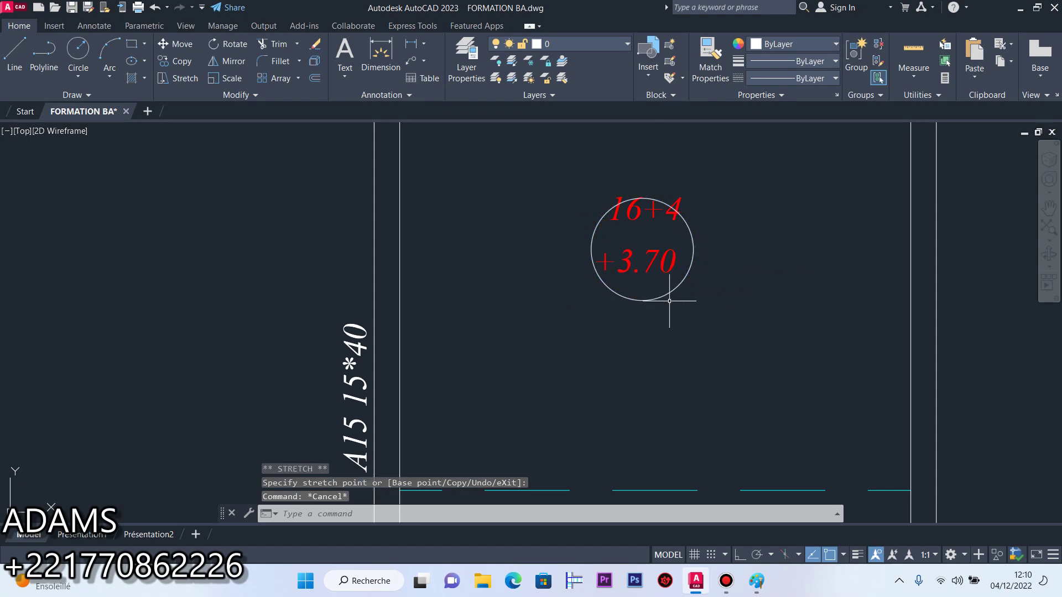
{"action": "left_click", "coordinate": [690, 267]}
{"action": "key", "text": "ctrl+Up"}
{"action": "key", "text": "ctrl+Up"}
{"action": "key", "text": "ctrl+Up"}
{"action": "key", "text": "ctrl+Up"}
{"action": "key", "text": "ctrl+Up"}
{"action": "key", "text": "ctrl+Up"}
{"action": "key", "text": "ctrl+Up"}
{"action": "key", "text": "ctrl+Up"}
{"action": "key", "text": "ctrl+Up"}
{"action": "key", "text": "ctrl+Up"}
{"action": "key", "text": "ctrl+Up"}
{"action": "key", "text": "ctrl+Up"}
{"action": "key", "text": "ctrl+Down"}
{"action": "key", "text": "ctrl+Down"}
{"action": "key", "text": "ctrl+Down"}
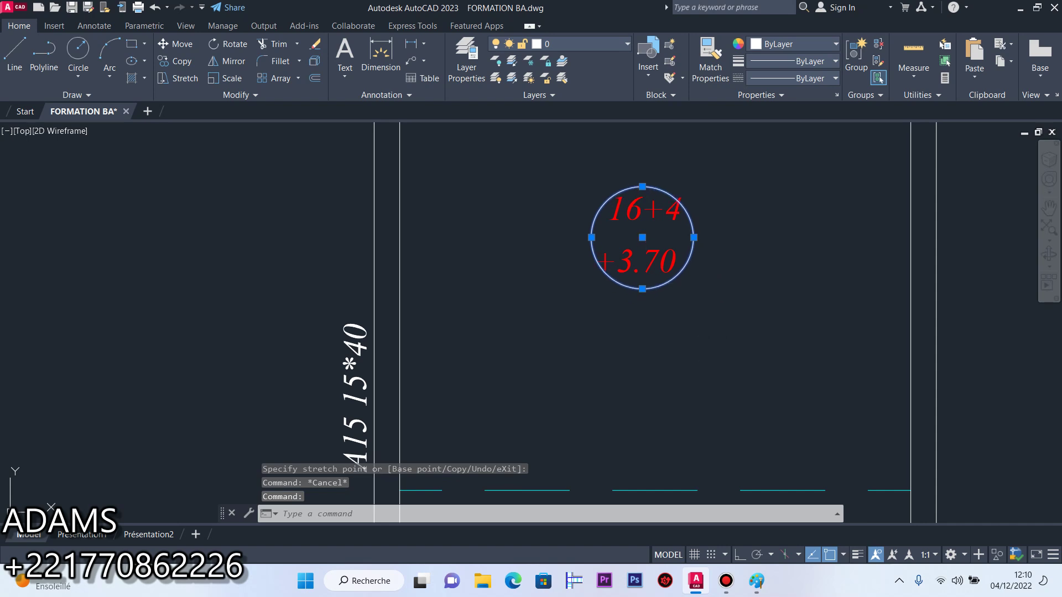
{"action": "key", "text": "ctrl+Right"}
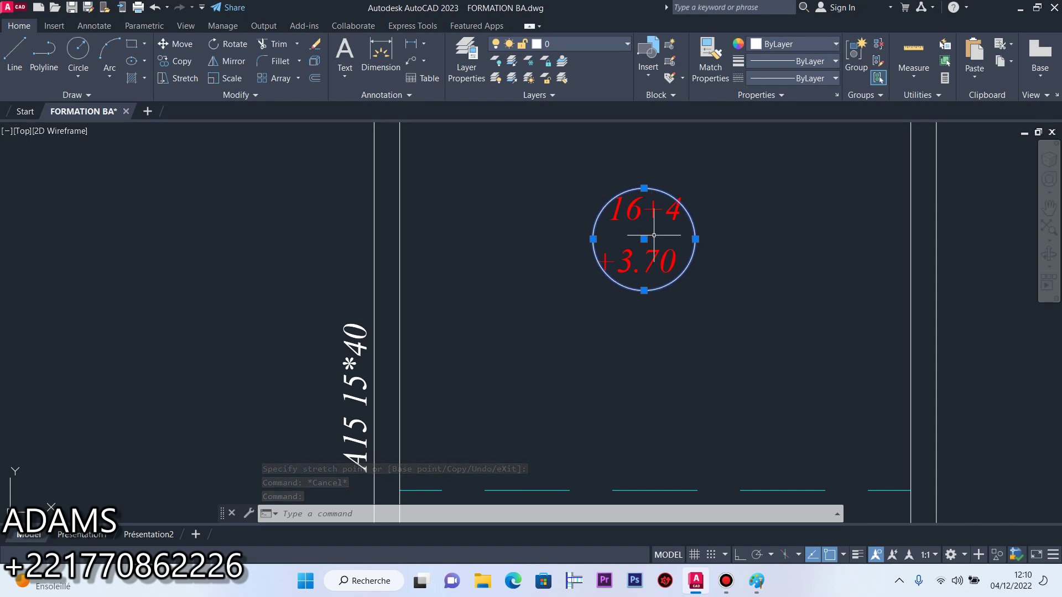
{"action": "key", "text": "Escape"}
Nudge the 16+4 label down so it sits inside the upper half of the circle
{"action": "scroll", "coordinate": [683, 210], "scroll_direction": "up", "scroll_amount": 6}
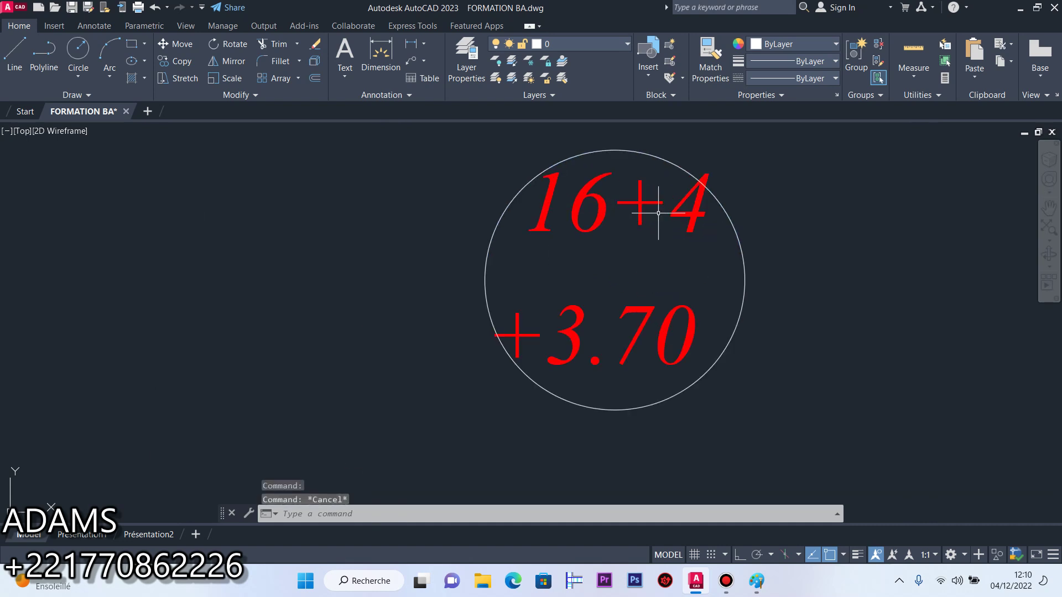
{"action": "key", "text": "ctrl+Down"}
{"action": "key", "text": "ctrl+Down"}
{"action": "key", "text": "ctrl+Down"}
{"action": "key", "text": "ctrl+Down"}
{"action": "key", "text": "ctrl+Down"}
{"action": "key", "text": "ctrl+Down"}
{"action": "key", "text": "ctrl+Down"}
{"action": "key", "text": "ctrl+Down"}
{"action": "key", "text": "ctrl+Down"}
{"action": "key", "text": "ctrl+Down"}
{"action": "key", "text": "ctrl+Down"}
{"action": "key", "text": "ctrl+Down"}
{"action": "key", "text": "ctrl+Down"}
{"action": "key", "text": "ctrl+Down"}
{"action": "key", "text": "ctrl+Down"}
{"action": "key", "text": "ctrl+Down"}
{"action": "key", "text": "ctrl+Down"}
{"action": "key", "text": "ctrl+Down"}
{"action": "key", "text": "ctrl+Down"}
{"action": "key", "text": "ctrl+Down"}
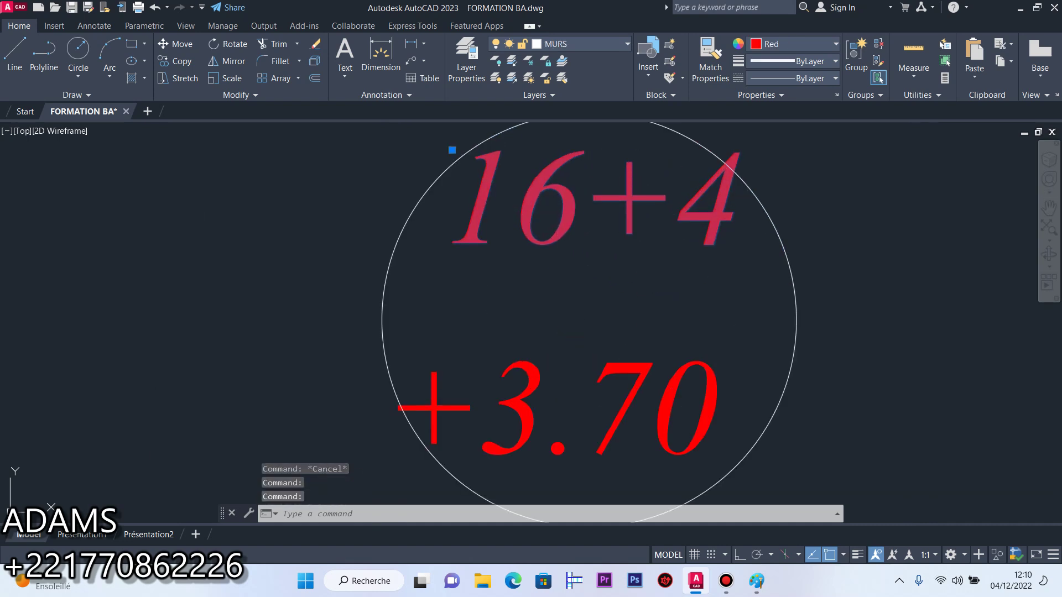
{"action": "key", "text": "Escape"}
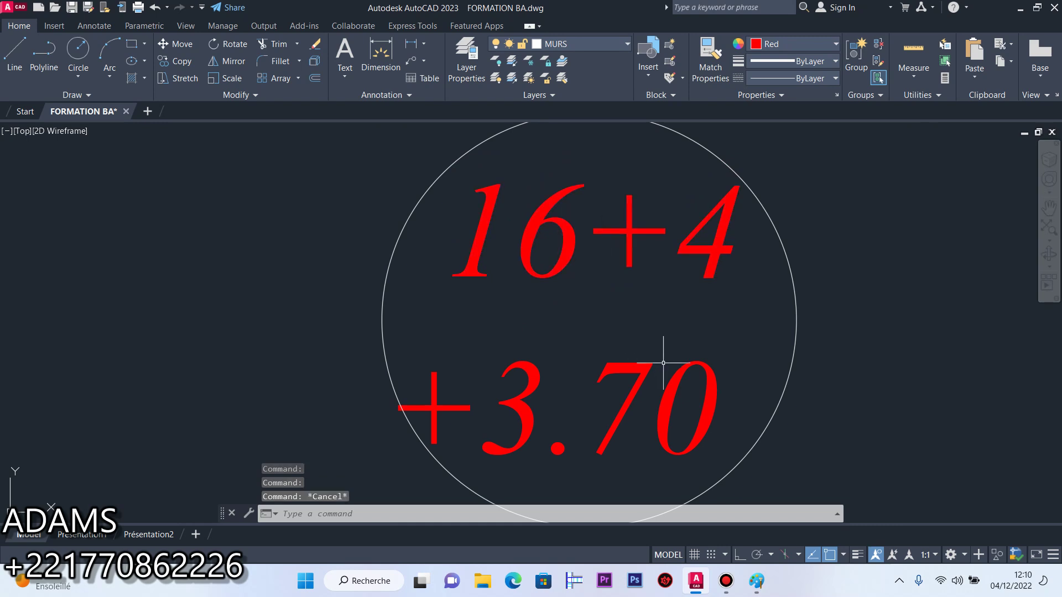
Nudge the +3.70 label up and to the right so it sits inside the lower half of the circle
{"action": "left_click", "coordinate": [398, 359]}
{"action": "key", "text": "ctrl+Up"}
{"action": "key", "text": "ctrl+Up"}
{"action": "key", "text": "ctrl+Up"}
{"action": "key", "text": "ctrl+Up"}
{"action": "key", "text": "ctrl+Up"}
{"action": "key", "text": "ctrl+Up"}
{"action": "key", "text": "ctrl+Up"}
{"action": "key", "text": "ctrl+Up"}
{"action": "key", "text": "ctrl+Up"}
{"action": "key", "text": "ctrl+Right"}
{"action": "key", "text": "ctrl+Right"}
{"action": "key", "text": "ctrl+Right"}
{"action": "key", "text": "ctrl+Right"}
{"action": "key", "text": "ctrl+Right"}
{"action": "key", "text": "ctrl+Right"}
{"action": "key", "text": "ctrl+Right"}
{"action": "key", "text": "ctrl+Right"}
{"action": "key", "text": "ctrl+Right"}
{"action": "key", "text": "ctrl+Right"}
{"action": "key", "text": "ctrl+Right"}
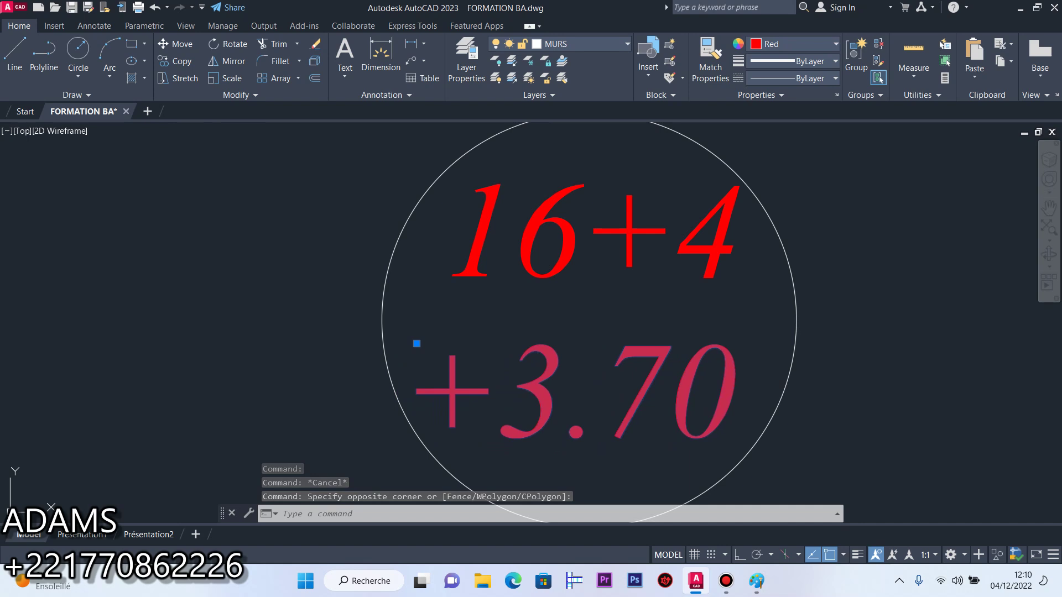
{"action": "key", "text": "Escape"}
Draw a horizontal line about 0.75 long through the circle's centre with Ortho on, extending past both sides of the circle
{"action": "left_click", "coordinate": [12, 56]}
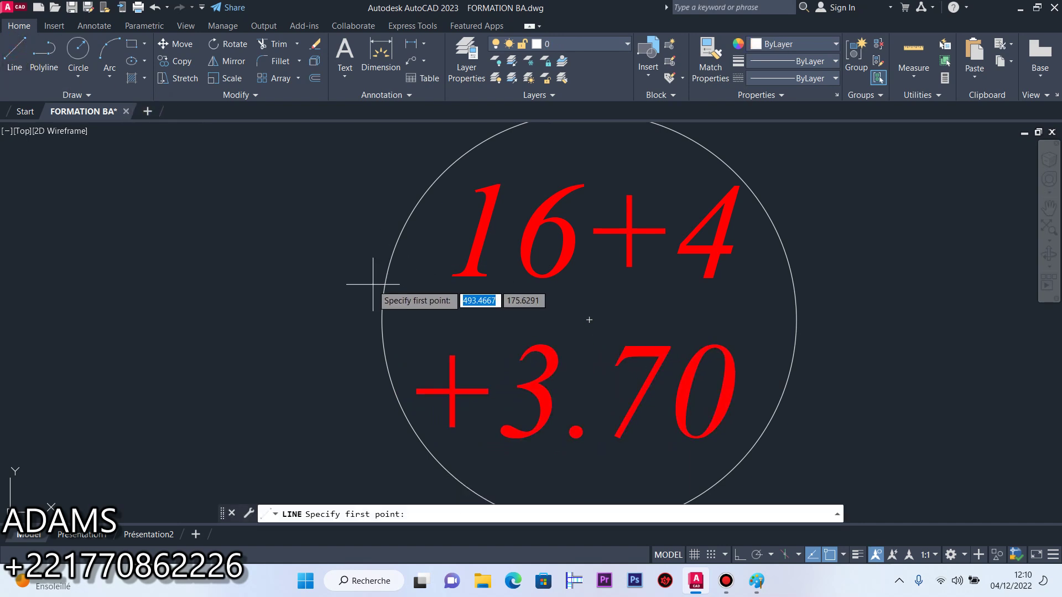
{"action": "left_click", "coordinate": [589, 320]}
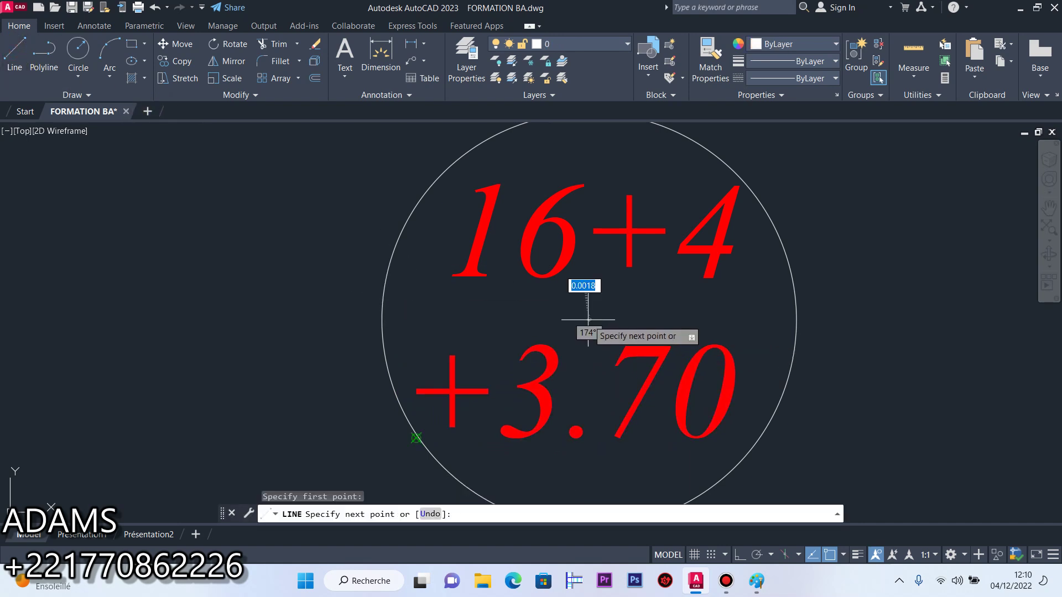
{"action": "left_click", "coordinate": [739, 555]}
{"action": "left_click", "coordinate": [852, 341]}
{"action": "key", "text": "Escape"}
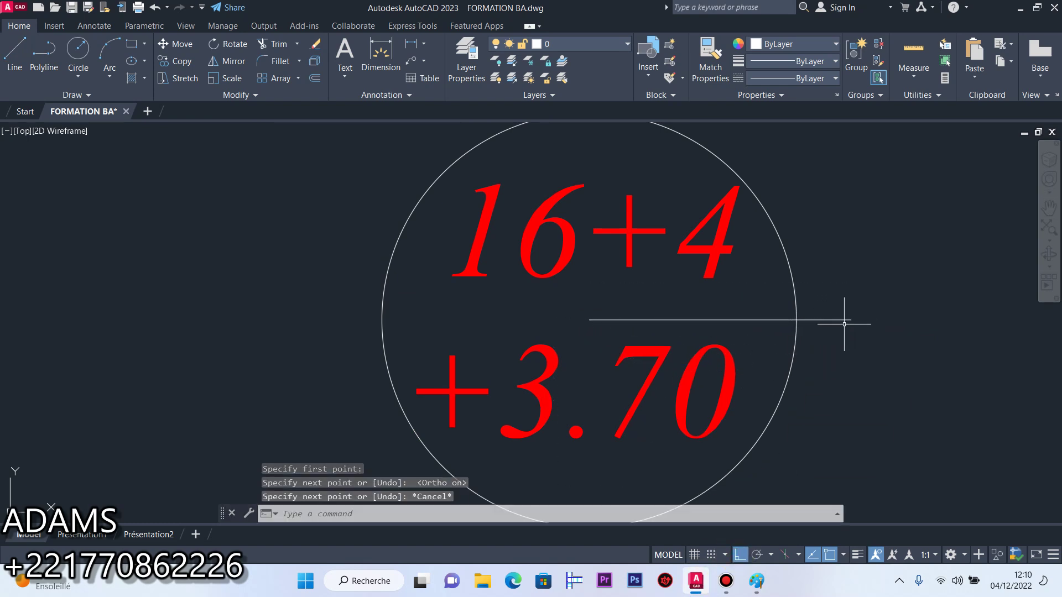
{"action": "left_click_drag", "start_coordinate": [846, 315], "coordinate": [815, 353]}
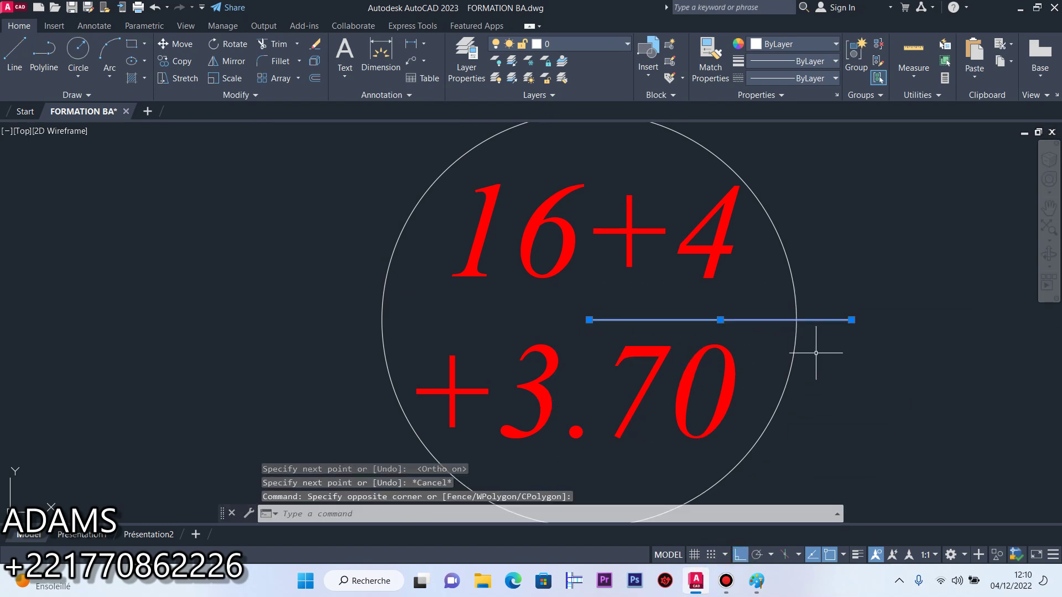
{"action": "left_click", "coordinate": [589, 320]}
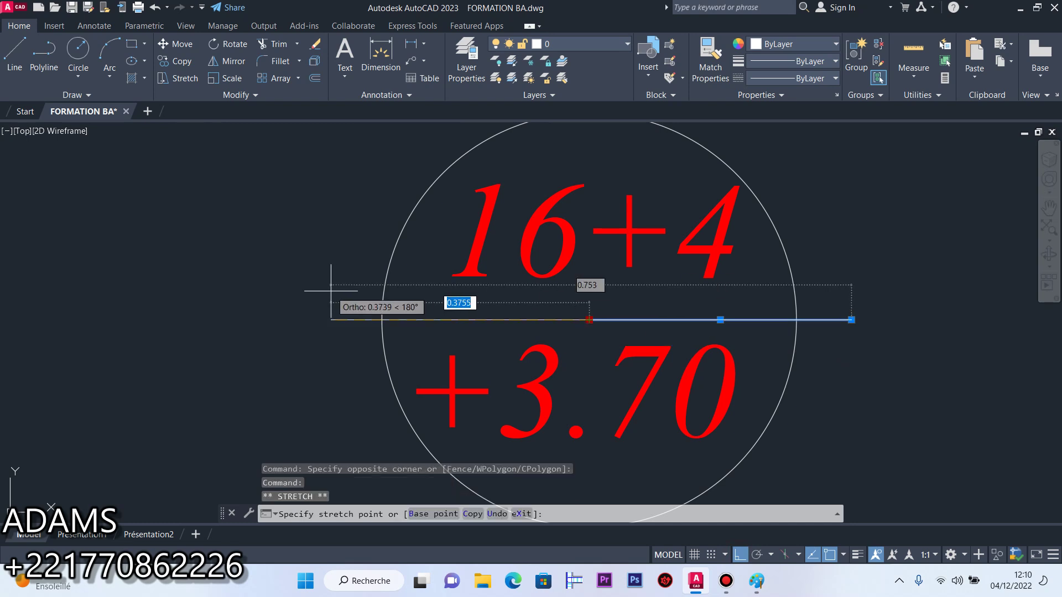
{"action": "left_click", "coordinate": [273, 44]}
{"action": "left_click", "coordinate": [822, 319]}
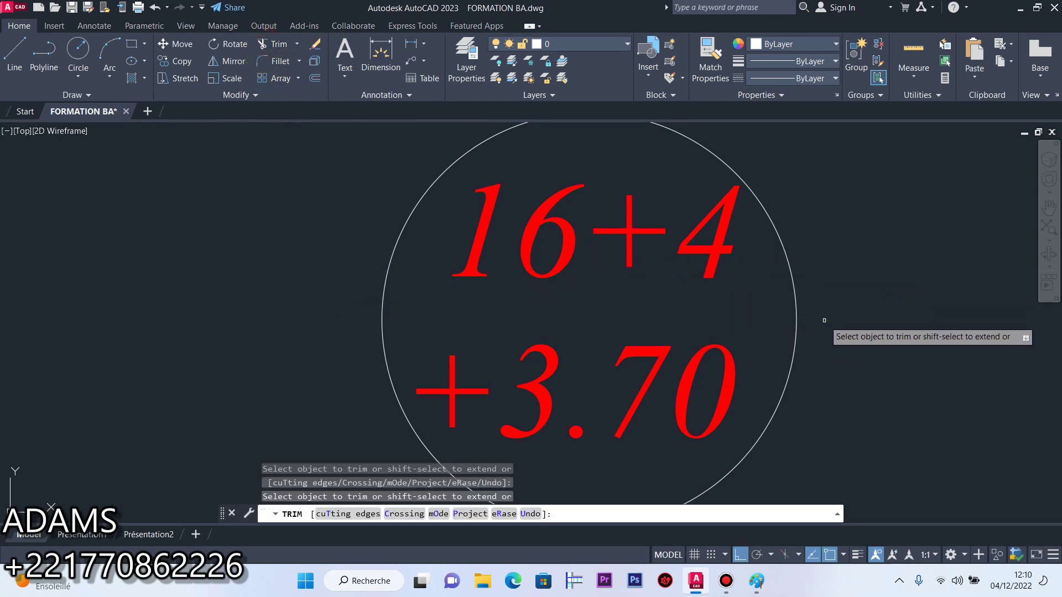
{"action": "left_click", "coordinate": [154, 7]}
Trim both overhanging ends of the horizontal line back to the circle
{"action": "left_click", "coordinate": [278, 52]}
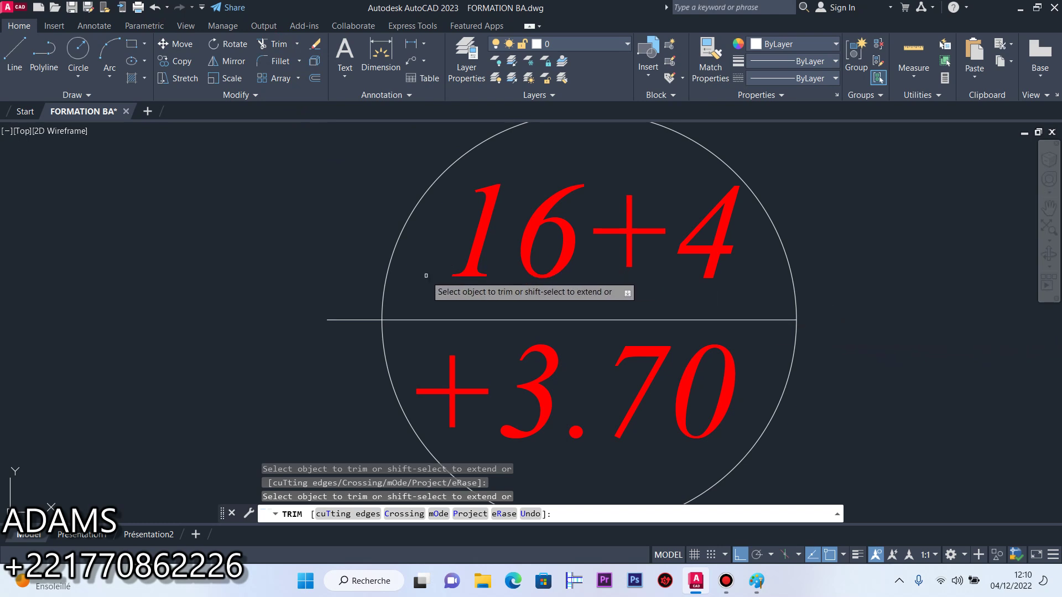
{"action": "left_click", "coordinate": [351, 319]}
{"action": "right_click", "coordinate": [318, 282]}
{"action": "left_click", "coordinate": [348, 287]}
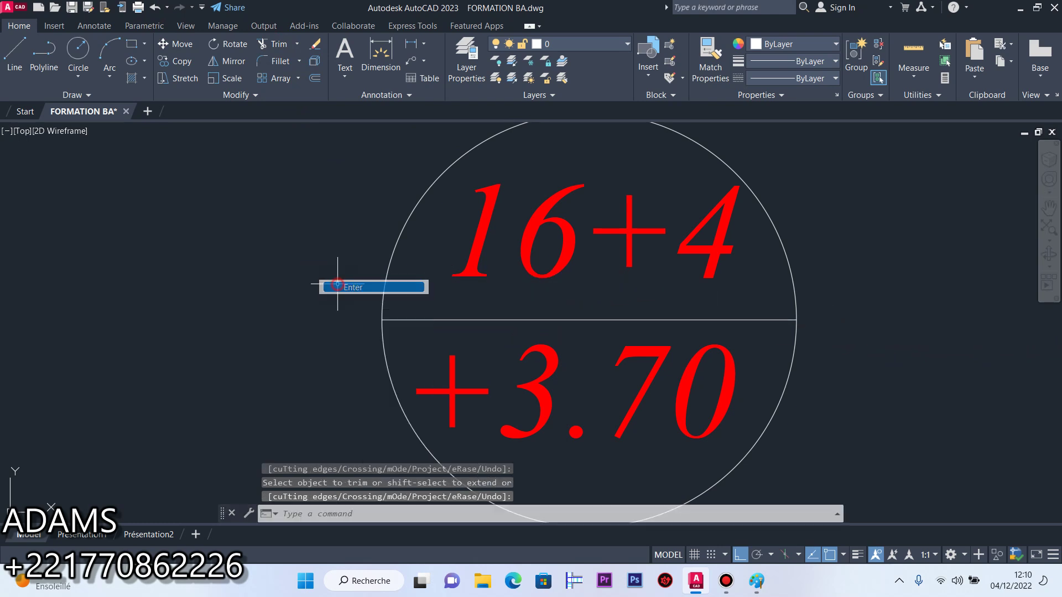
Erase the plain 16+4 label in the room between beams A6 and A3
{"action": "scroll", "coordinate": [543, 280], "scroll_direction": "down", "scroll_amount": 3}
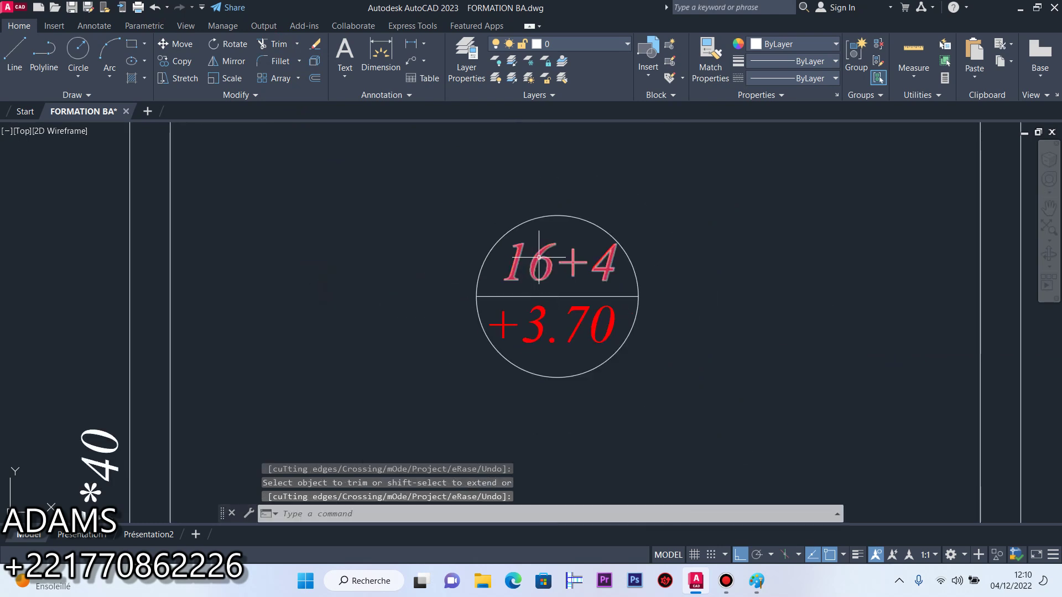
{"action": "scroll", "coordinate": [539, 257], "scroll_direction": "down", "scroll_amount": 3}
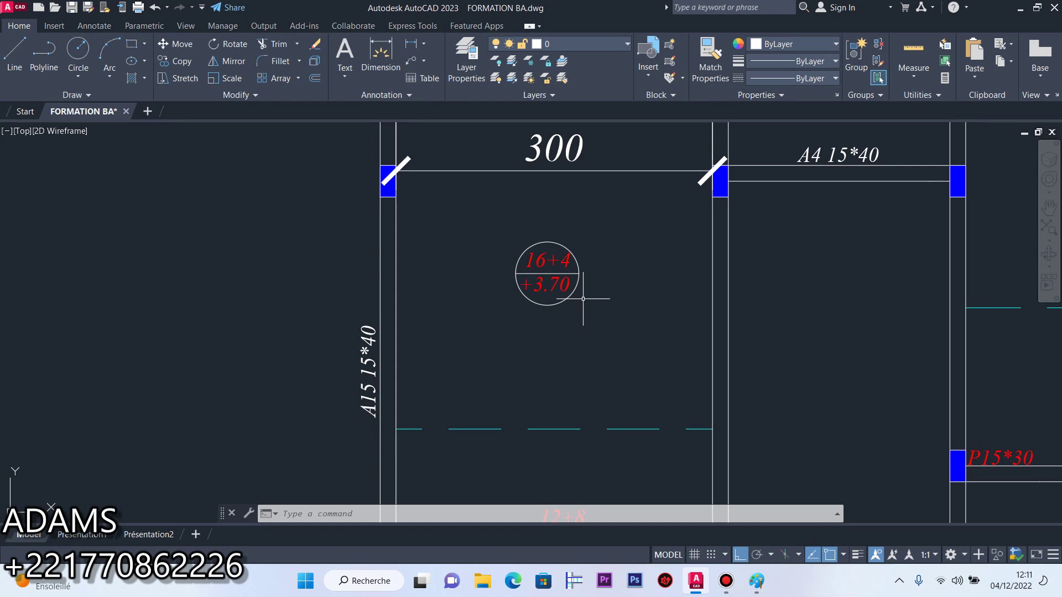
{"action": "scroll", "coordinate": [524, 304], "scroll_direction": "down", "scroll_amount": 2}
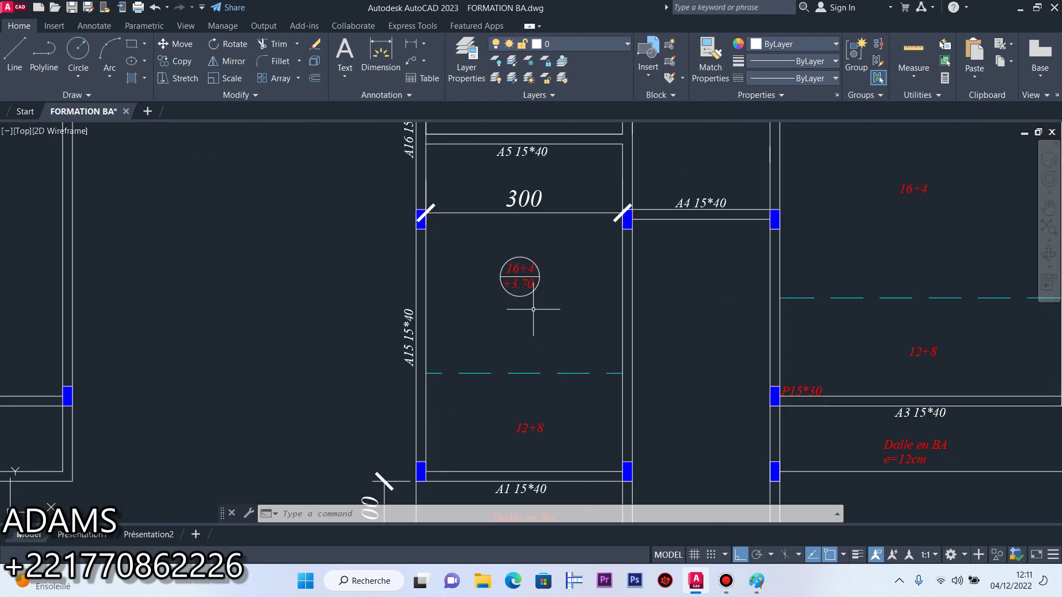
{"action": "scroll", "coordinate": [543, 312], "scroll_direction": "down", "scroll_amount": 4}
{"action": "scroll", "coordinate": [701, 264], "scroll_direction": "up", "scroll_amount": 4}
{"action": "left_click", "coordinate": [721, 239]}
{"action": "left_click", "coordinate": [646, 285]}
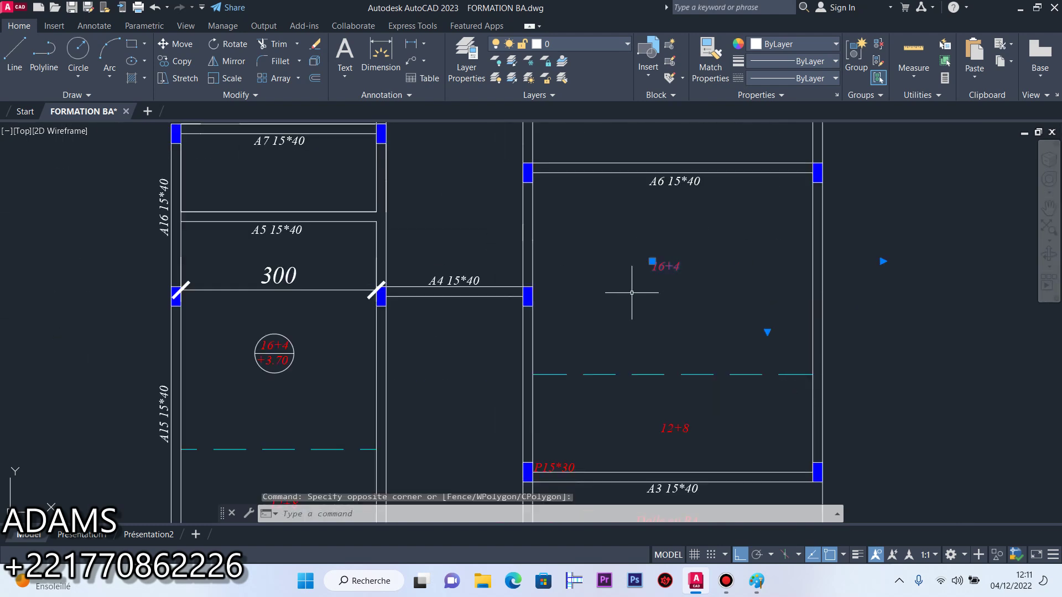
{"action": "left_click", "coordinate": [315, 45]}
{"action": "scroll", "coordinate": [409, 299], "scroll_direction": "down", "scroll_amount": 4}
{"action": "scroll", "coordinate": [433, 282], "scroll_direction": "up", "scroll_amount": 6}
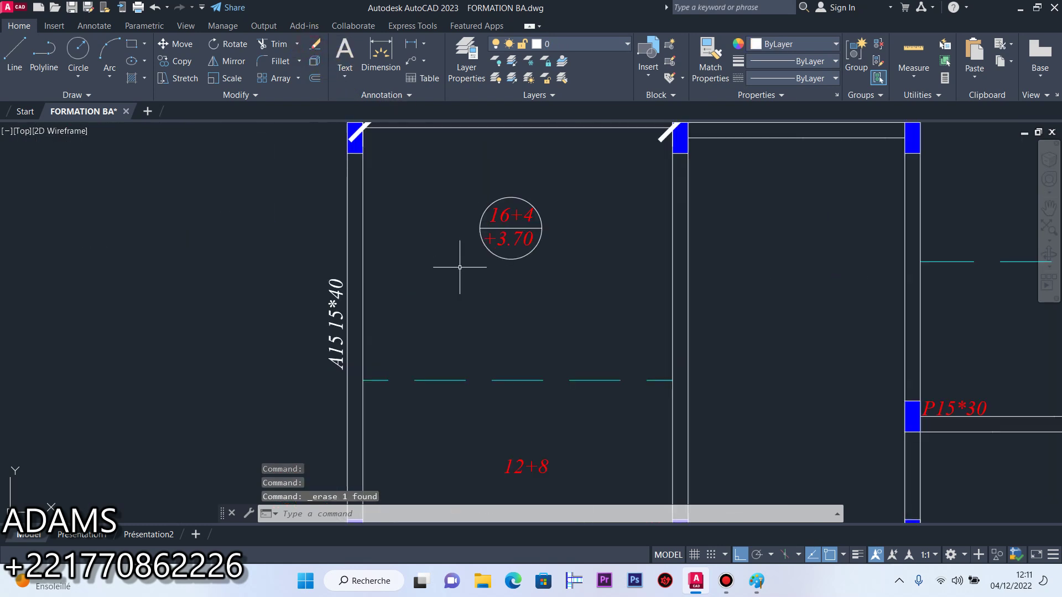
Copy the circled 16+4 / +3.70 tag from its centre, with Ortho off, into the 16+4 zone between beams A6 and A3
{"action": "left_click_drag", "start_coordinate": [552, 194], "coordinate": [475, 291]}
{"action": "left_click", "coordinate": [176, 61]}
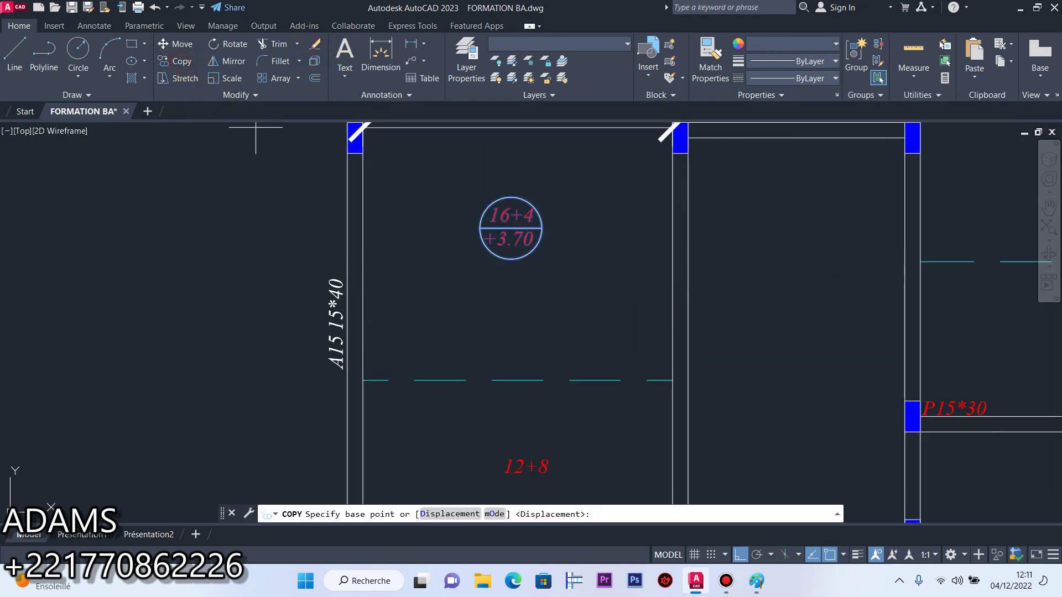
{"action": "left_click", "coordinate": [511, 228]}
{"action": "scroll", "coordinate": [503, 233], "scroll_direction": "down", "scroll_amount": 5}
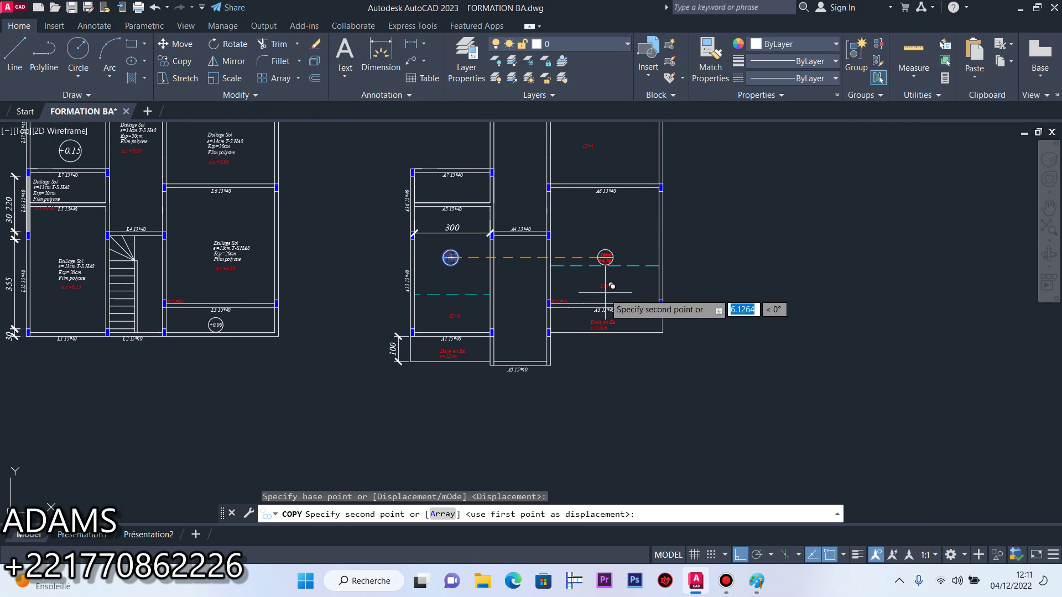
{"action": "left_click", "coordinate": [740, 555]}
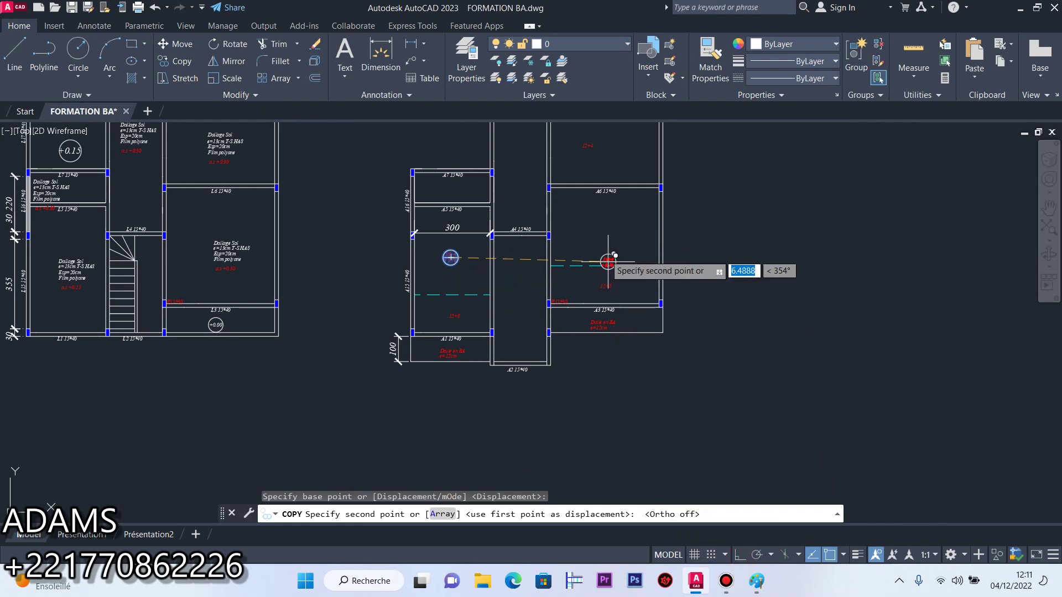
{"action": "right_click", "coordinate": [606, 232]}
{"action": "left_click", "coordinate": [639, 241]}
{"action": "scroll", "coordinate": [608, 223], "scroll_direction": "up", "scroll_amount": 10}
{"action": "scroll", "coordinate": [607, 224], "scroll_direction": "down", "scroll_amount": 8}
{"action": "scroll", "coordinate": [352, 296], "scroll_direction": "up", "scroll_amount": 6}
{"action": "scroll", "coordinate": [384, 259], "scroll_direction": "down", "scroll_amount": 3}
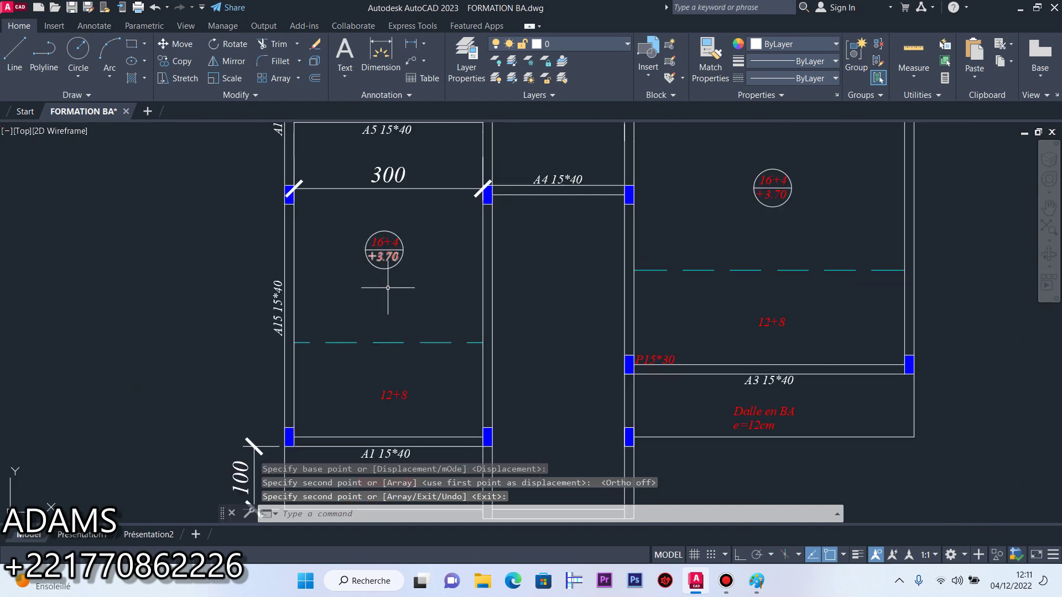
Dimension the horizontal span between the two columns at beam A6, placing the dimension line between that beam and the circled tag
{"action": "scroll", "coordinate": [406, 397], "scroll_direction": "down", "scroll_amount": 2}
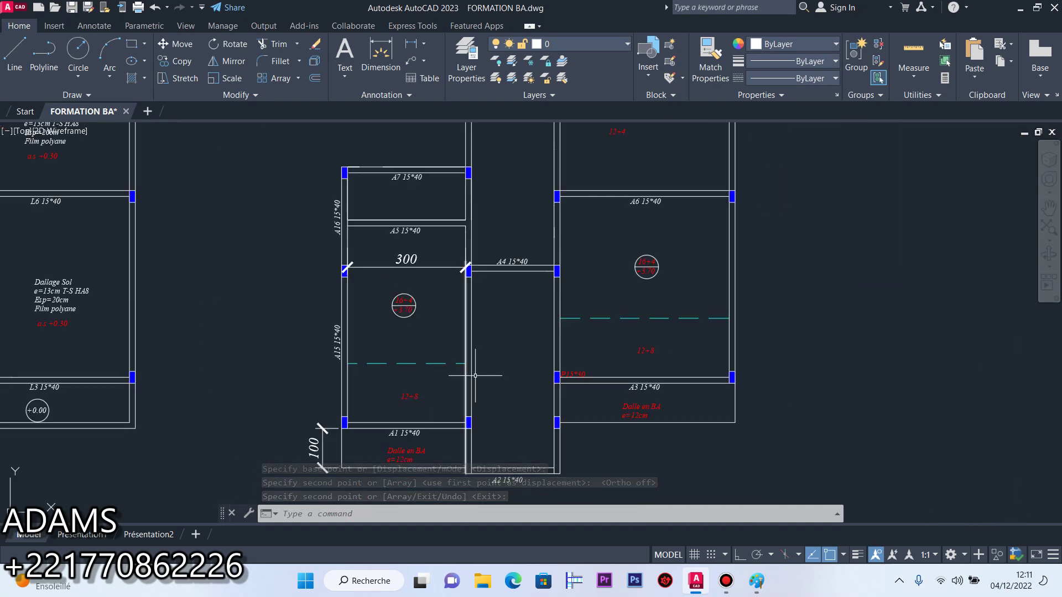
{"action": "left_click", "coordinate": [380, 51]}
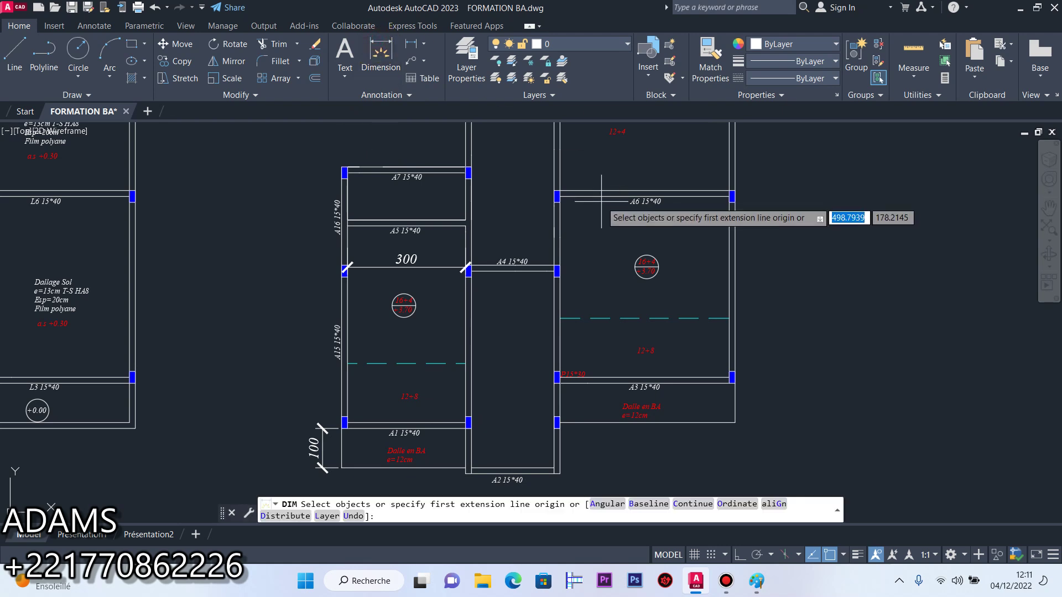
{"action": "scroll", "coordinate": [565, 188], "scroll_direction": "up", "scroll_amount": 4}
{"action": "left_click", "coordinate": [540, 210]}
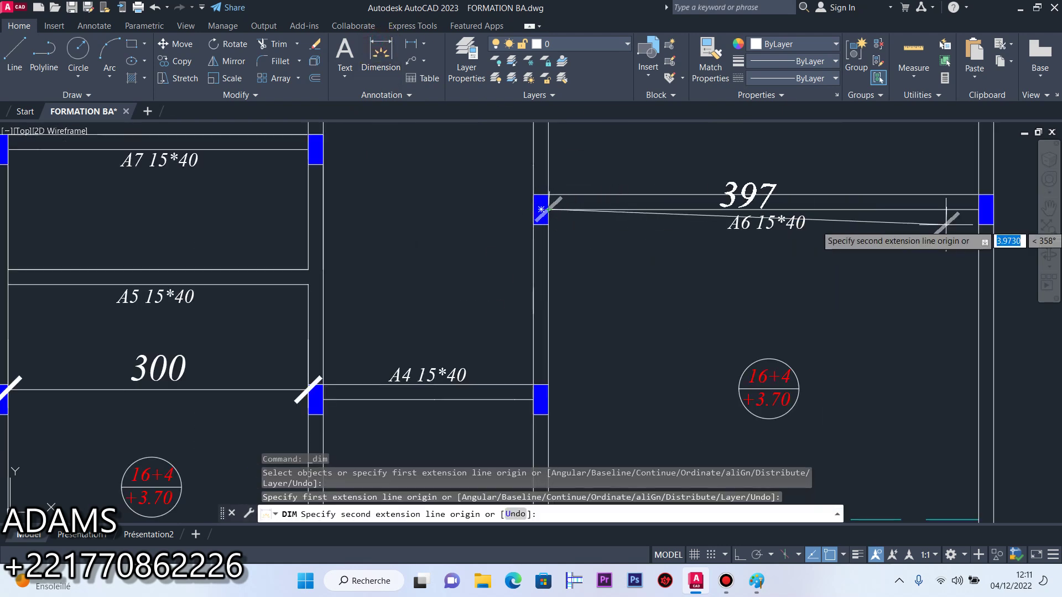
{"action": "left_click", "coordinate": [986, 209]}
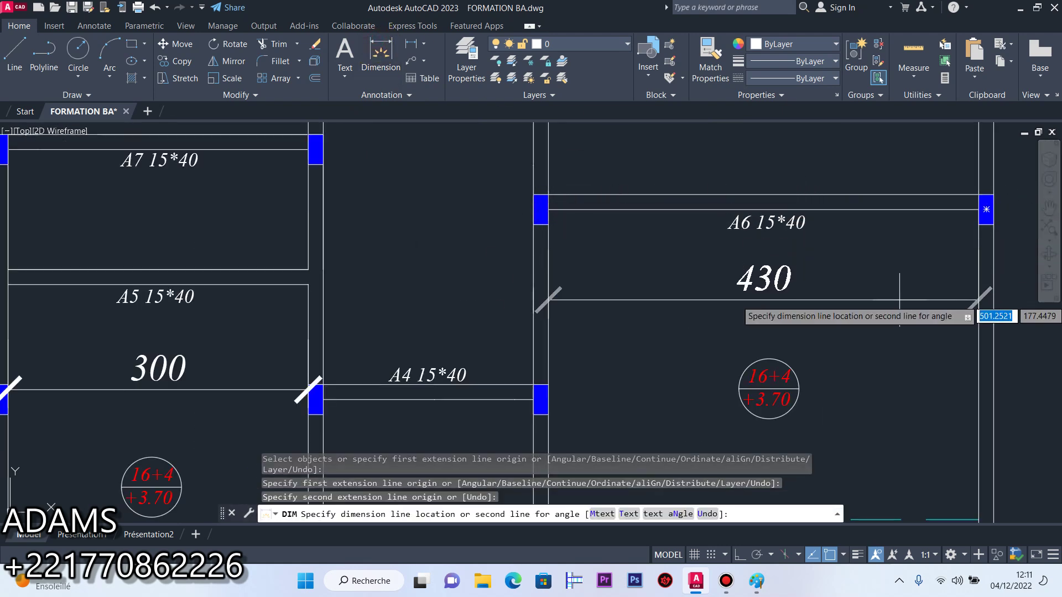
{"action": "left_click", "coordinate": [738, 301]}
{"action": "scroll", "coordinate": [738, 301], "scroll_direction": "down", "scroll_amount": 6}
{"action": "scroll", "coordinate": [681, 239], "scroll_direction": "up", "scroll_amount": 4}
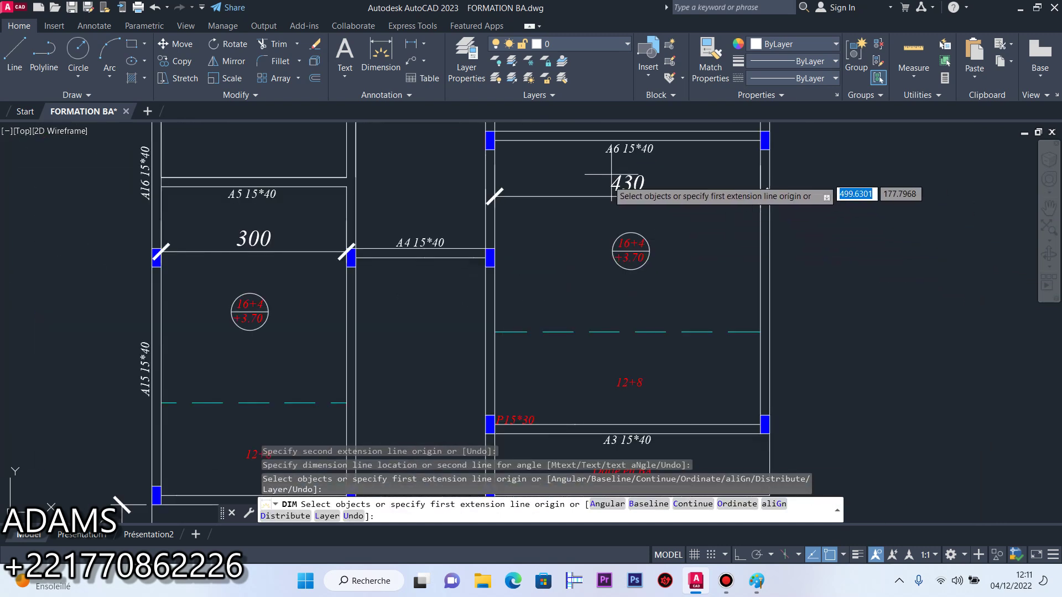
{"action": "key", "text": "Return"}
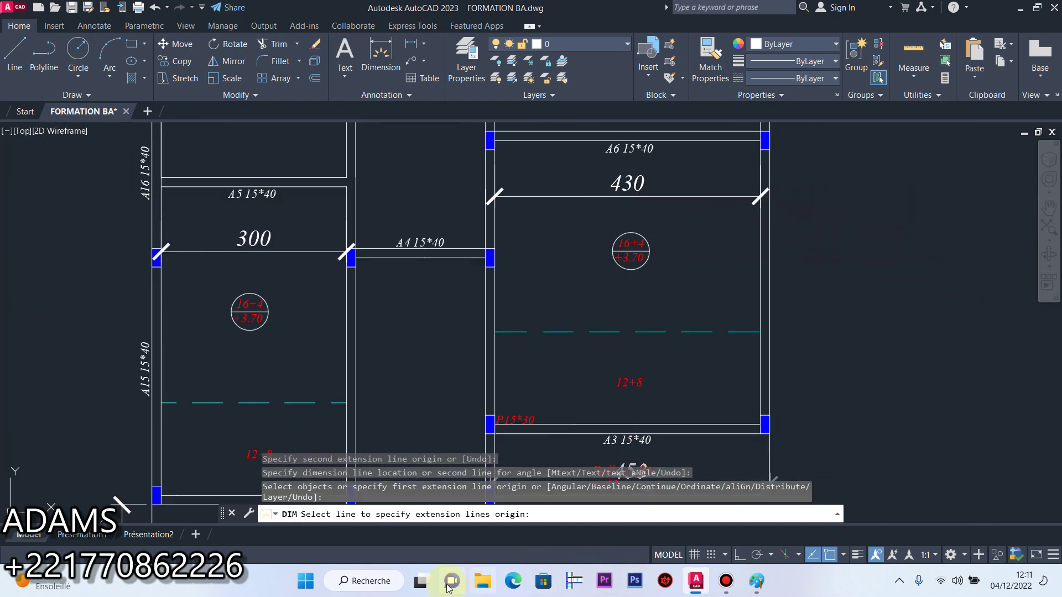
Switch to the Windows Calculator, divide 430 by 22.5, close it, and end the dimension command in AutoCAD
{"action": "left_click", "coordinate": [311, 584]}
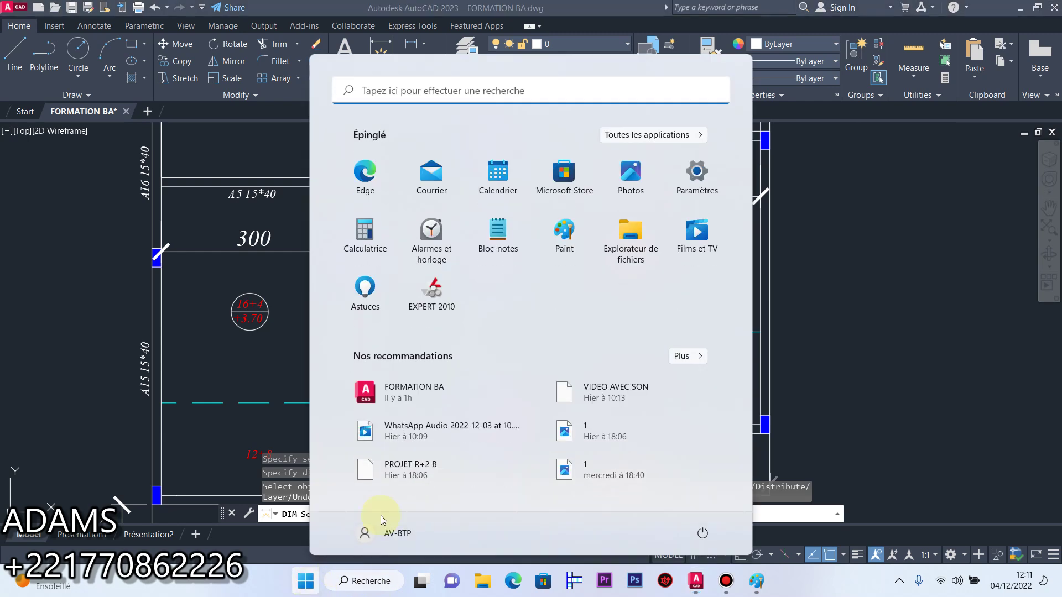
{"action": "left_click", "coordinate": [365, 234]}
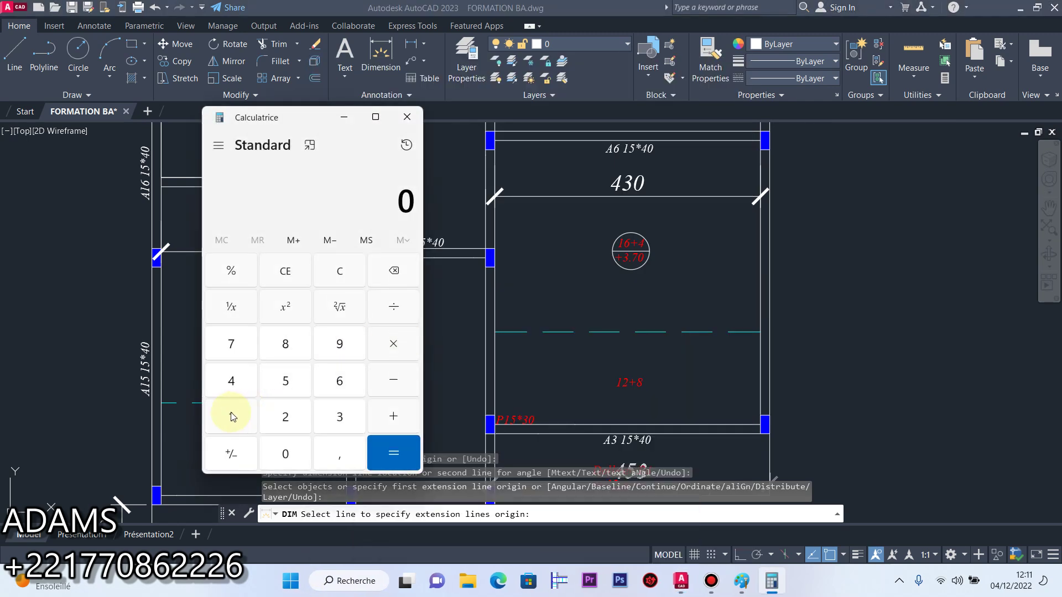
{"action": "left_click", "coordinate": [231, 381]}
{"action": "left_click", "coordinate": [338, 416]}
{"action": "left_click", "coordinate": [285, 453]}
{"action": "left_click", "coordinate": [394, 308]}
{"action": "left_click", "coordinate": [287, 417]}
{"action": "left_click", "coordinate": [288, 417]}
{"action": "left_click", "coordinate": [323, 450]}
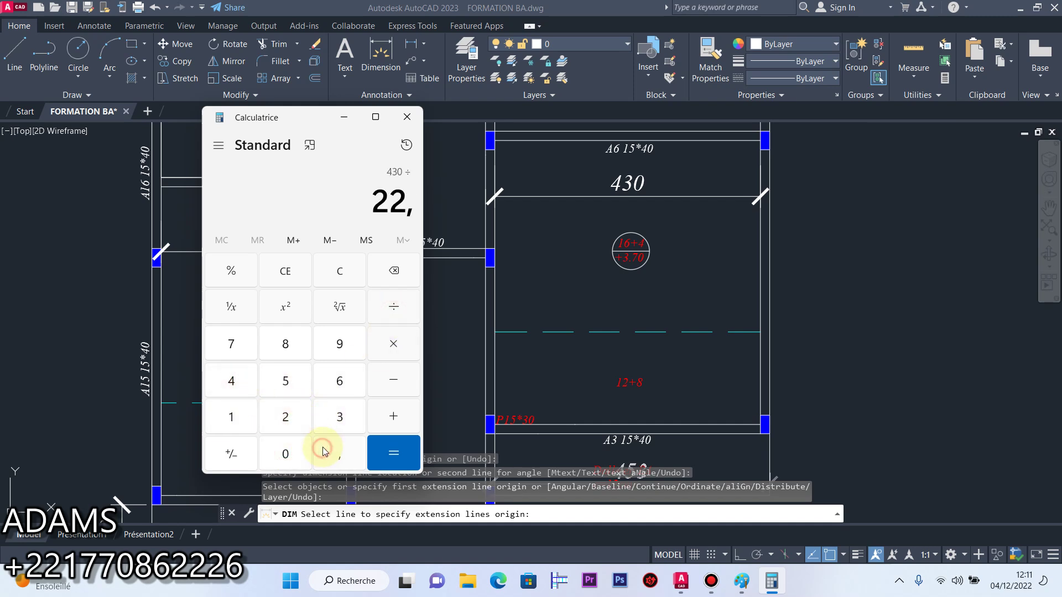
{"action": "left_click", "coordinate": [287, 380]}
{"action": "left_click", "coordinate": [370, 445]}
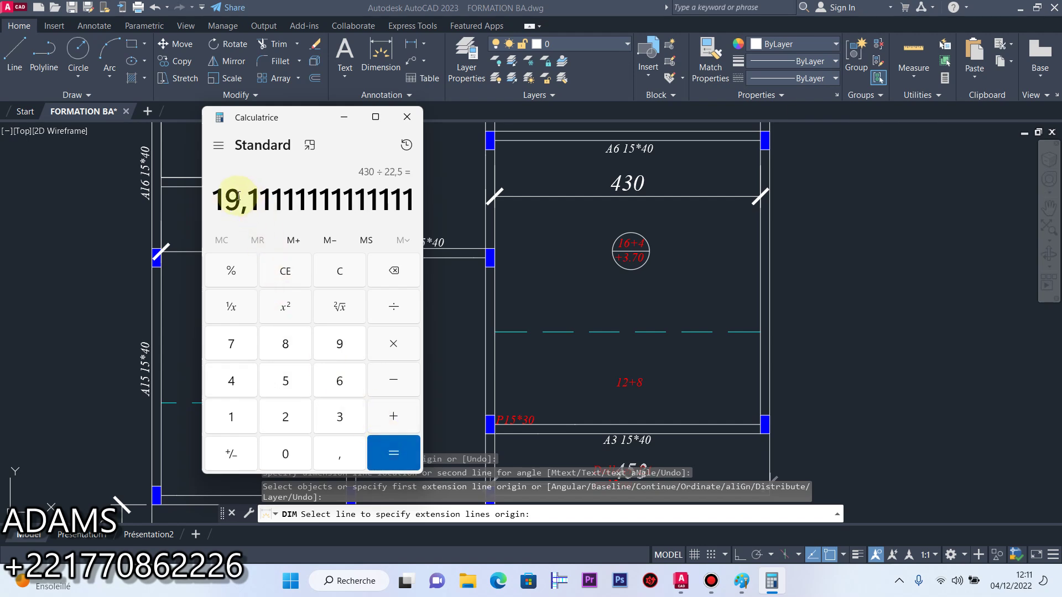
{"action": "left_click", "coordinate": [407, 117]}
{"action": "scroll", "coordinate": [560, 291], "scroll_direction": "down", "scroll_amount": 1}
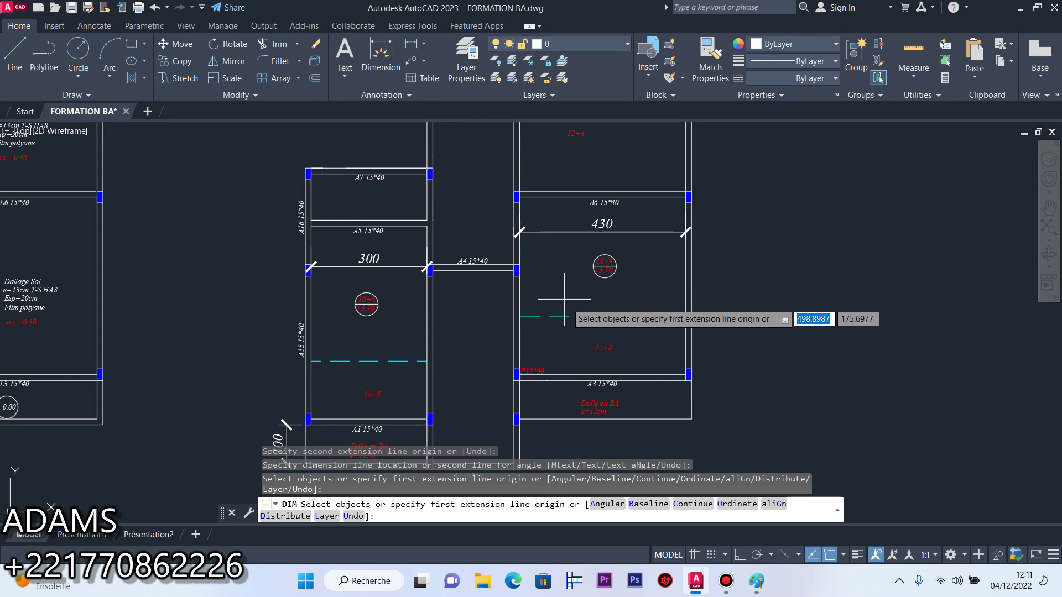
{"action": "right_click", "coordinate": [625, 307]}
{"action": "left_click", "coordinate": [647, 31]}
{"action": "scroll", "coordinate": [454, 312], "scroll_direction": "down", "scroll_amount": 2}
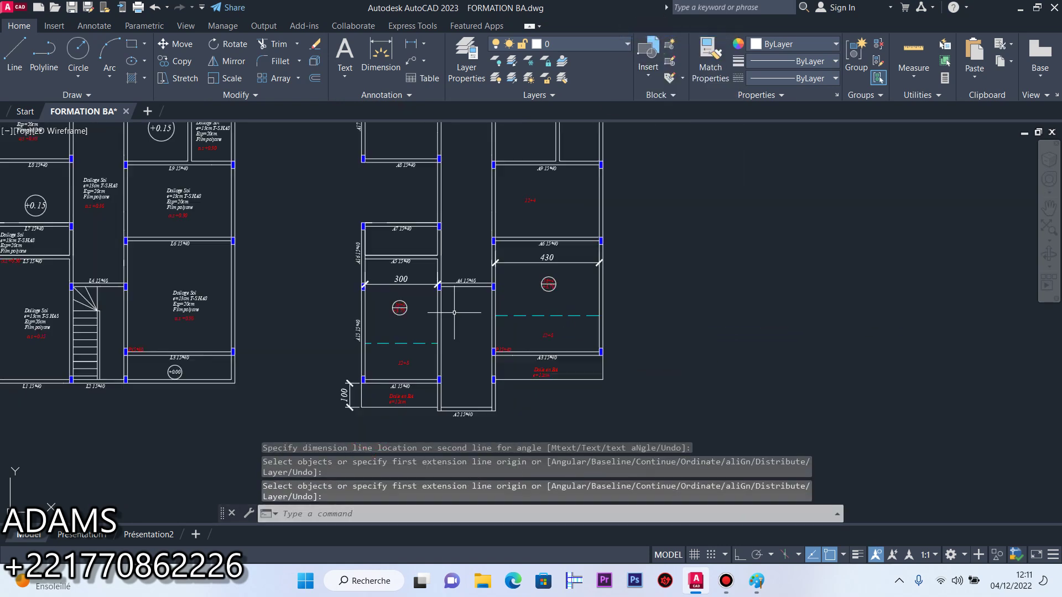
{"action": "scroll", "coordinate": [430, 390], "scroll_direction": "up", "scroll_amount": 2}
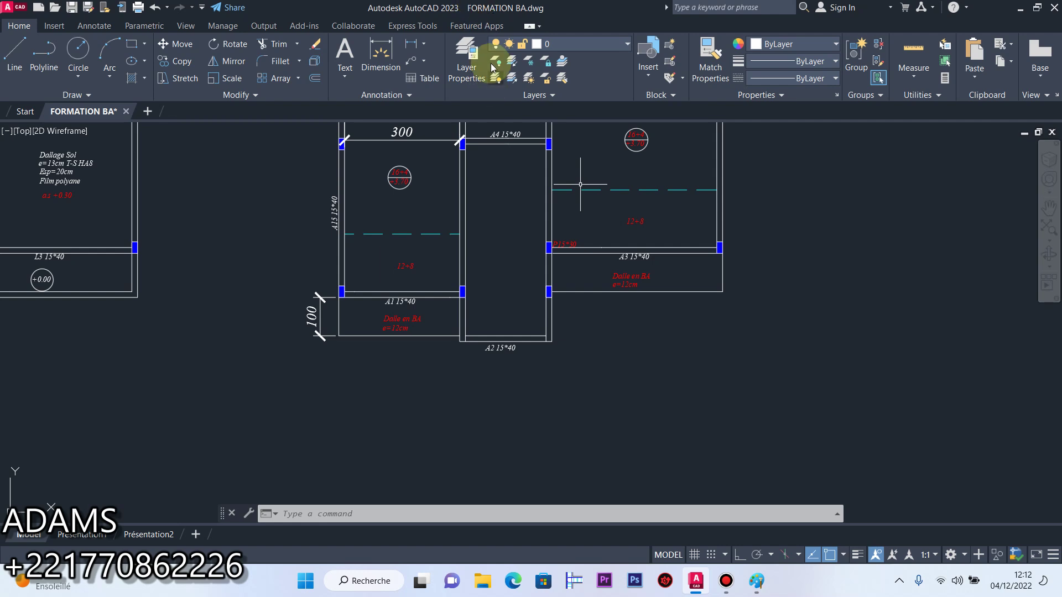
{"action": "scroll", "coordinate": [392, 187], "scroll_direction": "up", "scroll_amount": 4}
{"action": "scroll", "coordinate": [410, 271], "scroll_direction": "down", "scroll_amount": 4}
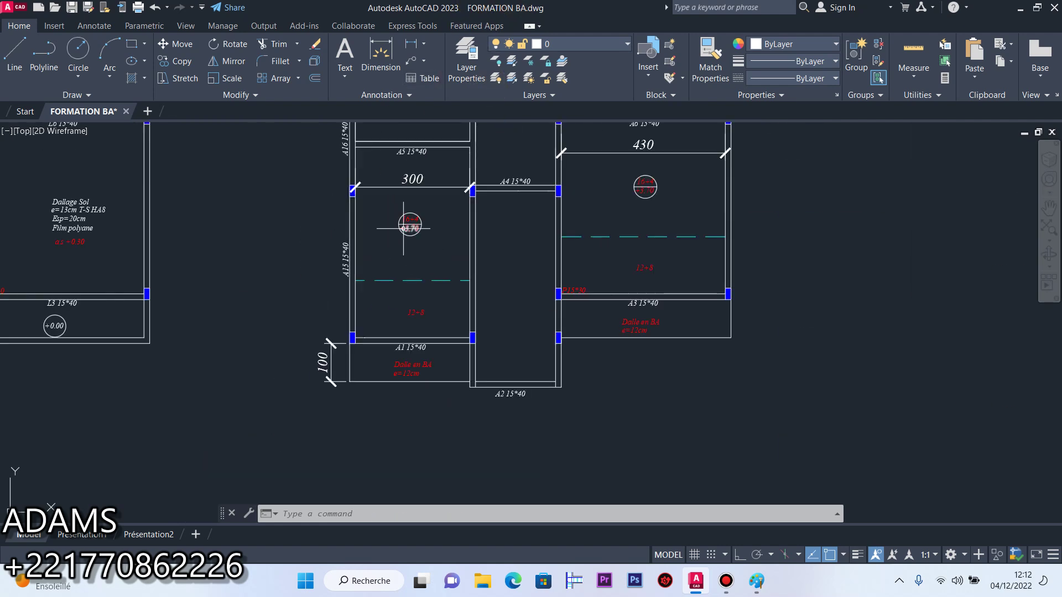
{"action": "scroll", "coordinate": [405, 229], "scroll_direction": "up", "scroll_amount": 4}
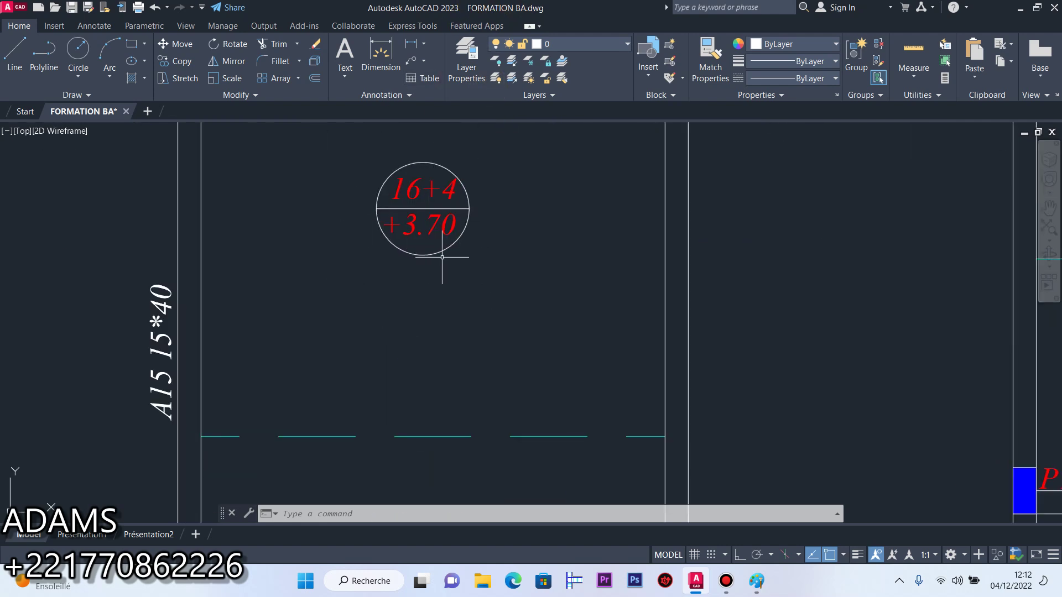
{"action": "scroll", "coordinate": [437, 251], "scroll_direction": "down", "scroll_amount": 3}
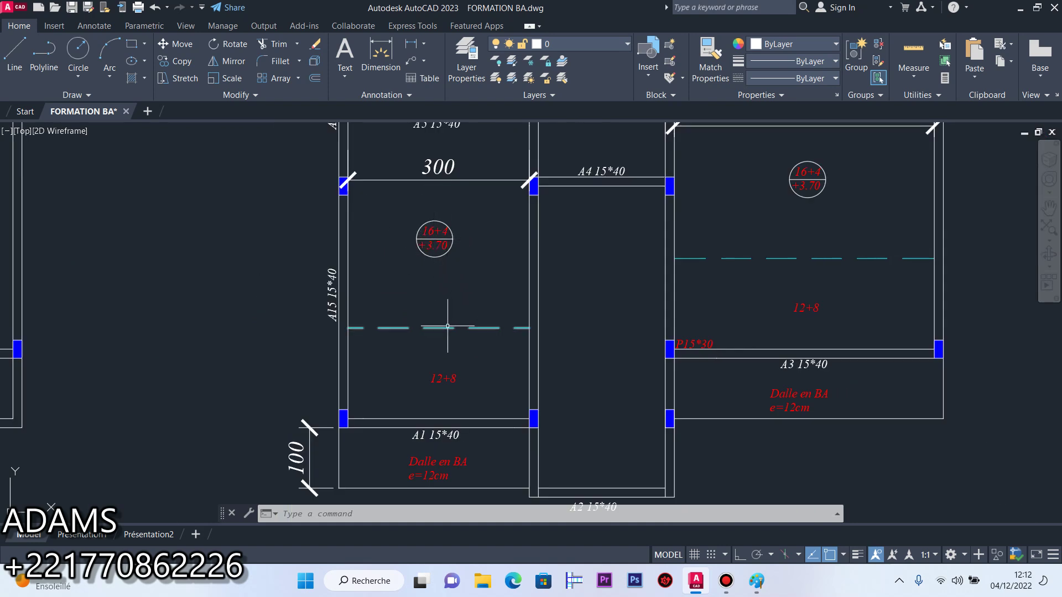
Copy the 12+8 label of the room between beams A5 and A1 to just below its circled 16+4 / +3.70 tag
{"action": "scroll", "coordinate": [451, 327], "scroll_direction": "up", "scroll_amount": 2}
{"action": "left_click", "coordinate": [470, 381]}
{"action": "left_click", "coordinate": [421, 420]}
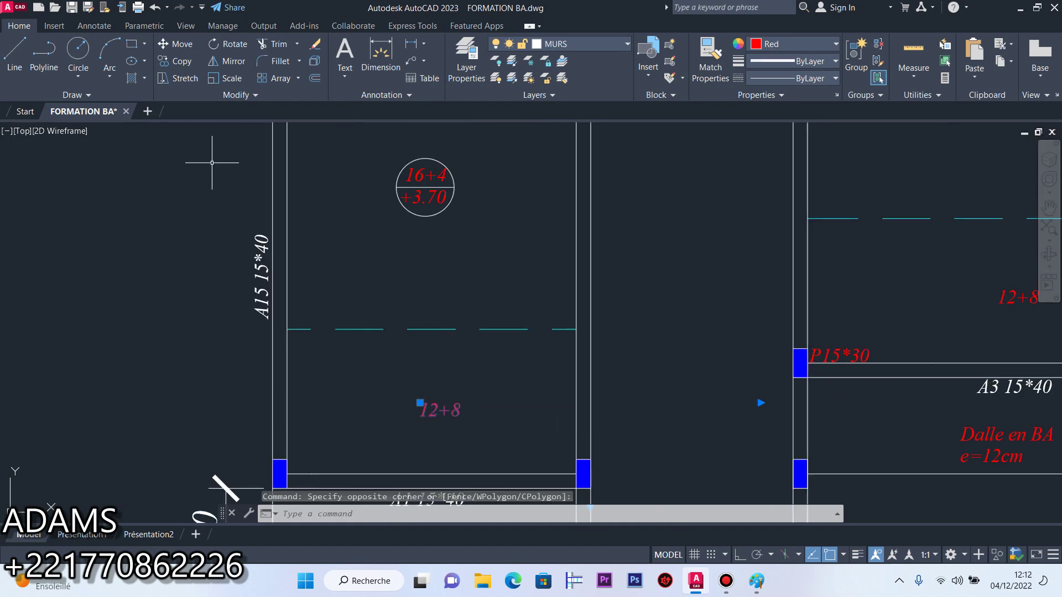
{"action": "left_click", "coordinate": [177, 61]}
{"action": "left_click", "coordinate": [420, 412]}
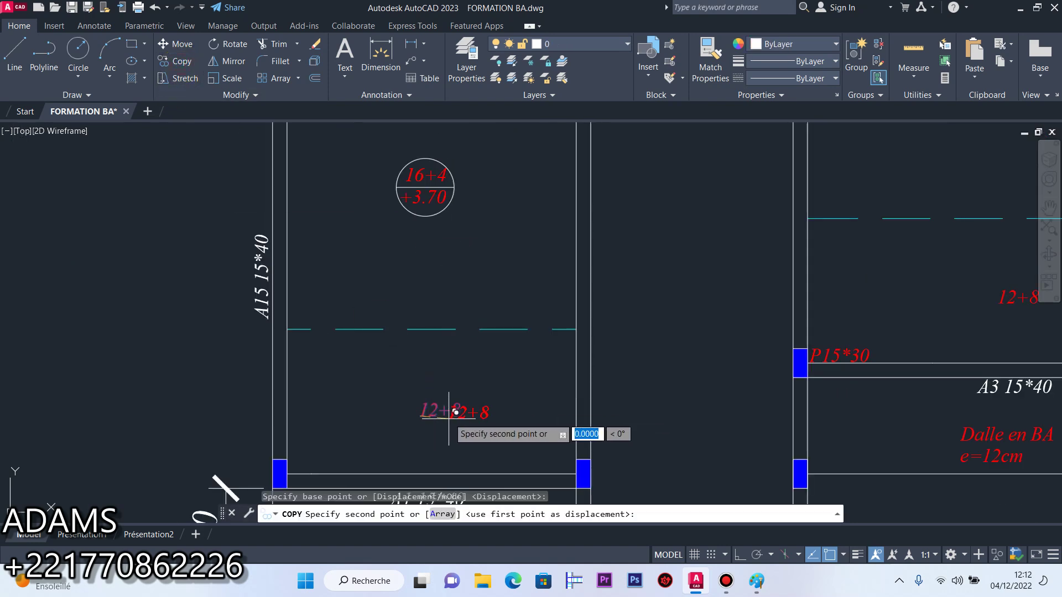
{"action": "left_click", "coordinate": [408, 247]}
{"action": "right_click", "coordinate": [412, 245]}
{"action": "left_click", "coordinate": [453, 259]}
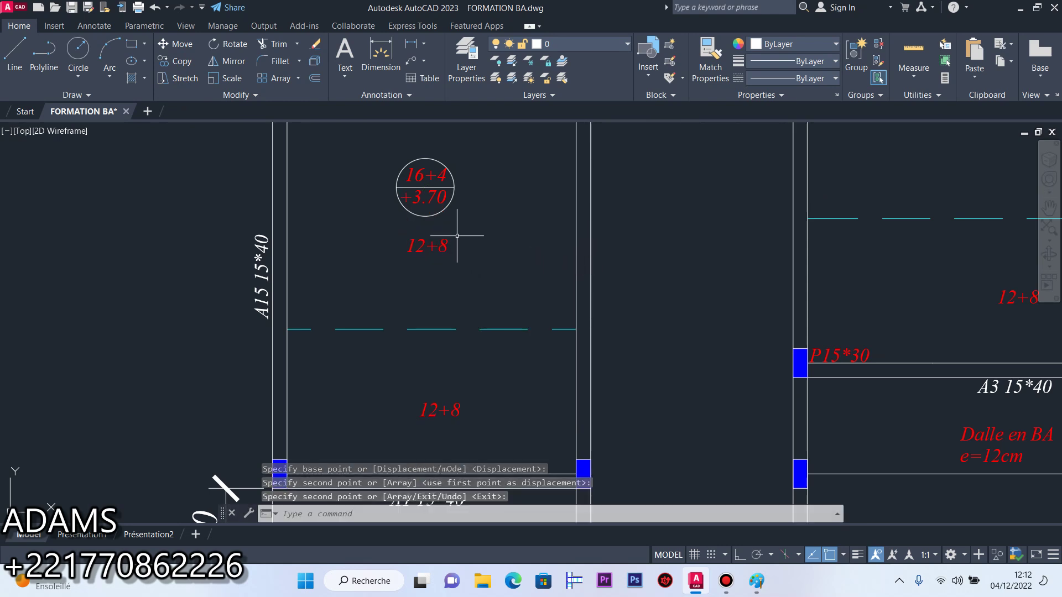
Change the text of the label copied below the circled tag to N1
{"action": "double_click", "coordinate": [418, 243]}
{"action": "type", "text": "n1"}
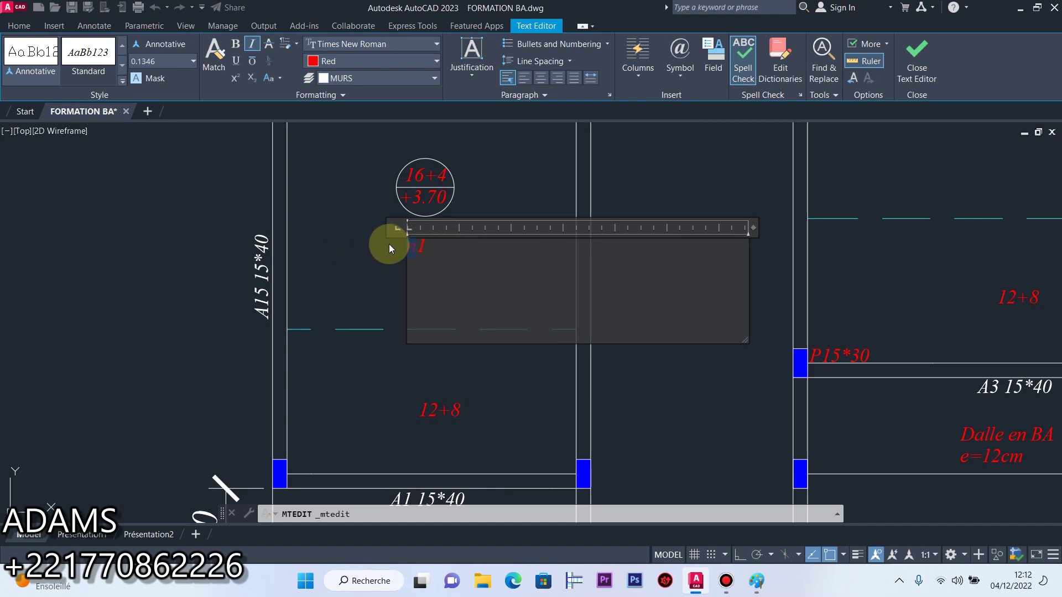
{"action": "left_click", "coordinate": [389, 244]}
Examine the circled 16+4 / +3.70 tag and the N1 label in the room between beams A5 and A1
{"action": "scroll", "coordinate": [398, 240], "scroll_direction": "down", "scroll_amount": 4}
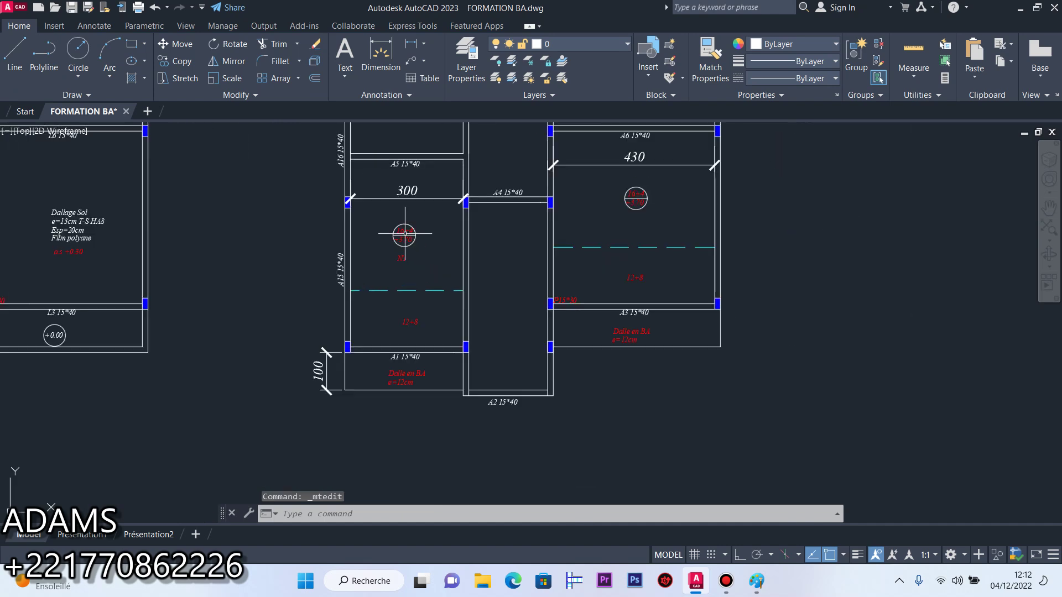
{"action": "scroll", "coordinate": [387, 243], "scroll_direction": "up", "scroll_amount": 2}
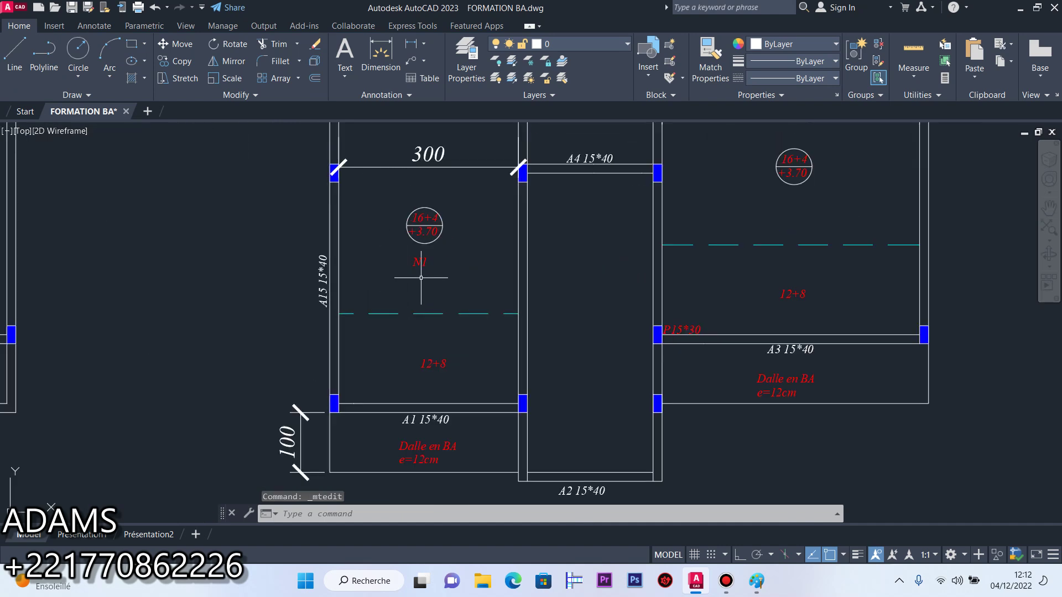
{"action": "scroll", "coordinate": [443, 196], "scroll_direction": "up", "scroll_amount": 6}
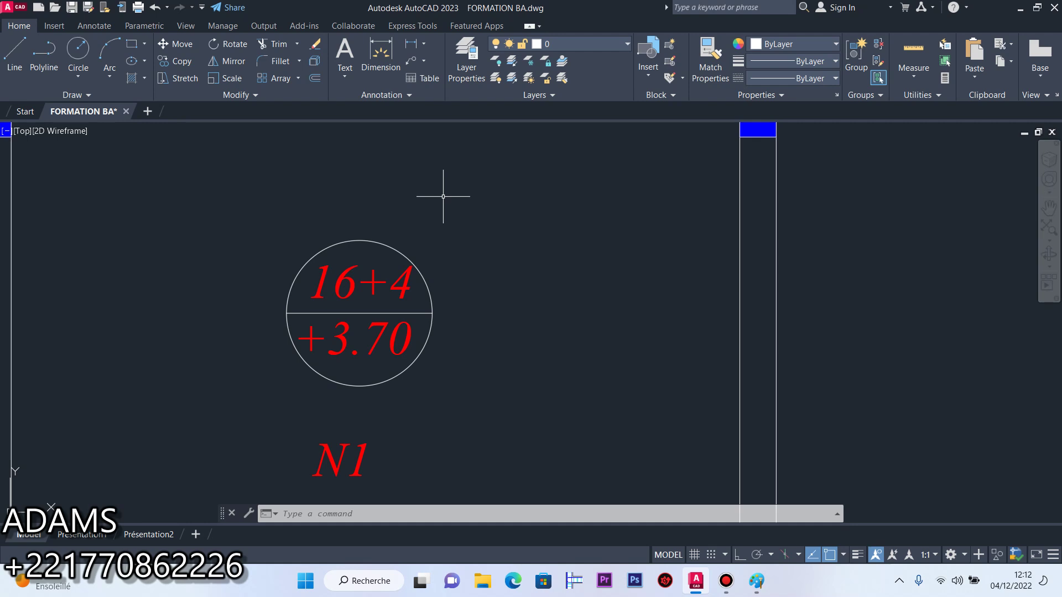
{"action": "scroll", "coordinate": [430, 200], "scroll_direction": "down", "scroll_amount": 4}
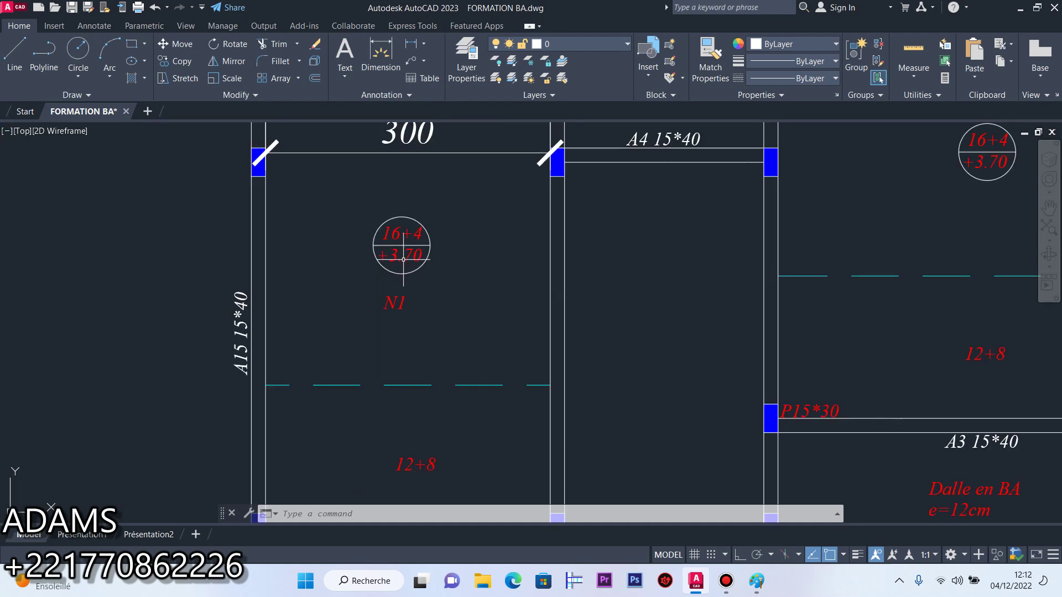
{"action": "scroll", "coordinate": [403, 259], "scroll_direction": "up", "scroll_amount": 2}
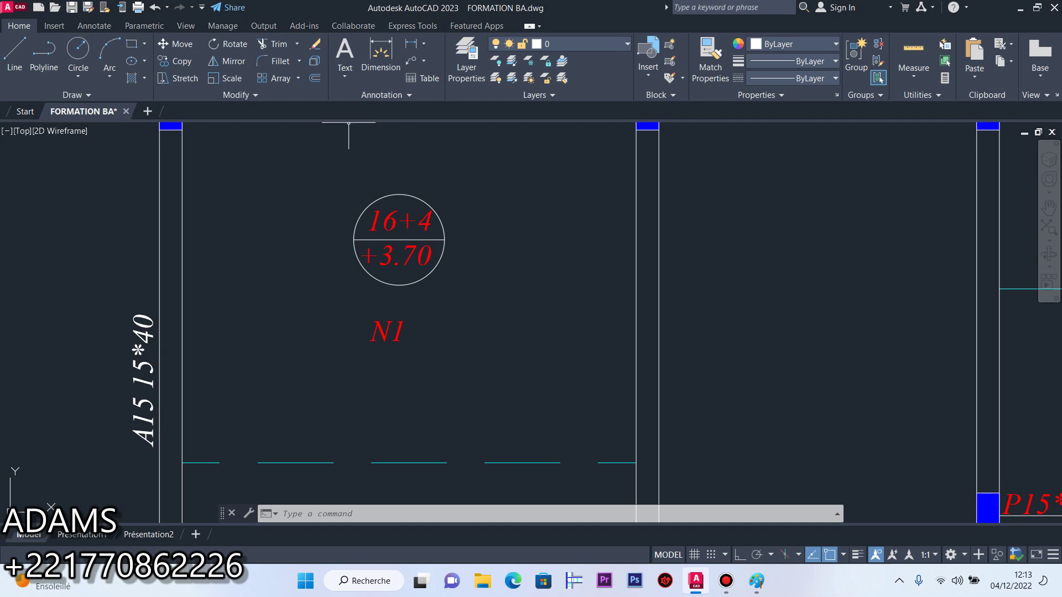
{"action": "scroll", "coordinate": [437, 318], "scroll_direction": "down", "scroll_amount": 4}
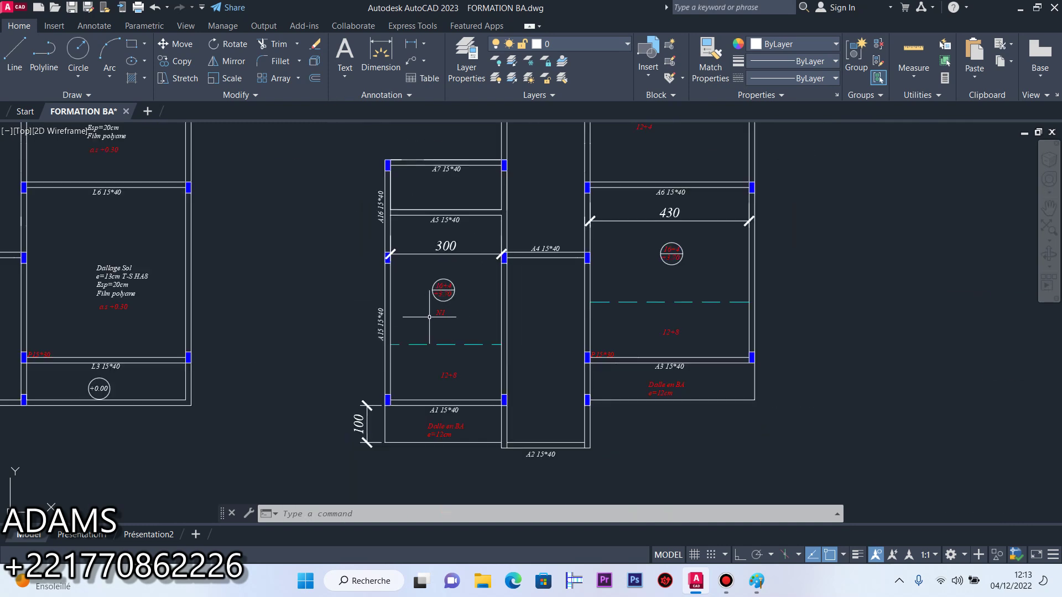
{"action": "scroll", "coordinate": [441, 296], "scroll_direction": "up", "scroll_amount": 4}
{"action": "scroll", "coordinate": [464, 292], "scroll_direction": "down", "scroll_amount": 5}
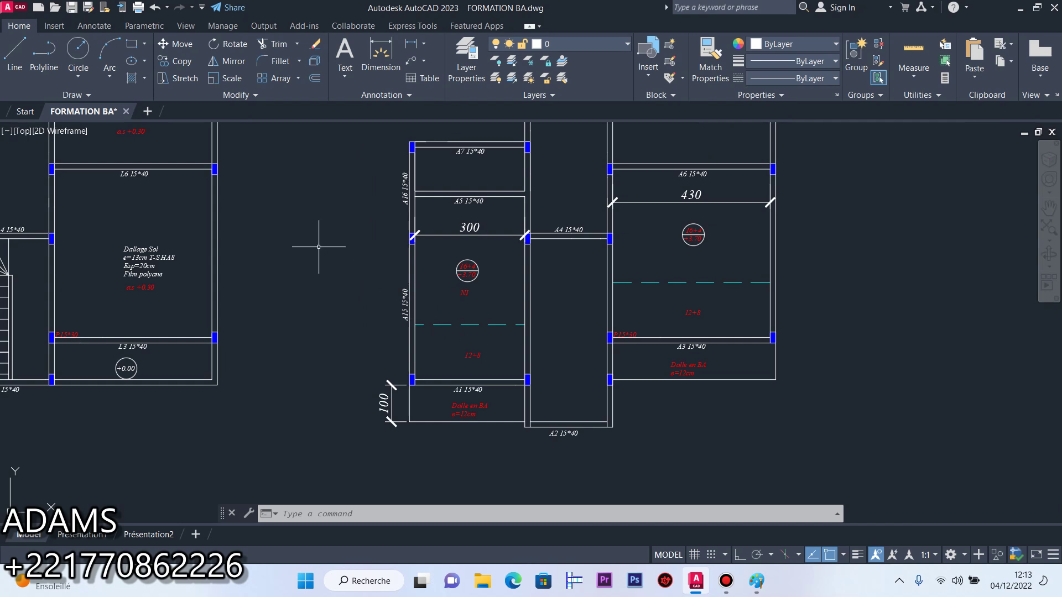
Dimension the vertical distance between beams A1 and A5, placing the dimension line inside the room alongside beam A15
{"action": "left_click", "coordinate": [381, 50]}
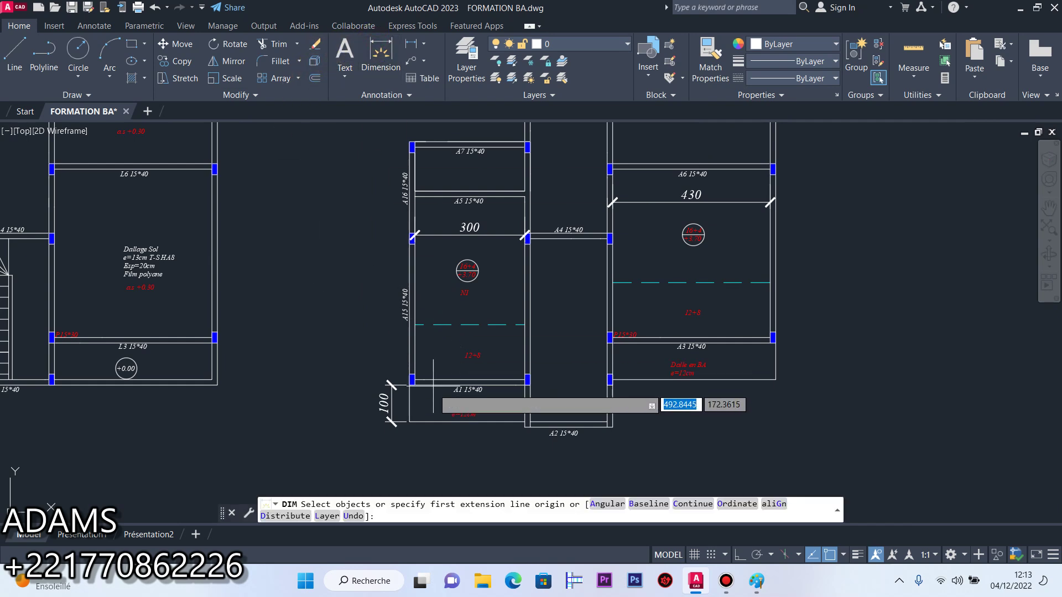
{"action": "scroll", "coordinate": [436, 390], "scroll_direction": "up", "scroll_amount": 5}
{"action": "left_click", "coordinate": [340, 347]}
{"action": "scroll", "coordinate": [339, 346], "scroll_direction": "down", "scroll_amount": 5}
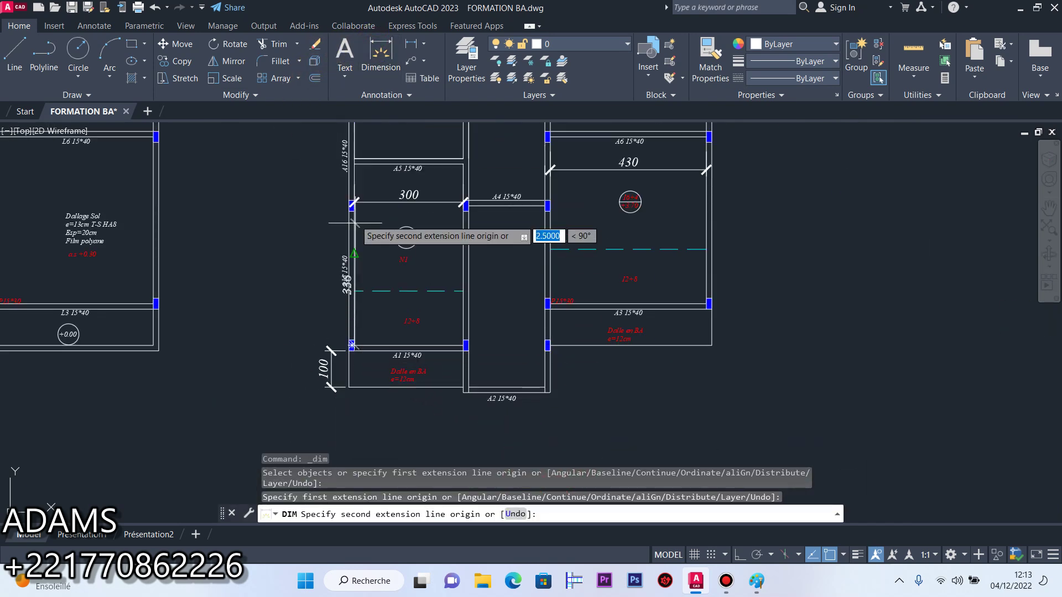
{"action": "left_click", "coordinate": [351, 164]}
{"action": "scroll", "coordinate": [365, 221], "scroll_direction": "up", "scroll_amount": 3}
{"action": "left_click", "coordinate": [366, 232]}
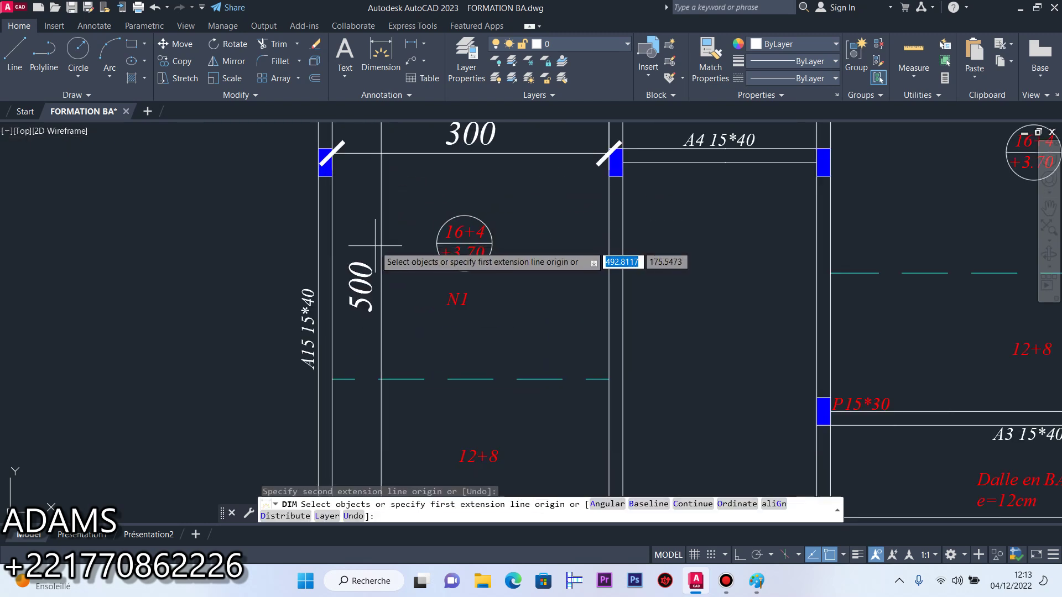
{"action": "scroll", "coordinate": [494, 263], "scroll_direction": "down", "scroll_amount": 1}
{"action": "right_click", "coordinate": [494, 263]}
{"action": "left_click", "coordinate": [525, 268]}
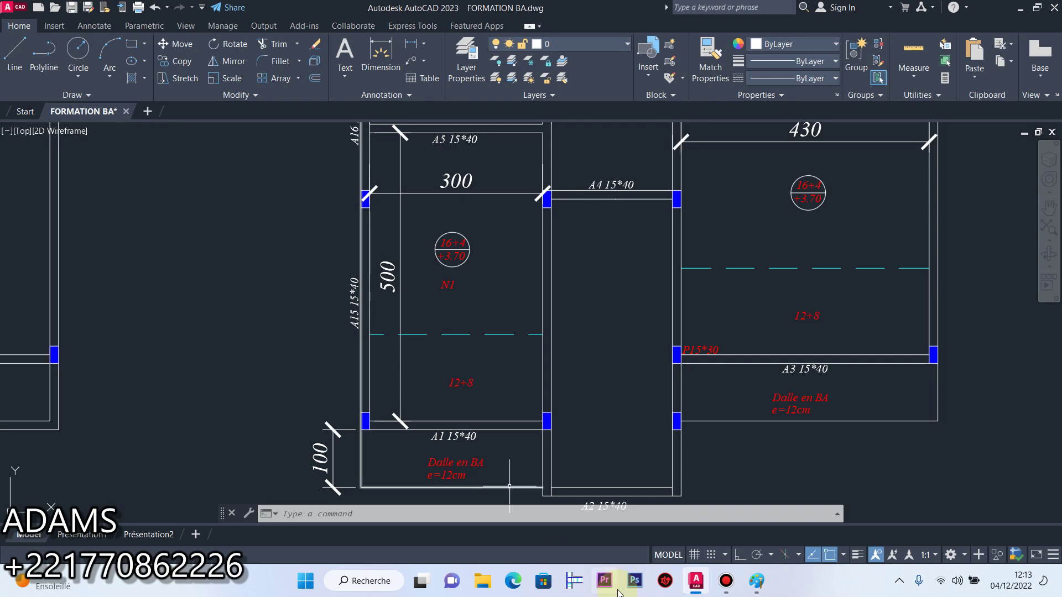
Switch to Paint and start a new blank drawing, discarding the unsaved sketch
{"action": "left_click", "coordinate": [757, 580]}
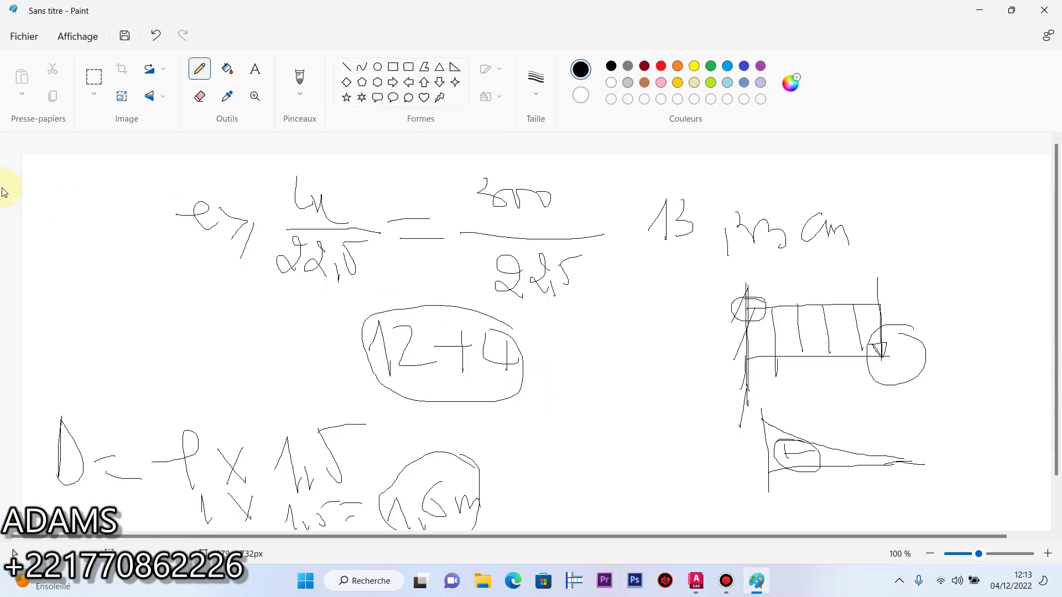
{"action": "left_click", "coordinate": [23, 37]}
{"action": "left_click", "coordinate": [55, 60]}
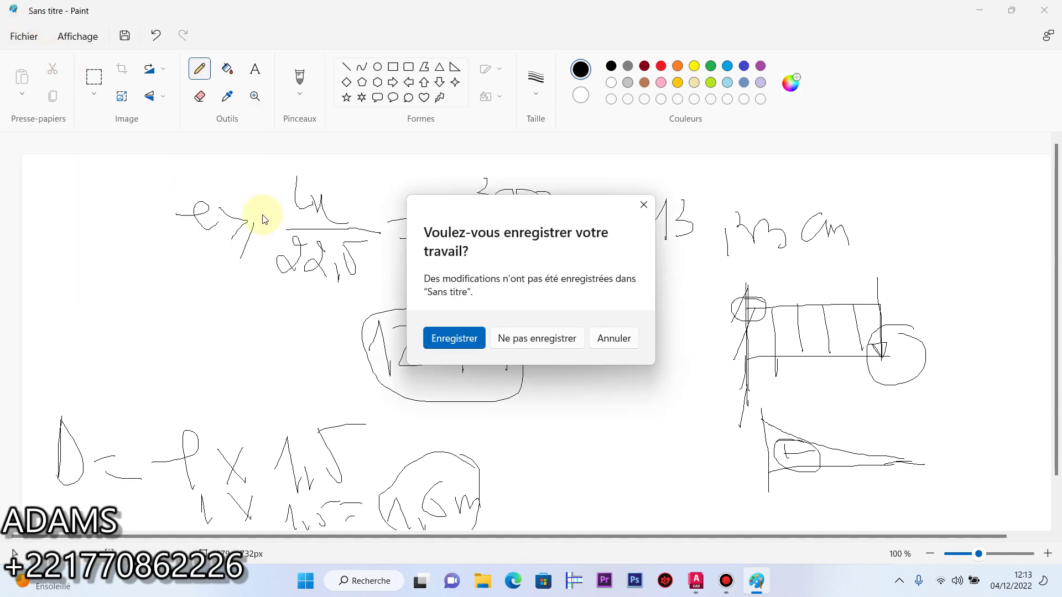
{"action": "left_click", "coordinate": [535, 340]}
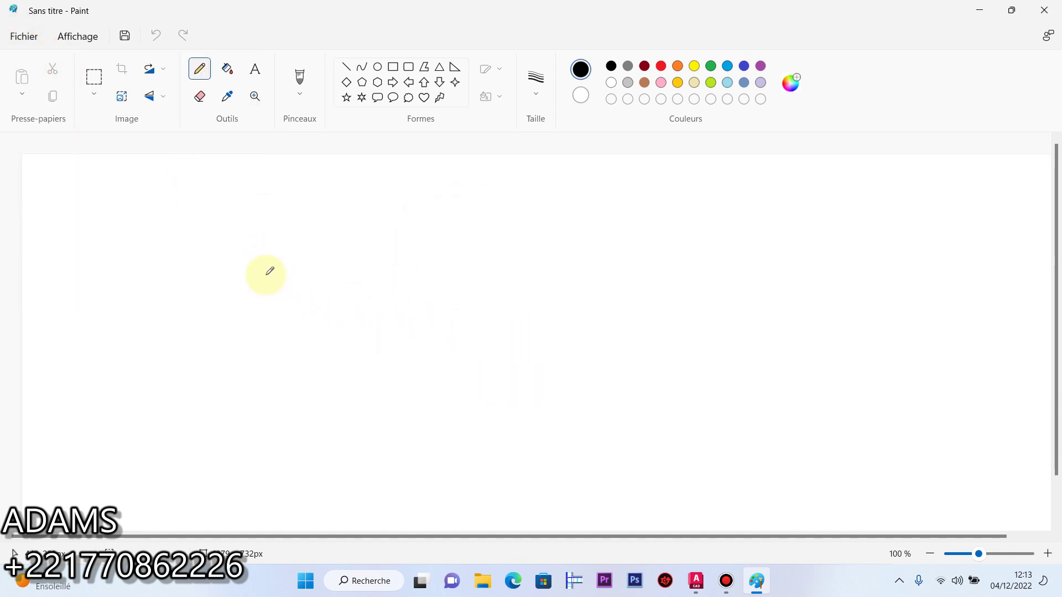
Sketch a slab as a rectangle filled with a row of vertical strokes representing the joists
{"action": "left_click_drag", "start_coordinate": [271, 216], "coordinate": [268, 286]}
{"action": "left_click", "coordinate": [392, 67]}
{"action": "mouse_move", "coordinate": [368, 189]}
{"action": "left_mouse_down"}
{"action": "mouse_move", "coordinate": [402, 271]}
{"action": "mouse_move", "coordinate": [591, 302]}
{"action": "left_mouse_up"}
{"action": "left_click", "coordinate": [345, 67]}
{"action": "left_click", "coordinate": [202, 76]}
{"action": "left_click_drag", "start_coordinate": [388, 206], "coordinate": [389, 267]}
{"action": "left_click_drag", "start_coordinate": [403, 197], "coordinate": [403, 272]}
{"action": "left_click_drag", "start_coordinate": [429, 209], "coordinate": [430, 281]}
{"action": "mouse_move", "coordinate": [450, 215]}
{"action": "left_mouse_down"}
{"action": "mouse_move", "coordinate": [452, 293]}
{"action": "mouse_move", "coordinate": [475, 284]}
{"action": "left_mouse_up"}
{"action": "left_click_drag", "start_coordinate": [508, 218], "coordinate": [508, 280]}
{"action": "left_click_drag", "start_coordinate": [541, 218], "coordinate": [543, 276]}
{"action": "left_click_drag", "start_coordinate": [572, 219], "coordinate": [574, 279]}
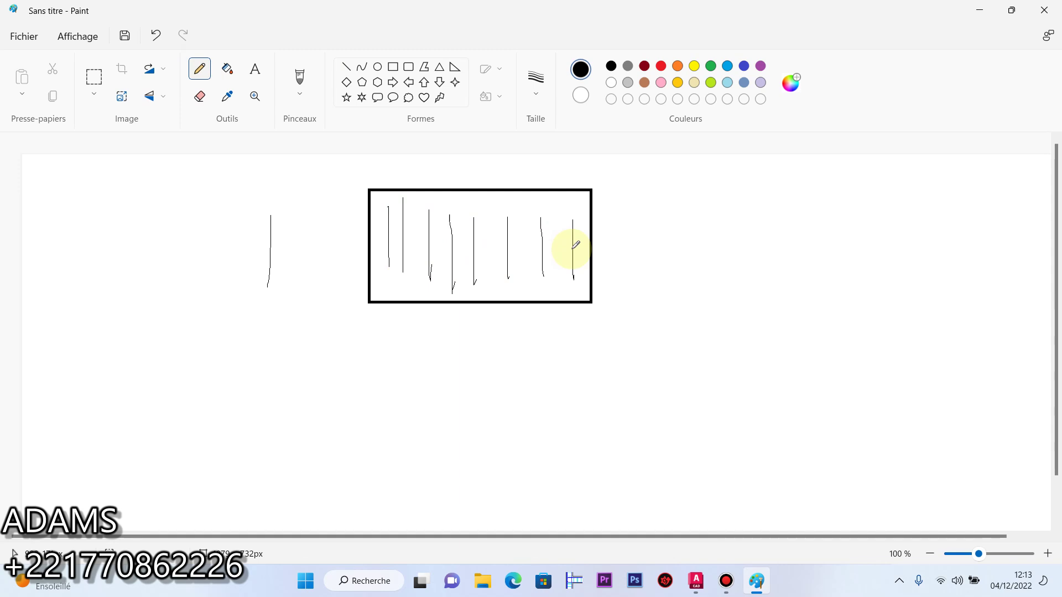
Sketch a section of two joists with a hollow block between them and mark their axis spacing as 60 cm
{"action": "mouse_move", "coordinate": [298, 333]}
{"action": "left_mouse_down"}
{"action": "mouse_move", "coordinate": [292, 374]}
{"action": "mouse_move", "coordinate": [276, 381]}
{"action": "mouse_move", "coordinate": [324, 392]}
{"action": "mouse_move", "coordinate": [337, 376]}
{"action": "mouse_move", "coordinate": [318, 373]}
{"action": "mouse_move", "coordinate": [298, 332]}
{"action": "mouse_move", "coordinate": [327, 348]}
{"action": "mouse_move", "coordinate": [420, 346]}
{"action": "mouse_move", "coordinate": [459, 369]}
{"action": "mouse_move", "coordinate": [458, 384]}
{"action": "mouse_move", "coordinate": [339, 388]}
{"action": "mouse_move", "coordinate": [337, 376]}
{"action": "mouse_move", "coordinate": [360, 379]}
{"action": "mouse_move", "coordinate": [347, 363]}
{"action": "mouse_move", "coordinate": [399, 365]}
{"action": "left_mouse_up"}
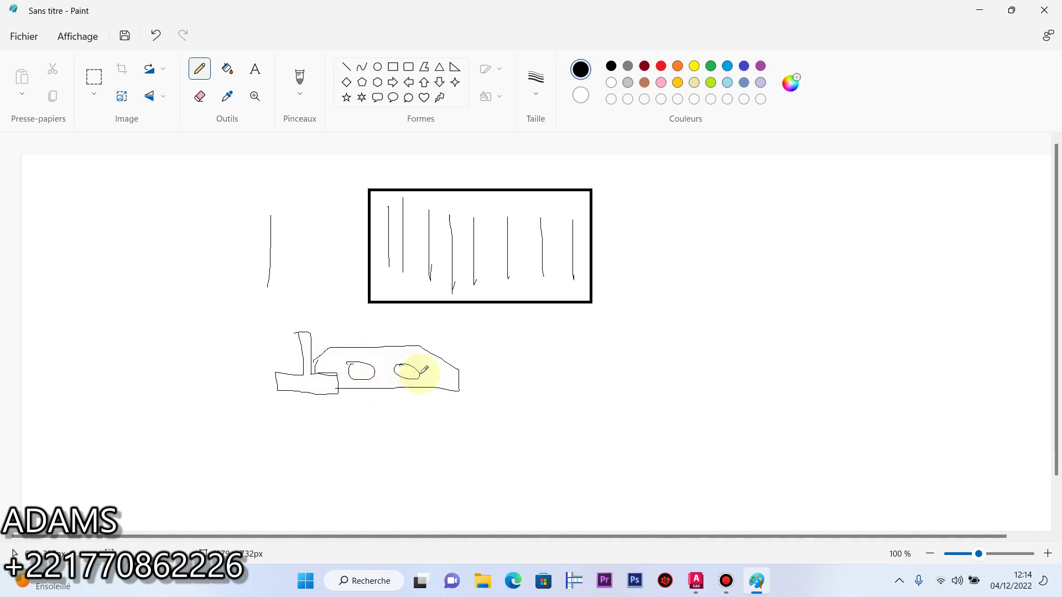
{"action": "mouse_move", "coordinate": [477, 326]}
{"action": "left_mouse_down"}
{"action": "mouse_move", "coordinate": [479, 359]}
{"action": "mouse_move", "coordinate": [476, 342]}
{"action": "mouse_move", "coordinate": [456, 406]}
{"action": "mouse_move", "coordinate": [532, 397]}
{"action": "mouse_move", "coordinate": [480, 333]}
{"action": "left_mouse_up"}
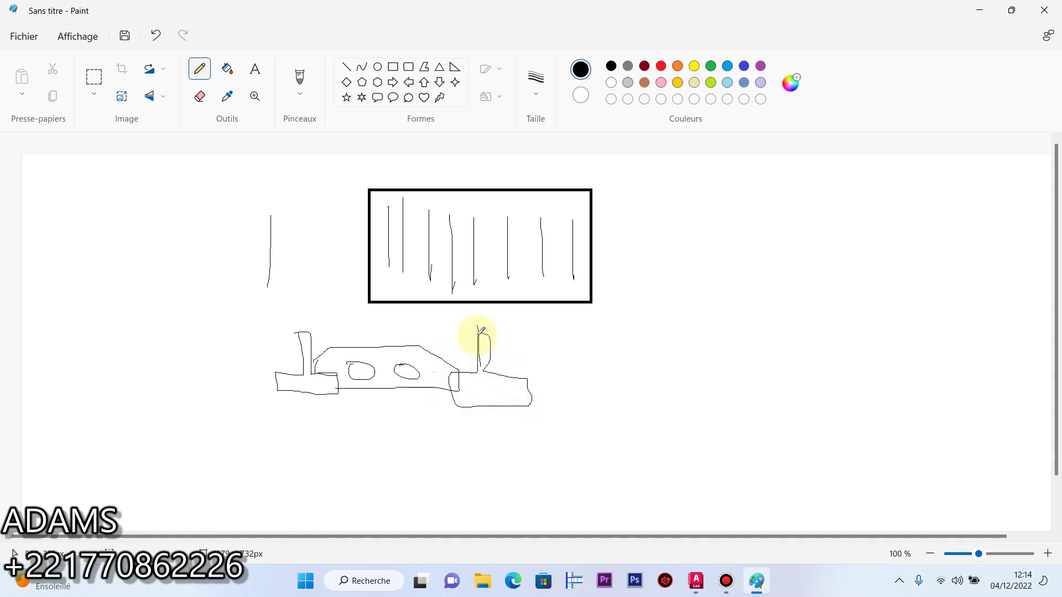
{"action": "left_click_drag", "start_coordinate": [301, 287], "coordinate": [312, 445]}
{"action": "left_click_drag", "start_coordinate": [484, 311], "coordinate": [480, 445]}
{"action": "left_click_drag", "start_coordinate": [302, 426], "coordinate": [481, 427]}
{"action": "mouse_move", "coordinate": [323, 421]}
{"action": "left_mouse_down"}
{"action": "mouse_move", "coordinate": [308, 429]}
{"action": "mouse_move", "coordinate": [325, 436]}
{"action": "left_mouse_up"}
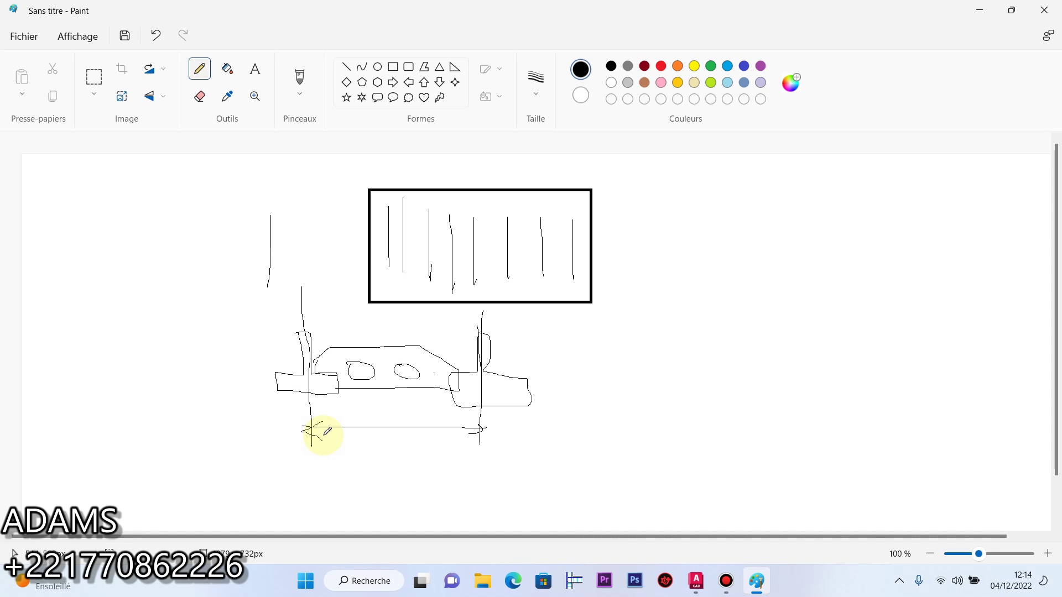
{"action": "mouse_move", "coordinate": [390, 425]}
{"action": "left_mouse_down"}
{"action": "mouse_move", "coordinate": [376, 452]}
{"action": "mouse_move", "coordinate": [420, 438]}
{"action": "mouse_move", "coordinate": [446, 455]}
{"action": "left_mouse_up"}
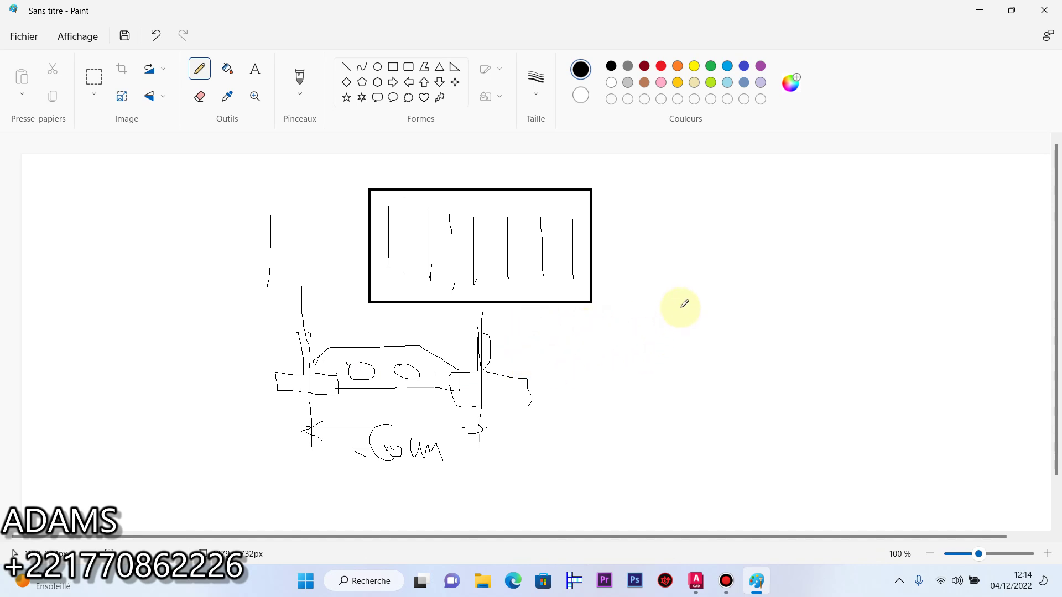
Mark the edge gap and first joist at the slab rectangle's end and write 54 cm beside the slab
{"action": "left_click_drag", "start_coordinate": [678, 234], "coordinate": [678, 272]}
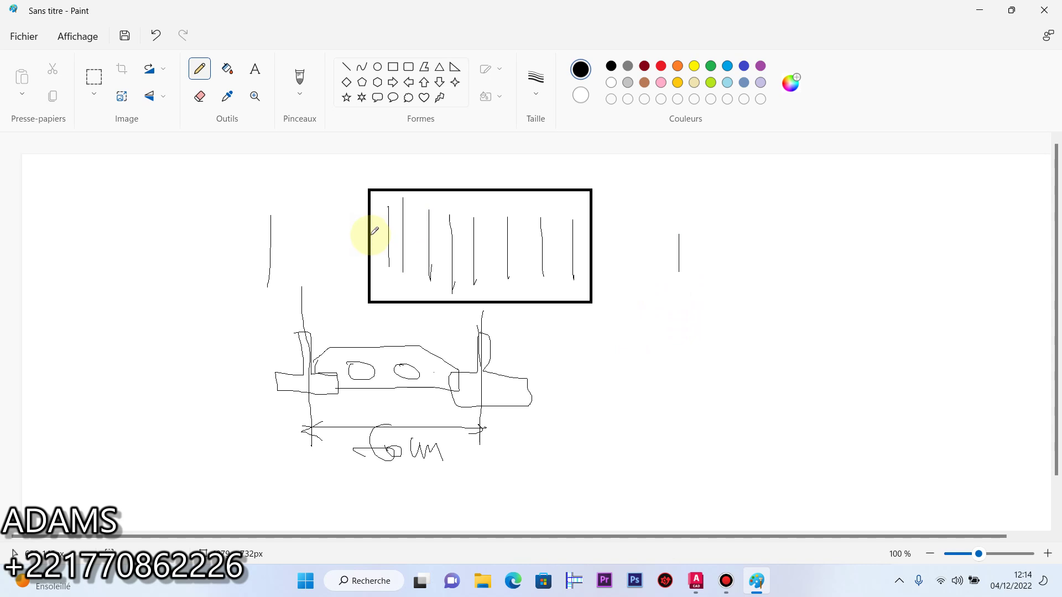
{"action": "left_click_drag", "start_coordinate": [369, 235], "coordinate": [389, 239]}
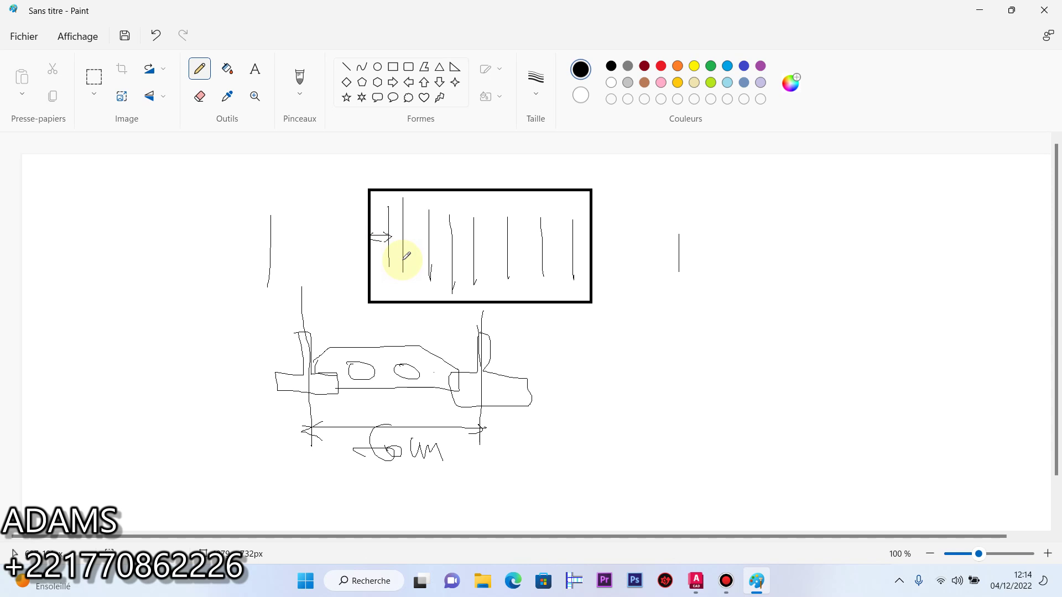
{"action": "mouse_move", "coordinate": [684, 240]}
{"action": "left_mouse_down"}
{"action": "mouse_move", "coordinate": [682, 262]}
{"action": "mouse_move", "coordinate": [665, 266]}
{"action": "left_mouse_up"}
{"action": "mouse_move", "coordinate": [675, 238]}
{"action": "left_mouse_down"}
{"action": "mouse_move", "coordinate": [715, 238]}
{"action": "mouse_move", "coordinate": [751, 277]}
{"action": "left_mouse_up"}
{"action": "mouse_move", "coordinate": [780, 252]}
{"action": "left_mouse_down"}
{"action": "mouse_move", "coordinate": [770, 280]}
{"action": "mouse_move", "coordinate": [789, 267]}
{"action": "mouse_move", "coordinate": [803, 279]}
{"action": "left_mouse_up"}
{"action": "left_click_drag", "start_coordinate": [364, 244], "coordinate": [362, 261]}
{"action": "left_click_drag", "start_coordinate": [370, 223], "coordinate": [375, 265]}
{"action": "left_click_drag", "start_coordinate": [385, 220], "coordinate": [386, 260]}
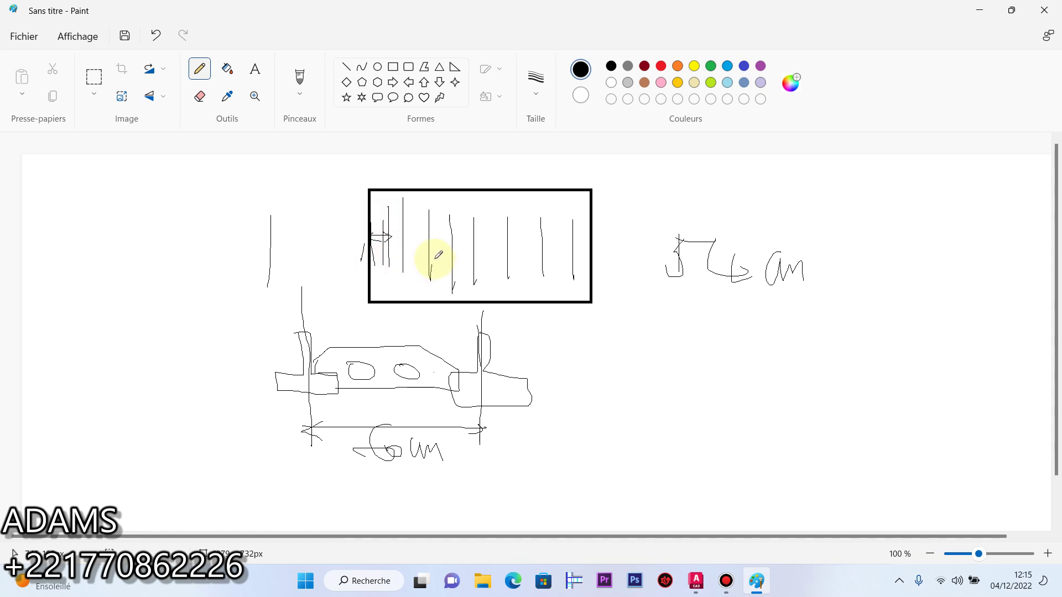
Write the joist-count formula Nv = (L - 54) / 60 and mark the slab length with a red arrow above the rectangle
{"action": "mouse_move", "coordinate": [618, 354]}
{"action": "left_mouse_down"}
{"action": "mouse_move", "coordinate": [644, 349]}
{"action": "mouse_move", "coordinate": [666, 389]}
{"action": "mouse_move", "coordinate": [703, 382]}
{"action": "mouse_move", "coordinate": [707, 403]}
{"action": "left_mouse_up"}
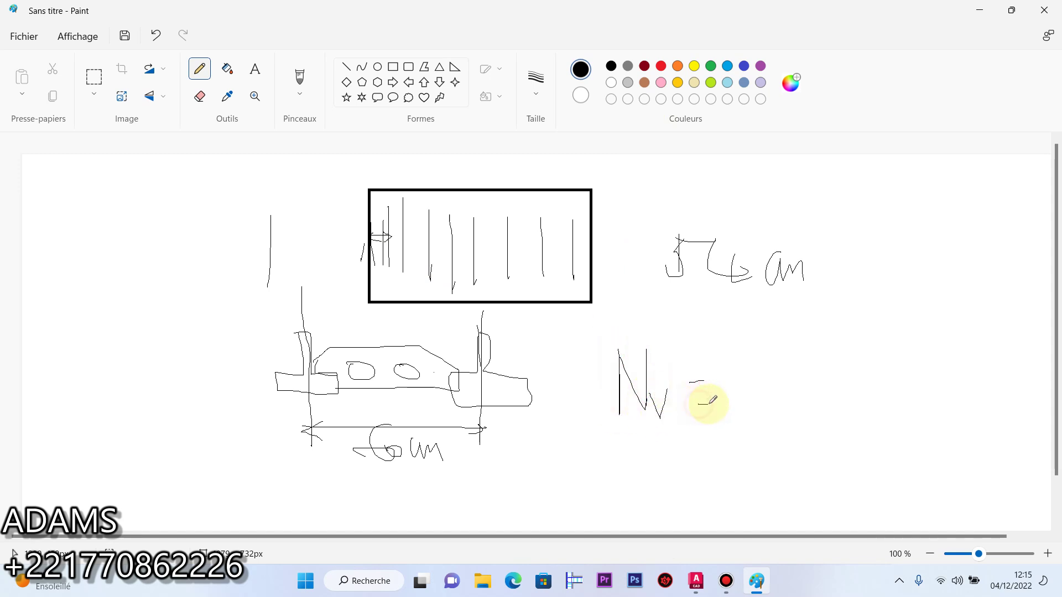
{"action": "left_click", "coordinate": [661, 66]}
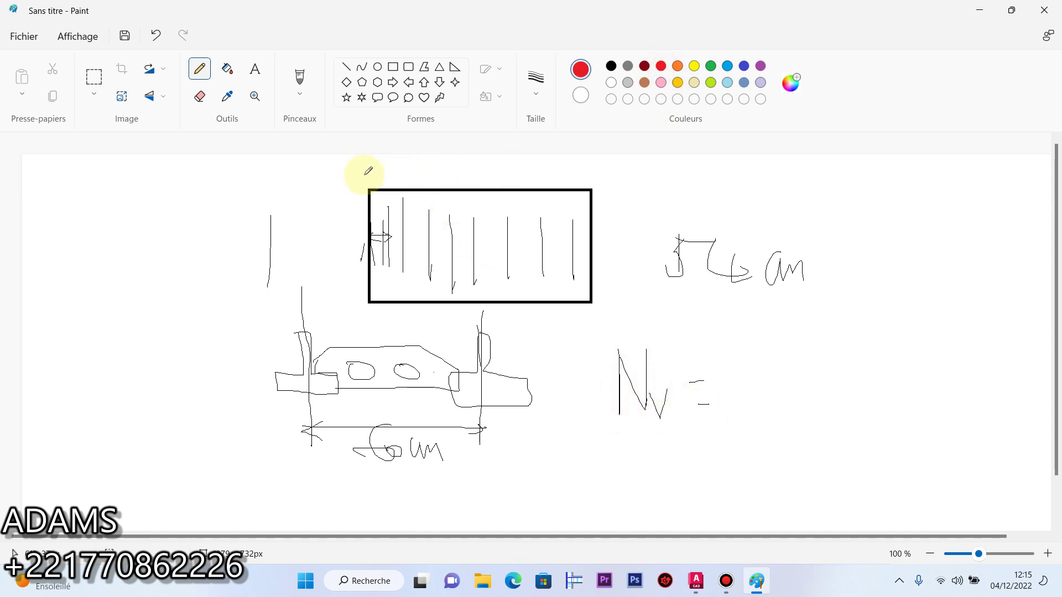
{"action": "mouse_move", "coordinate": [364, 175]}
{"action": "left_mouse_down"}
{"action": "mouse_move", "coordinate": [618, 180]}
{"action": "mouse_move", "coordinate": [366, 169]}
{"action": "left_mouse_up"}
{"action": "mouse_move", "coordinate": [749, 342]}
{"action": "left_mouse_down"}
{"action": "mouse_move", "coordinate": [751, 361]}
{"action": "mouse_move", "coordinate": [772, 374]}
{"action": "mouse_move", "coordinate": [824, 339]}
{"action": "mouse_move", "coordinate": [884, 355]}
{"action": "mouse_move", "coordinate": [874, 385]}
{"action": "left_mouse_up"}
{"action": "left_click_drag", "start_coordinate": [731, 390], "coordinate": [916, 385]}
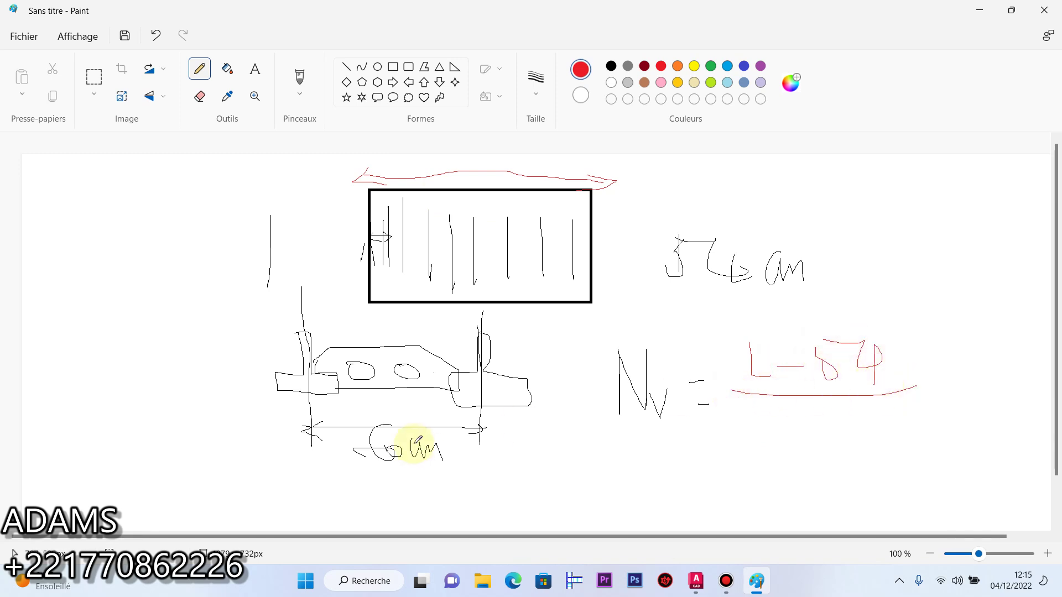
{"action": "mouse_move", "coordinate": [799, 404]}
{"action": "left_mouse_down"}
{"action": "mouse_move", "coordinate": [795, 437]}
{"action": "mouse_move", "coordinate": [815, 425]}
{"action": "left_mouse_up"}
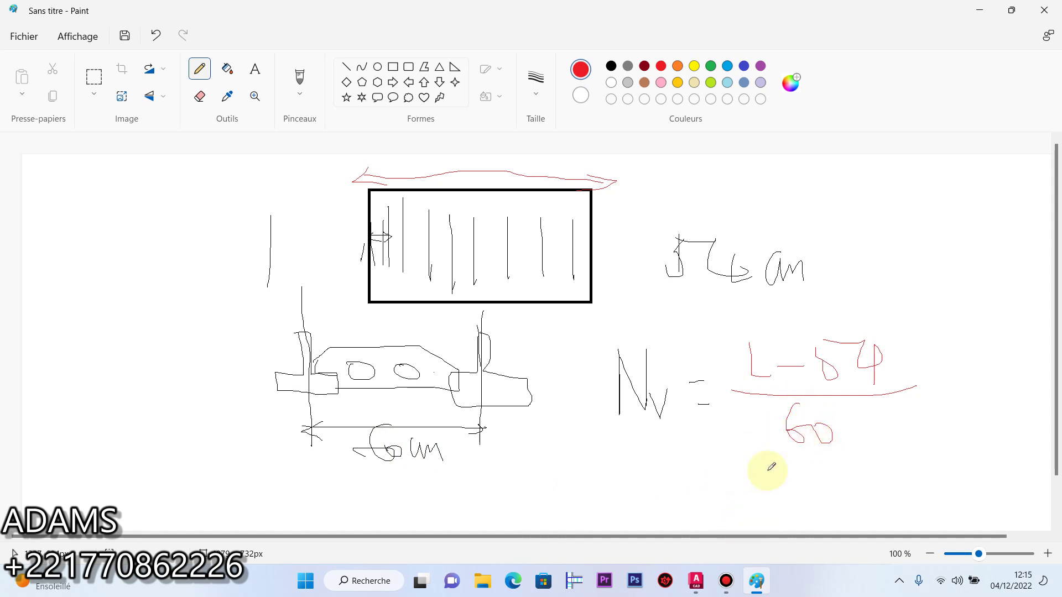
Extend the Nv formula in red with the numerical substitution (500 - 54) / 60
{"action": "left_click_drag", "start_coordinate": [889, 381], "coordinate": [920, 382]}
{"action": "left_click_drag", "start_coordinate": [891, 405], "coordinate": [929, 403]}
{"action": "mouse_move", "coordinate": [930, 355]}
{"action": "left_mouse_down"}
{"action": "mouse_move", "coordinate": [934, 386]}
{"action": "mouse_move", "coordinate": [971, 360]}
{"action": "mouse_move", "coordinate": [1016, 351]}
{"action": "mouse_move", "coordinate": [1034, 367]}
{"action": "left_mouse_up"}
{"action": "left_click_drag", "start_coordinate": [932, 404], "coordinate": [1044, 399]}
{"action": "left_click_drag", "start_coordinate": [1004, 405], "coordinate": [995, 427]}
{"action": "mouse_move", "coordinate": [1008, 425]}
{"action": "left_mouse_down"}
{"action": "mouse_move", "coordinate": [1021, 426]}
{"action": "mouse_move", "coordinate": [1009, 421]}
{"action": "left_mouse_up"}
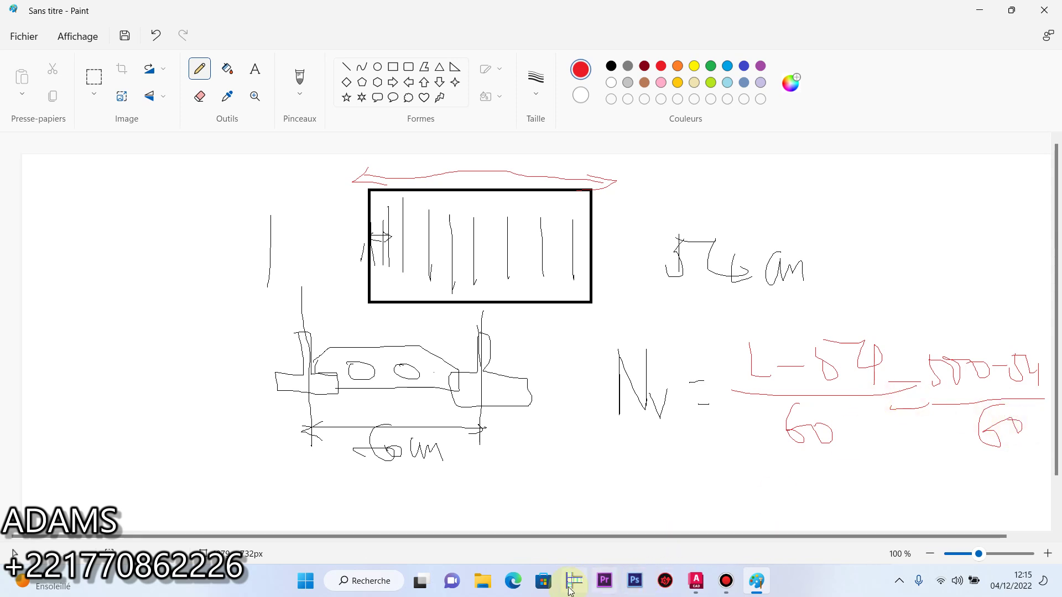
Open the Calculator and compute 500 minus 54, divided by 60
{"action": "left_click", "coordinate": [357, 581]}
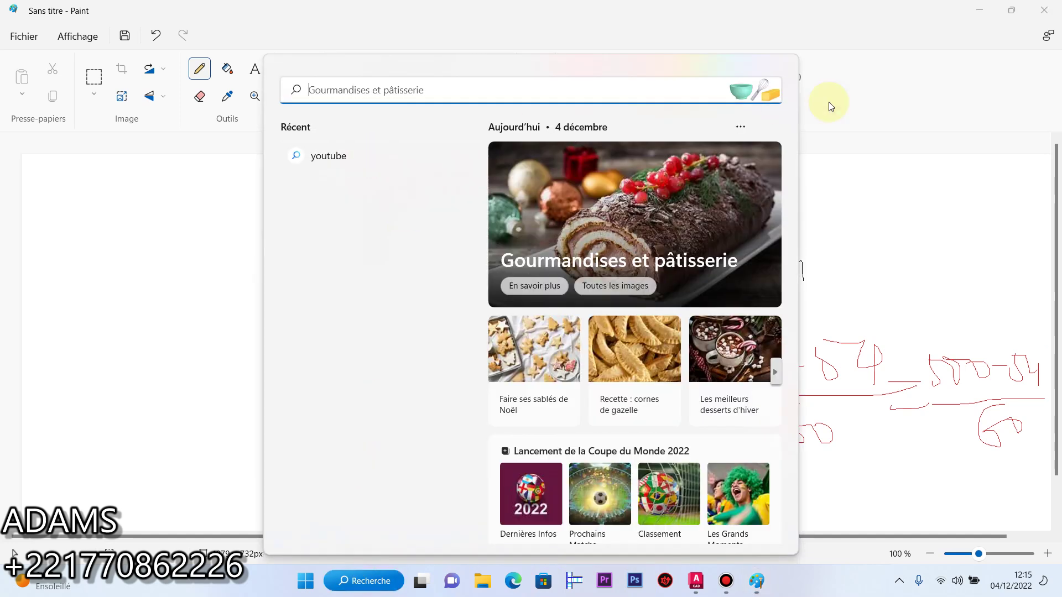
{"action": "left_click", "coordinate": [784, 76]}
{"action": "left_click", "coordinate": [299, 585]}
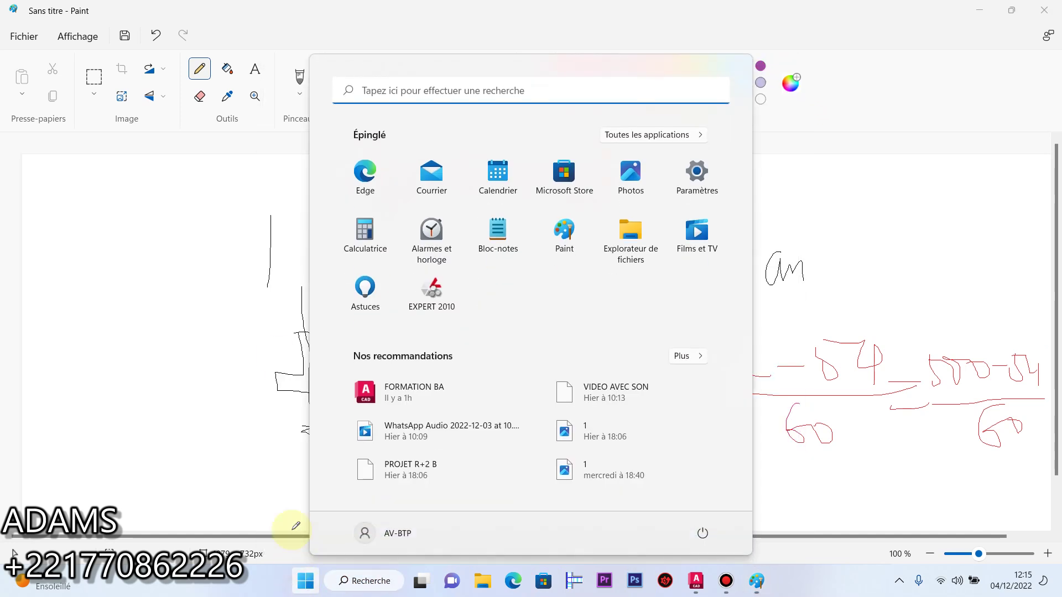
{"action": "left_click", "coordinate": [376, 238]}
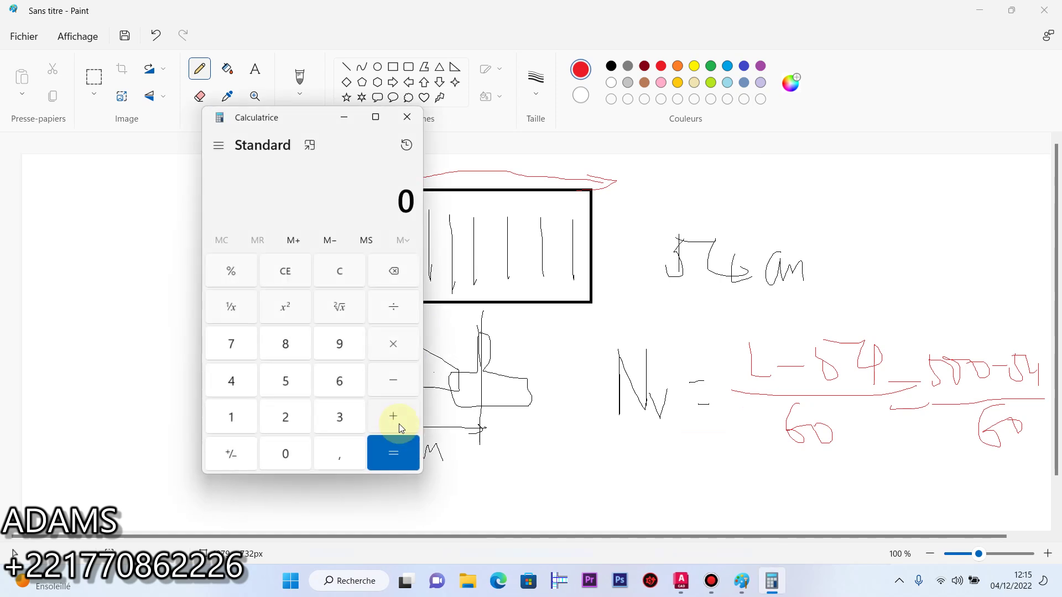
{"action": "left_click", "coordinate": [286, 381]}
{"action": "left_click", "coordinate": [285, 454]}
{"action": "left_click", "coordinate": [286, 456]}
{"action": "left_click", "coordinate": [393, 380]}
{"action": "left_click", "coordinate": [285, 381]}
{"action": "left_click", "coordinate": [231, 381]}
{"action": "left_click", "coordinate": [393, 454]}
{"action": "left_click", "coordinate": [393, 306]}
{"action": "left_click", "coordinate": [339, 381]}
{"action": "left_click", "coordinate": [285, 454]}
{"action": "left_click", "coordinate": [378, 459]}
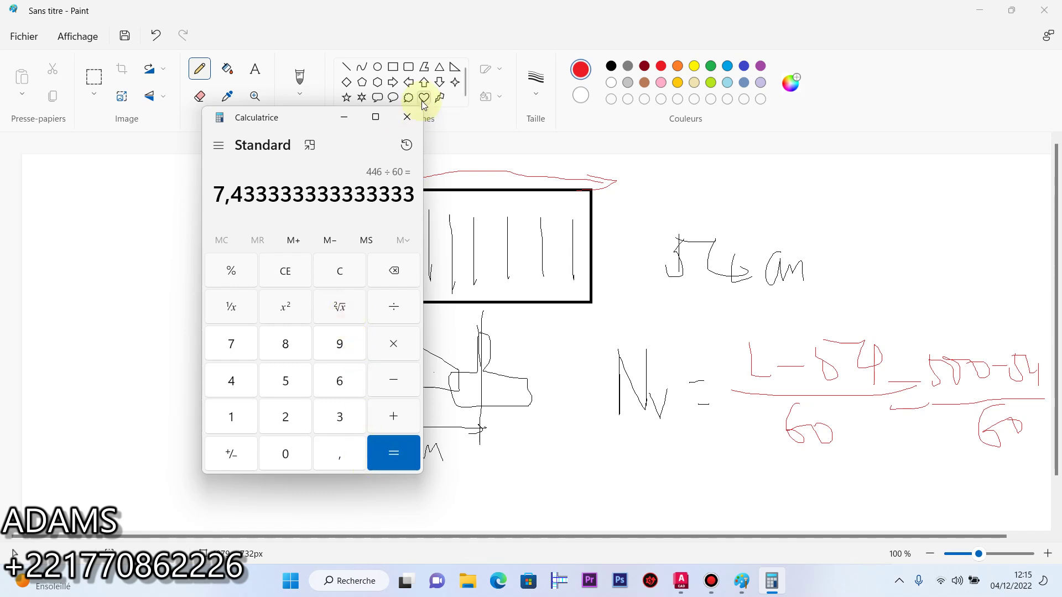
Close the Calculator, switch to AutoCAD and change the N1 label in the room between beams A5 and A1 to 08N1
{"action": "left_click", "coordinate": [407, 117]}
{"action": "left_click", "coordinate": [695, 581]}
{"action": "scroll", "coordinate": [446, 329], "scroll_direction": "up", "scroll_amount": 5}
{"action": "left_click", "coordinate": [464, 261]}
{"action": "left_click", "coordinate": [462, 257]}
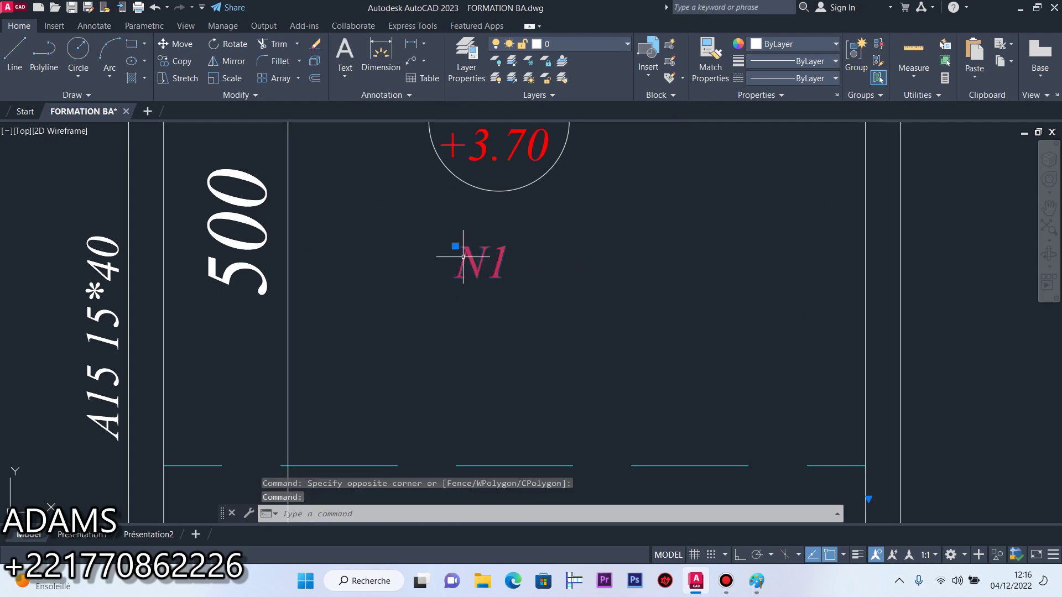
{"action": "double_click", "coordinate": [462, 255]}
{"action": "type", "text": "08"}
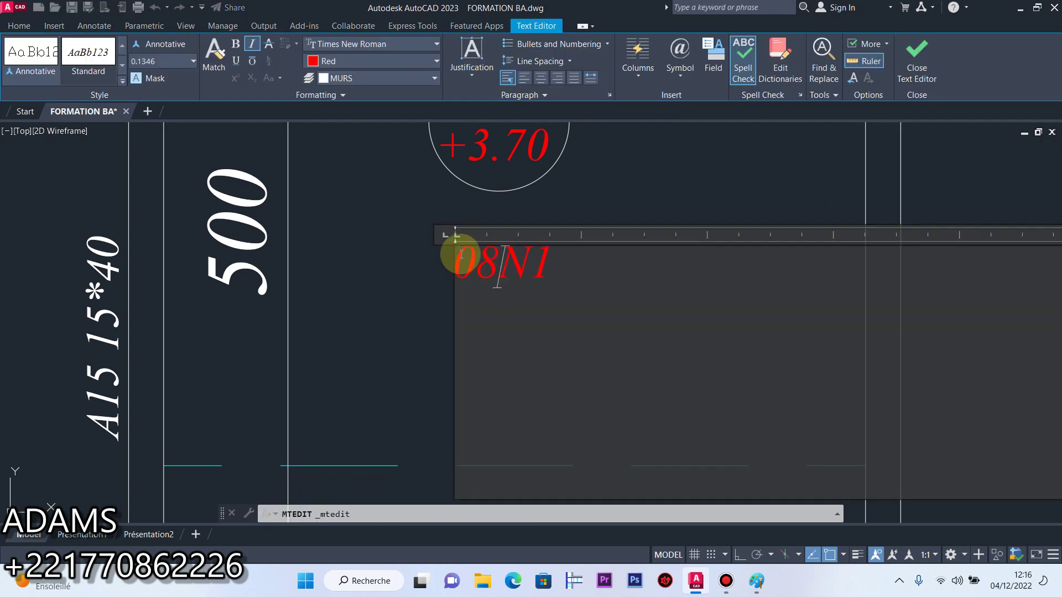
{"action": "left_click", "coordinate": [385, 290]}
{"action": "scroll", "coordinate": [446, 303], "scroll_direction": "down", "scroll_amount": 3}
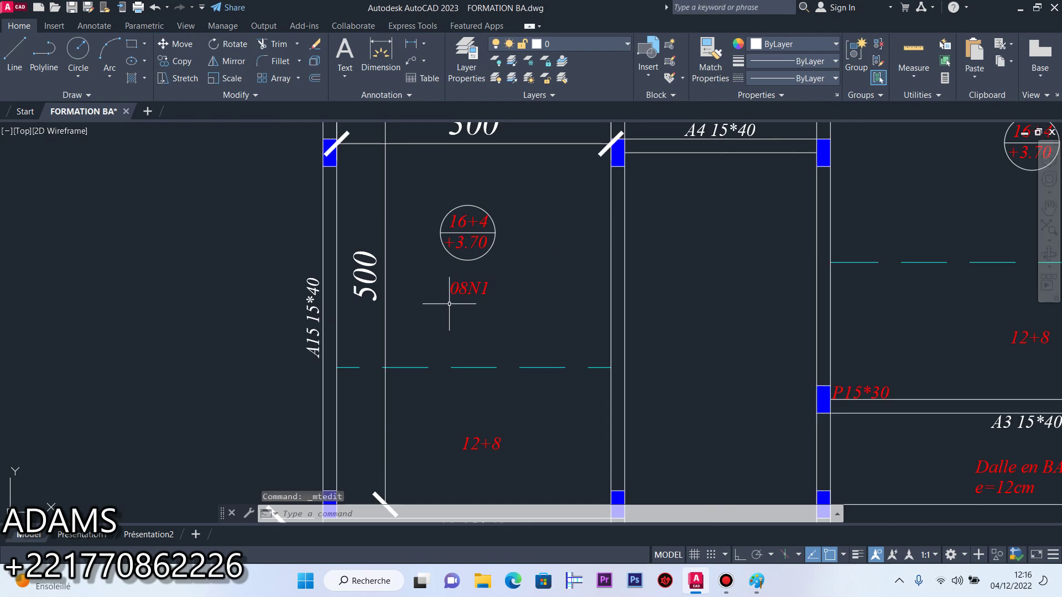
Copy the 08N1 label to just below the circled 16+4 / +3.70 tag in the room between beams A6 and A3
{"action": "left_click", "coordinate": [475, 288]}
{"action": "left_click", "coordinate": [176, 61]}
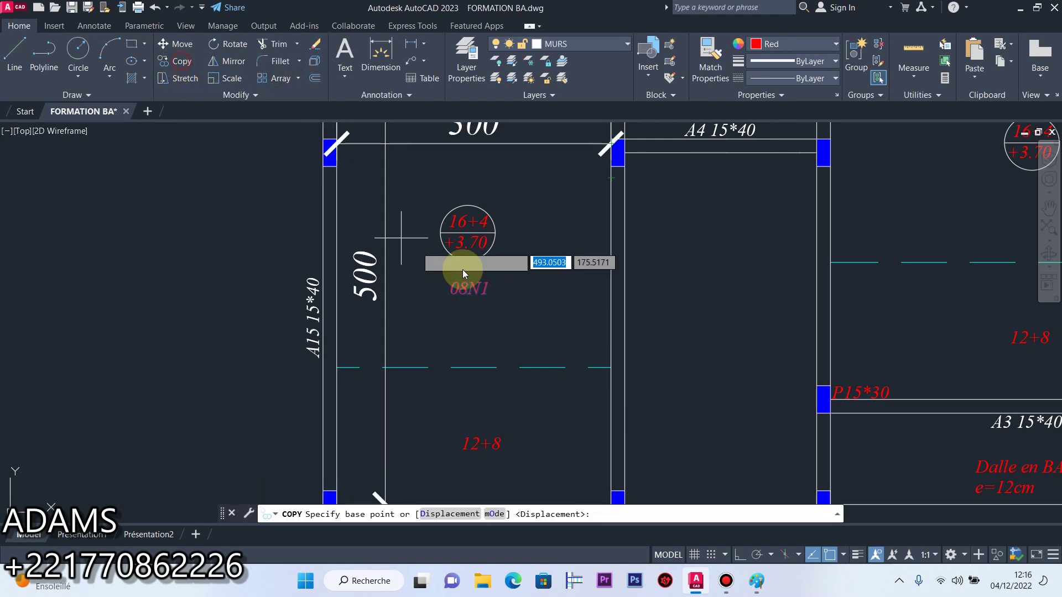
{"action": "left_click", "coordinate": [475, 289]}
{"action": "scroll", "coordinate": [476, 289], "scroll_direction": "down", "scroll_amount": 5}
{"action": "scroll", "coordinate": [459, 293], "scroll_direction": "up", "scroll_amount": 10}
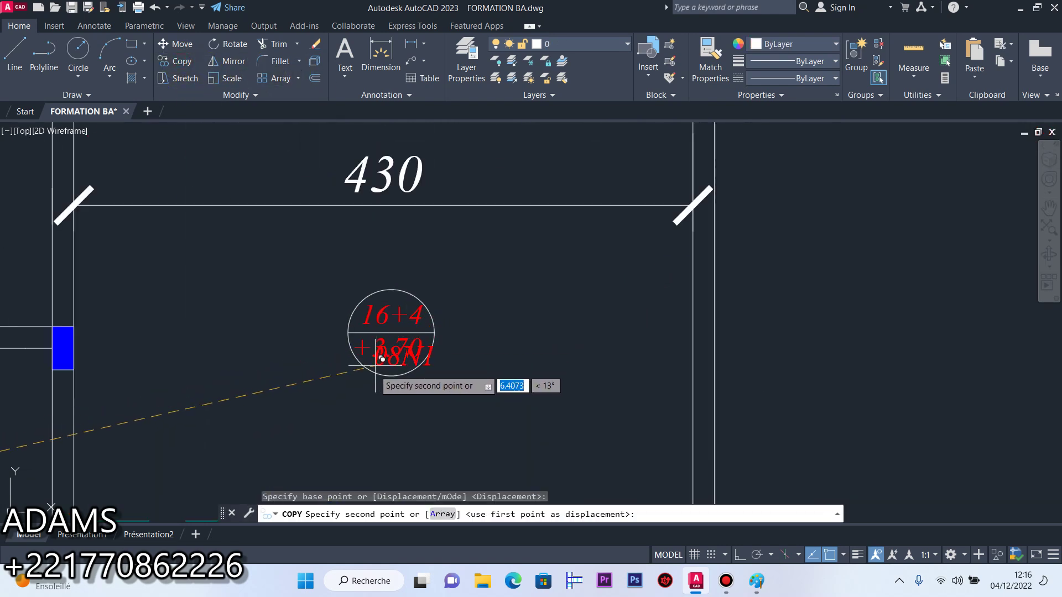
{"action": "left_click", "coordinate": [377, 404]}
{"action": "right_click", "coordinate": [357, 427]}
{"action": "left_click", "coordinate": [402, 214]}
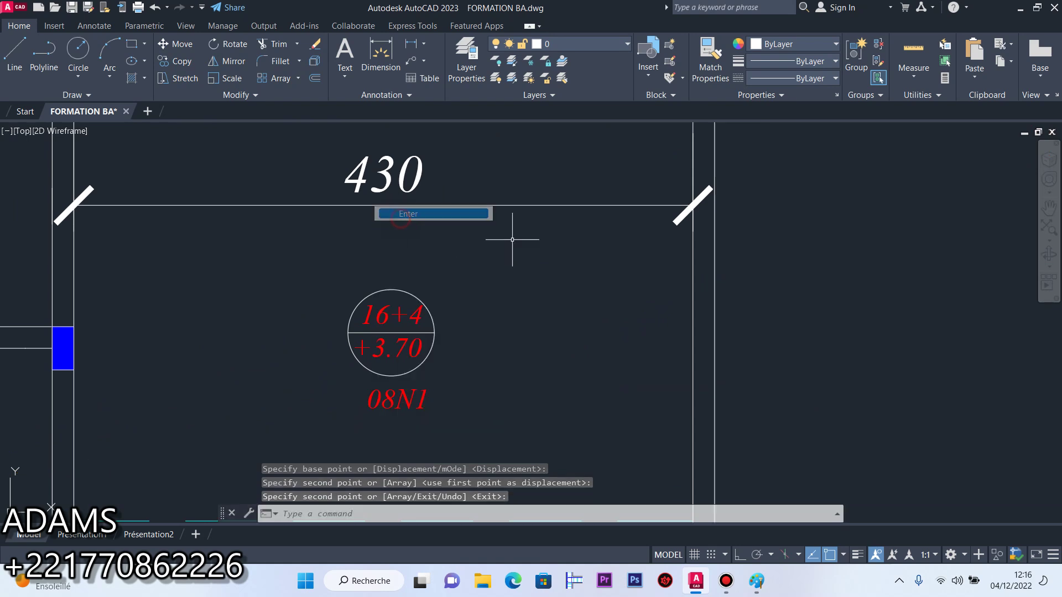
Dimension the vertical distance between beams A6 and A3, placing the dimension line inside the room near its outer edge
{"action": "scroll", "coordinate": [512, 239], "scroll_direction": "down", "scroll_amount": 4}
{"action": "left_click", "coordinate": [369, 45]}
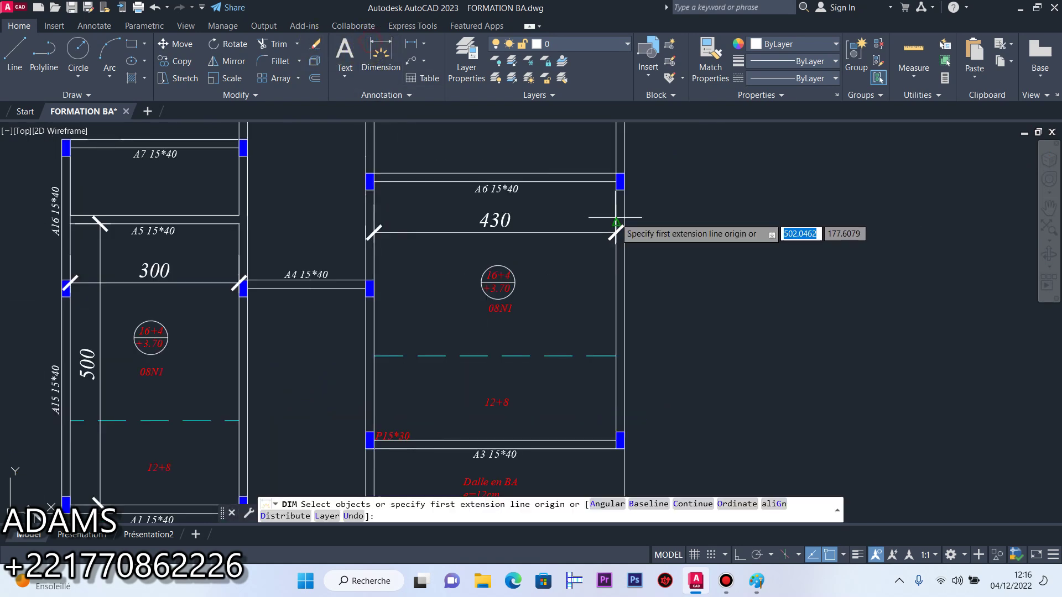
{"action": "key", "text": "Return"}
{"action": "left_click", "coordinate": [620, 181]}
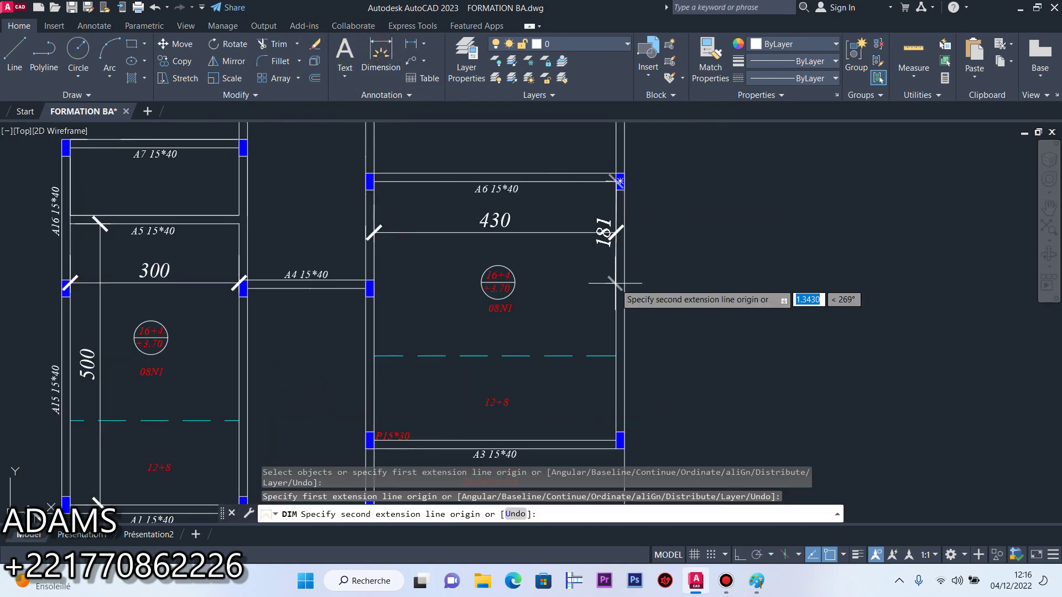
{"action": "left_click", "coordinate": [614, 438]}
{"action": "left_click", "coordinate": [587, 354]}
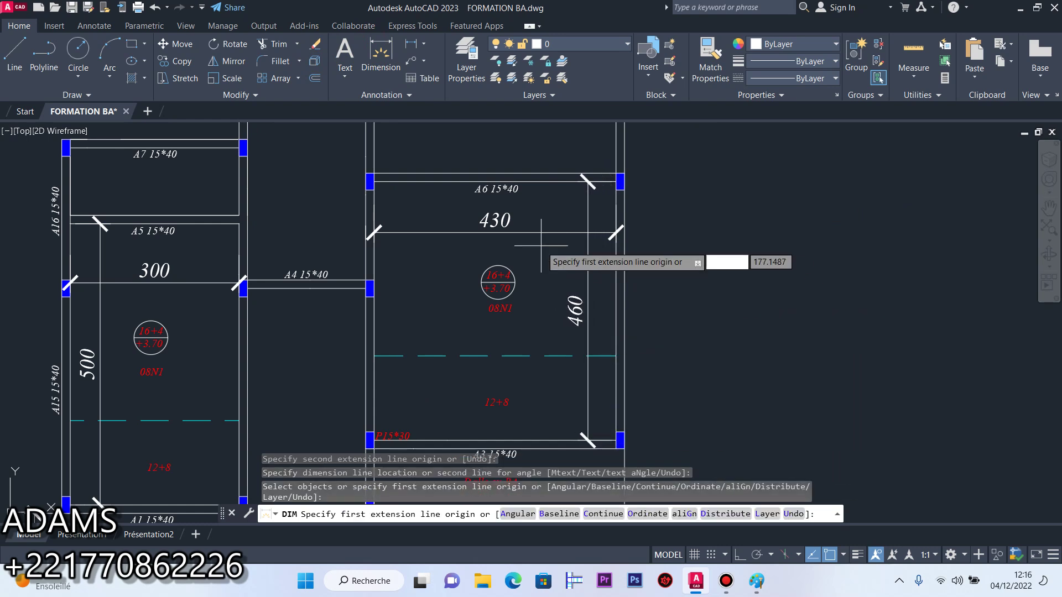
{"action": "scroll", "coordinate": [586, 250], "scroll_direction": "down", "scroll_amount": 2}
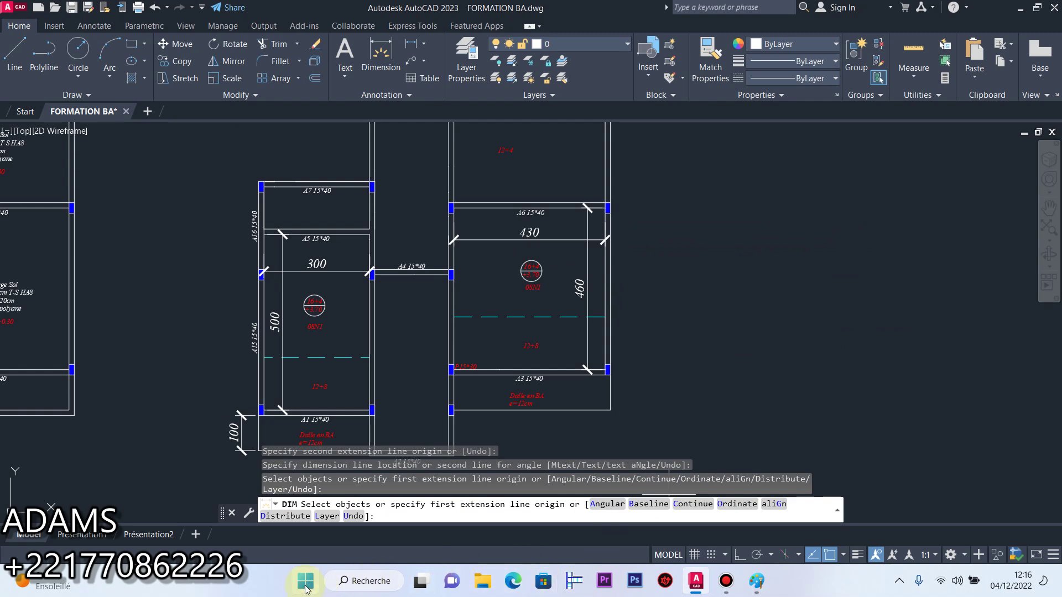
Open the Calculator and compute 460 minus 54, divided by 60
{"action": "left_click", "coordinate": [305, 587]}
{"action": "left_click", "coordinate": [374, 237]}
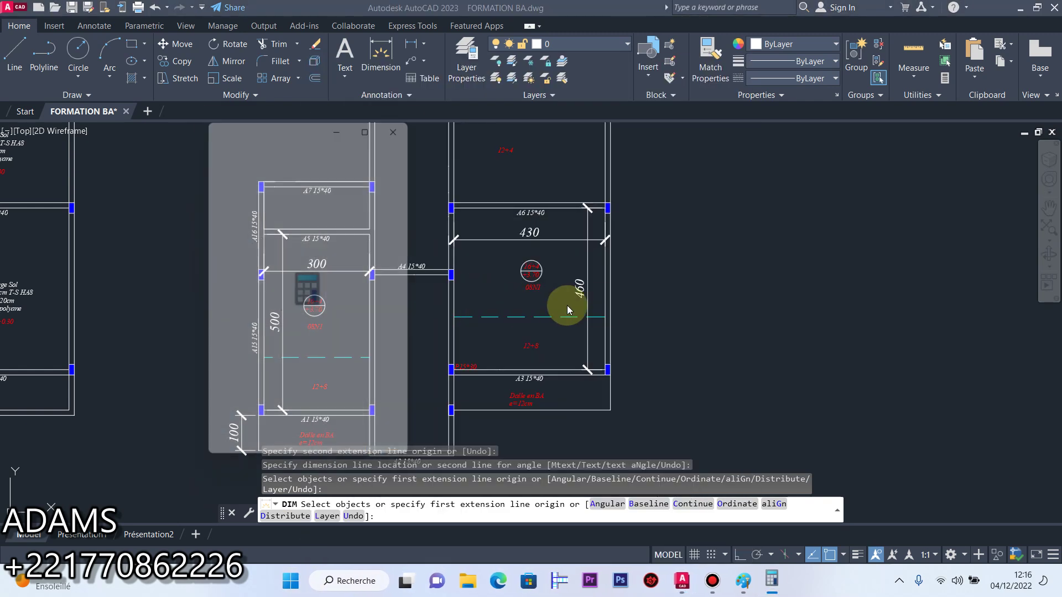
{"action": "left_click", "coordinate": [232, 381]}
{"action": "left_click", "coordinate": [327, 382]}
{"action": "left_click", "coordinate": [286, 453]}
{"action": "left_click", "coordinate": [393, 381]}
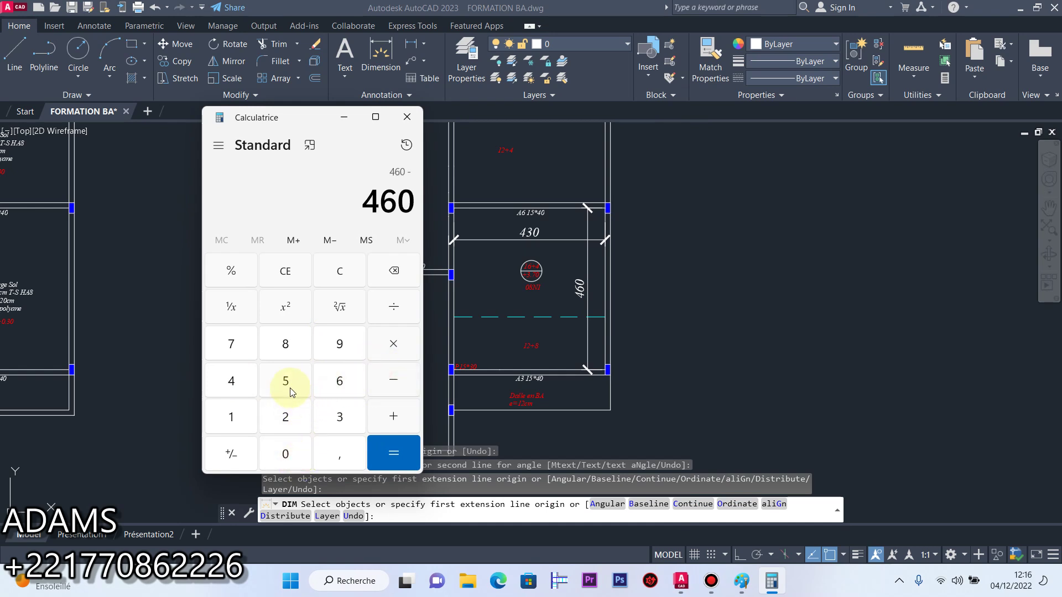
{"action": "left_click", "coordinate": [287, 384]}
{"action": "left_click", "coordinate": [235, 381]}
{"action": "left_click", "coordinate": [393, 451]}
{"action": "left_click", "coordinate": [396, 303]}
{"action": "left_click", "coordinate": [346, 382]}
{"action": "left_click", "coordinate": [288, 453]}
{"action": "left_click", "coordinate": [392, 450]}
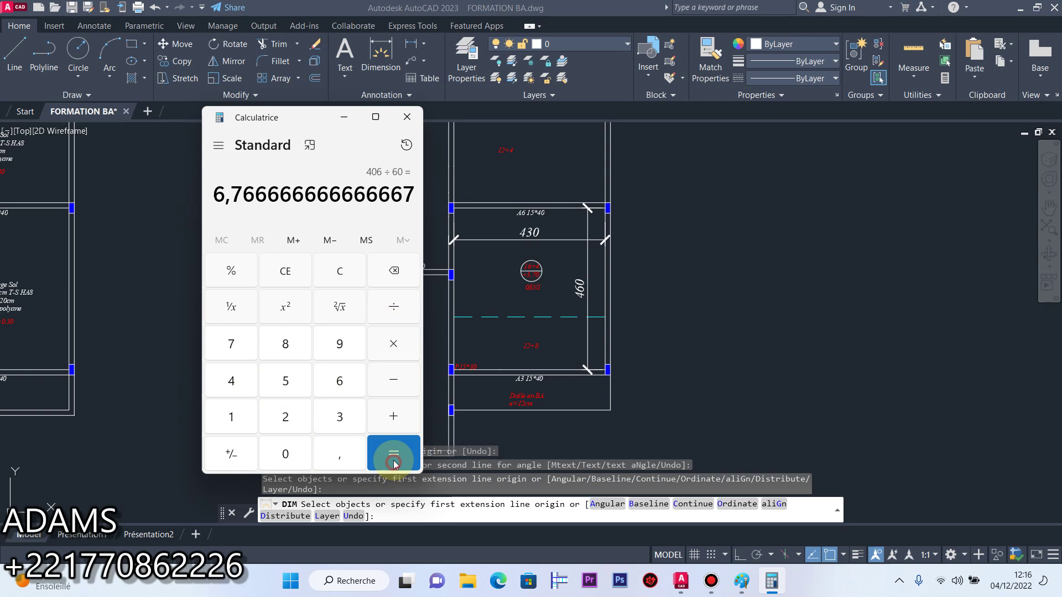
Minimize the Calculator, end the dimension command and change the copied label in the room between beams A6 and A3 to 07N2
{"action": "left_click", "coordinate": [344, 124]}
{"action": "scroll", "coordinate": [540, 282], "scroll_direction": "up", "scroll_amount": 3}
{"action": "right_click", "coordinate": [538, 284]}
{"action": "left_click", "coordinate": [553, 289]}
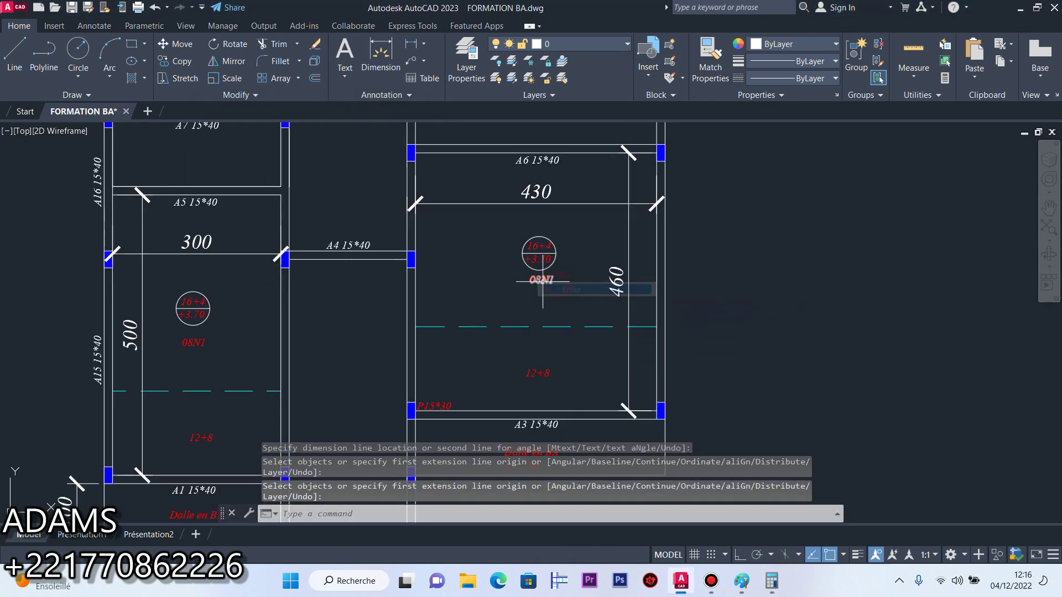
{"action": "scroll", "coordinate": [543, 282], "scroll_direction": "up", "scroll_amount": 8}
{"action": "double_click", "coordinate": [565, 257]}
{"action": "left_click_drag", "start_coordinate": [565, 258], "coordinate": [540, 256]}
{"action": "type", "text": "7"}
{"action": "left_click_drag", "start_coordinate": [654, 268], "coordinate": [637, 271]}
{"action": "type", "text": "2"}
{"action": "left_click", "coordinate": [443, 338]}
{"action": "scroll", "coordinate": [536, 301], "scroll_direction": "down", "scroll_amount": 6}
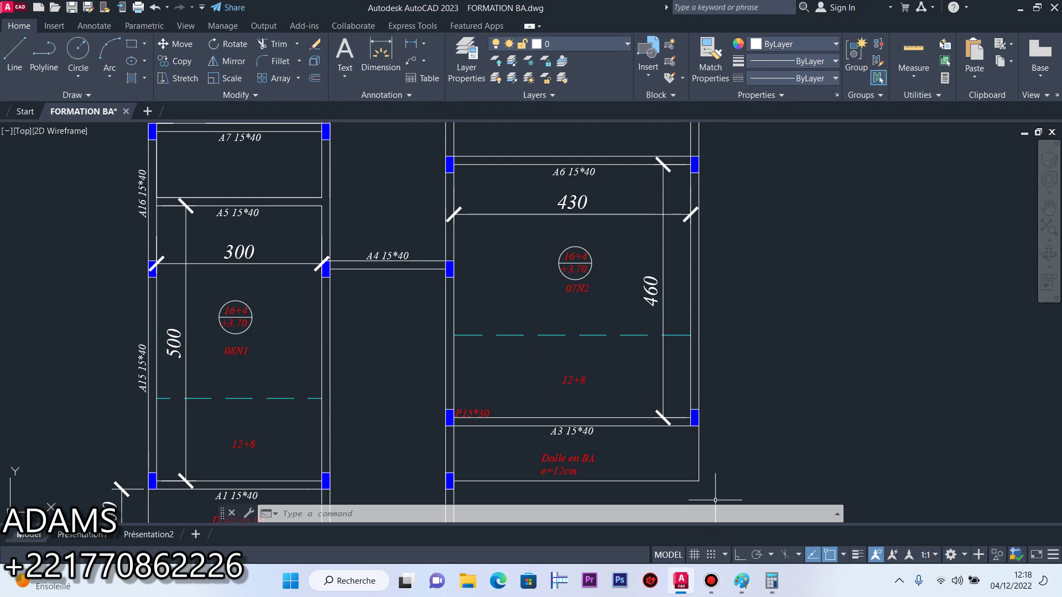
{"action": "left_click", "coordinate": [712, 582]}
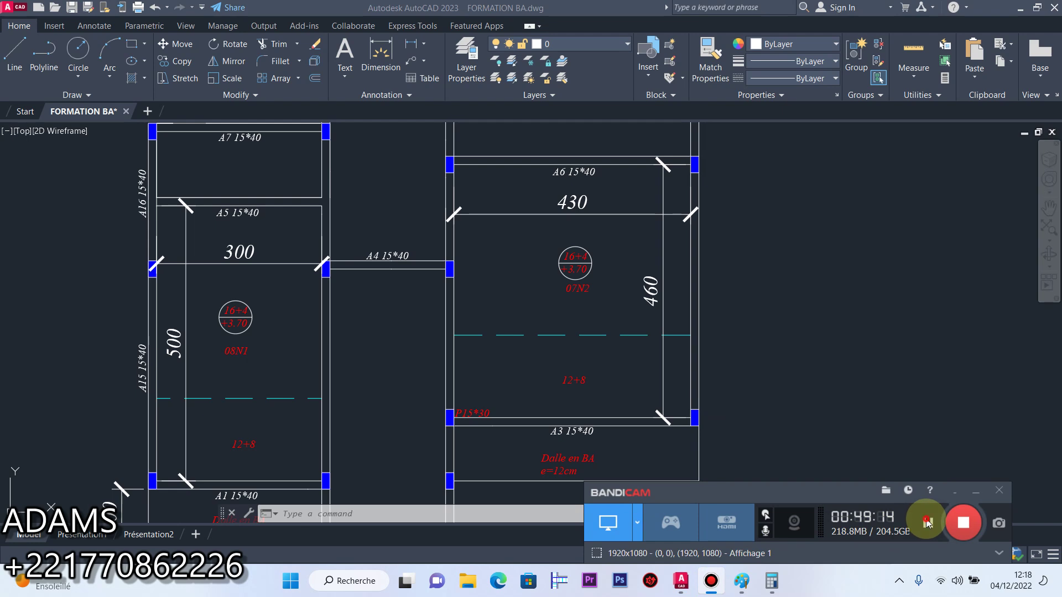
{"action": "left_click", "coordinate": [977, 492]}
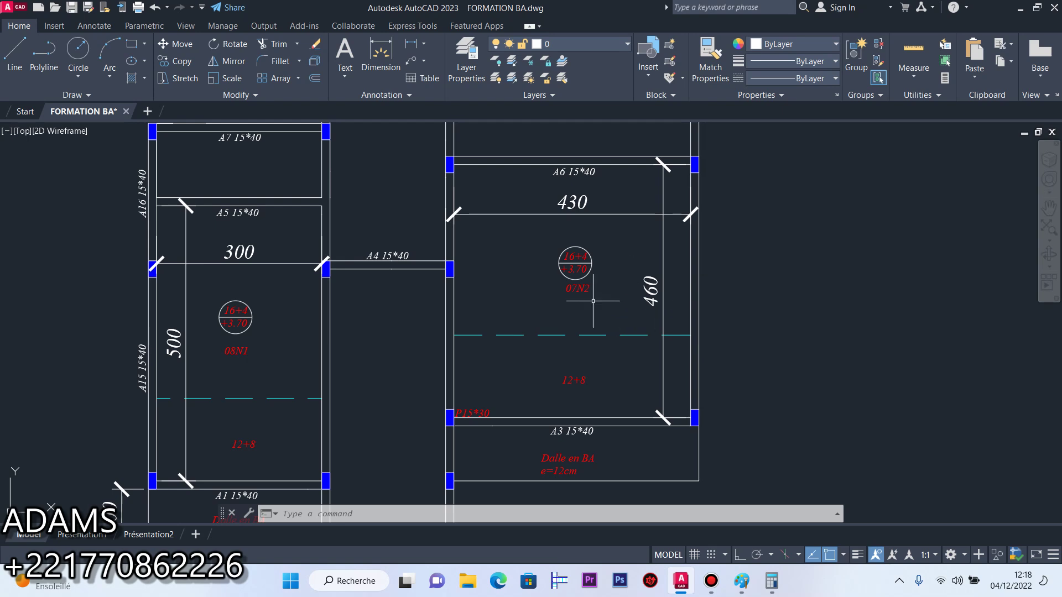
Offset the inner line of beam A3 by 0.54 into the room between beams A6 and A3 as the first trial joist line
{"action": "left_click", "coordinate": [316, 79]}
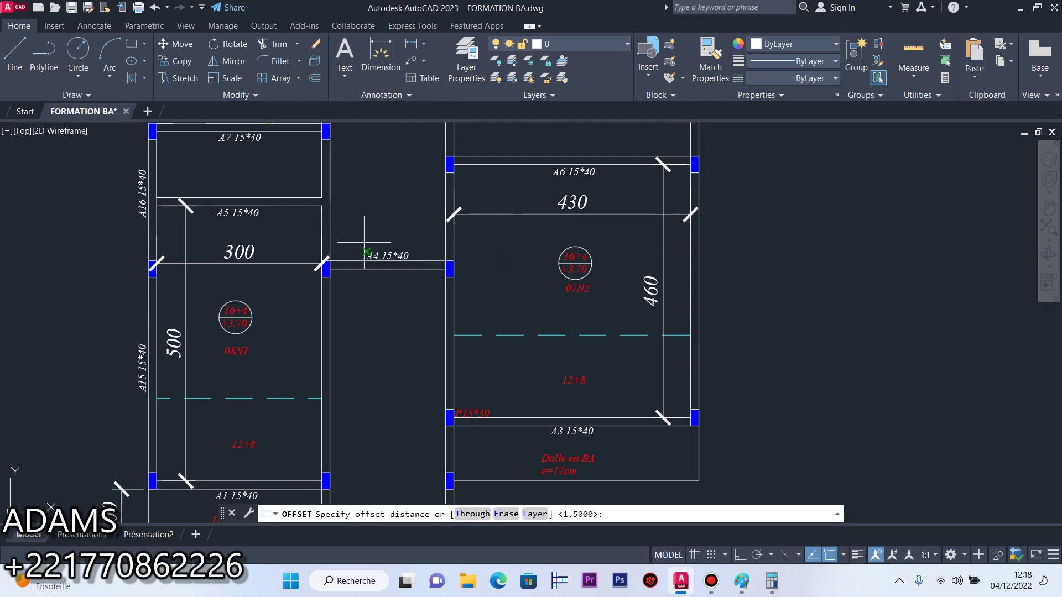
{"action": "type", "text": "0.54"}
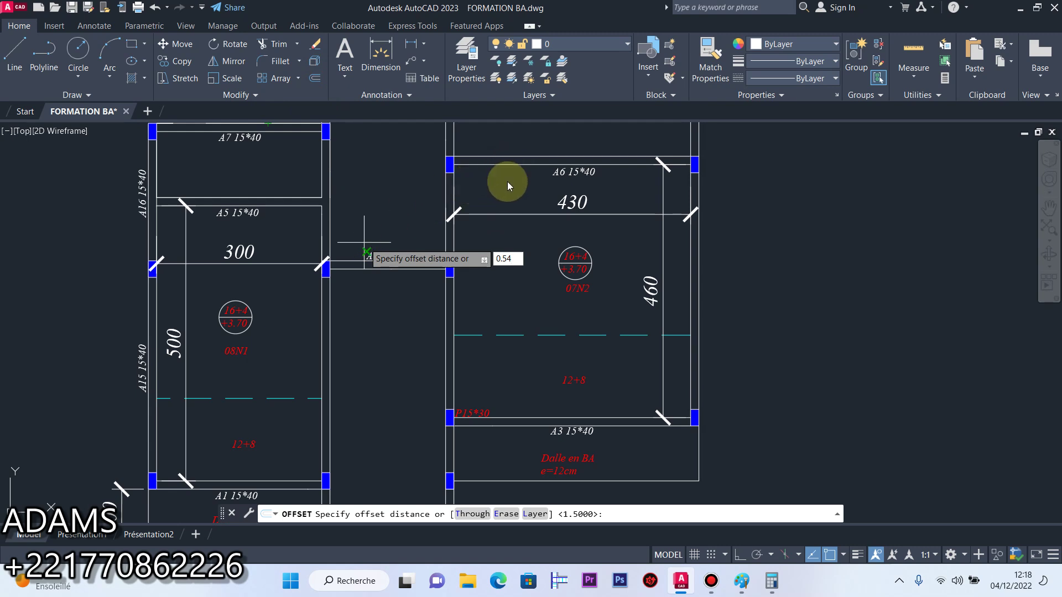
{"action": "key", "text": "Return"}
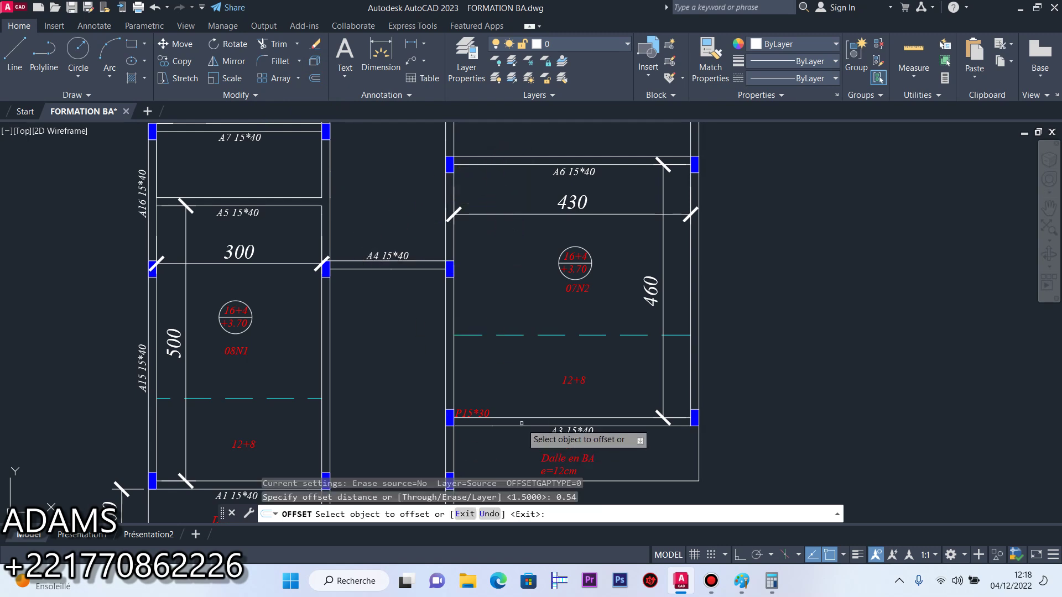
{"action": "left_click", "coordinate": [571, 417]}
{"action": "left_click", "coordinate": [575, 404]}
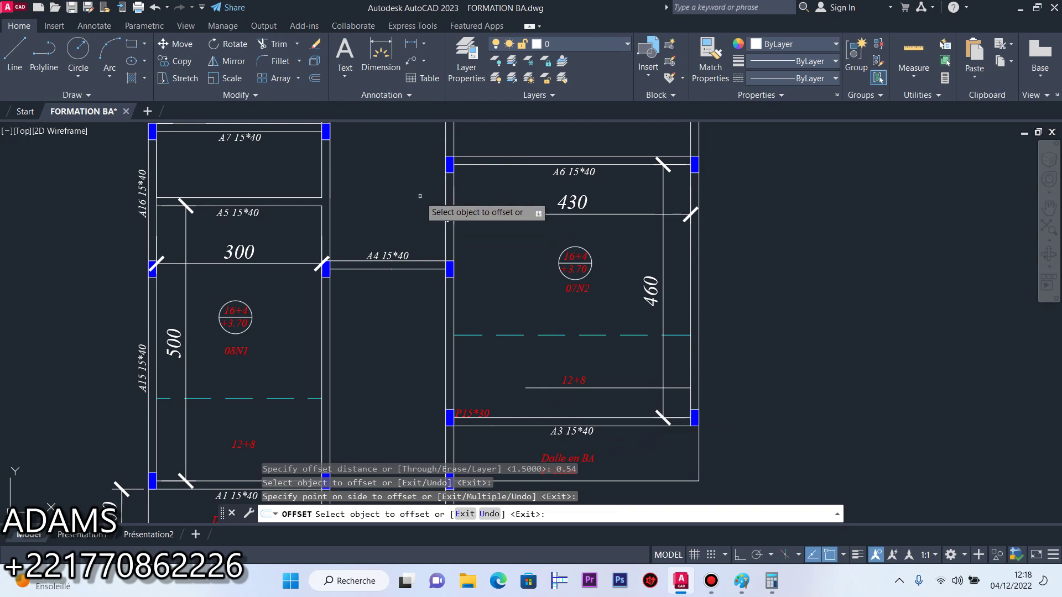
Offset the trial joist line repeatedly at 0.6 spacing toward beam A6 to lay out the remaining joists, and end the command
{"action": "left_click", "coordinate": [317, 82]}
{"action": "type", "text": "0.6"}
{"action": "key", "text": "Return"}
{"action": "right_click", "coordinate": [448, 231]}
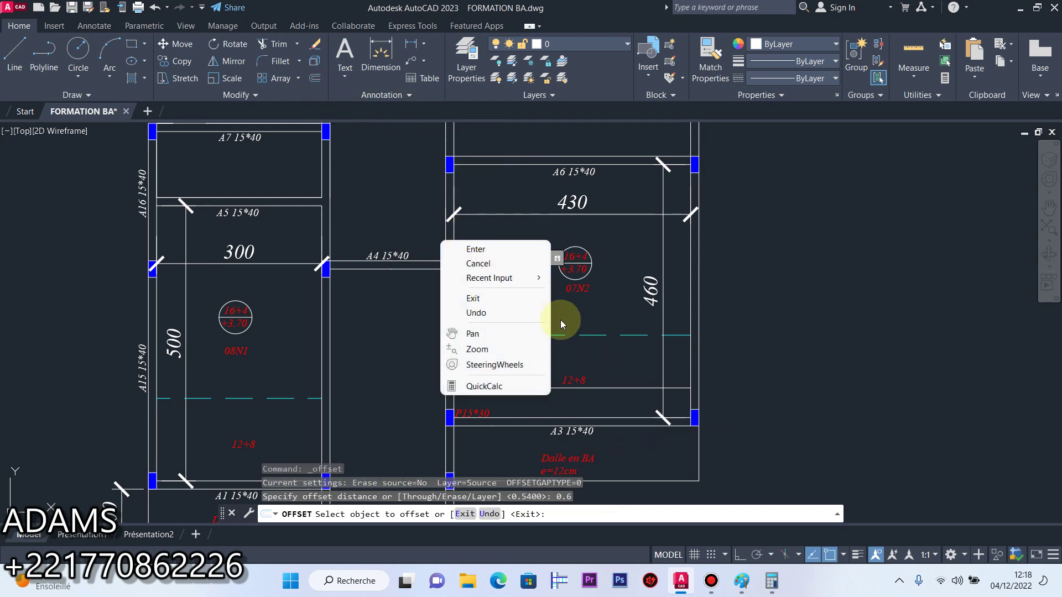
{"action": "left_click", "coordinate": [514, 247]}
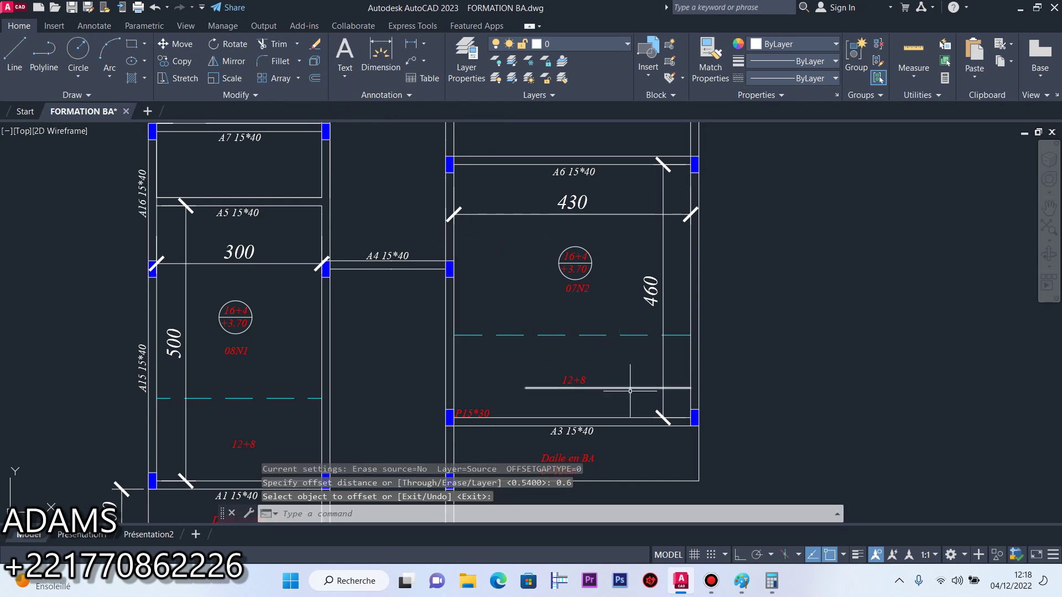
{"action": "left_click", "coordinate": [314, 78]}
{"action": "key", "text": "Return"}
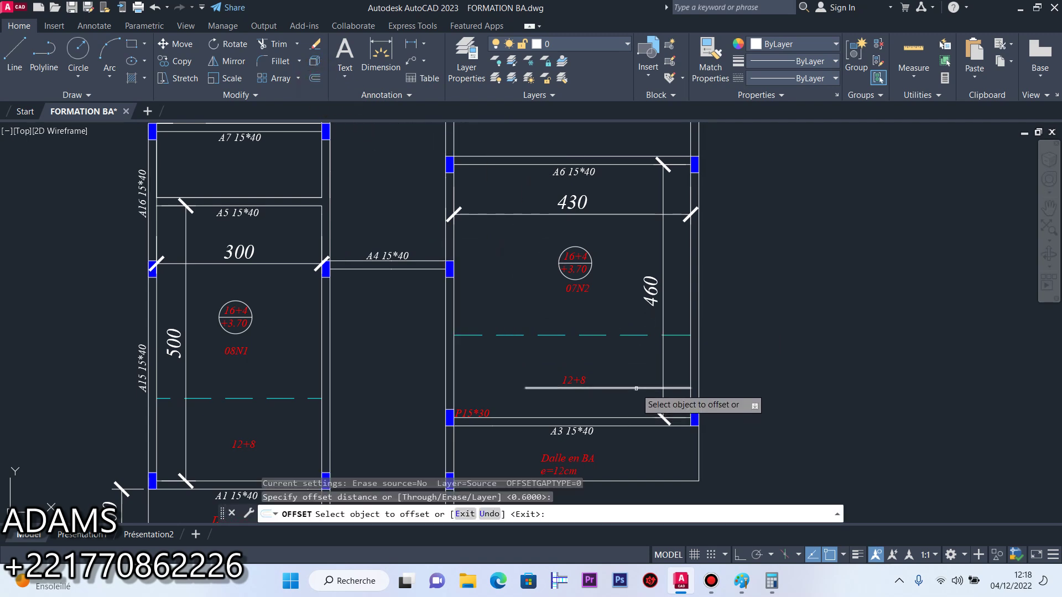
{"action": "left_click", "coordinate": [636, 388]}
{"action": "left_click", "coordinate": [628, 353]}
{"action": "left_click", "coordinate": [628, 353]}
{"action": "left_click", "coordinate": [620, 316]}
{"action": "left_click", "coordinate": [619, 322]}
{"action": "left_click", "coordinate": [618, 291]}
{"action": "left_click", "coordinate": [618, 289]}
{"action": "left_click", "coordinate": [617, 260]}
{"action": "left_click", "coordinate": [614, 255]}
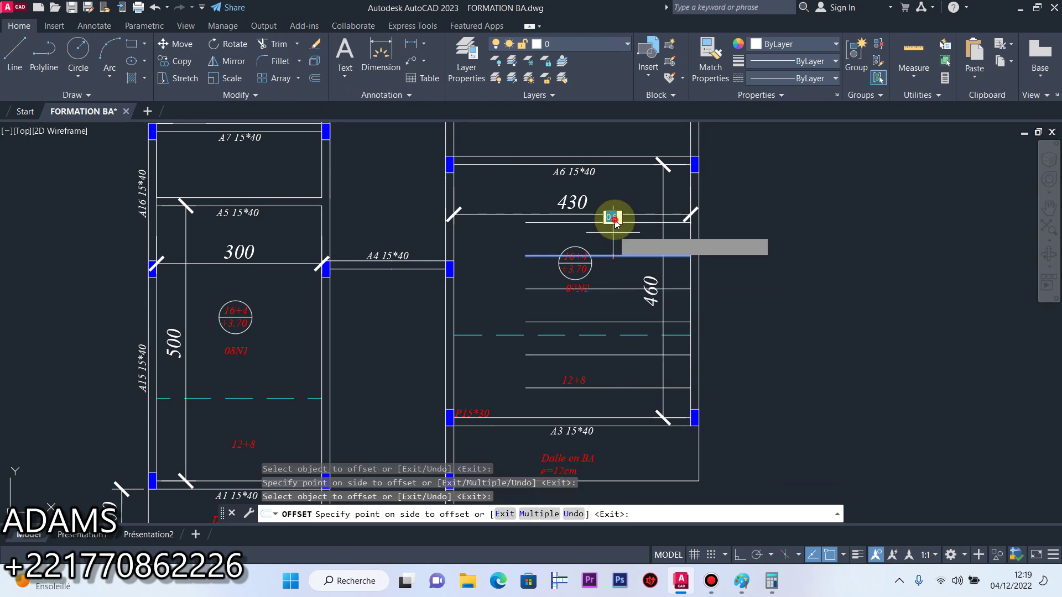
{"action": "left_click", "coordinate": [605, 238]}
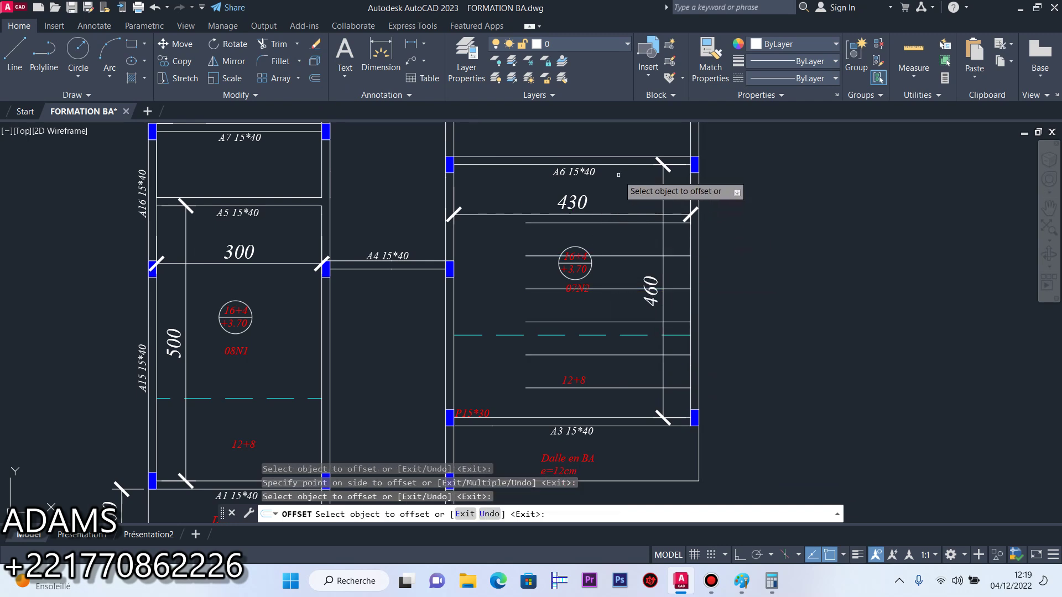
{"action": "left_click", "coordinate": [613, 223]}
{"action": "left_click", "coordinate": [624, 191]}
{"action": "right_click", "coordinate": [627, 181]}
Erase all the trial joist lines from the room between beams A6 and A3
{"action": "left_click", "coordinate": [637, 185]}
{"action": "left_click", "coordinate": [635, 177]}
{"action": "left_click", "coordinate": [634, 193]}
{"action": "scroll", "coordinate": [634, 221], "scroll_direction": "up", "scroll_amount": 6}
{"action": "left_click", "coordinate": [631, 219]}
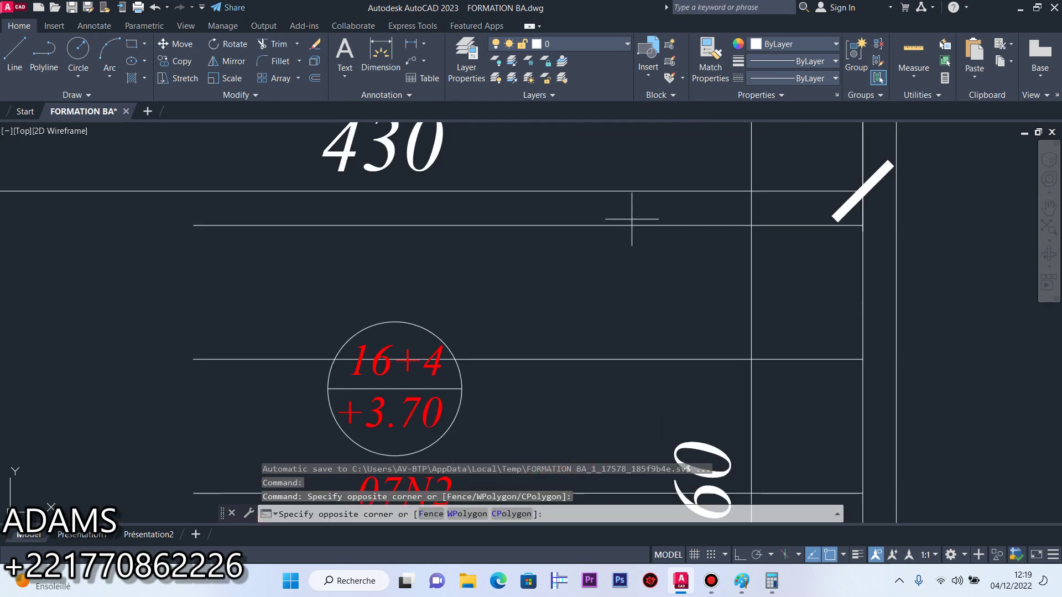
{"action": "left_click", "coordinate": [625, 236]}
{"action": "scroll", "coordinate": [617, 252], "scroll_direction": "down", "scroll_amount": 4}
{"action": "left_click", "coordinate": [618, 281]}
{"action": "left_click", "coordinate": [621, 296]}
{"action": "left_click", "coordinate": [771, 351]}
{"action": "left_click", "coordinate": [575, 285]}
{"action": "scroll", "coordinate": [604, 285], "scroll_direction": "down", "scroll_amount": 3}
{"action": "scroll", "coordinate": [598, 369], "scroll_direction": "up", "scroll_amount": 4}
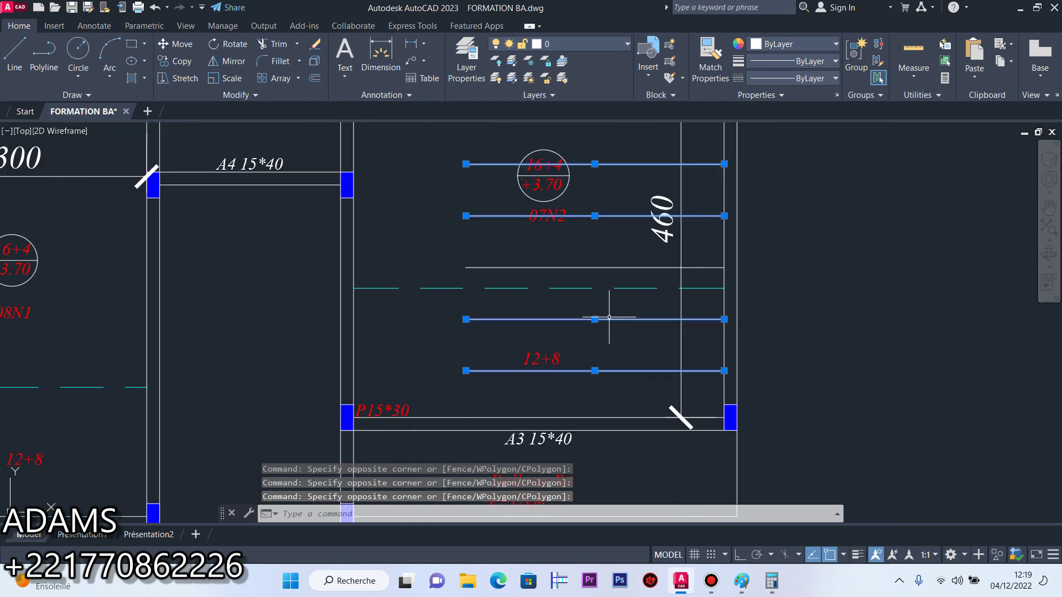
{"action": "left_click", "coordinate": [315, 45]}
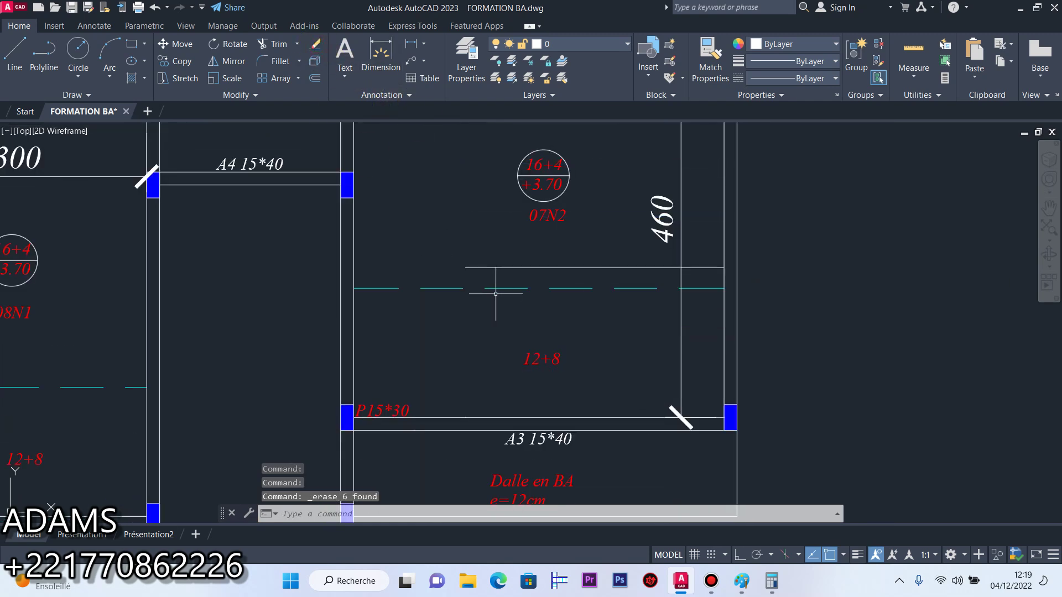
{"action": "left_click", "coordinate": [570, 267]}
{"action": "left_click", "coordinate": [315, 44]}
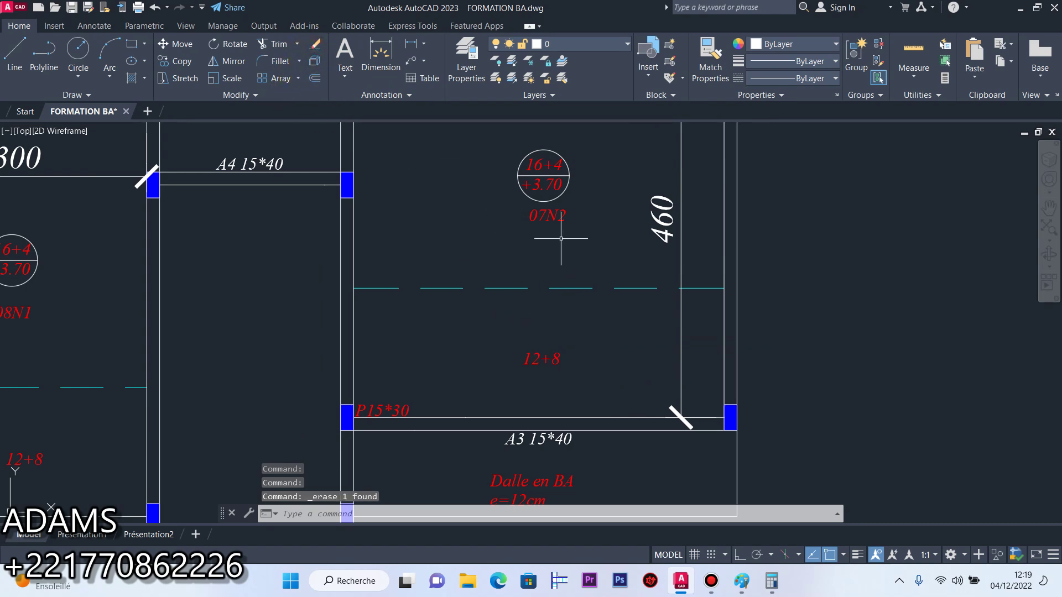
Start a polyline below the 07N2 label and draw its horizontal segment with ortho mode on
{"action": "left_click", "coordinate": [43, 51]}
{"action": "scroll", "coordinate": [552, 252], "scroll_direction": "up", "scroll_amount": 6}
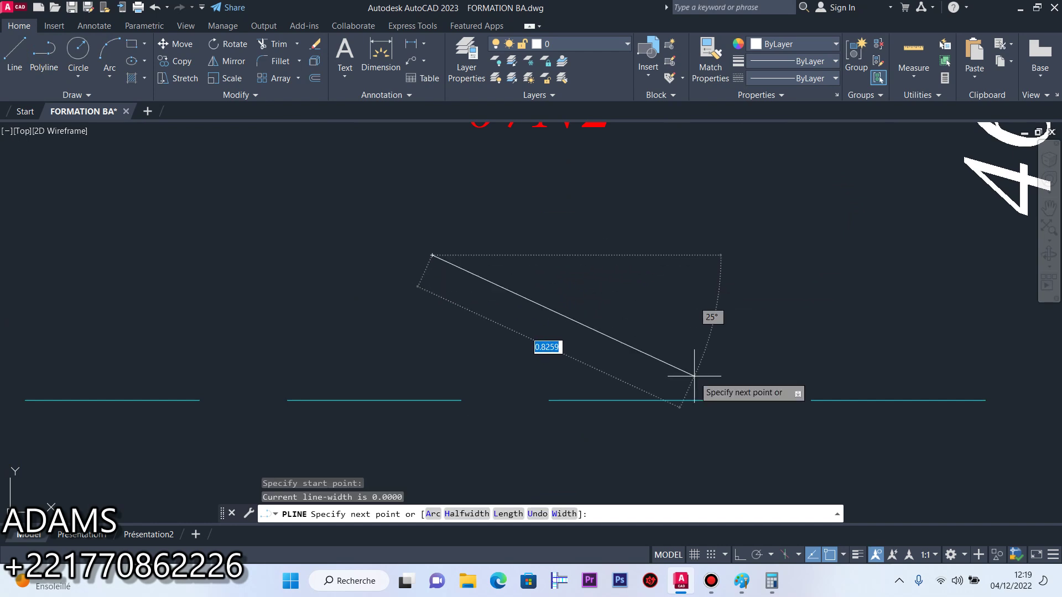
{"action": "left_click", "coordinate": [740, 554]}
{"action": "scroll", "coordinate": [667, 325], "scroll_direction": "up", "scroll_amount": 5}
{"action": "scroll", "coordinate": [666, 324], "scroll_direction": "up", "scroll_amount": 8}
{"action": "scroll", "coordinate": [578, 307], "scroll_direction": "down", "scroll_amount": 6}
{"action": "scroll", "coordinate": [590, 344], "scroll_direction": "up", "scroll_amount": 2}
{"action": "left_click", "coordinate": [583, 352]}
{"action": "scroll", "coordinate": [556, 329], "scroll_direction": "up", "scroll_amount": 7}
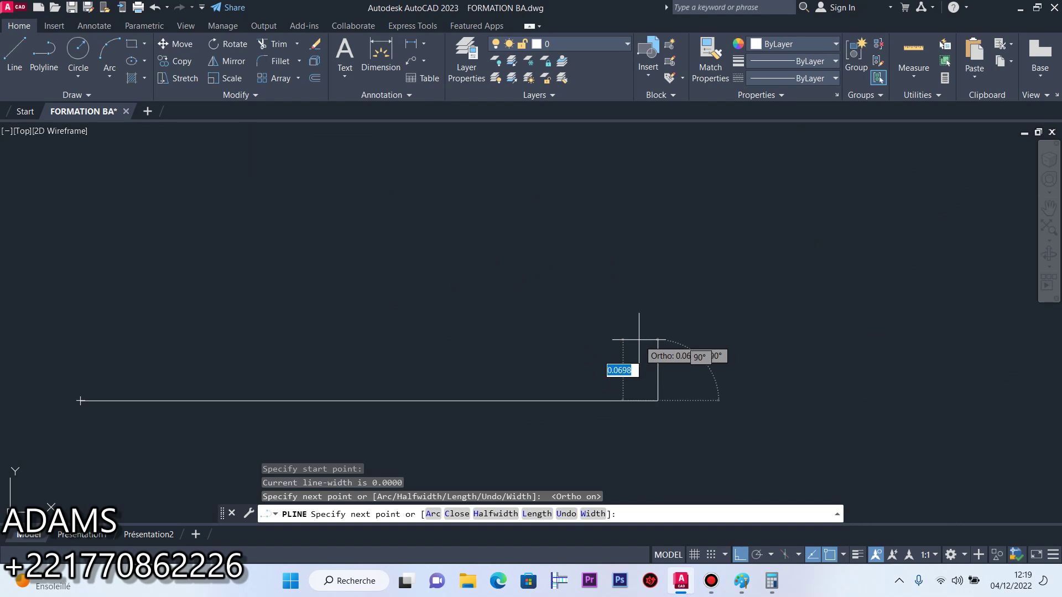
Turn ortho off, add a short barb angled back above the segment's end and finish the polyline
{"action": "left_click", "coordinate": [740, 555]}
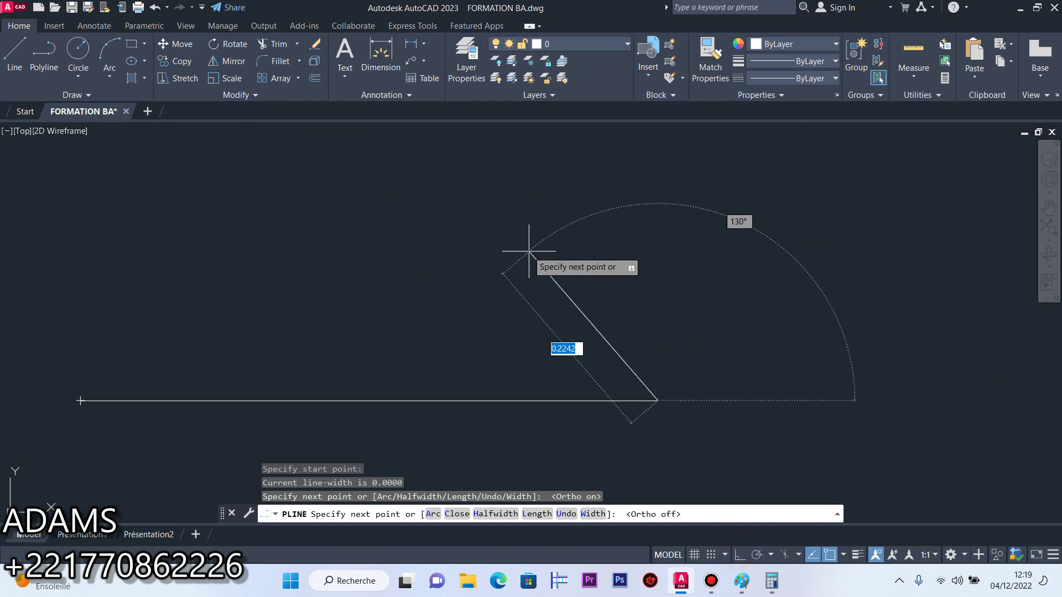
{"action": "left_click", "coordinate": [551, 309]}
{"action": "key", "text": "Escape"}
{"action": "left_click_drag", "start_coordinate": [553, 304], "coordinate": [580, 330]}
{"action": "scroll", "coordinate": [640, 273], "scroll_direction": "down", "scroll_amount": 4}
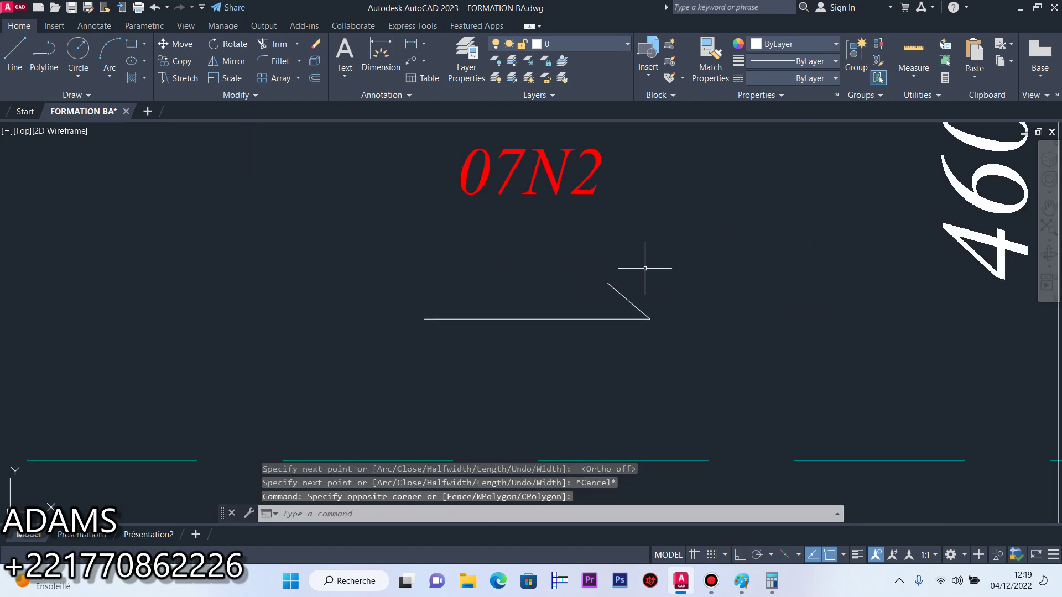
Draw a short slanted polyline from the arrow's opposite end, angled inward below the horizontal segment, and end the command
{"action": "left_click", "coordinate": [58, 76]}
{"action": "left_click", "coordinate": [424, 319]}
{"action": "left_click", "coordinate": [476, 367]}
{"action": "right_click", "coordinate": [507, 317]}
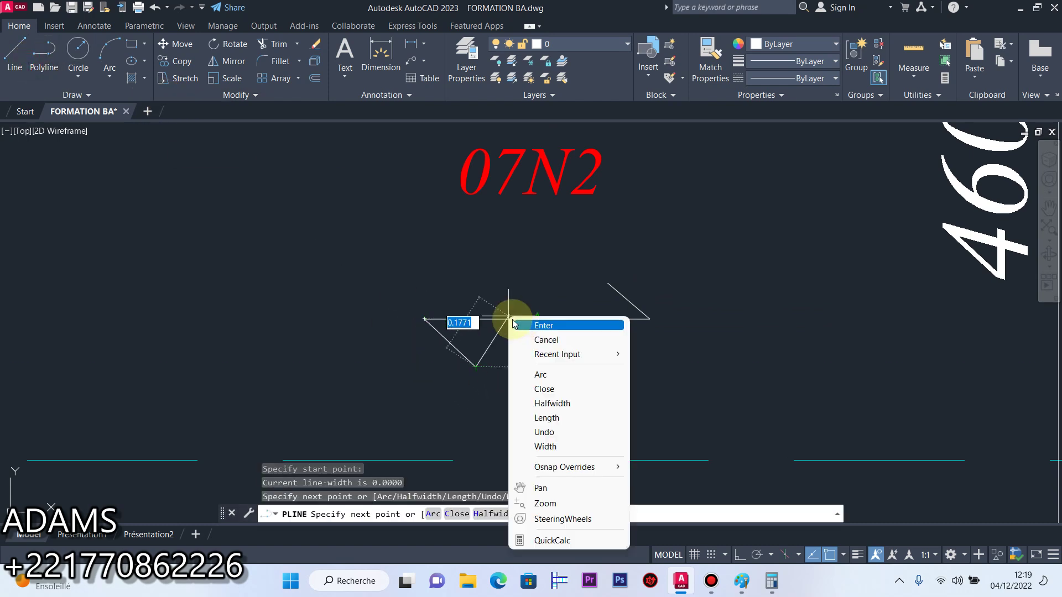
{"action": "left_click", "coordinate": [534, 324]}
Stretch the free ends of both arrow barbs to give them a flatter slant, and clear the selection
{"action": "scroll", "coordinate": [477, 188], "scroll_direction": "down", "scroll_amount": 6}
{"action": "scroll", "coordinate": [503, 208], "scroll_direction": "up", "scroll_amount": 4}
{"action": "left_click", "coordinate": [515, 201]}
{"action": "left_click", "coordinate": [490, 218]}
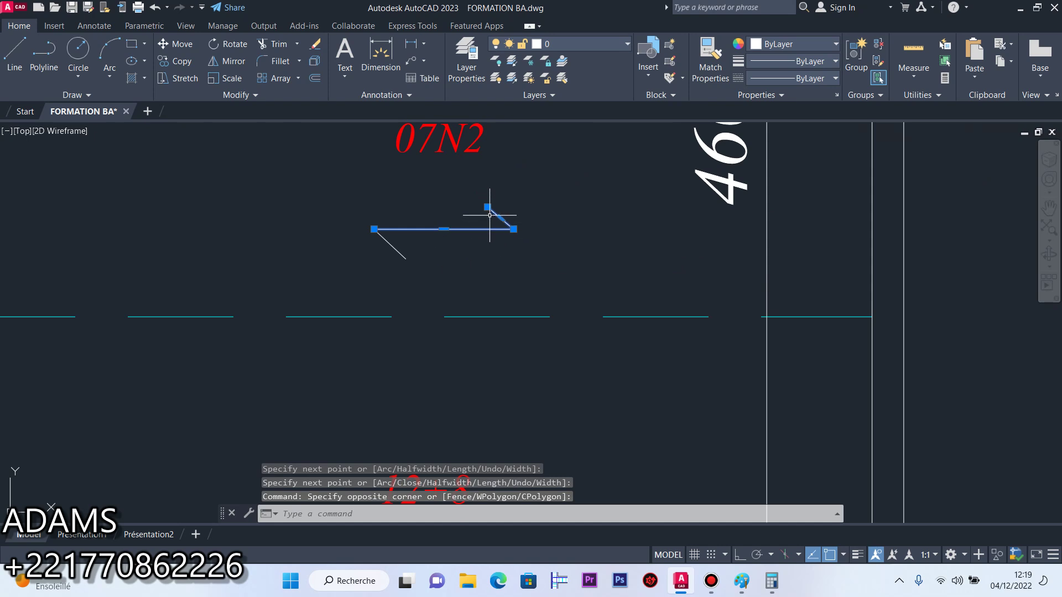
{"action": "left_click", "coordinate": [500, 209]}
{"action": "left_click", "coordinate": [475, 213]}
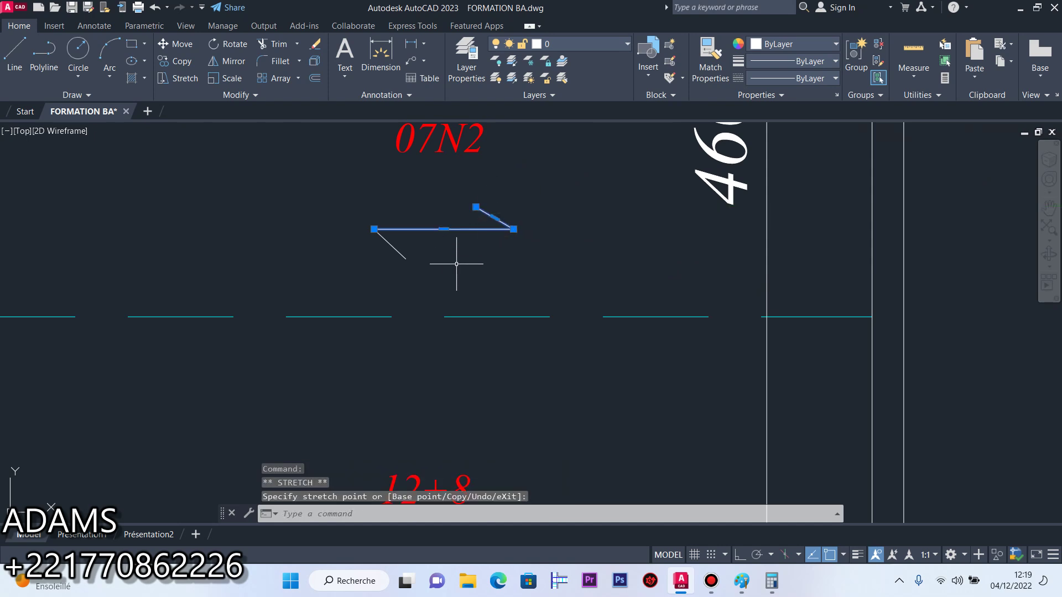
{"action": "left_click", "coordinate": [406, 255]}
{"action": "key", "text": "Escape"}
{"action": "scroll", "coordinate": [453, 253], "scroll_direction": "down", "scroll_amount": 8}
{"action": "scroll", "coordinate": [460, 253], "scroll_direction": "up", "scroll_amount": 5}
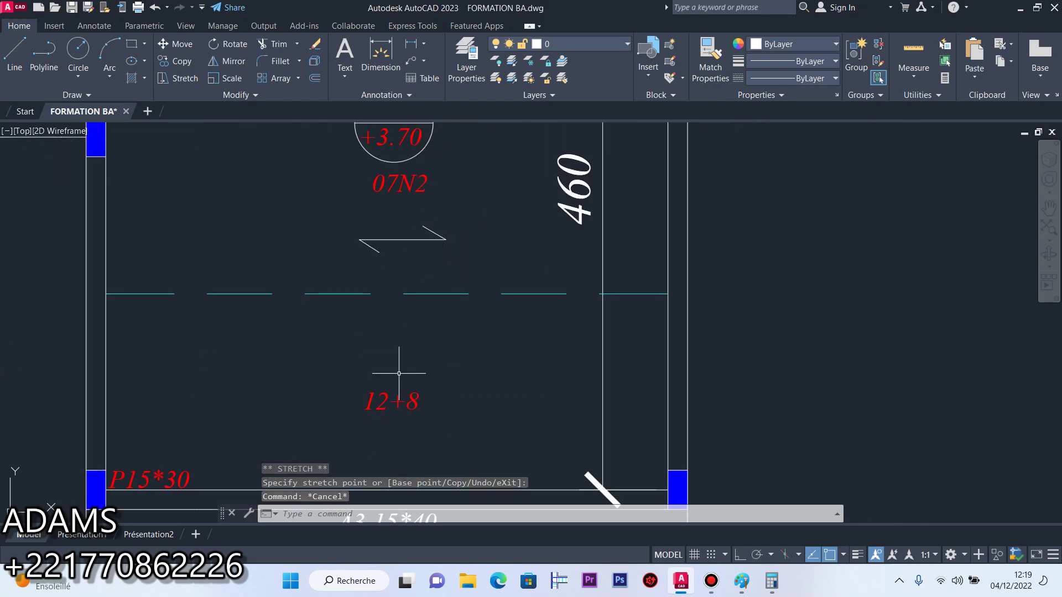
{"action": "scroll", "coordinate": [403, 372], "scroll_direction": "down", "scroll_amount": 3}
{"action": "scroll", "coordinate": [379, 422], "scroll_direction": "up", "scroll_amount": 3}
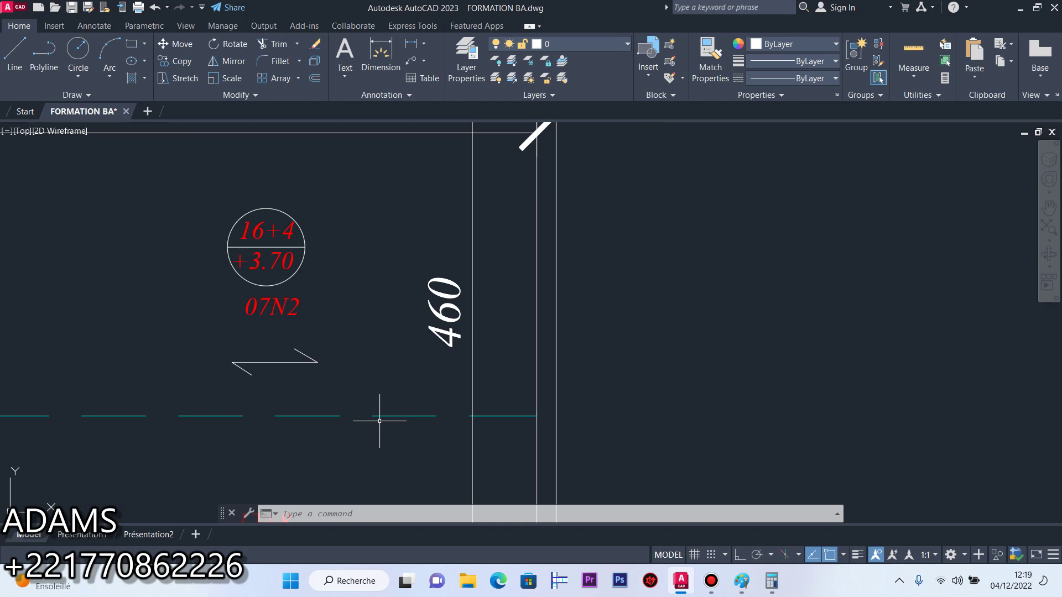
{"action": "scroll", "coordinate": [350, 360], "scroll_direction": "down", "scroll_amount": 5}
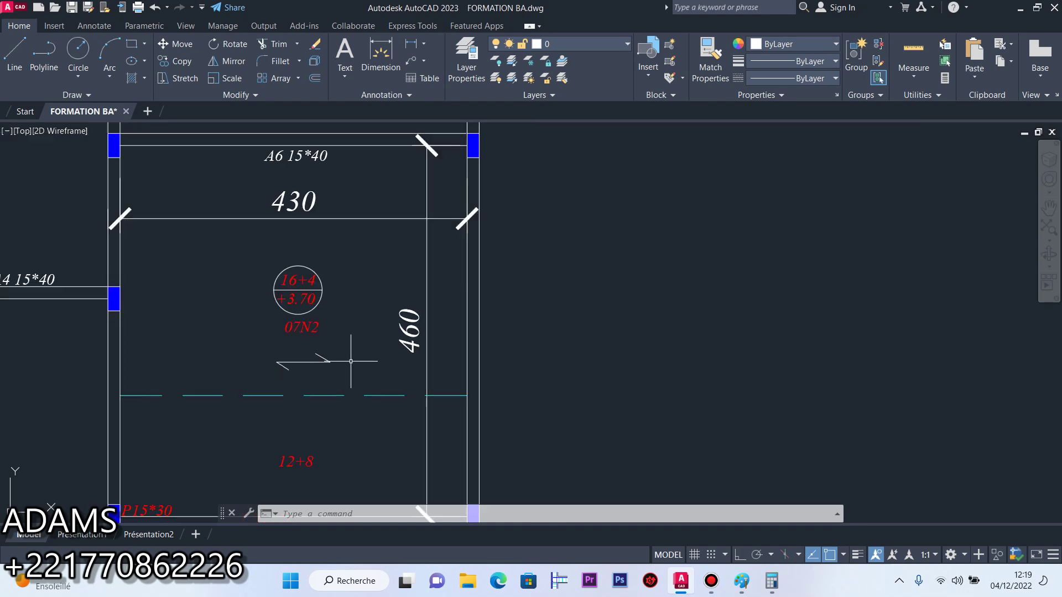
Copy the span-direction arrow from the 07N2 slab to the space below the 08N1 label
{"action": "scroll", "coordinate": [351, 399], "scroll_direction": "up", "scroll_amount": 3}
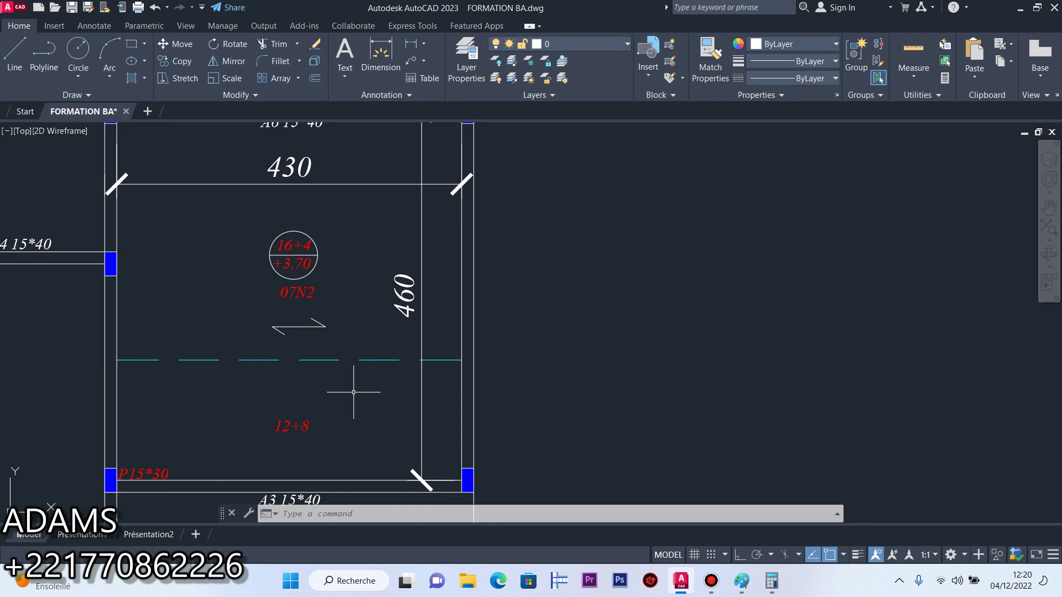
{"action": "scroll", "coordinate": [354, 392], "scroll_direction": "up", "scroll_amount": 4}
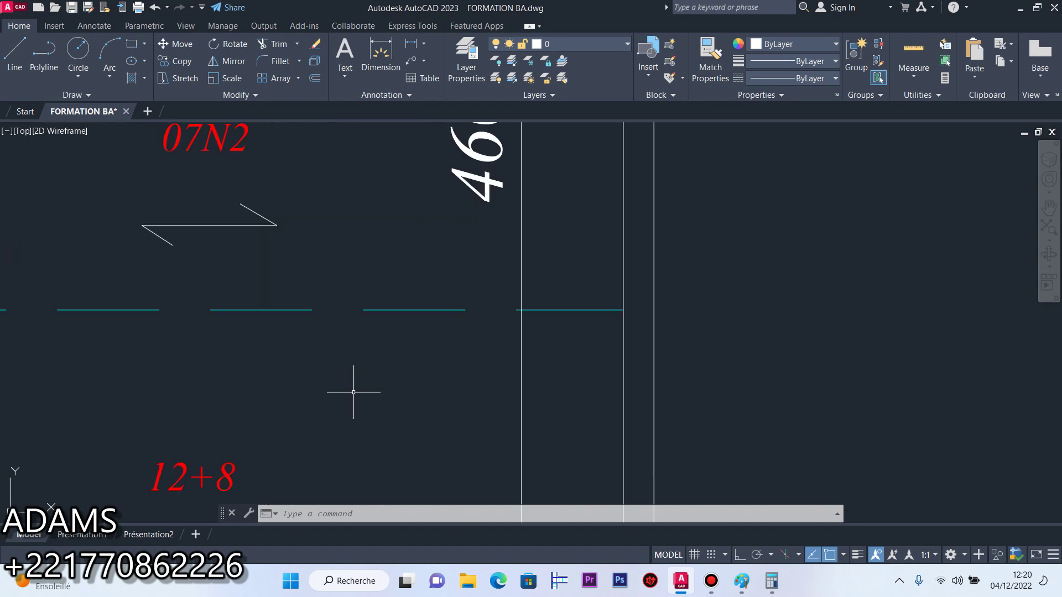
{"action": "left_click", "coordinate": [300, 195]}
{"action": "left_click", "coordinate": [153, 258]}
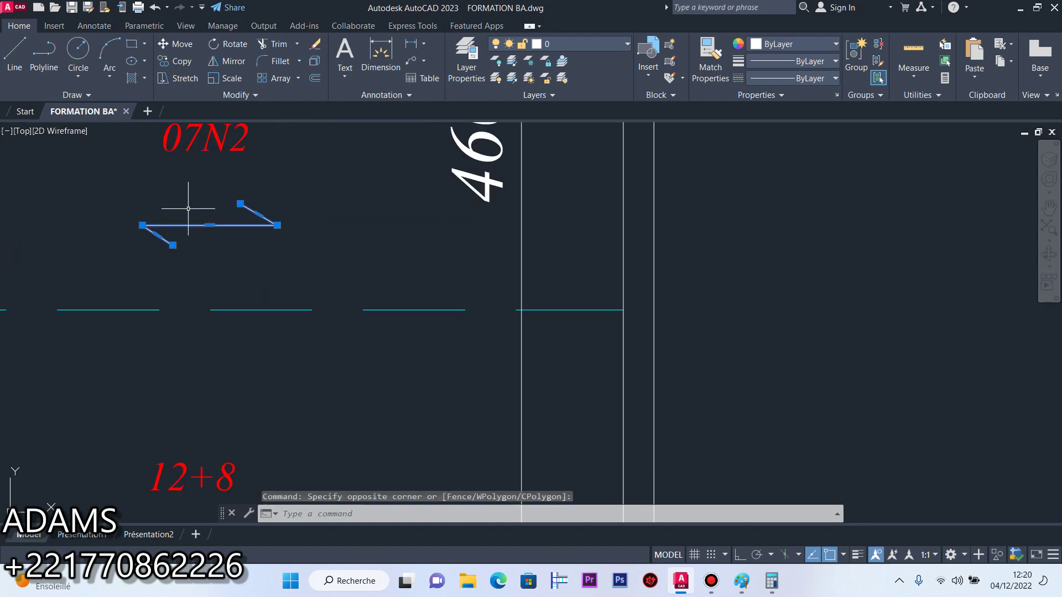
{"action": "left_click", "coordinate": [171, 61]}
{"action": "left_click", "coordinate": [208, 224]}
{"action": "scroll", "coordinate": [462, 232], "scroll_direction": "down", "scroll_amount": 4}
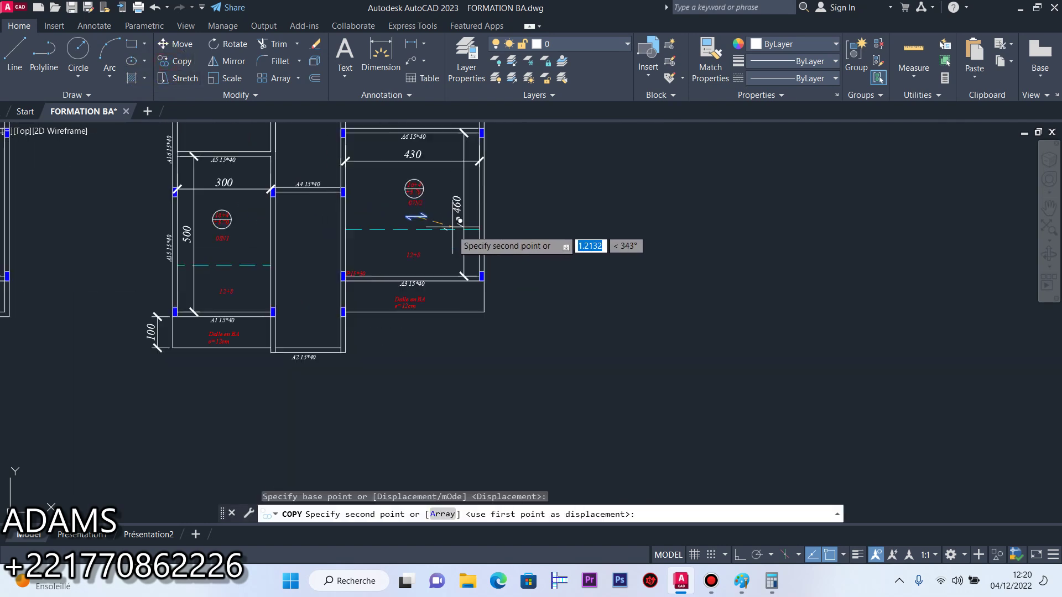
{"action": "scroll", "coordinate": [225, 277], "scroll_direction": "up", "scroll_amount": 5}
{"action": "right_click", "coordinate": [236, 204]}
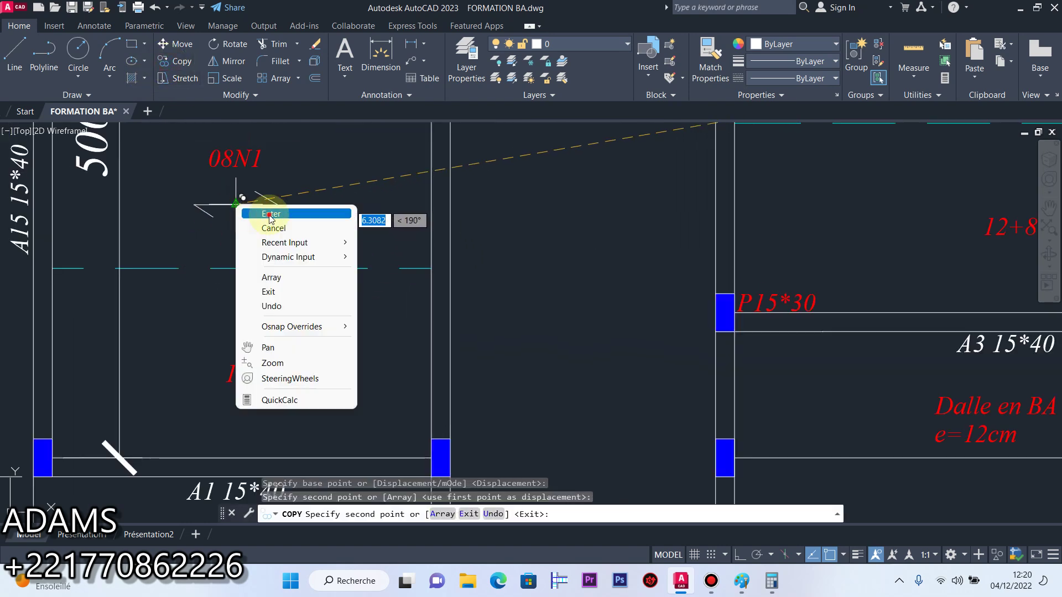
{"action": "left_click", "coordinate": [263, 217]}
{"action": "scroll", "coordinate": [389, 327], "scroll_direction": "down", "scroll_amount": 5}
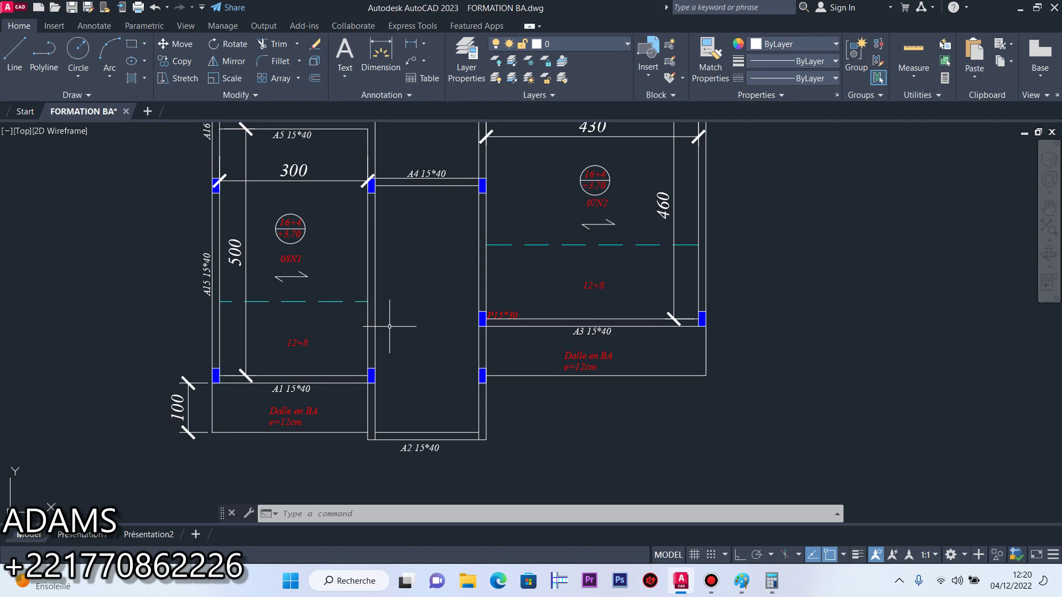
{"action": "left_click", "coordinate": [711, 581]}
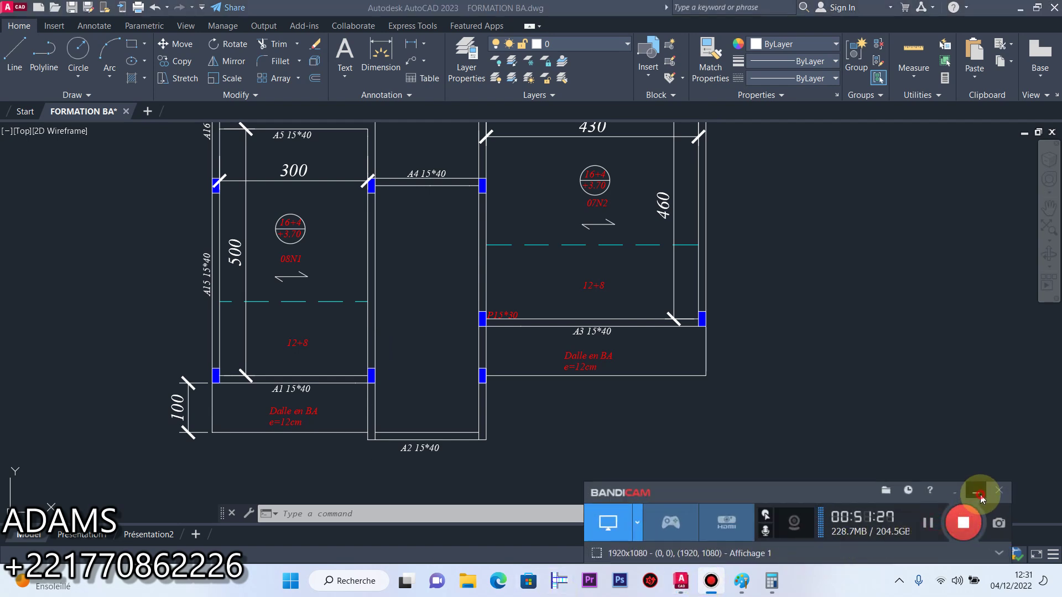
{"action": "left_click", "coordinate": [978, 493]}
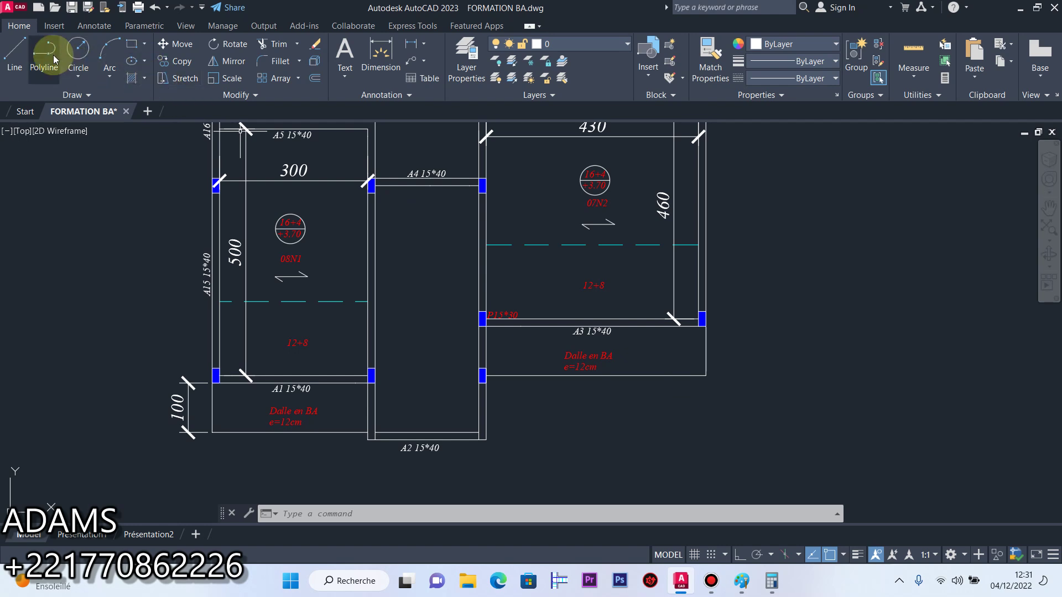
Dimension the depth of the cantilever slab below beam A3, placing the dimension beside the "Dalle en BA" text
{"action": "left_click", "coordinate": [381, 53]}
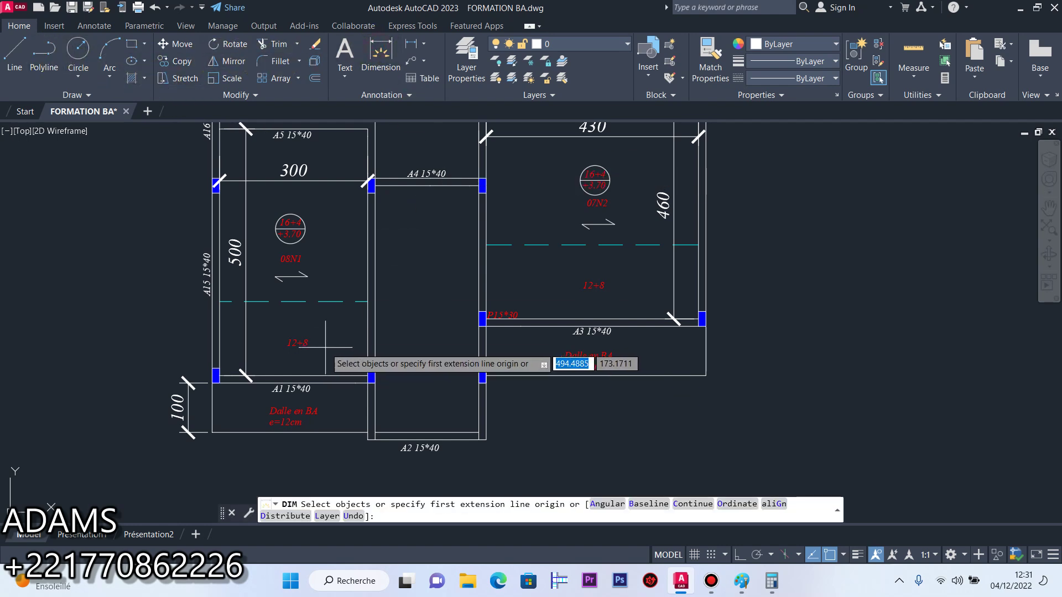
{"action": "left_click", "coordinate": [706, 377]}
{"action": "scroll", "coordinate": [714, 335], "scroll_direction": "up", "scroll_amount": 5}
{"action": "left_click", "coordinate": [685, 300]}
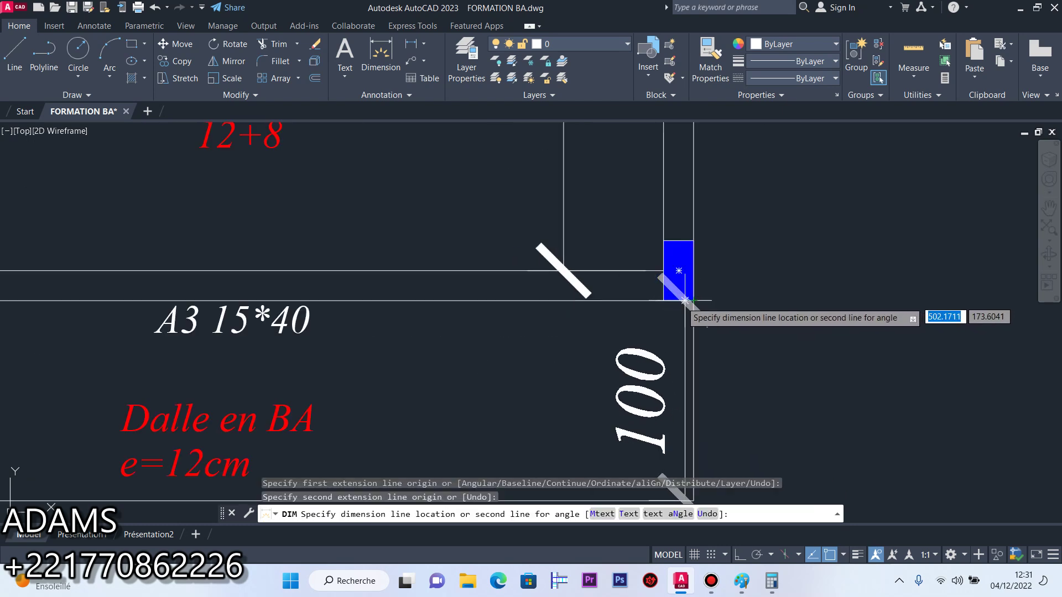
{"action": "left_click", "coordinate": [474, 332]}
Dimension the distance from beam A3 to the dashed line in the 07N2 slab, aligned above the cantilever dimension
{"action": "left_click", "coordinate": [678, 270]}
{"action": "scroll", "coordinate": [669, 274], "scroll_direction": "down", "scroll_amount": 6}
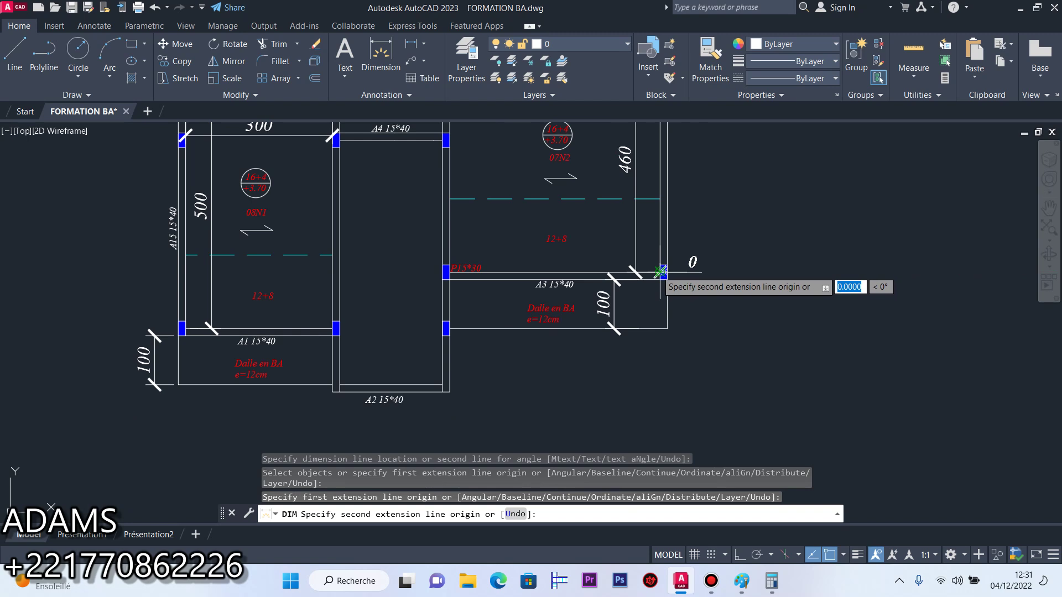
{"action": "left_click", "coordinate": [660, 198]}
{"action": "scroll", "coordinate": [625, 293], "scroll_direction": "down", "scroll_amount": 3}
{"action": "scroll", "coordinate": [613, 277], "scroll_direction": "up", "scroll_amount": 5}
{"action": "left_click", "coordinate": [608, 271]}
{"action": "right_click", "coordinate": [688, 252]}
{"action": "left_click", "coordinate": [705, 256]}
{"action": "scroll", "coordinate": [547, 248], "scroll_direction": "down", "scroll_amount": 3}
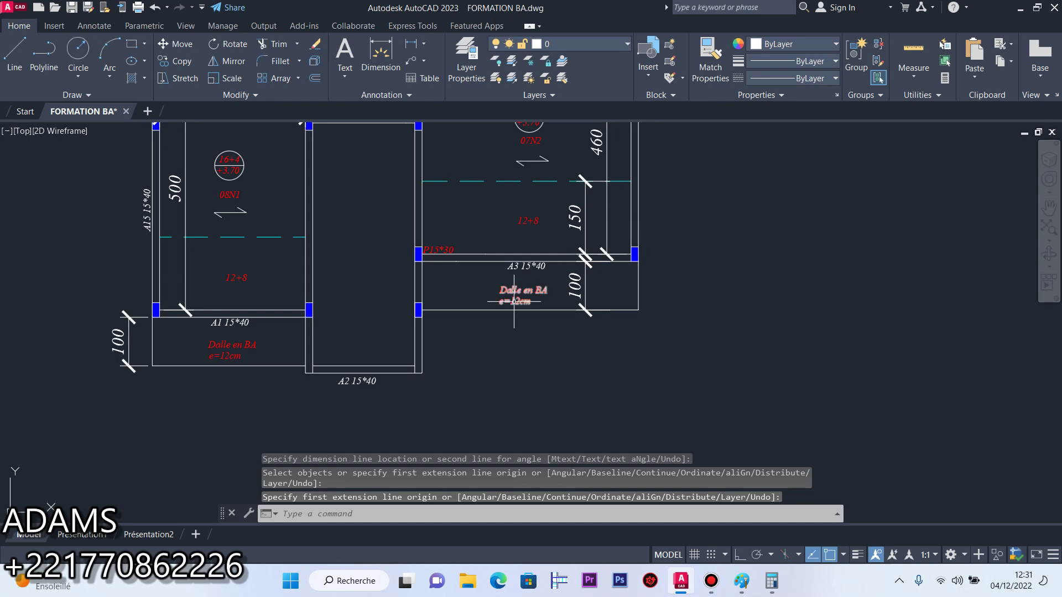
With Ortho on, draw a vertical section line through the 07N2 slab to below the cantilever, ending in a short horizontal segment
{"action": "left_click", "coordinate": [44, 56]}
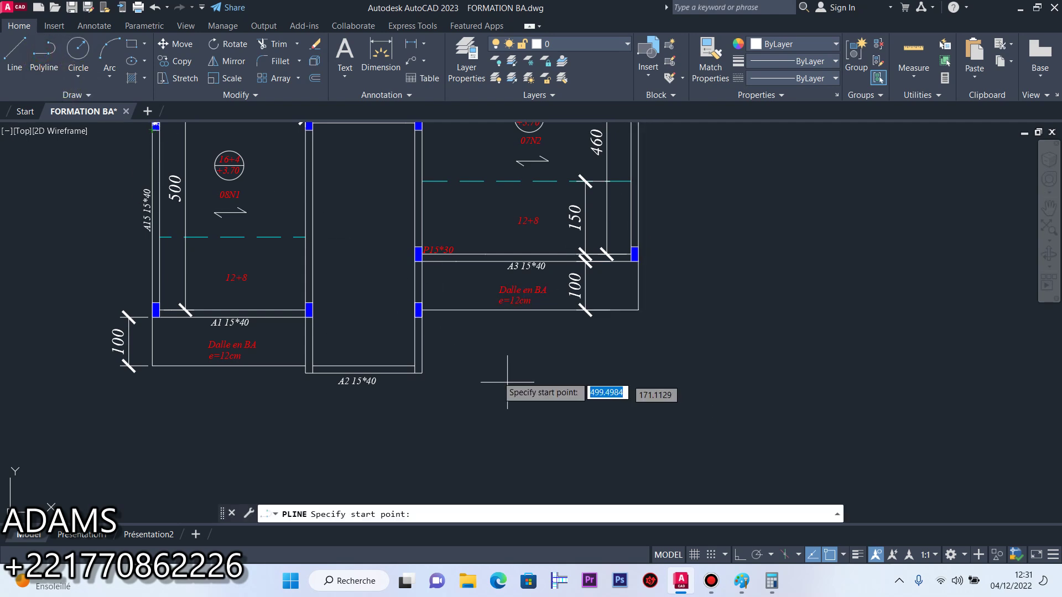
{"action": "left_click", "coordinate": [15, 56]}
{"action": "left_click", "coordinate": [470, 224]}
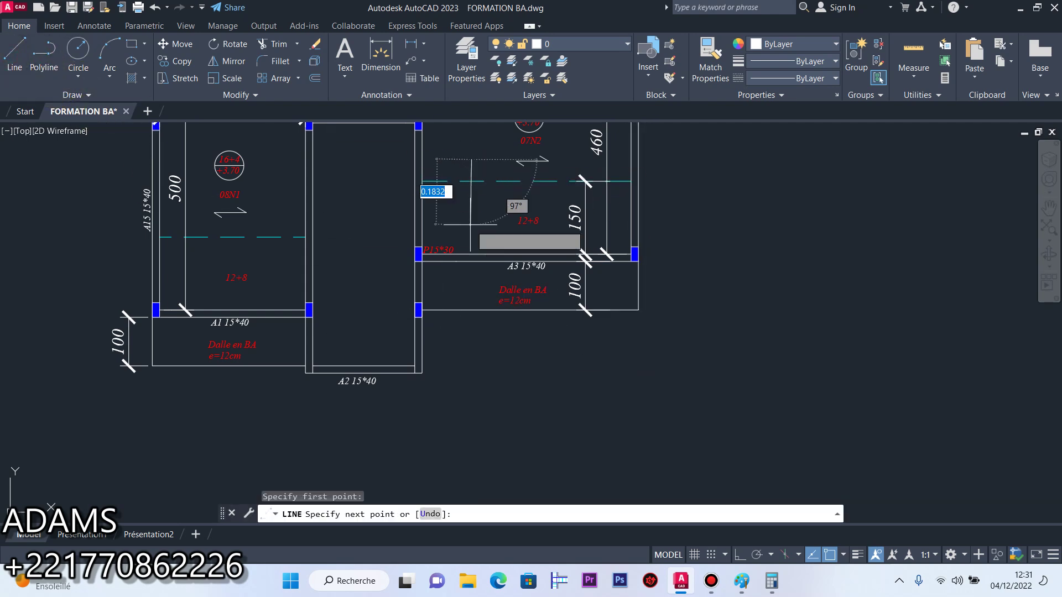
{"action": "left_click", "coordinate": [739, 554]}
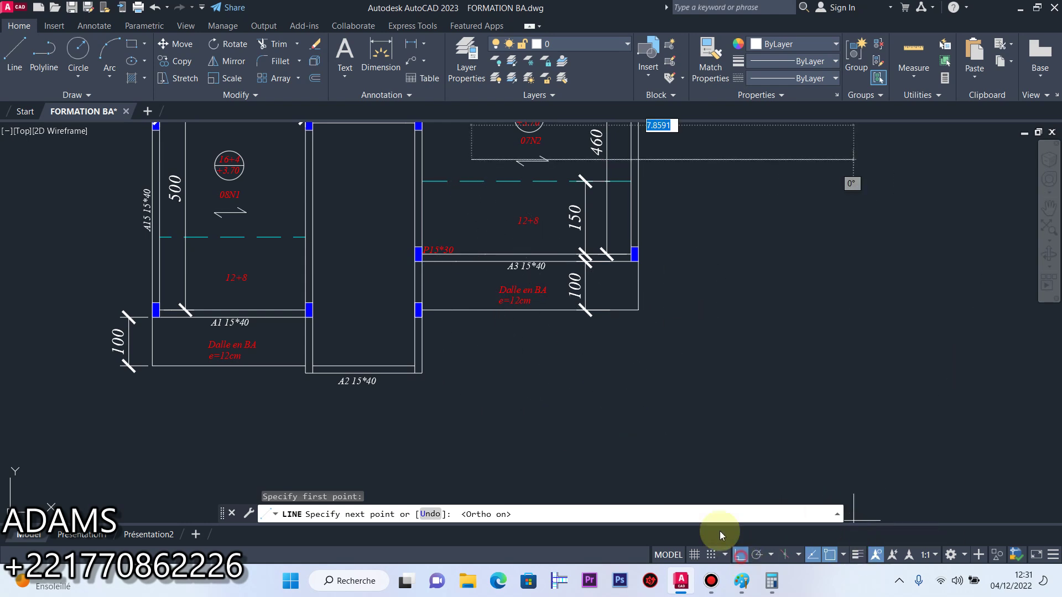
{"action": "scroll", "coordinate": [476, 339], "scroll_direction": "up", "scroll_amount": 4}
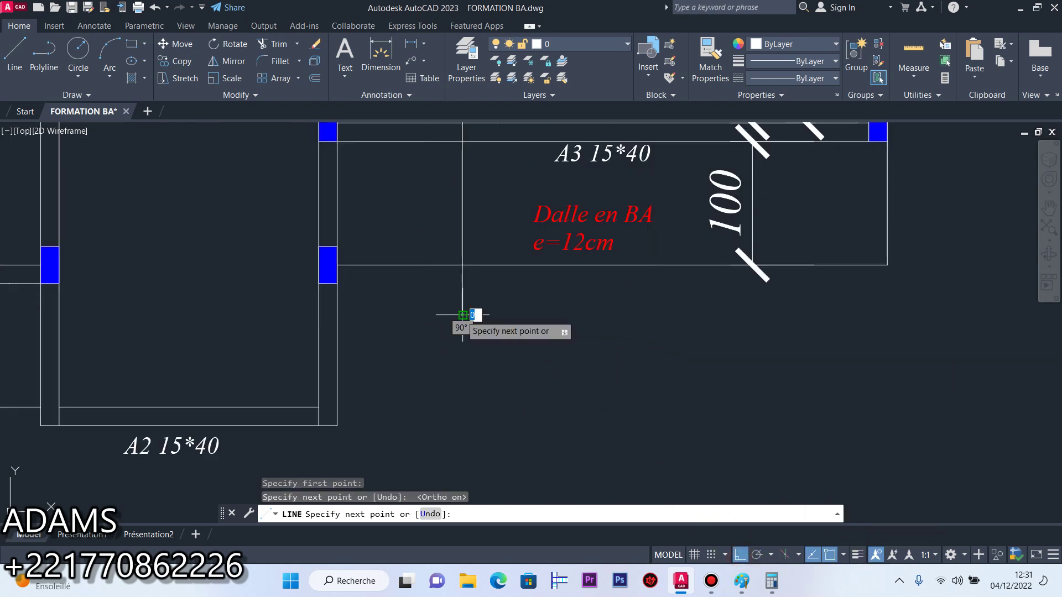
{"action": "left_click", "coordinate": [556, 315]}
{"action": "right_click", "coordinate": [556, 314]}
{"action": "left_click", "coordinate": [578, 325]}
With Ortho off, draw a half arrowhead polyline on the horizontal segment at the section line's lower end
{"action": "left_click", "coordinate": [45, 55]}
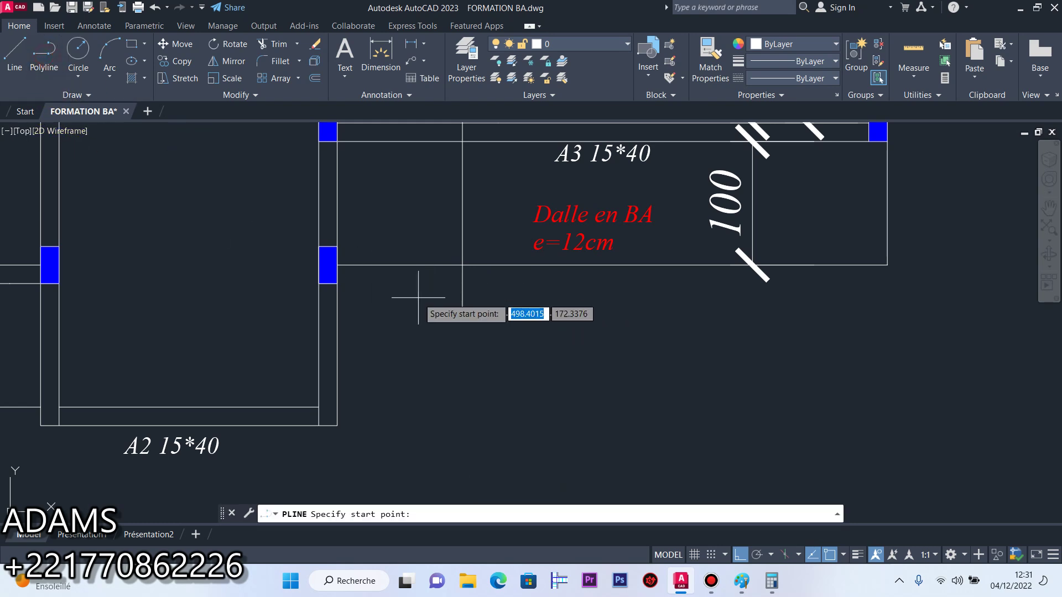
{"action": "scroll", "coordinate": [446, 304], "scroll_direction": "up", "scroll_amount": 4}
{"action": "left_click", "coordinate": [512, 348]}
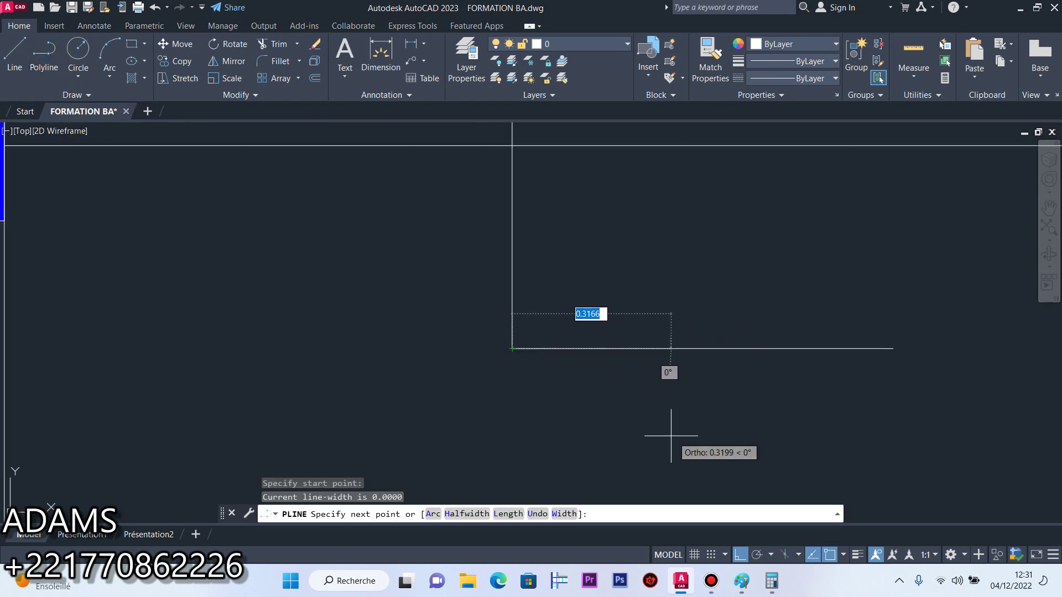
{"action": "left_click", "coordinate": [740, 555]}
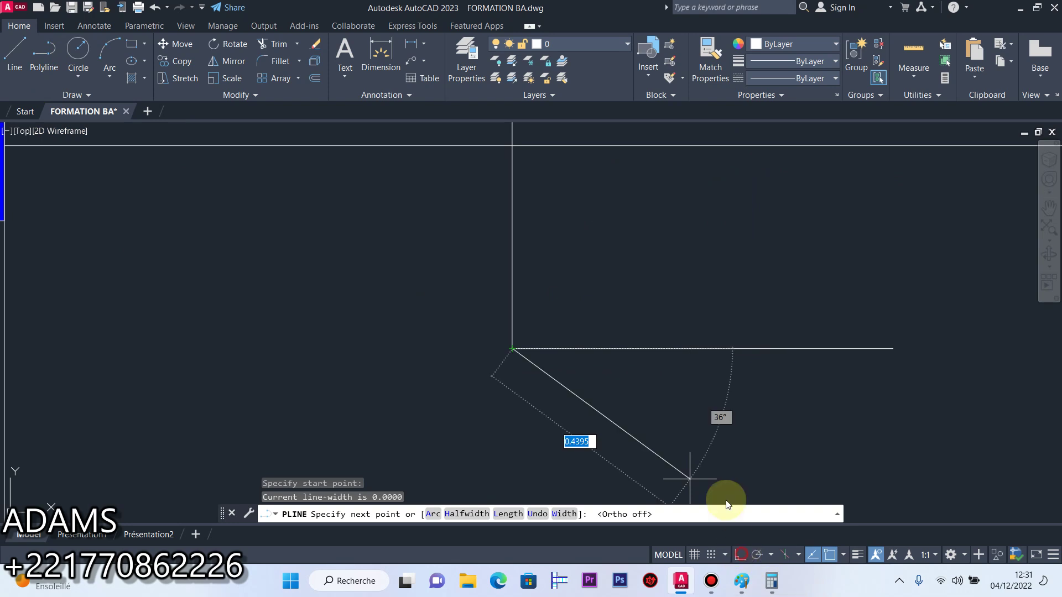
{"action": "left_click", "coordinate": [634, 318]}
{"action": "right_click", "coordinate": [634, 348]}
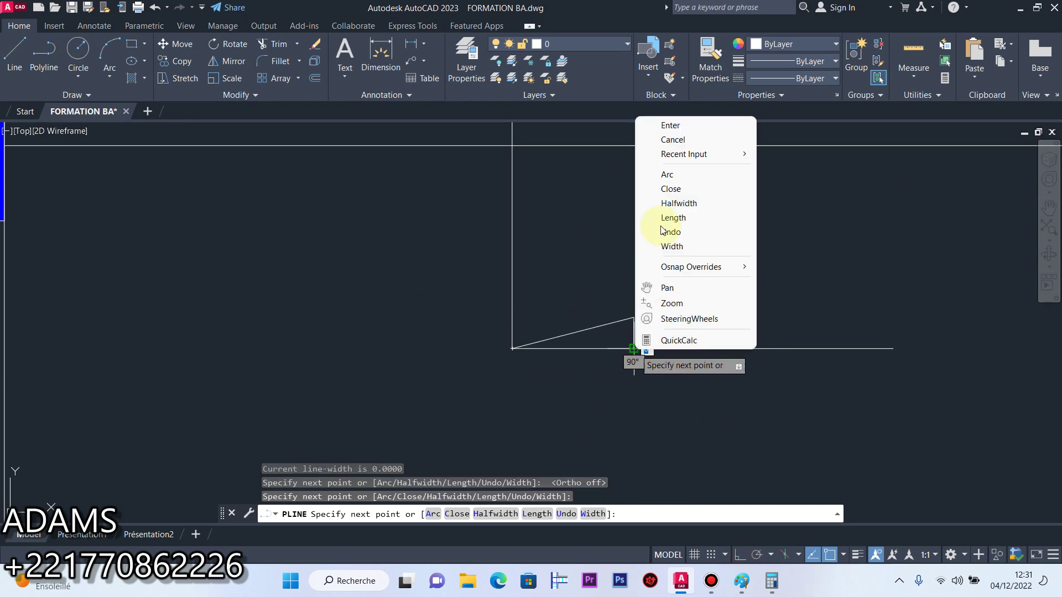
{"action": "left_click", "coordinate": [664, 125]}
{"action": "scroll", "coordinate": [600, 419], "scroll_direction": "down", "scroll_amount": 8}
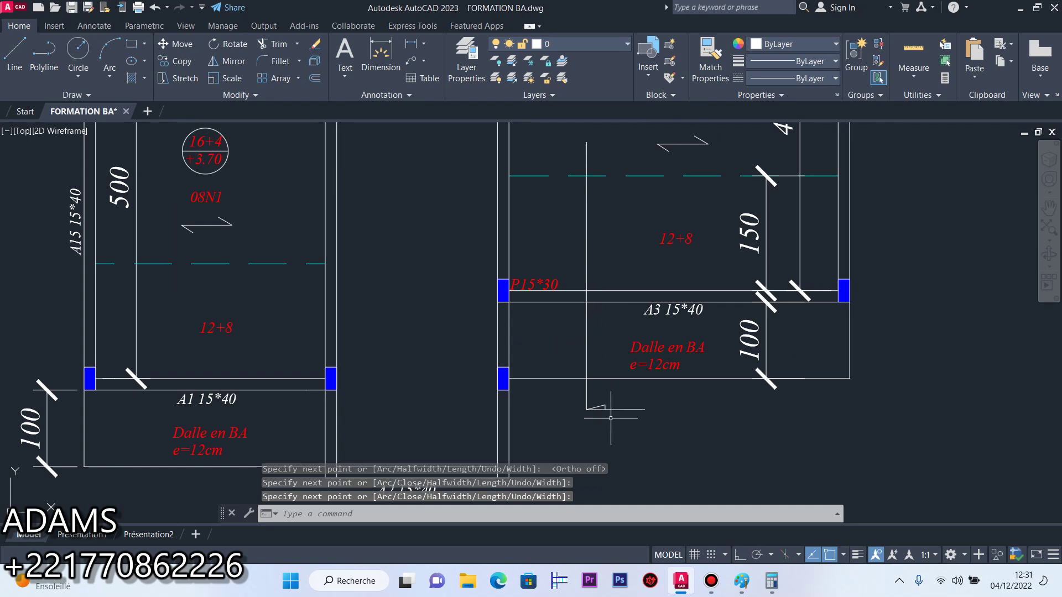
Copy the "A3 15*40" beam label to just below the section arrow
{"action": "left_click", "coordinate": [675, 310]}
{"action": "left_click", "coordinate": [168, 60]}
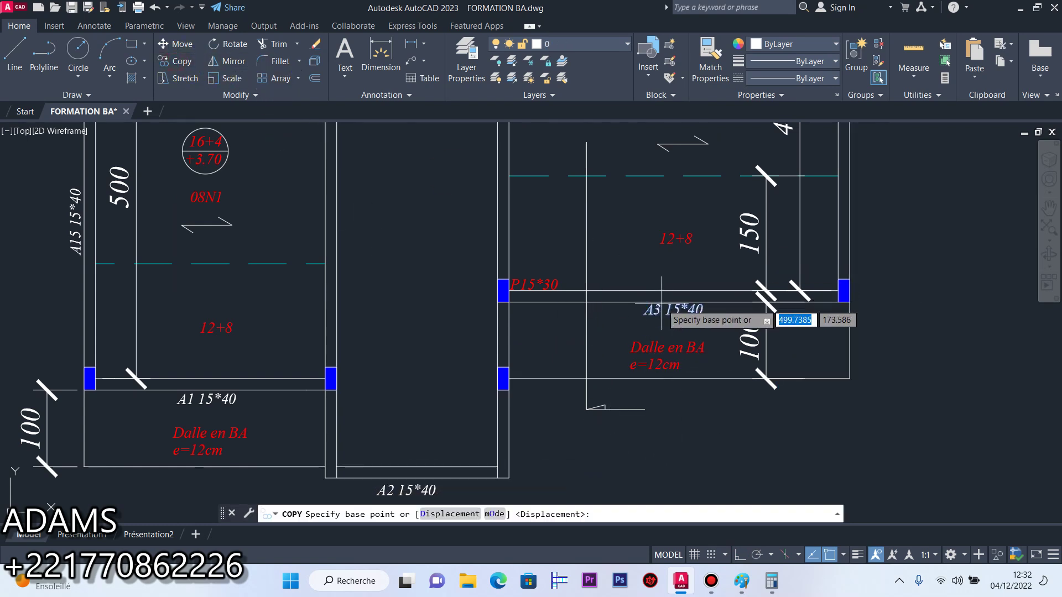
{"action": "left_click", "coordinate": [661, 304]}
{"action": "scroll", "coordinate": [613, 442], "scroll_direction": "up", "scroll_amount": 5}
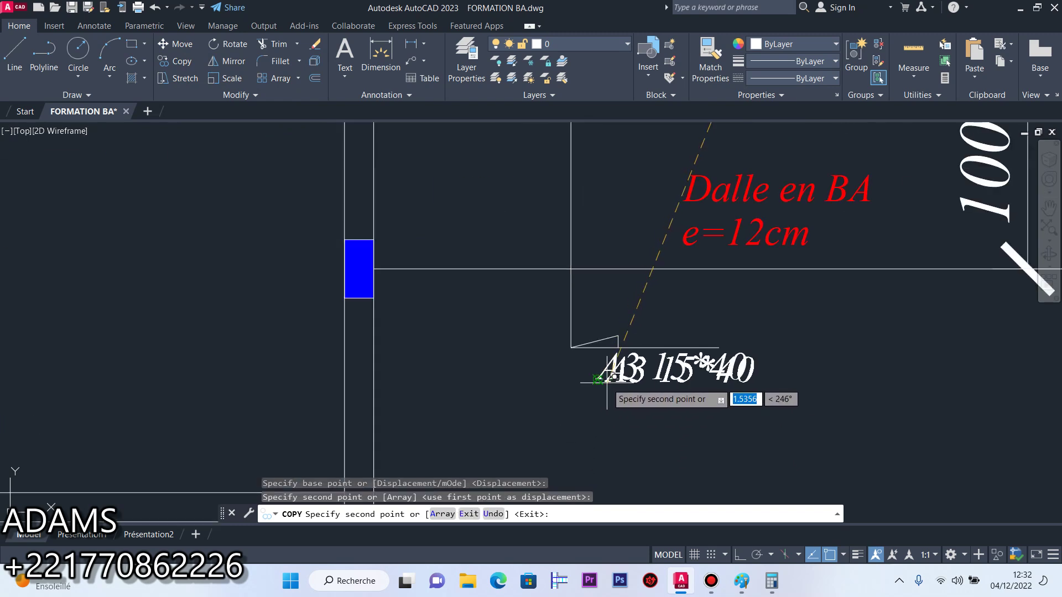
{"action": "right_click", "coordinate": [606, 381]}
{"action": "left_click", "coordinate": [636, 184]}
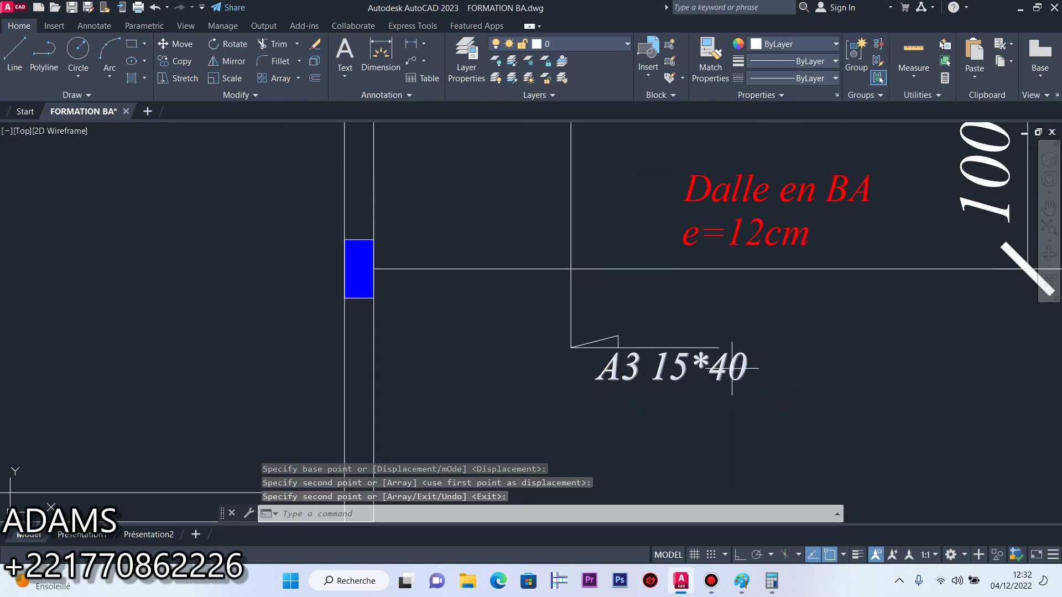
Shorten the copied label's text to "A"
{"action": "double_click", "coordinate": [731, 368]}
{"action": "left_click_drag", "start_coordinate": [780, 372], "coordinate": [627, 363]}
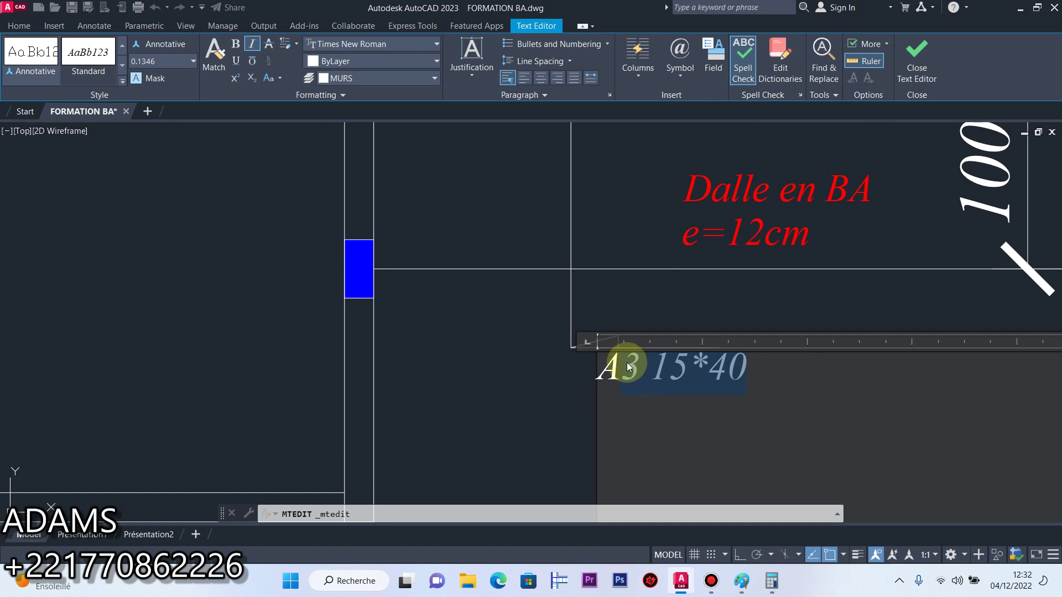
{"action": "key", "text": "Delete"}
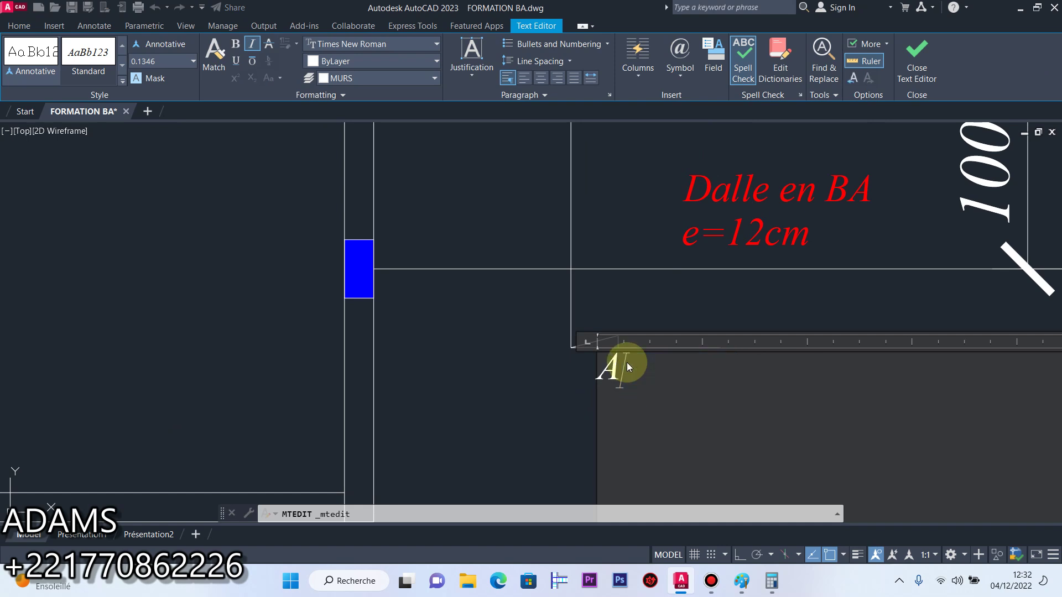
{"action": "key", "text": "ctrl+Return"}
Copy the arrowhead, horizontal segment and "A" label from the section line's lower end to its upper end
{"action": "left_click", "coordinate": [691, 426]}
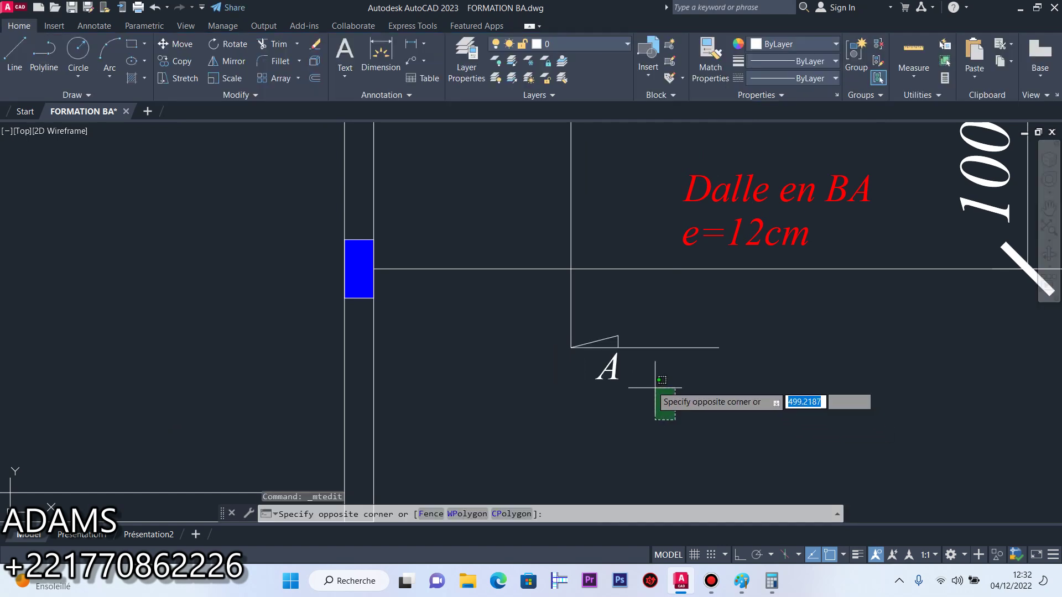
{"action": "left_click", "coordinate": [577, 334]}
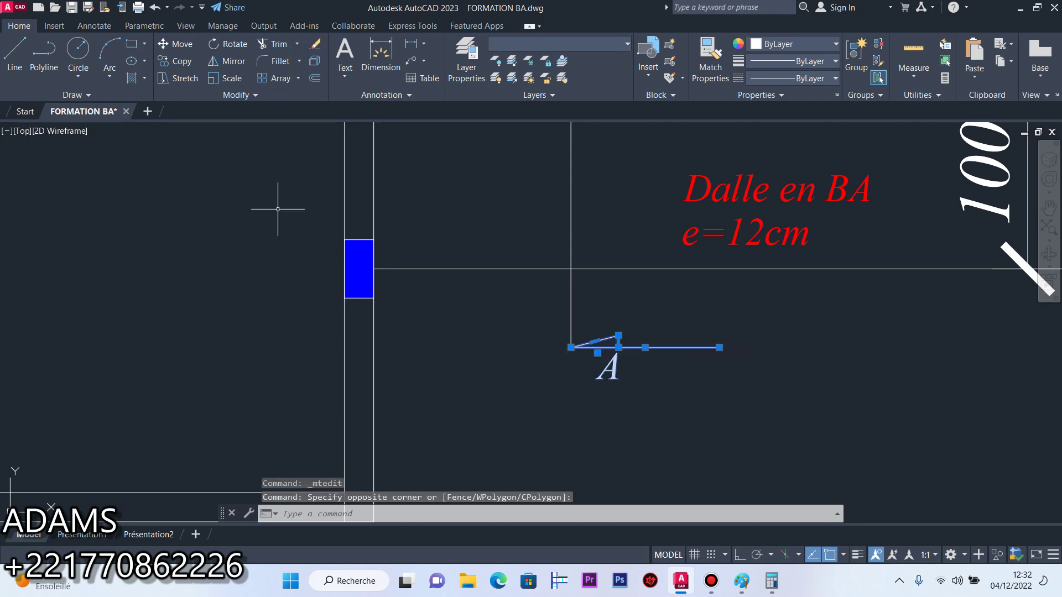
{"action": "left_click", "coordinate": [180, 60]}
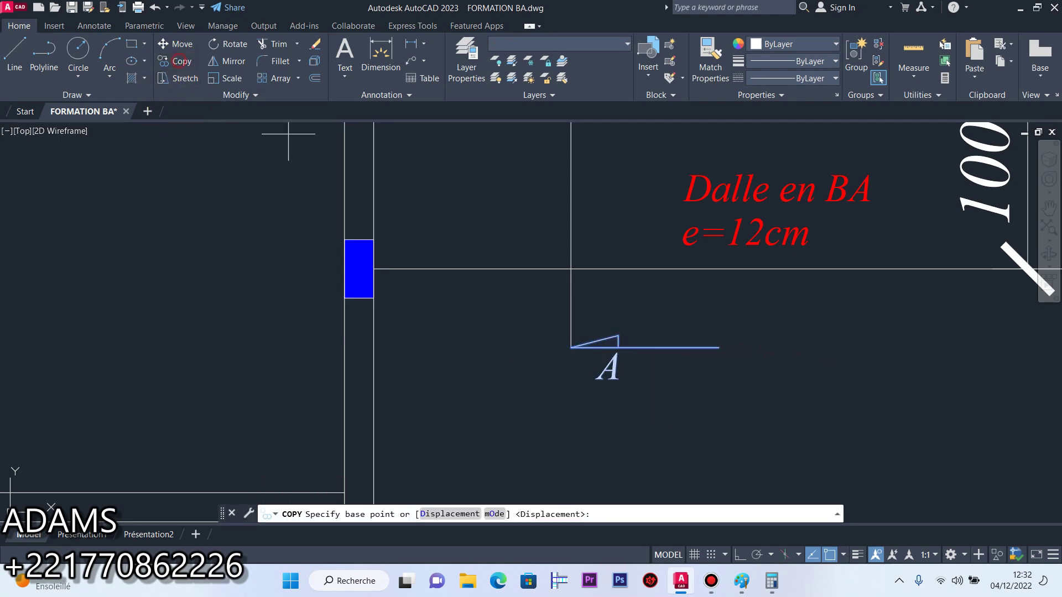
{"action": "left_click", "coordinate": [571, 347]}
{"action": "scroll", "coordinate": [570, 347], "scroll_direction": "down", "scroll_amount": 4}
{"action": "scroll", "coordinate": [555, 288], "scroll_direction": "up", "scroll_amount": 2}
{"action": "left_click", "coordinate": [551, 286]}
{"action": "right_click", "coordinate": [549, 287]}
{"action": "left_click", "coordinate": [561, 296]}
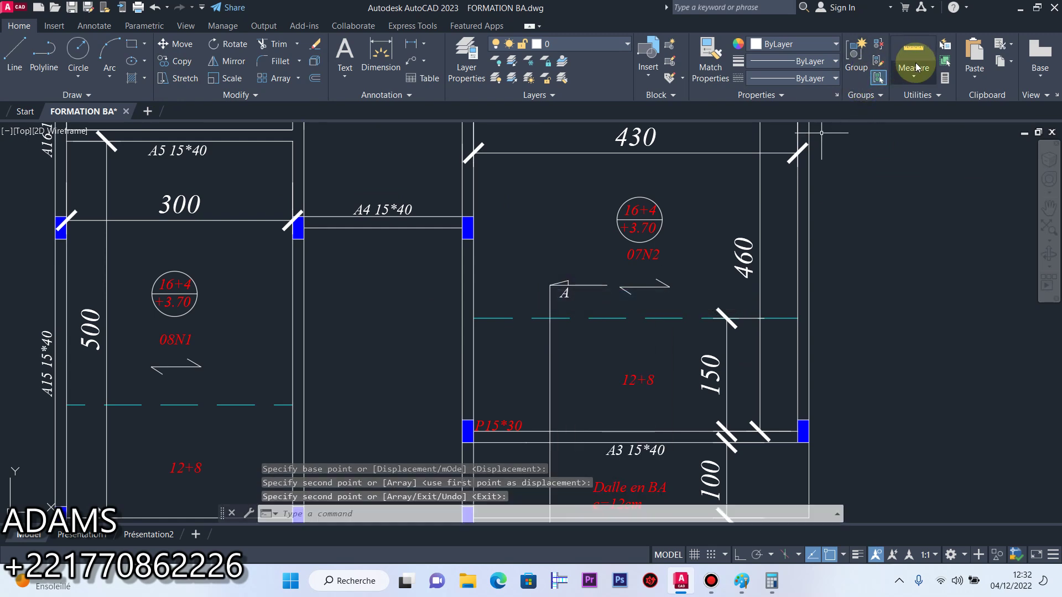
Match the vertical section line's properties to the cyan dashed line in the 07N2 slab
{"action": "left_click", "coordinate": [711, 59]}
{"action": "left_click", "coordinate": [629, 320]}
{"action": "left_click", "coordinate": [564, 366]}
{"action": "left_click", "coordinate": [534, 355]}
{"action": "right_click", "coordinate": [598, 350]}
{"action": "scroll", "coordinate": [564, 258], "scroll_direction": "down", "scroll_amount": 4}
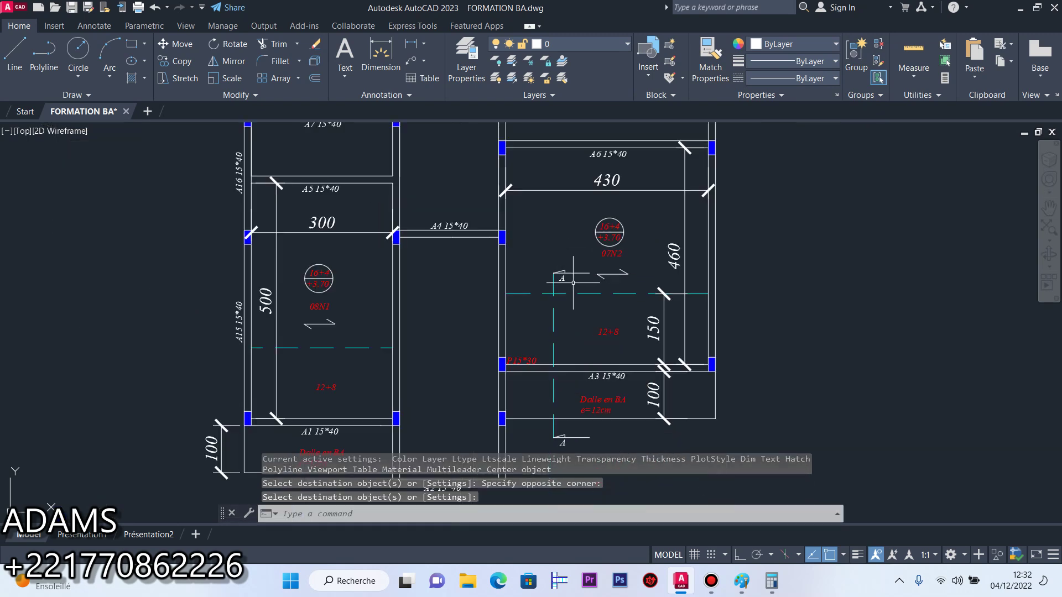
Match the lower section mark's arrowhead and horizontal segment to the dashed section line's properties
{"action": "scroll", "coordinate": [579, 360], "scroll_direction": "up", "scroll_amount": 6}
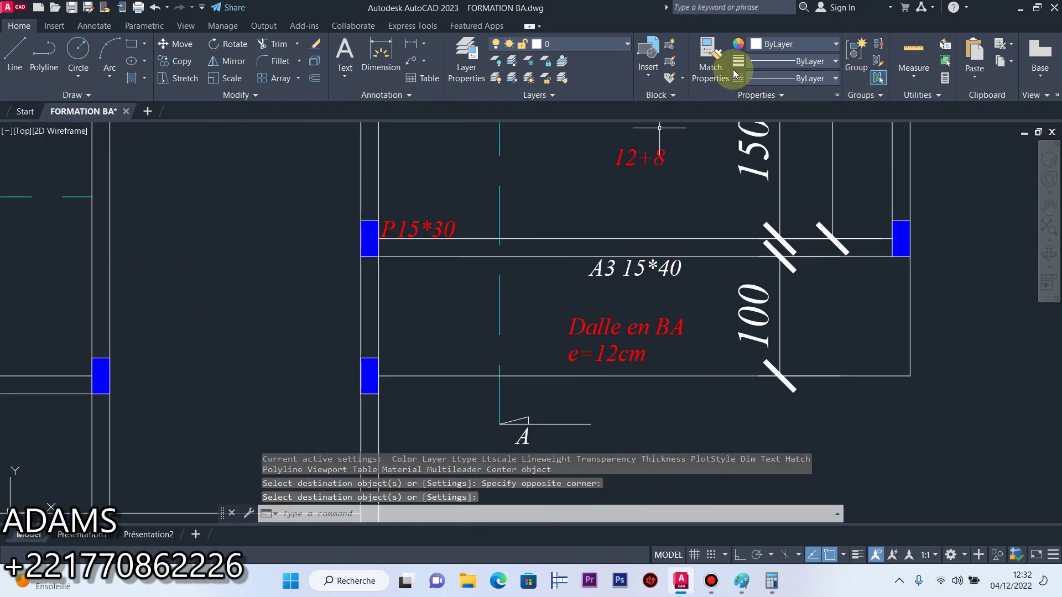
{"action": "left_click", "coordinate": [711, 60]}
{"action": "scroll", "coordinate": [614, 224], "scroll_direction": "down", "scroll_amount": 4}
{"action": "scroll", "coordinate": [615, 222], "scroll_direction": "up", "scroll_amount": 4}
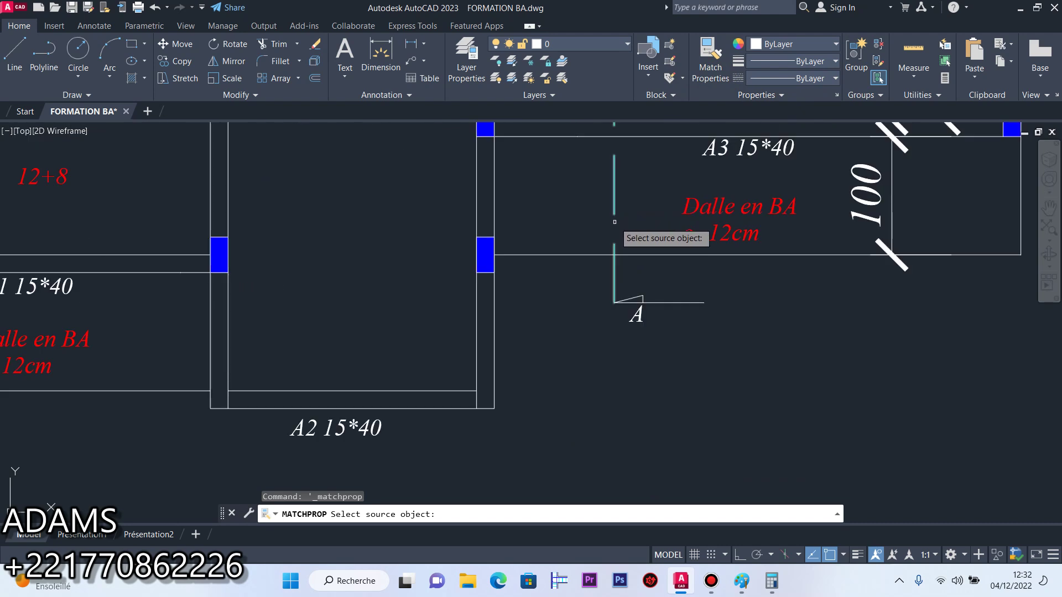
{"action": "left_click", "coordinate": [615, 268]}
{"action": "left_click", "coordinate": [671, 316]}
{"action": "left_click", "coordinate": [659, 296]}
{"action": "scroll", "coordinate": [654, 300], "scroll_direction": "up", "scroll_amount": 4}
{"action": "left_click", "coordinate": [647, 295]}
{"action": "left_click", "coordinate": [704, 308]}
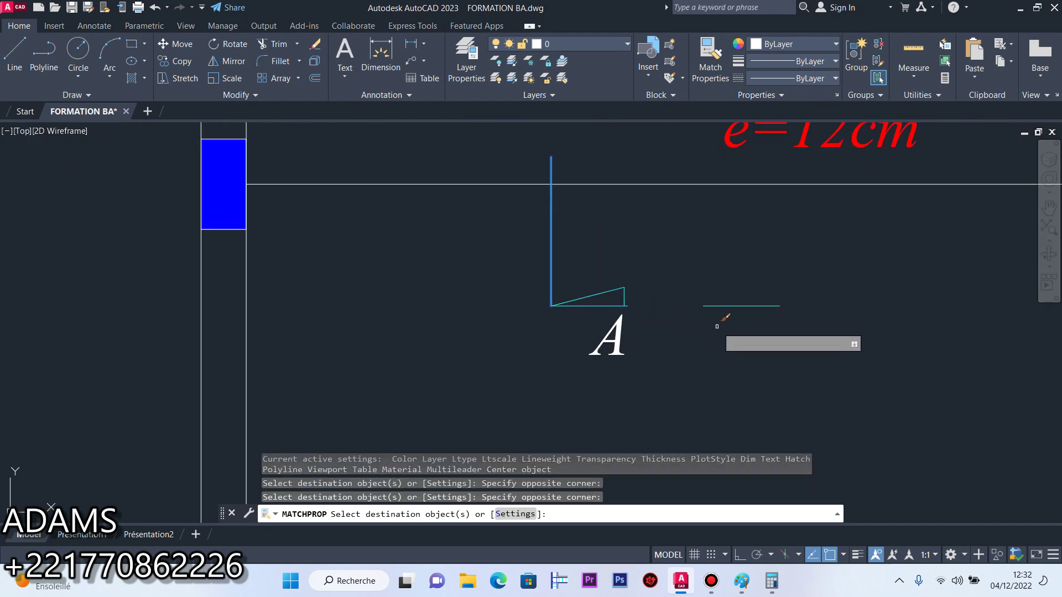
Apply the dashed section line's properties to the upper section mark and its "A" label
{"action": "scroll", "coordinate": [702, 266], "scroll_direction": "down", "scroll_amount": 4}
{"action": "scroll", "coordinate": [714, 168], "scroll_direction": "up", "scroll_amount": 5}
{"action": "left_click", "coordinate": [833, 246]}
{"action": "left_click", "coordinate": [671, 223]}
{"action": "scroll", "coordinate": [713, 276], "scroll_direction": "down", "scroll_amount": 6}
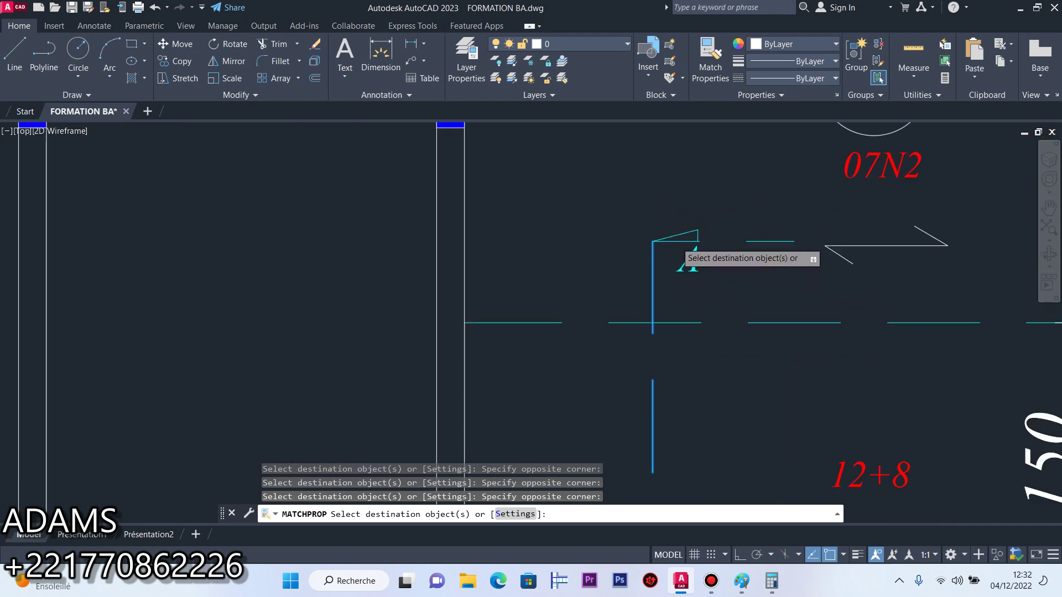
Match the lower section mark's "A" label to the dashed section line's properties and finish matching
{"action": "scroll", "coordinate": [675, 399], "scroll_direction": "up", "scroll_amount": 6}
{"action": "left_click", "coordinate": [698, 436]}
{"action": "left_click", "coordinate": [672, 404]}
{"action": "right_click", "coordinate": [659, 414]}
{"action": "left_click", "coordinate": [671, 420]}
{"action": "scroll", "coordinate": [639, 359], "scroll_direction": "down", "scroll_amount": 10}
{"action": "scroll", "coordinate": [638, 359], "scroll_direction": "up", "scroll_amount": 10}
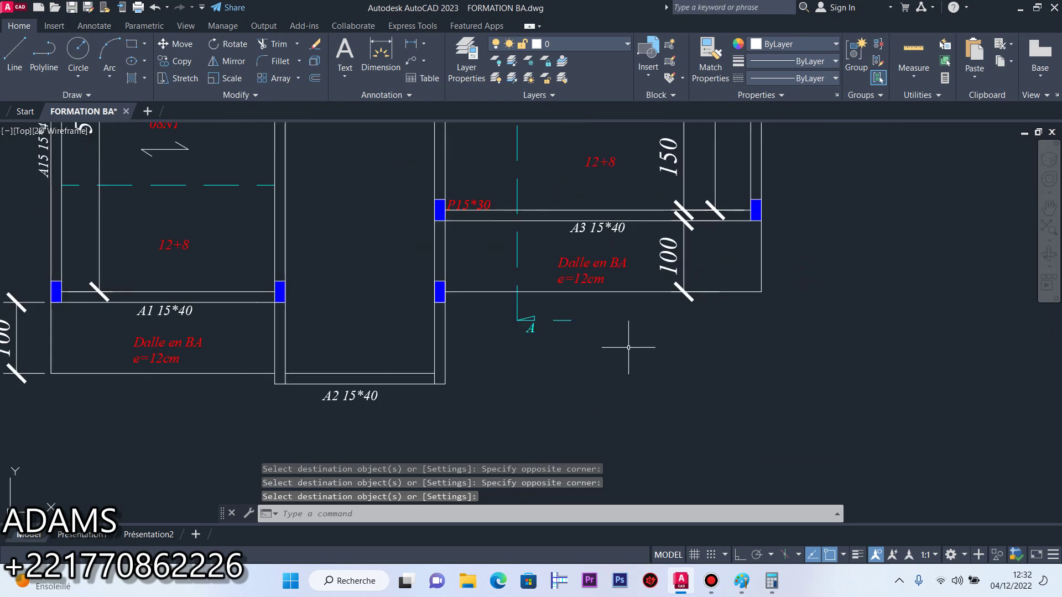
Examine the A-A section line where it crosses the 07N2 slab, beam A3 and the cantilever slab
{"action": "scroll", "coordinate": [623, 349], "scroll_direction": "down", "scroll_amount": 2}
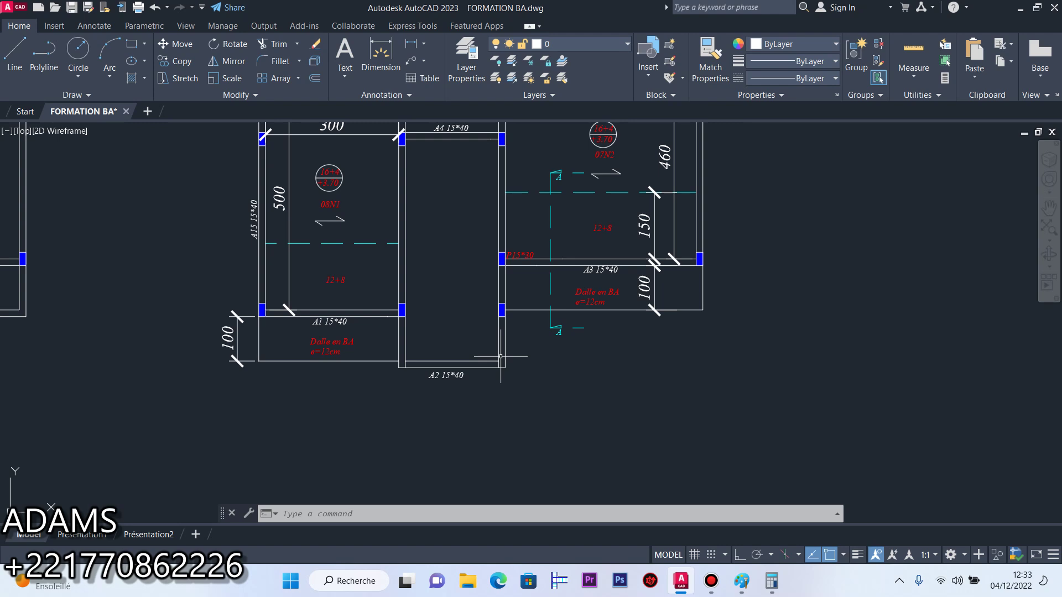
{"action": "scroll", "coordinate": [471, 261], "scroll_direction": "down", "scroll_amount": 3}
{"action": "scroll", "coordinate": [593, 237], "scroll_direction": "up", "scroll_amount": 5}
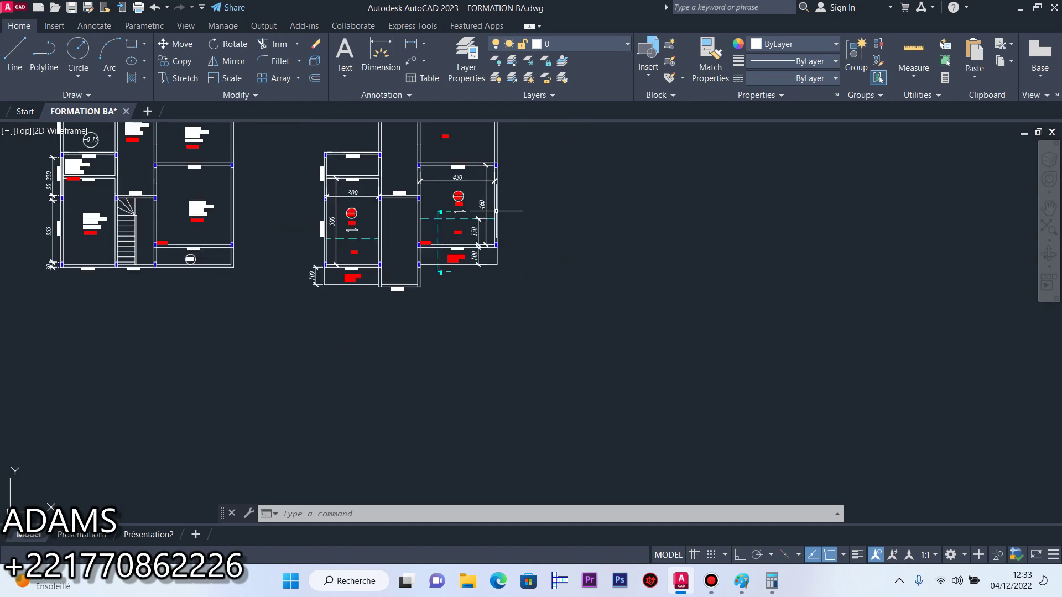
{"action": "scroll", "coordinate": [448, 203], "scroll_direction": "down", "scroll_amount": 4}
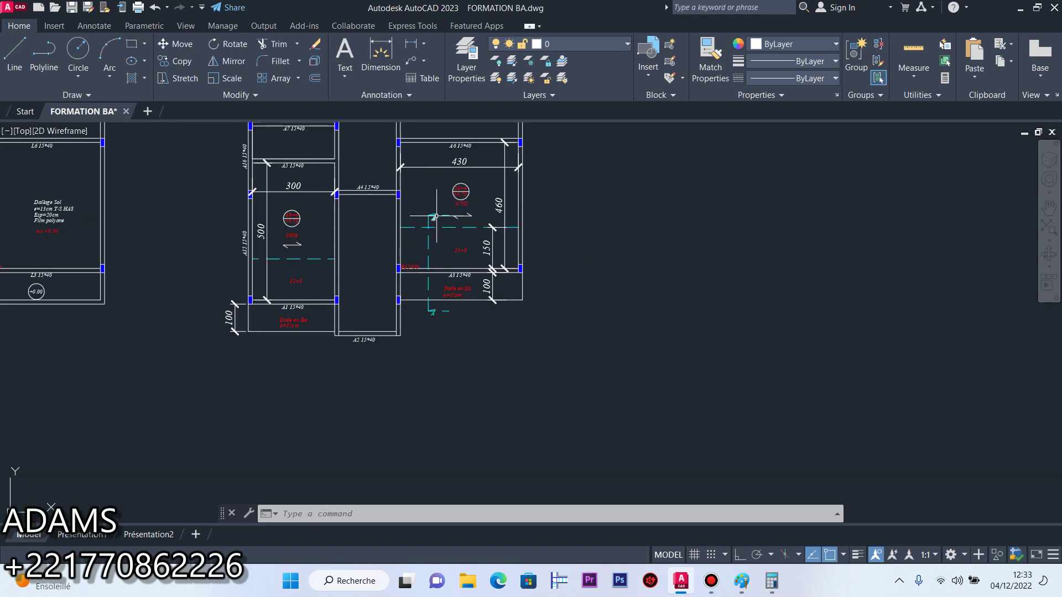
{"action": "scroll", "coordinate": [435, 217], "scroll_direction": "up", "scroll_amount": 2}
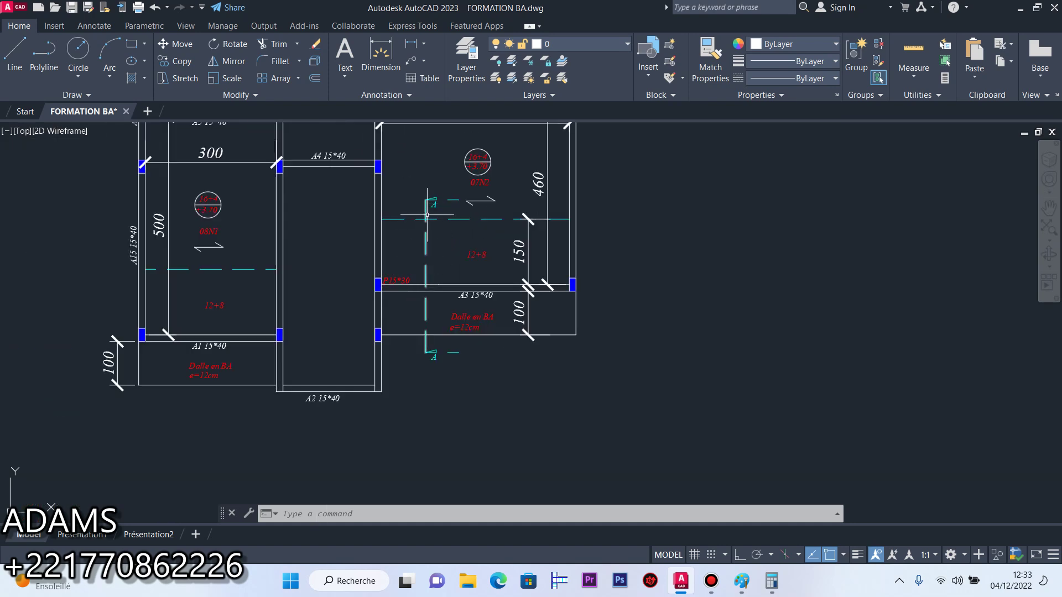
{"action": "mouse_move", "coordinate": [426, 214]}
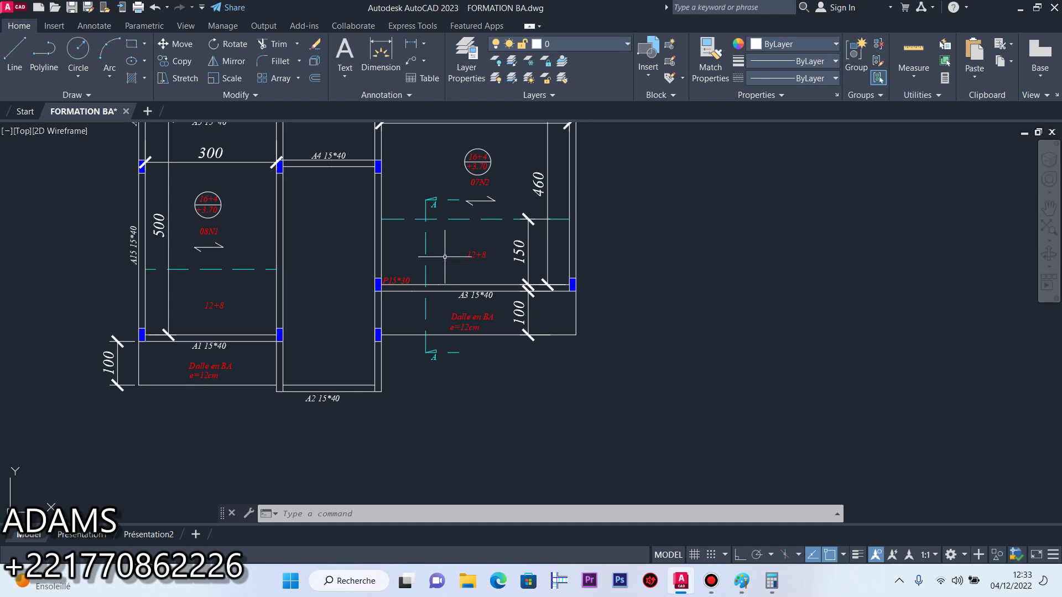
{"action": "scroll", "coordinate": [430, 202], "scroll_direction": "up", "scroll_amount": 1}
{"action": "scroll", "coordinate": [424, 217], "scroll_direction": "down", "scroll_amount": 1}
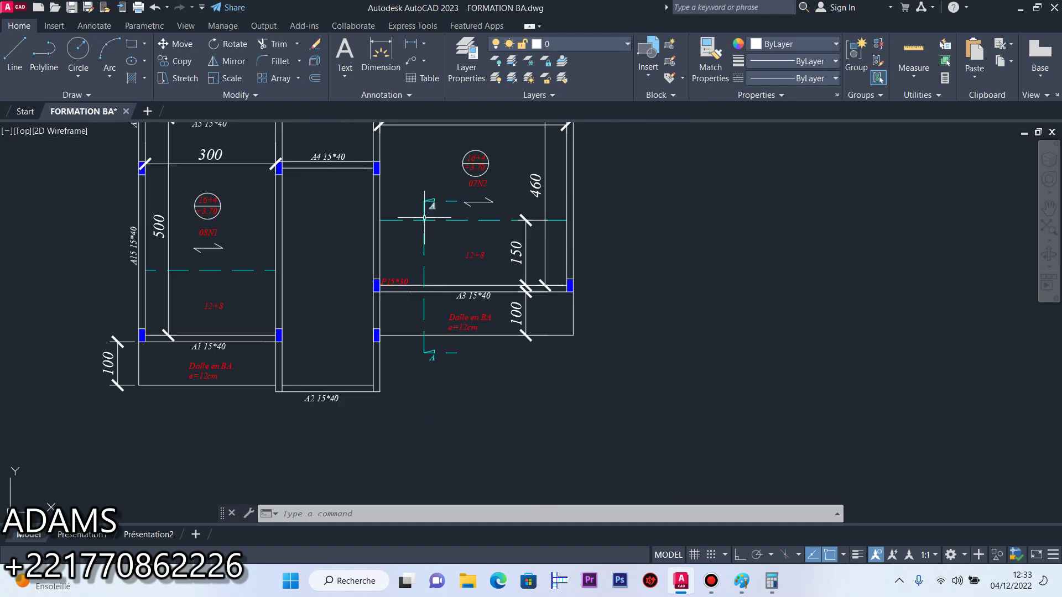
Start the section drawing in the empty area beside the plan with a horizontal line 2 units long, using Ortho
{"action": "left_click", "coordinate": [14, 52]}
{"action": "left_click", "coordinate": [684, 344]}
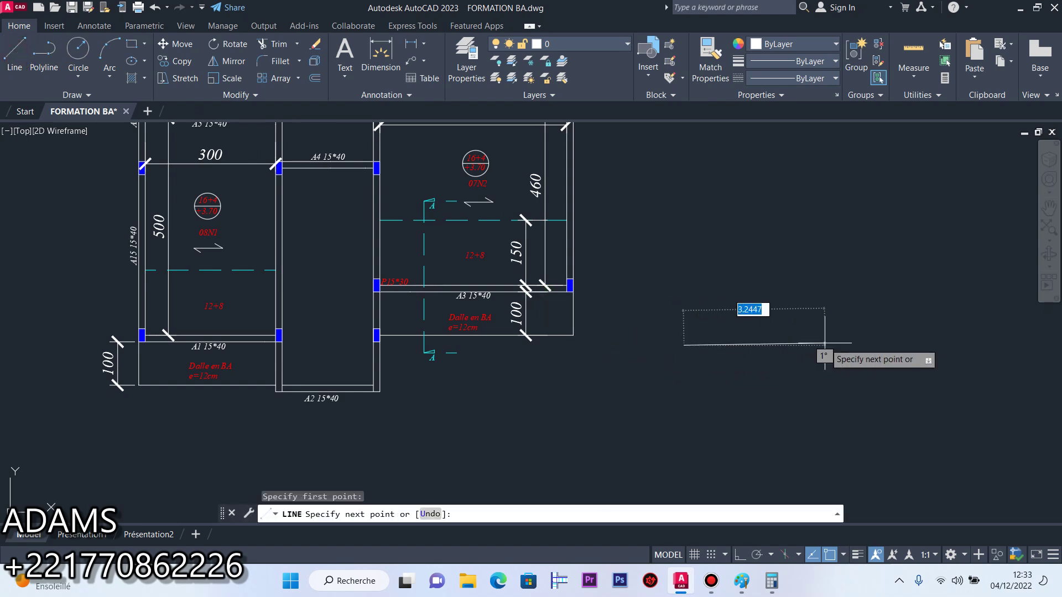
{"action": "left_click", "coordinate": [741, 581]}
{"action": "left_click", "coordinate": [683, 585]}
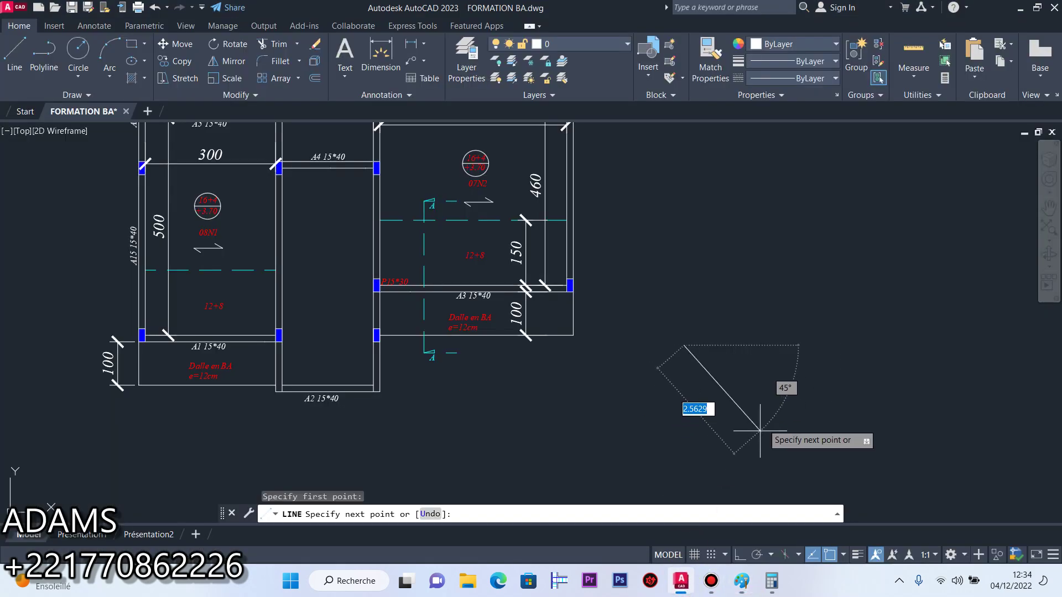
{"action": "left_click", "coordinate": [740, 554]}
{"action": "type", "text": "2"}
{"action": "key", "text": "Return"}
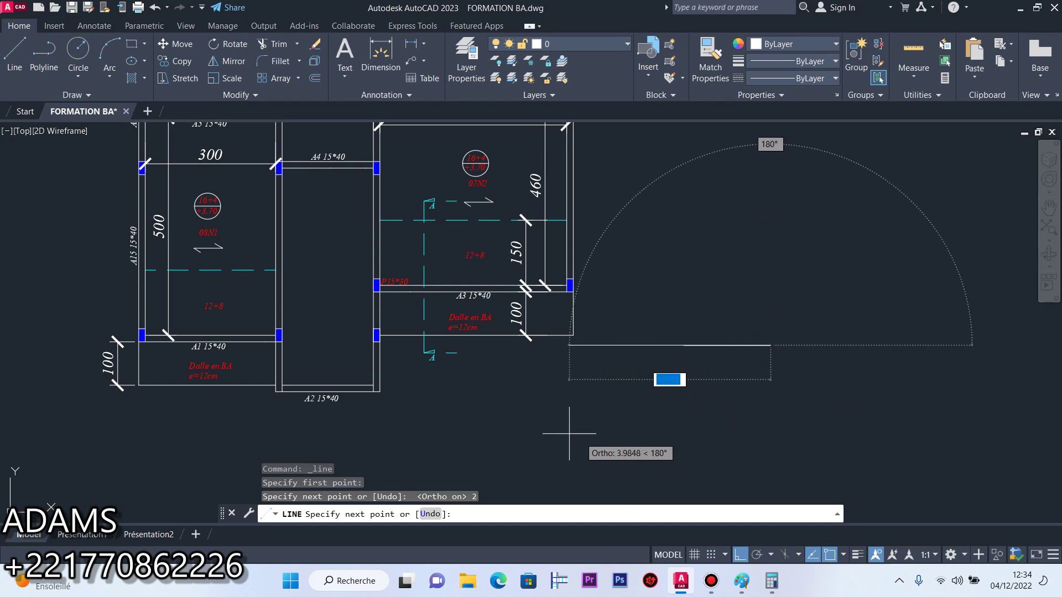
Continue the line 0.4 down, 0.15 right and 0.4 up to outline the beam section
{"action": "scroll", "coordinate": [423, 290], "scroll_direction": "up", "scroll_amount": 3}
{"action": "scroll", "coordinate": [436, 308], "scroll_direction": "down", "scroll_amount": 3}
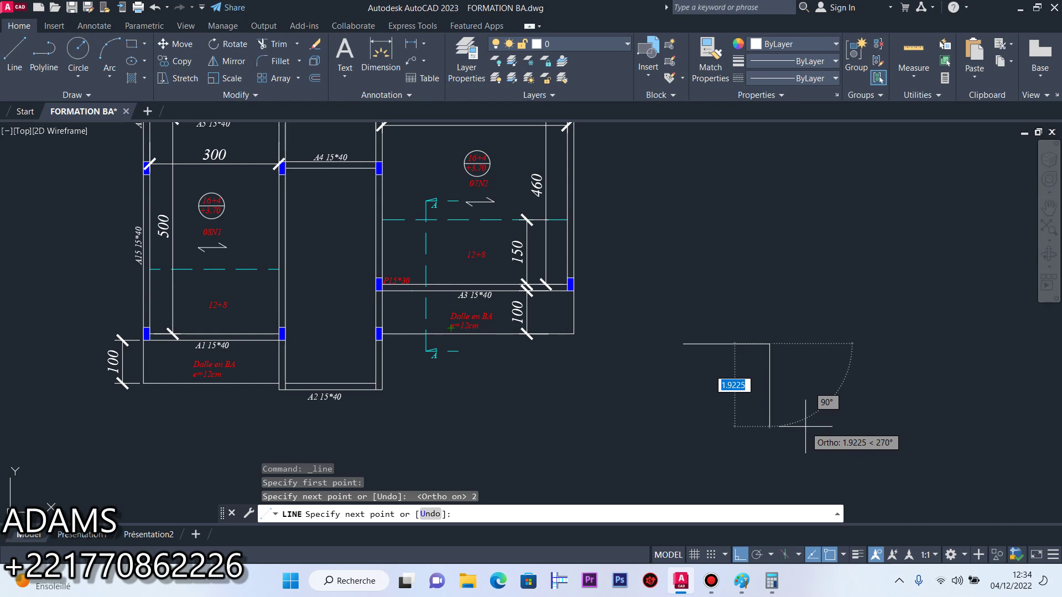
{"action": "key", "text": "BackSpace"}
{"action": "type", "text": "0."}
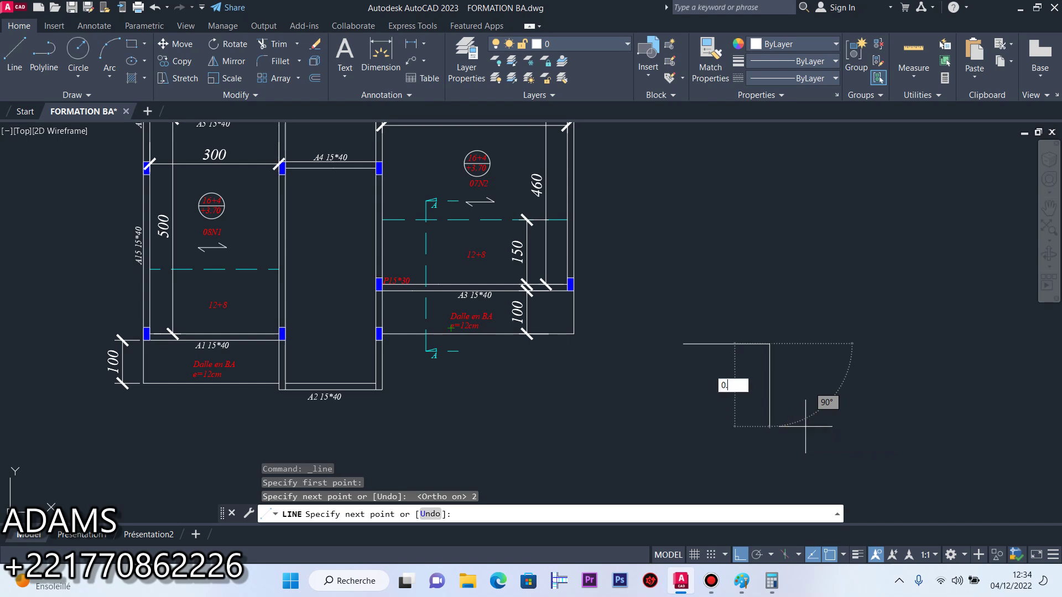
{"action": "type", "text": "4"}
{"action": "key", "text": "Return"}
{"action": "scroll", "coordinate": [824, 343], "scroll_direction": "up", "scroll_amount": 3}
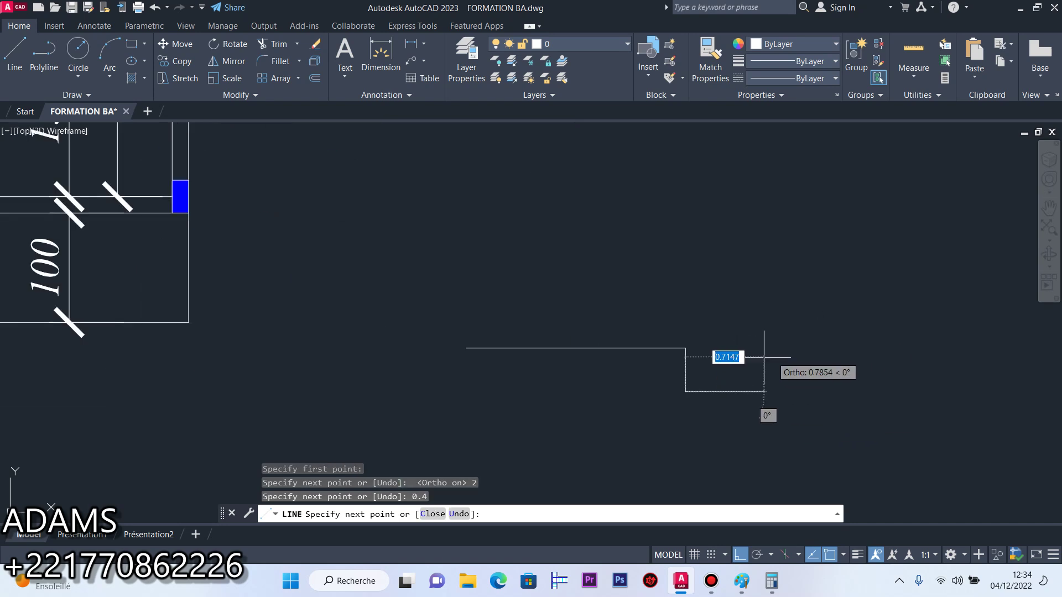
{"action": "type", "text": "0."}
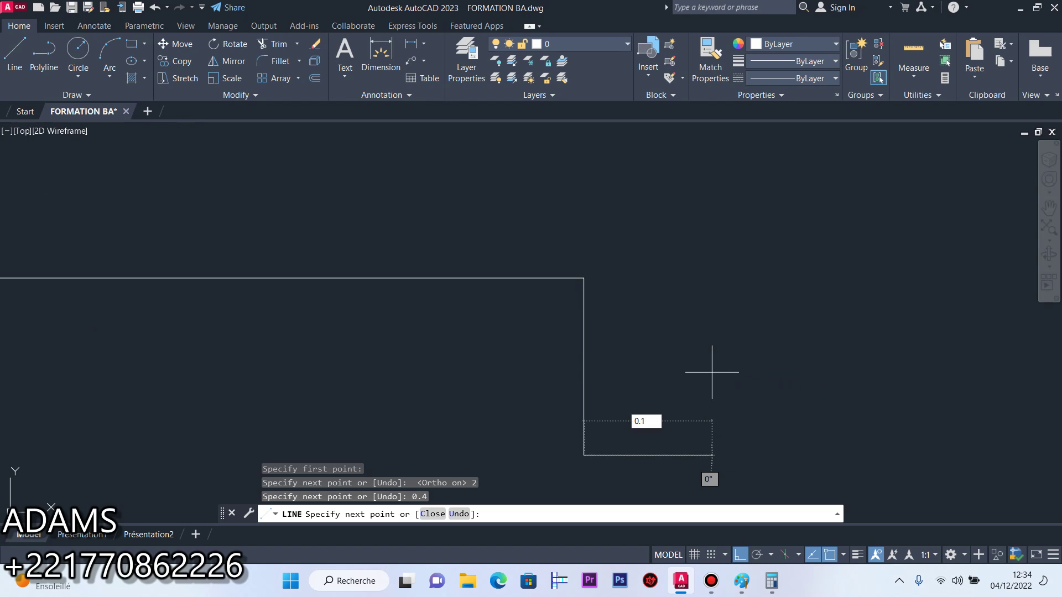
{"action": "type", "text": "15"}
{"action": "key", "text": "Return"}
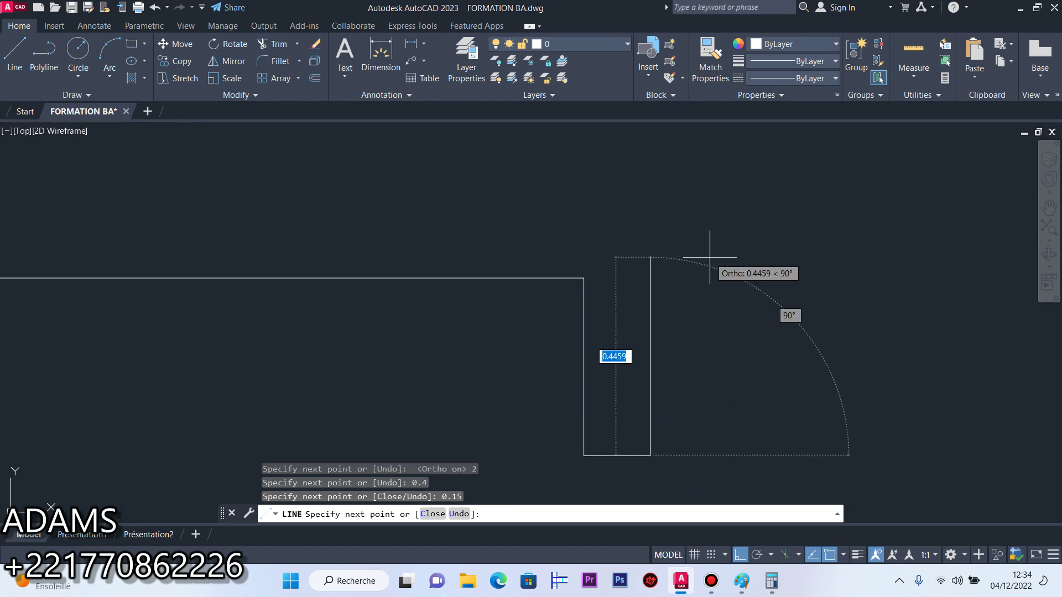
{"action": "type", "text": "0.4"}
{"action": "key", "text": "Return"}
Outline the cantilever slab with lines 1 right and 0.12 down, and run its underside back into the beam
{"action": "scroll", "coordinate": [709, 257], "scroll_direction": "down", "scroll_amount": 6}
{"action": "scroll", "coordinate": [708, 257], "scroll_direction": "down", "scroll_amount": 6}
{"action": "scroll", "coordinate": [484, 208], "scroll_direction": "up", "scroll_amount": 4}
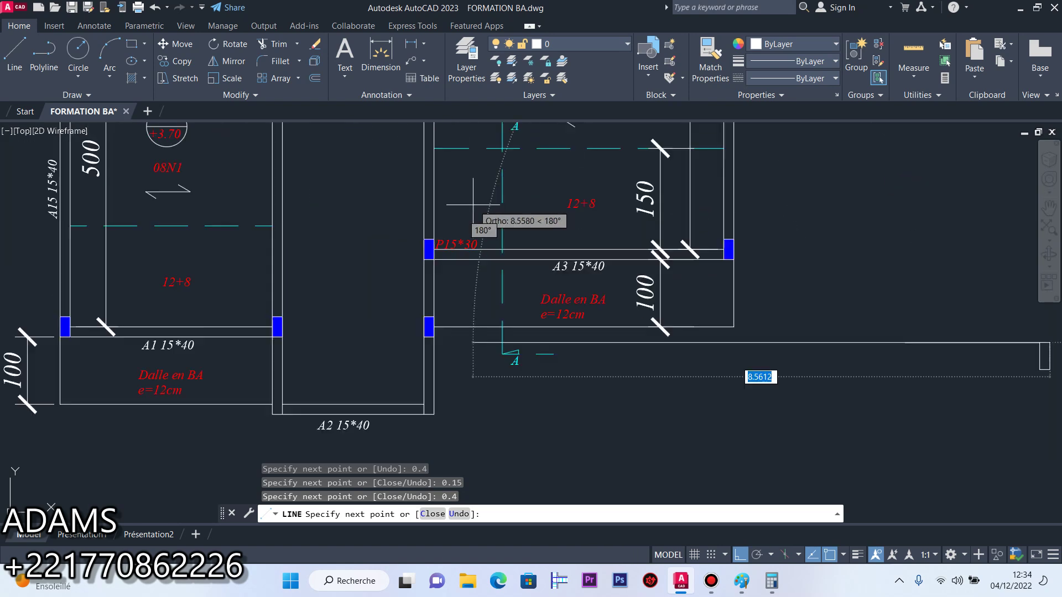
{"action": "scroll", "coordinate": [480, 287], "scroll_direction": "down", "scroll_amount": 5}
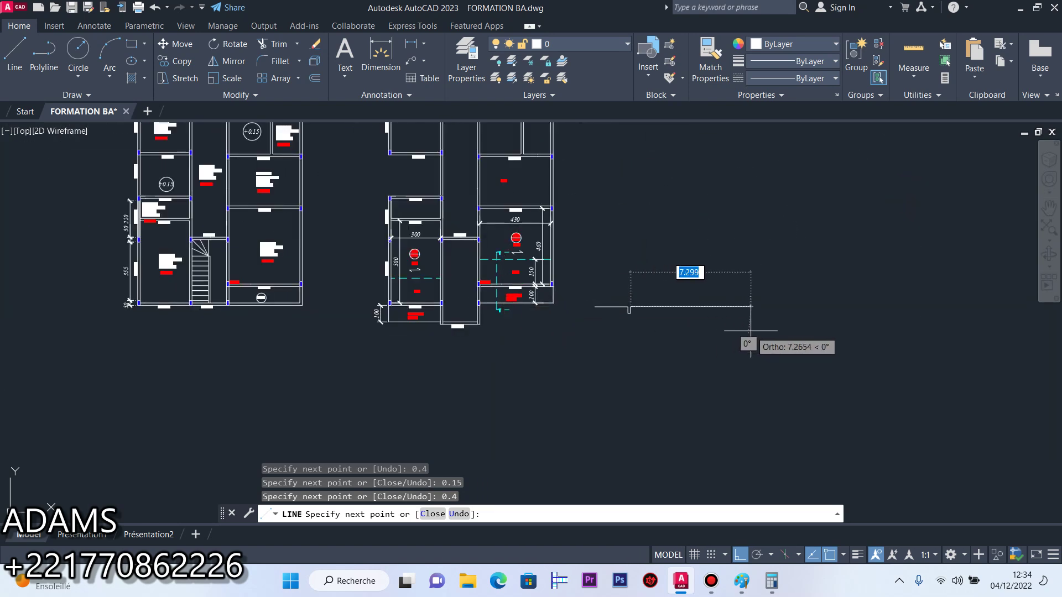
{"action": "scroll", "coordinate": [685, 307], "scroll_direction": "up", "scroll_amount": 7}
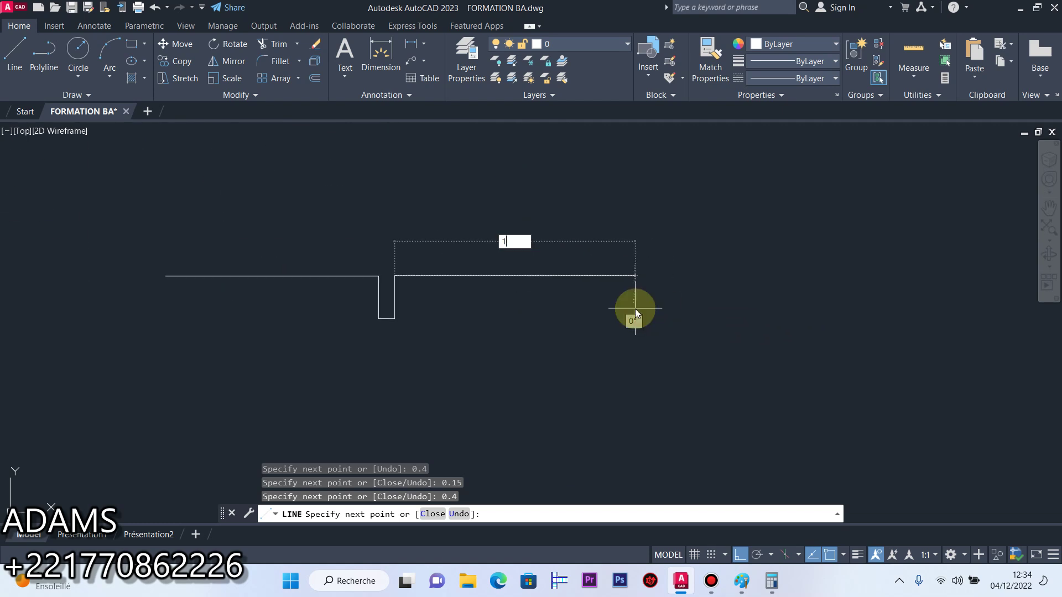
{"action": "type", "text": "1"}
{"action": "key", "text": "Return"}
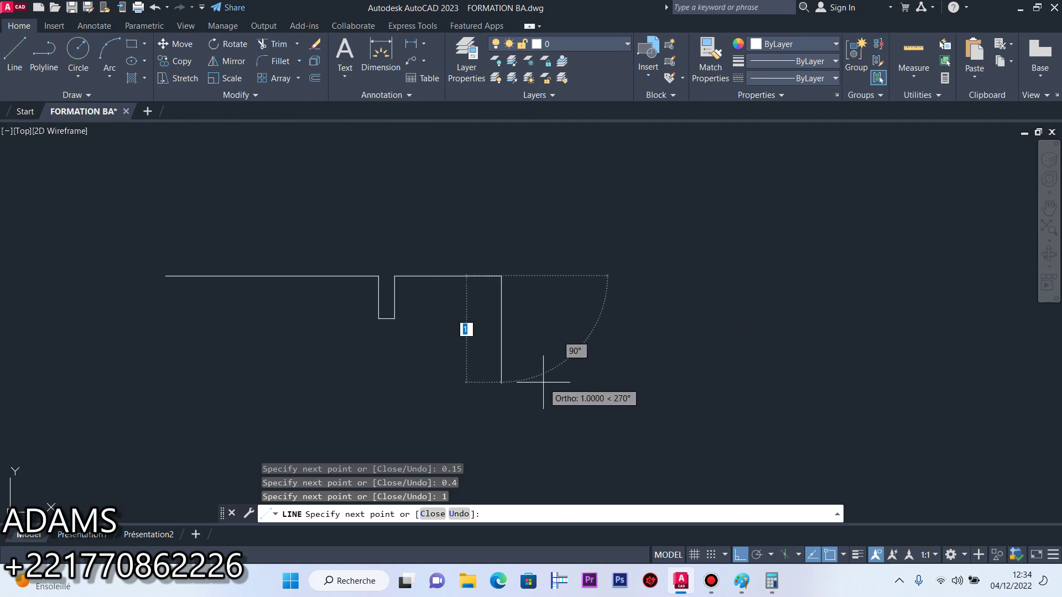
{"action": "type", "text": "0.12"}
{"action": "key", "text": "Return"}
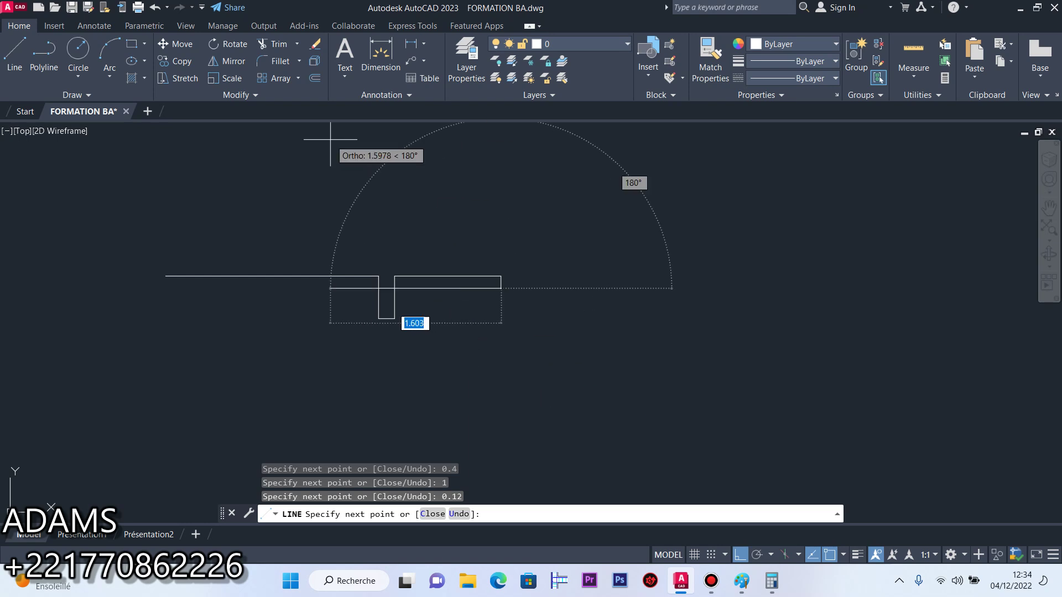
{"action": "scroll", "coordinate": [390, 279], "scroll_direction": "up", "scroll_amount": 8}
{"action": "right_click", "coordinate": [385, 337]}
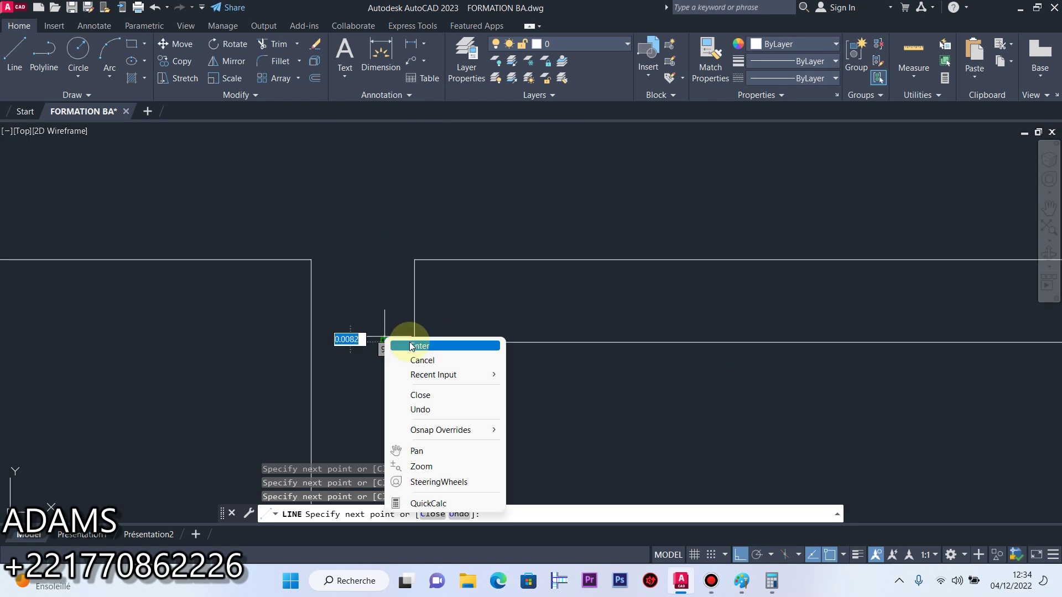
{"action": "left_click", "coordinate": [419, 346]}
Close the beam section's top with a polyline between its two upper corners
{"action": "left_click", "coordinate": [44, 58]}
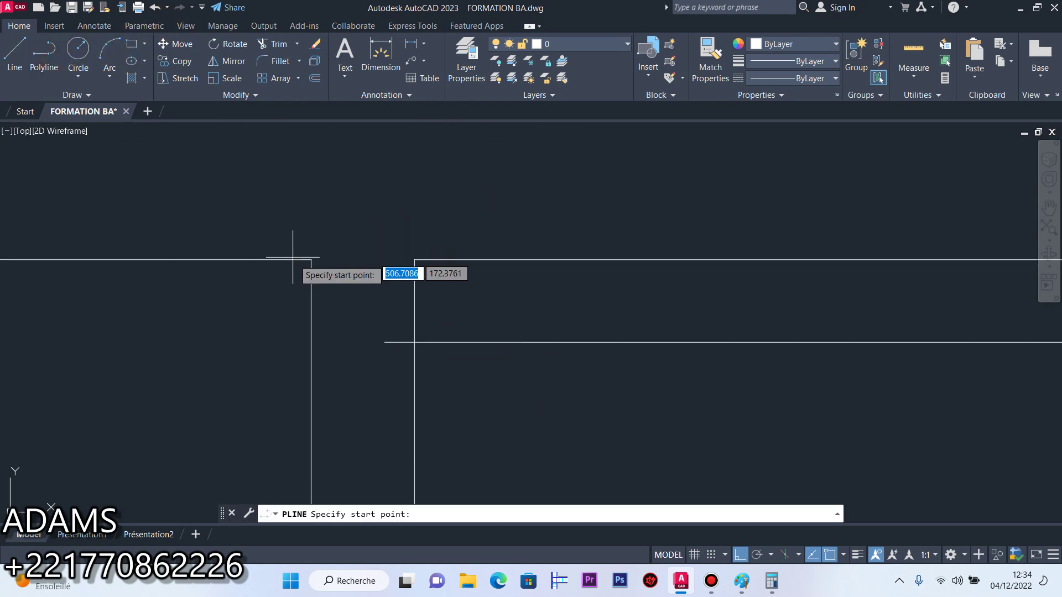
{"action": "left_click", "coordinate": [311, 258]}
{"action": "right_click", "coordinate": [414, 260]}
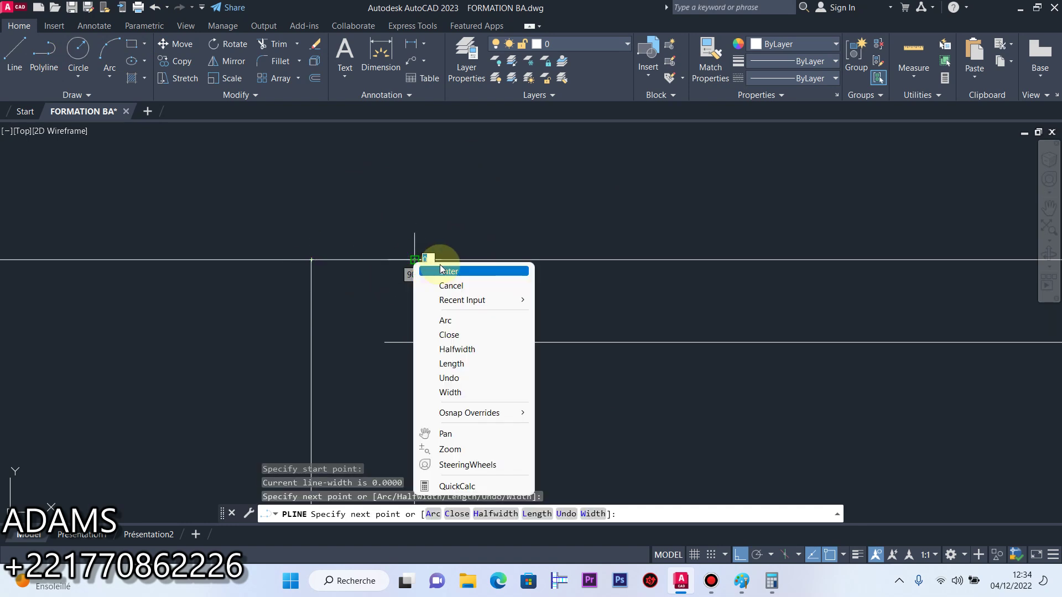
{"action": "left_click", "coordinate": [440, 271]}
{"action": "scroll", "coordinate": [627, 295], "scroll_direction": "down", "scroll_amount": 3}
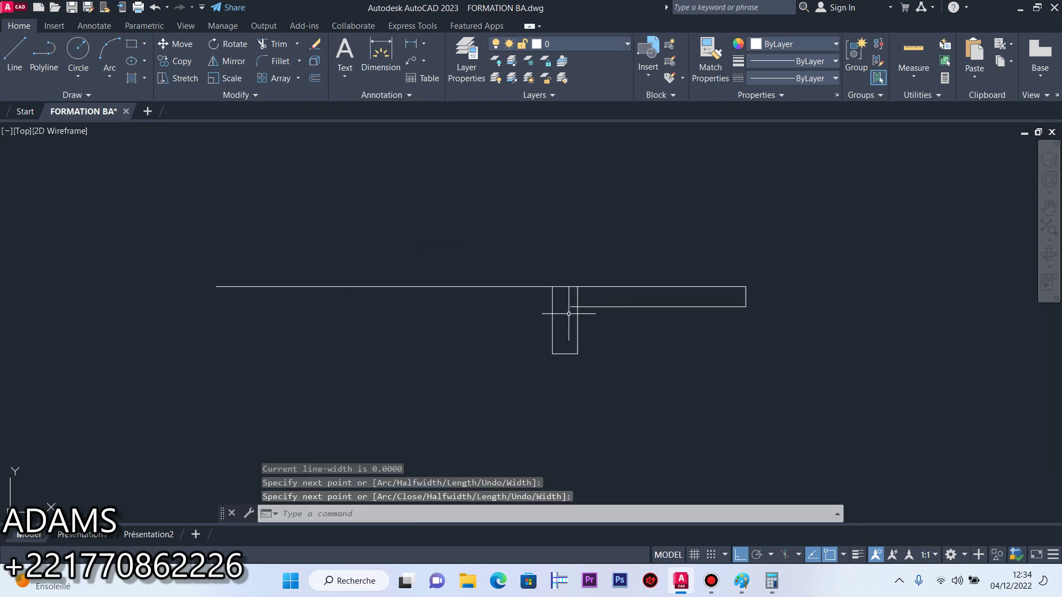
Offset the main slab's top line 0.20 downward to form its underside
{"action": "left_click", "coordinate": [314, 78]}
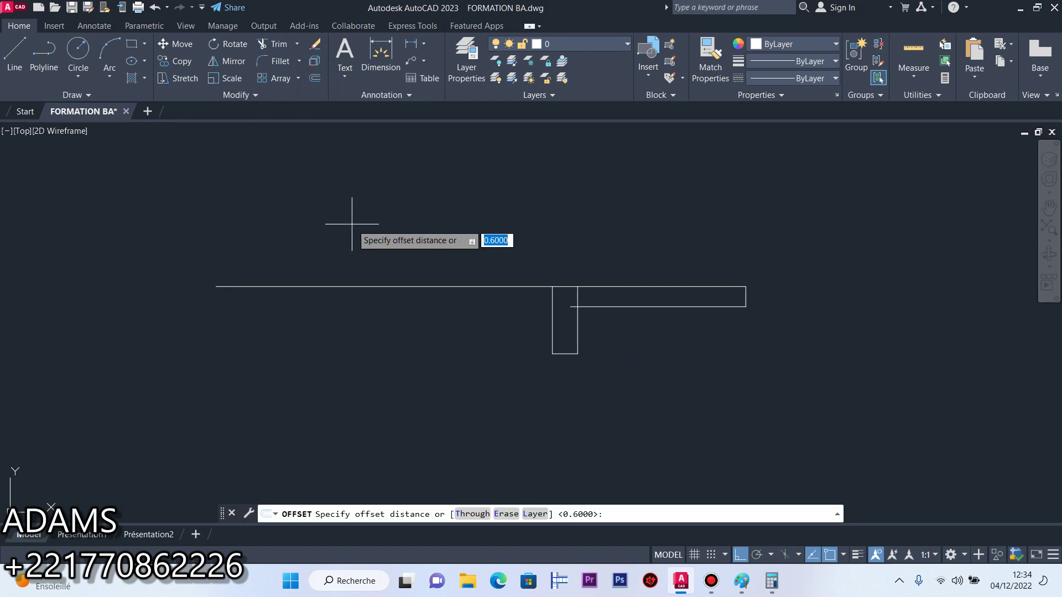
{"action": "type", "text": ".20"}
{"action": "key", "text": "Return"}
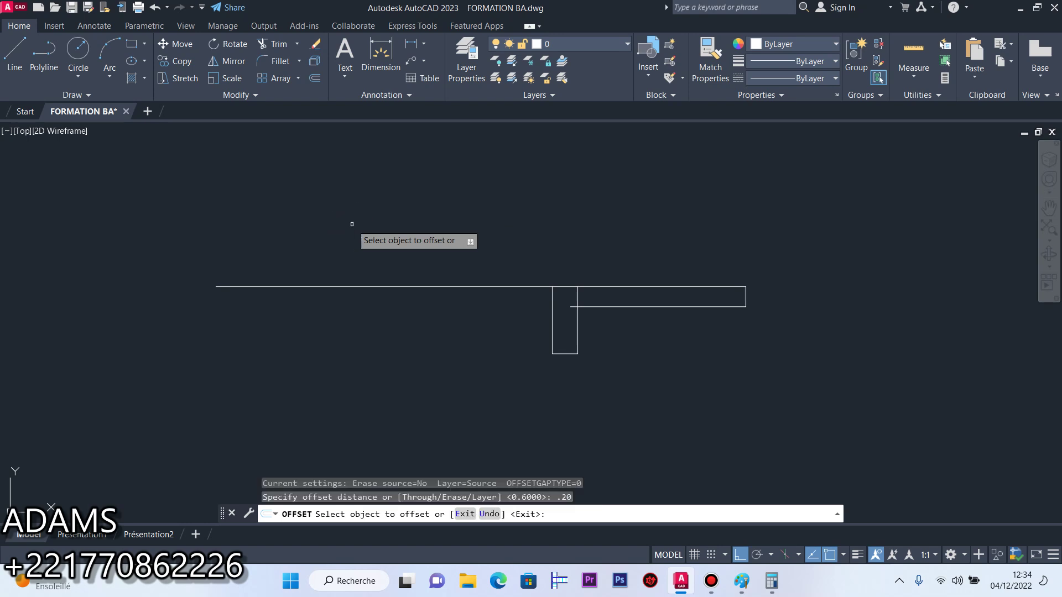
{"action": "left_click", "coordinate": [466, 286]}
{"action": "left_click", "coordinate": [459, 335]}
{"action": "right_click", "coordinate": [502, 310]}
{"action": "left_click", "coordinate": [528, 320]}
Shorten the cantilever slab's underside line so it ends at the beam's right face
{"action": "scroll", "coordinate": [595, 307], "scroll_direction": "up", "scroll_amount": 6}
{"action": "left_click", "coordinate": [509, 289]}
{"action": "left_click", "coordinate": [491, 344]}
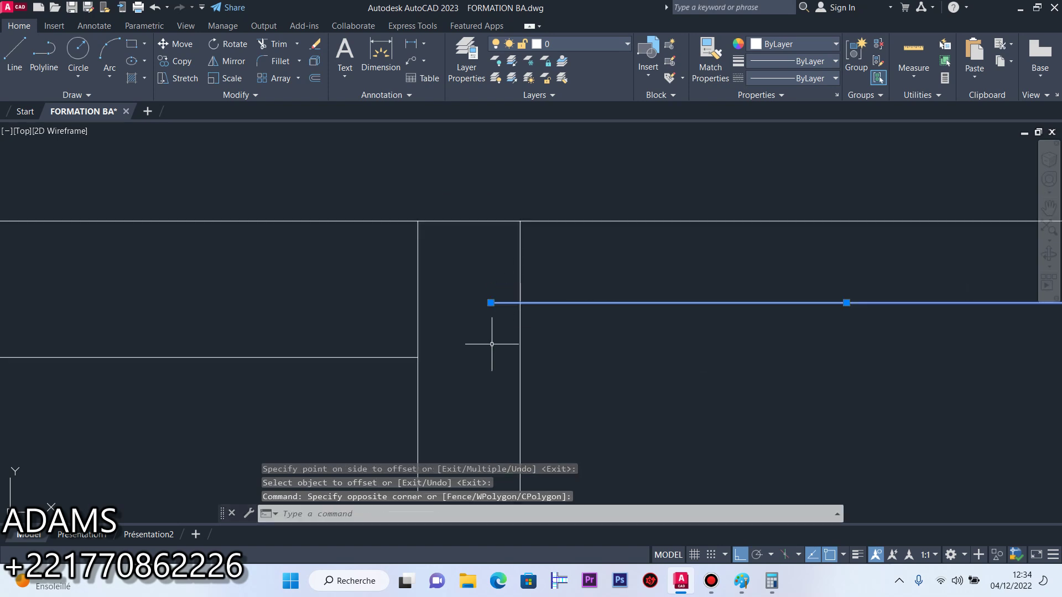
{"action": "left_click", "coordinate": [490, 302]}
{"action": "scroll", "coordinate": [545, 301], "scroll_direction": "down", "scroll_amount": 6}
{"action": "key", "text": "Escape"}
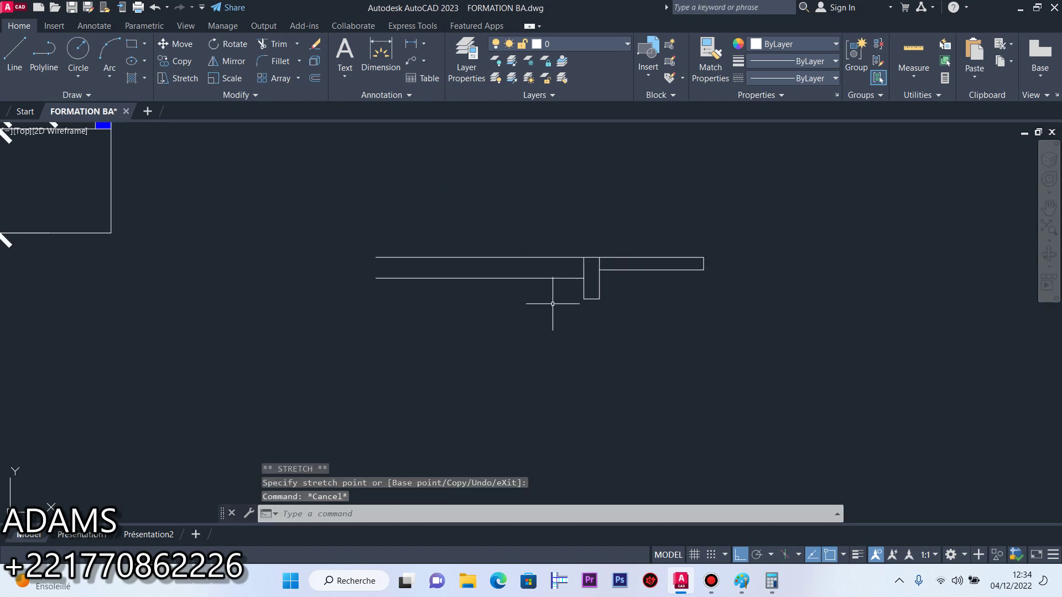
Offset the beam's left face 1.5 to the left across the main slab
{"action": "scroll", "coordinate": [618, 297], "scroll_direction": "down", "scroll_amount": 4}
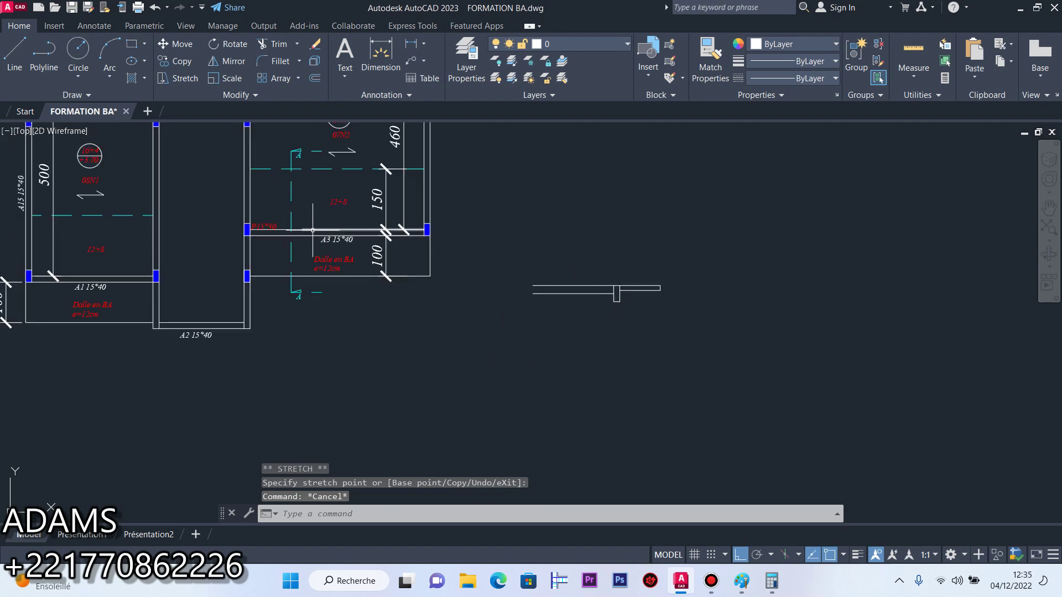
{"action": "left_click", "coordinate": [315, 78]}
{"action": "scroll", "coordinate": [616, 291], "scroll_direction": "up", "scroll_amount": 6}
{"action": "type", "text": "1.5"}
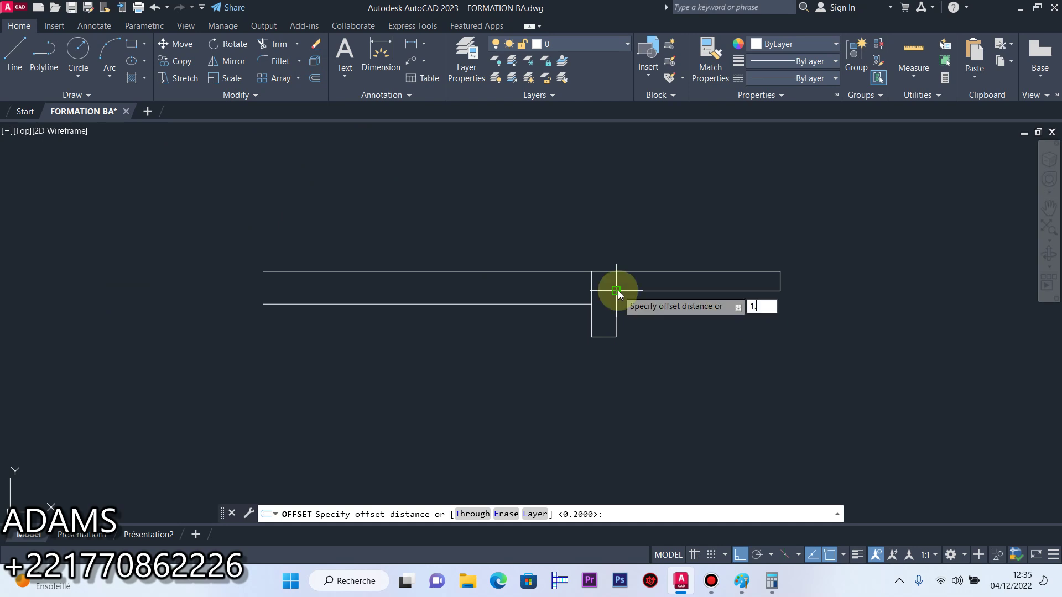
{"action": "key", "text": "Return"}
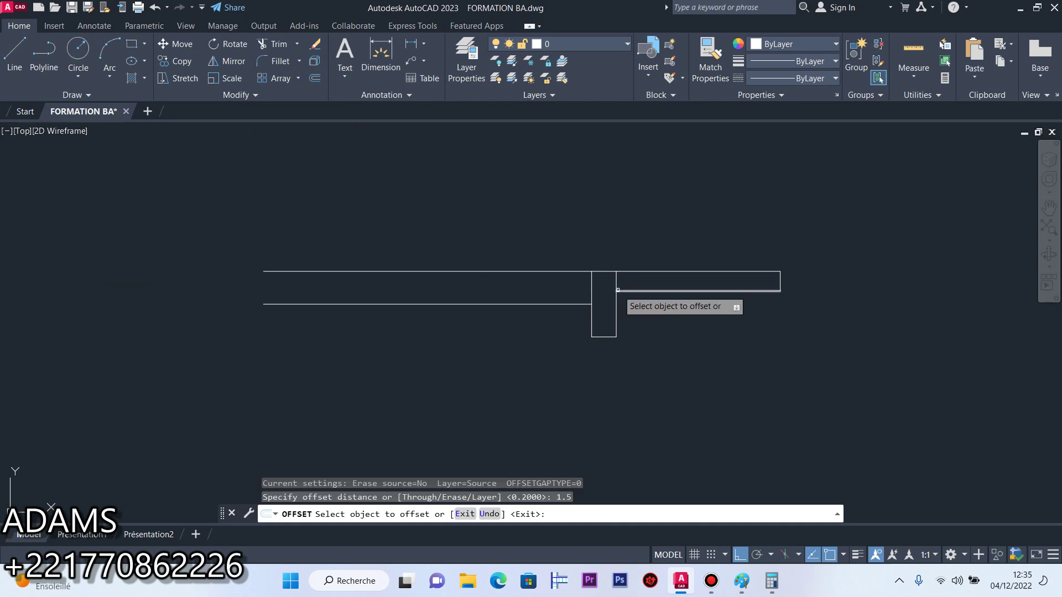
{"action": "left_click", "coordinate": [592, 332]}
{"action": "left_click", "coordinate": [455, 326]}
{"action": "right_click", "coordinate": [379, 320]}
{"action": "left_click", "coordinate": [391, 331]}
Shorten the offset vertical line so its lower end meets the main slab's underside
{"action": "scroll", "coordinate": [368, 336], "scroll_direction": "up", "scroll_amount": 5}
{"action": "left_click", "coordinate": [361, 334]}
{"action": "left_click", "coordinate": [296, 324]}
{"action": "left_click", "coordinate": [312, 337]}
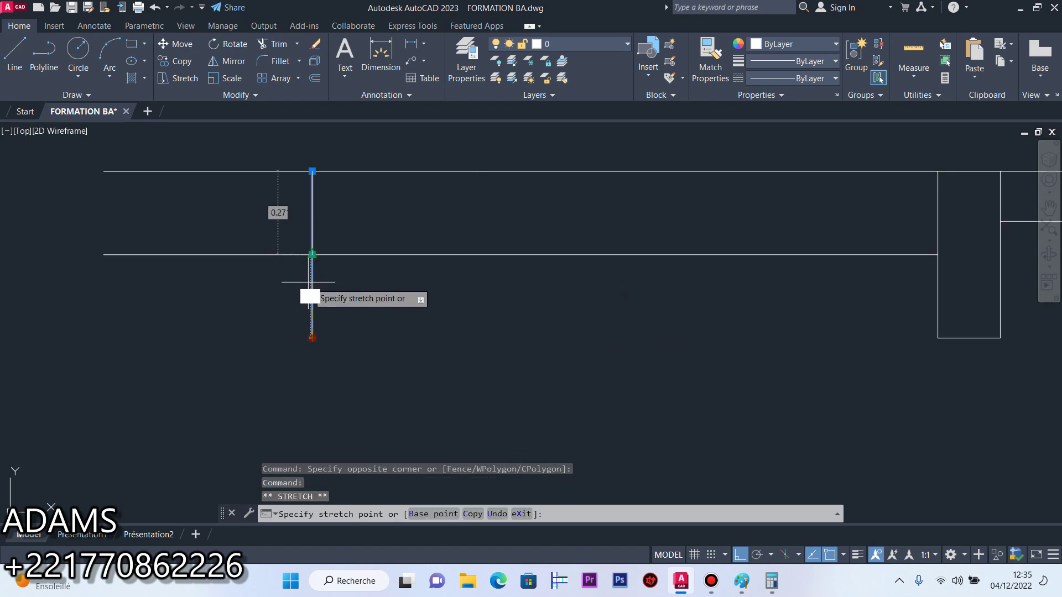
{"action": "left_click", "coordinate": [312, 254]}
{"action": "key", "text": "Escape"}
{"action": "scroll", "coordinate": [373, 370], "scroll_direction": "down", "scroll_amount": 2}
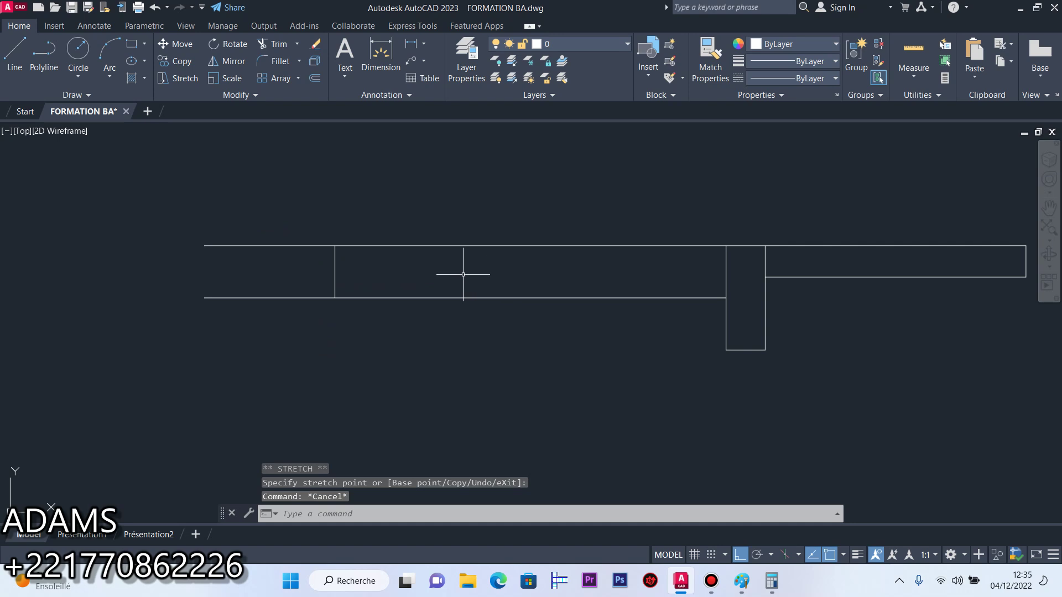
Offset the main slab's underside 0.12 upward inside the slab thickness
{"action": "left_click", "coordinate": [313, 80]}
{"action": "type", "text": "0.12"}
{"action": "key", "text": "Return"}
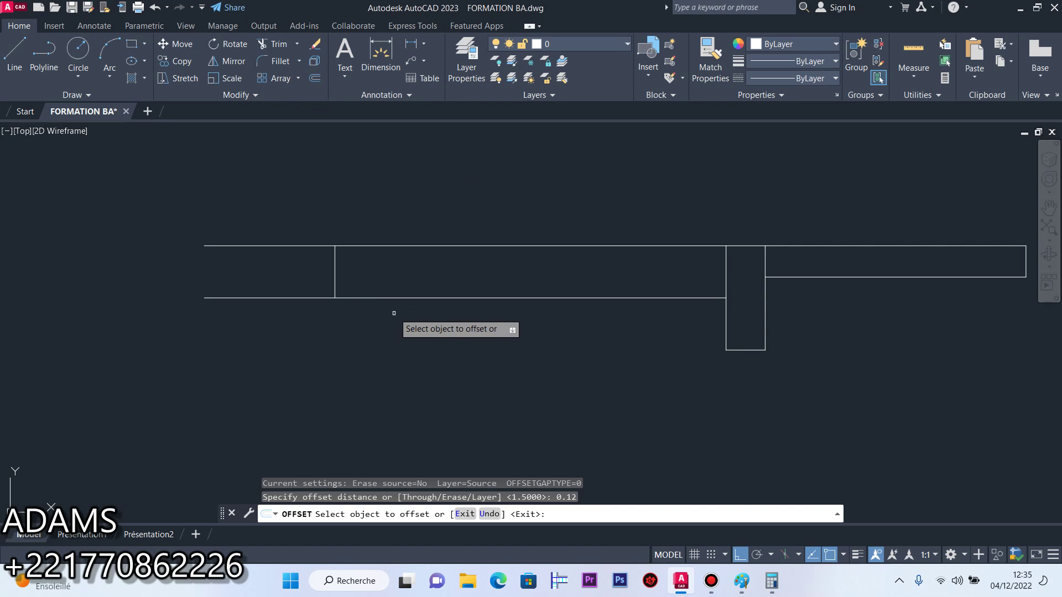
{"action": "left_click", "coordinate": [422, 298]}
{"action": "left_click", "coordinate": [429, 213]}
{"action": "right_click", "coordinate": [429, 215]}
{"action": "left_click", "coordinate": [442, 220]}
Shorten the new horizontal line so its left end stops at the vertical line across the main slab
{"action": "left_click", "coordinate": [289, 256]}
{"action": "left_click", "coordinate": [261, 280]}
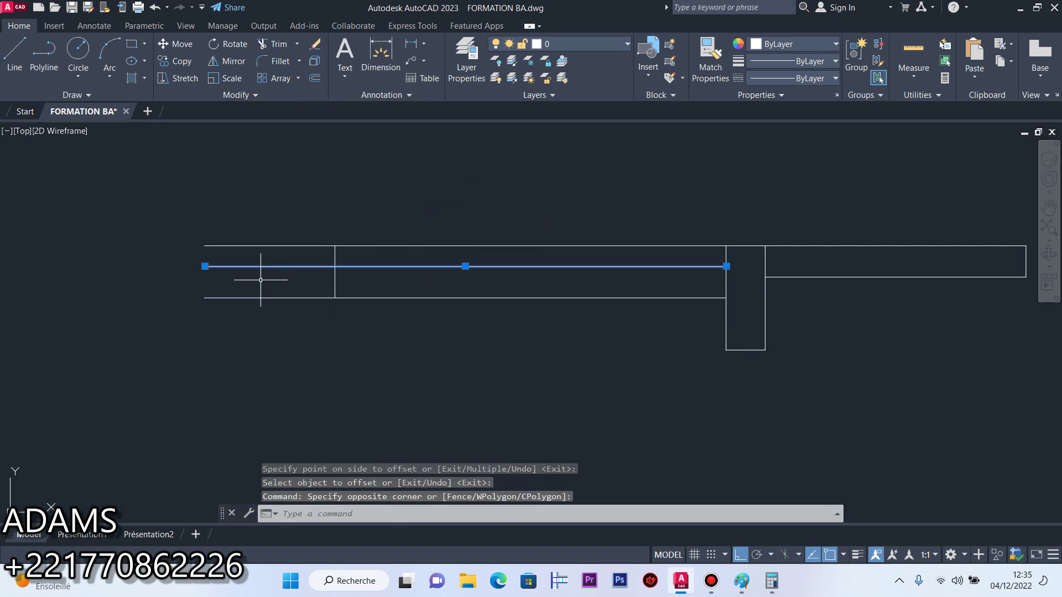
{"action": "left_click", "coordinate": [205, 266]}
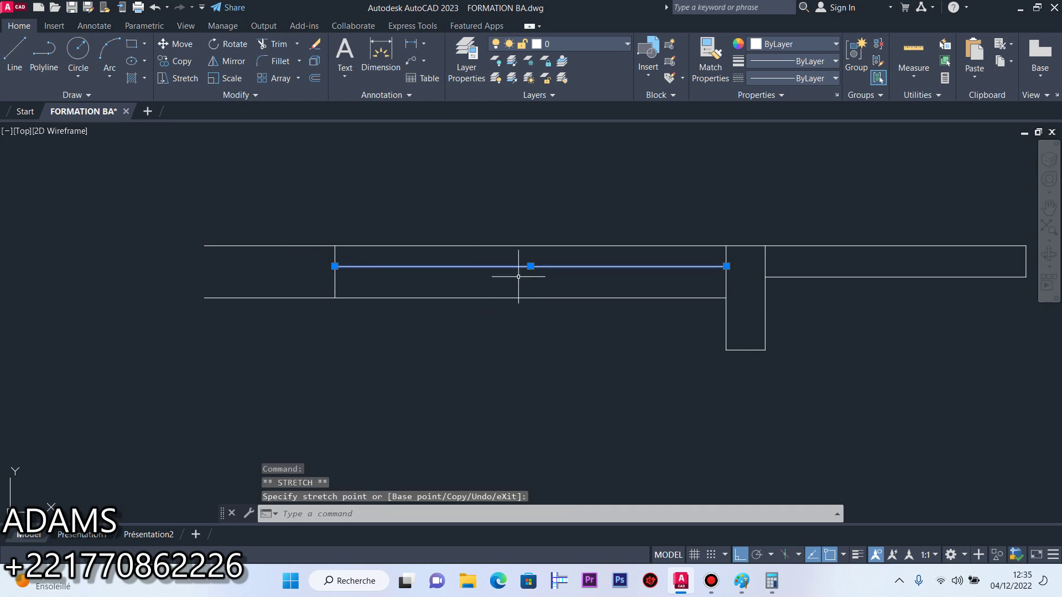
{"action": "key", "text": "Escape"}
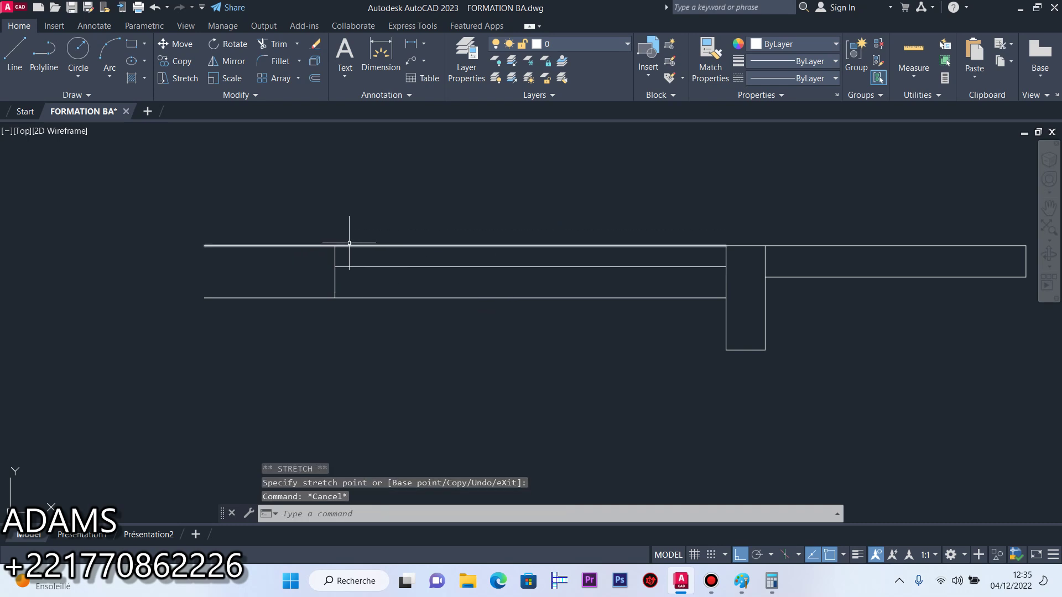
{"action": "left_click", "coordinate": [314, 78]}
{"action": "type", "text": "0.4"}
{"action": "key", "text": "Return"}
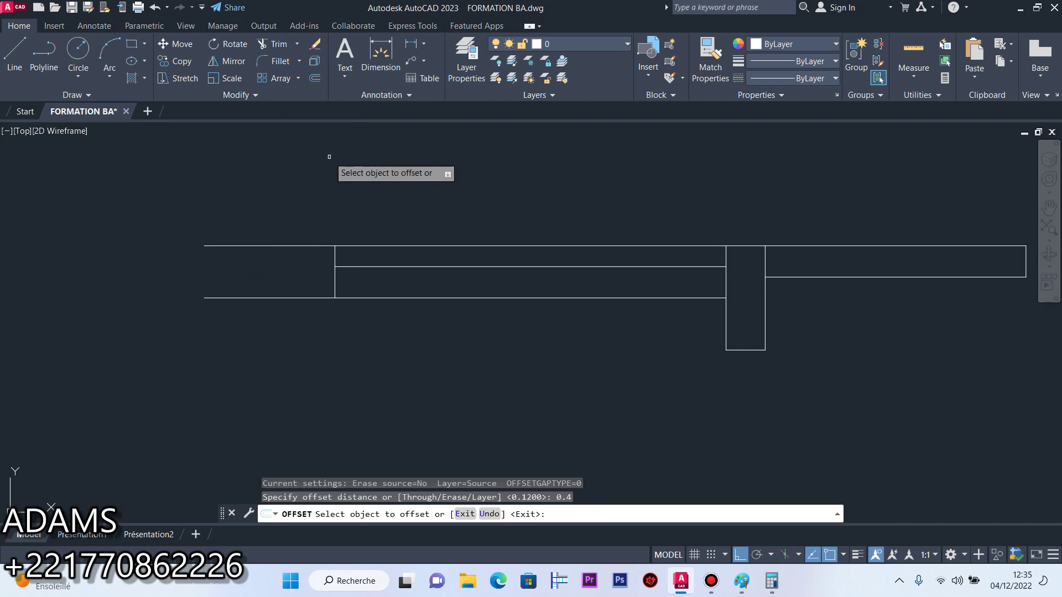
{"action": "left_click", "coordinate": [299, 246]}
{"action": "key", "text": "Escape"}
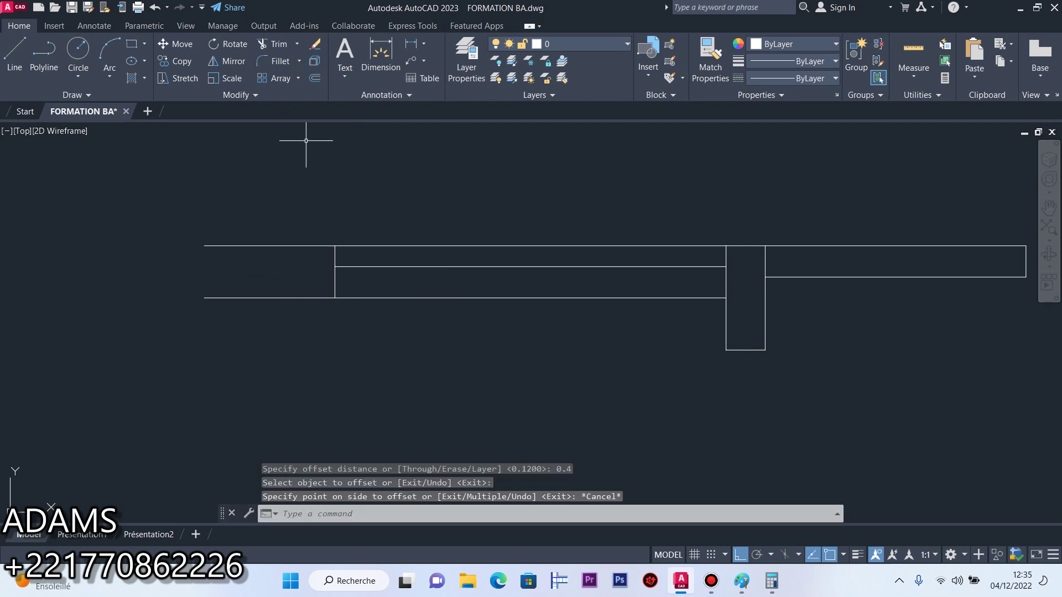
Offset the main slab's top line 0.04 downward inside the slab thickness
{"action": "left_click", "coordinate": [315, 78]}
{"action": "type", "text": "0.0"}
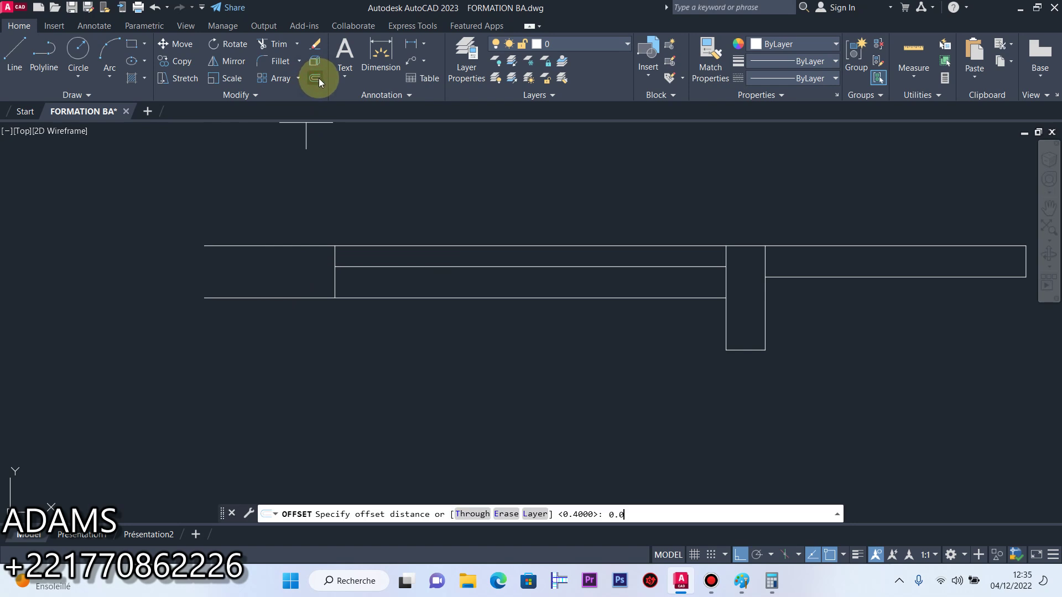
{"action": "type", "text": "4"}
{"action": "key", "text": "Return"}
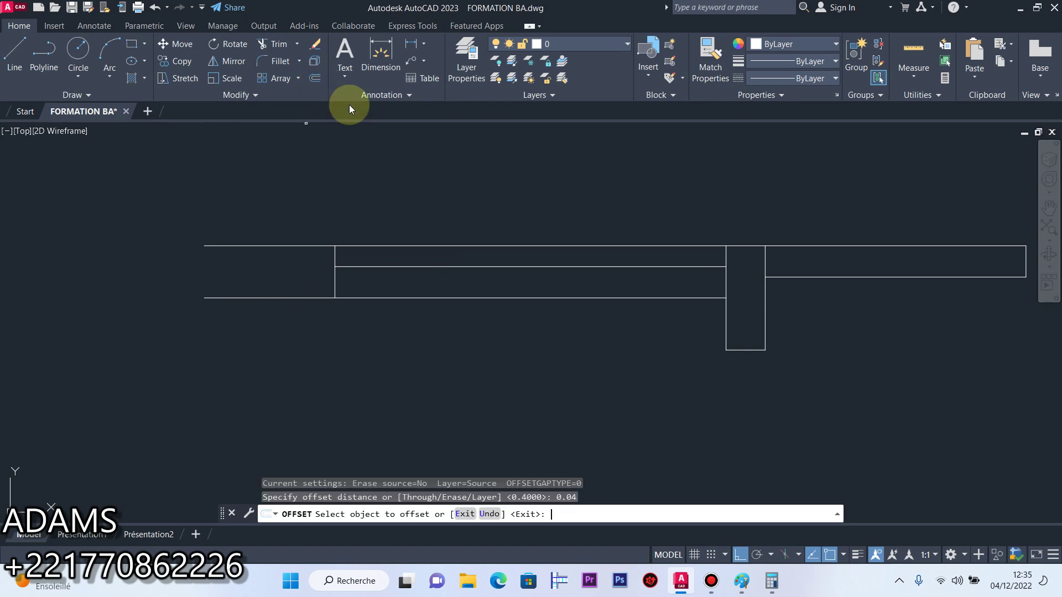
{"action": "left_click", "coordinate": [289, 246]}
{"action": "left_click", "coordinate": [553, 257]}
{"action": "right_click", "coordinate": [552, 257]}
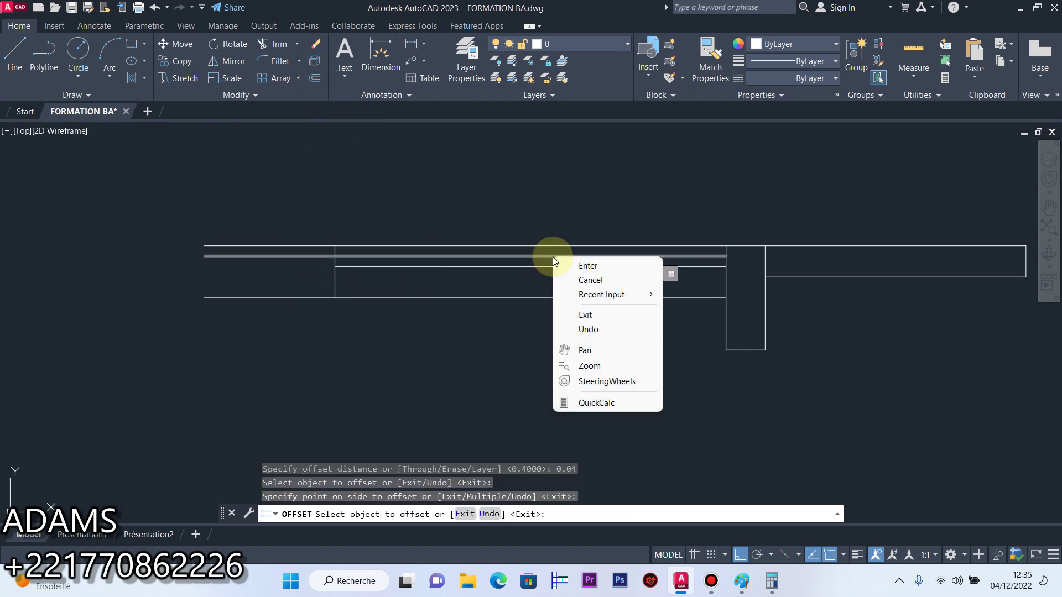
{"action": "left_click", "coordinate": [588, 266]}
Shorten the 0.04 offset line so its right end stops at the vertical line across the main slab
{"action": "left_click", "coordinate": [581, 256]}
{"action": "left_click", "coordinate": [726, 255]}
{"action": "scroll", "coordinate": [353, 255], "scroll_direction": "up", "scroll_amount": 2}
{"action": "scroll", "coordinate": [319, 256], "scroll_direction": "up", "scroll_amount": 2}
{"action": "scroll", "coordinate": [319, 255], "scroll_direction": "up", "scroll_amount": 3}
Lower the vertical line's upper end to meet the right end of the 0.04 offset line
{"action": "left_click", "coordinate": [326, 247]}
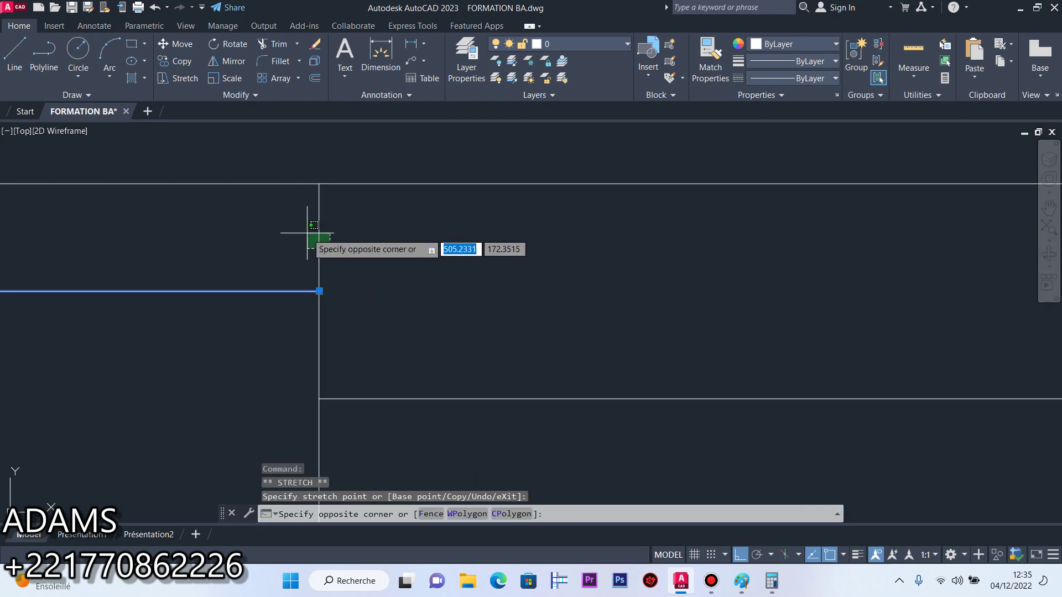
{"action": "left_click", "coordinate": [307, 232]}
{"action": "left_click", "coordinate": [319, 183]}
{"action": "left_click", "coordinate": [319, 289]}
{"action": "scroll", "coordinate": [498, 270], "scroll_direction": "down", "scroll_amount": 3}
{"action": "key", "text": "Escape"}
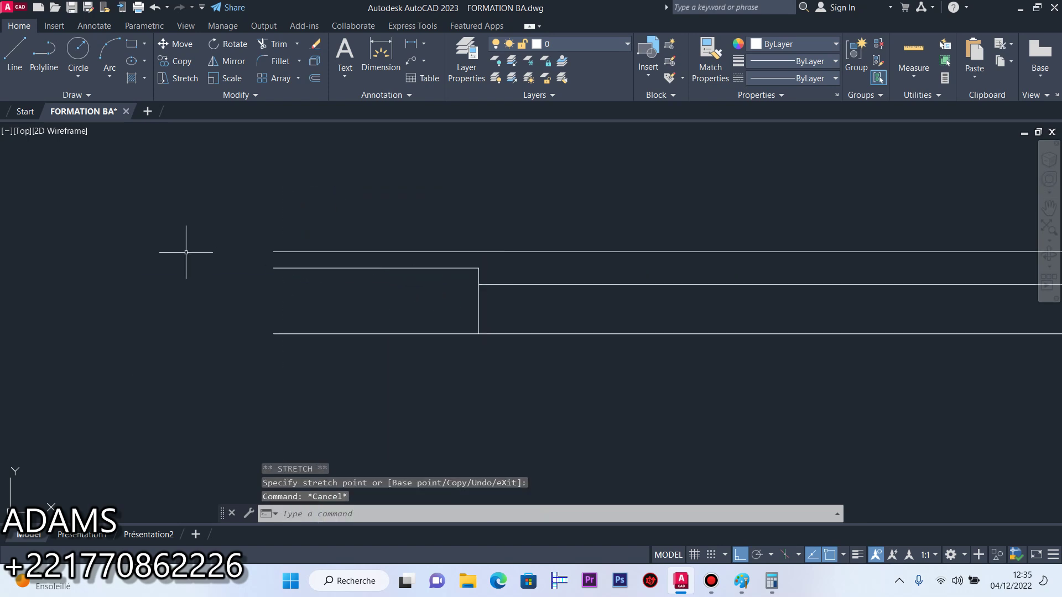
Draw a vertical polyline across the slab's left end, extending past its top and underside
{"action": "left_click", "coordinate": [56, 57]}
{"action": "left_click", "coordinate": [292, 358]}
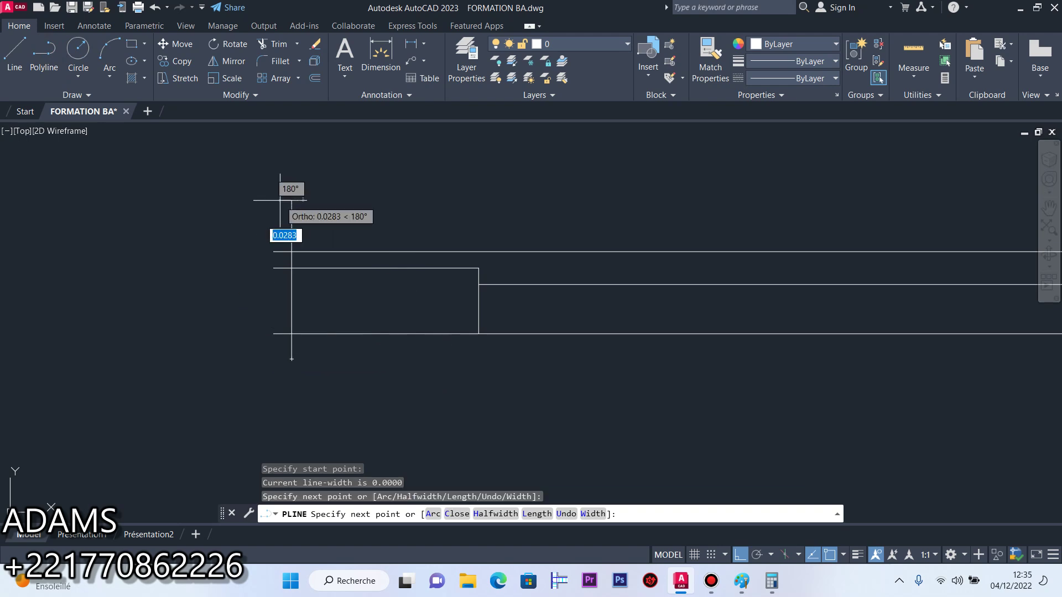
{"action": "key", "text": "Escape"}
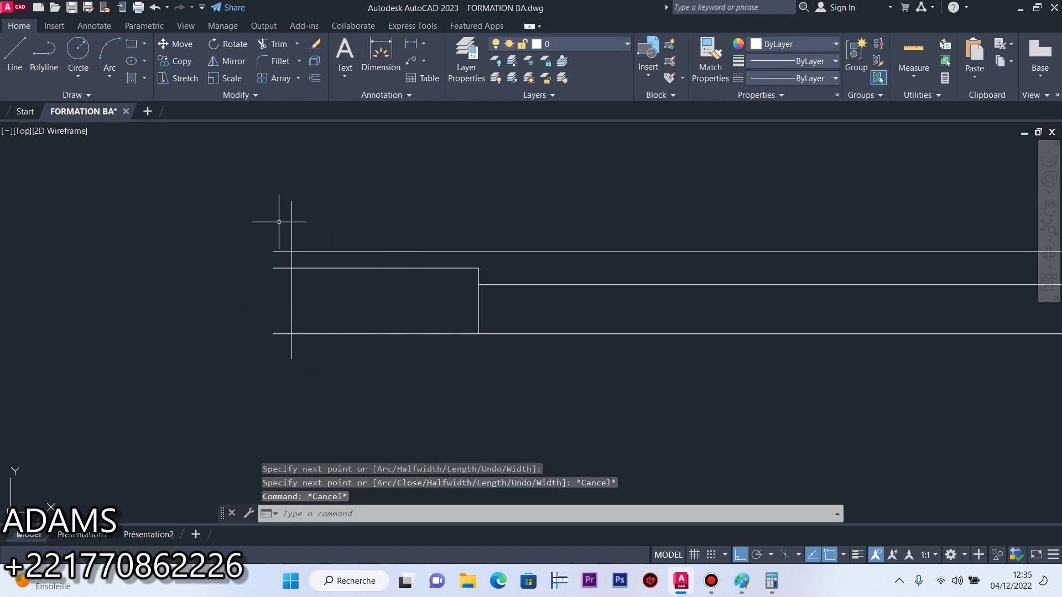
Trim the slab's three horizontal line ends projecting left of the vertical end line
{"action": "left_click", "coordinate": [278, 44]}
{"action": "left_click", "coordinate": [285, 351]}
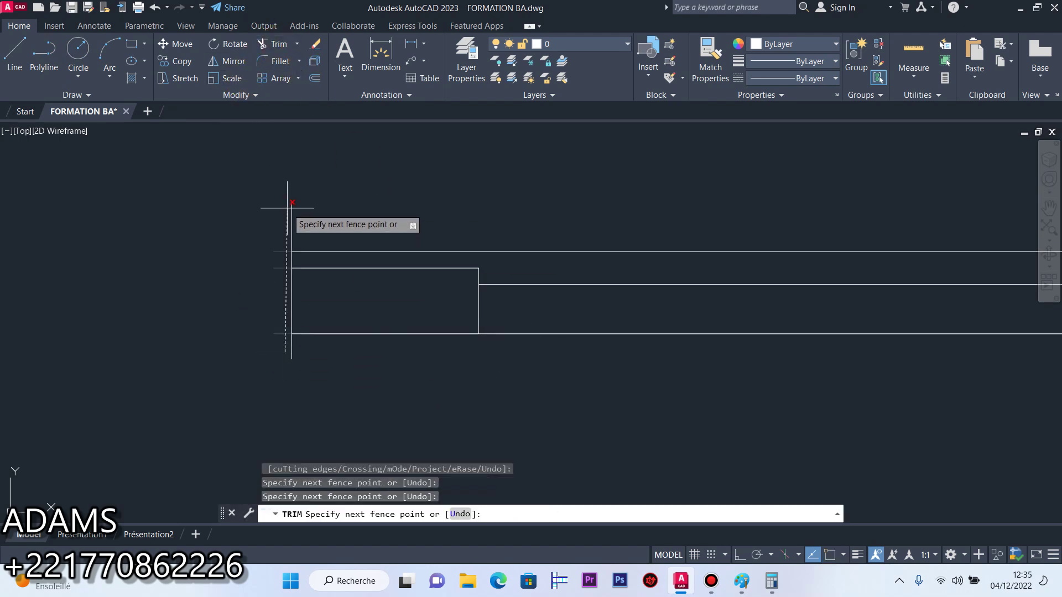
{"action": "left_click", "coordinate": [281, 203]}
{"action": "right_click", "coordinate": [346, 237]}
{"action": "left_click", "coordinate": [376, 243]}
{"action": "scroll", "coordinate": [407, 255], "scroll_direction": "down", "scroll_amount": 6}
{"action": "scroll", "coordinate": [455, 259], "scroll_direction": "down", "scroll_amount": 2}
{"action": "scroll", "coordinate": [556, 257], "scroll_direction": "up", "scroll_amount": 4}
{"action": "scroll", "coordinate": [545, 264], "scroll_direction": "down", "scroll_amount": 6}
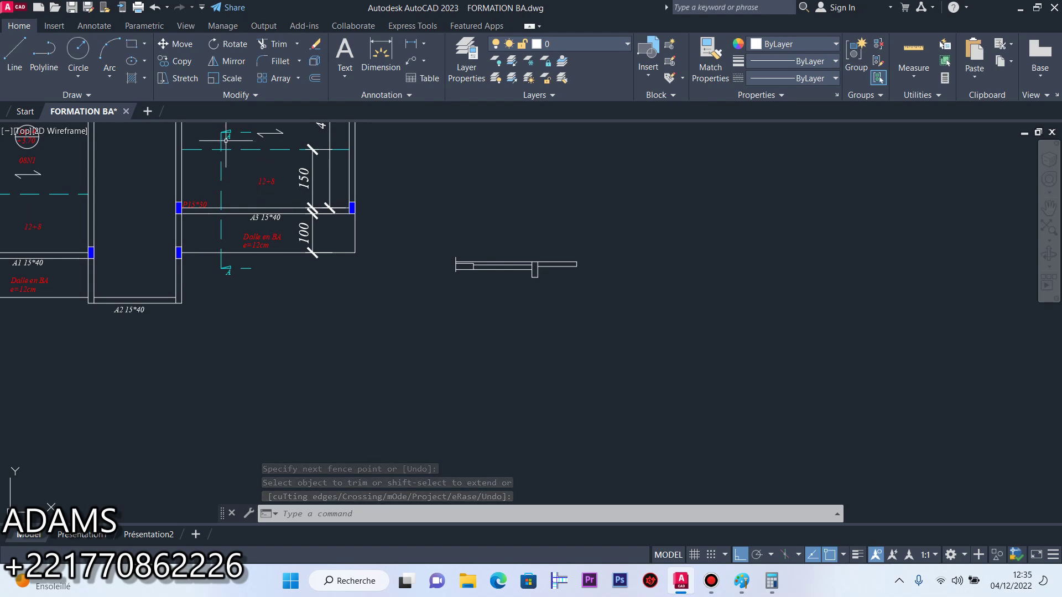
{"action": "scroll", "coordinate": [536, 274], "scroll_direction": "up", "scroll_amount": 5}
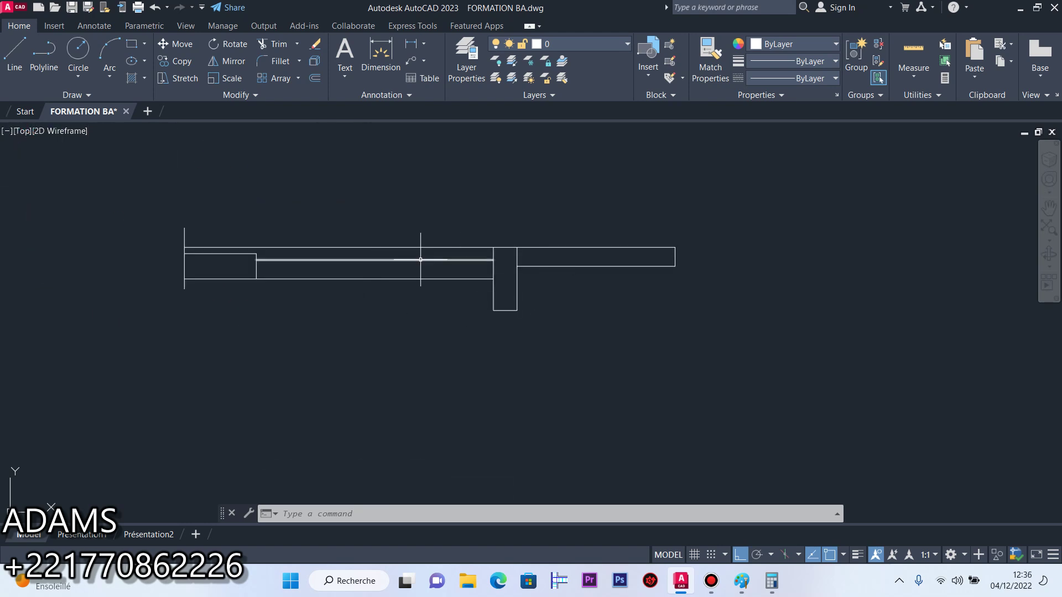
{"action": "left_click", "coordinate": [375, 46]}
{"action": "scroll", "coordinate": [700, 271], "scroll_direction": "up", "scroll_amount": 2}
{"action": "left_click", "coordinate": [657, 232]}
{"action": "left_click", "coordinate": [657, 261]}
{"action": "scroll", "coordinate": [713, 250], "scroll_direction": "down", "scroll_amount": 6}
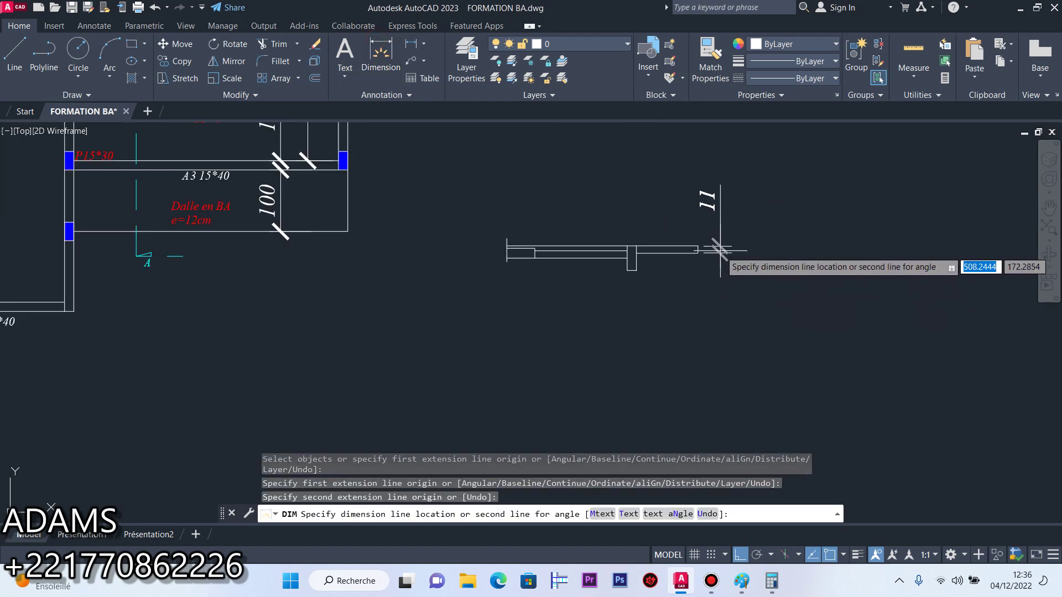
{"action": "key", "text": "Escape"}
Dimension the cantilever slab's thickness beyond its free end
{"action": "scroll", "coordinate": [713, 243], "scroll_direction": "up", "scroll_amount": 6}
{"action": "key", "text": "Return"}
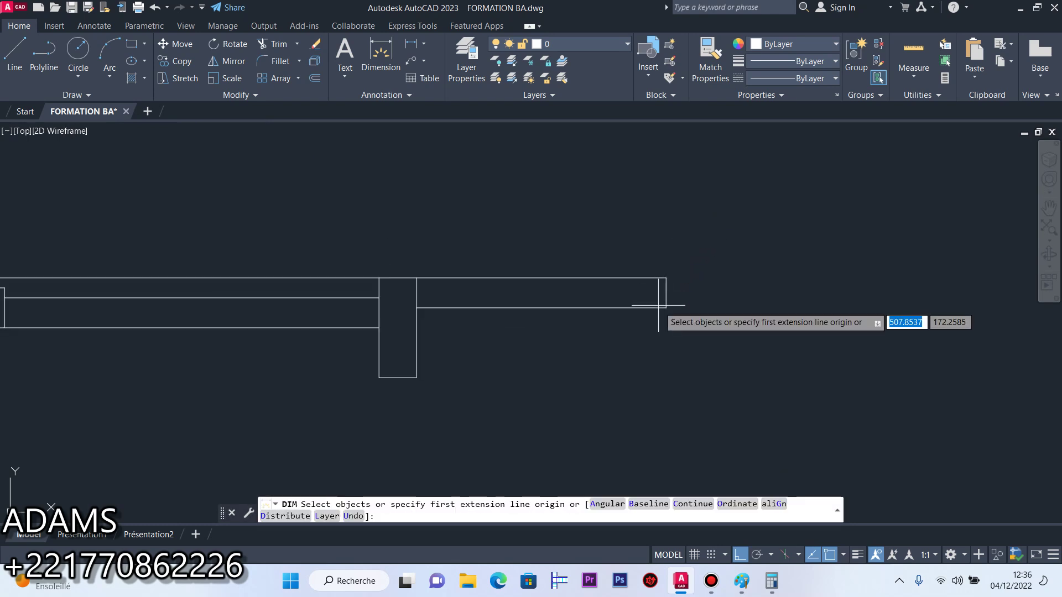
{"action": "left_click", "coordinate": [696, 252]}
{"action": "left_click", "coordinate": [666, 278]}
{"action": "scroll", "coordinate": [665, 278], "scroll_direction": "down", "scroll_amount": 2}
{"action": "left_click", "coordinate": [720, 289]}
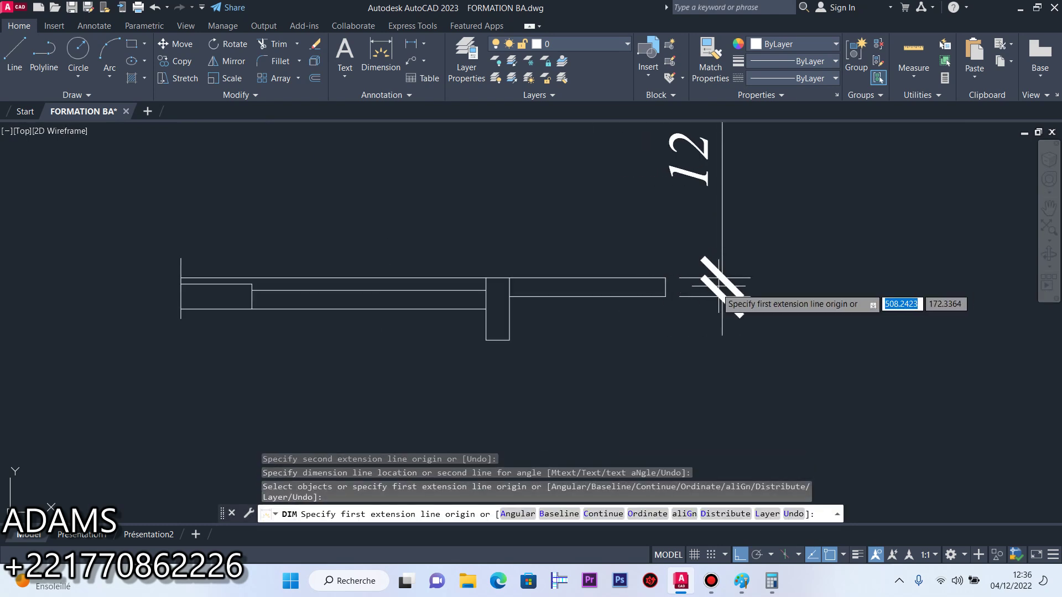
Dimension the cantilever slab's length and the beam's width above the section
{"action": "left_click", "coordinate": [509, 278]}
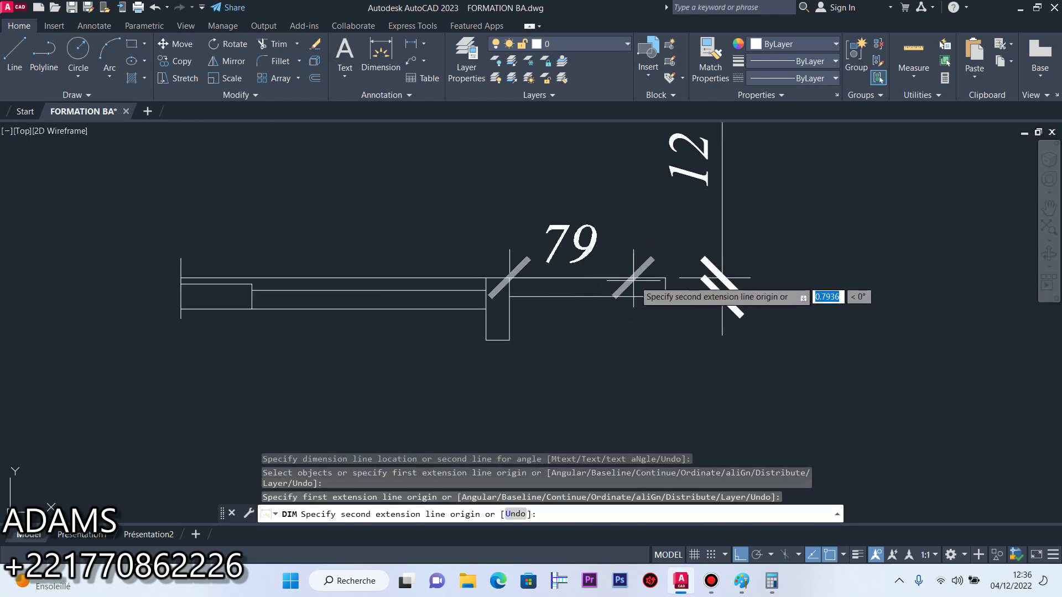
{"action": "left_click", "coordinate": [665, 278]}
{"action": "left_click", "coordinate": [661, 232]}
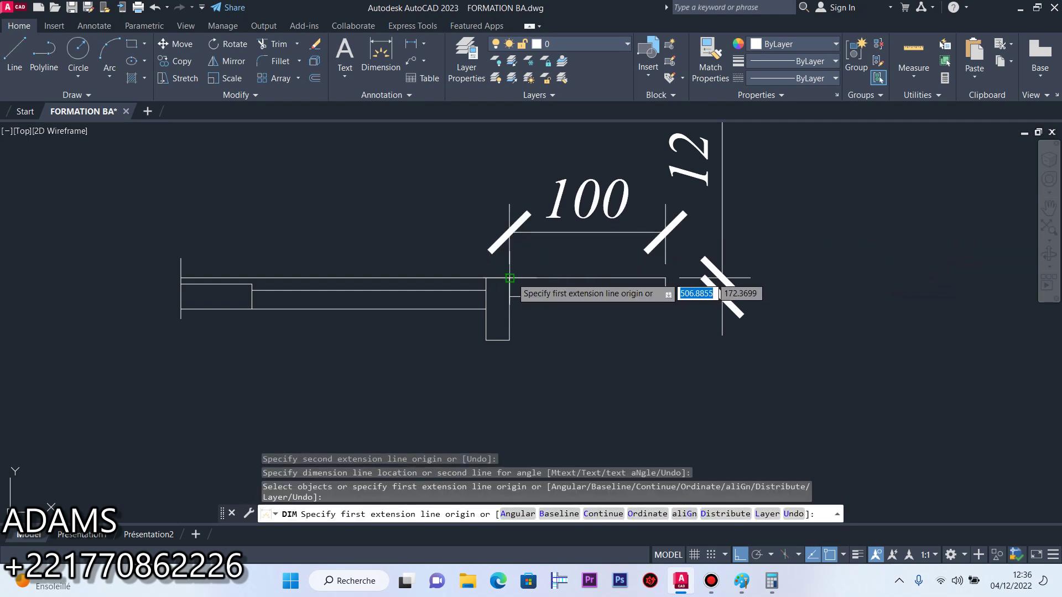
{"action": "left_click", "coordinate": [509, 278]}
{"action": "left_click", "coordinate": [486, 278]}
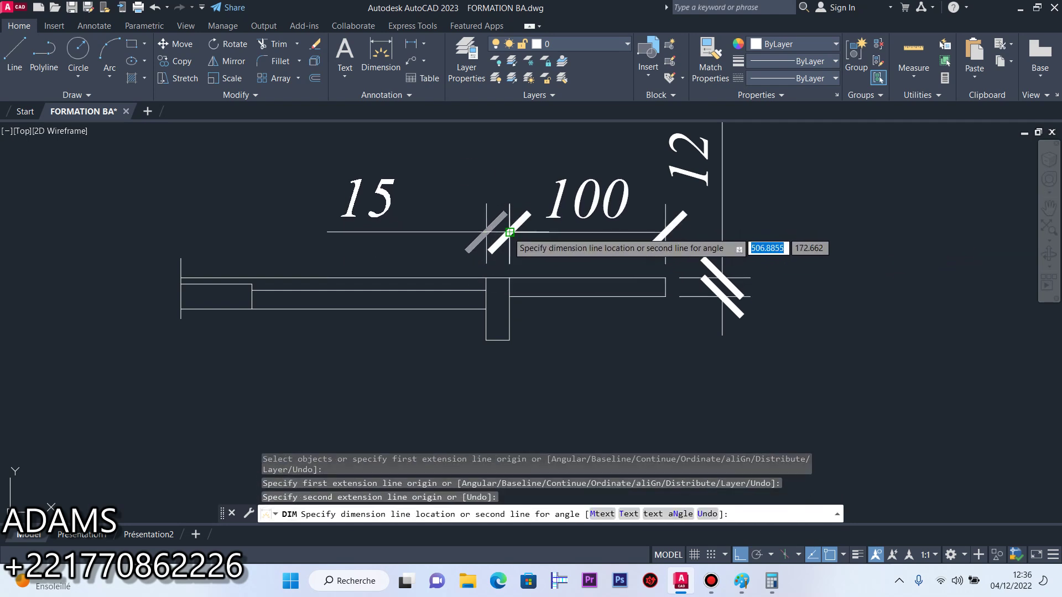
{"action": "left_click", "coordinate": [501, 233]}
Dimension the distance from the beam's left face to the vertical step line, placing it below the section
{"action": "left_click", "coordinate": [486, 278]}
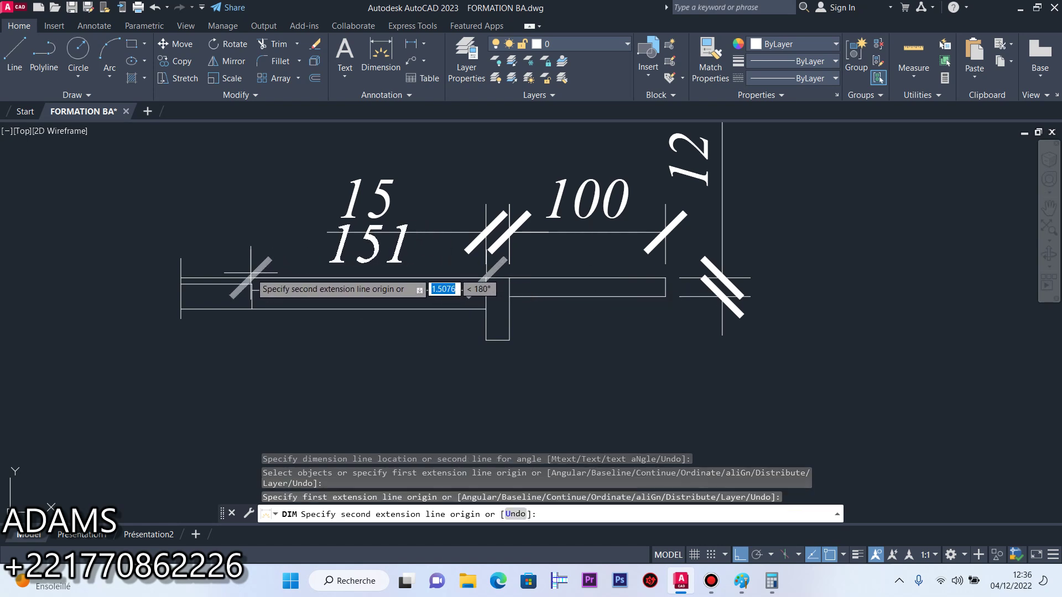
{"action": "left_click", "coordinate": [252, 289]}
{"action": "left_click", "coordinate": [268, 416]}
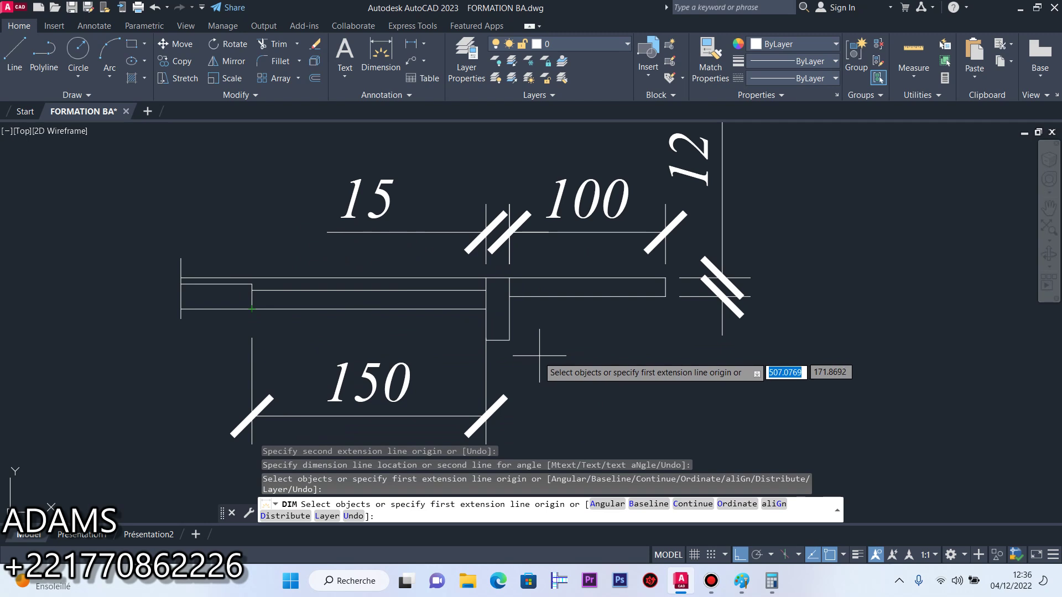
{"action": "left_click", "coordinate": [509, 339]}
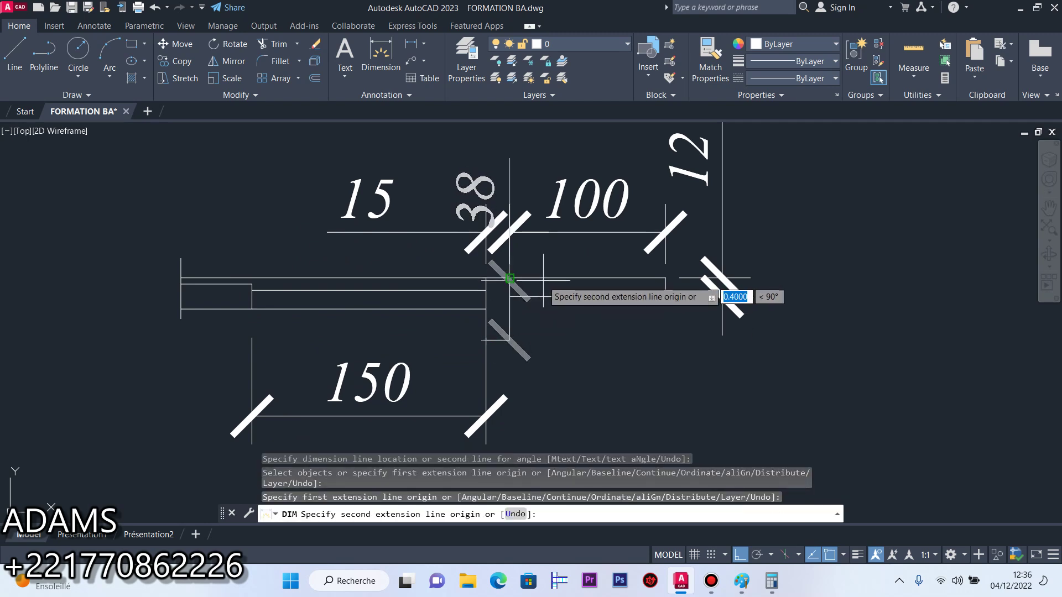
{"action": "key", "text": "Escape"}
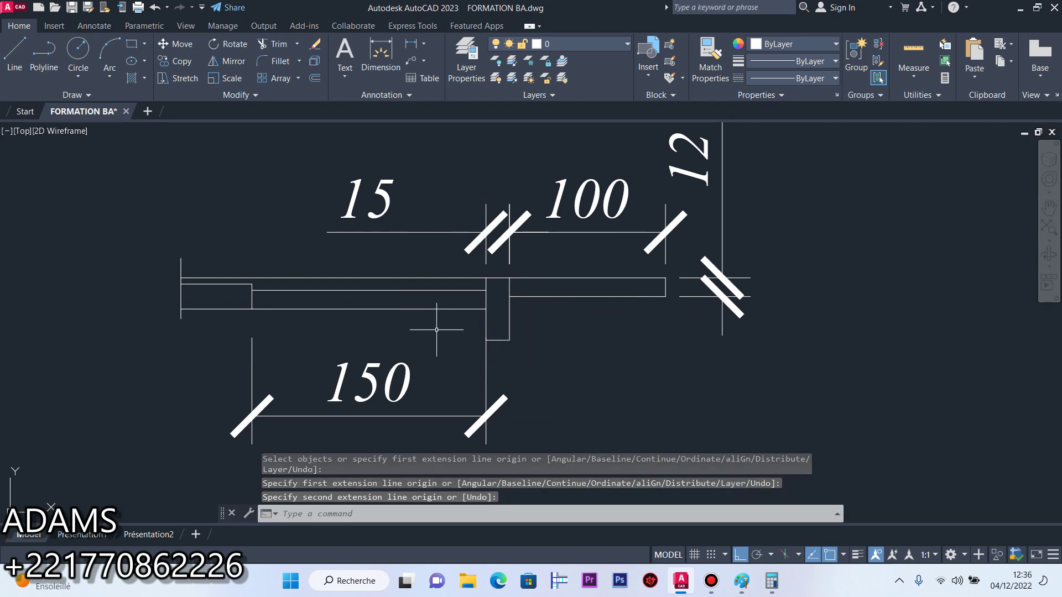
Erase all the dimensions around the slab section, keeping its outline
{"action": "scroll", "coordinate": [563, 360], "scroll_direction": "down", "scroll_amount": 4}
{"action": "scroll", "coordinate": [337, 239], "scroll_direction": "down", "scroll_amount": 4}
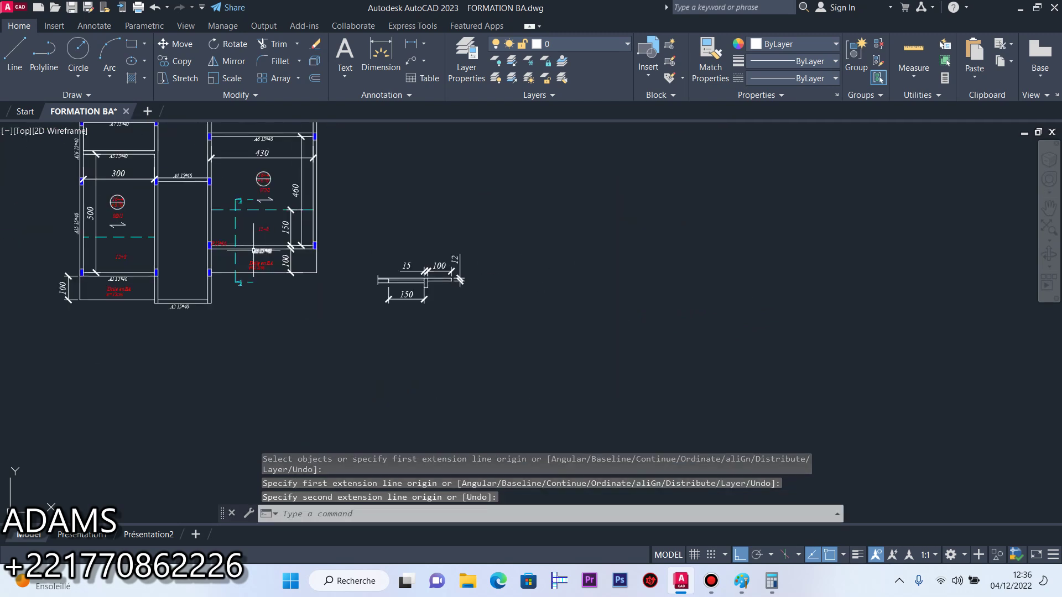
{"action": "scroll", "coordinate": [405, 276], "scroll_direction": "up", "scroll_amount": 2}
{"action": "left_click", "coordinate": [515, 328]}
{"action": "left_click", "coordinate": [367, 317]}
{"action": "left_click", "coordinate": [524, 268]}
{"action": "left_click", "coordinate": [402, 244]}
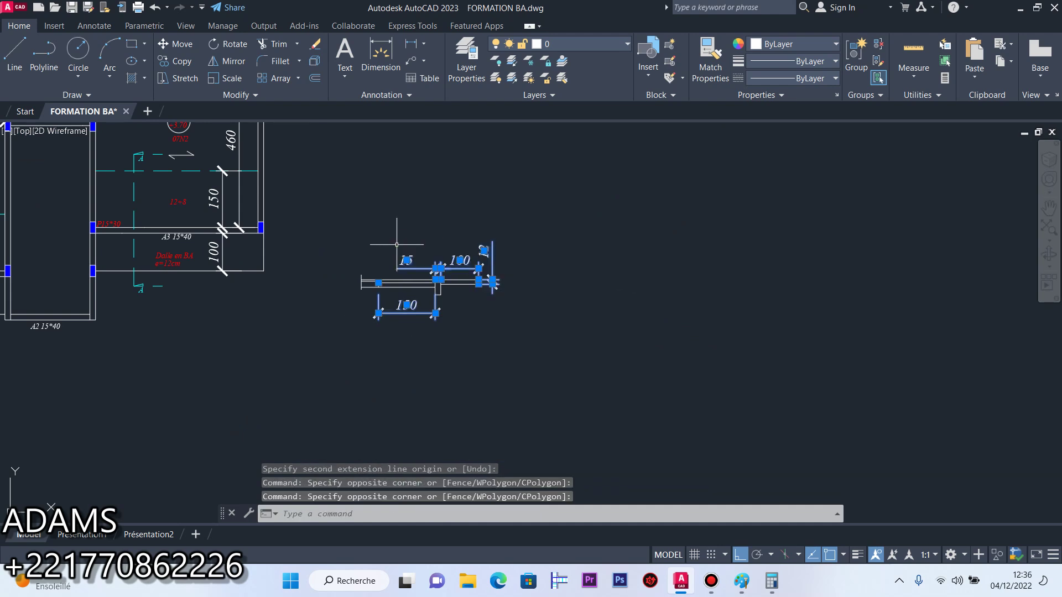
{"action": "left_click", "coordinate": [316, 44]}
{"action": "scroll", "coordinate": [391, 260], "scroll_direction": "up", "scroll_amount": 2}
{"action": "scroll", "coordinate": [391, 260], "scroll_direction": "down", "scroll_amount": 1}
{"action": "left_click", "coordinate": [613, 234]}
{"action": "left_click", "coordinate": [368, 348]}
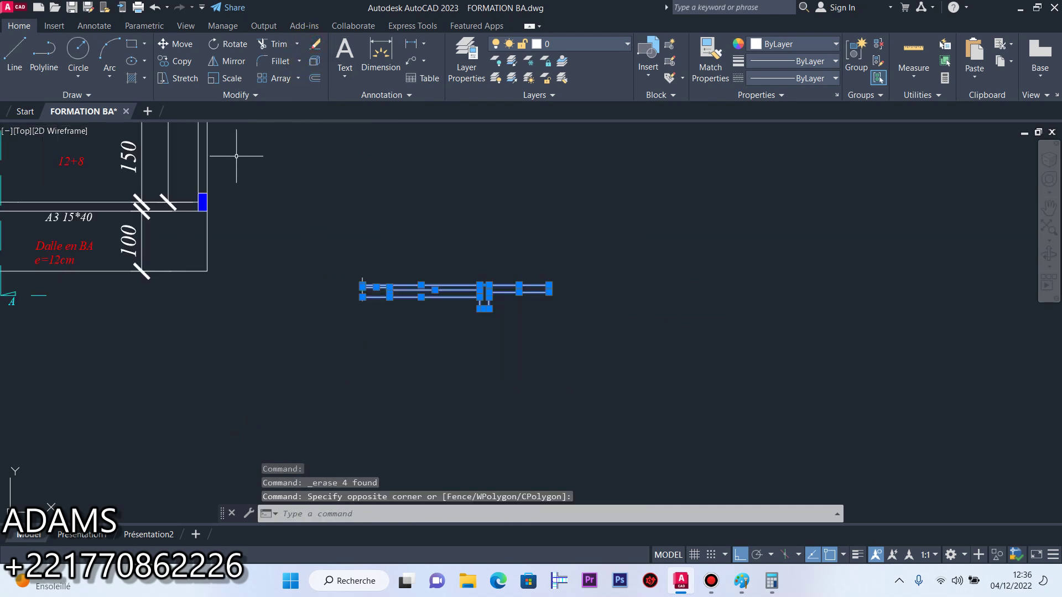
{"action": "left_click", "coordinate": [176, 43]}
{"action": "left_click", "coordinate": [516, 299]}
{"action": "key", "text": "Escape"}
Move the whole slab and beam section, with Ortho off, to just below the plan's lower A section mark
{"action": "left_click", "coordinate": [580, 209]}
{"action": "left_click", "coordinate": [426, 403]}
{"action": "left_click", "coordinate": [168, 44]}
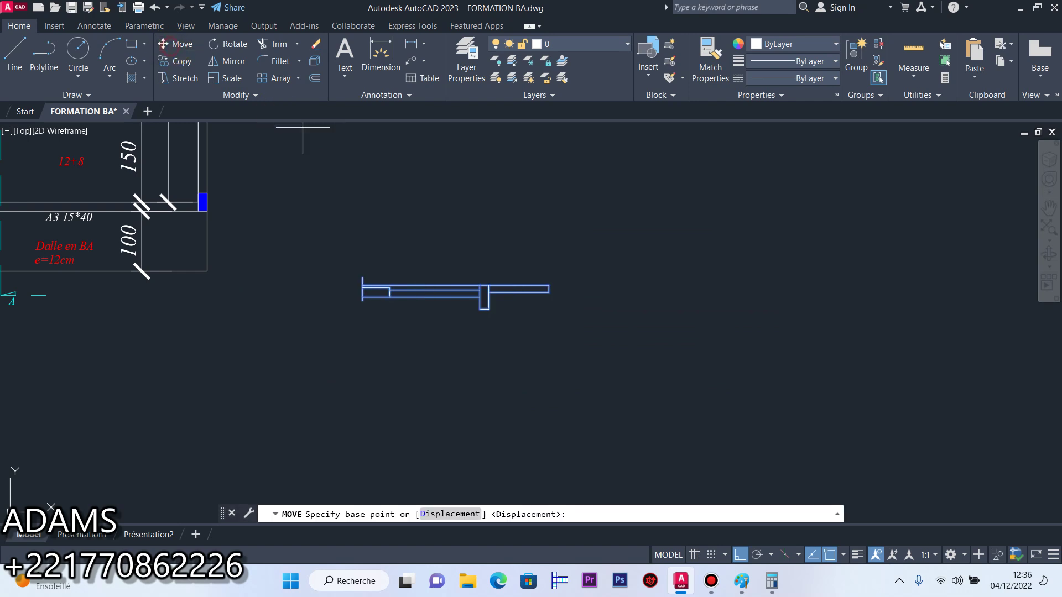
{"action": "left_click", "coordinate": [740, 554]}
{"action": "left_click", "coordinate": [443, 297]}
{"action": "scroll", "coordinate": [670, 260], "scroll_direction": "down", "scroll_amount": 2}
{"action": "scroll", "coordinate": [497, 288], "scroll_direction": "up", "scroll_amount": 3}
{"action": "left_click", "coordinate": [388, 286]}
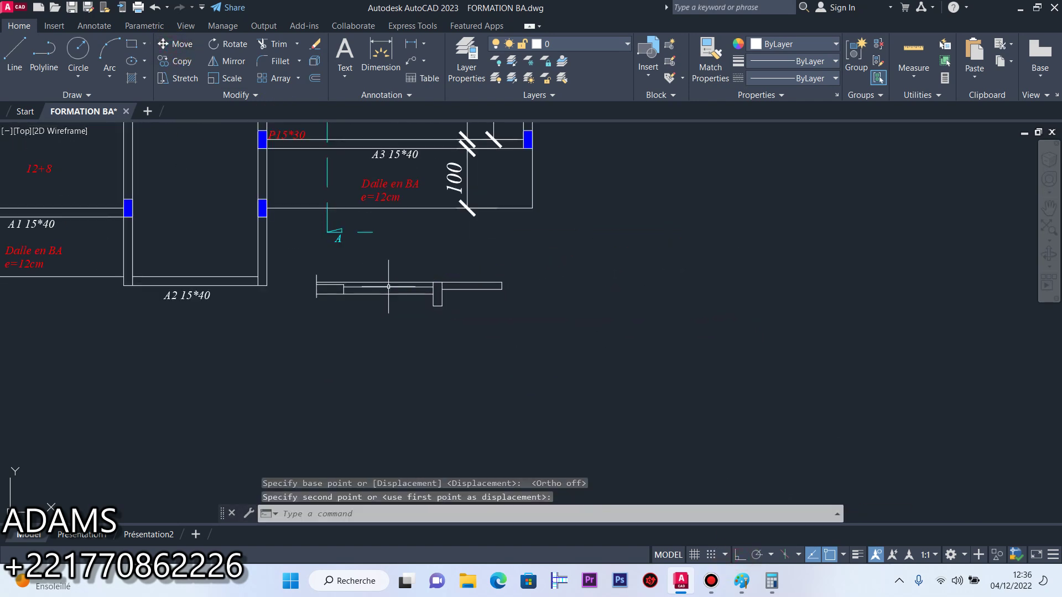
{"action": "key", "text": "Escape"}
Examine the A-A cut through beam A3 and the cantilever slab on the plan and compare it with the section
{"action": "scroll", "coordinate": [489, 254], "scroll_direction": "down", "scroll_amount": 2}
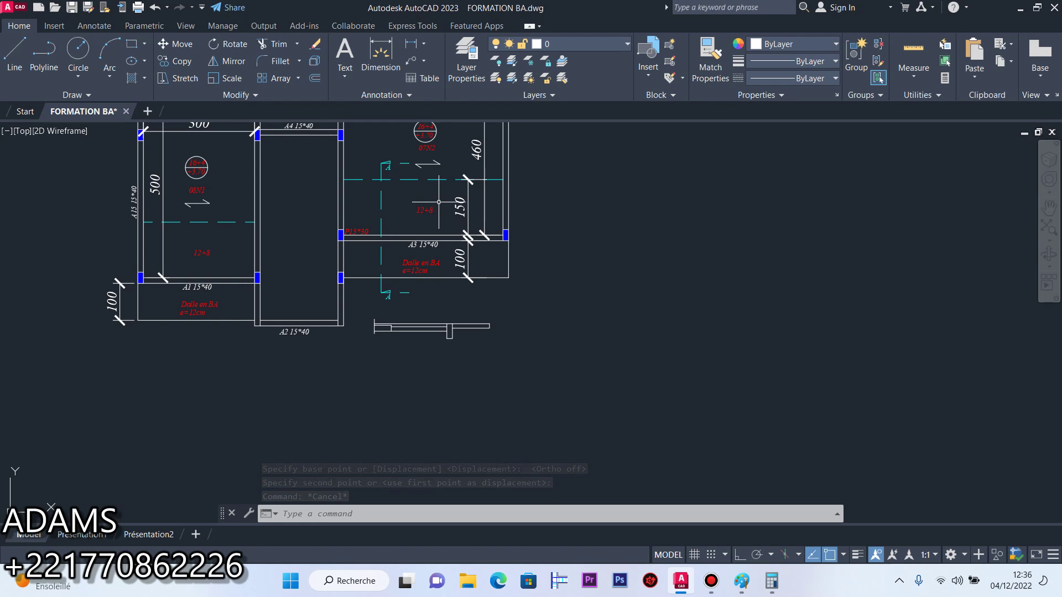
{"action": "scroll", "coordinate": [517, 457], "scroll_direction": "down", "scroll_amount": 3}
{"action": "scroll", "coordinate": [489, 374], "scroll_direction": "up", "scroll_amount": 5}
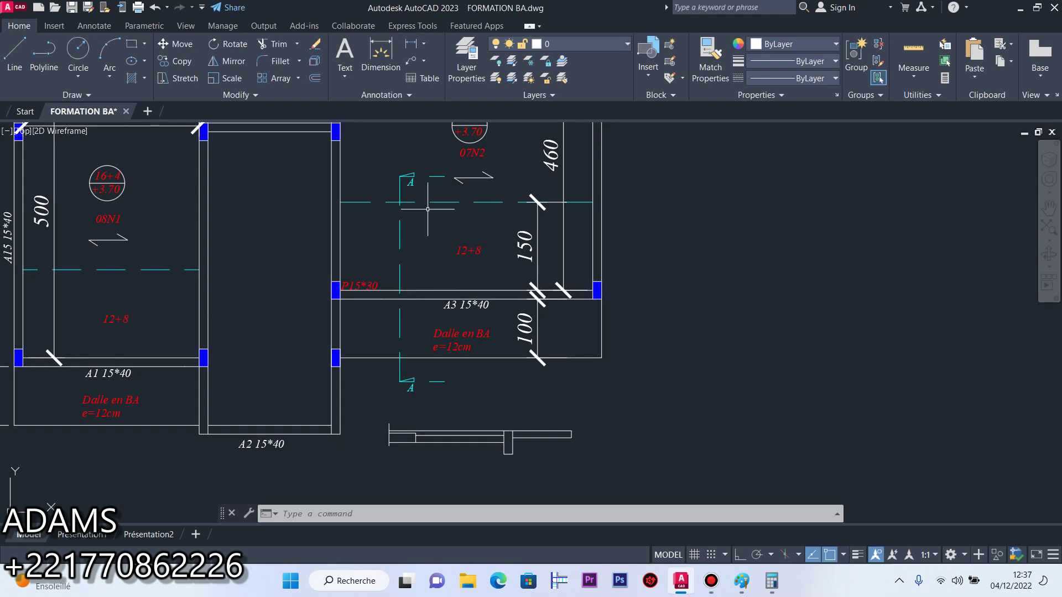
{"action": "mouse_move", "coordinate": [423, 288]}
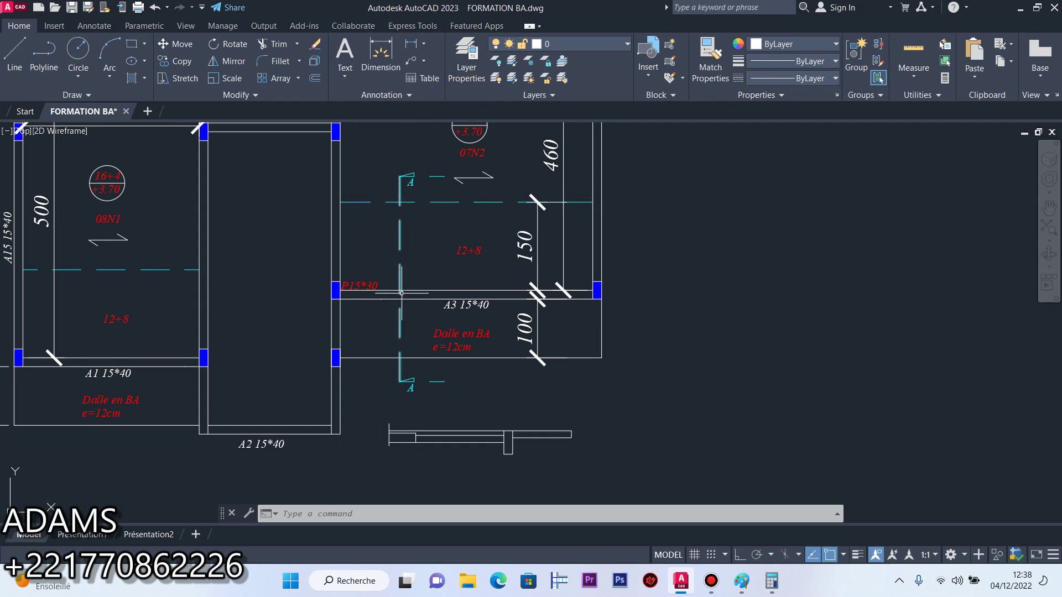
{"action": "scroll", "coordinate": [402, 293], "scroll_direction": "up", "scroll_amount": 4}
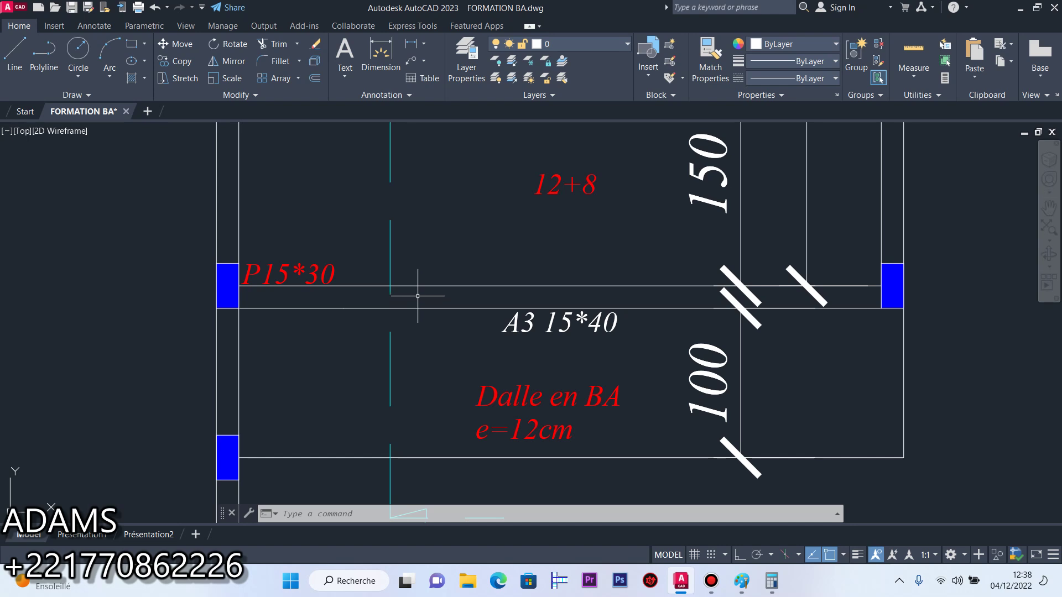
{"action": "scroll", "coordinate": [417, 296], "scroll_direction": "down", "scroll_amount": 10}
{"action": "scroll", "coordinate": [431, 328], "scroll_direction": "up", "scroll_amount": 6}
{"action": "scroll", "coordinate": [467, 359], "scroll_direction": "up", "scroll_amount": 6}
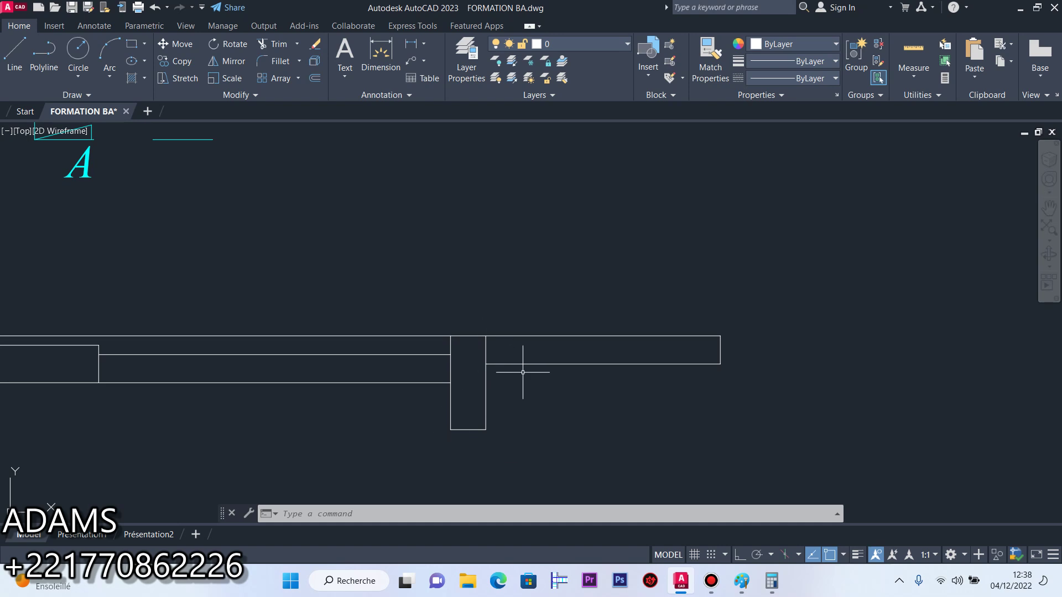
{"action": "scroll", "coordinate": [508, 358], "scroll_direction": "down", "scroll_amount": 5}
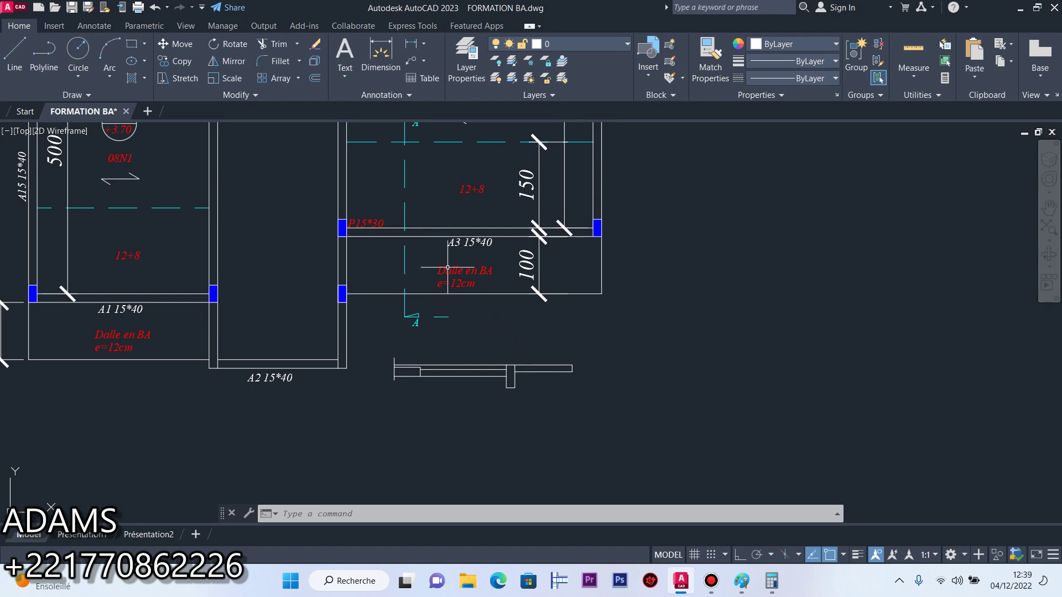
{"action": "scroll", "coordinate": [429, 245], "scroll_direction": "up", "scroll_amount": 2}
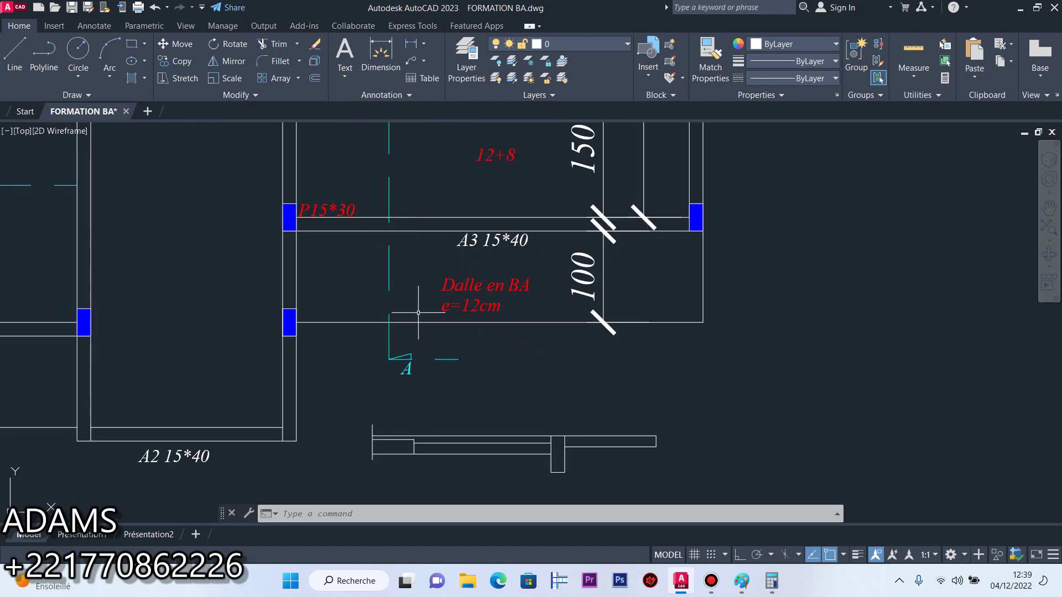
{"action": "scroll", "coordinate": [408, 357], "scroll_direction": "down", "scroll_amount": 1}
{"action": "scroll", "coordinate": [410, 313], "scroll_direction": "down", "scroll_amount": 1}
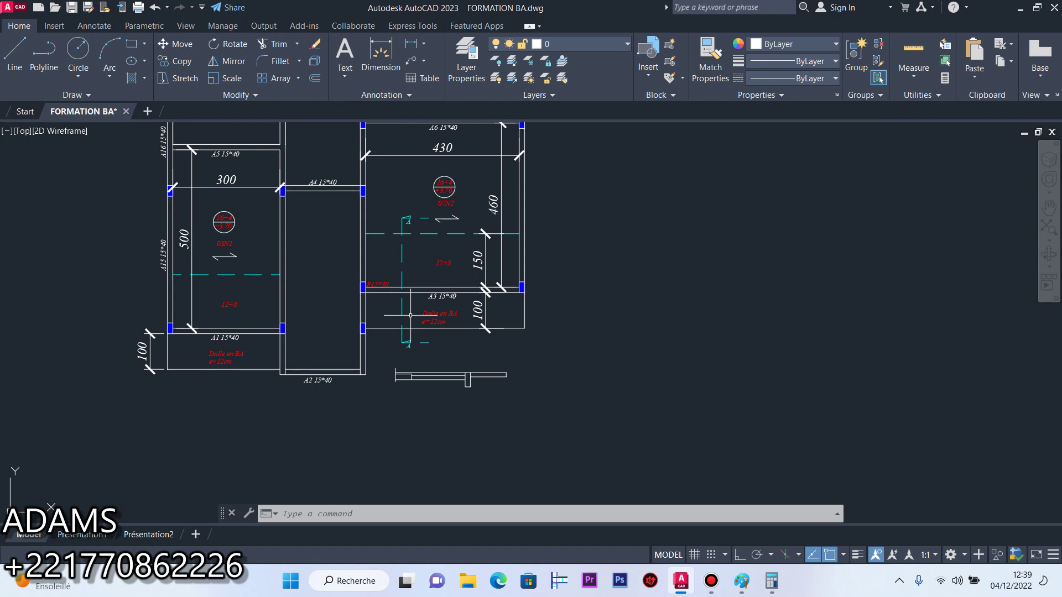
{"action": "scroll", "coordinate": [410, 316], "scroll_direction": "up", "scroll_amount": 2}
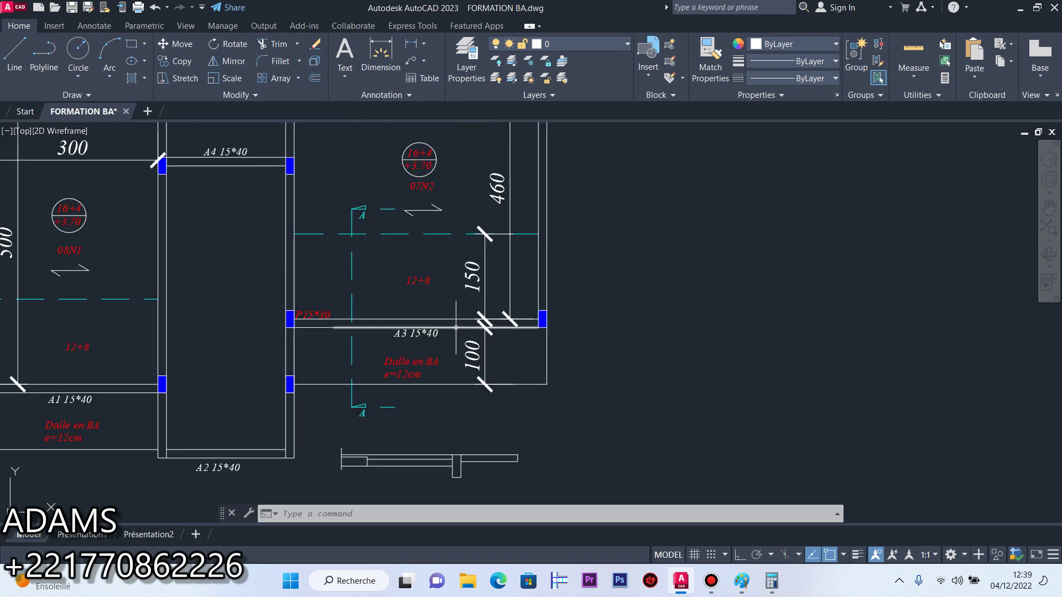
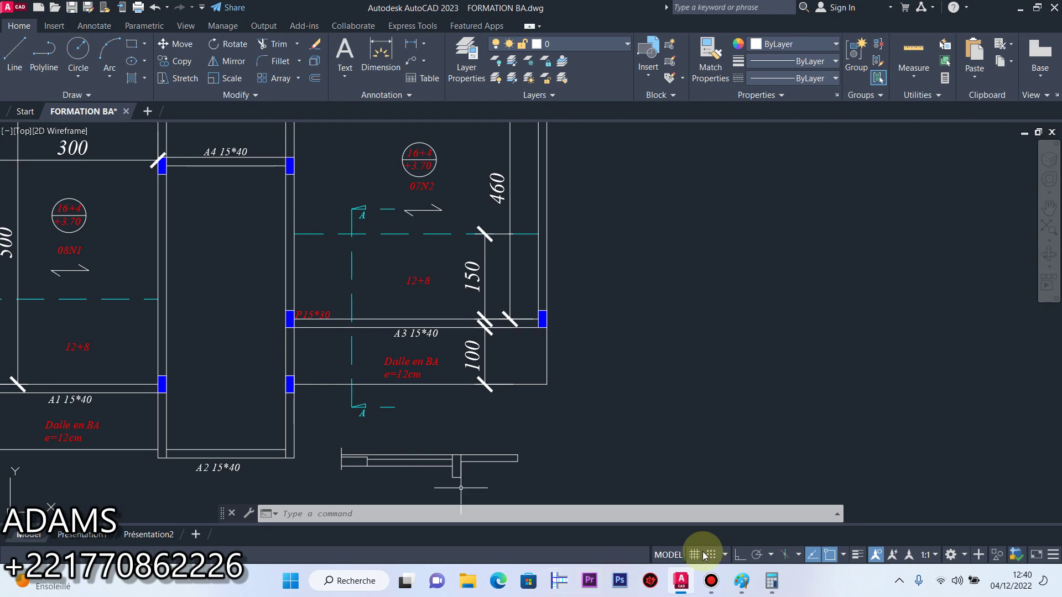
{"action": "left_click", "coordinate": [711, 581]}
{"action": "left_click", "coordinate": [927, 523]}
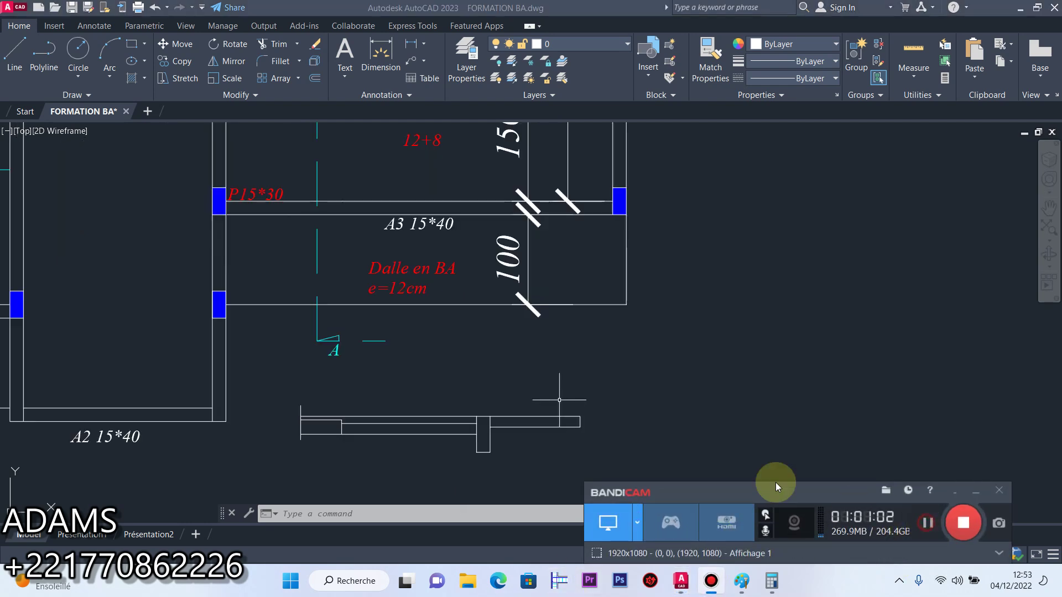
Erase the single stray object near the plan
{"action": "scroll", "coordinate": [625, 387], "scroll_direction": "down", "scroll_amount": 6}
{"action": "scroll", "coordinate": [564, 299], "scroll_direction": "up", "scroll_amount": 8}
{"action": "scroll", "coordinate": [571, 274], "scroll_direction": "down", "scroll_amount": 4}
{"action": "left_click_drag", "start_coordinate": [774, 224], "coordinate": [585, 292]}
{"action": "left_click", "coordinate": [314, 49]}
Copy the circled 16+4 / +3.70 symbol above 07N2 into the room between A9 and A6, the room between A7 and A5, and the central corridor
{"action": "scroll", "coordinate": [474, 331], "scroll_direction": "down", "scroll_amount": 4}
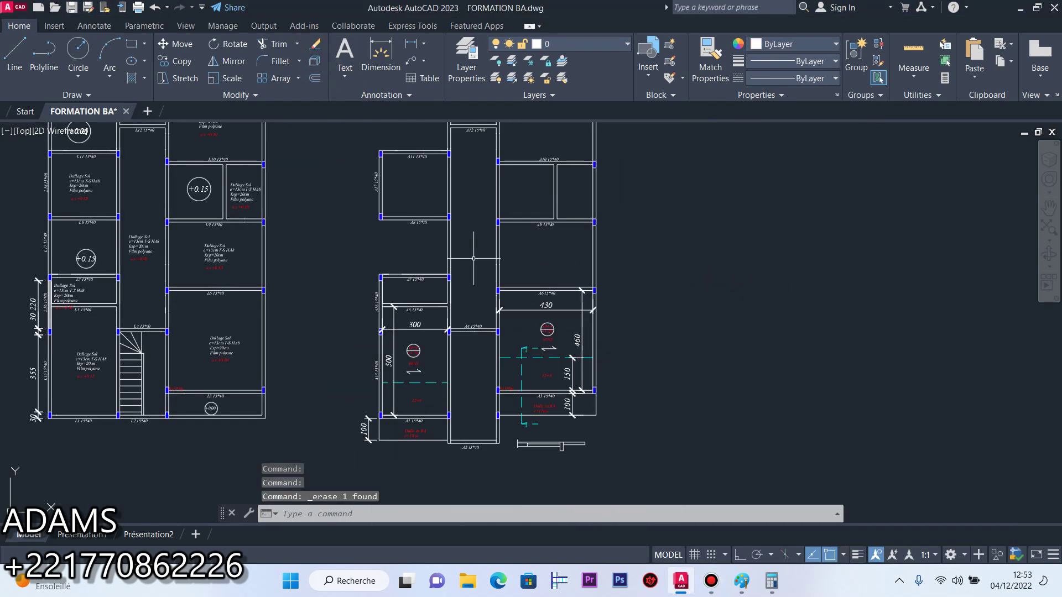
{"action": "scroll", "coordinate": [443, 341], "scroll_direction": "up", "scroll_amount": 4}
{"action": "scroll", "coordinate": [432, 279], "scroll_direction": "down", "scroll_amount": 3}
{"action": "scroll", "coordinate": [497, 277], "scroll_direction": "up", "scroll_amount": 6}
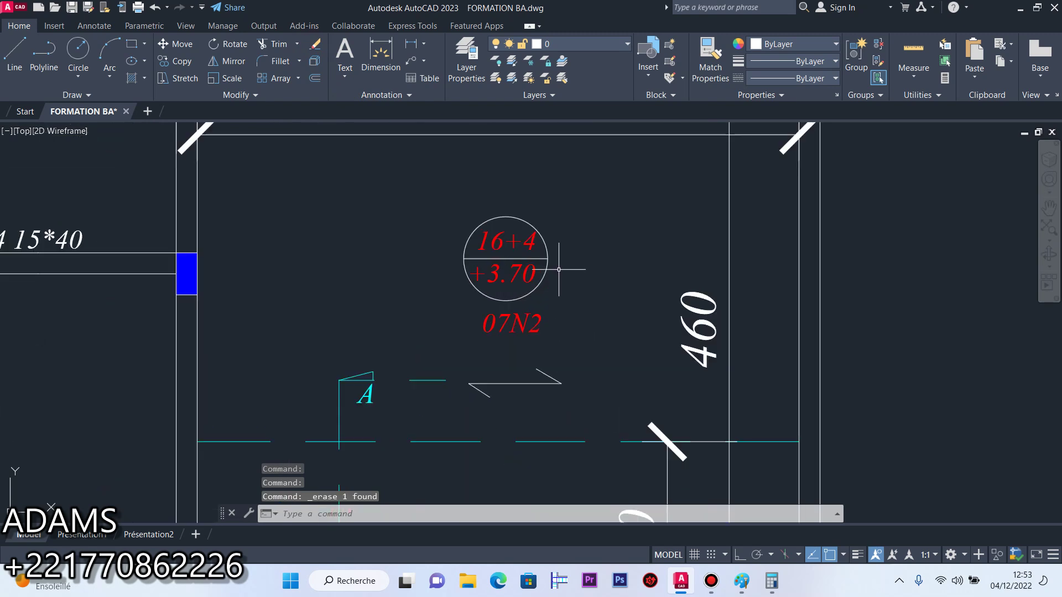
{"action": "left_click", "coordinate": [571, 217]}
{"action": "left_click", "coordinate": [455, 286]}
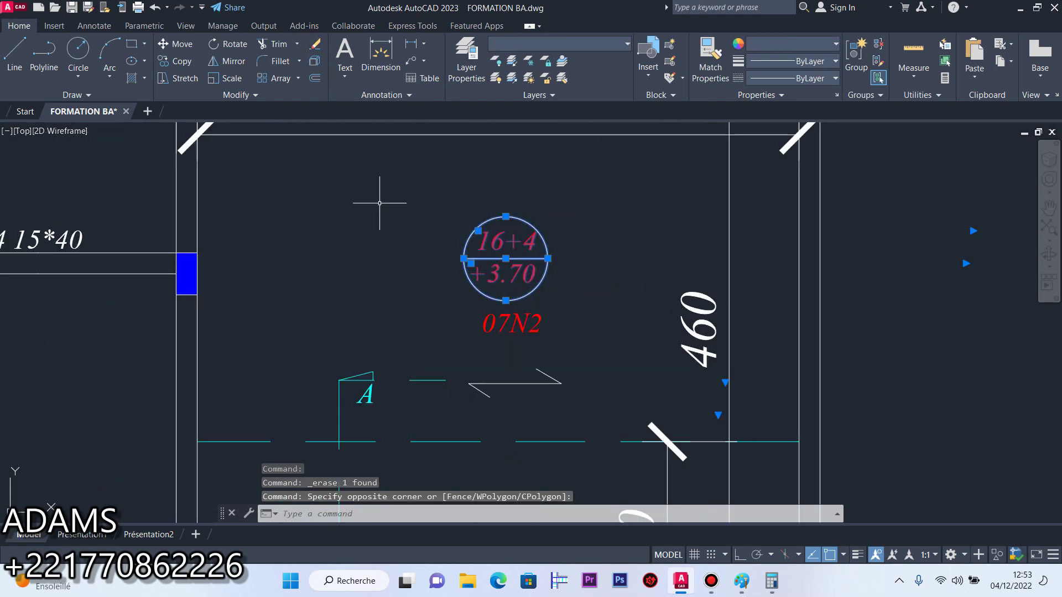
{"action": "left_click", "coordinate": [182, 61]}
{"action": "left_click", "coordinate": [505, 259]}
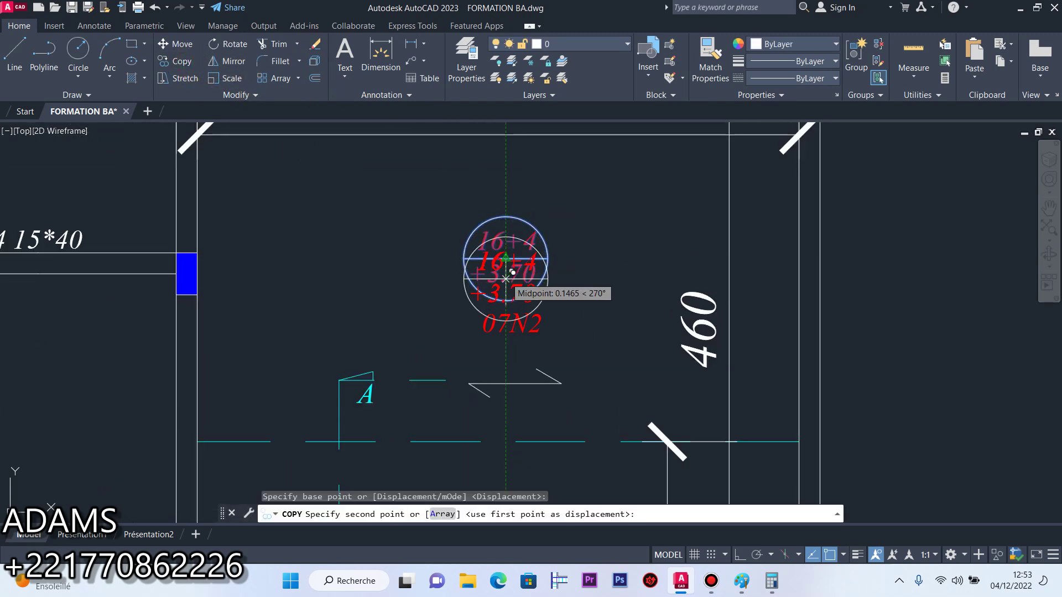
{"action": "scroll", "coordinate": [505, 258], "scroll_direction": "down", "scroll_amount": 6}
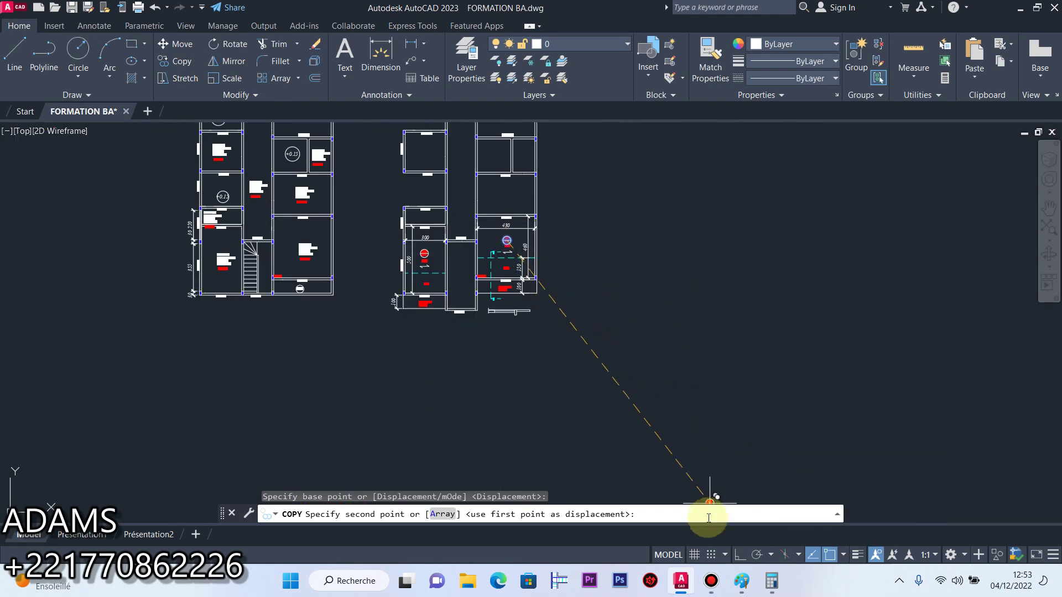
{"action": "scroll", "coordinate": [490, 190], "scroll_direction": "up", "scroll_amount": 4}
{"action": "left_click", "coordinate": [493, 194]}
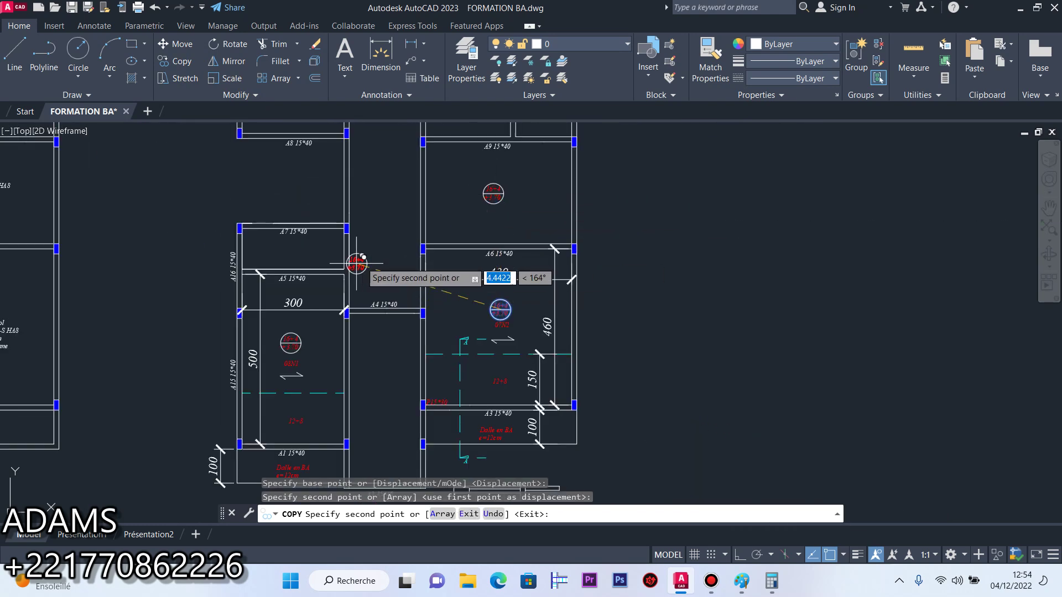
{"action": "scroll", "coordinate": [271, 235], "scroll_direction": "up", "scroll_amount": 4}
{"action": "left_click", "coordinate": [289, 253]}
{"action": "scroll", "coordinate": [365, 263], "scroll_direction": "down", "scroll_amount": 8}
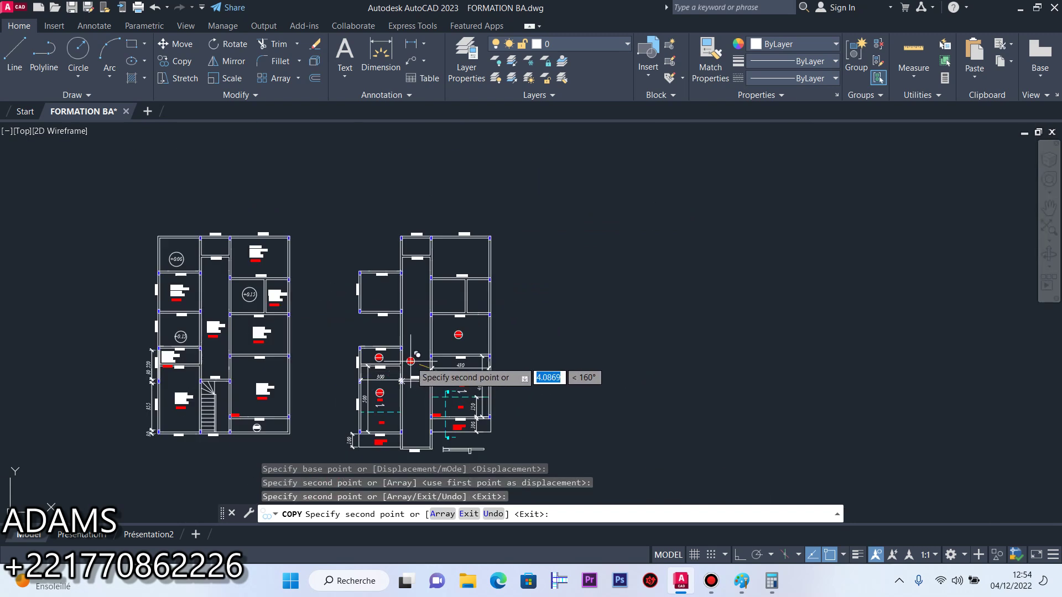
{"action": "scroll", "coordinate": [411, 361], "scroll_direction": "up", "scroll_amount": 4}
{"action": "left_click", "coordinate": [425, 235]}
Place further copies of the 16+4 / +3.70 symbol in the A11-A8 room, the small room between A10 and A9, the A14 room and the A13-A12 room
{"action": "scroll", "coordinate": [431, 343], "scroll_direction": "down", "scroll_amount": 3}
{"action": "scroll", "coordinate": [378, 223], "scroll_direction": "up", "scroll_amount": 3}
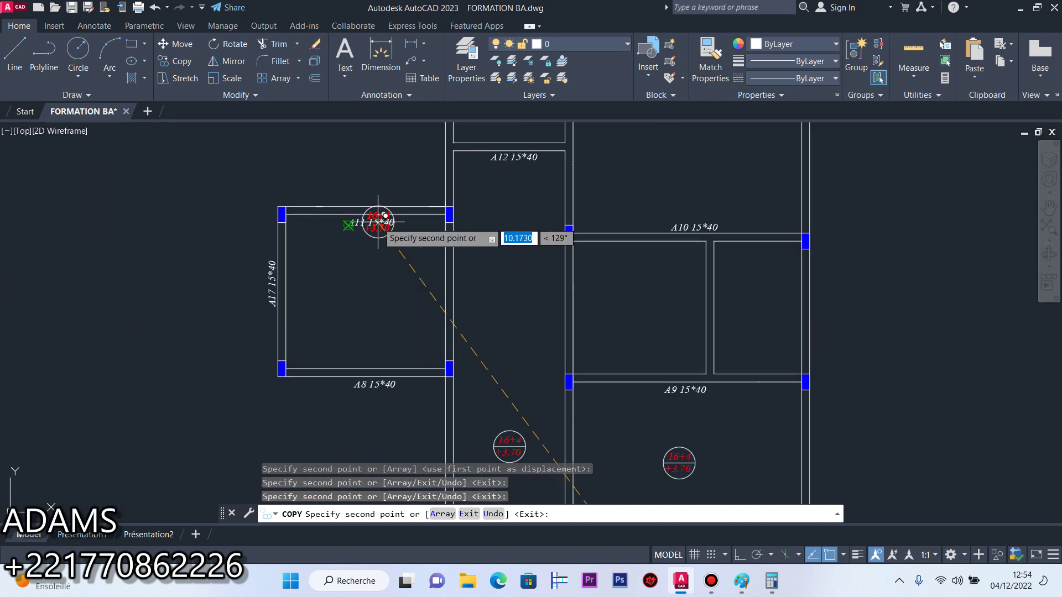
{"action": "left_click", "coordinate": [363, 305]}
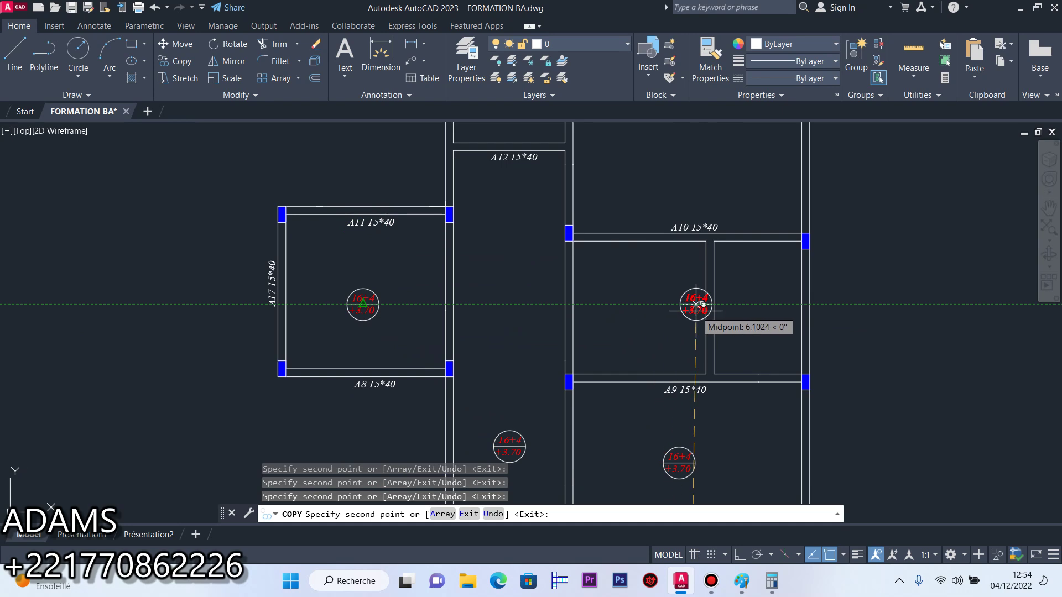
{"action": "left_click", "coordinate": [755, 304]}
{"action": "scroll", "coordinate": [756, 306], "scroll_direction": "down", "scroll_amount": 3}
{"action": "scroll", "coordinate": [711, 339], "scroll_direction": "up", "scroll_amount": 3}
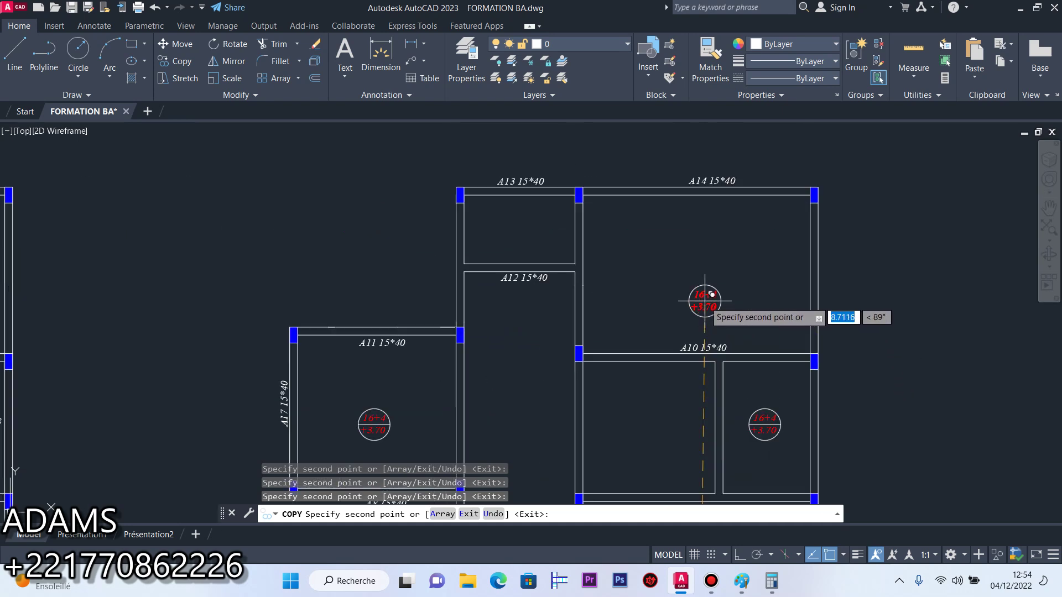
{"action": "left_click", "coordinate": [705, 264]}
{"action": "left_click", "coordinate": [530, 230]}
{"action": "key", "text": "Return"}
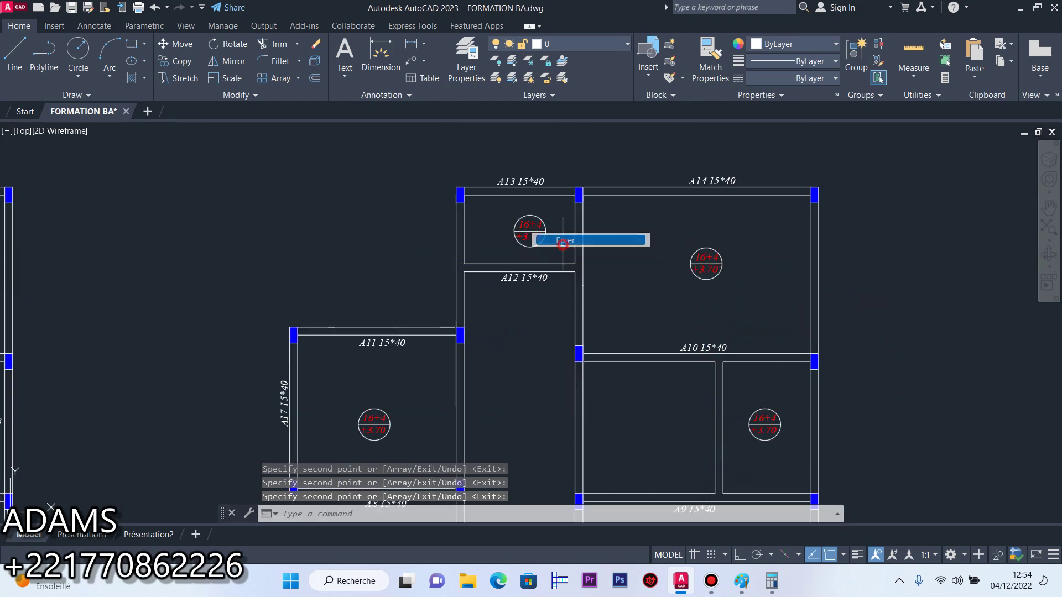
Dimension the vertical clear span between beams A9 and A6, placing the dimension line in line with the 460 dimension
{"action": "scroll", "coordinate": [530, 237], "scroll_direction": "down", "scroll_amount": 4}
{"action": "scroll", "coordinate": [546, 253], "scroll_direction": "up", "scroll_amount": 4}
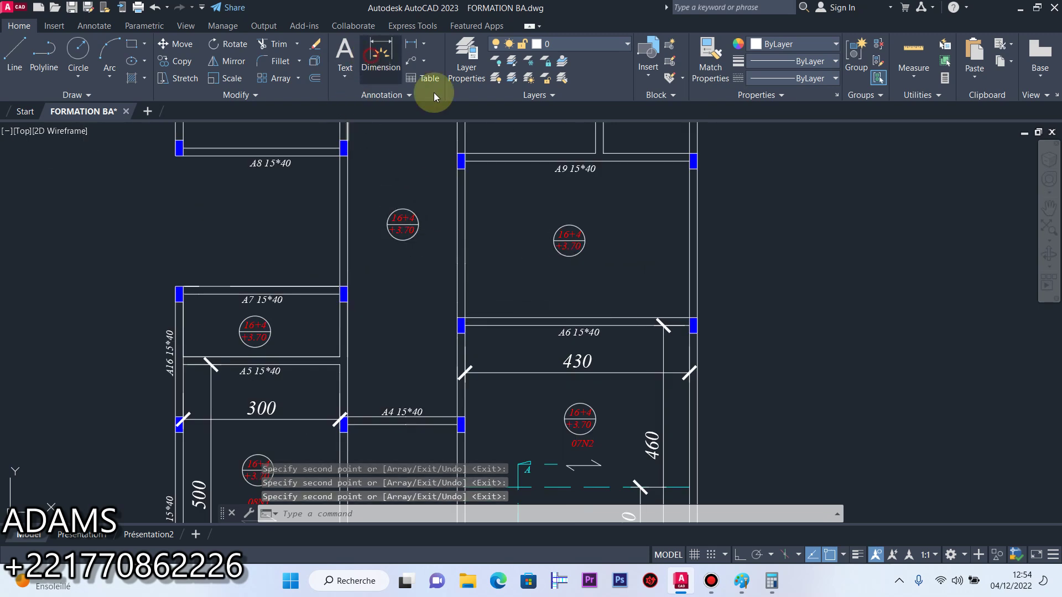
{"action": "left_click", "coordinate": [380, 52]}
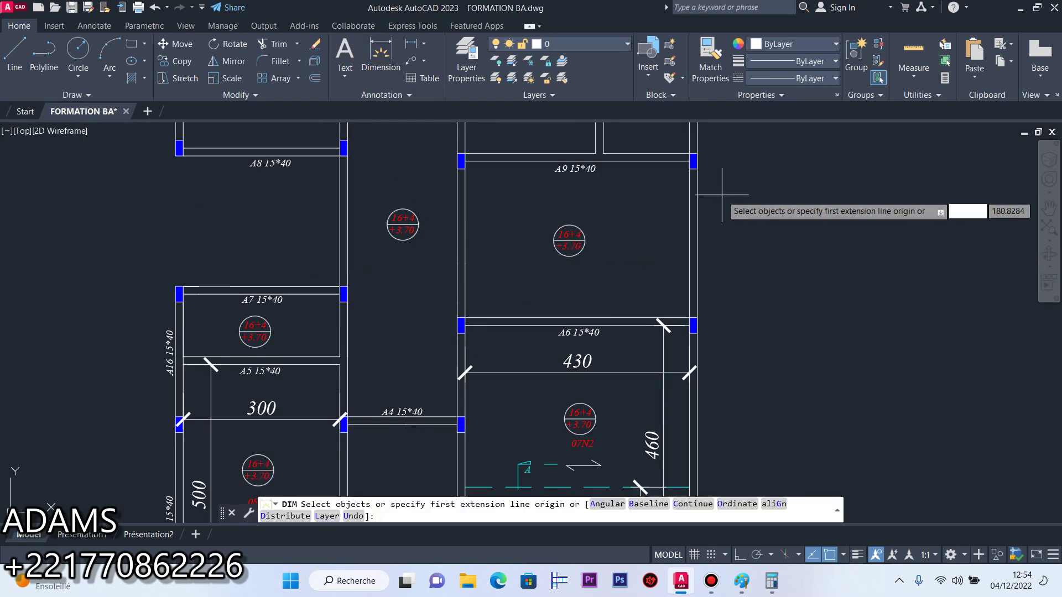
{"action": "left_click", "coordinate": [688, 161]}
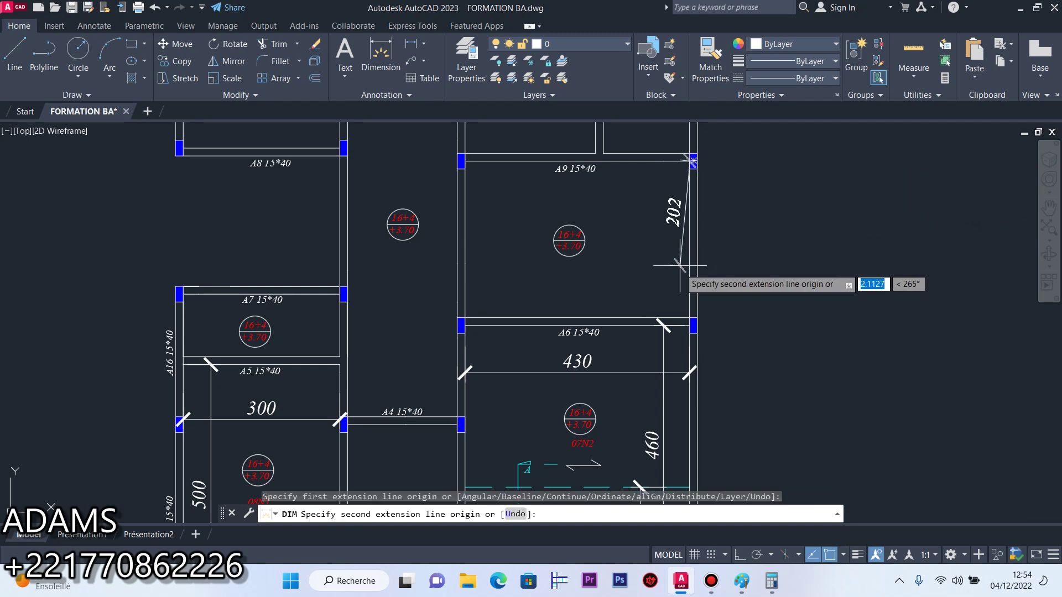
{"action": "left_click", "coordinate": [688, 318]}
{"action": "left_click", "coordinate": [663, 299]}
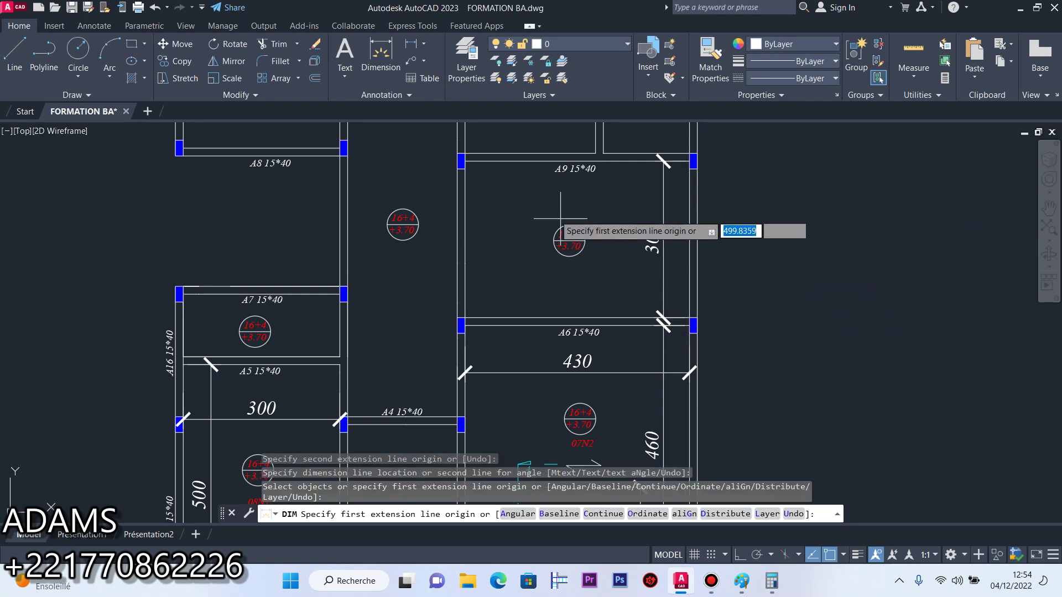
Dimension the horizontal clear width of the room between beams A9 and A6, placing the dimension just above beam A6
{"action": "left_click", "coordinate": [461, 322]}
{"action": "left_click", "coordinate": [693, 320]}
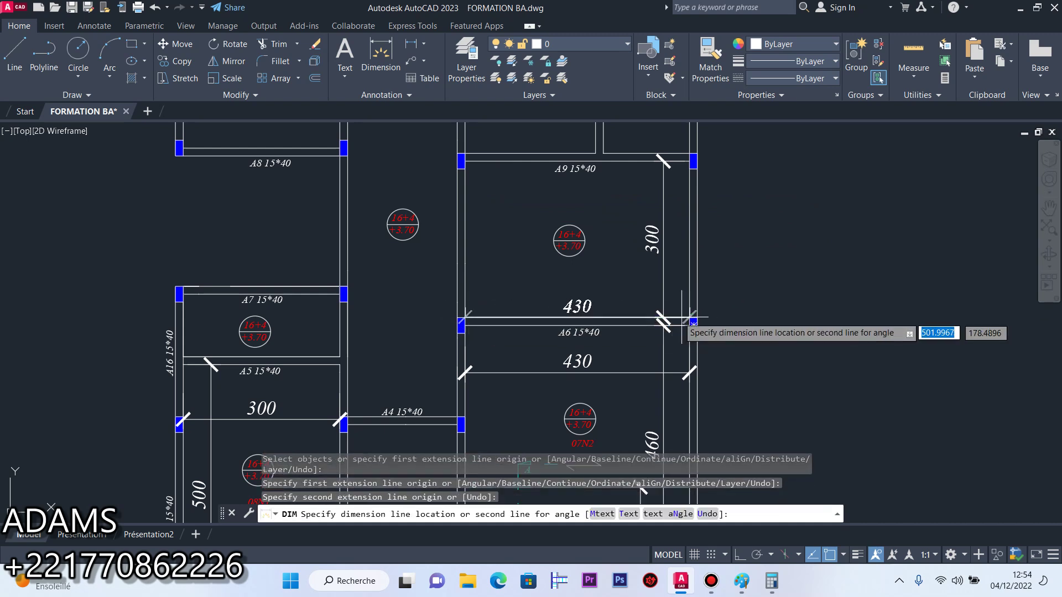
{"action": "left_click", "coordinate": [689, 316]}
{"action": "scroll", "coordinate": [573, 227], "scroll_direction": "up", "scroll_amount": 6}
{"action": "right_click", "coordinate": [579, 206]}
{"action": "left_click", "coordinate": [612, 212]}
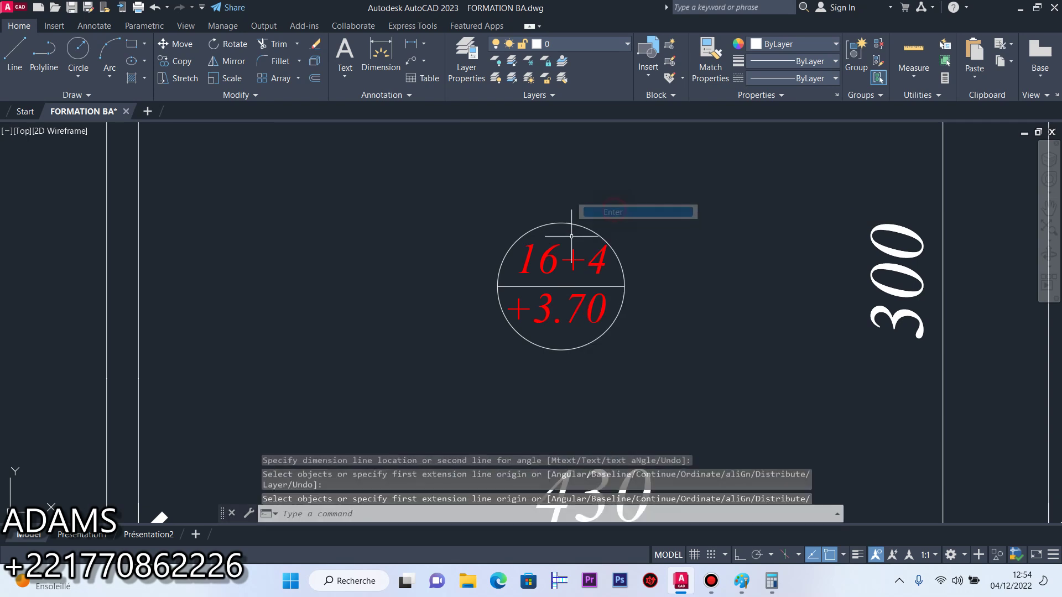
Change the slab thickness text in the A9-A6 room's circled symbol to 12+4
{"action": "double_click", "coordinate": [548, 257]}
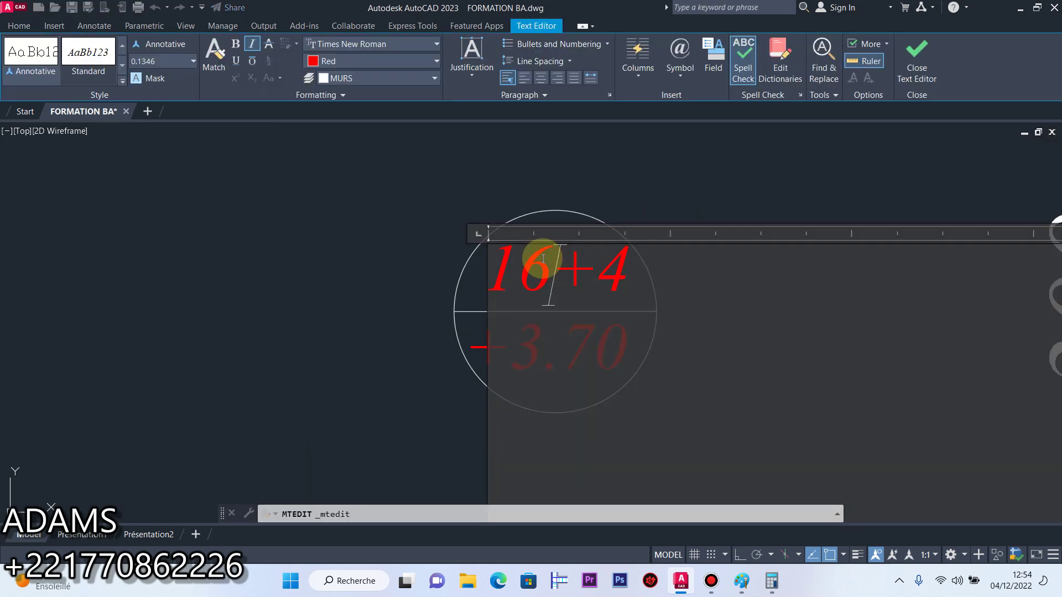
{"action": "type", "text": "2"}
{"action": "left_click", "coordinate": [558, 205]}
Copy the span direction arrow from below 07N2 to beside the 12+4 symbol in the room between A9 and A6
{"action": "scroll", "coordinate": [575, 188], "scroll_direction": "down", "scroll_amount": 8}
{"action": "scroll", "coordinate": [574, 188], "scroll_direction": "down", "scroll_amount": 2}
{"action": "scroll", "coordinate": [608, 351], "scroll_direction": "up", "scroll_amount": 6}
{"action": "left_click", "coordinate": [606, 352]}
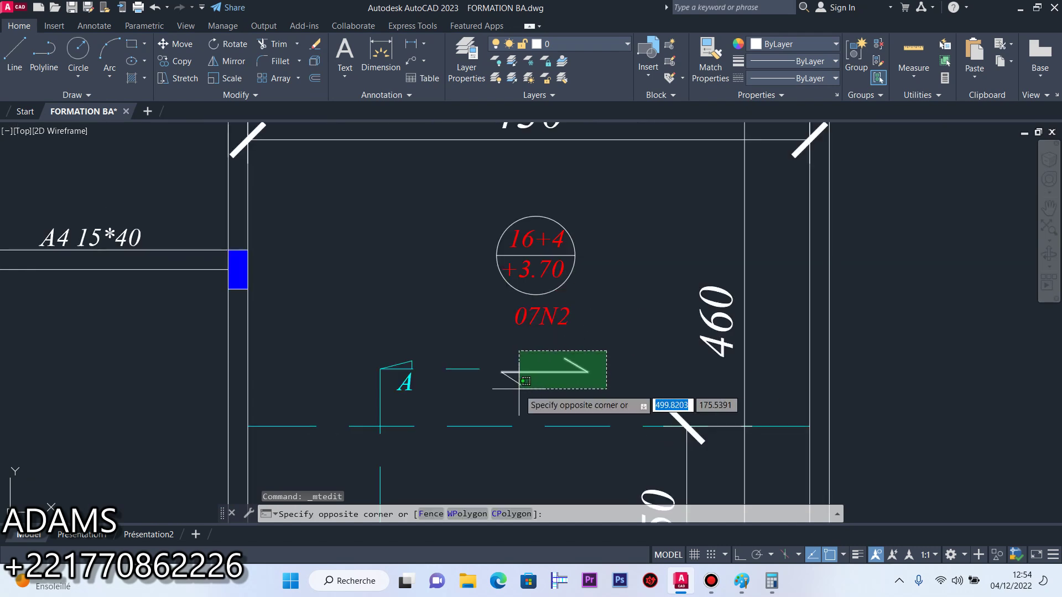
{"action": "left_click", "coordinate": [516, 391]}
{"action": "left_click", "coordinate": [176, 61]}
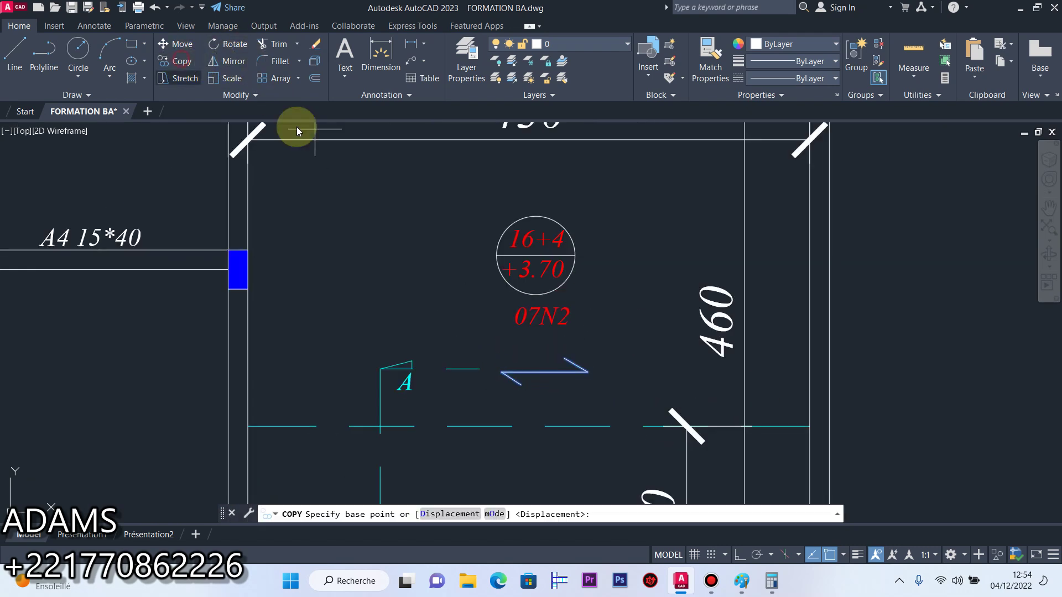
{"action": "left_click", "coordinate": [542, 371]}
{"action": "scroll", "coordinate": [540, 363], "scroll_direction": "down", "scroll_amount": 5}
{"action": "scroll", "coordinate": [547, 299], "scroll_direction": "up", "scroll_amount": 4}
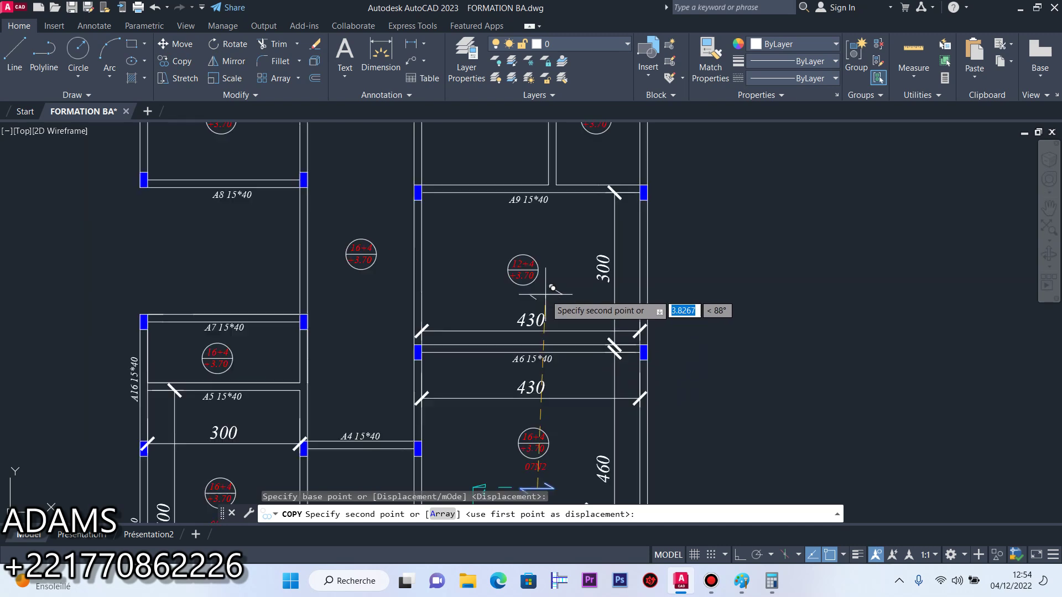
{"action": "scroll", "coordinate": [573, 257], "scroll_direction": "up", "scroll_amount": 2}
{"action": "left_click", "coordinate": [574, 257]}
{"action": "key", "text": "Return"}
Rotate the copied span direction arrow about its midpoint to vertical, with Ortho on
{"action": "left_click", "coordinate": [619, 222]}
{"action": "left_click", "coordinate": [554, 293]}
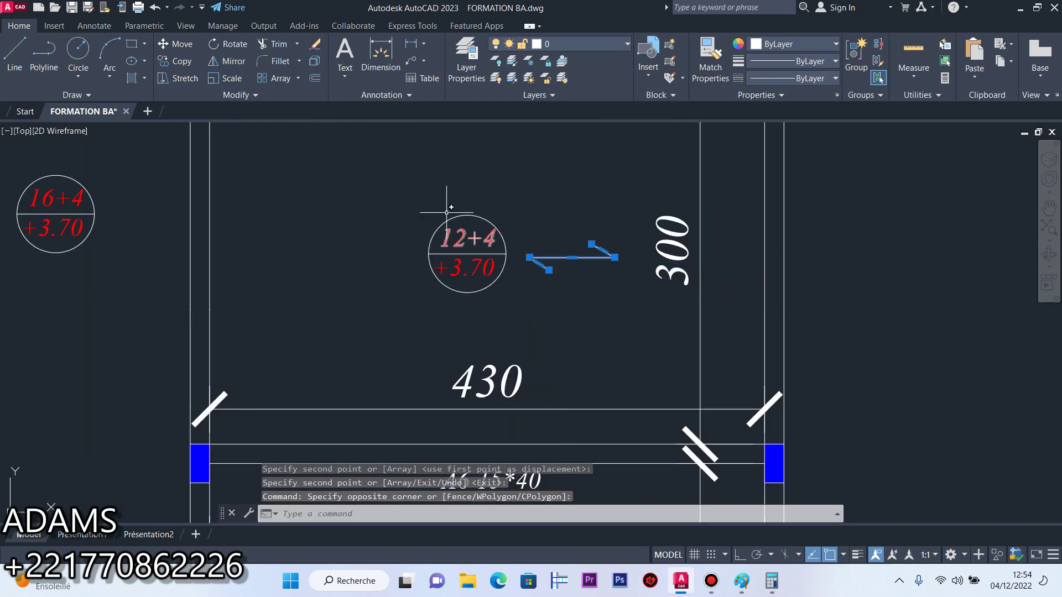
{"action": "left_click", "coordinate": [227, 44]}
{"action": "left_click", "coordinate": [739, 554]}
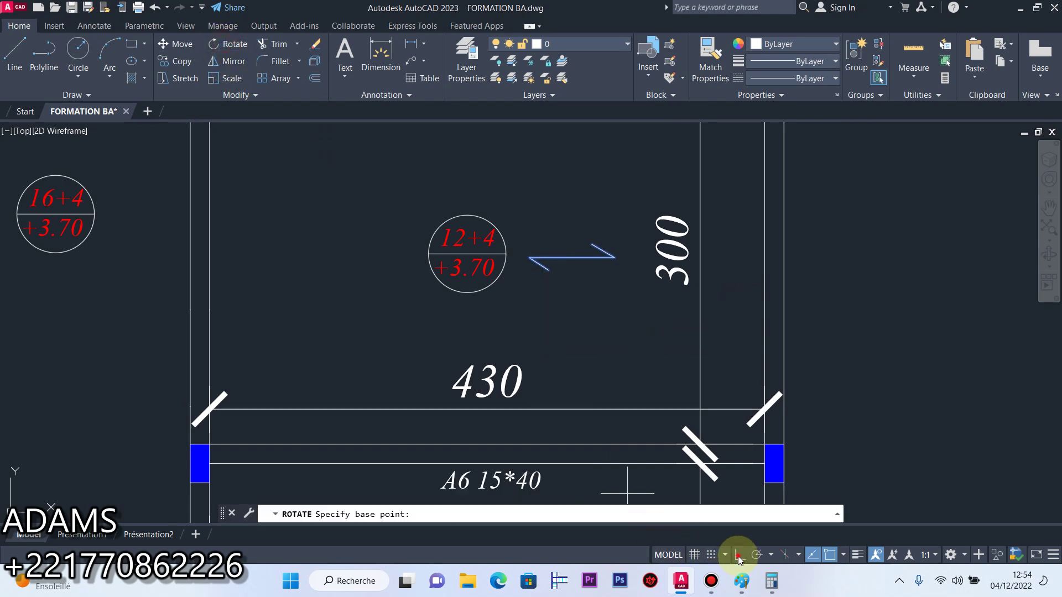
{"action": "left_click", "coordinate": [571, 257]}
{"action": "left_click", "coordinate": [580, 354]}
Copy the vertical span direction arrow, with Ortho off, to beside the circled symbol in the room between A7 and A5
{"action": "scroll", "coordinate": [581, 330], "scroll_direction": "down", "scroll_amount": 4}
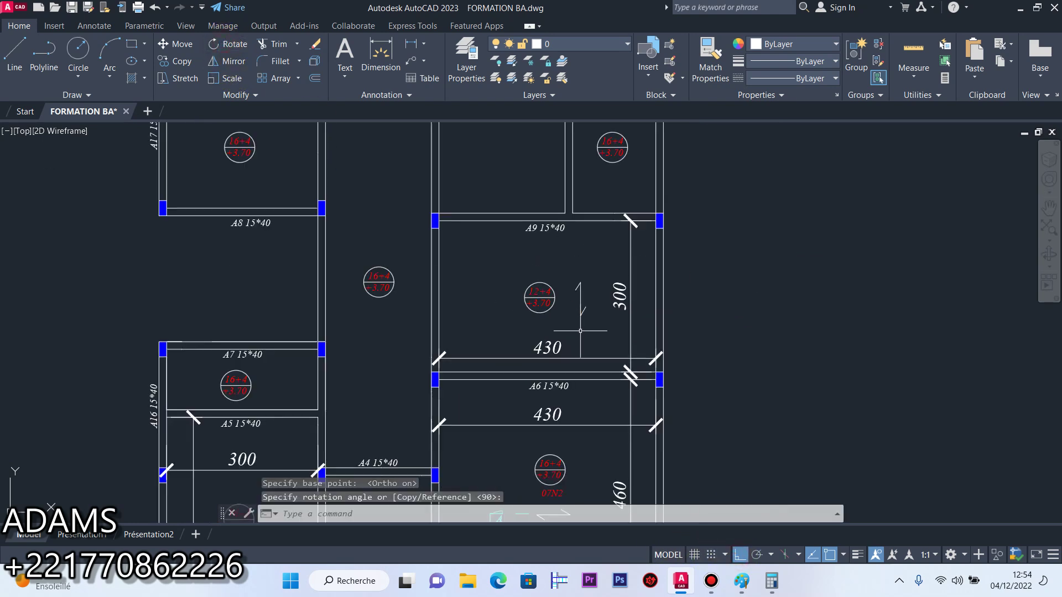
{"action": "scroll", "coordinate": [565, 293], "scroll_direction": "up", "scroll_amount": 5}
{"action": "left_click", "coordinate": [611, 384]}
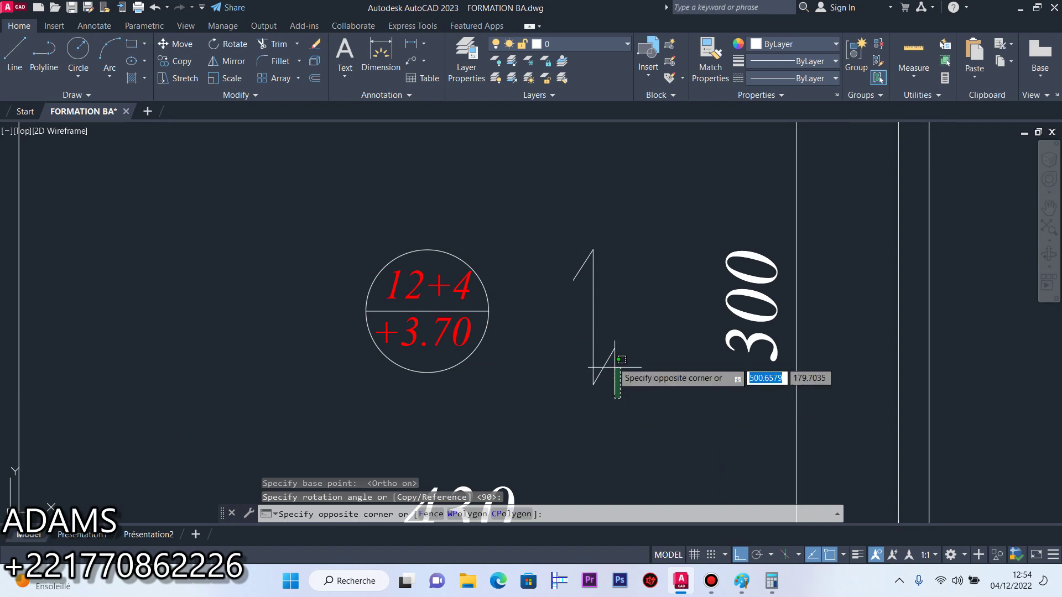
{"action": "left_click", "coordinate": [544, 201]}
{"action": "left_click", "coordinate": [176, 61]}
{"action": "left_click", "coordinate": [593, 317]}
{"action": "scroll", "coordinate": [595, 310], "scroll_direction": "down", "scroll_amount": 5}
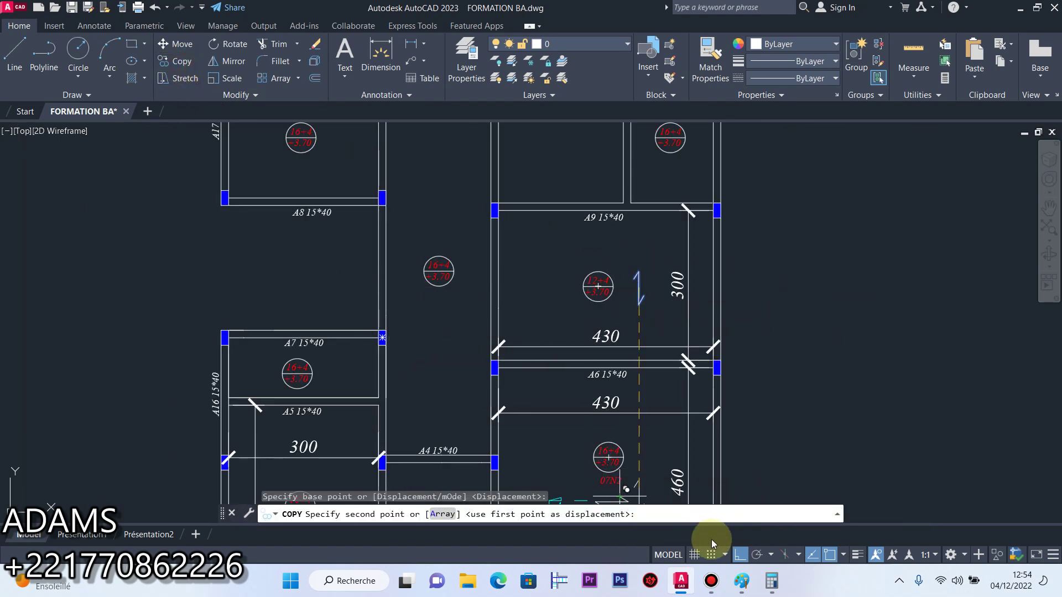
{"action": "left_click", "coordinate": [739, 554]}
{"action": "scroll", "coordinate": [285, 401], "scroll_direction": "up", "scroll_amount": 5}
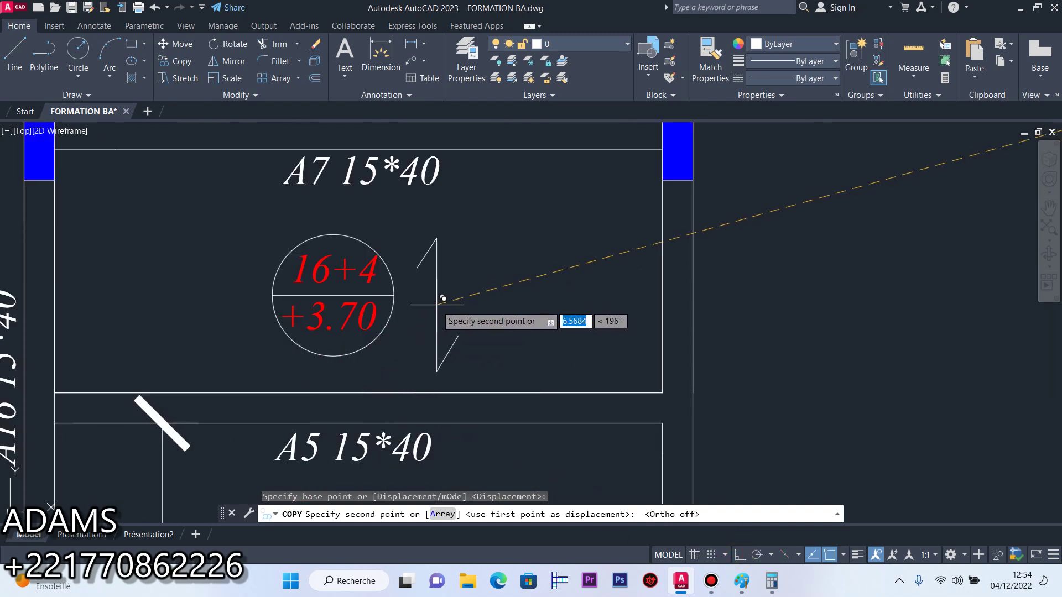
{"action": "right_click", "coordinate": [466, 288]}
{"action": "left_click", "coordinate": [466, 288]}
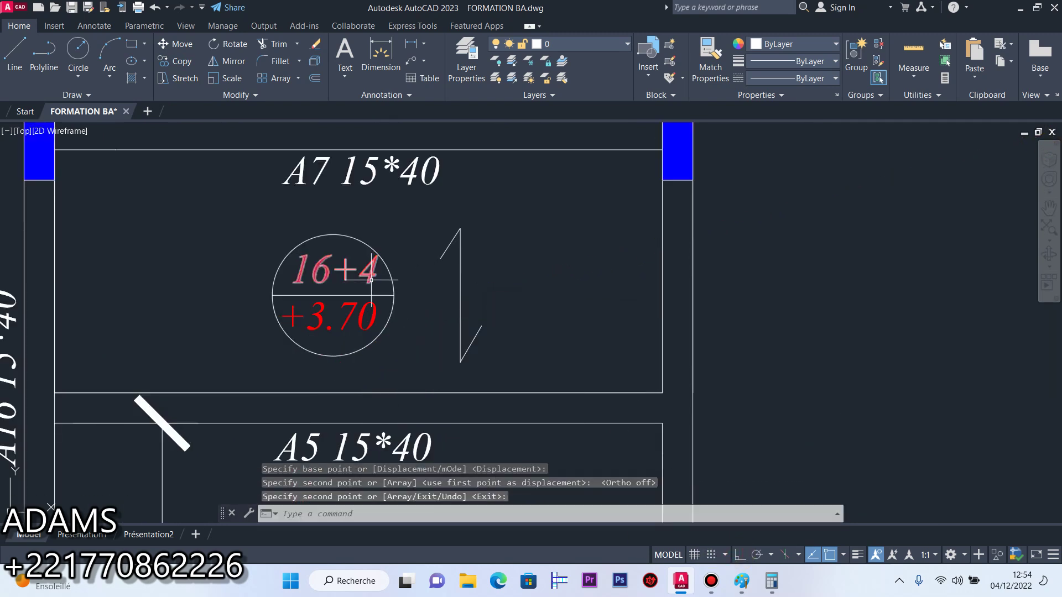
{"action": "key", "text": "Return"}
Change the slab thickness text in the circled symbol of the room between A7 and A5 to 12+4
{"action": "double_click", "coordinate": [304, 276]}
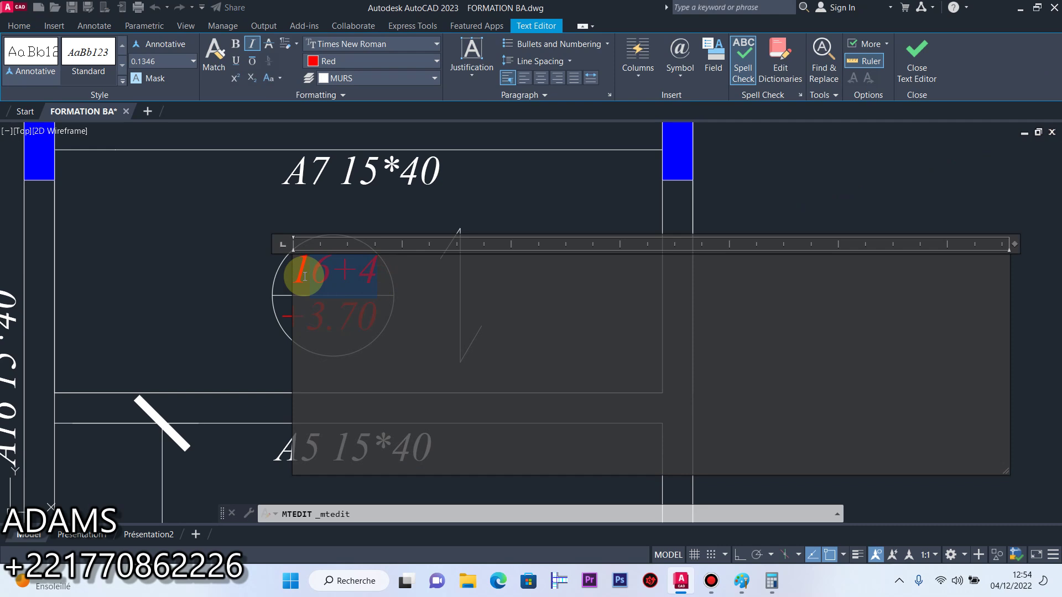
{"action": "type", "text": "2+4"}
{"action": "left_click", "coordinate": [408, 225]}
{"action": "scroll", "coordinate": [367, 308], "scroll_direction": "down", "scroll_amount": 5}
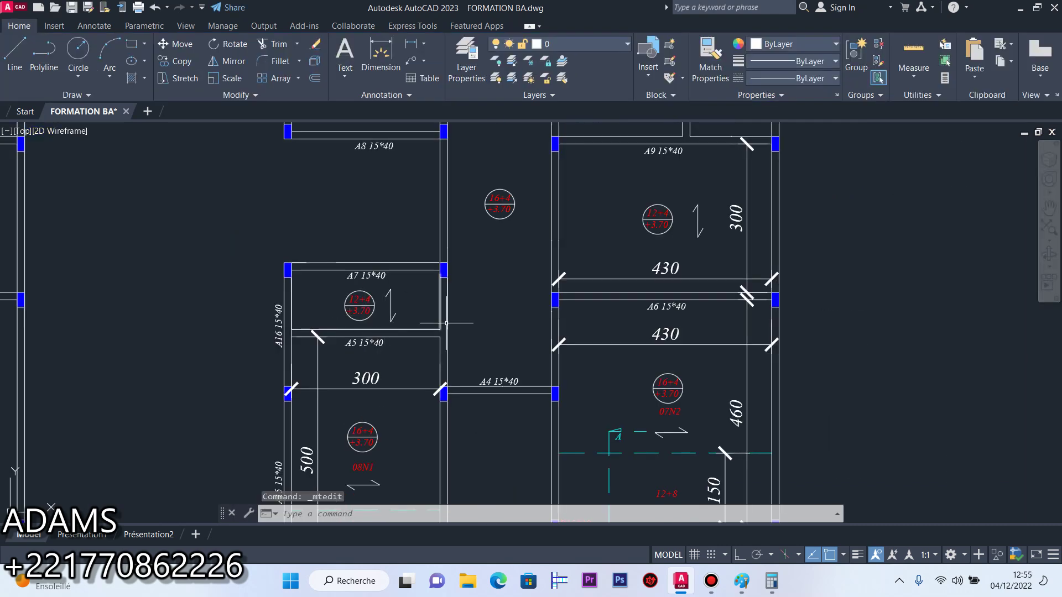
Copy the horizontal span direction arrow from below 07N2 to below the 16+4 symbol in the corridor above A4
{"action": "scroll", "coordinate": [472, 315], "scroll_direction": "down", "scroll_amount": 4}
{"action": "scroll", "coordinate": [484, 266], "scroll_direction": "up", "scroll_amount": 4}
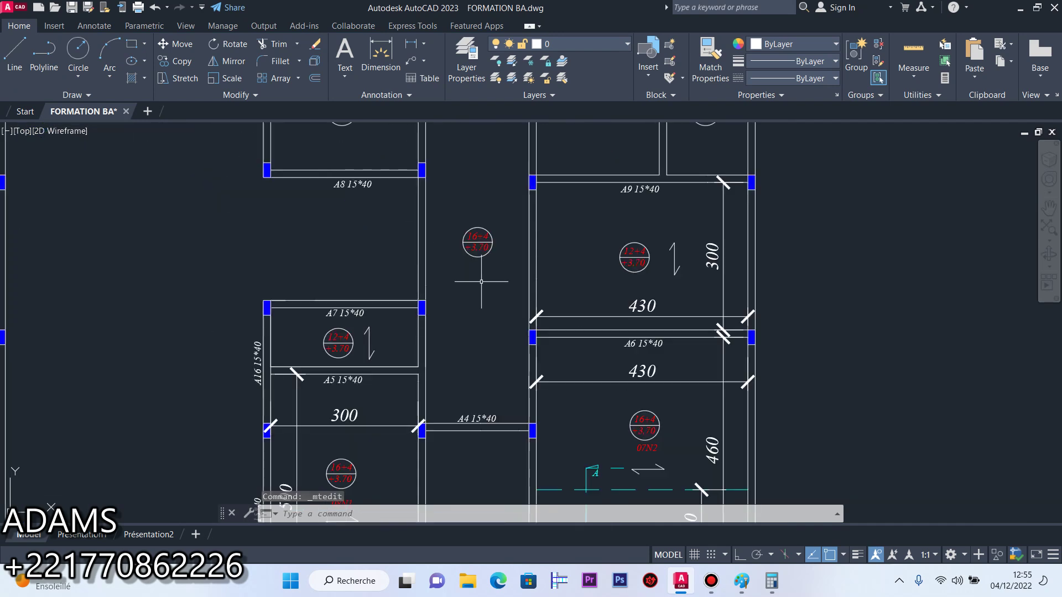
{"action": "scroll", "coordinate": [658, 461], "scroll_direction": "up", "scroll_amount": 5}
{"action": "scroll", "coordinate": [671, 403], "scroll_direction": "down", "scroll_amount": 4}
{"action": "scroll", "coordinate": [675, 431], "scroll_direction": "up", "scroll_amount": 6}
{"action": "left_click", "coordinate": [675, 384]}
{"action": "left_click", "coordinate": [479, 436]}
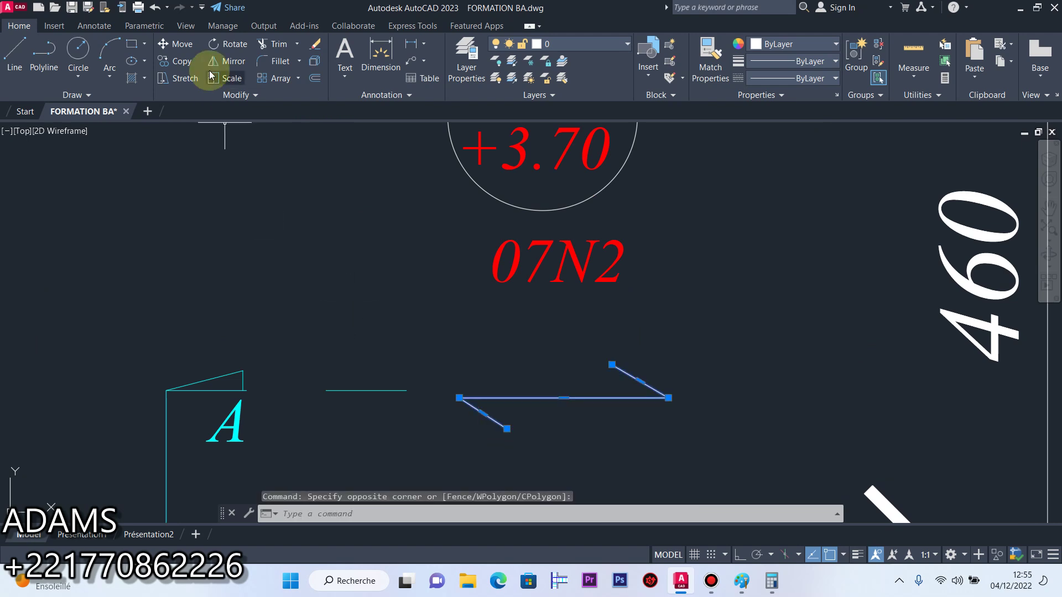
{"action": "left_click", "coordinate": [176, 61]}
{"action": "left_click", "coordinate": [563, 397]}
{"action": "scroll", "coordinate": [568, 395], "scroll_direction": "down", "scroll_amount": 5}
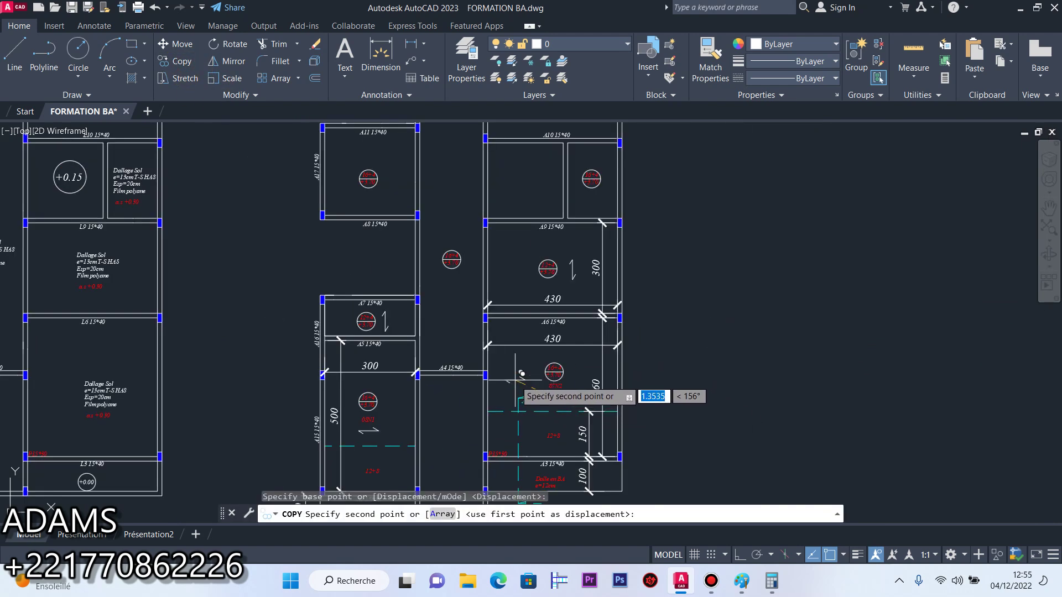
{"action": "scroll", "coordinate": [450, 280], "scroll_direction": "up", "scroll_amount": 5}
{"action": "left_click", "coordinate": [469, 299]}
{"action": "right_click", "coordinate": [469, 299]}
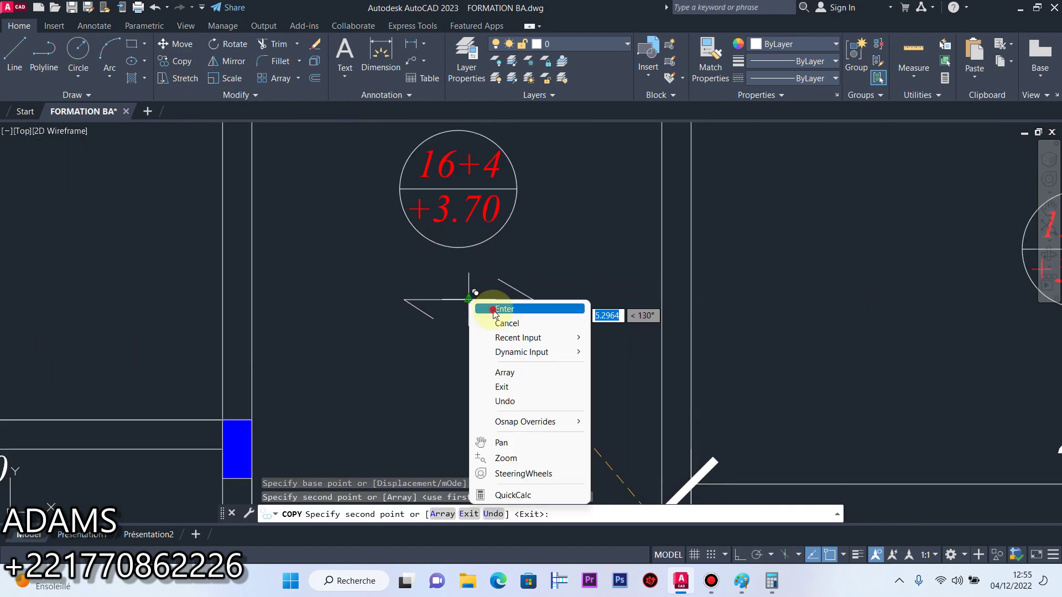
{"action": "left_click", "coordinate": [484, 306]}
Change the slab thickness text in the corridor's circled symbol to 12+4
{"action": "double_click", "coordinate": [497, 166]}
{"action": "left_click_drag", "start_coordinate": [497, 166], "coordinate": [447, 168]}
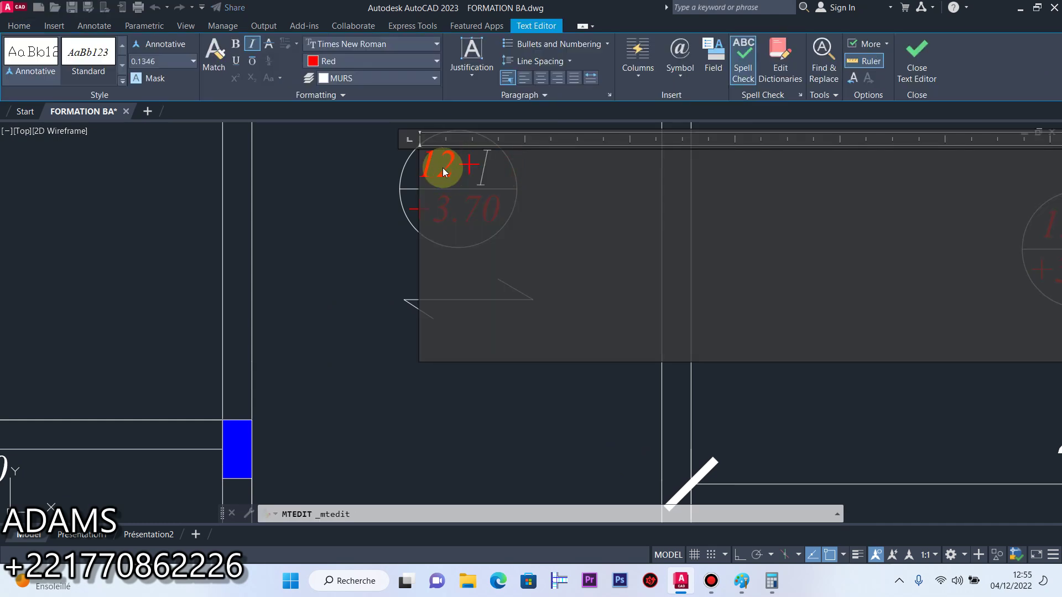
{"action": "left_click", "coordinate": [348, 221]}
{"action": "scroll", "coordinate": [610, 267], "scroll_direction": "down", "scroll_amount": 5}
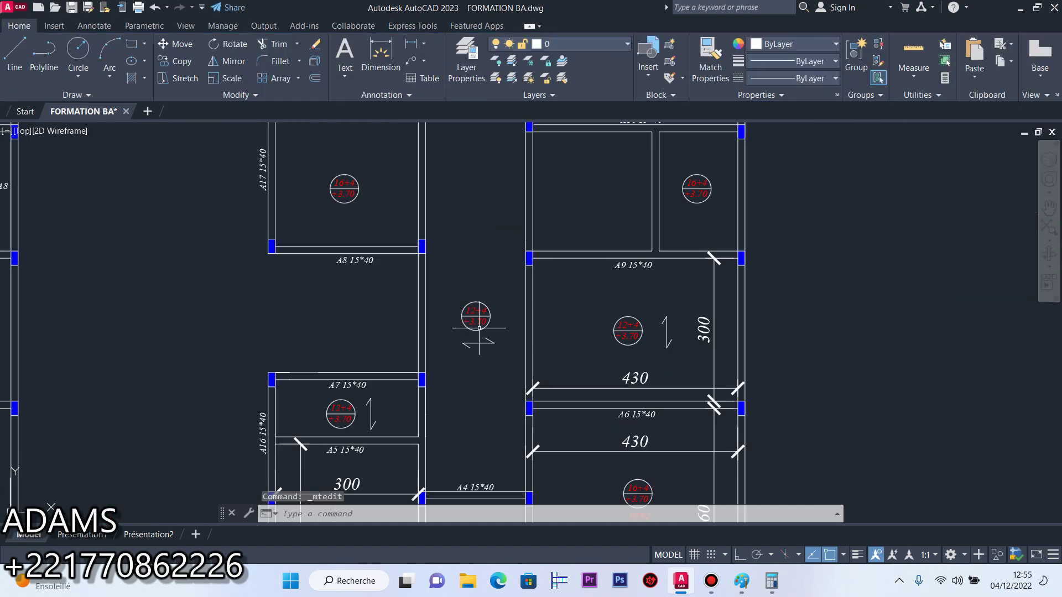
Dimension the width and the length of the small room between A10 and A9 that contains the circled symbol
{"action": "scroll", "coordinate": [611, 260], "scroll_direction": "up", "scroll_amount": 7}
{"action": "scroll", "coordinate": [616, 241], "scroll_direction": "down", "scroll_amount": 5}
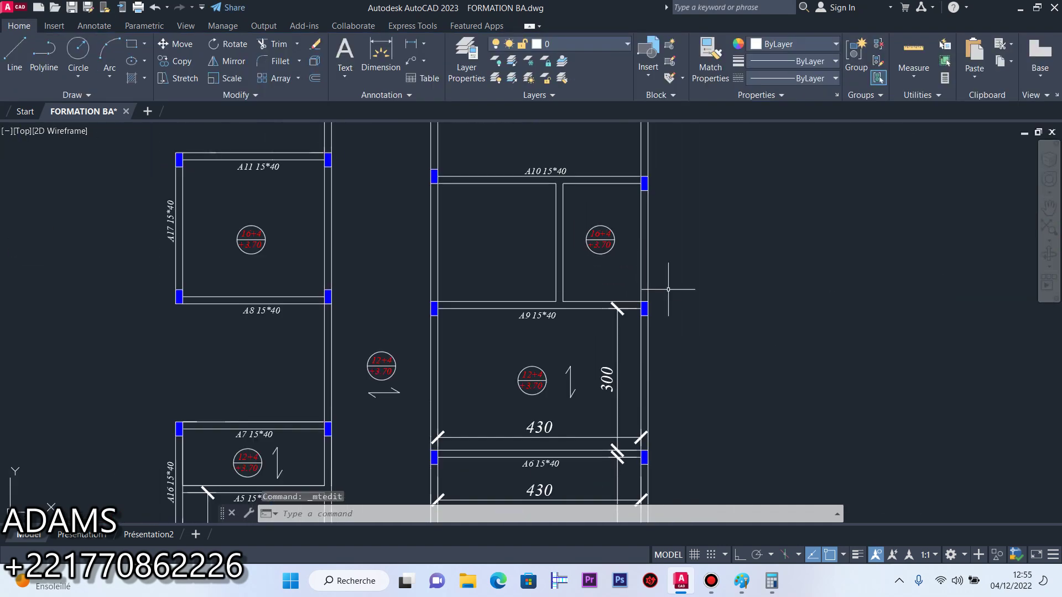
{"action": "left_click", "coordinate": [381, 50]}
{"action": "scroll", "coordinate": [589, 183], "scroll_direction": "up", "scroll_amount": 3}
{"action": "left_click", "coordinate": [525, 197]}
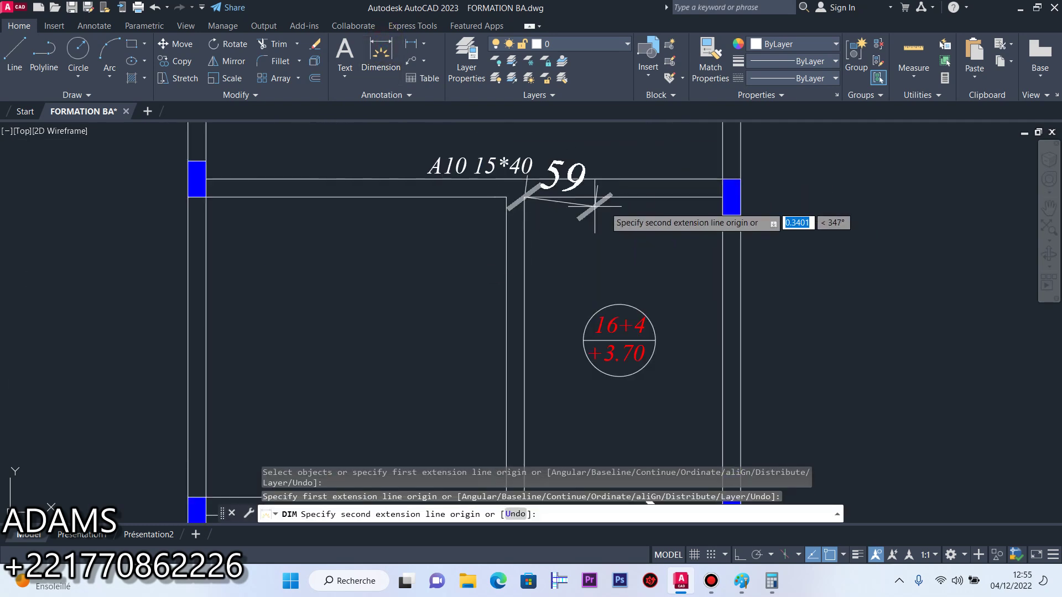
{"action": "left_click", "coordinate": [722, 197]}
{"action": "left_click", "coordinate": [667, 254]}
{"action": "left_click", "coordinate": [524, 198]}
{"action": "scroll", "coordinate": [526, 206], "scroll_direction": "down", "scroll_amount": 4}
{"action": "left_click", "coordinate": [525, 319]}
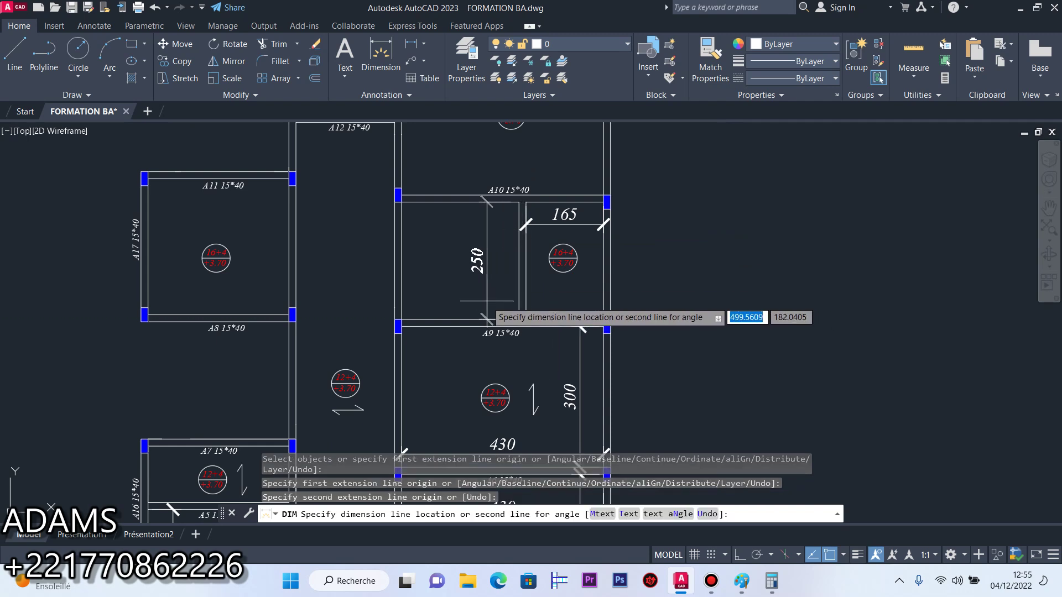
{"action": "left_click", "coordinate": [500, 305]}
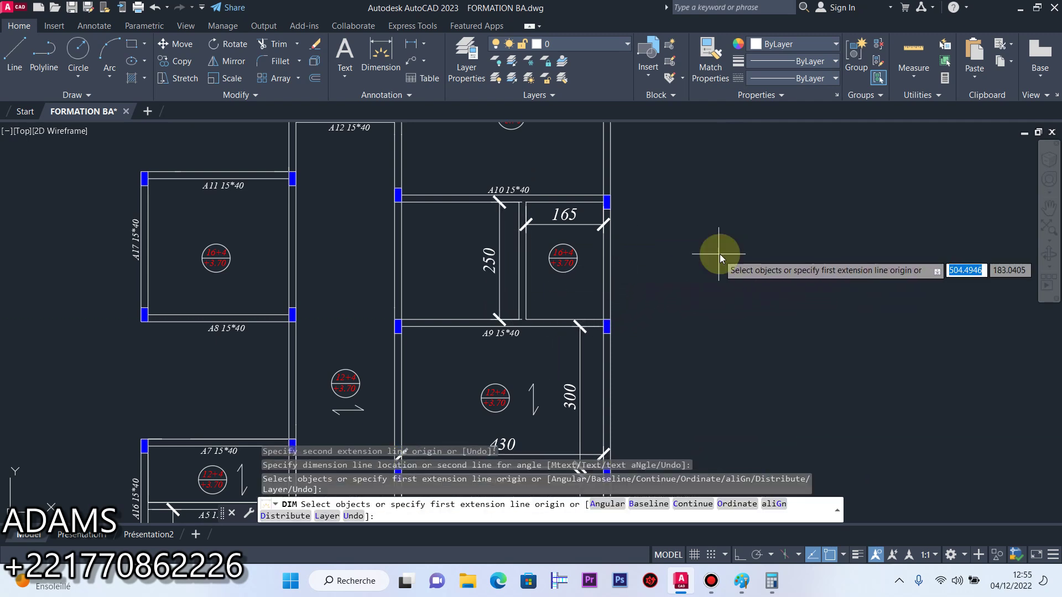
{"action": "key", "text": "Return"}
Change the slab thickness text in the circled symbol of the small room between A10 and A9 to 12+4
{"action": "scroll", "coordinate": [573, 255], "scroll_direction": "up", "scroll_amount": 5}
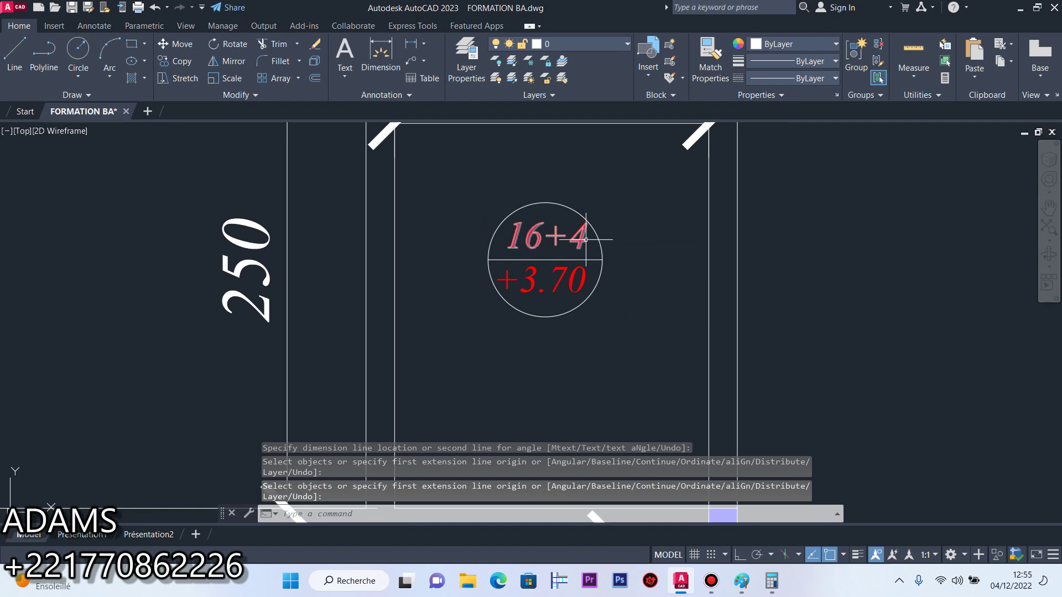
{"action": "double_click", "coordinate": [540, 233]}
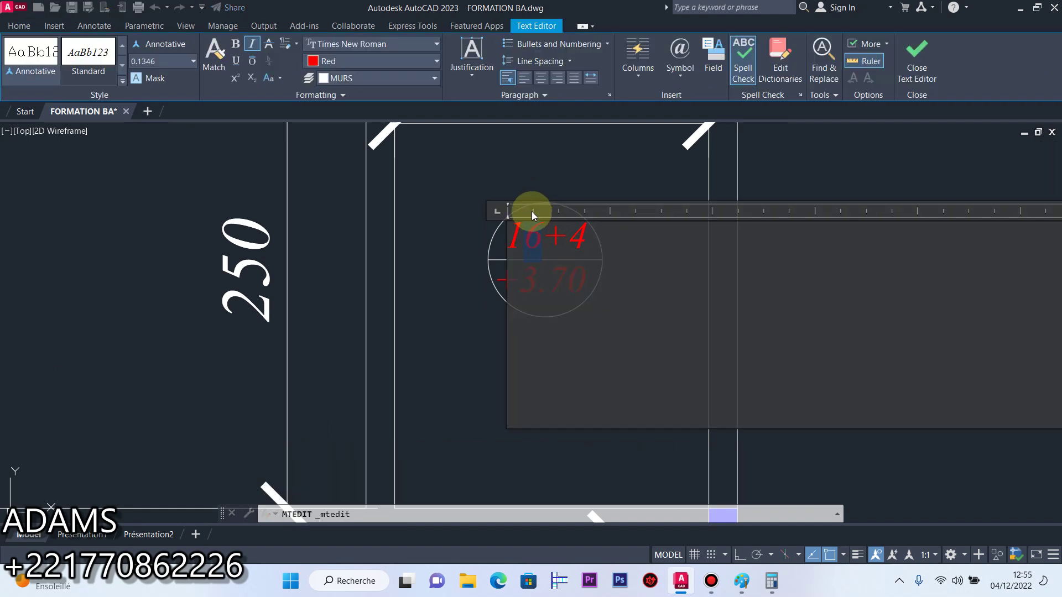
{"action": "left_click", "coordinate": [453, 233]}
{"action": "scroll", "coordinate": [465, 234], "scroll_direction": "down", "scroll_amount": 8}
{"action": "scroll", "coordinate": [476, 230], "scroll_direction": "up", "scroll_amount": 6}
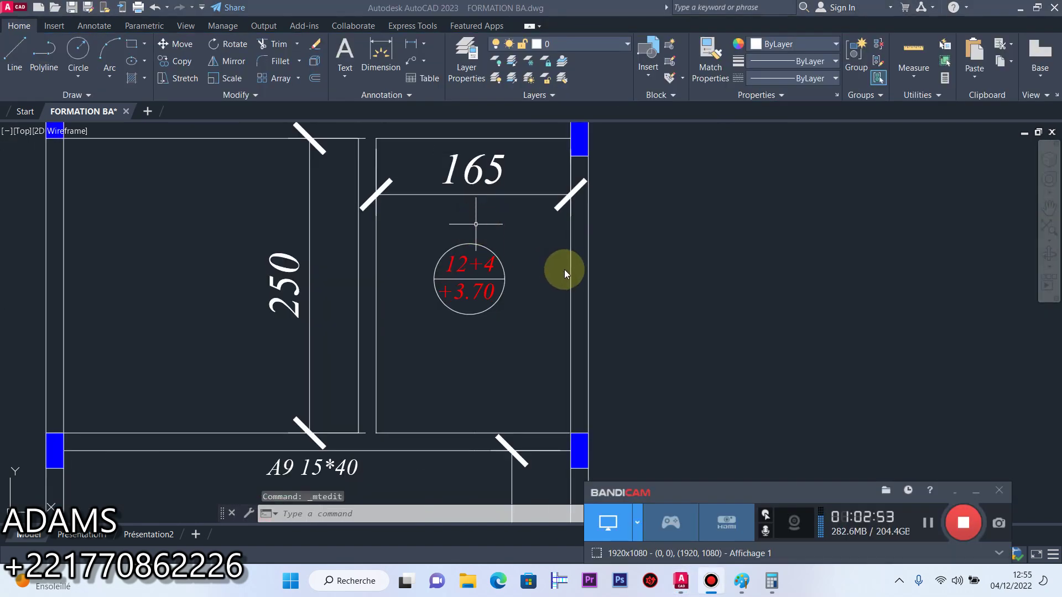
{"action": "left_click", "coordinate": [679, 278]}
{"action": "left_click", "coordinate": [711, 580]}
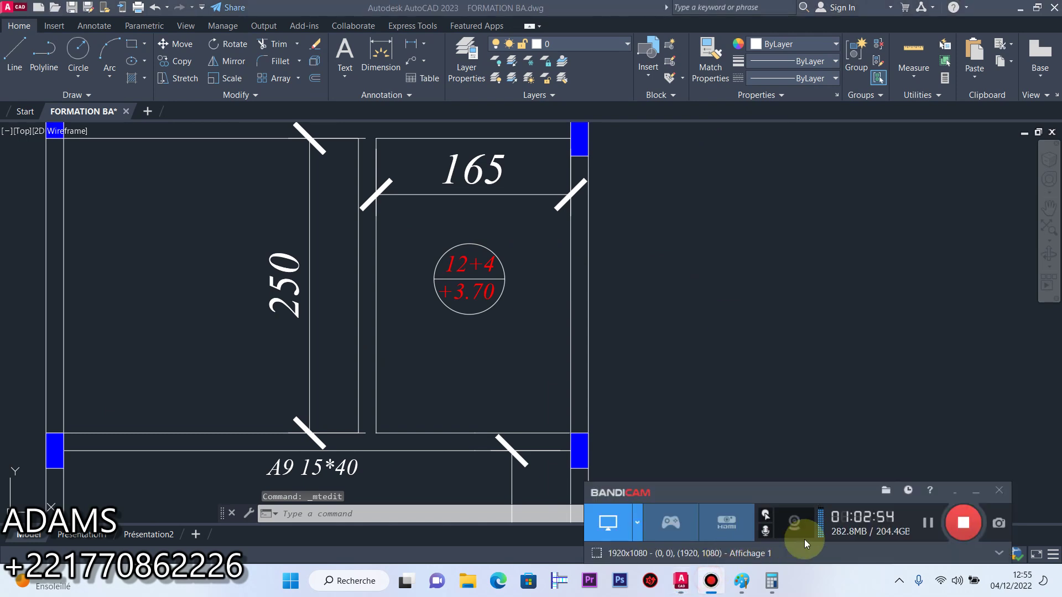
{"action": "left_click", "coordinate": [975, 492]}
Copy the corridor's horizontal span direction arrow to below the circled symbol in the small room between A10 and A9
{"action": "scroll", "coordinate": [806, 380], "scroll_direction": "down", "scroll_amount": 5}
{"action": "scroll", "coordinate": [599, 327], "scroll_direction": "down", "scroll_amount": 4}
{"action": "scroll", "coordinate": [567, 424], "scroll_direction": "up", "scroll_amount": 6}
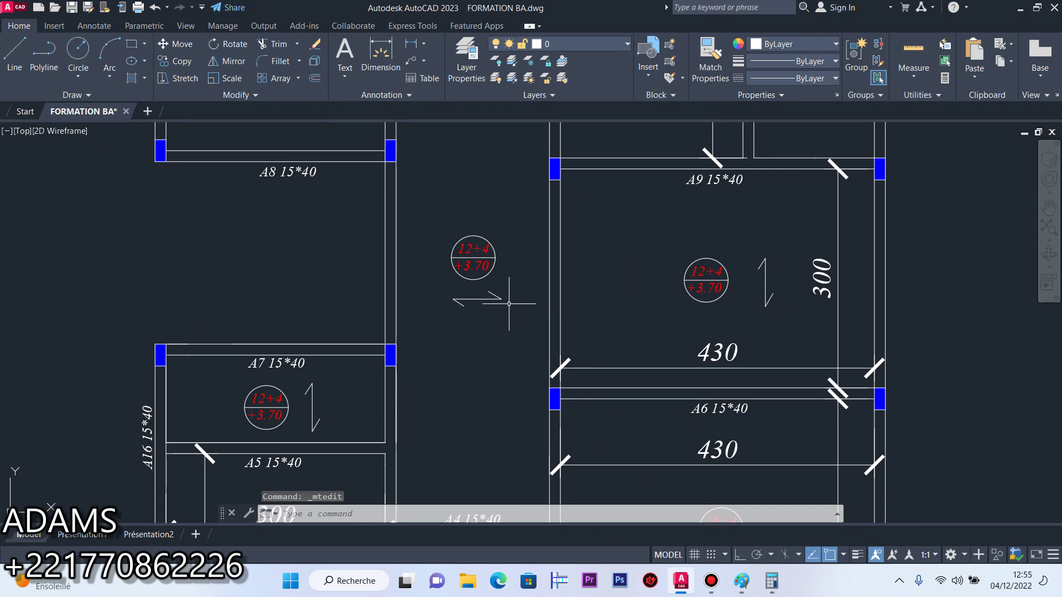
{"action": "left_click", "coordinate": [509, 304]}
{"action": "left_click", "coordinate": [419, 307]}
{"action": "left_click", "coordinate": [169, 62]}
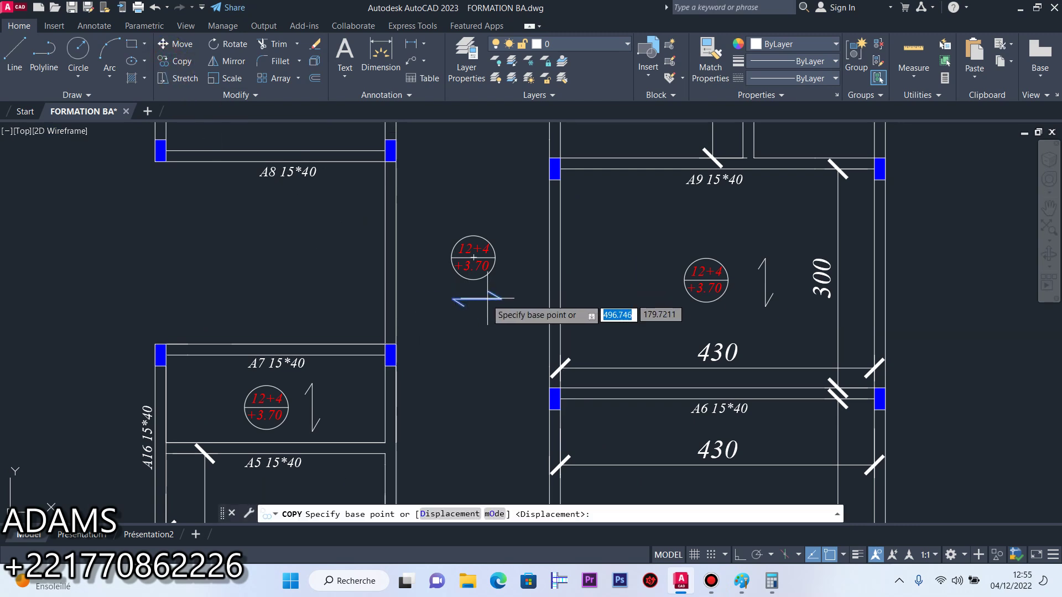
{"action": "left_click", "coordinate": [452, 299]}
{"action": "scroll", "coordinate": [456, 301], "scroll_direction": "down", "scroll_amount": 6}
{"action": "scroll", "coordinate": [560, 256], "scroll_direction": "up", "scroll_amount": 6}
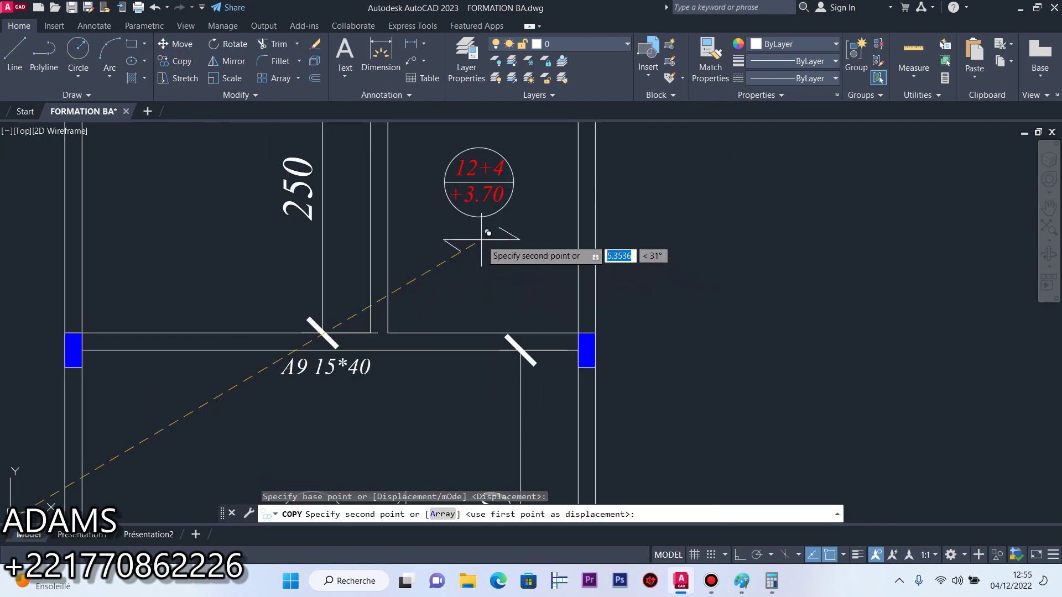
{"action": "left_click", "coordinate": [487, 238]}
{"action": "right_click", "coordinate": [467, 222]}
{"action": "left_click", "coordinate": [518, 250]}
Dimension the horizontal and vertical spans of the room between A11 and A8
{"action": "scroll", "coordinate": [639, 285], "scroll_direction": "down", "scroll_amount": 6}
{"action": "scroll", "coordinate": [405, 264], "scroll_direction": "up", "scroll_amount": 6}
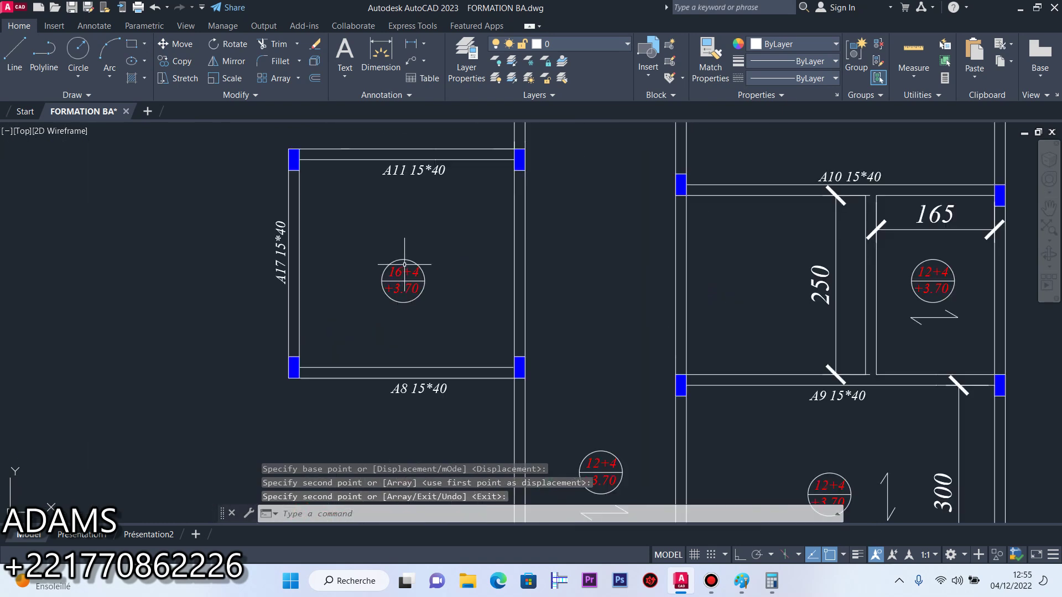
{"action": "left_click", "coordinate": [381, 55]}
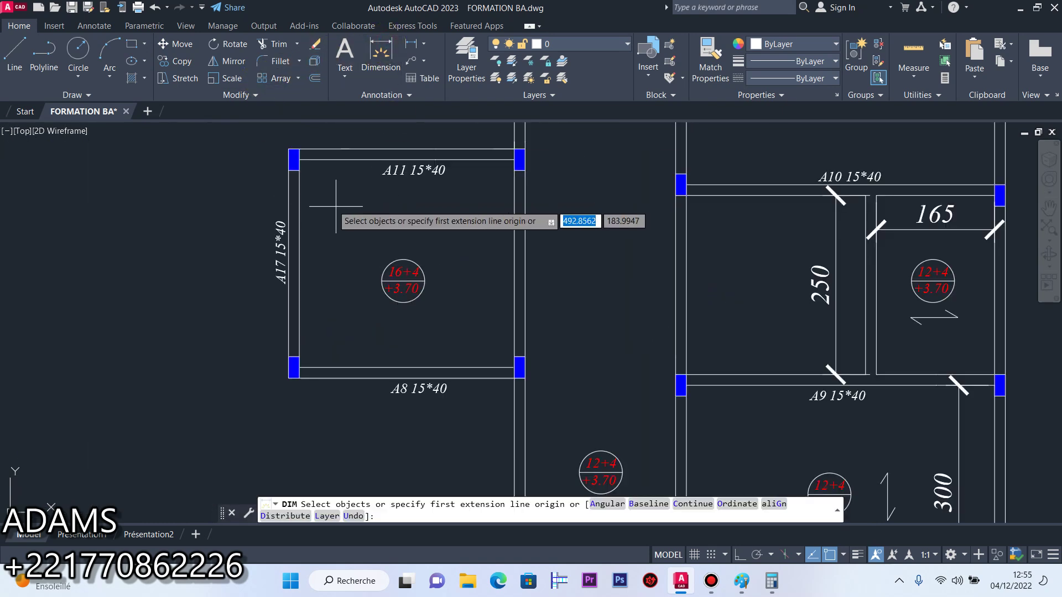
{"action": "left_click", "coordinate": [293, 159]}
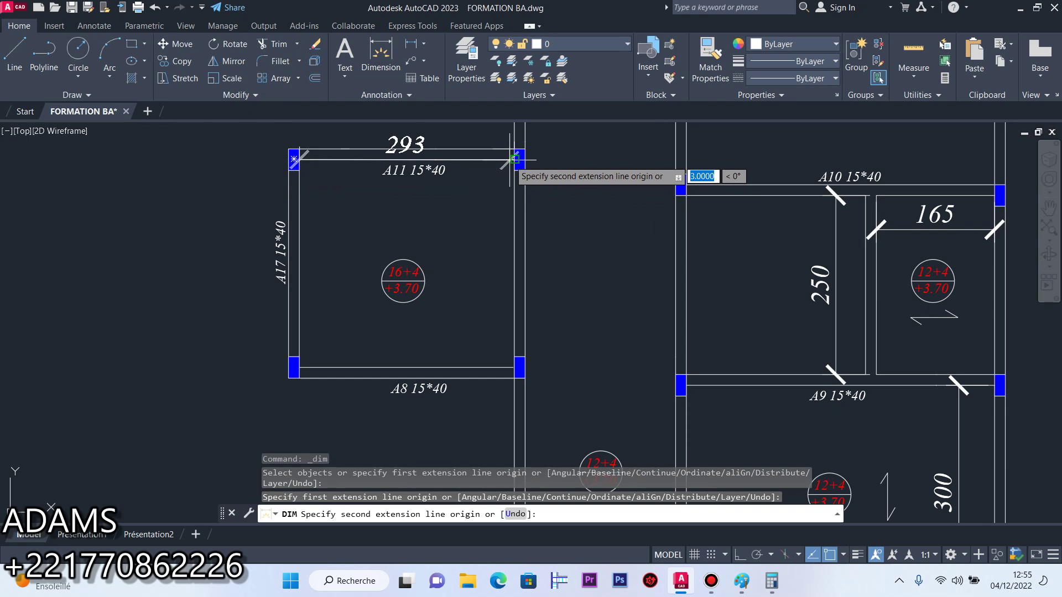
{"action": "left_click", "coordinate": [514, 159]}
{"action": "left_click", "coordinate": [500, 199]}
{"action": "left_click", "coordinate": [520, 160]}
{"action": "left_click", "coordinate": [519, 367]}
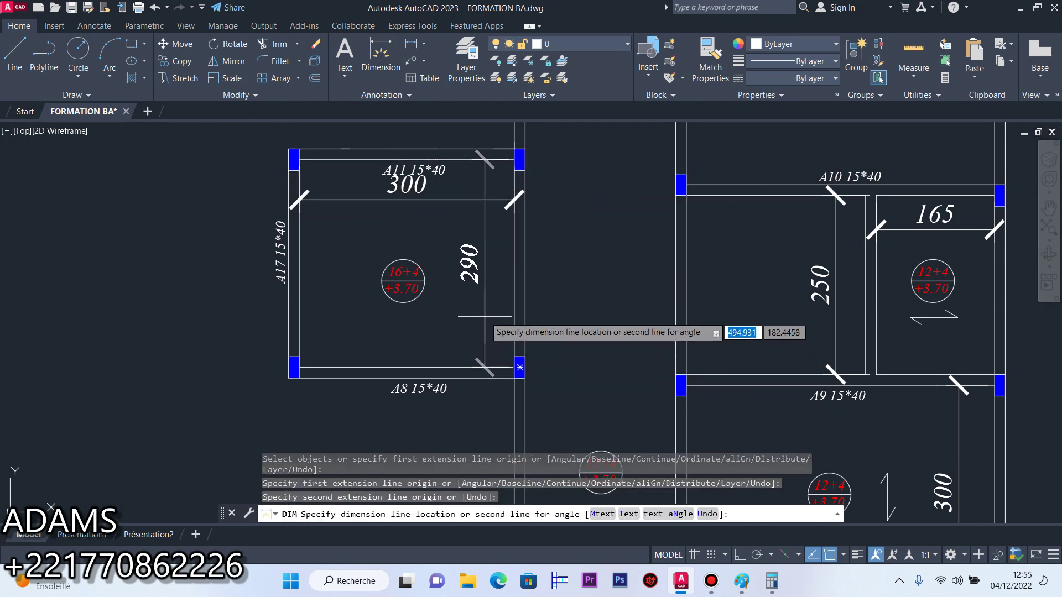
{"action": "left_click", "coordinate": [485, 328]}
{"action": "right_click", "coordinate": [600, 248]}
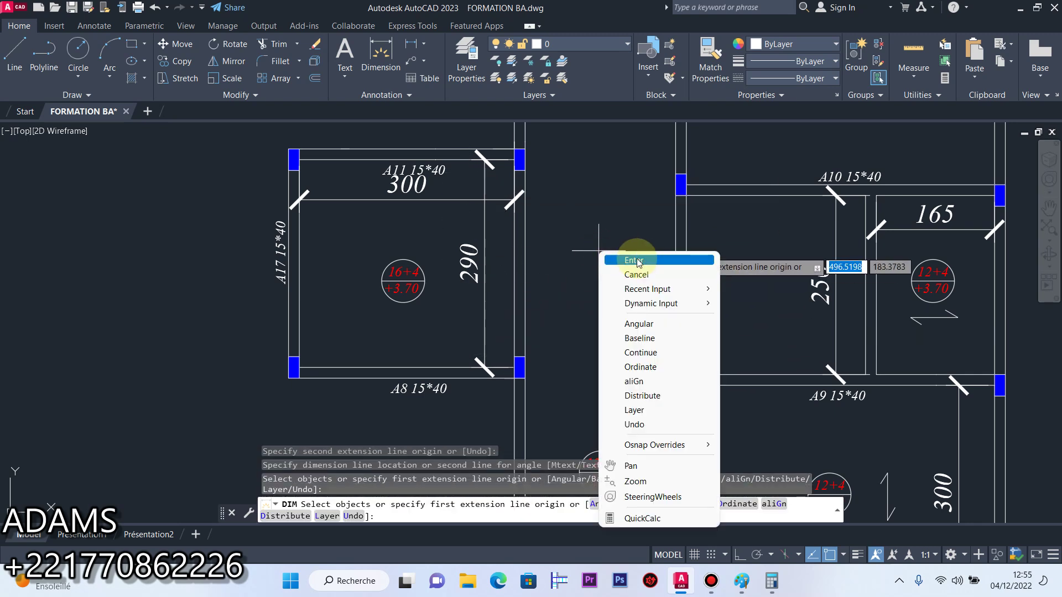
{"action": "left_click", "coordinate": [634, 259]}
Change the slab thickness text in the circled symbol of the room between A11 and A8 to 12+4
{"action": "scroll", "coordinate": [409, 271], "scroll_direction": "up", "scroll_amount": 4}
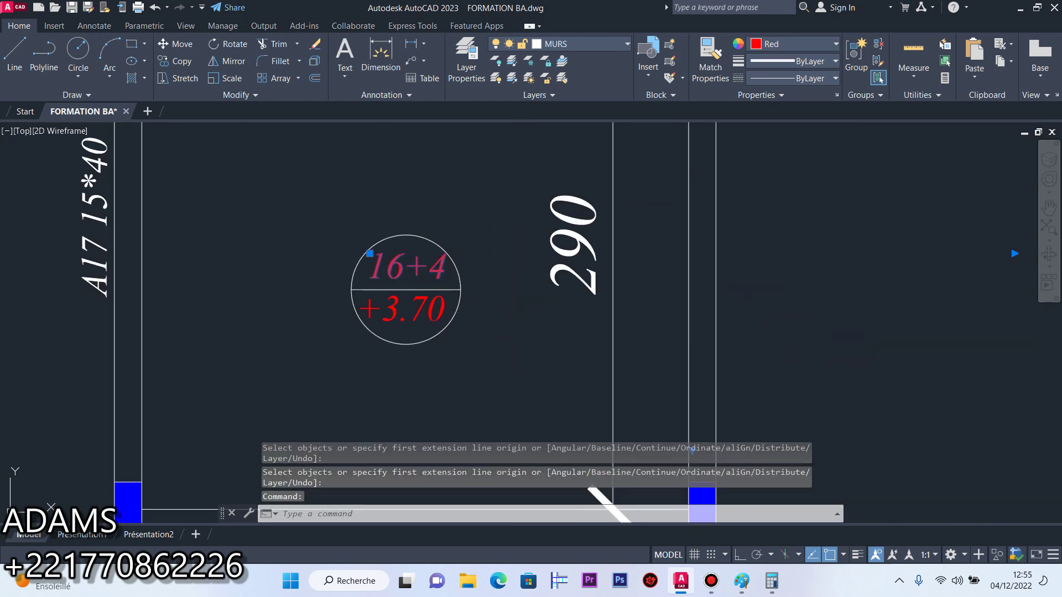
{"action": "double_click", "coordinate": [394, 263]}
{"action": "type", "text": "2"}
{"action": "left_click", "coordinate": [372, 184]}
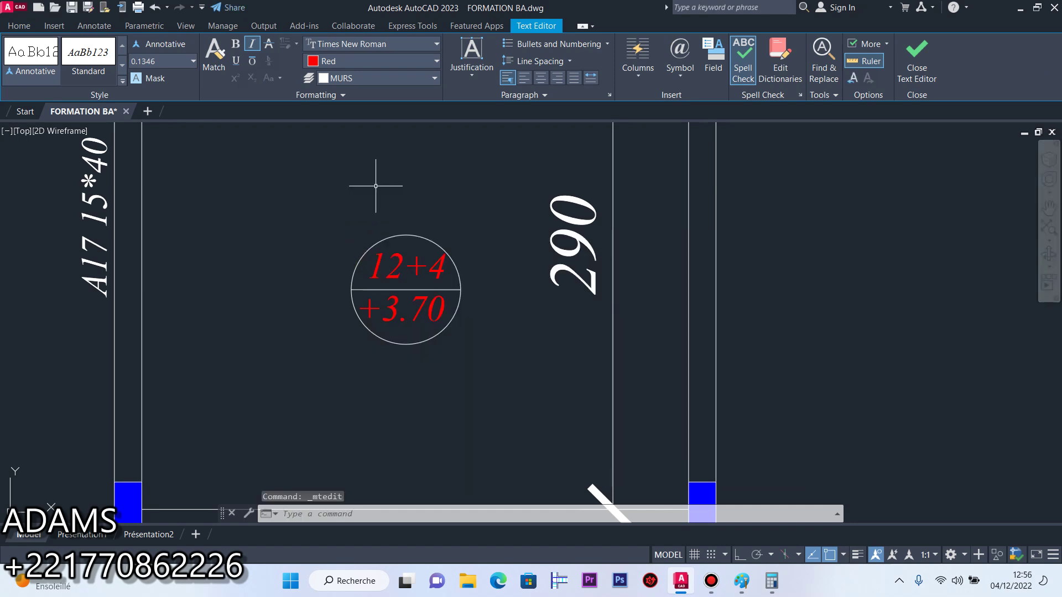
Copy the vertical span direction arrow from the room between A9 and A6 to beside the circled symbol in the A11-A8 room
{"action": "scroll", "coordinate": [466, 209], "scroll_direction": "down", "scroll_amount": 5}
{"action": "left_click", "coordinate": [742, 382]}
{"action": "left_click", "coordinate": [964, 328]}
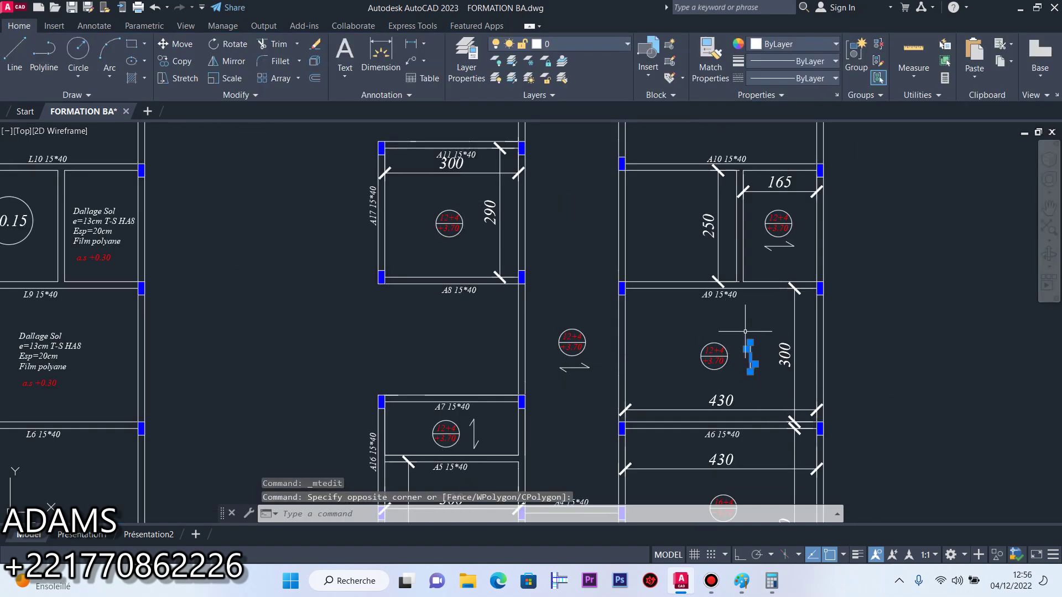
{"action": "left_click", "coordinate": [188, 65]}
{"action": "left_click", "coordinate": [741, 354]}
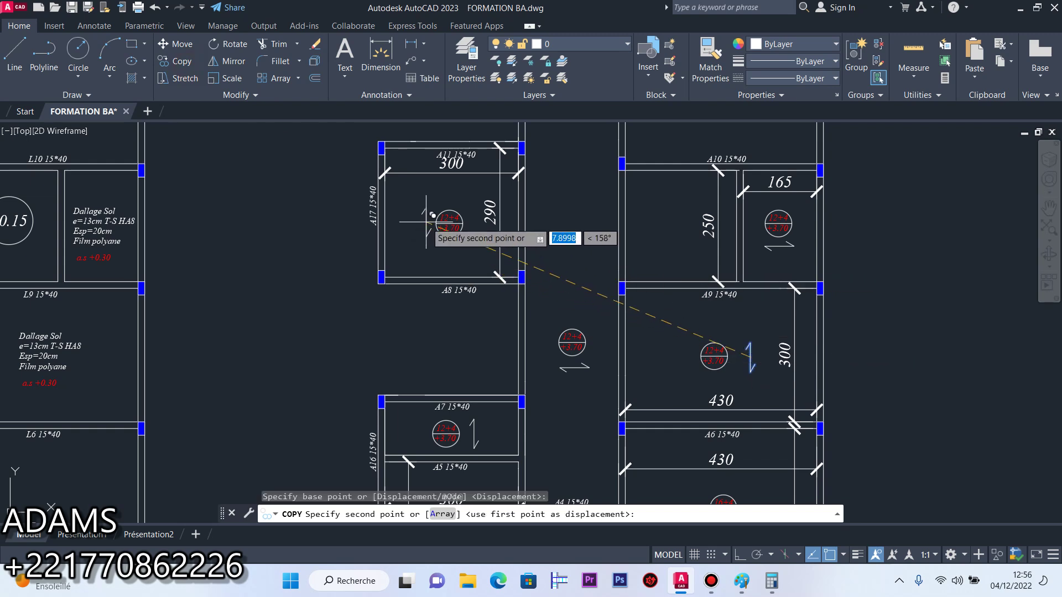
{"action": "scroll", "coordinate": [425, 222], "scroll_direction": "up", "scroll_amount": 3}
{"action": "left_click", "coordinate": [407, 227]}
{"action": "right_click", "coordinate": [407, 232]}
{"action": "left_click", "coordinate": [437, 246]}
Change the slab thickness text in the circled symbol of the room between A13 and A12 to 12+4
{"action": "scroll", "coordinate": [513, 294], "scroll_direction": "down", "scroll_amount": 8}
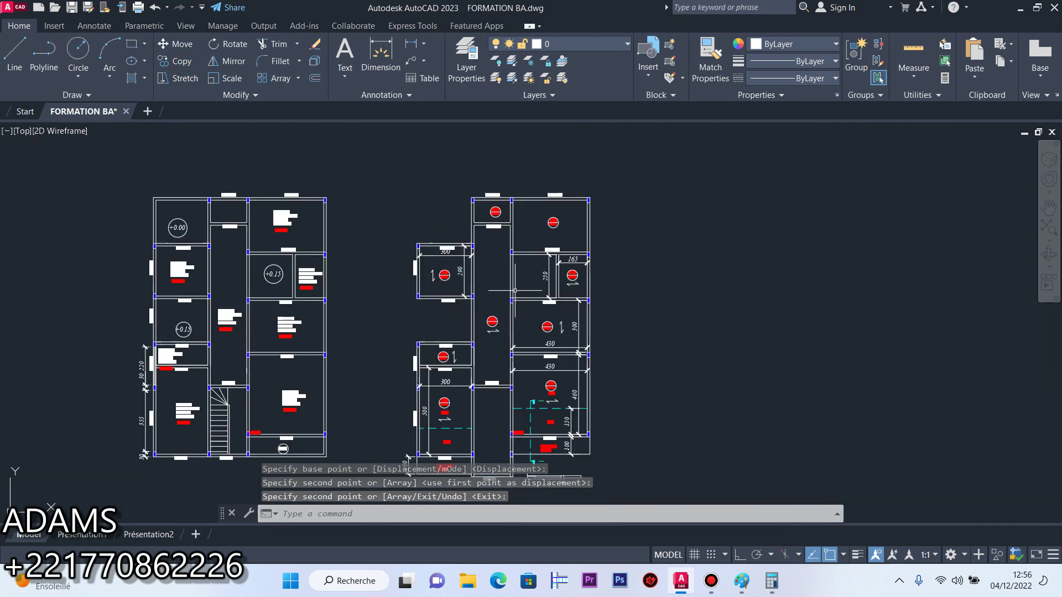
{"action": "scroll", "coordinate": [498, 190], "scroll_direction": "up", "scroll_amount": 6}
{"action": "scroll", "coordinate": [476, 271], "scroll_direction": "up", "scroll_amount": 6}
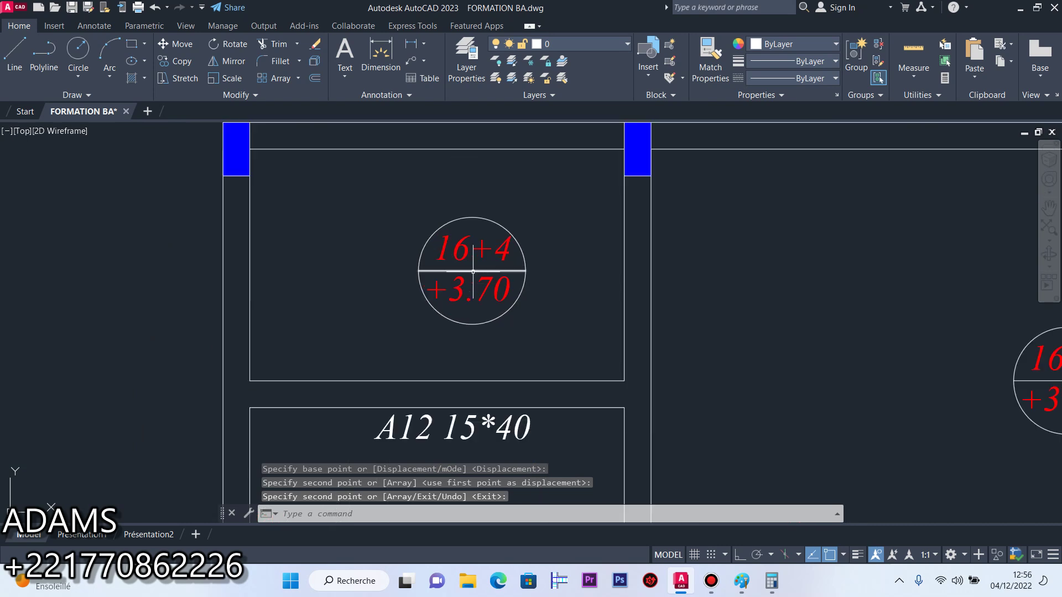
{"action": "double_click", "coordinate": [467, 233]}
{"action": "left_click_drag", "start_coordinate": [467, 234], "coordinate": [441, 236]}
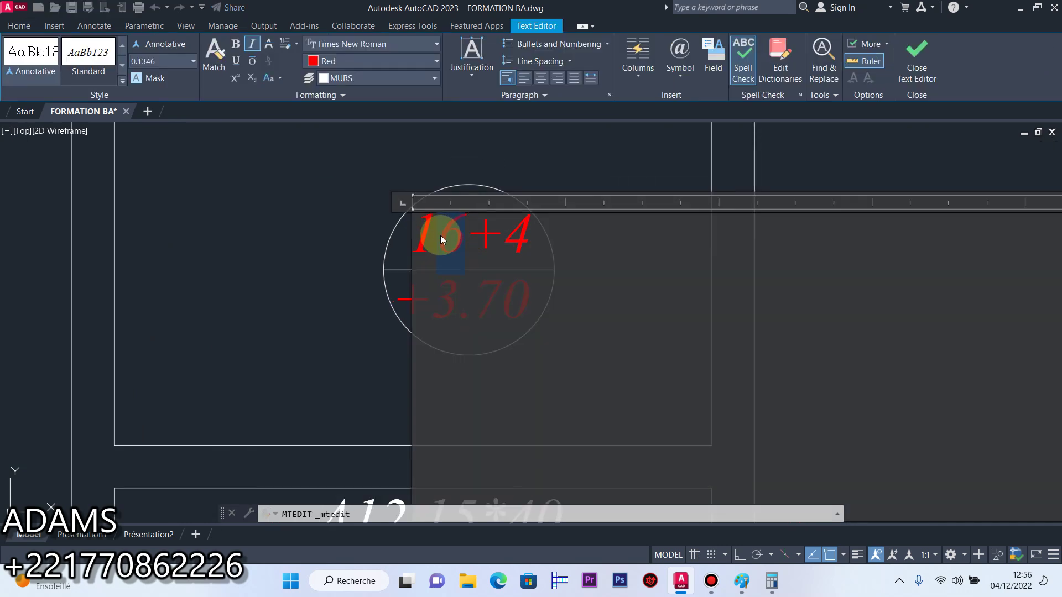
{"action": "type", "text": "2"}
{"action": "key", "text": "ctrl+Return"}
Group the lines of the vertical span direction arrow in the A11-A8 room and select the group
{"action": "scroll", "coordinate": [506, 216], "scroll_direction": "down", "scroll_amount": 8}
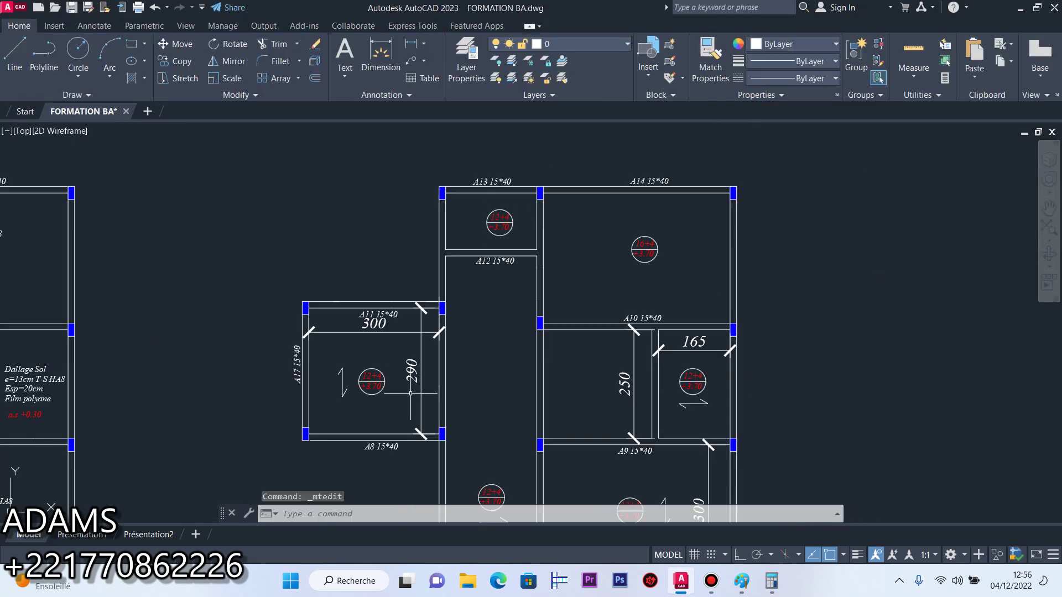
{"action": "scroll", "coordinate": [378, 347], "scroll_direction": "up", "scroll_amount": 4}
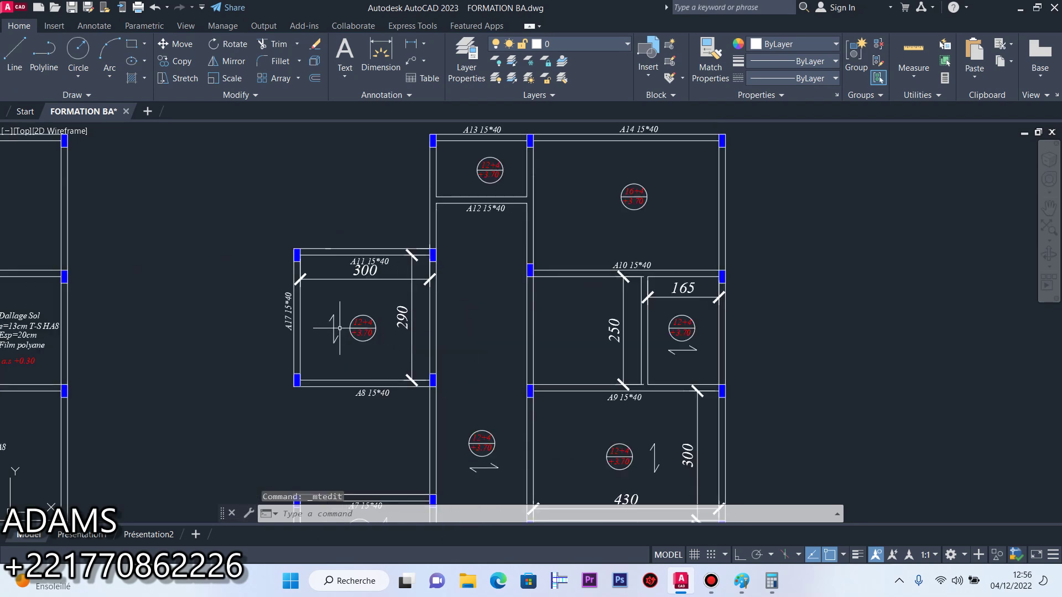
{"action": "scroll", "coordinate": [347, 330], "scroll_direction": "up", "scroll_amount": 2}
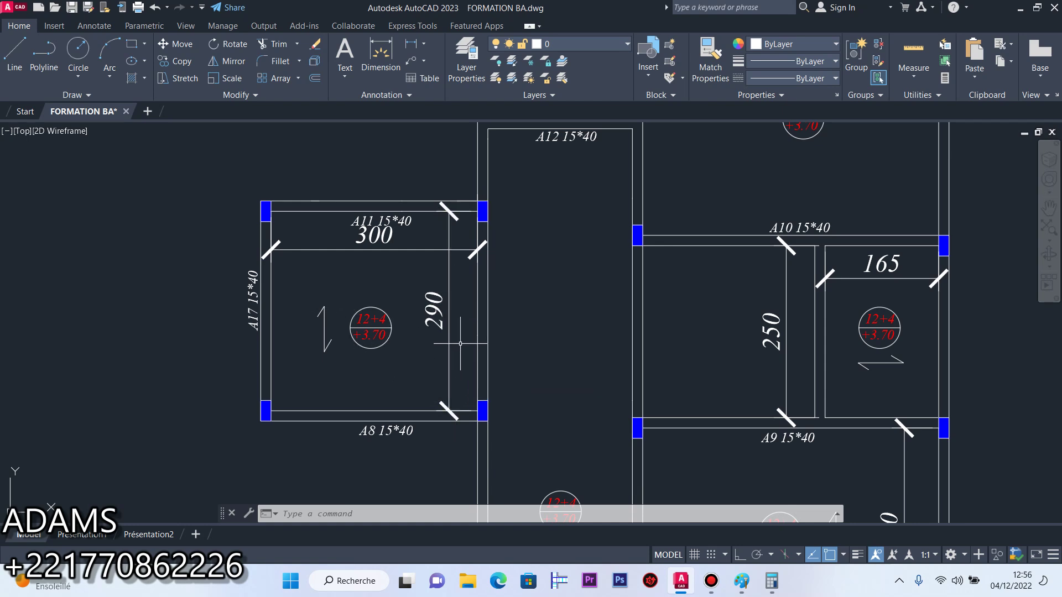
{"action": "scroll", "coordinate": [442, 343], "scroll_direction": "down", "scroll_amount": 2}
{"action": "scroll", "coordinate": [383, 331], "scroll_direction": "up", "scroll_amount": 4}
{"action": "scroll", "coordinate": [377, 316], "scroll_direction": "up", "scroll_amount": 2}
{"action": "left_click", "coordinate": [353, 429]}
{"action": "left_click", "coordinate": [247, 277]}
{"action": "right_click", "coordinate": [471, 357]}
{"action": "mouse_move", "coordinate": [443, 406]}
{"action": "left_click", "coordinate": [496, 407]}
{"action": "left_click", "coordinate": [332, 427]}
{"action": "left_click", "coordinate": [244, 244]}
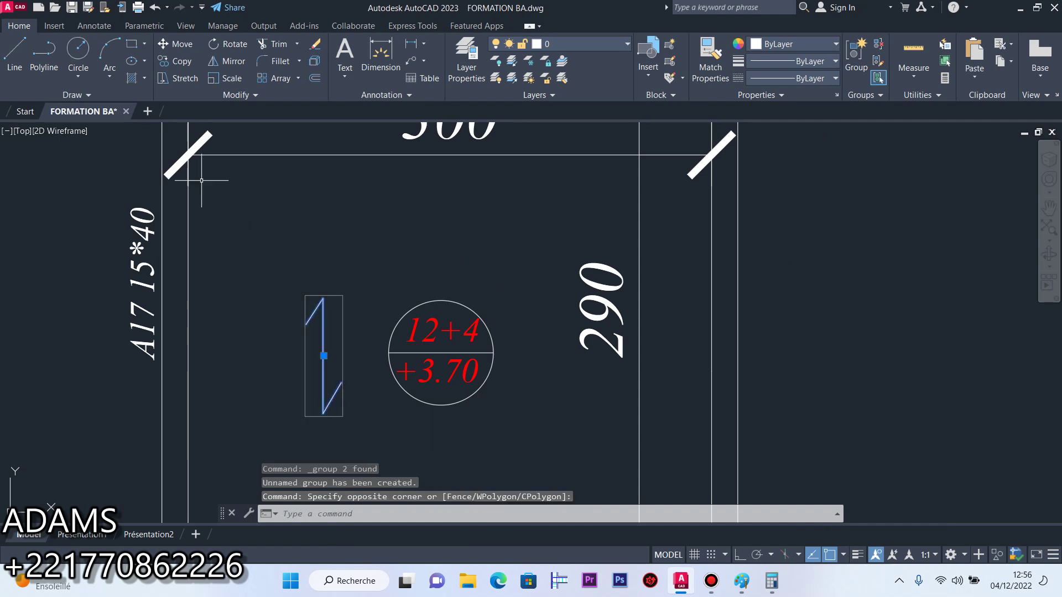
Copy the grouped vertical span direction arrow from the A11-A8 room to beside the circled symbol in the A13-A12 room
{"action": "left_click", "coordinate": [182, 62]}
{"action": "left_click", "coordinate": [321, 354]}
{"action": "scroll", "coordinate": [387, 321], "scroll_direction": "down", "scroll_amount": 3}
{"action": "scroll", "coordinate": [470, 222], "scroll_direction": "up", "scroll_amount": 3}
{"action": "scroll", "coordinate": [484, 192], "scroll_direction": "up", "scroll_amount": 2}
{"action": "left_click", "coordinate": [375, 196]}
{"action": "right_click", "coordinate": [373, 200]}
{"action": "left_click", "coordinate": [393, 206]}
{"action": "scroll", "coordinate": [345, 253], "scroll_direction": "down", "scroll_amount": 3}
Dimension the vertical clear span of the room between beams A13 and A12, placing the dimension just inside its right wall
{"action": "left_click", "coordinate": [380, 52]}
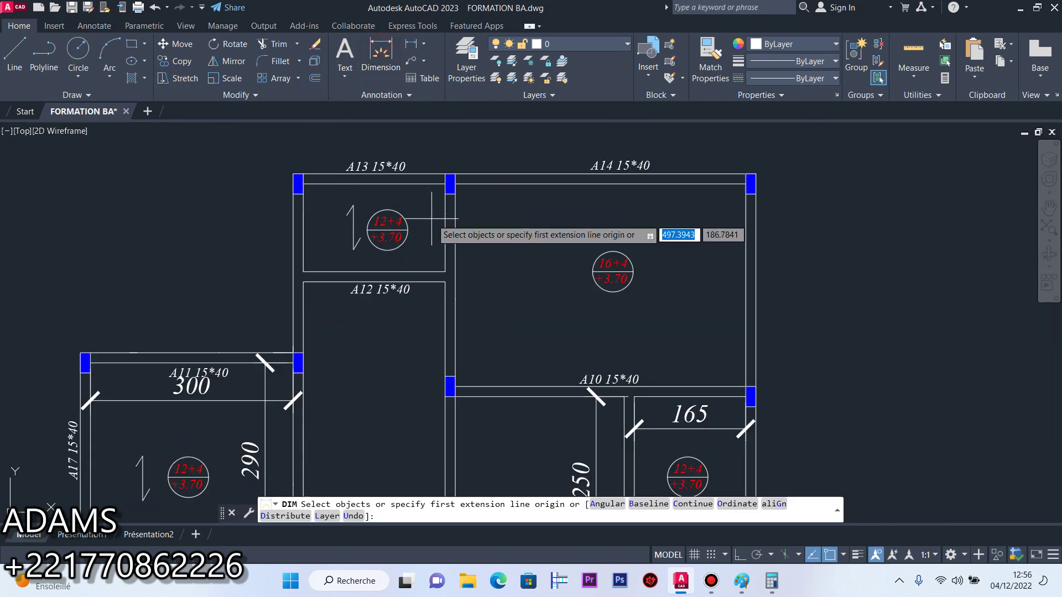
{"action": "scroll", "coordinate": [434, 221], "scroll_direction": "up", "scroll_amount": 4}
{"action": "key", "text": "Return"}
{"action": "left_click", "coordinate": [462, 130]}
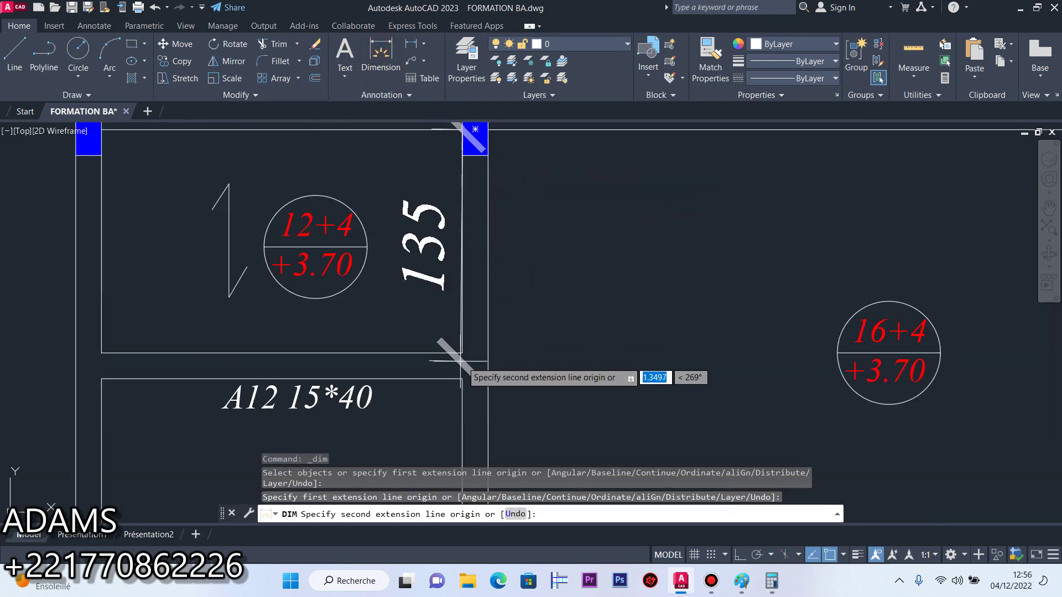
{"action": "left_click", "coordinate": [462, 352]}
{"action": "left_click", "coordinate": [420, 348]}
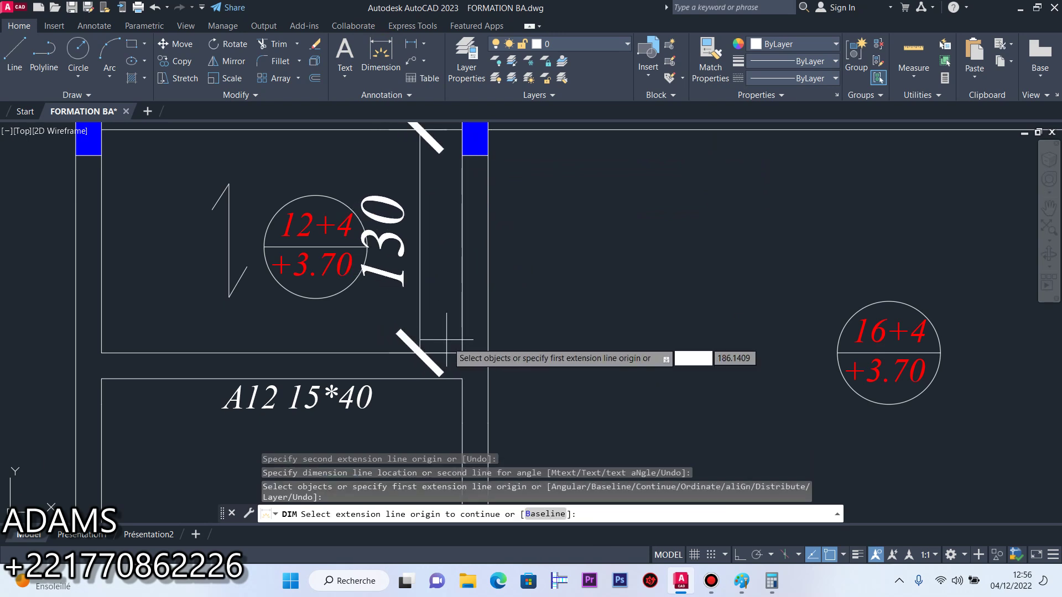
Dimension the clear width of the room between beams A13 and A12, placing the dimension just above A12
{"action": "left_click", "coordinate": [461, 353]}
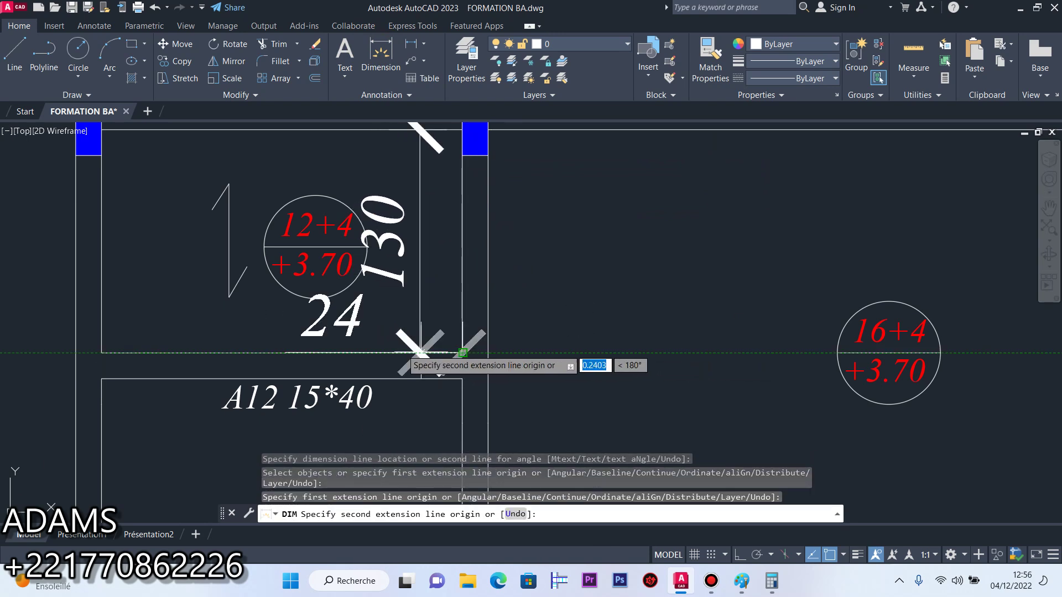
{"action": "left_click", "coordinate": [102, 352]}
{"action": "left_click", "coordinate": [157, 334]}
{"action": "scroll", "coordinate": [157, 335], "scroll_direction": "down", "scroll_amount": 6}
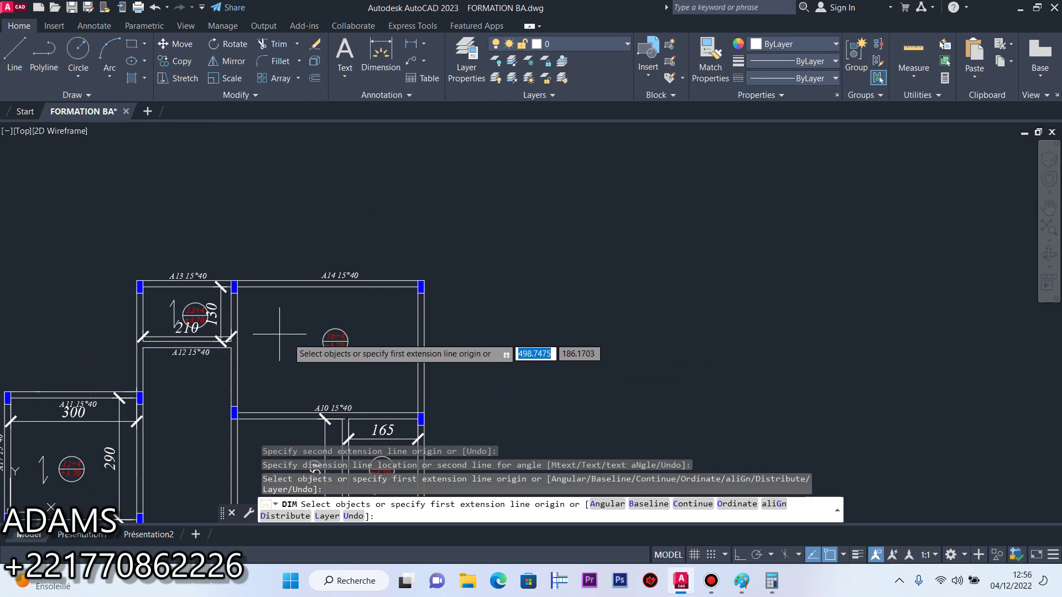
{"action": "right_click", "coordinate": [283, 352]}
{"action": "left_click", "coordinate": [309, 82]}
Dimension the vertical clear span of the room between beams A14 and A10, placing the dimension near its left wall
{"action": "left_click", "coordinate": [380, 53]}
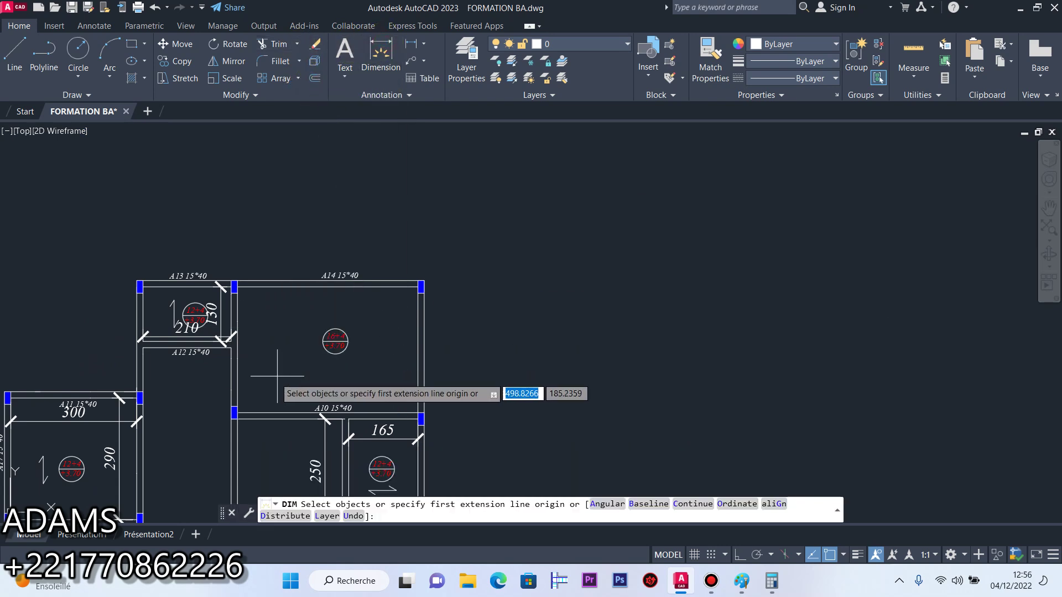
{"action": "scroll", "coordinate": [242, 413], "scroll_direction": "up", "scroll_amount": 6}
{"action": "left_click", "coordinate": [208, 411]}
{"action": "scroll", "coordinate": [224, 340], "scroll_direction": "down", "scroll_amount": 5}
{"action": "scroll", "coordinate": [213, 303], "scroll_direction": "up", "scroll_amount": 5}
{"action": "left_click", "coordinate": [215, 264]}
{"action": "scroll", "coordinate": [216, 264], "scroll_direction": "down", "scroll_amount": 5}
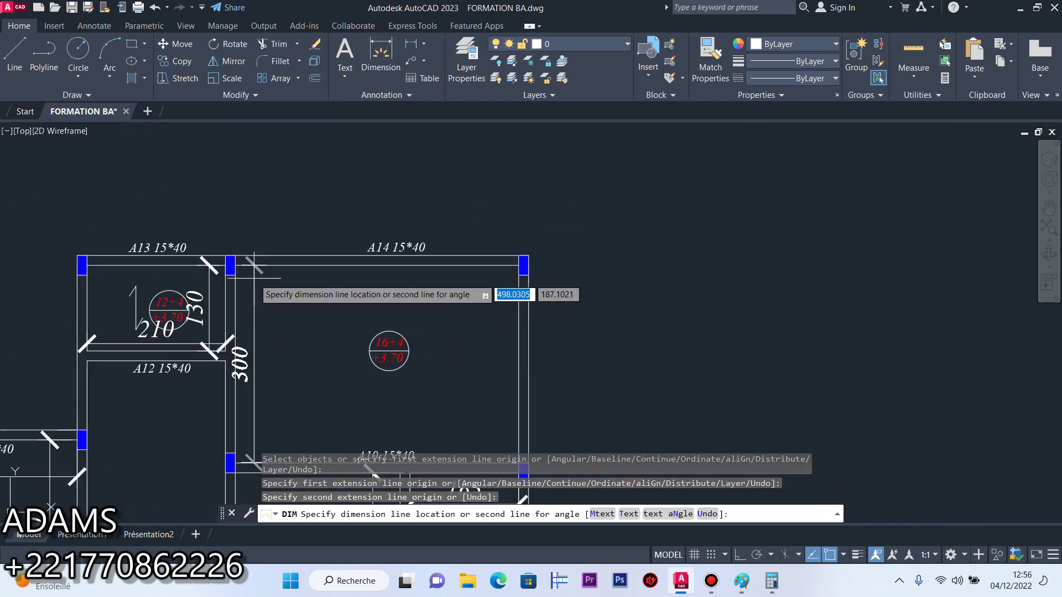
{"action": "left_click", "coordinate": [274, 303]}
Dimension the clear width of the room between beams A14 and A10, placing the dimension just below A14
{"action": "left_click", "coordinate": [236, 265]}
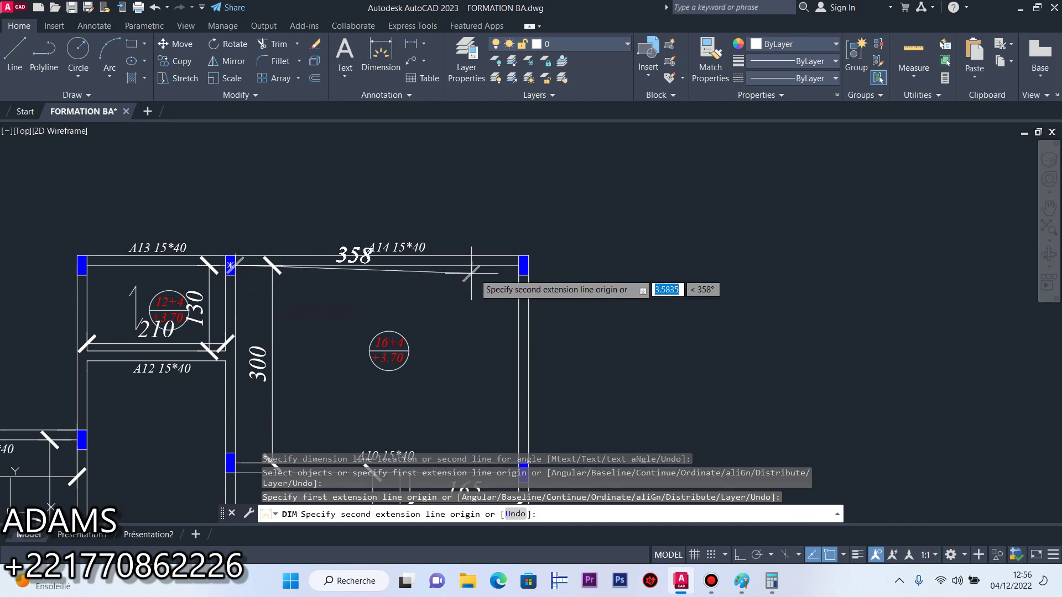
{"action": "left_click", "coordinate": [520, 265]}
{"action": "left_click", "coordinate": [427, 292]}
{"action": "scroll", "coordinate": [427, 258], "scroll_direction": "down", "scroll_amount": 5}
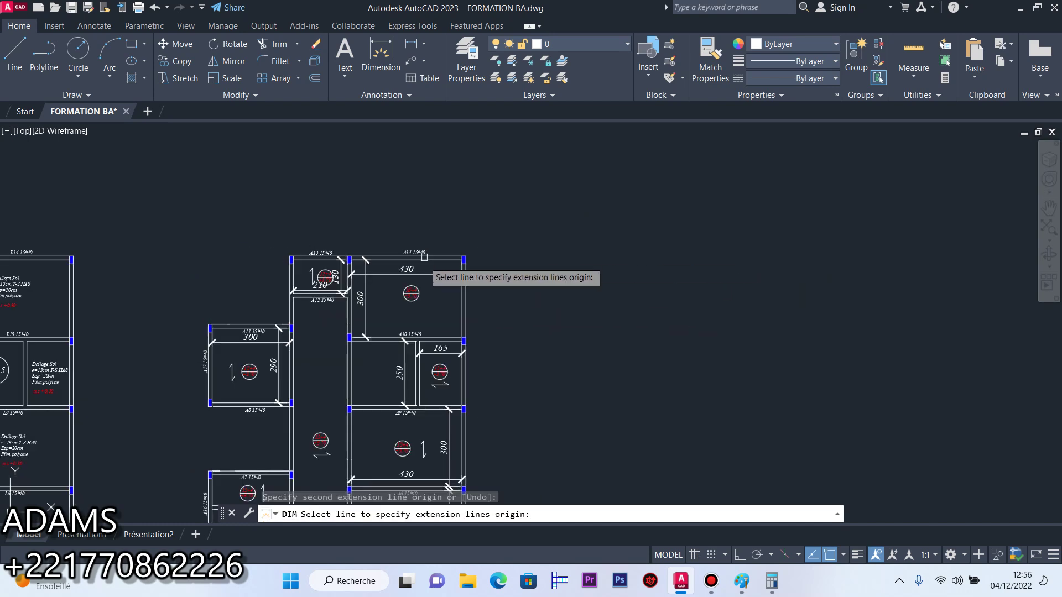
{"action": "right_click", "coordinate": [442, 294]}
{"action": "left_click", "coordinate": [494, 27]}
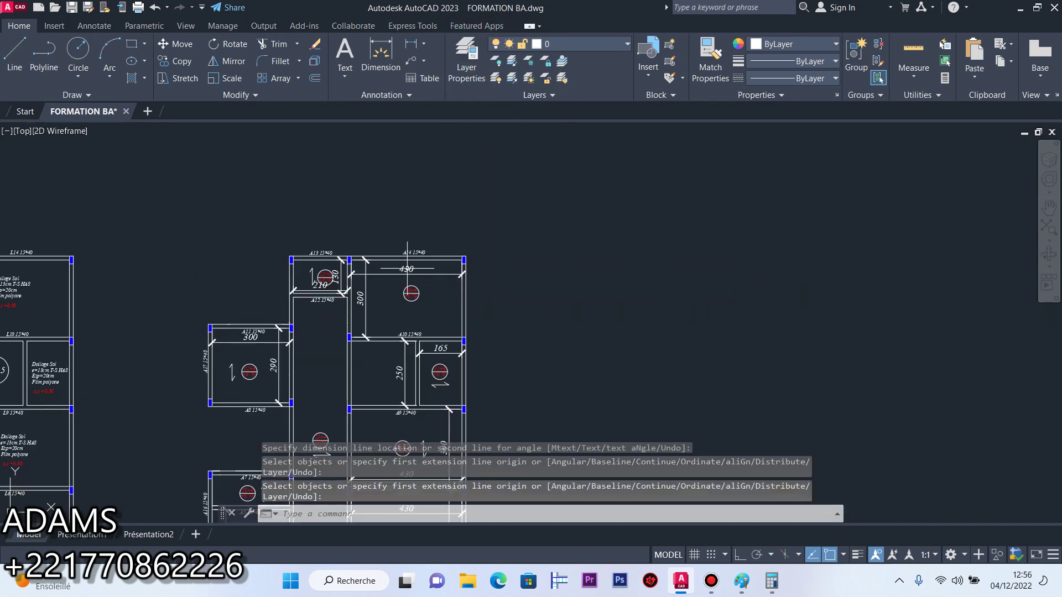
Change the slab thickness text in the circled symbol of the room between A14 and A10 to 12+4
{"action": "scroll", "coordinate": [411, 227], "scroll_direction": "up", "scroll_amount": 6}
{"action": "double_click", "coordinate": [366, 217]}
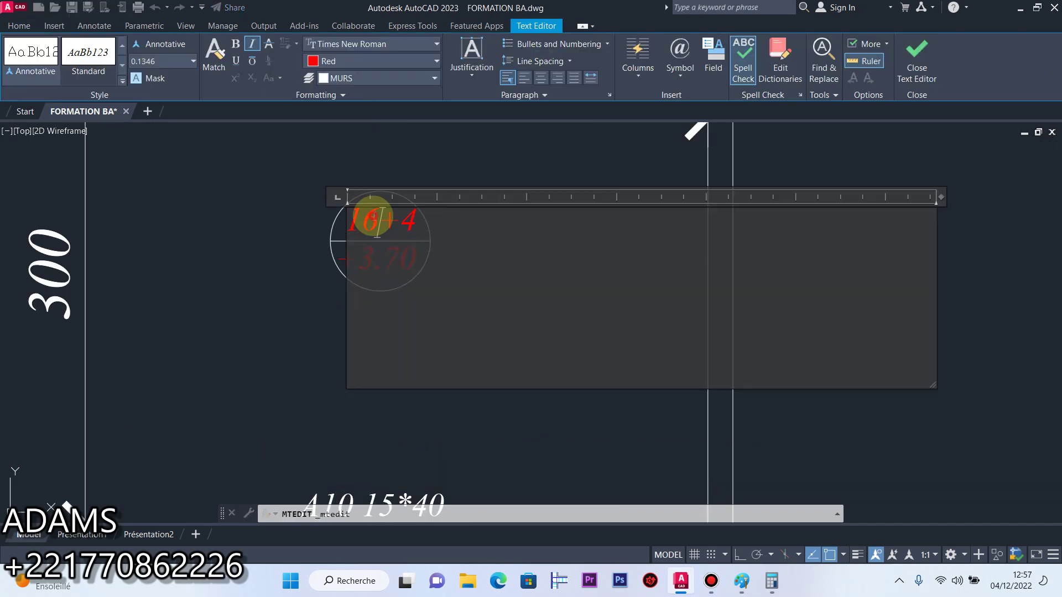
{"action": "type", "text": "2"}
{"action": "left_click", "coordinate": [469, 166]}
{"action": "scroll", "coordinate": [462, 231], "scroll_direction": "down", "scroll_amount": 7}
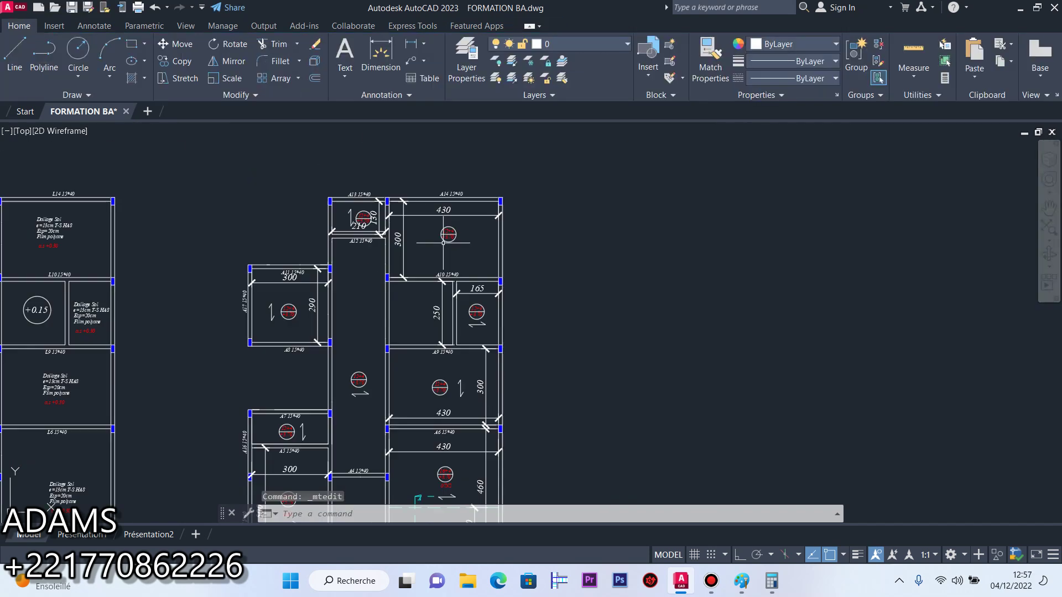
Copy the vertical span direction arrow from the A11-A8 room to the right of the circled symbol in the A14-A10 room
{"action": "scroll", "coordinate": [271, 321], "scroll_direction": "up", "scroll_amount": 6}
{"action": "left_click", "coordinate": [297, 356]}
{"action": "left_click", "coordinate": [256, 208]}
{"action": "left_click", "coordinate": [176, 61]}
{"action": "left_click", "coordinate": [278, 288]}
{"action": "scroll", "coordinate": [249, 293], "scroll_direction": "down", "scroll_amount": 5}
{"action": "scroll", "coordinate": [414, 270], "scroll_direction": "up", "scroll_amount": 5}
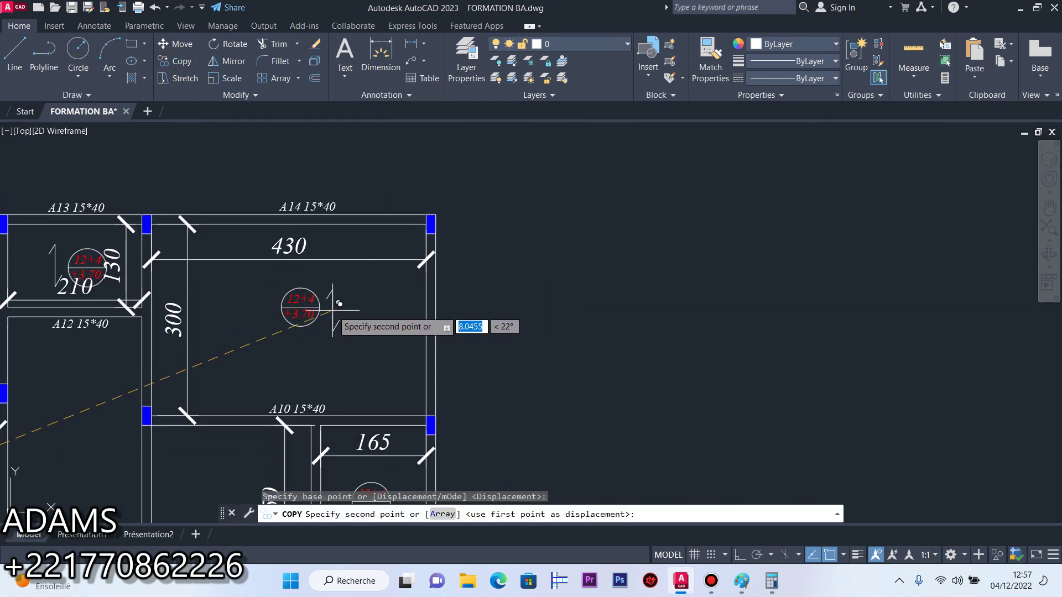
{"action": "left_click", "coordinate": [345, 306]}
{"action": "right_click", "coordinate": [351, 311]}
{"action": "left_click", "coordinate": [389, 320]}
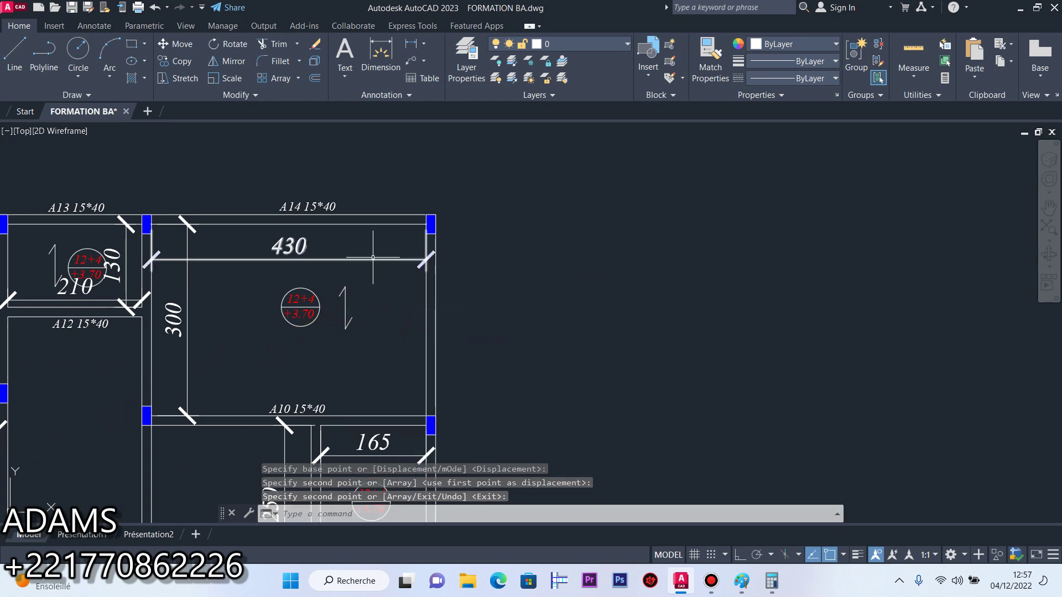
Examine the slab symbols, span direction arrows and dimensions across the floor plan's rooms for missing annotations
{"action": "scroll", "coordinate": [365, 278], "scroll_direction": "down", "scroll_amount": 8}
{"action": "scroll", "coordinate": [347, 294], "scroll_direction": "up", "scroll_amount": 6}
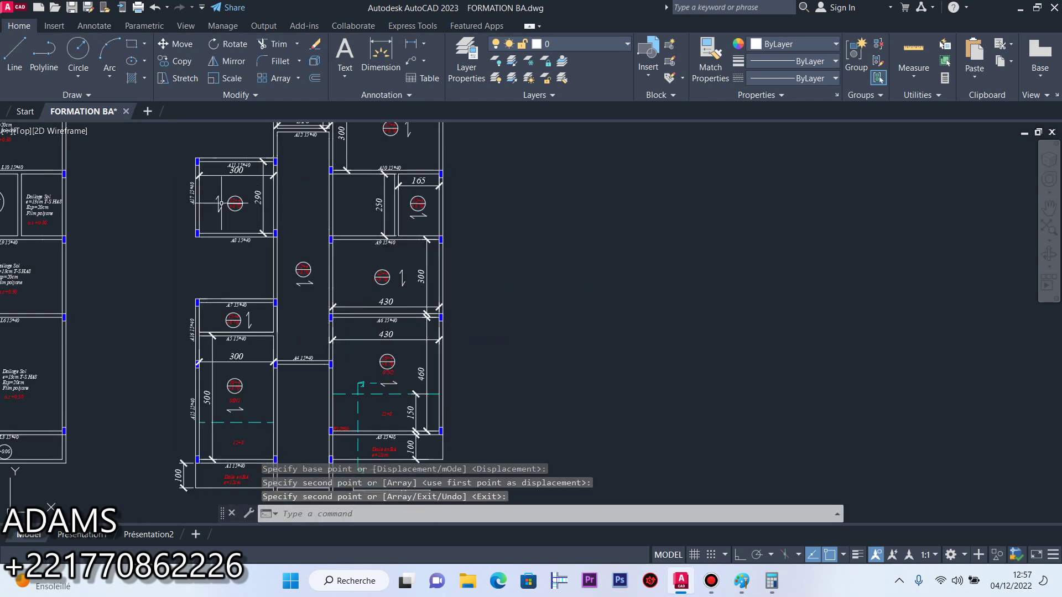
{"action": "scroll", "coordinate": [382, 332], "scroll_direction": "down", "scroll_amount": 5}
{"action": "scroll", "coordinate": [385, 351], "scroll_direction": "up", "scroll_amount": 5}
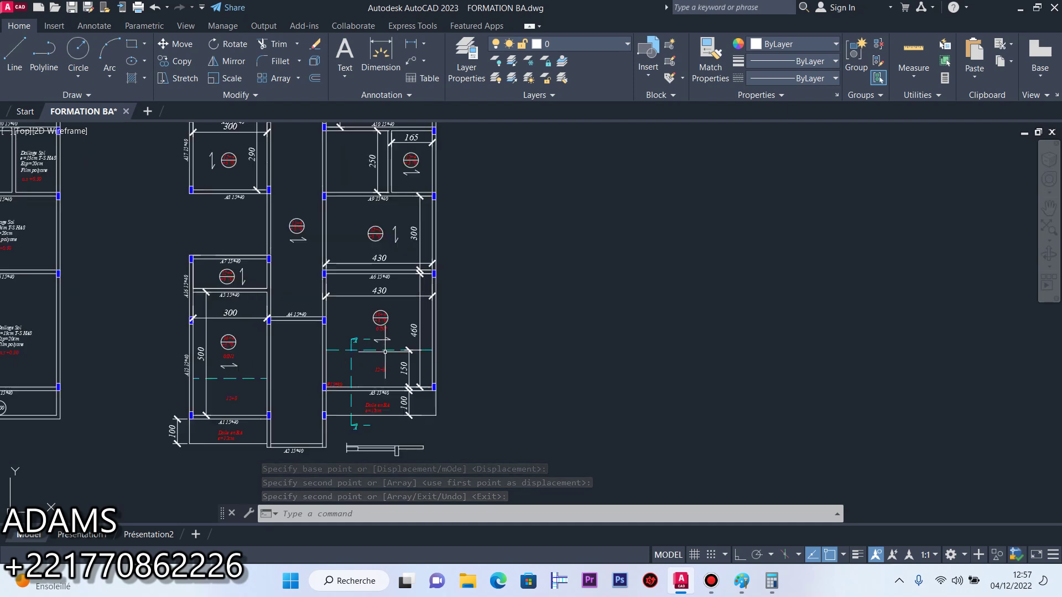
{"action": "scroll", "coordinate": [363, 384], "scroll_direction": "up", "scroll_amount": 4}
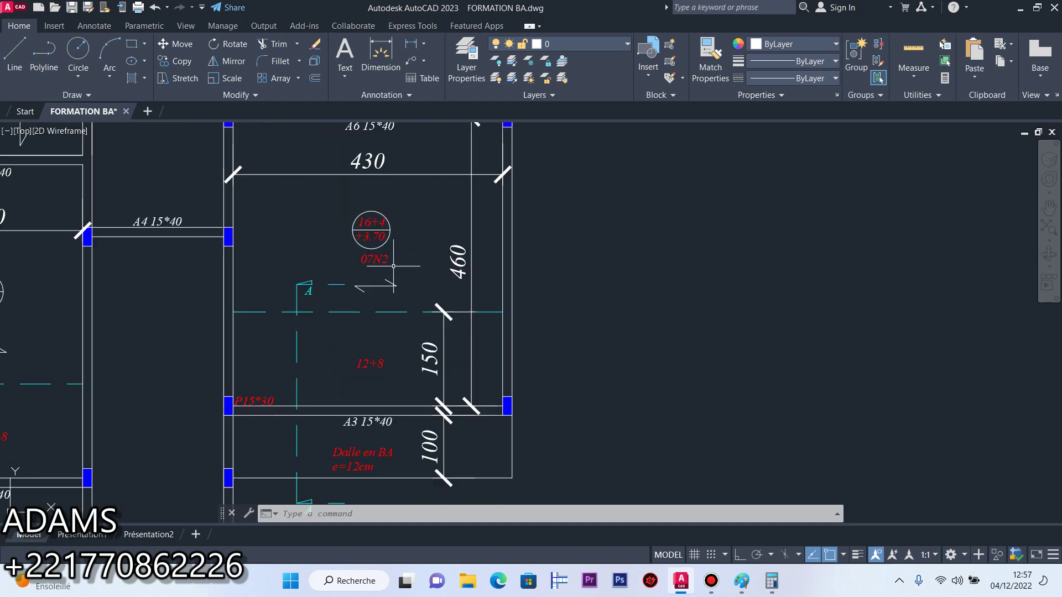
{"action": "scroll", "coordinate": [437, 288], "scroll_direction": "down", "scroll_amount": 4}
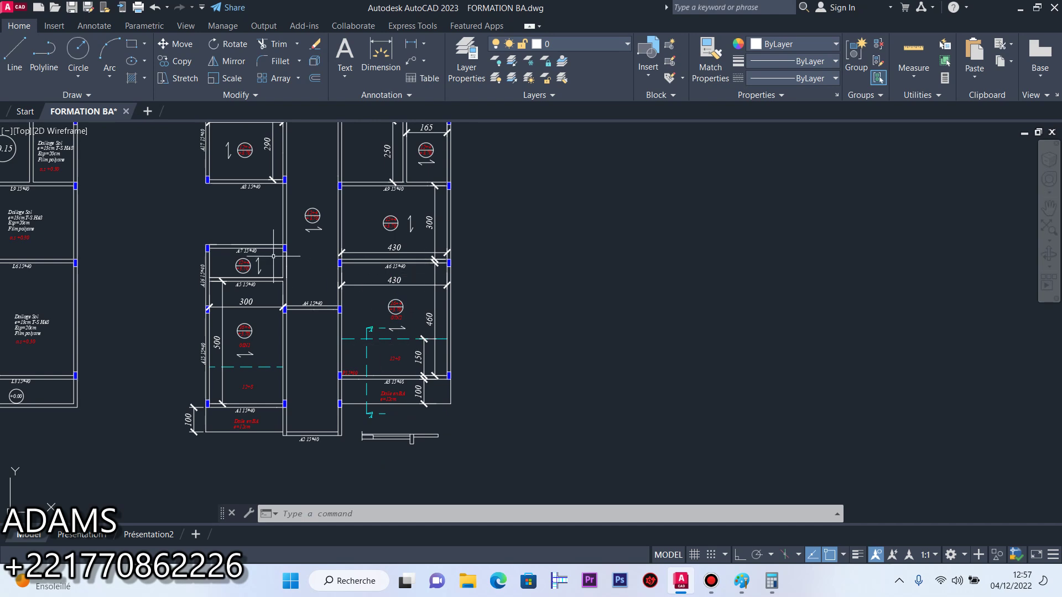
{"action": "scroll", "coordinate": [250, 253], "scroll_direction": "up", "scroll_amount": 6}
{"action": "scroll", "coordinate": [285, 381], "scroll_direction": "down", "scroll_amount": 6}
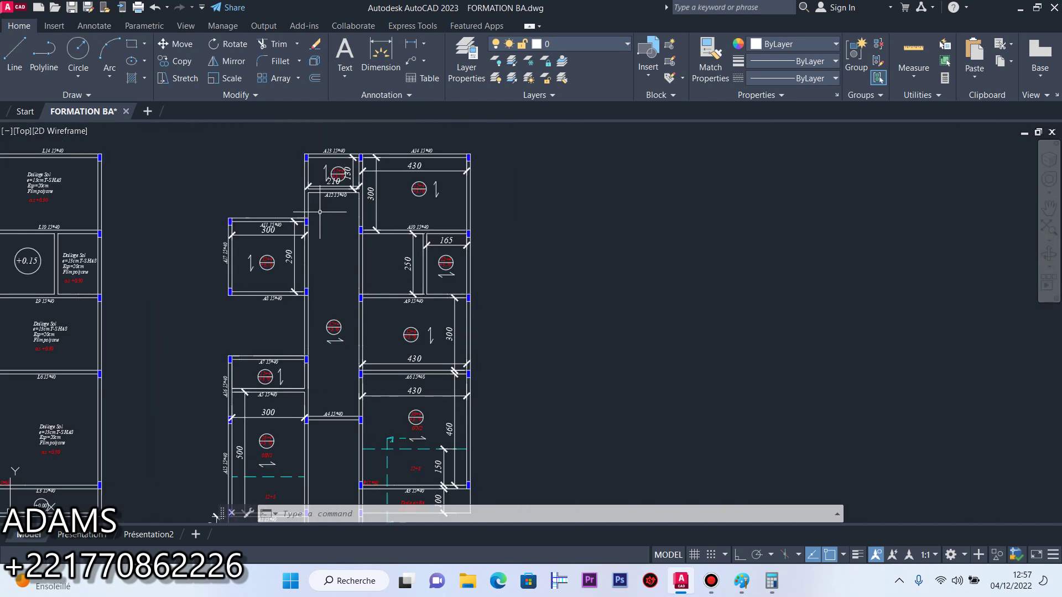
{"action": "scroll", "coordinate": [287, 239], "scroll_direction": "up", "scroll_amount": 2}
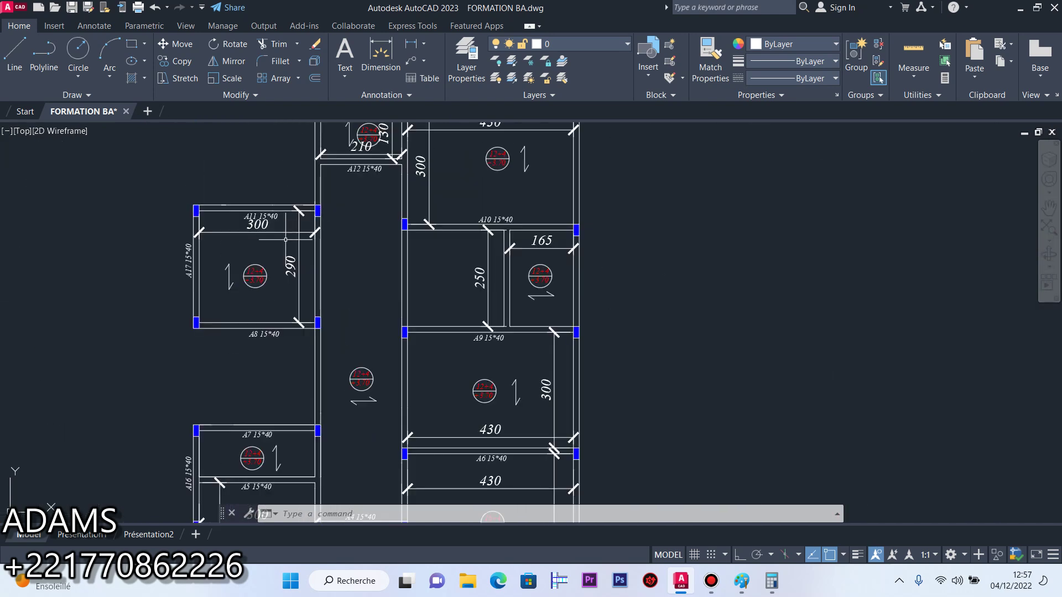
Dimension the clear width of the central corridor, placing the dimension below beam A12
{"action": "left_click", "coordinate": [370, 52]}
{"action": "scroll", "coordinate": [343, 144], "scroll_direction": "up", "scroll_amount": 2}
{"action": "left_click", "coordinate": [334, 195]}
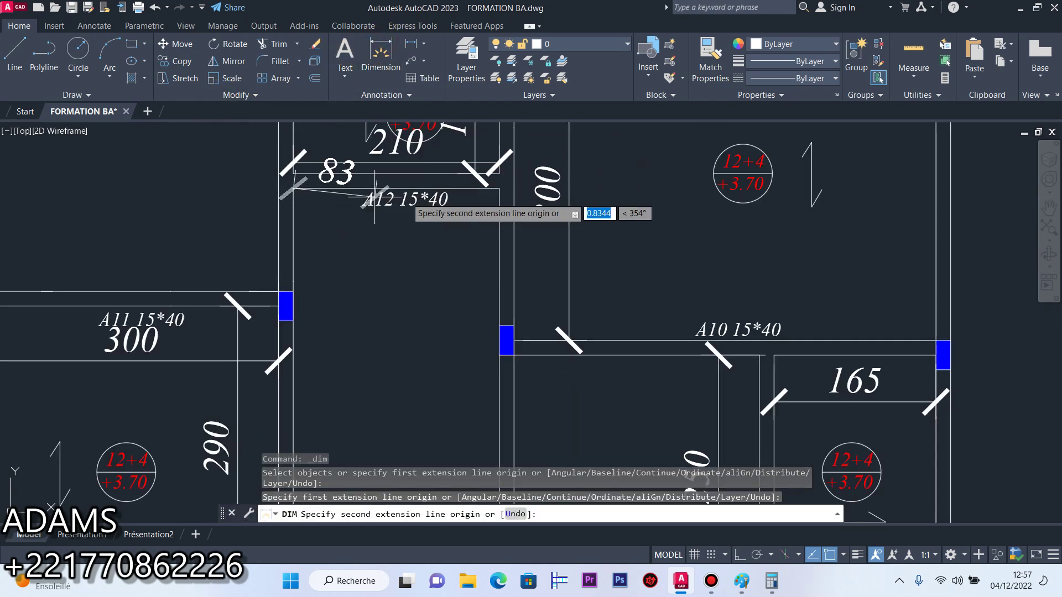
{"action": "left_click", "coordinate": [503, 182]}
{"action": "left_click", "coordinate": [459, 296]}
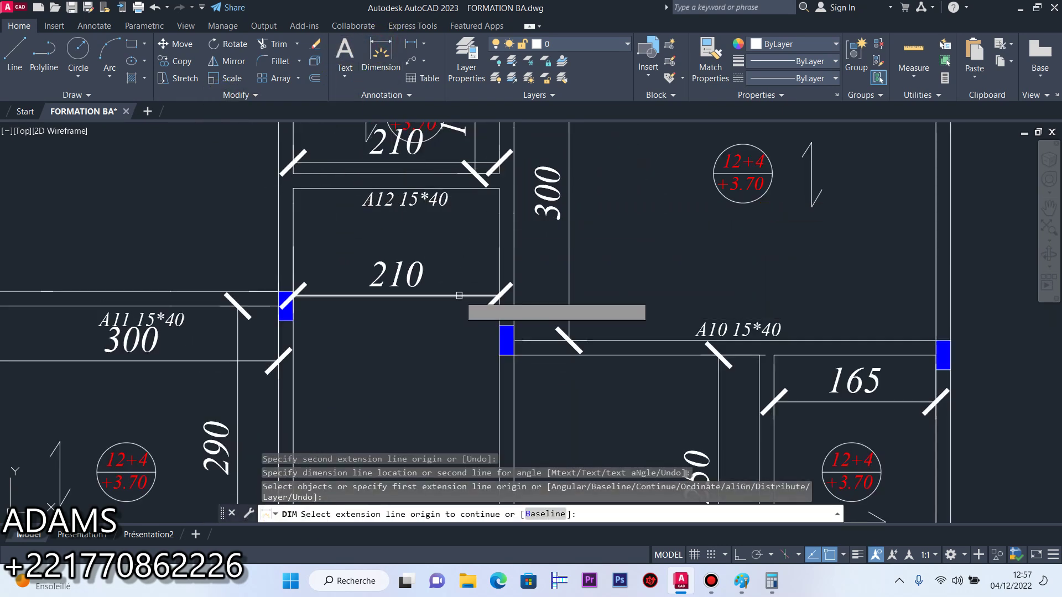
Dimension the clear length of the central corridor from beam A12 to beam A4, placing the dimension inside the corridor
{"action": "scroll", "coordinate": [289, 197], "scroll_direction": "down", "scroll_amount": 6}
{"action": "left_click", "coordinate": [288, 291]}
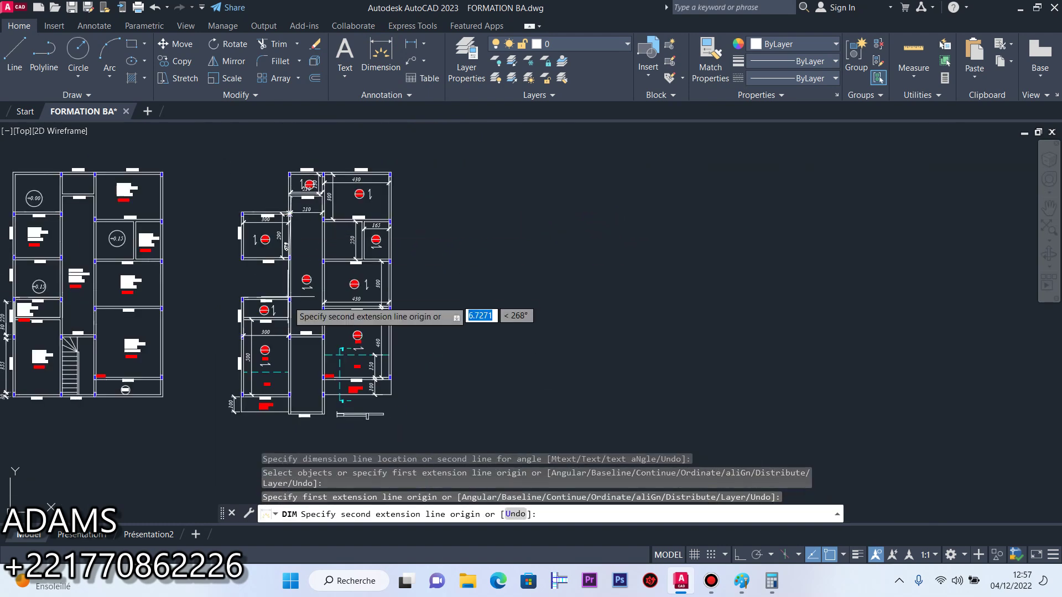
{"action": "scroll", "coordinate": [287, 305], "scroll_direction": "up", "scroll_amount": 8}
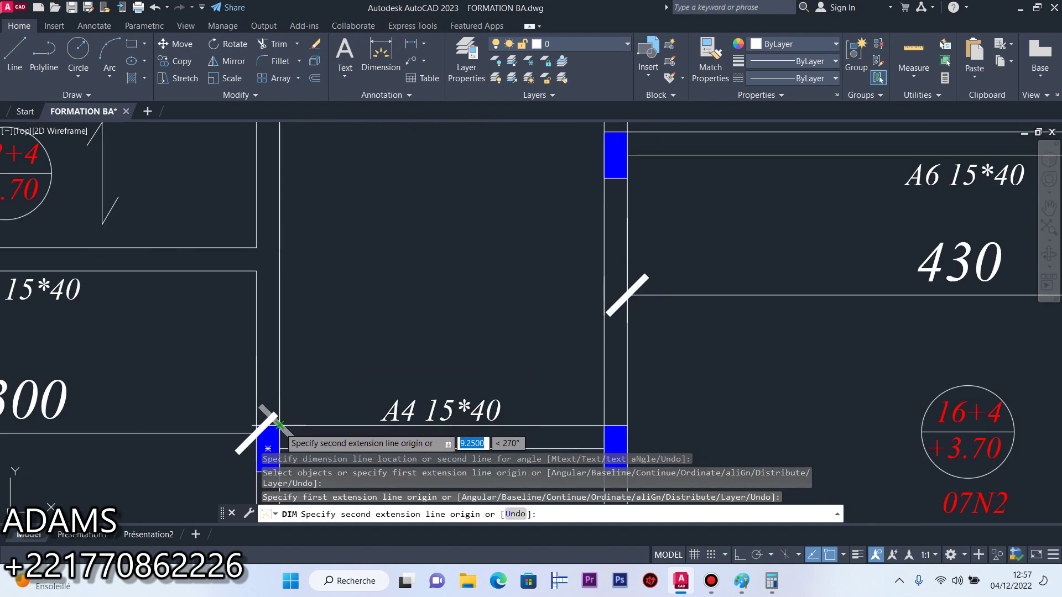
{"action": "left_click", "coordinate": [280, 425]}
{"action": "scroll", "coordinate": [279, 425], "scroll_direction": "down", "scroll_amount": 6}
{"action": "left_click", "coordinate": [316, 218]}
{"action": "key", "text": "Return"}
{"action": "scroll", "coordinate": [356, 265], "scroll_direction": "down", "scroll_amount": 5}
{"action": "right_click", "coordinate": [466, 242]}
{"action": "left_click", "coordinate": [492, 247]}
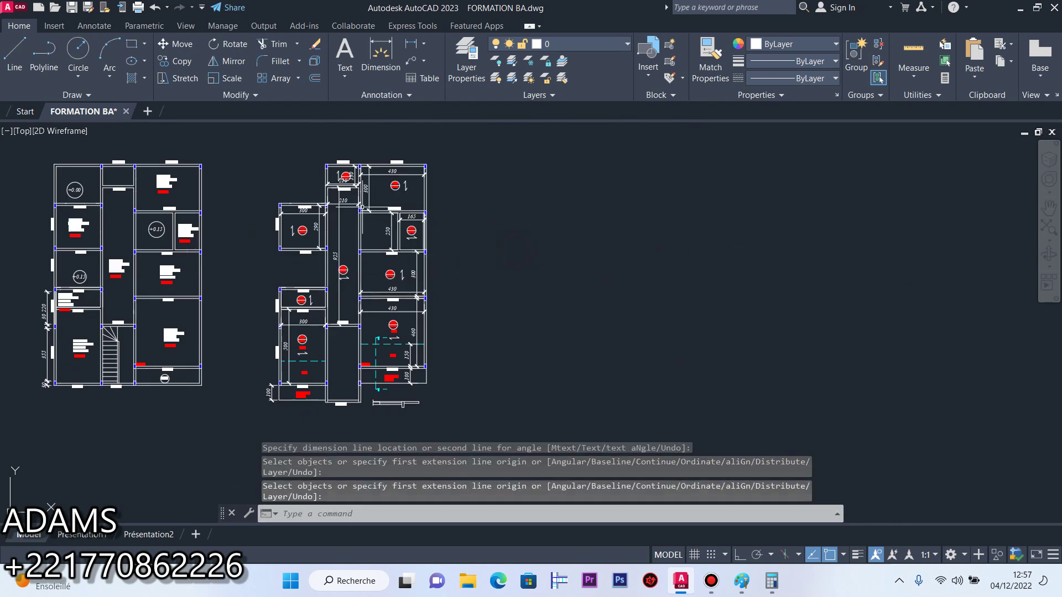
{"action": "scroll", "coordinate": [349, 205], "scroll_direction": "up", "scroll_amount": 5}
{"action": "scroll", "coordinate": [354, 268], "scroll_direction": "down", "scroll_amount": 2}
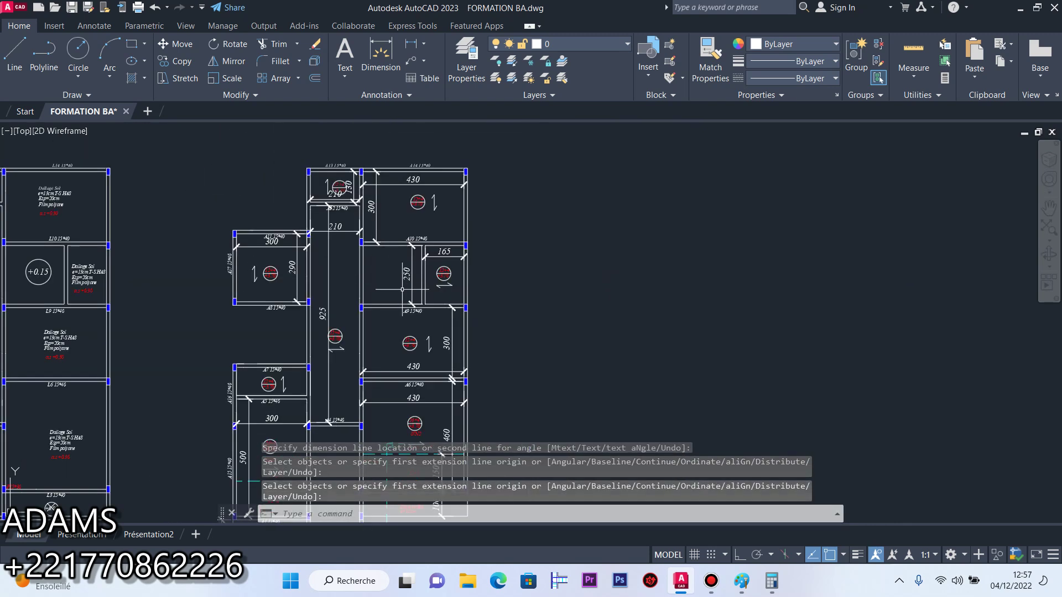
{"action": "scroll", "coordinate": [343, 309], "scroll_direction": "up", "scroll_amount": 4}
{"action": "scroll", "coordinate": [365, 255], "scroll_direction": "down", "scroll_amount": 4}
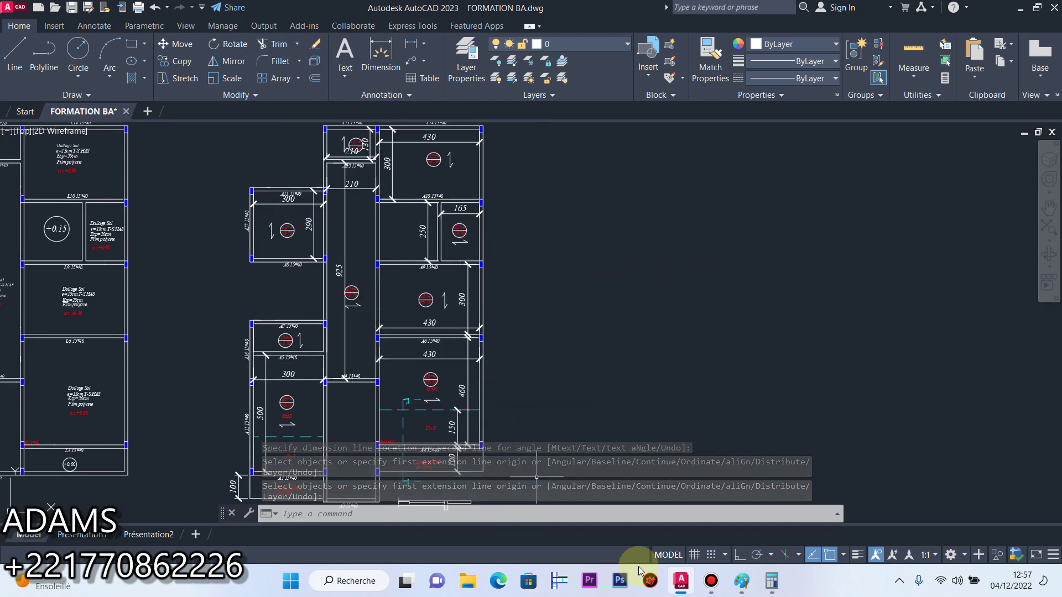
{"action": "left_click", "coordinate": [712, 580]}
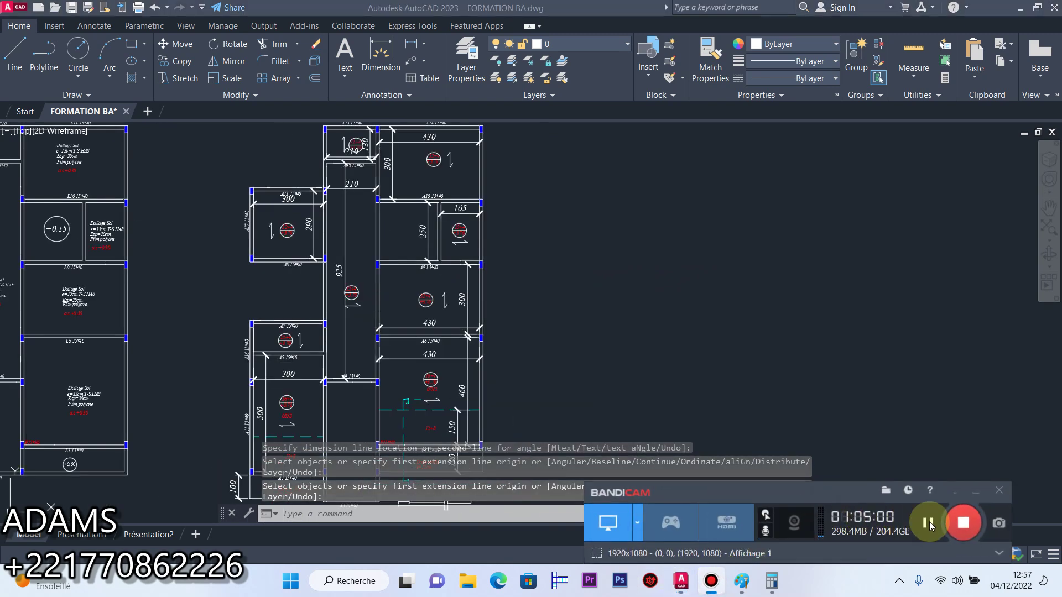
{"action": "left_click", "coordinate": [928, 523]}
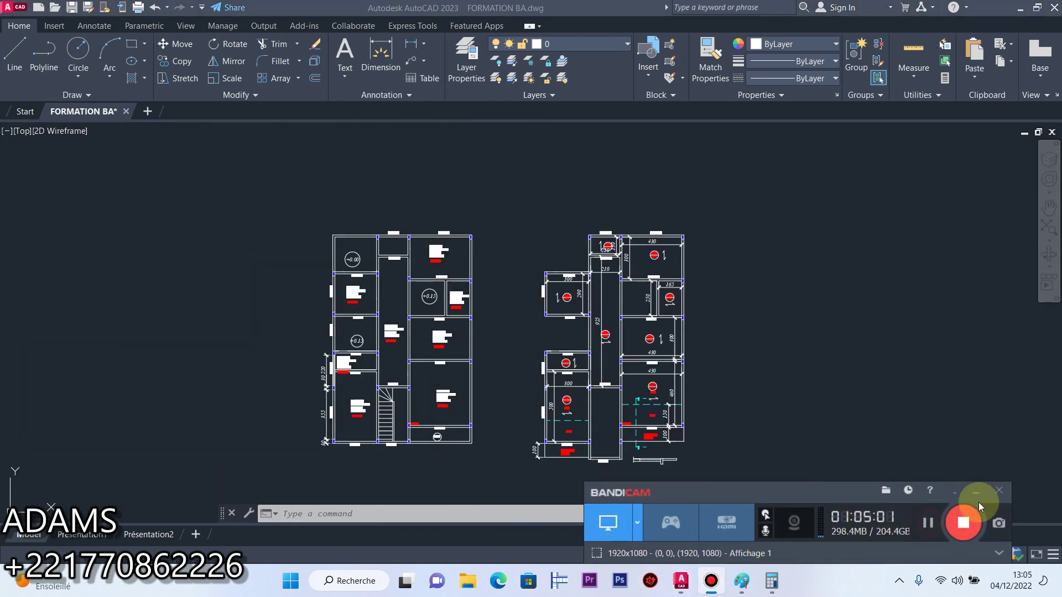
{"action": "left_click", "coordinate": [977, 494]}
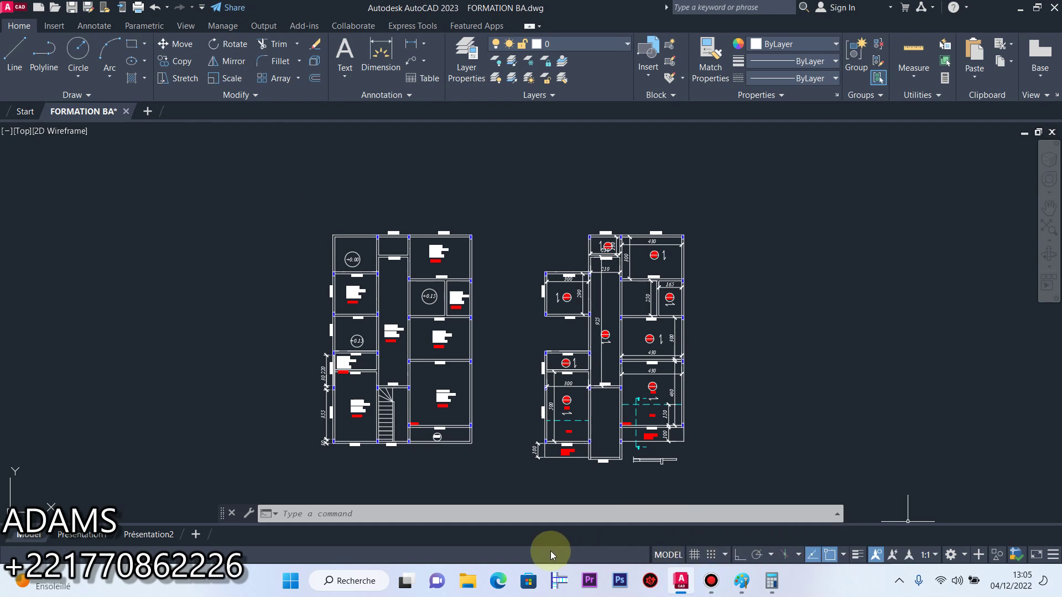
{"action": "scroll", "coordinate": [390, 369], "scroll_direction": "up", "scroll_amount": 6}
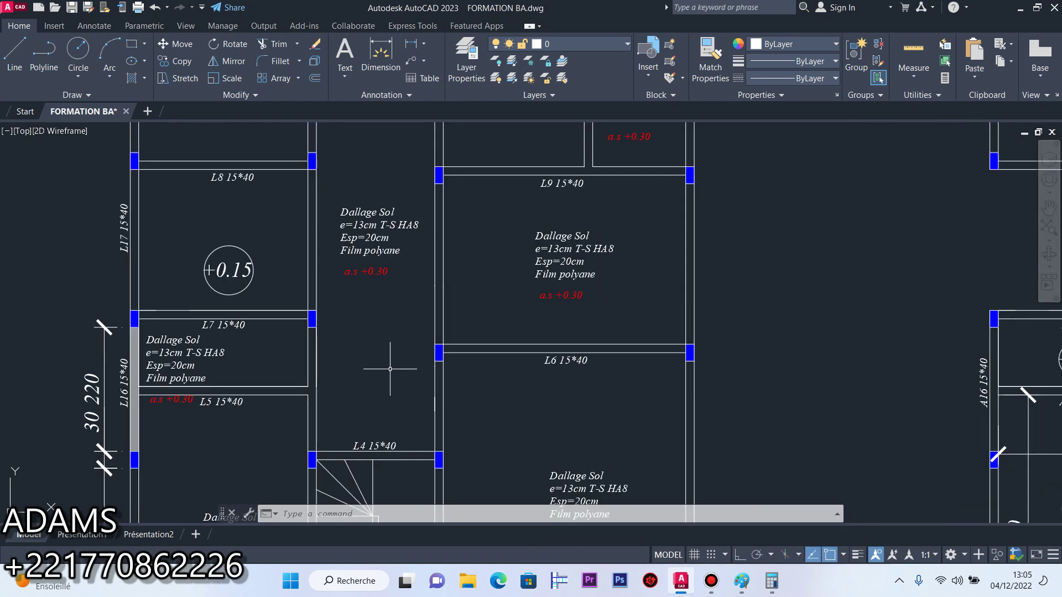
{"action": "scroll", "coordinate": [400, 399], "scroll_direction": "down", "scroll_amount": 4}
{"action": "scroll", "coordinate": [616, 354], "scroll_direction": "down", "scroll_amount": 3}
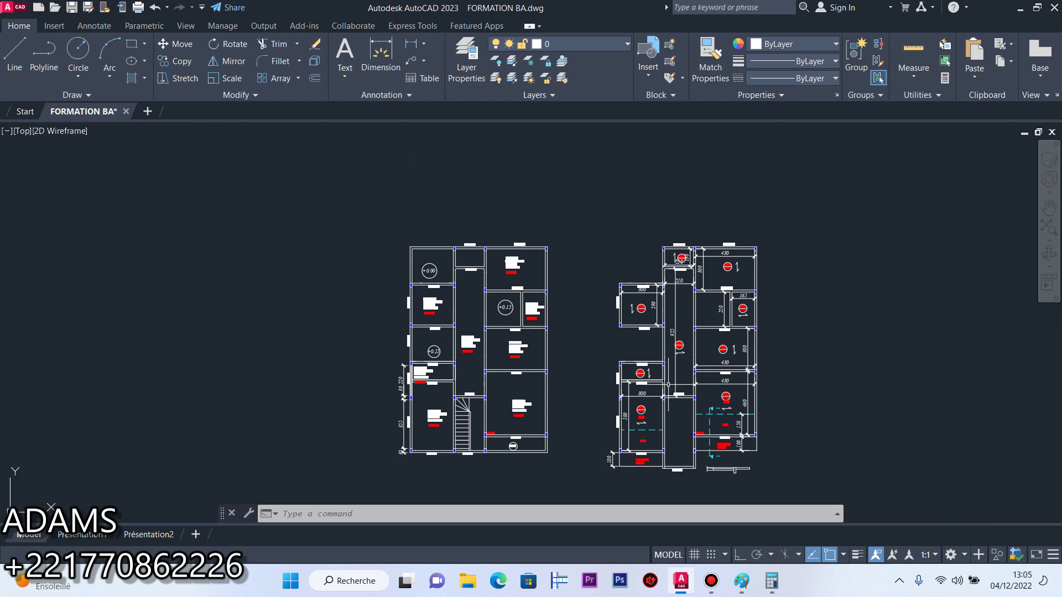
{"action": "scroll", "coordinate": [706, 397], "scroll_direction": "up", "scroll_amount": 3}
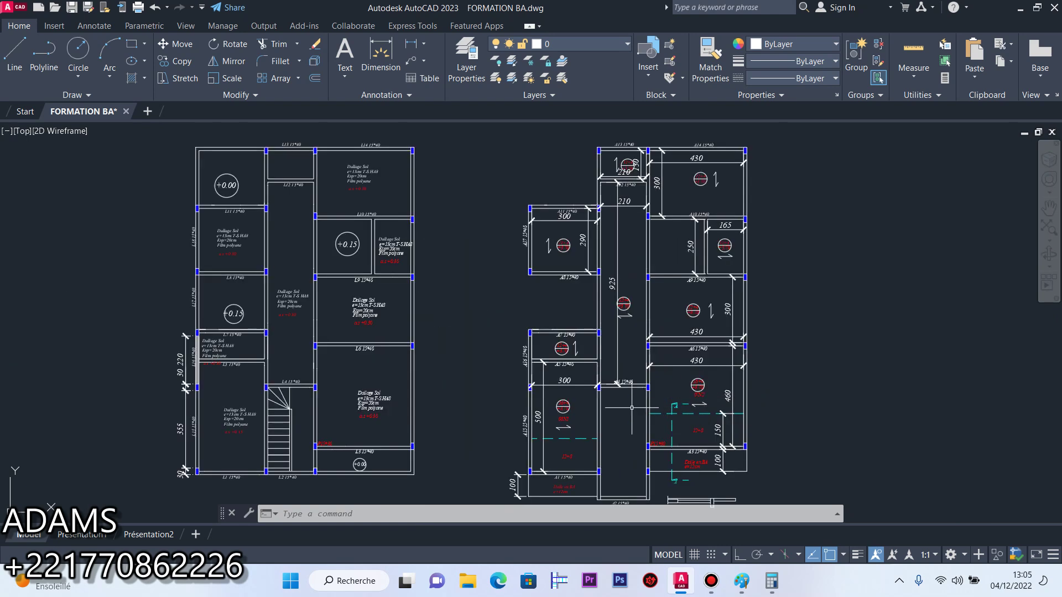
{"action": "scroll", "coordinate": [677, 293], "scroll_direction": "up", "scroll_amount": 2}
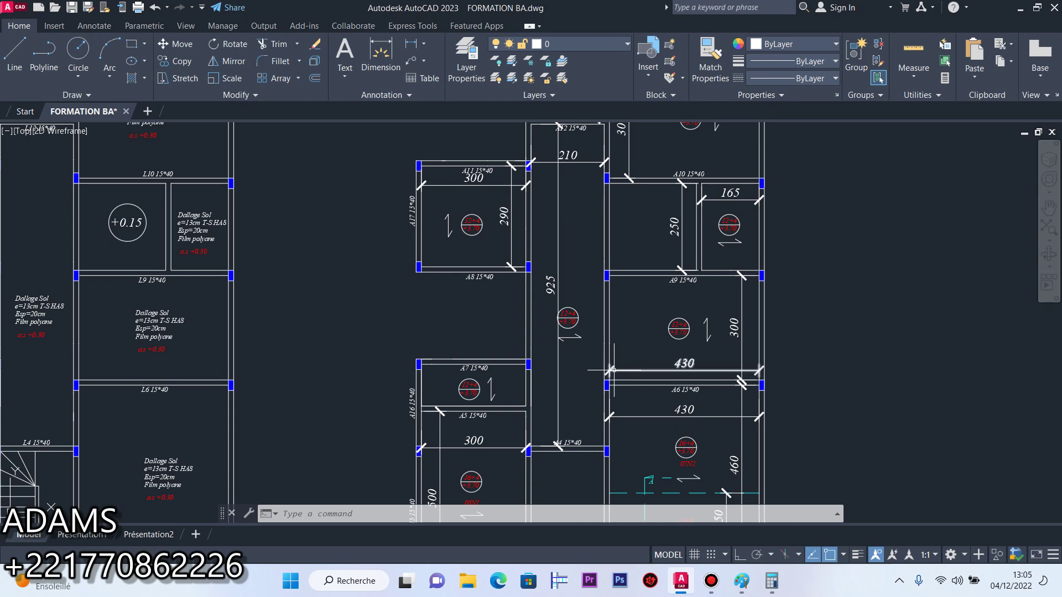
{"action": "scroll", "coordinate": [611, 369], "scroll_direction": "down", "scroll_amount": 8}
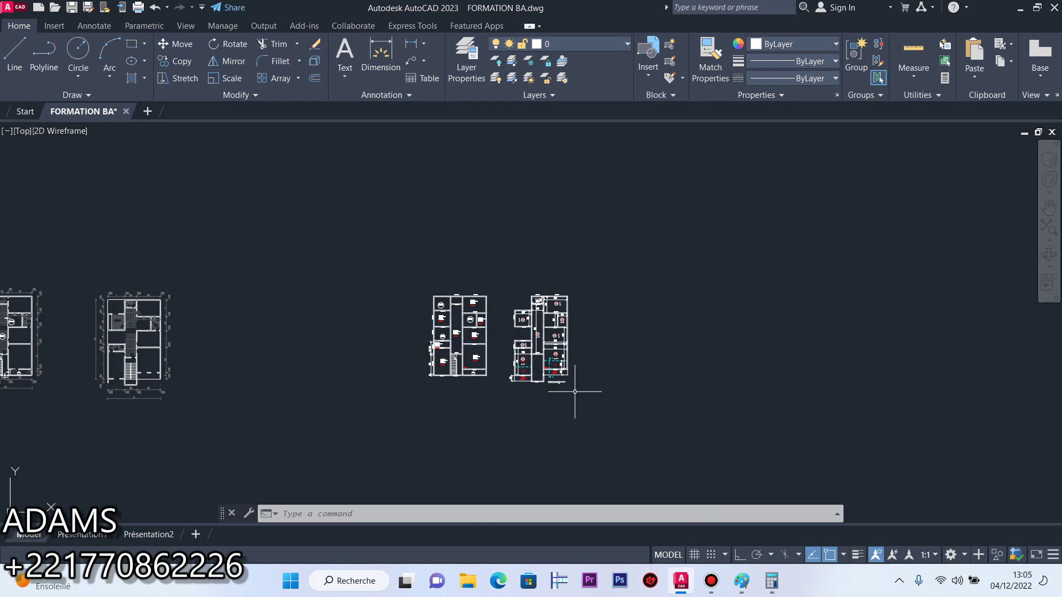
Look over the ground slab plan and the annotated floor plan beside it
{"action": "scroll", "coordinate": [528, 398], "scroll_direction": "up", "scroll_amount": 5}
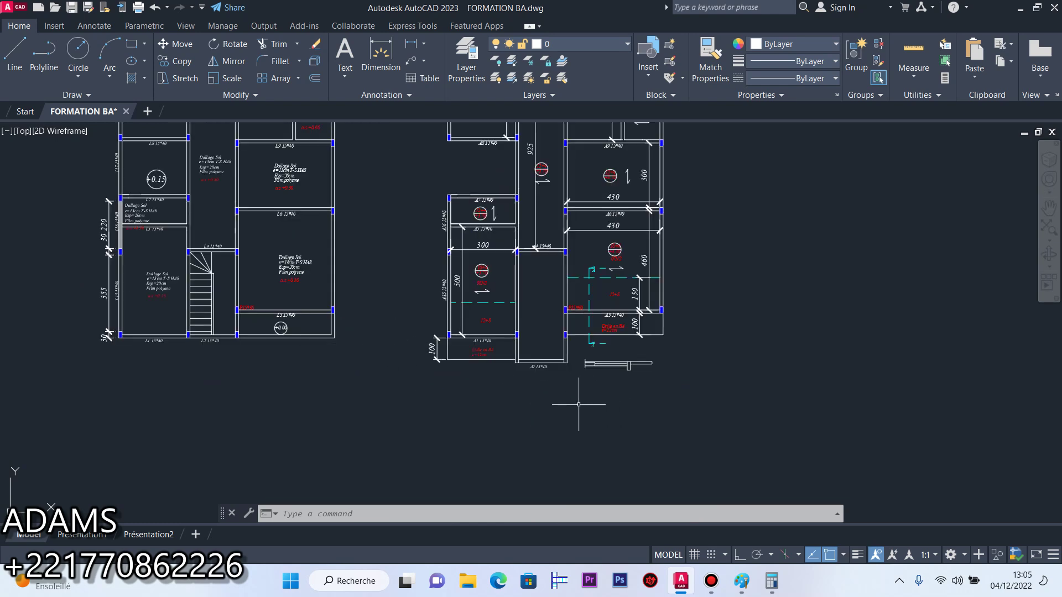
{"action": "scroll", "coordinate": [320, 363], "scroll_direction": "up", "scroll_amount": 5}
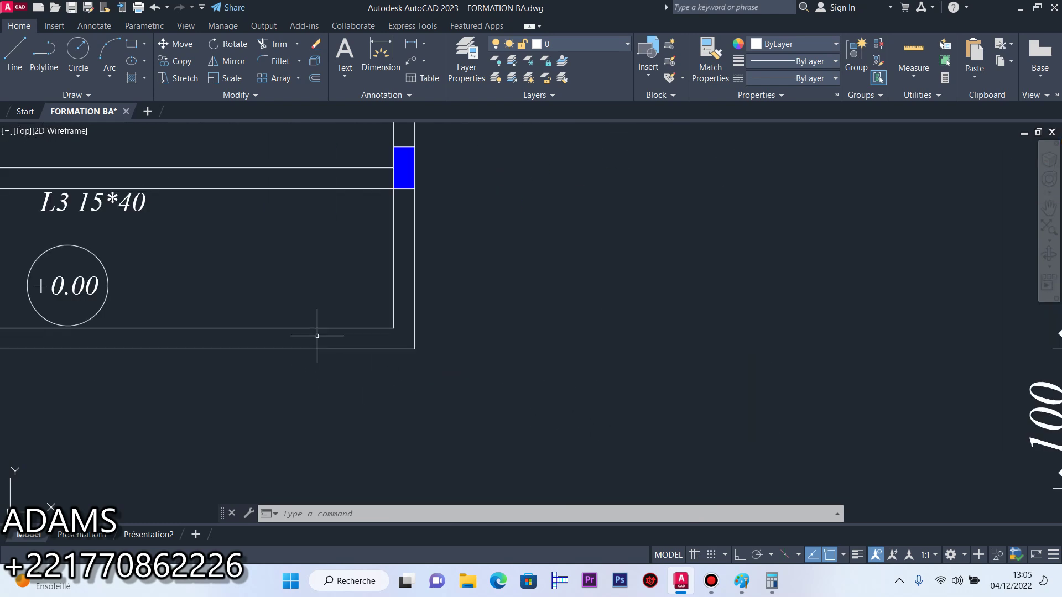
{"action": "scroll", "coordinate": [646, 333], "scroll_direction": "down", "scroll_amount": 10}
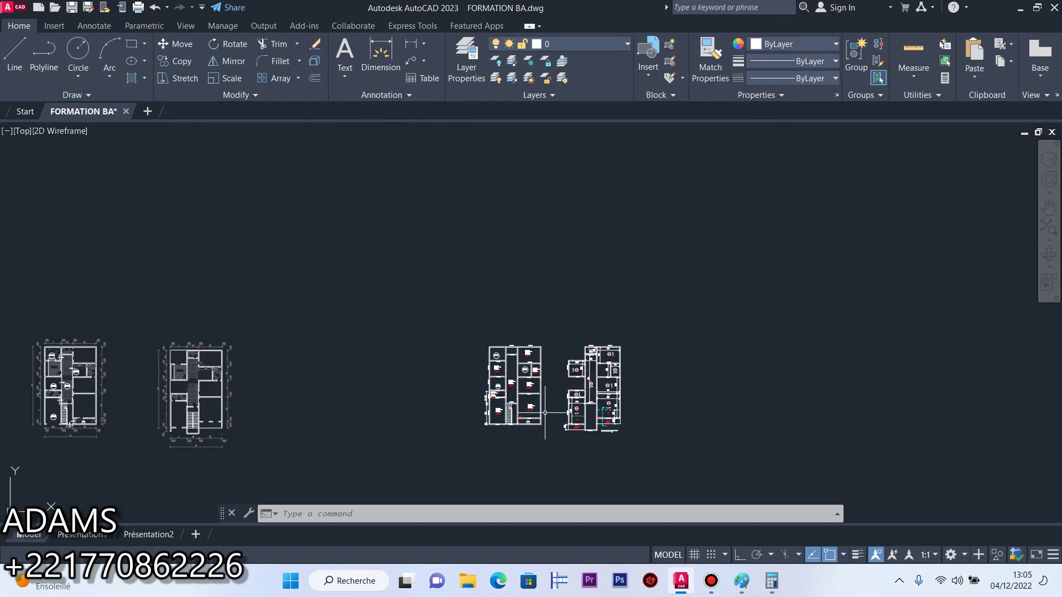
{"action": "scroll", "coordinate": [531, 414], "scroll_direction": "up", "scroll_amount": 5}
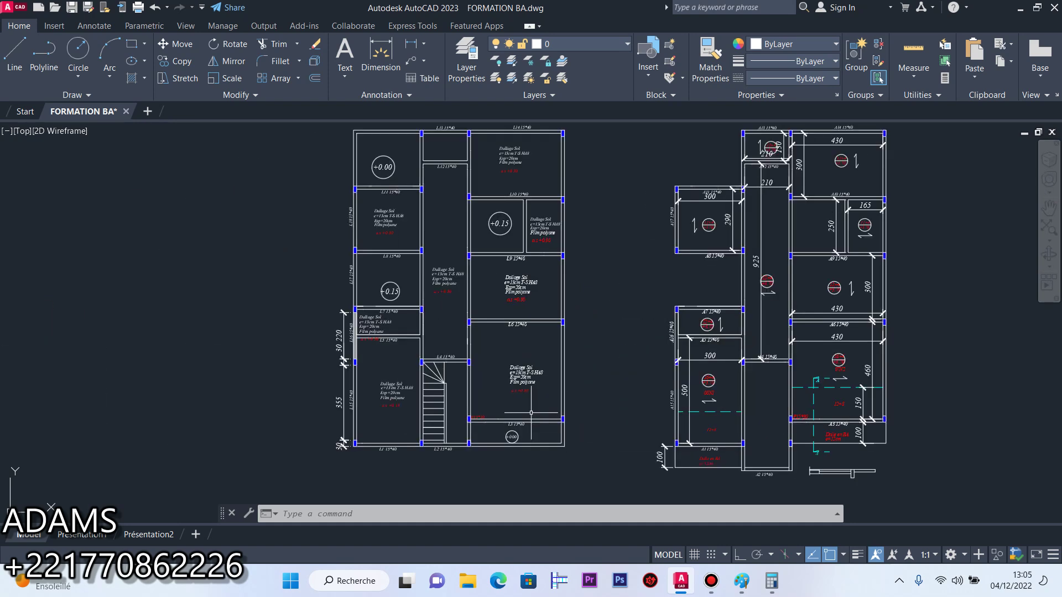
{"action": "scroll", "coordinate": [530, 412], "scroll_direction": "down", "scroll_amount": 6}
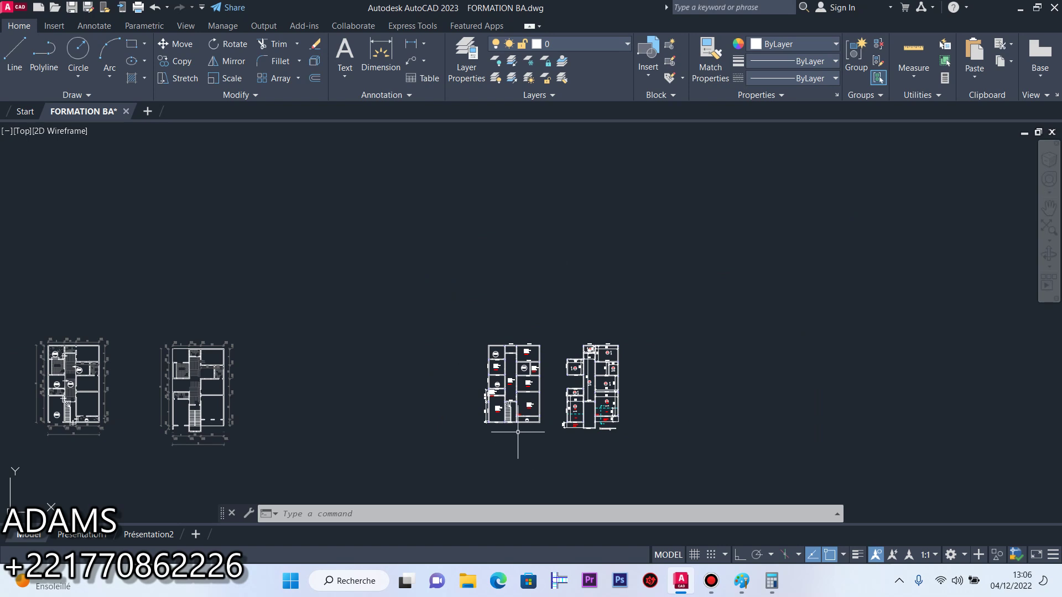
{"action": "scroll", "coordinate": [508, 397], "scroll_direction": "up", "scroll_amount": 8}
{"action": "scroll", "coordinate": [510, 399], "scroll_direction": "down", "scroll_amount": 2}
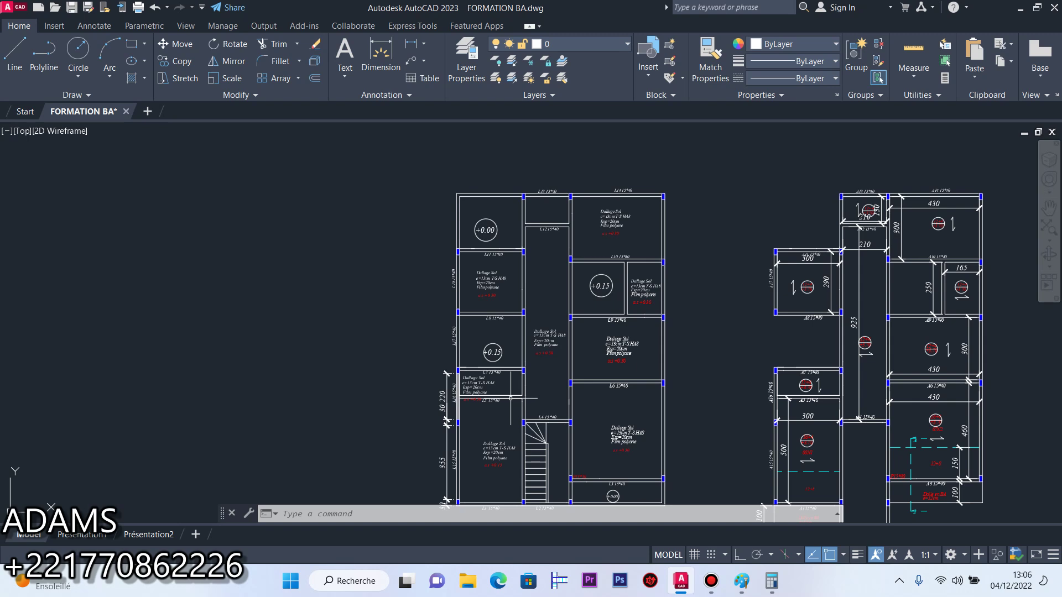
Copy the entire ground slab plan horizontally, with Ortho on, into the empty space to its left
{"action": "scroll", "coordinate": [538, 316], "scroll_direction": "down", "scroll_amount": 5}
{"action": "left_click", "coordinate": [619, 224]}
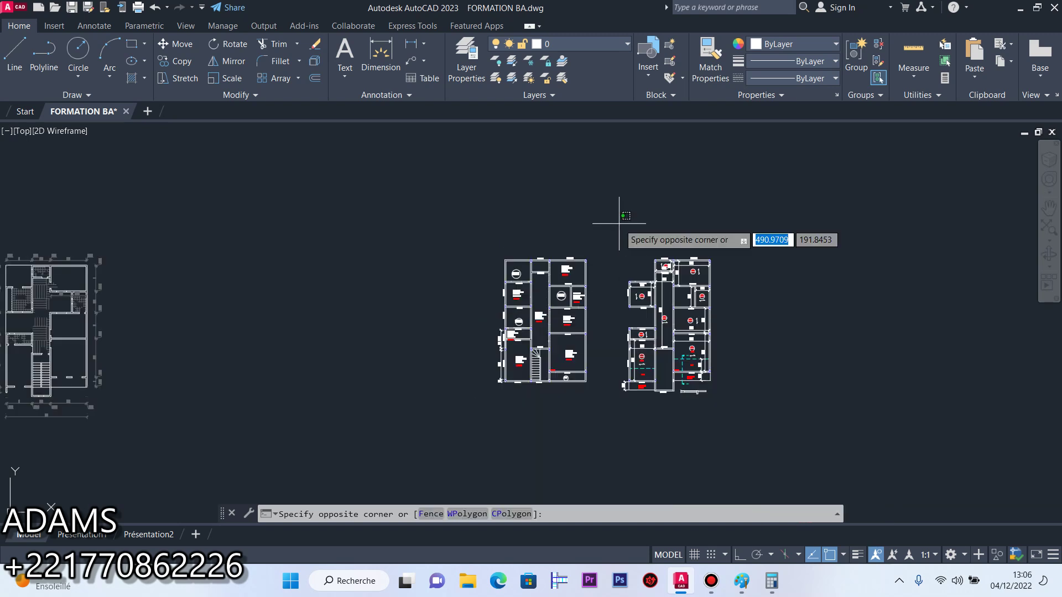
{"action": "left_click", "coordinate": [619, 223]}
{"action": "left_click", "coordinate": [621, 206]}
{"action": "left_click", "coordinate": [451, 421]}
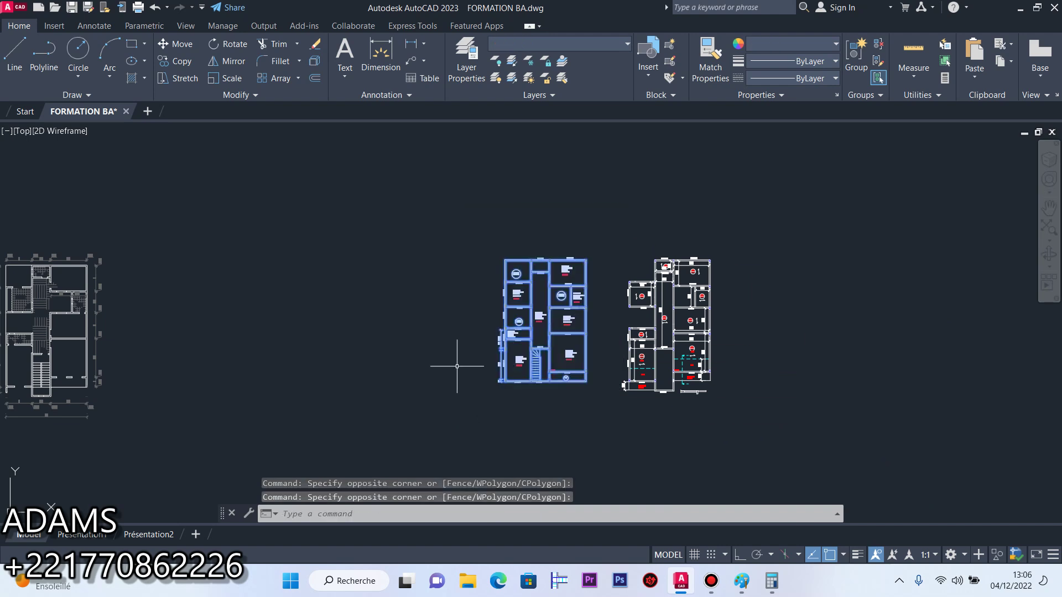
{"action": "left_click", "coordinate": [177, 61]}
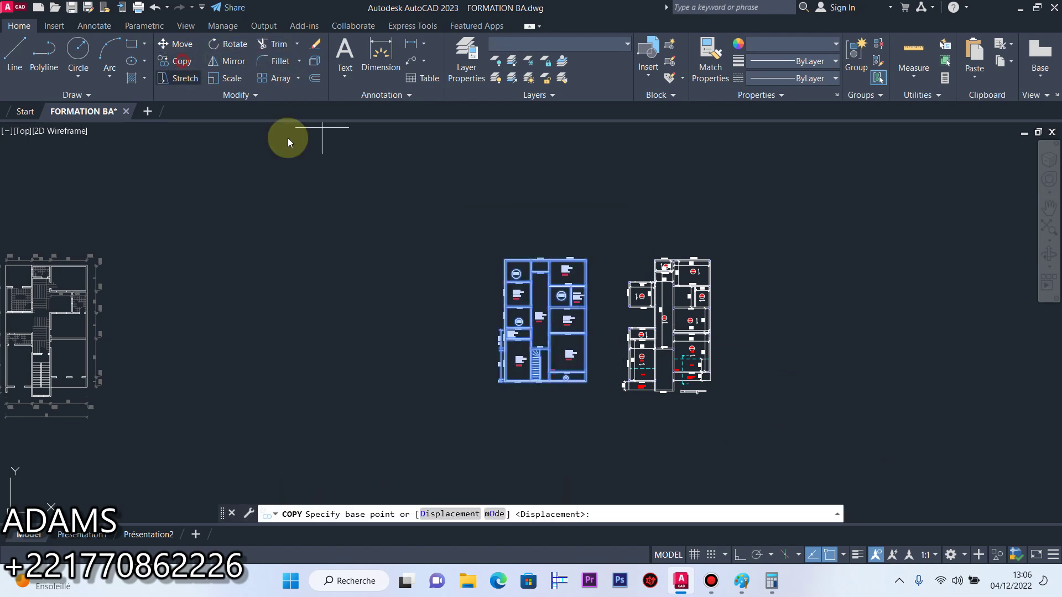
{"action": "left_click", "coordinate": [549, 333]}
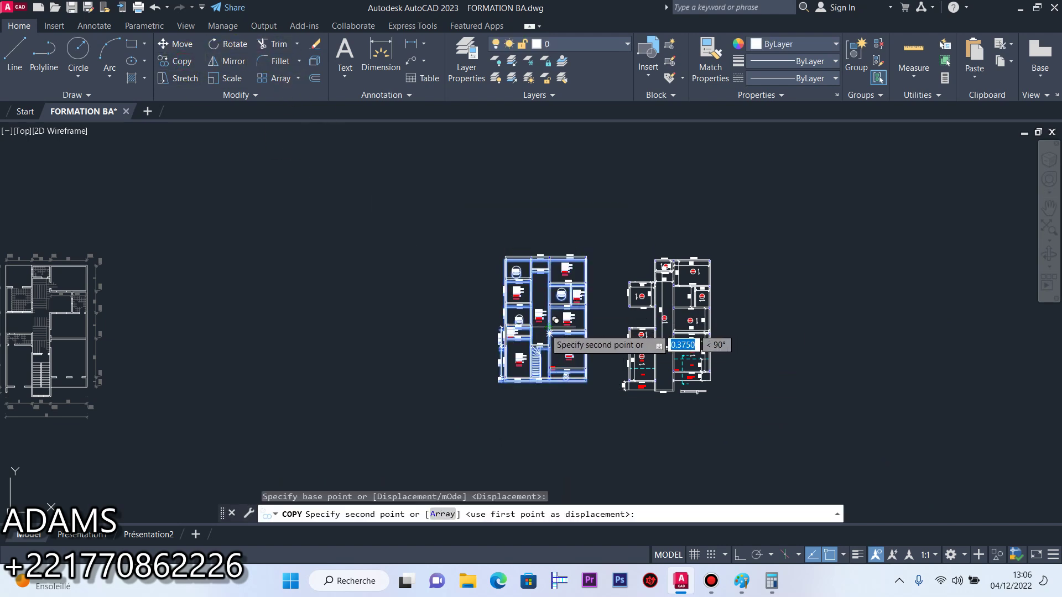
{"action": "left_click", "coordinate": [739, 560]}
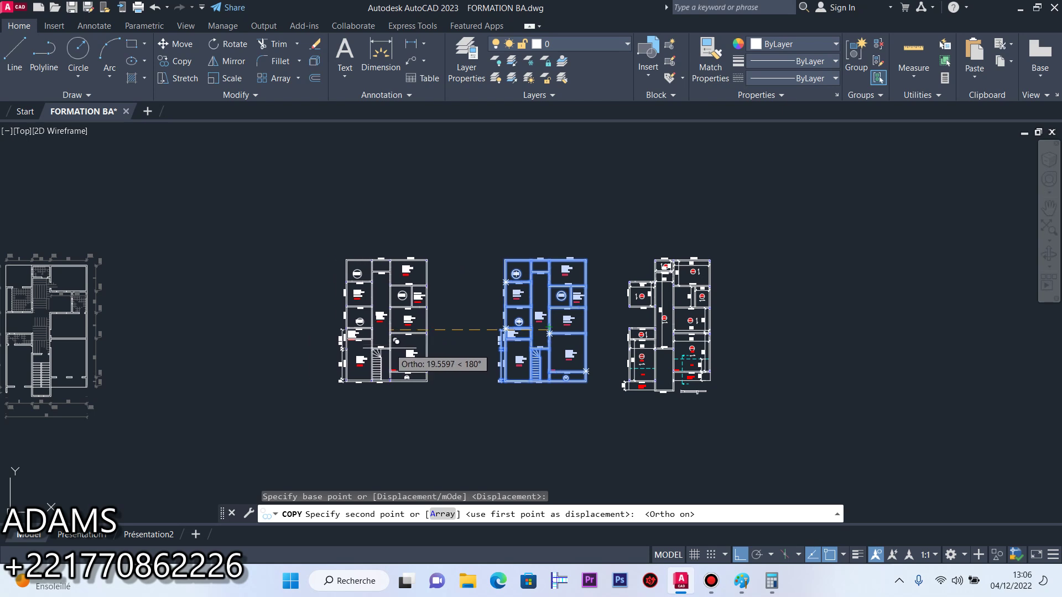
{"action": "left_click", "coordinate": [370, 330]}
{"action": "right_click", "coordinate": [368, 345]}
{"action": "left_click", "coordinate": [387, 353]}
Erase the 220, 30 and 355 dimensions along the left side of the copied slab plan
{"action": "scroll", "coordinate": [358, 364], "scroll_direction": "up", "scroll_amount": 8}
{"action": "scroll", "coordinate": [414, 347], "scroll_direction": "down", "scroll_amount": 8}
{"action": "scroll", "coordinate": [421, 337], "scroll_direction": "up", "scroll_amount": 6}
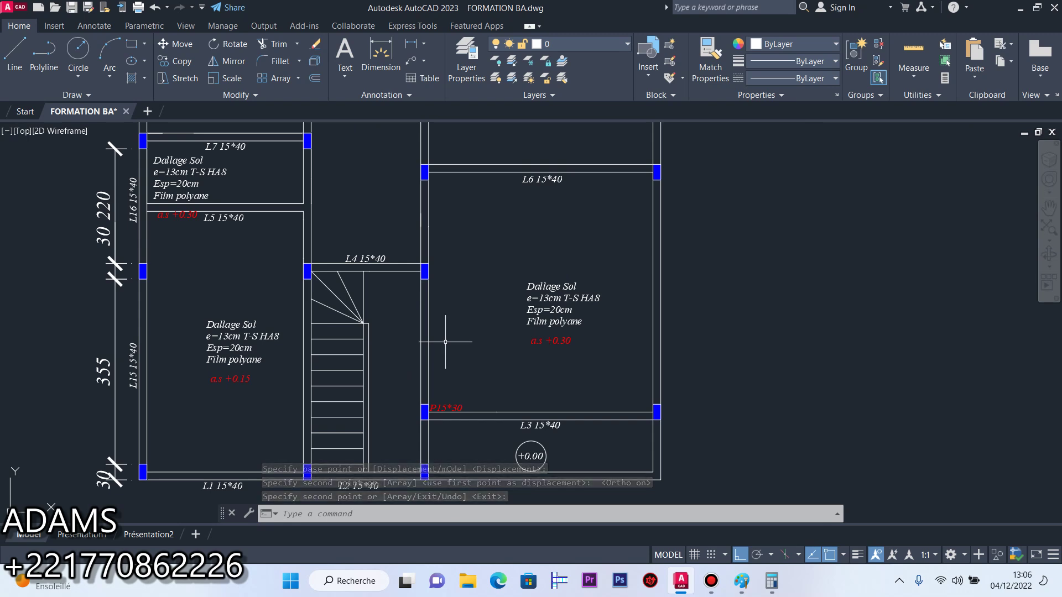
{"action": "scroll", "coordinate": [439, 346], "scroll_direction": "down", "scroll_amount": 4}
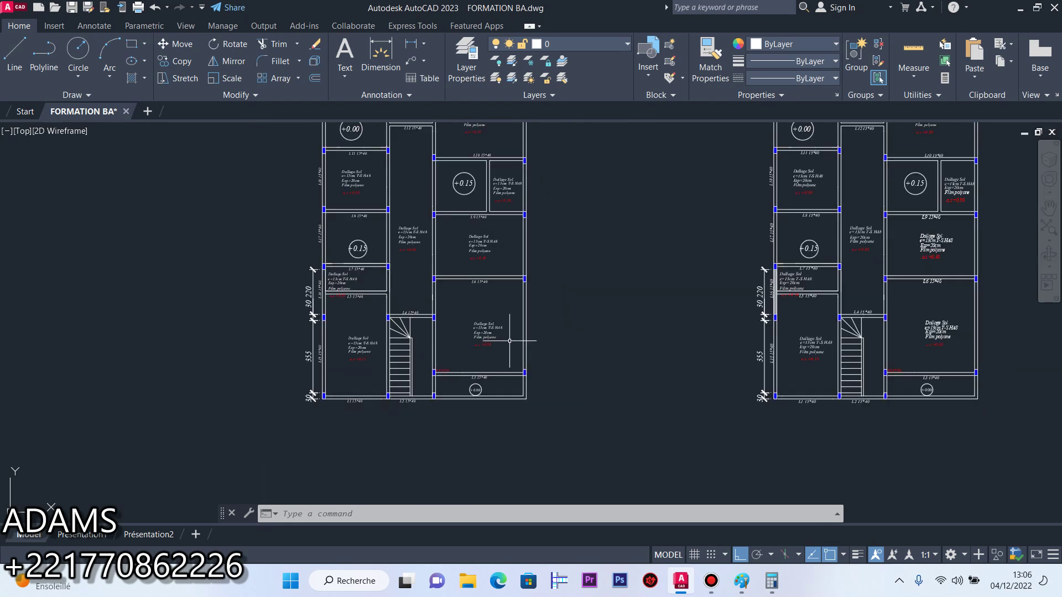
{"action": "scroll", "coordinate": [320, 364], "scroll_direction": "up", "scroll_amount": 6}
{"action": "scroll", "coordinate": [282, 332], "scroll_direction": "down", "scroll_amount": 3}
{"action": "left_click", "coordinate": [272, 291]}
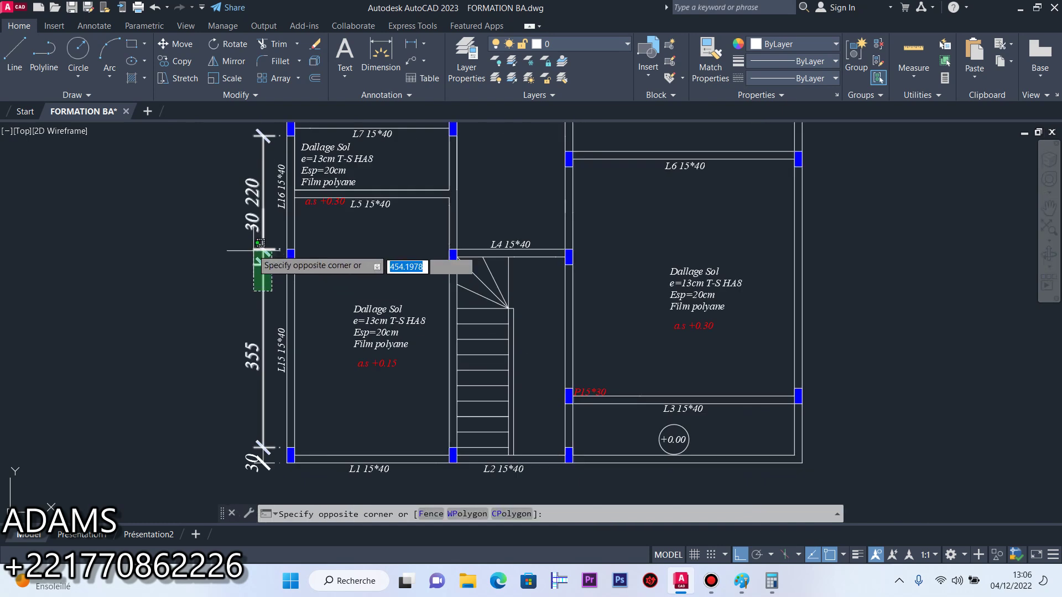
{"action": "left_click", "coordinate": [224, 171]}
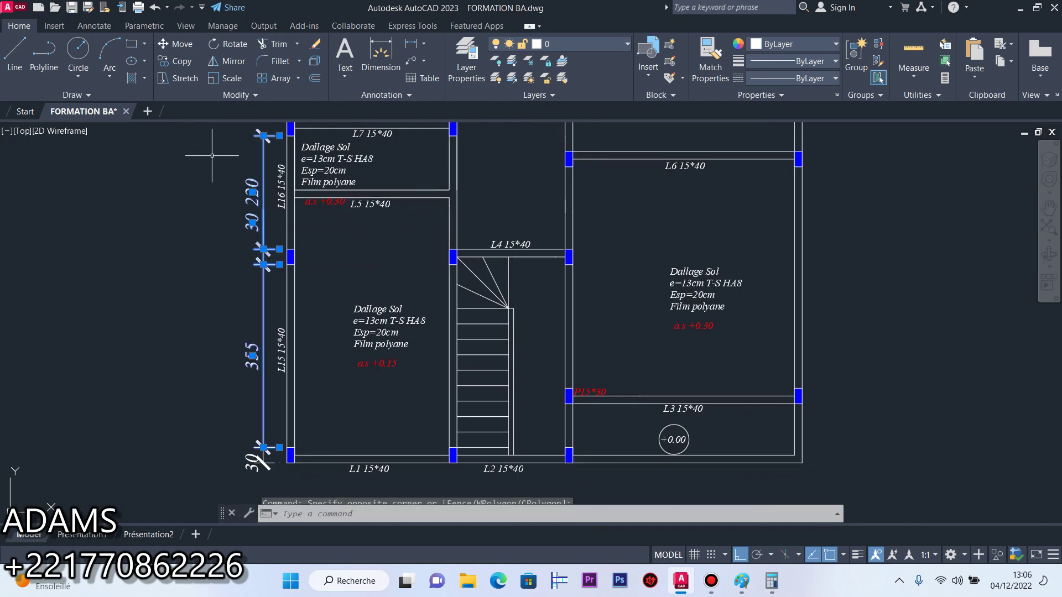
{"action": "left_click", "coordinate": [314, 44]}
{"action": "scroll", "coordinate": [433, 266], "scroll_direction": "down", "scroll_amount": 4}
{"action": "scroll", "coordinate": [410, 348], "scroll_direction": "down", "scroll_amount": 2}
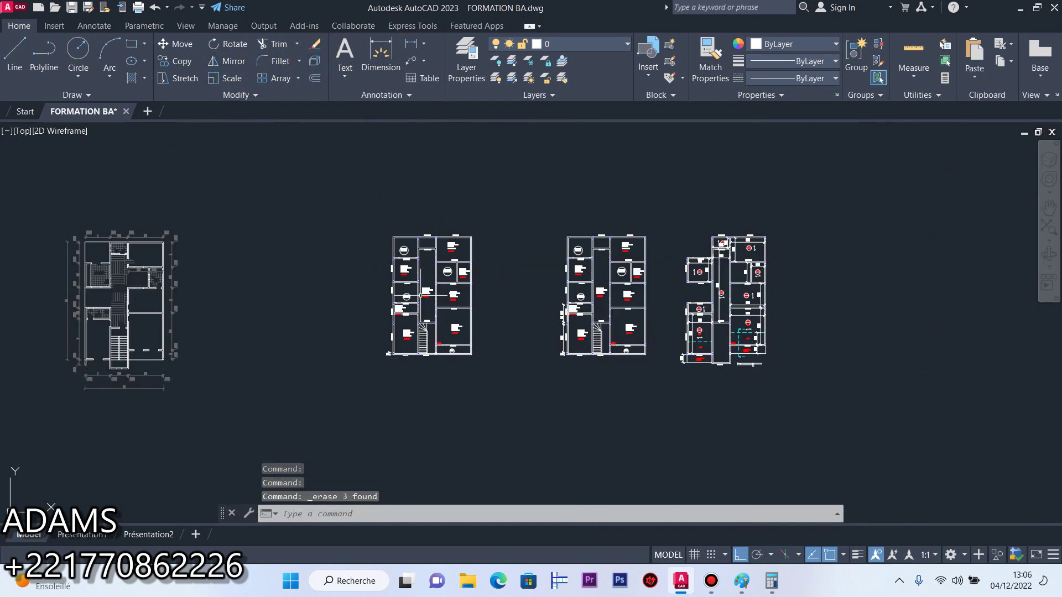
Create a centerline between the two edges of the top beam L13 in the copied plan
{"action": "scroll", "coordinate": [420, 261], "scroll_direction": "up", "scroll_amount": 5}
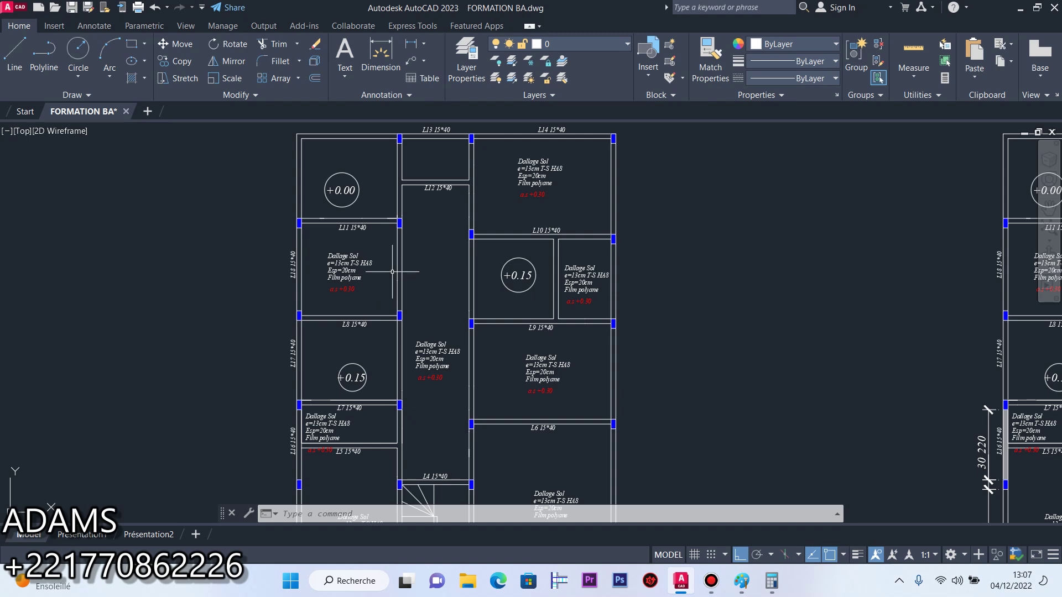
{"action": "scroll", "coordinate": [398, 310], "scroll_direction": "down", "scroll_amount": 10}
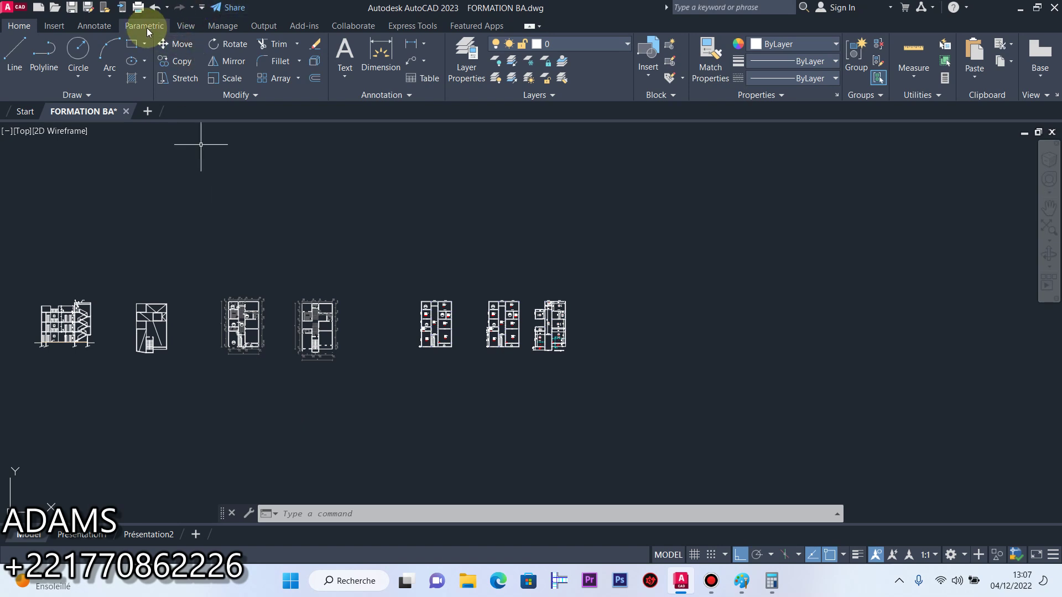
{"action": "left_click", "coordinate": [95, 26]}
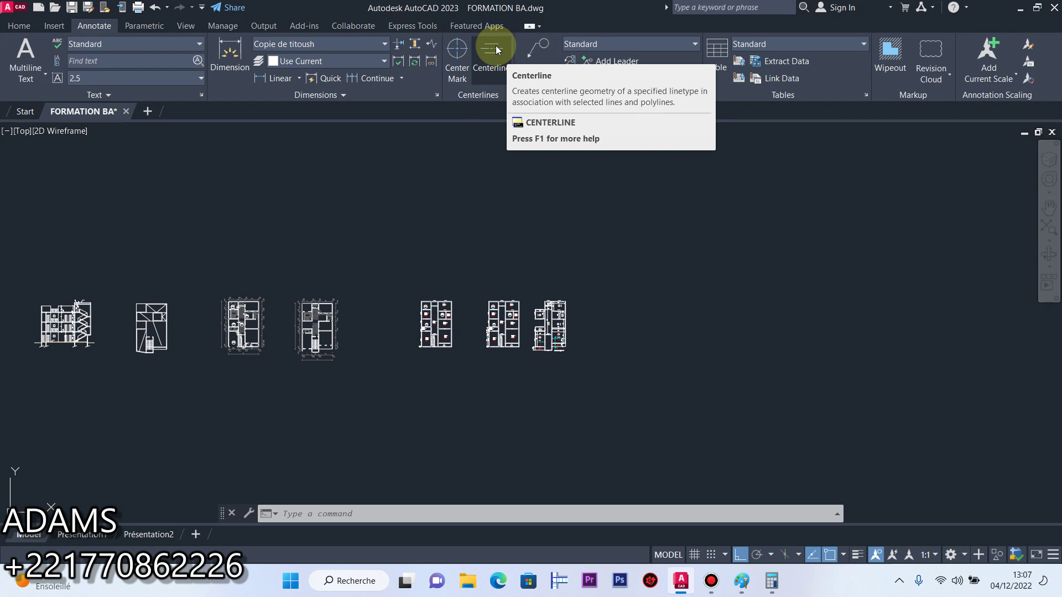
{"action": "left_click", "coordinate": [496, 50]}
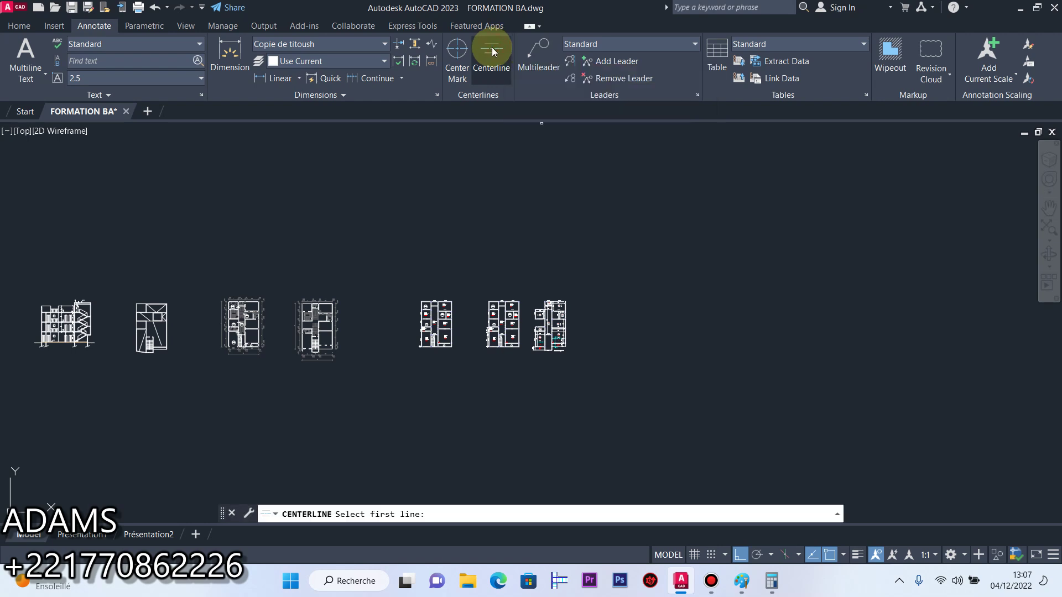
{"action": "scroll", "coordinate": [443, 325], "scroll_direction": "up", "scroll_amount": 4}
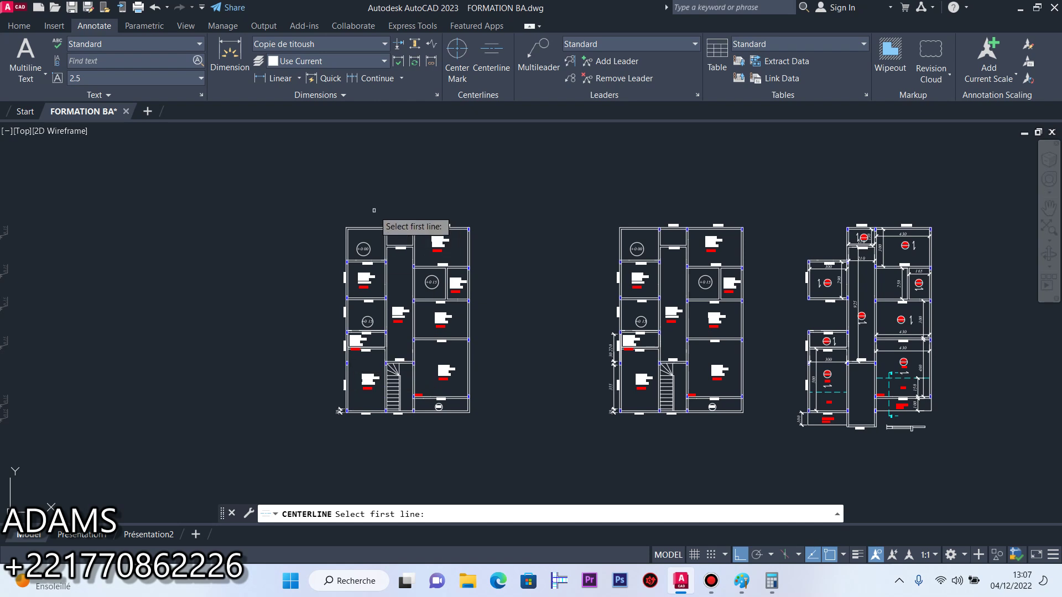
{"action": "scroll", "coordinate": [387, 224], "scroll_direction": "up", "scroll_amount": 8}
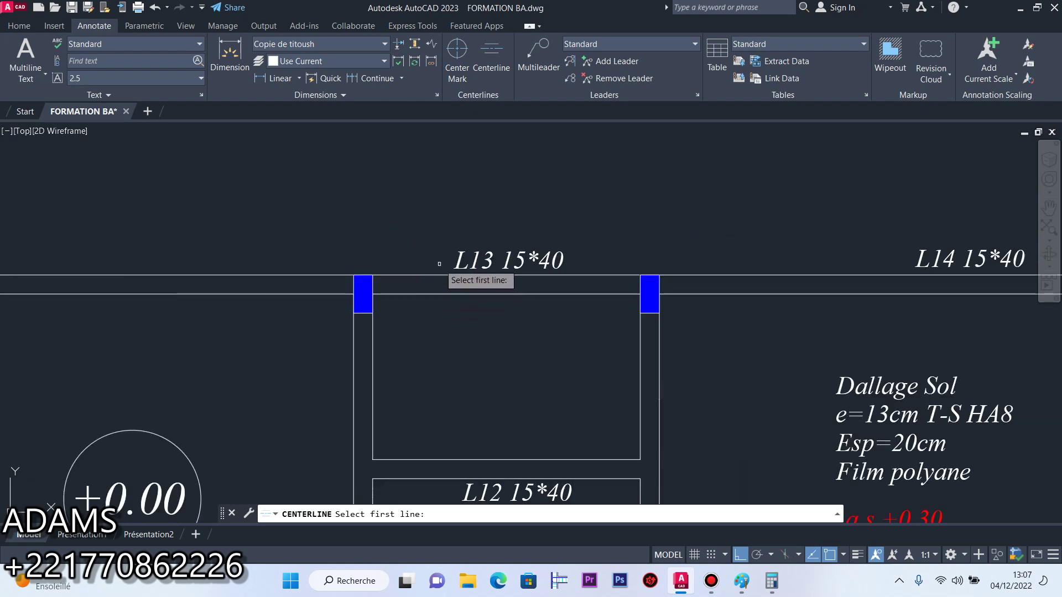
{"action": "left_click", "coordinate": [438, 293]}
{"action": "left_click", "coordinate": [439, 276]}
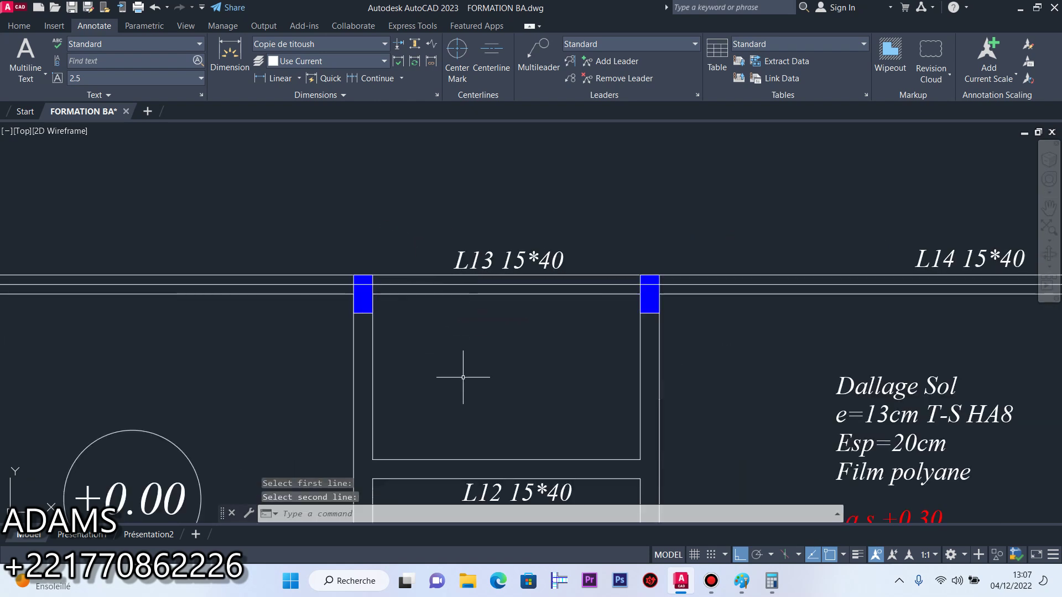
Create a centerline between the two edges of beam L11 in the copied plan
{"action": "scroll", "coordinate": [463, 377], "scroll_direction": "down", "scroll_amount": 2}
{"action": "scroll", "coordinate": [519, 351], "scroll_direction": "down", "scroll_amount": 2}
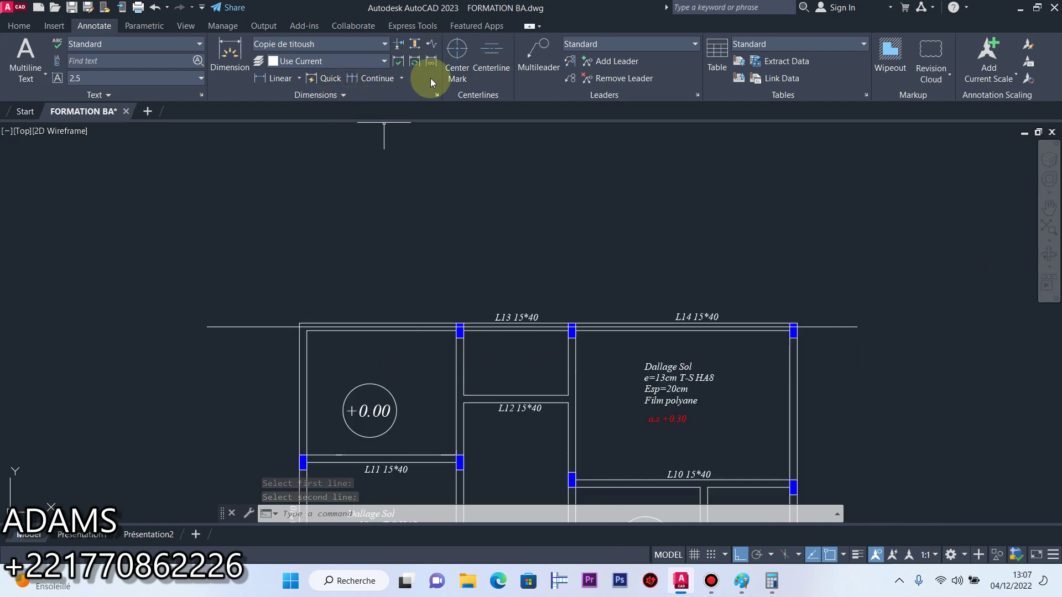
{"action": "left_click", "coordinate": [491, 58]}
{"action": "scroll", "coordinate": [506, 171], "scroll_direction": "down", "scroll_amount": 4}
{"action": "scroll", "coordinate": [464, 276], "scroll_direction": "up", "scroll_amount": 8}
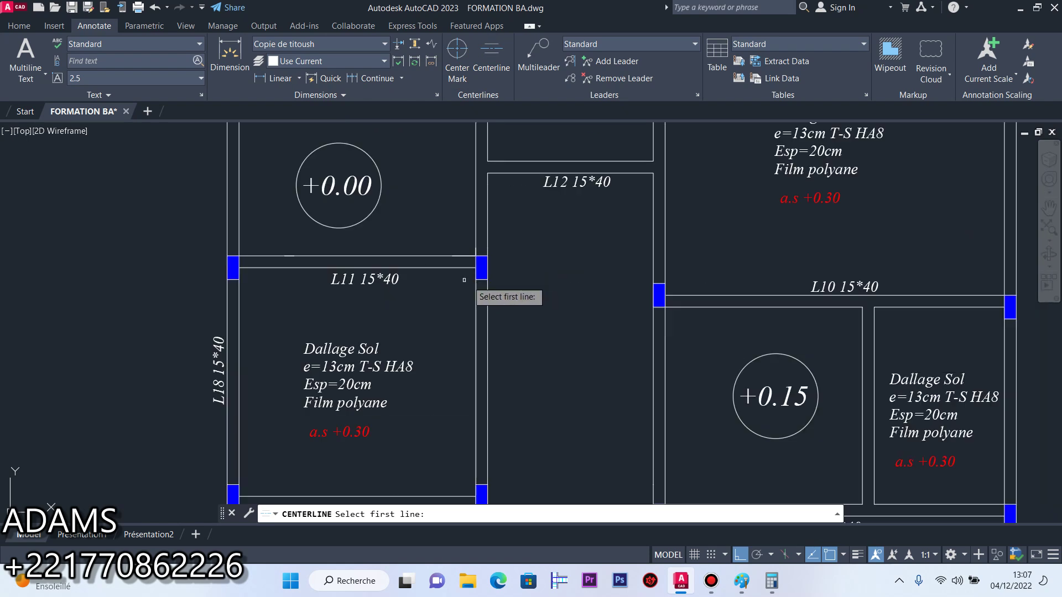
{"action": "left_click", "coordinate": [442, 264]}
{"action": "left_click", "coordinate": [433, 245]}
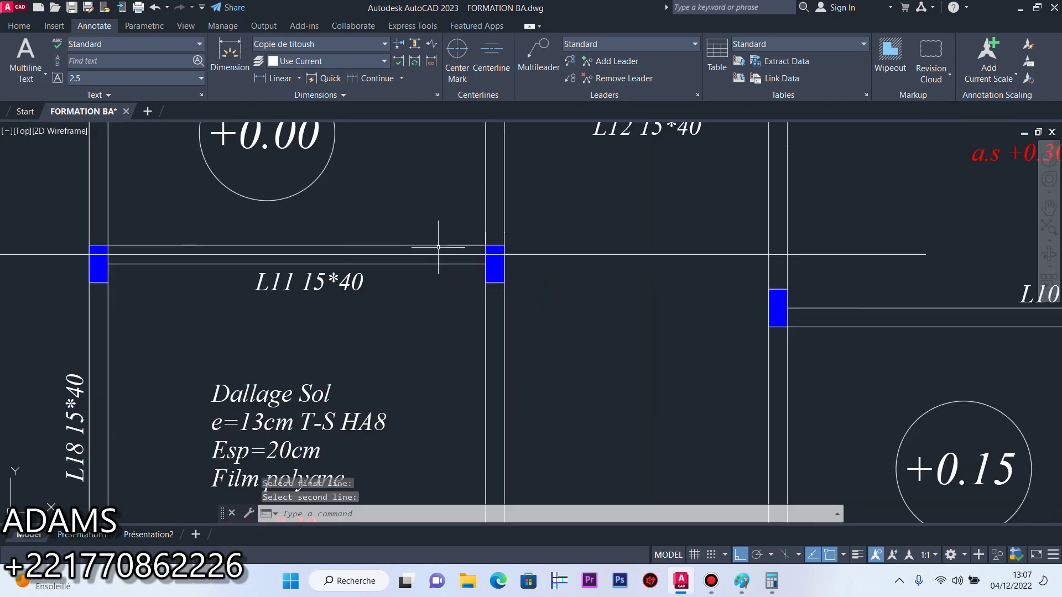
Stretch both ends of the L11 centerline horizontally beyond the plan's left and right outer walls
{"action": "scroll", "coordinate": [525, 258], "scroll_direction": "down", "scroll_amount": 6}
{"action": "scroll", "coordinate": [614, 264], "scroll_direction": "up", "scroll_amount": 5}
{"action": "left_click_drag", "start_coordinate": [613, 263], "coordinate": [600, 239]}
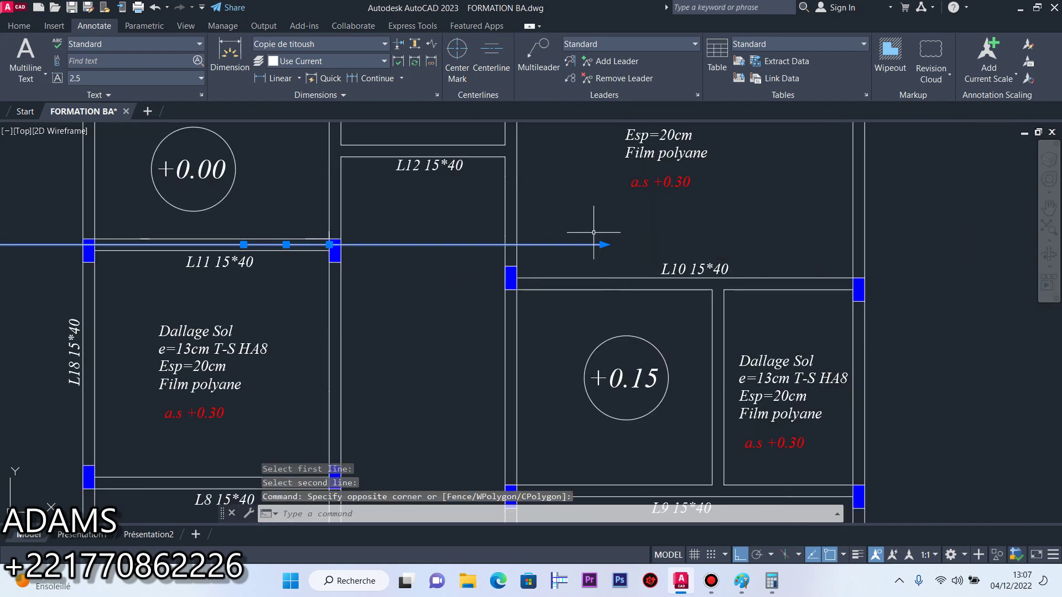
{"action": "left_click", "coordinate": [603, 244]}
{"action": "scroll", "coordinate": [602, 245], "scroll_direction": "down", "scroll_amount": 4}
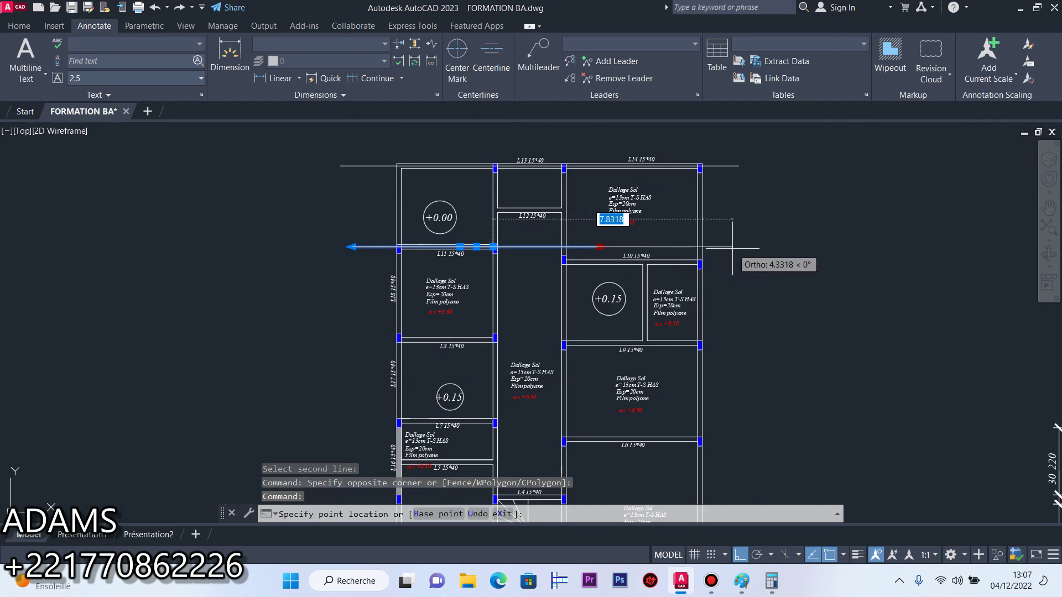
{"action": "left_click", "coordinate": [750, 247]}
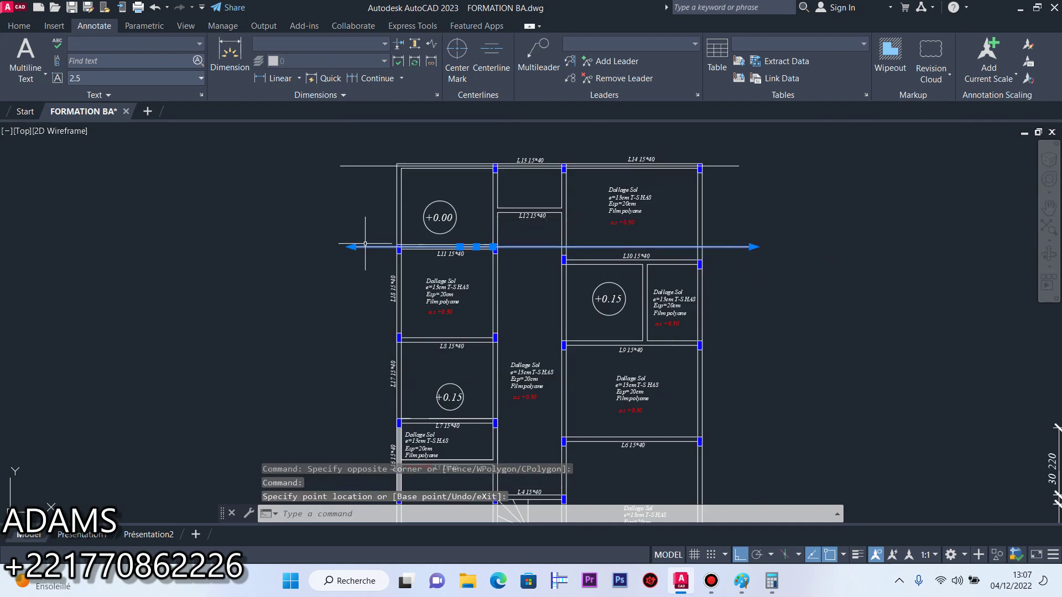
{"action": "left_click", "coordinate": [332, 247]}
{"action": "left_click", "coordinate": [332, 247]}
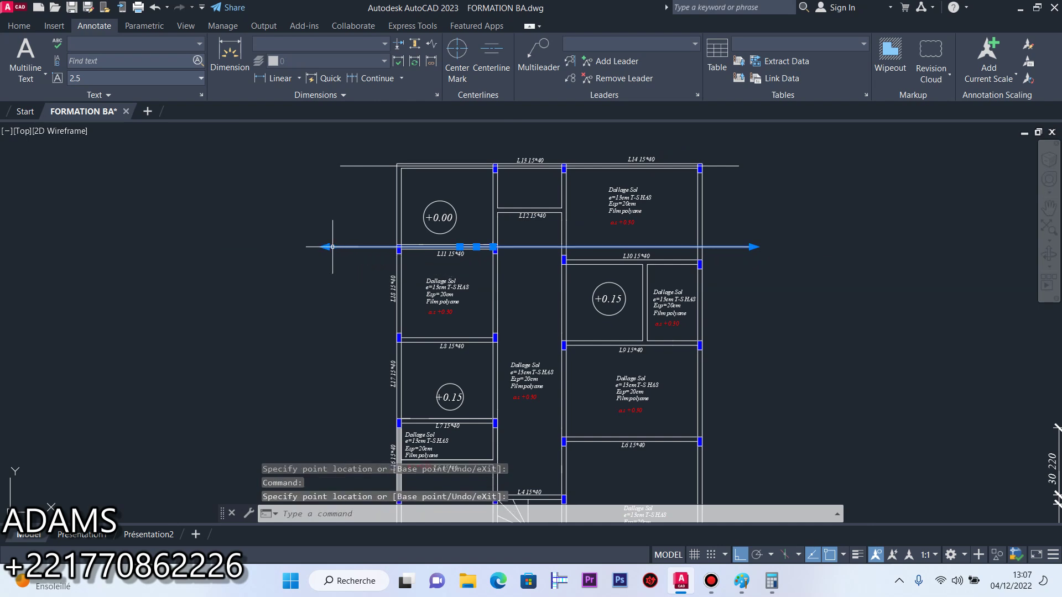
Create a centerline between the two edges of beam L10 in the copied plan
{"action": "left_click", "coordinate": [486, 58]}
{"action": "scroll", "coordinate": [636, 260], "scroll_direction": "up", "scroll_amount": 5}
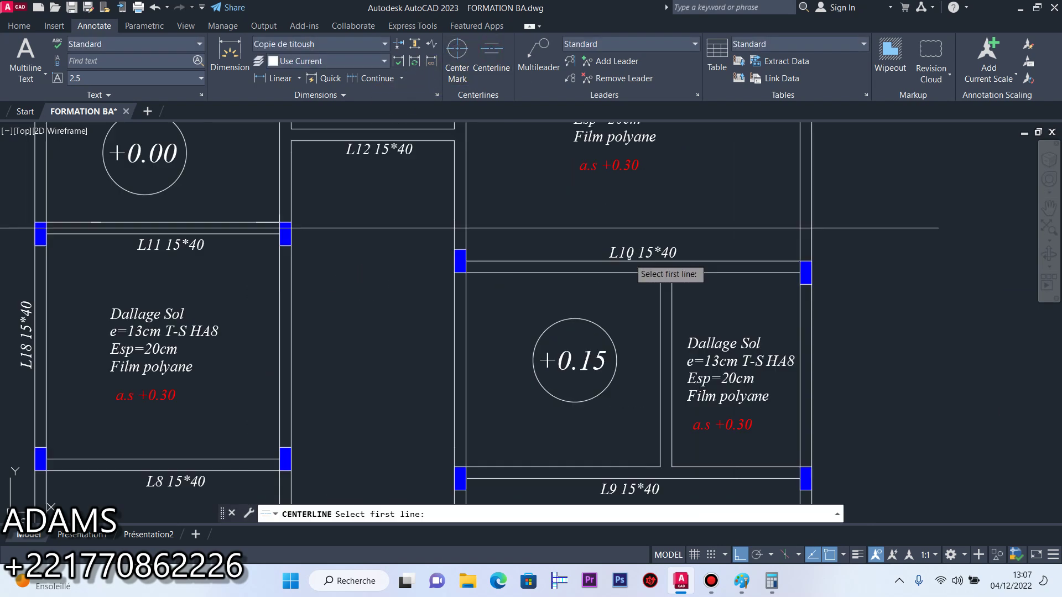
{"action": "left_click", "coordinate": [745, 282]}
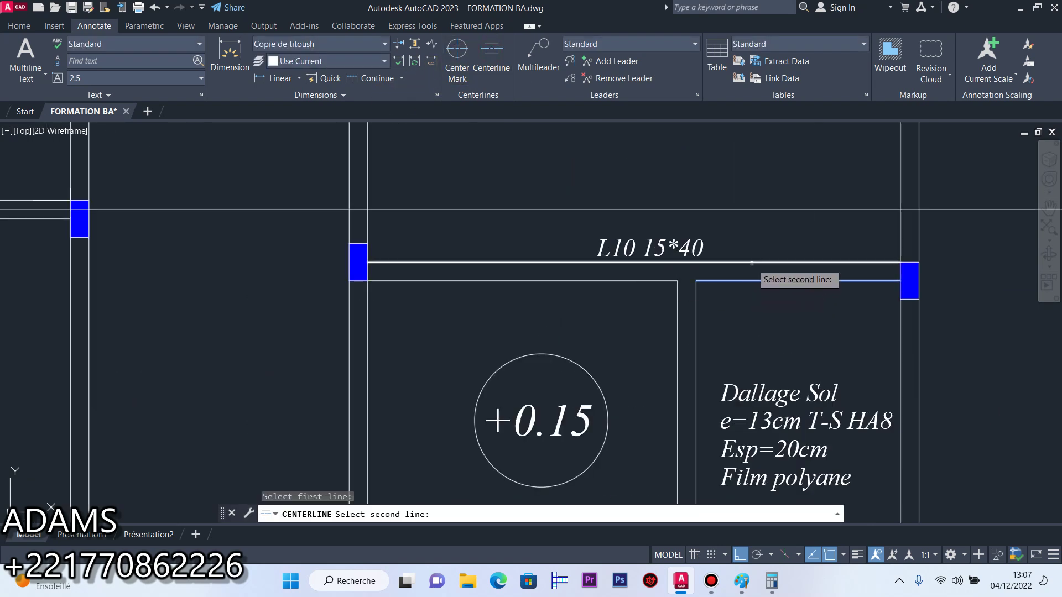
{"action": "left_click", "coordinate": [750, 263]}
Stretch the left end of the L10 centerline past the left outer wall, in line with the L11 centerline's end
{"action": "scroll", "coordinate": [734, 269], "scroll_direction": "down", "scroll_amount": 4}
{"action": "left_click", "coordinate": [541, 277]}
{"action": "left_click", "coordinate": [486, 266]}
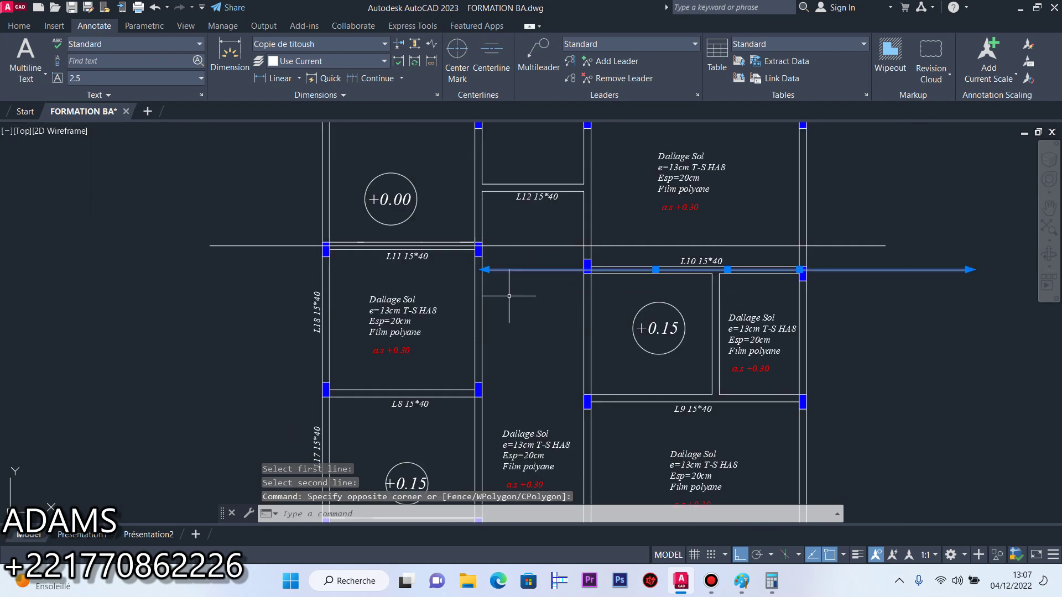
{"action": "left_click", "coordinate": [485, 270]}
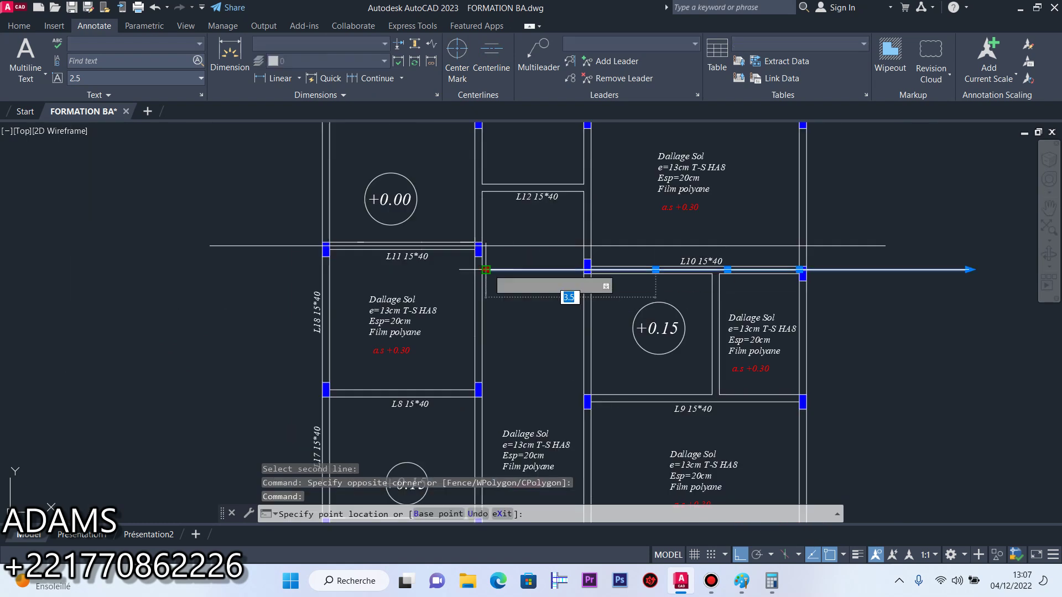
{"action": "left_click", "coordinate": [210, 270]}
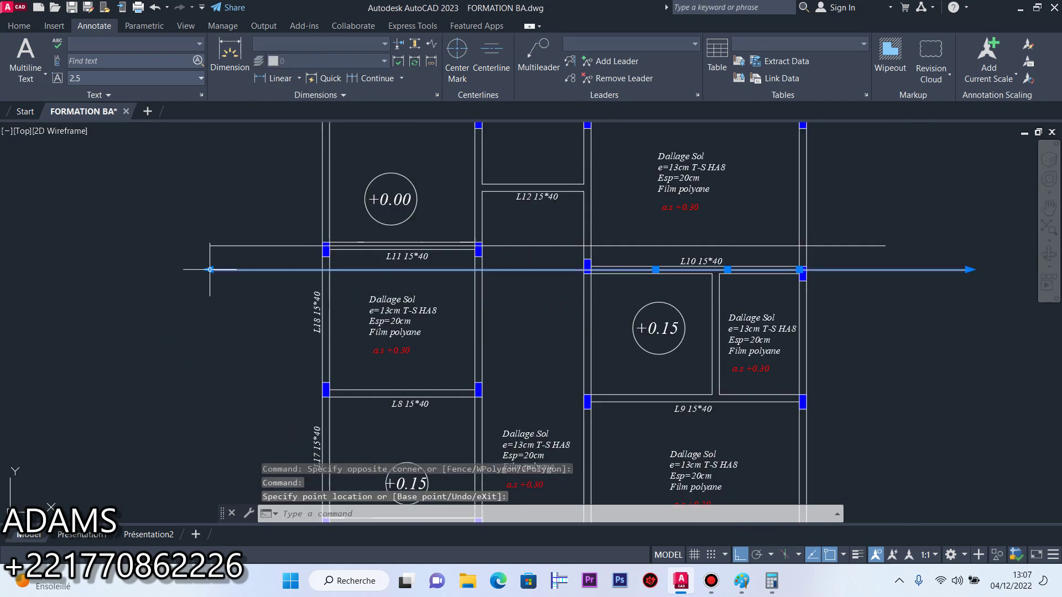
Create a centerline between the two edges of beam L8 in the copied plan
{"action": "left_click", "coordinate": [968, 270]}
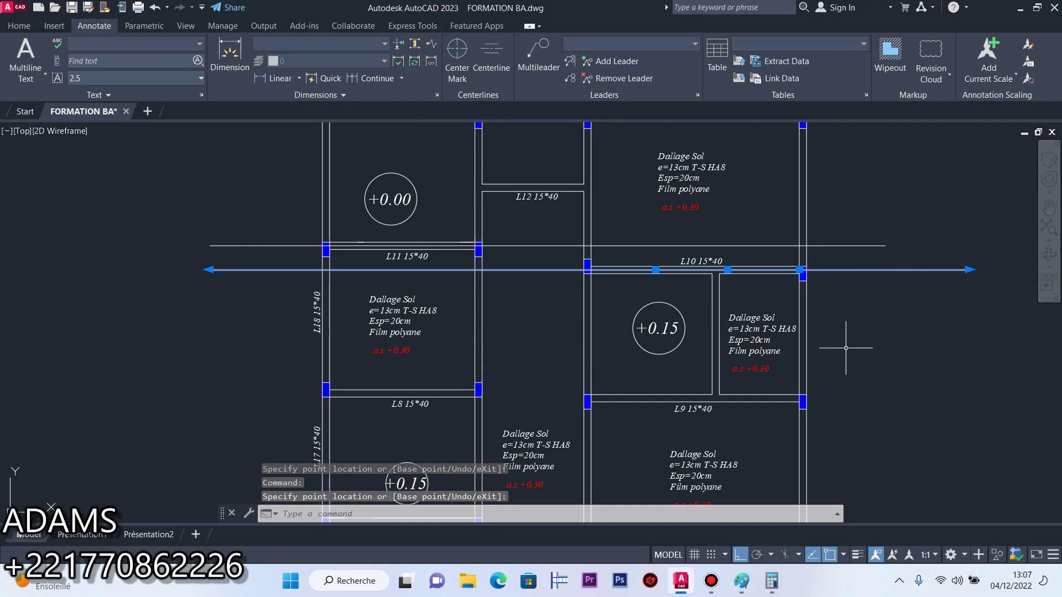
{"action": "left_click", "coordinate": [492, 53]}
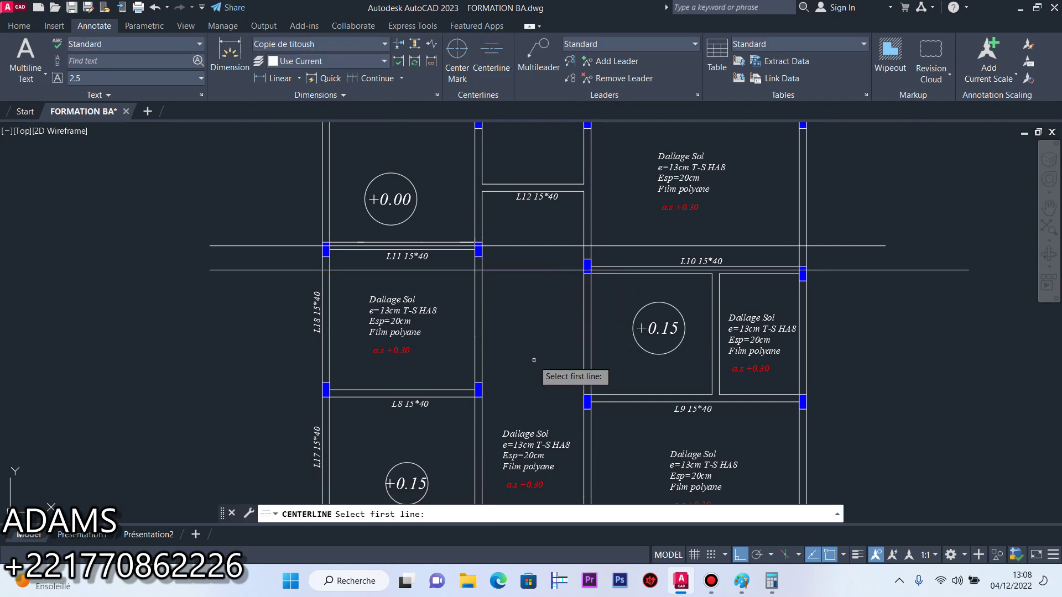
{"action": "scroll", "coordinate": [450, 408], "scroll_direction": "up", "scroll_amount": 5}
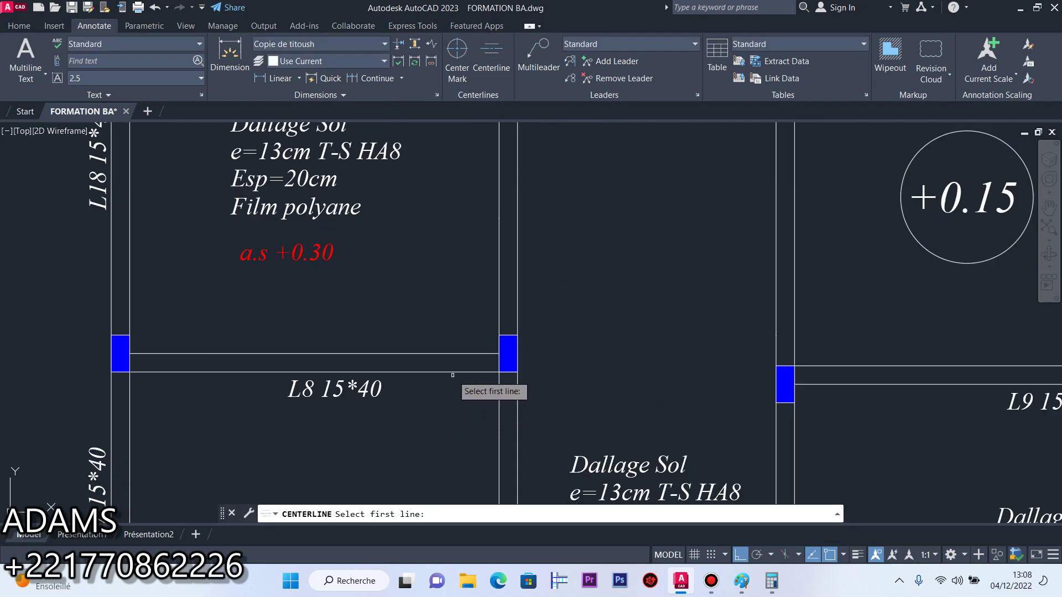
{"action": "left_click", "coordinate": [453, 373]}
{"action": "left_click", "coordinate": [456, 353]}
{"action": "scroll", "coordinate": [550, 351], "scroll_direction": "down", "scroll_amount": 3}
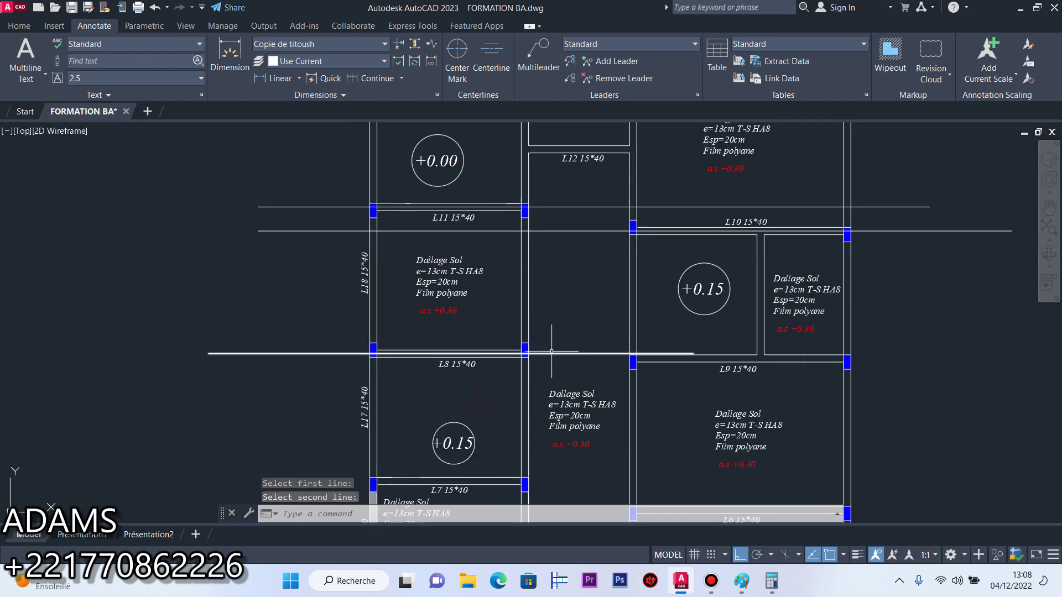
Stretch the right end of the L8 centerline horizontally past the plan's right outer wall
{"action": "left_click", "coordinate": [575, 353]}
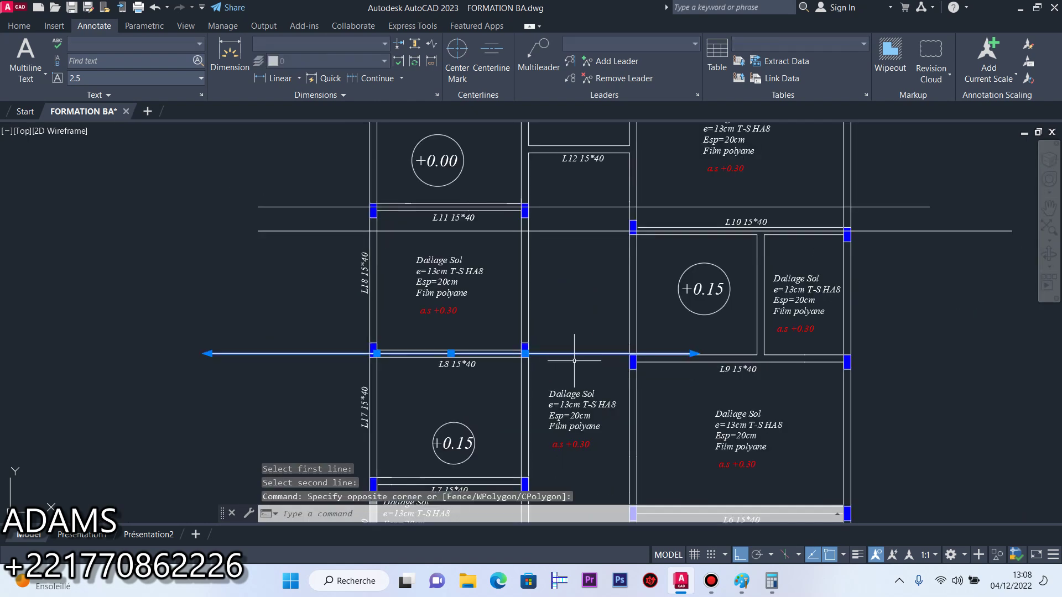
{"action": "left_click", "coordinate": [693, 354]}
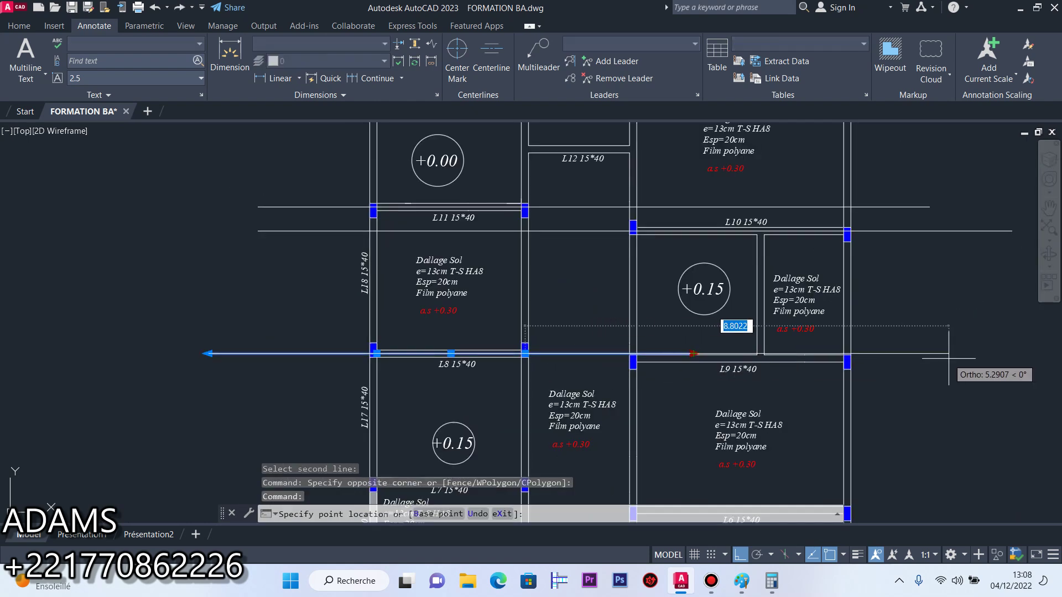
{"action": "left_click", "coordinate": [981, 353]}
{"action": "scroll", "coordinate": [604, 305], "scroll_direction": "down", "scroll_amount": 2}
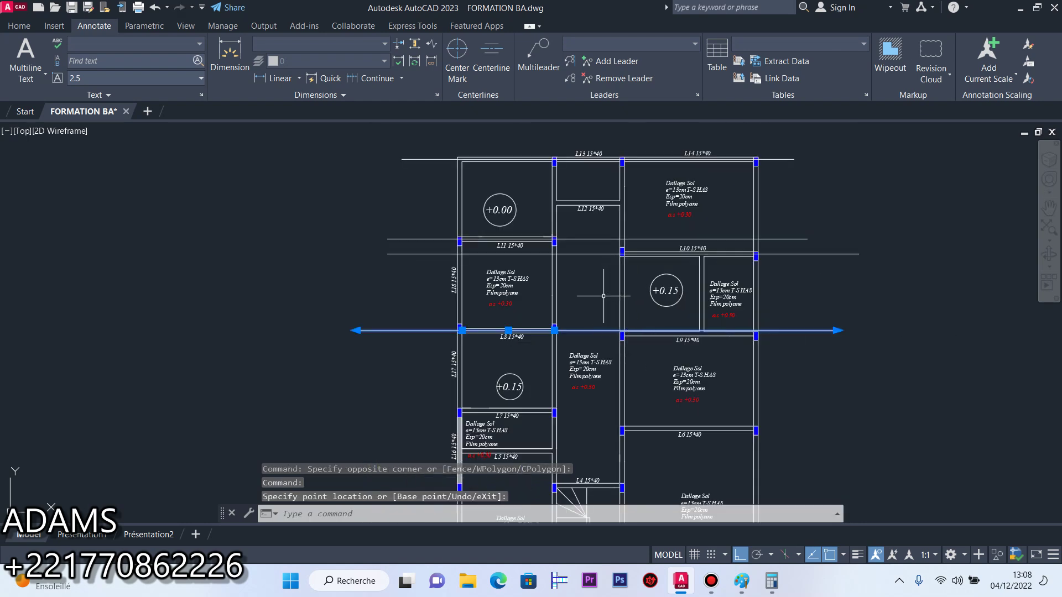
{"action": "key", "text": "Escape"}
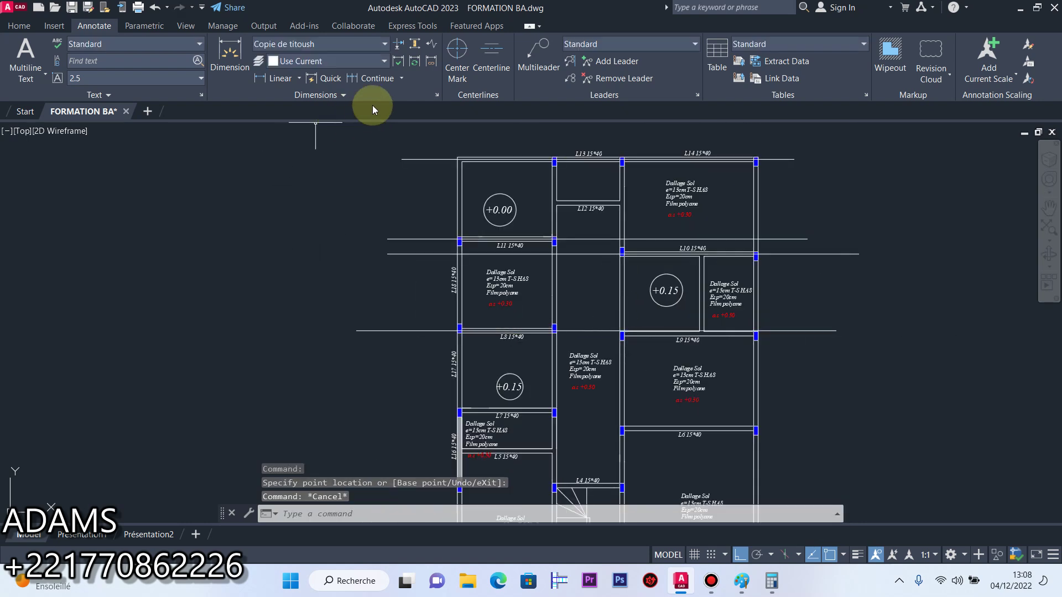
Create a centerline between the two edges of beam L7 in the copied plan
{"action": "left_click", "coordinate": [491, 58]}
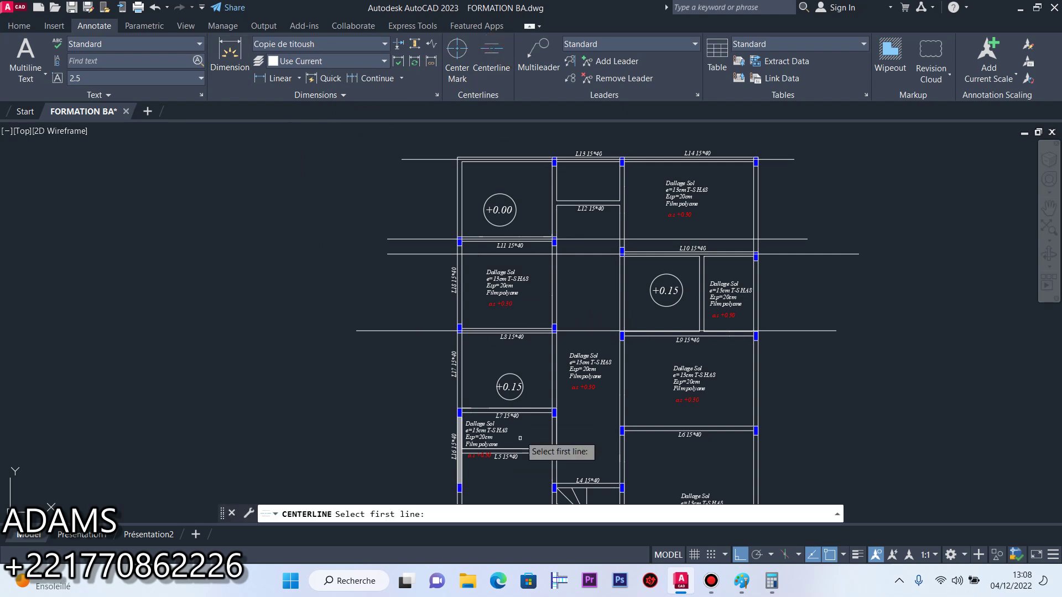
{"action": "scroll", "coordinate": [521, 415], "scroll_direction": "up", "scroll_amount": 5}
{"action": "left_click", "coordinate": [575, 352]}
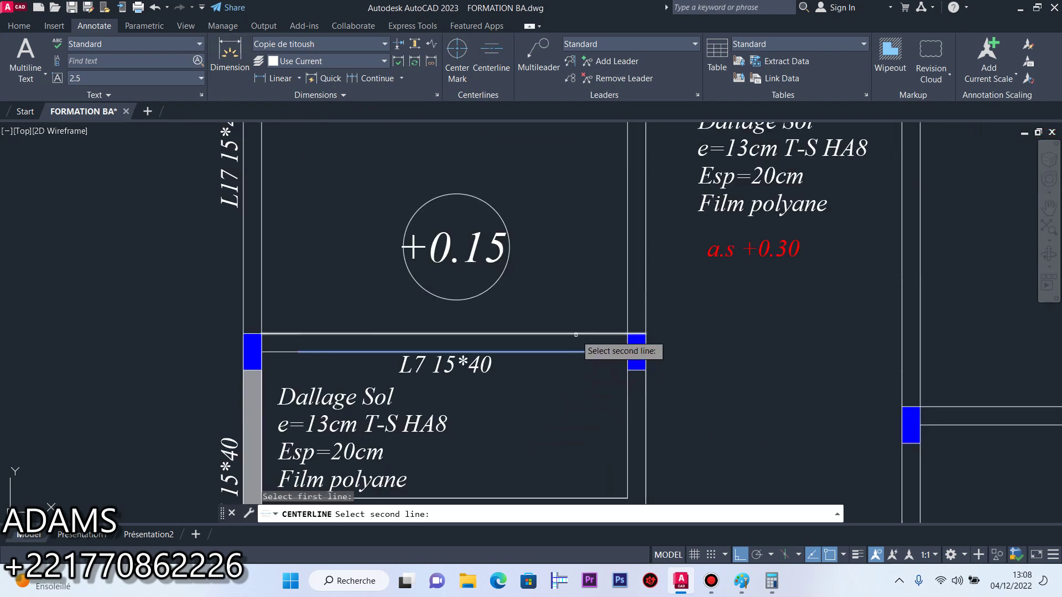
{"action": "left_click", "coordinate": [576, 335]}
{"action": "scroll", "coordinate": [572, 346], "scroll_direction": "down", "scroll_amount": 5}
{"action": "scroll", "coordinate": [679, 343], "scroll_direction": "up", "scroll_amount": 3}
Stretch the right end of the L7 centerline horizontally past the plan's right outer wall
{"action": "left_click", "coordinate": [680, 344]}
{"action": "left_click", "coordinate": [652, 353]}
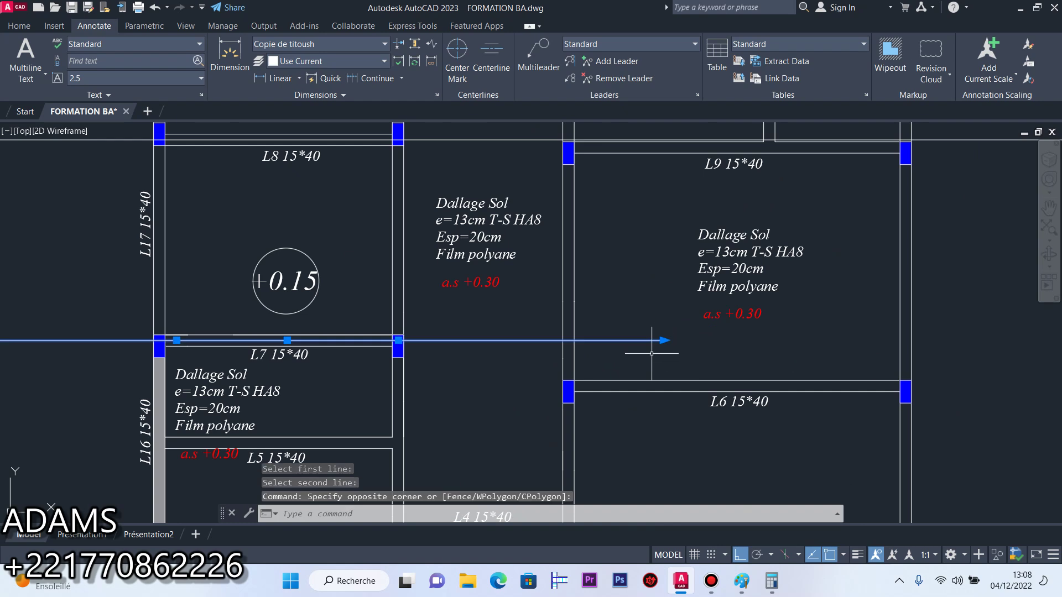
{"action": "left_click", "coordinate": [664, 341]}
{"action": "scroll", "coordinate": [669, 340], "scroll_direction": "down", "scroll_amount": 2}
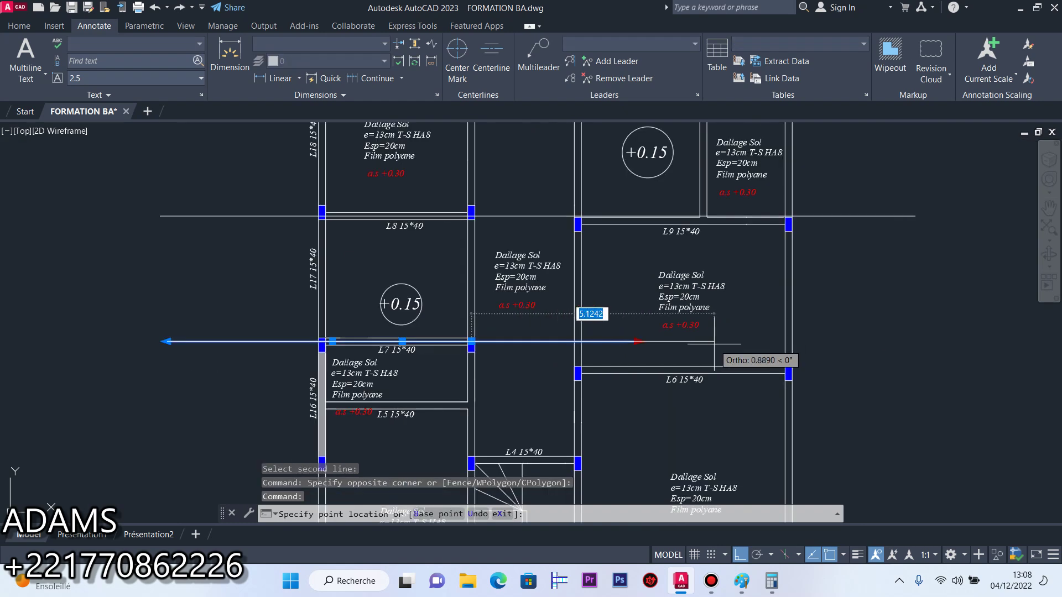
{"action": "left_click", "coordinate": [891, 342]}
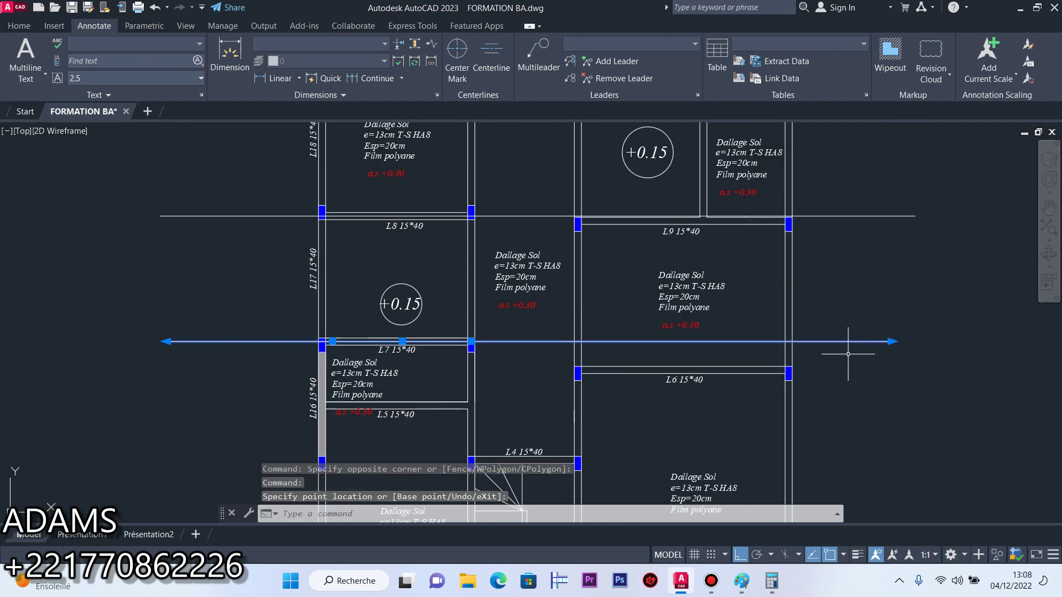
Create a centerline between the two edges of beam L6 in the copied plan
{"action": "left_click", "coordinate": [489, 55]}
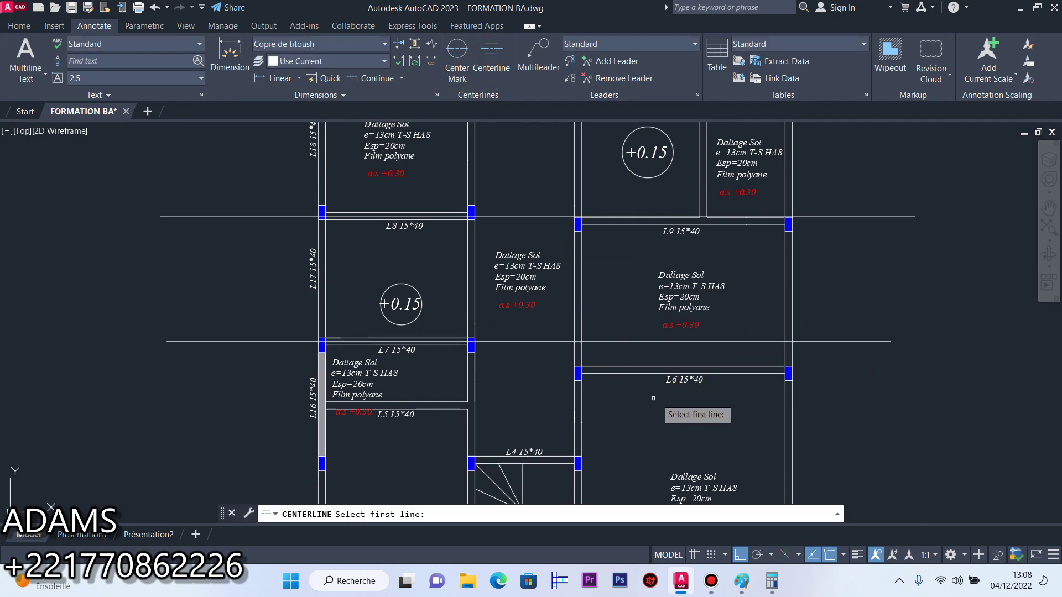
{"action": "scroll", "coordinate": [606, 372], "scroll_direction": "up", "scroll_amount": 4}
{"action": "left_click", "coordinate": [624, 374]}
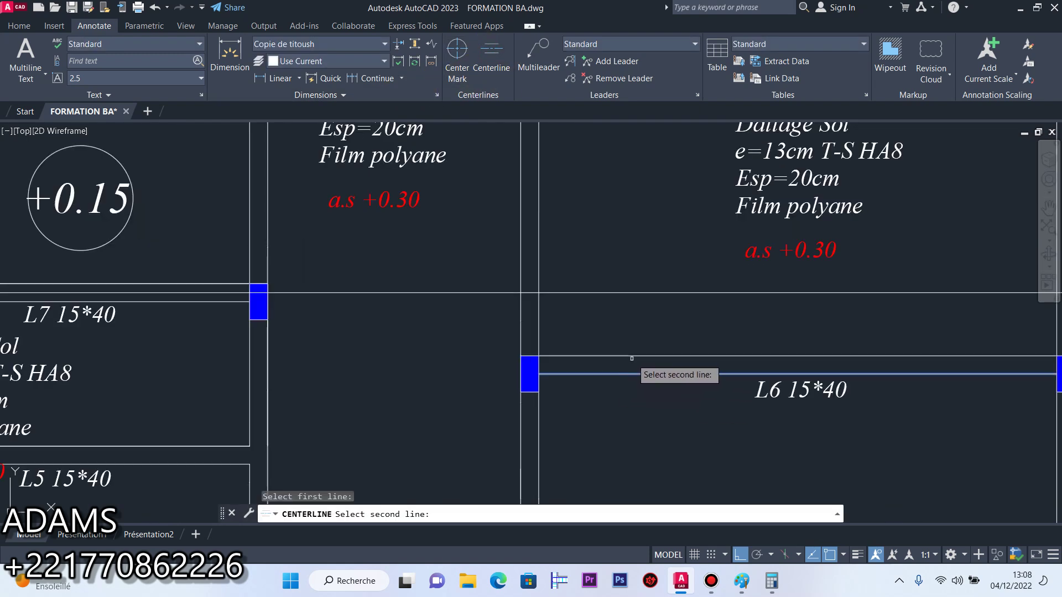
{"action": "left_click", "coordinate": [633, 357]}
{"action": "scroll", "coordinate": [664, 346], "scroll_direction": "down", "scroll_amount": 4}
Stretch the left end of the L6 centerline past the left outer wall, roughly in line with the L7 centerline's end
{"action": "left_click", "coordinate": [581, 344]}
{"action": "left_click", "coordinate": [548, 366]}
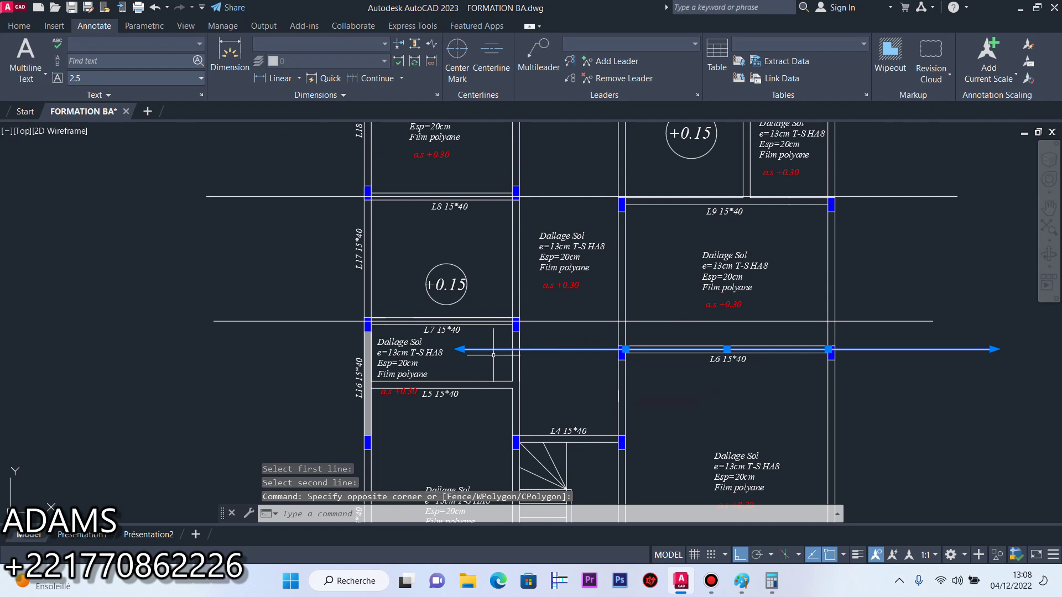
{"action": "left_click", "coordinate": [460, 349]}
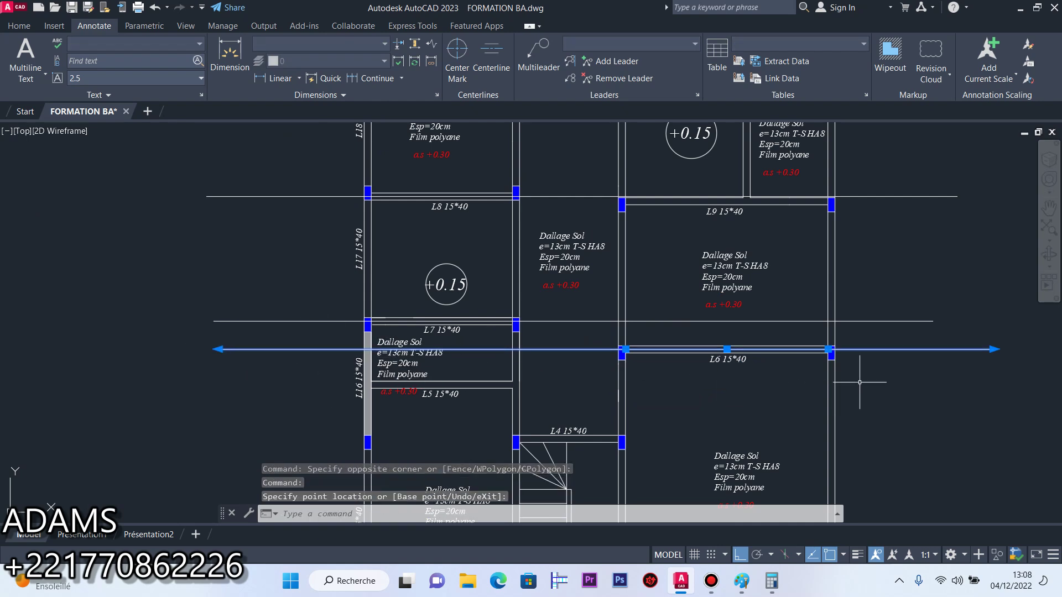
{"action": "scroll", "coordinate": [669, 366], "scroll_direction": "down", "scroll_amount": 4}
Create a centerline between the two edges of beam L4 above the staircase
{"action": "left_click", "coordinate": [489, 70]}
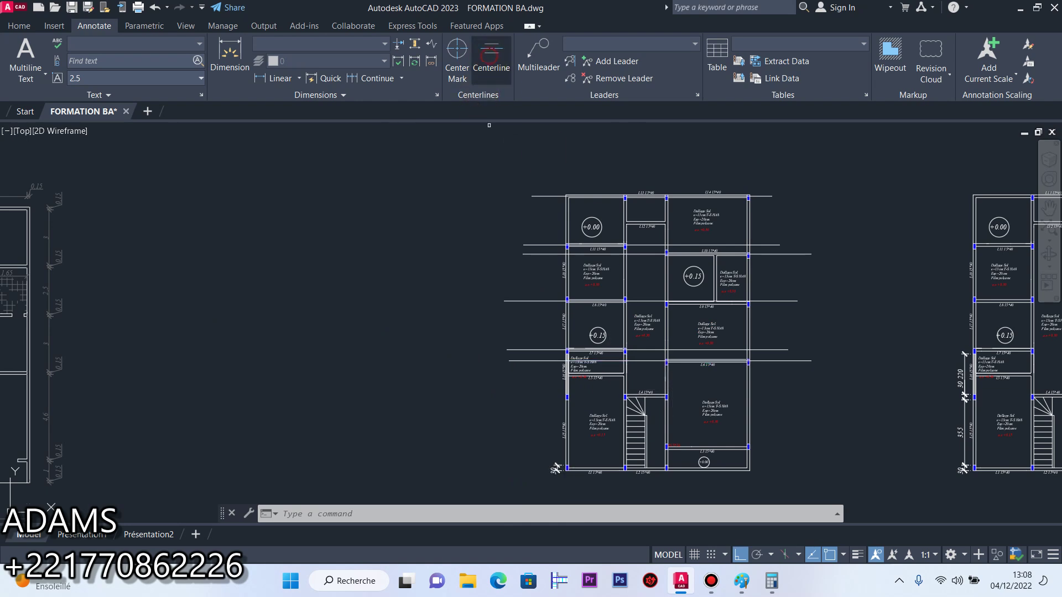
{"action": "scroll", "coordinate": [658, 400], "scroll_direction": "up", "scroll_amount": 6}
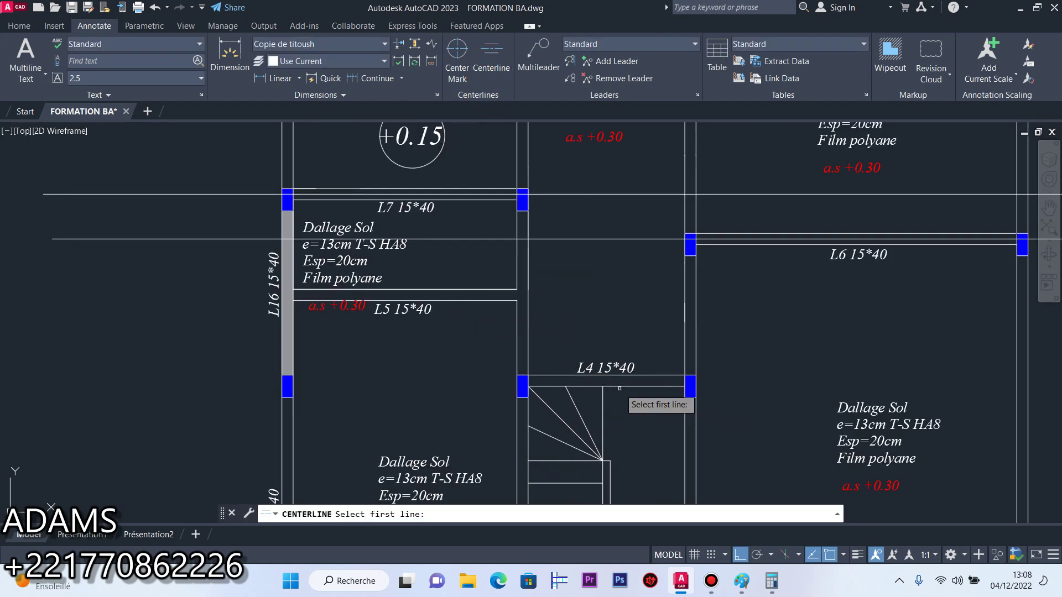
{"action": "left_click", "coordinate": [650, 387]}
{"action": "left_click", "coordinate": [653, 376]}
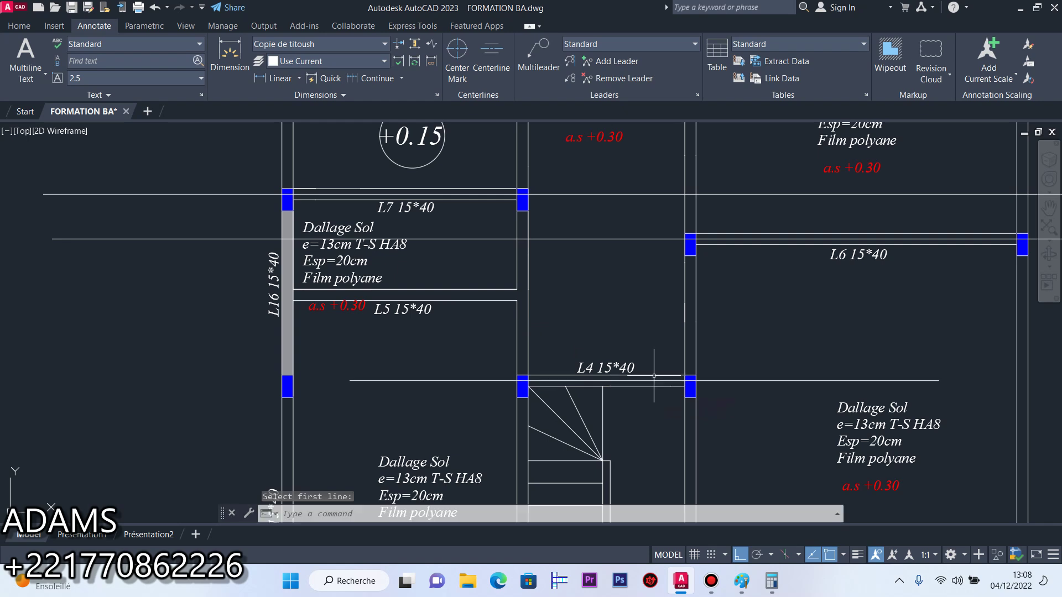
{"action": "scroll", "coordinate": [529, 364], "scroll_direction": "down", "scroll_amount": 4}
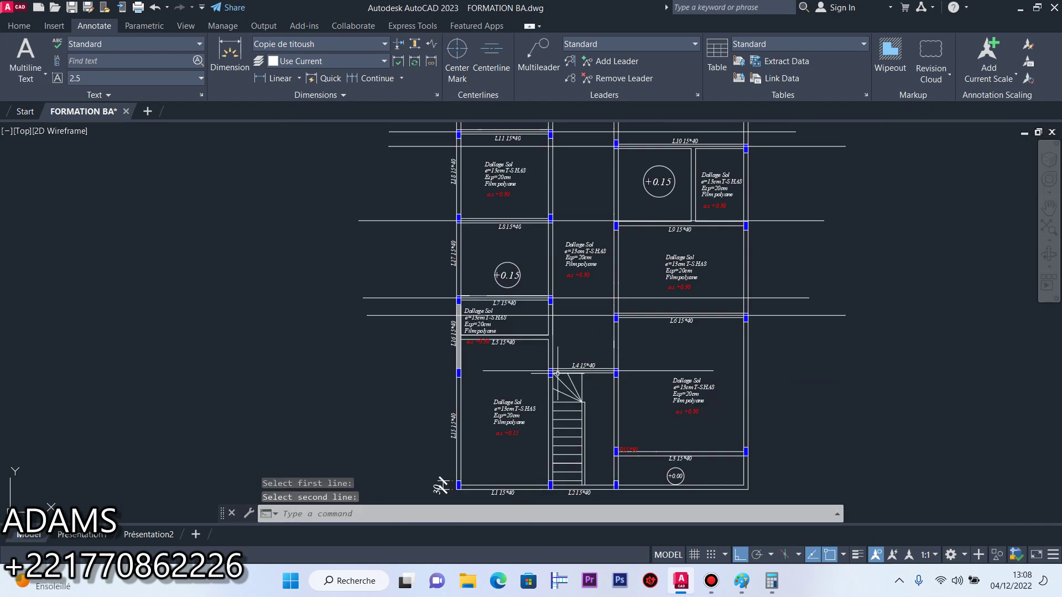
Stretch both ends of the L4 centerline horizontally beyond the plan's left and right outer walls
{"action": "left_click", "coordinate": [500, 371]}
{"action": "left_click", "coordinate": [492, 381]}
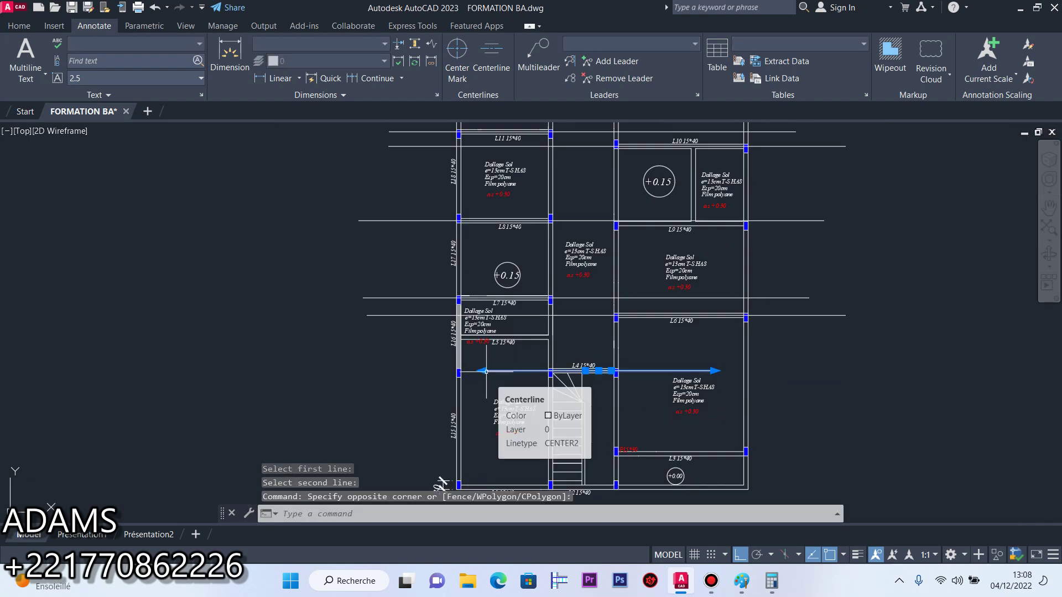
{"action": "left_click", "coordinate": [483, 370]}
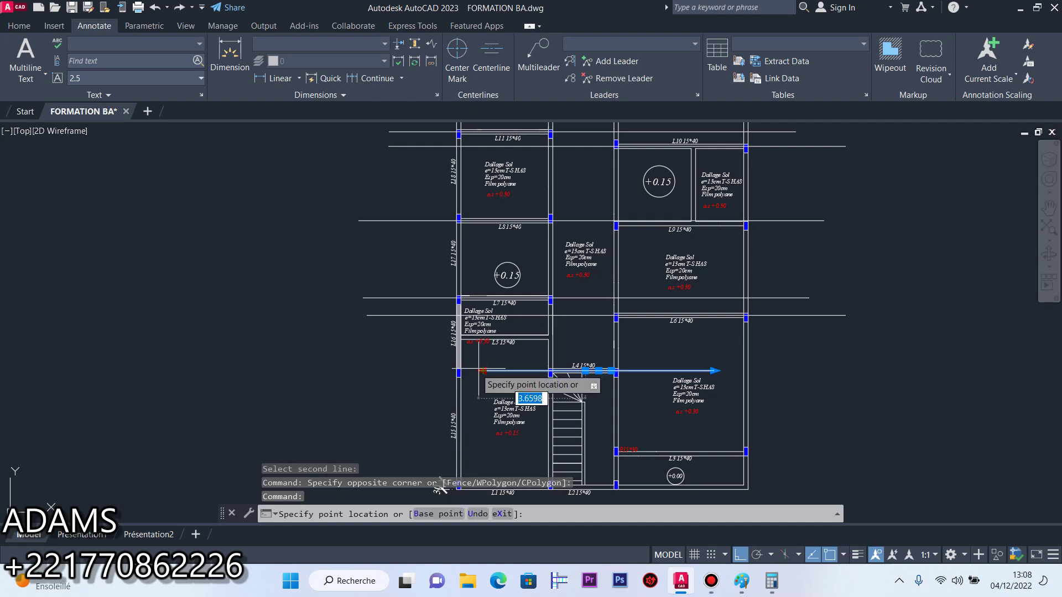
{"action": "left_click", "coordinate": [366, 371]}
{"action": "left_click", "coordinate": [715, 370]}
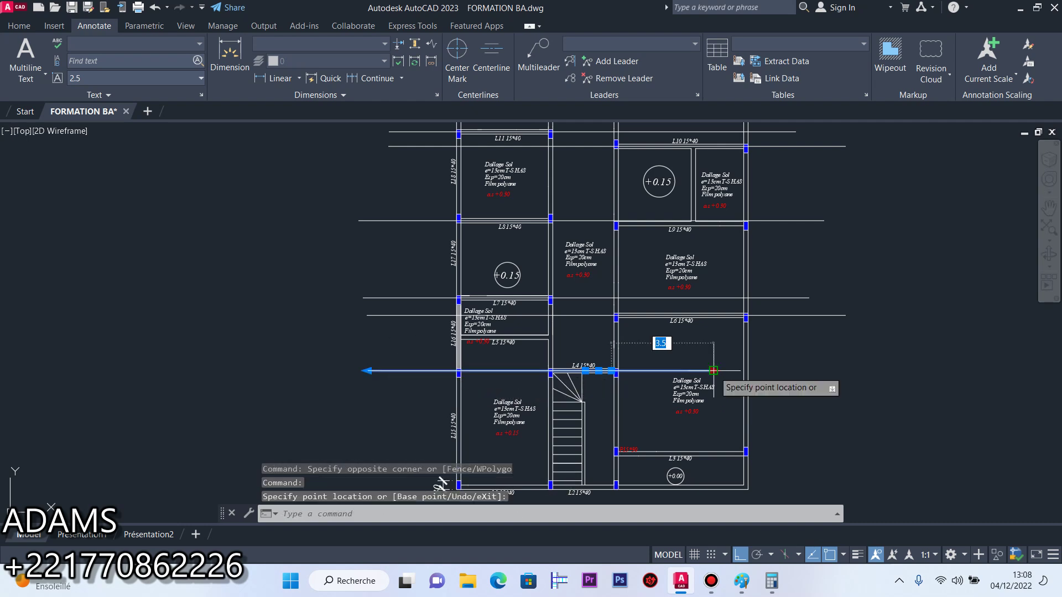
{"action": "left_click", "coordinate": [849, 370]}
Create a centerline between the two edges of beam L3 in the copied plan
{"action": "scroll", "coordinate": [631, 354], "scroll_direction": "down", "scroll_amount": 1}
{"action": "scroll", "coordinate": [631, 376], "scroll_direction": "up", "scroll_amount": 3}
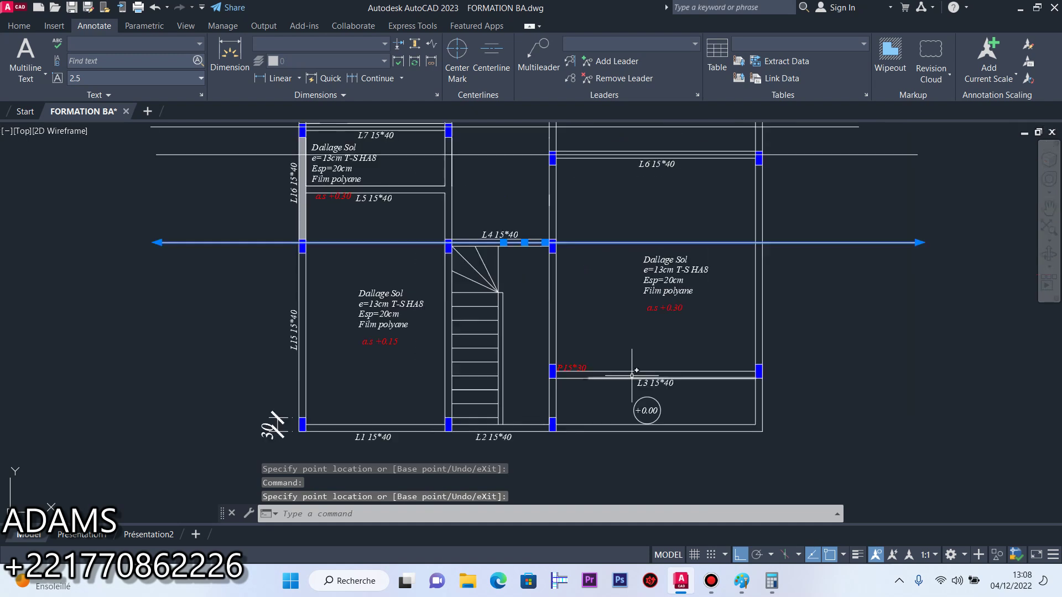
{"action": "left_click", "coordinate": [491, 55]}
{"action": "scroll", "coordinate": [688, 401], "scroll_direction": "up", "scroll_amount": 4}
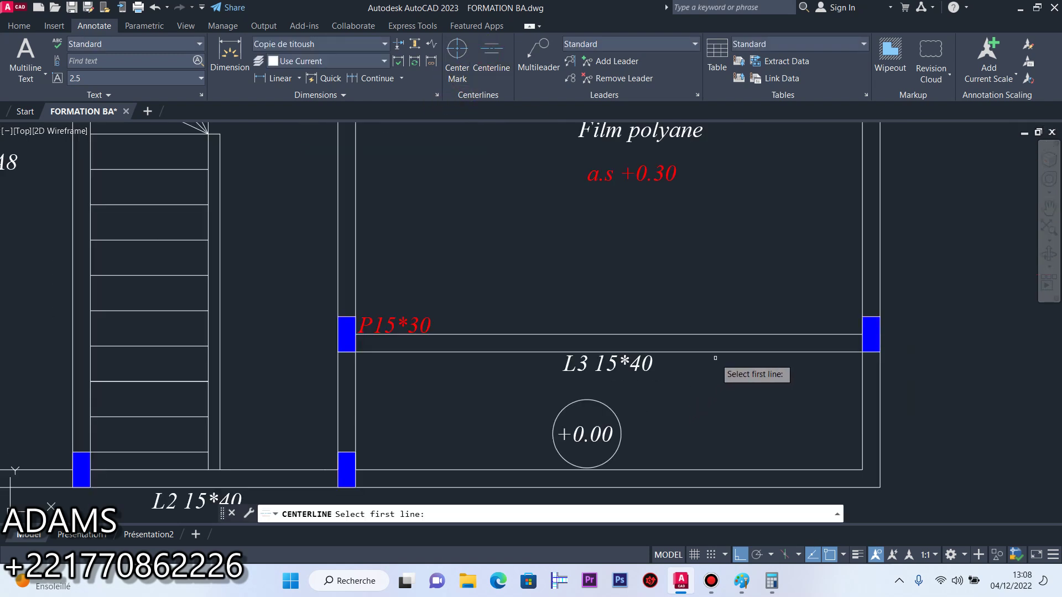
{"action": "left_click", "coordinate": [716, 352]}
{"action": "left_click", "coordinate": [717, 335]}
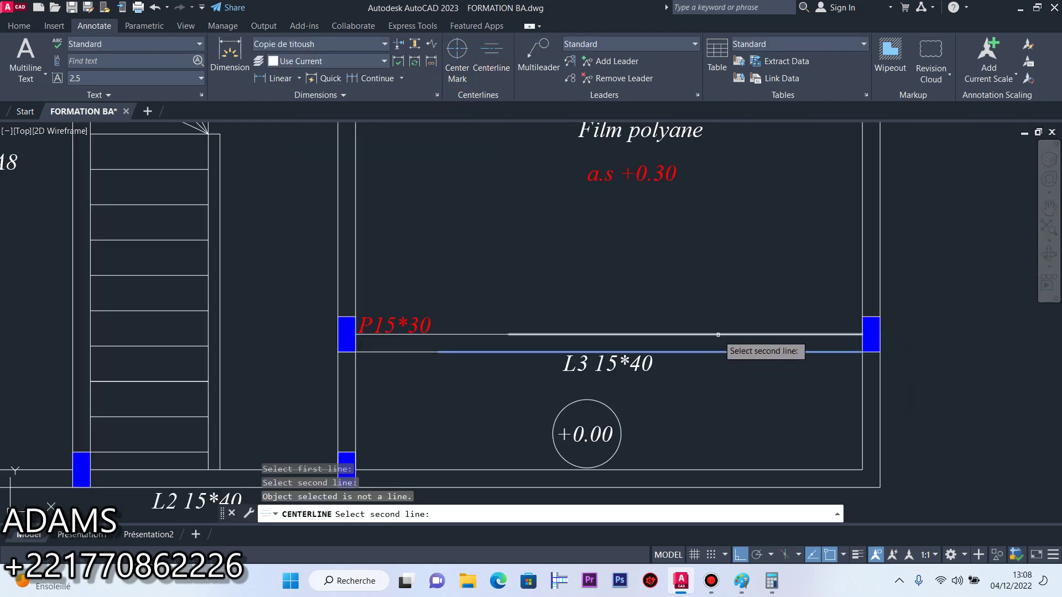
{"action": "key", "text": "Escape"}
{"action": "scroll", "coordinate": [680, 341], "scroll_direction": "down", "scroll_amount": 1}
{"action": "scroll", "coordinate": [677, 341], "scroll_direction": "down", "scroll_amount": 5}
{"action": "scroll", "coordinate": [729, 331], "scroll_direction": "up", "scroll_amount": 5}
Stretch the left end of the L3 centerline horizontally past the plan's left outer wall
{"action": "left_click", "coordinate": [611, 349]}
{"action": "left_click", "coordinate": [514, 342]}
{"action": "left_click", "coordinate": [470, 331]}
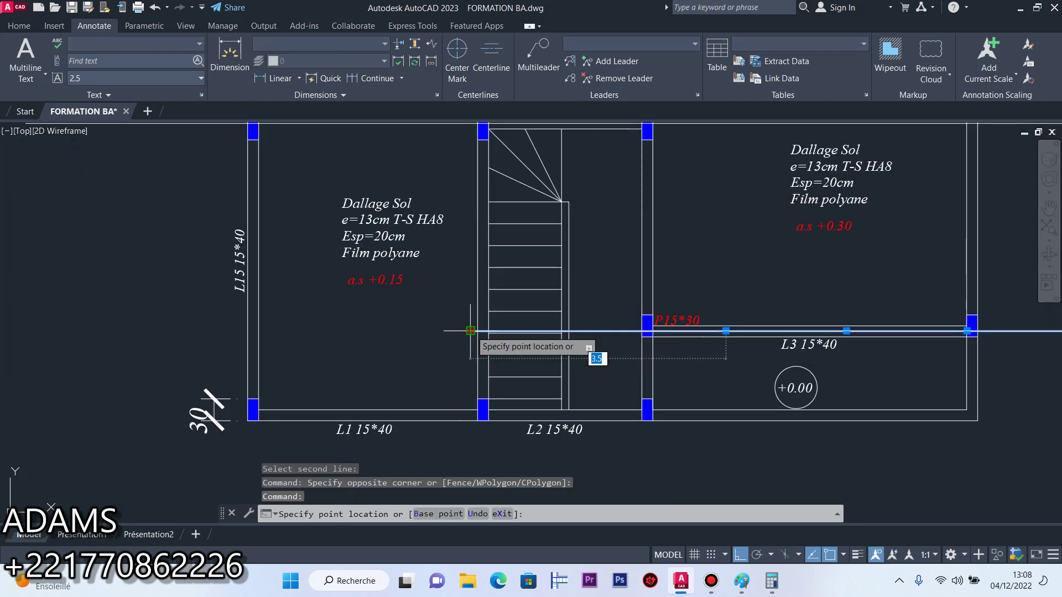
{"action": "scroll", "coordinate": [472, 331], "scroll_direction": "down", "scroll_amount": 4}
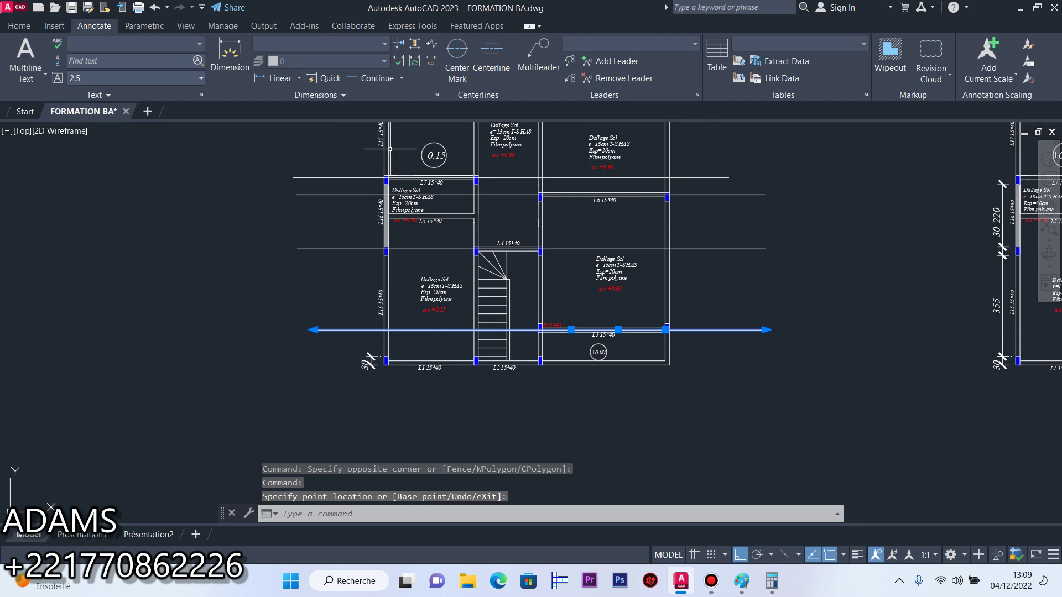
Create a centerline between the two edges of the bottom beam run L1–L2
{"action": "left_click", "coordinate": [490, 55]}
{"action": "scroll", "coordinate": [473, 370], "scroll_direction": "up", "scroll_amount": 4}
{"action": "left_click", "coordinate": [421, 348]}
{"action": "left_click", "coordinate": [422, 332]}
{"action": "scroll", "coordinate": [418, 331], "scroll_direction": "down", "scroll_amount": 5}
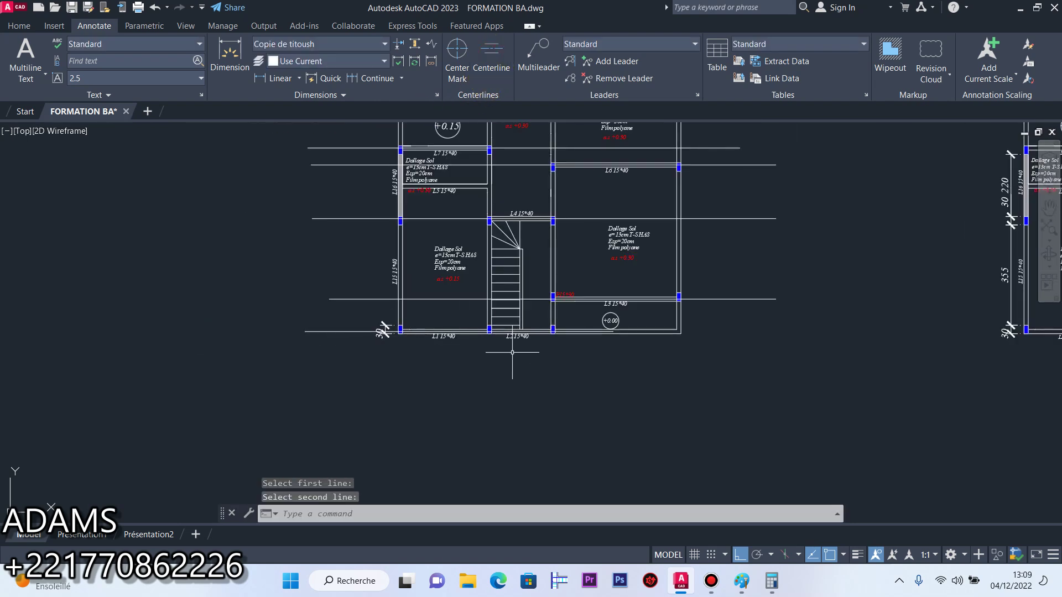
Stretch the right end of the L1–L2 centerline past the right outer wall, roughly in line with the L3 centerline's end
{"action": "scroll", "coordinate": [612, 340], "scroll_direction": "up", "scroll_amount": 6}
{"action": "left_click", "coordinate": [612, 267]}
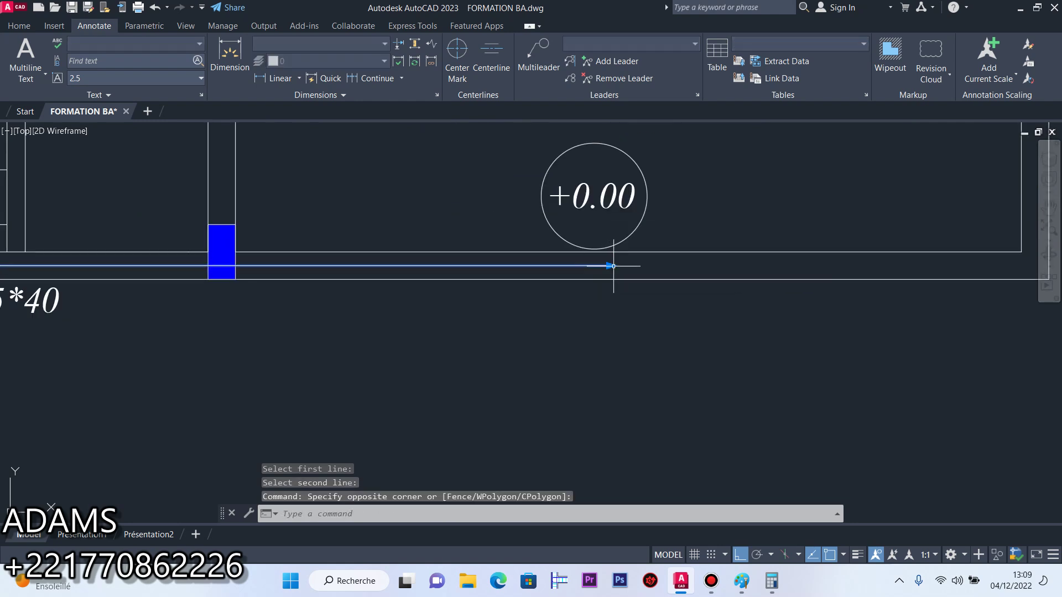
{"action": "left_click", "coordinate": [609, 265]}
{"action": "scroll", "coordinate": [606, 270], "scroll_direction": "down", "scroll_amount": 5}
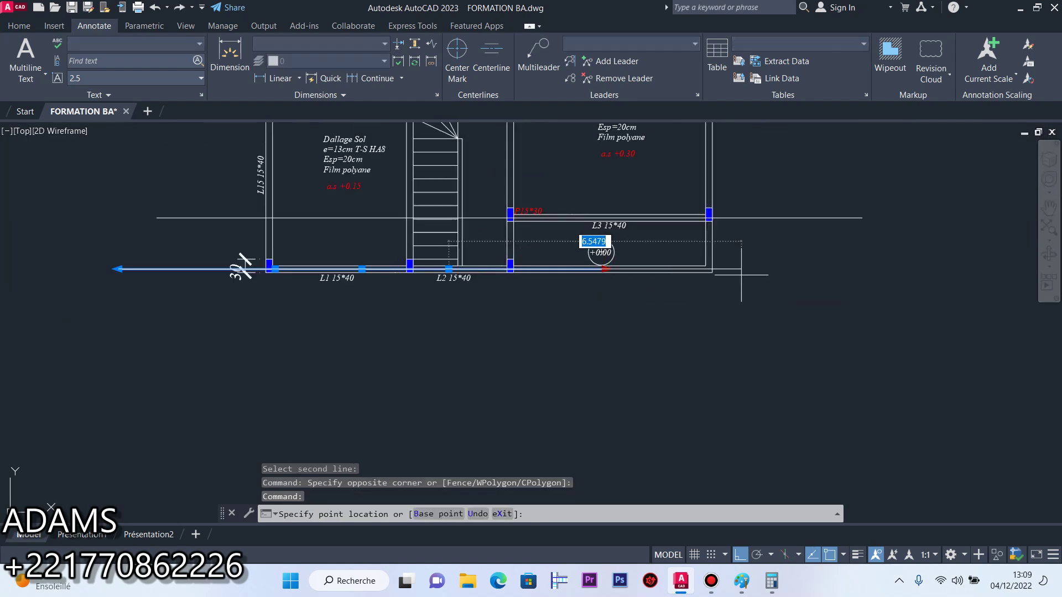
{"action": "left_click", "coordinate": [851, 274]}
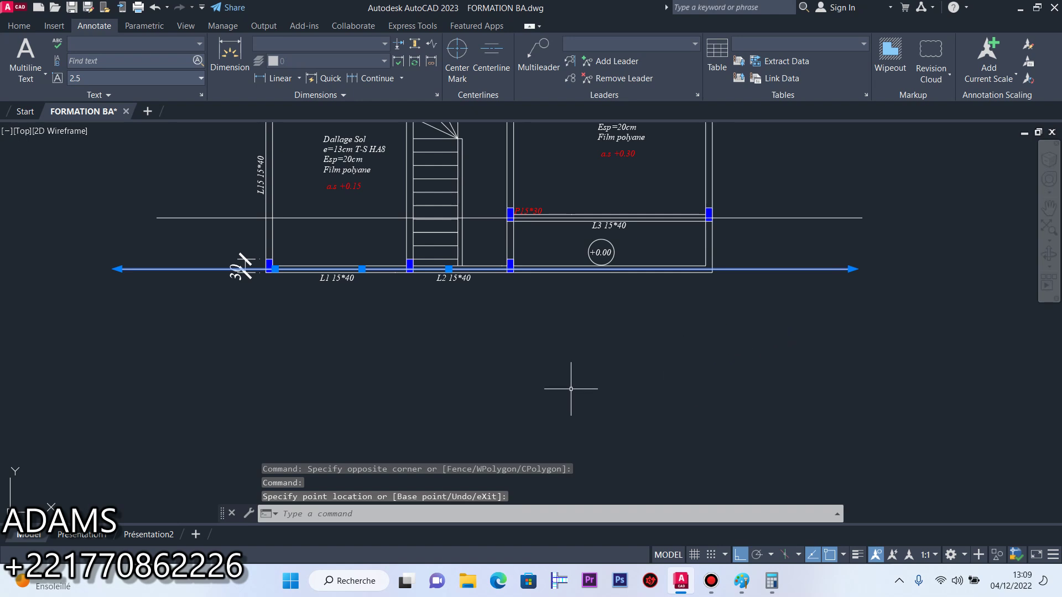
{"action": "key", "text": "Escape"}
{"action": "scroll", "coordinate": [554, 392], "scroll_direction": "down", "scroll_amount": 4}
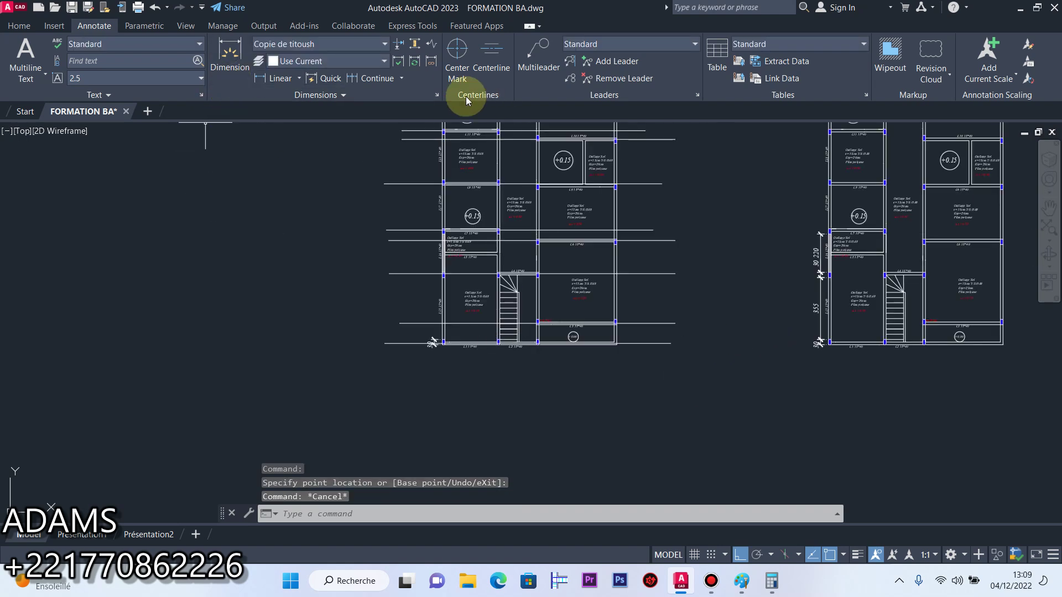
{"action": "left_click", "coordinate": [54, 26]}
{"action": "left_click", "coordinate": [19, 26]}
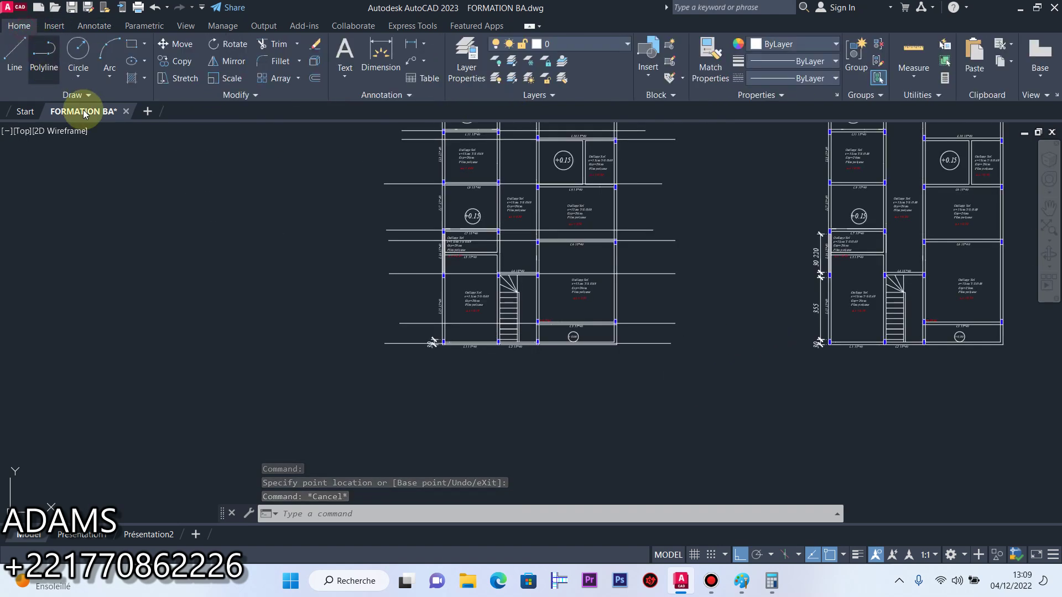
Offset the outer wall outline of the copied plan outward by 1.5
{"action": "left_click", "coordinate": [314, 78]}
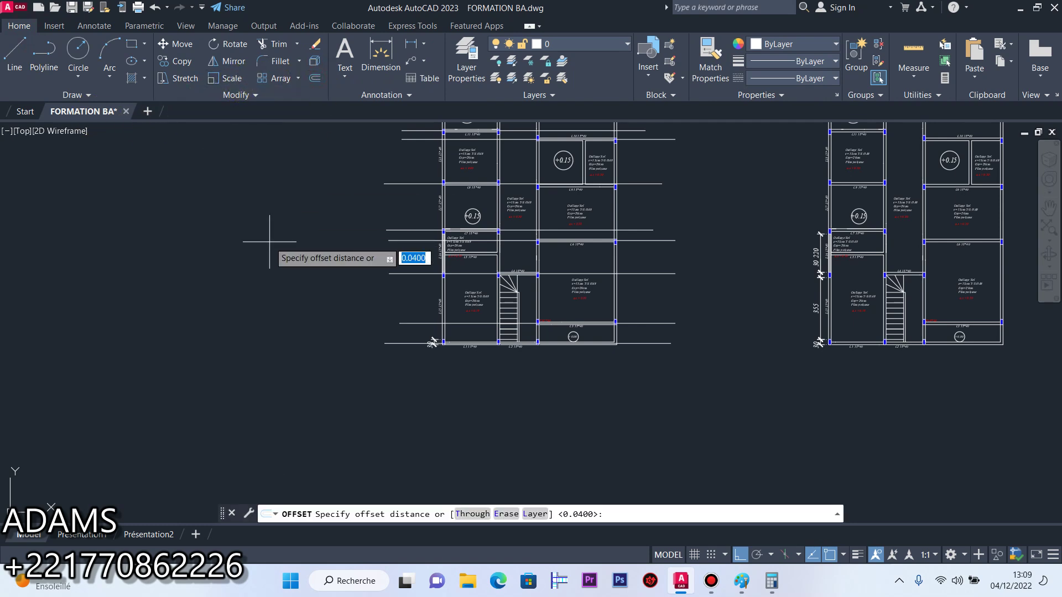
{"action": "key", "text": "Return"}
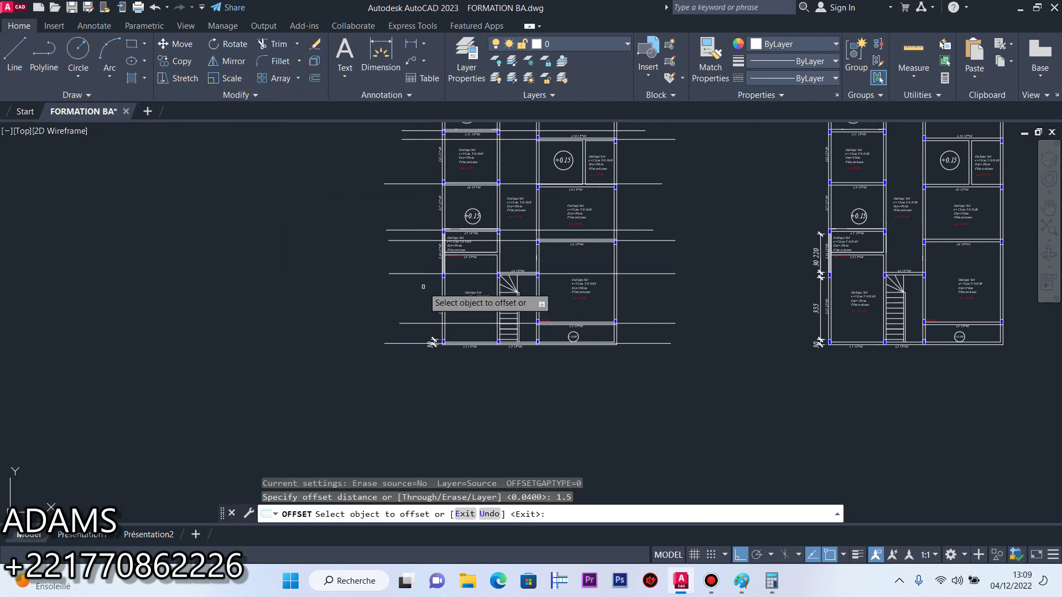
{"action": "scroll", "coordinate": [451, 283], "scroll_direction": "up", "scroll_amount": 9}
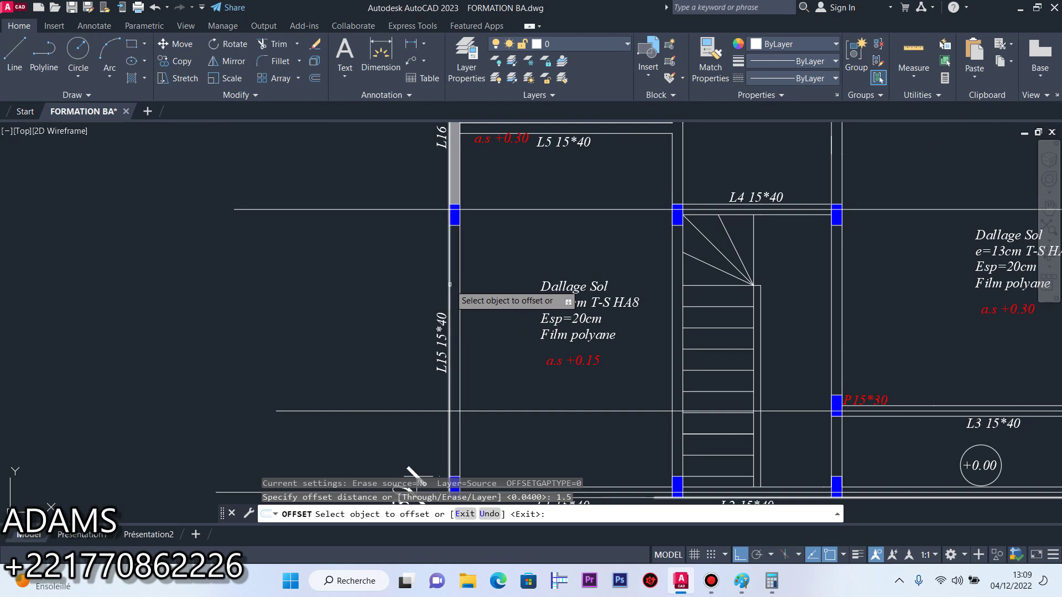
{"action": "left_click", "coordinate": [452, 282]}
{"action": "scroll", "coordinate": [431, 282], "scroll_direction": "down", "scroll_amount": 4}
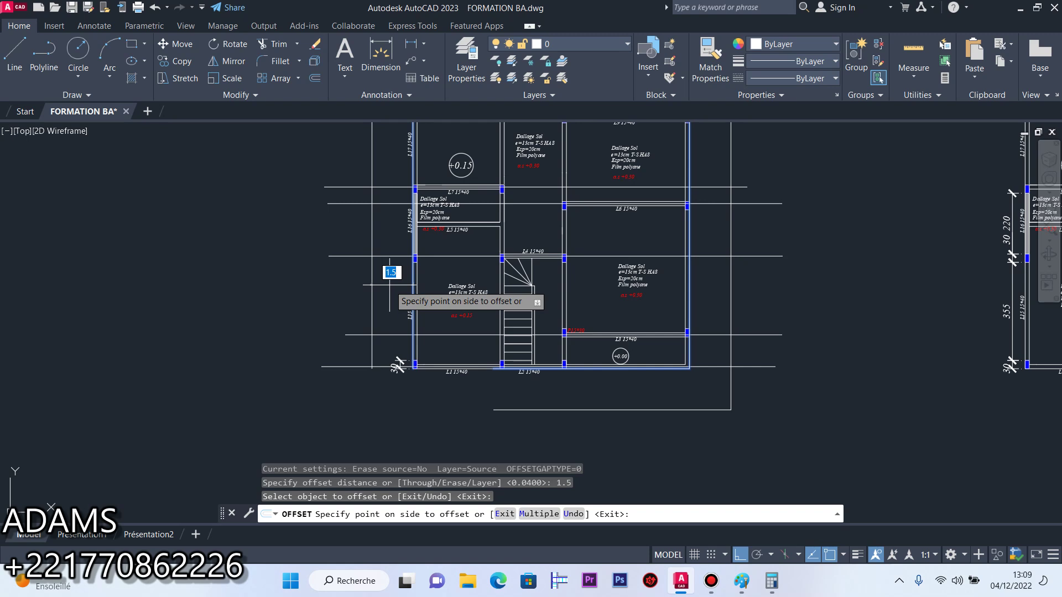
{"action": "left_click", "coordinate": [389, 282]}
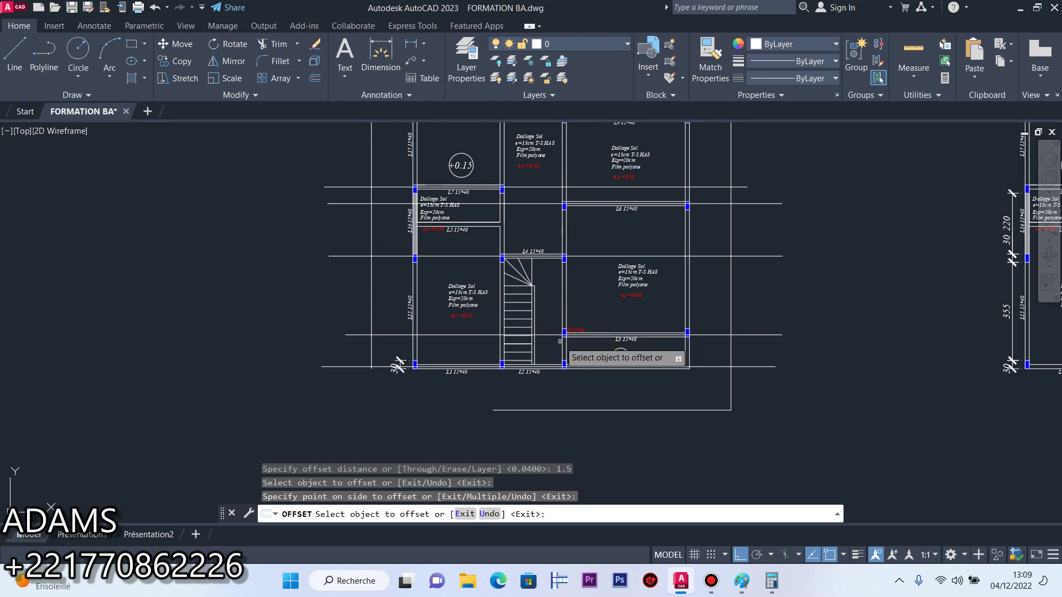
{"action": "key", "text": "Escape"}
Stretch the open end of the offset outline's lower segment horizontally to the left, just past the outline's left side
{"action": "scroll", "coordinate": [549, 430], "scroll_direction": "down", "scroll_amount": 5}
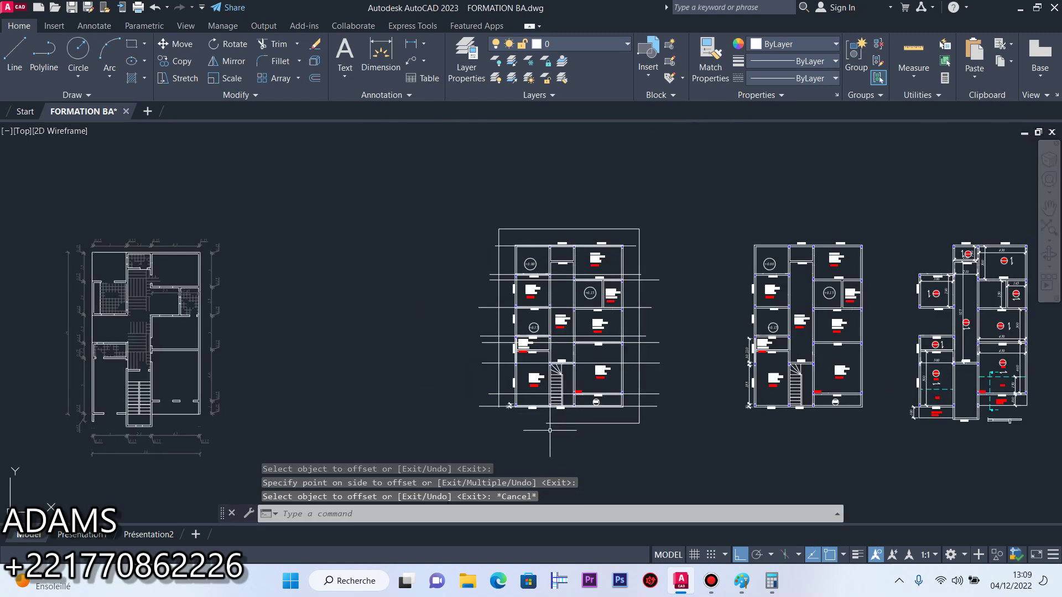
{"action": "scroll", "coordinate": [561, 394], "scroll_direction": "up", "scroll_amount": 2}
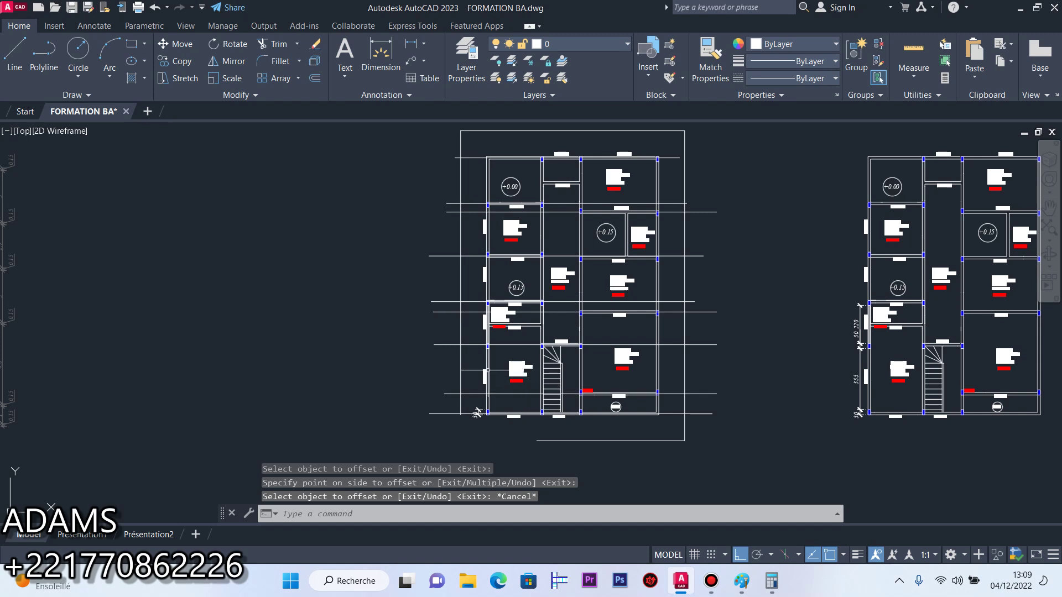
{"action": "scroll", "coordinate": [520, 409], "scroll_direction": "down", "scroll_amount": 3}
{"action": "scroll", "coordinate": [526, 398], "scroll_direction": "up", "scroll_amount": 4}
{"action": "left_click_drag", "start_coordinate": [558, 359], "coordinate": [532, 380]}
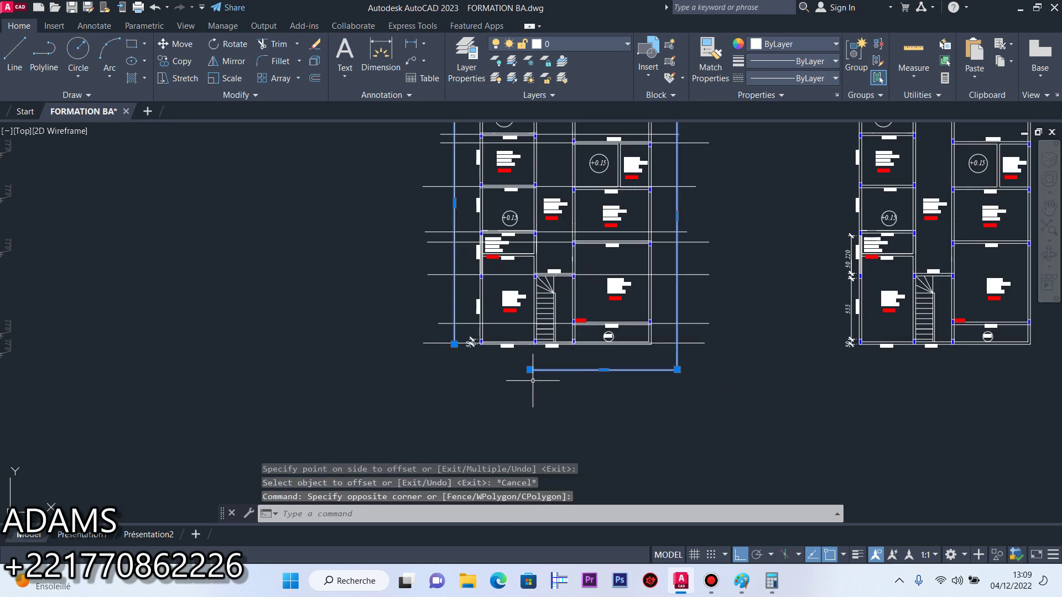
{"action": "left_click", "coordinate": [529, 370]}
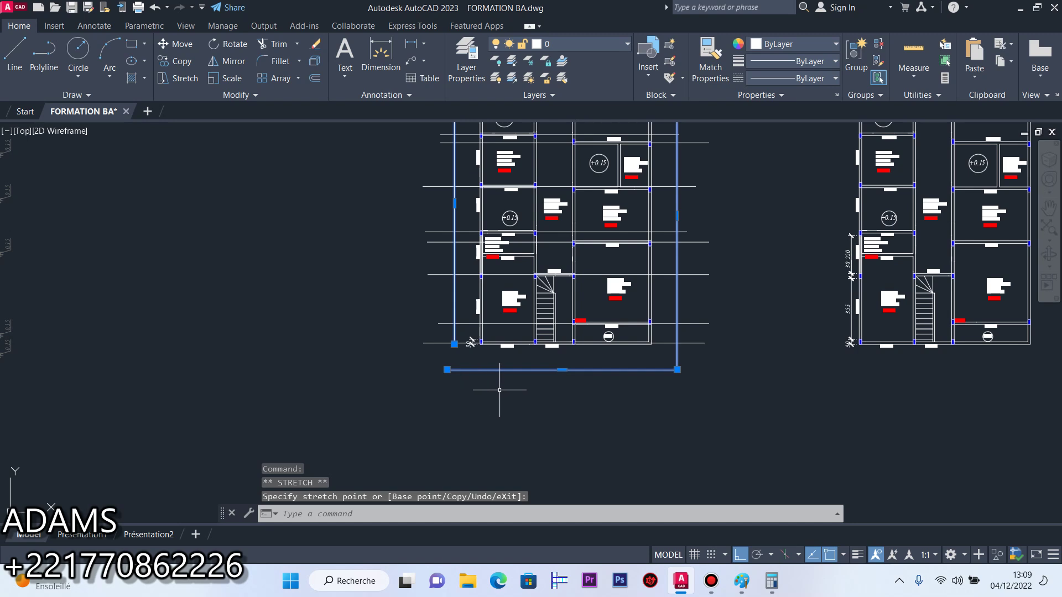
{"action": "key", "text": "Escape"}
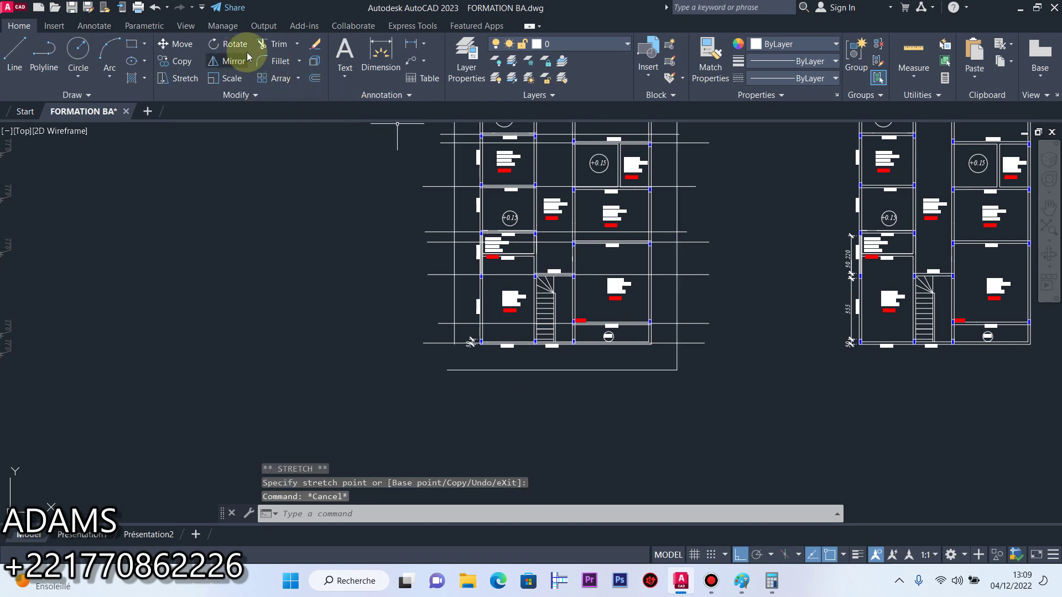
Create a centerline between the two edges of the left outer beam L15 in the copied plan
{"action": "left_click", "coordinate": [91, 26]}
{"action": "left_click", "coordinate": [491, 55]}
{"action": "scroll", "coordinate": [492, 273], "scroll_direction": "up", "scroll_amount": 10}
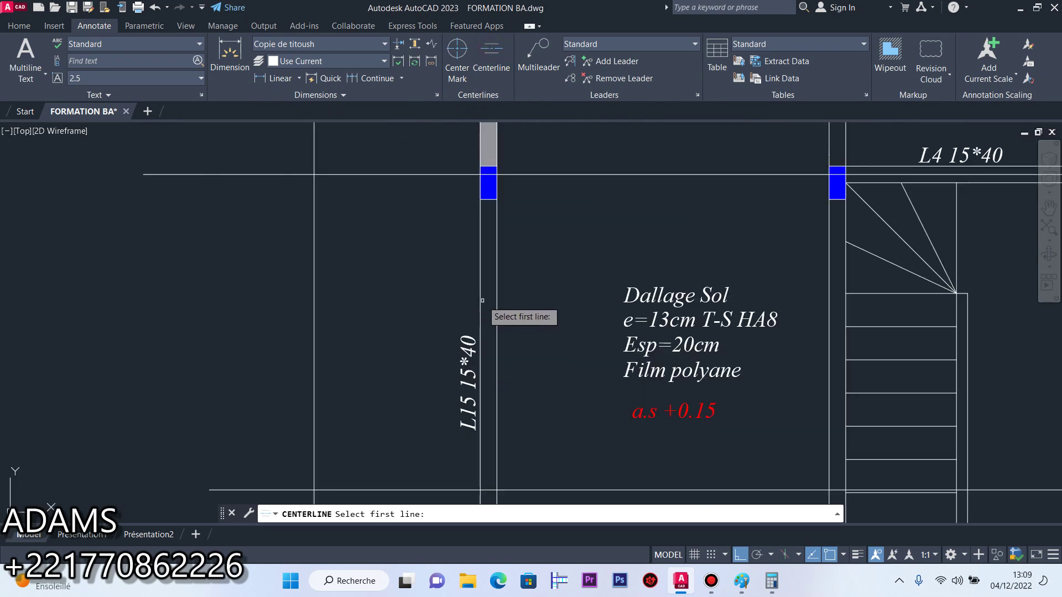
{"action": "left_click", "coordinate": [481, 300]}
{"action": "left_click", "coordinate": [495, 304]}
{"action": "scroll", "coordinate": [506, 223], "scroll_direction": "down", "scroll_amount": 8}
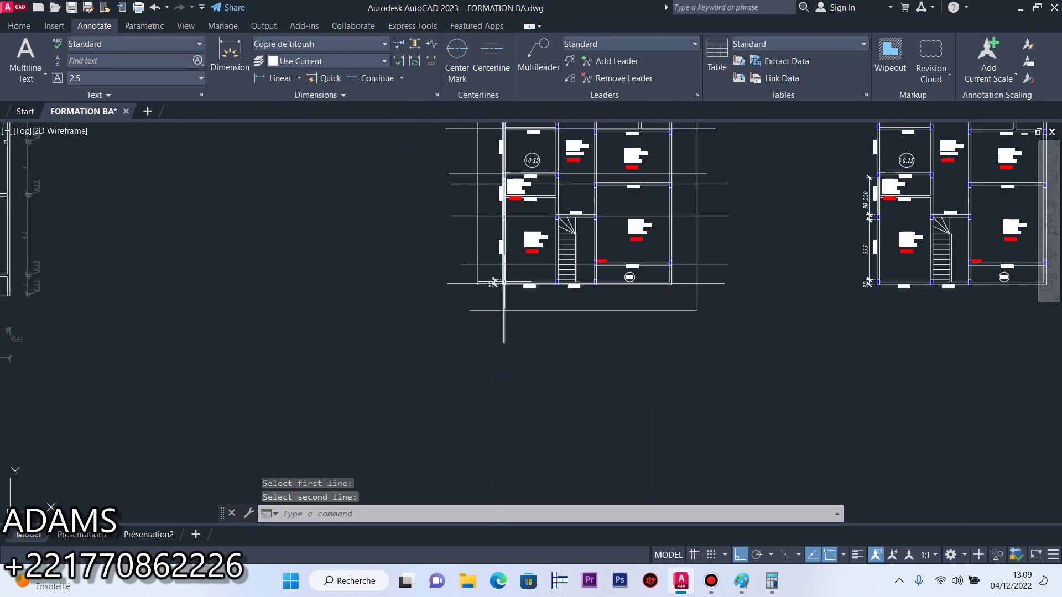
Stretch the upper end of the left outer beam's centerline vertically past the top of the offset outline
{"action": "left_click", "coordinate": [504, 329]}
{"action": "scroll", "coordinate": [504, 310], "scroll_direction": "down", "scroll_amount": 6}
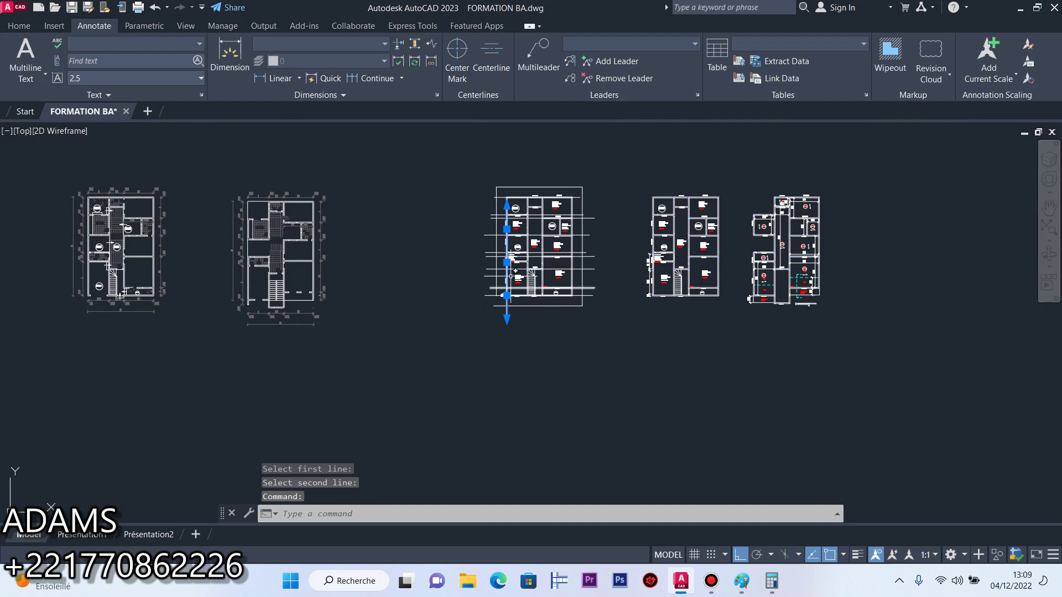
{"action": "scroll", "coordinate": [506, 211], "scroll_direction": "up", "scroll_amount": 10}
{"action": "left_click", "coordinate": [489, 226]}
{"action": "scroll", "coordinate": [489, 226], "scroll_direction": "down", "scroll_amount": 2}
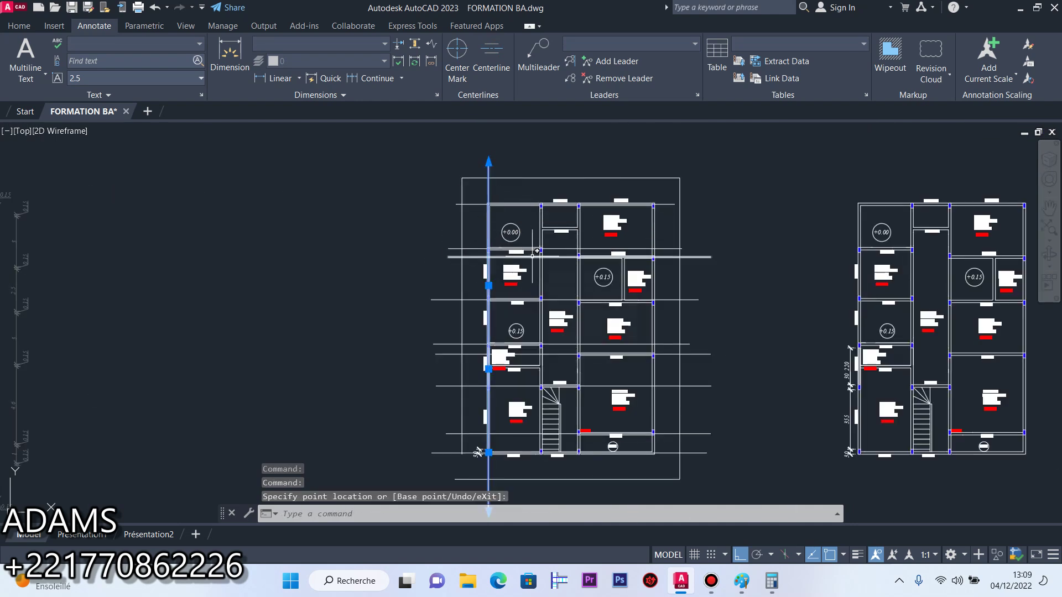
{"action": "key", "text": "Escape"}
Create a centerline between the two edges of the vertical beam at the right ends of L8 and L11
{"action": "left_click", "coordinate": [491, 67]}
{"action": "scroll", "coordinate": [558, 284], "scroll_direction": "up", "scroll_amount": 5}
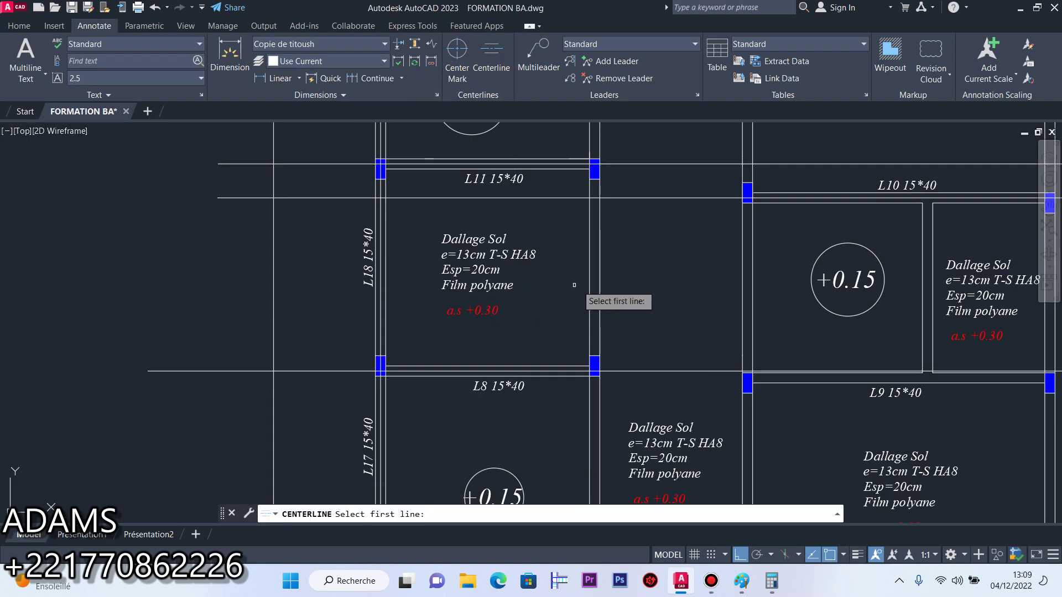
{"action": "scroll", "coordinate": [580, 285], "scroll_direction": "up", "scroll_amount": 2}
{"action": "left_click", "coordinate": [595, 273]}
{"action": "left_click", "coordinate": [608, 267]}
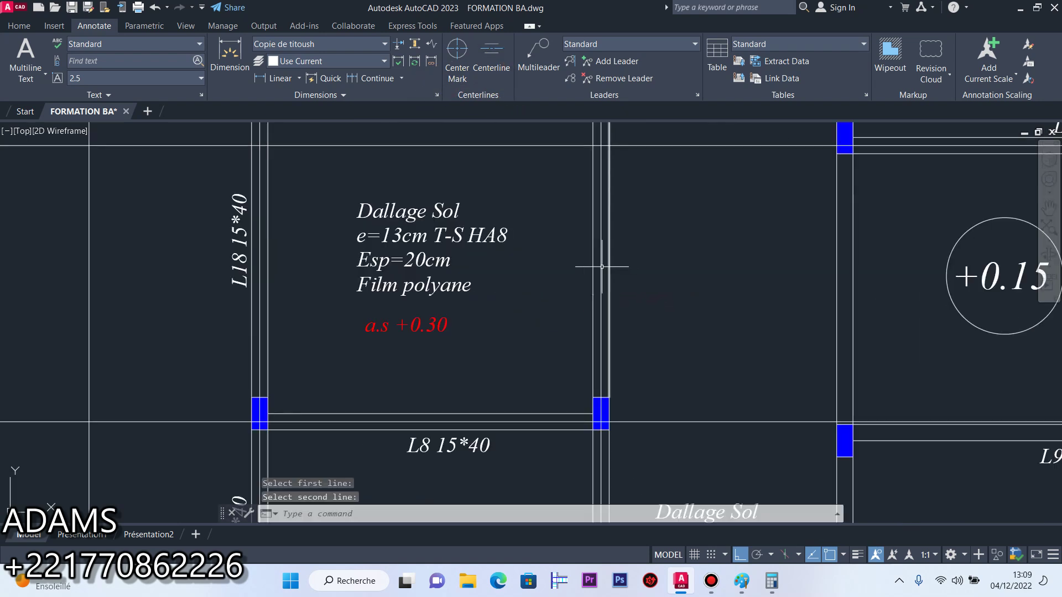
Stretch the upper end of the centerline at the left end of L13 vertically above the offset outline
{"action": "scroll", "coordinate": [578, 246], "scroll_direction": "down", "scroll_amount": 10}
{"action": "scroll", "coordinate": [578, 195], "scroll_direction": "up", "scroll_amount": 10}
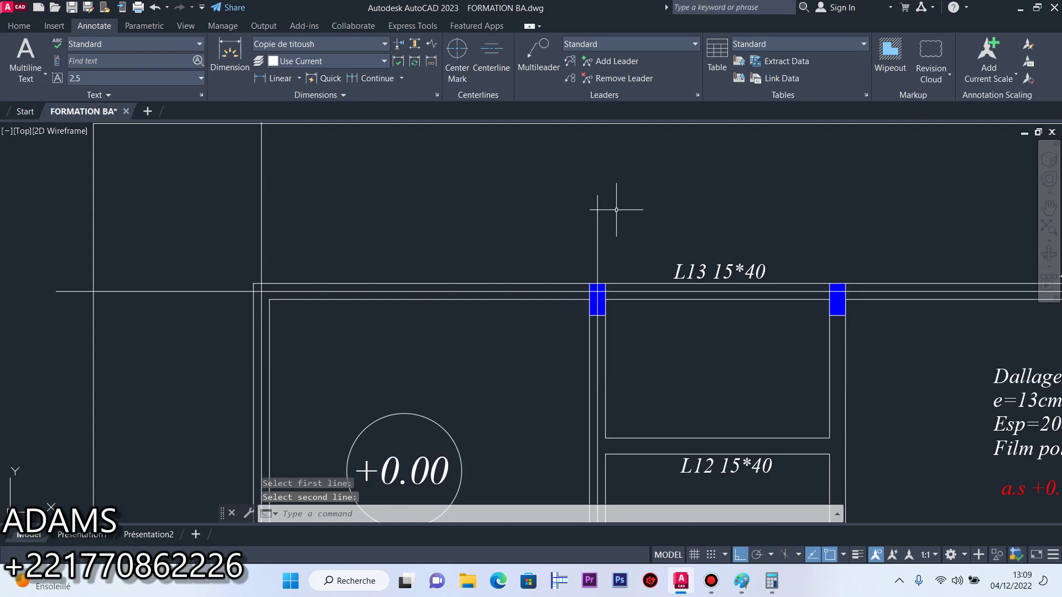
{"action": "left_click", "coordinate": [616, 208]}
{"action": "left_click", "coordinate": [585, 206]}
{"action": "scroll", "coordinate": [597, 195], "scroll_direction": "down", "scroll_amount": 4}
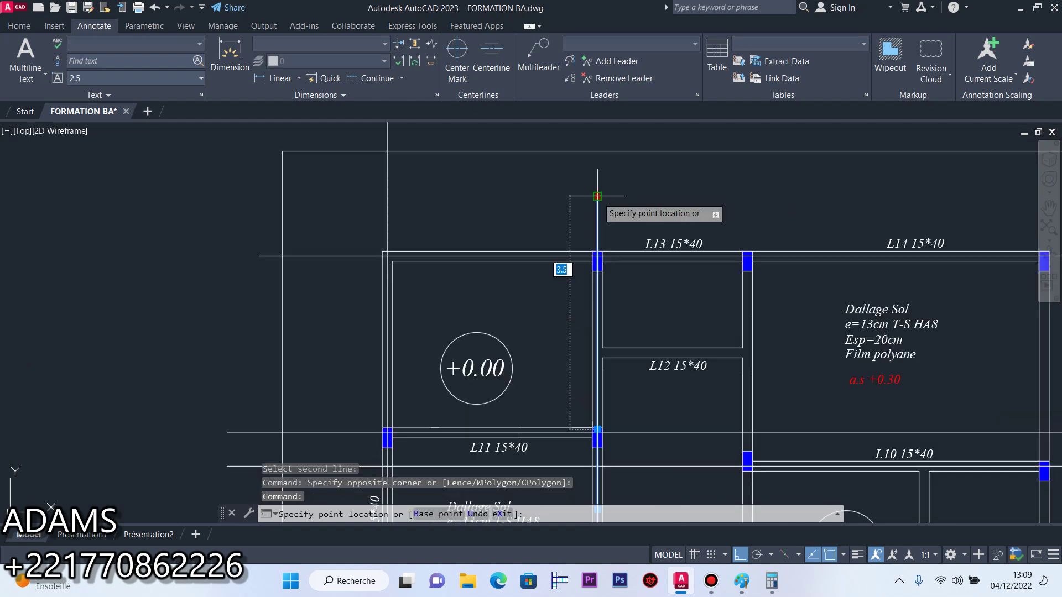
{"action": "left_click", "coordinate": [596, 165]}
{"action": "scroll", "coordinate": [594, 163], "scroll_direction": "down", "scroll_amount": 4}
Stretch the lower end of the centerline through the L1–L2 column below the offset outline, roughly level with the left centerline's end
{"action": "scroll", "coordinate": [595, 327], "scroll_direction": "up", "scroll_amount": 4}
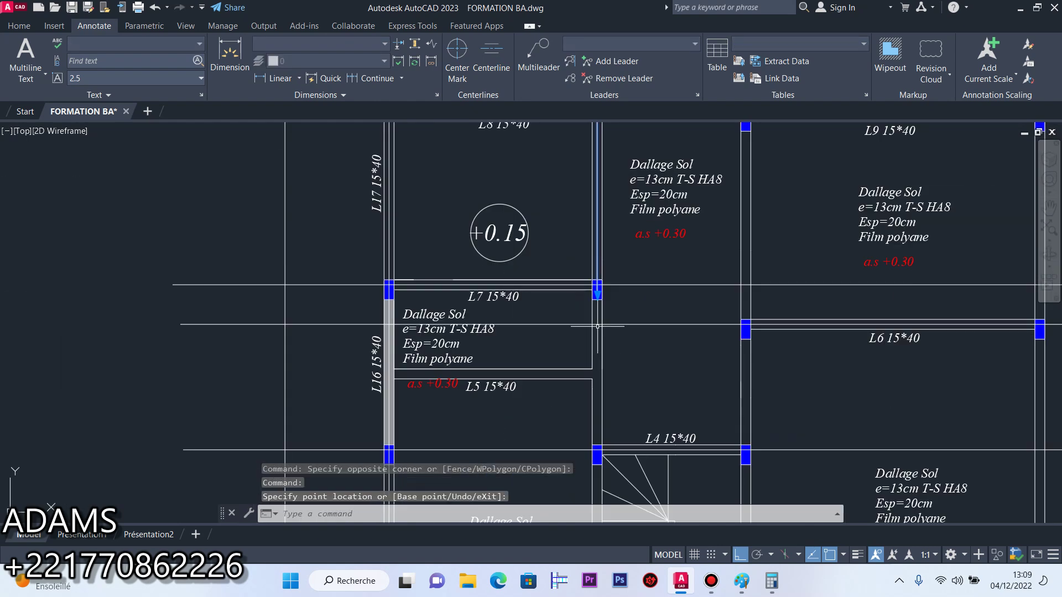
{"action": "scroll", "coordinate": [599, 293], "scroll_direction": "down", "scroll_amount": 10}
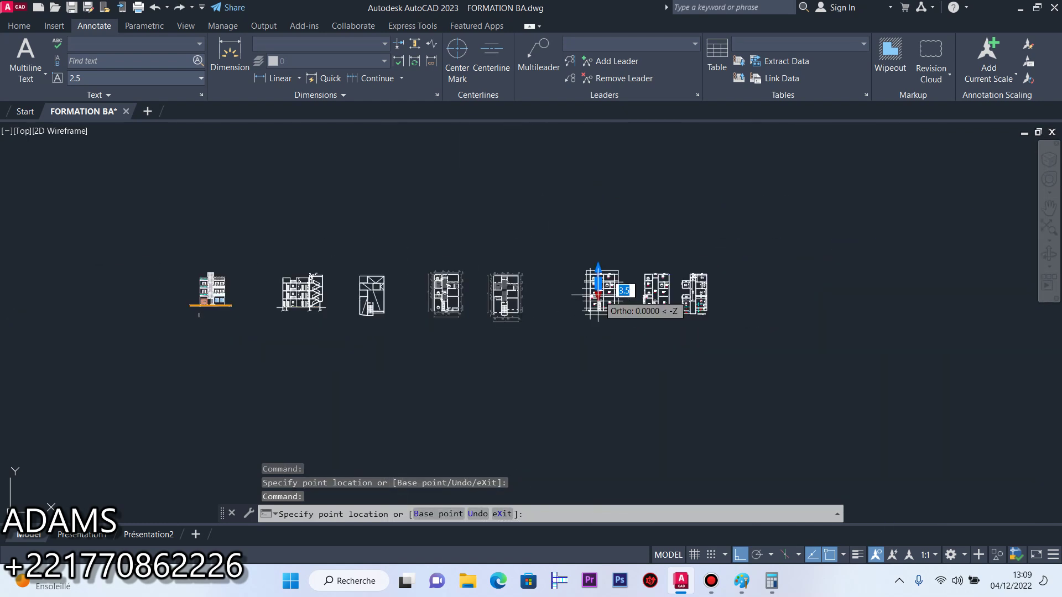
{"action": "scroll", "coordinate": [595, 332], "scroll_direction": "up", "scroll_amount": 10}
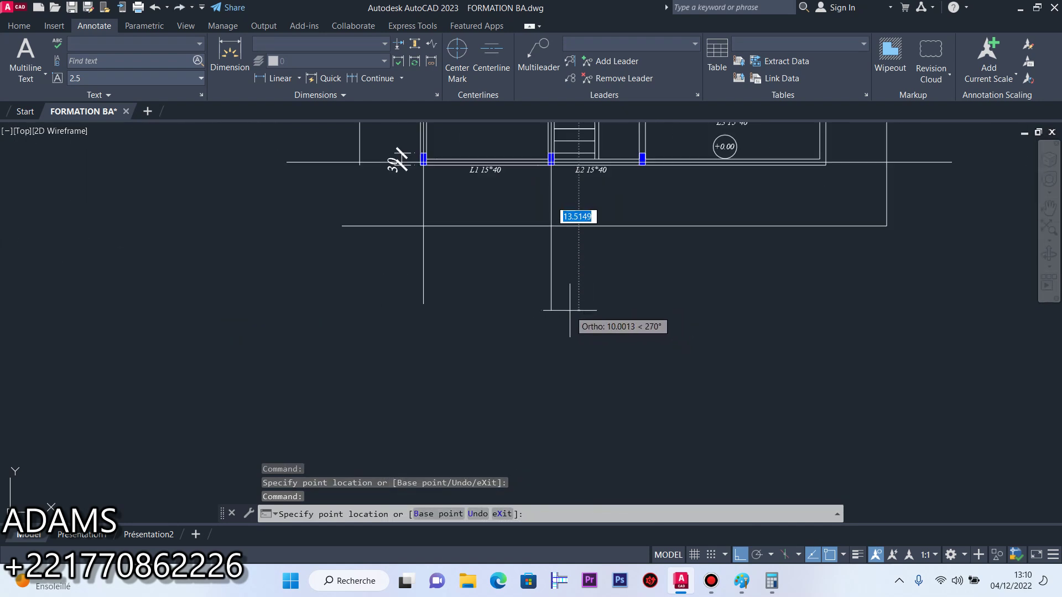
{"action": "left_click", "coordinate": [563, 315]}
{"action": "scroll", "coordinate": [563, 315], "scroll_direction": "down", "scroll_amount": 6}
{"action": "scroll", "coordinate": [578, 202], "scroll_direction": "up", "scroll_amount": 6}
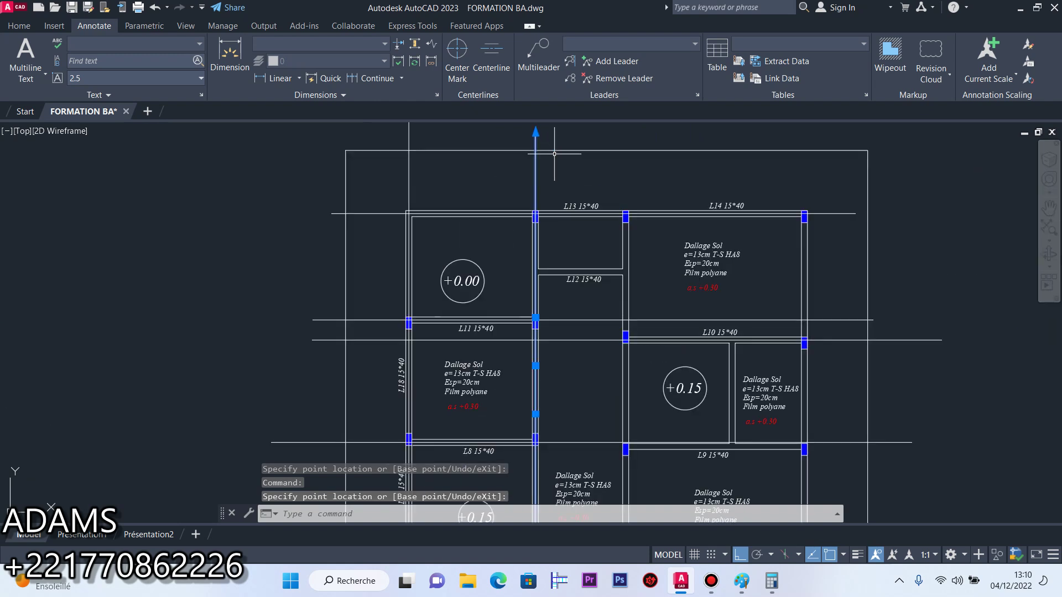
{"action": "key", "text": "Escape"}
Create a centerline between the two edges of the vertical beam at the right end of L12
{"action": "left_click", "coordinate": [489, 56]}
{"action": "scroll", "coordinate": [611, 284], "scroll_direction": "up", "scroll_amount": 5}
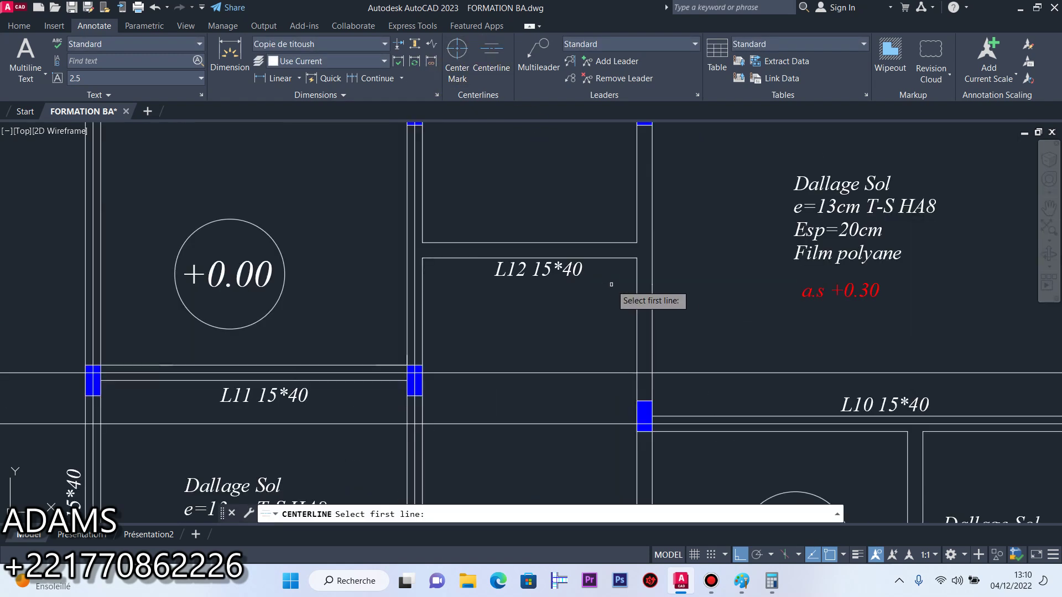
{"action": "left_click", "coordinate": [636, 301]}
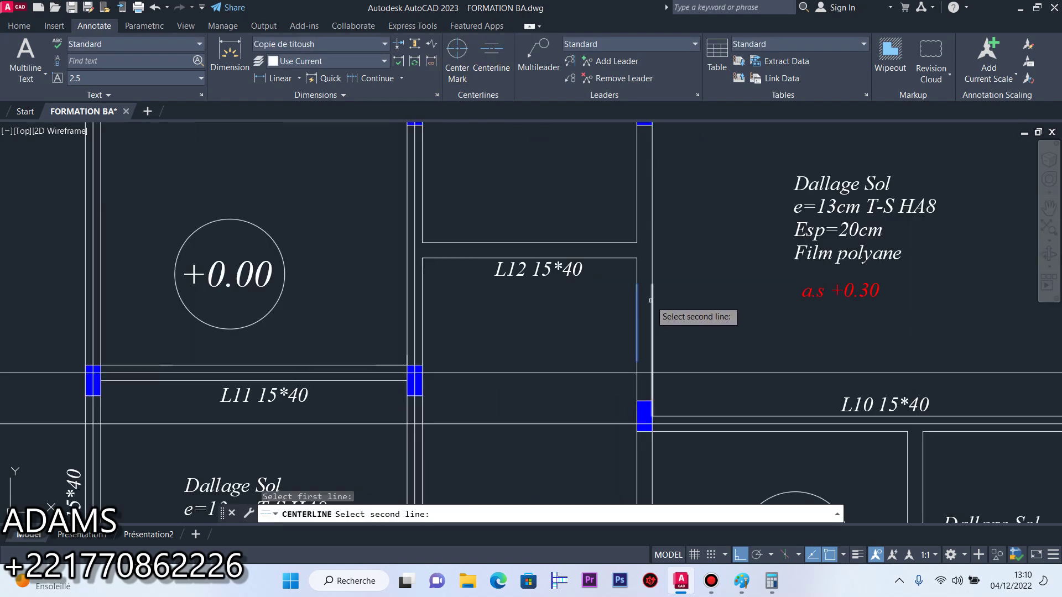
{"action": "left_click", "coordinate": [651, 301]}
{"action": "scroll", "coordinate": [646, 298], "scroll_direction": "down", "scroll_amount": 8}
Stretch the lower end of the centerline beside L12 down through the plan and past the bottom of the offset outline
{"action": "scroll", "coordinate": [603, 199], "scroll_direction": "up", "scroll_amount": 4}
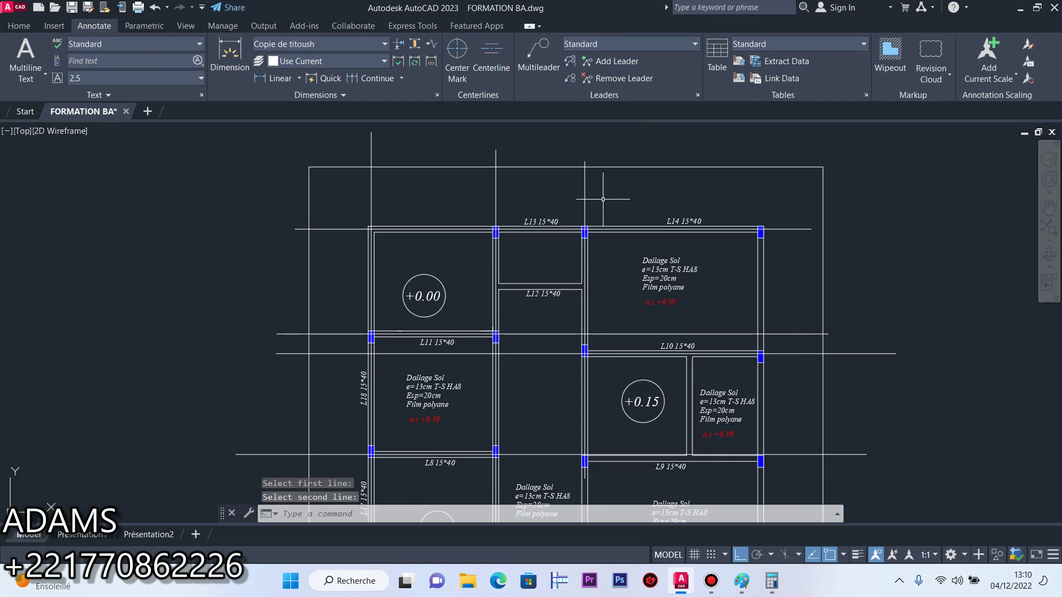
{"action": "scroll", "coordinate": [585, 299], "scroll_direction": "down", "scroll_amount": 5}
{"action": "scroll", "coordinate": [575, 273], "scroll_direction": "up", "scroll_amount": 5}
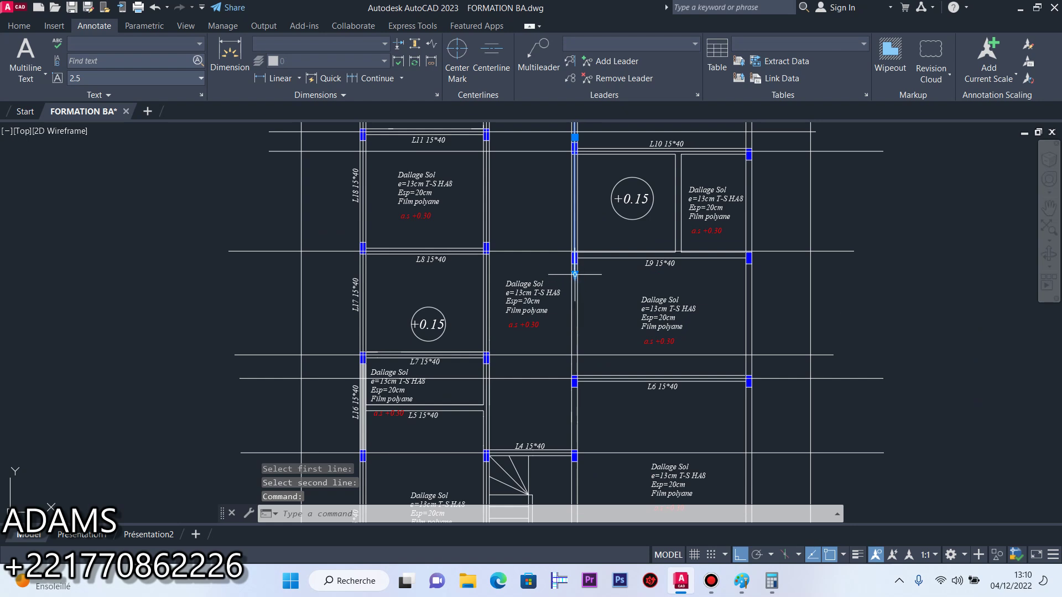
{"action": "left_click", "coordinate": [575, 274]}
{"action": "scroll", "coordinate": [574, 275], "scroll_direction": "down", "scroll_amount": 5}
{"action": "left_click", "coordinate": [578, 393]}
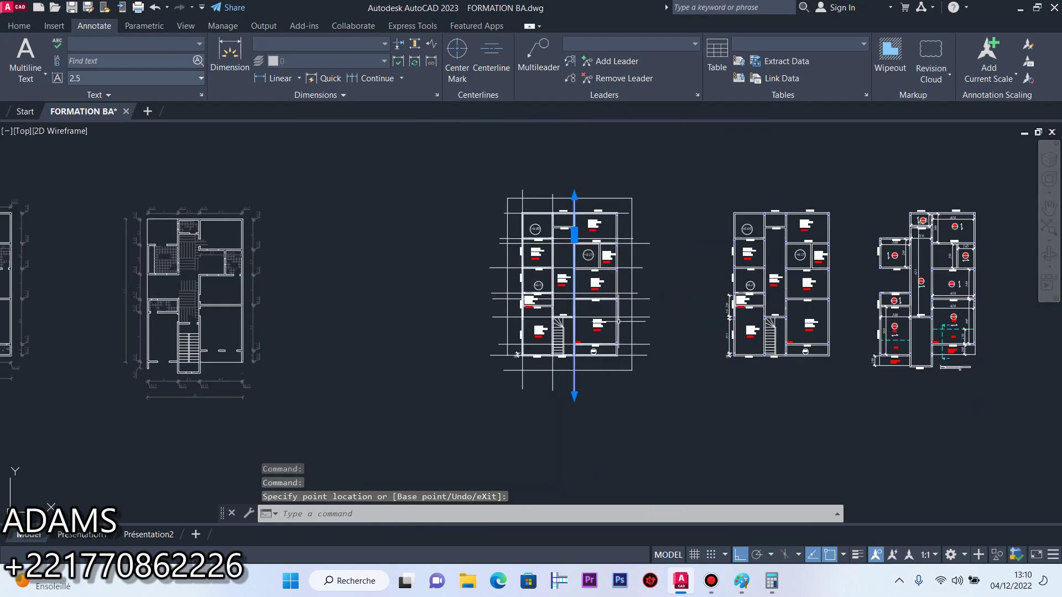
{"action": "scroll", "coordinate": [606, 242], "scroll_direction": "up", "scroll_amount": 6}
{"action": "scroll", "coordinate": [584, 254], "scroll_direction": "down", "scroll_amount": 5}
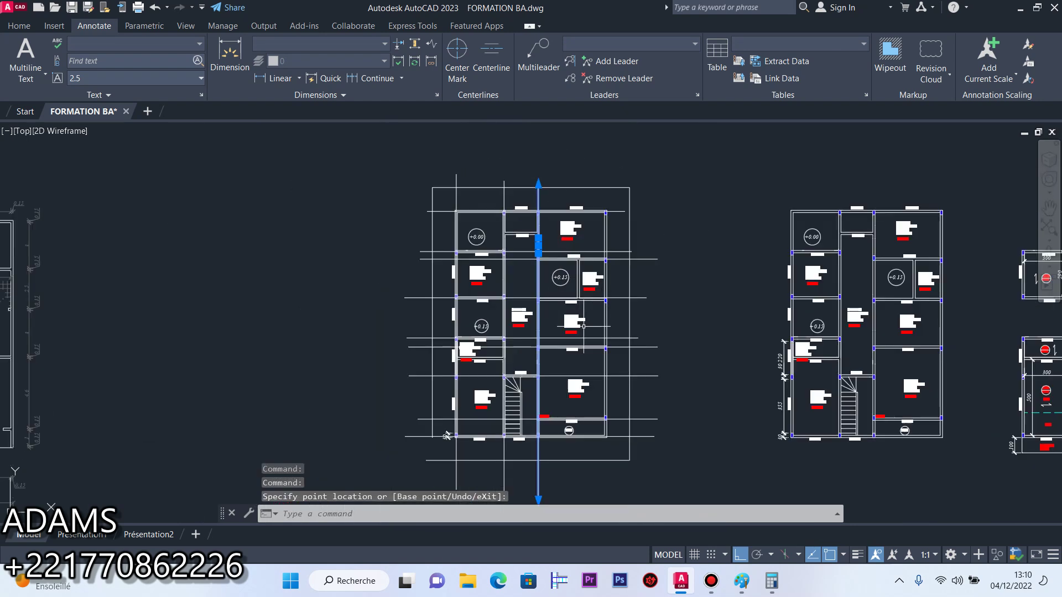
{"action": "key", "text": "Escape"}
Create a centerline between the two edges of the right outer beam, above the column at L10
{"action": "left_click", "coordinate": [464, 74]}
{"action": "left_click", "coordinate": [491, 61]}
{"action": "scroll", "coordinate": [605, 244], "scroll_direction": "up", "scroll_amount": 6}
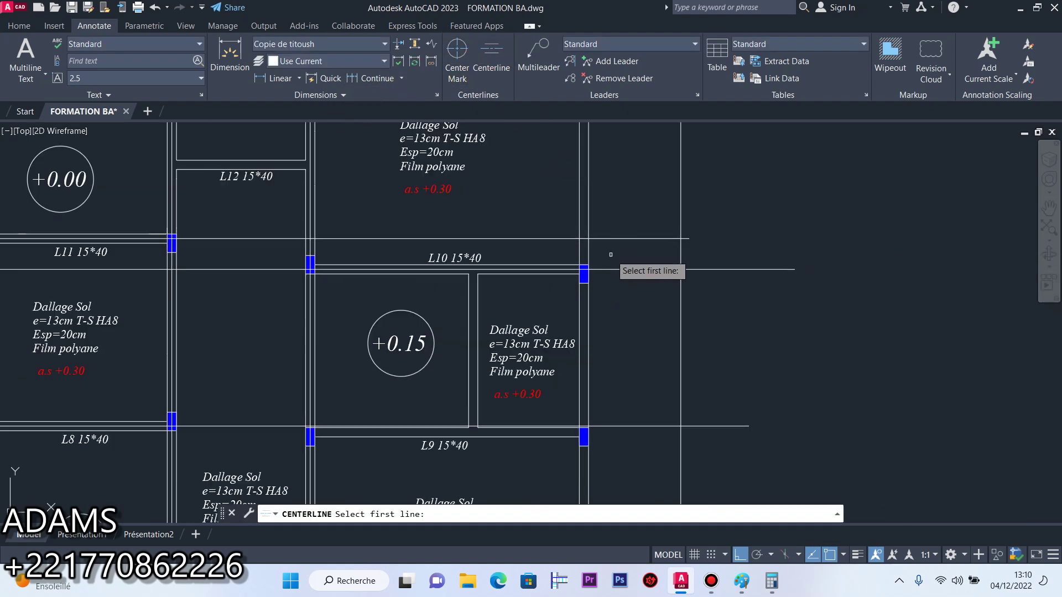
{"action": "left_click", "coordinate": [587, 229]}
{"action": "left_click", "coordinate": [579, 215]}
{"action": "scroll", "coordinate": [564, 331], "scroll_direction": "down", "scroll_amount": 6}
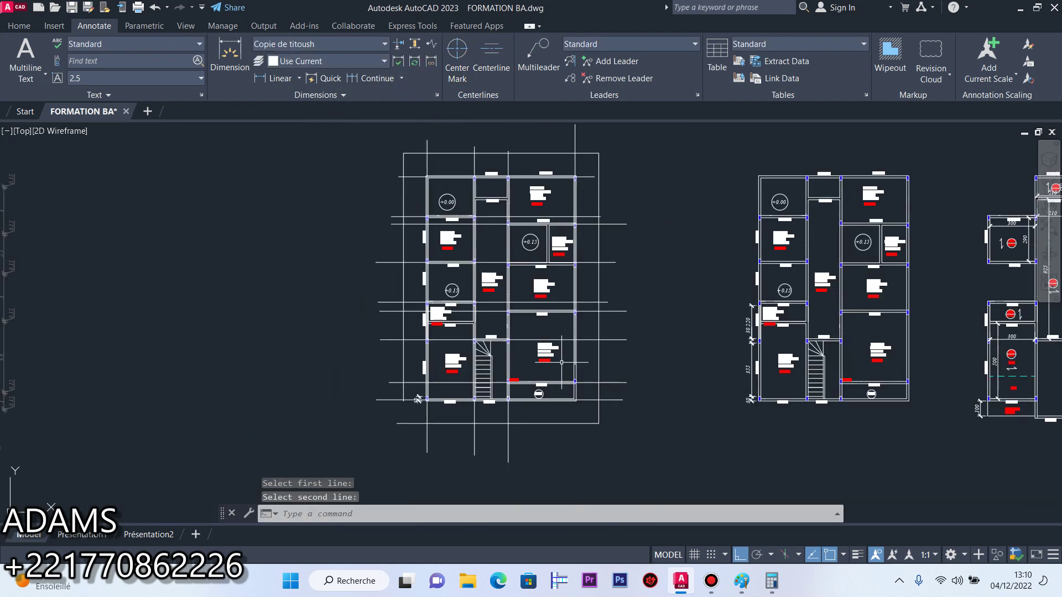
Stretch the lower end of the right outer beam's centerline vertically past the bottom of the offset outline
{"action": "scroll", "coordinate": [418, 399], "scroll_direction": "down", "scroll_amount": 2}
{"action": "scroll", "coordinate": [554, 280], "scroll_direction": "up", "scroll_amount": 10}
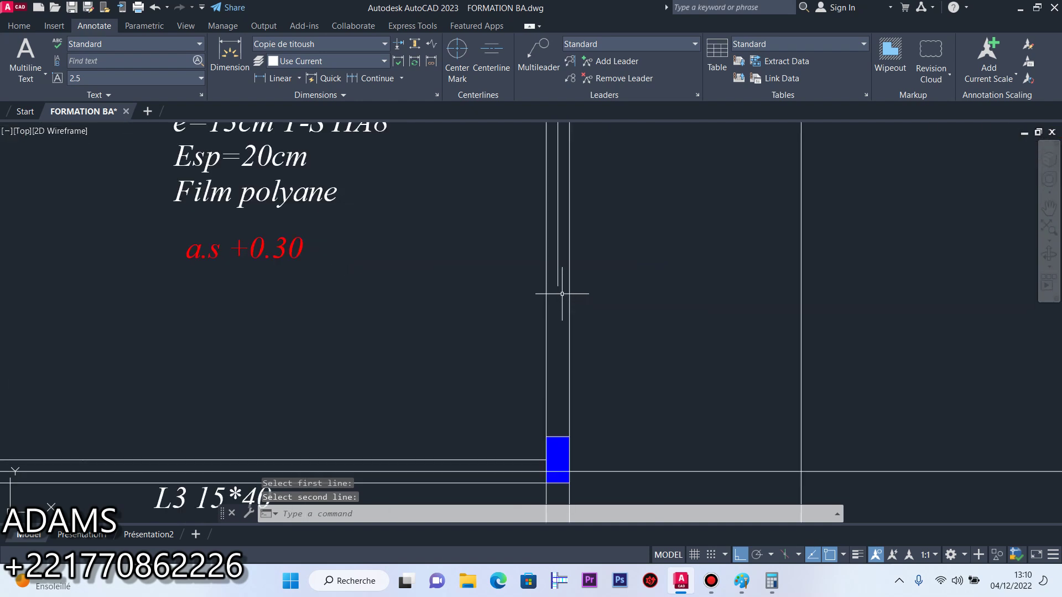
{"action": "left_click", "coordinate": [555, 280]}
{"action": "left_click", "coordinate": [558, 286]}
{"action": "scroll", "coordinate": [559, 288], "scroll_direction": "down", "scroll_amount": 6}
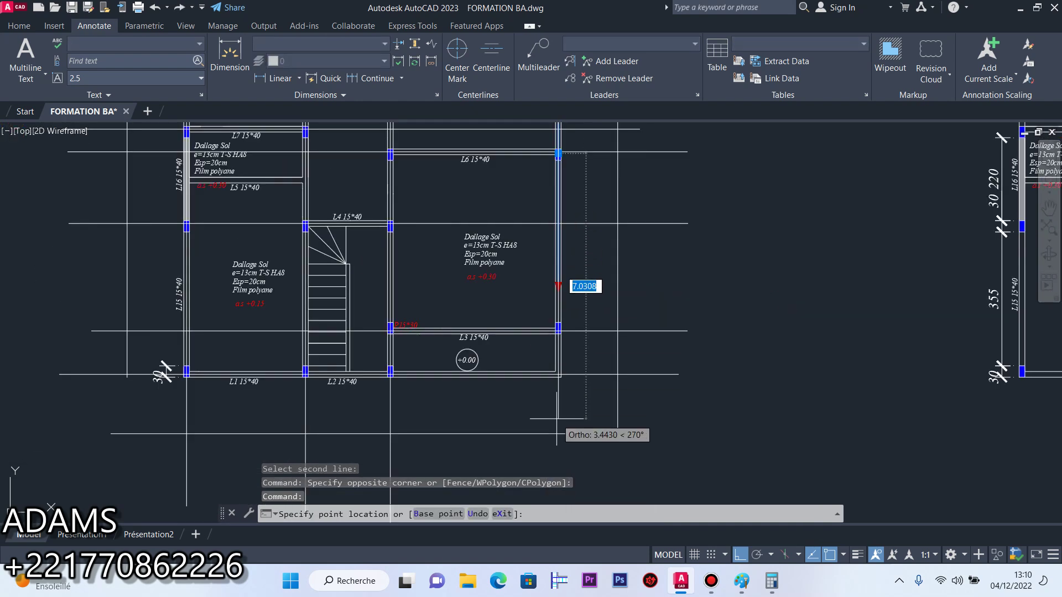
{"action": "scroll", "coordinate": [559, 345], "scroll_direction": "down", "scroll_amount": 5}
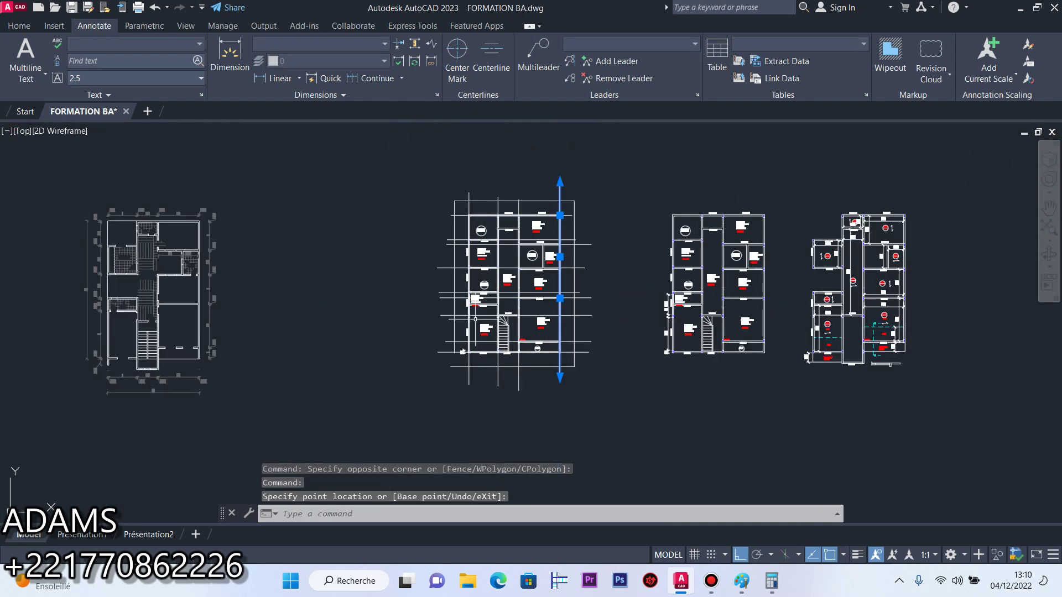
Stretch the right end of the centerline running through L14 horizontally past the offset outline's right edge
{"action": "scroll", "coordinate": [469, 318], "scroll_direction": "up", "scroll_amount": 2}
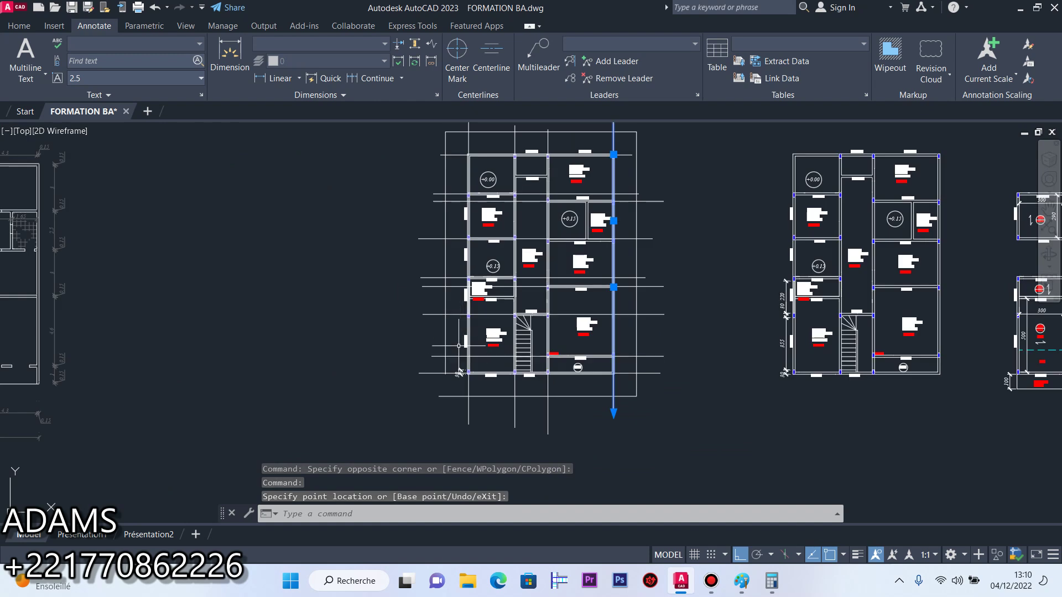
{"action": "scroll", "coordinate": [636, 150], "scroll_direction": "up", "scroll_amount": 8}
{"action": "left_click", "coordinate": [609, 159]}
{"action": "left_click", "coordinate": [571, 212]}
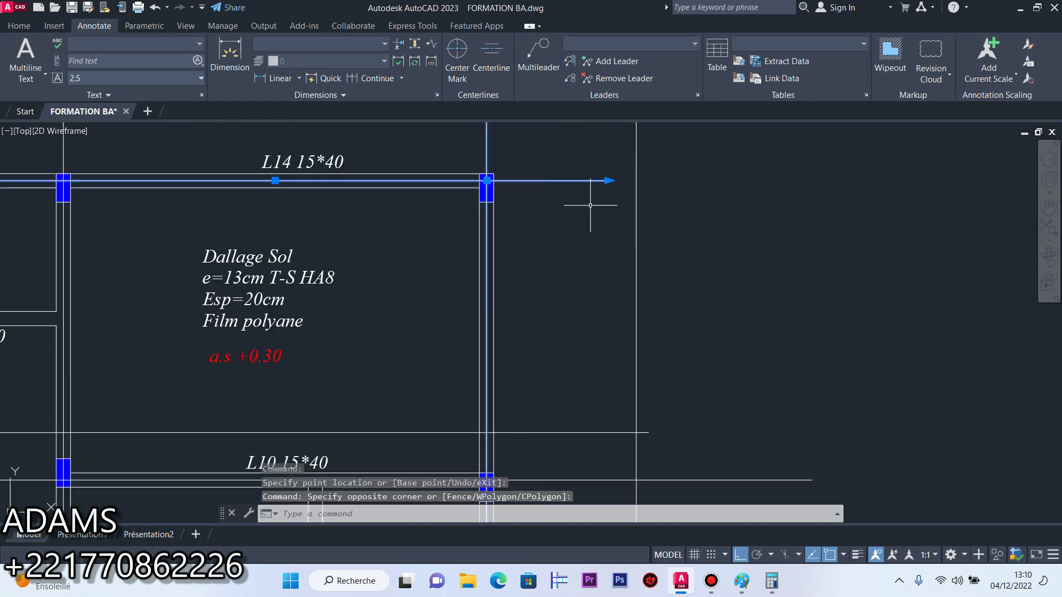
{"action": "left_click", "coordinate": [611, 183]}
{"action": "left_click", "coordinate": [703, 180]}
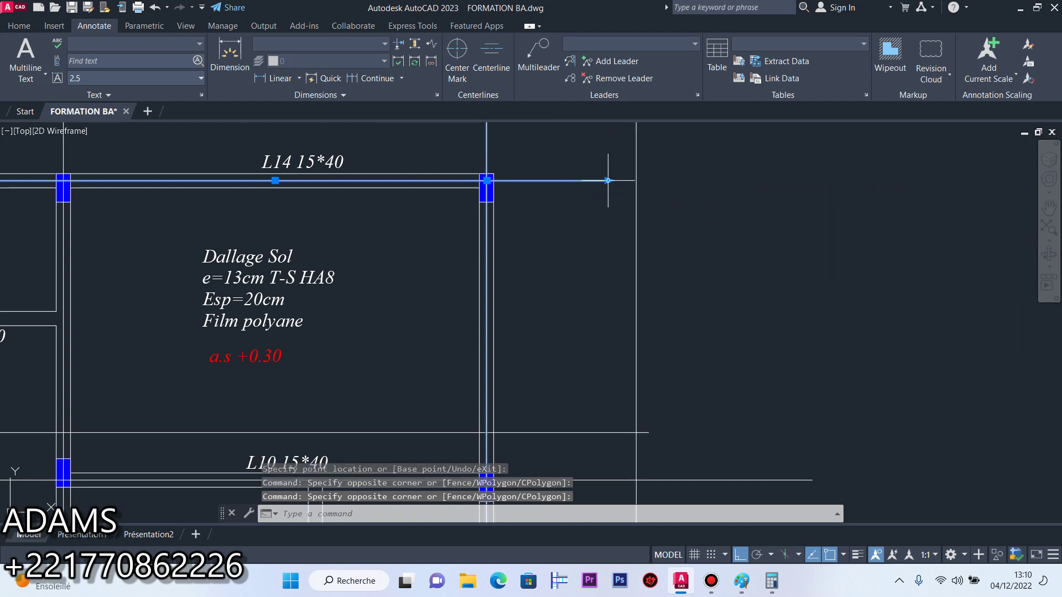
{"action": "left_click", "coordinate": [608, 180]}
{"action": "left_click", "coordinate": [694, 181]}
{"action": "scroll", "coordinate": [620, 226], "scroll_direction": "down", "scroll_amount": 6}
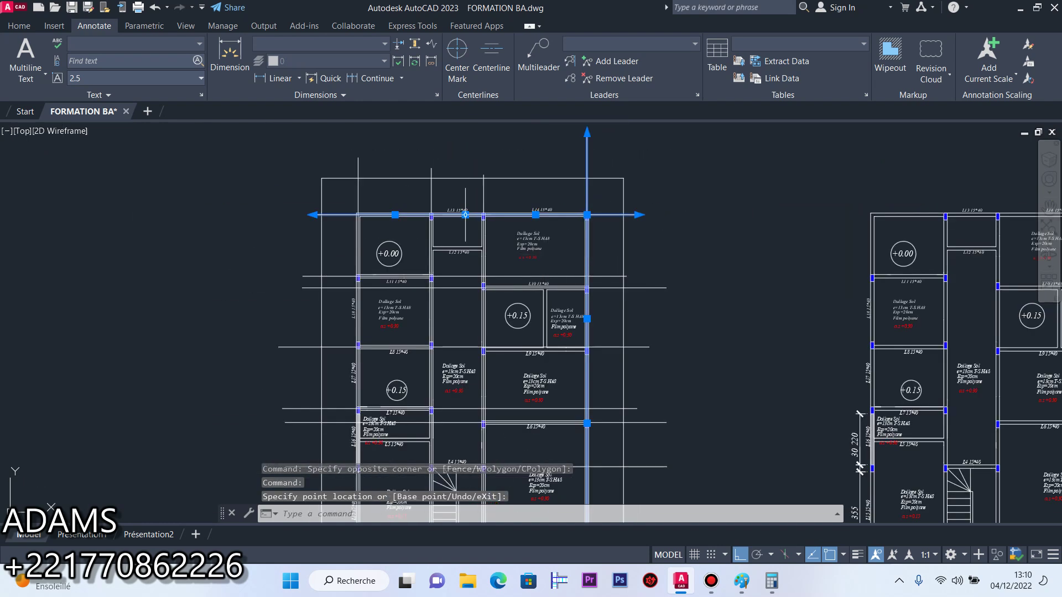
{"action": "key", "text": "Escape"}
Try to trim the horizontal centerlines beyond the offset outline's right edge by fencing across their ends
{"action": "left_click", "coordinate": [19, 26]}
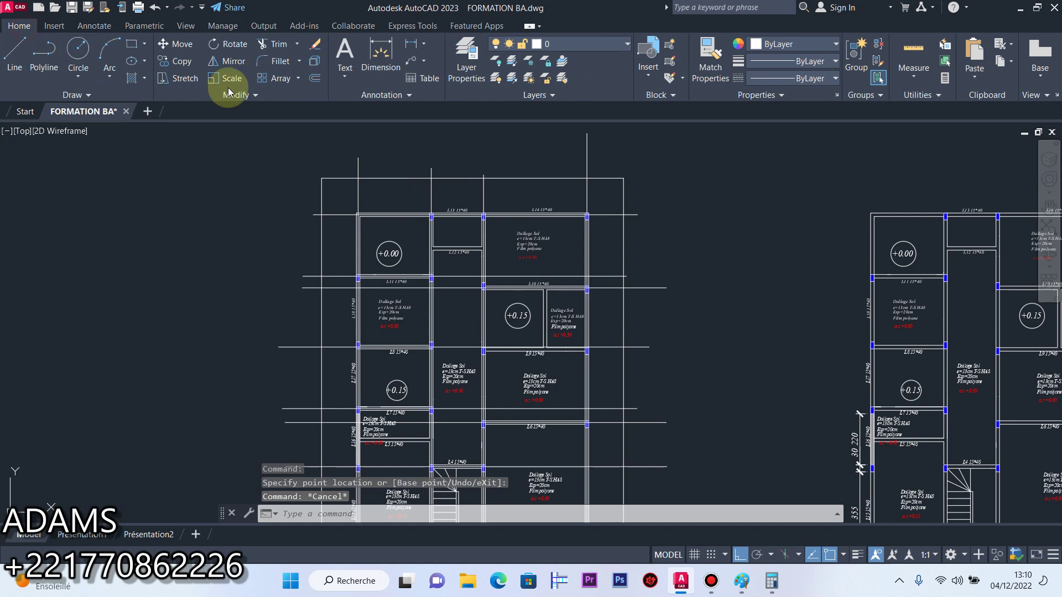
{"action": "left_click", "coordinate": [275, 48]}
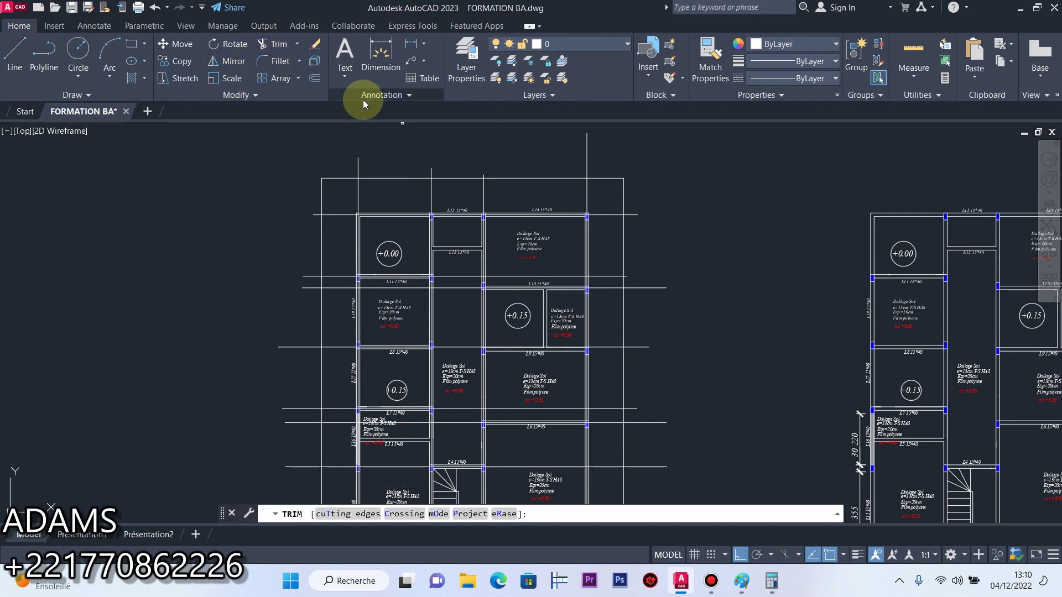
{"action": "scroll", "coordinate": [654, 351], "scroll_direction": "down", "scroll_amount": 4}
{"action": "left_click_drag", "start_coordinate": [649, 387], "coordinate": [645, 238]}
{"action": "scroll", "coordinate": [641, 232], "scroll_direction": "up", "scroll_amount": 3}
{"action": "right_click", "coordinate": [633, 207]}
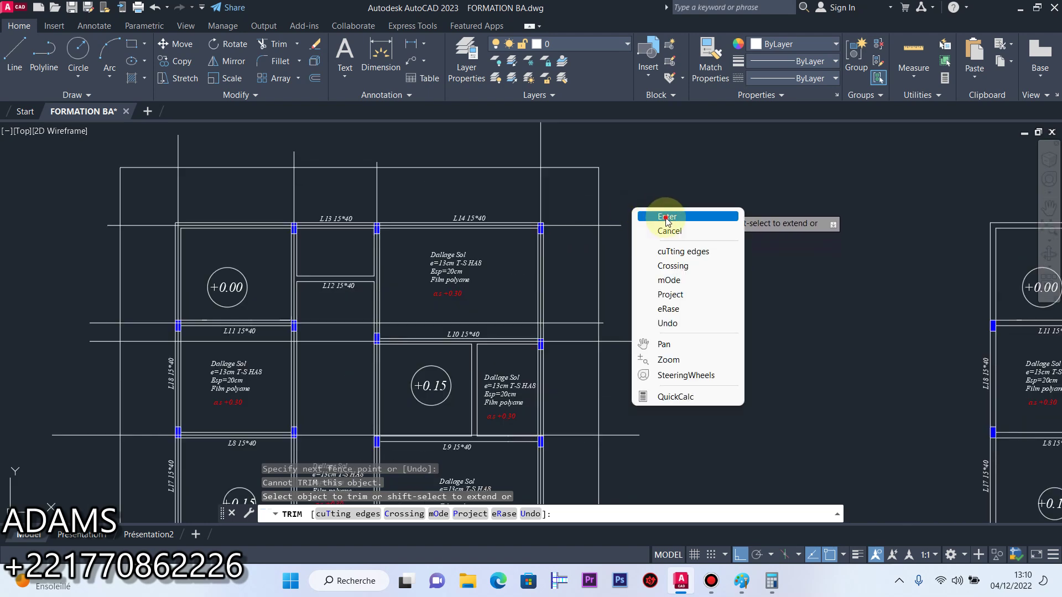
{"action": "left_click", "coordinate": [664, 211]}
Shorten the right end of the L14 centerline back to the offset outline's right edge
{"action": "scroll", "coordinate": [611, 209], "scroll_direction": "up", "scroll_amount": 3}
{"action": "left_click", "coordinate": [594, 273]}
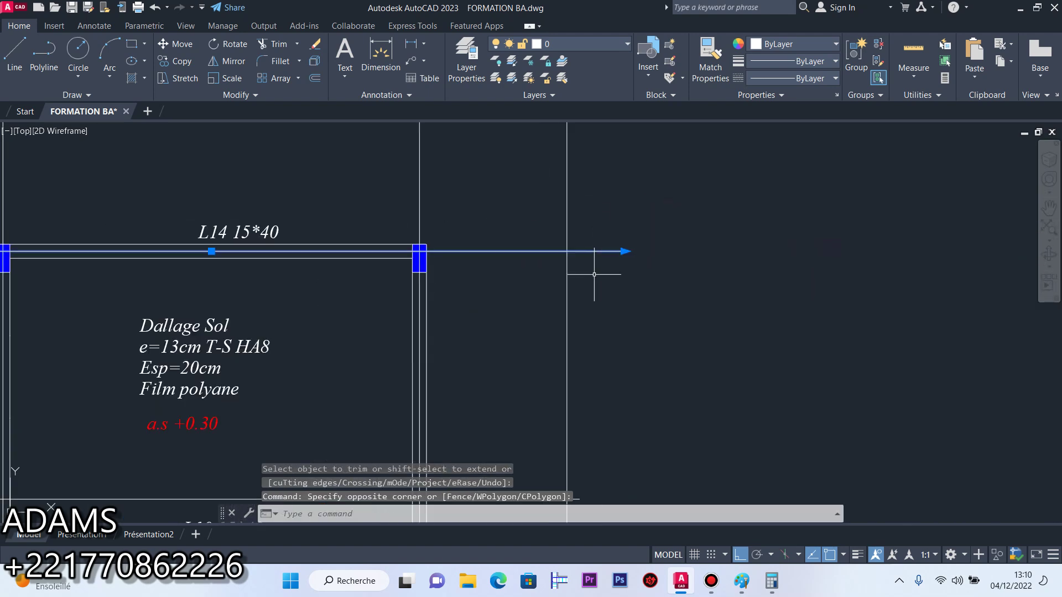
{"action": "left_click", "coordinate": [624, 251]}
{"action": "scroll", "coordinate": [567, 249], "scroll_direction": "down", "scroll_amount": 5}
{"action": "scroll", "coordinate": [568, 286], "scroll_direction": "up", "scroll_amount": 5}
Shorten the right end of the L11 centerline to the offset outline's right edge
{"action": "scroll", "coordinate": [545, 280], "scroll_direction": "up", "scroll_amount": 7}
{"action": "left_click", "coordinate": [521, 340]}
{"action": "left_click", "coordinate": [542, 303]}
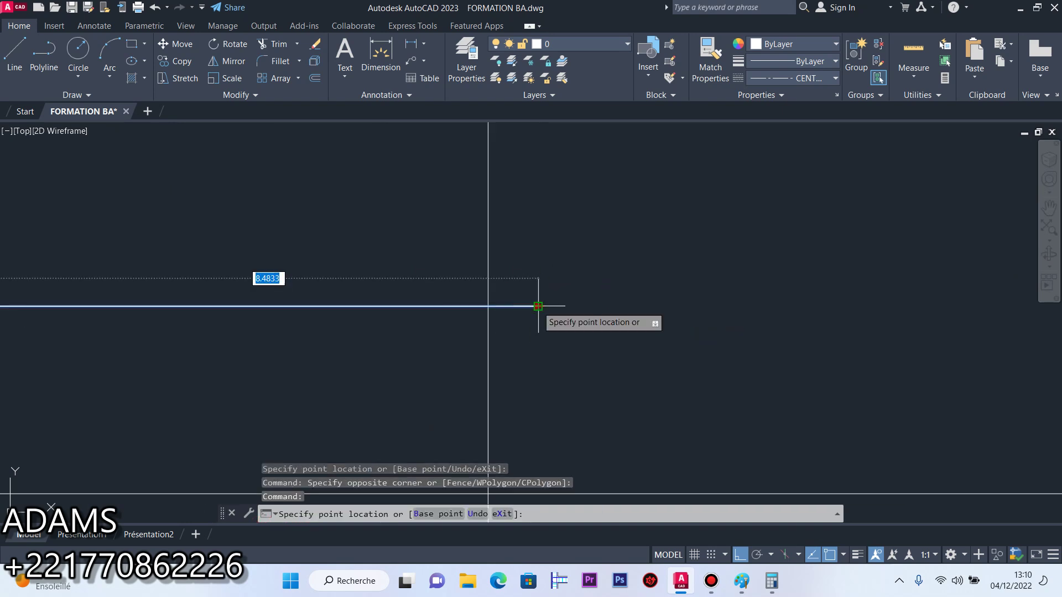
{"action": "left_click", "coordinate": [498, 296]}
{"action": "scroll", "coordinate": [503, 284], "scroll_direction": "down", "scroll_amount": 3}
{"action": "key", "text": "Escape"}
Shorten the right end of the L10 centerline to the offset outline's right edge
{"action": "left_click", "coordinate": [586, 282]}
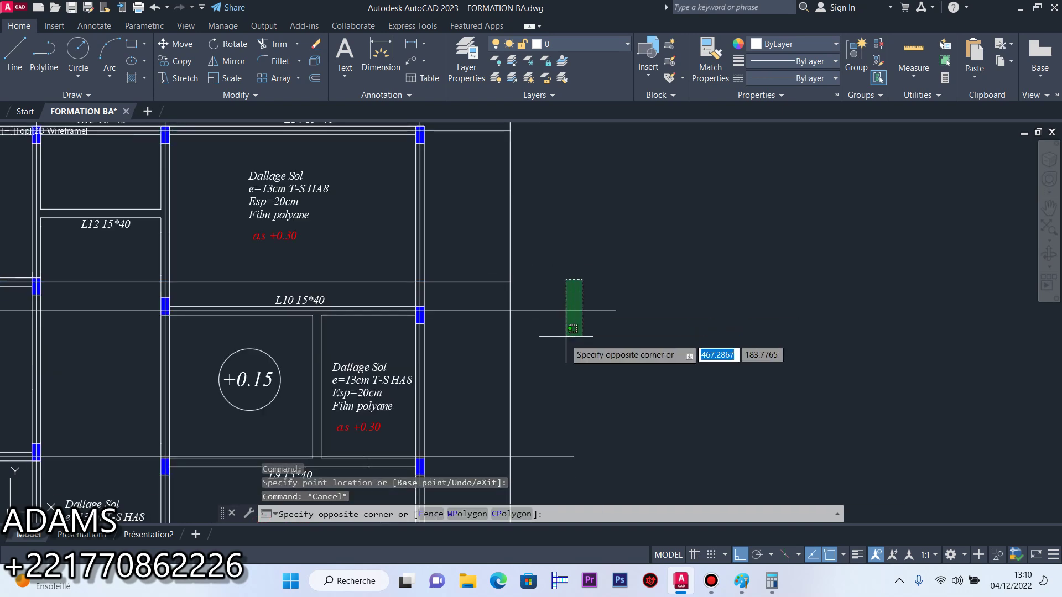
{"action": "left_click", "coordinate": [565, 330]}
{"action": "left_click", "coordinate": [617, 310]}
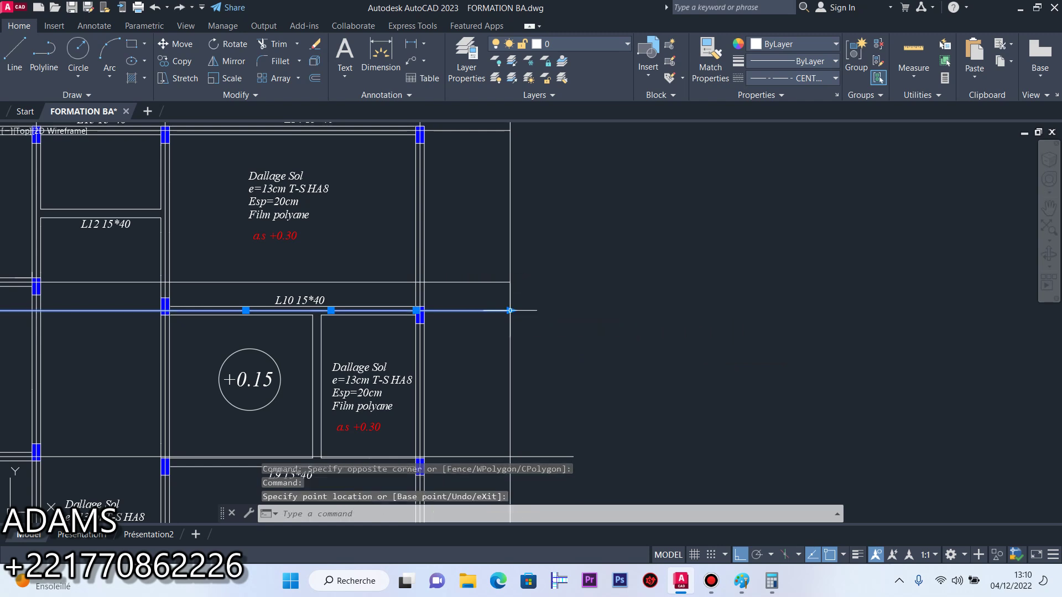
{"action": "scroll", "coordinate": [545, 308], "scroll_direction": "down", "scroll_amount": 2}
{"action": "key", "text": "Escape"}
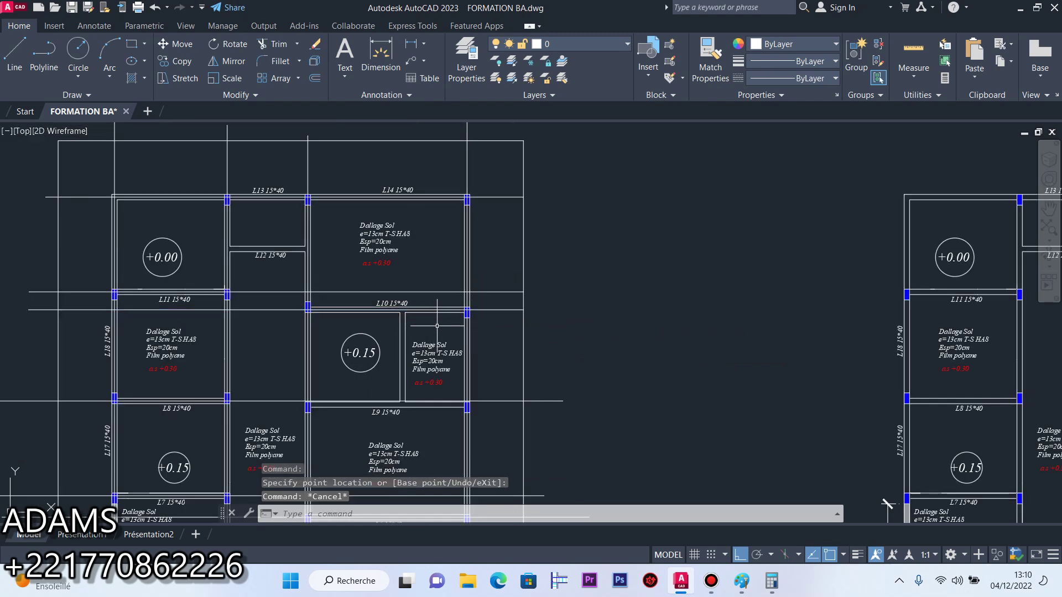
Shorten the right end of the L8 centerline to the offset outline's right edge
{"action": "scroll", "coordinate": [511, 385], "scroll_direction": "down", "scroll_amount": 2}
{"action": "scroll", "coordinate": [442, 331], "scroll_direction": "up", "scroll_amount": 2}
{"action": "scroll", "coordinate": [387, 288], "scroll_direction": "down", "scroll_amount": 2}
{"action": "scroll", "coordinate": [367, 263], "scroll_direction": "up", "scroll_amount": 3}
{"action": "scroll", "coordinate": [367, 263], "scroll_direction": "down", "scroll_amount": 2}
{"action": "left_click", "coordinate": [622, 270]}
{"action": "left_click", "coordinate": [608, 309]}
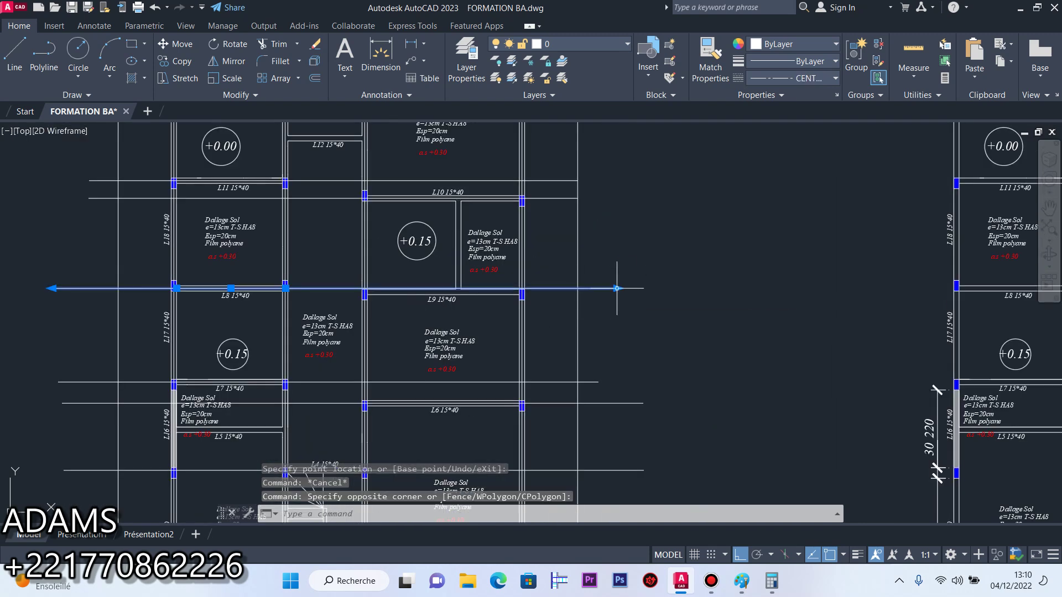
{"action": "left_click", "coordinate": [617, 288]}
{"action": "left_click", "coordinate": [617, 288]}
Shorten the left end of the L8 centerline to the offset outline's left edge
{"action": "scroll", "coordinate": [354, 287], "scroll_direction": "up", "scroll_amount": 6}
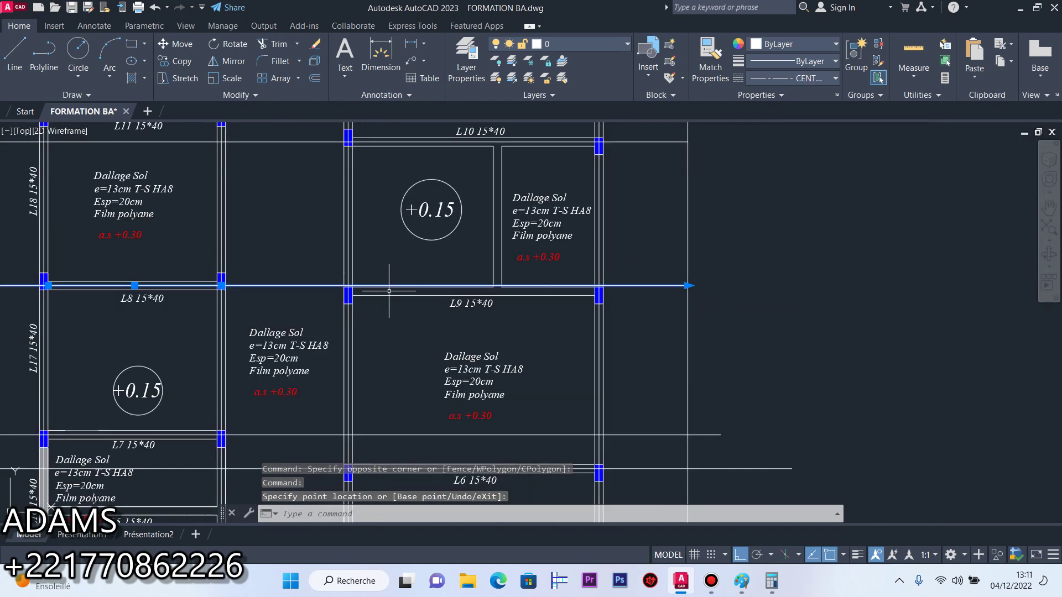
{"action": "scroll", "coordinate": [352, 286], "scroll_direction": "down", "scroll_amount": 4}
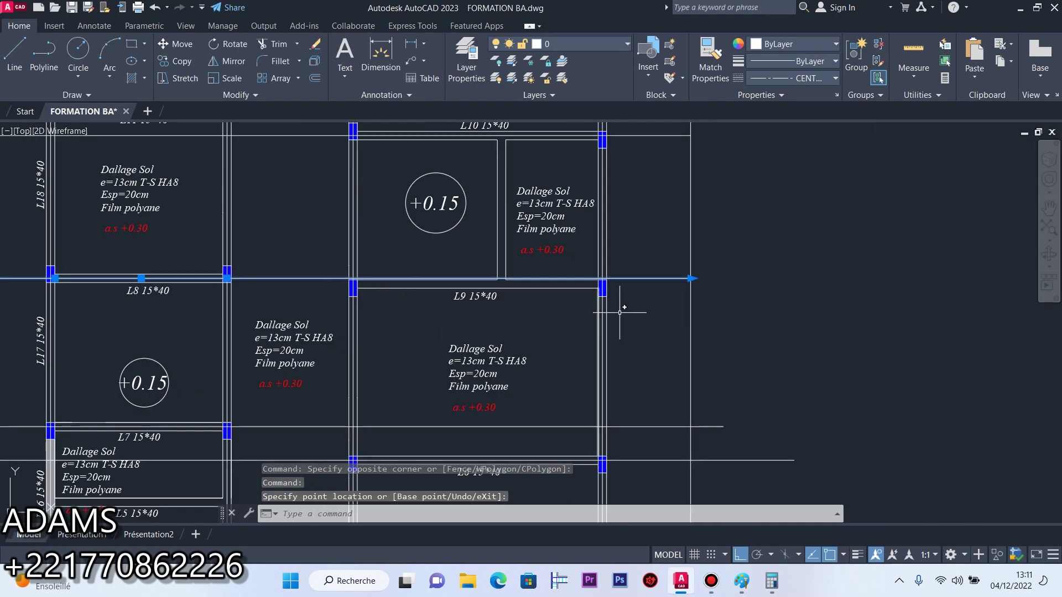
{"action": "scroll", "coordinate": [591, 312], "scroll_direction": "down", "scroll_amount": 4}
{"action": "scroll", "coordinate": [369, 293], "scroll_direction": "up", "scroll_amount": 5}
{"action": "left_click", "coordinate": [363, 281]}
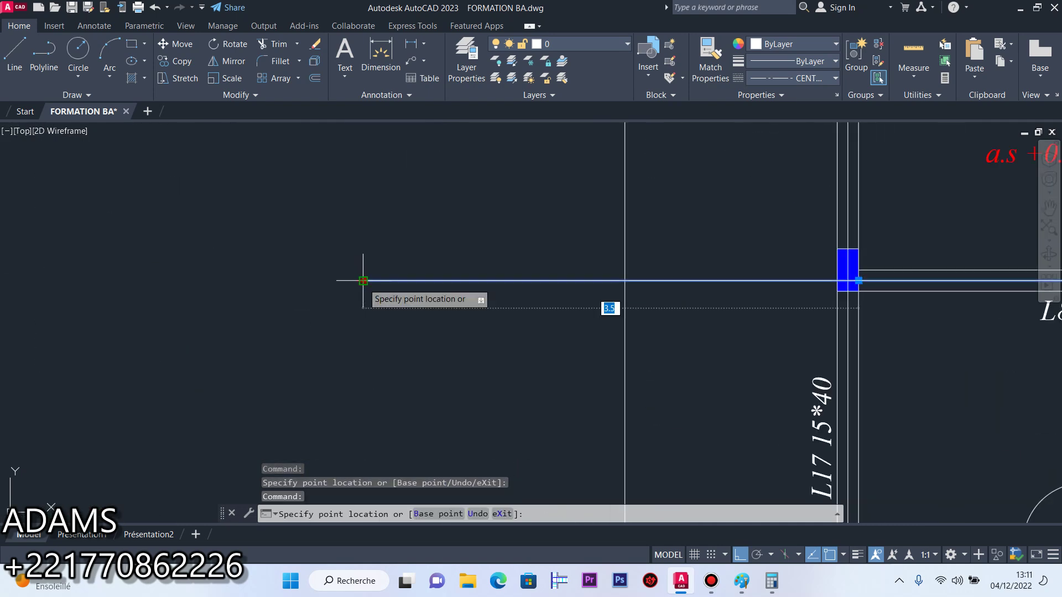
{"action": "left_click", "coordinate": [625, 280]}
{"action": "scroll", "coordinate": [442, 285], "scroll_direction": "down", "scroll_amount": 5}
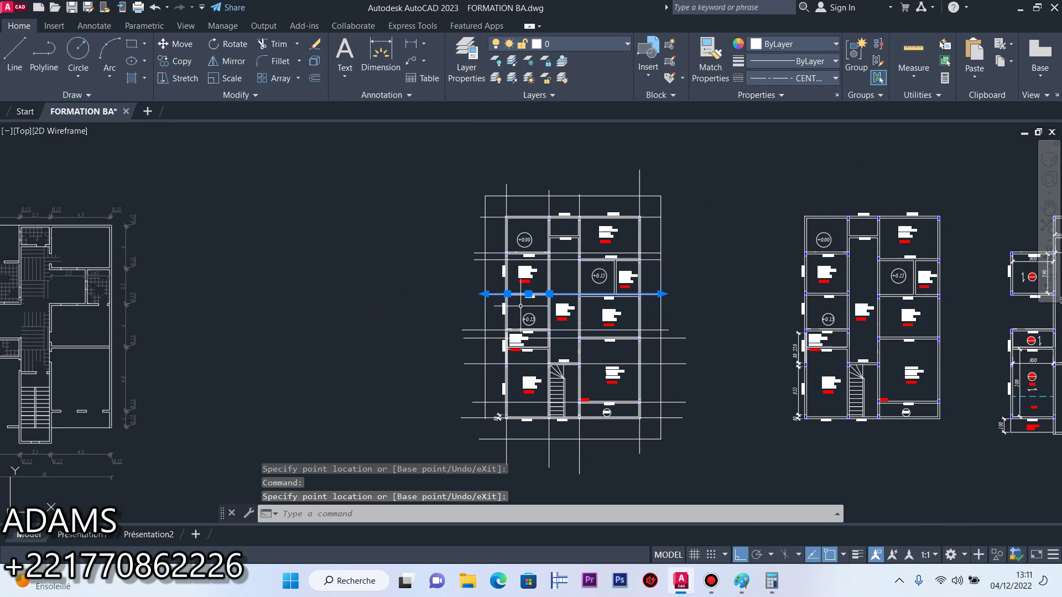
{"action": "key", "text": "Escape"}
Examine how the L8 centerline lines up with the upper edge of beam L9
{"action": "scroll", "coordinate": [552, 306], "scroll_direction": "up", "scroll_amount": 6}
{"action": "scroll", "coordinate": [373, 318], "scroll_direction": "down", "scroll_amount": 1}
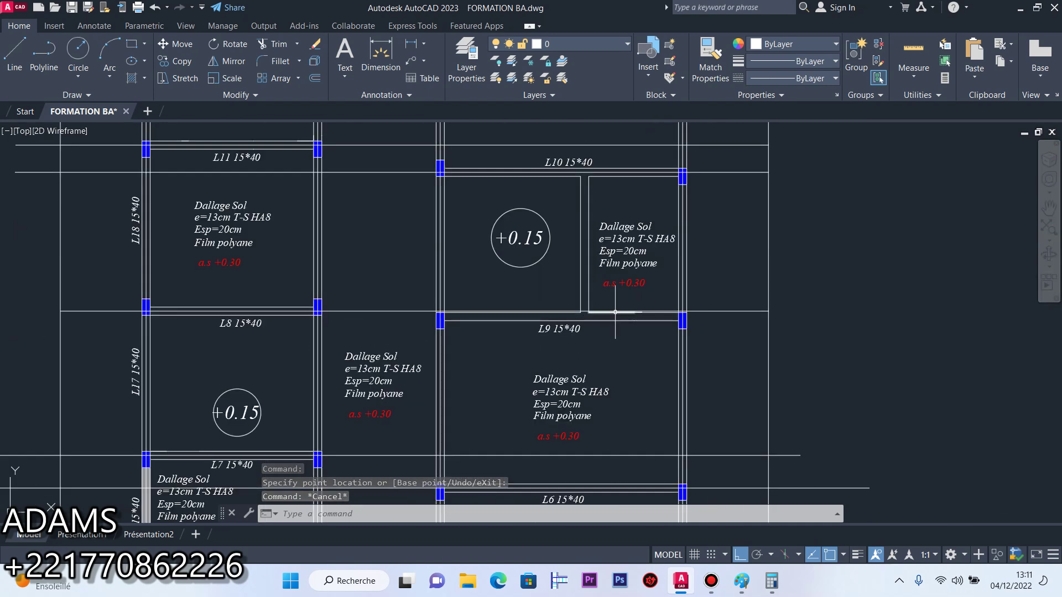
{"action": "scroll", "coordinate": [623, 312], "scroll_direction": "up", "scroll_amount": 2}
{"action": "scroll", "coordinate": [610, 323], "scroll_direction": "down", "scroll_amount": 2}
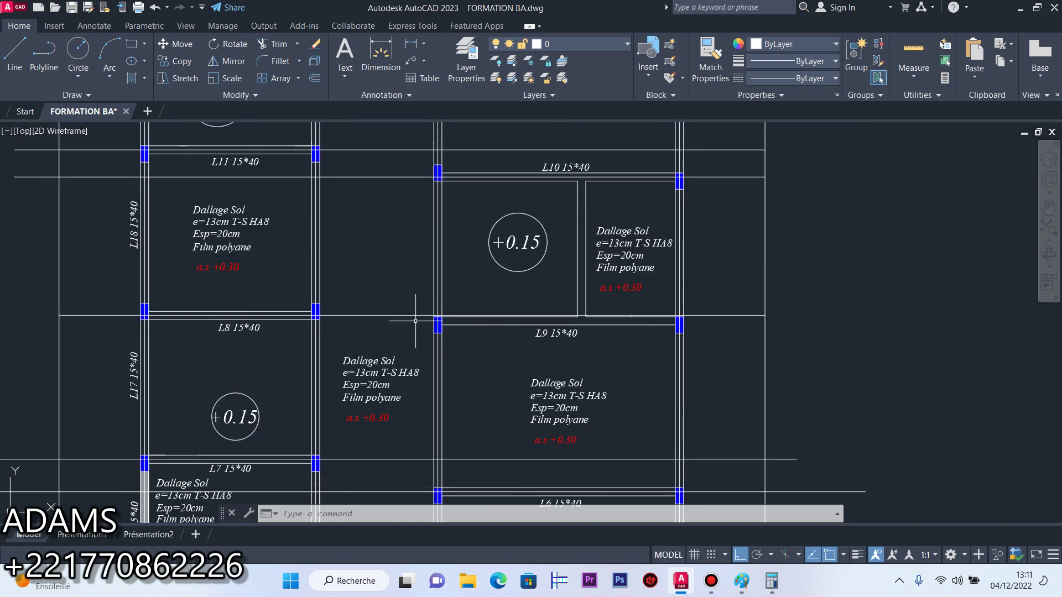
{"action": "mouse_move", "coordinate": [459, 317]}
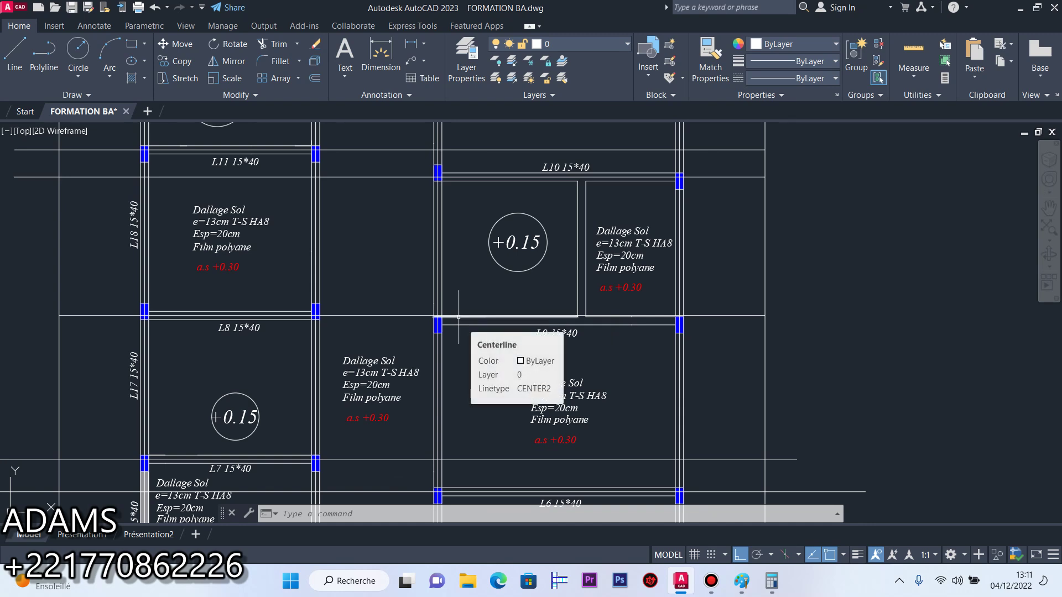
{"action": "scroll", "coordinate": [458, 317], "scroll_direction": "down", "scroll_amount": 5}
{"action": "scroll", "coordinate": [308, 230], "scroll_direction": "up", "scroll_amount": 7}
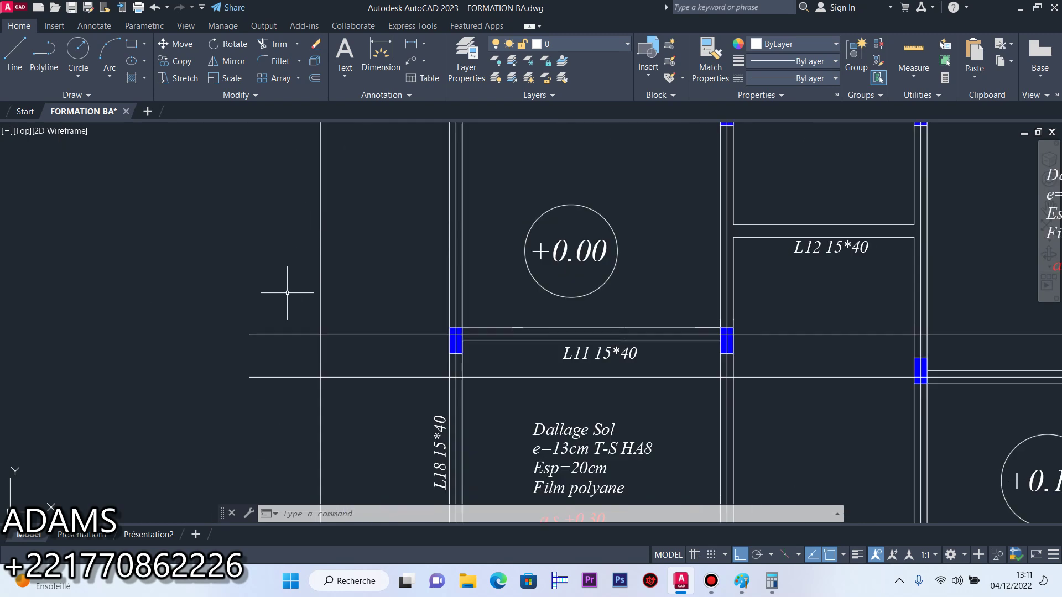
Shorten the left ends of the horizontal axis lines through beams L11 and L10 to the boundary rectangle's left edge
{"action": "left_click", "coordinate": [260, 334]}
{"action": "left_click", "coordinate": [254, 341]}
{"action": "left_click", "coordinate": [251, 334]}
{"action": "left_click", "coordinate": [319, 334]}
{"action": "left_click", "coordinate": [279, 378]}
{"action": "left_click", "coordinate": [250, 377]}
{"action": "left_click", "coordinate": [250, 377]}
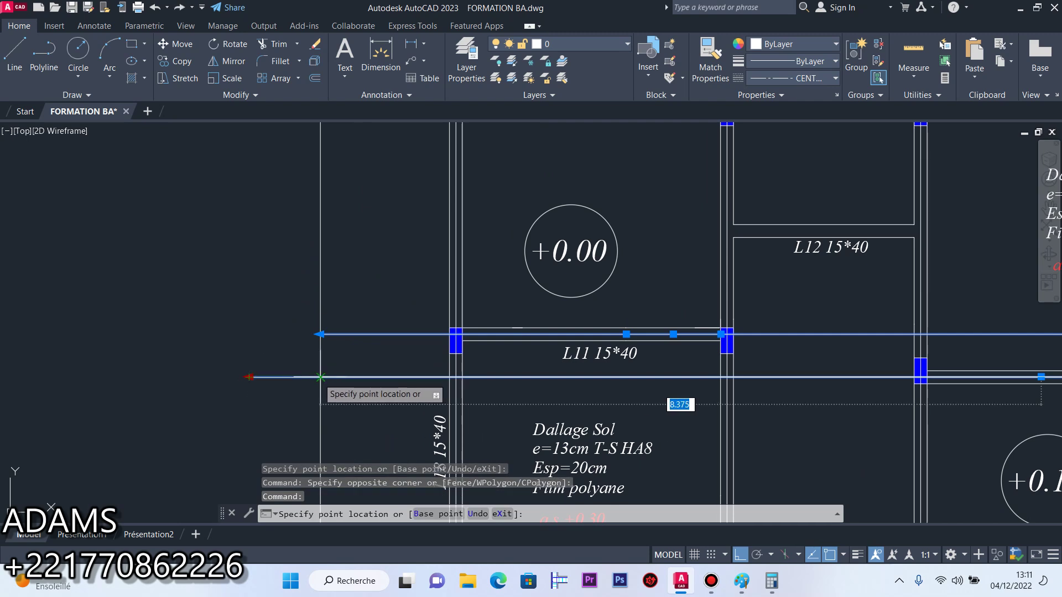
Shorten the left end of the plan's uppermost horizontal axis line to the boundary rectangle's left edge and clear the selection
{"action": "scroll", "coordinate": [325, 404], "scroll_direction": "down", "scroll_amount": 5}
{"action": "scroll", "coordinate": [328, 346], "scroll_direction": "up", "scroll_amount": 4}
{"action": "scroll", "coordinate": [298, 408], "scroll_direction": "up", "scroll_amount": 5}
{"action": "left_click", "coordinate": [307, 398]}
{"action": "left_click", "coordinate": [271, 284]}
{"action": "left_click", "coordinate": [260, 299]}
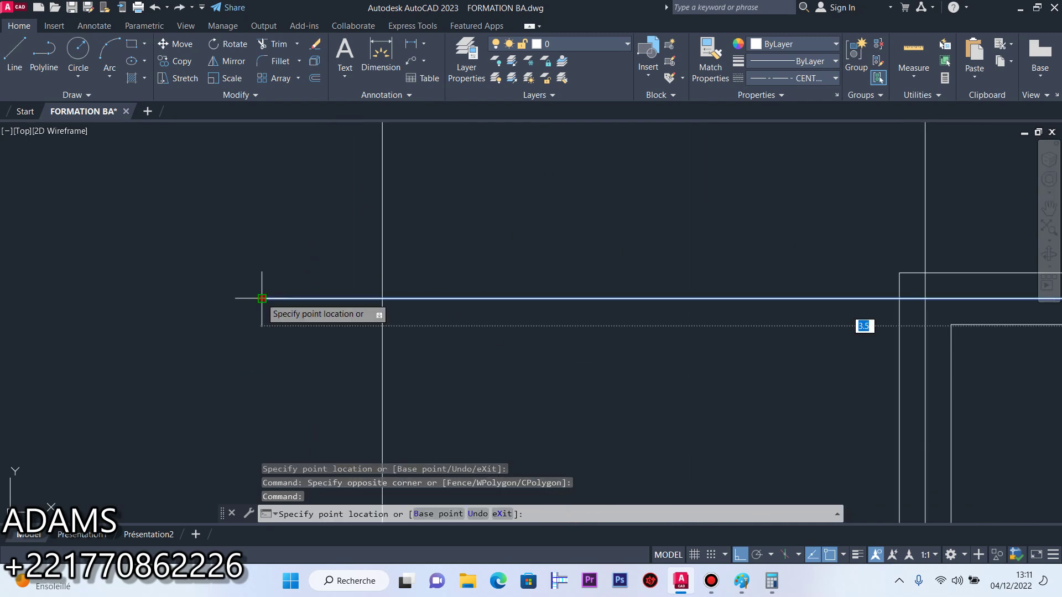
{"action": "left_click", "coordinate": [382, 299]}
{"action": "scroll", "coordinate": [337, 347], "scroll_direction": "down", "scroll_amount": 5}
{"action": "scroll", "coordinate": [455, 240], "scroll_direction": "up", "scroll_amount": 3}
{"action": "key", "text": "Escape"}
Shorten the upper ends of the first two vertical axis lines from the left to the boundary rectangle's top edge
{"action": "left_click", "coordinate": [425, 228]}
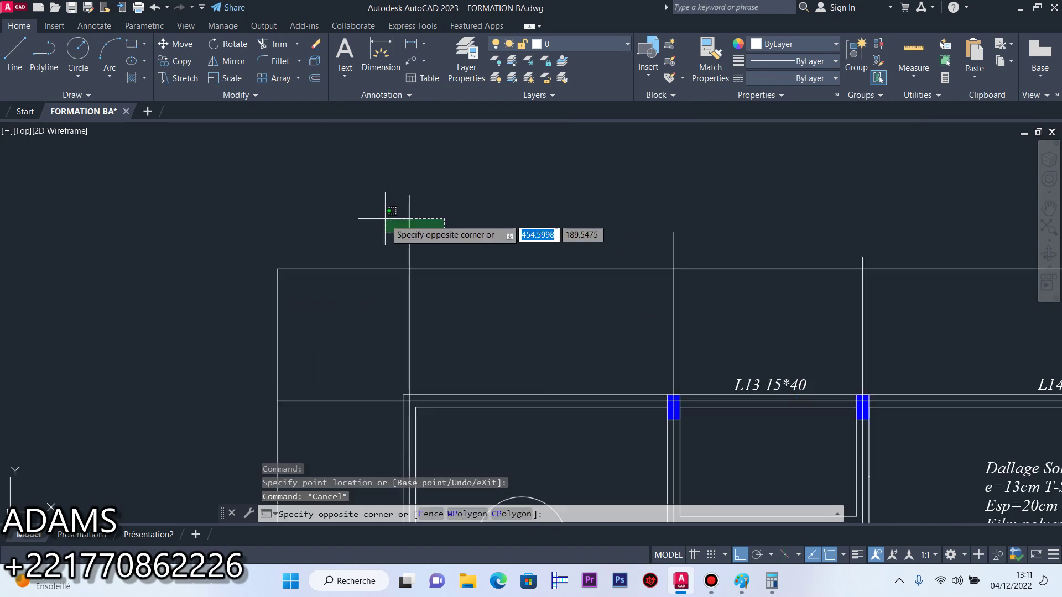
{"action": "left_click", "coordinate": [401, 198]}
{"action": "left_click", "coordinate": [410, 196]}
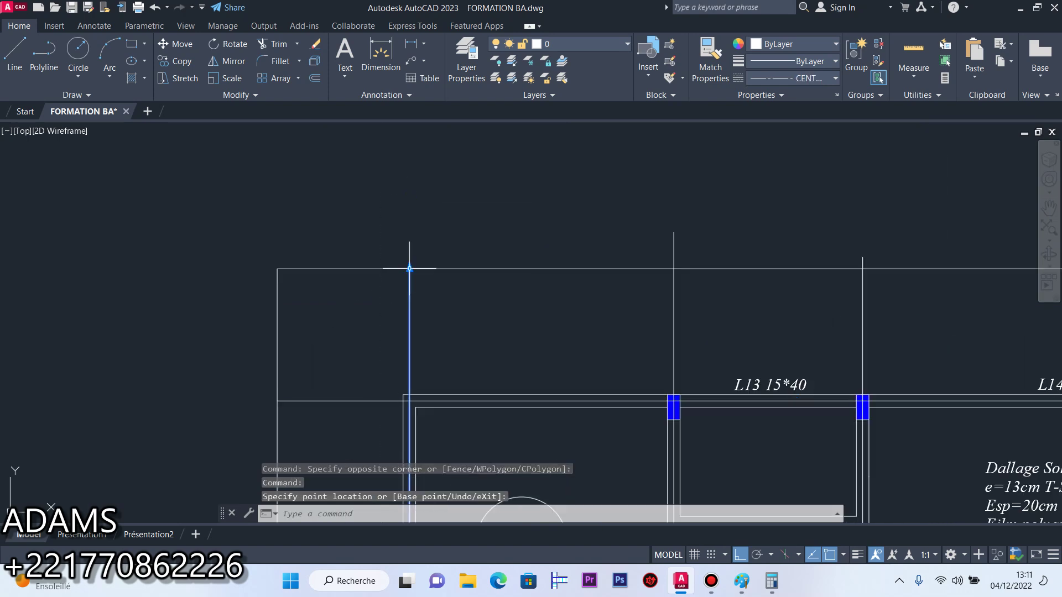
{"action": "left_click", "coordinate": [719, 243]}
{"action": "left_click", "coordinate": [648, 245]}
{"action": "left_click", "coordinate": [674, 232]}
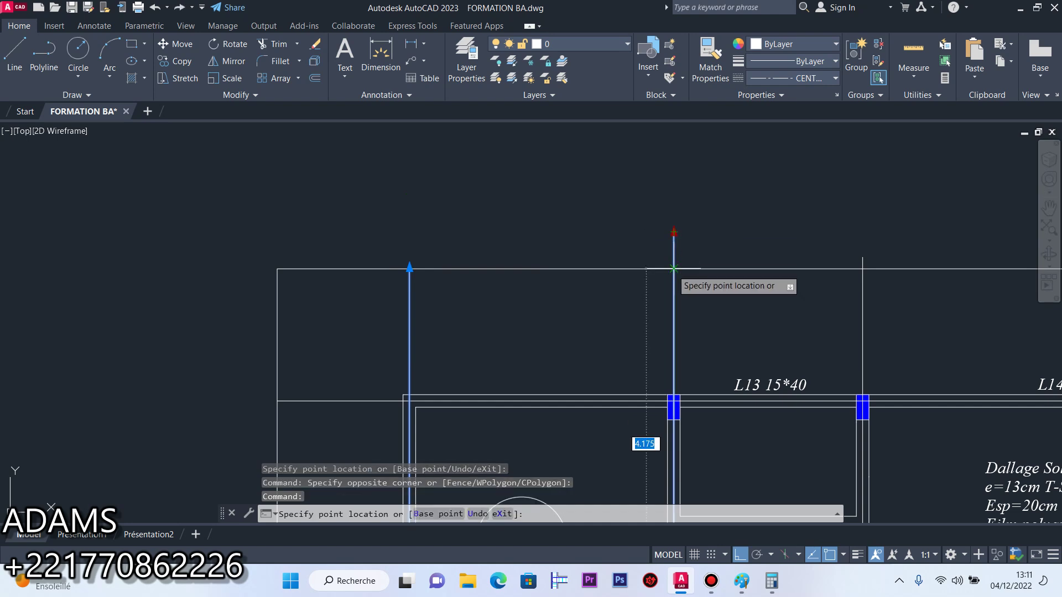
Shorten the upper ends of the third and fourth vertical axis lines to the boundary rectangle's top edge and clear the selection
{"action": "scroll", "coordinate": [674, 232], "scroll_direction": "down", "scroll_amount": 3}
{"action": "scroll", "coordinate": [644, 237], "scroll_direction": "up", "scroll_amount": 5}
{"action": "left_click", "coordinate": [643, 238]}
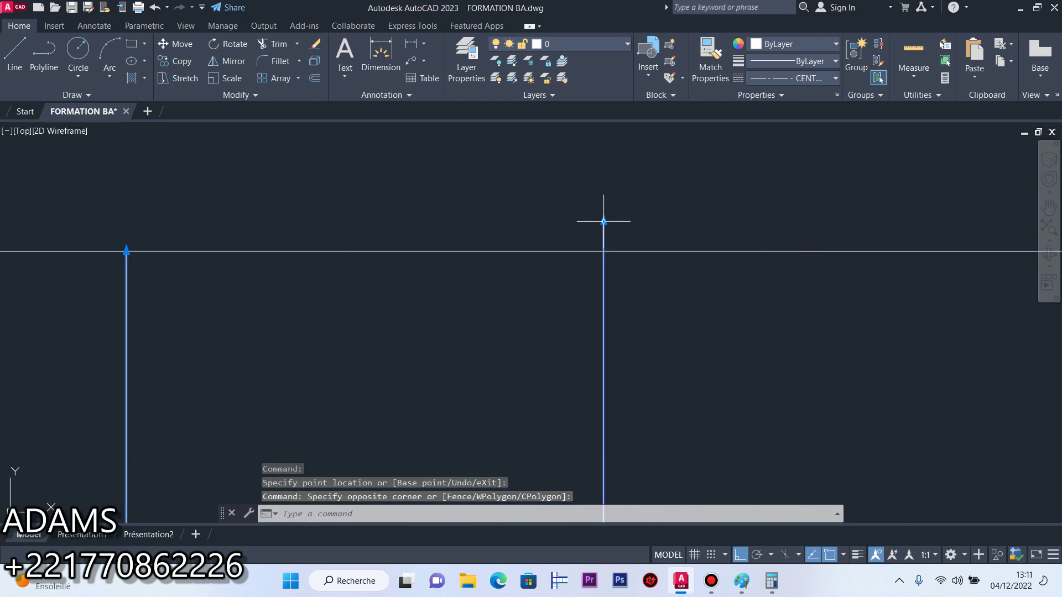
{"action": "left_click", "coordinate": [603, 221]}
{"action": "left_click", "coordinate": [603, 224]}
{"action": "scroll", "coordinate": [663, 228], "scroll_direction": "down", "scroll_amount": 3}
{"action": "left_click", "coordinate": [738, 218]}
{"action": "left_click", "coordinate": [698, 215]}
{"action": "left_click", "coordinate": [702, 197]}
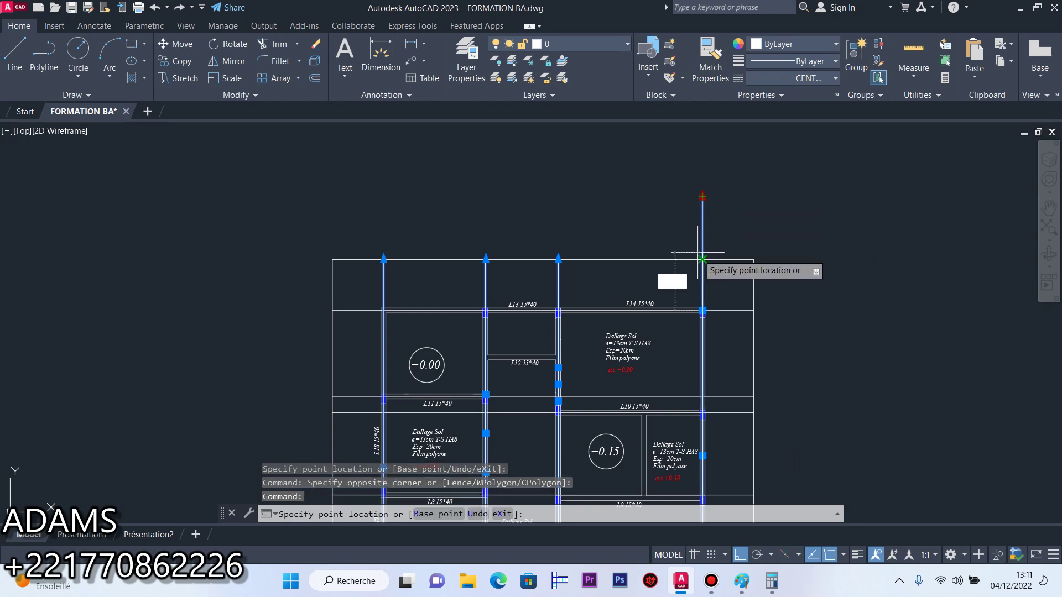
{"action": "key", "text": "Escape"}
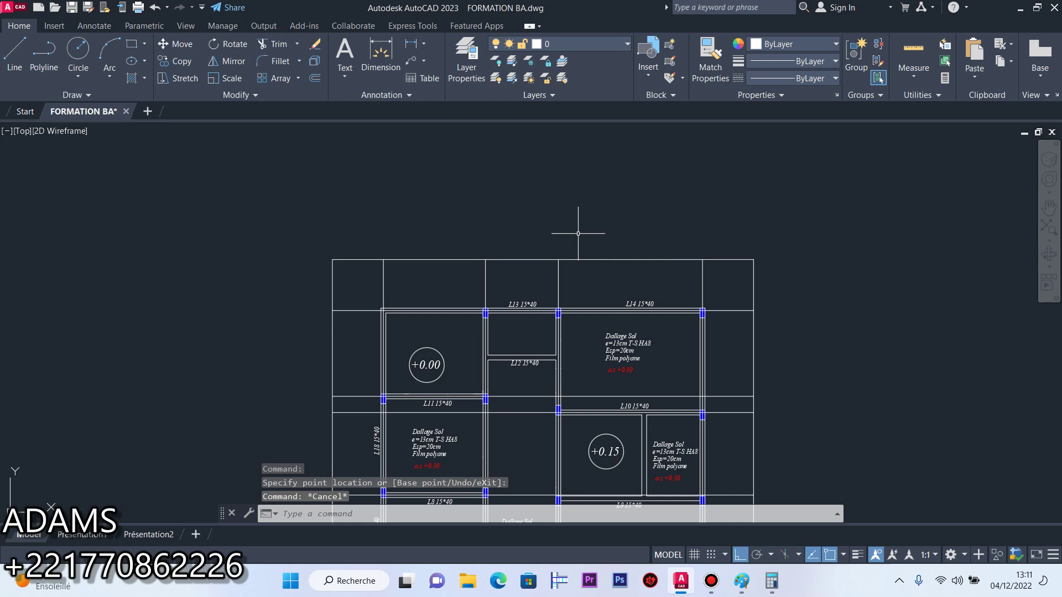
Shorten the lower ends of the first two vertical axis lines from the left to the boundary rectangle's bottom edge
{"action": "scroll", "coordinate": [539, 233], "scroll_direction": "down", "scroll_amount": 4}
{"action": "scroll", "coordinate": [538, 251], "scroll_direction": "down", "scroll_amount": 1}
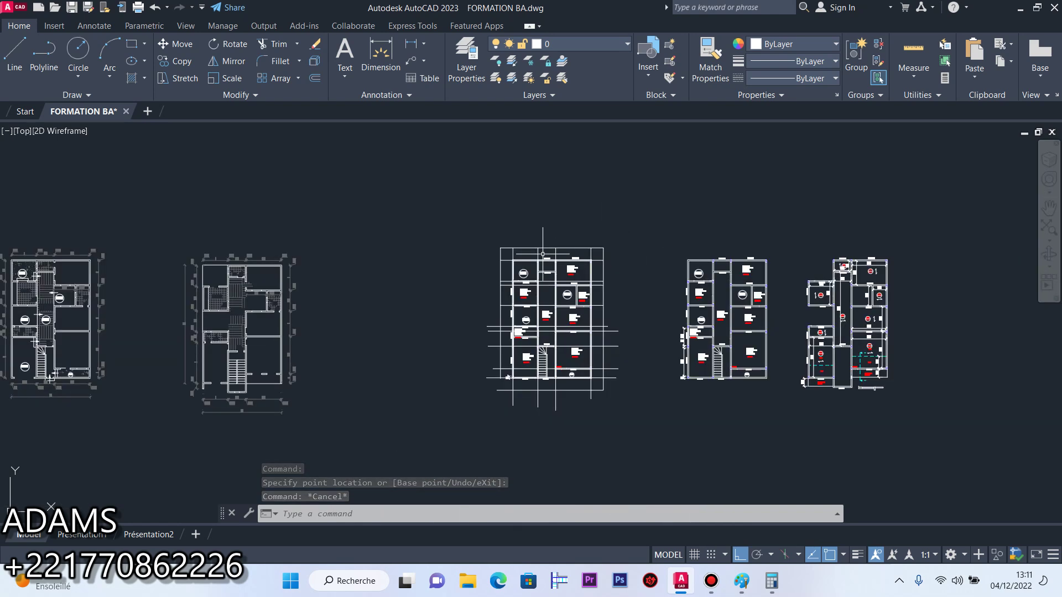
{"action": "scroll", "coordinate": [560, 404], "scroll_direction": "up", "scroll_amount": 4}
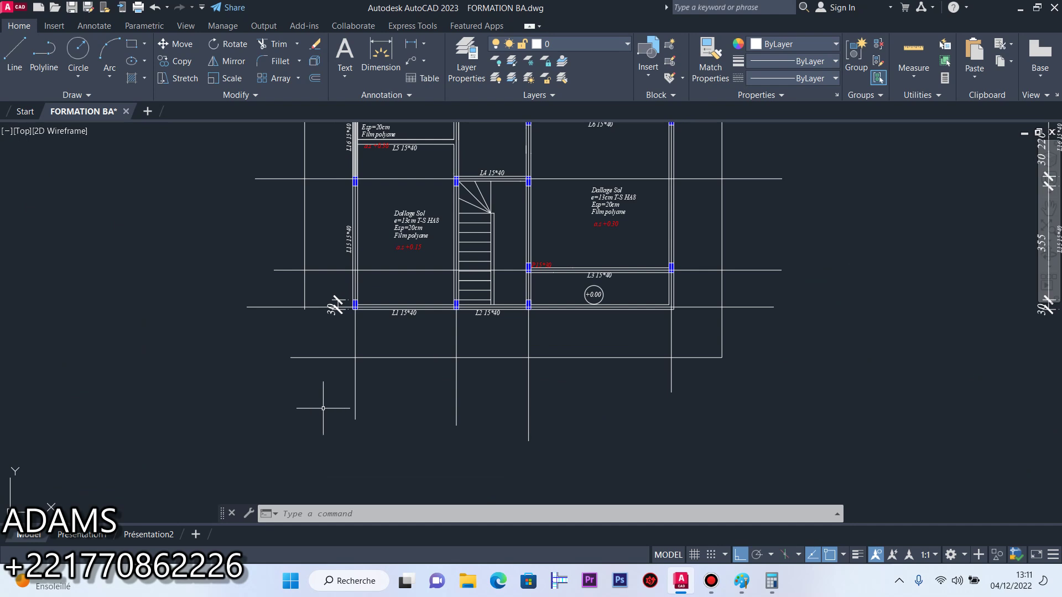
{"action": "scroll", "coordinate": [345, 415], "scroll_direction": "up", "scroll_amount": 5}
{"action": "left_click", "coordinate": [374, 421]}
{"action": "left_click", "coordinate": [377, 429]}
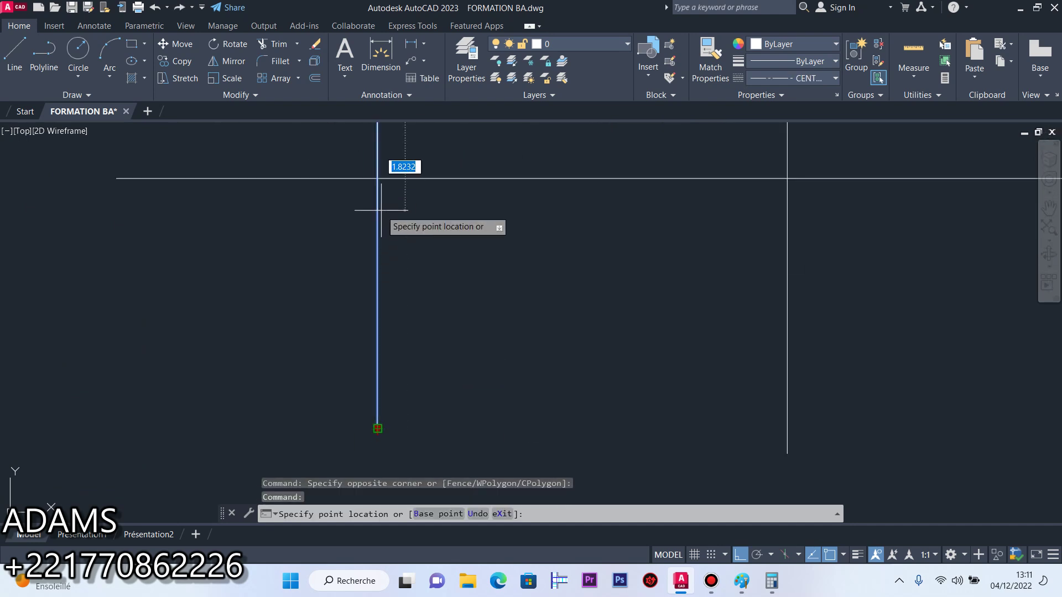
{"action": "scroll", "coordinate": [381, 294], "scroll_direction": "down", "scroll_amount": 3}
{"action": "scroll", "coordinate": [459, 298], "scroll_direction": "up", "scroll_amount": 2}
{"action": "left_click", "coordinate": [455, 311]}
{"action": "left_click", "coordinate": [389, 300]}
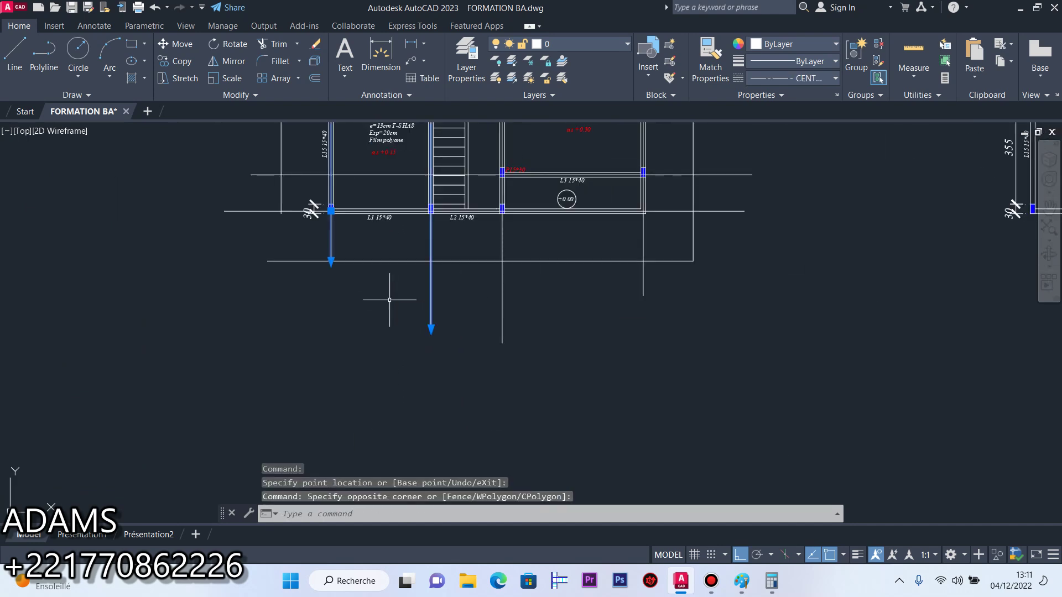
{"action": "left_click", "coordinate": [430, 329]}
{"action": "left_click", "coordinate": [431, 261]}
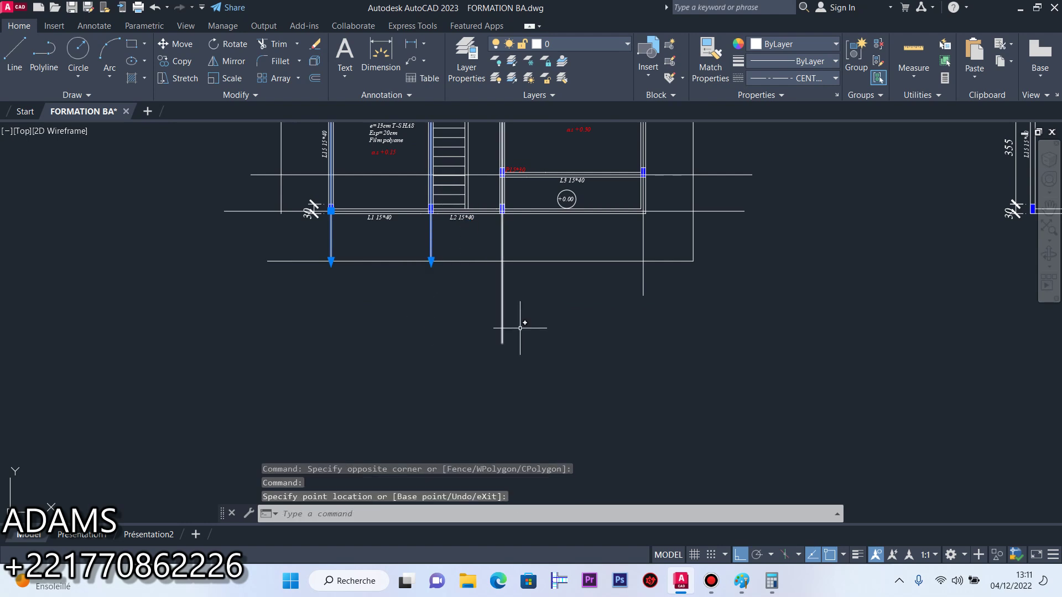
Shorten the lower ends of the third and fourth vertical axis lines to the boundary rectangle's bottom edge
{"action": "left_click", "coordinate": [521, 311]}
{"action": "left_click", "coordinate": [462, 322]}
{"action": "left_click", "coordinate": [502, 343]}
{"action": "left_click", "coordinate": [502, 261]}
{"action": "left_click", "coordinate": [658, 310]}
{"action": "left_click", "coordinate": [629, 294]}
{"action": "left_click", "coordinate": [643, 296]}
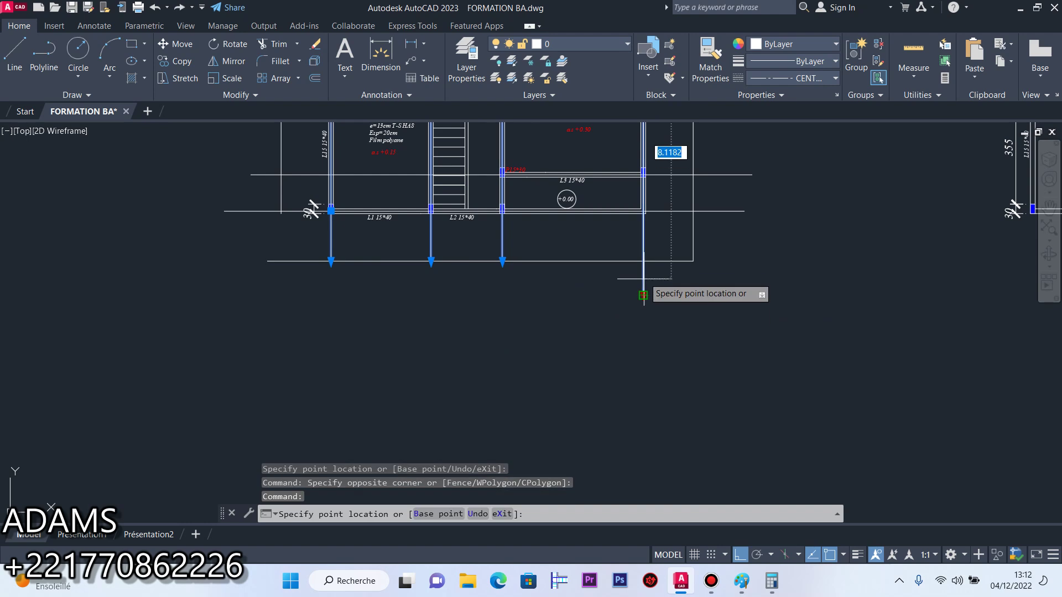
{"action": "left_click", "coordinate": [643, 261]}
Shorten the left ends of the horizontal axis lines through beams L1 and L3 to the boundary rectangle's left edge
{"action": "scroll", "coordinate": [555, 362], "scroll_direction": "down", "scroll_amount": 2}
{"action": "scroll", "coordinate": [389, 284], "scroll_direction": "up", "scroll_amount": 4}
{"action": "scroll", "coordinate": [388, 283], "scroll_direction": "down", "scroll_amount": 2}
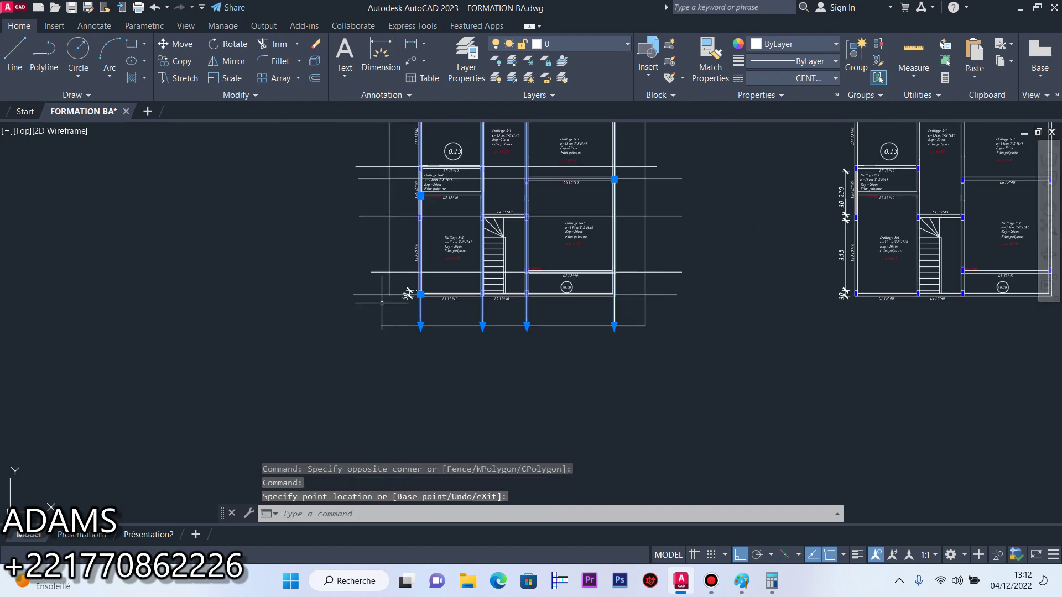
{"action": "scroll", "coordinate": [382, 287], "scroll_direction": "up", "scroll_amount": 4}
{"action": "left_click", "coordinate": [382, 287]}
{"action": "left_click", "coordinate": [312, 397]}
{"action": "left_click", "coordinate": [288, 354]}
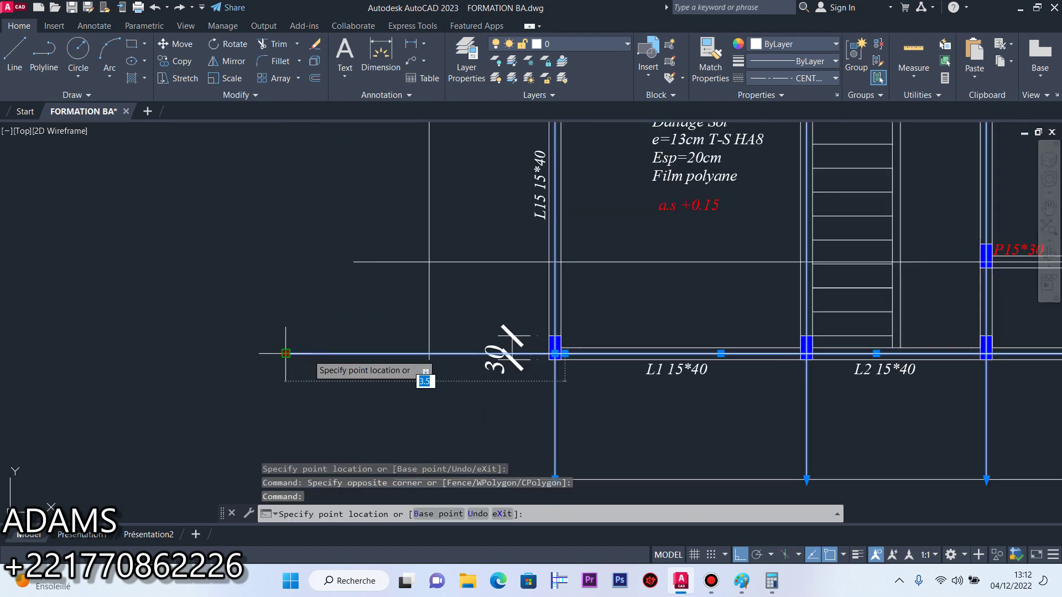
{"action": "left_click", "coordinate": [429, 354]}
{"action": "left_click", "coordinate": [403, 244]}
{"action": "left_click", "coordinate": [360, 285]}
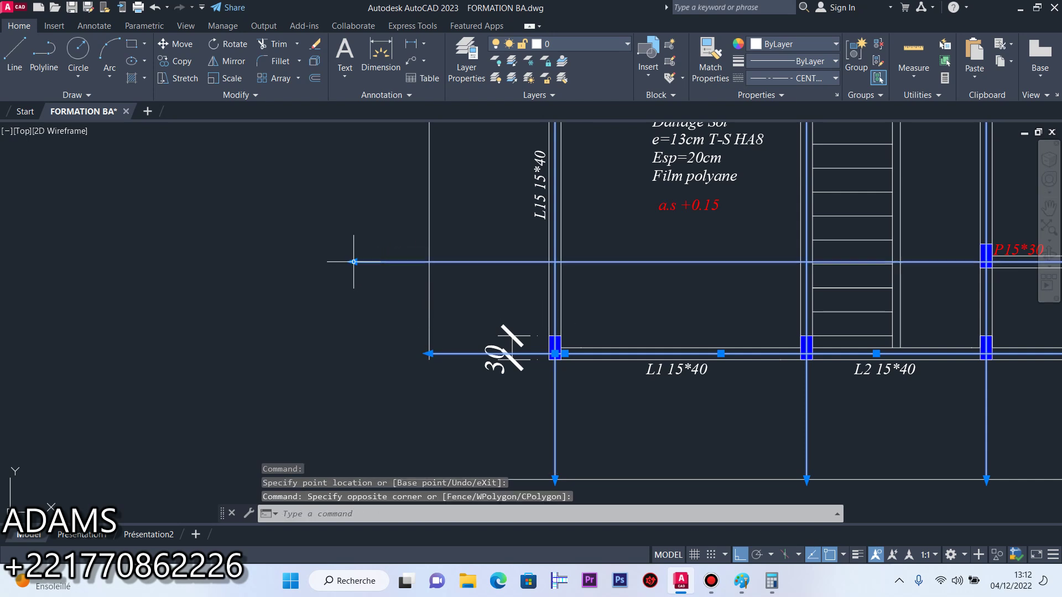
{"action": "left_click", "coordinate": [354, 261]}
{"action": "left_click", "coordinate": [429, 261]}
Shorten the left end of the horizontal axis line through beam L4 to the boundary rectangle's left edge
{"action": "scroll", "coordinate": [387, 277], "scroll_direction": "down", "scroll_amount": 3}
{"action": "scroll", "coordinate": [387, 287], "scroll_direction": "up", "scroll_amount": 2}
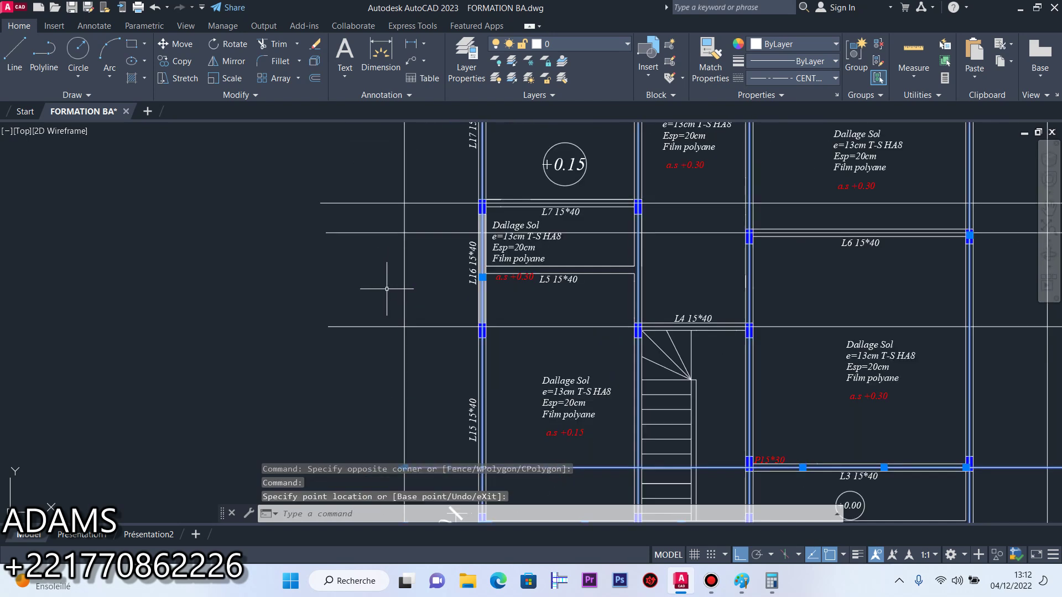
{"action": "left_click", "coordinate": [387, 287]}
{"action": "left_click", "coordinate": [336, 352]}
{"action": "left_click", "coordinate": [332, 325]}
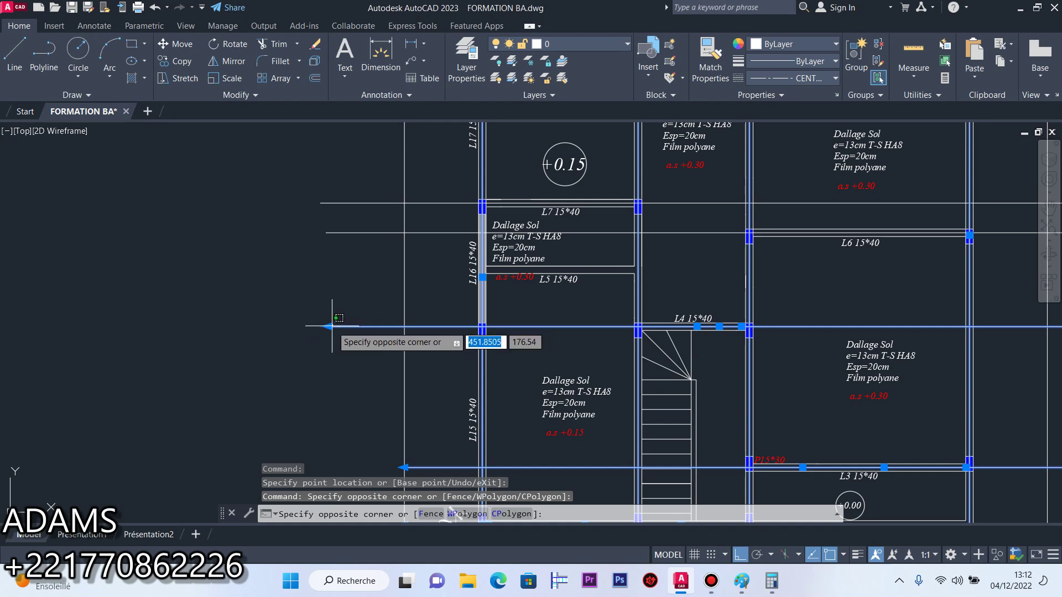
{"action": "left_click", "coordinate": [331, 324]}
{"action": "left_click", "coordinate": [331, 326]}
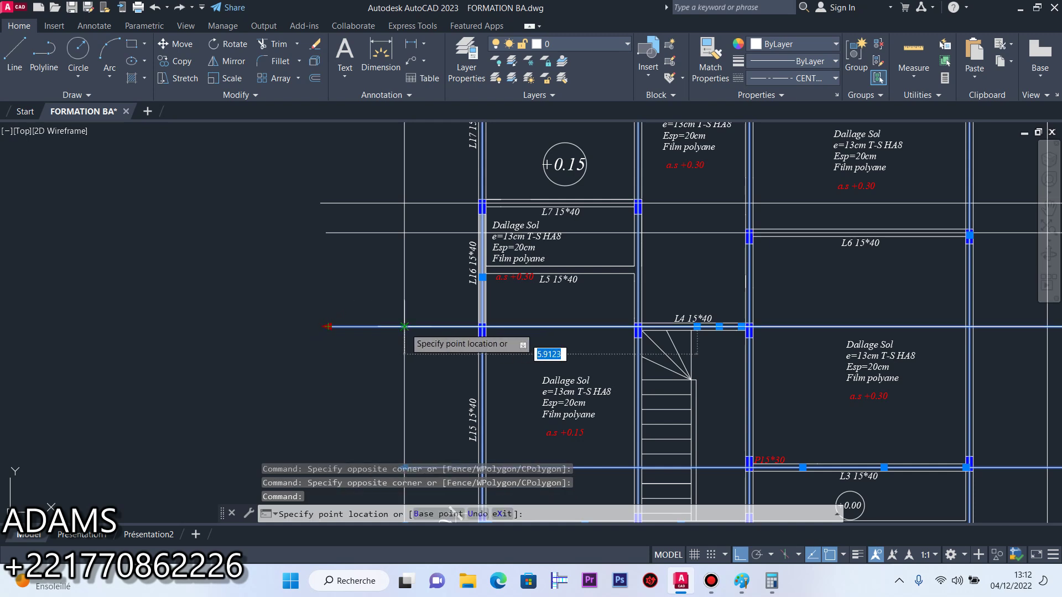
{"action": "left_click", "coordinate": [403, 327]}
Shorten the left ends of the horizontal axis lines through beams L6 and L7 to the boundary rectangle's left edge
{"action": "left_click", "coordinate": [365, 218]}
{"action": "left_click", "coordinate": [334, 242]}
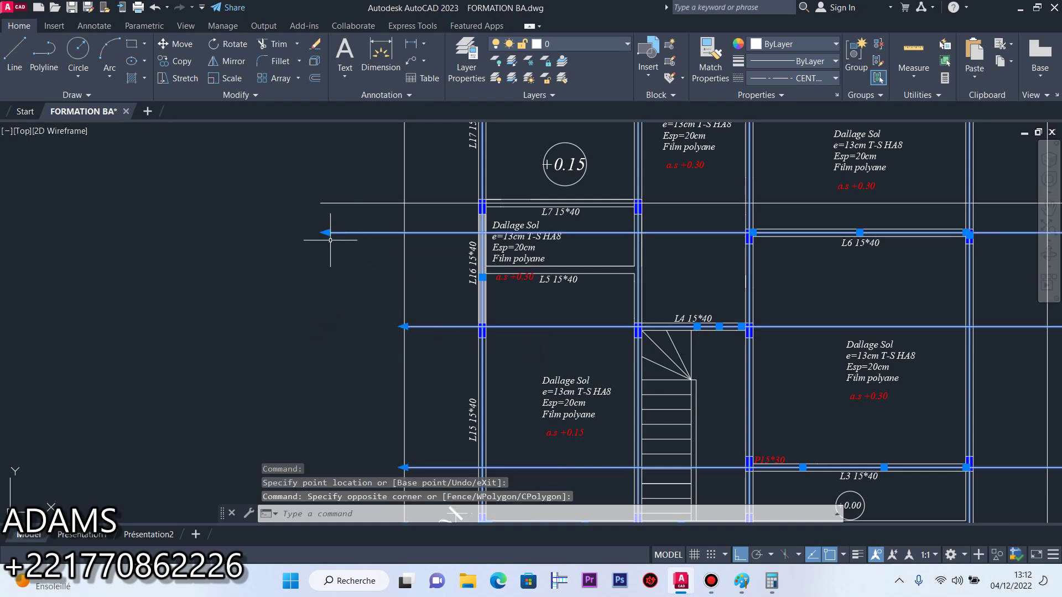
{"action": "left_click", "coordinate": [326, 232]}
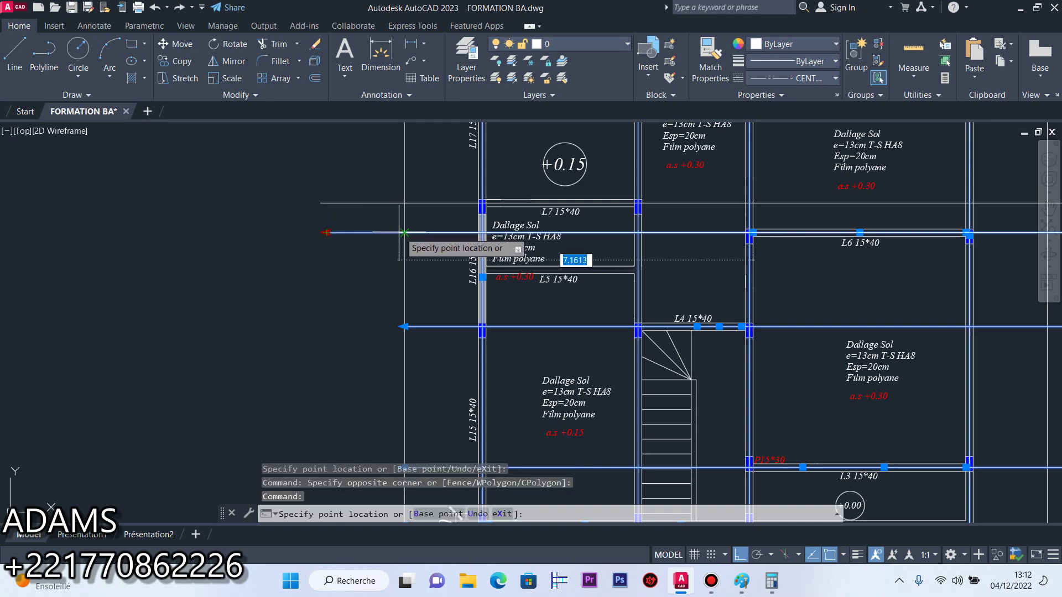
{"action": "left_click", "coordinate": [403, 232]}
{"action": "left_click", "coordinate": [360, 181]}
{"action": "left_click", "coordinate": [334, 240]}
{"action": "left_click", "coordinate": [323, 204]}
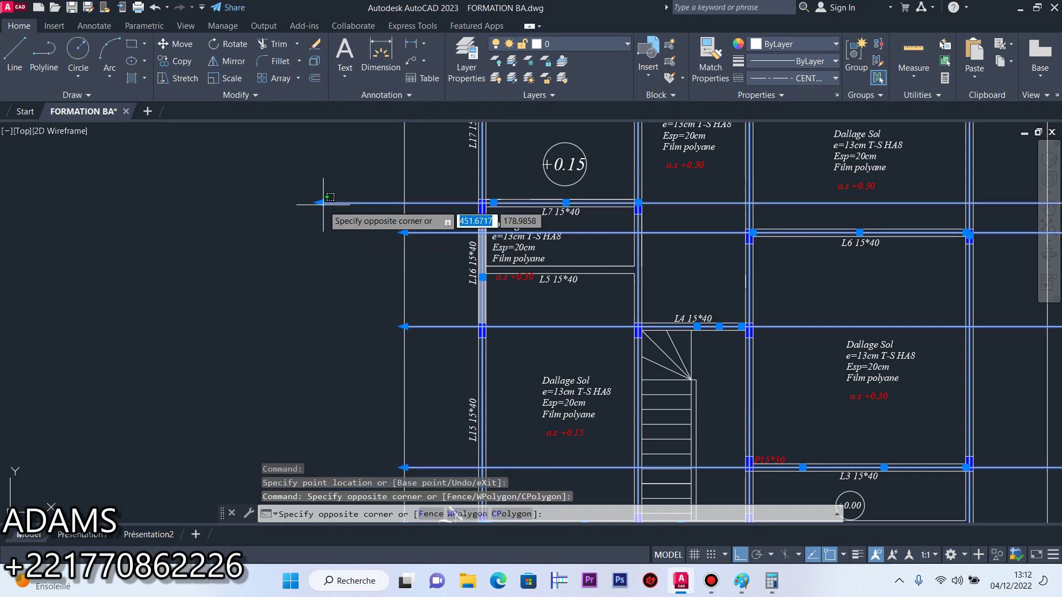
{"action": "left_click", "coordinate": [360, 205]}
{"action": "left_click", "coordinate": [319, 203]}
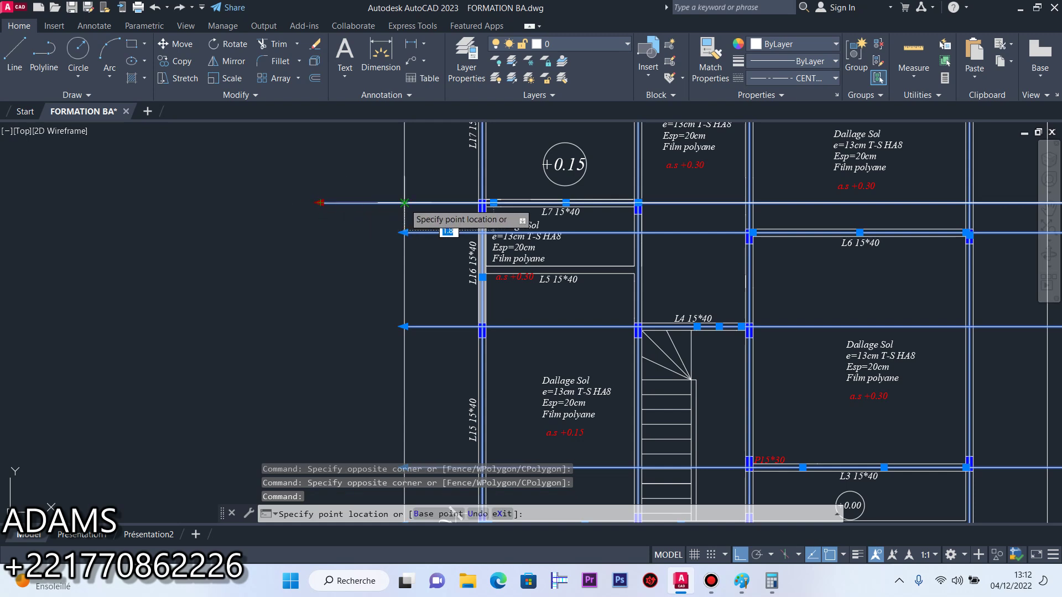
{"action": "left_click", "coordinate": [403, 203]}
Shorten the right ends of the horizontal axis lines through beams L7, L6 and L4 to the boundary rectangle's right edge
{"action": "scroll", "coordinate": [357, 283], "scroll_direction": "down", "scroll_amount": 3}
{"action": "scroll", "coordinate": [548, 270], "scroll_direction": "up", "scroll_amount": 5}
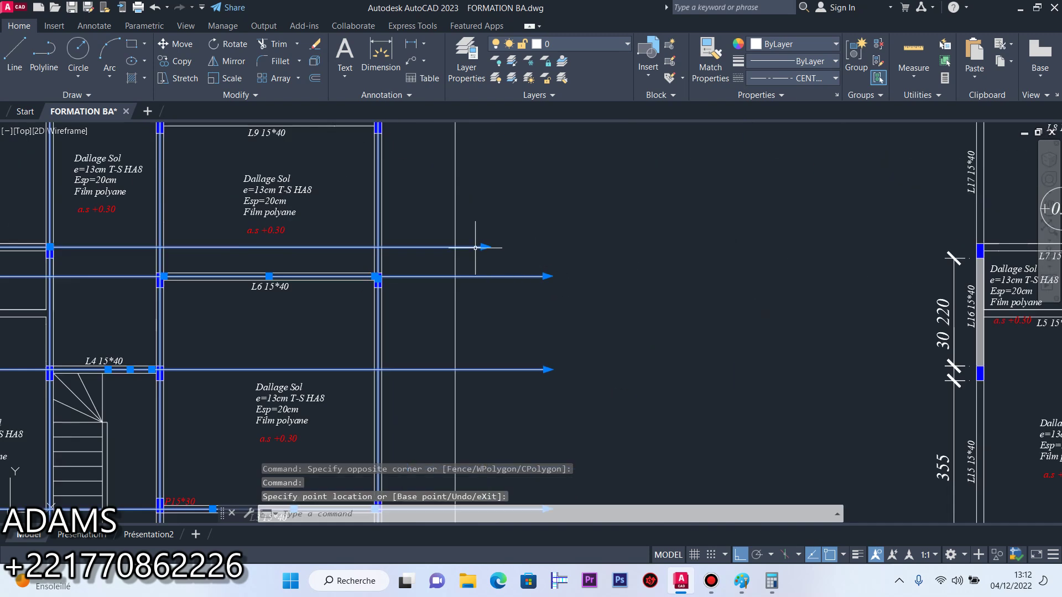
{"action": "left_click", "coordinate": [455, 246]}
{"action": "left_click", "coordinate": [547, 276]}
{"action": "left_click", "coordinate": [455, 276]}
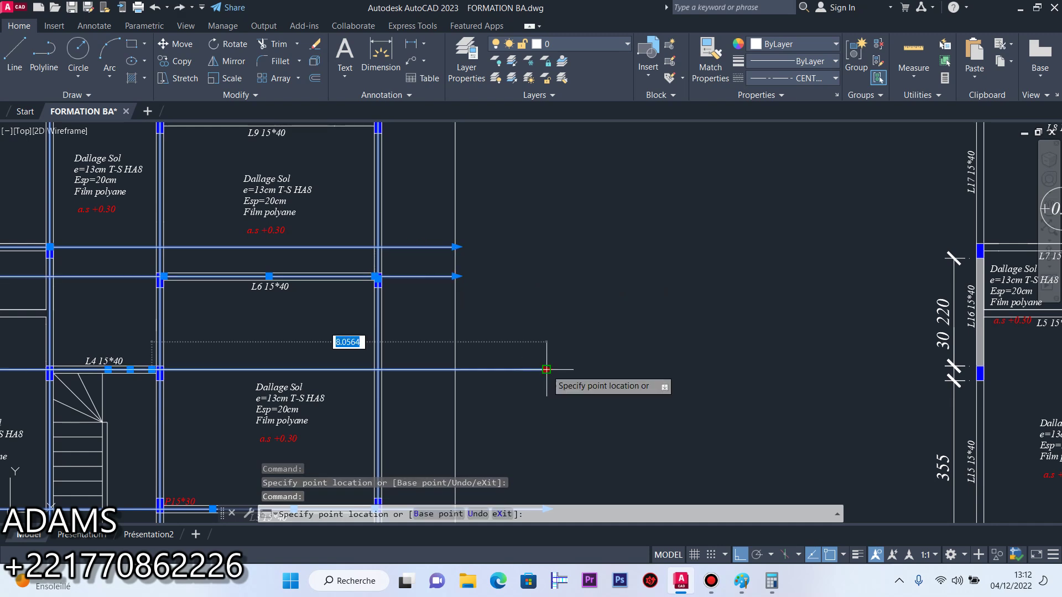
{"action": "left_click", "coordinate": [455, 369]}
Shorten the right ends of the horizontal axis lines through beams L3 and L1 to the boundary rectangle's right edge and clear the selection
{"action": "scroll", "coordinate": [497, 369], "scroll_direction": "down", "scroll_amount": 7}
{"action": "scroll", "coordinate": [496, 369], "scroll_direction": "up", "scroll_amount": 6}
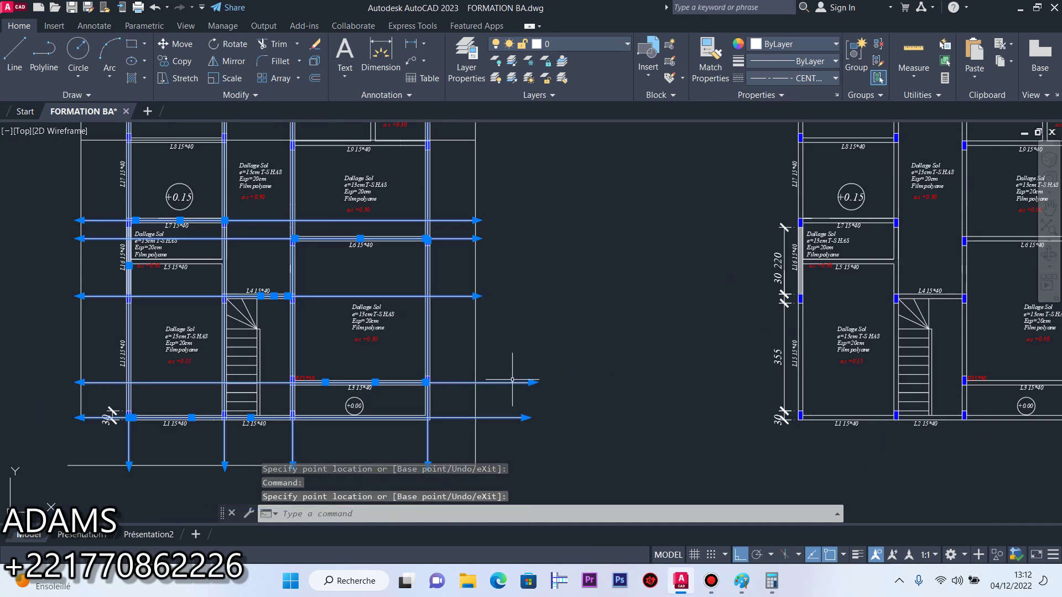
{"action": "left_click", "coordinate": [525, 418]}
{"action": "left_click", "coordinate": [475, 419]}
{"action": "scroll", "coordinate": [501, 422], "scroll_direction": "down", "scroll_amount": 8}
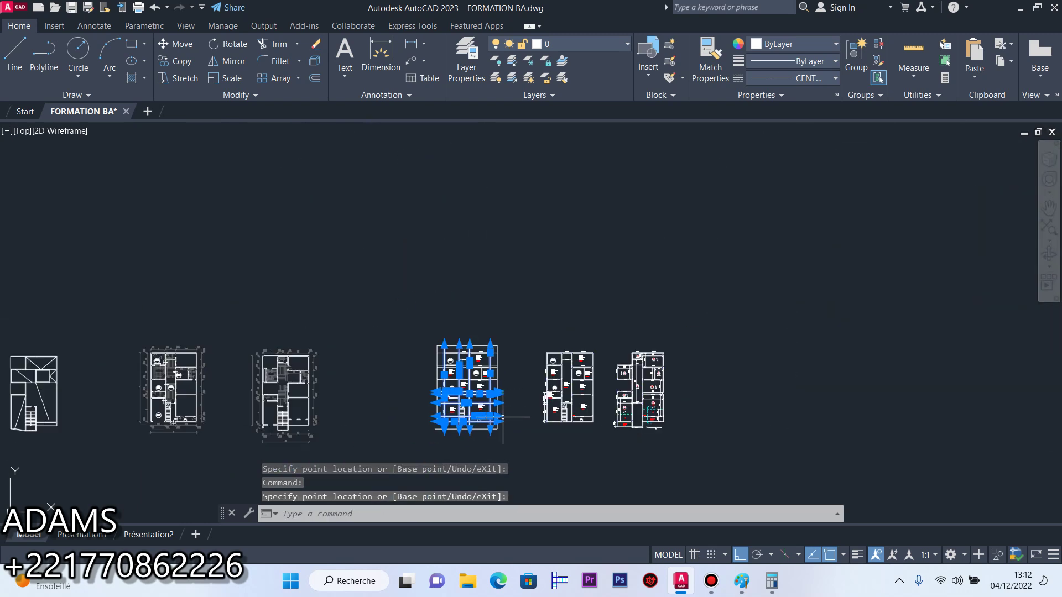
{"action": "scroll", "coordinate": [453, 356], "scroll_direction": "up", "scroll_amount": 7}
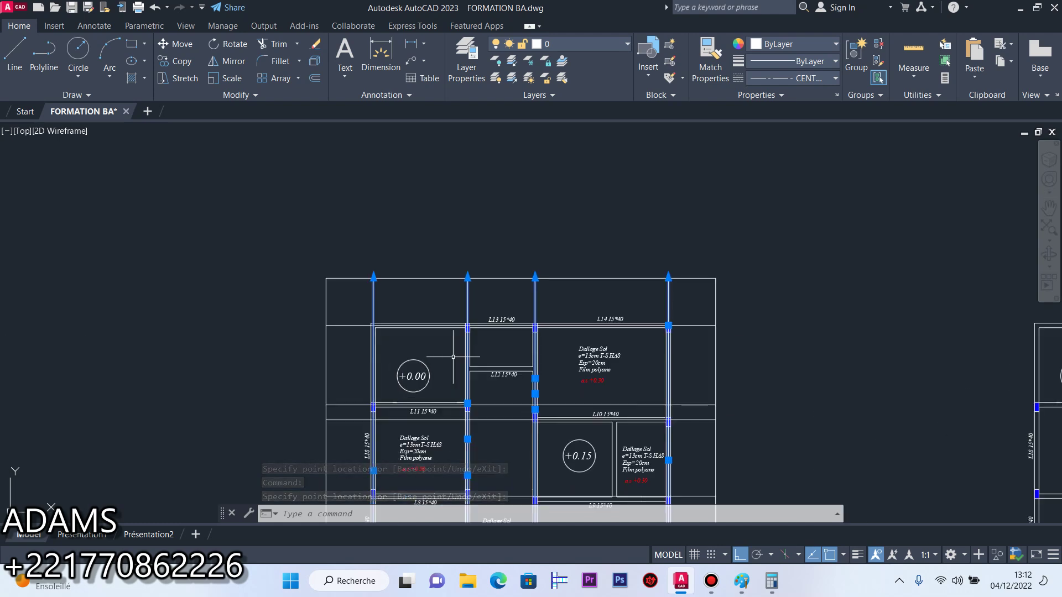
{"action": "key", "text": "Escape"}
Erase the boundary rectangle surrounding the foundation plan and its axis lines
{"action": "scroll", "coordinate": [457, 378], "scroll_direction": "down", "scroll_amount": 5}
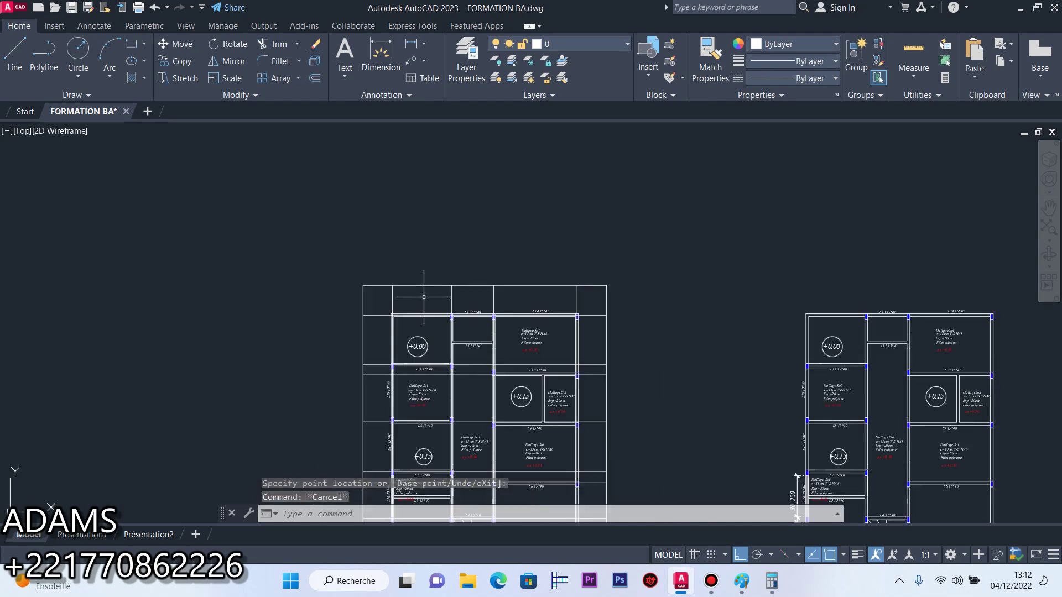
{"action": "scroll", "coordinate": [546, 315], "scroll_direction": "up", "scroll_amount": 5}
{"action": "left_click", "coordinate": [552, 245]}
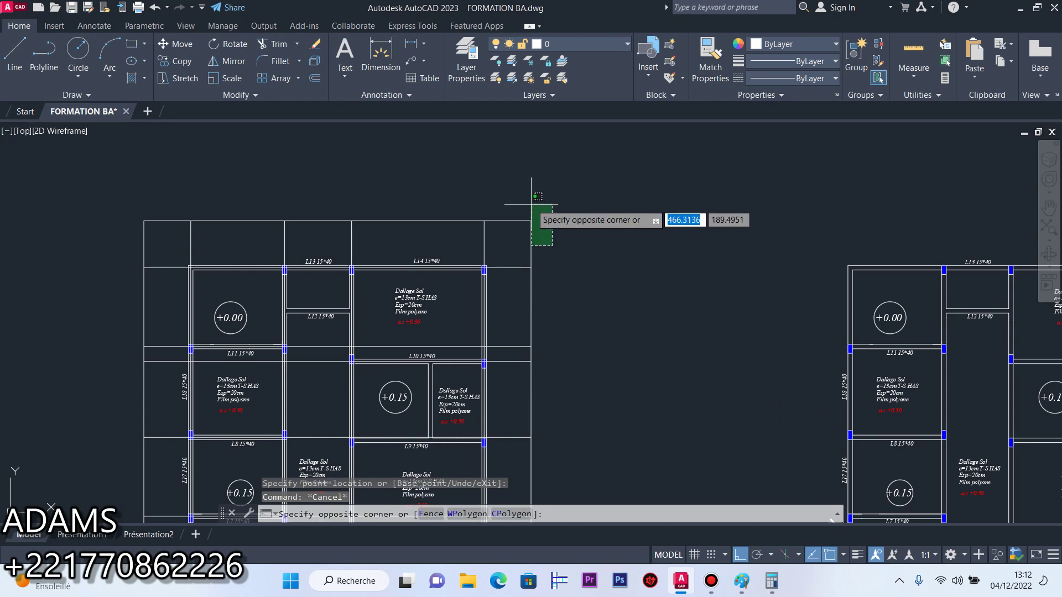
{"action": "left_click", "coordinate": [526, 214]}
{"action": "left_click", "coordinate": [314, 46]}
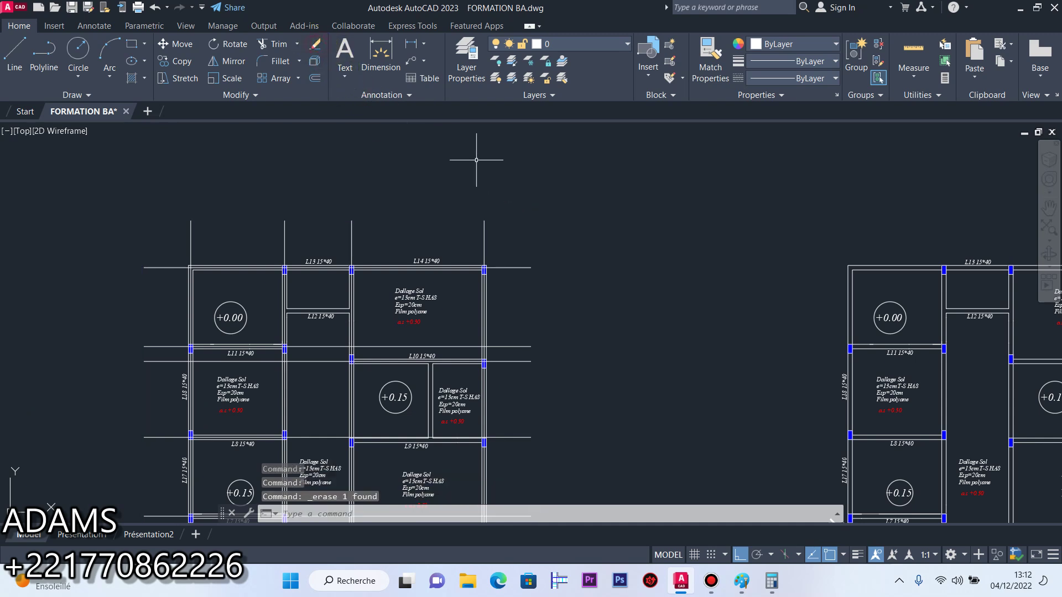
{"action": "scroll", "coordinate": [479, 161], "scroll_direction": "down", "scroll_amount": 5}
{"action": "scroll", "coordinate": [447, 273], "scroll_direction": "up", "scroll_amount": 5}
{"action": "scroll", "coordinate": [360, 210], "scroll_direction": "up", "scroll_amount": 2}
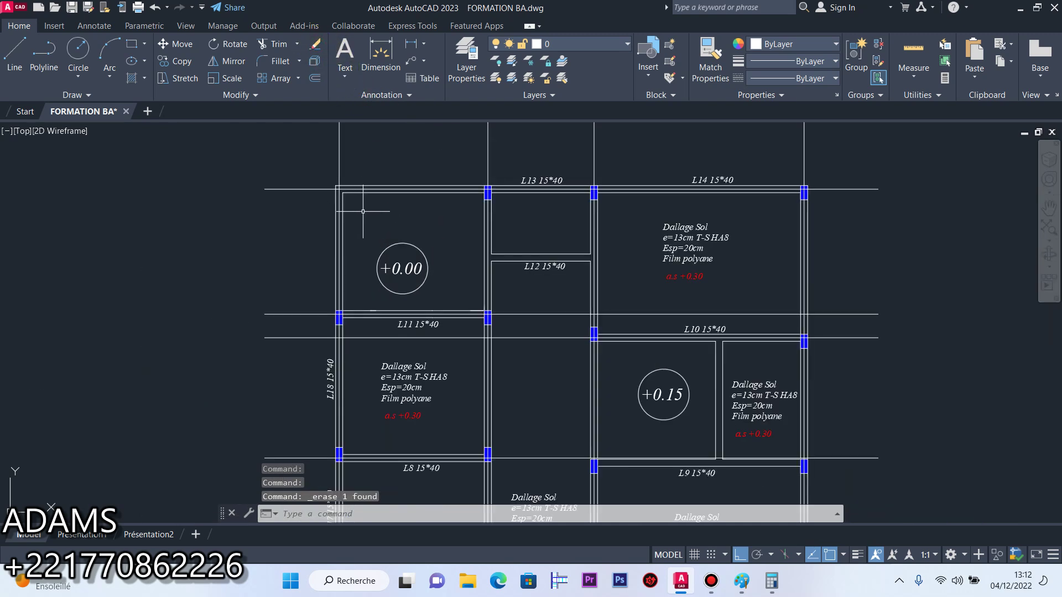
{"action": "scroll", "coordinate": [418, 269], "scroll_direction": "down", "scroll_amount": 6}
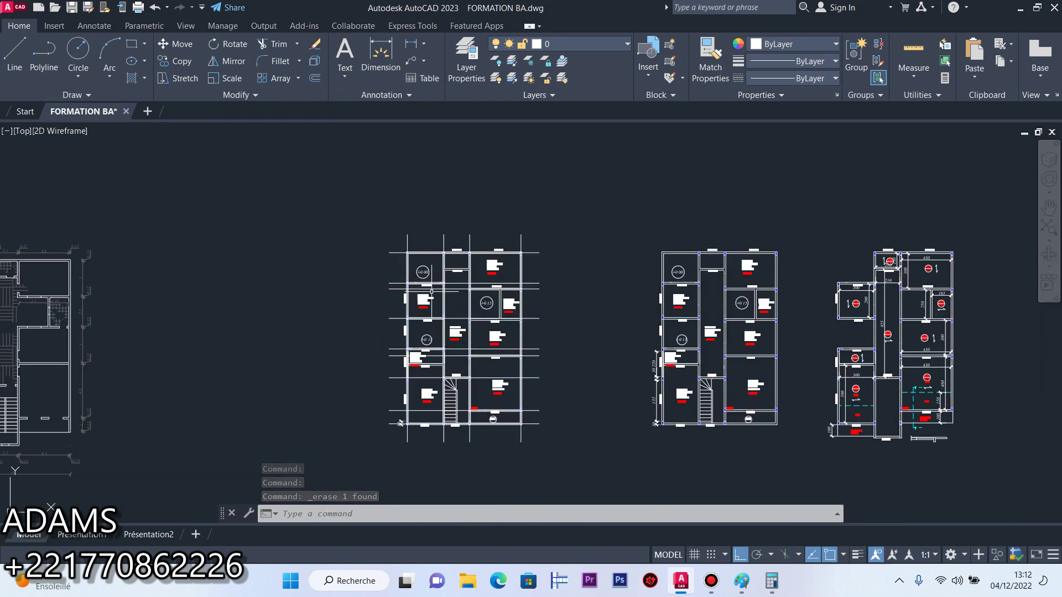
{"action": "scroll", "coordinate": [429, 292], "scroll_direction": "up", "scroll_amount": 6}
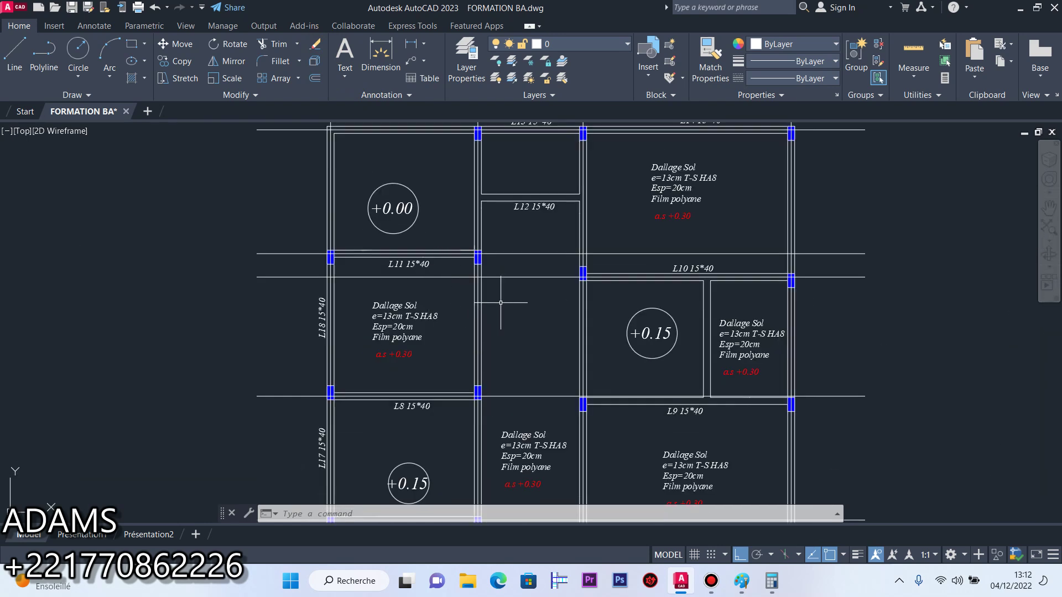
Give the horizontal and vertical axis lines of the ground-beam plan color 8 and the CENTER2 linetype
{"action": "scroll", "coordinate": [500, 302], "scroll_direction": "down", "scroll_amount": 2}
{"action": "scroll", "coordinate": [489, 231], "scroll_direction": "up", "scroll_amount": 7}
{"action": "left_click", "coordinate": [488, 331]}
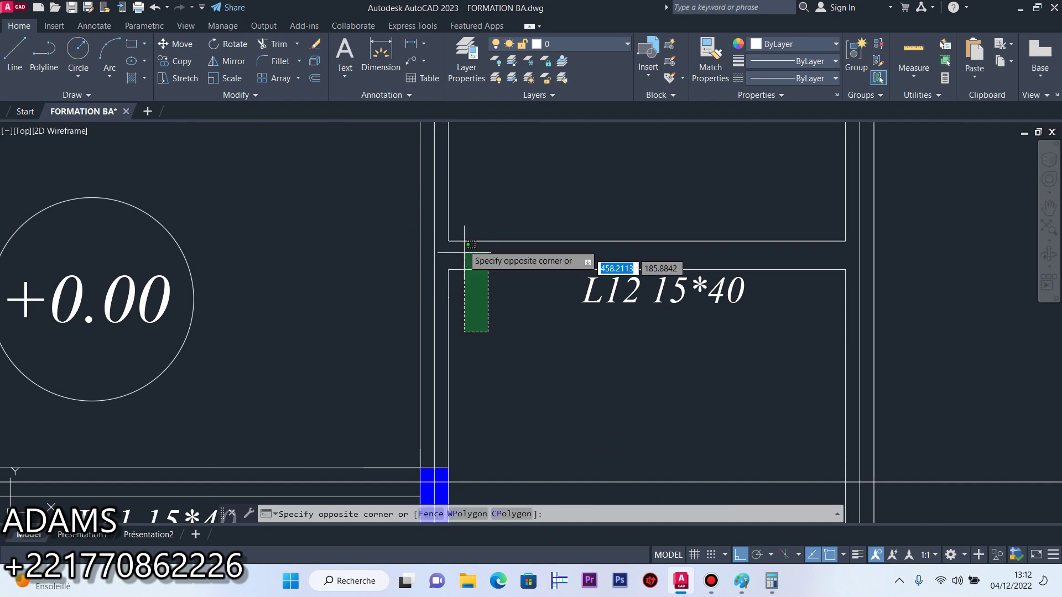
{"action": "left_click", "coordinate": [448, 223]}
{"action": "scroll", "coordinate": [609, 306], "scroll_direction": "down", "scroll_amount": 6}
{"action": "left_click", "coordinate": [625, 452]}
{"action": "left_click", "coordinate": [607, 303]}
{"action": "left_click", "coordinate": [606, 268]}
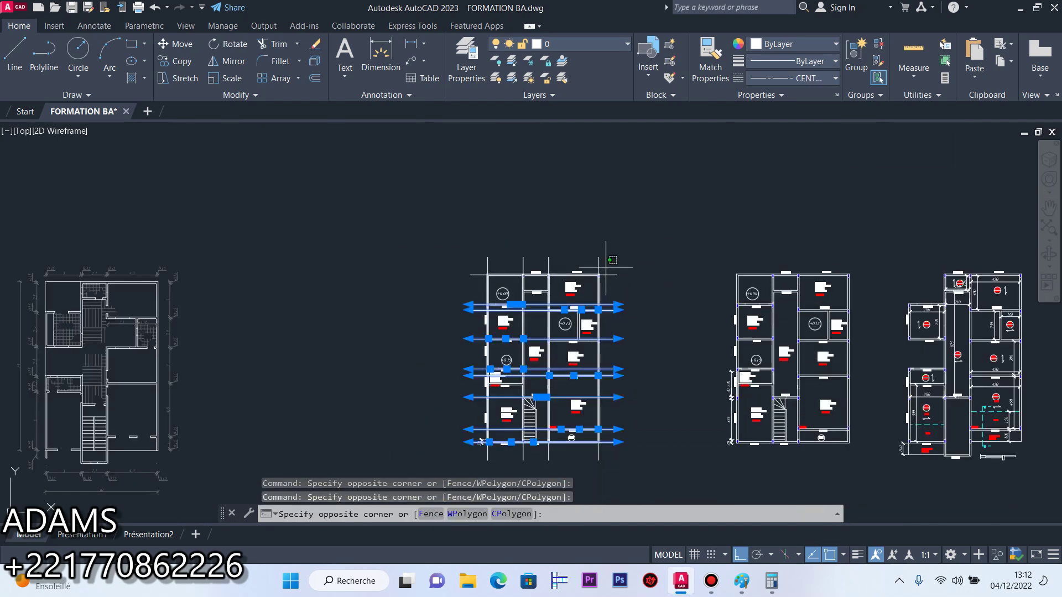
{"action": "left_click", "coordinate": [468, 237]}
{"action": "left_click", "coordinate": [814, 43]}
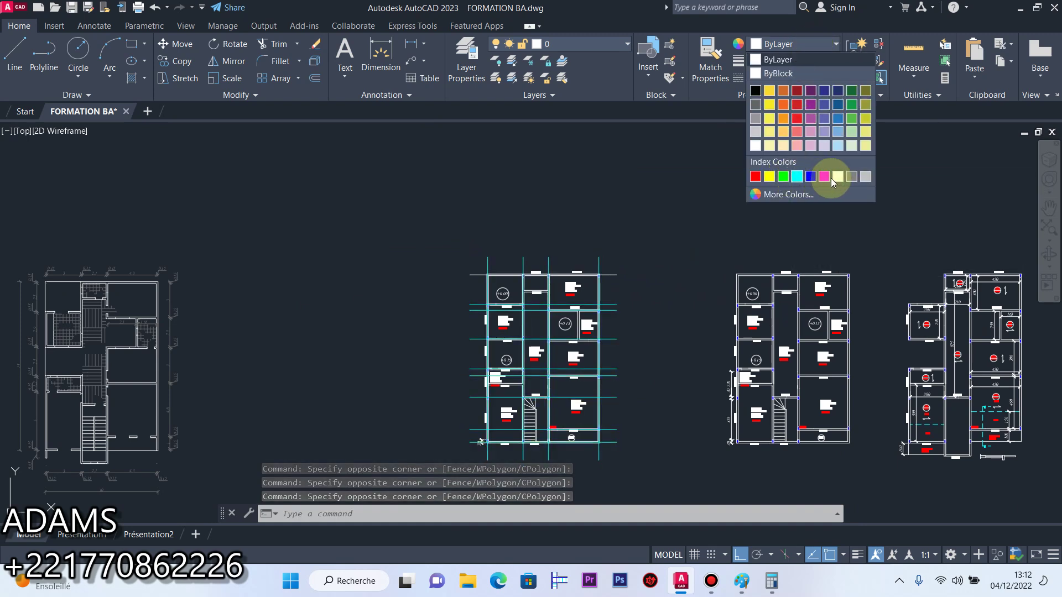
{"action": "left_click", "coordinate": [851, 177]}
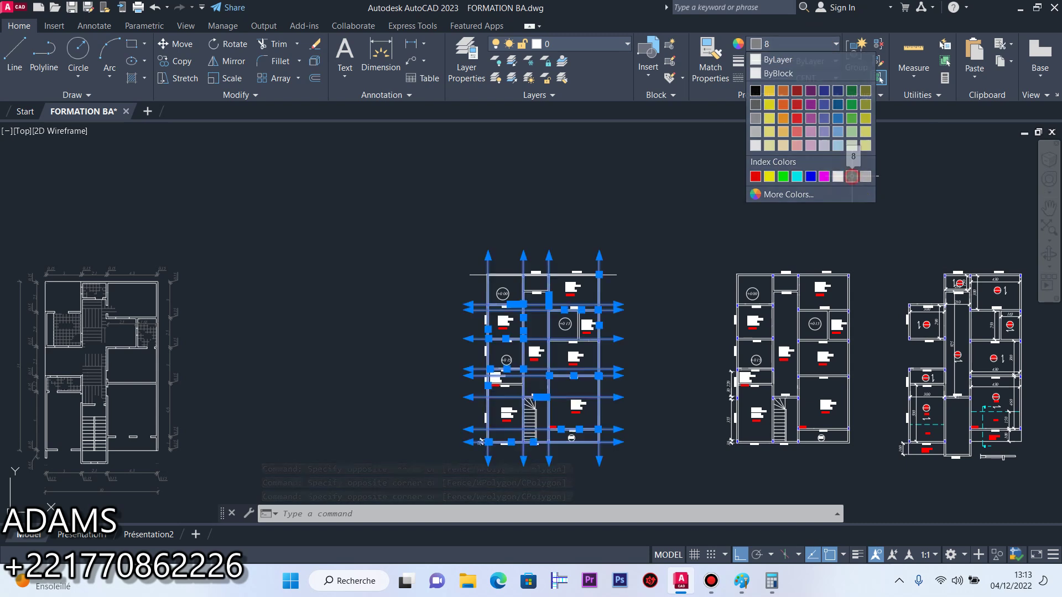
{"action": "left_click", "coordinate": [803, 79]}
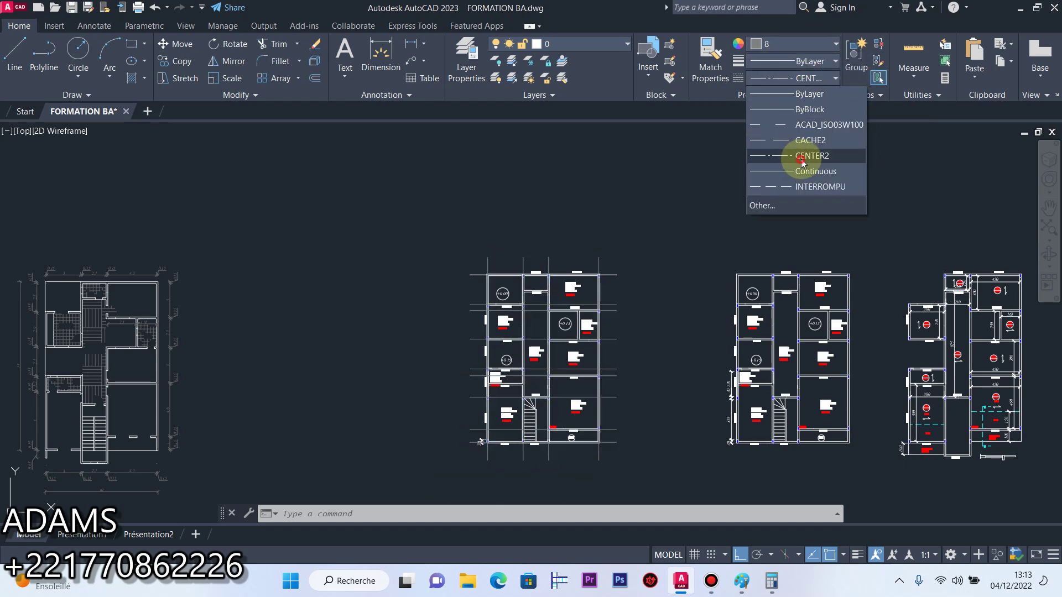
{"action": "left_click", "coordinate": [801, 156]}
Try linetype scales of 100 and 1000 on the selected axis lines
{"action": "left_click", "coordinate": [837, 96]}
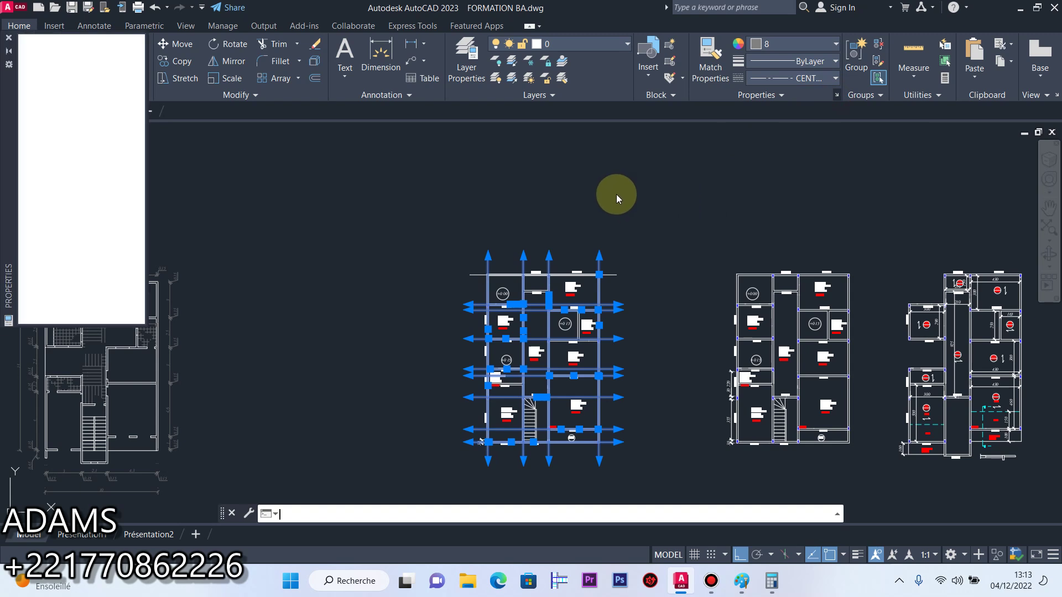
{"action": "left_click", "coordinate": [94, 125]}
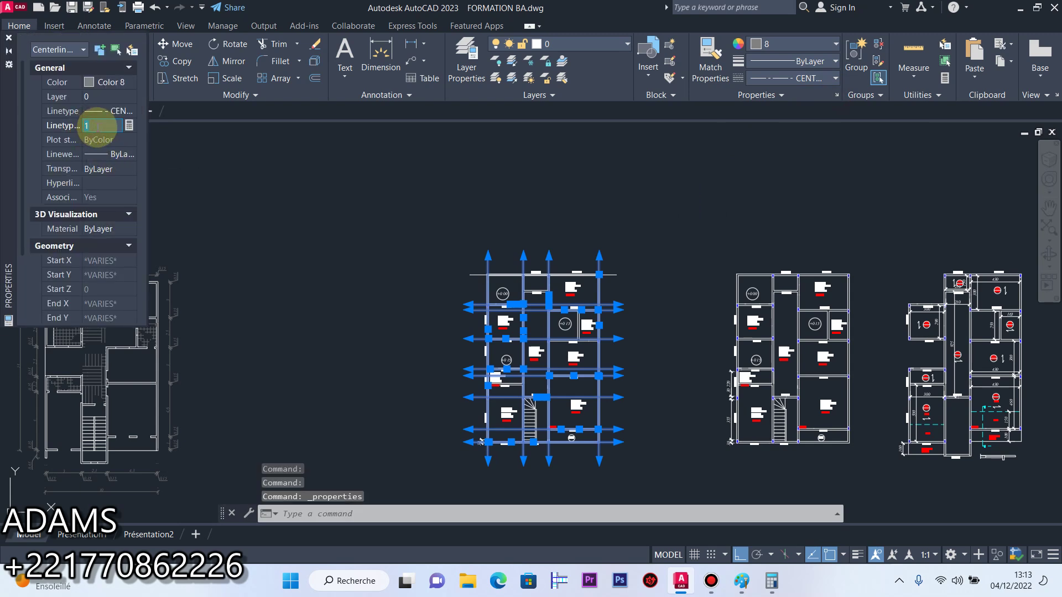
{"action": "type", "text": "100"}
{"action": "key", "text": "Return"}
{"action": "left_click", "coordinate": [97, 128]}
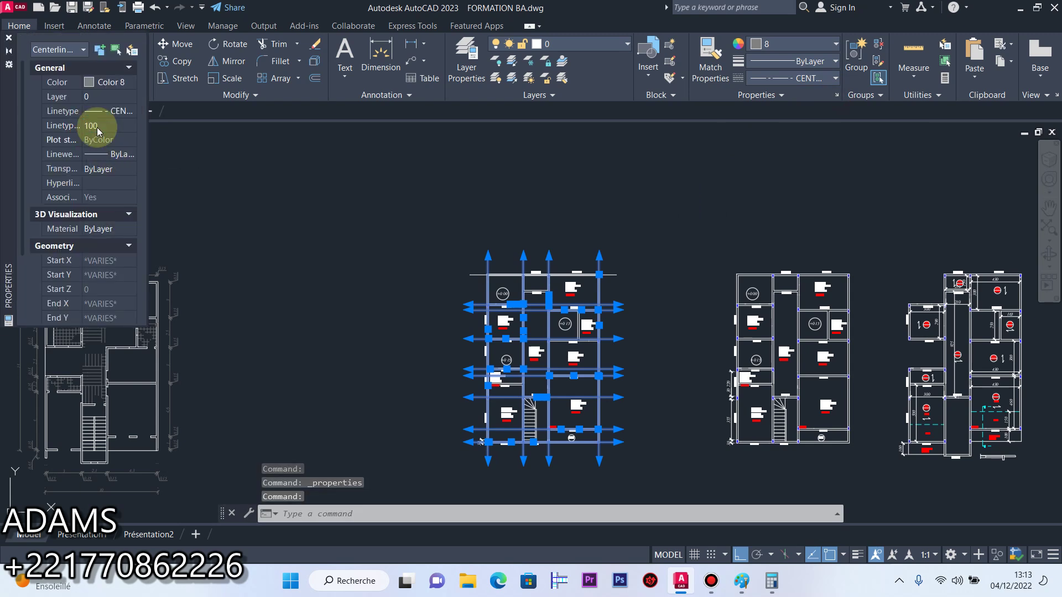
{"action": "scroll", "coordinate": [501, 261], "scroll_direction": "up", "scroll_amount": 8}
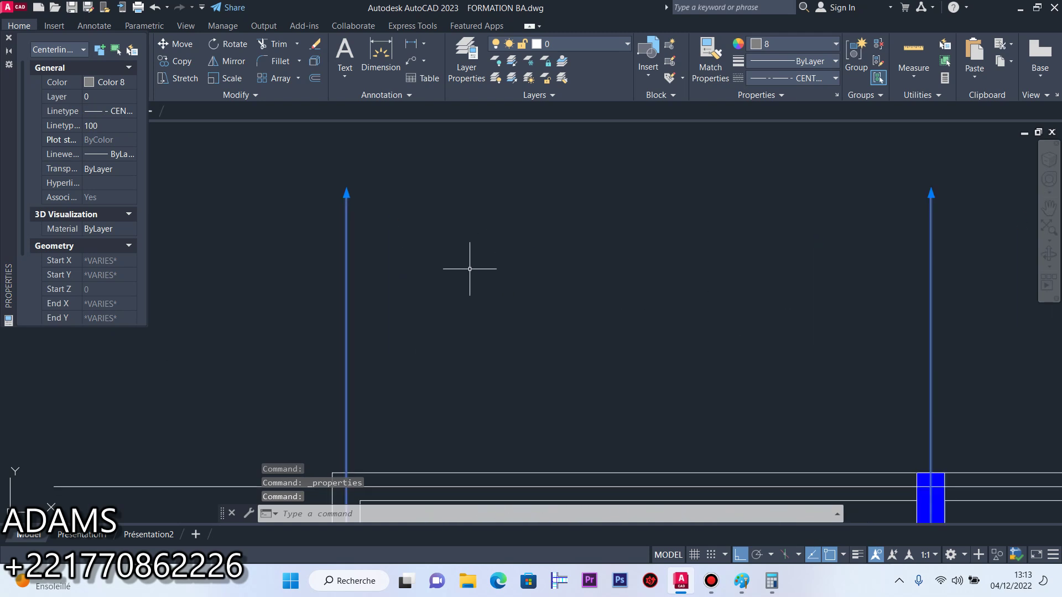
{"action": "left_click", "coordinate": [101, 126]}
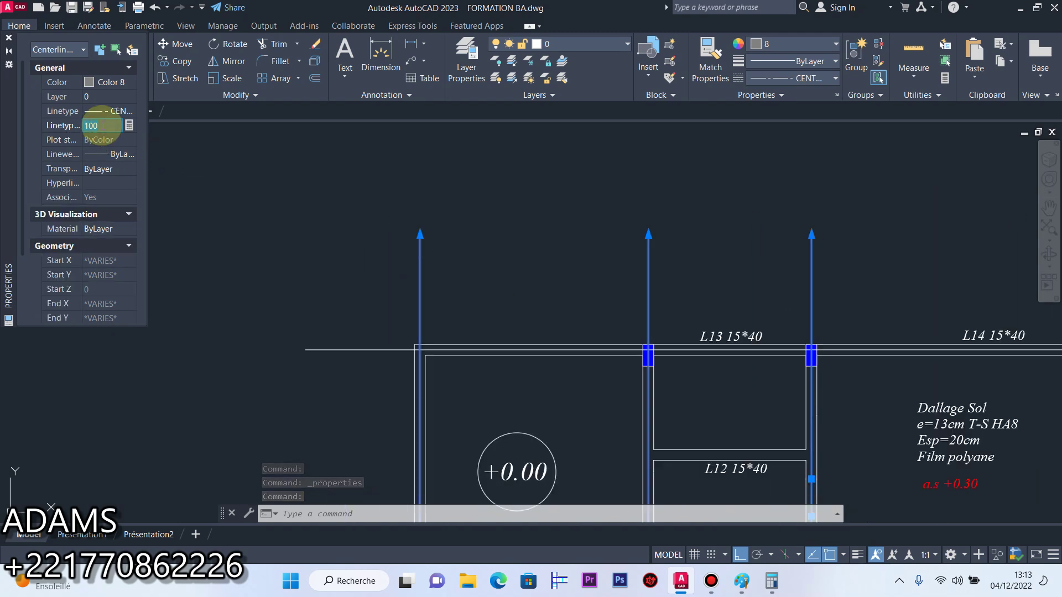
{"action": "type", "text": "1000"}
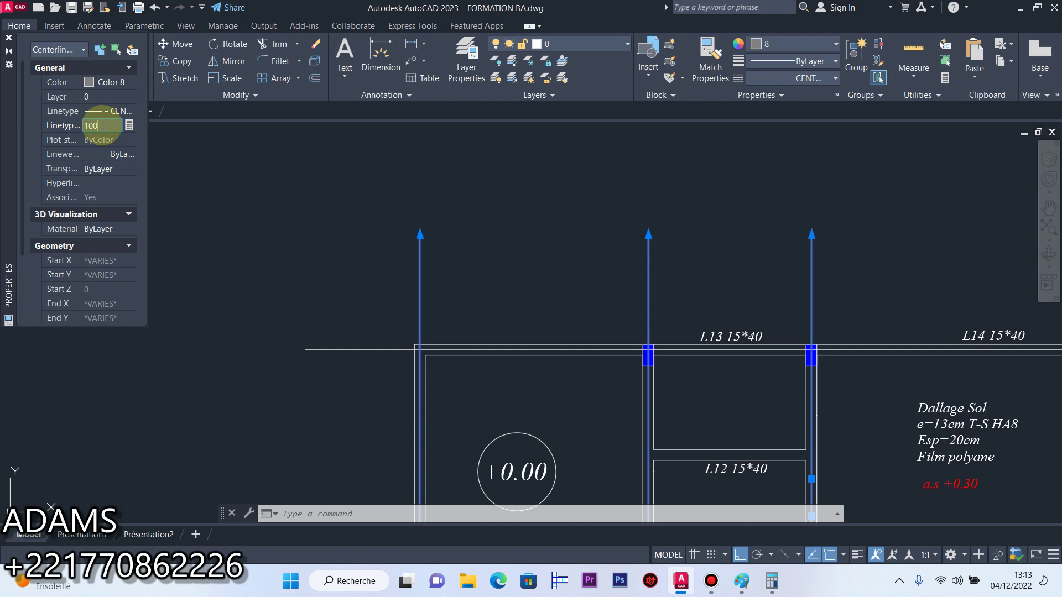
{"action": "key", "text": "Return"}
Set the linetype scale of the selected axis lines to 0.01, close their properties and clear the selection
{"action": "left_click", "coordinate": [105, 126]}
{"action": "type", "text": "0."}
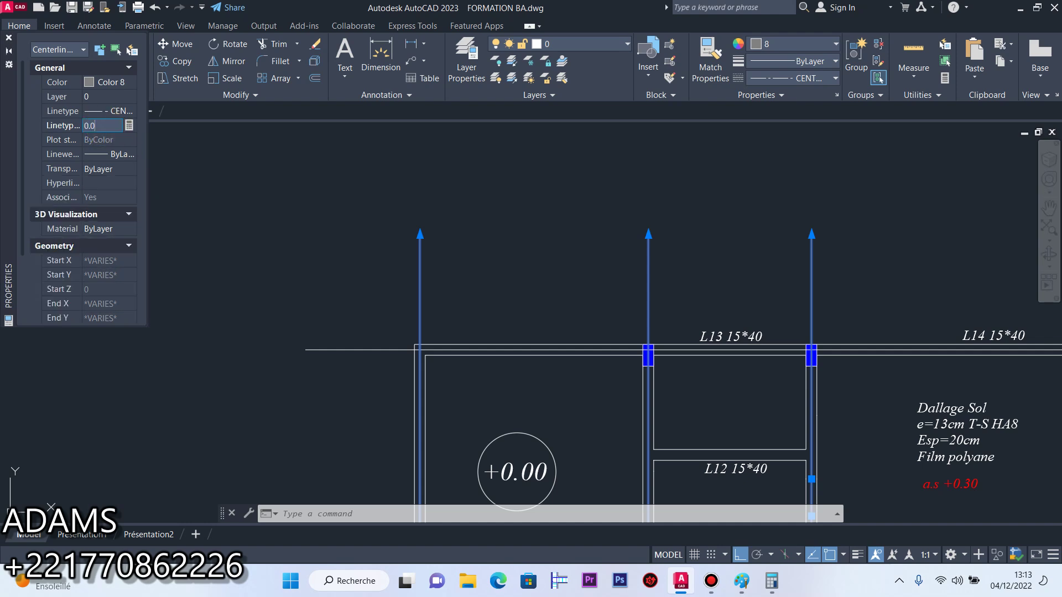
{"action": "type", "text": "01"}
{"action": "key", "text": "Return"}
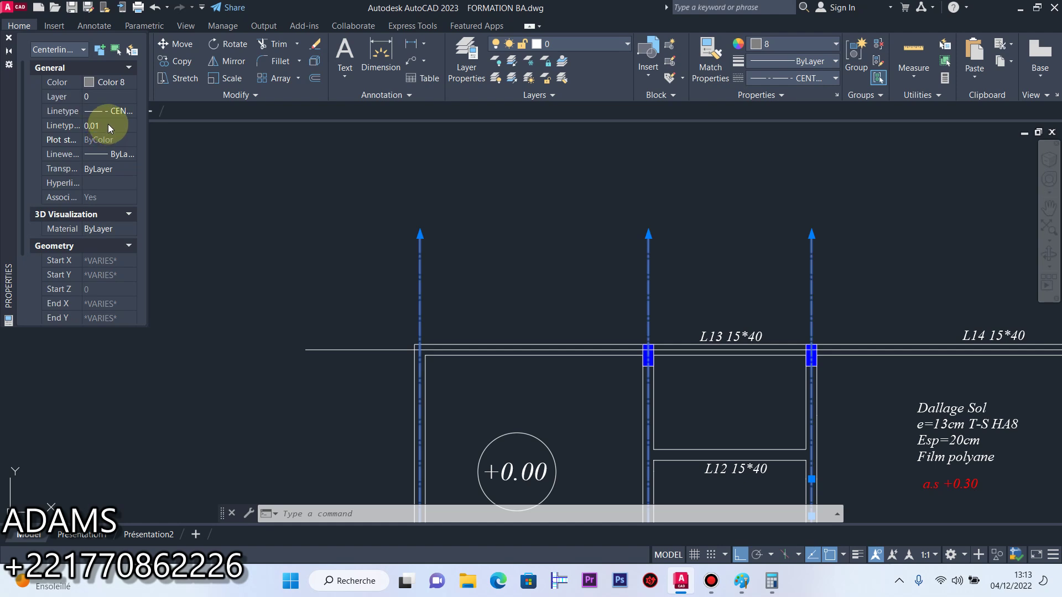
{"action": "left_click", "coordinate": [219, 195]}
{"action": "left_click", "coordinate": [240, 210]}
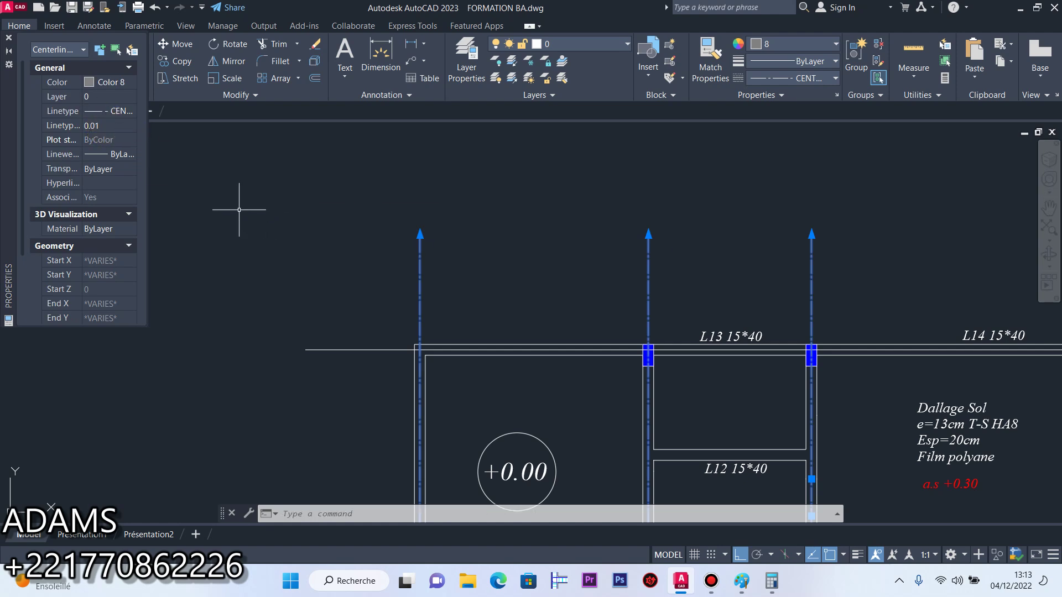
{"action": "left_click", "coordinate": [9, 39]}
{"action": "scroll", "coordinate": [464, 227], "scroll_direction": "down", "scroll_amount": 4}
{"action": "scroll", "coordinate": [493, 275], "scroll_direction": "up", "scroll_amount": 3}
{"action": "key", "text": "Escape"}
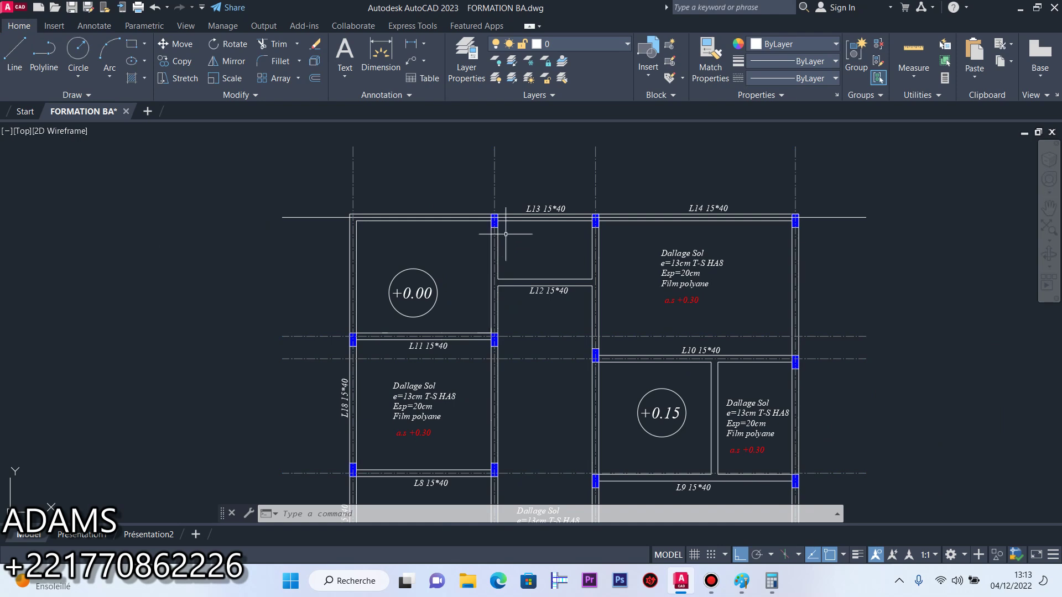
Erase the building's outer outline plus the beam L1, L5 and L15 lines, the L16 hatch, the 30 dimension and both slab notes between L1 and L7
{"action": "scroll", "coordinate": [502, 242], "scroll_direction": "down", "scroll_amount": 2}
{"action": "scroll", "coordinate": [554, 200], "scroll_direction": "down", "scroll_amount": 4}
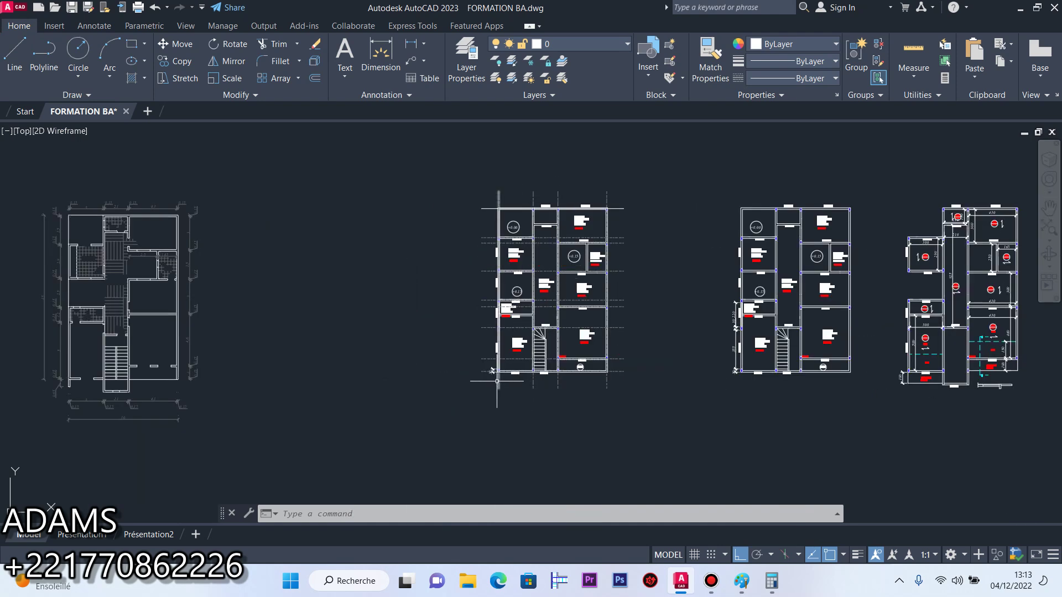
{"action": "scroll", "coordinate": [499, 340], "scroll_direction": "up", "scroll_amount": 4}
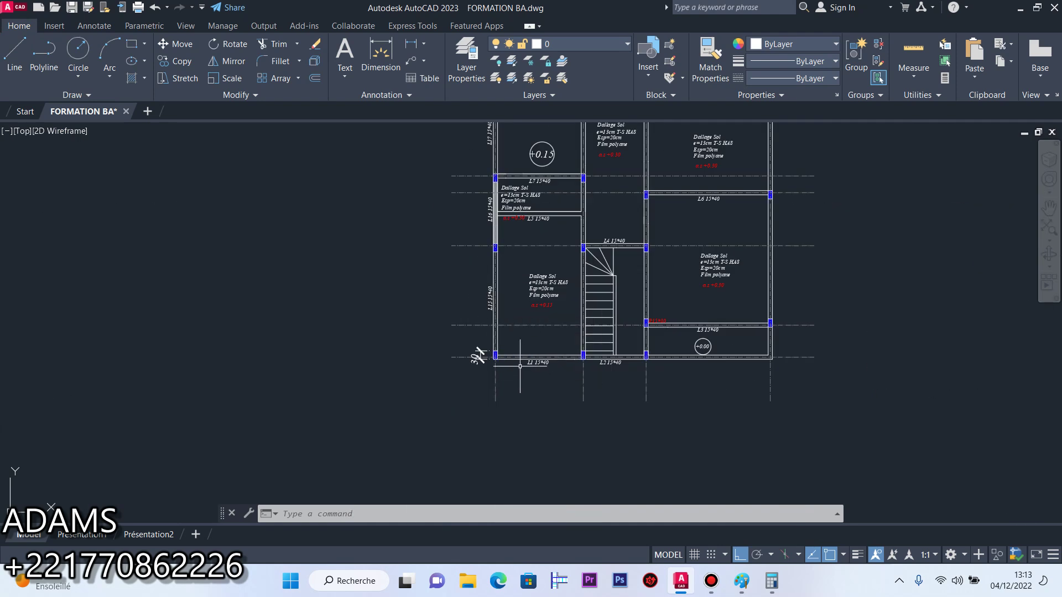
{"action": "scroll", "coordinate": [490, 355], "scroll_direction": "up", "scroll_amount": 5}
{"action": "left_click", "coordinate": [488, 341]}
{"action": "left_click", "coordinate": [479, 314]}
{"action": "left_click", "coordinate": [474, 276]}
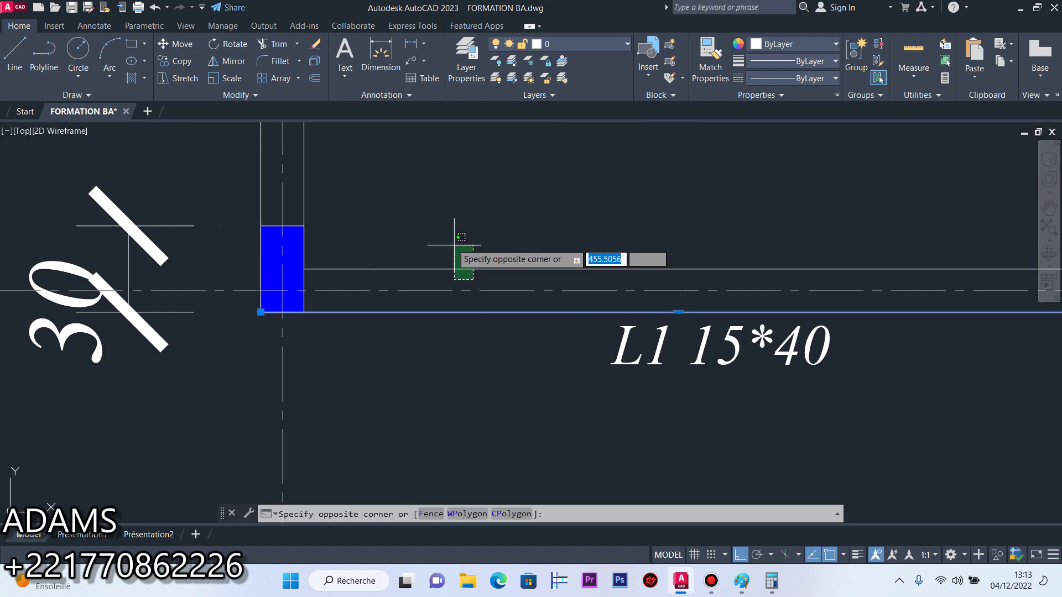
{"action": "left_click", "coordinate": [455, 235]}
{"action": "scroll", "coordinate": [454, 238], "scroll_direction": "down", "scroll_amount": 4}
{"action": "scroll", "coordinate": [450, 271], "scroll_direction": "up", "scroll_amount": 2}
{"action": "left_click", "coordinate": [455, 278]}
{"action": "left_click", "coordinate": [393, 229]}
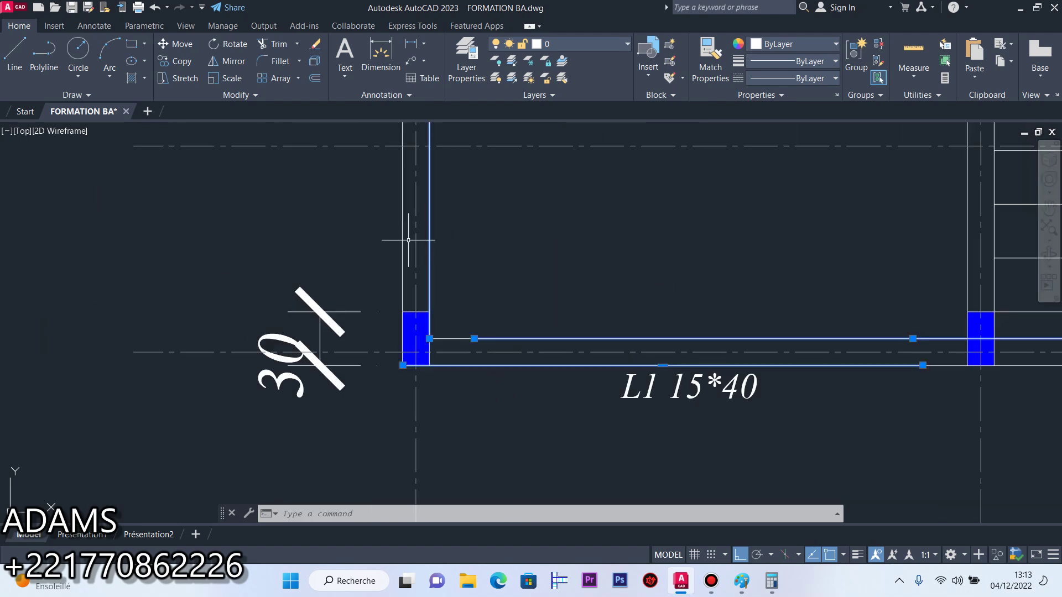
{"action": "left_click", "coordinate": [365, 312]}
{"action": "scroll", "coordinate": [357, 365], "scroll_direction": "down", "scroll_amount": 5}
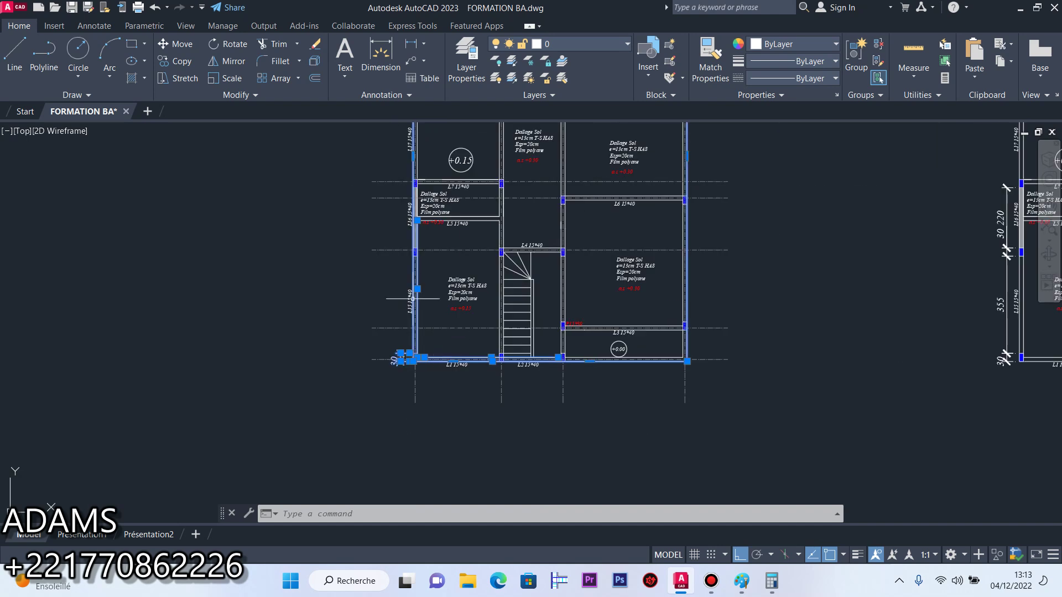
{"action": "scroll", "coordinate": [390, 360], "scroll_direction": "up", "scroll_amount": 3}
{"action": "left_click", "coordinate": [422, 354]}
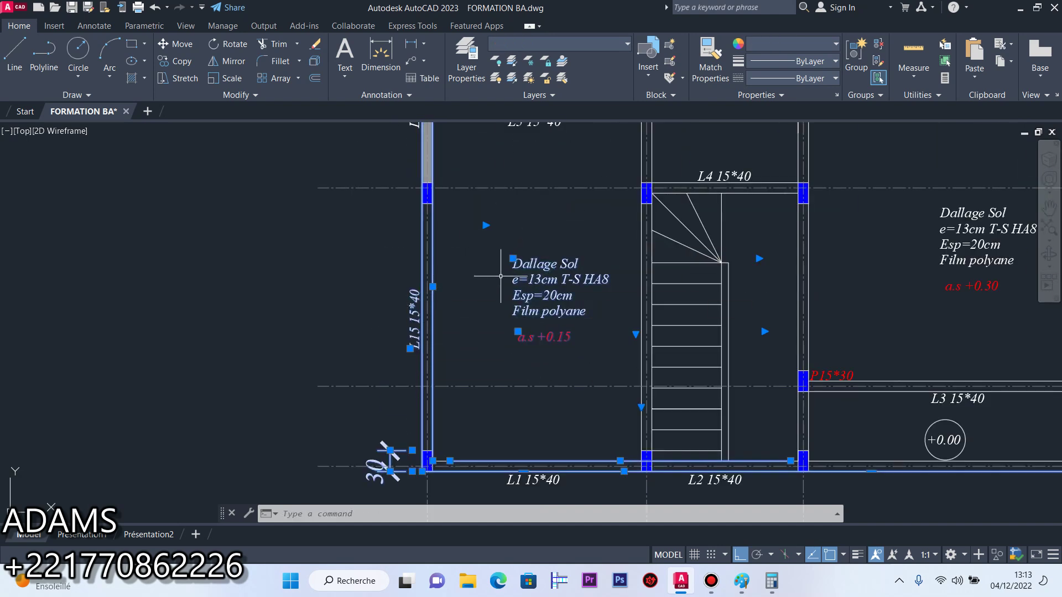
{"action": "scroll", "coordinate": [487, 265], "scroll_direction": "down", "scroll_amount": 3}
{"action": "scroll", "coordinate": [458, 313], "scroll_direction": "up", "scroll_amount": 6}
{"action": "left_click", "coordinate": [449, 340]}
{"action": "left_click", "coordinate": [437, 314]}
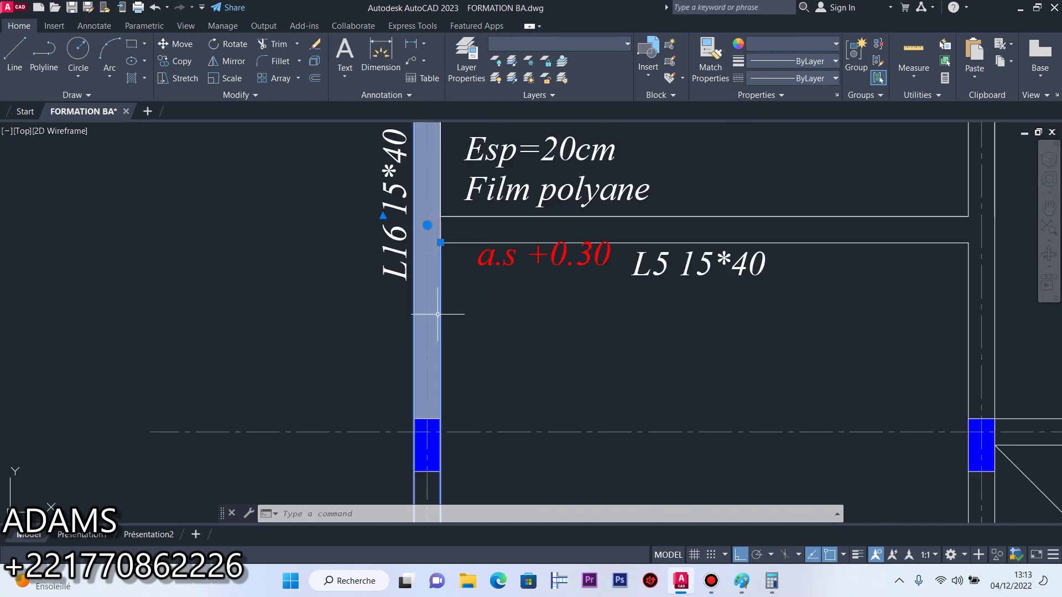
{"action": "left_click", "coordinate": [419, 350]}
{"action": "left_click", "coordinate": [394, 265]}
{"action": "left_click", "coordinate": [551, 323]}
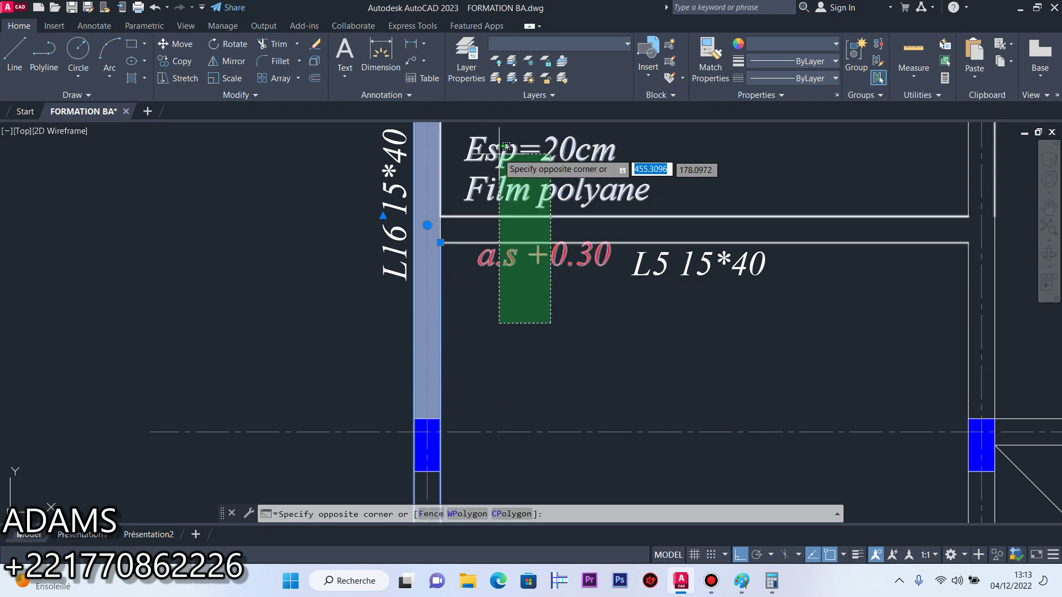
{"action": "left_click", "coordinate": [492, 136]}
{"action": "scroll", "coordinate": [543, 308], "scroll_direction": "down", "scroll_amount": 5}
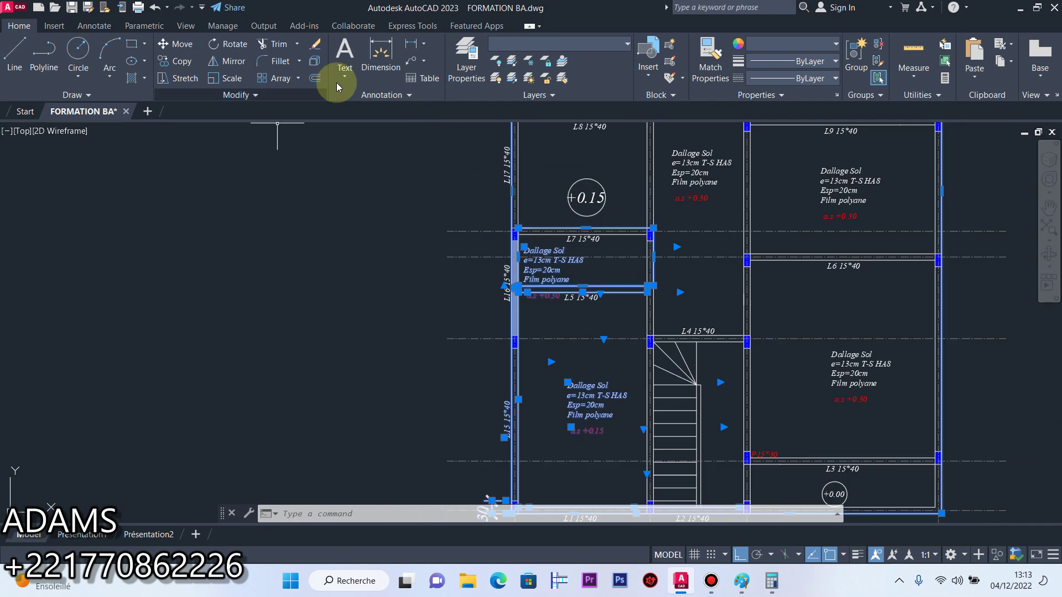
{"action": "left_click", "coordinate": [318, 46]}
Erase the remaining L16 line and label, beam L7's lines and label, the L17 line and label, and the +0.15 level marker above L7
{"action": "scroll", "coordinate": [517, 242], "scroll_direction": "up", "scroll_amount": 4}
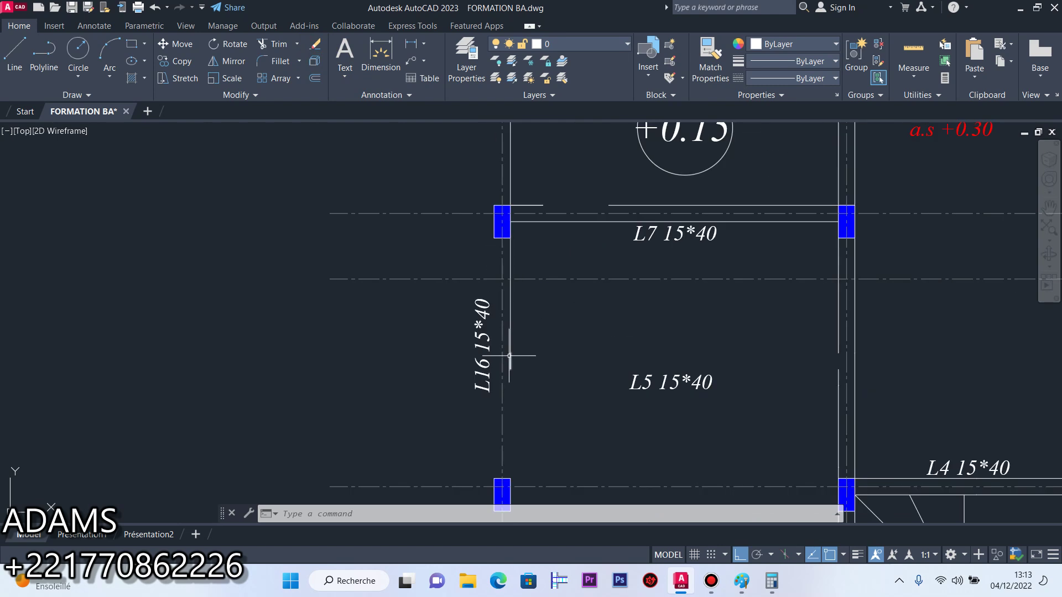
{"action": "scroll", "coordinate": [509, 355], "scroll_direction": "up", "scroll_amount": 3}
{"action": "left_click", "coordinate": [516, 372]}
{"action": "left_click", "coordinate": [505, 348]}
{"action": "left_click", "coordinate": [407, 211]}
{"action": "left_click", "coordinate": [426, 395]}
{"action": "left_click", "coordinate": [458, 401]}
{"action": "left_click", "coordinate": [449, 363]}
{"action": "scroll", "coordinate": [396, 289], "scroll_direction": "down", "scroll_amount": 6}
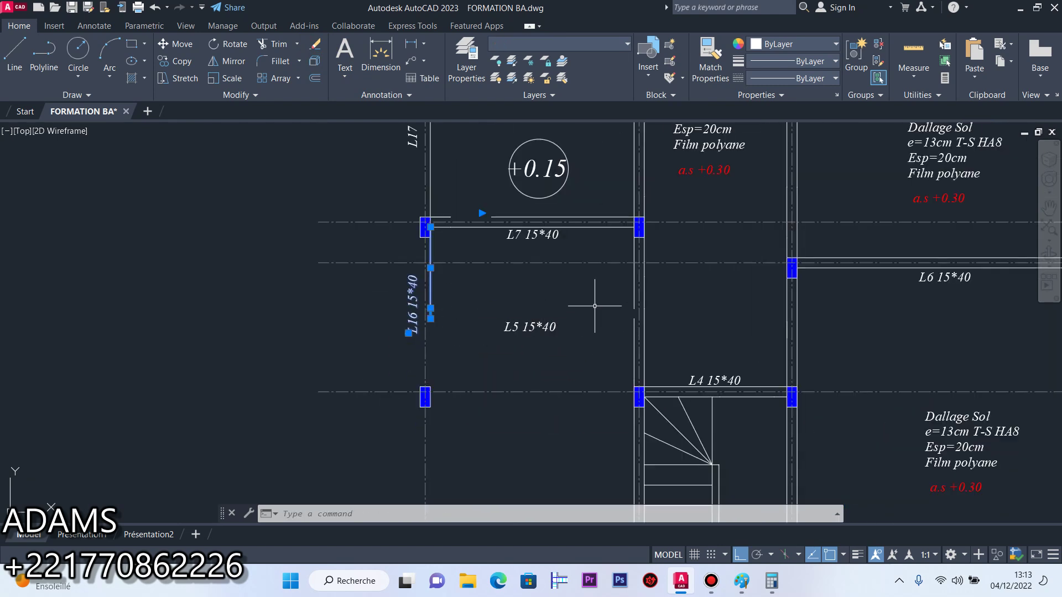
{"action": "scroll", "coordinate": [550, 210], "scroll_direction": "up", "scroll_amount": 6}
{"action": "left_click", "coordinate": [561, 242]}
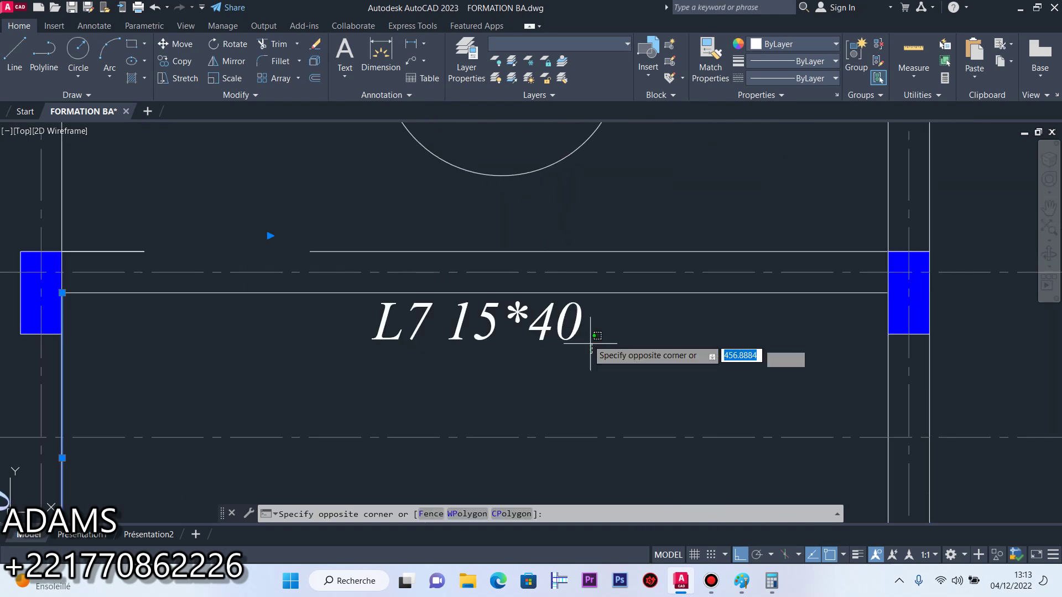
{"action": "left_click", "coordinate": [521, 296]}
{"action": "left_click", "coordinate": [527, 292]}
{"action": "left_click", "coordinate": [508, 340]}
{"action": "scroll", "coordinate": [507, 343], "scroll_direction": "down", "scroll_amount": 3}
{"action": "scroll", "coordinate": [322, 323], "scroll_direction": "up", "scroll_amount": 6}
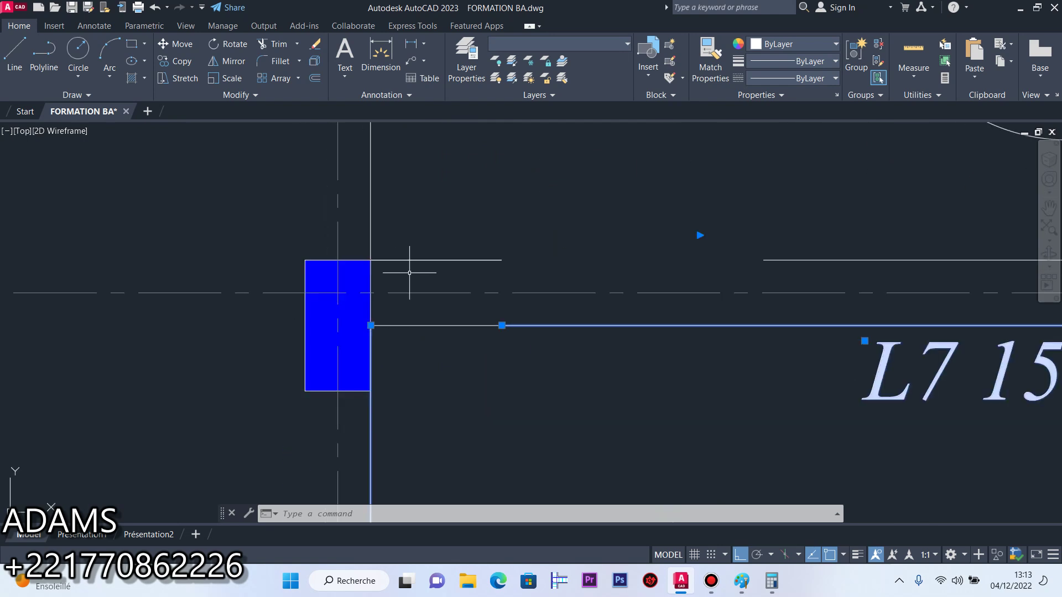
{"action": "left_click", "coordinate": [421, 267]}
{"action": "left_click", "coordinate": [351, 169]}
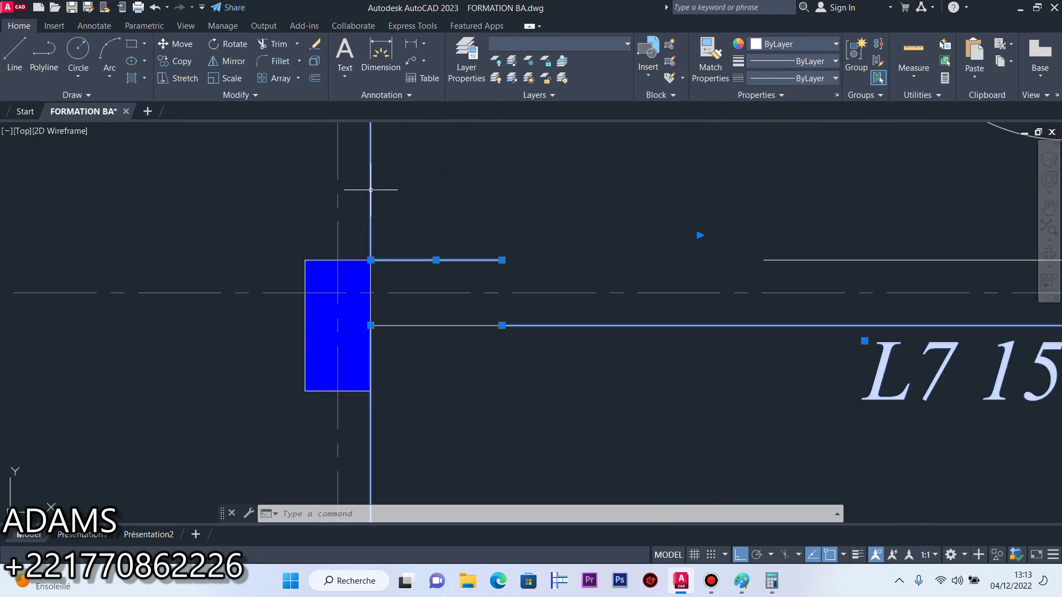
{"action": "scroll", "coordinate": [470, 298], "scroll_direction": "down", "scroll_amount": 6}
{"action": "left_click", "coordinate": [628, 280]}
{"action": "left_click", "coordinate": [559, 193]}
{"action": "scroll", "coordinate": [523, 277], "scroll_direction": "down", "scroll_amount": 6}
{"action": "scroll", "coordinate": [479, 256], "scroll_direction": "up", "scroll_amount": 12}
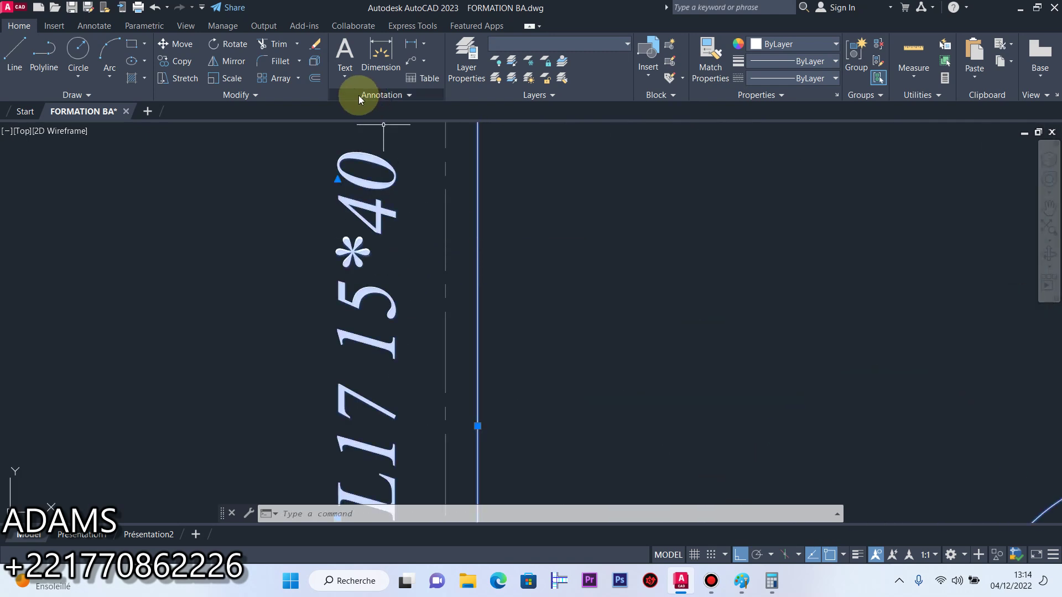
{"action": "left_click", "coordinate": [318, 48]}
Erase the L8, L9 and L10 beam lines, the L10 and L18 labels, the L18 room's slab note, and the adjoining vertical wall and partition lines
{"action": "scroll", "coordinate": [487, 299], "scroll_direction": "down", "scroll_amount": 5}
{"action": "scroll", "coordinate": [489, 249], "scroll_direction": "up", "scroll_amount": 8}
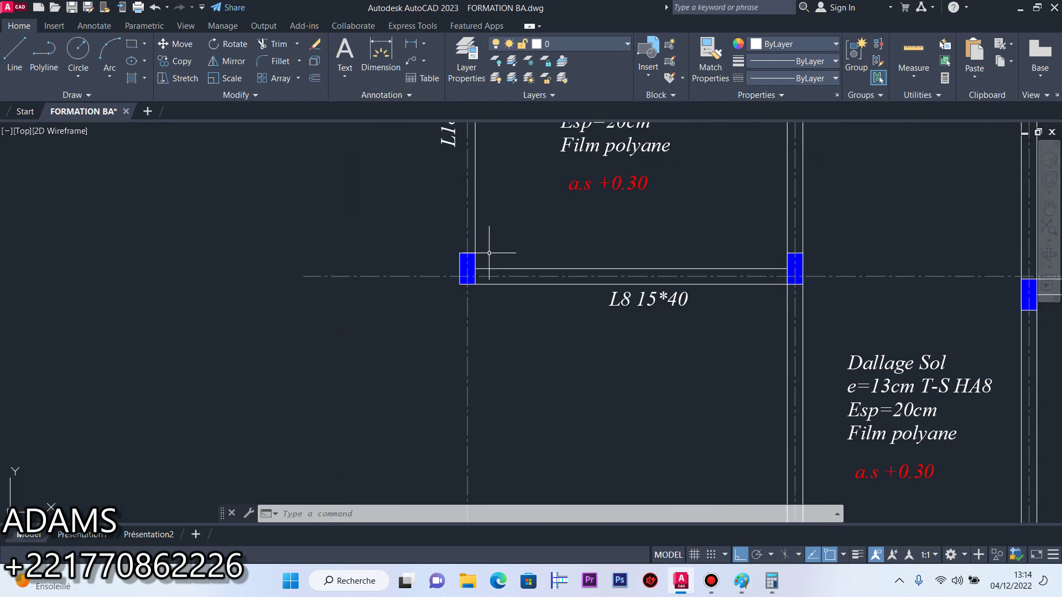
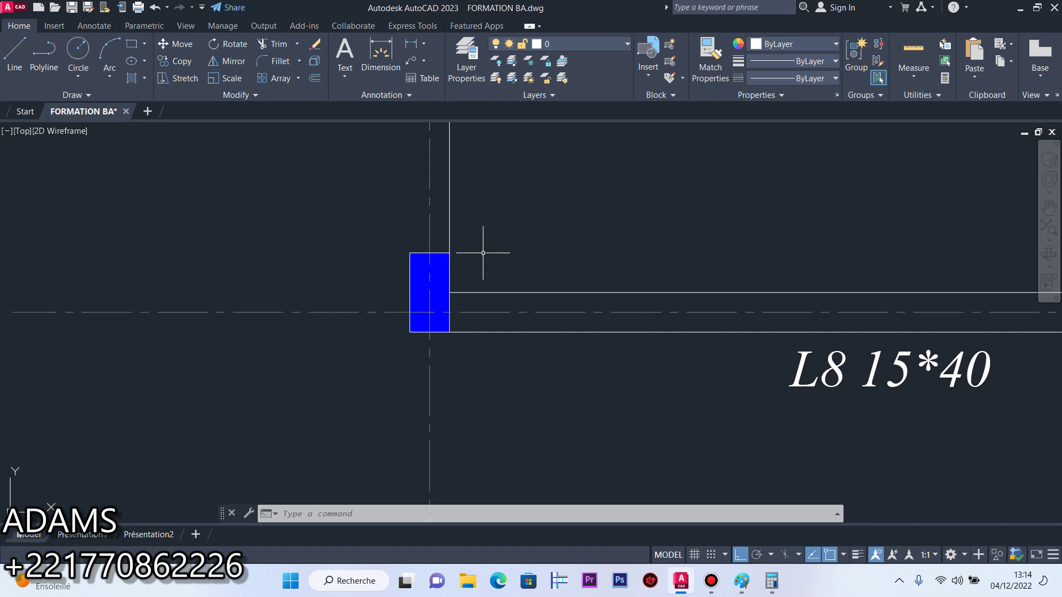
{"action": "scroll", "coordinate": [486, 266], "scroll_direction": "down", "scroll_amount": 5}
{"action": "scroll", "coordinate": [450, 301], "scroll_direction": "up", "scroll_amount": 8}
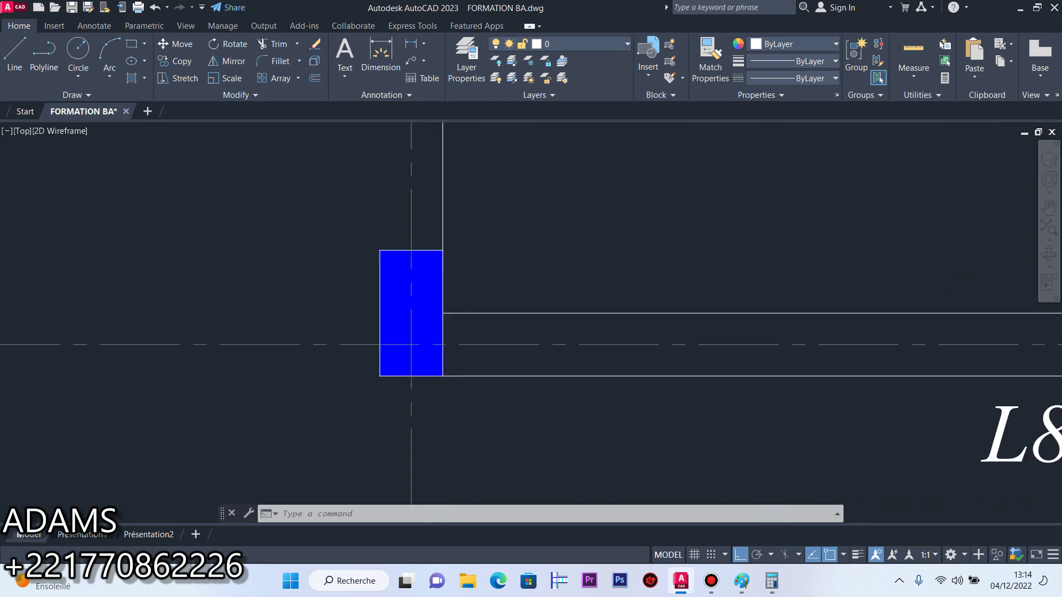
{"action": "scroll", "coordinate": [490, 307], "scroll_direction": "down", "scroll_amount": 3}
{"action": "left_click", "coordinate": [489, 306]}
{"action": "left_click", "coordinate": [459, 191]}
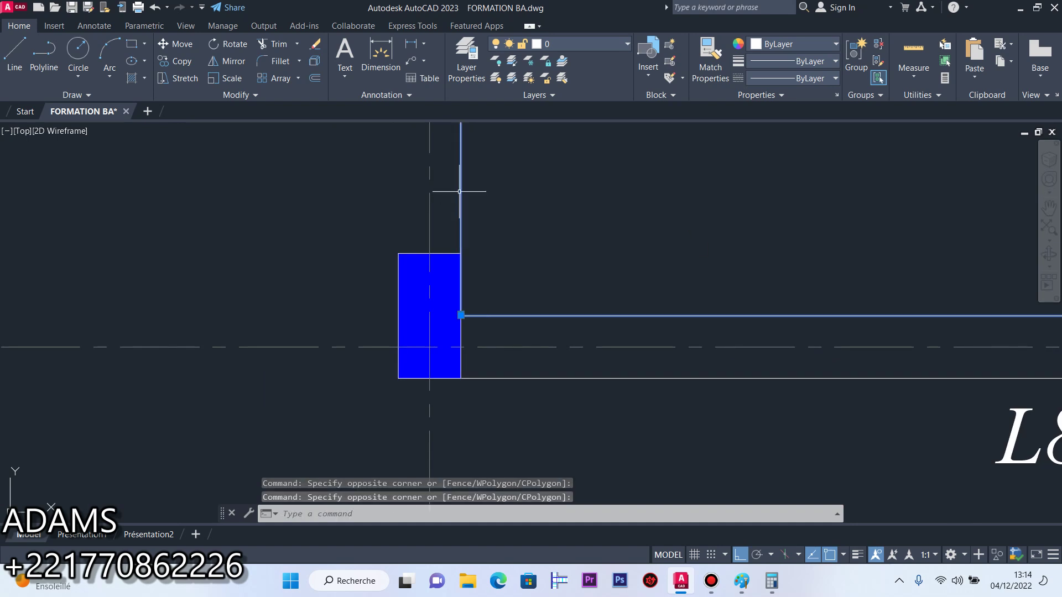
{"action": "left_click", "coordinate": [569, 367]}
{"action": "scroll", "coordinate": [566, 367], "scroll_direction": "down", "scroll_amount": 6}
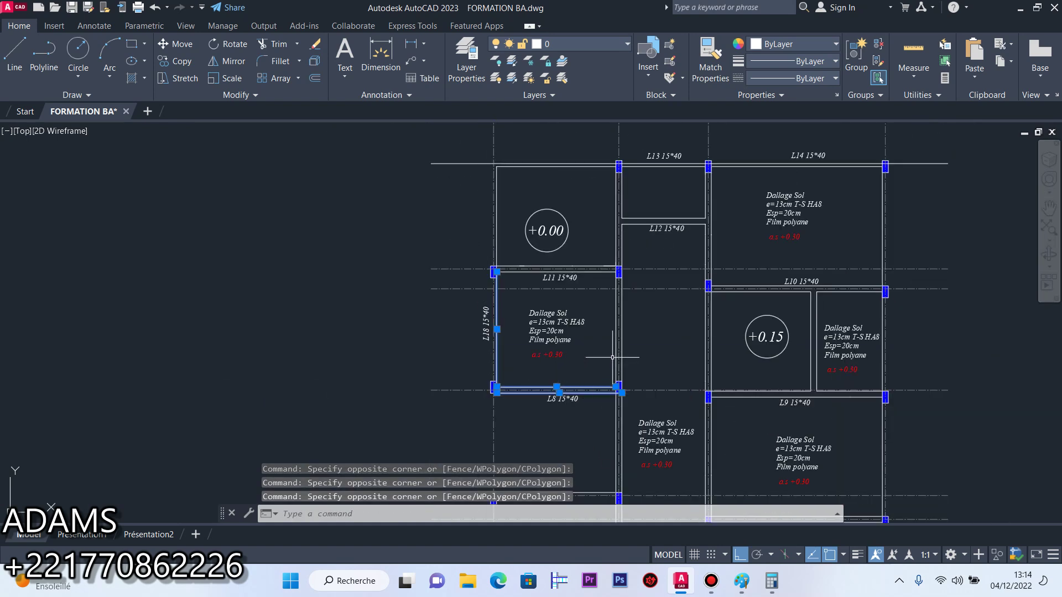
{"action": "scroll", "coordinate": [624, 360], "scroll_direction": "up", "scroll_amount": 10}
{"action": "left_click", "coordinate": [467, 362]}
{"action": "scroll", "coordinate": [347, 256], "scroll_direction": "down", "scroll_amount": 4}
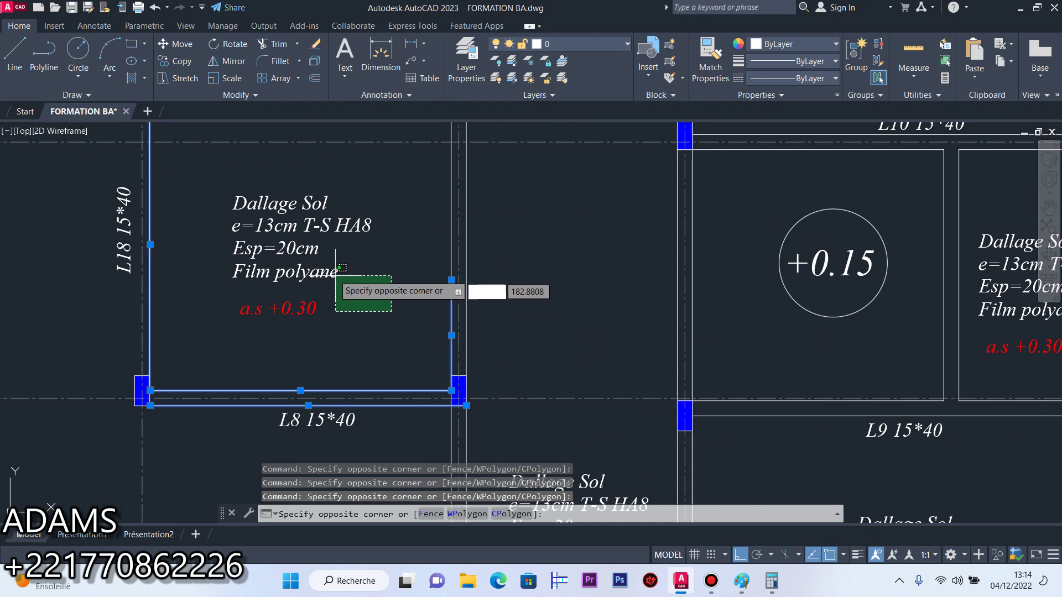
{"action": "left_click", "coordinate": [247, 190]}
{"action": "scroll", "coordinate": [481, 282], "scroll_direction": "up", "scroll_amount": 4}
{"action": "left_click", "coordinate": [468, 301]}
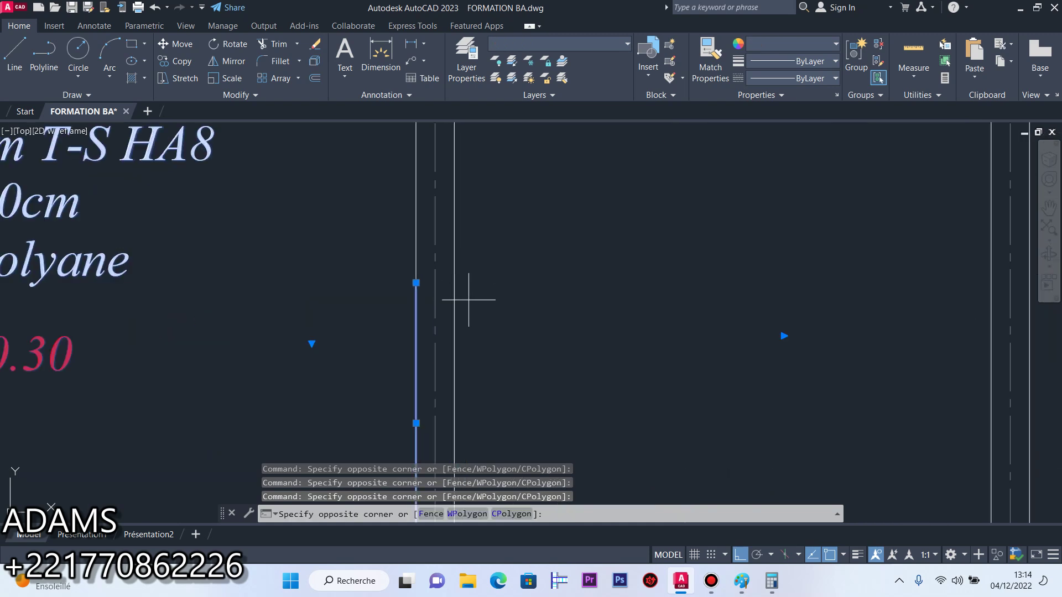
{"action": "scroll", "coordinate": [515, 298], "scroll_direction": "down", "scroll_amount": 6}
{"action": "left_click", "coordinate": [295, 266]}
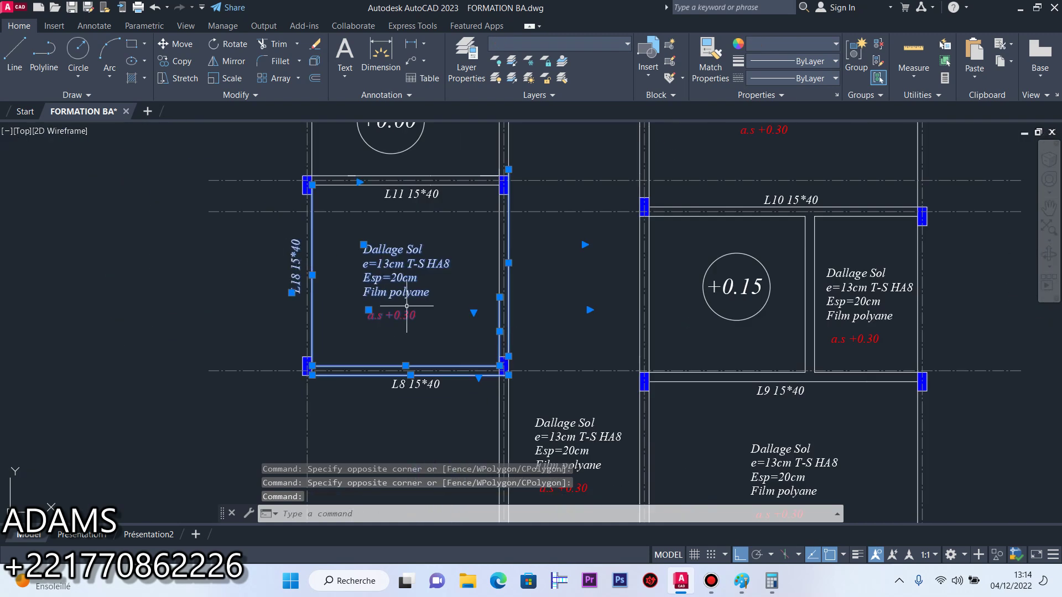
{"action": "scroll", "coordinate": [512, 393], "scroll_direction": "up", "scroll_amount": 5}
{"action": "left_click", "coordinate": [439, 379]}
{"action": "left_click", "coordinate": [484, 390]}
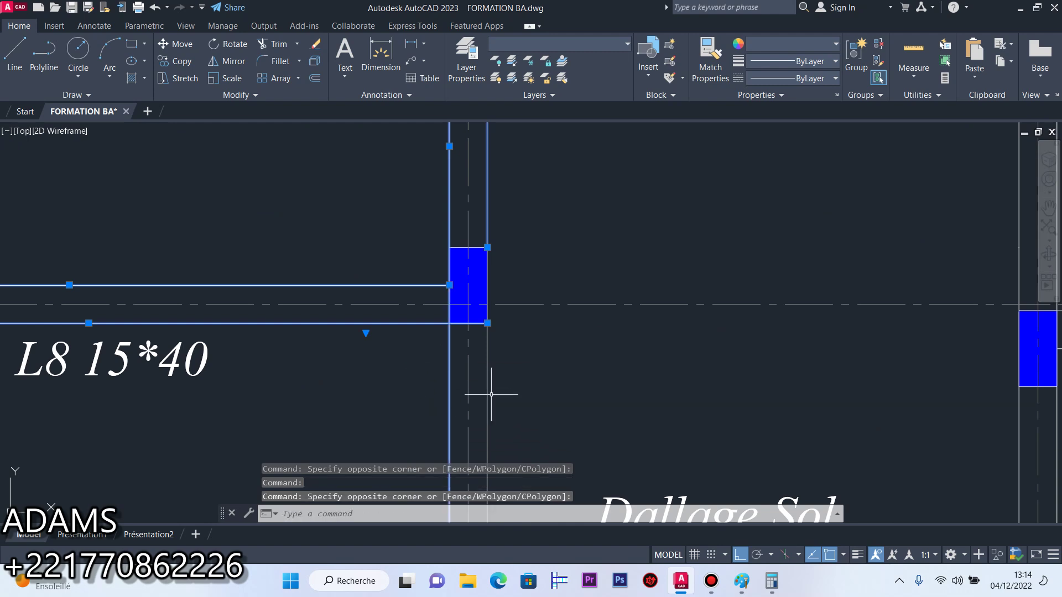
{"action": "left_click", "coordinate": [473, 369]}
{"action": "left_click", "coordinate": [476, 364]}
{"action": "scroll", "coordinate": [476, 364], "scroll_direction": "down", "scroll_amount": 5}
{"action": "scroll", "coordinate": [539, 347], "scroll_direction": "up", "scroll_amount": 5}
{"action": "scroll", "coordinate": [526, 363], "scroll_direction": "up", "scroll_amount": 5}
{"action": "left_click", "coordinate": [500, 346]}
{"action": "left_click", "coordinate": [487, 343]}
{"action": "scroll", "coordinate": [535, 362], "scroll_direction": "down", "scroll_amount": 5}
{"action": "scroll", "coordinate": [540, 315], "scroll_direction": "up", "scroll_amount": 5}
{"action": "scroll", "coordinate": [479, 237], "scroll_direction": "down", "scroll_amount": 5}
{"action": "scroll", "coordinate": [480, 237], "scroll_direction": "up", "scroll_amount": 4}
{"action": "scroll", "coordinate": [475, 287], "scroll_direction": "down", "scroll_amount": 5}
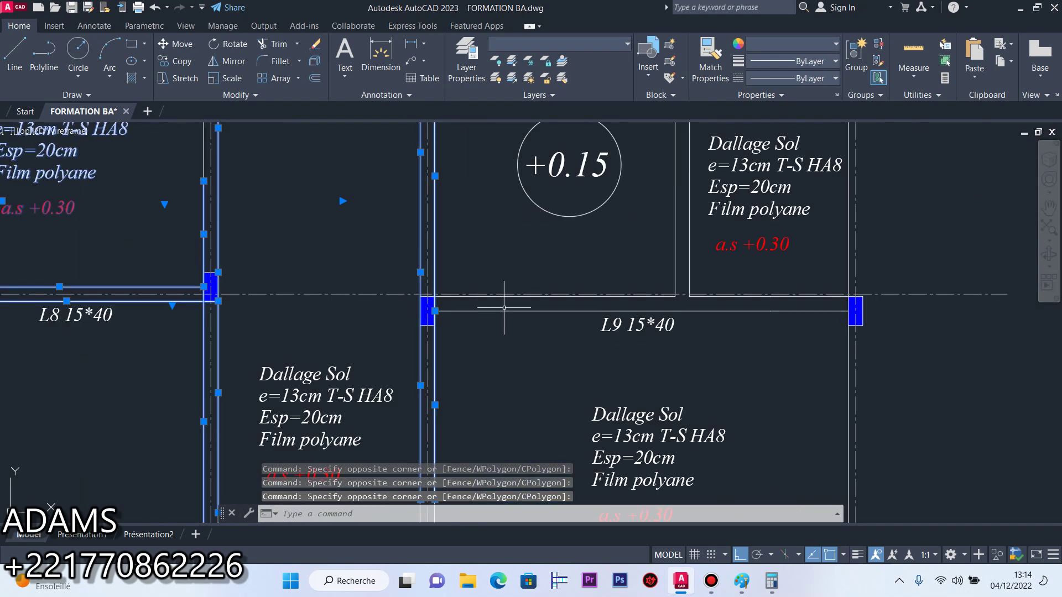
{"action": "scroll", "coordinate": [522, 308], "scroll_direction": "up", "scroll_amount": 5}
{"action": "left_click", "coordinate": [522, 307]}
{"action": "left_click", "coordinate": [492, 241]}
{"action": "left_click", "coordinate": [492, 235]}
{"action": "scroll", "coordinate": [481, 263], "scroll_direction": "down", "scroll_amount": 5}
{"action": "scroll", "coordinate": [549, 251], "scroll_direction": "up", "scroll_amount": 5}
{"action": "left_click", "coordinate": [548, 251]}
{"action": "scroll", "coordinate": [517, 230], "scroll_direction": "down", "scroll_amount": 5}
{"action": "scroll", "coordinate": [587, 304], "scroll_direction": "up", "scroll_amount": 5}
{"action": "left_click", "coordinate": [589, 331]}
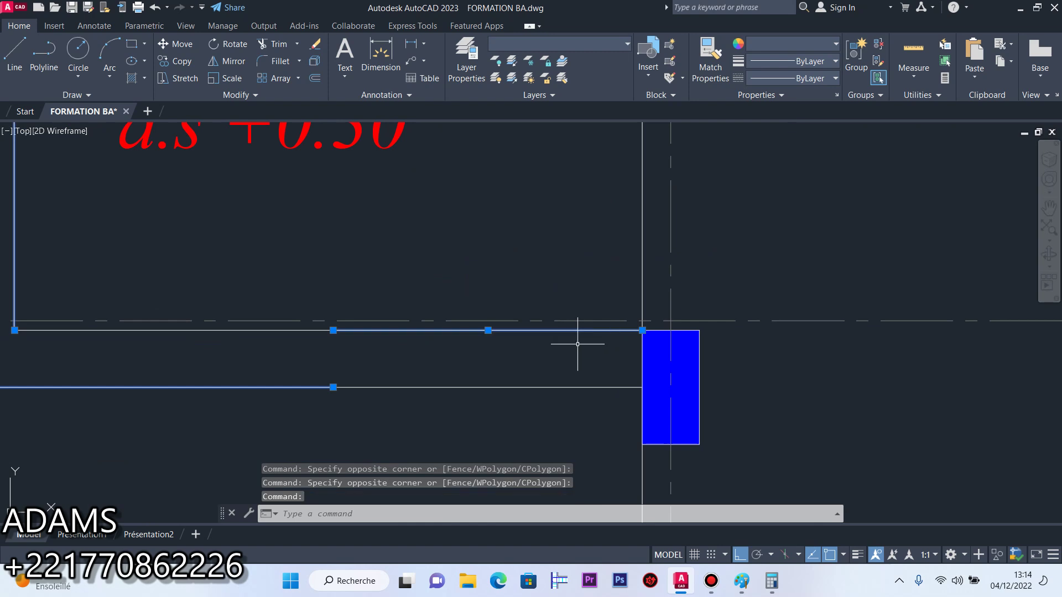
{"action": "left_click", "coordinate": [300, 330]}
{"action": "scroll", "coordinate": [498, 308], "scroll_direction": "down", "scroll_amount": 5}
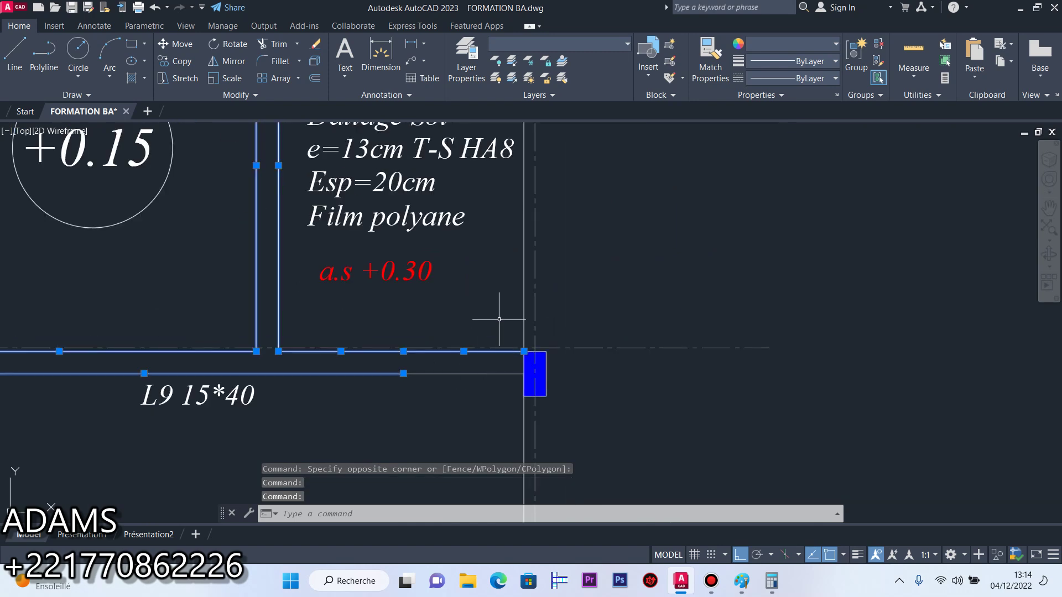
{"action": "scroll", "coordinate": [539, 308], "scroll_direction": "up", "scroll_amount": 7}
{"action": "scroll", "coordinate": [554, 363], "scroll_direction": "down", "scroll_amount": 5}
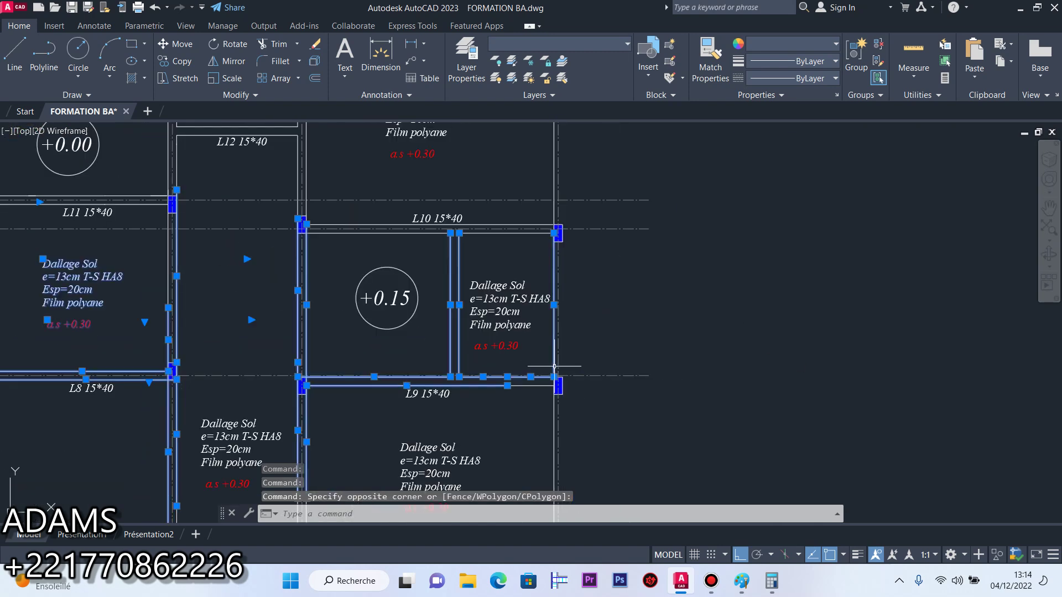
{"action": "scroll", "coordinate": [524, 224], "scroll_direction": "up", "scroll_amount": 7}
{"action": "left_click", "coordinate": [524, 224]}
{"action": "left_click", "coordinate": [503, 200]}
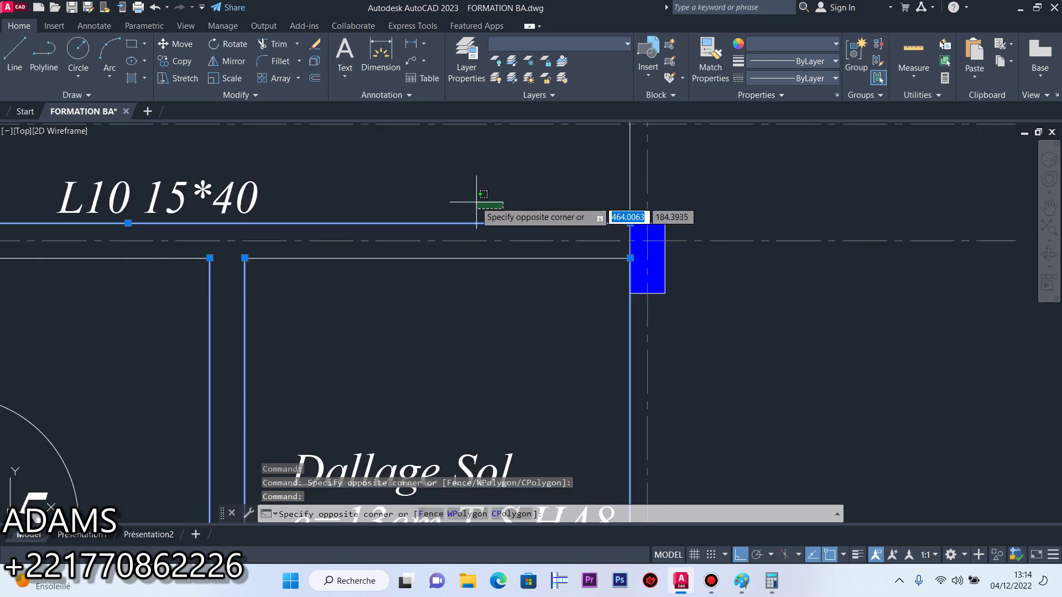
{"action": "left_click", "coordinate": [472, 194]}
{"action": "left_click", "coordinate": [467, 255]}
{"action": "left_click", "coordinate": [451, 277]}
{"action": "scroll", "coordinate": [443, 282], "scroll_direction": "down", "scroll_amount": 5}
{"action": "scroll", "coordinate": [384, 289], "scroll_direction": "up", "scroll_amount": 7}
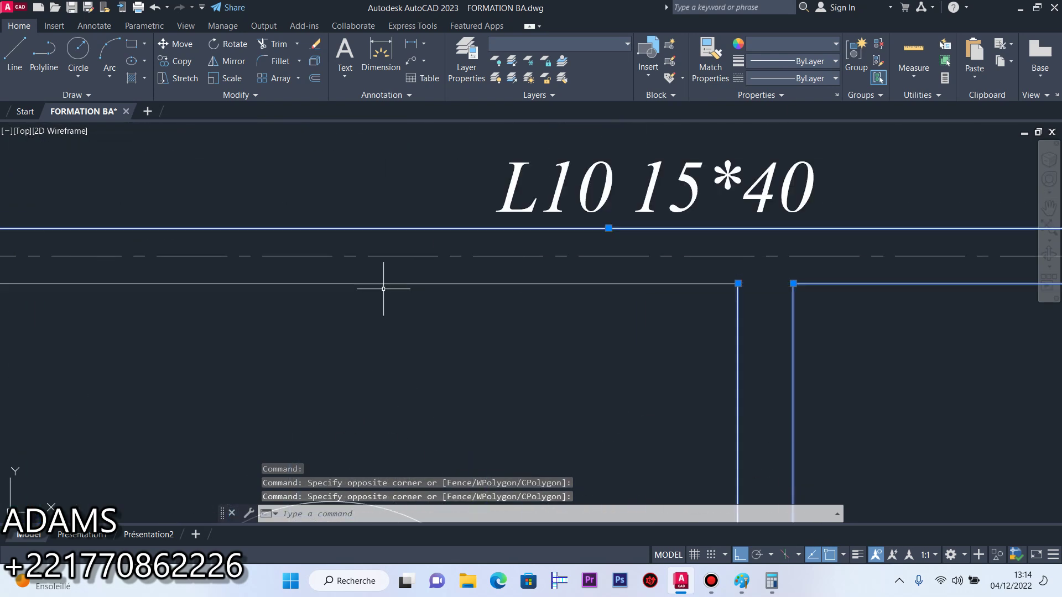
{"action": "scroll", "coordinate": [433, 310], "scroll_direction": "down", "scroll_amount": 4}
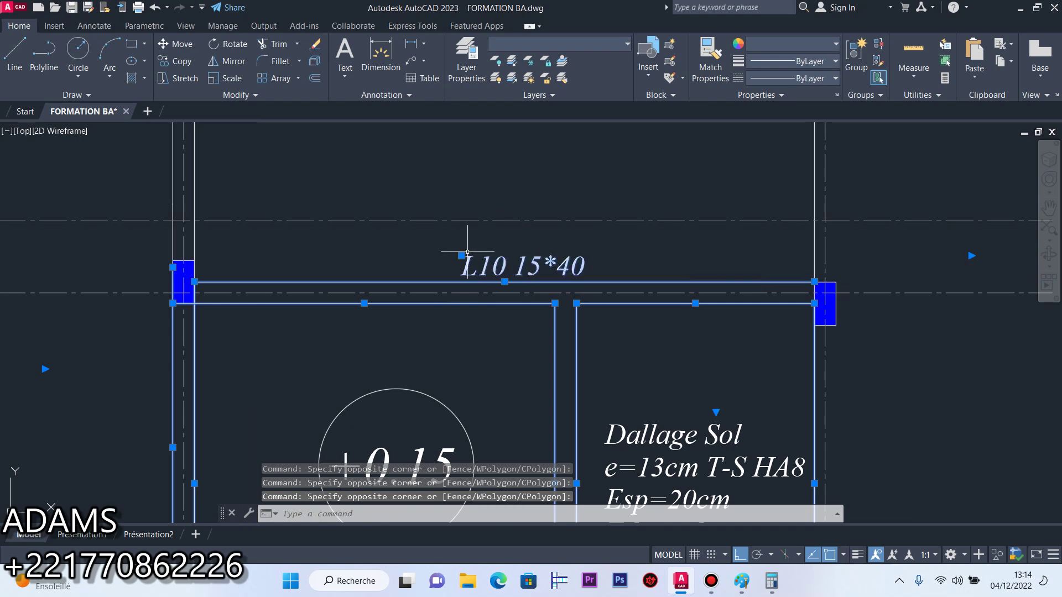
{"action": "left_click", "coordinate": [315, 47]}
Erase the +0.00 level marker, the L11, L12 and L13 labels, the beam lines at L11 to L14, and the vertical lines linking them
{"action": "scroll", "coordinate": [410, 259], "scroll_direction": "down", "scroll_amount": 5}
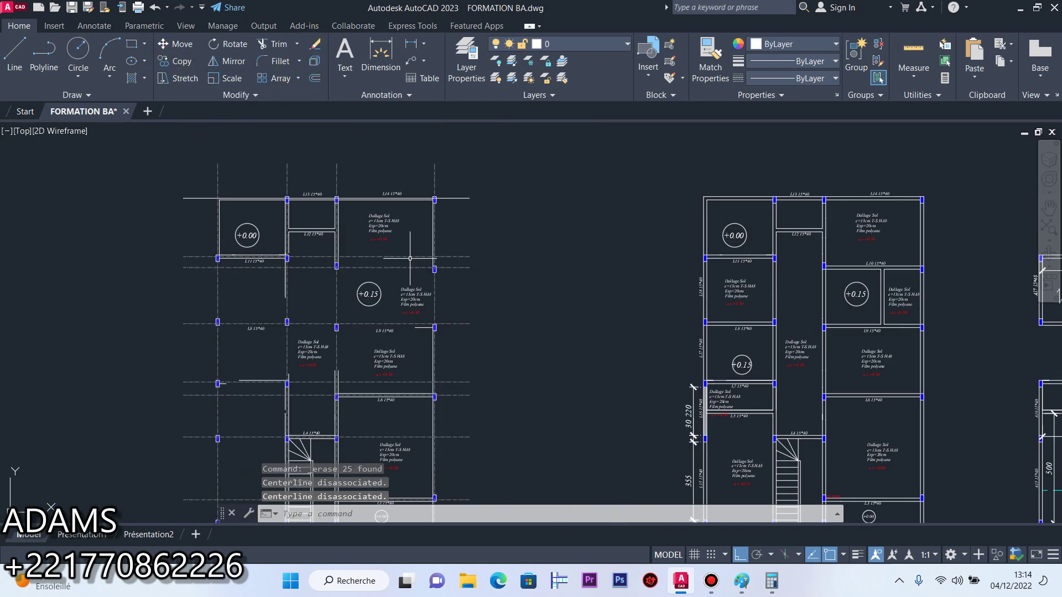
{"action": "scroll", "coordinate": [332, 268], "scroll_direction": "up", "scroll_amount": 6}
{"action": "left_click", "coordinate": [262, 220]}
{"action": "left_click", "coordinate": [340, 245]}
{"action": "left_click", "coordinate": [368, 236]}
{"action": "left_click", "coordinate": [357, 260]}
{"action": "scroll", "coordinate": [388, 342], "scroll_direction": "down", "scroll_amount": 2}
{"action": "scroll", "coordinate": [387, 341], "scroll_direction": "down", "scroll_amount": 6}
{"action": "scroll", "coordinate": [356, 244], "scroll_direction": "up", "scroll_amount": 4}
{"action": "left_click", "coordinate": [370, 299]}
{"action": "left_click", "coordinate": [337, 247]}
{"action": "left_click", "coordinate": [310, 325]}
{"action": "left_click", "coordinate": [238, 244]}
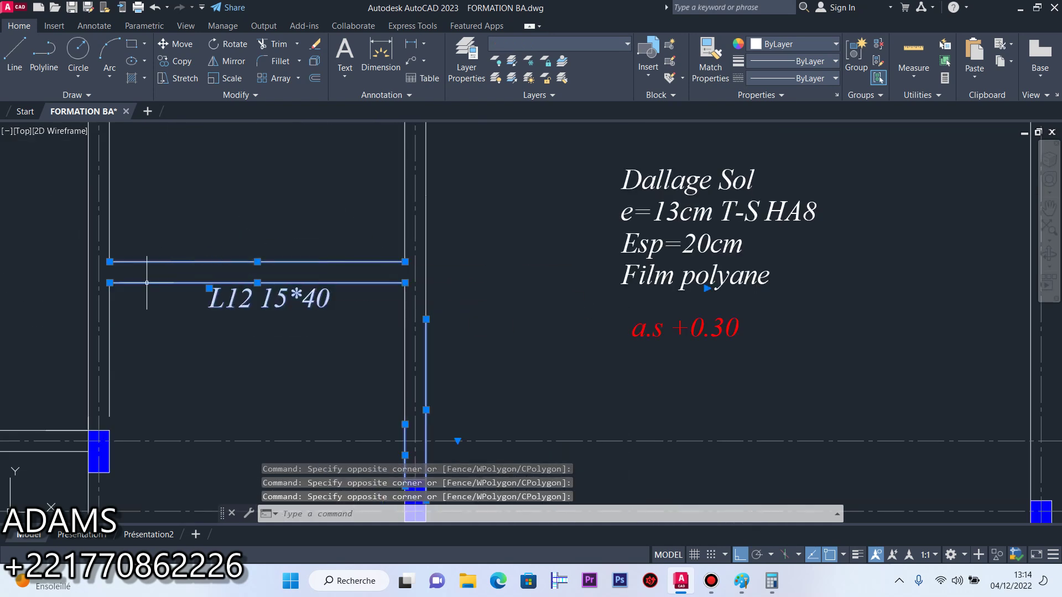
{"action": "scroll", "coordinate": [147, 282], "scroll_direction": "up", "scroll_amount": 5}
{"action": "scroll", "coordinate": [562, 248], "scroll_direction": "down", "scroll_amount": 7}
{"action": "scroll", "coordinate": [549, 252], "scroll_direction": "up", "scroll_amount": 6}
{"action": "left_click", "coordinate": [549, 252]}
{"action": "scroll", "coordinate": [531, 243], "scroll_direction": "down", "scroll_amount": 5}
{"action": "scroll", "coordinate": [524, 348], "scroll_direction": "up", "scroll_amount": 6}
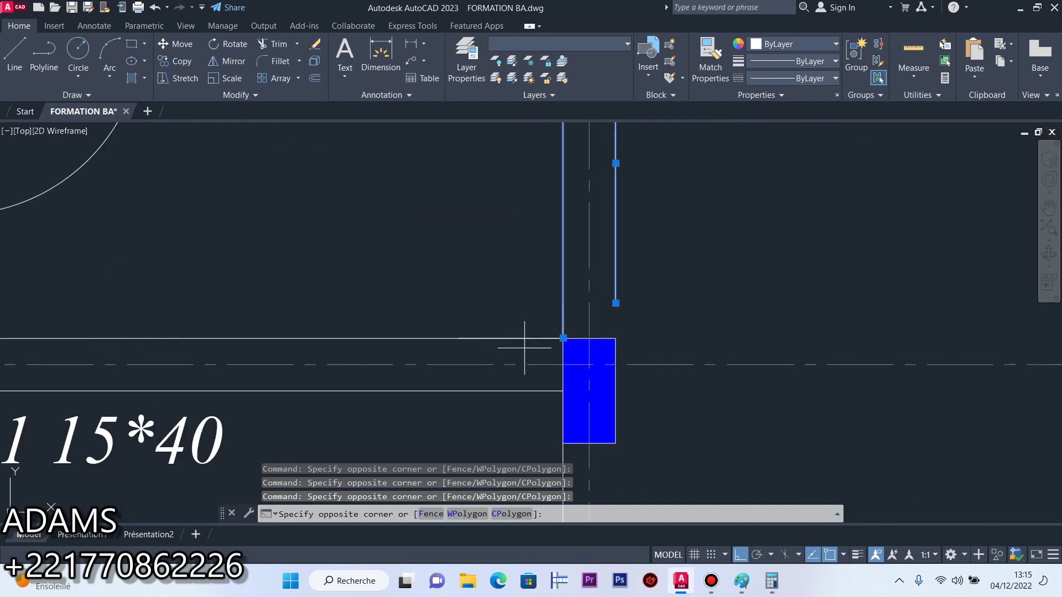
{"action": "scroll", "coordinate": [505, 277], "scroll_direction": "down", "scroll_amount": 5}
{"action": "scroll", "coordinate": [498, 230], "scroll_direction": "up", "scroll_amount": 5}
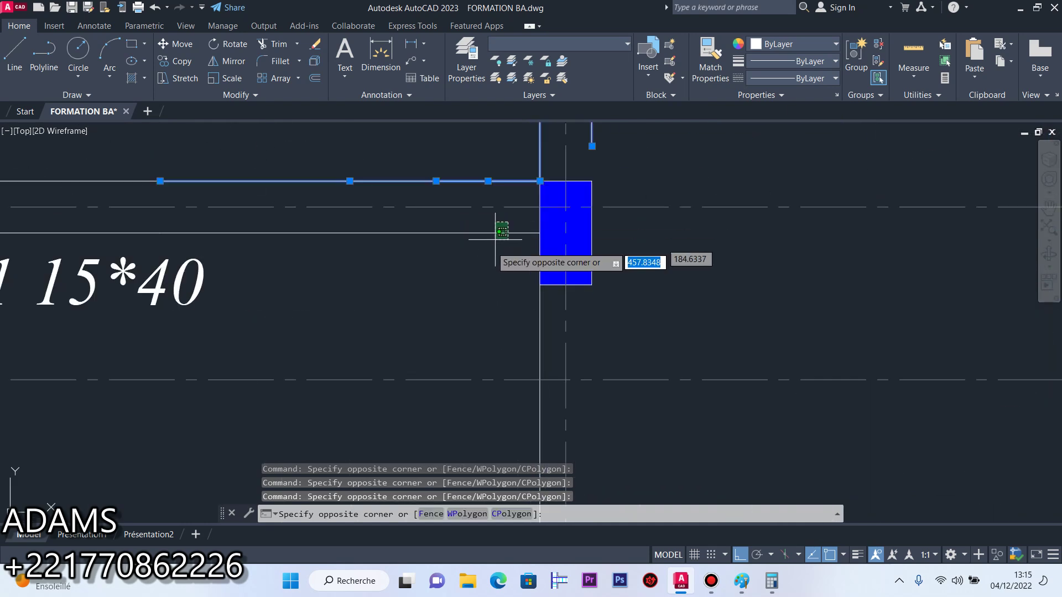
{"action": "left_click", "coordinate": [494, 239]}
{"action": "scroll", "coordinate": [495, 343], "scroll_direction": "down", "scroll_amount": 4}
{"action": "scroll", "coordinate": [486, 332], "scroll_direction": "up", "scroll_amount": 5}
{"action": "left_click", "coordinate": [457, 331]}
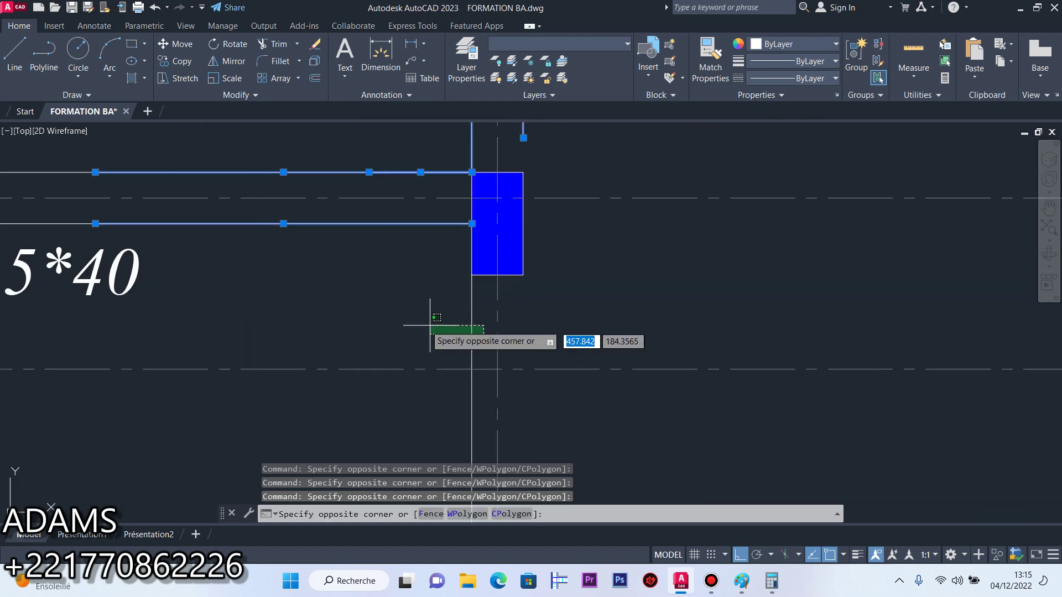
{"action": "left_click", "coordinate": [420, 326]}
{"action": "scroll", "coordinate": [396, 319], "scroll_direction": "down", "scroll_amount": 3}
{"action": "scroll", "coordinate": [403, 302], "scroll_direction": "down", "scroll_amount": 4}
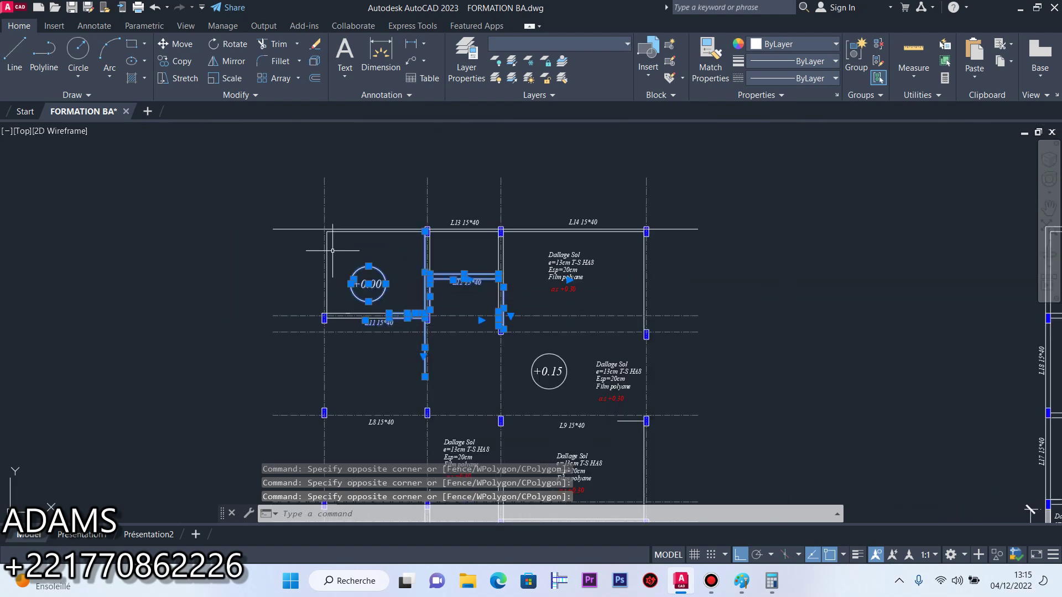
{"action": "scroll", "coordinate": [333, 223], "scroll_direction": "up", "scroll_amount": 8}
{"action": "left_click", "coordinate": [321, 326]}
{"action": "left_click", "coordinate": [287, 266]}
{"action": "left_click", "coordinate": [329, 274]}
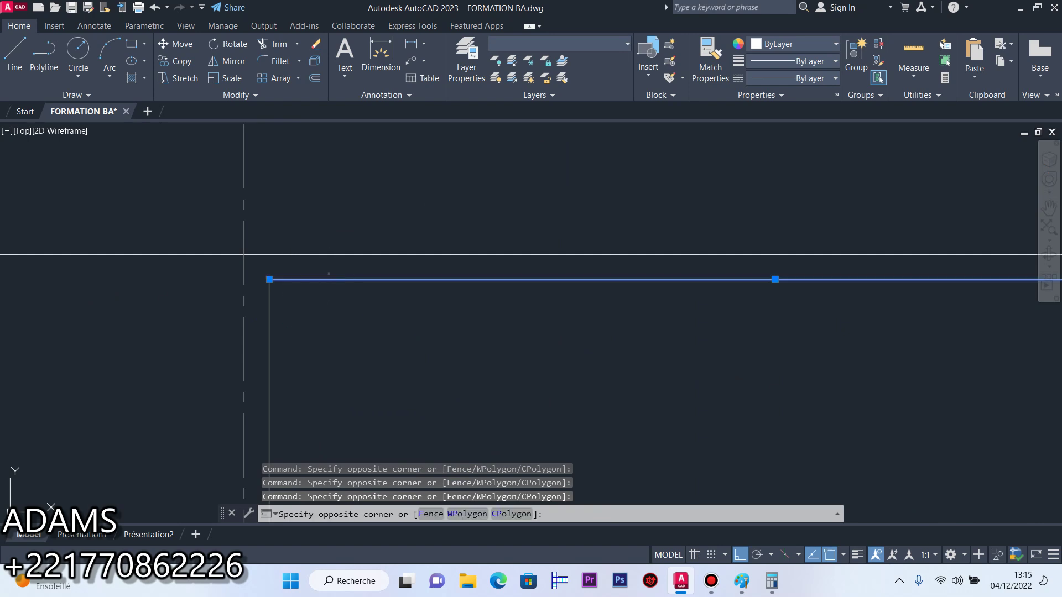
{"action": "scroll", "coordinate": [315, 244], "scroll_direction": "down", "scroll_amount": 4}
{"action": "left_click", "coordinate": [310, 264]}
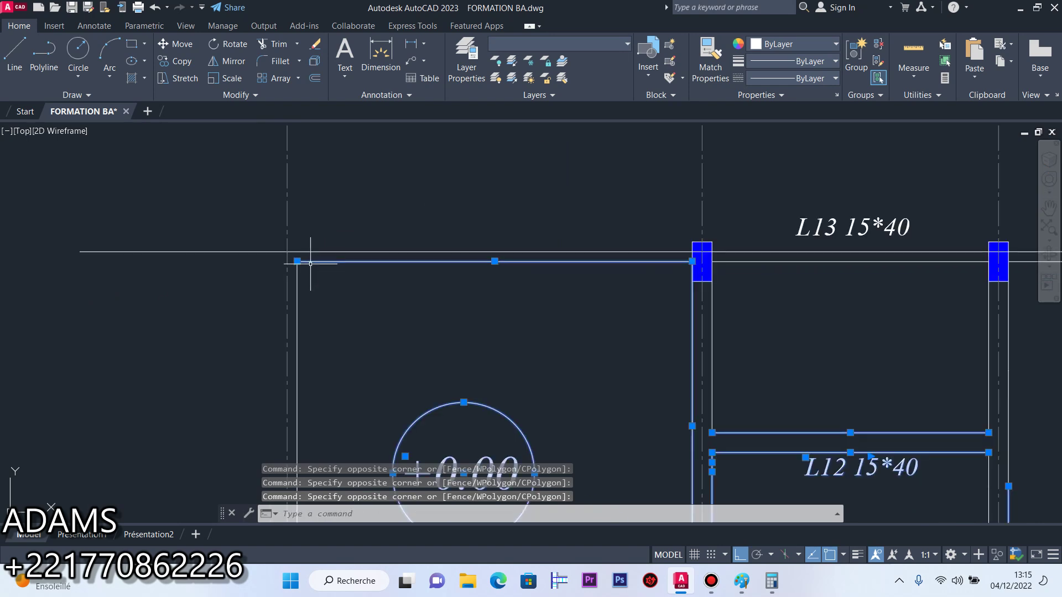
{"action": "scroll", "coordinate": [505, 297], "scroll_direction": "down", "scroll_amount": 4}
{"action": "scroll", "coordinate": [505, 296], "scroll_direction": "up", "scroll_amount": 4}
{"action": "left_click", "coordinate": [523, 288]}
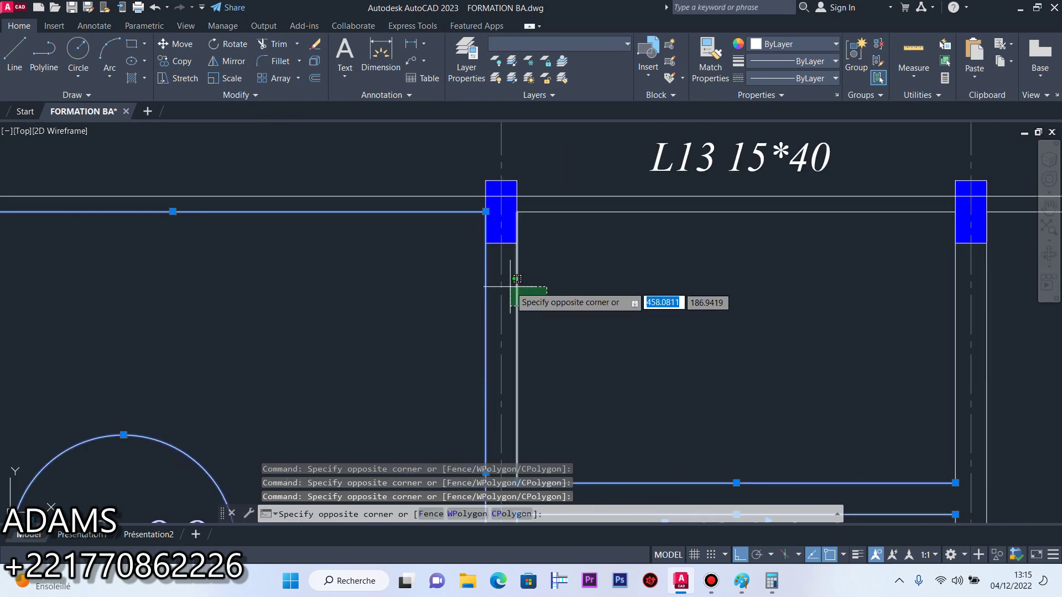
{"action": "left_click", "coordinate": [508, 284]}
{"action": "scroll", "coordinate": [630, 280], "scroll_direction": "up", "scroll_amount": 2}
{"action": "left_click", "coordinate": [579, 306]}
{"action": "left_click", "coordinate": [538, 275]}
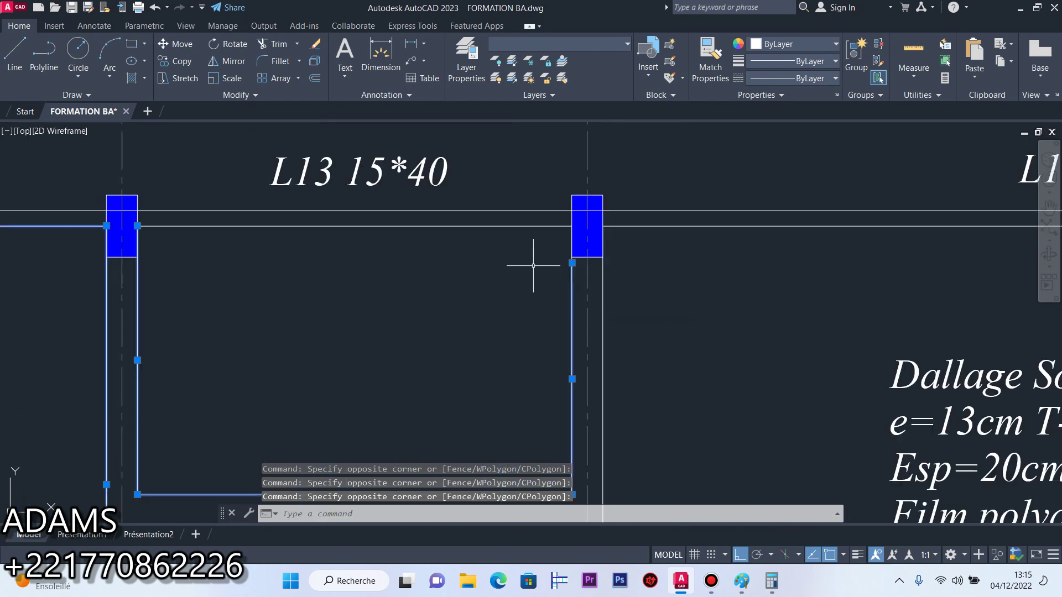
{"action": "left_click", "coordinate": [512, 250]}
{"action": "left_click", "coordinate": [499, 224]}
{"action": "left_click", "coordinate": [486, 191]}
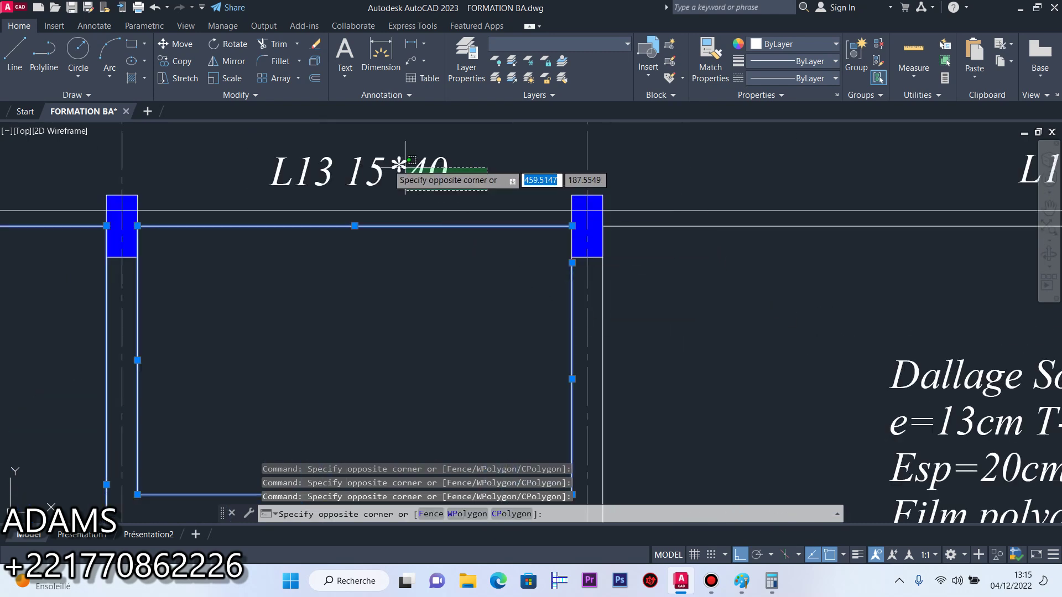
{"action": "left_click", "coordinate": [400, 167]}
{"action": "scroll", "coordinate": [395, 242], "scroll_direction": "down", "scroll_amount": 4}
{"action": "scroll", "coordinate": [495, 266], "scroll_direction": "up", "scroll_amount": 6}
{"action": "left_click", "coordinate": [493, 263]}
{"action": "left_click", "coordinate": [424, 303]}
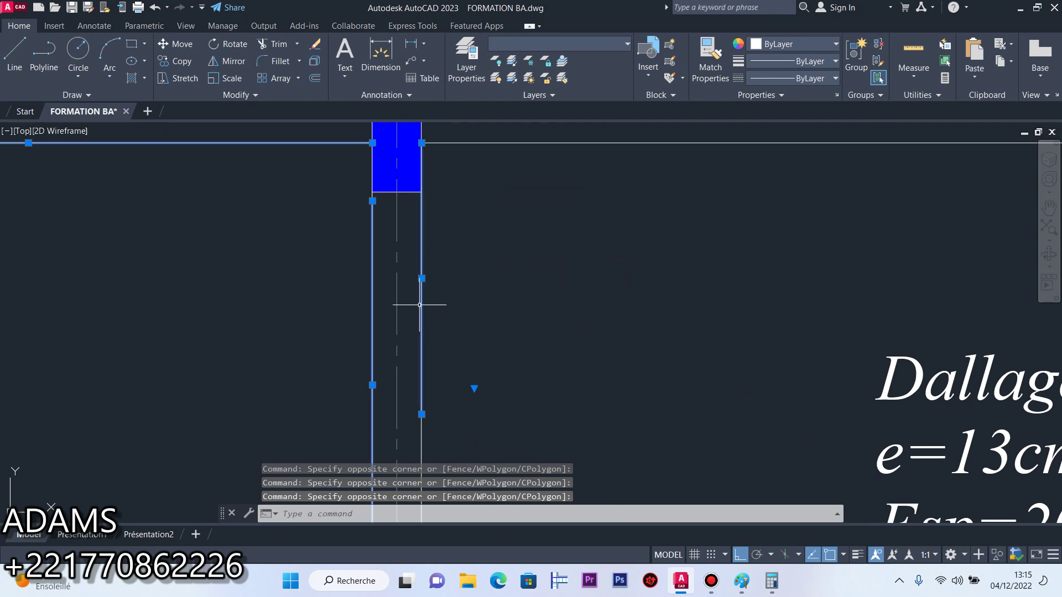
{"action": "scroll", "coordinate": [446, 265], "scroll_direction": "down", "scroll_amount": 4}
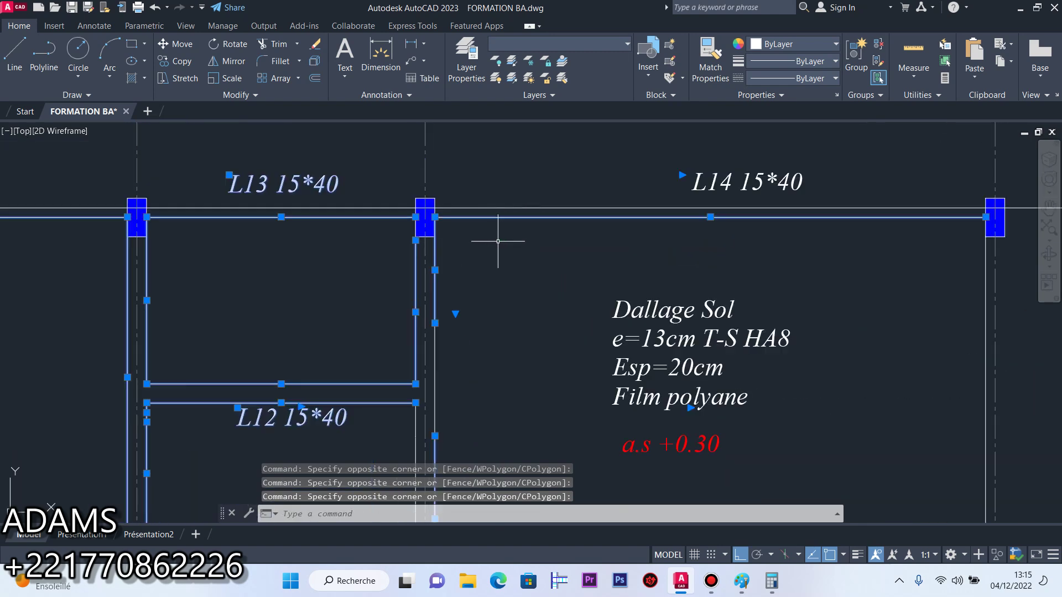
{"action": "left_click", "coordinate": [315, 47]}
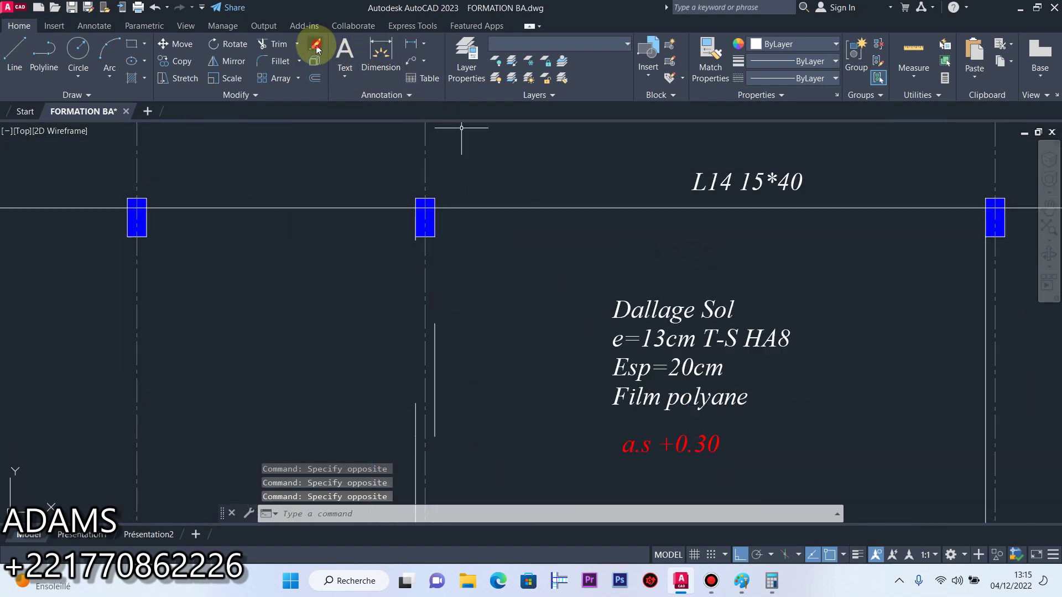
Match the solid horizontal line through the top row of columns to the properties of a dash-dot axis line
{"action": "left_click", "coordinate": [713, 69]}
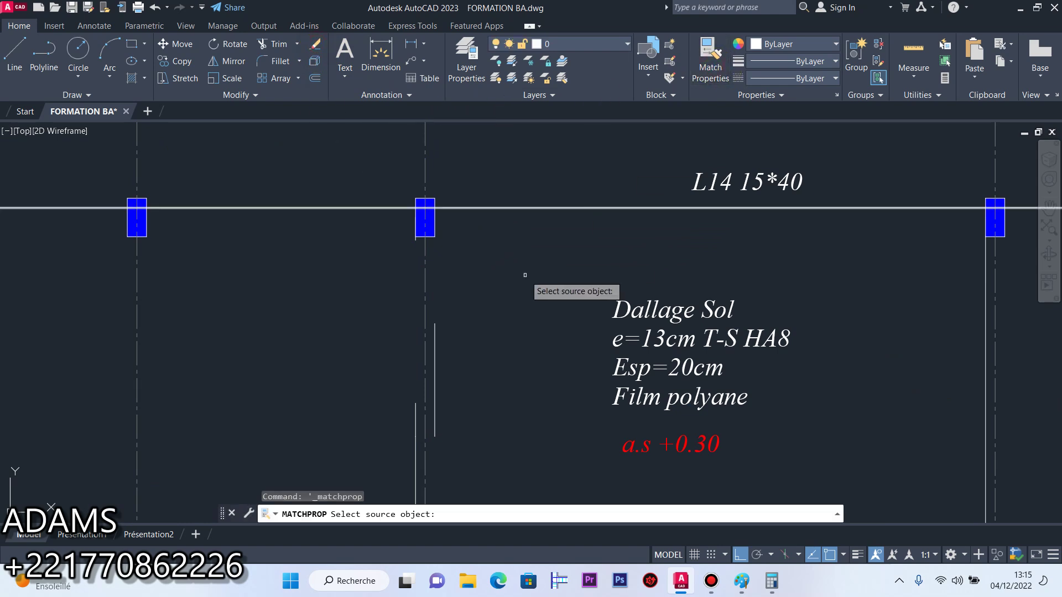
{"action": "left_click", "coordinate": [425, 276]}
{"action": "left_click", "coordinate": [419, 271]}
{"action": "left_click", "coordinate": [282, 173]}
{"action": "right_click", "coordinate": [298, 201]}
{"action": "left_click", "coordinate": [314, 209]}
Erase the L14 label, the slab note beneath it, the vertical lines beside that room, and the leftover lines around the upper-left room
{"action": "scroll", "coordinate": [415, 243], "scroll_direction": "down", "scroll_amount": 3}
{"action": "scroll", "coordinate": [420, 265], "scroll_direction": "up", "scroll_amount": 5}
{"action": "left_click", "coordinate": [413, 264]}
{"action": "left_click", "coordinate": [397, 248]}
{"action": "left_click", "coordinate": [450, 239]}
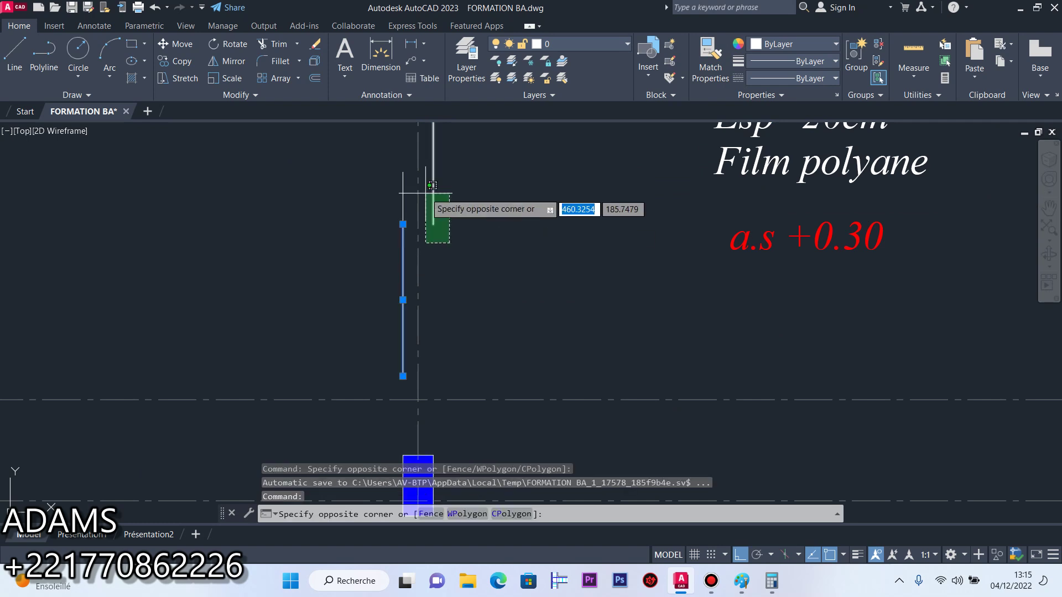
{"action": "left_click", "coordinate": [425, 192]}
{"action": "scroll", "coordinate": [462, 227], "scroll_direction": "down", "scroll_amount": 6}
{"action": "left_click", "coordinate": [585, 167]}
{"action": "left_click", "coordinate": [544, 252]}
{"action": "scroll", "coordinate": [545, 254], "scroll_direction": "down", "scroll_amount": 3}
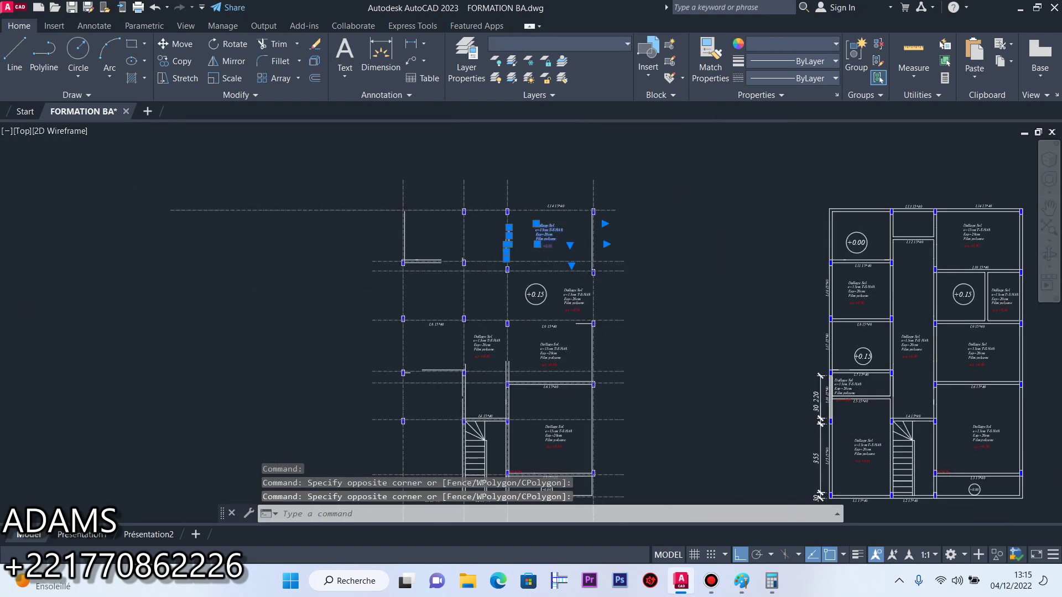
{"action": "scroll", "coordinate": [565, 208], "scroll_direction": "up", "scroll_amount": 4}
{"action": "left_click", "coordinate": [565, 209]}
{"action": "left_click", "coordinate": [509, 251]}
{"action": "scroll", "coordinate": [639, 310], "scroll_direction": "up", "scroll_amount": 5}
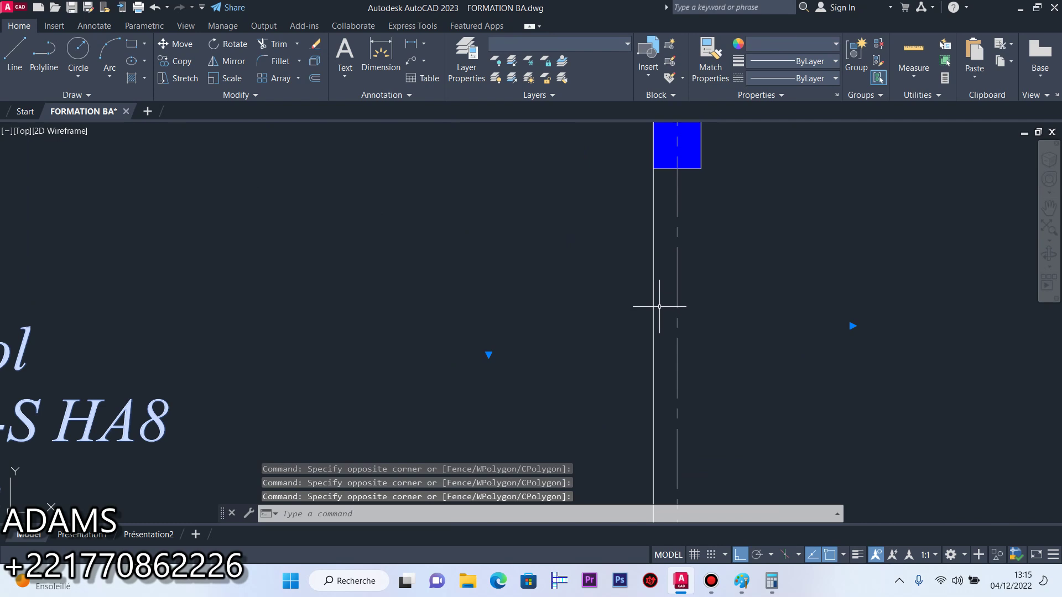
{"action": "scroll", "coordinate": [592, 260], "scroll_direction": "down", "scroll_amount": 7}
{"action": "scroll", "coordinate": [441, 235], "scroll_direction": "up", "scroll_amount": 4}
{"action": "scroll", "coordinate": [440, 240], "scroll_direction": "up", "scroll_amount": 4}
{"action": "left_click", "coordinate": [432, 232]}
{"action": "left_click", "coordinate": [412, 212]}
{"action": "left_click", "coordinate": [290, 205]}
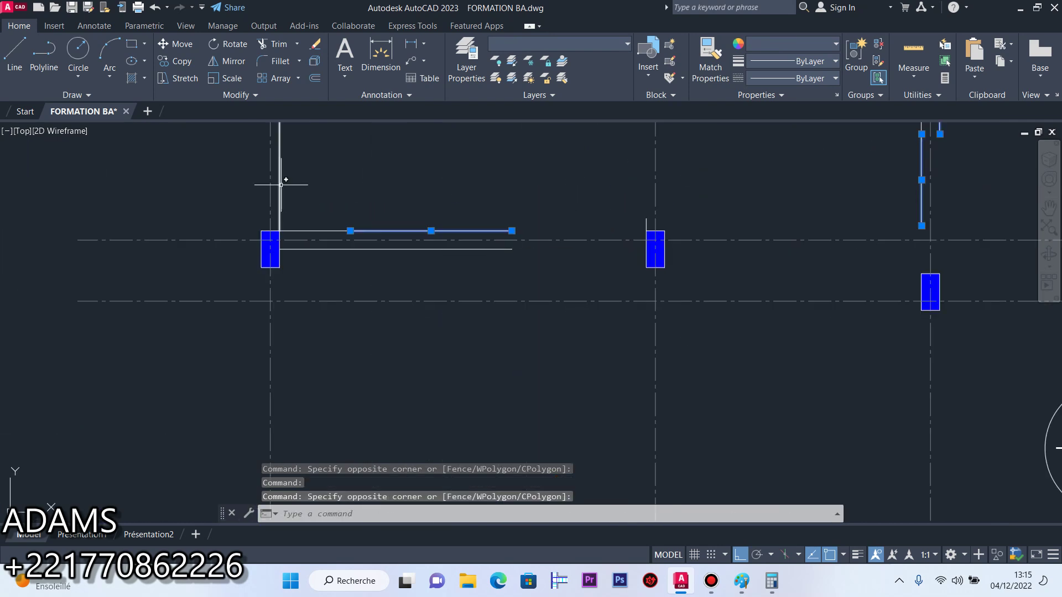
{"action": "left_click", "coordinate": [279, 173]}
{"action": "left_click", "coordinate": [324, 249]}
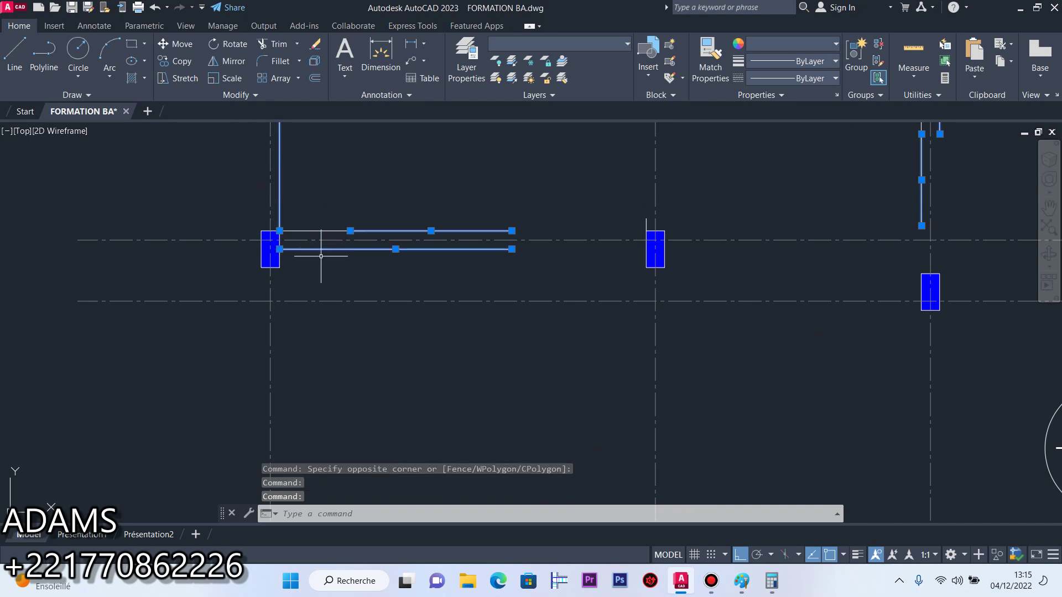
{"action": "scroll", "coordinate": [338, 257], "scroll_direction": "down", "scroll_amount": 3}
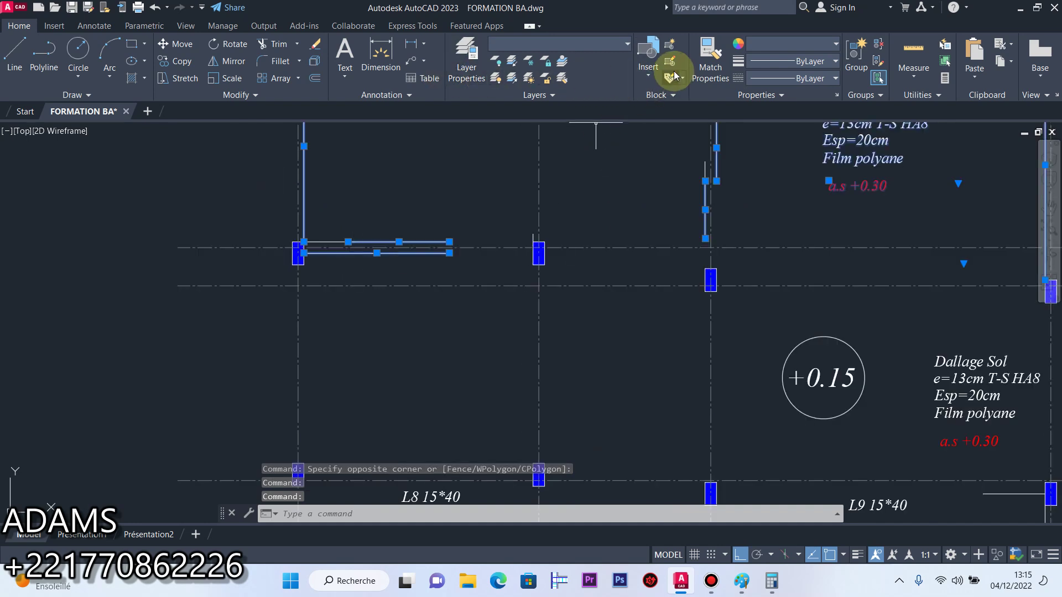
{"action": "left_click", "coordinate": [317, 47]}
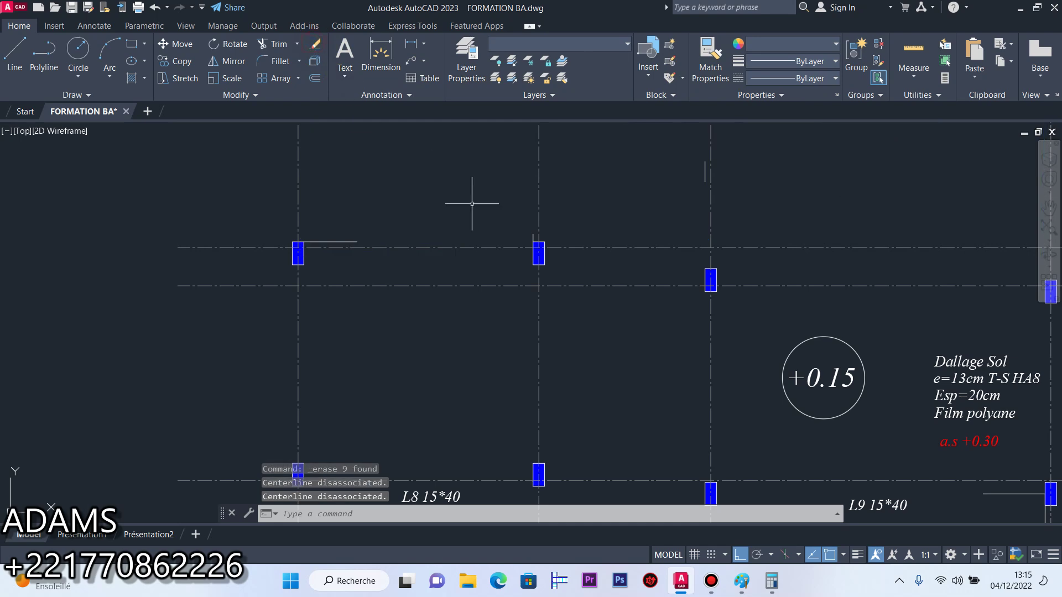
Erase the +0.15 marker and its slab note, the L9 and L6 labels and lines, their rooms' notes, the corridor note, and adjoining vertical lines
{"action": "scroll", "coordinate": [427, 166], "scroll_direction": "down", "scroll_amount": 5}
{"action": "scroll", "coordinate": [658, 344], "scroll_direction": "up", "scroll_amount": 6}
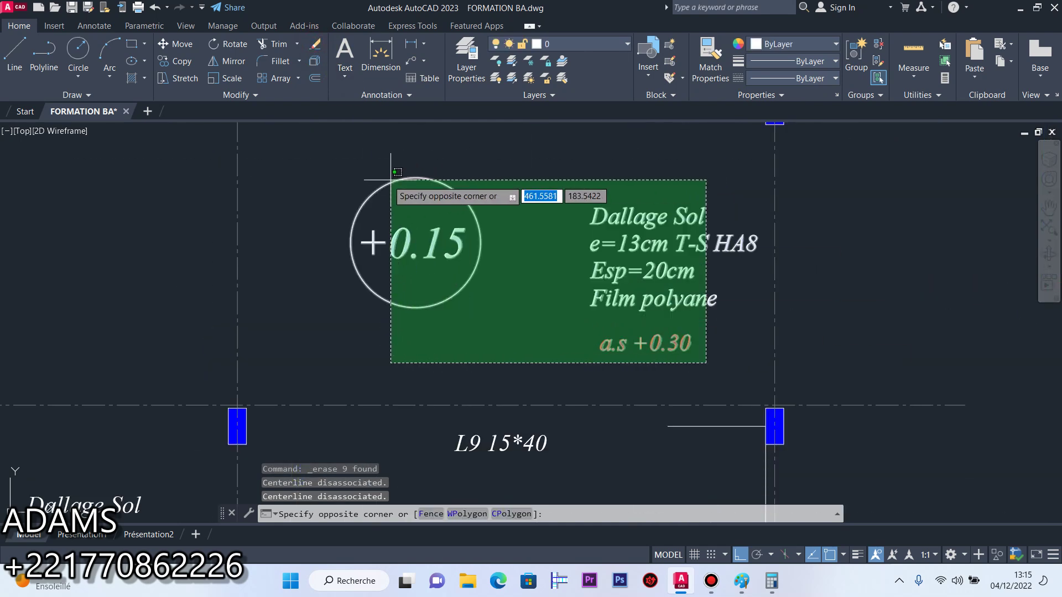
{"action": "left_click", "coordinate": [391, 161]}
{"action": "scroll", "coordinate": [686, 296], "scroll_direction": "down", "scroll_amount": 4}
{"action": "scroll", "coordinate": [683, 294], "scroll_direction": "up", "scroll_amount": 5}
{"action": "scroll", "coordinate": [718, 290], "scroll_direction": "up", "scroll_amount": 2}
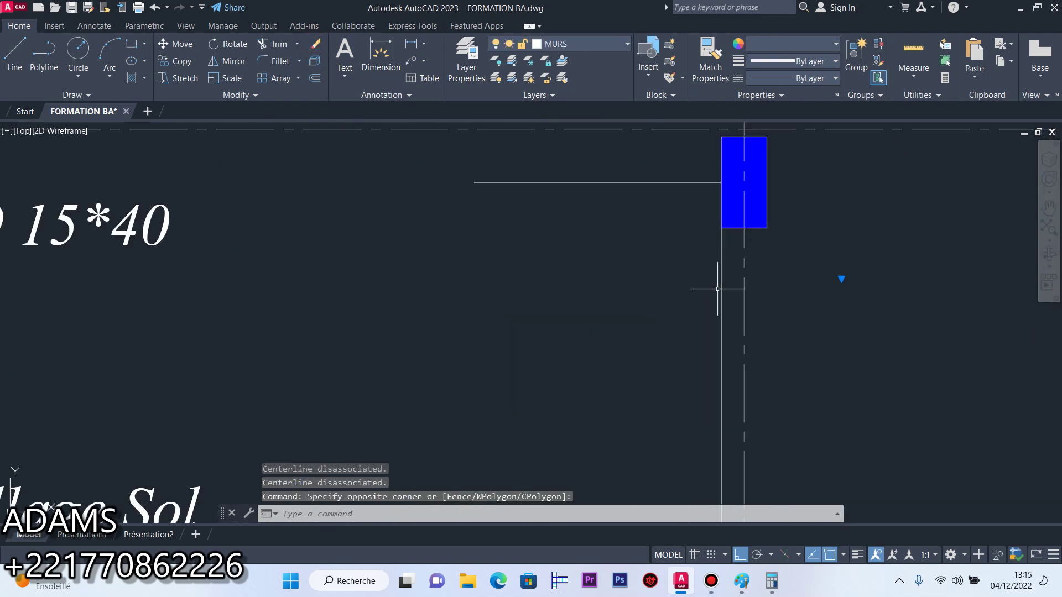
{"action": "left_click", "coordinate": [728, 305]}
{"action": "left_click", "coordinate": [683, 282]}
{"action": "left_click", "coordinate": [674, 266]}
{"action": "left_click", "coordinate": [570, 165]}
{"action": "scroll", "coordinate": [665, 245], "scroll_direction": "down", "scroll_amount": 3}
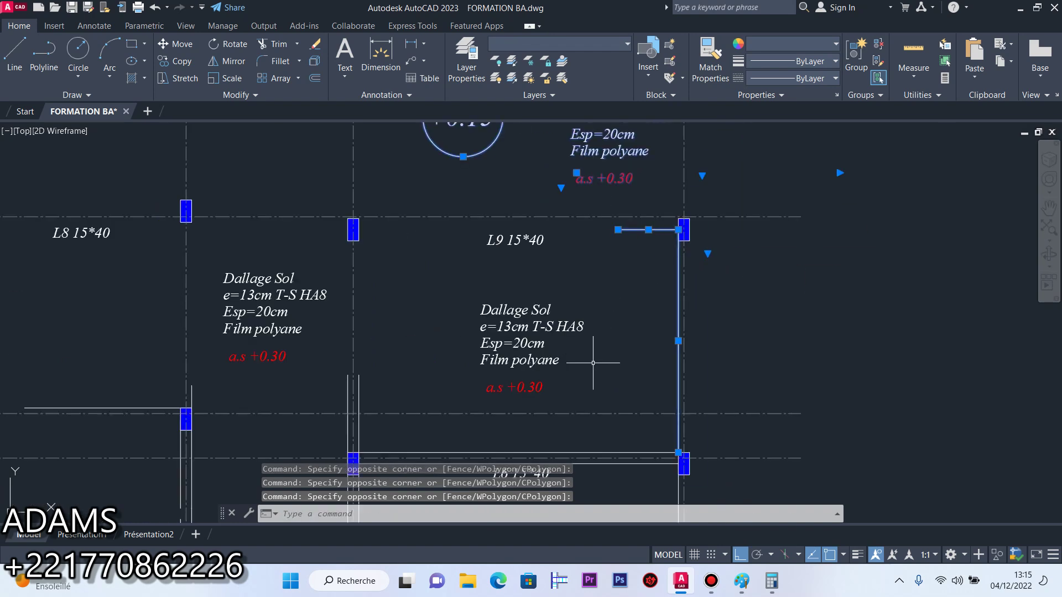
{"action": "left_click", "coordinate": [592, 390]}
{"action": "left_click", "coordinate": [466, 265]}
{"action": "scroll", "coordinate": [476, 276], "scroll_direction": "down", "scroll_amount": 4}
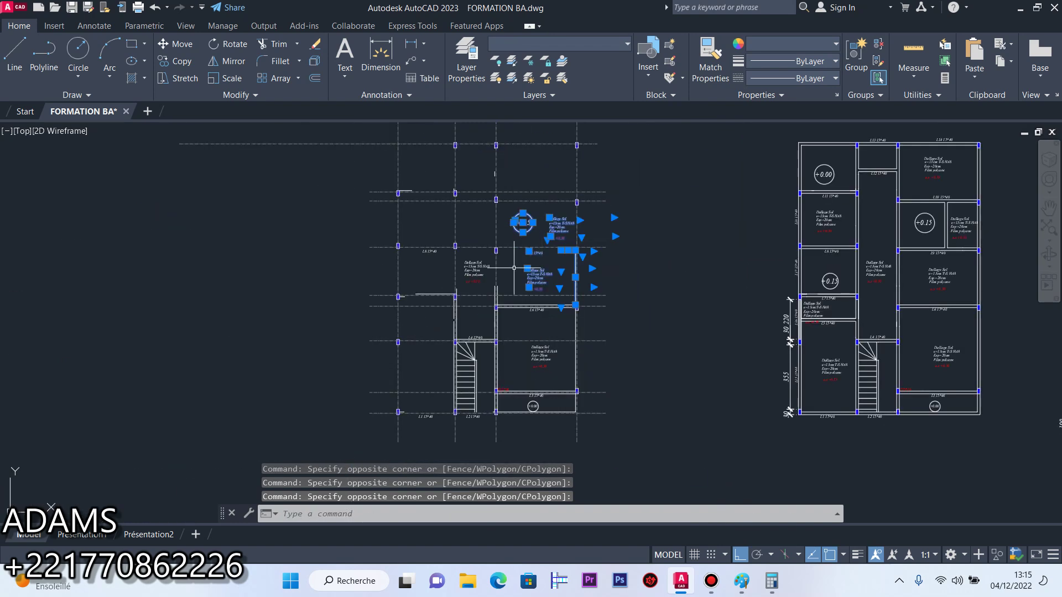
{"action": "scroll", "coordinate": [493, 289], "scroll_direction": "up", "scroll_amount": 6}
{"action": "left_click", "coordinate": [523, 326]}
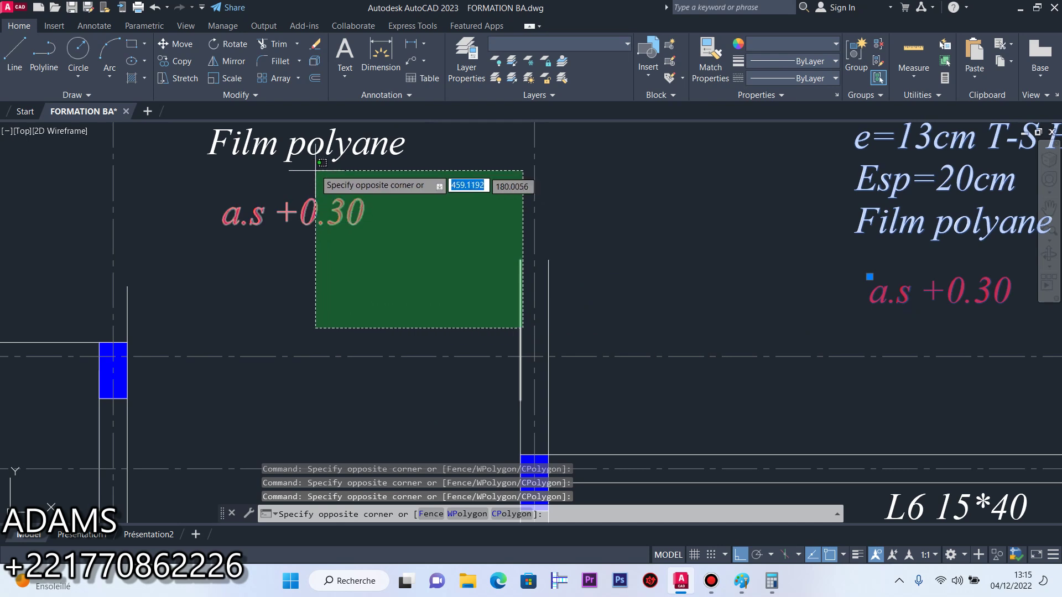
{"action": "left_click", "coordinate": [298, 166]}
{"action": "left_click", "coordinate": [547, 284]}
{"action": "scroll", "coordinate": [572, 250], "scroll_direction": "down", "scroll_amount": 5}
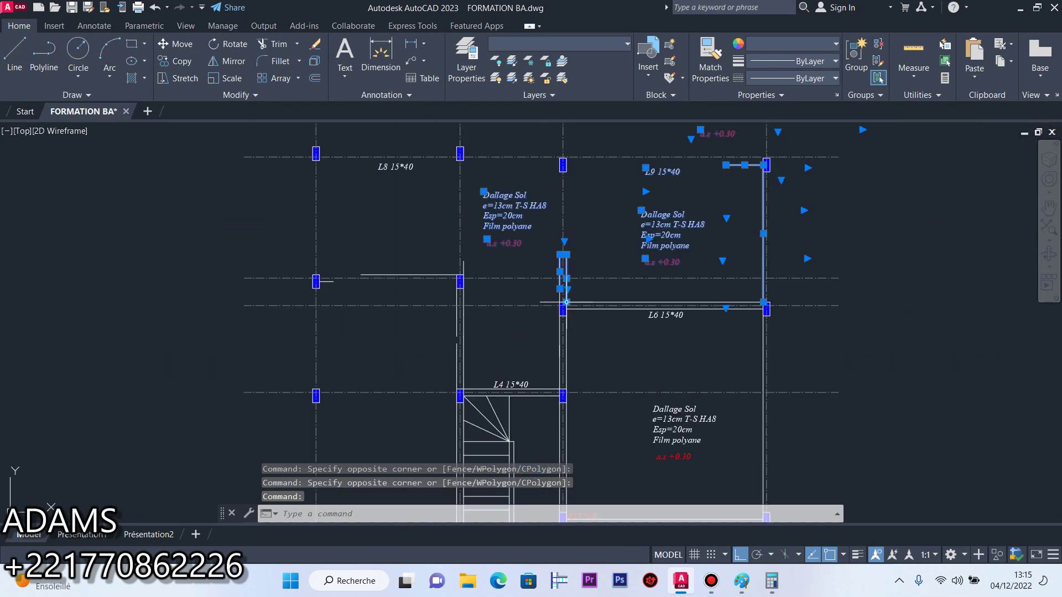
{"action": "scroll", "coordinate": [578, 316], "scroll_direction": "up", "scroll_amount": 5}
{"action": "left_click", "coordinate": [578, 303]}
{"action": "left_click", "coordinate": [570, 254]}
{"action": "left_click", "coordinate": [575, 241]}
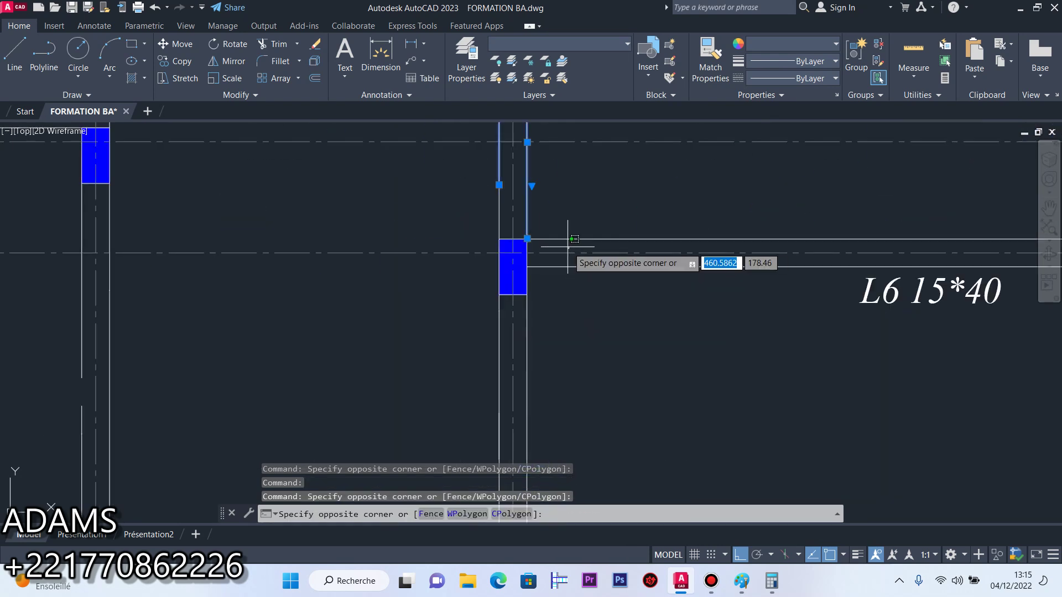
{"action": "left_click", "coordinate": [550, 231]}
{"action": "left_click", "coordinate": [578, 263]}
{"action": "left_click", "coordinate": [574, 273]}
{"action": "left_click", "coordinate": [544, 335]}
{"action": "left_click", "coordinate": [525, 354]}
{"action": "left_click", "coordinate": [503, 358]}
{"action": "left_click", "coordinate": [450, 332]}
{"action": "left_click", "coordinate": [860, 285]}
{"action": "left_click", "coordinate": [318, 49]}
Erase the wall lines flanking the staircase, the upper stair lines, L4 and L3 labels and lines, the P15*30 label, and the +0.00 marker
{"action": "scroll", "coordinate": [559, 238], "scroll_direction": "down", "scroll_amount": 1}
{"action": "scroll", "coordinate": [530, 219], "scroll_direction": "up", "scroll_amount": 2}
{"action": "left_click", "coordinate": [524, 225]}
{"action": "left_click", "coordinate": [491, 248]}
{"action": "scroll", "coordinate": [502, 256], "scroll_direction": "down", "scroll_amount": 2}
{"action": "scroll", "coordinate": [510, 273], "scroll_direction": "up", "scroll_amount": 3}
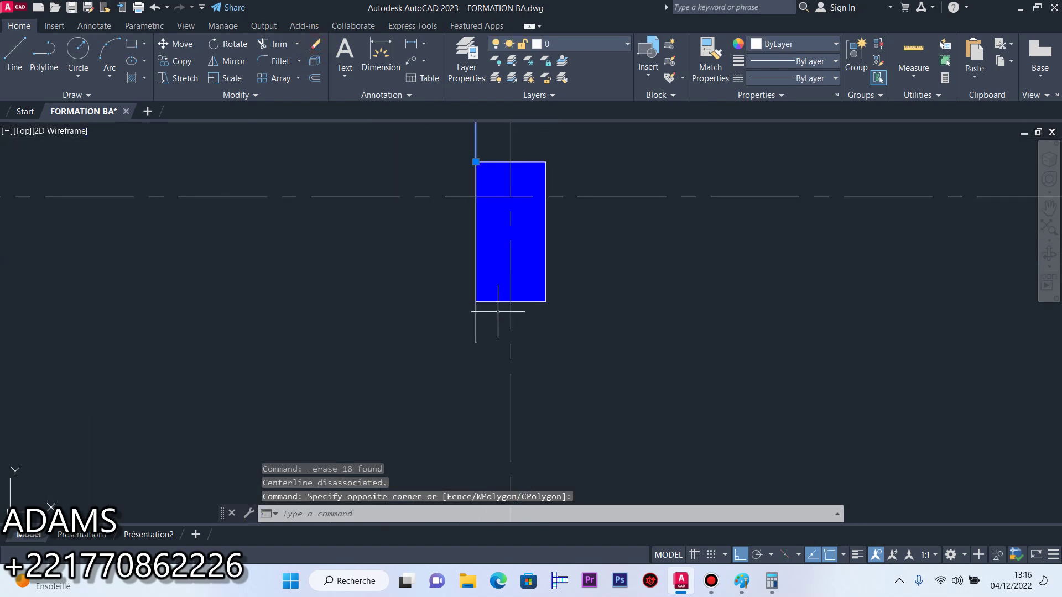
{"action": "left_click", "coordinate": [443, 343]}
{"action": "scroll", "coordinate": [546, 355], "scroll_direction": "down", "scroll_amount": 3}
{"action": "scroll", "coordinate": [537, 389], "scroll_direction": "up", "scroll_amount": 3}
{"action": "scroll", "coordinate": [537, 389], "scroll_direction": "up", "scroll_amount": 2}
{"action": "left_click", "coordinate": [547, 338]}
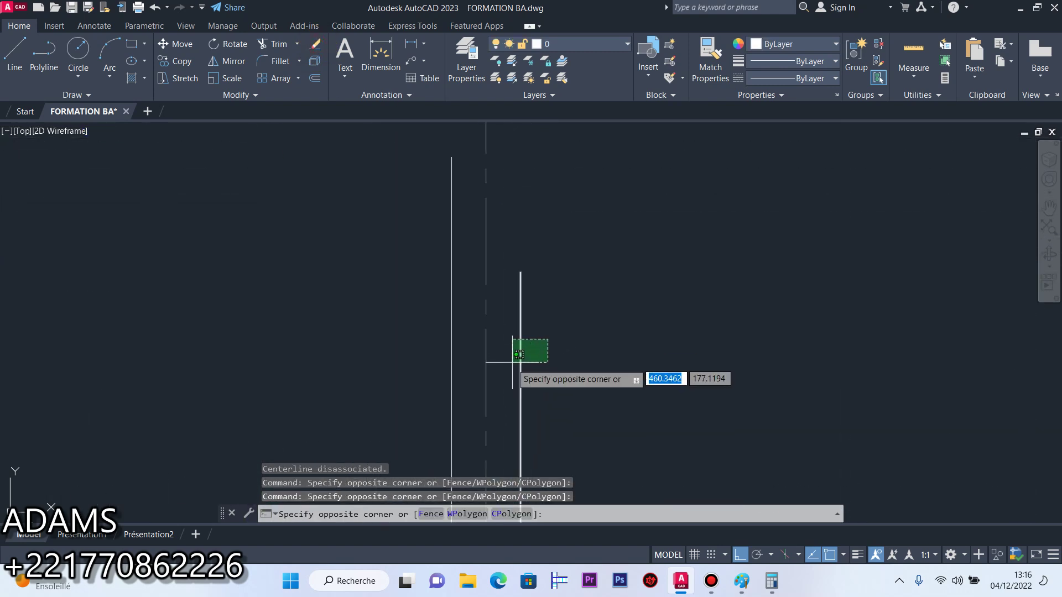
{"action": "left_click", "coordinate": [513, 363]}
{"action": "left_click", "coordinate": [469, 330]}
{"action": "left_click", "coordinate": [417, 354]}
{"action": "scroll", "coordinate": [633, 328], "scroll_direction": "down", "scroll_amount": 3}
{"action": "scroll", "coordinate": [356, 270], "scroll_direction": "up", "scroll_amount": 3}
{"action": "left_click", "coordinate": [374, 240]}
{"action": "left_click", "coordinate": [312, 289]}
{"action": "left_click", "coordinate": [296, 244]}
{"action": "left_click", "coordinate": [359, 256]}
{"action": "left_click", "coordinate": [303, 155]}
{"action": "scroll", "coordinate": [419, 272], "scroll_direction": "down", "scroll_amount": 5}
{"action": "scroll", "coordinate": [420, 272], "scroll_direction": "up", "scroll_amount": 5}
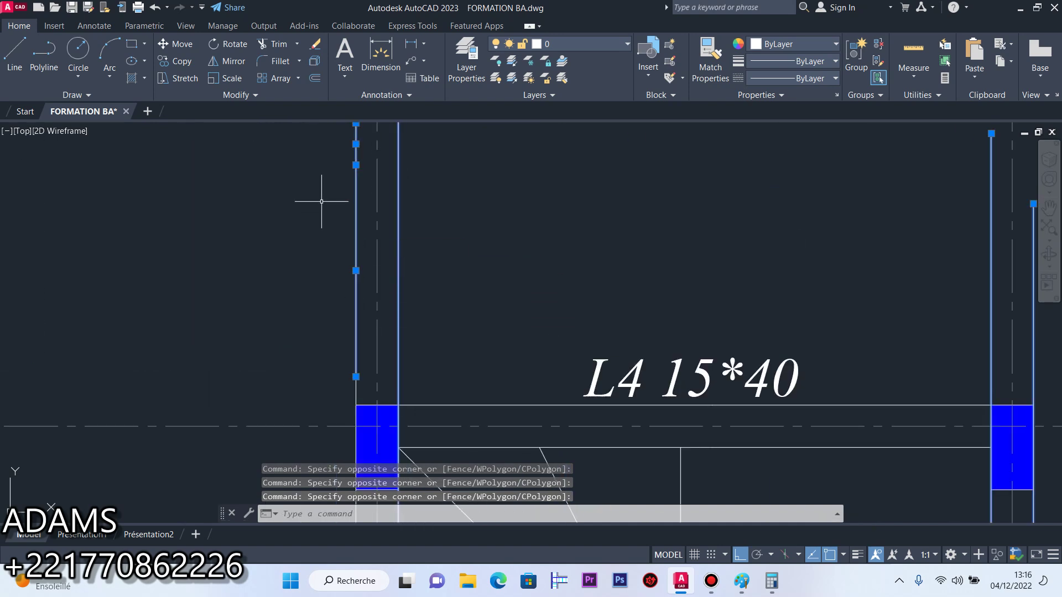
{"action": "scroll", "coordinate": [321, 201], "scroll_direction": "down", "scroll_amount": 5}
{"action": "scroll", "coordinate": [437, 236], "scroll_direction": "up", "scroll_amount": 7}
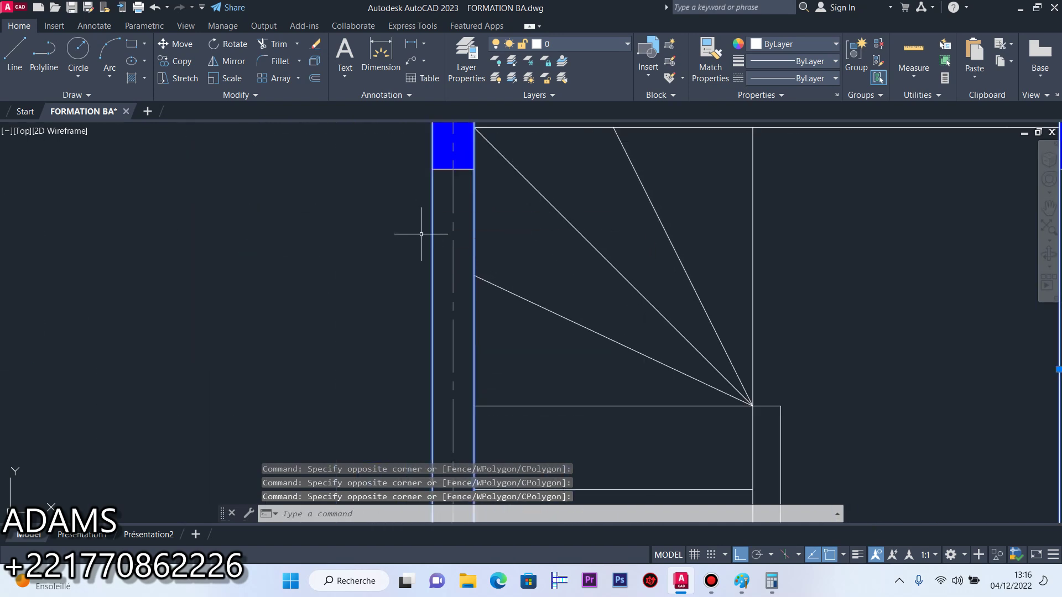
{"action": "scroll", "coordinate": [486, 243], "scroll_direction": "down", "scroll_amount": 5}
{"action": "left_click", "coordinate": [592, 238]}
{"action": "left_click", "coordinate": [509, 357]}
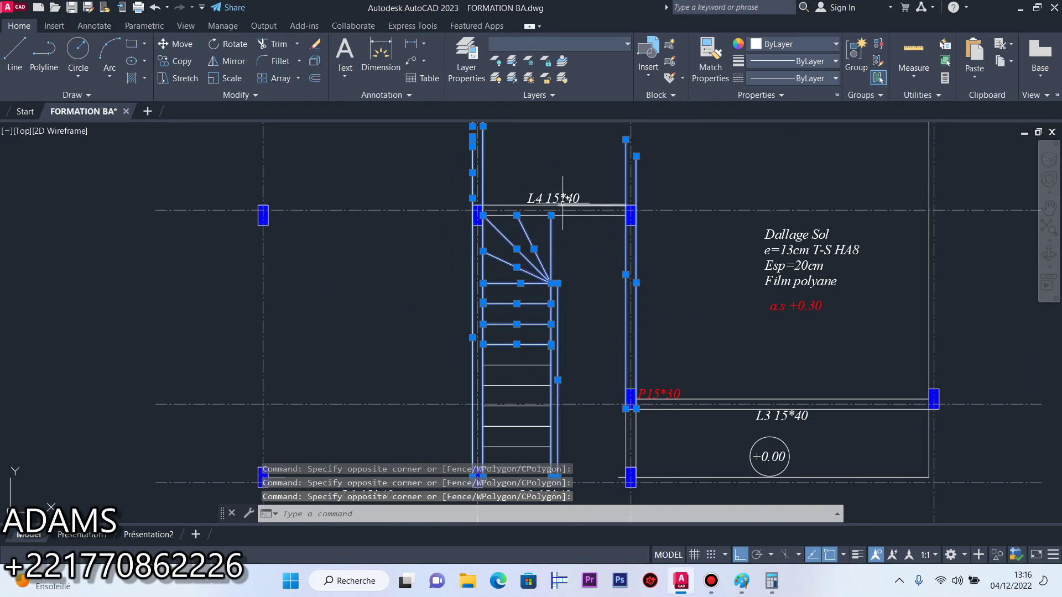
{"action": "scroll", "coordinate": [563, 196], "scroll_direction": "up", "scroll_amount": 4}
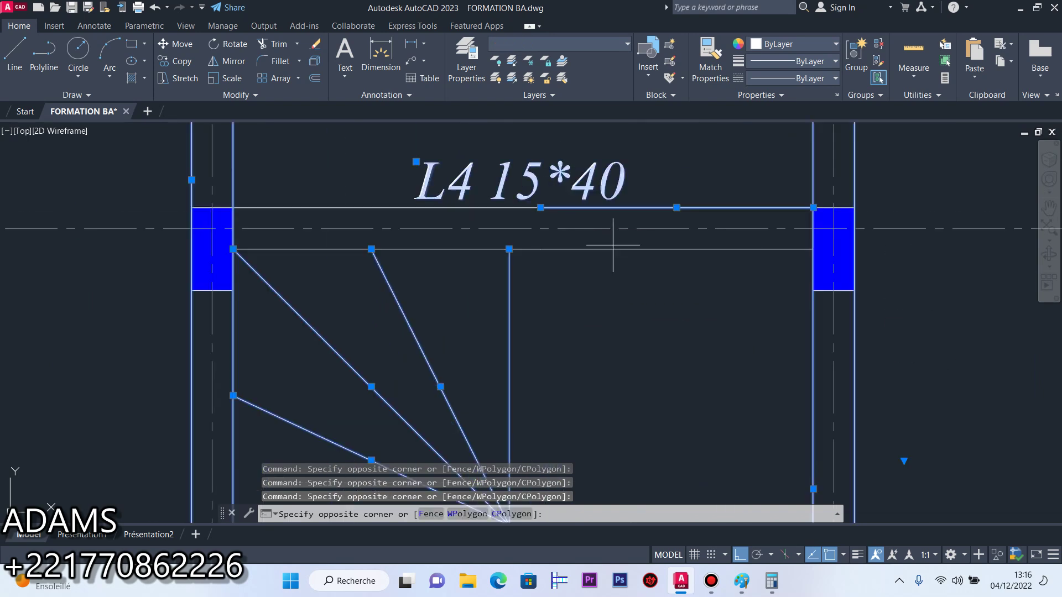
{"action": "left_click", "coordinate": [426, 271]}
{"action": "scroll", "coordinate": [670, 324], "scroll_direction": "down", "scroll_amount": 6}
{"action": "scroll", "coordinate": [670, 323], "scroll_direction": "up", "scroll_amount": 10}
{"action": "left_click", "coordinate": [587, 359]}
{"action": "left_click", "coordinate": [351, 426]}
{"action": "scroll", "coordinate": [636, 331], "scroll_direction": "down", "scroll_amount": 5}
{"action": "scroll", "coordinate": [554, 362], "scroll_direction": "up", "scroll_amount": 4}
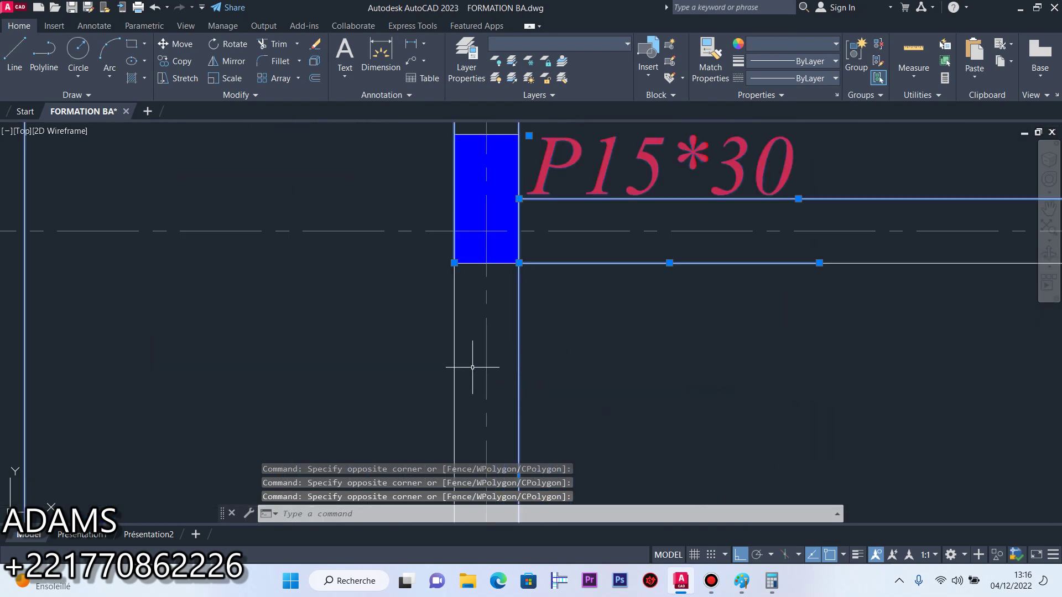
{"action": "left_click", "coordinate": [404, 295]}
{"action": "scroll", "coordinate": [443, 309], "scroll_direction": "down", "scroll_amount": 6}
{"action": "scroll", "coordinate": [710, 396], "scroll_direction": "up", "scroll_amount": 4}
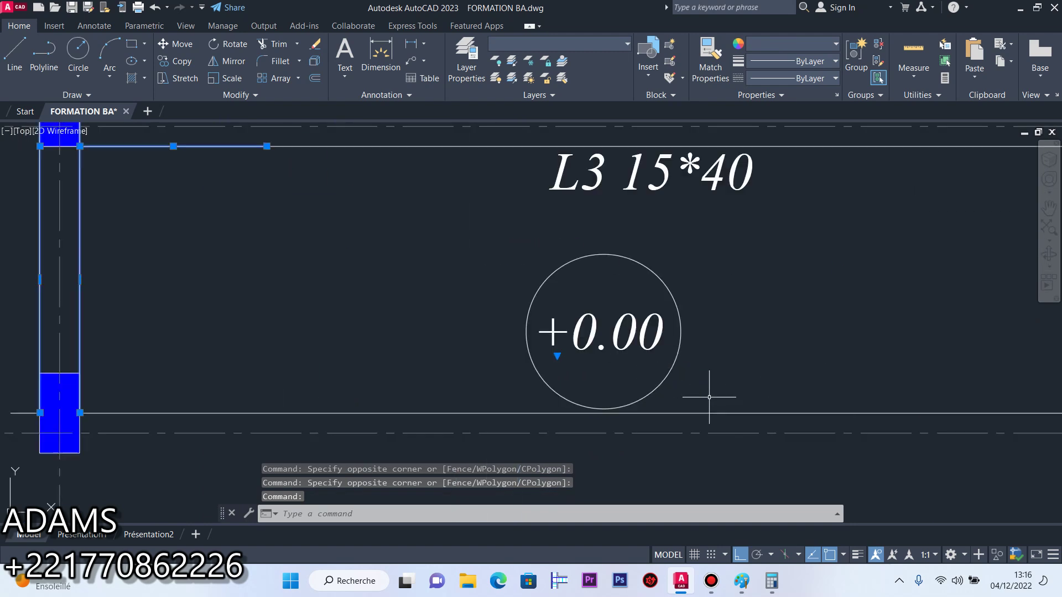
{"action": "left_click", "coordinate": [548, 213]}
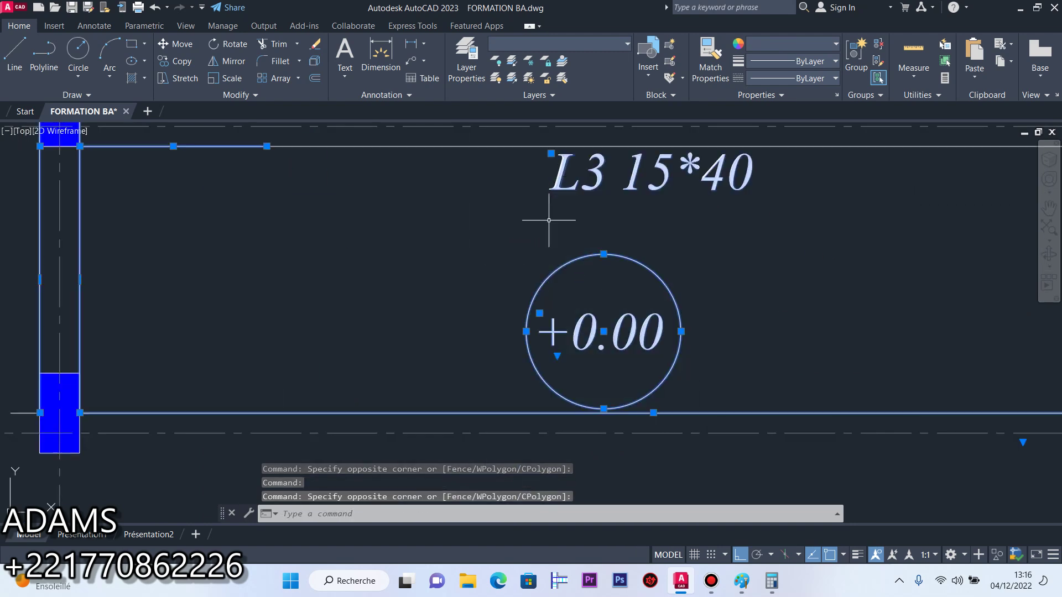
{"action": "scroll", "coordinate": [550, 226], "scroll_direction": "down", "scroll_amount": 5}
{"action": "scroll", "coordinate": [673, 310], "scroll_direction": "up", "scroll_amount": 5}
{"action": "left_click", "coordinate": [674, 311]}
{"action": "left_click", "coordinate": [600, 369]}
{"action": "left_click", "coordinate": [618, 249]}
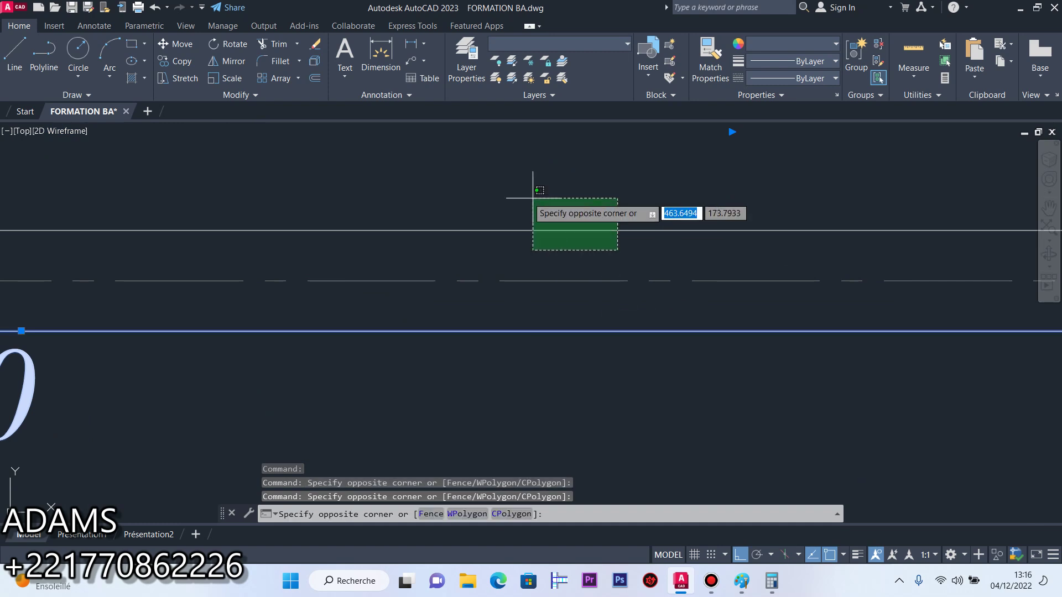
{"action": "left_click", "coordinate": [526, 196]}
{"action": "left_click", "coordinate": [314, 49]}
Erase the slab note of the room above L3 and the vertical line along its outer side
{"action": "scroll", "coordinate": [517, 327], "scroll_direction": "down", "scroll_amount": 5}
{"action": "left_click", "coordinate": [509, 302]}
{"action": "left_click", "coordinate": [476, 253]}
{"action": "scroll", "coordinate": [548, 279], "scroll_direction": "up", "scroll_amount": 7}
{"action": "left_click", "coordinate": [528, 278]}
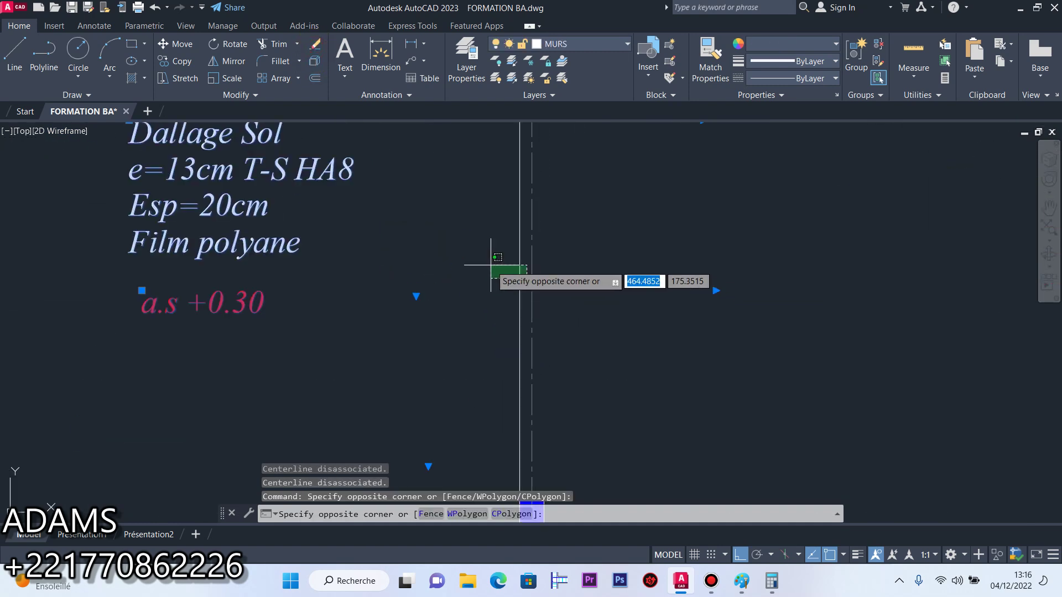
{"action": "left_click", "coordinate": [486, 262]}
{"action": "left_click", "coordinate": [315, 49]}
Erase the leftover L4 line and short stub between the stair columns, plus the L7 horizontal line and vertical segments at its column
{"action": "scroll", "coordinate": [562, 301], "scroll_direction": "down", "scroll_amount": 5}
{"action": "scroll", "coordinate": [419, 276], "scroll_direction": "up", "scroll_amount": 6}
{"action": "left_click", "coordinate": [419, 224]}
{"action": "left_click", "coordinate": [398, 200]}
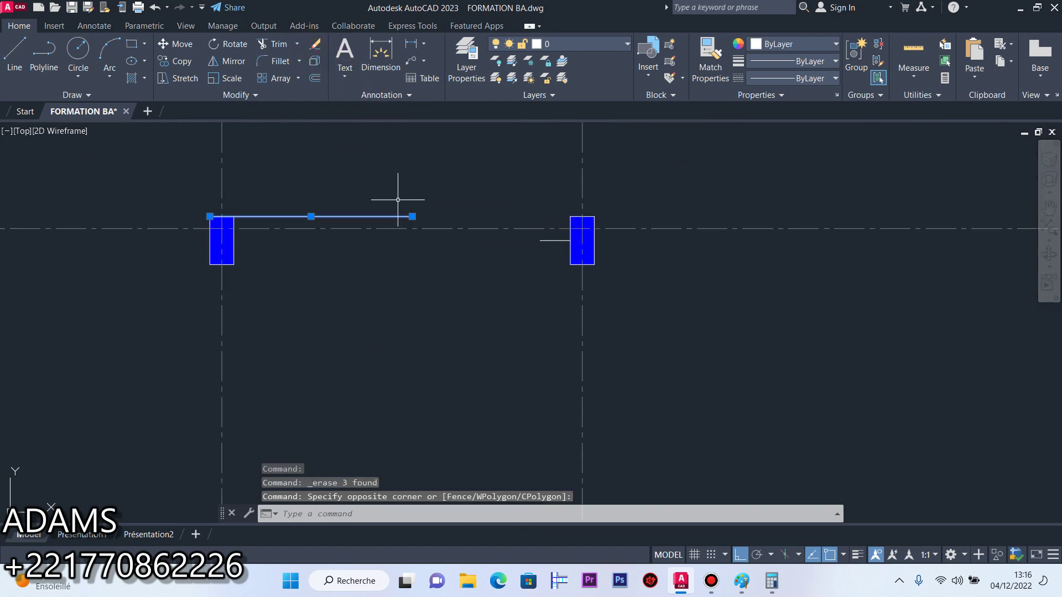
{"action": "left_click", "coordinate": [559, 237]}
{"action": "scroll", "coordinate": [545, 308], "scroll_direction": "down", "scroll_amount": 4}
{"action": "scroll", "coordinate": [452, 222], "scroll_direction": "up", "scroll_amount": 6}
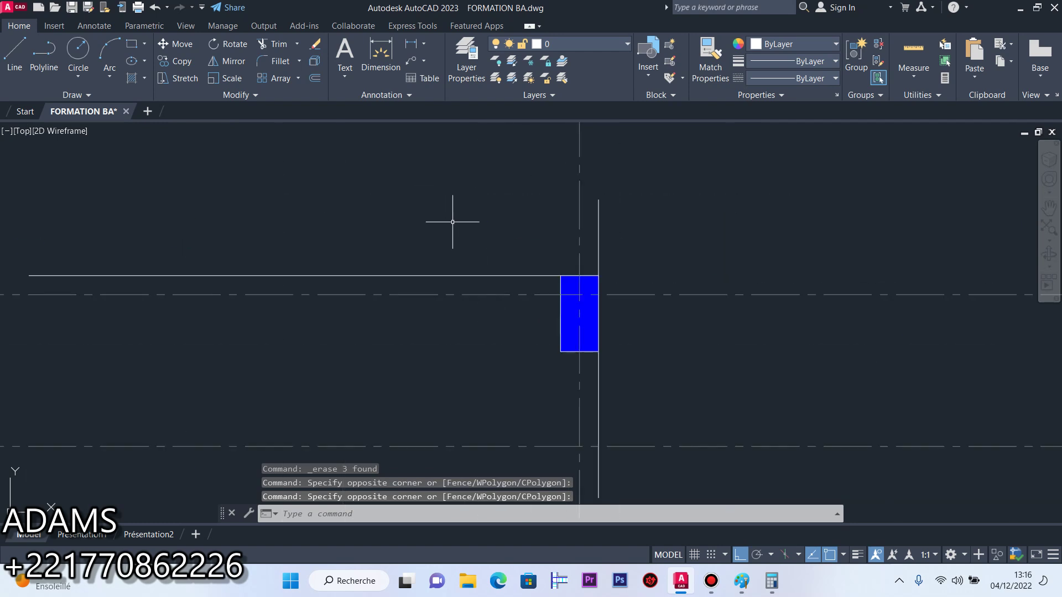
{"action": "left_click", "coordinate": [485, 274]}
{"action": "left_click", "coordinate": [482, 262]}
{"action": "left_click", "coordinate": [621, 225]}
{"action": "left_click", "coordinate": [593, 246]}
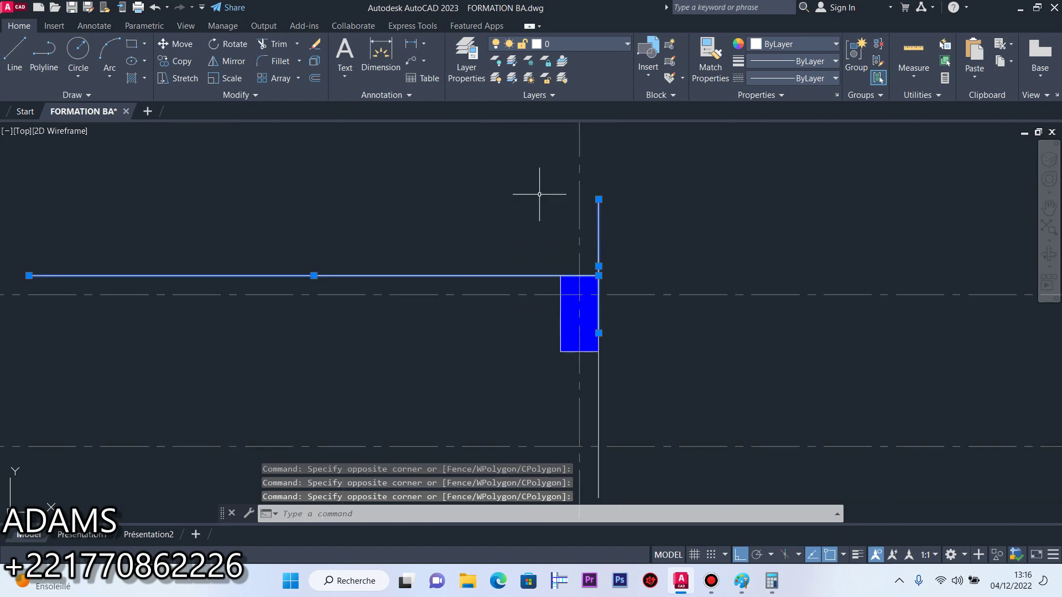
{"action": "left_click", "coordinate": [314, 45]}
Erase the L8 label and the leftover horizontal line beside the first-axis column in the row above it
{"action": "scroll", "coordinate": [440, 238], "scroll_direction": "down", "scroll_amount": 4}
{"action": "scroll", "coordinate": [525, 229], "scroll_direction": "up", "scroll_amount": 4}
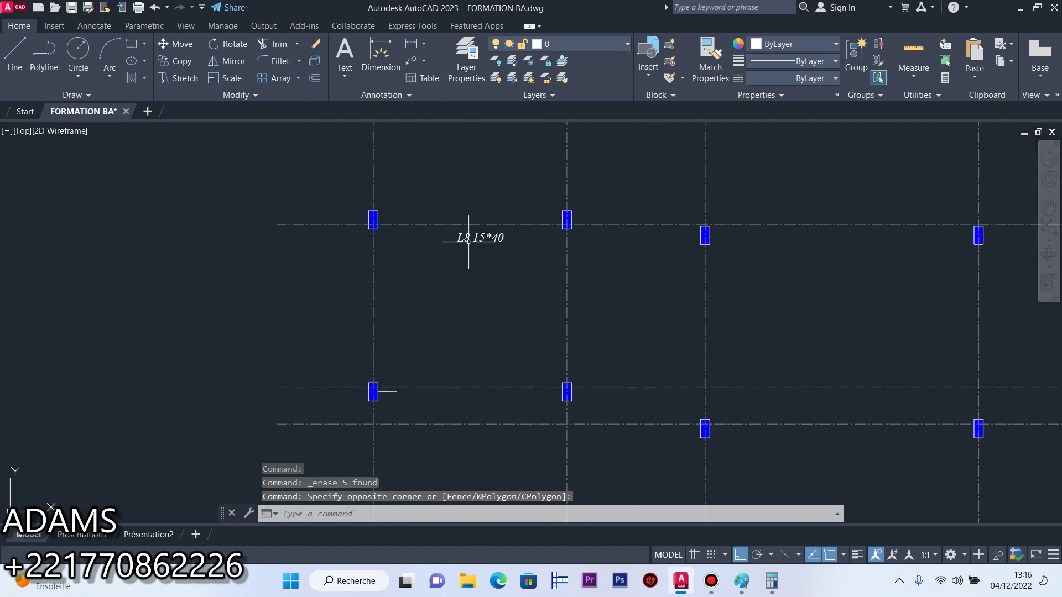
{"action": "scroll", "coordinate": [500, 234], "scroll_direction": "up", "scroll_amount": 4}
{"action": "left_click", "coordinate": [547, 249]}
{"action": "left_click", "coordinate": [410, 261]}
{"action": "scroll", "coordinate": [503, 368], "scroll_direction": "down", "scroll_amount": 4}
{"action": "scroll", "coordinate": [460, 222], "scroll_direction": "up", "scroll_amount": 4}
{"action": "left_click", "coordinate": [422, 256]}
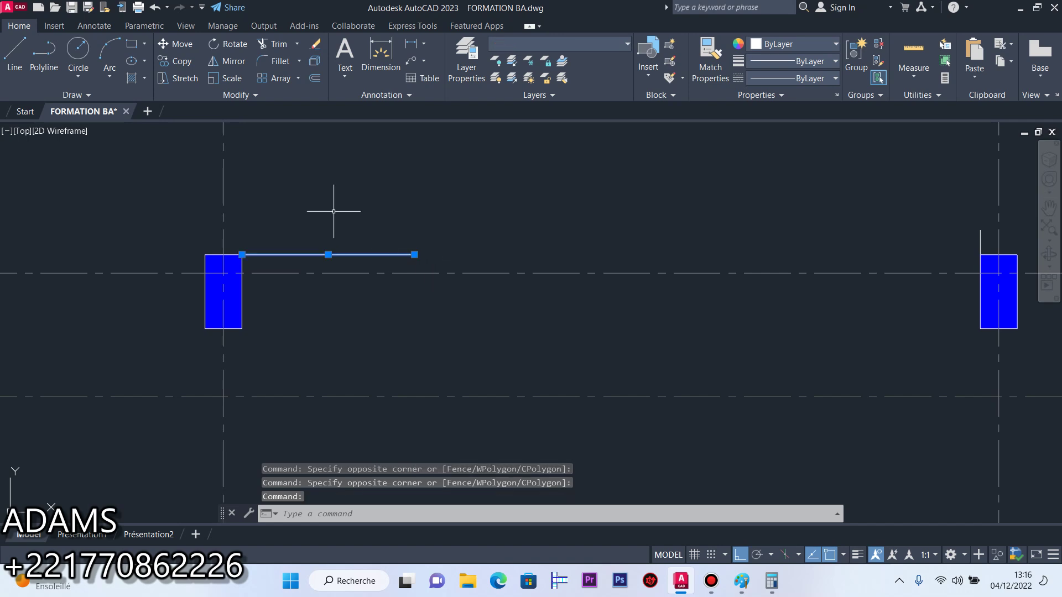
{"action": "left_click", "coordinate": [313, 47]}
Erase the short leftover vertical segment beside the third vertical axis, above its second column
{"action": "scroll", "coordinate": [432, 191], "scroll_direction": "down", "scroll_amount": 4}
{"action": "scroll", "coordinate": [485, 177], "scroll_direction": "up", "scroll_amount": 5}
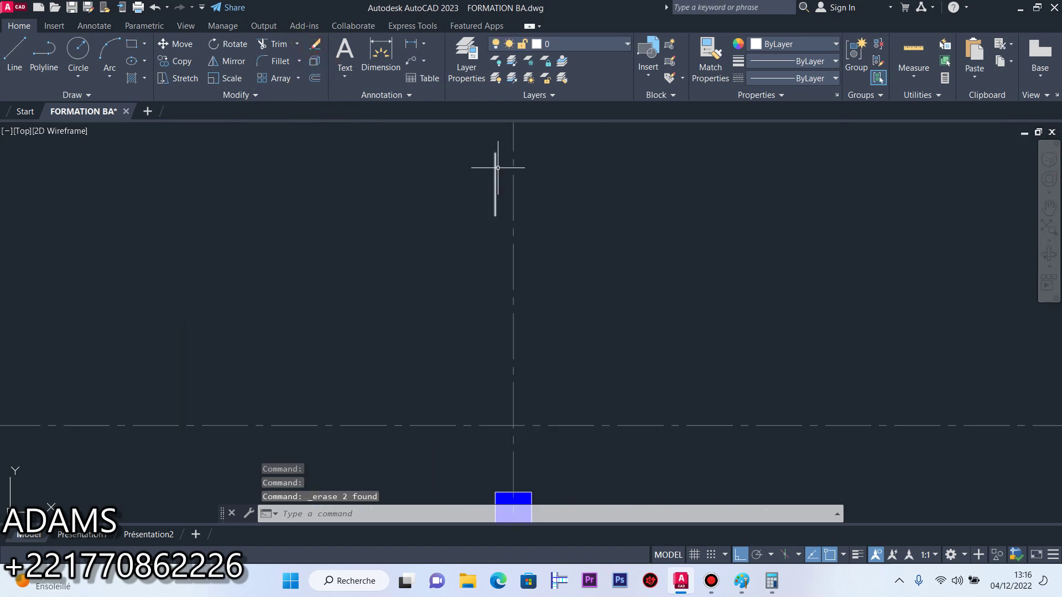
{"action": "left_click", "coordinate": [496, 166]}
{"action": "left_click", "coordinate": [314, 46]}
{"action": "scroll", "coordinate": [521, 237], "scroll_direction": "down", "scroll_amount": 5}
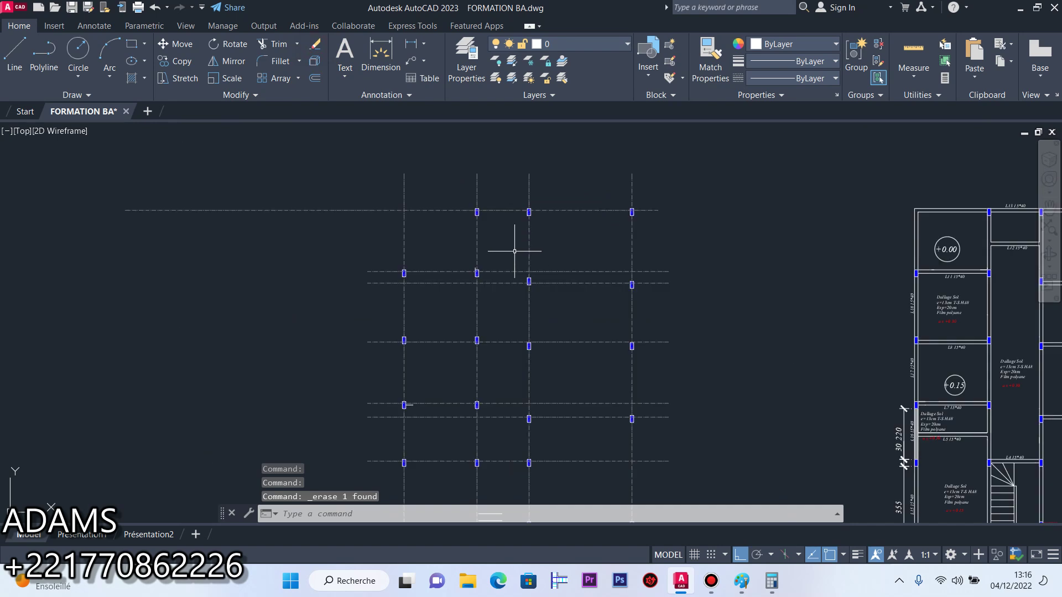
Erase the L1 and L2 labels, the lowest stair lines and the short stub beside the bottom first-axis column
{"action": "scroll", "coordinate": [559, 243], "scroll_direction": "up", "scroll_amount": 2}
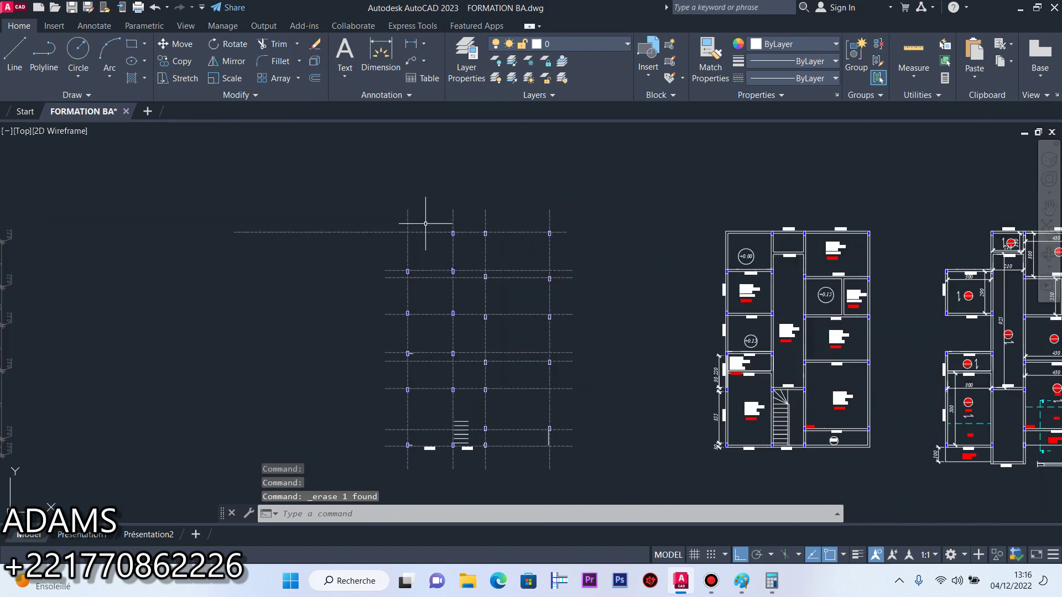
{"action": "scroll", "coordinate": [469, 469], "scroll_direction": "up", "scroll_amount": 5}
{"action": "left_click", "coordinate": [514, 306]}
{"action": "left_click", "coordinate": [433, 266]}
{"action": "scroll", "coordinate": [452, 330], "scroll_direction": "down", "scroll_amount": 1}
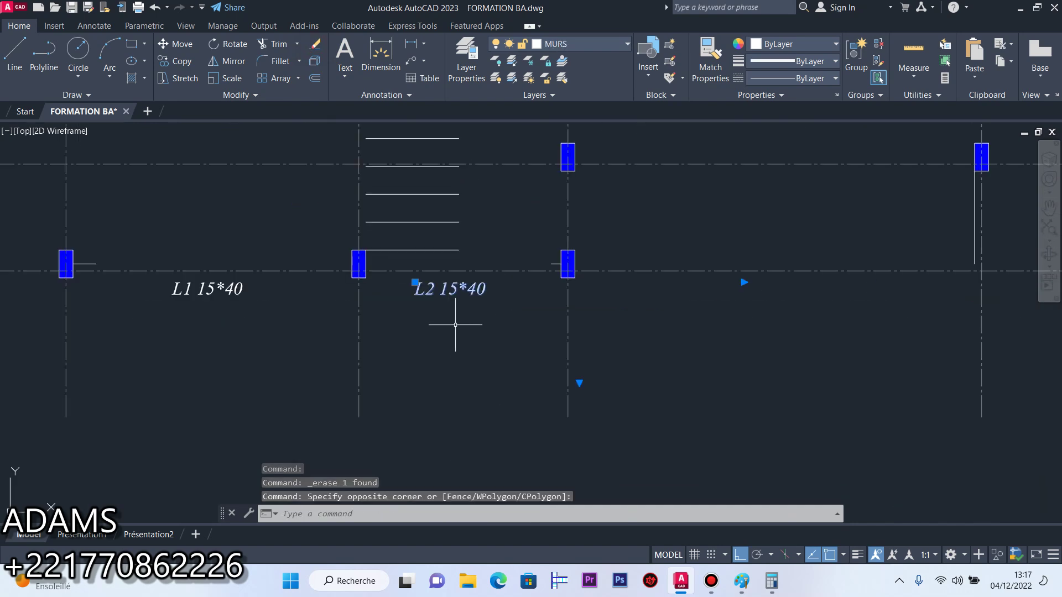
{"action": "left_click", "coordinate": [470, 263]}
{"action": "left_click", "coordinate": [426, 177]}
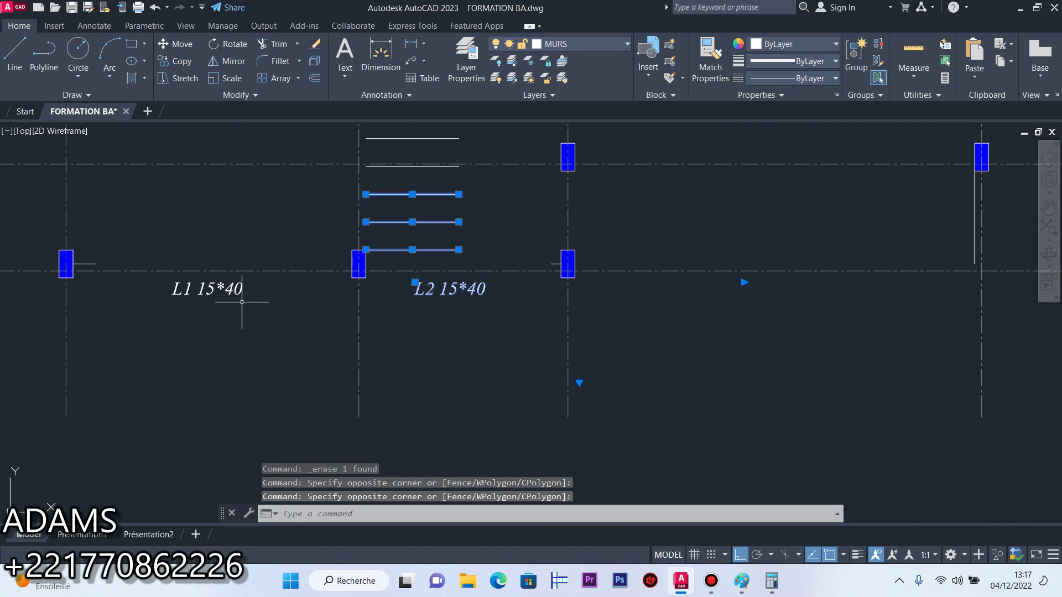
{"action": "left_click", "coordinate": [354, 330]}
{"action": "left_click", "coordinate": [199, 290]}
{"action": "left_click", "coordinate": [82, 264]}
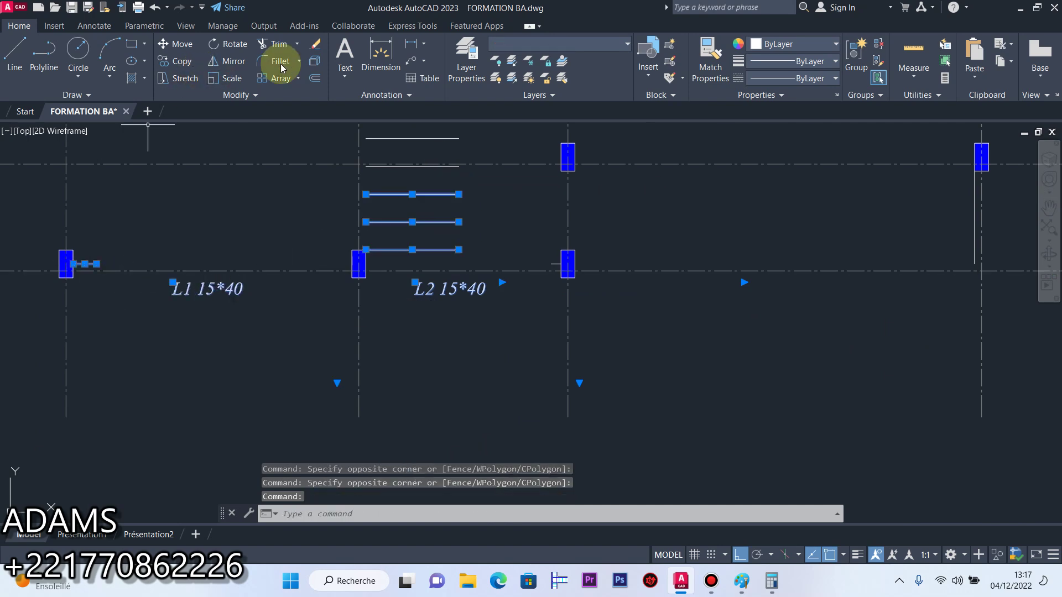
{"action": "left_click", "coordinate": [313, 44]}
Erase the three remaining stair lines and the leftover vertical line beside the lowest column on the fourth vertical axis
{"action": "scroll", "coordinate": [517, 398], "scroll_direction": "down", "scroll_amount": 3}
{"action": "scroll", "coordinate": [505, 343], "scroll_direction": "up", "scroll_amount": 6}
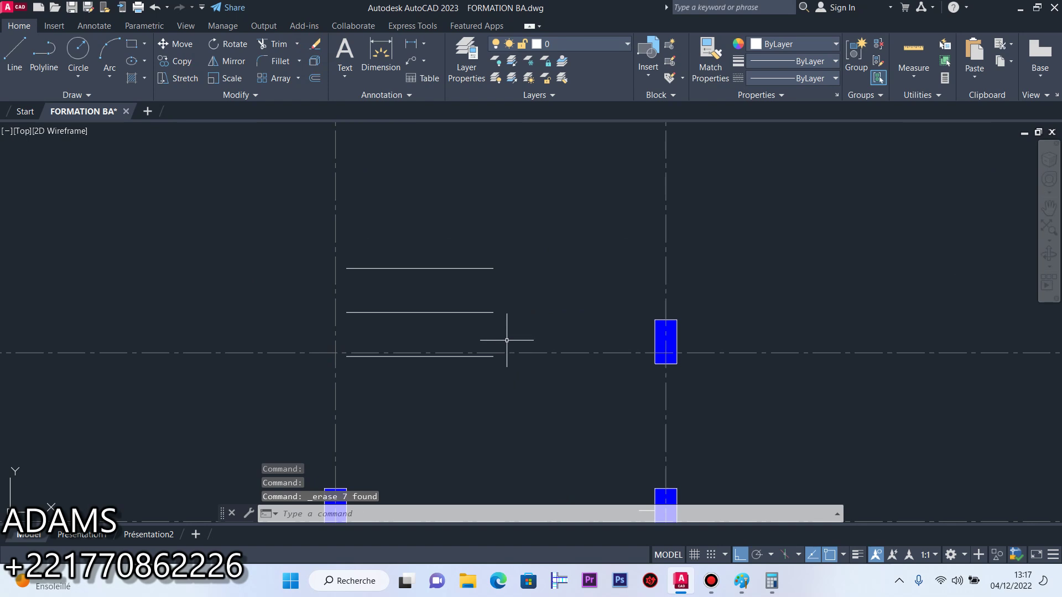
{"action": "left_click", "coordinate": [634, 244]}
{"action": "left_click", "coordinate": [495, 326]}
{"action": "key", "text": "Delete"}
{"action": "scroll", "coordinate": [510, 367], "scroll_direction": "up", "scroll_amount": 8}
{"action": "left_click", "coordinate": [407, 285]}
{"action": "left_click", "coordinate": [347, 325]}
{"action": "scroll", "coordinate": [492, 371], "scroll_direction": "down", "scroll_amount": 14}
{"action": "scroll", "coordinate": [605, 347], "scroll_direction": "up", "scroll_amount": 7}
{"action": "scroll", "coordinate": [450, 367], "scroll_direction": "up", "scroll_amount": 5}
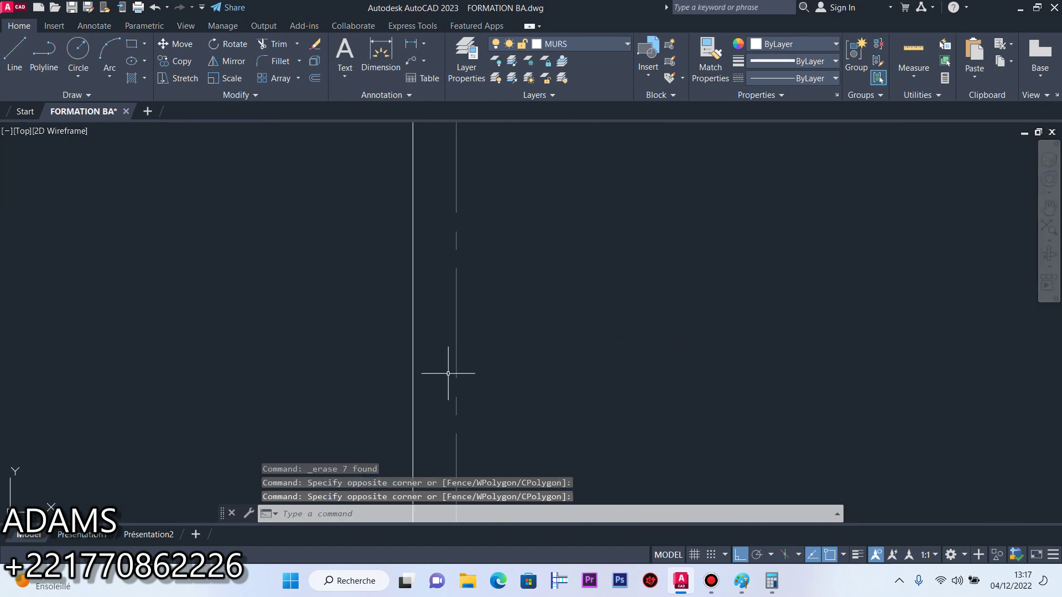
{"action": "left_click", "coordinate": [314, 48]}
{"action": "scroll", "coordinate": [581, 346], "scroll_direction": "down", "scroll_amount": 6}
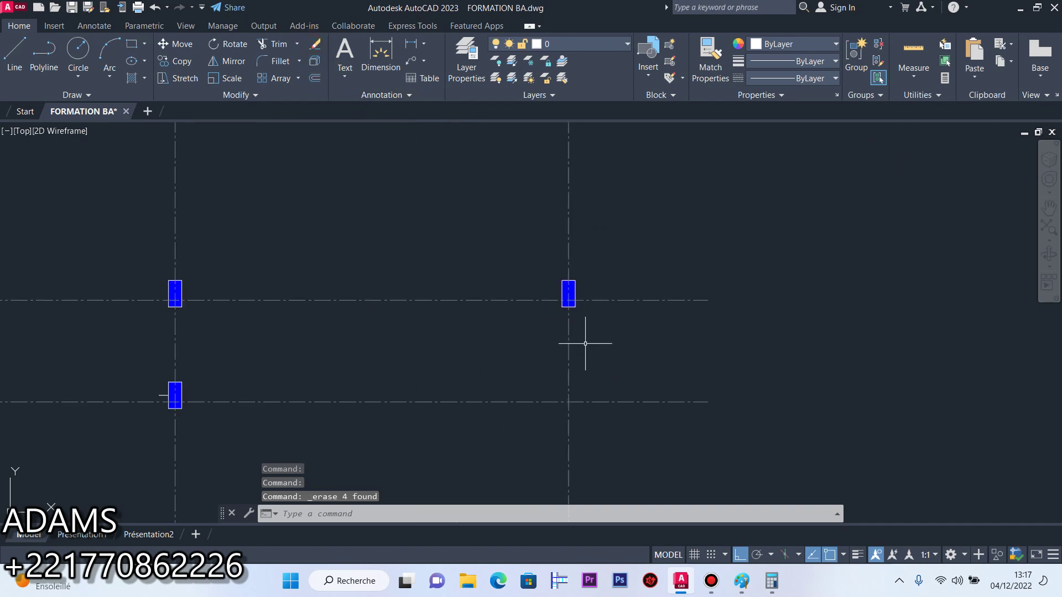
Erase the short horizontal stub beside the first-axis column in the former L7 row
{"action": "scroll", "coordinate": [460, 266], "scroll_direction": "up", "scroll_amount": 12}
{"action": "left_click", "coordinate": [417, 283]}
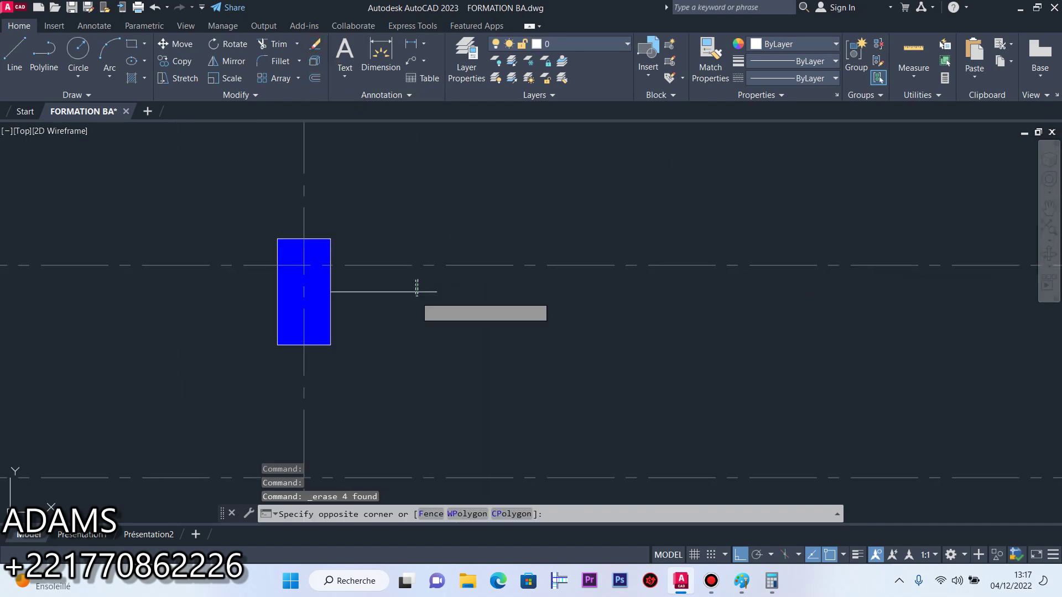
{"action": "left_click", "coordinate": [397, 317]}
{"action": "left_click", "coordinate": [316, 50]}
{"action": "scroll", "coordinate": [486, 303], "scroll_direction": "down", "scroll_amount": 8}
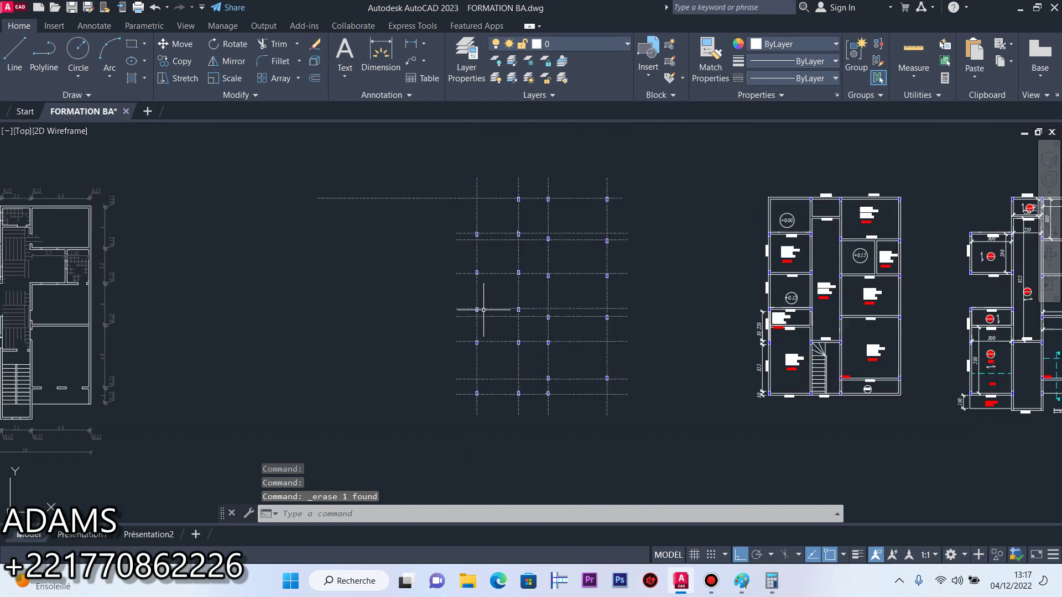
Draw a vertical guide polyline from the outer end of the second horizontal axis up past the top axis
{"action": "scroll", "coordinate": [469, 235], "scroll_direction": "up", "scroll_amount": 5}
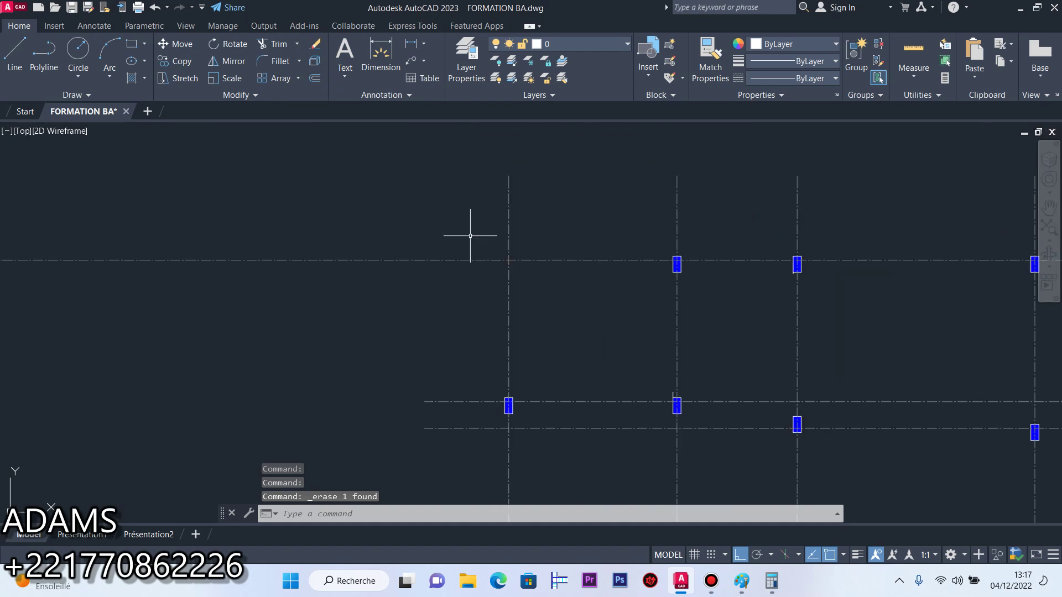
{"action": "left_click", "coordinate": [44, 52]}
{"action": "left_click", "coordinate": [424, 402]}
{"action": "left_click", "coordinate": [407, 227]}
{"action": "right_click", "coordinate": [416, 182]}
{"action": "left_click", "coordinate": [432, 189]}
Shorten the overlong top horizontal axis so that its outer end lies on the vertical guide line
{"action": "scroll", "coordinate": [458, 224], "scroll_direction": "down", "scroll_amount": 4}
{"action": "left_click", "coordinate": [445, 218]}
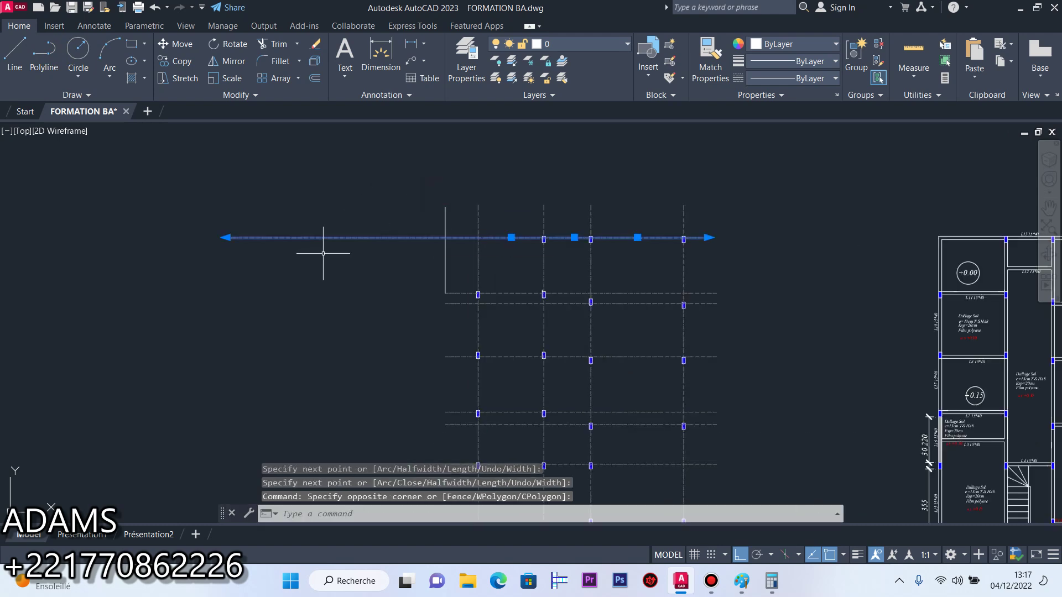
{"action": "left_click", "coordinate": [230, 238]}
{"action": "scroll", "coordinate": [360, 244], "scroll_direction": "up", "scroll_amount": 2}
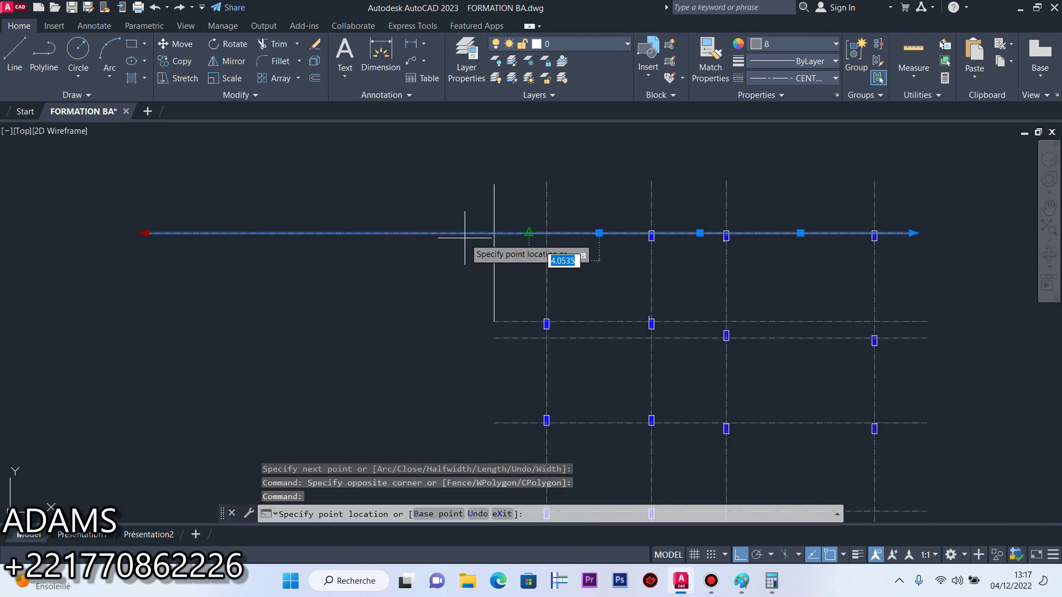
{"action": "left_click", "coordinate": [494, 233]}
Erase the vertical guide line at the outer ends of the top horizontal axes
{"action": "left_click", "coordinate": [501, 221]}
{"action": "left_click", "coordinate": [467, 182]}
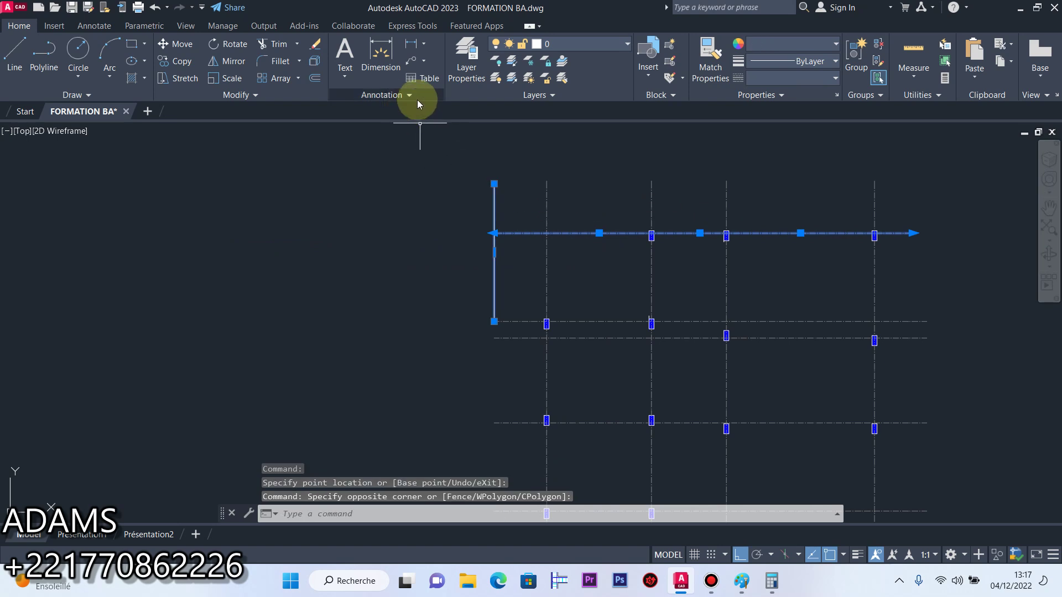
{"action": "key", "text": "Escape"}
{"action": "left_click", "coordinate": [504, 170]}
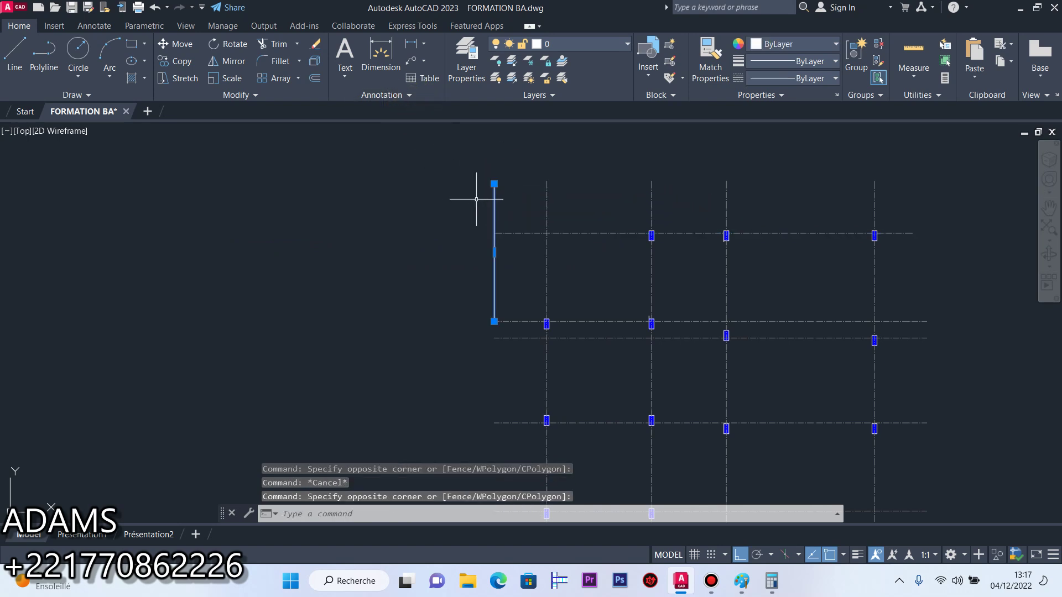
{"action": "key", "text": "Delete"}
{"action": "scroll", "coordinate": [469, 227], "scroll_direction": "down", "scroll_amount": 5}
{"action": "scroll", "coordinate": [551, 289], "scroll_direction": "up", "scroll_amount": 4}
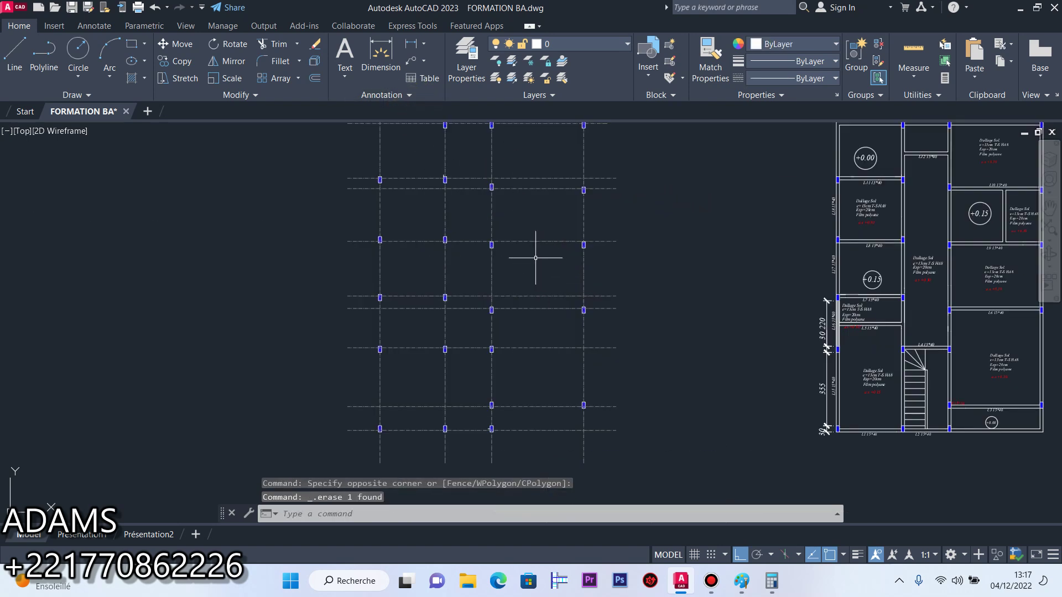
{"action": "scroll", "coordinate": [542, 191], "scroll_direction": "up", "scroll_amount": 2}
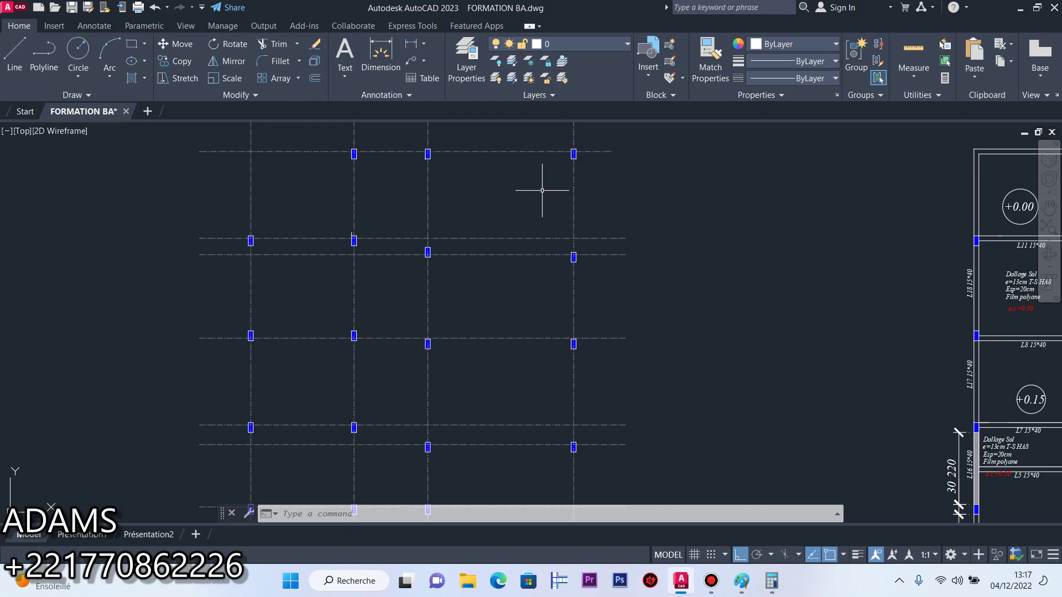
{"action": "left_click", "coordinate": [710, 580]}
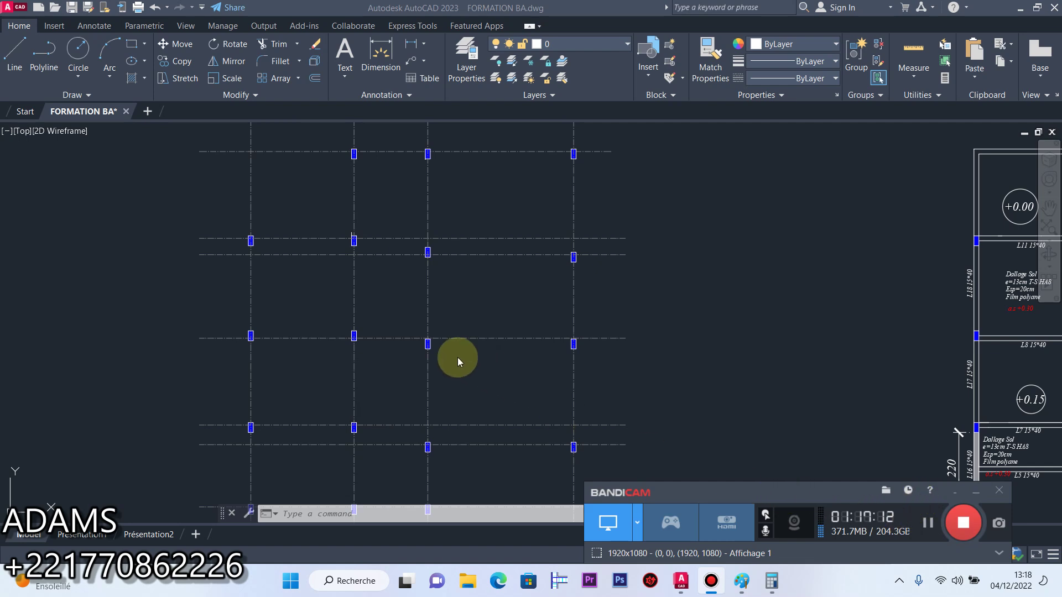
{"action": "scroll", "coordinate": [449, 357], "scroll_direction": "up", "scroll_amount": 5}
{"action": "scroll", "coordinate": [451, 359], "scroll_direction": "down", "scroll_amount": 5}
{"action": "scroll", "coordinate": [460, 373], "scroll_direction": "up", "scroll_amount": 5}
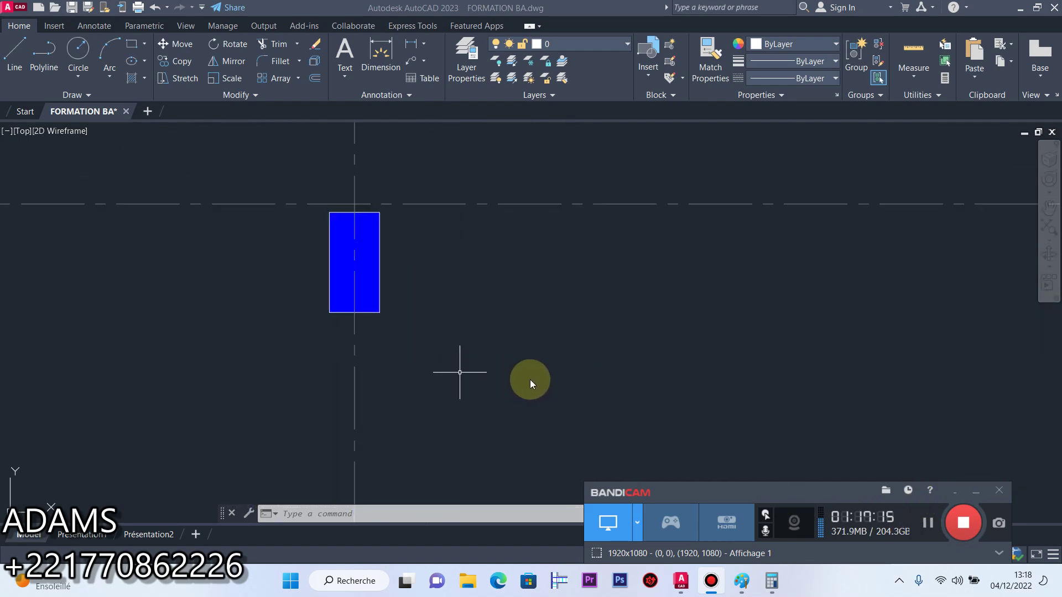
Examine how the third- and fourth-axis columns just below the fourth horizontal axis sit relative to that axis and the neighbouring columns
{"action": "left_click", "coordinate": [418, 335]}
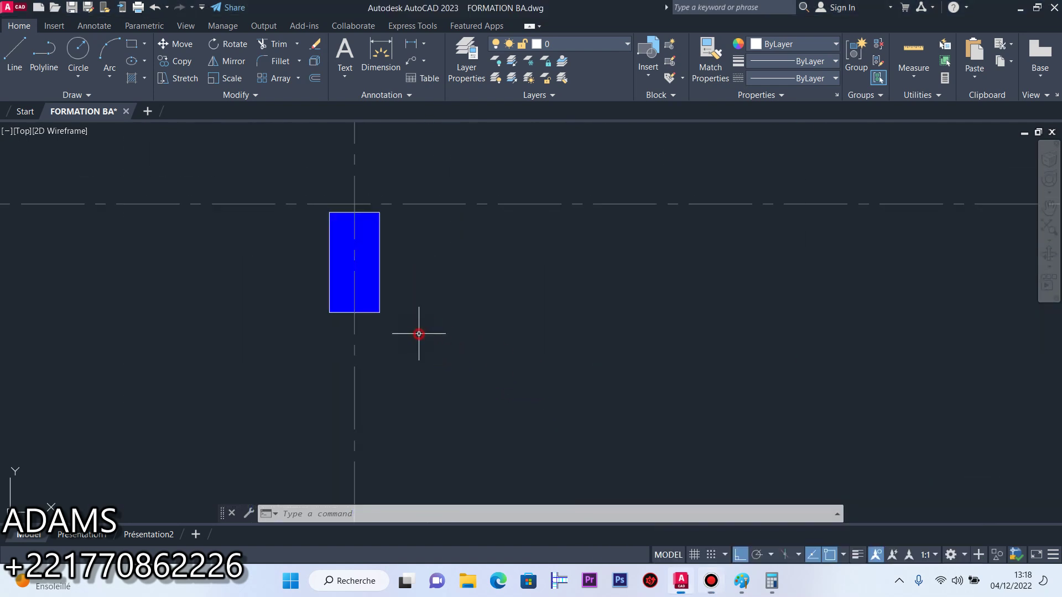
{"action": "left_click", "coordinate": [374, 275]}
{"action": "scroll", "coordinate": [374, 333], "scroll_direction": "down", "scroll_amount": 3}
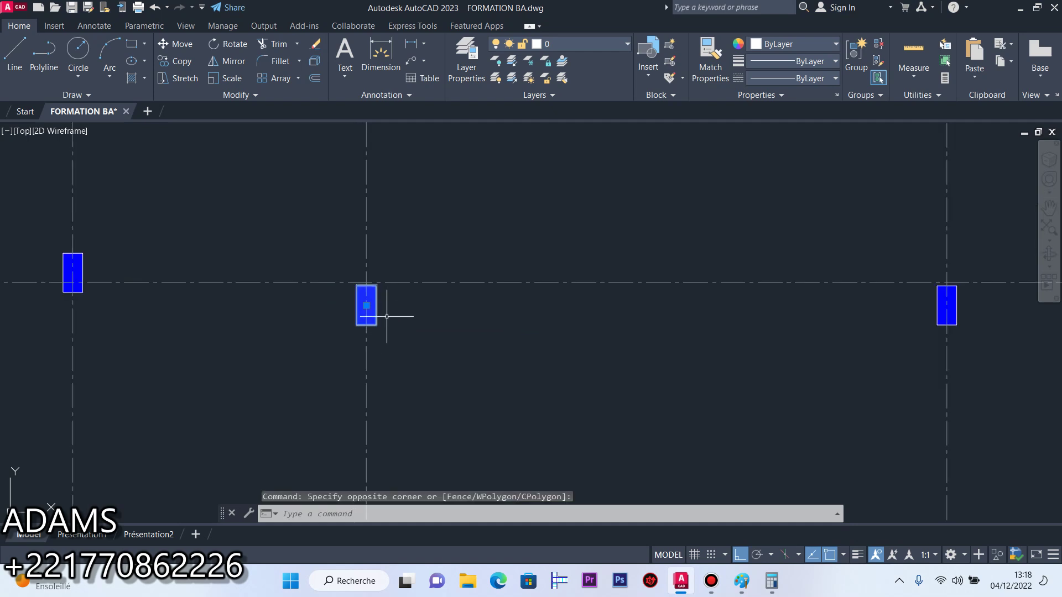
{"action": "scroll", "coordinate": [387, 315], "scroll_direction": "down", "scroll_amount": 2}
{"action": "scroll", "coordinate": [744, 312], "scroll_direction": "up", "scroll_amount": 6}
{"action": "left_click", "coordinate": [761, 359]}
{"action": "left_click", "coordinate": [751, 329]}
{"action": "scroll", "coordinate": [751, 330], "scroll_direction": "down", "scroll_amount": 4}
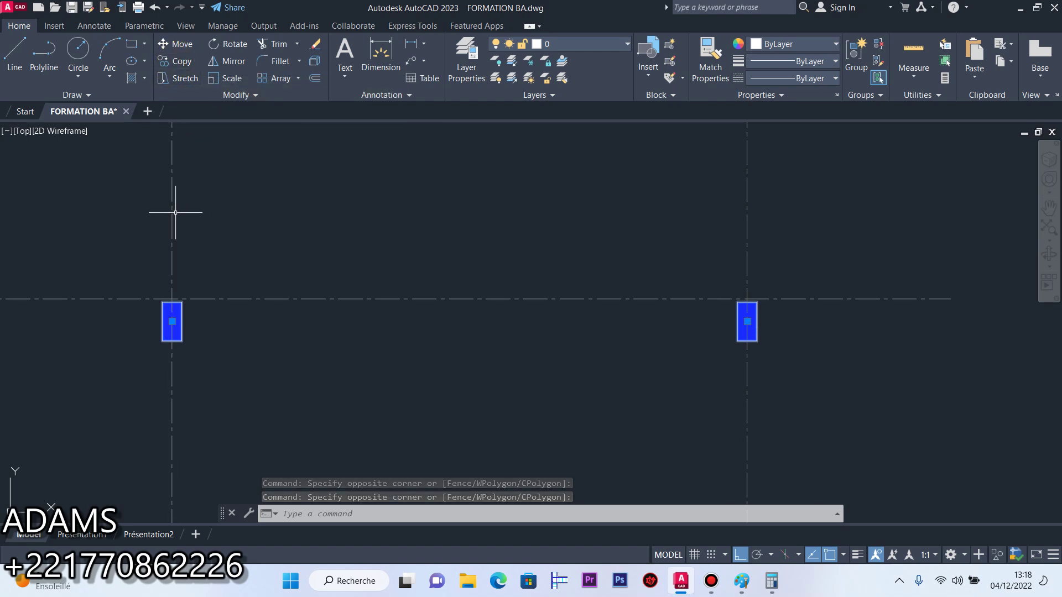
{"action": "scroll", "coordinate": [423, 355], "scroll_direction": "down", "scroll_amount": 6}
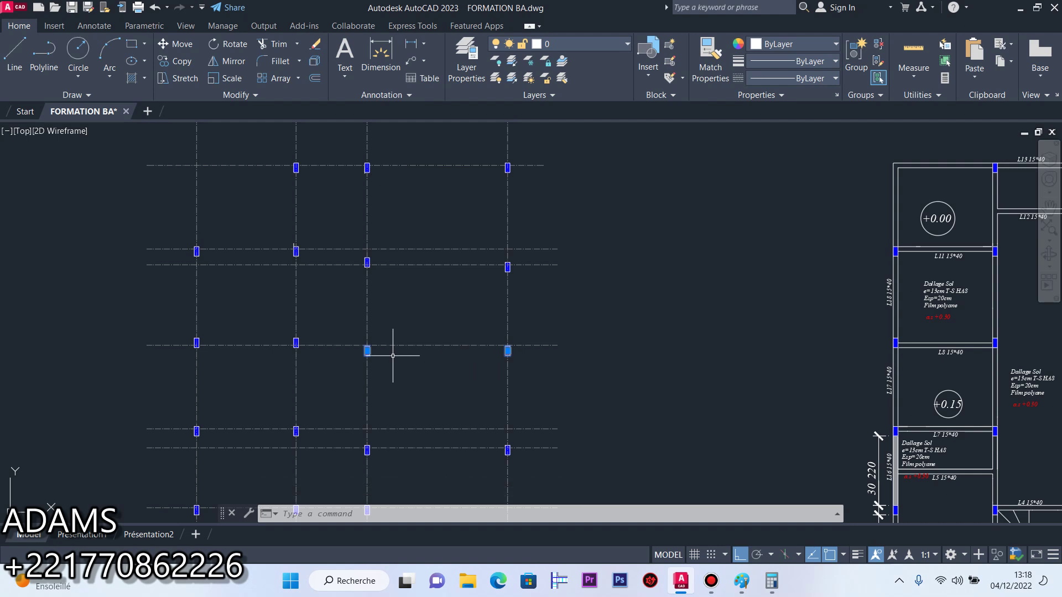
{"action": "scroll", "coordinate": [390, 354], "scroll_direction": "up", "scroll_amount": 6}
{"action": "scroll", "coordinate": [365, 354], "scroll_direction": "down", "scroll_amount": 5}
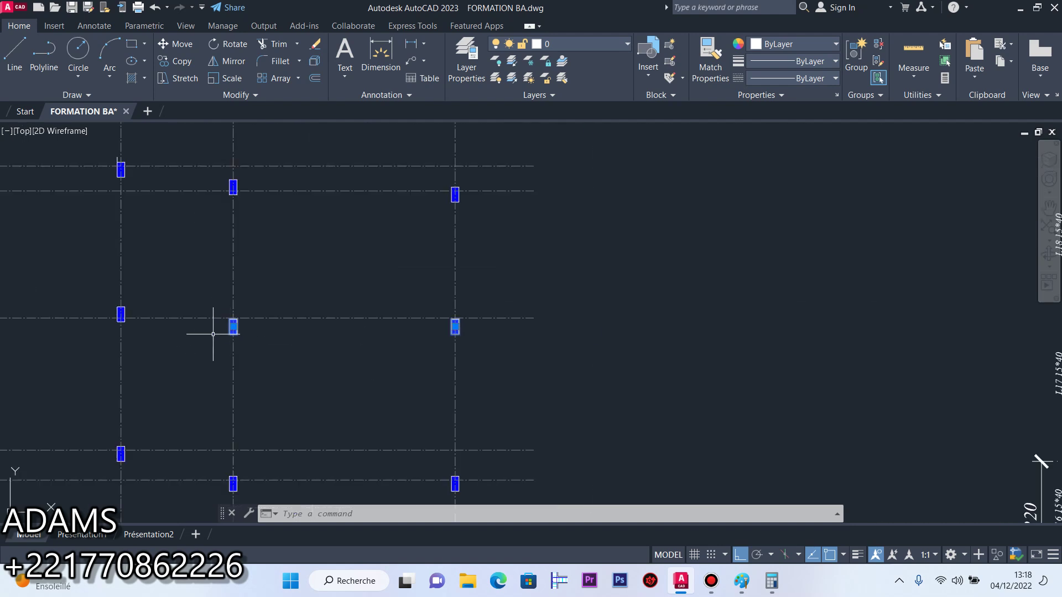
{"action": "scroll", "coordinate": [59, 280], "scroll_direction": "up", "scroll_amount": 6}
{"action": "scroll", "coordinate": [223, 287], "scroll_direction": "down", "scroll_amount": 4}
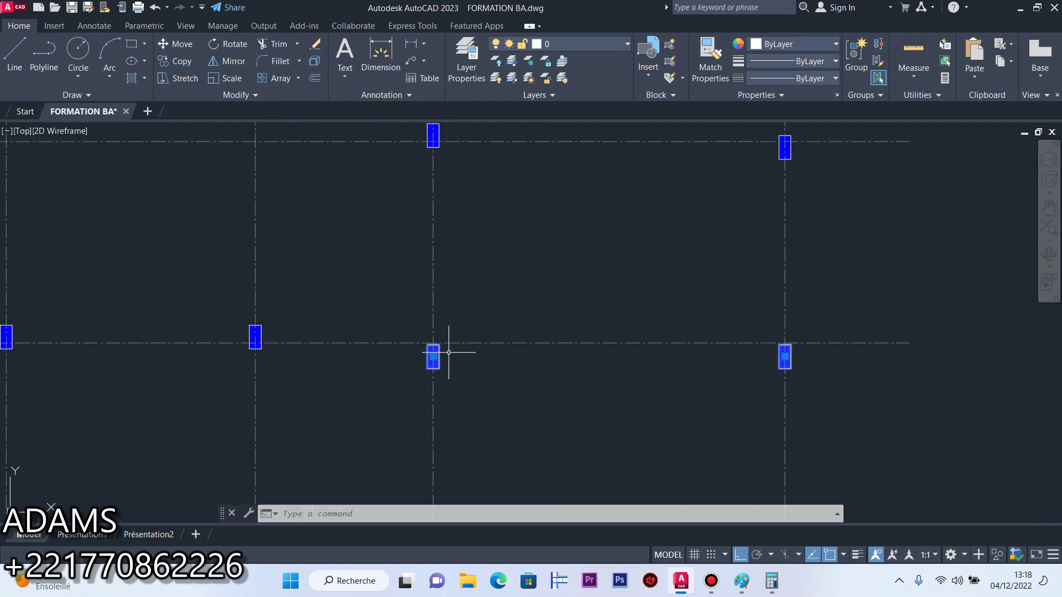
{"action": "scroll", "coordinate": [446, 358], "scroll_direction": "up", "scroll_amount": 4}
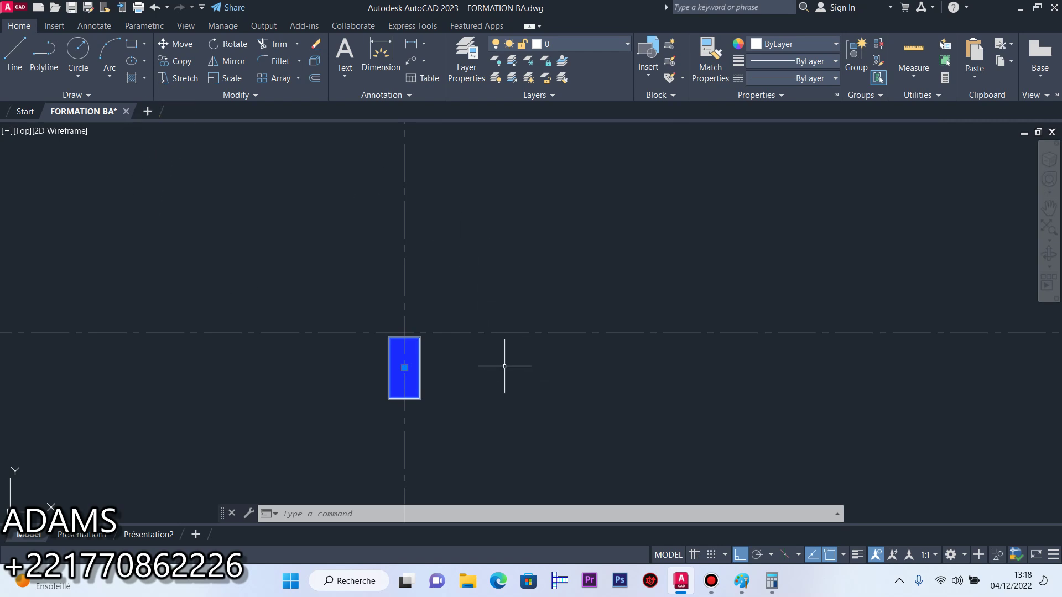
{"action": "key", "text": "Escape"}
{"action": "left_click", "coordinate": [315, 78]}
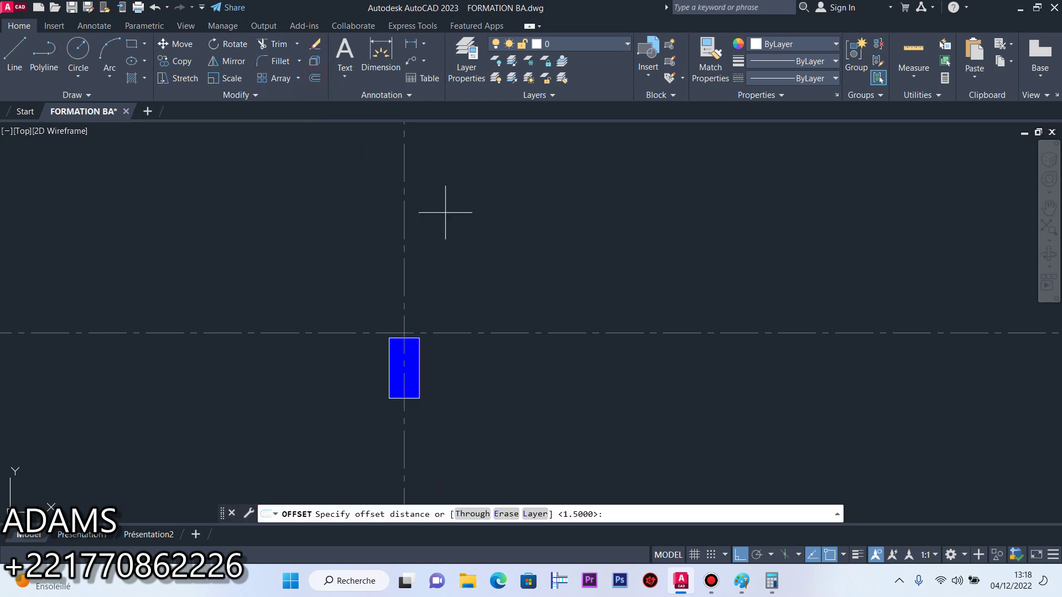
{"action": "type", "text": "0.075"}
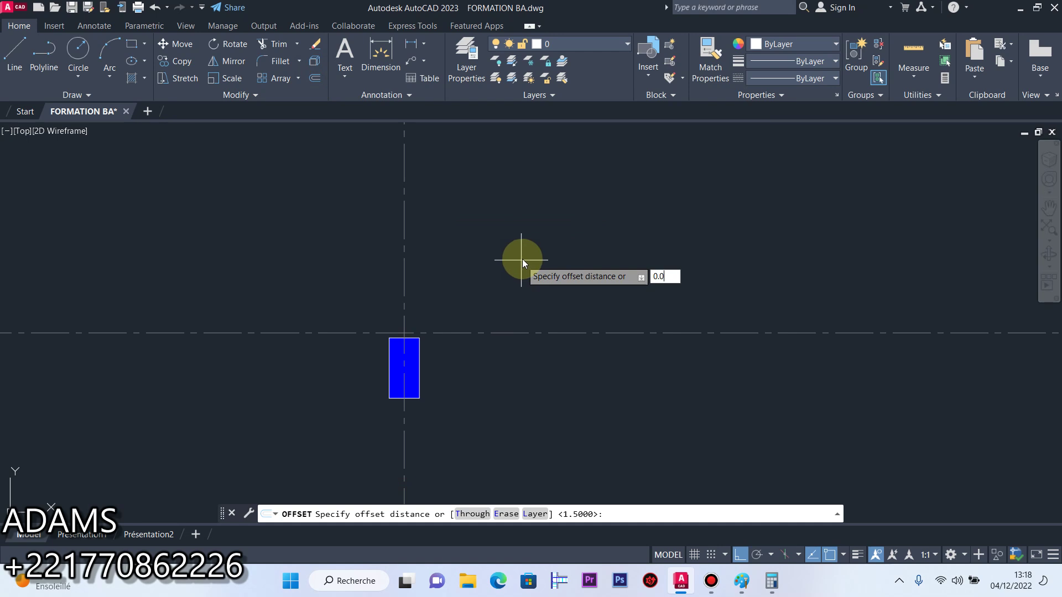
{"action": "key", "text": "Return"}
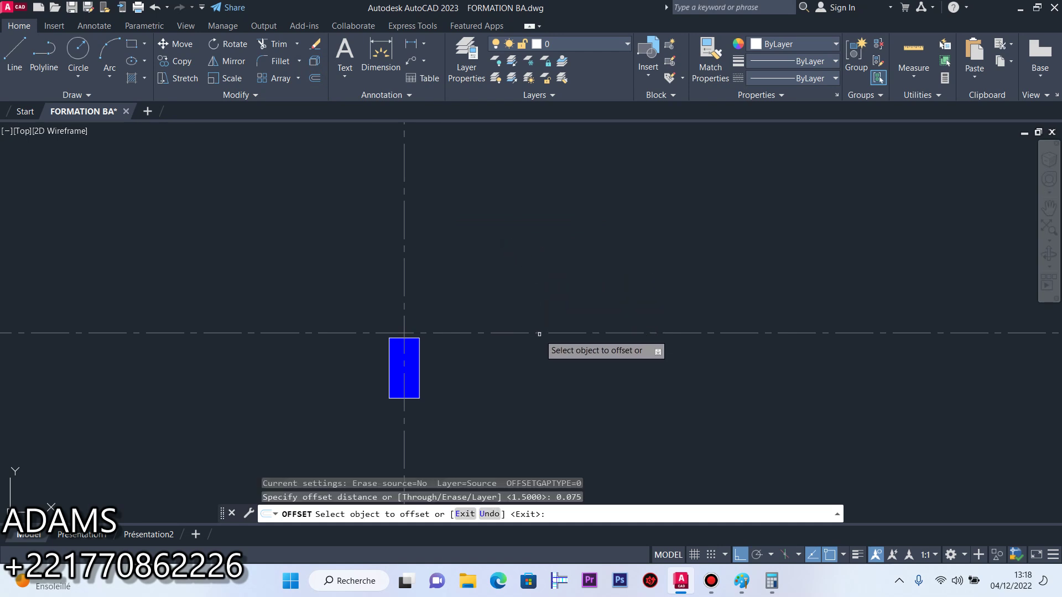
{"action": "left_click", "coordinate": [542, 332]}
{"action": "left_click", "coordinate": [520, 334]}
{"action": "right_click", "coordinate": [522, 280]}
{"action": "left_click", "coordinate": [560, 292]}
Move the two columns just below the fourth horizontal axis, on the third and fourth vertical axes, 0.15 straight up onto it
{"action": "scroll", "coordinate": [451, 265], "scroll_direction": "down", "scroll_amount": 2}
{"action": "scroll", "coordinate": [451, 265], "scroll_direction": "down", "scroll_amount": 2}
{"action": "scroll", "coordinate": [782, 303], "scroll_direction": "up", "scroll_amount": 4}
{"action": "left_click", "coordinate": [802, 332]}
{"action": "left_click", "coordinate": [799, 327]}
{"action": "left_click", "coordinate": [779, 297]}
{"action": "scroll", "coordinate": [862, 316], "scroll_direction": "down", "scroll_amount": 3}
{"action": "scroll", "coordinate": [478, 308], "scroll_direction": "up", "scroll_amount": 6}
{"action": "left_click", "coordinate": [562, 385]}
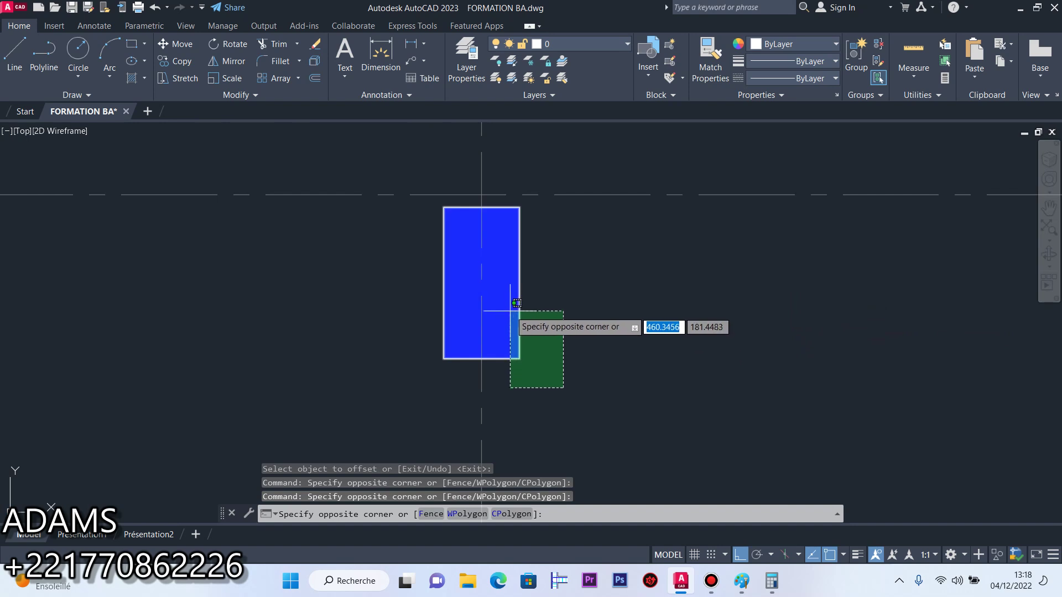
{"action": "left_click", "coordinate": [512, 336]}
{"action": "left_click", "coordinate": [179, 44]}
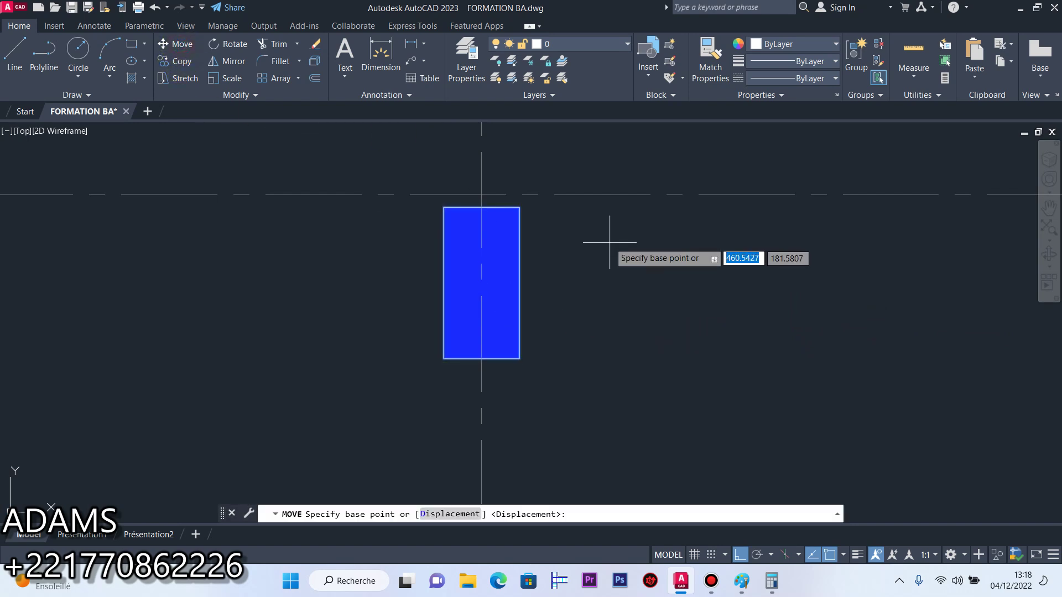
{"action": "left_click", "coordinate": [520, 358]}
{"action": "type", "text": "0.15"}
{"action": "key", "text": "Return"}
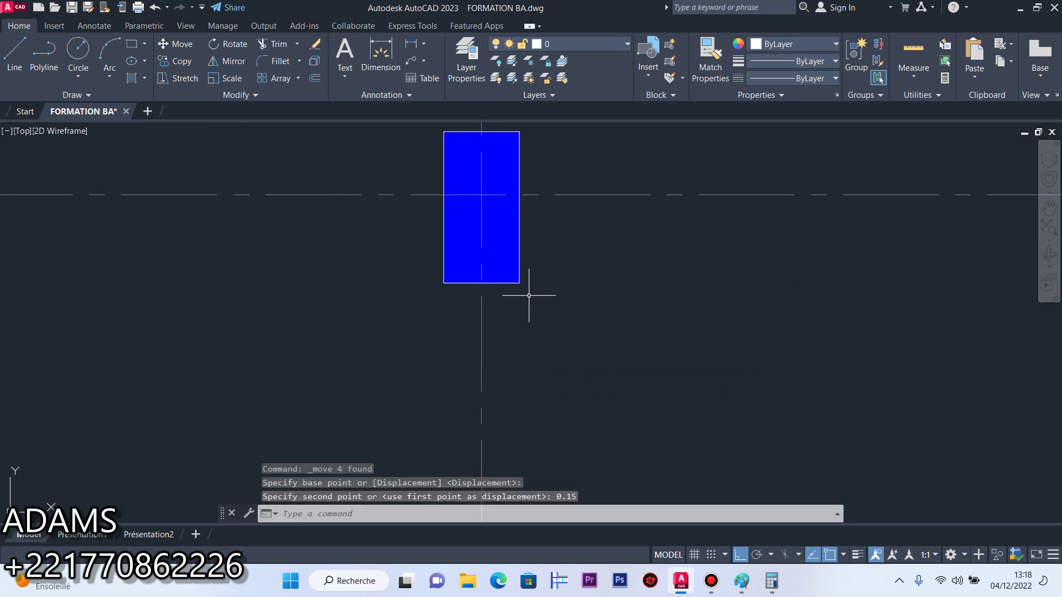
Save the drawing
{"action": "scroll", "coordinate": [531, 309], "scroll_direction": "down", "scroll_amount": 10}
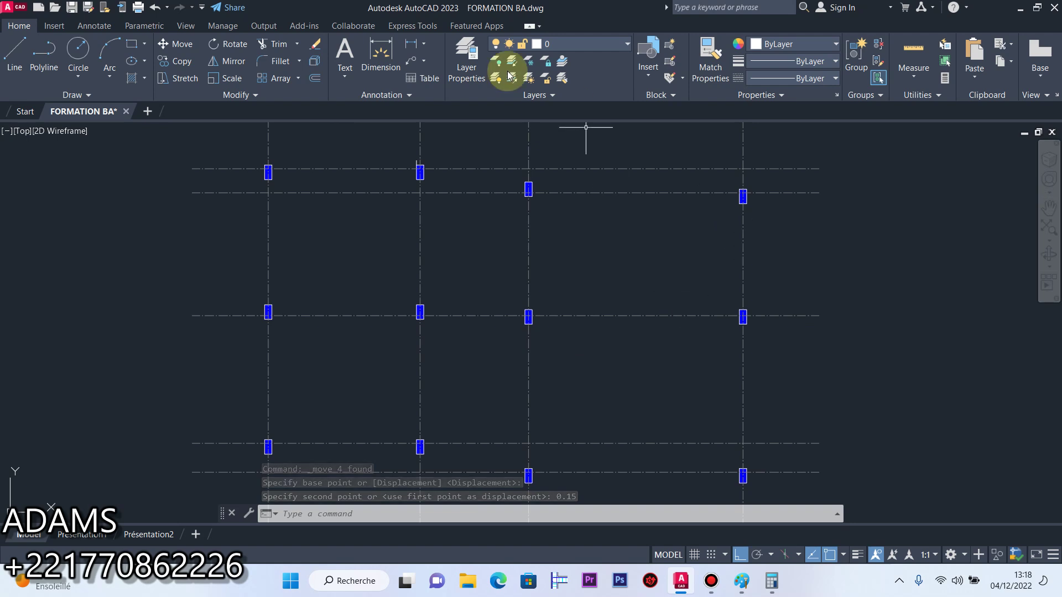
{"action": "key", "text": "ctrl+s"}
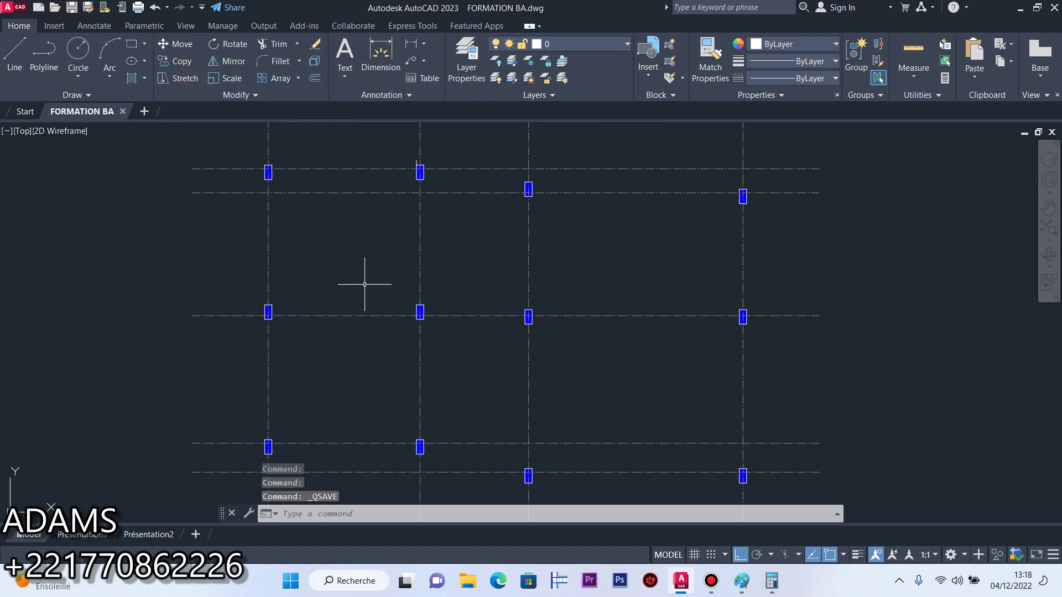
{"action": "left_click", "coordinate": [711, 581]}
{"action": "left_click", "coordinate": [930, 522]}
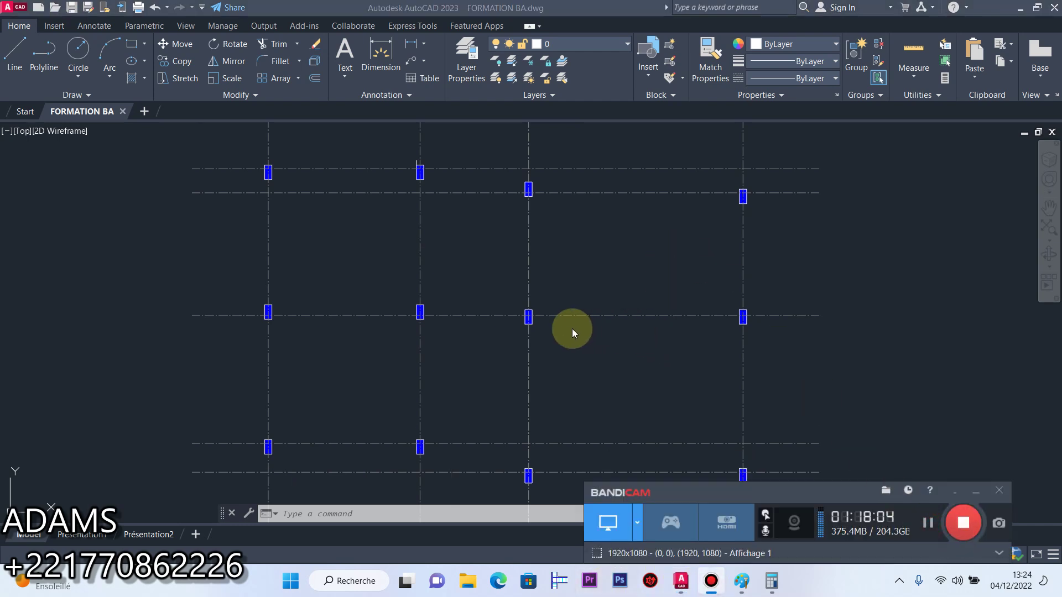
{"action": "scroll", "coordinate": [571, 329], "scroll_direction": "down", "scroll_amount": 5}
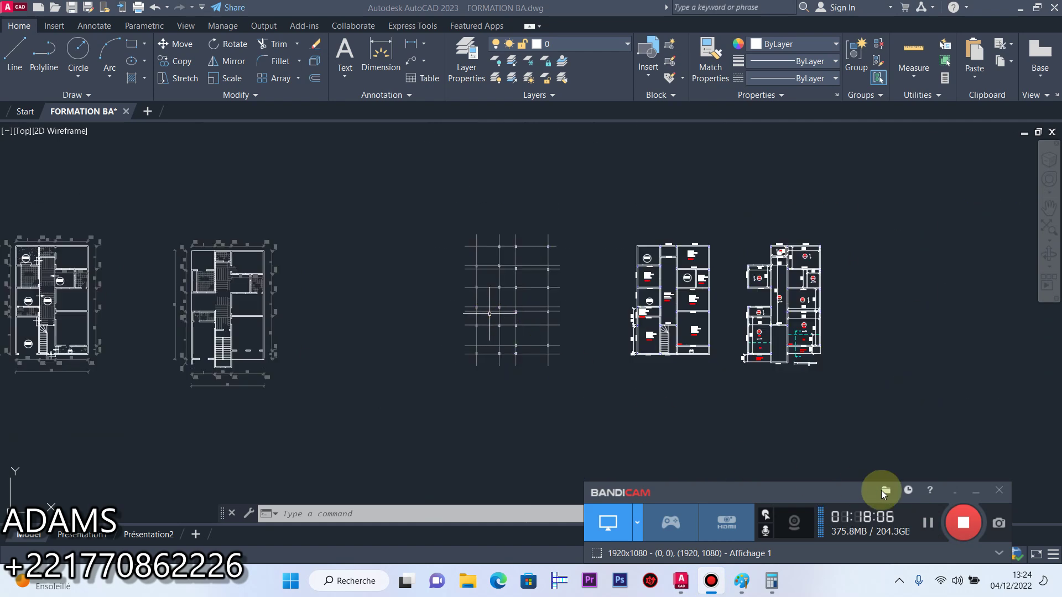
Draw a circle of radius 0.2 centred on the lower end of the first vertical axis
{"action": "left_click", "coordinate": [974, 492]}
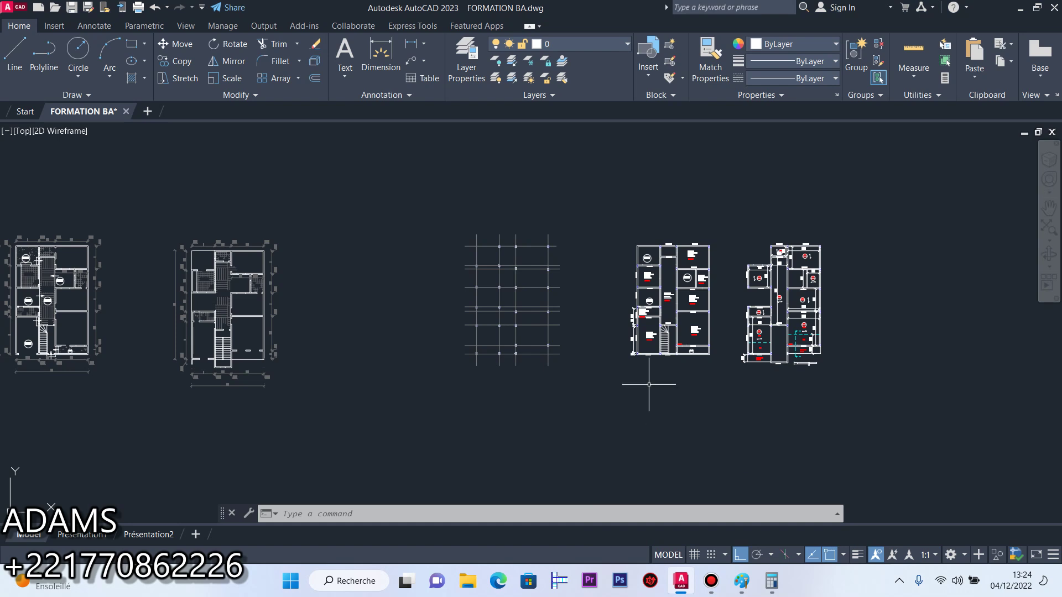
{"action": "scroll", "coordinate": [470, 381], "scroll_direction": "up", "scroll_amount": 6}
{"action": "left_click", "coordinate": [78, 51]}
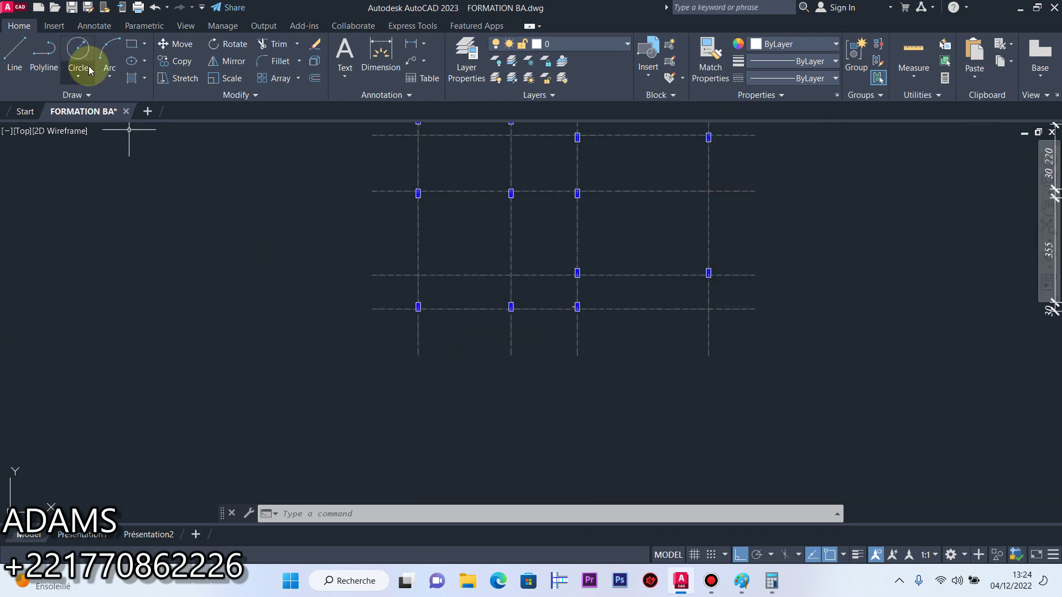
{"action": "scroll", "coordinate": [398, 359], "scroll_direction": "up", "scroll_amount": 5}
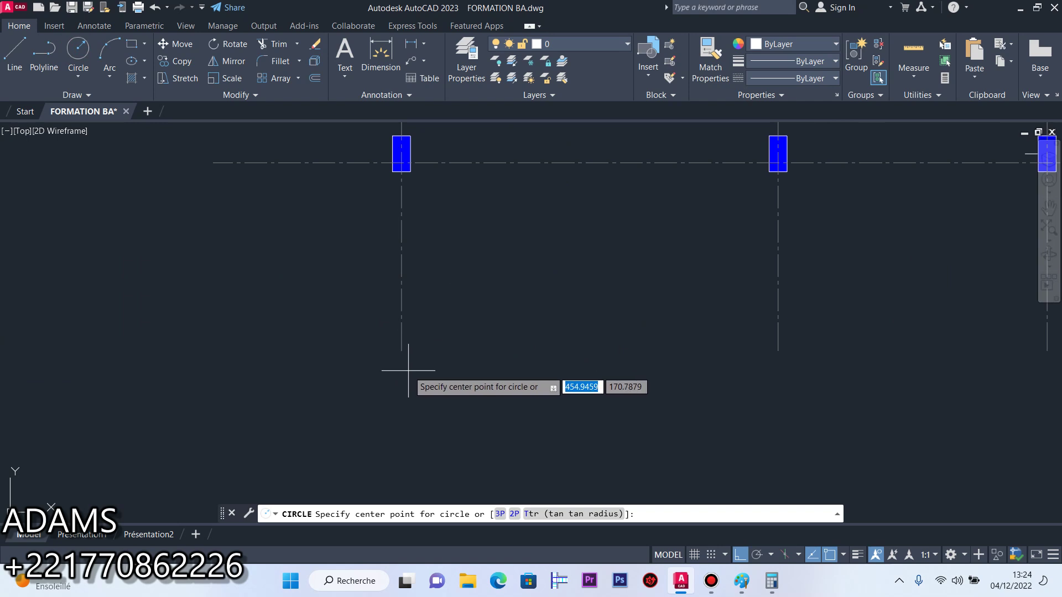
{"action": "left_click", "coordinate": [402, 351]}
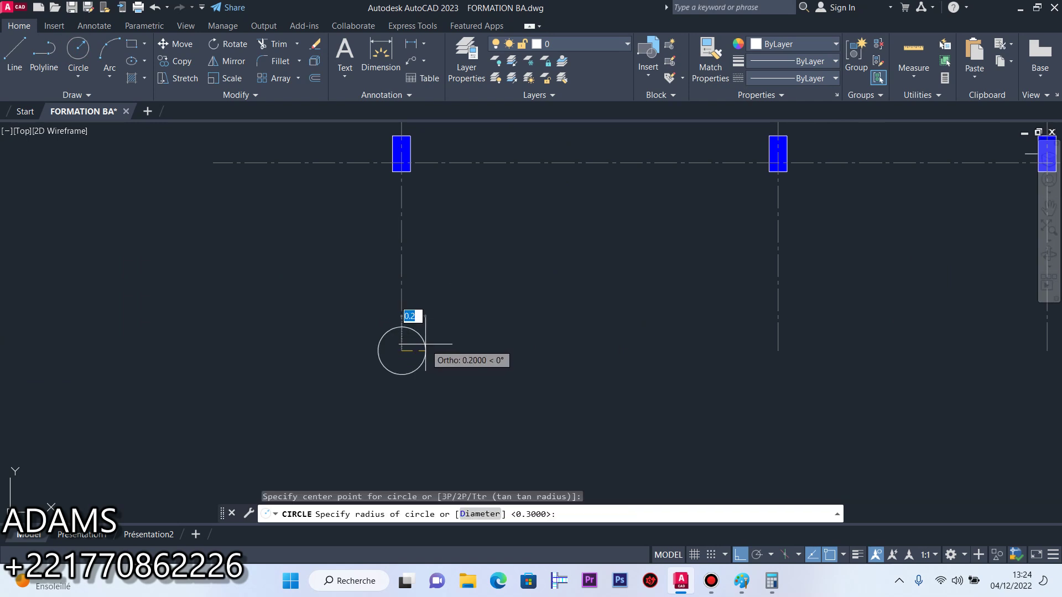
{"action": "key", "text": "Return"}
Move the circle down so its top quadrant meets the lower end of the first vertical axis
{"action": "scroll", "coordinate": [386, 366], "scroll_direction": "up", "scroll_amount": 3}
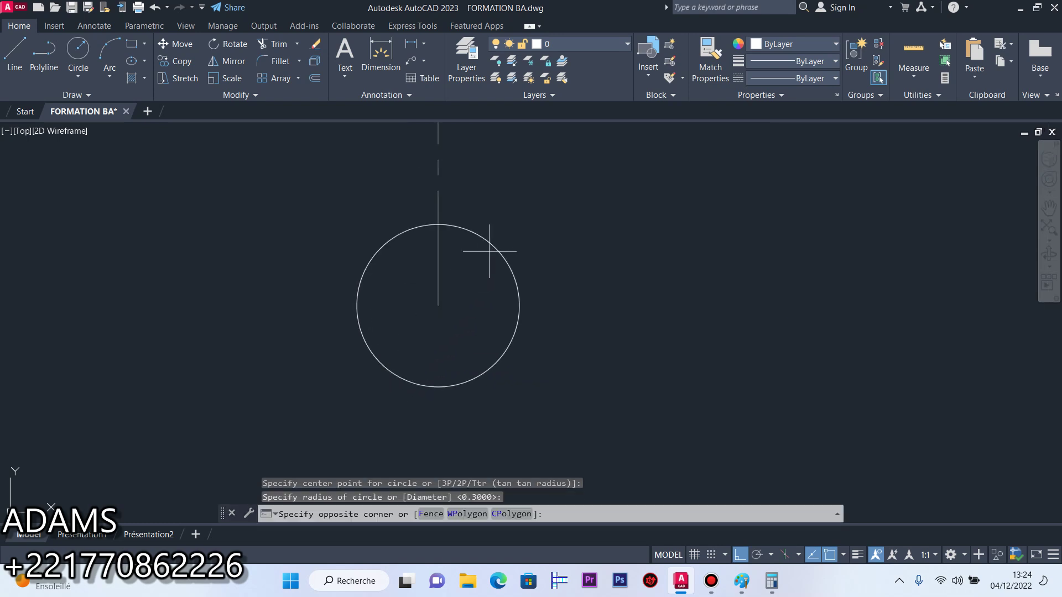
{"action": "left_click", "coordinate": [490, 230]}
{"action": "left_click", "coordinate": [473, 230]}
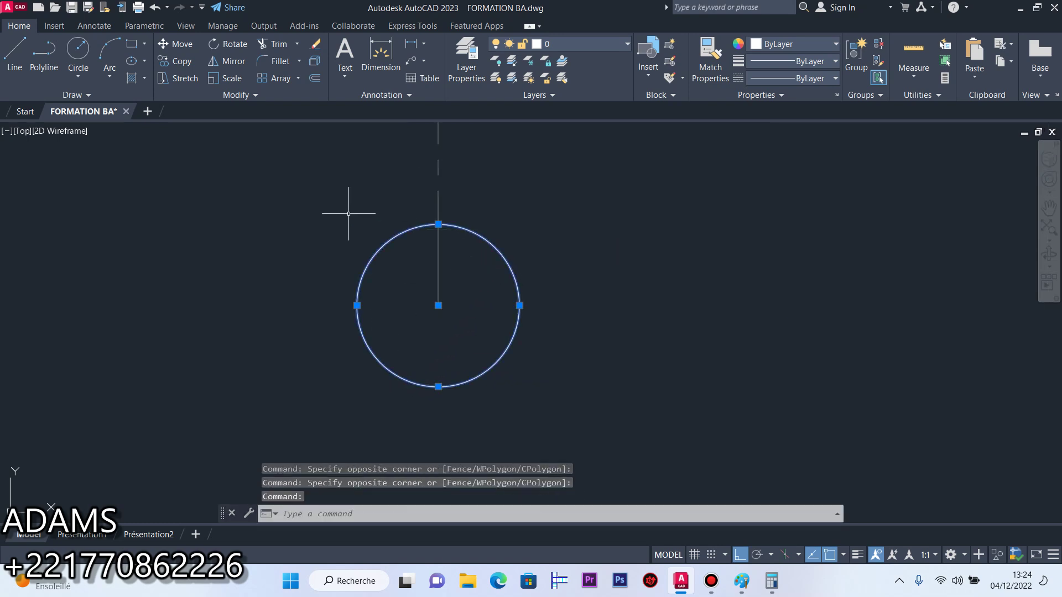
{"action": "left_click", "coordinate": [179, 44]}
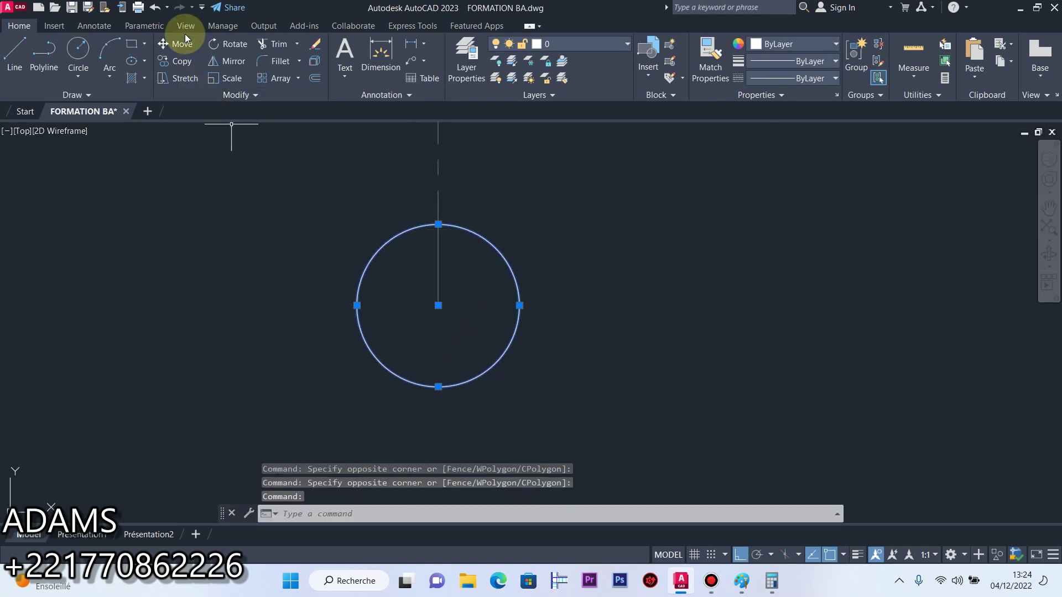
{"action": "left_click", "coordinate": [438, 225]}
{"action": "left_click", "coordinate": [438, 305]}
Copy the red "a.s +0.15" text from the neighbouring plan's lower-left room into the circle below the first vertical axis
{"action": "scroll", "coordinate": [505, 278], "scroll_direction": "down", "scroll_amount": 5}
{"action": "scroll", "coordinate": [584, 305], "scroll_direction": "down", "scroll_amount": 5}
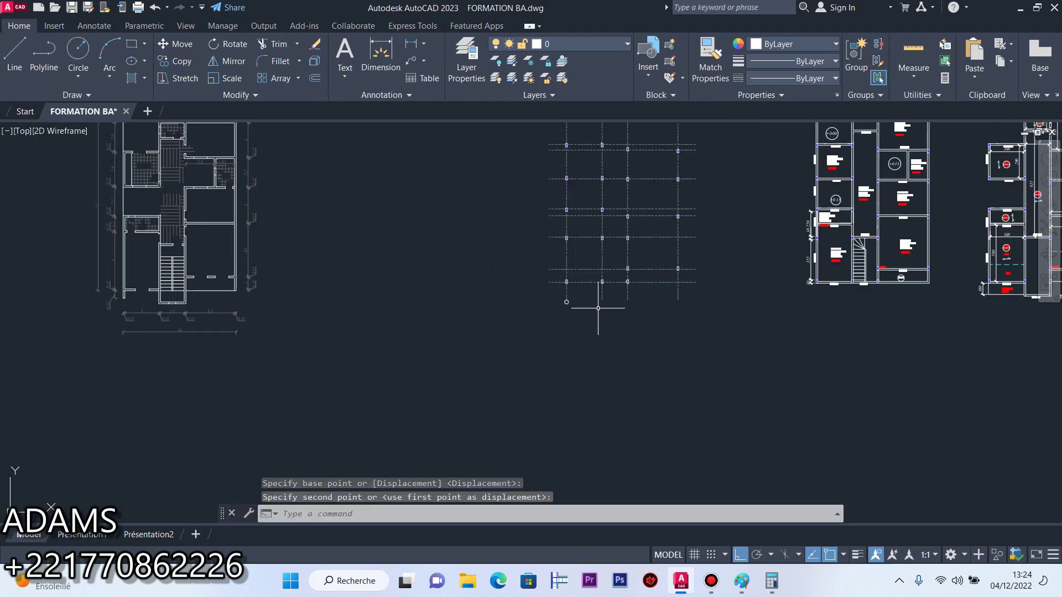
{"action": "scroll", "coordinate": [663, 311], "scroll_direction": "up", "scroll_amount": 5}
{"action": "scroll", "coordinate": [590, 296], "scroll_direction": "down", "scroll_amount": 3}
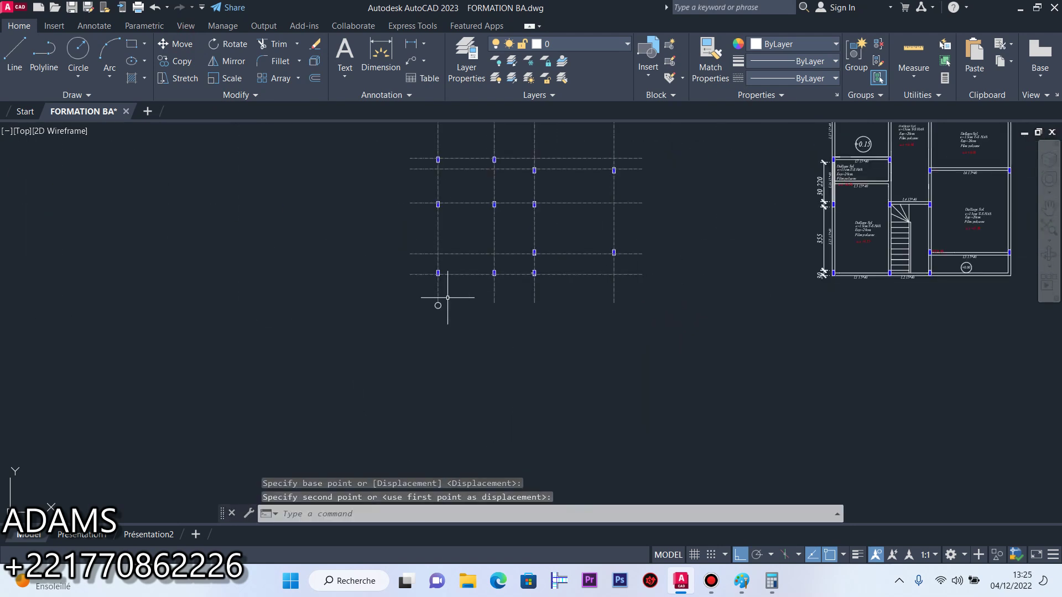
{"action": "scroll", "coordinate": [874, 253], "scroll_direction": "up", "scroll_amount": 5}
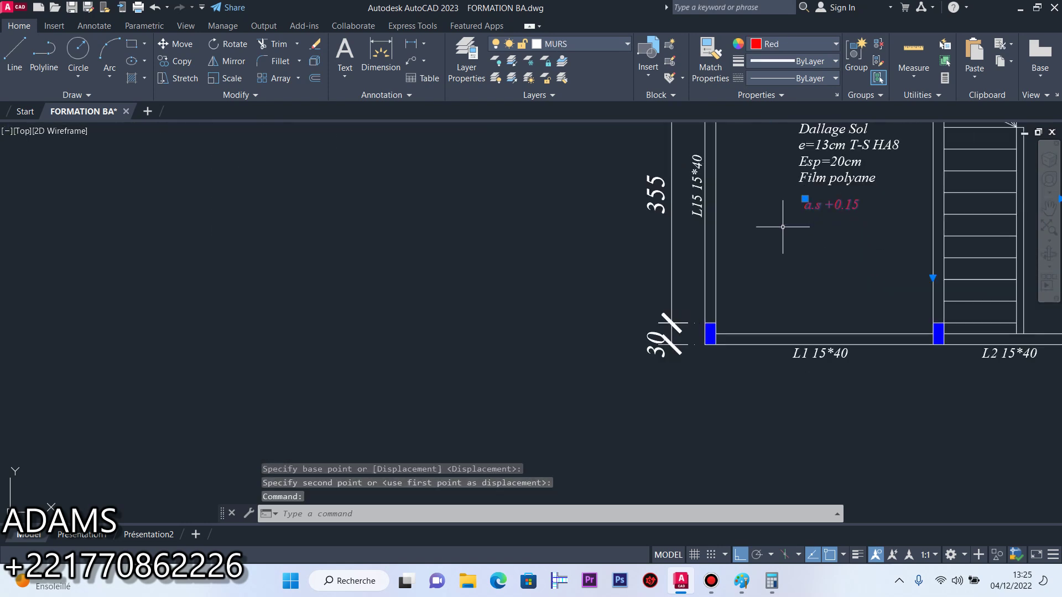
{"action": "left_click", "coordinate": [181, 64]}
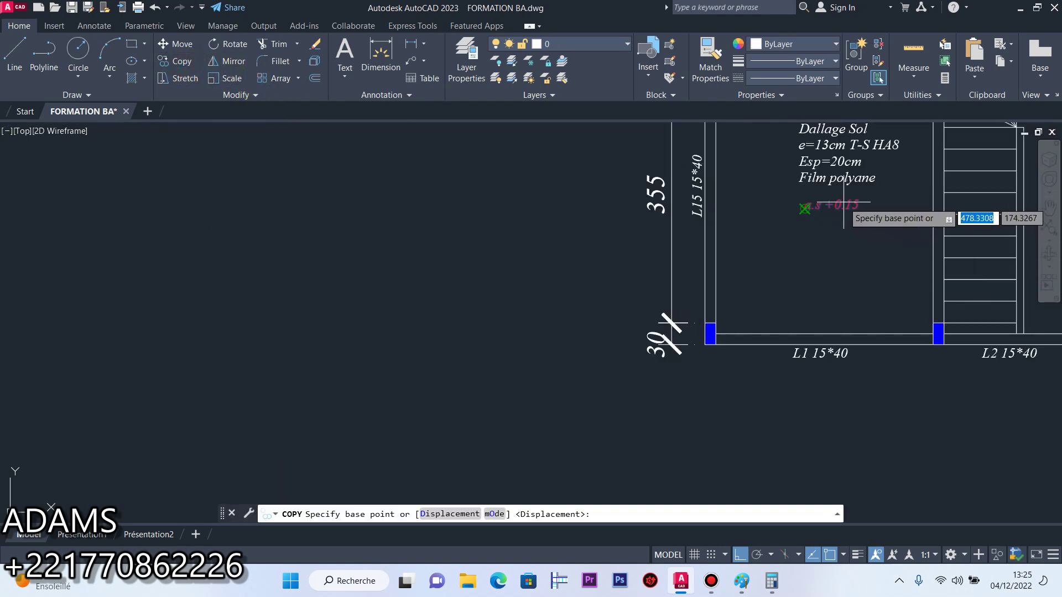
{"action": "left_click", "coordinate": [805, 202]}
{"action": "scroll", "coordinate": [863, 222], "scroll_direction": "down", "scroll_amount": 5}
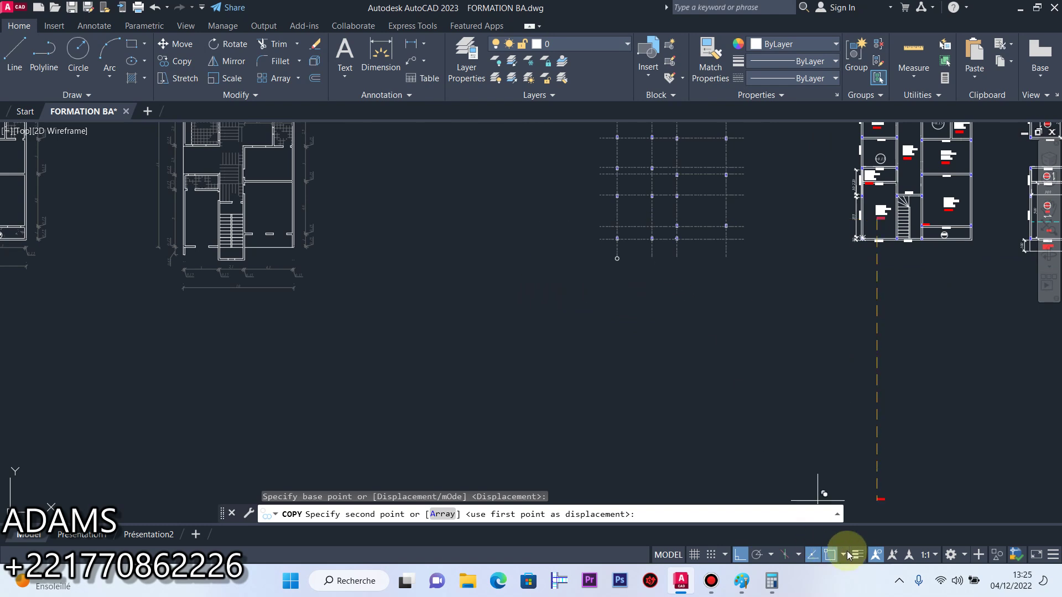
{"action": "left_click", "coordinate": [740, 555]}
{"action": "scroll", "coordinate": [647, 260], "scroll_direction": "up", "scroll_amount": 6}
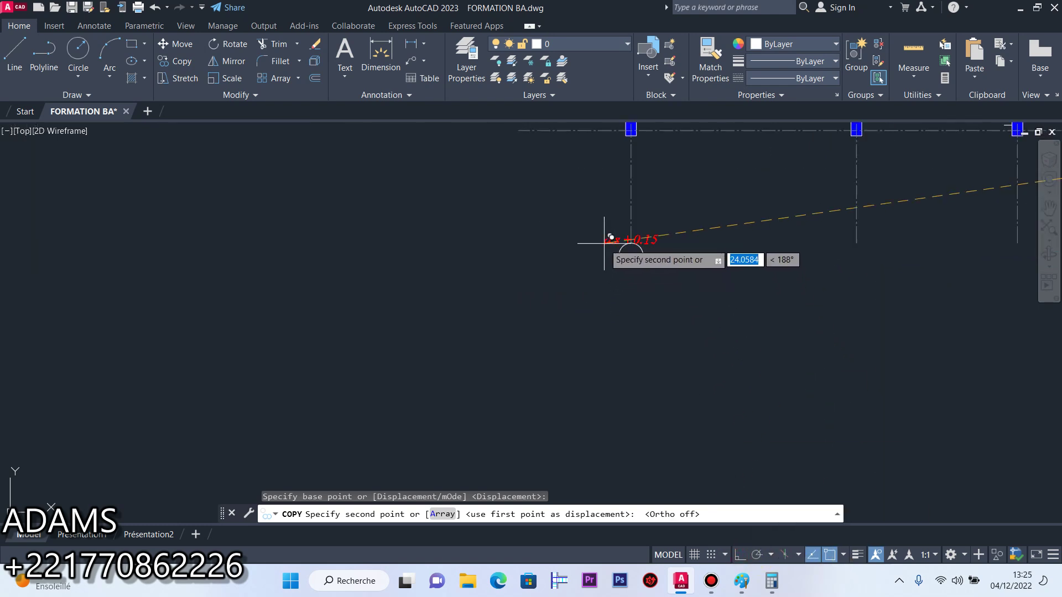
{"action": "left_click", "coordinate": [650, 261]}
{"action": "right_click", "coordinate": [643, 255]}
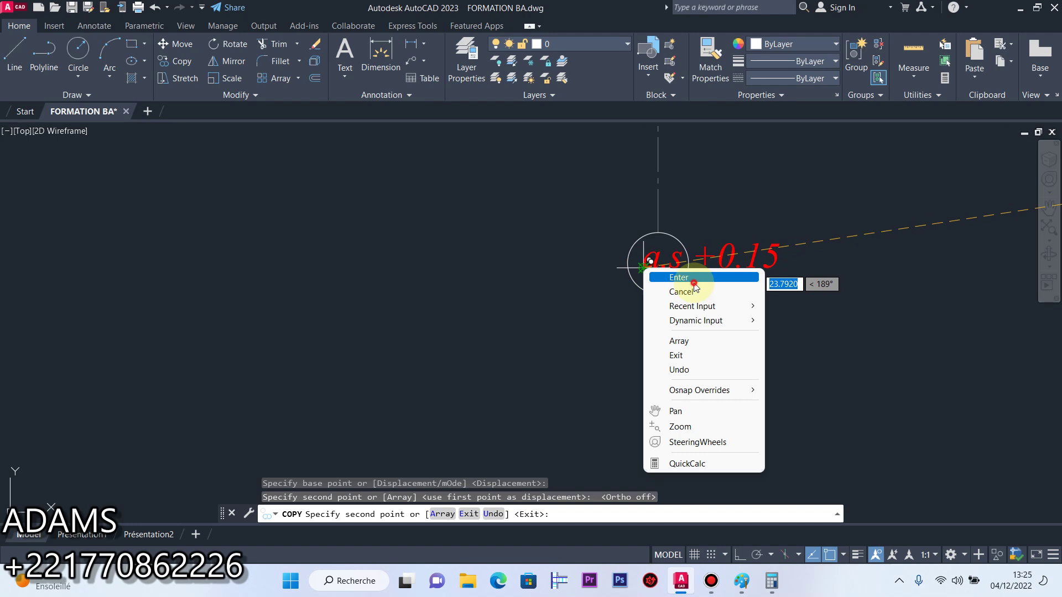
{"action": "left_click", "coordinate": [660, 258]}
Replace the copied red text in the axis circle with "1"
{"action": "double_click", "coordinate": [780, 271]}
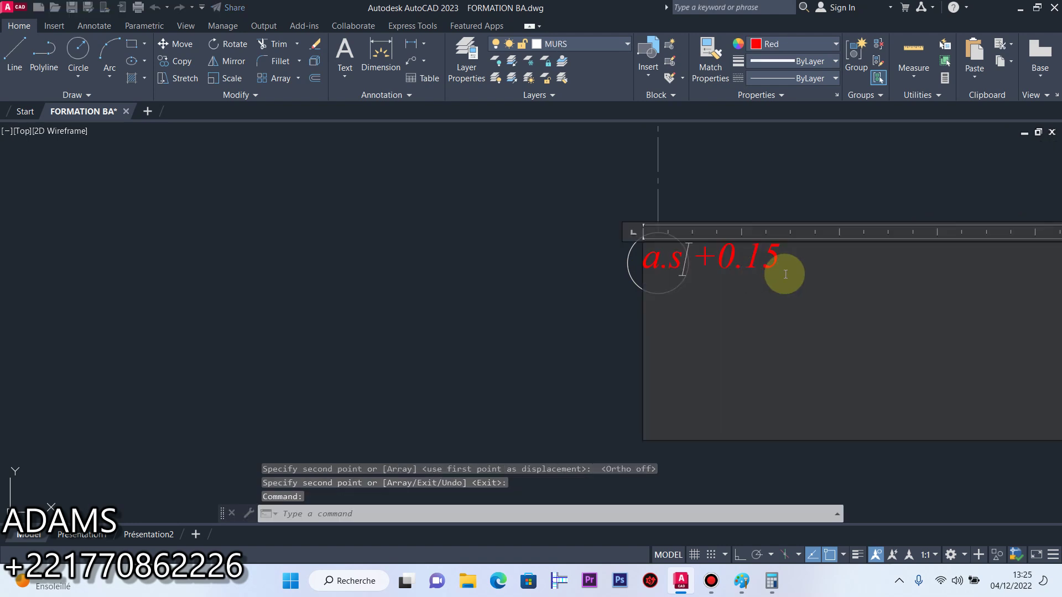
{"action": "type", "text": "1"}
{"action": "left_click", "coordinate": [637, 260]}
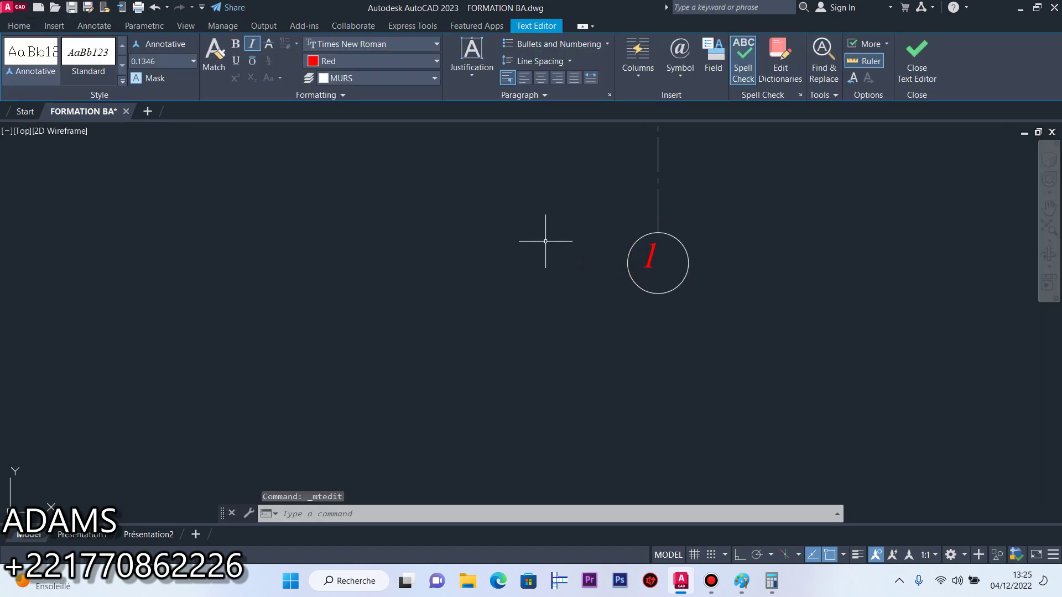
Nudge the red number 1 right and down until it is centred in its axis circle
{"action": "scroll", "coordinate": [635, 253], "scroll_direction": "up", "scroll_amount": 5}
{"action": "left_click", "coordinate": [635, 254]}
{"action": "left_click", "coordinate": [577, 299]}
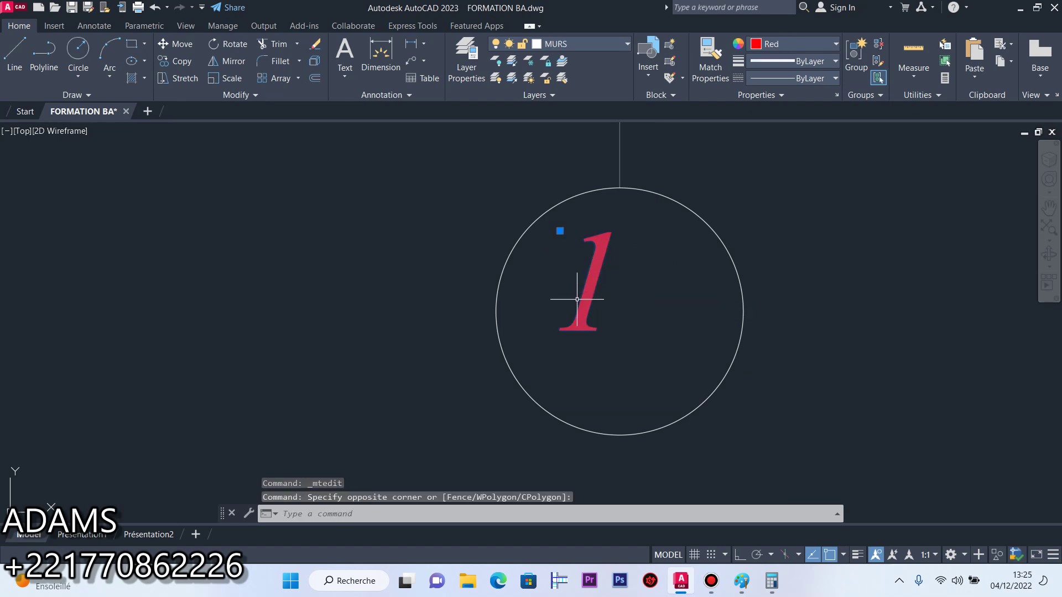
{"action": "key", "text": "ctrl+Right"}
{"action": "key", "text": "ctrl+Right"}
{"action": "key", "text": "ctrl+Right"}
{"action": "key", "text": "ctrl+Right"}
{"action": "key", "text": "ctrl+Right"}
{"action": "key", "text": "ctrl+Right"}
{"action": "key", "text": "ctrl+Right"}
{"action": "key", "text": "ctrl+Right"}
{"action": "key", "text": "ctrl+Right"}
{"action": "key", "text": "ctrl+Right"}
{"action": "key", "text": "ctrl+Right"}
{"action": "key", "text": "ctrl+Right"}
{"action": "key", "text": "ctrl+Right"}
{"action": "key", "text": "ctrl+Down"}
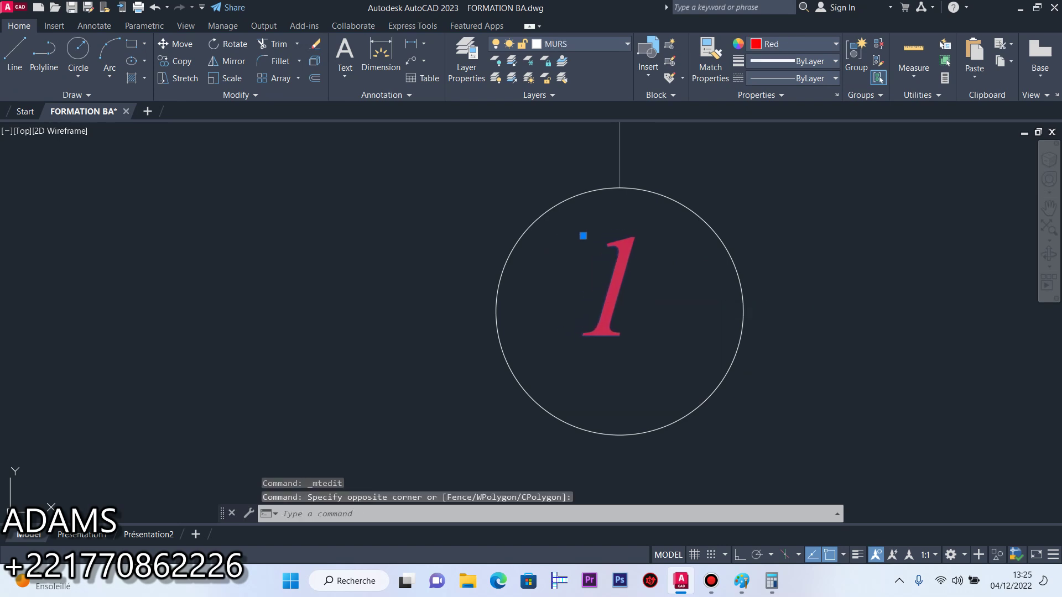
{"action": "key", "text": "ctrl+Down"}
{"action": "key", "text": "ctrl+Down"}
{"action": "key", "text": "ctrl+Down"}
{"action": "key", "text": "ctrl+Down"}
{"action": "key", "text": "ctrl+Down"}
{"action": "key", "text": "ctrl+Down"}
{"action": "key", "text": "ctrl+Down"}
{"action": "key", "text": "ctrl+Down"}
{"action": "key", "text": "ctrl+Down"}
{"action": "key", "text": "ctrl+Down"}
{"action": "key", "text": "ctrl+Down"}
{"action": "key", "text": "ctrl+Down"}
{"action": "key", "text": "ctrl+Down"}
{"action": "key", "text": "ctrl+Down"}
{"action": "key", "text": "ctrl+Down"}
{"action": "key", "text": "ctrl+Right"}
{"action": "key", "text": "ctrl+Right"}
{"action": "key", "text": "ctrl+Right"}
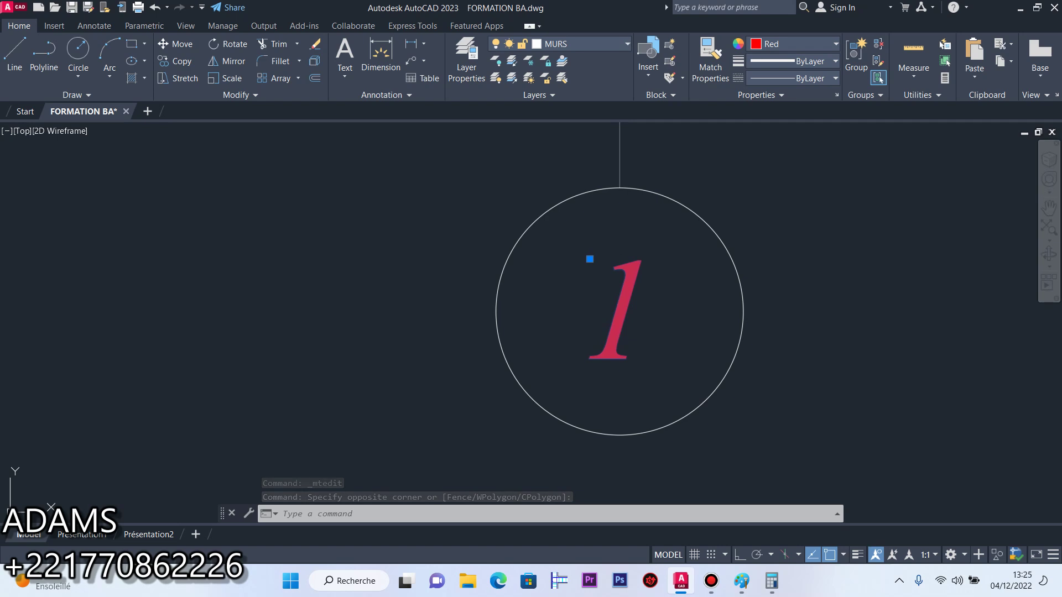
{"action": "key", "text": "Escape"}
Copy the circle with its number from its top quadrant to the lower ends of the second, third and fourth vertical axes
{"action": "scroll", "coordinate": [573, 311], "scroll_direction": "down", "scroll_amount": 10}
{"action": "scroll", "coordinate": [636, 370], "scroll_direction": "up", "scroll_amount": 4}
{"action": "left_click", "coordinate": [604, 301]}
{"action": "left_click", "coordinate": [450, 247]}
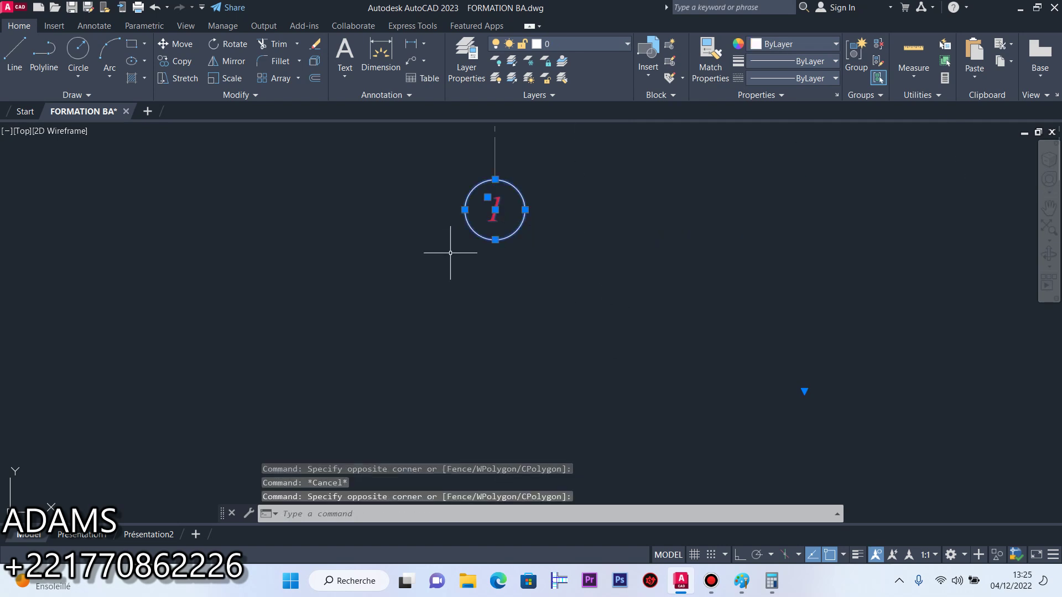
{"action": "left_click", "coordinate": [163, 63]}
{"action": "left_click", "coordinate": [494, 180]}
{"action": "scroll", "coordinate": [398, 191], "scroll_direction": "down", "scroll_amount": 4}
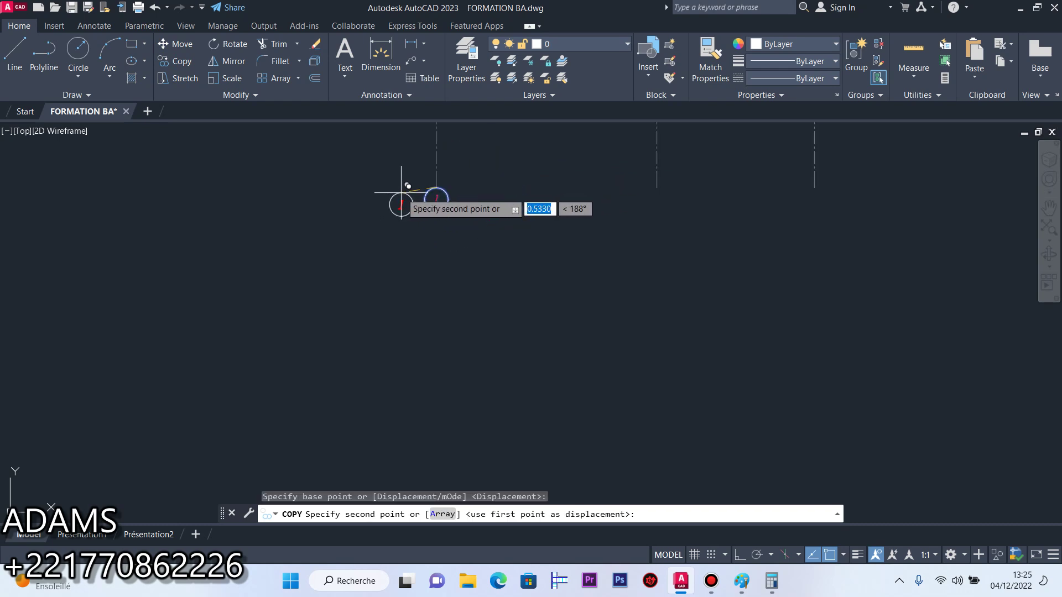
{"action": "scroll", "coordinate": [669, 199], "scroll_direction": "up", "scroll_amount": 2}
{"action": "left_click", "coordinate": [736, 558]}
{"action": "left_click", "coordinate": [642, 186]}
{"action": "scroll", "coordinate": [540, 200], "scroll_direction": "down", "scroll_amount": 2}
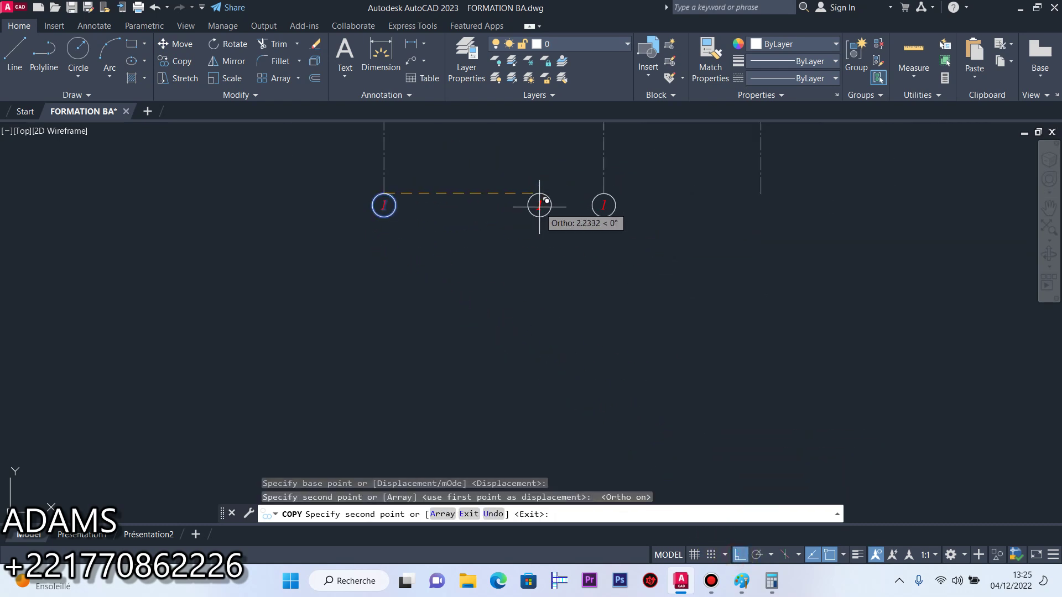
{"action": "left_click", "coordinate": [760, 194]}
{"action": "scroll", "coordinate": [636, 238], "scroll_direction": "down", "scroll_amount": 3}
{"action": "scroll", "coordinate": [702, 244], "scroll_direction": "up", "scroll_amount": 2}
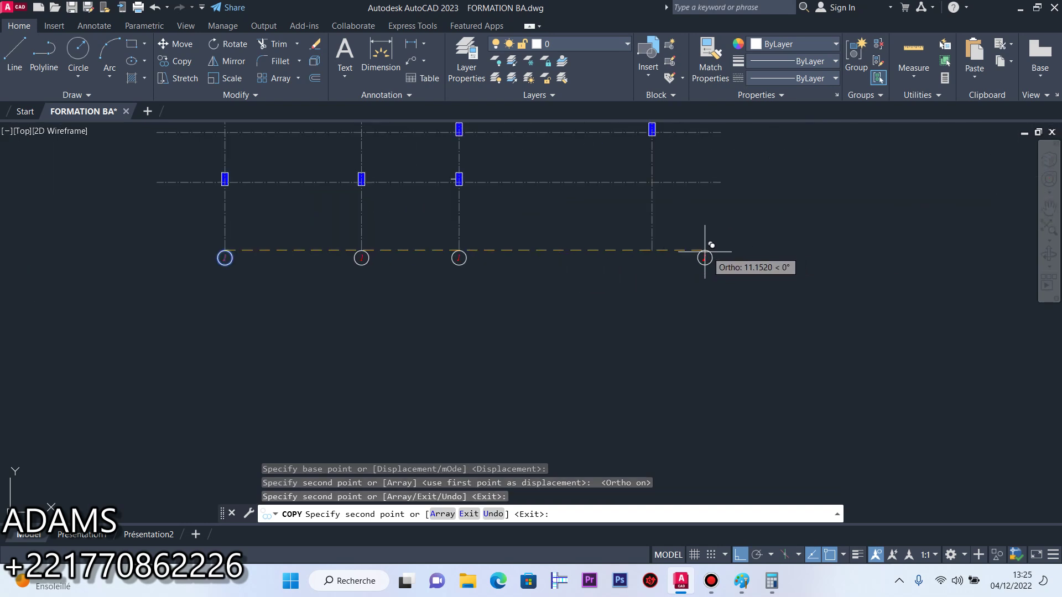
{"action": "left_click", "coordinate": [658, 256]}
{"action": "right_click", "coordinate": [657, 257]}
{"action": "left_click", "coordinate": [667, 262]}
Change the number in the second vertical axis's bubble to 2
{"action": "scroll", "coordinate": [336, 260], "scroll_direction": "up", "scroll_amount": 5}
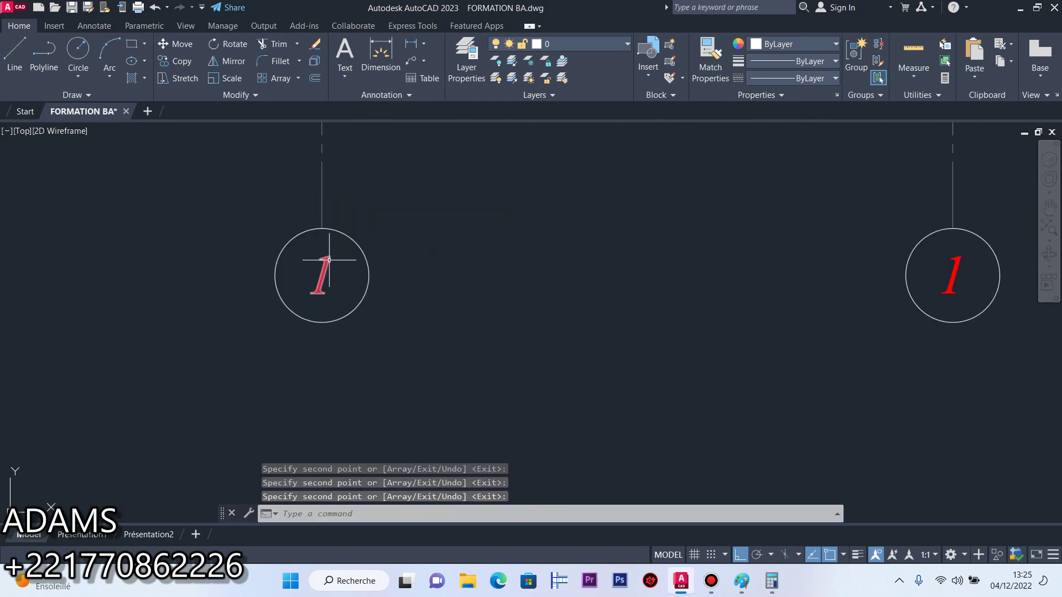
{"action": "double_click", "coordinate": [317, 264]}
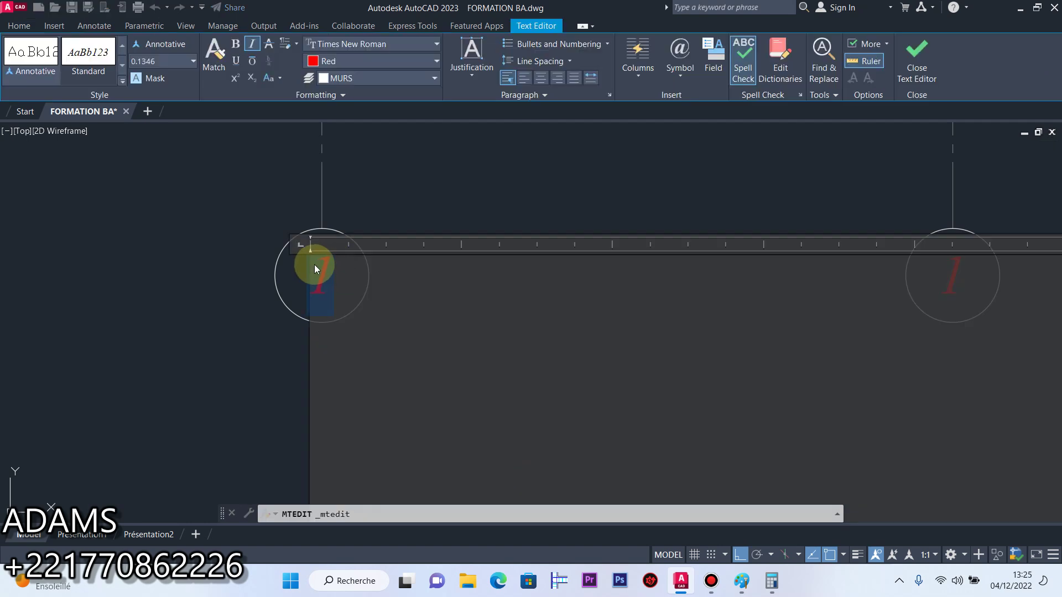
{"action": "type", "text": "2"}
{"action": "left_click", "coordinate": [308, 391]}
Change the number in the third vertical axis's bubble to 3
{"action": "scroll", "coordinate": [441, 328], "scroll_direction": "down", "scroll_amount": 6}
{"action": "scroll", "coordinate": [402, 327], "scroll_direction": "up", "scroll_amount": 4}
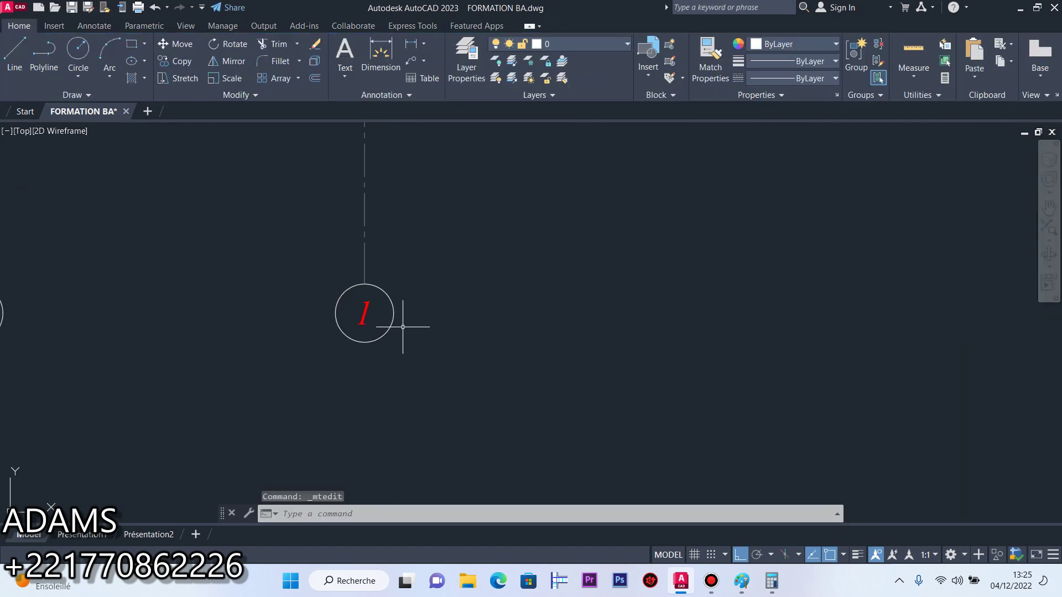
{"action": "scroll", "coordinate": [360, 308], "scroll_direction": "up", "scroll_amount": 3}
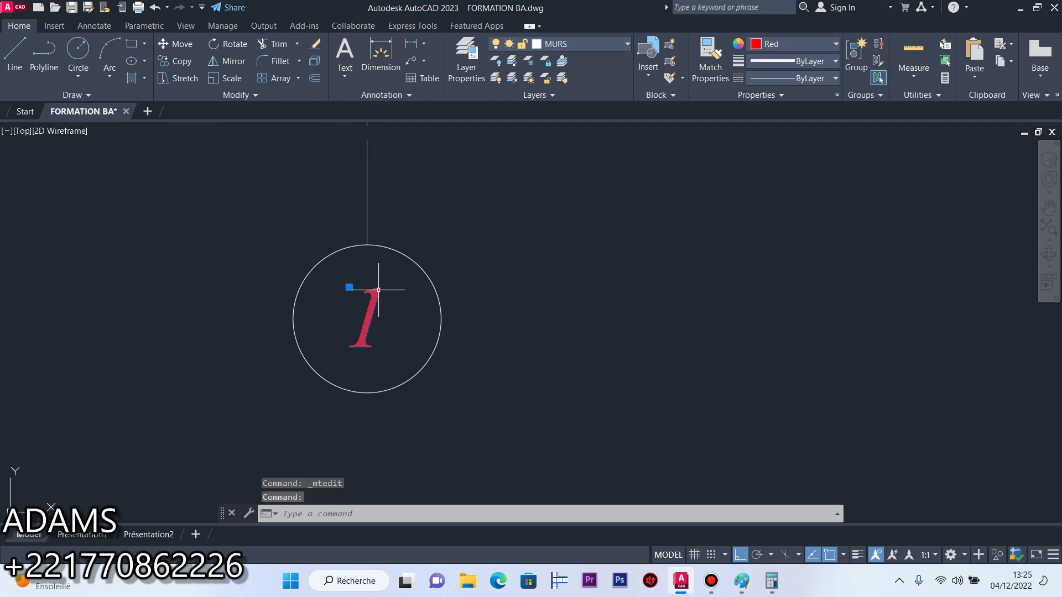
{"action": "double_click", "coordinate": [380, 297]}
{"action": "type", "text": "3"}
{"action": "left_click", "coordinate": [344, 304]}
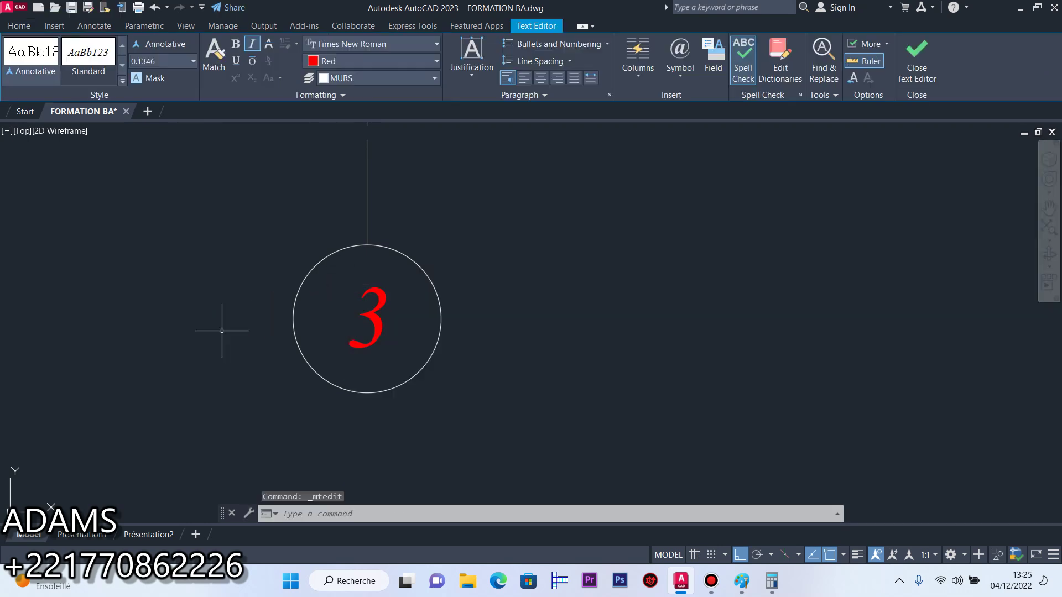
Change the number in the fourth vertical axis's bubble to 4
{"action": "scroll", "coordinate": [344, 304], "scroll_direction": "down", "scroll_amount": 5}
{"action": "scroll", "coordinate": [825, 311], "scroll_direction": "up", "scroll_amount": 5}
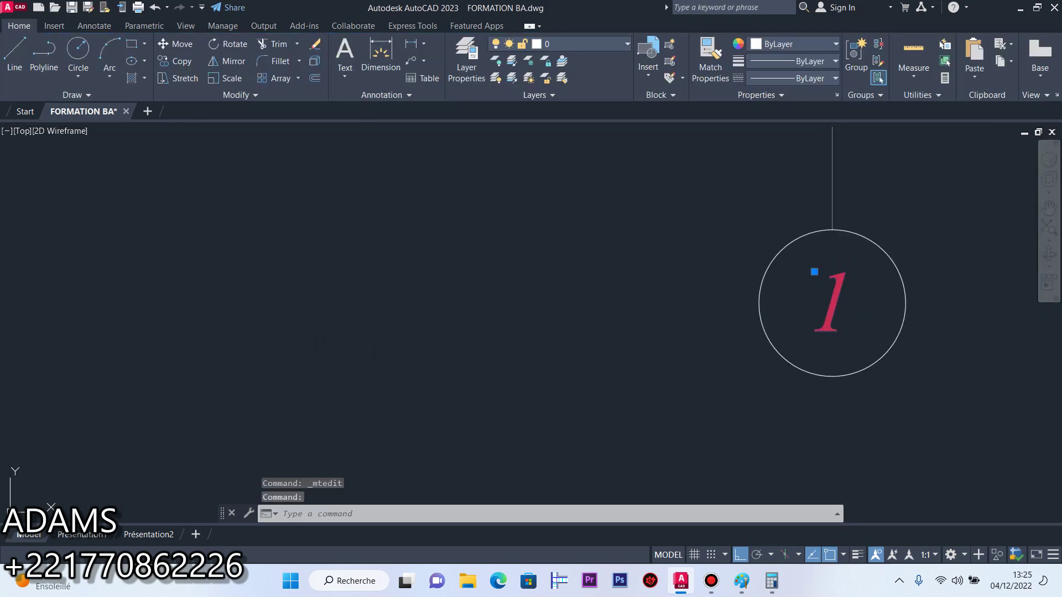
{"action": "double_click", "coordinate": [824, 298]}
{"action": "type", "text": "4"}
{"action": "left_click", "coordinate": [775, 305]}
Copy the four numbered bubbles from their bottom quadrant straight up to the upper ends of the vertical axes
{"action": "scroll", "coordinate": [881, 323], "scroll_direction": "down", "scroll_amount": 5}
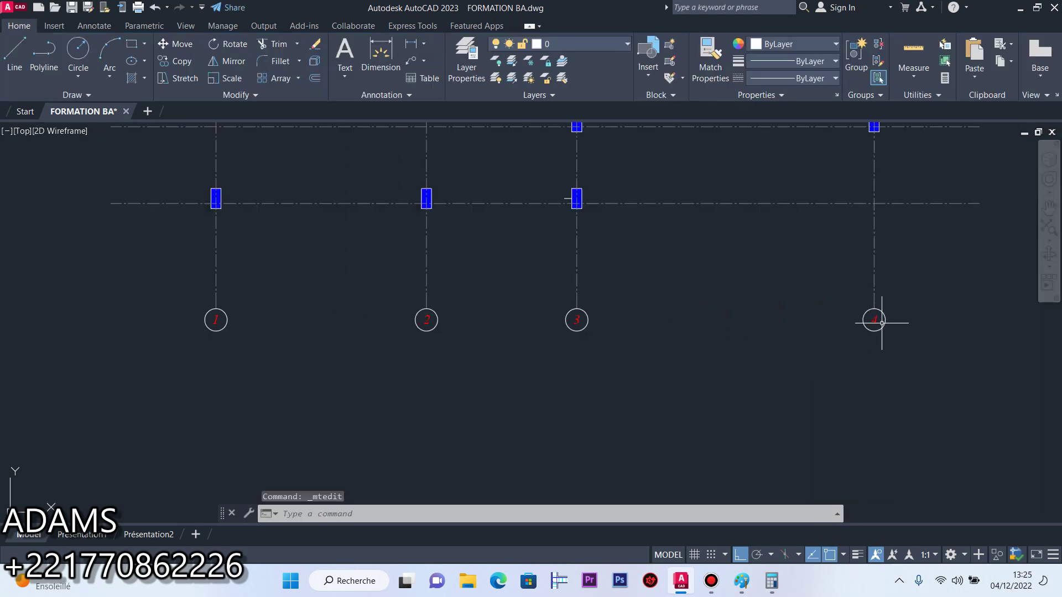
{"action": "left_click", "coordinate": [917, 320]}
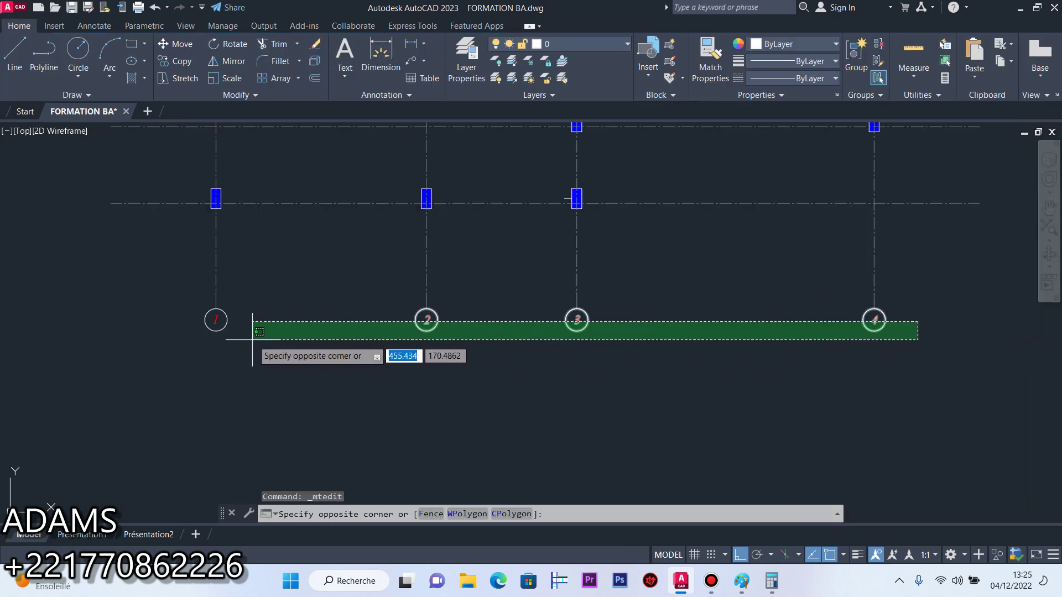
{"action": "left_click", "coordinate": [195, 338]}
{"action": "left_click", "coordinate": [177, 61]}
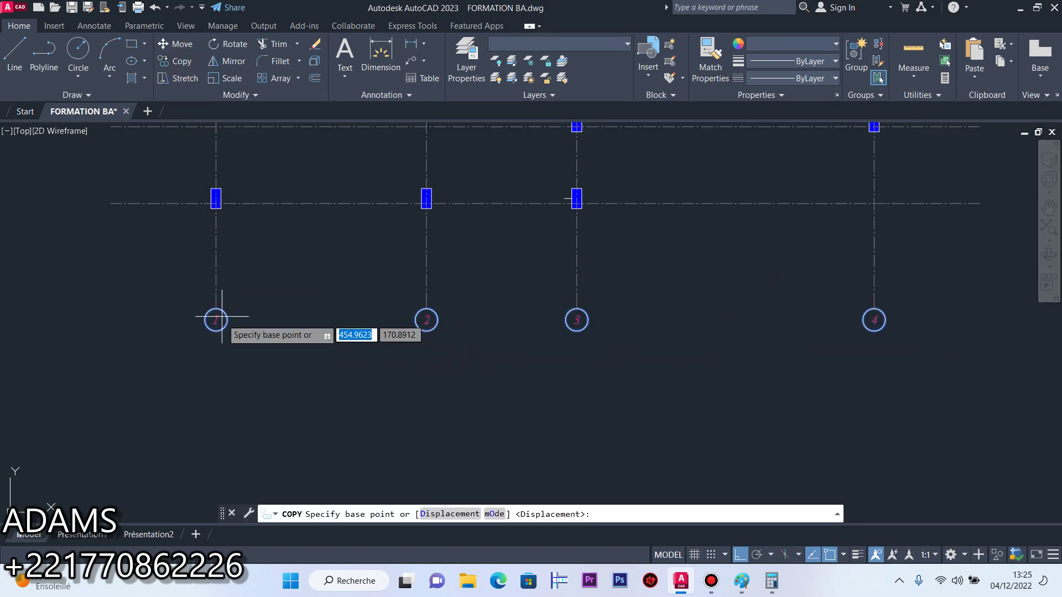
{"action": "scroll", "coordinate": [215, 320], "scroll_direction": "up", "scroll_amount": 6}
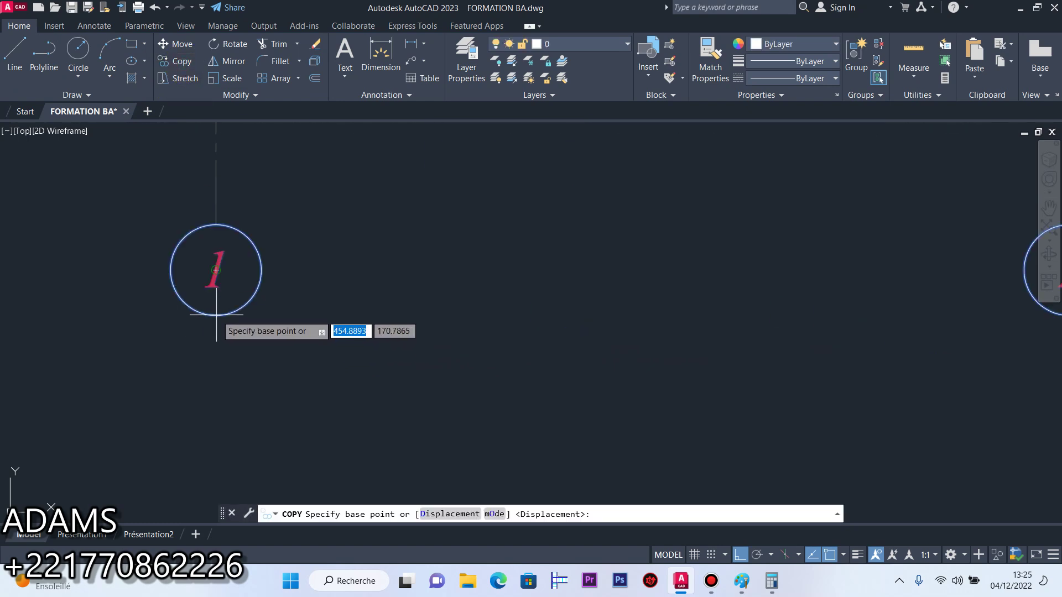
{"action": "left_click", "coordinate": [216, 320]}
{"action": "scroll", "coordinate": [216, 319], "scroll_direction": "down", "scroll_amount": 8}
{"action": "scroll", "coordinate": [218, 310], "scroll_direction": "down", "scroll_amount": 5}
{"action": "scroll", "coordinate": [238, 230], "scroll_direction": "up", "scroll_amount": 5}
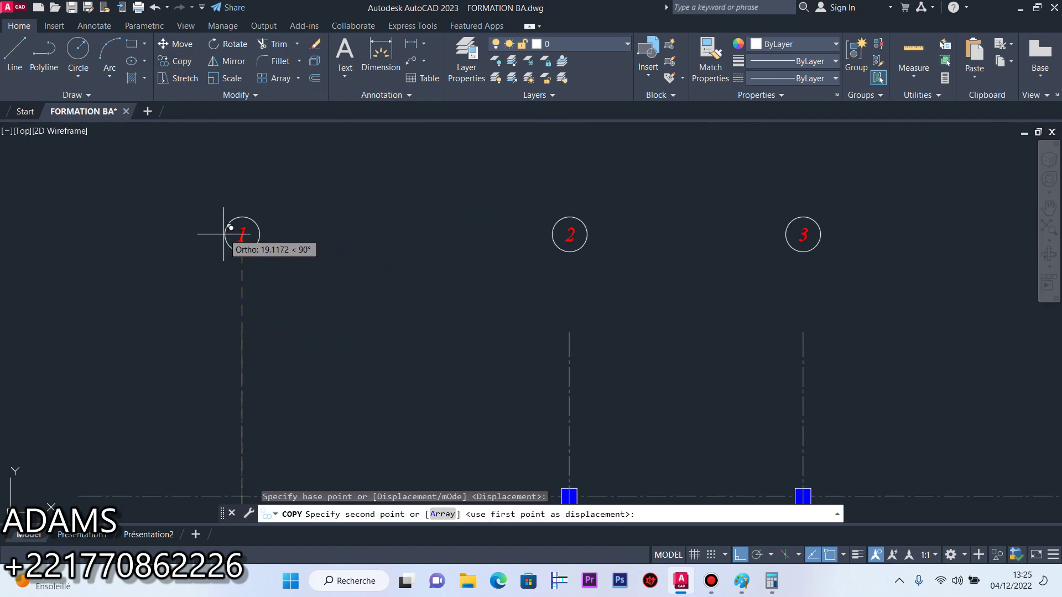
{"action": "left_click", "coordinate": [243, 259]}
{"action": "key", "text": "Escape"}
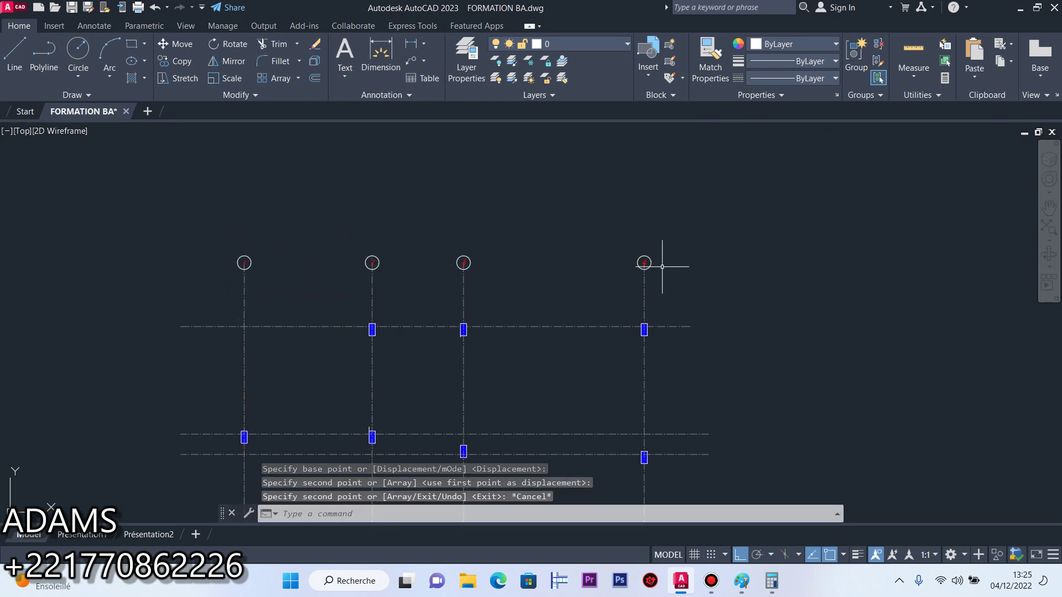
Move the four upper numbered bubbles straight up so their bottom quadrants sit on the upper ends of the vertical axes
{"action": "scroll", "coordinate": [662, 267], "scroll_direction": "up", "scroll_amount": 3}
{"action": "scroll", "coordinate": [650, 285], "scroll_direction": "up", "scroll_amount": 4}
{"action": "left_click", "coordinate": [645, 284]}
{"action": "left_click", "coordinate": [559, 209]}
{"action": "scroll", "coordinate": [682, 254], "scroll_direction": "down", "scroll_amount": 3}
{"action": "left_click", "coordinate": [636, 244]}
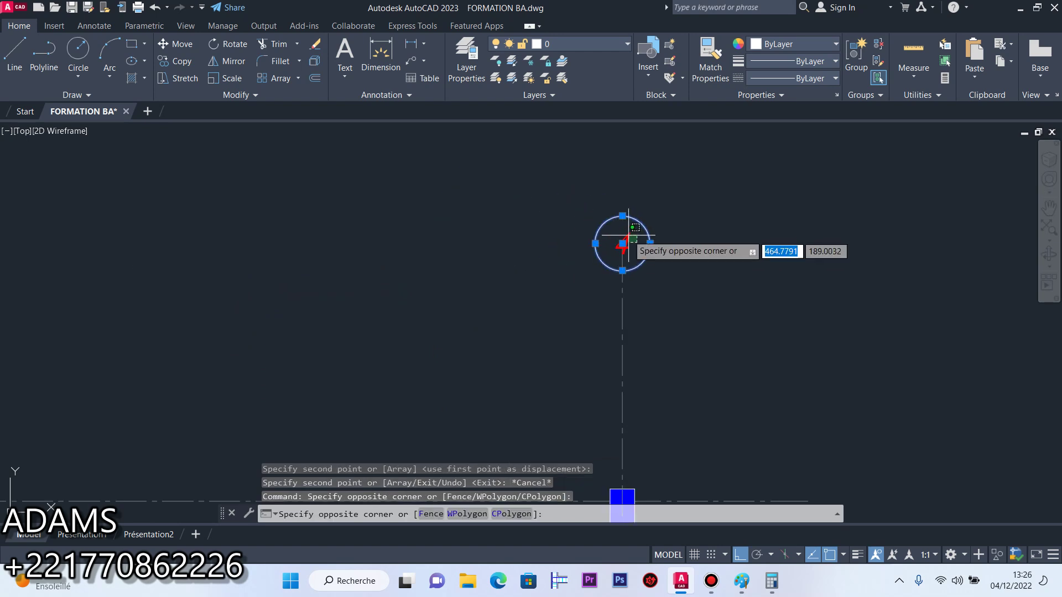
{"action": "left_click", "coordinate": [627, 233]}
{"action": "scroll", "coordinate": [693, 252], "scroll_direction": "down", "scroll_amount": 4}
{"action": "scroll", "coordinate": [508, 244], "scroll_direction": "up", "scroll_amount": 4}
{"action": "left_click", "coordinate": [492, 255]}
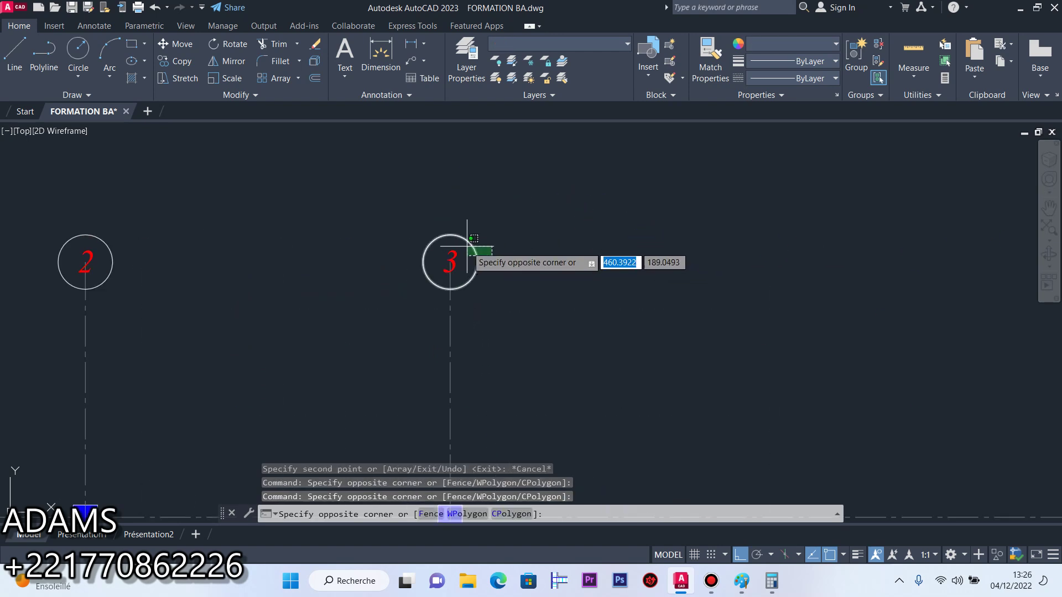
{"action": "left_click", "coordinate": [466, 246]}
{"action": "scroll", "coordinate": [463, 257], "scroll_direction": "up", "scroll_amount": 3}
{"action": "left_click", "coordinate": [452, 252]}
{"action": "left_click", "coordinate": [429, 235]}
{"action": "scroll", "coordinate": [688, 259], "scroll_direction": "down", "scroll_amount": 5}
{"action": "scroll", "coordinate": [536, 263], "scroll_direction": "up", "scroll_amount": 5}
{"action": "left_click", "coordinate": [634, 238]}
{"action": "left_click", "coordinate": [547, 184]}
{"action": "scroll", "coordinate": [733, 255], "scroll_direction": "down", "scroll_amount": 5}
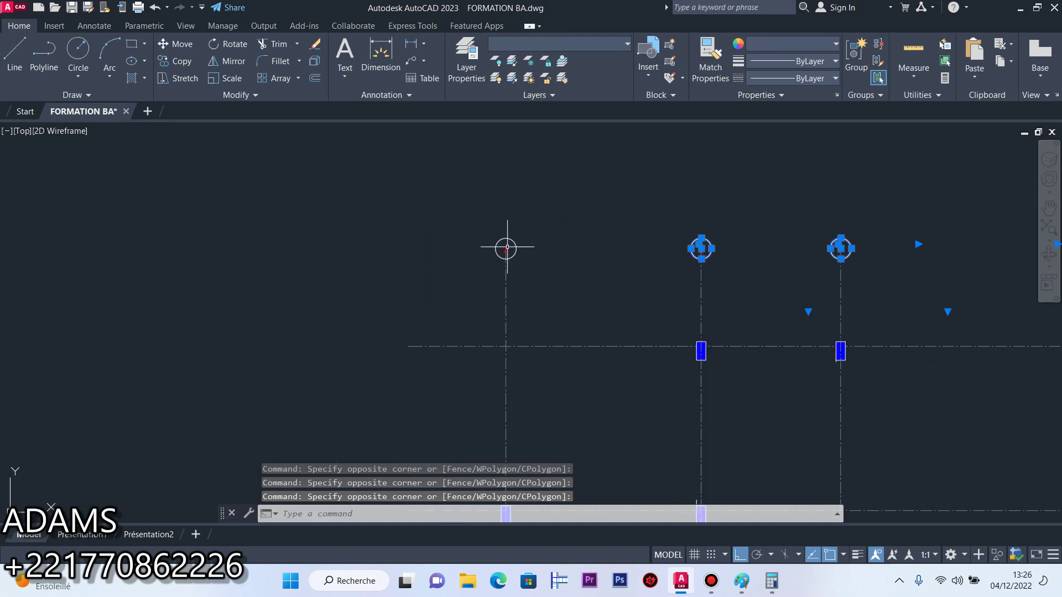
{"action": "scroll", "coordinate": [509, 246], "scroll_direction": "up", "scroll_amount": 5}
{"action": "left_click", "coordinate": [608, 216]}
{"action": "left_click", "coordinate": [486, 232]}
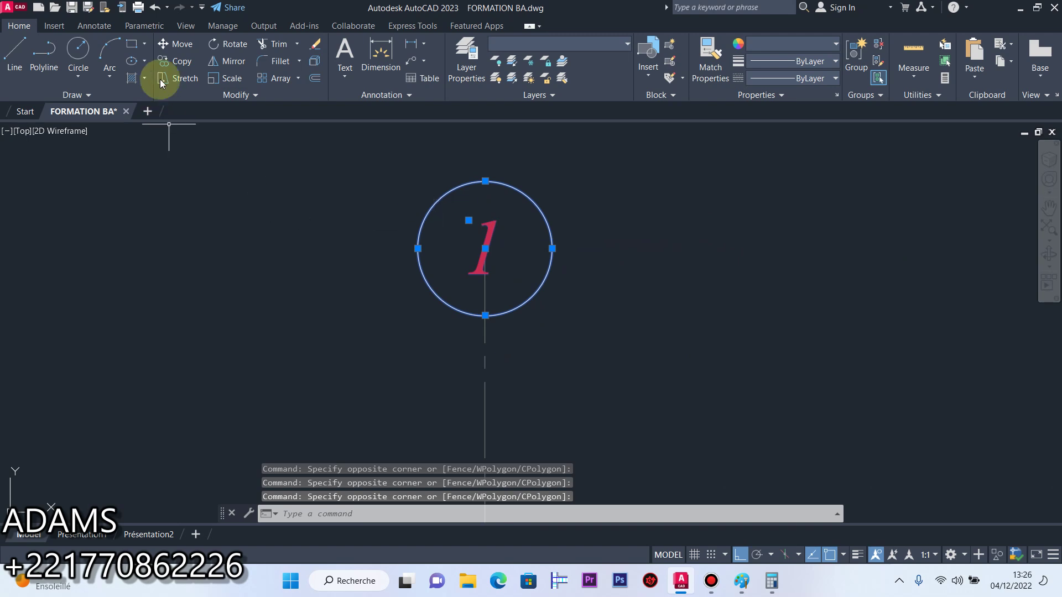
{"action": "left_click", "coordinate": [176, 44]}
{"action": "left_click", "coordinate": [485, 315]}
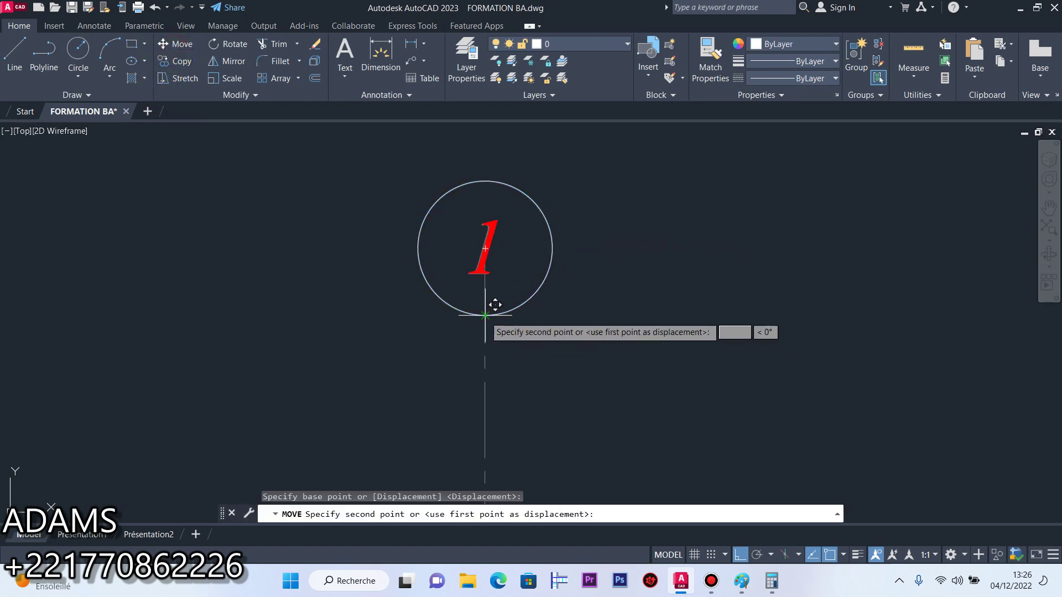
{"action": "left_click", "coordinate": [485, 249]}
Copy the lower bubble numbered 1 by its right quadrant to the left end of the lowest horizontal axis
{"action": "scroll", "coordinate": [565, 299], "scroll_direction": "down", "scroll_amount": 10}
{"action": "scroll", "coordinate": [543, 301], "scroll_direction": "up", "scroll_amount": 4}
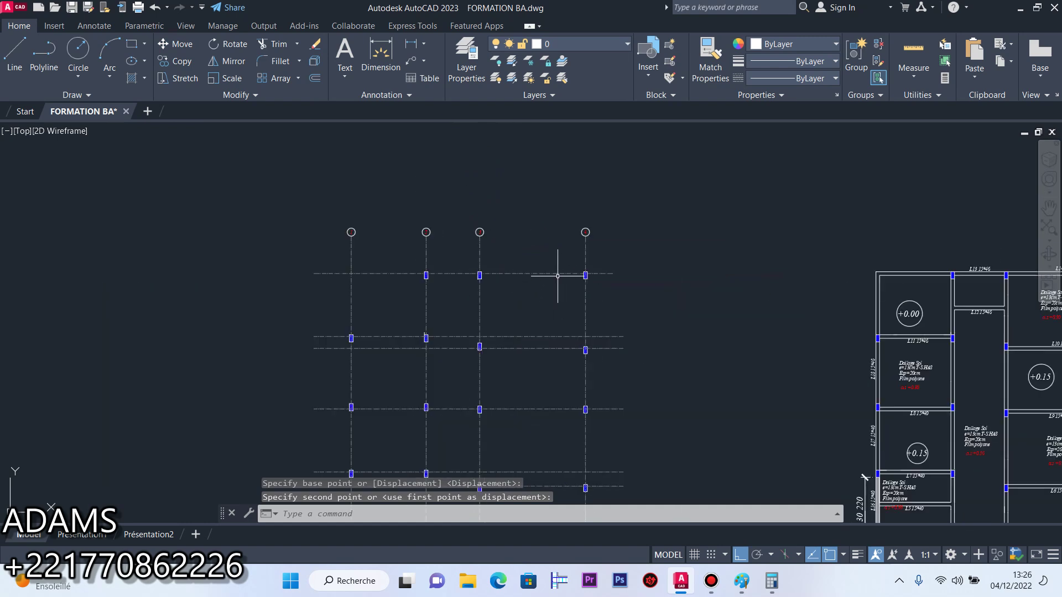
{"action": "scroll", "coordinate": [553, 231], "scroll_direction": "down", "scroll_amount": 4}
{"action": "scroll", "coordinate": [454, 411], "scroll_direction": "up", "scroll_amount": 5}
{"action": "scroll", "coordinate": [512, 388], "scroll_direction": "up", "scroll_amount": 5}
{"action": "left_click_drag", "start_coordinate": [660, 357], "coordinate": [467, 253]}
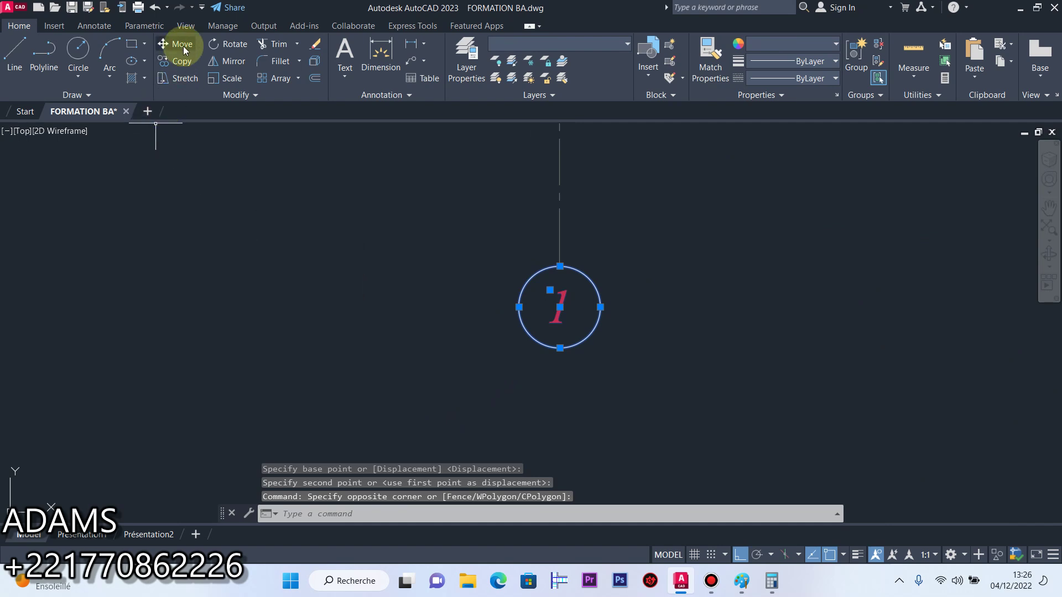
{"action": "left_click", "coordinate": [178, 62]}
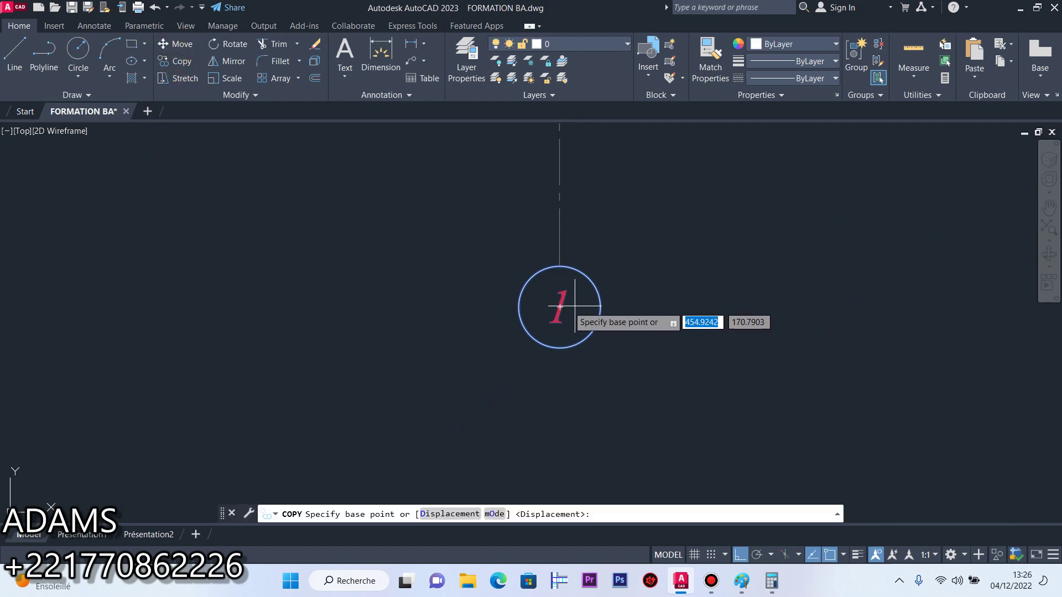
{"action": "left_click", "coordinate": [600, 306]}
{"action": "scroll", "coordinate": [595, 341], "scroll_direction": "down", "scroll_amount": 6}
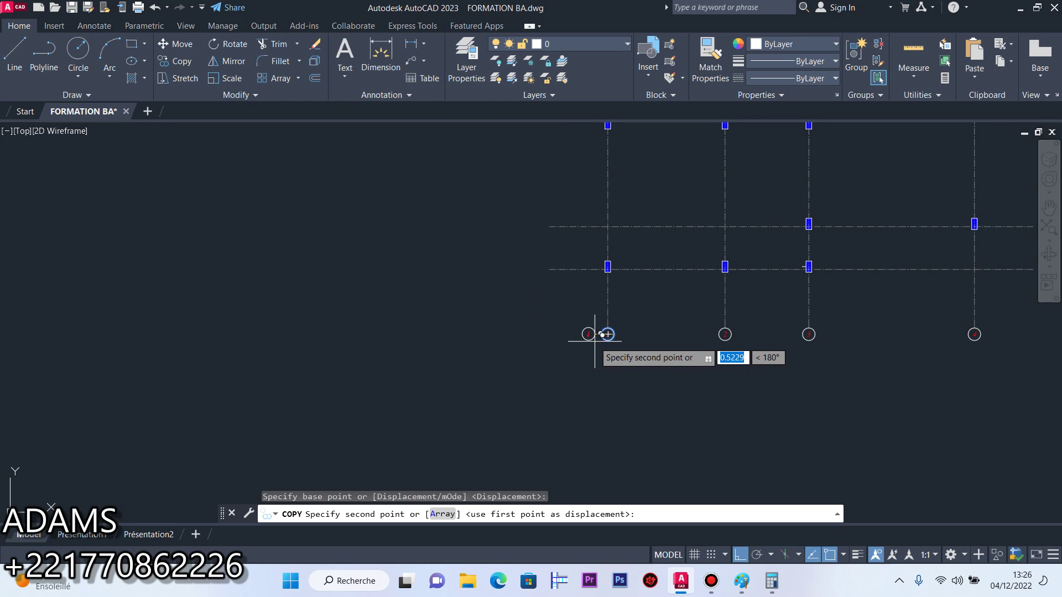
{"action": "scroll", "coordinate": [595, 342], "scroll_direction": "up", "scroll_amount": 5}
{"action": "left_click", "coordinate": [520, 251]}
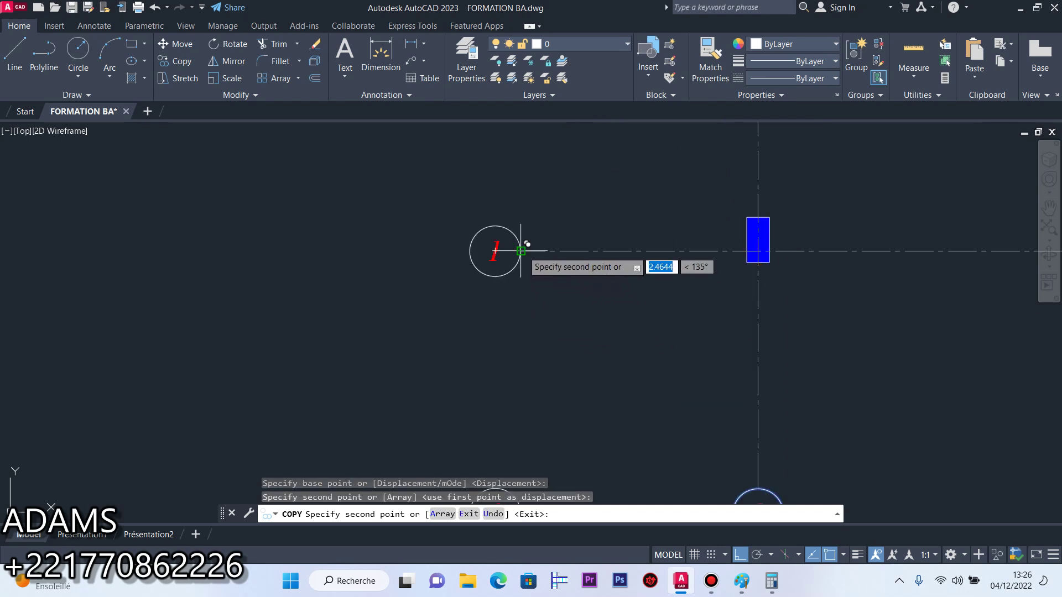
{"action": "key", "text": "Escape"}
Change the text in the lowest horizontal axis's bubble to A
{"action": "left_click", "coordinate": [500, 240]}
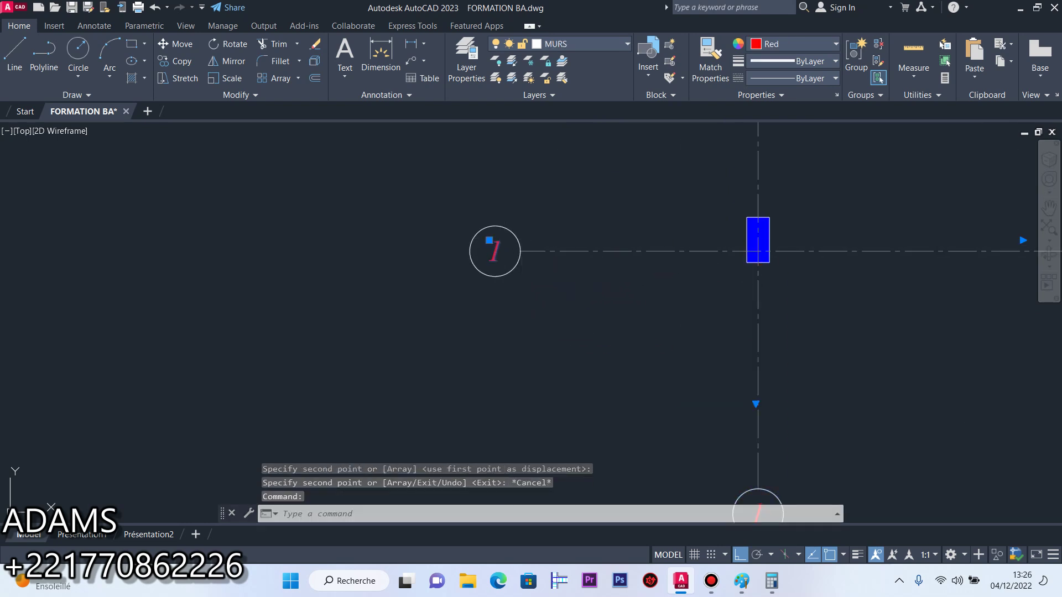
{"action": "double_click", "coordinate": [495, 250]}
{"action": "type", "text": "a"}
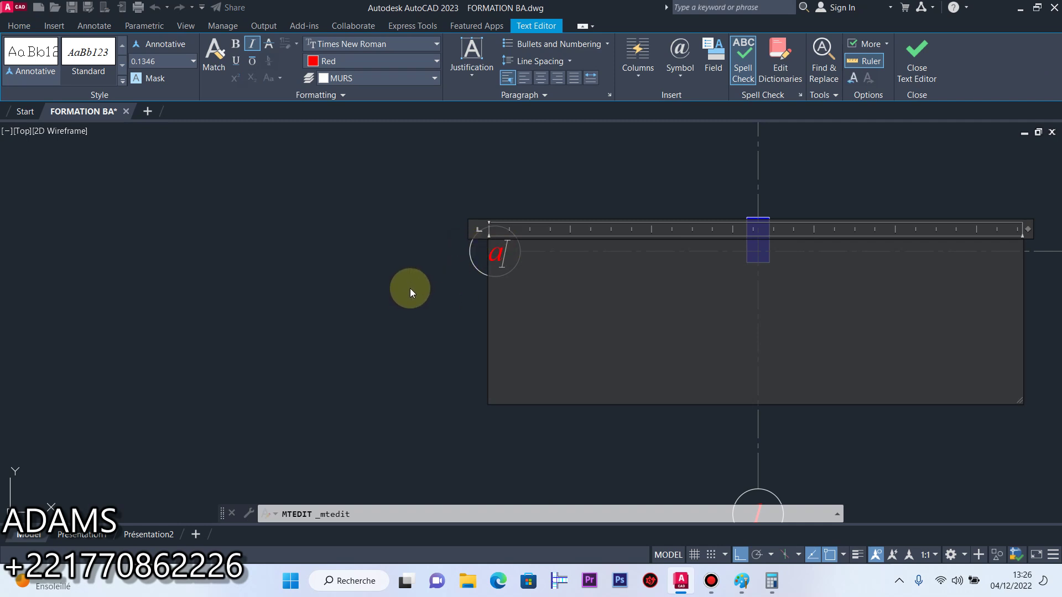
{"action": "key", "text": "BackSpace"}
{"action": "type", "text": "A"}
{"action": "left_click", "coordinate": [410, 288]}
Copy the A bubble from its right quadrant to the left ends of all the other horizontal axes
{"action": "left_click", "coordinate": [524, 202]}
{"action": "left_click", "coordinate": [472, 244]}
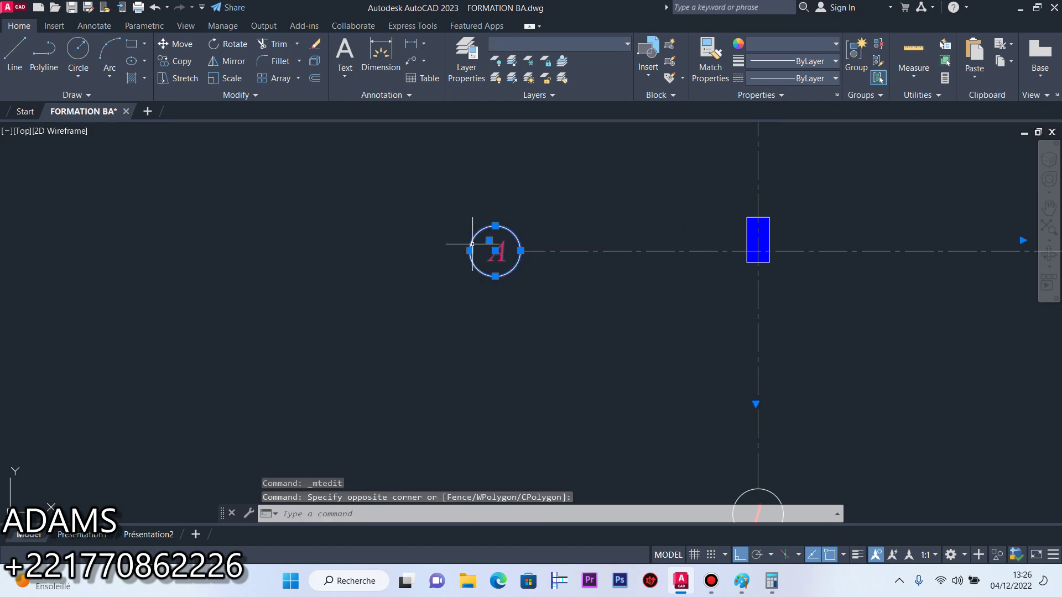
{"action": "left_click", "coordinate": [178, 61]}
{"action": "left_click", "coordinate": [494, 252]}
{"action": "scroll", "coordinate": [516, 254], "scroll_direction": "down", "scroll_amount": 8}
{"action": "scroll", "coordinate": [516, 255], "scroll_direction": "up", "scroll_amount": 6}
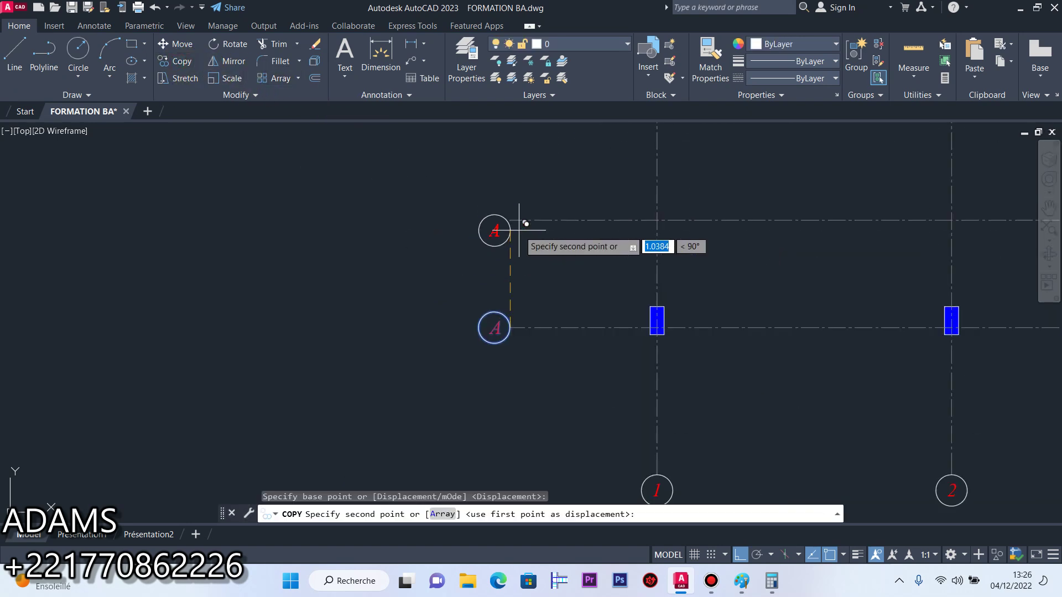
{"action": "left_click", "coordinate": [498, 220]}
{"action": "scroll", "coordinate": [513, 244], "scroll_direction": "down", "scroll_amount": 4}
{"action": "scroll", "coordinate": [512, 243], "scroll_direction": "down", "scroll_amount": 3}
{"action": "scroll", "coordinate": [507, 324], "scroll_direction": "up", "scroll_amount": 5}
{"action": "left_click", "coordinate": [527, 325]}
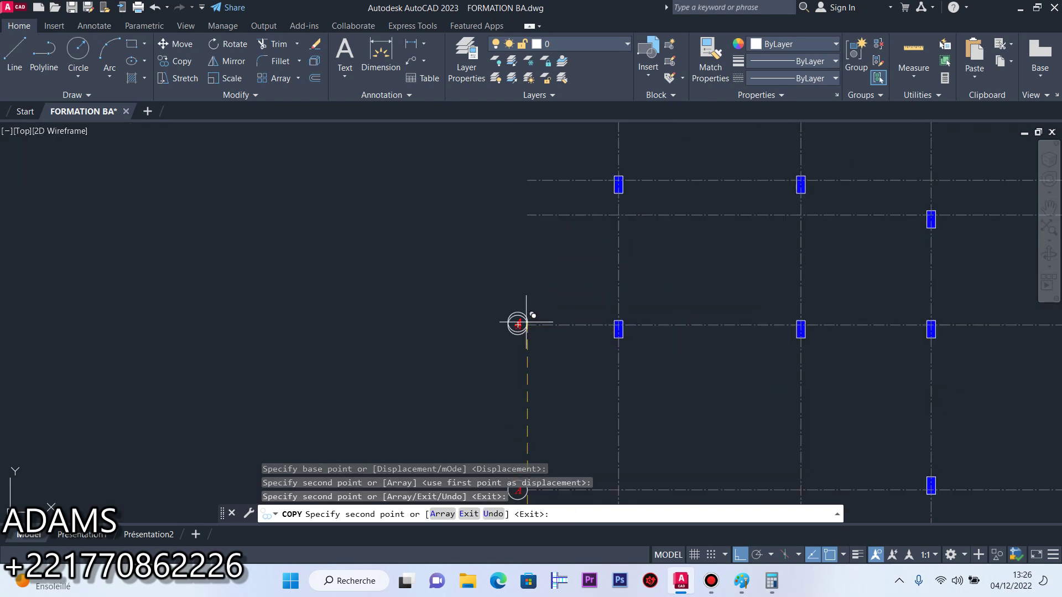
{"action": "left_click", "coordinate": [526, 216]}
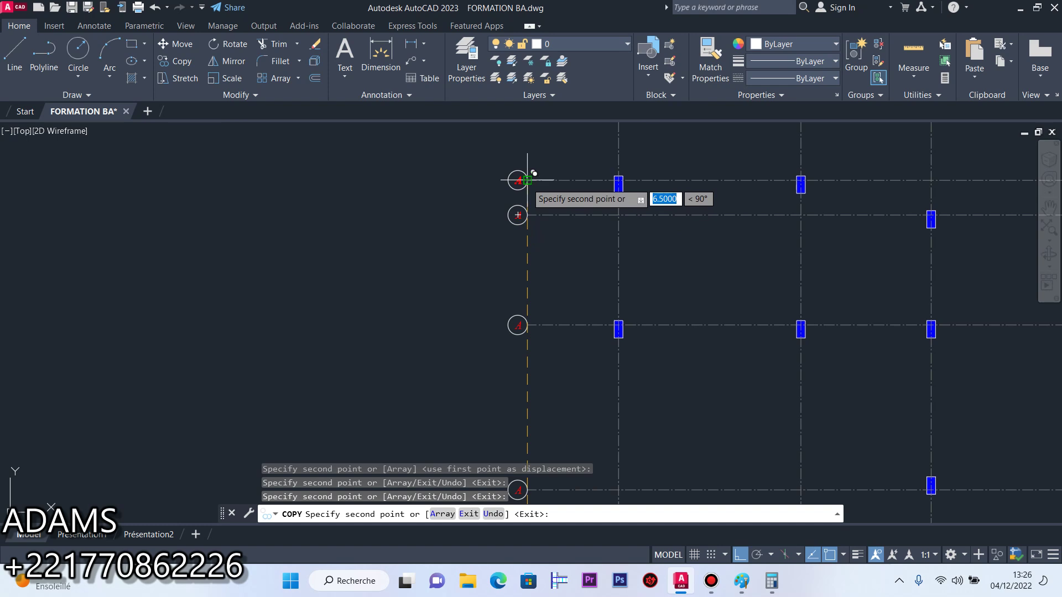
{"action": "scroll", "coordinate": [517, 332], "scroll_direction": "down", "scroll_amount": 5}
{"action": "scroll", "coordinate": [519, 243], "scroll_direction": "up", "scroll_amount": 6}
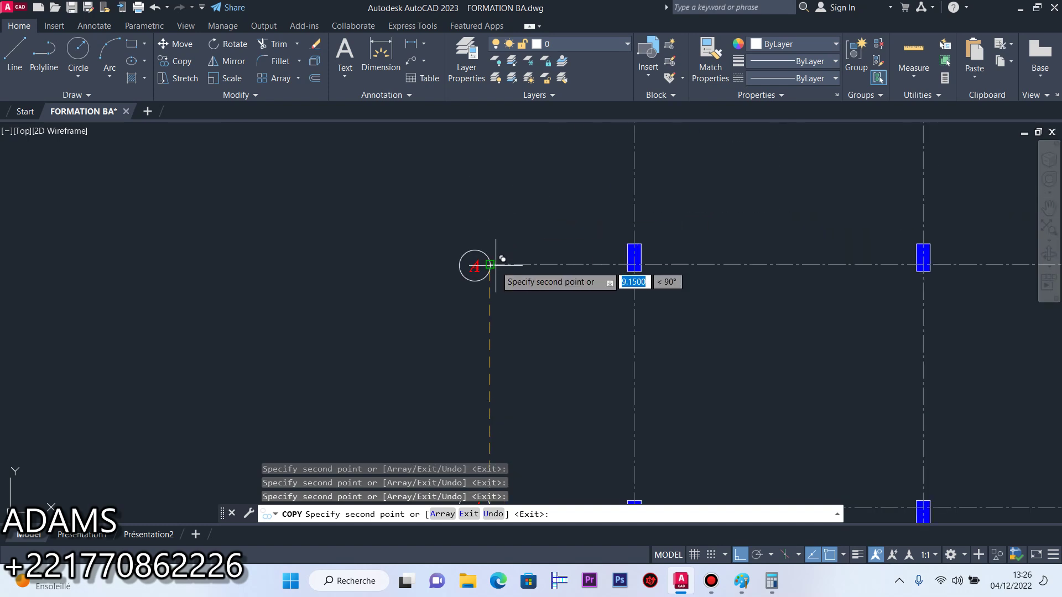
{"action": "scroll", "coordinate": [490, 264], "scroll_direction": "down", "scroll_amount": 4}
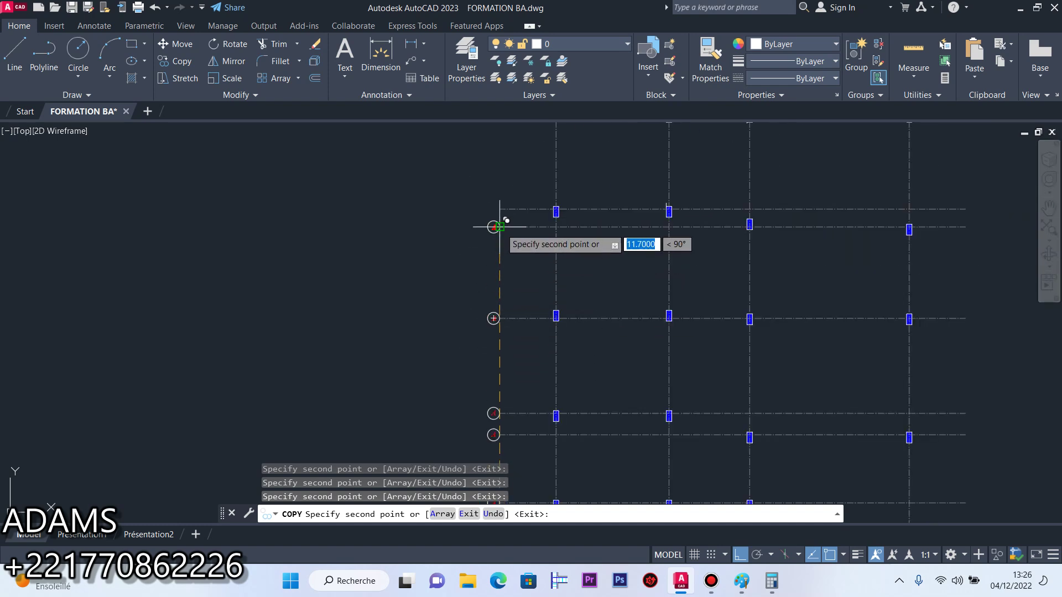
{"action": "scroll", "coordinate": [504, 294], "scroll_direction": "down", "scroll_amount": 4}
{"action": "scroll", "coordinate": [503, 230], "scroll_direction": "up", "scroll_amount": 5}
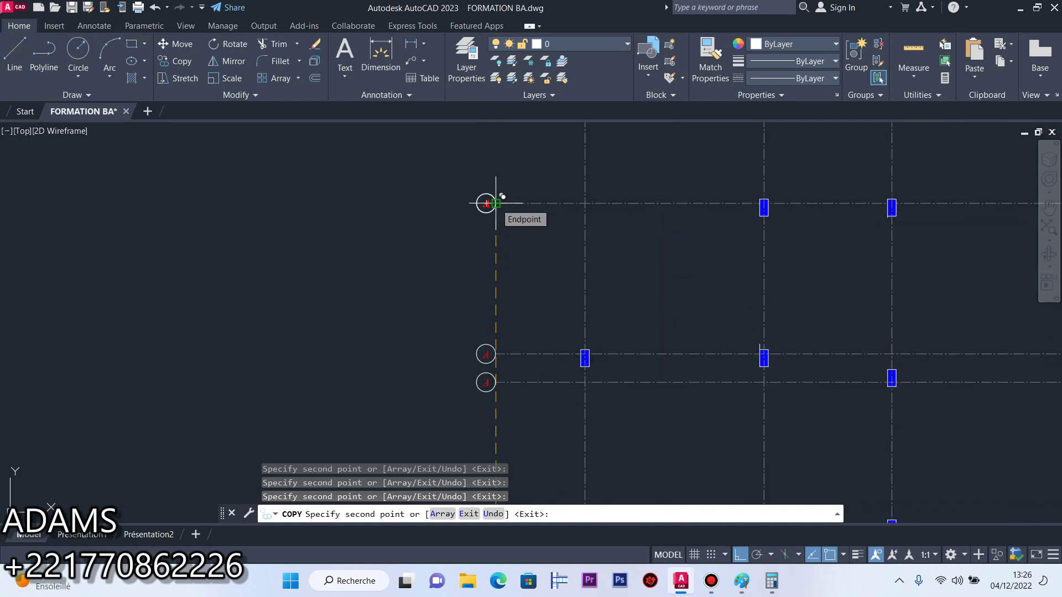
{"action": "key", "text": "Escape"}
Change the letter in the second horizontal axis's bubble from the bottom to B
{"action": "scroll", "coordinate": [512, 284], "scroll_direction": "down", "scroll_amount": 5}
{"action": "scroll", "coordinate": [516, 408], "scroll_direction": "up", "scroll_amount": 6}
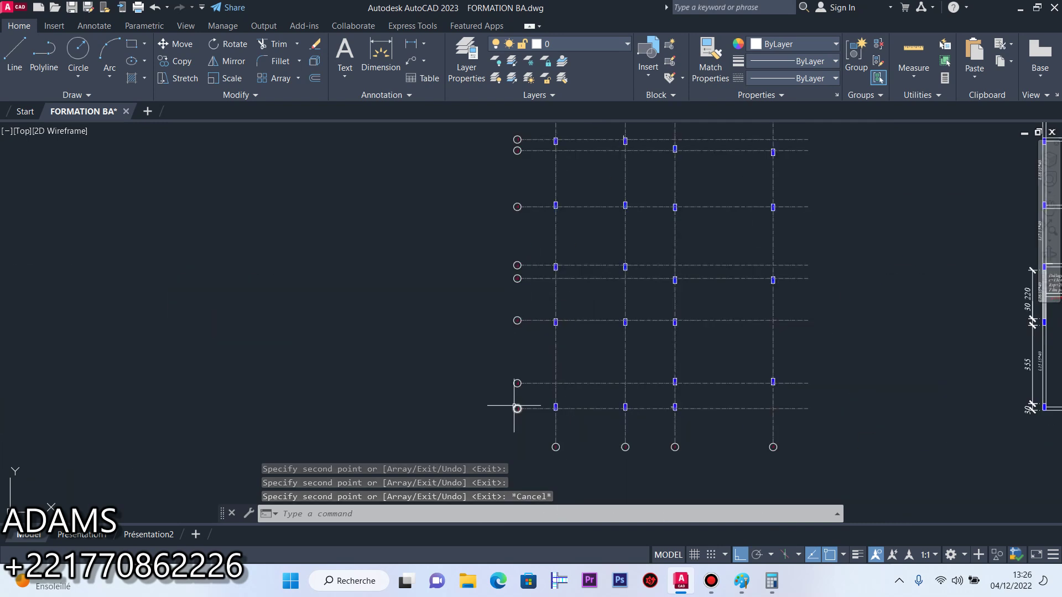
{"action": "scroll", "coordinate": [479, 358], "scroll_direction": "down", "scroll_amount": 5}
{"action": "scroll", "coordinate": [495, 343], "scroll_direction": "up", "scroll_amount": 6}
{"action": "double_click", "coordinate": [479, 362]}
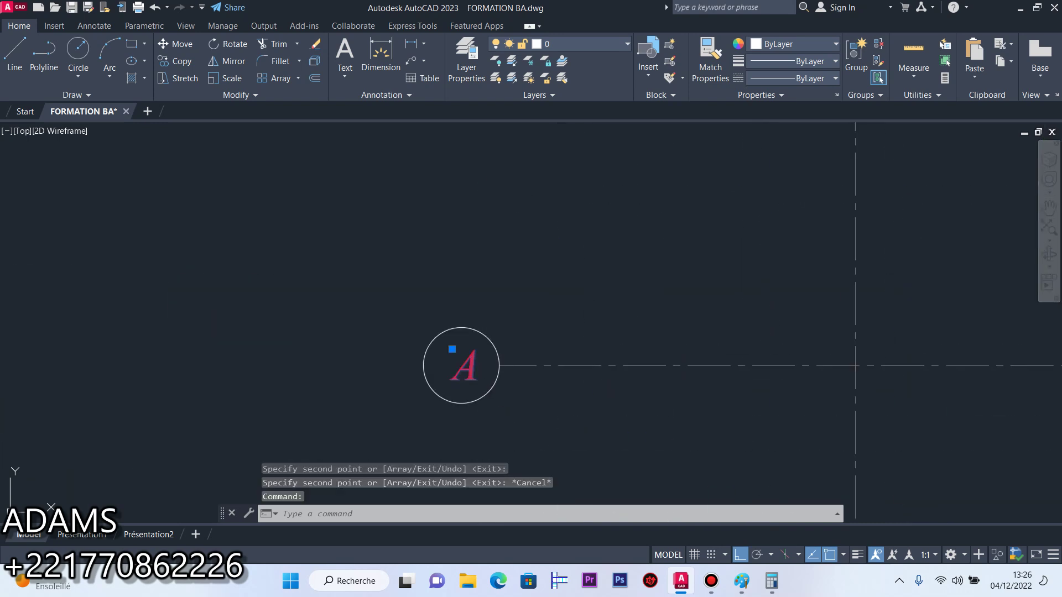
{"action": "type", "text": "BB"}
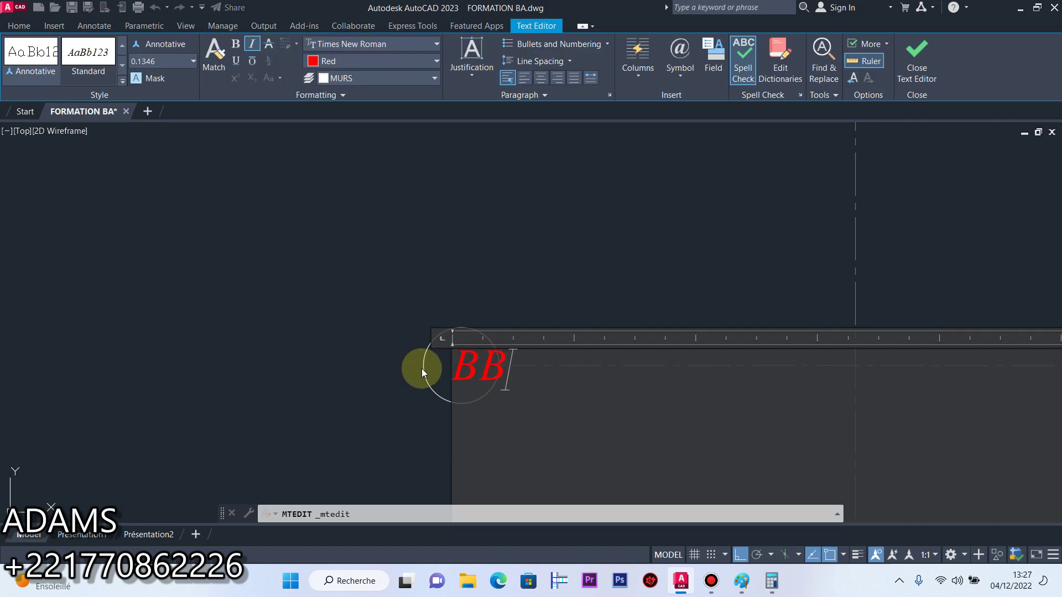
{"action": "key", "text": "BackSpace"}
{"action": "left_click", "coordinate": [513, 293]}
Edit the letter in the third horizontal axis's bubble from the bottom
{"action": "scroll", "coordinate": [481, 339], "scroll_direction": "down", "scroll_amount": 5}
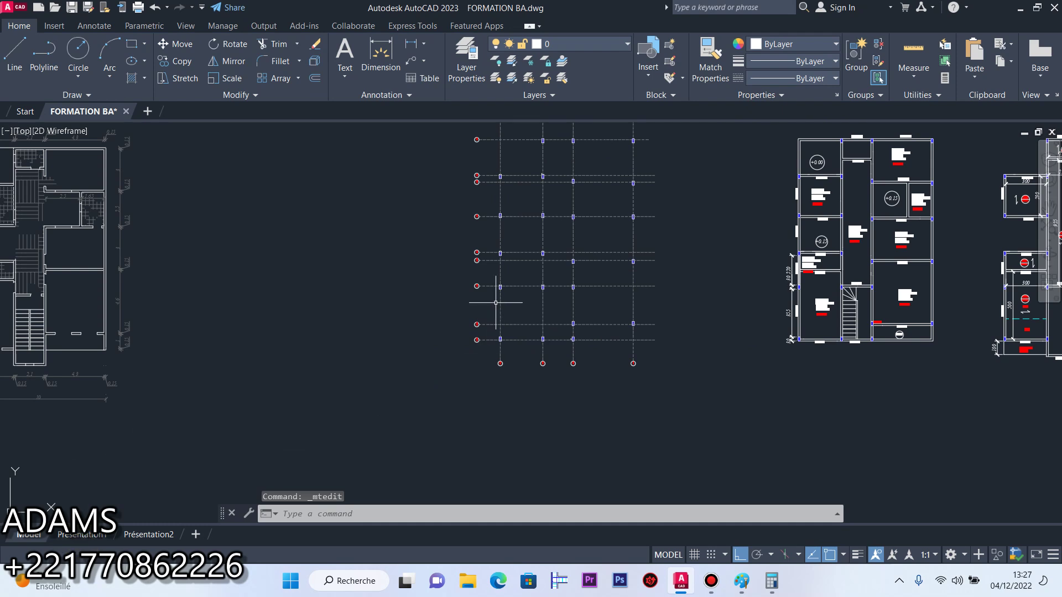
{"action": "scroll", "coordinate": [489, 295], "scroll_direction": "up", "scroll_amount": 8}
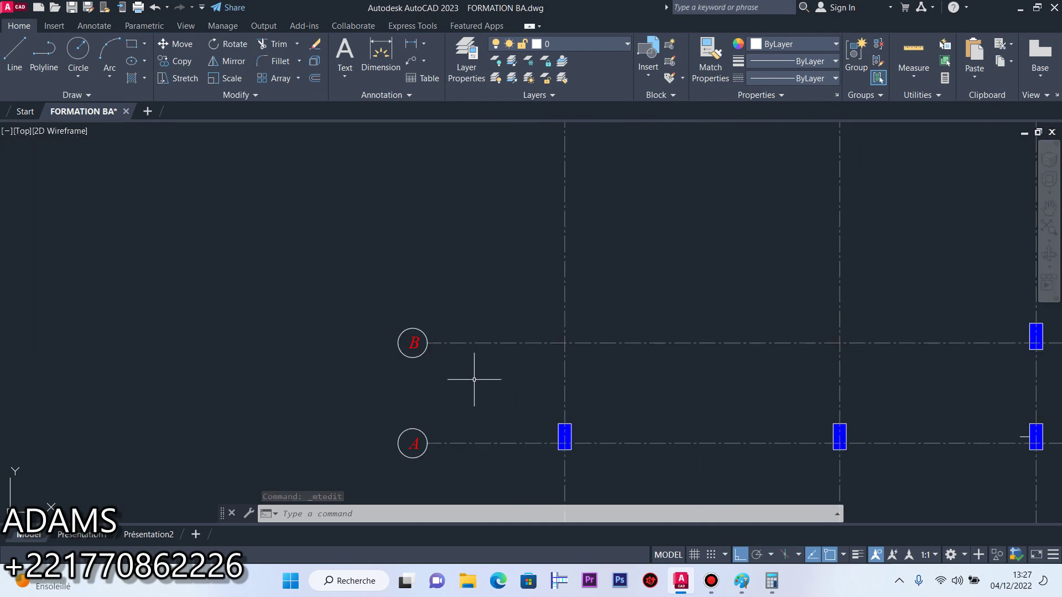
{"action": "scroll", "coordinate": [471, 452], "scroll_direction": "down", "scroll_amount": 1}
{"action": "scroll", "coordinate": [433, 230], "scroll_direction": "up", "scroll_amount": 6}
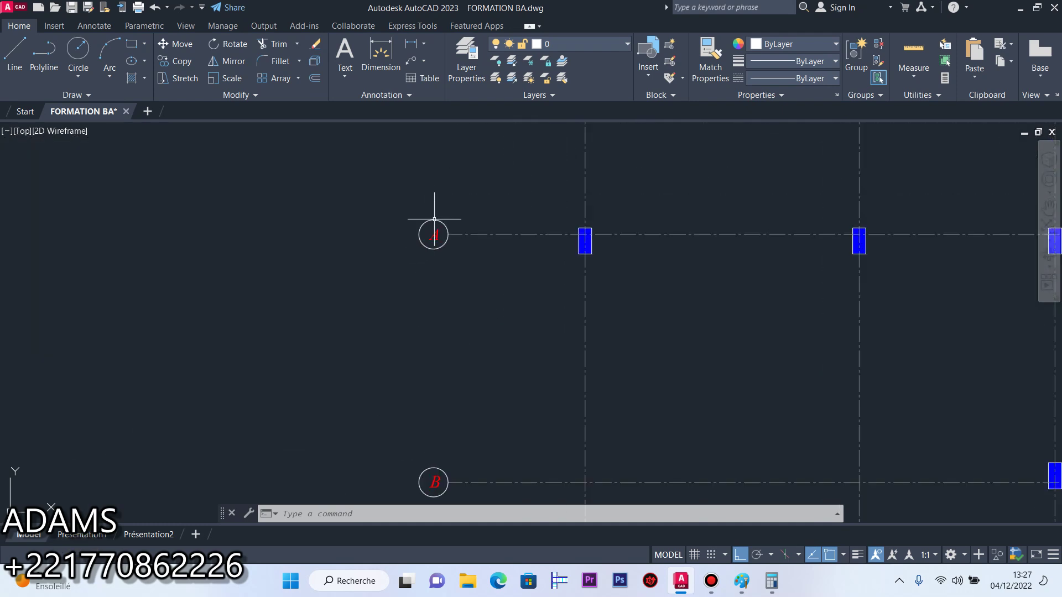
{"action": "double_click", "coordinate": [420, 257]}
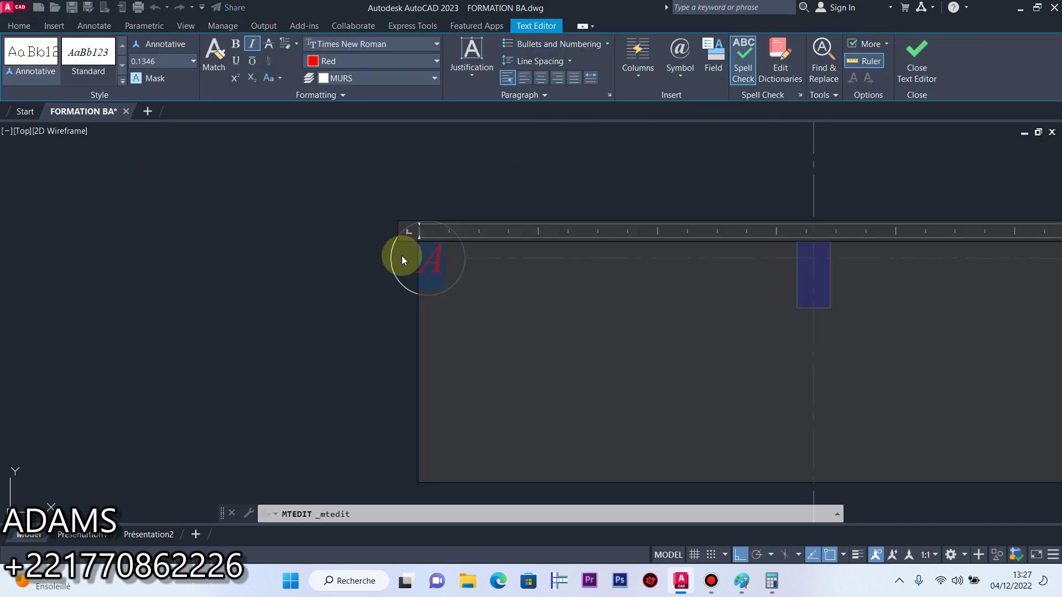
{"action": "left_click", "coordinate": [380, 281]}
Change the letters in the fourth and fifth horizontal axes' bubbles from the bottom to D and E
{"action": "scroll", "coordinate": [439, 274], "scroll_direction": "up", "scroll_amount": 2}
{"action": "scroll", "coordinate": [443, 276], "scroll_direction": "up", "scroll_amount": 4}
{"action": "double_click", "coordinate": [441, 311]}
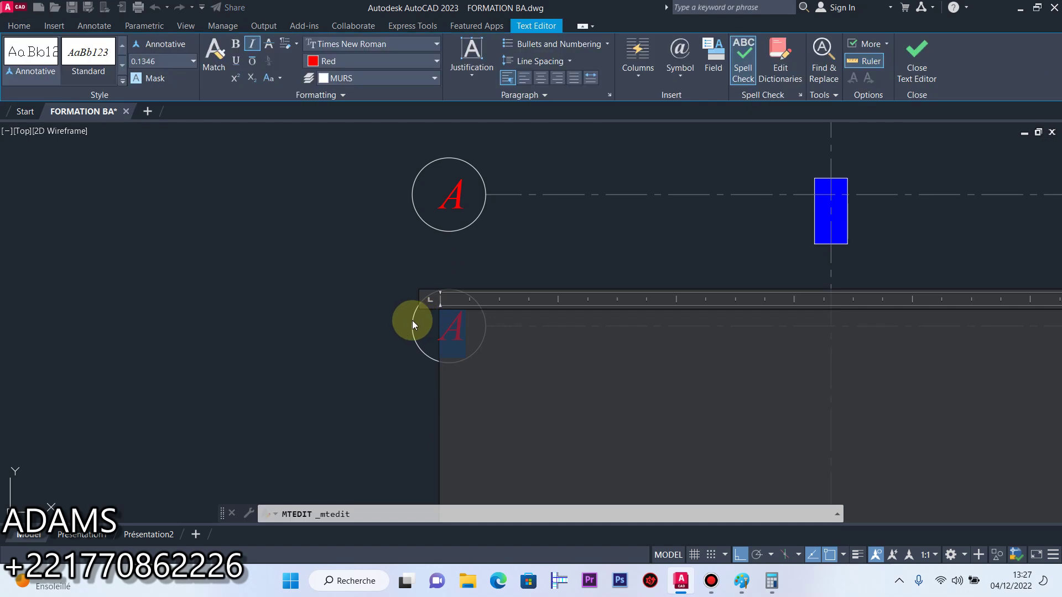
{"action": "type", "text": "D"}
{"action": "left_click", "coordinate": [380, 325]}
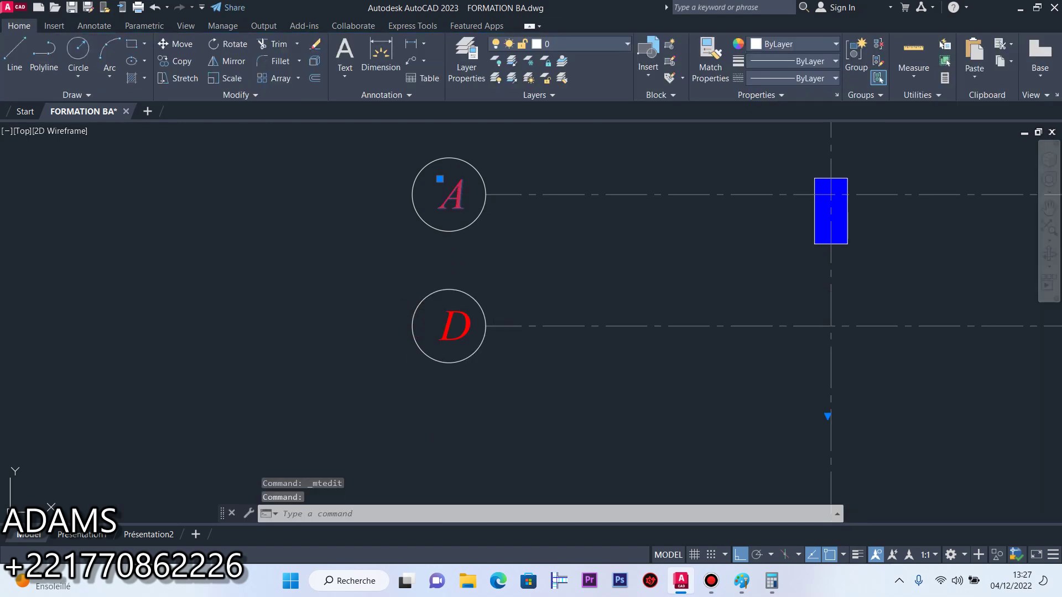
{"action": "double_click", "coordinate": [433, 195]}
{"action": "type", "text": "E"}
{"action": "left_click", "coordinate": [409, 203]}
Change the letter in the sixth horizontal axis's bubble from the bottom to F
{"action": "scroll", "coordinate": [450, 356], "scroll_direction": "down", "scroll_amount": 3}
{"action": "scroll", "coordinate": [484, 205], "scroll_direction": "up", "scroll_amount": 3}
{"action": "scroll", "coordinate": [484, 205], "scroll_direction": "up", "scroll_amount": 4}
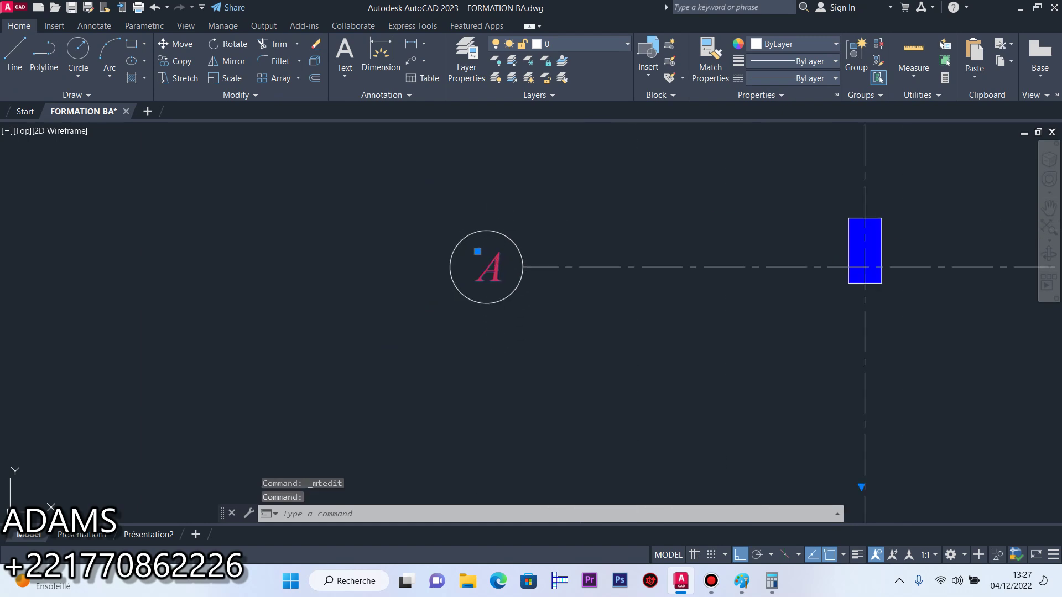
{"action": "double_click", "coordinate": [442, 257]}
{"action": "type", "text": "F"}
{"action": "left_click", "coordinate": [457, 363]}
Change the letters in the seventh and eighth horizontal axes' bubbles from the bottom to G and H
{"action": "scroll", "coordinate": [492, 319], "scroll_direction": "down", "scroll_amount": 4}
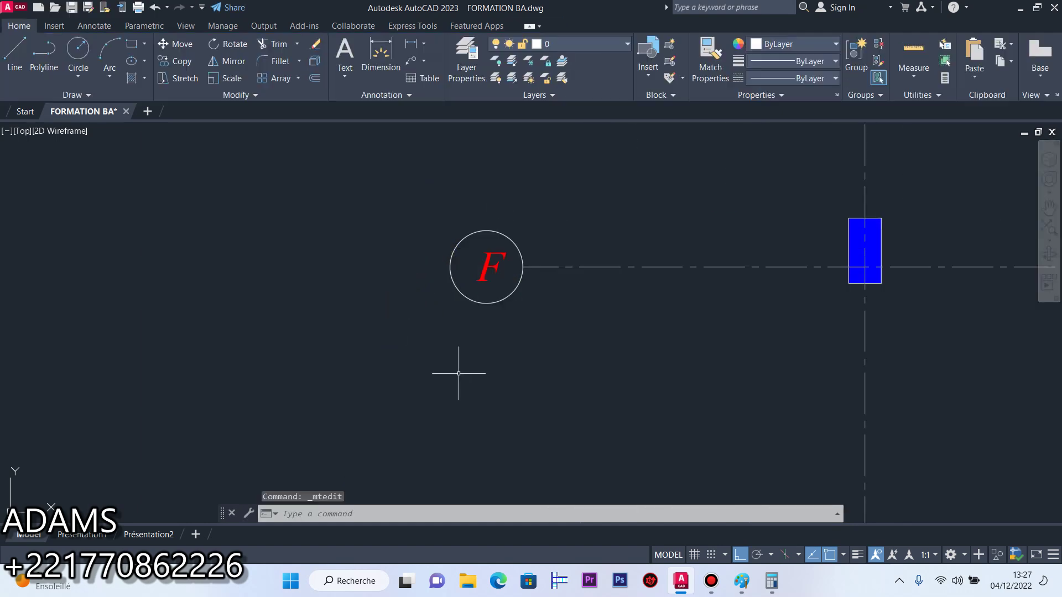
{"action": "scroll", "coordinate": [488, 241], "scroll_direction": "up", "scroll_amount": 8}
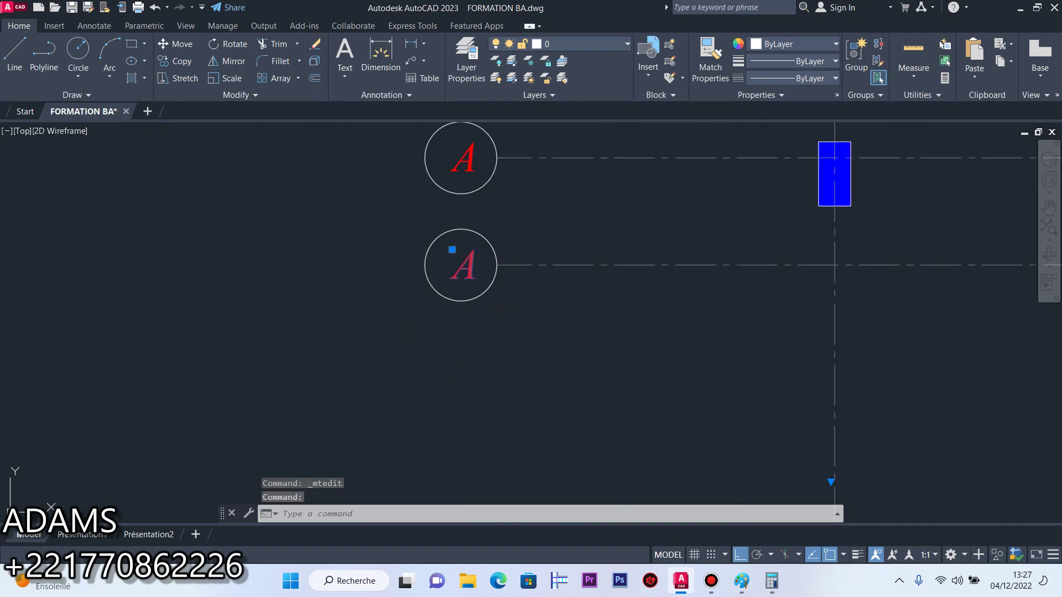
{"action": "double_click", "coordinate": [442, 260]}
{"action": "type", "text": "G"}
{"action": "left_click", "coordinate": [477, 170]}
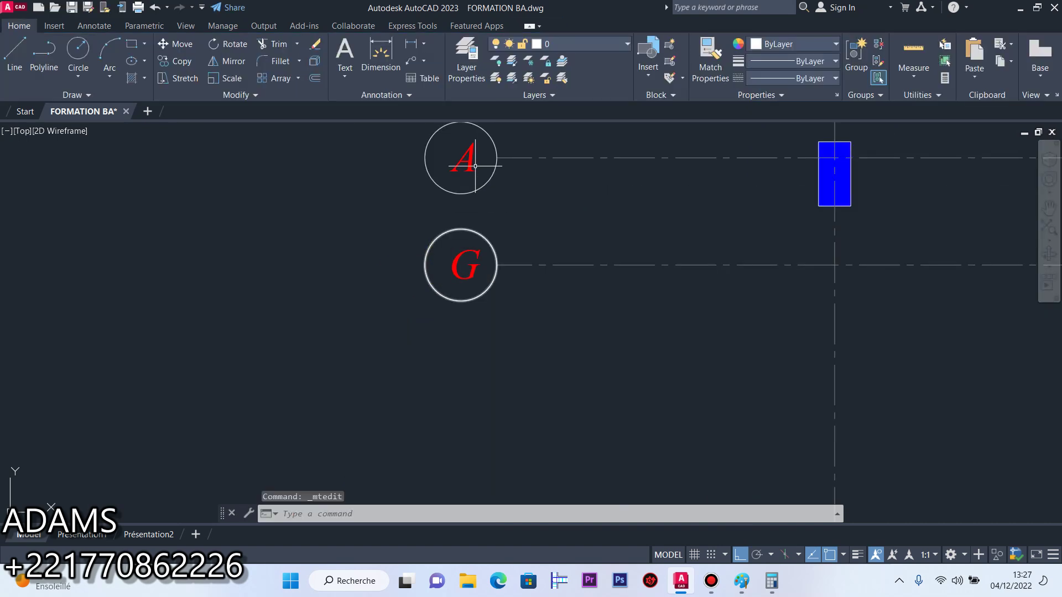
{"action": "double_click", "coordinate": [458, 158]}
{"action": "type", "text": "H"}
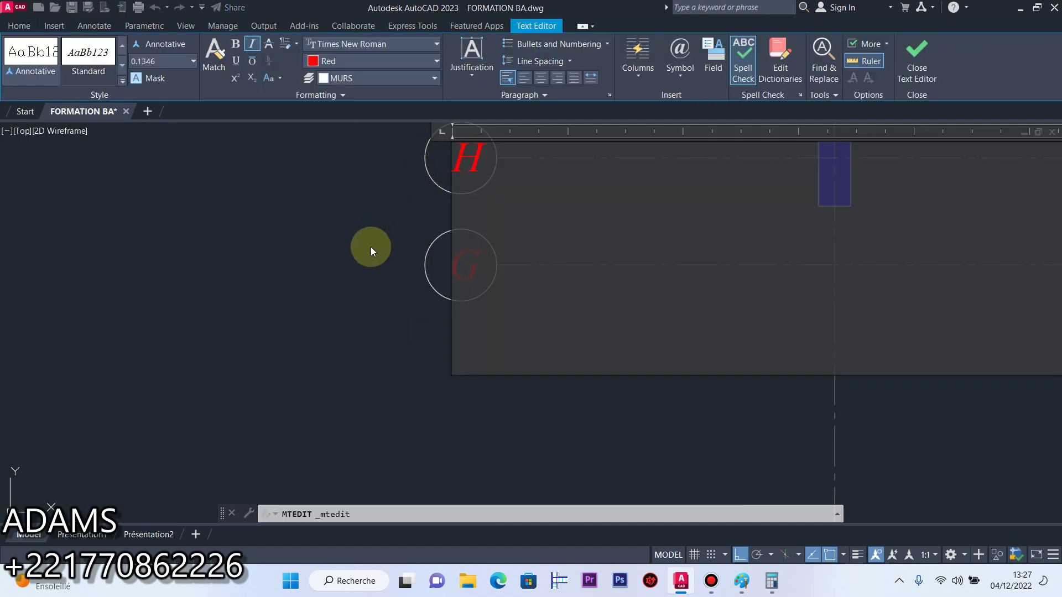
{"action": "left_click", "coordinate": [370, 247]}
Change the letter in the topmost horizontal axis's bubble to I
{"action": "scroll", "coordinate": [491, 437], "scroll_direction": "down", "scroll_amount": 2}
{"action": "scroll", "coordinate": [491, 438], "scroll_direction": "down", "scroll_amount": 4}
{"action": "scroll", "coordinate": [486, 222], "scroll_direction": "up", "scroll_amount": 8}
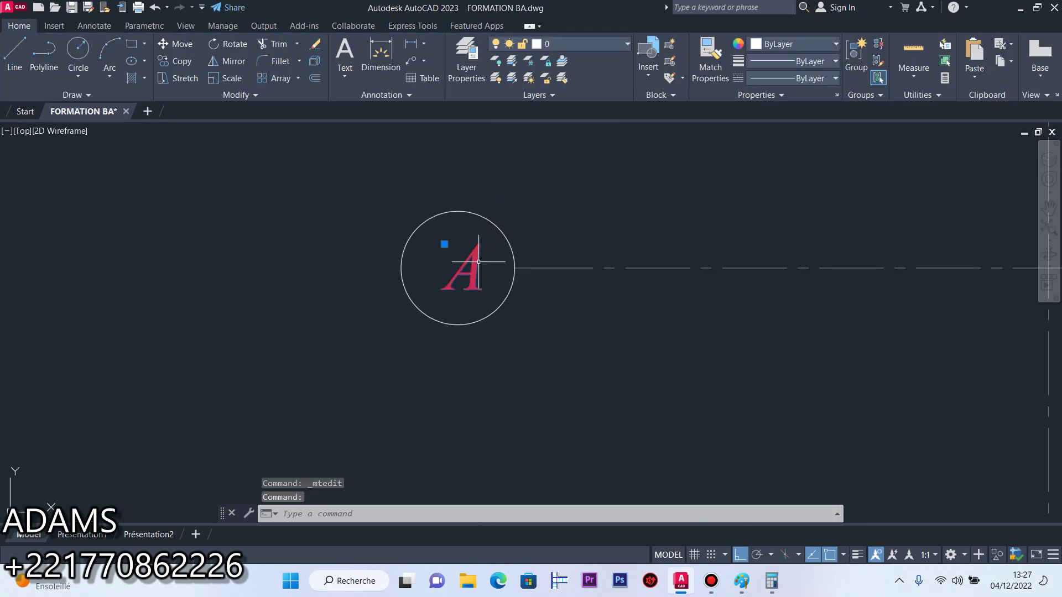
{"action": "double_click", "coordinate": [404, 255]}
{"action": "type", "text": "I"}
{"action": "left_click", "coordinate": [389, 260]}
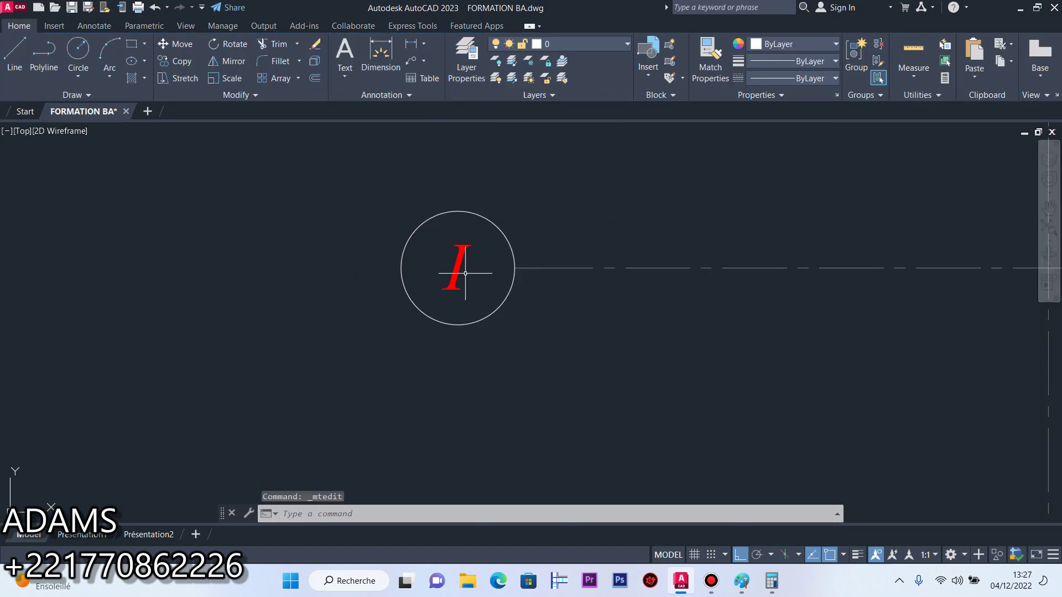
Copy the lettered bubbles A to I from the left ends of the horizontal axes to their right ends
{"action": "scroll", "coordinate": [468, 251], "scroll_direction": "down", "scroll_amount": 6}
{"action": "scroll", "coordinate": [453, 471], "scroll_direction": "up", "scroll_amount": 5}
{"action": "left_click", "coordinate": [457, 417]}
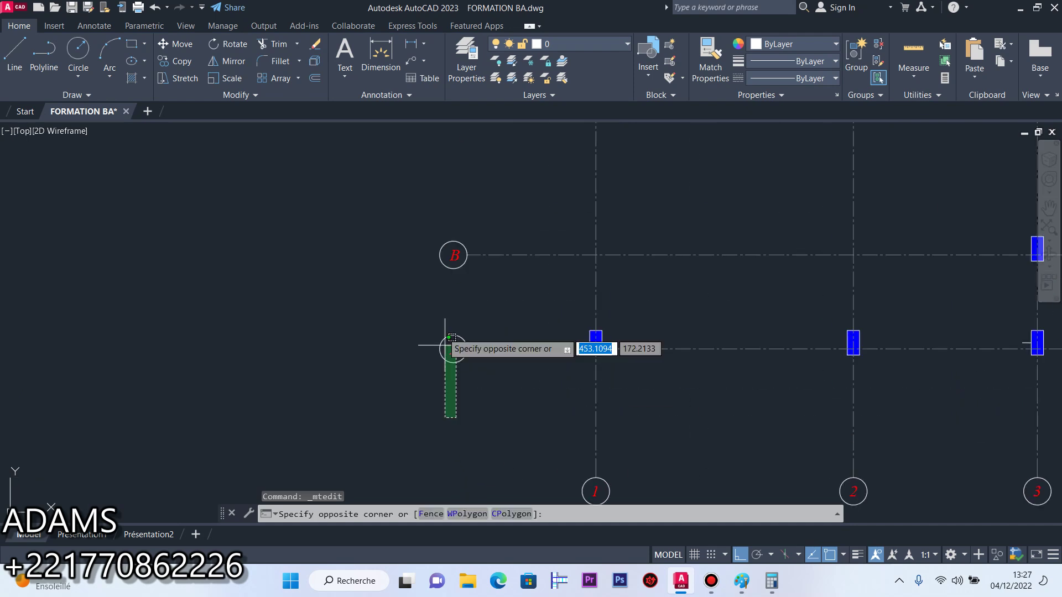
{"action": "left_click", "coordinate": [431, 226]}
{"action": "scroll", "coordinate": [438, 312], "scroll_direction": "down", "scroll_amount": 5}
{"action": "key", "text": "Escape"}
{"action": "scroll", "coordinate": [465, 282], "scroll_direction": "up", "scroll_amount": 6}
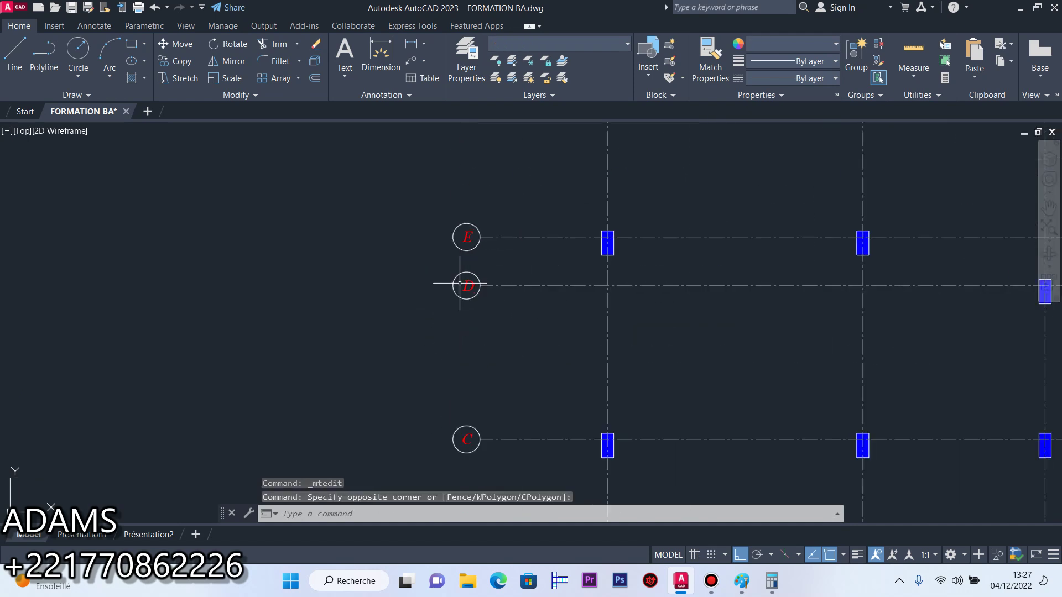
{"action": "scroll", "coordinate": [451, 292], "scroll_direction": "down", "scroll_amount": 2}
{"action": "left_click", "coordinate": [458, 225]}
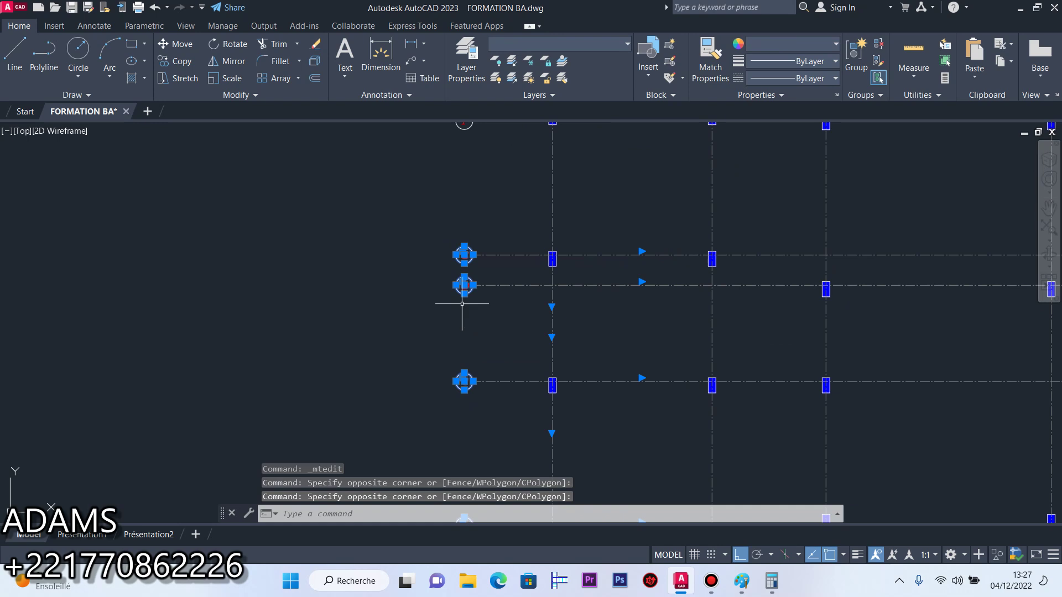
{"action": "scroll", "coordinate": [464, 359], "scroll_direction": "down", "scroll_amount": 6}
{"action": "scroll", "coordinate": [470, 396], "scroll_direction": "up", "scroll_amount": 6}
{"action": "left_click", "coordinate": [481, 433]}
{"action": "left_click", "coordinate": [457, 283]}
{"action": "scroll", "coordinate": [491, 451], "scroll_direction": "down", "scroll_amount": 5}
{"action": "left_click", "coordinate": [487, 387]}
{"action": "left_click", "coordinate": [454, 203]}
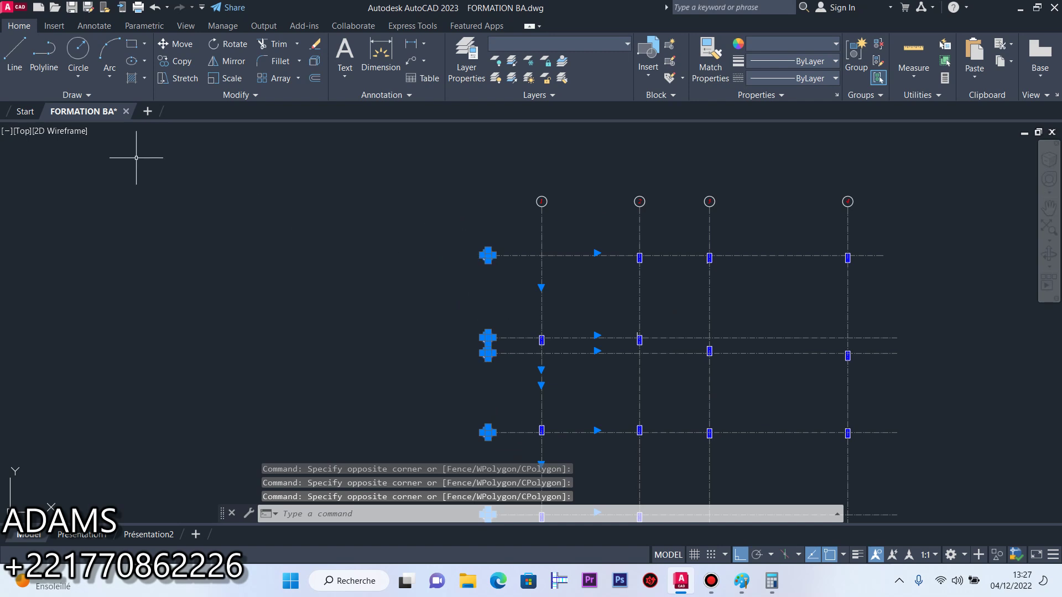
{"action": "left_click", "coordinate": [181, 62]}
{"action": "scroll", "coordinate": [486, 260], "scroll_direction": "up", "scroll_amount": 4}
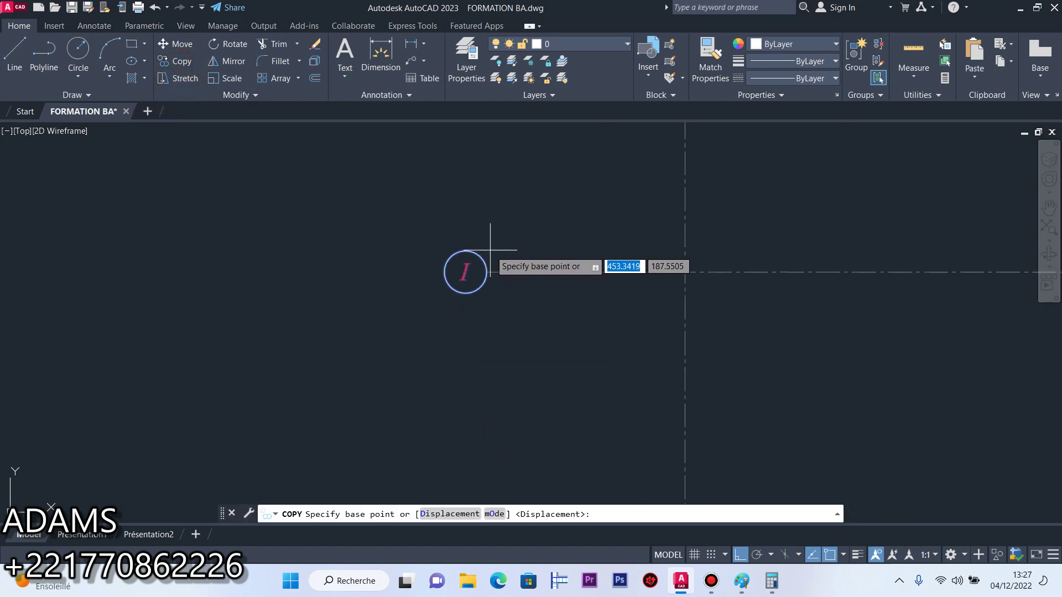
{"action": "left_click", "coordinate": [444, 272]}
{"action": "scroll", "coordinate": [685, 266], "scroll_direction": "down", "scroll_amount": 5}
{"action": "scroll", "coordinate": [675, 271], "scroll_direction": "up", "scroll_amount": 5}
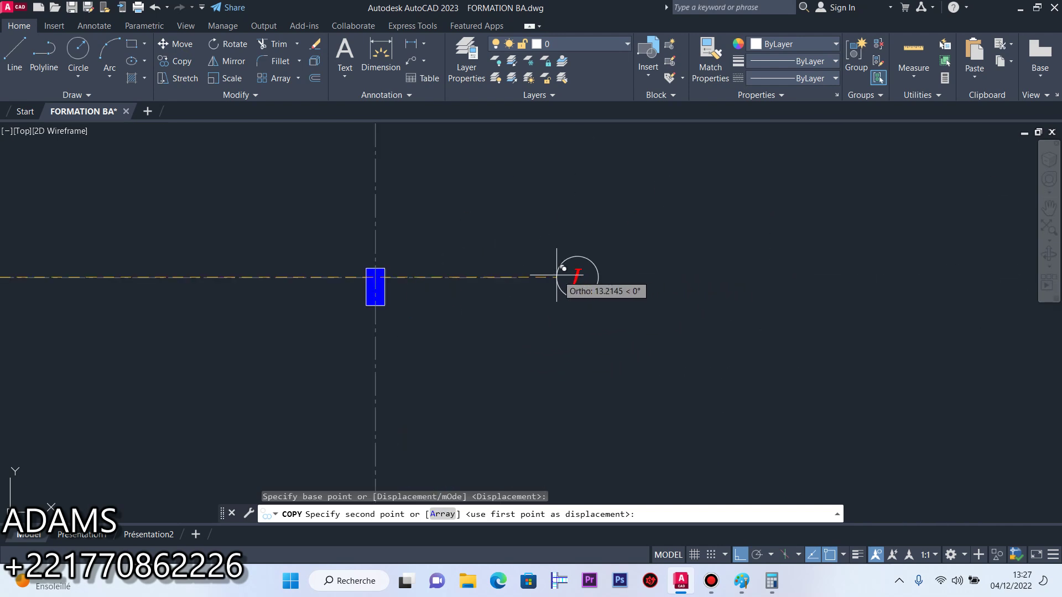
{"action": "left_click", "coordinate": [522, 276]}
{"action": "right_click", "coordinate": [522, 277]}
{"action": "left_click", "coordinate": [547, 286]}
Save the drawing with the copied bubbles
{"action": "scroll", "coordinate": [519, 233], "scroll_direction": "down", "scroll_amount": 5}
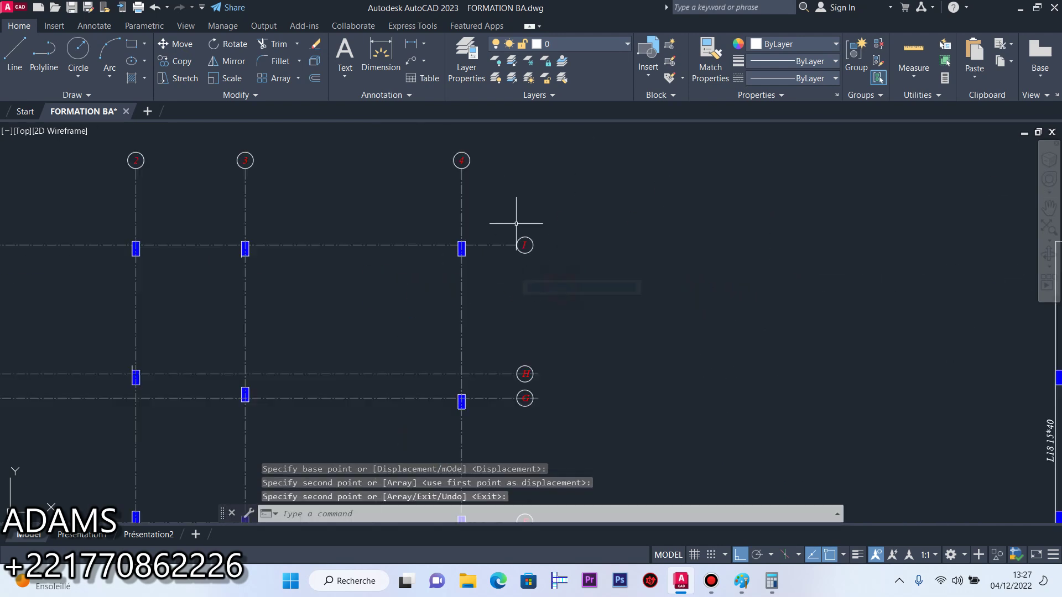
{"action": "scroll", "coordinate": [486, 265], "scroll_direction": "up", "scroll_amount": 6}
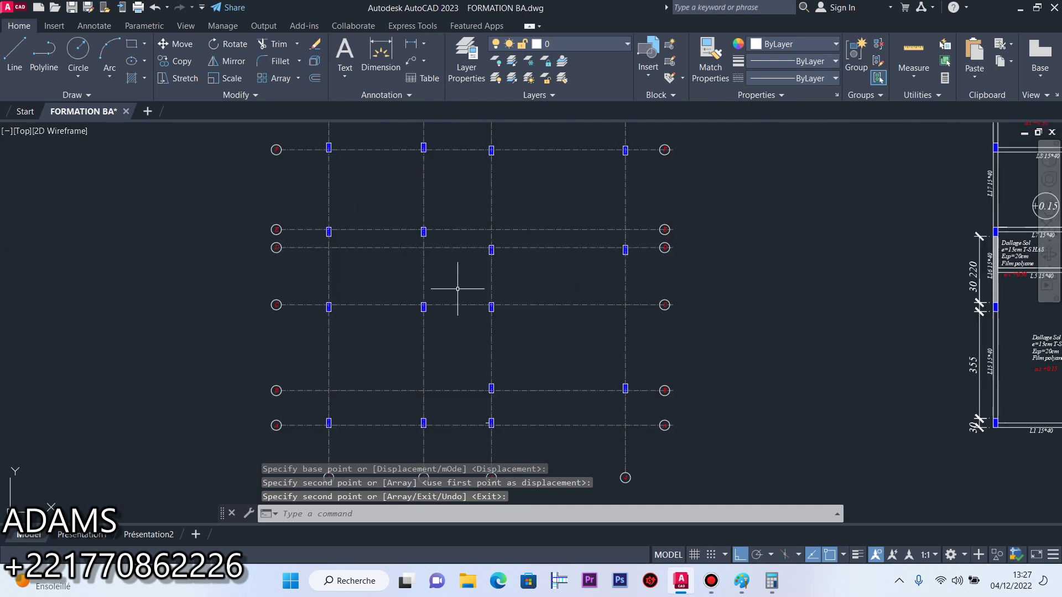
{"action": "left_click", "coordinate": [72, 7]}
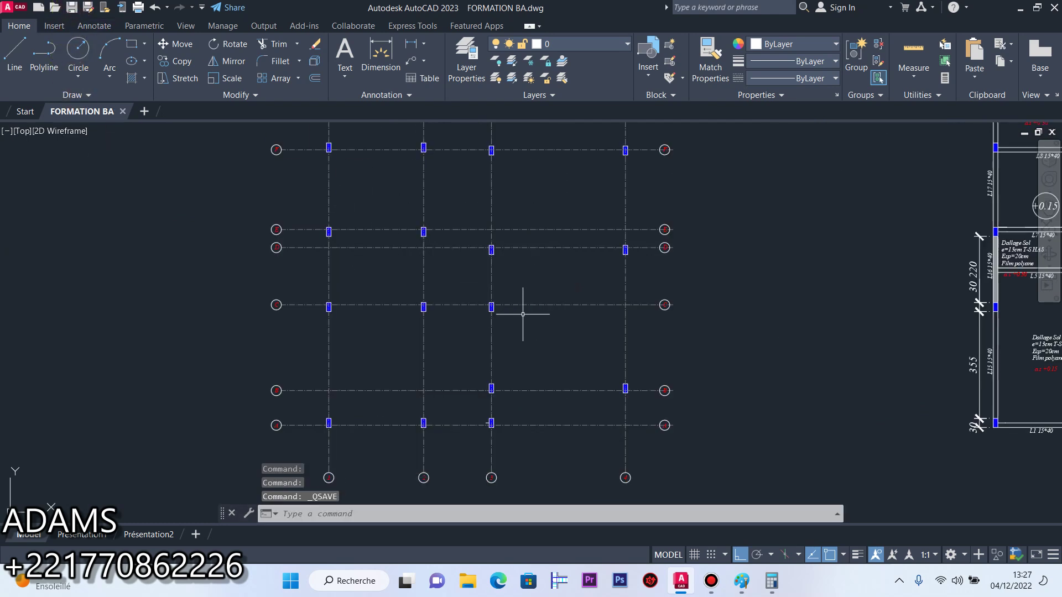
Move the right-hand bubbles A to H horizontally outward so they start at the right ends of their axis lines
{"action": "scroll", "coordinate": [664, 305], "scroll_direction": "up", "scroll_amount": 3}
{"action": "scroll", "coordinate": [630, 303], "scroll_direction": "down", "scroll_amount": 8}
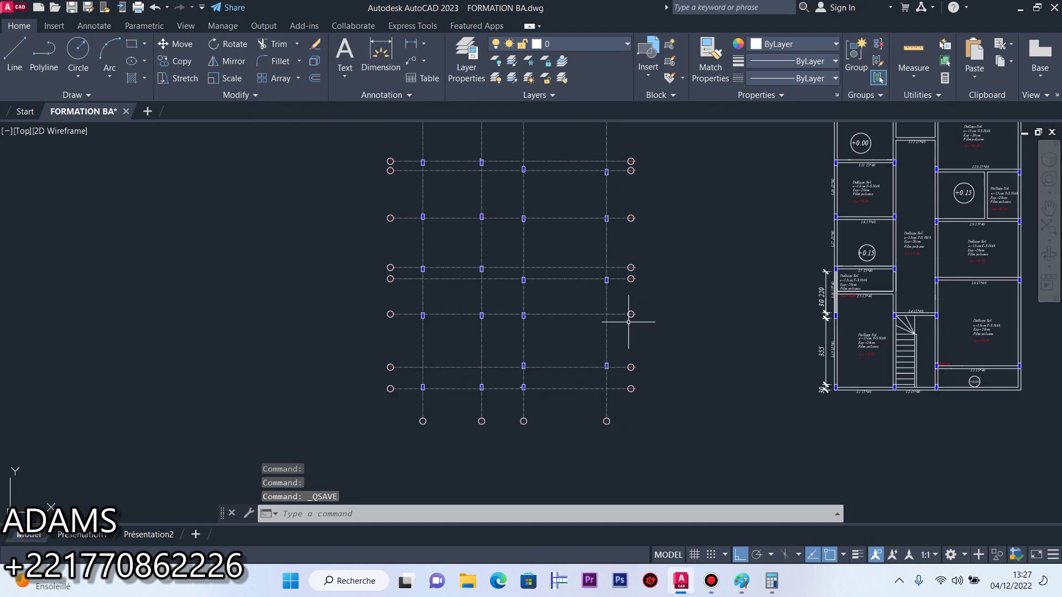
{"action": "scroll", "coordinate": [639, 218], "scroll_direction": "up", "scroll_amount": 8}
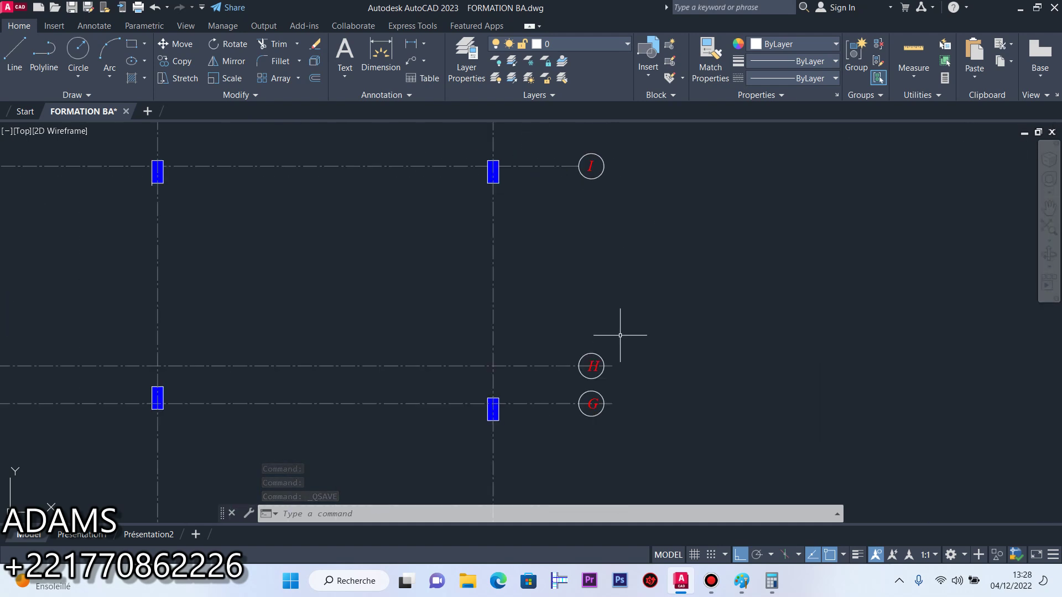
{"action": "scroll", "coordinate": [606, 402], "scroll_direction": "up", "scroll_amount": 4}
{"action": "left_click", "coordinate": [629, 357]}
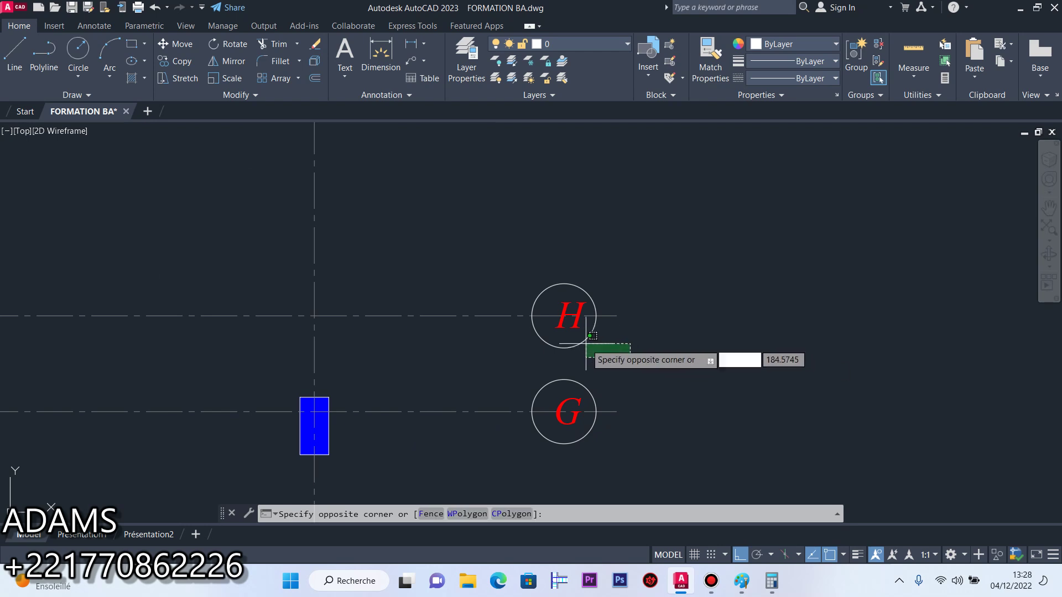
{"action": "left_click", "coordinate": [574, 317]}
{"action": "left_click", "coordinate": [605, 455]}
{"action": "left_click", "coordinate": [566, 423]}
{"action": "scroll", "coordinate": [566, 298], "scroll_direction": "down", "scroll_amount": 6}
{"action": "scroll", "coordinate": [569, 430], "scroll_direction": "up", "scroll_amount": 6}
{"action": "scroll", "coordinate": [604, 287], "scroll_direction": "down", "scroll_amount": 5}
{"action": "scroll", "coordinate": [592, 351], "scroll_direction": "up", "scroll_amount": 5}
{"action": "left_click", "coordinate": [608, 326]}
{"action": "left_click", "coordinate": [567, 258]}
{"action": "scroll", "coordinate": [569, 332], "scroll_direction": "down", "scroll_amount": 5}
{"action": "scroll", "coordinate": [574, 332], "scroll_direction": "up", "scroll_amount": 5}
{"action": "left_click", "coordinate": [574, 331]}
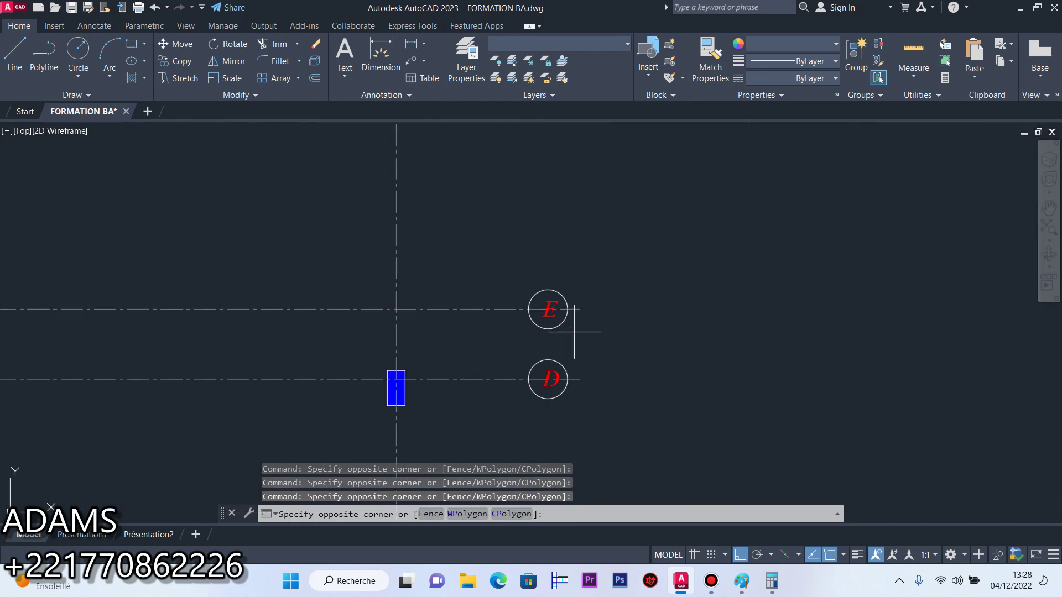
{"action": "left_click", "coordinate": [539, 317]}
{"action": "scroll", "coordinate": [569, 346], "scroll_direction": "up", "scroll_amount": 7}
{"action": "left_click", "coordinate": [569, 234]}
{"action": "scroll", "coordinate": [547, 304], "scroll_direction": "down", "scroll_amount": 7}
{"action": "scroll", "coordinate": [546, 304], "scroll_direction": "up", "scroll_amount": 7}
{"action": "left_click", "coordinate": [536, 312]}
{"action": "left_click", "coordinate": [457, 255]}
{"action": "scroll", "coordinate": [526, 244], "scroll_direction": "down", "scroll_amount": 7}
{"action": "scroll", "coordinate": [531, 355], "scroll_direction": "up", "scroll_amount": 6}
{"action": "left_click", "coordinate": [506, 298]}
{"action": "left_click", "coordinate": [487, 252]}
{"action": "scroll", "coordinate": [592, 219], "scroll_direction": "down", "scroll_amount": 7}
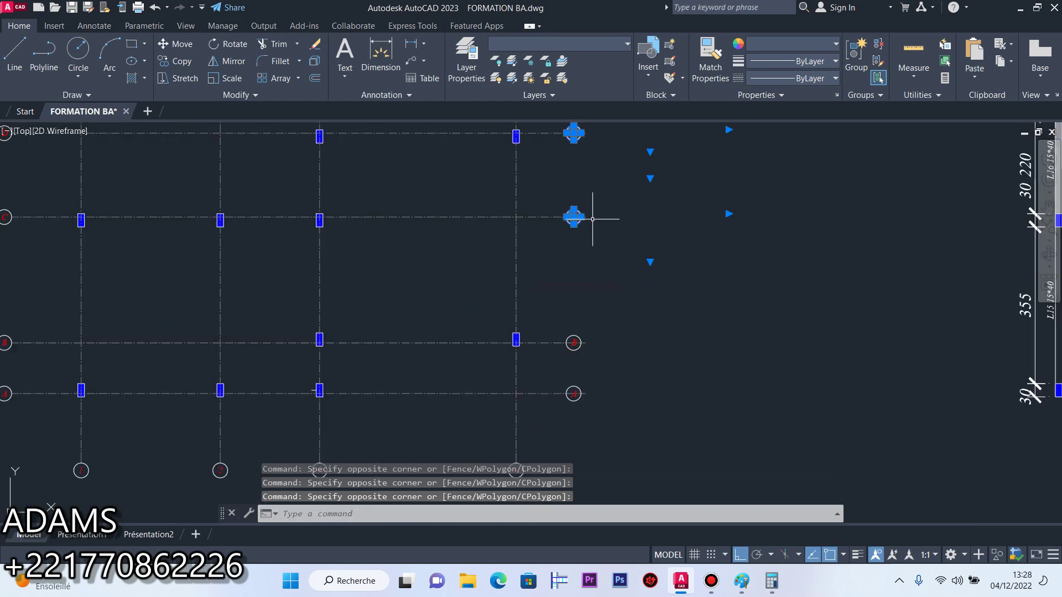
{"action": "scroll", "coordinate": [577, 354], "scroll_direction": "up", "scroll_amount": 7}
{"action": "left_click", "coordinate": [587, 337]}
{"action": "left_click", "coordinate": [552, 279]}
{"action": "scroll", "coordinate": [559, 288], "scroll_direction": "down", "scroll_amount": 7}
{"action": "scroll", "coordinate": [571, 296], "scroll_direction": "up", "scroll_amount": 7}
{"action": "left_click", "coordinate": [562, 308]}
{"action": "left_click", "coordinate": [540, 260]}
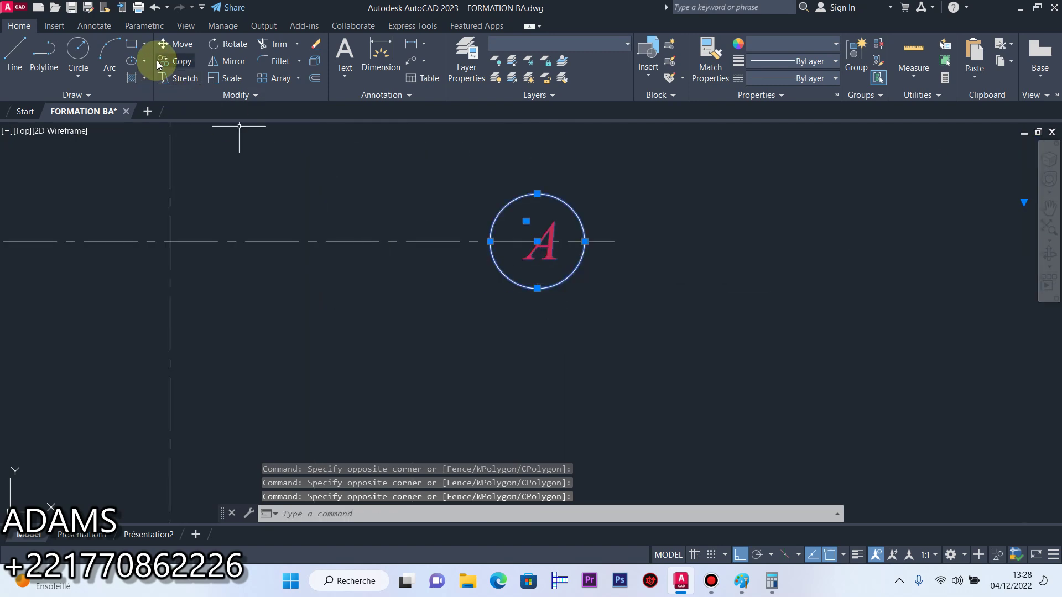
{"action": "left_click", "coordinate": [177, 44]}
{"action": "left_click", "coordinate": [490, 241]}
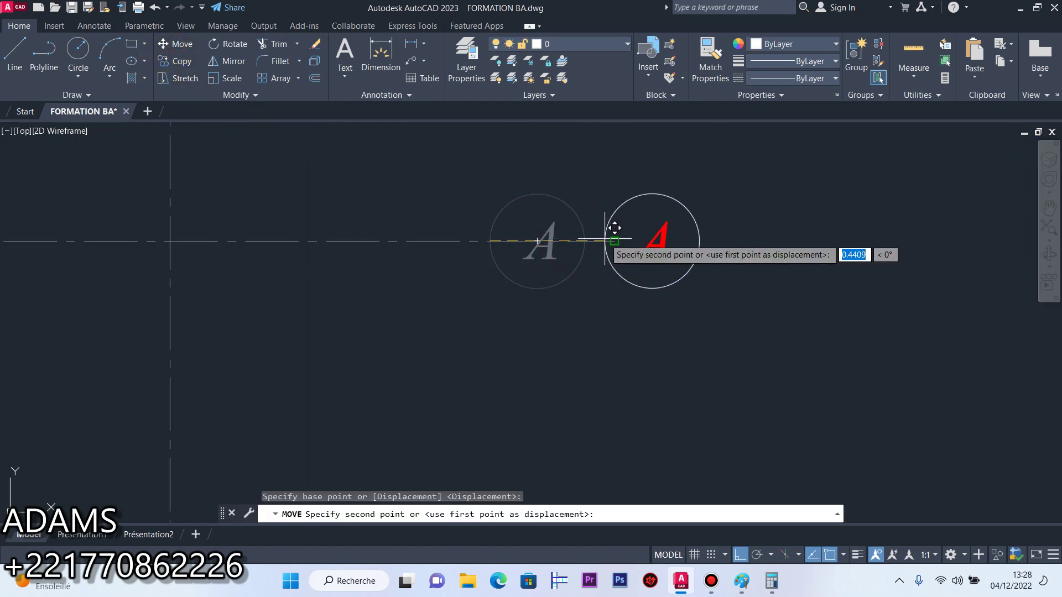
{"action": "left_click", "coordinate": [616, 241]}
Save the drawing with the repositioned bubbles
{"action": "scroll", "coordinate": [569, 282], "scroll_direction": "down", "scroll_amount": 7}
{"action": "scroll", "coordinate": [560, 288], "scroll_direction": "down", "scroll_amount": 3}
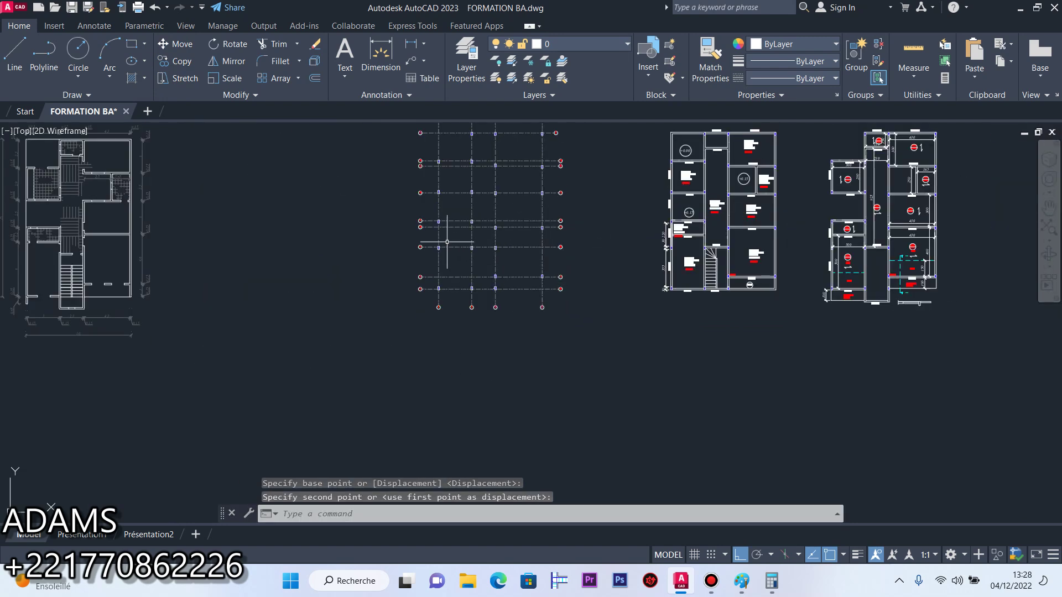
{"action": "scroll", "coordinate": [543, 205], "scroll_direction": "up", "scroll_amount": 5}
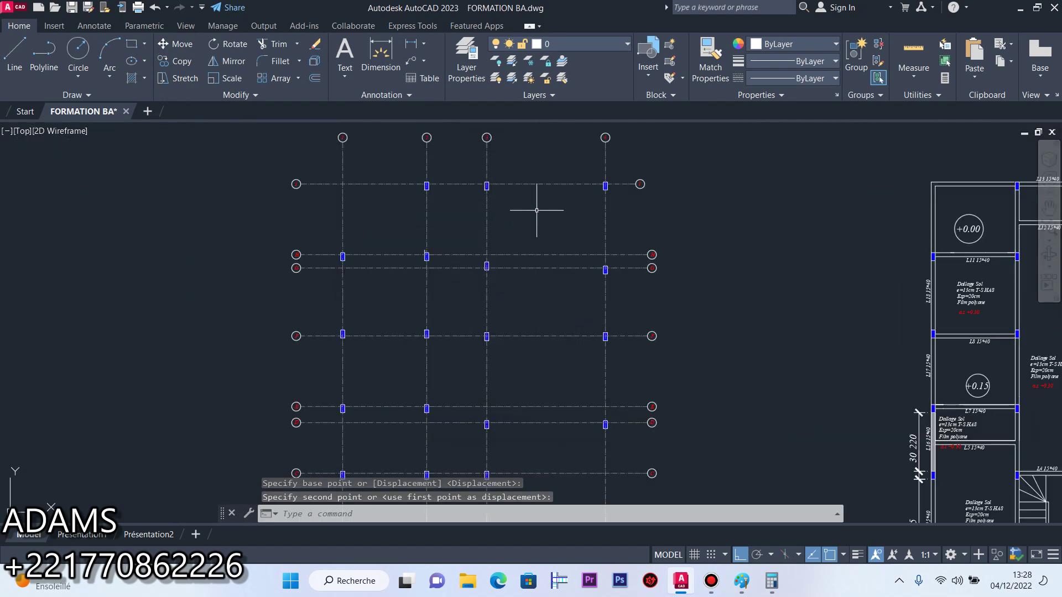
{"action": "left_click", "coordinate": [72, 8]}
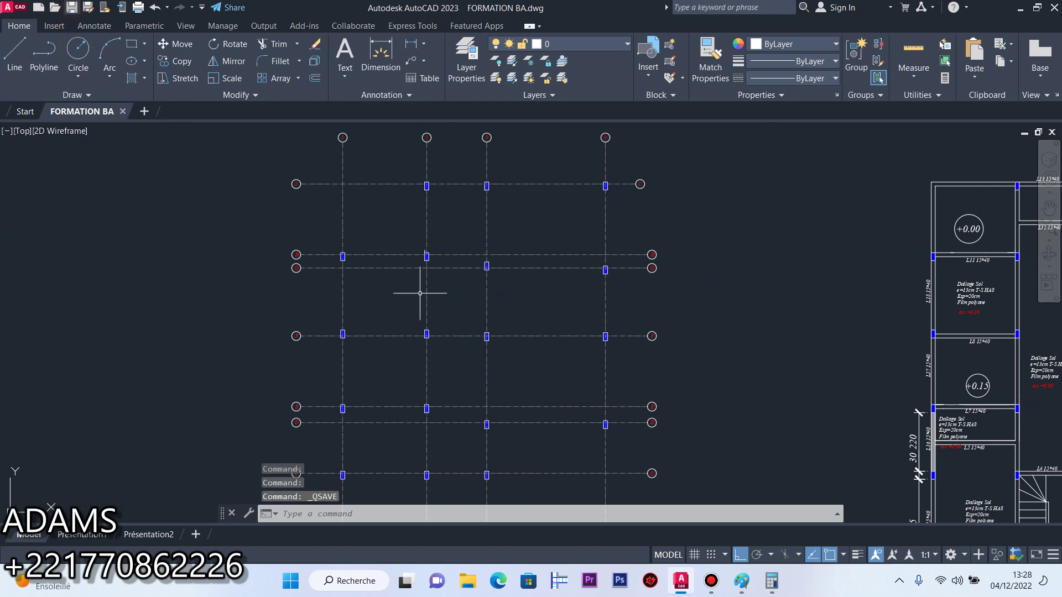
Erase the stray short vertical line above the column at axes 2 and H
{"action": "scroll", "coordinate": [383, 241], "scroll_direction": "up", "scroll_amount": 8}
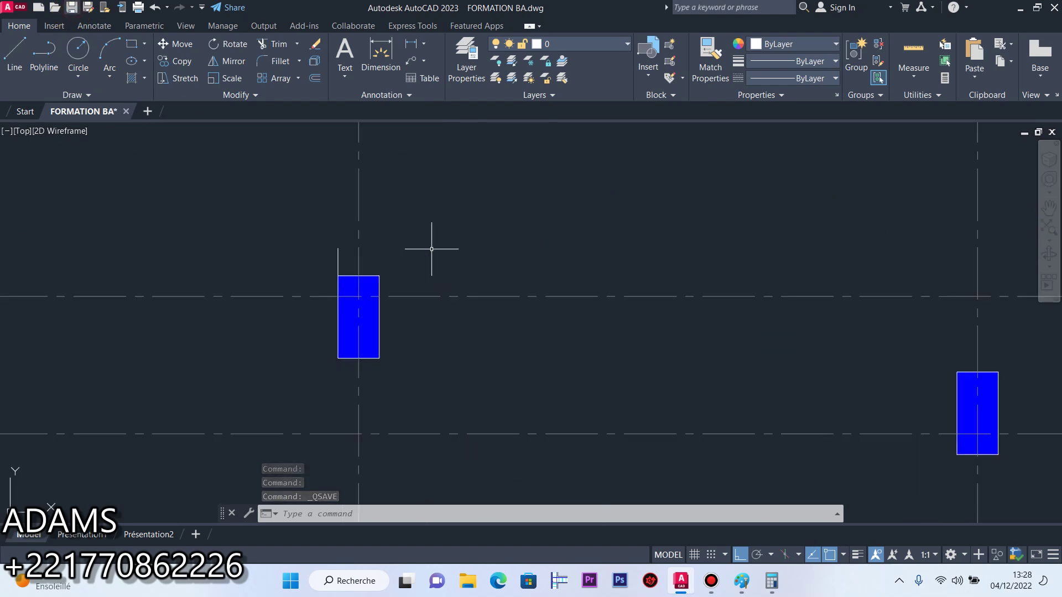
{"action": "left_click", "coordinate": [230, 241]}
{"action": "left_click", "coordinate": [209, 240]}
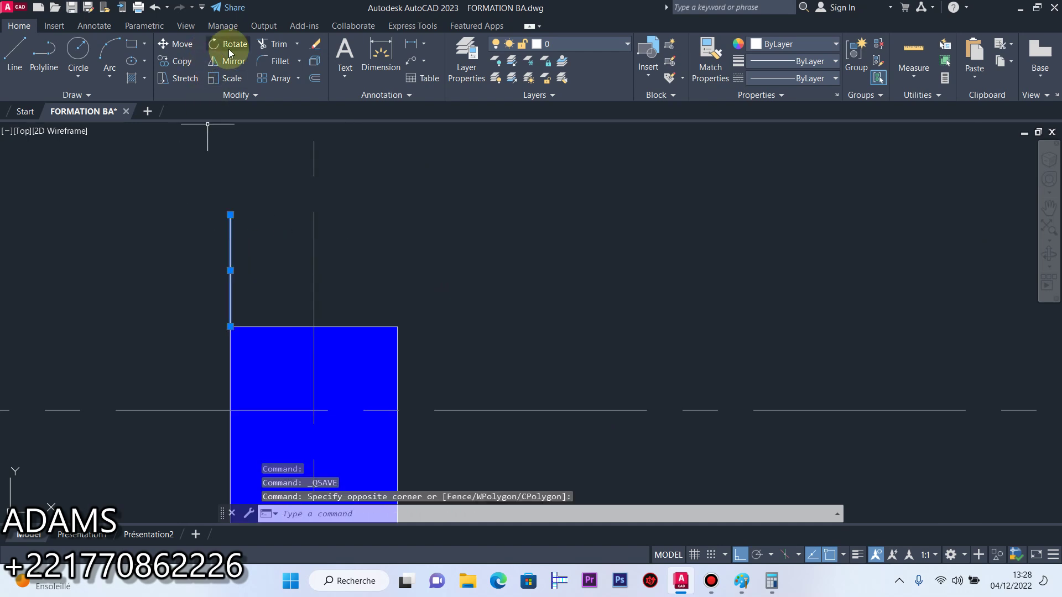
{"action": "left_click", "coordinate": [319, 47]}
{"action": "scroll", "coordinate": [506, 332], "scroll_direction": "down", "scroll_amount": 10}
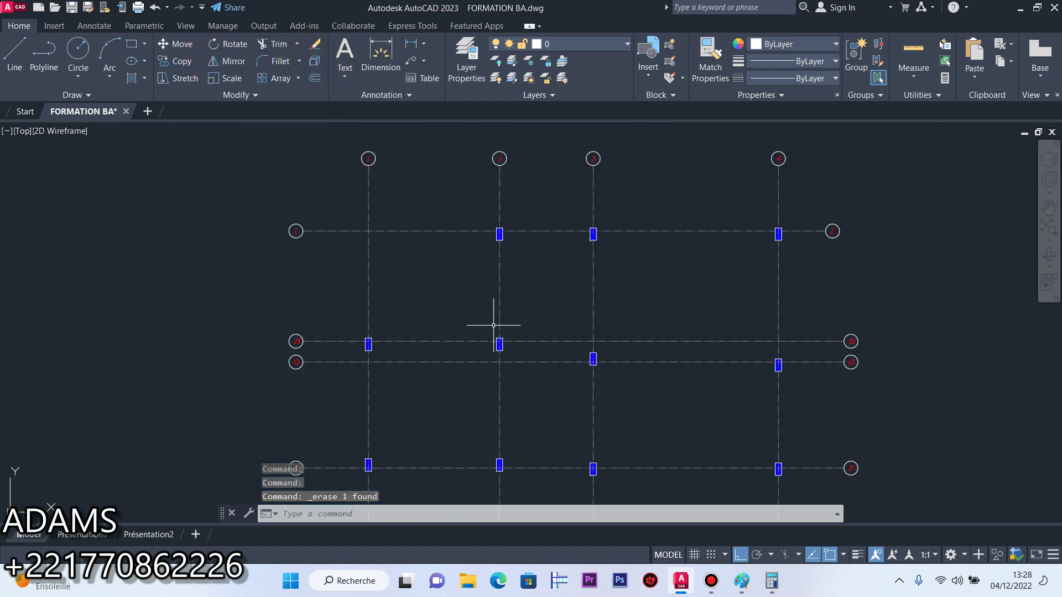
Make COTATION the current layer and dimension the spacing between vertical axes 1 and 2 above their lower bubbles
{"action": "scroll", "coordinate": [509, 319], "scroll_direction": "up", "scroll_amount": 5}
{"action": "scroll", "coordinate": [556, 413], "scroll_direction": "up", "scroll_amount": 4}
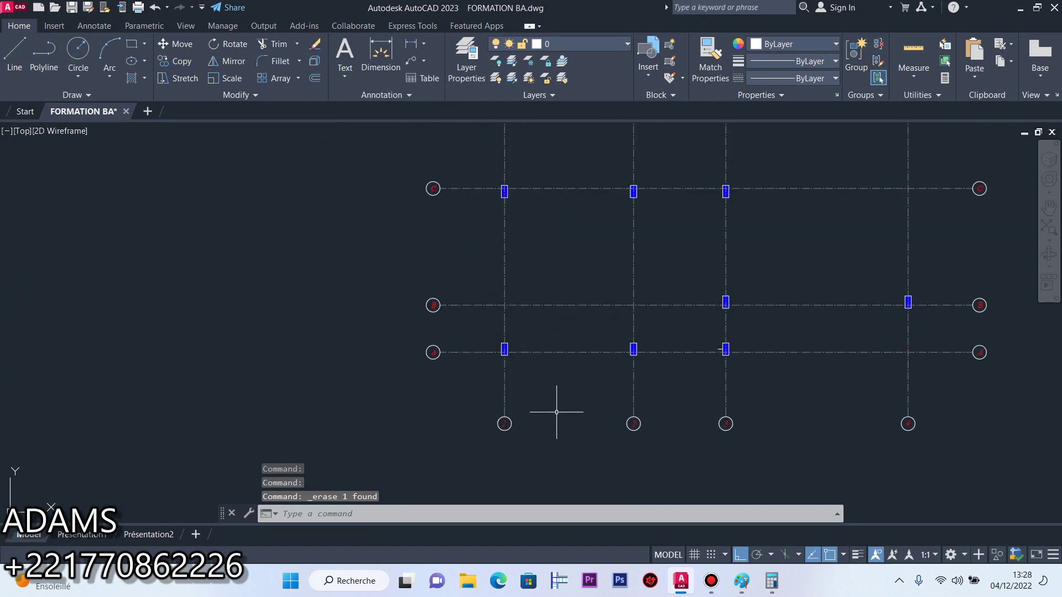
{"action": "left_click", "coordinate": [385, 45]}
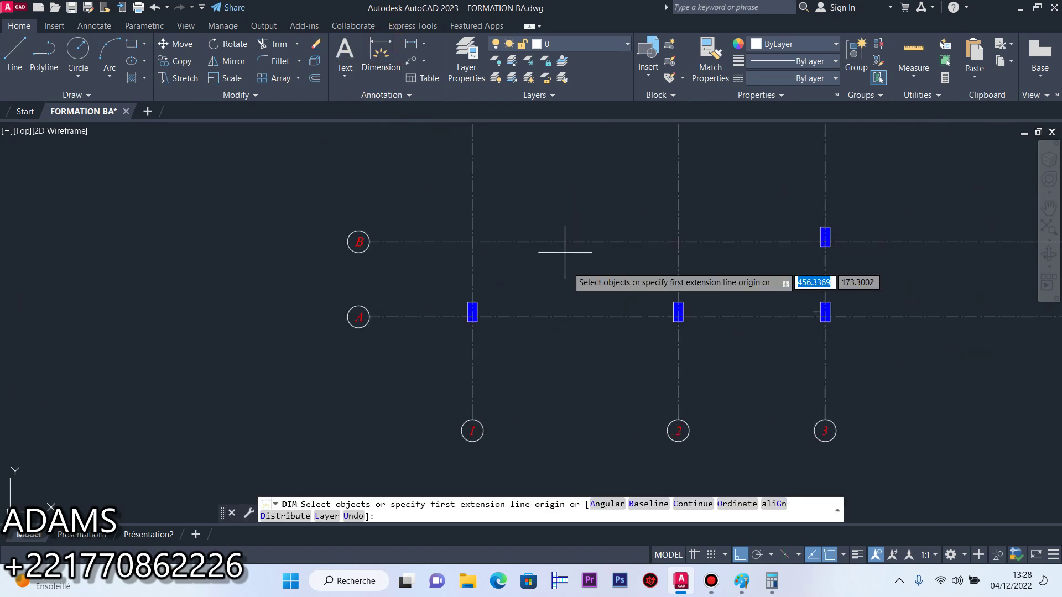
{"action": "left_click", "coordinate": [588, 45]}
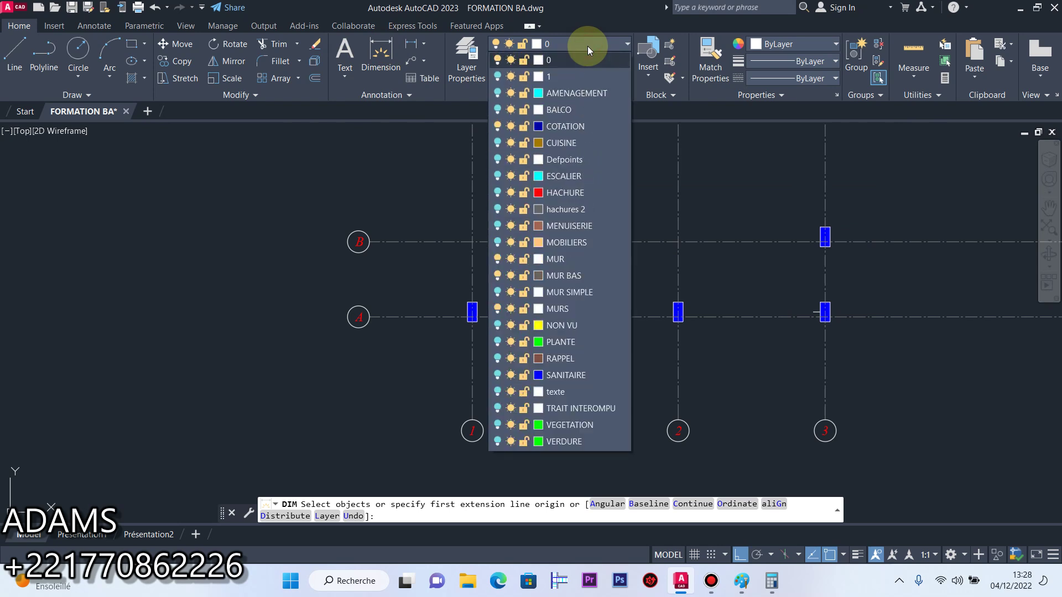
{"action": "left_click", "coordinate": [569, 128]}
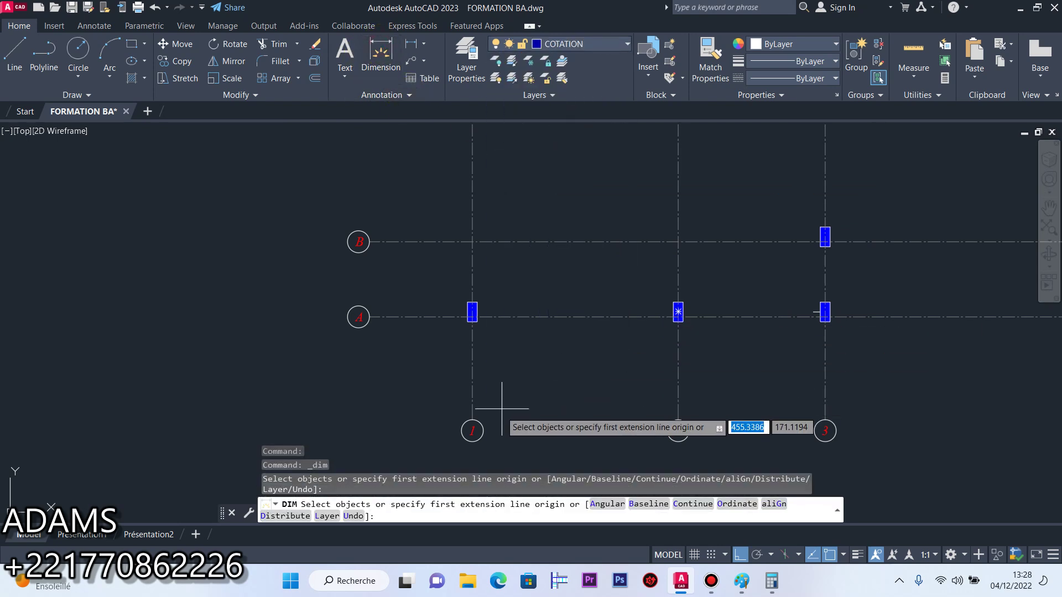
{"action": "left_click", "coordinate": [473, 428]}
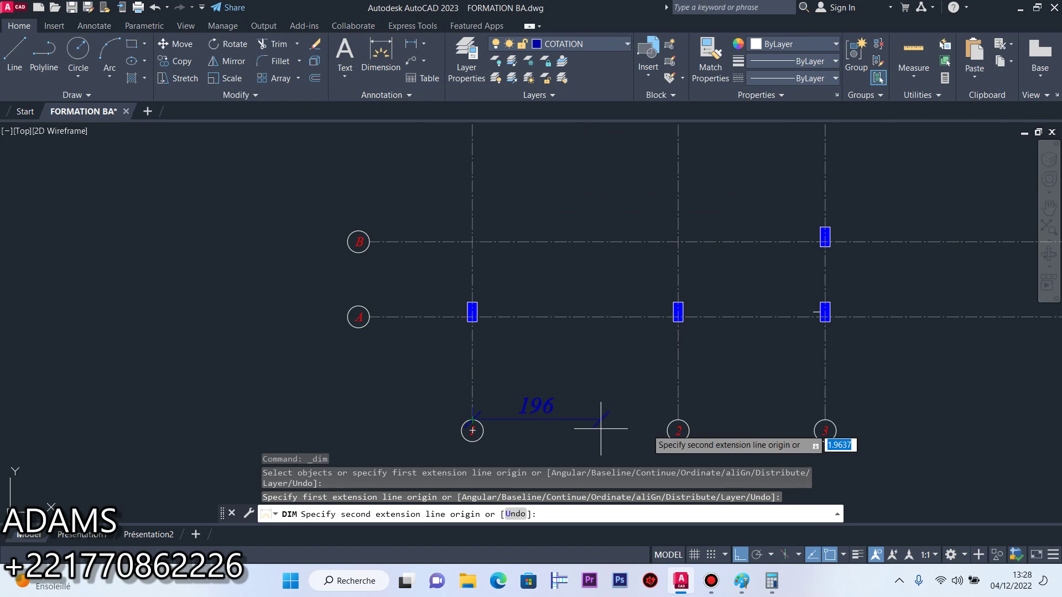
{"action": "left_click", "coordinate": [679, 427]}
{"action": "left_click", "coordinate": [648, 377]}
Dimension the spacings between vertical axes 2 and 3 and axes 3 and 4, aligned with the first dimension
{"action": "left_click", "coordinate": [679, 429]}
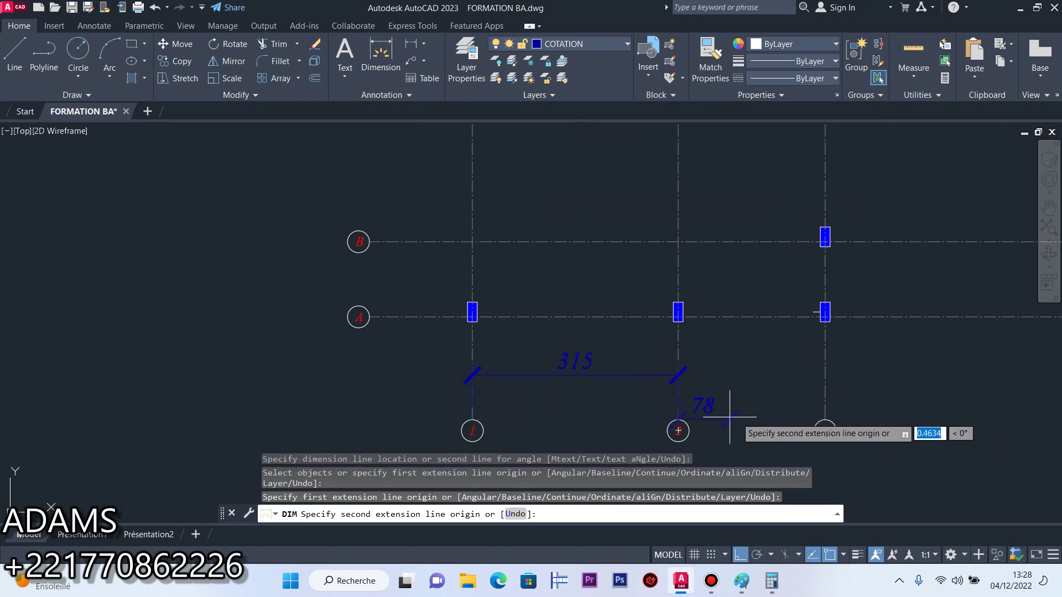
{"action": "left_click", "coordinate": [823, 410]}
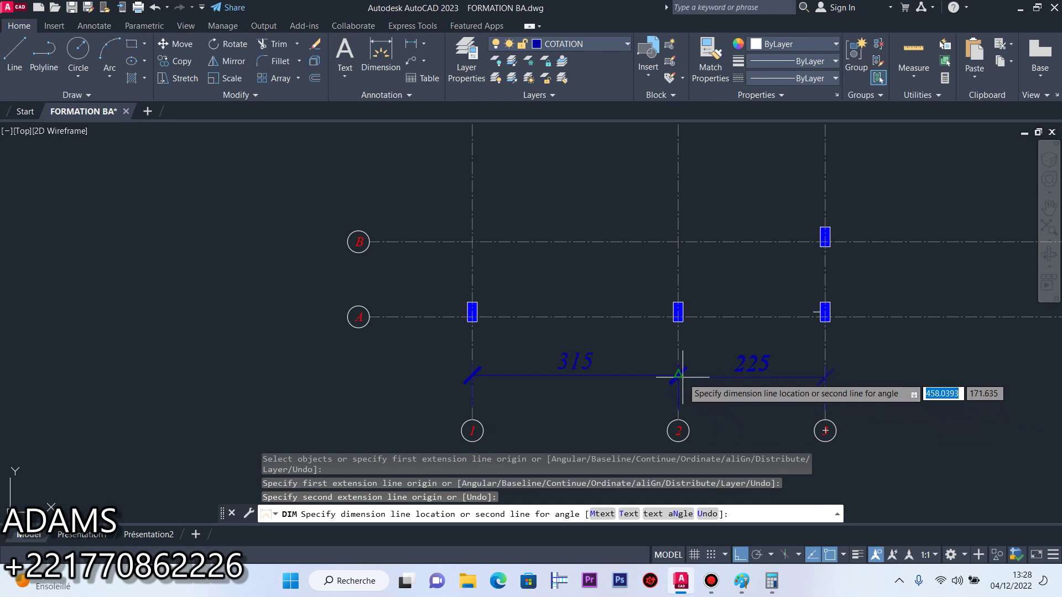
{"action": "left_click", "coordinate": [683, 372]}
{"action": "scroll", "coordinate": [677, 378], "scroll_direction": "down", "scroll_amount": 6}
{"action": "scroll", "coordinate": [676, 383], "scroll_direction": "up", "scroll_amount": 6}
{"action": "left_click", "coordinate": [525, 394]}
{"action": "left_click", "coordinate": [814, 388]}
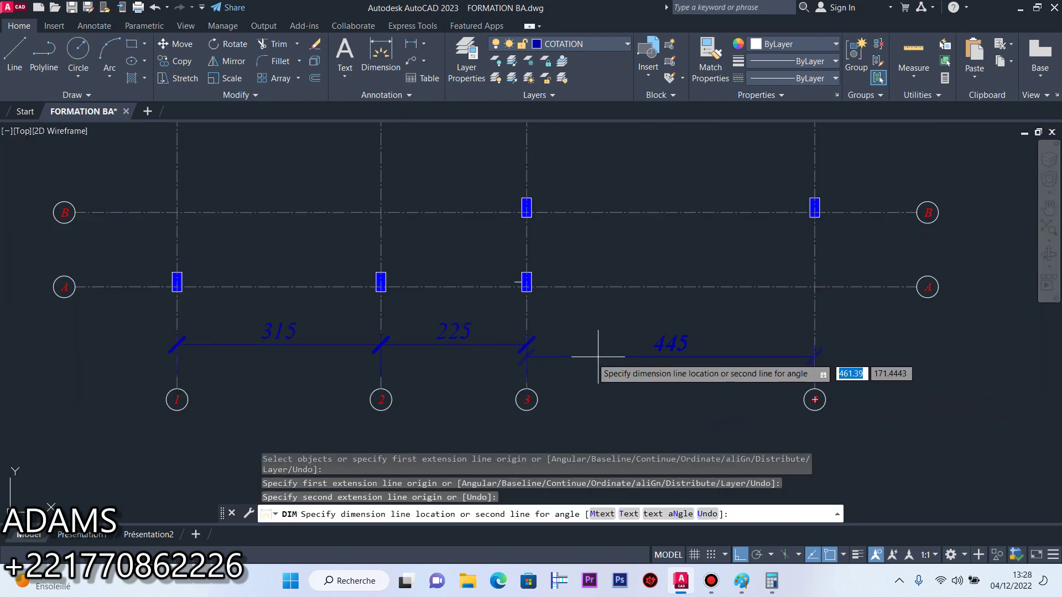
{"action": "left_click", "coordinate": [527, 344]}
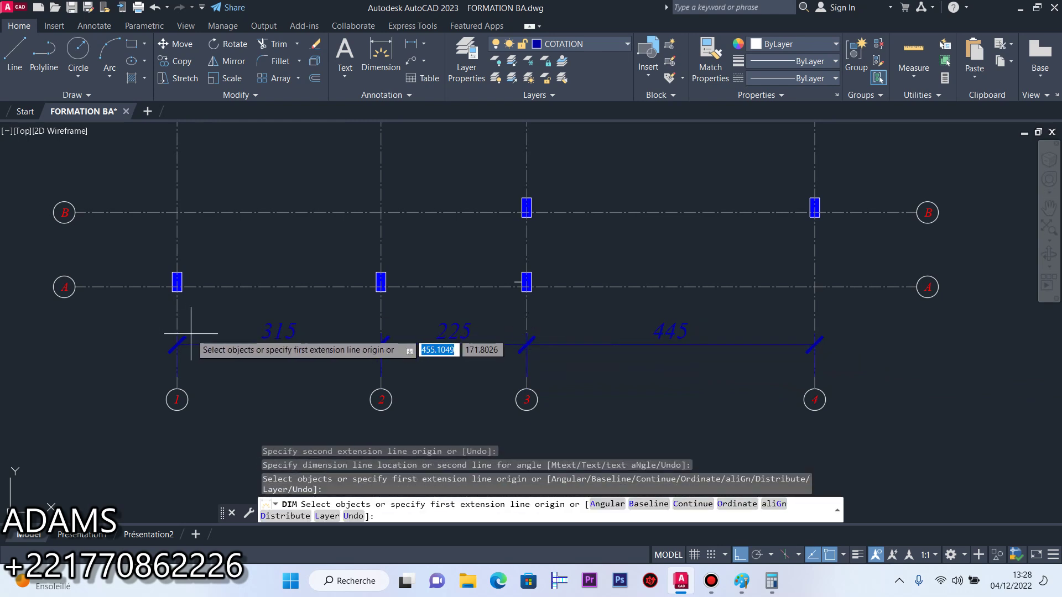
Add an overall dimension from vertical axis 1 to axis 4 below the individual spacing dimensions
{"action": "left_click", "coordinate": [177, 389]}
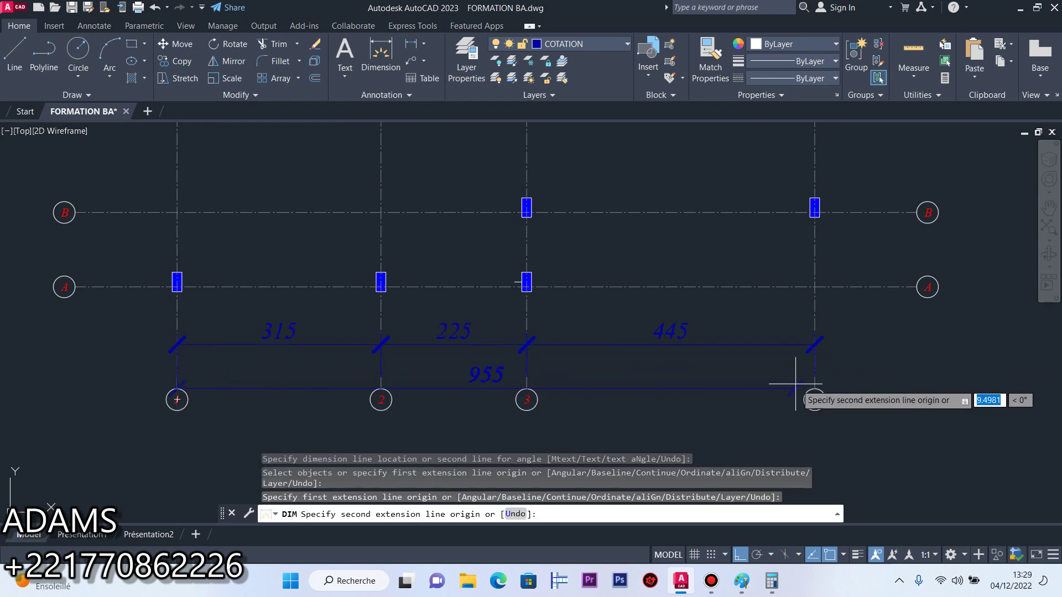
{"action": "left_click", "coordinate": [815, 388]}
{"action": "left_click", "coordinate": [612, 379]}
Dimension the spacing between horizontal axes A and B just inside their right-hand bubbles
{"action": "scroll", "coordinate": [439, 332], "scroll_direction": "down", "scroll_amount": 4}
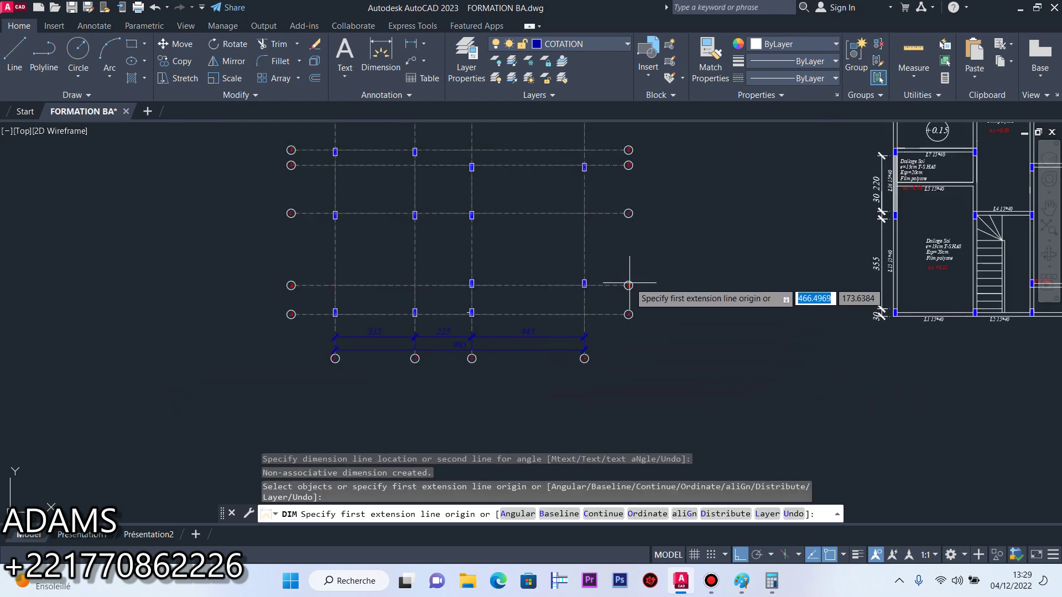
{"action": "scroll", "coordinate": [628, 276], "scroll_direction": "up", "scroll_amount": 4}
{"action": "left_click", "coordinate": [619, 370]}
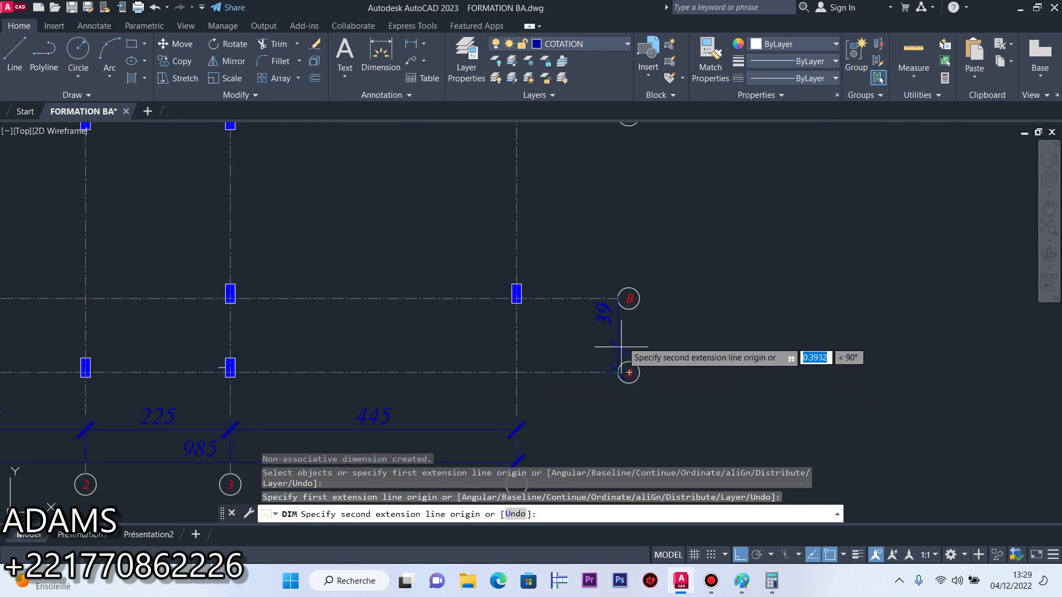
{"action": "left_click", "coordinate": [619, 298]}
{"action": "left_click", "coordinate": [588, 304]}
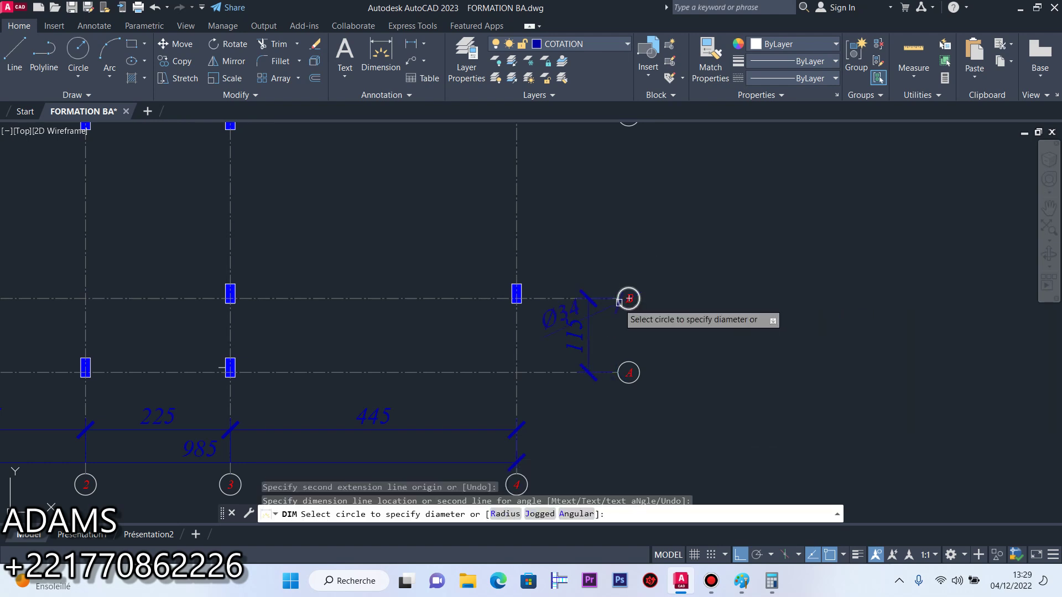
Shift the dimension between axes A and B slightly inward, farther from the right-hand bubbles
{"action": "key", "text": "Return"}
{"action": "left_click", "coordinate": [604, 333]}
{"action": "left_click", "coordinate": [567, 336]}
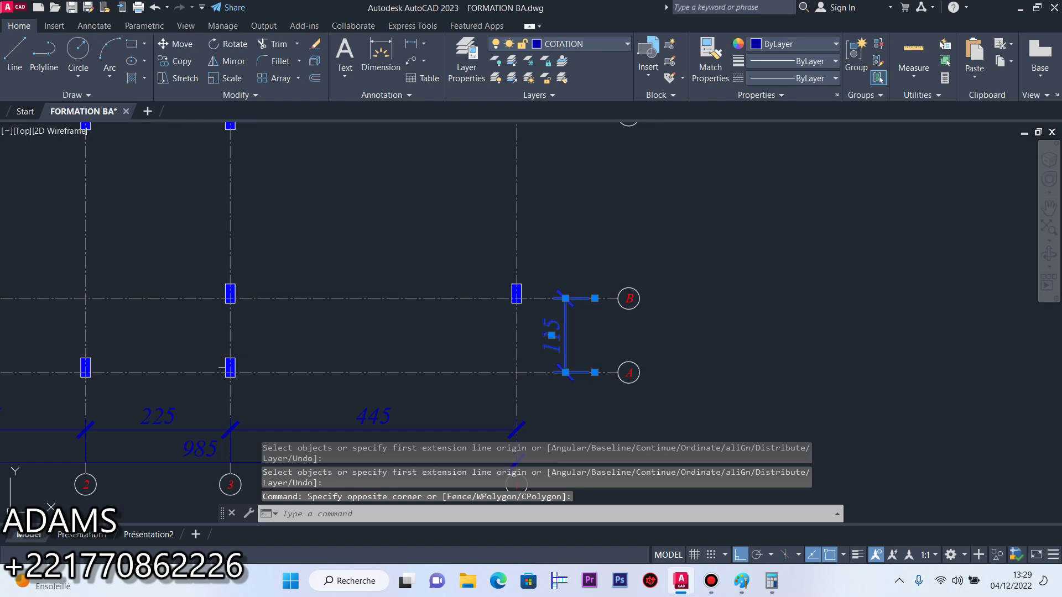
{"action": "key", "text": "Escape"}
Dimension the spacing between horizontal axes B and C, aligned with the A–B dimension
{"action": "left_click", "coordinate": [380, 80]}
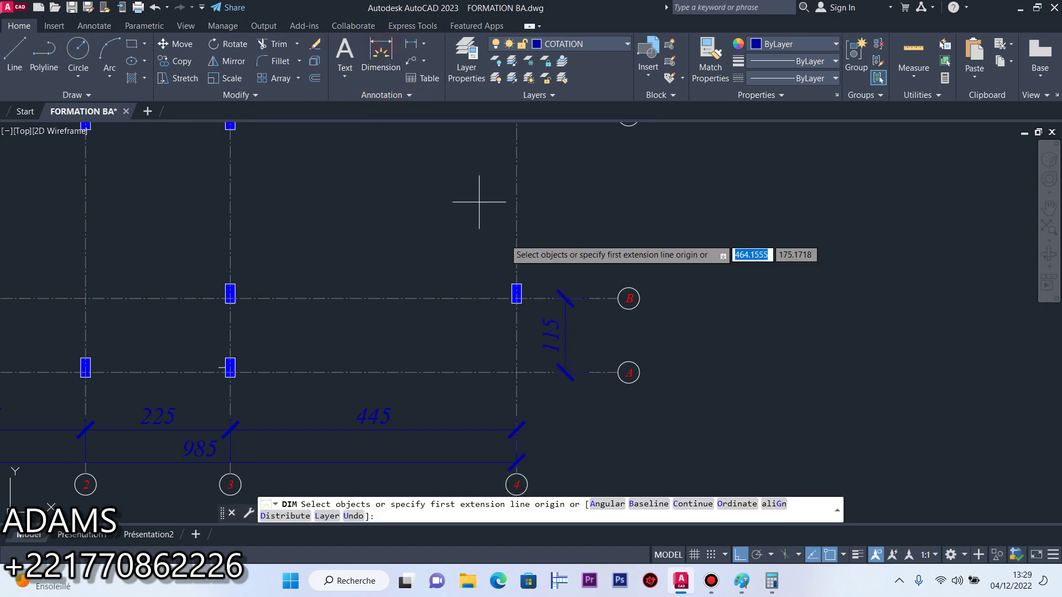
{"action": "left_click", "coordinate": [618, 298]}
{"action": "scroll", "coordinate": [612, 303], "scroll_direction": "down", "scroll_amount": 5}
{"action": "scroll", "coordinate": [612, 303], "scroll_direction": "up", "scroll_amount": 5}
{"action": "left_click", "coordinate": [616, 233]}
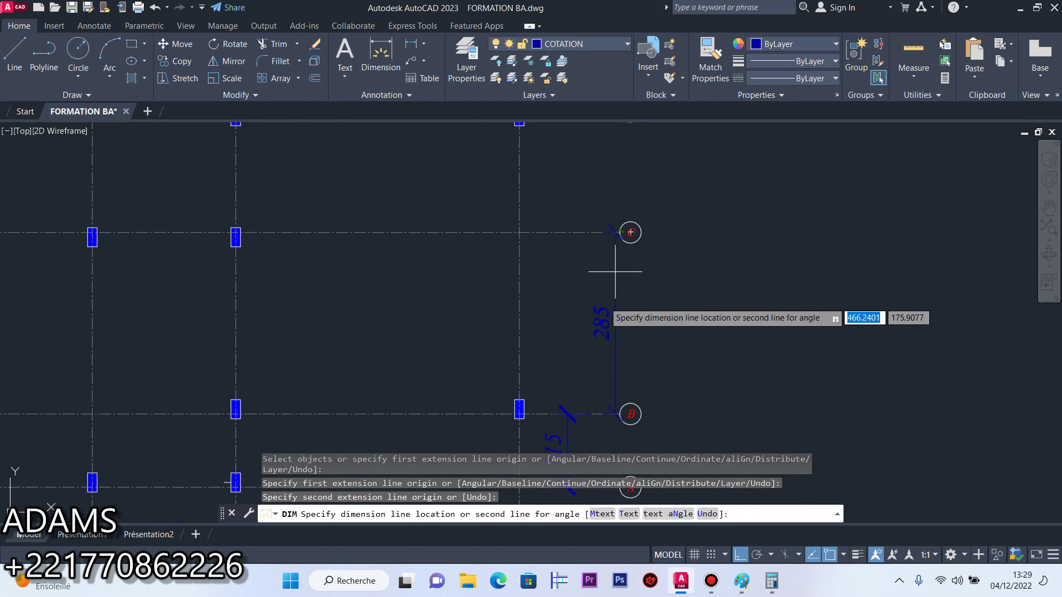
{"action": "left_click", "coordinate": [565, 403]}
Dimension the spacings between horizontal axes C and D and axes D and E, continuing the same dimension line
{"action": "scroll", "coordinate": [604, 315], "scroll_direction": "down", "scroll_amount": 4}
{"action": "scroll", "coordinate": [610, 242], "scroll_direction": "up", "scroll_amount": 4}
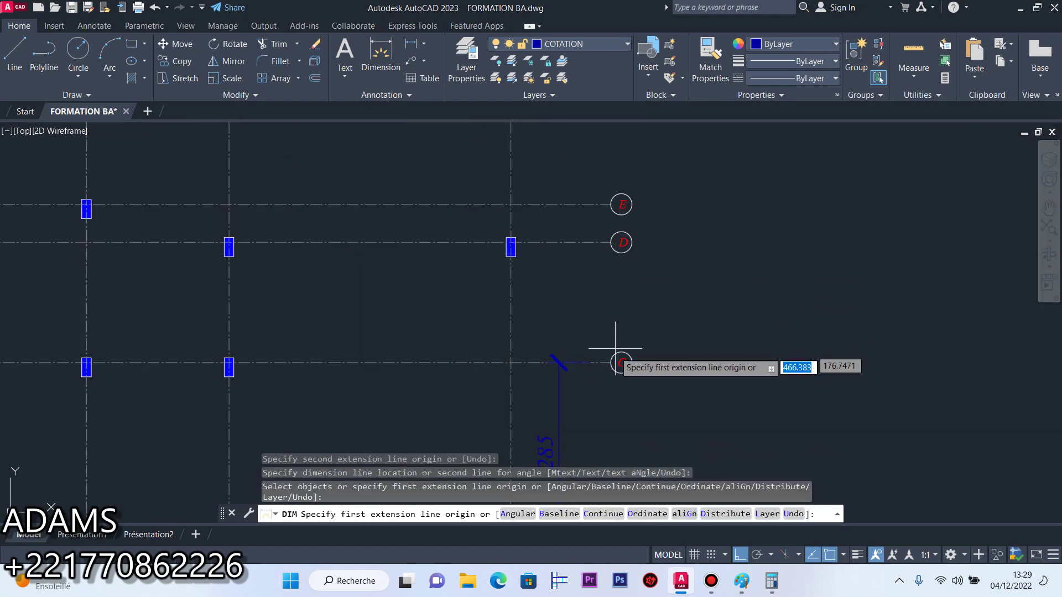
{"action": "left_click", "coordinate": [619, 360]}
{"action": "left_click", "coordinate": [610, 242]}
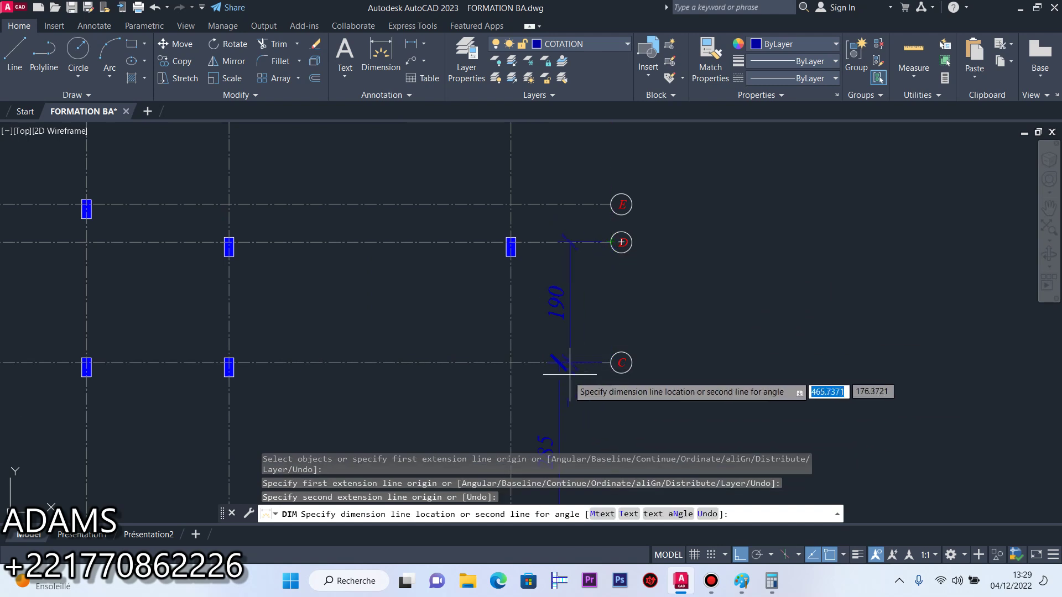
{"action": "left_click", "coordinate": [561, 362]}
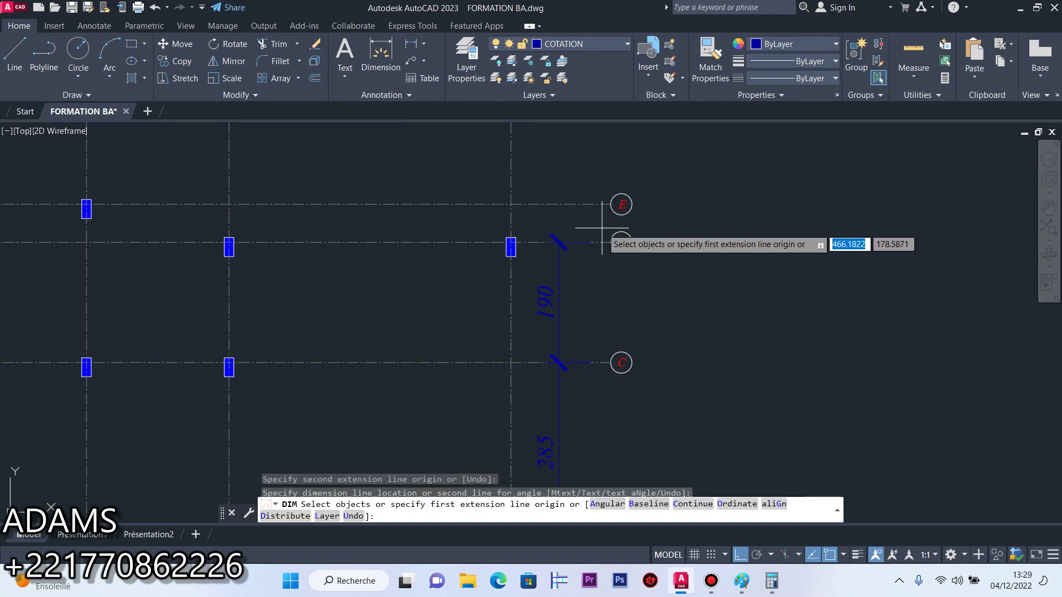
{"action": "scroll", "coordinate": [608, 196], "scroll_direction": "up", "scroll_amount": 6}
{"action": "left_click", "coordinate": [620, 231]}
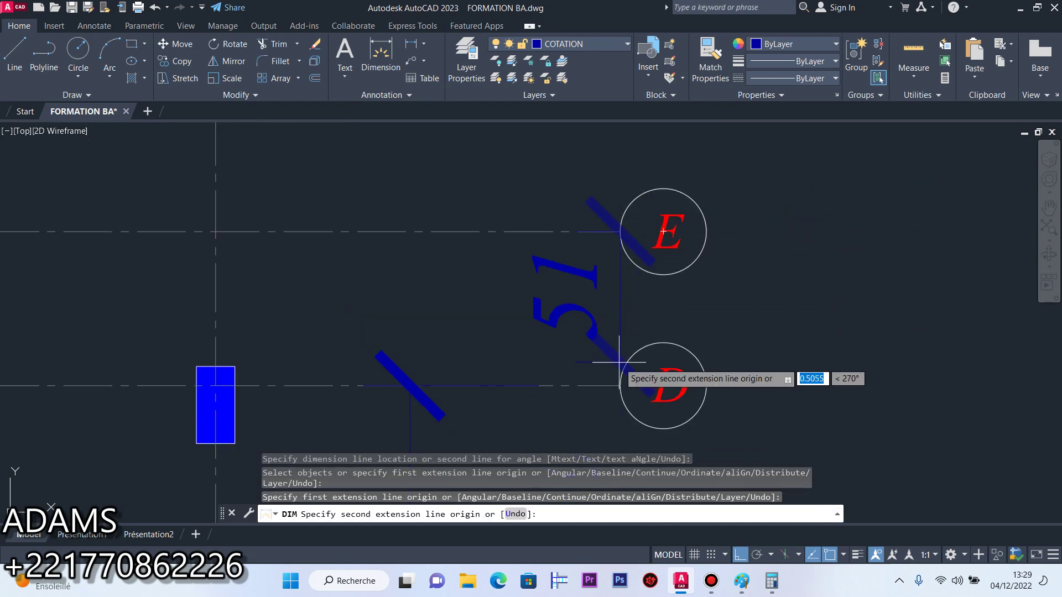
{"action": "left_click", "coordinate": [620, 386]}
{"action": "left_click", "coordinate": [410, 383]}
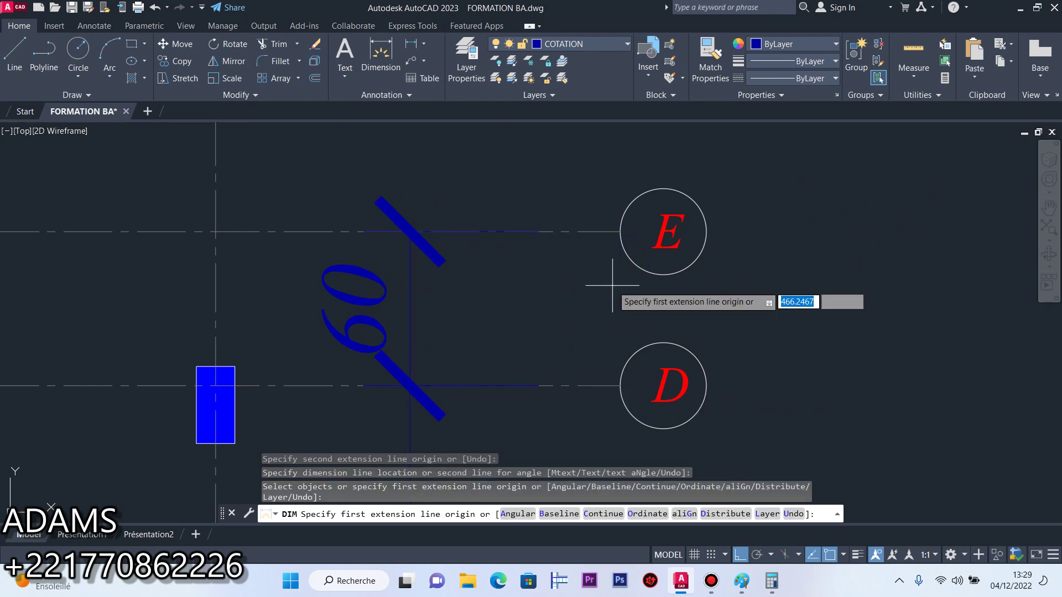
Dimension the spacings between horizontal axes E and F and axes F and G, in line with the existing chain
{"action": "left_click", "coordinate": [619, 231]}
{"action": "scroll", "coordinate": [618, 229], "scroll_direction": "down", "scroll_amount": 8}
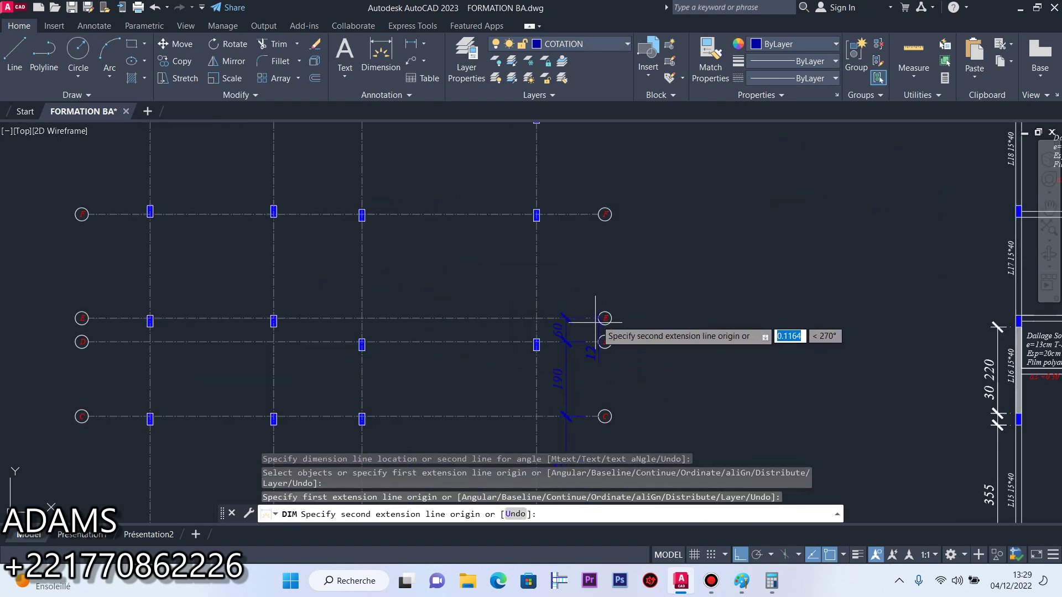
{"action": "left_click", "coordinate": [604, 213]}
{"action": "scroll", "coordinate": [576, 319], "scroll_direction": "up", "scroll_amount": 6}
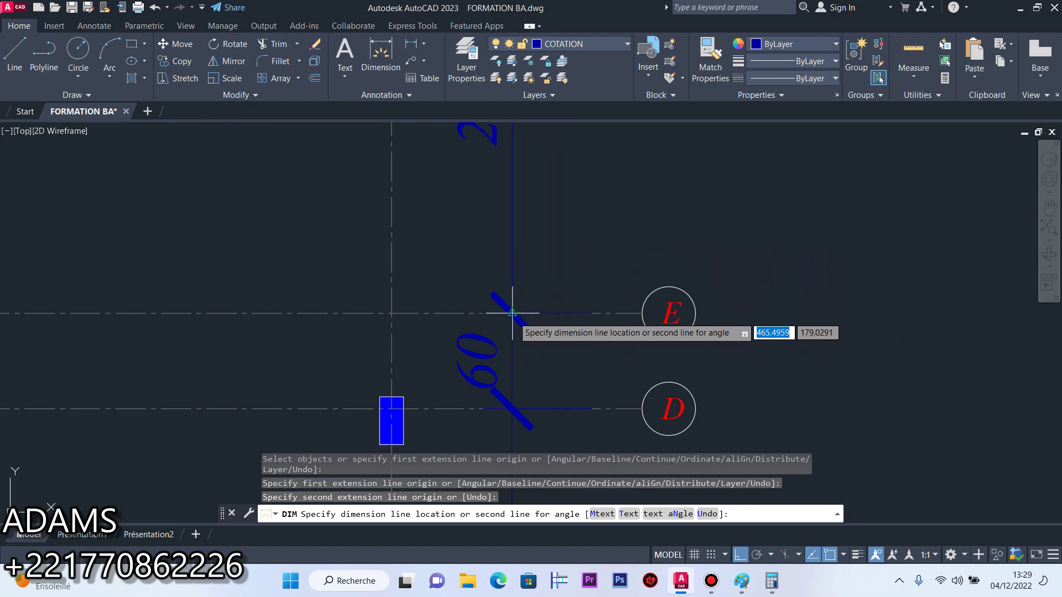
{"action": "left_click", "coordinate": [506, 362]}
{"action": "scroll", "coordinate": [523, 375], "scroll_direction": "down", "scroll_amount": 6}
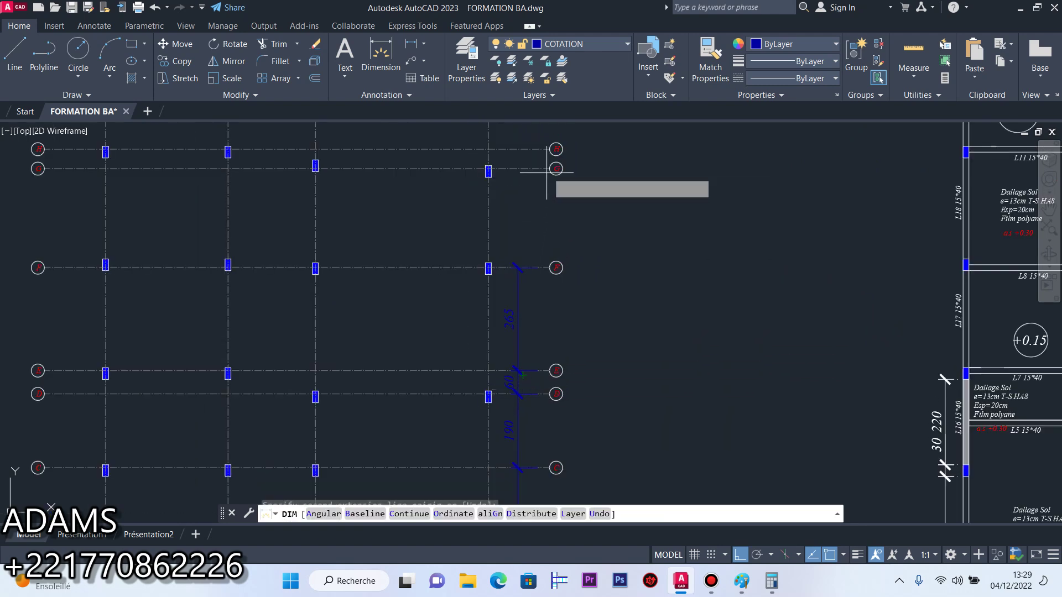
{"action": "left_click", "coordinate": [556, 169]}
{"action": "left_click", "coordinate": [556, 268]}
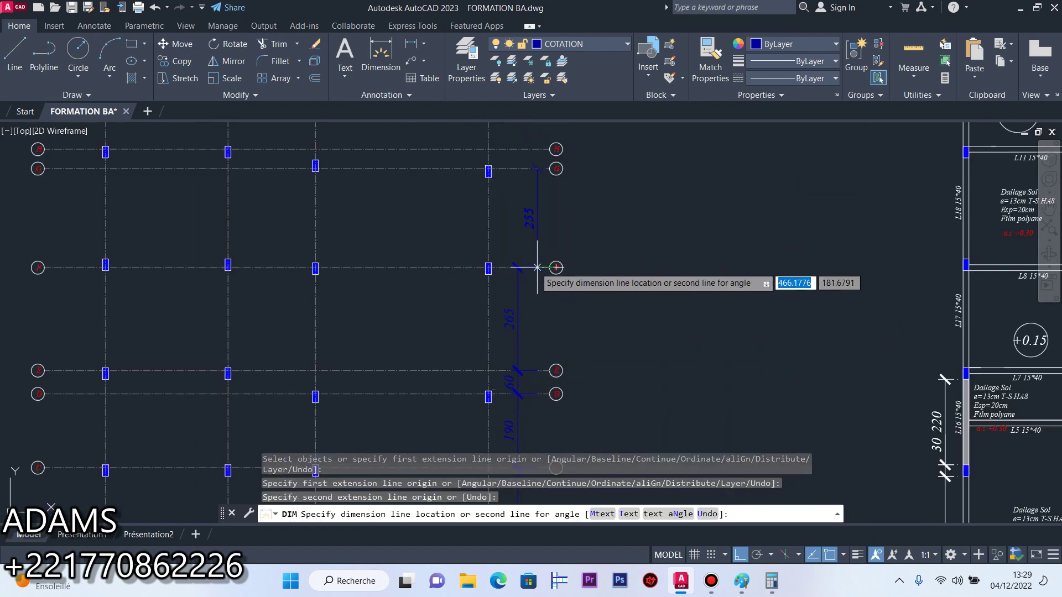
{"action": "scroll", "coordinate": [522, 267], "scroll_direction": "up", "scroll_amount": 4}
{"action": "left_click", "coordinate": [507, 270]}
Dimension the spacing between horizontal axes G and H on the same dimension line
{"action": "scroll", "coordinate": [558, 304], "scroll_direction": "down", "scroll_amount": 4}
{"action": "scroll", "coordinate": [561, 185], "scroll_direction": "up", "scroll_amount": 4}
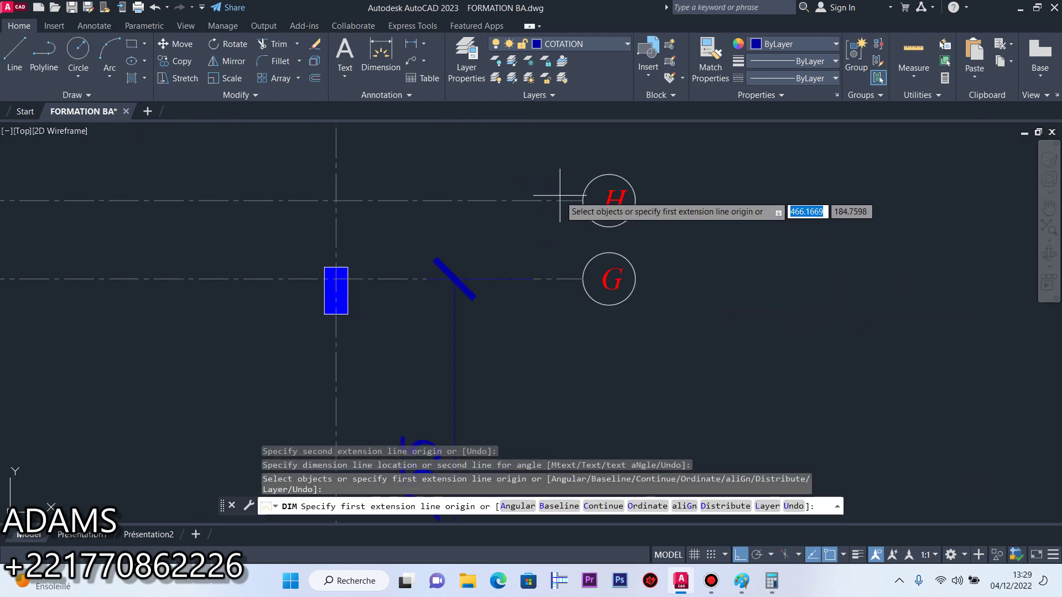
{"action": "left_click", "coordinate": [608, 277]}
{"action": "left_click", "coordinate": [608, 279]}
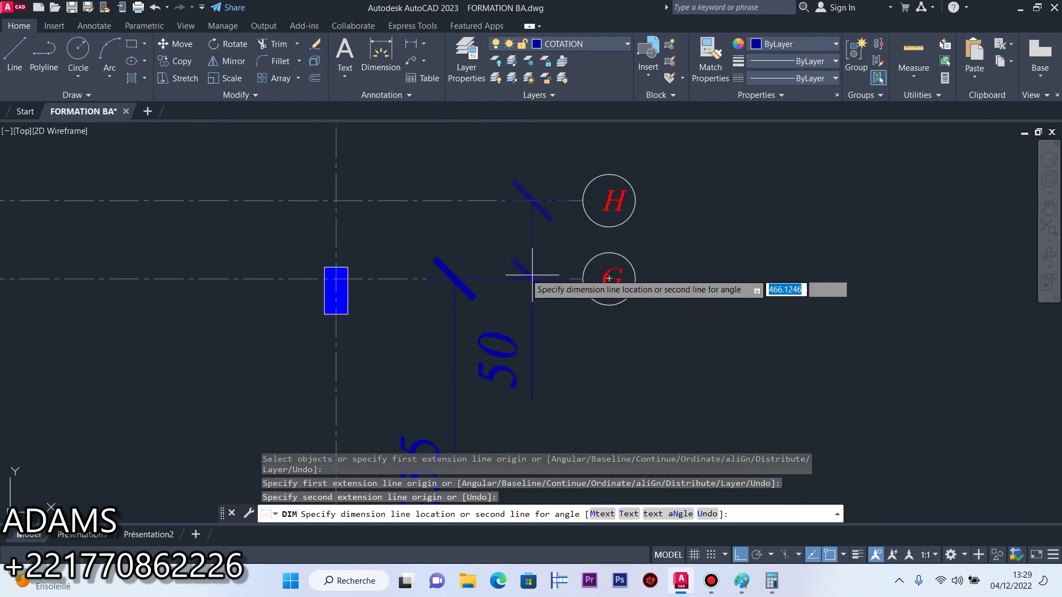
{"action": "left_click", "coordinate": [454, 279]}
{"action": "key", "text": "Return"}
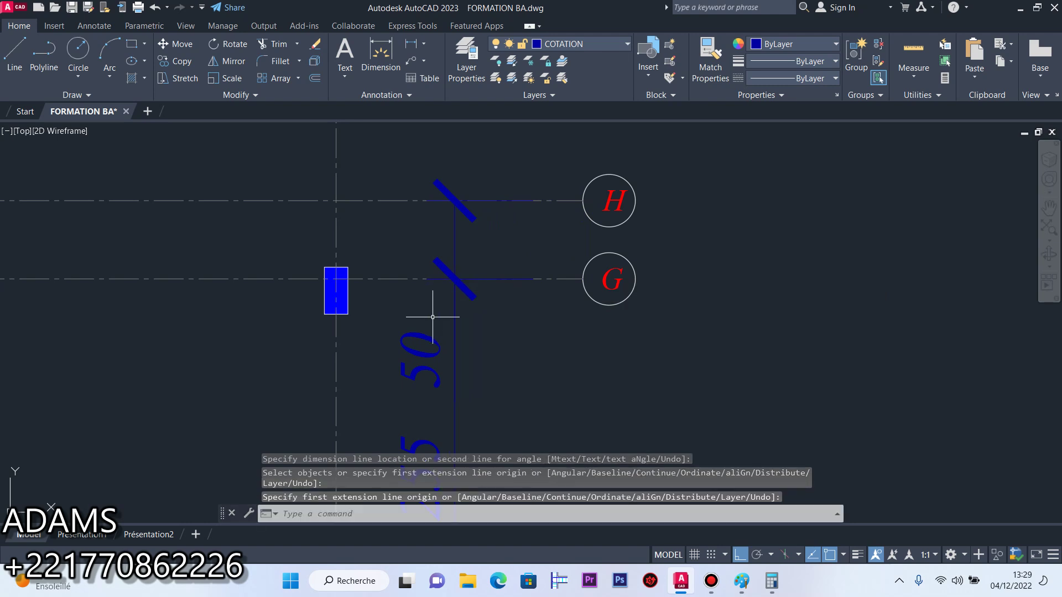
Reposition the G–H dimension text between its two axes and move the dimension back in line with the chain
{"action": "left_click", "coordinate": [428, 329]}
{"action": "left_click", "coordinate": [408, 373]}
{"action": "left_click", "coordinate": [420, 359]}
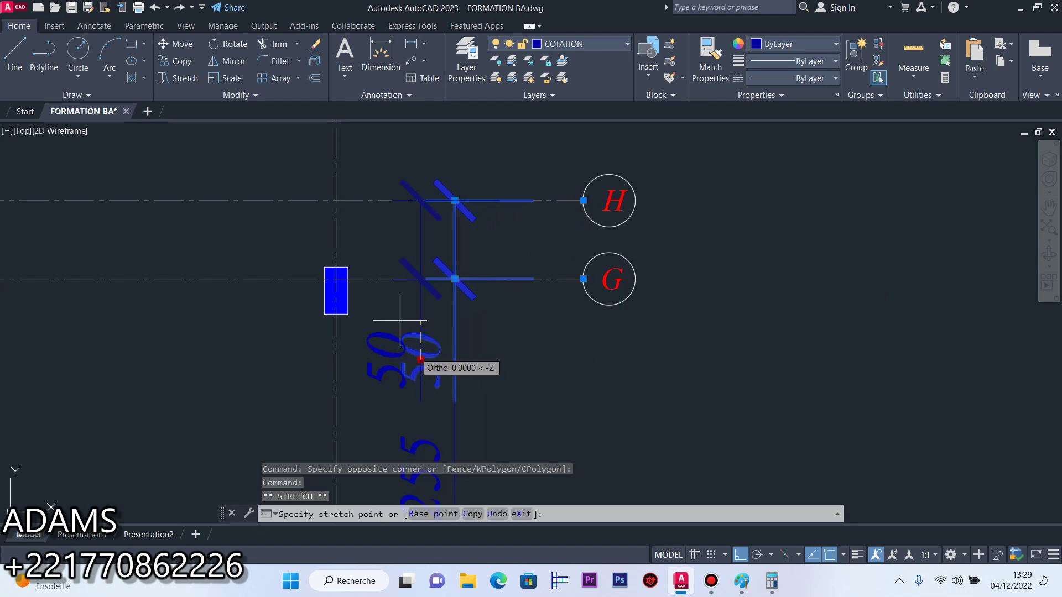
{"action": "left_click", "coordinate": [427, 239]}
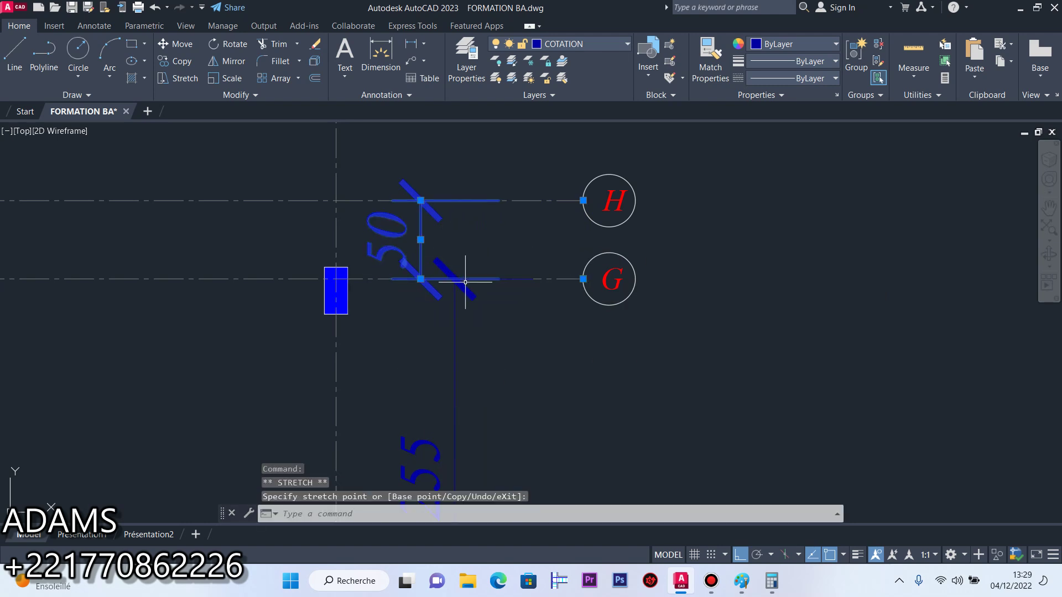
{"action": "left_click", "coordinate": [179, 44]}
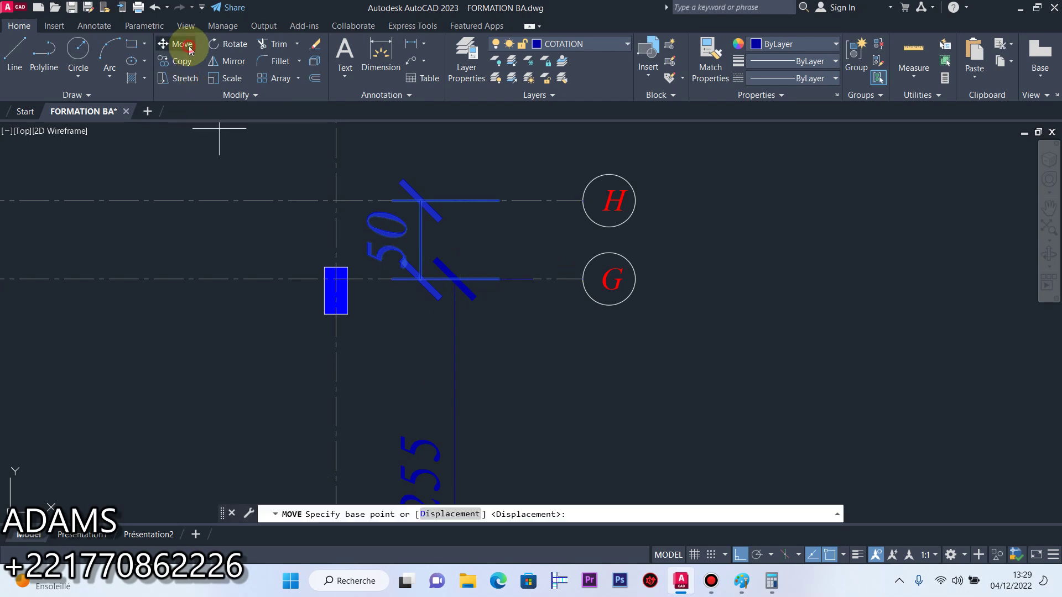
{"action": "left_click", "coordinate": [420, 278]}
{"action": "left_click", "coordinate": [457, 283]}
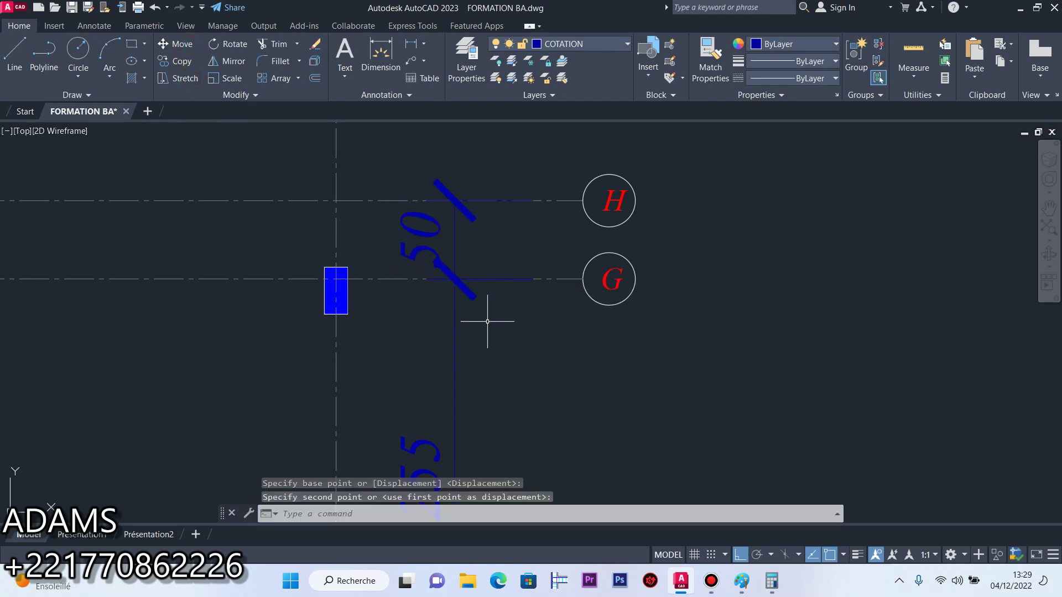
Dimension the spacing between horizontal axes H and I, aligned with the G–H dimension
{"action": "scroll", "coordinate": [487, 321], "scroll_direction": "down", "scroll_amount": 8}
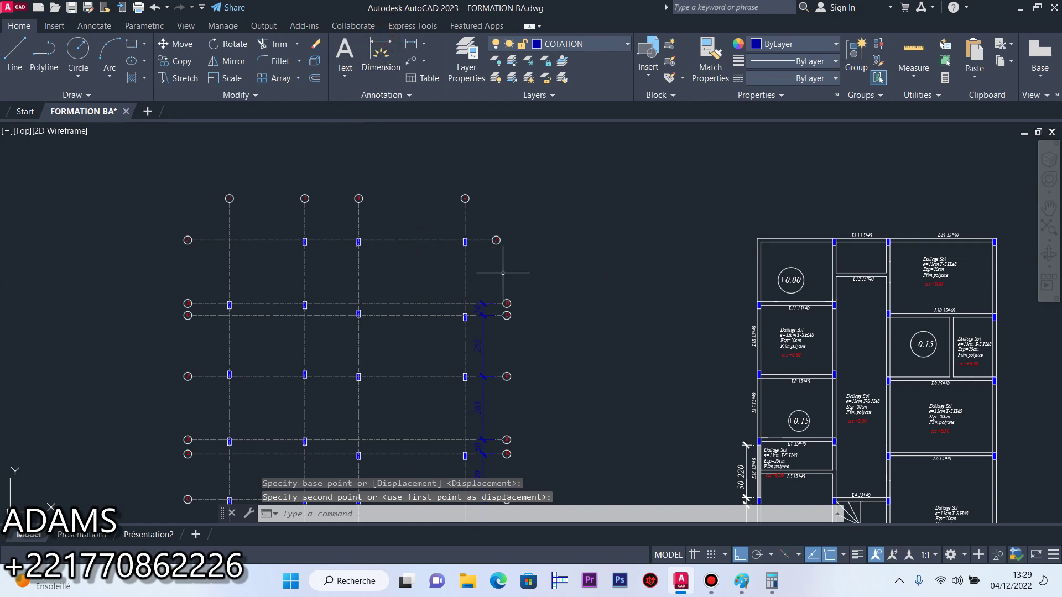
{"action": "scroll", "coordinate": [503, 272], "scroll_direction": "up", "scroll_amount": 6}
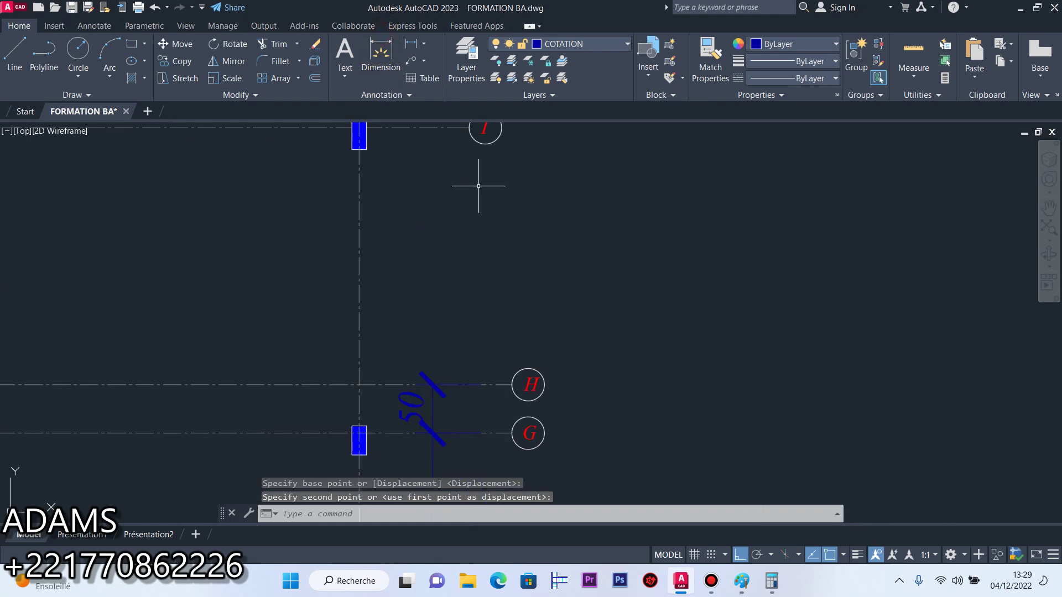
{"action": "left_click", "coordinate": [380, 52]}
{"action": "left_click", "coordinate": [469, 128]}
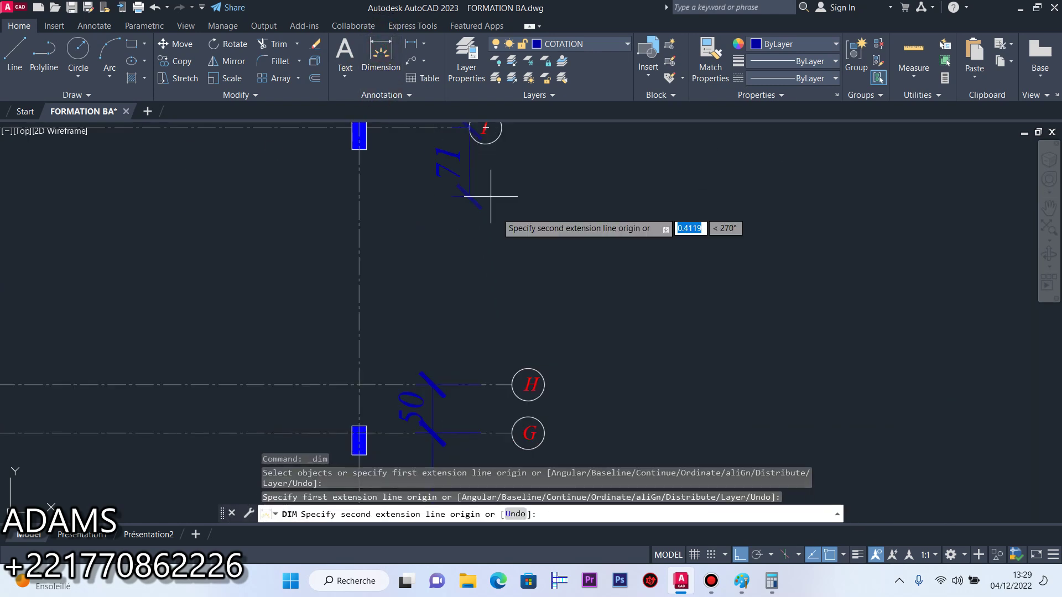
{"action": "left_click", "coordinate": [528, 383]}
{"action": "left_click", "coordinate": [432, 383]}
Add an overall dimension from horizontal axis I to axis A between the spacing dimensions and the right-hand bubbles
{"action": "scroll", "coordinate": [516, 225], "scroll_direction": "down", "scroll_amount": 6}
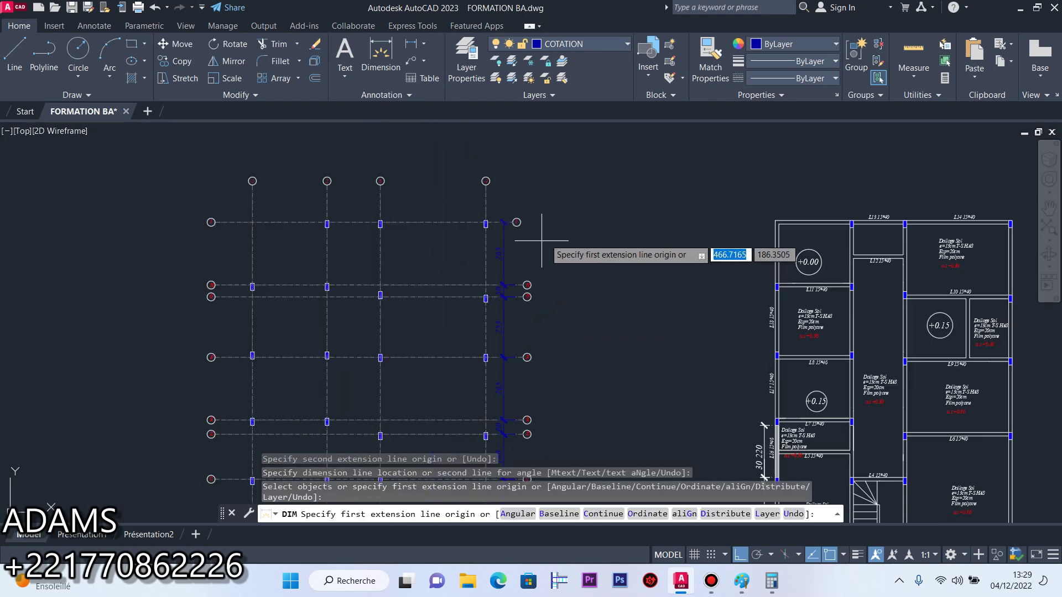
{"action": "scroll", "coordinate": [527, 227], "scroll_direction": "up", "scroll_amount": 6}
{"action": "left_click", "coordinate": [543, 209]}
{"action": "scroll", "coordinate": [536, 387], "scroll_direction": "down", "scroll_amount": 6}
{"action": "scroll", "coordinate": [536, 427], "scroll_direction": "up", "scroll_amount": 4}
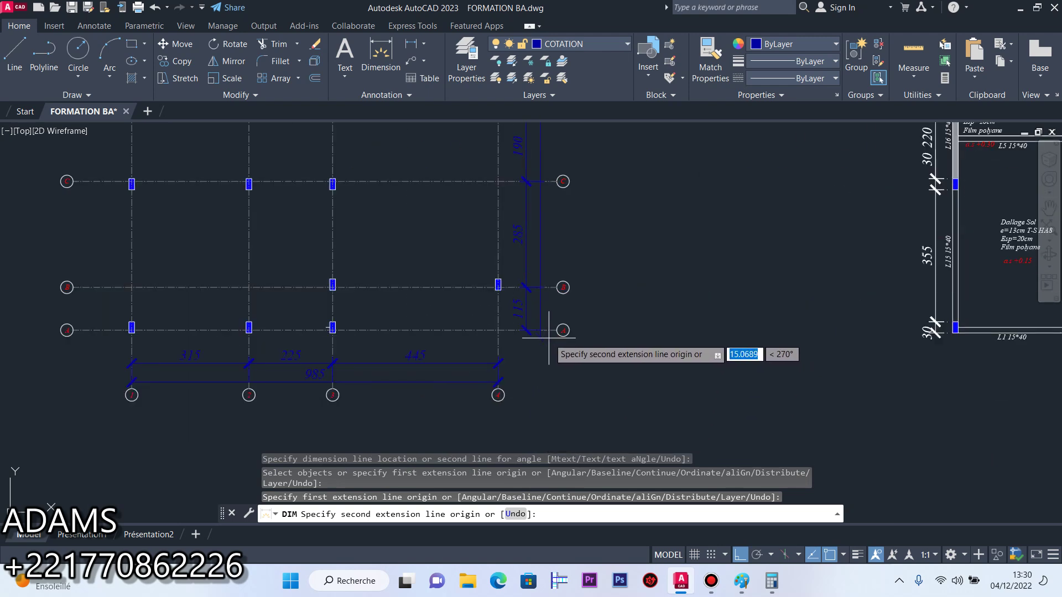
{"action": "left_click", "coordinate": [563, 330]}
{"action": "left_click", "coordinate": [545, 227]}
{"action": "scroll", "coordinate": [545, 226], "scroll_direction": "down", "scroll_amount": 3}
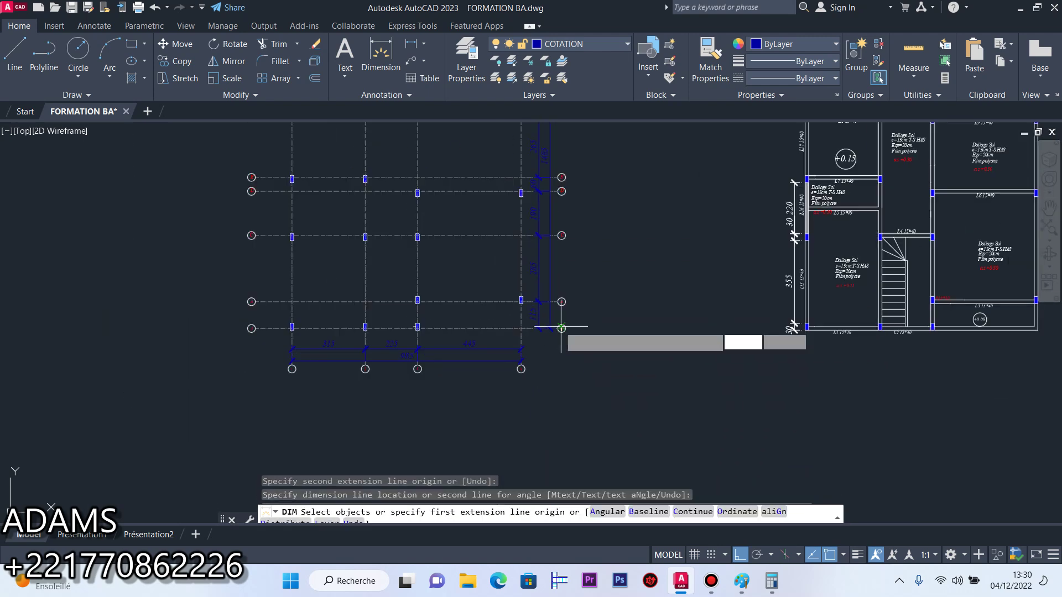
{"action": "scroll", "coordinate": [549, 182], "scroll_direction": "up", "scroll_amount": 5}
{"action": "right_click", "coordinate": [652, 252]}
{"action": "left_click", "coordinate": [675, 263]}
{"action": "scroll", "coordinate": [638, 280], "scroll_direction": "down", "scroll_amount": 3}
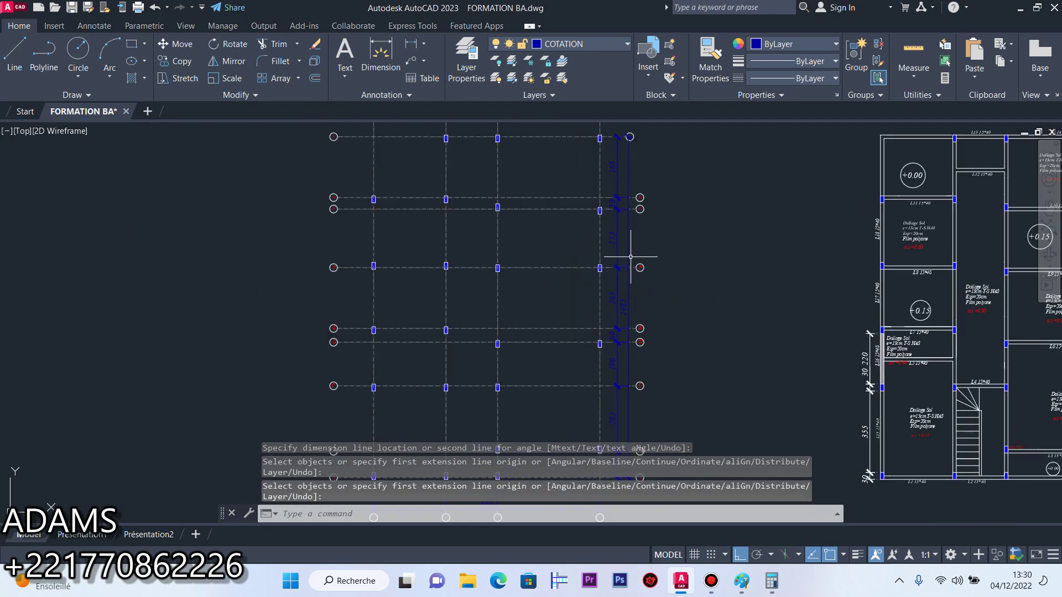
Copy the three spacing dimensions and the overall dimension of the vertical axes straight up, just below the upper bubbles
{"action": "scroll", "coordinate": [630, 257], "scroll_direction": "down", "scroll_amount": 3}
{"action": "scroll", "coordinate": [623, 356], "scroll_direction": "up", "scroll_amount": 5}
{"action": "left_click", "coordinate": [621, 367]}
{"action": "left_click", "coordinate": [424, 381]}
{"action": "left_click", "coordinate": [449, 385]}
{"action": "left_click", "coordinate": [354, 302]}
{"action": "left_click", "coordinate": [256, 308]}
{"action": "left_click", "coordinate": [195, 381]}
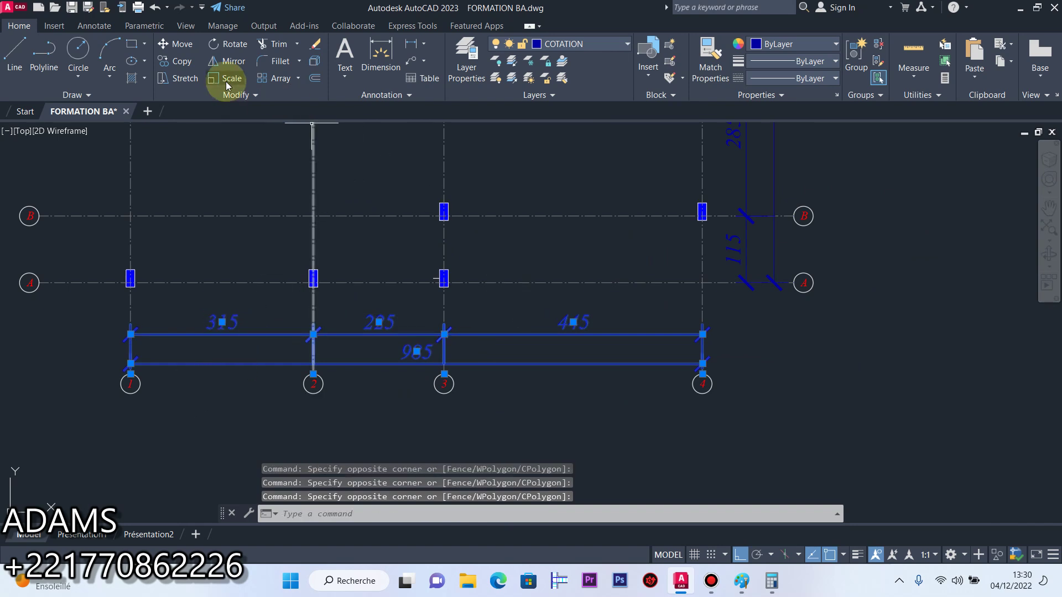
{"action": "left_click", "coordinate": [176, 61]}
{"action": "left_click", "coordinate": [442, 365]}
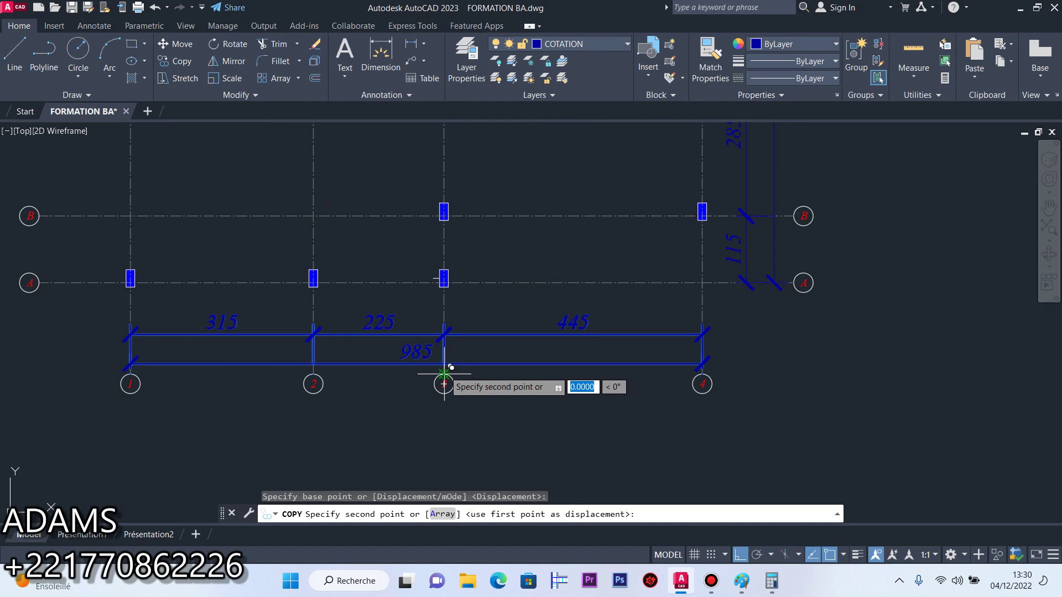
{"action": "scroll", "coordinate": [446, 367], "scroll_direction": "down", "scroll_amount": 4}
{"action": "scroll", "coordinate": [448, 256], "scroll_direction": "up", "scroll_amount": 4}
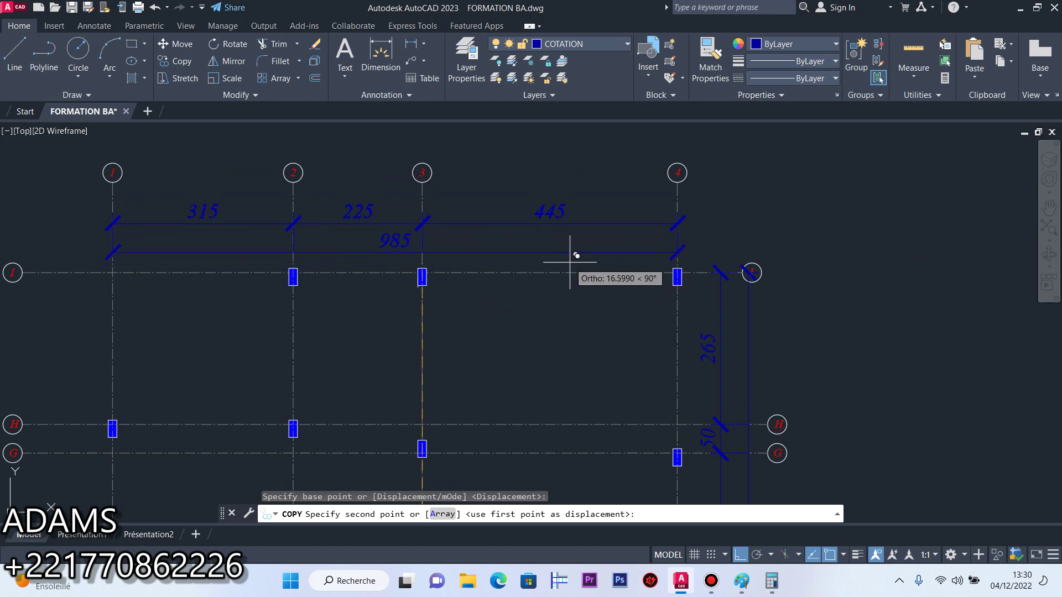
{"action": "left_click", "coordinate": [588, 263]}
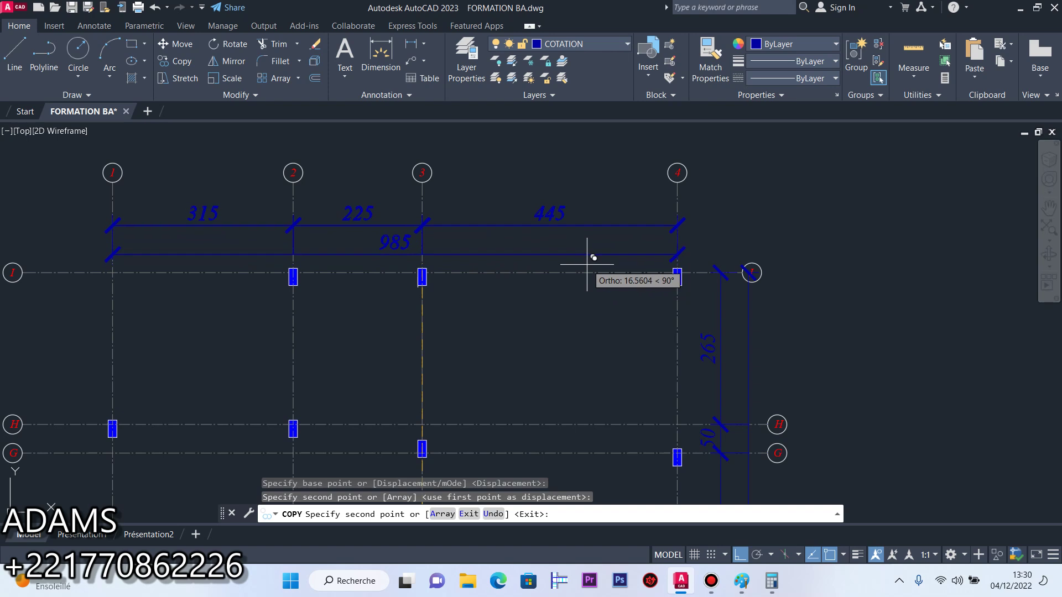
{"action": "key", "text": "Escape"}
Nudge the copied overall dimension up so that it sits between the spacing dimensions and the upper bubbles
{"action": "scroll", "coordinate": [553, 273], "scroll_direction": "up", "scroll_amount": 4}
{"action": "left_click_drag", "start_coordinate": [486, 237], "coordinate": [462, 280]}
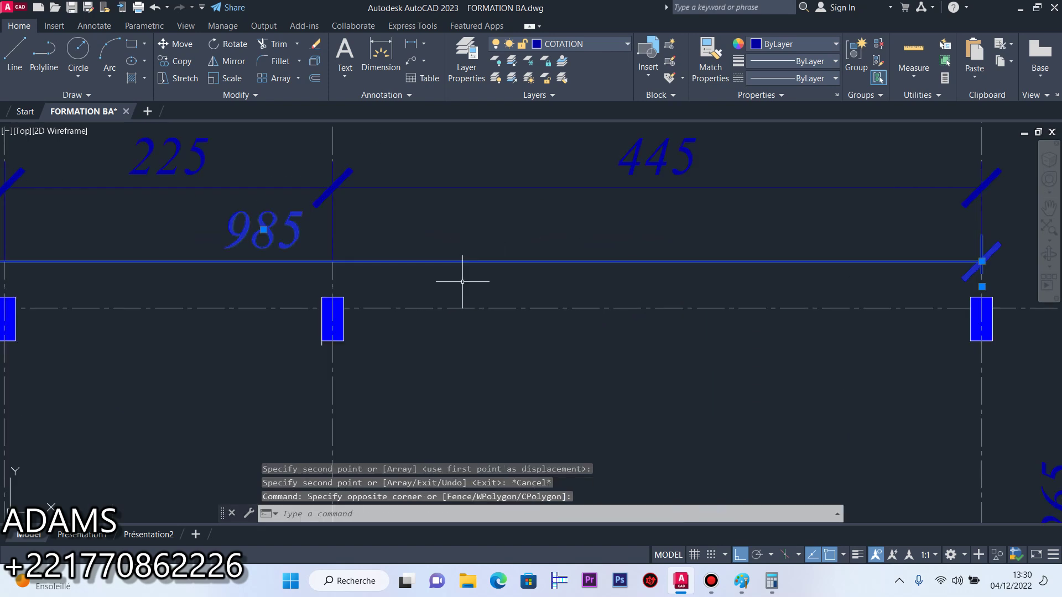
{"action": "scroll", "coordinate": [470, 277], "scroll_direction": "down", "scroll_amount": 4}
{"action": "key", "text": "ctrl+Up"}
{"action": "key", "text": "ctrl+Up"}
{"action": "key", "text": "ctrl+Up"}
{"action": "key", "text": "ctrl+Up"}
{"action": "key", "text": "ctrl+Up"}
{"action": "key", "text": "ctrl+Up"}
{"action": "key", "text": "ctrl+Up"}
{"action": "key", "text": "ctrl+Up"}
{"action": "key", "text": "ctrl+Up"}
{"action": "key", "text": "ctrl+Up"}
{"action": "key", "text": "ctrl+Up"}
{"action": "key", "text": "ctrl+Up"}
{"action": "key", "text": "ctrl+Up"}
{"action": "key", "text": "ctrl+Up"}
{"action": "key", "text": "ctrl+Up"}
{"action": "key", "text": "ctrl+Up"}
{"action": "key", "text": "ctrl+Up"}
{"action": "key", "text": "ctrl+Up"}
{"action": "key", "text": "ctrl+Up"}
{"action": "key", "text": "ctrl+Up"}
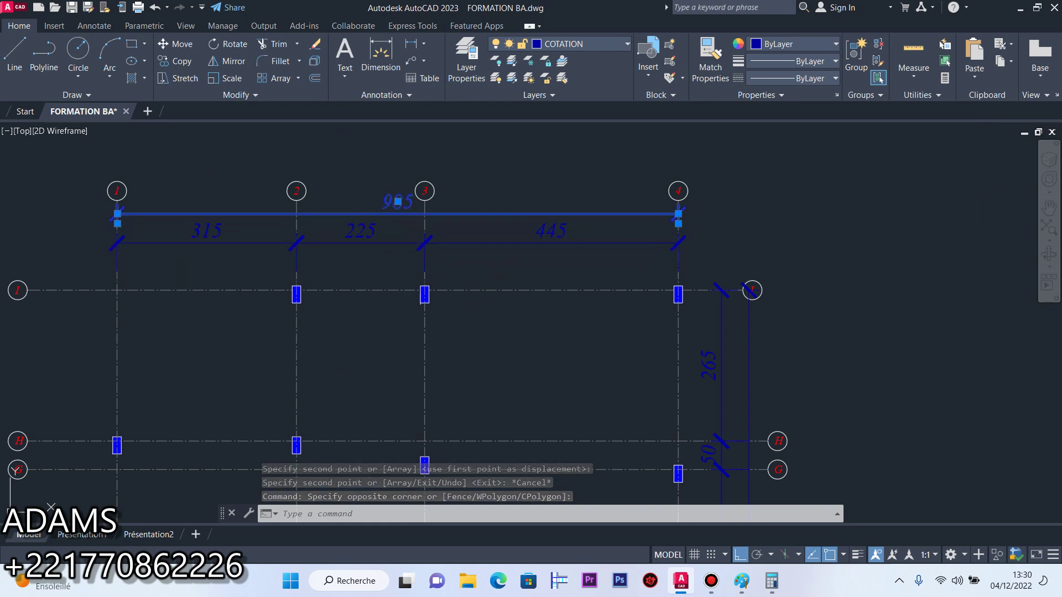
Add the three copied spacing dimensions to the selection and nudge all four dimensions down, away from the upper bubbles
{"action": "left_click", "coordinate": [531, 267]}
{"action": "left_click", "coordinate": [426, 237]}
{"action": "left_click", "coordinate": [393, 254]}
{"action": "left_click", "coordinate": [280, 230]}
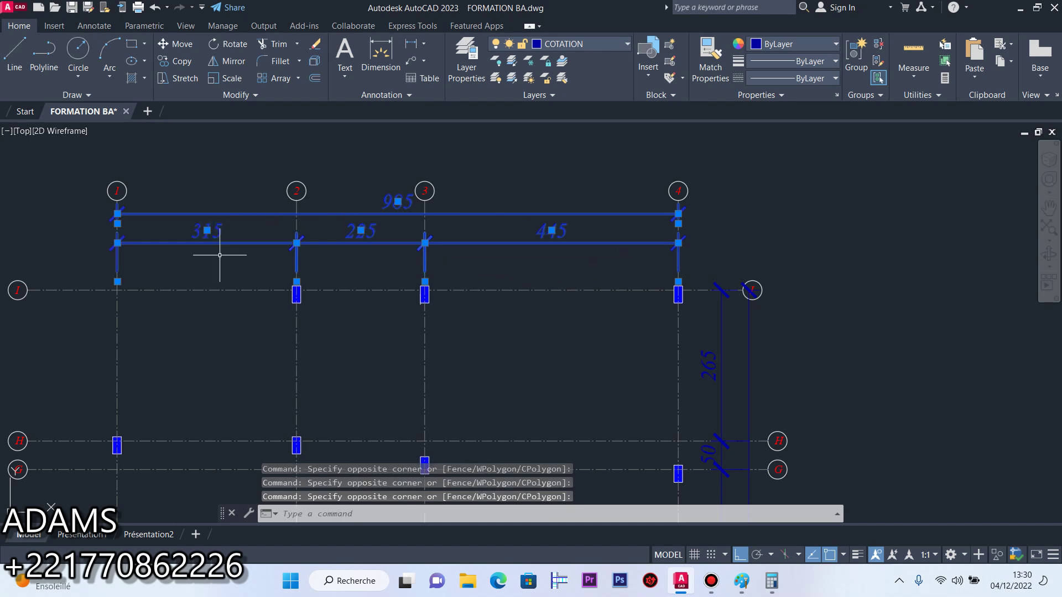
{"action": "key", "text": "ctrl+Down"}
{"action": "key", "text": "ctrl+Down"}
{"action": "key", "text": "ctrl+Down"}
{"action": "key", "text": "ctrl+Down"}
{"action": "key", "text": "ctrl+Down"}
{"action": "key", "text": "ctrl+Down"}
{"action": "key", "text": "ctrl+Down"}
{"action": "key", "text": "ctrl+Down"}
{"action": "key", "text": "ctrl+Down"}
{"action": "key", "text": "ctrl+Down"}
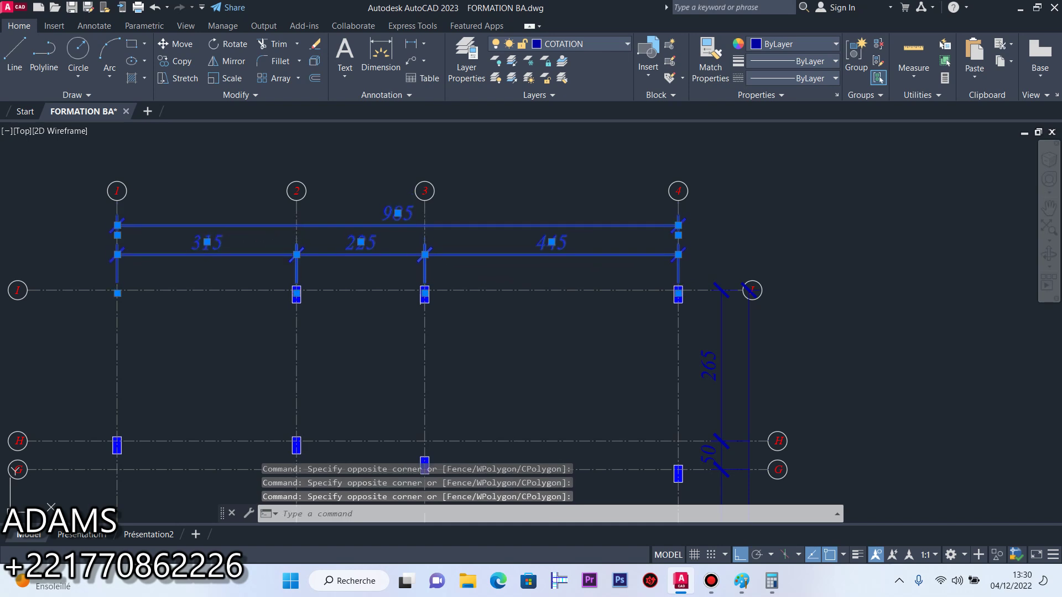
{"action": "key", "text": "Escape"}
{"action": "scroll", "coordinate": [476, 201], "scroll_direction": "down", "scroll_amount": 6}
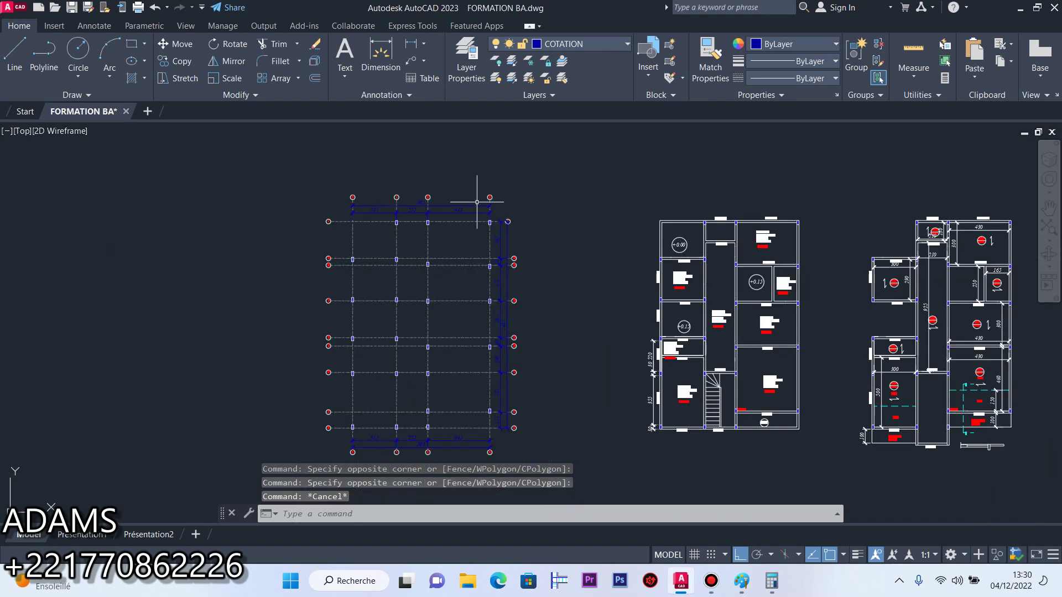
Copy all spacing dimensions and the overall dimension of the horizontal axes straight across, just inside the left-hand bubbles
{"action": "scroll", "coordinate": [500, 262], "scroll_direction": "up", "scroll_amount": 2}
{"action": "scroll", "coordinate": [521, 148], "scroll_direction": "down", "scroll_amount": 2}
{"action": "scroll", "coordinate": [527, 334], "scroll_direction": "up", "scroll_amount": 6}
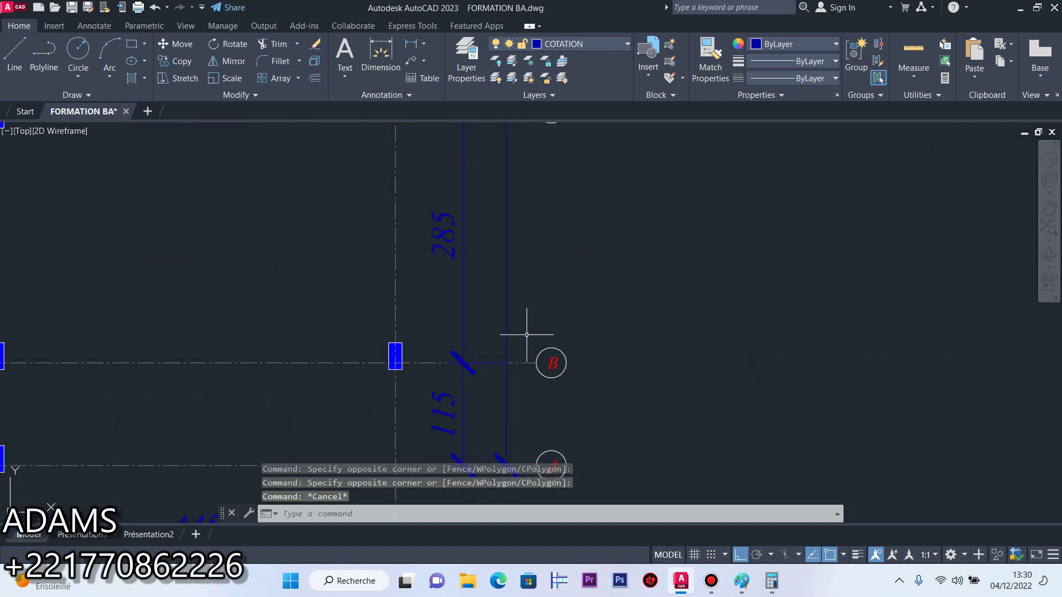
{"action": "left_click", "coordinate": [526, 412]}
{"action": "left_click", "coordinate": [441, 393]}
{"action": "left_click", "coordinate": [551, 302]}
{"action": "left_click", "coordinate": [435, 231]}
{"action": "scroll", "coordinate": [532, 332], "scroll_direction": "down", "scroll_amount": 6}
{"action": "scroll", "coordinate": [531, 264], "scroll_direction": "up", "scroll_amount": 6}
{"action": "left_click", "coordinate": [531, 389]}
{"action": "left_click", "coordinate": [446, 360]}
{"action": "left_click", "coordinate": [515, 294]}
{"action": "left_click", "coordinate": [442, 281]}
{"action": "scroll", "coordinate": [522, 210], "scroll_direction": "down", "scroll_amount": 5}
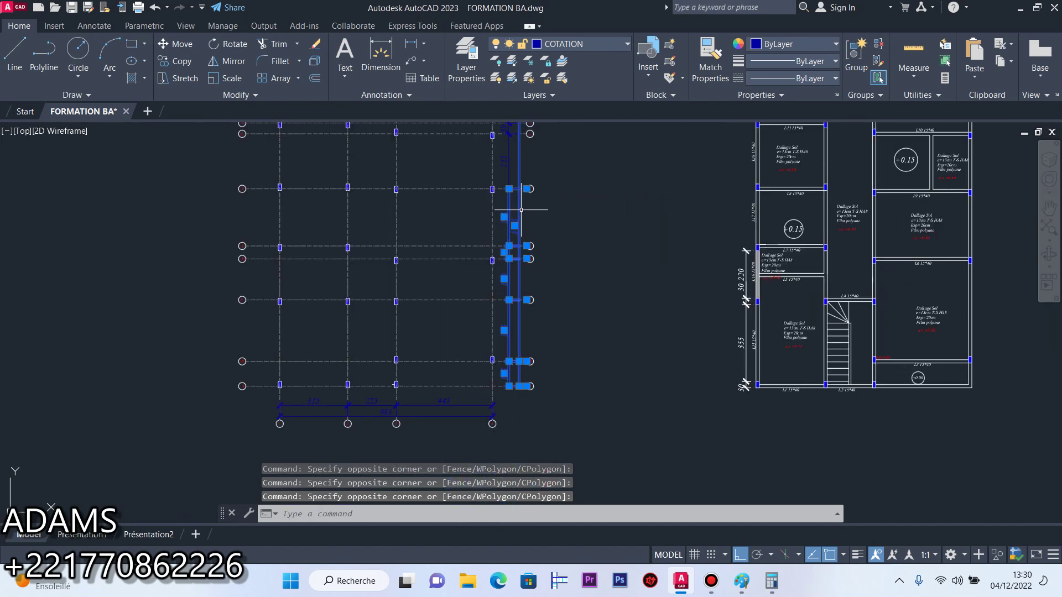
{"action": "scroll", "coordinate": [525, 154], "scroll_direction": "up", "scroll_amount": 2}
{"action": "left_click", "coordinate": [524, 157]}
{"action": "left_click", "coordinate": [470, 173]}
{"action": "scroll", "coordinate": [494, 269], "scroll_direction": "down", "scroll_amount": 2}
{"action": "scroll", "coordinate": [490, 206], "scroll_direction": "up", "scroll_amount": 5}
{"action": "scroll", "coordinate": [489, 207], "scroll_direction": "down", "scroll_amount": 4}
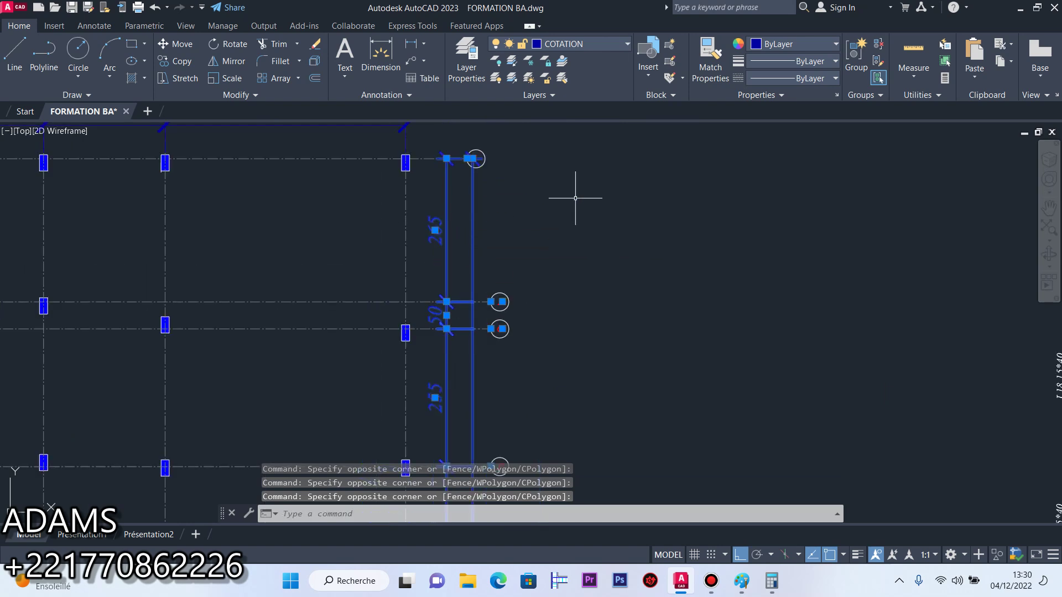
{"action": "scroll", "coordinate": [545, 208], "scroll_direction": "down", "scroll_amount": 2}
{"action": "left_click", "coordinate": [177, 61]}
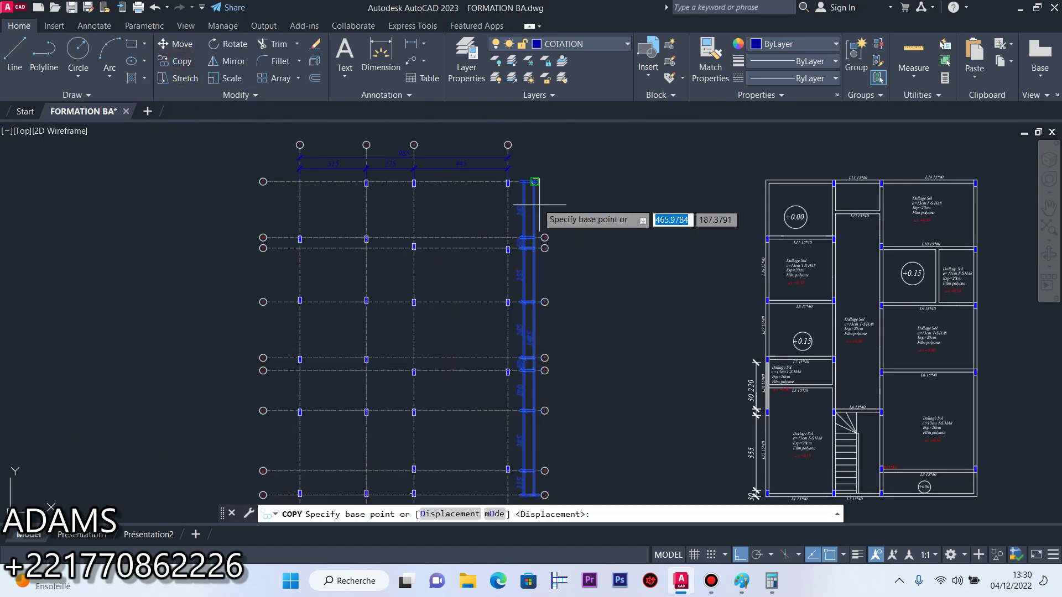
{"action": "left_click", "coordinate": [520, 182]}
{"action": "scroll", "coordinate": [274, 177], "scroll_direction": "up", "scroll_amount": 6}
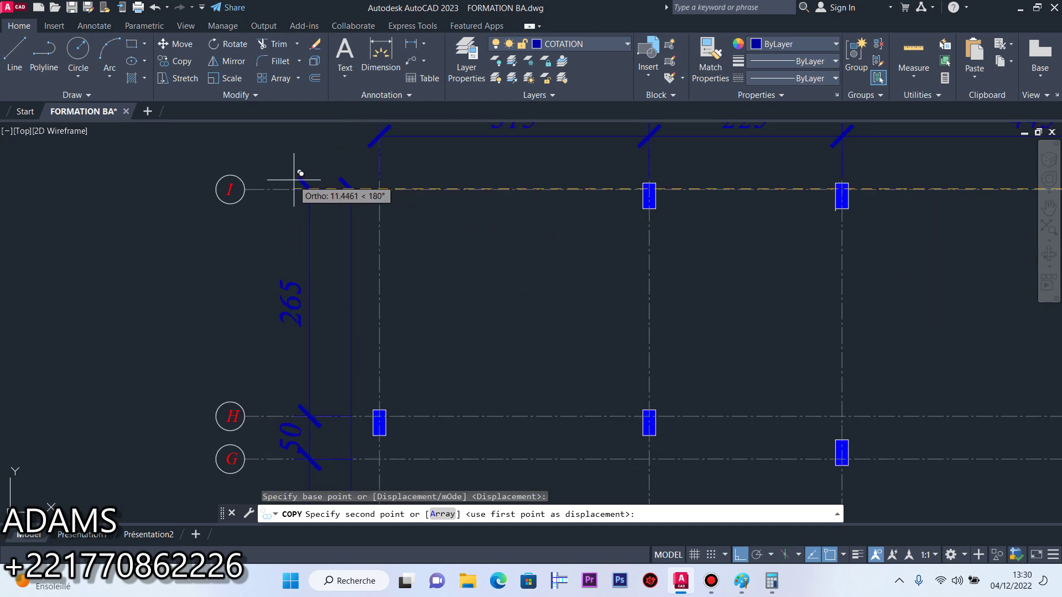
{"action": "left_click", "coordinate": [310, 172]}
{"action": "right_click", "coordinate": [310, 174]}
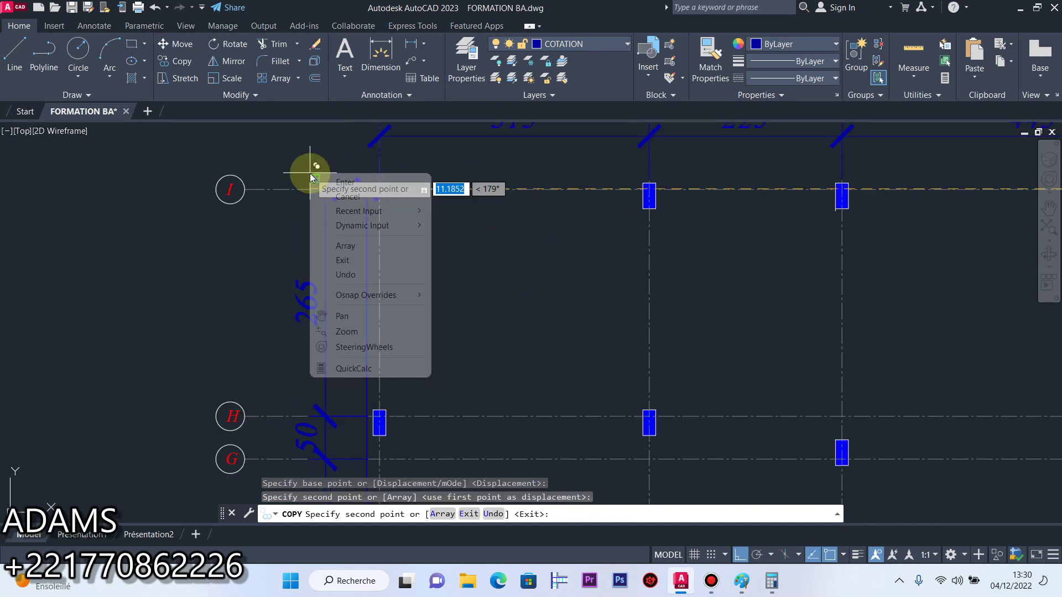
{"action": "left_click", "coordinate": [344, 182]}
Move the copied overall dimension of the horizontal axes outward so that it sits between the spacing dimensions and the left-hand bubbles
{"action": "scroll", "coordinate": [382, 180], "scroll_direction": "down", "scroll_amount": 5}
{"action": "scroll", "coordinate": [386, 352], "scroll_direction": "up", "scroll_amount": 5}
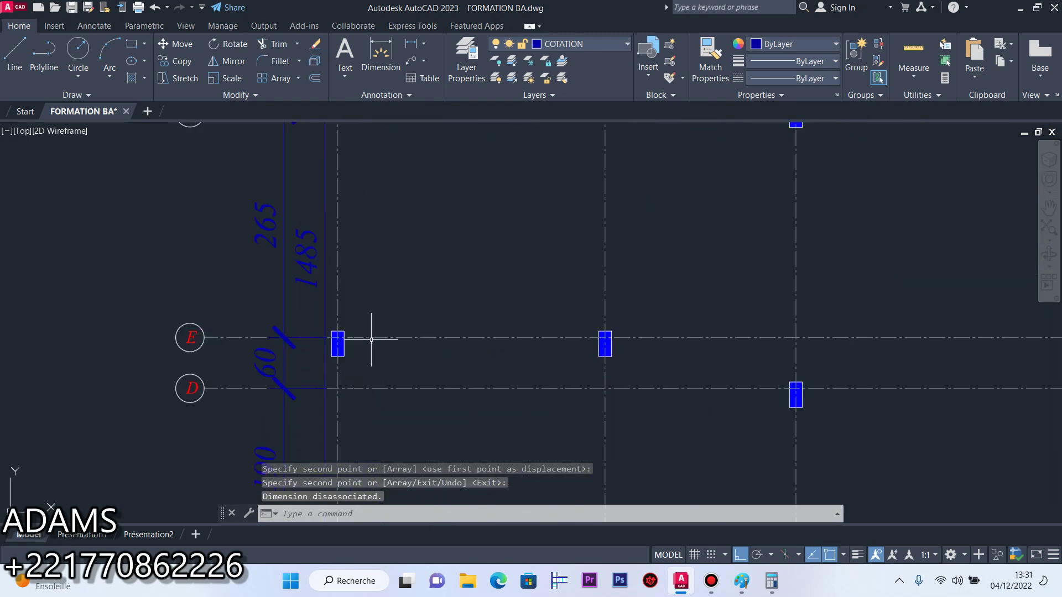
{"action": "left_click", "coordinate": [328, 270]}
{"action": "left_click", "coordinate": [319, 249]}
{"action": "left_click_drag", "start_coordinate": [319, 259], "coordinate": [216, 258]}
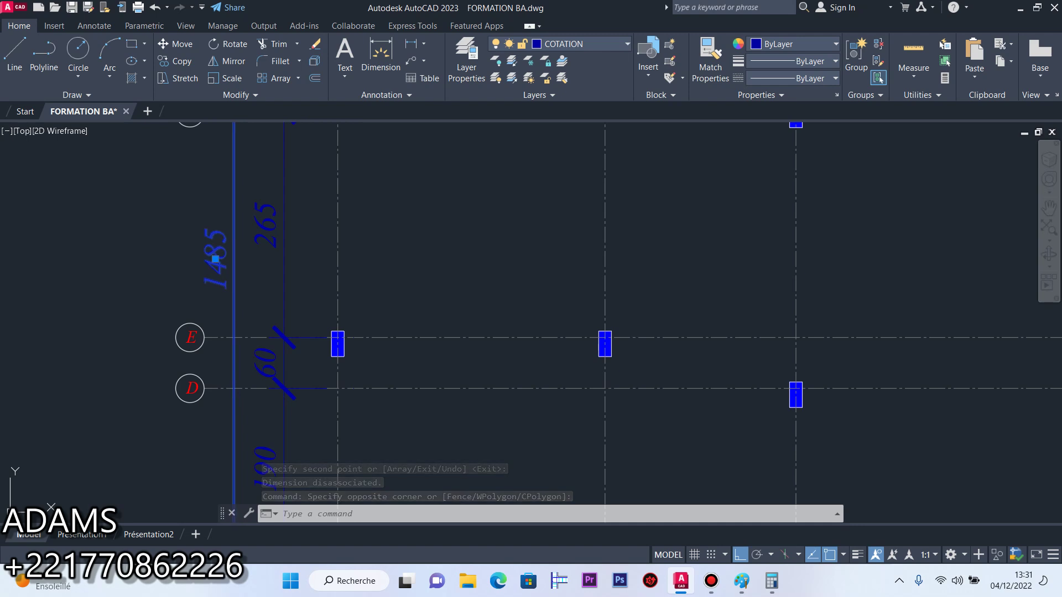
{"action": "key", "text": "Escape"}
{"action": "scroll", "coordinate": [409, 225], "scroll_direction": "down", "scroll_amount": 5}
{"action": "scroll", "coordinate": [466, 220], "scroll_direction": "up", "scroll_amount": 2}
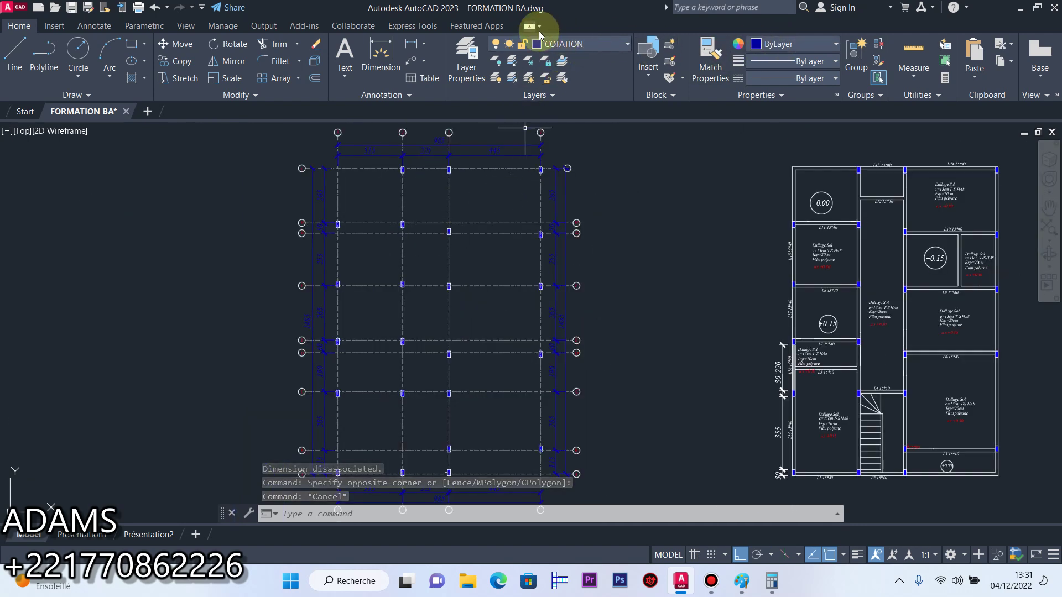
Set the colour of the COTATION layer to grey, index colour 8
{"action": "left_click", "coordinate": [468, 79]}
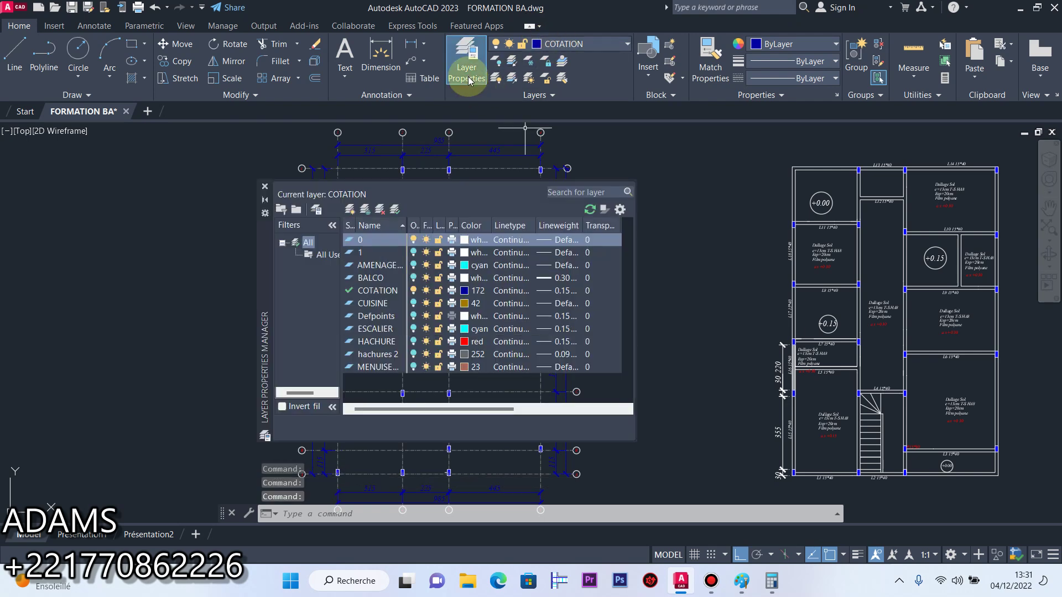
{"action": "left_click", "coordinate": [465, 295]}
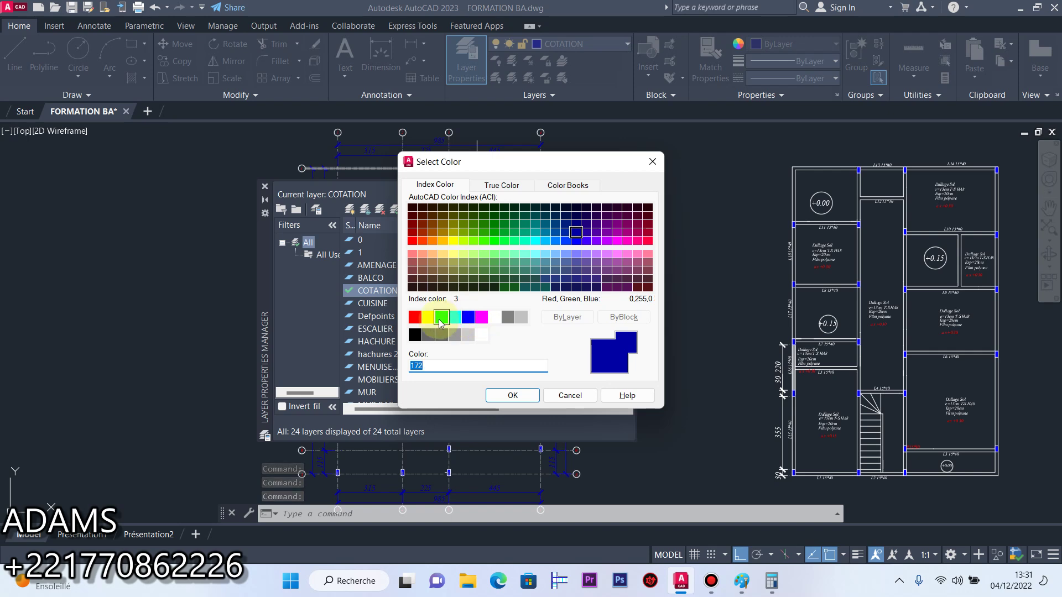
{"action": "left_click", "coordinate": [507, 318]}
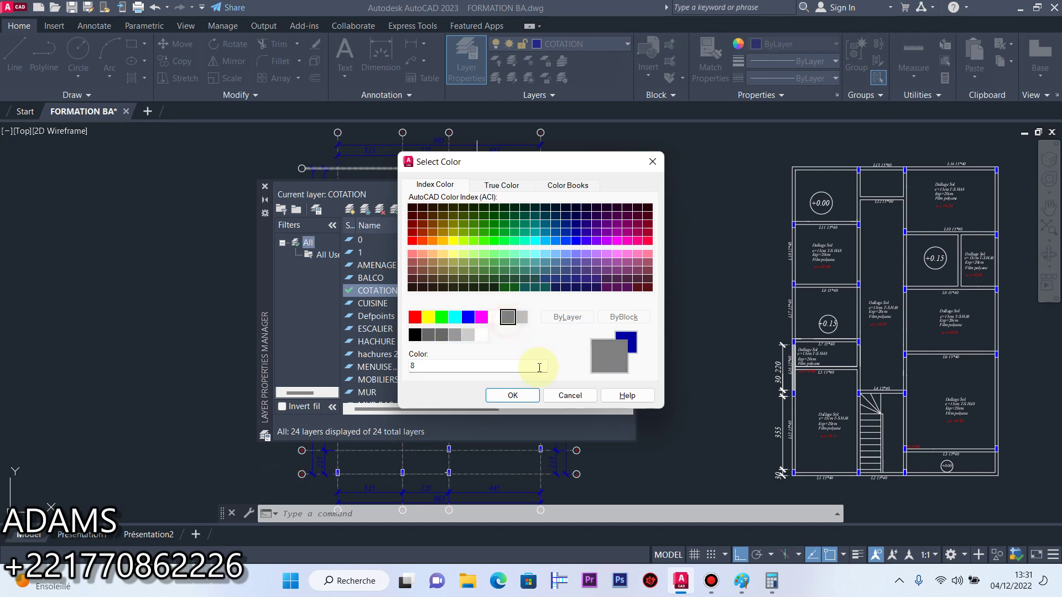
{"action": "left_click", "coordinate": [512, 395]}
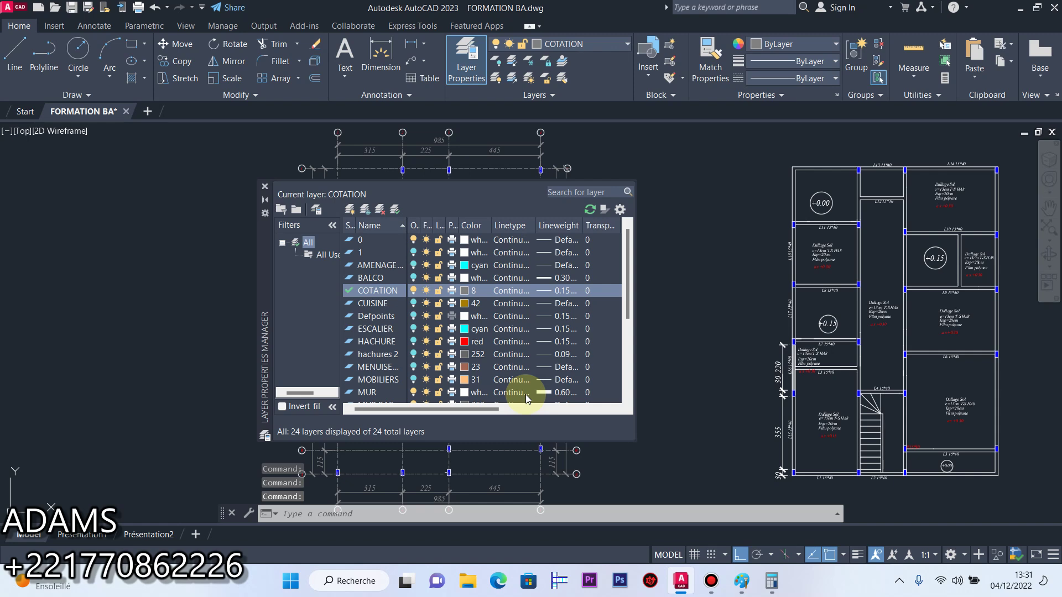
{"action": "left_click", "coordinate": [464, 293]}
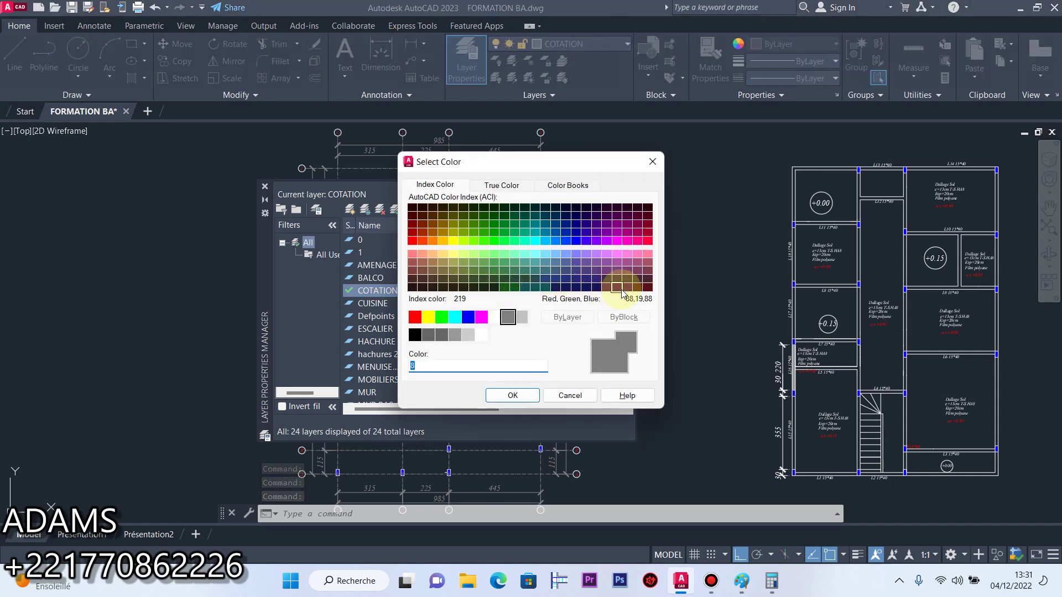
{"action": "left_click", "coordinate": [535, 396]}
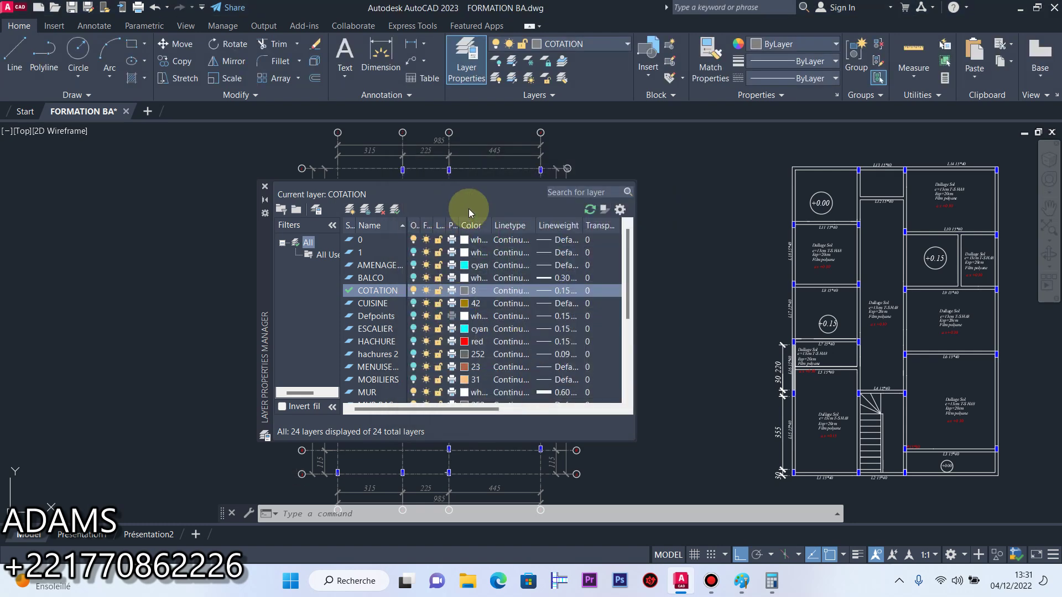
{"action": "left_click", "coordinate": [264, 186]}
Save the drawing with the recoloured dimensions
{"action": "scroll", "coordinate": [481, 237], "scroll_direction": "down", "scroll_amount": 4}
{"action": "scroll", "coordinate": [349, 287], "scroll_direction": "up", "scroll_amount": 8}
{"action": "scroll", "coordinate": [543, 254], "scroll_direction": "down", "scroll_amount": 8}
{"action": "scroll", "coordinate": [539, 257], "scroll_direction": "up", "scroll_amount": 5}
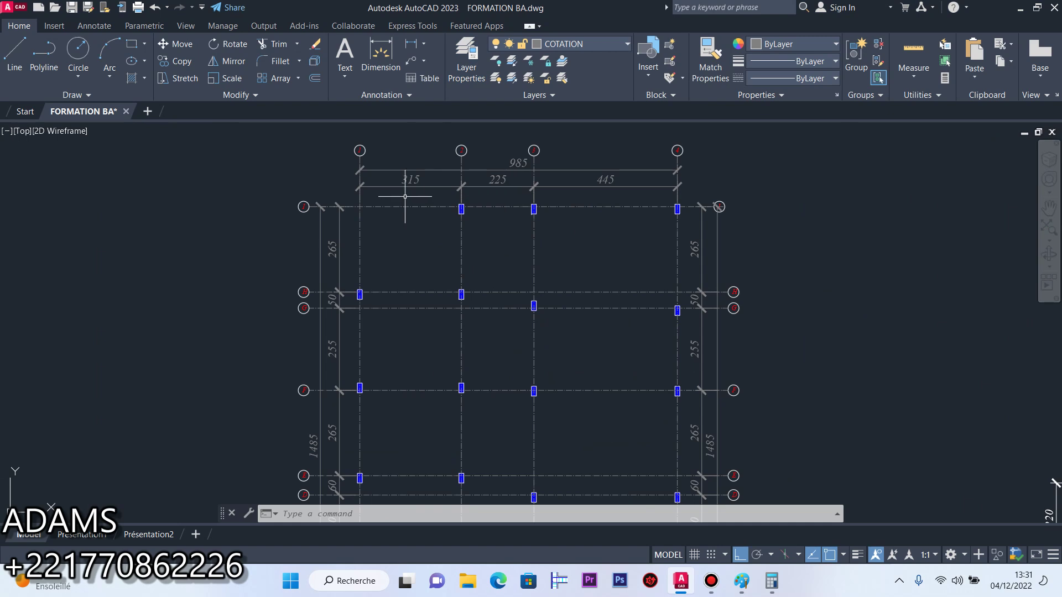
{"action": "left_click", "coordinate": [71, 8]}
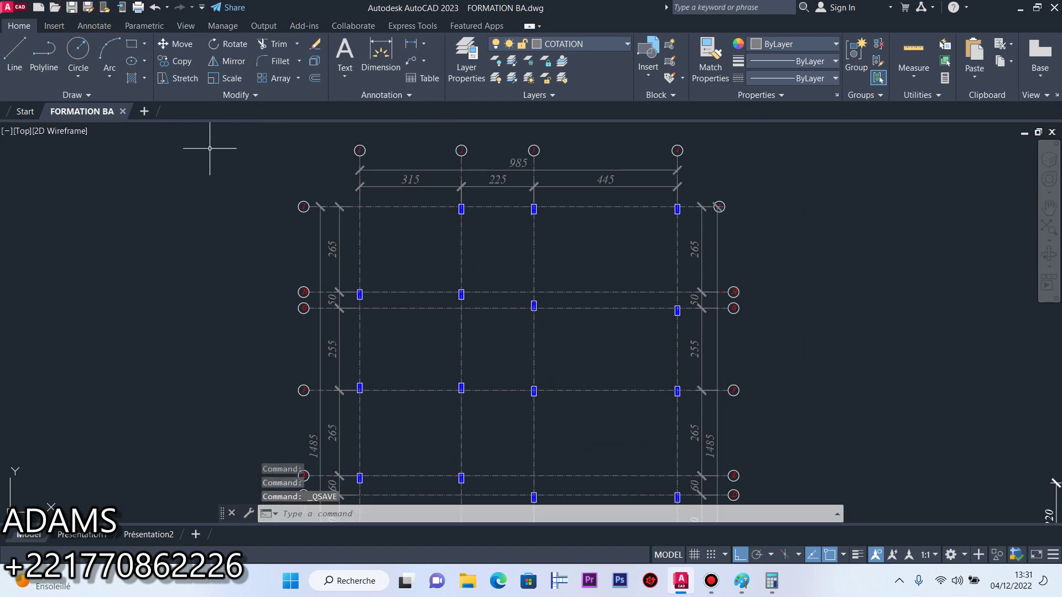
Examine the axis bubbles, columns, spacing dimensions and overall dimensions on all four sides of the grid
{"action": "scroll", "coordinate": [209, 148], "scroll_direction": "down", "scroll_amount": 4}
{"action": "scroll", "coordinate": [332, 265], "scroll_direction": "up", "scroll_amount": 6}
{"action": "scroll", "coordinate": [509, 337], "scroll_direction": "down", "scroll_amount": 4}
{"action": "scroll", "coordinate": [392, 232], "scroll_direction": "up", "scroll_amount": 2}
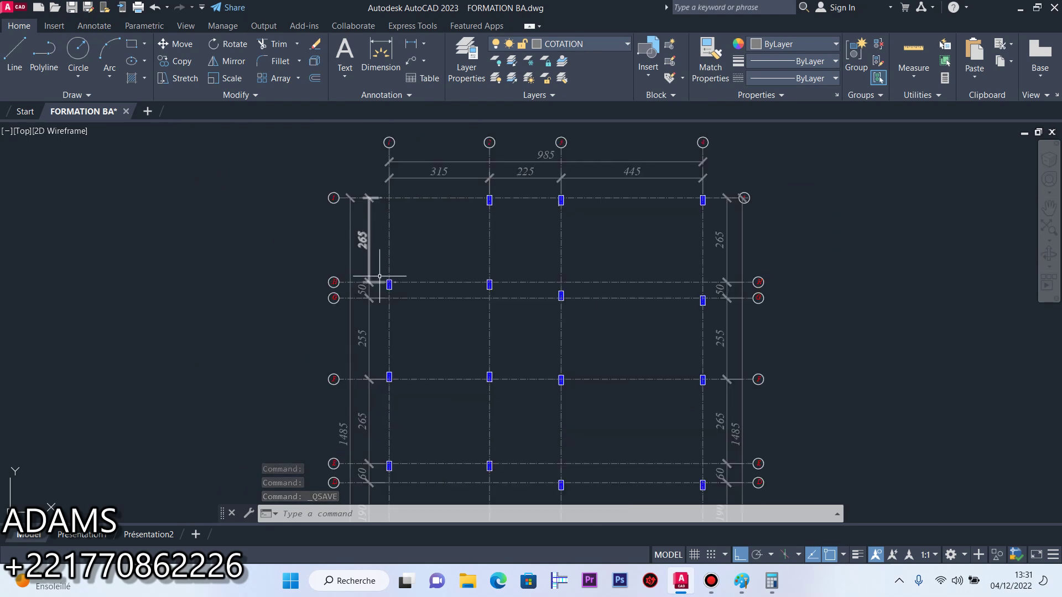
{"action": "scroll", "coordinate": [379, 276], "scroll_direction": "up", "scroll_amount": 5}
{"action": "scroll", "coordinate": [406, 258], "scroll_direction": "down", "scroll_amount": 5}
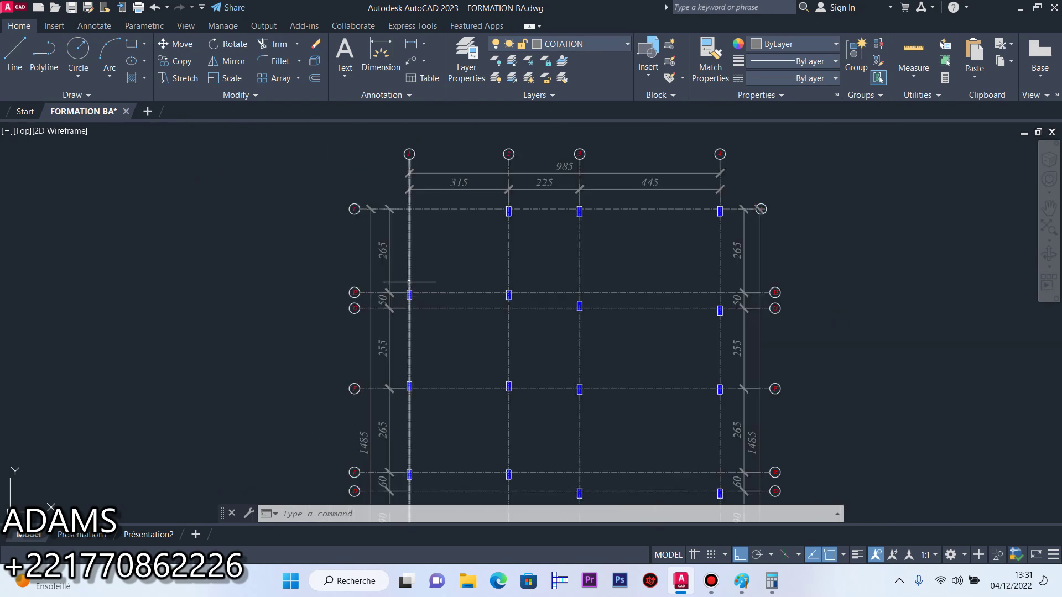
{"action": "scroll", "coordinate": [441, 364], "scroll_direction": "down", "scroll_amount": 5}
{"action": "scroll", "coordinate": [486, 323], "scroll_direction": "up", "scroll_amount": 5}
{"action": "scroll", "coordinate": [520, 346], "scroll_direction": "down", "scroll_amount": 3}
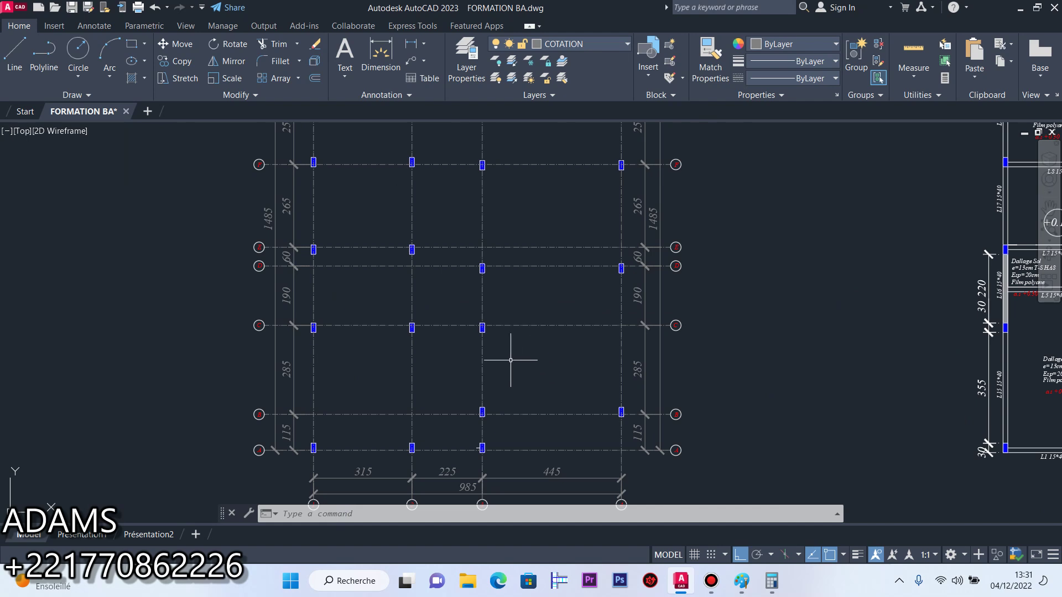
{"action": "scroll", "coordinate": [500, 357], "scroll_direction": "down", "scroll_amount": 2}
{"action": "scroll", "coordinate": [707, 343], "scroll_direction": "up", "scroll_amount": 4}
{"action": "scroll", "coordinate": [509, 324], "scroll_direction": "down", "scroll_amount": 3}
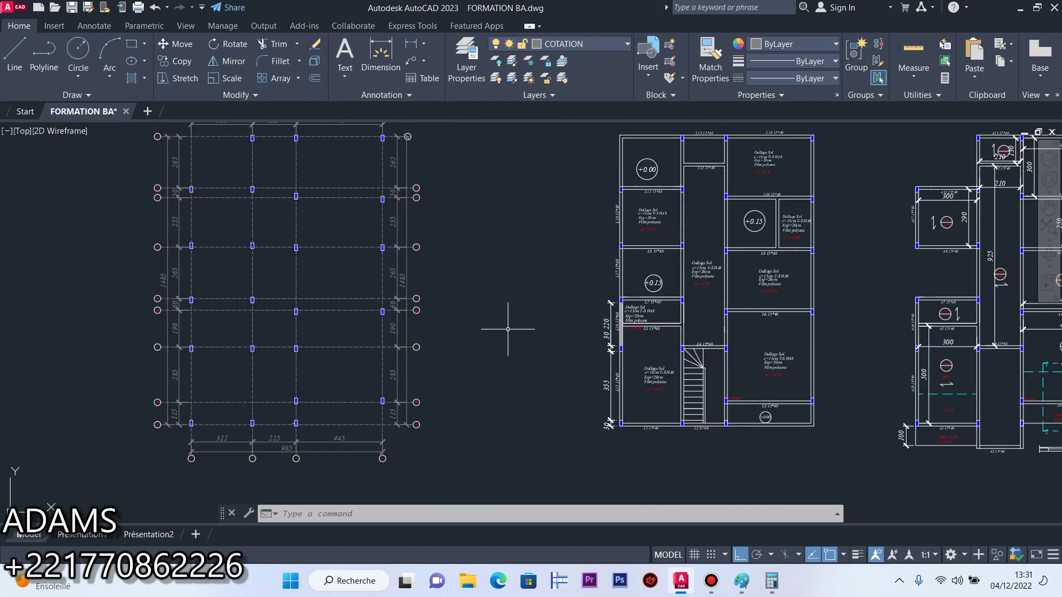
{"action": "scroll", "coordinate": [442, 336], "scroll_direction": "down", "scroll_amount": 2}
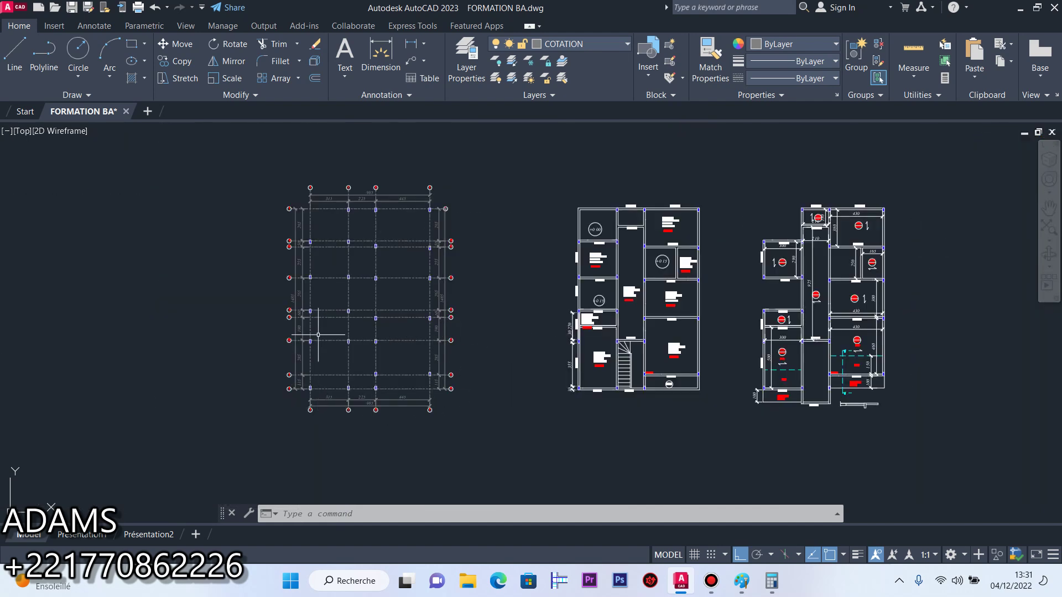
{"action": "scroll", "coordinate": [311, 173], "scroll_direction": "up", "scroll_amount": 7}
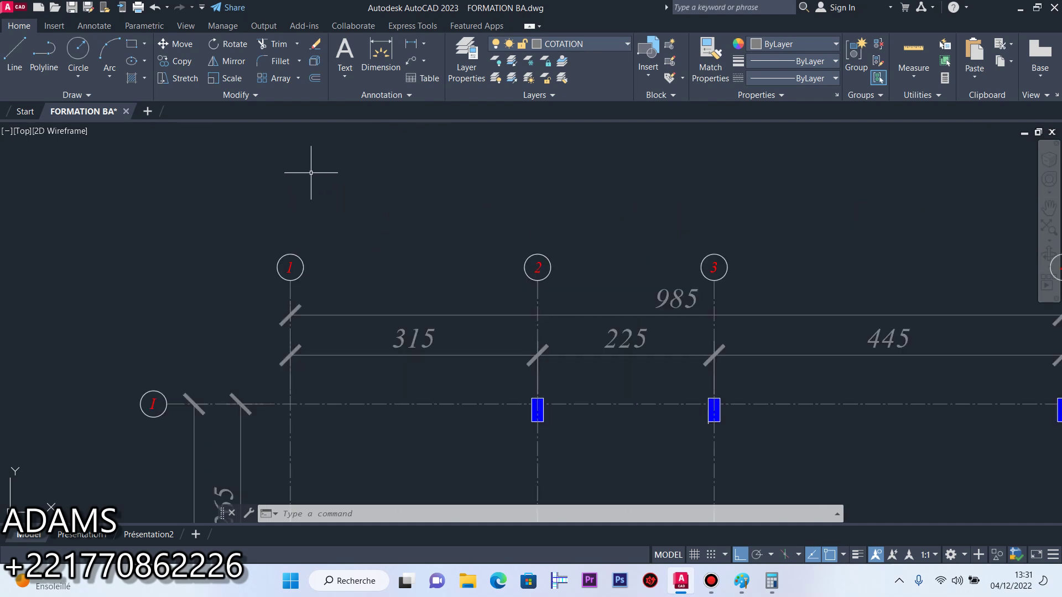
{"action": "scroll", "coordinate": [310, 173], "scroll_direction": "down", "scroll_amount": 2}
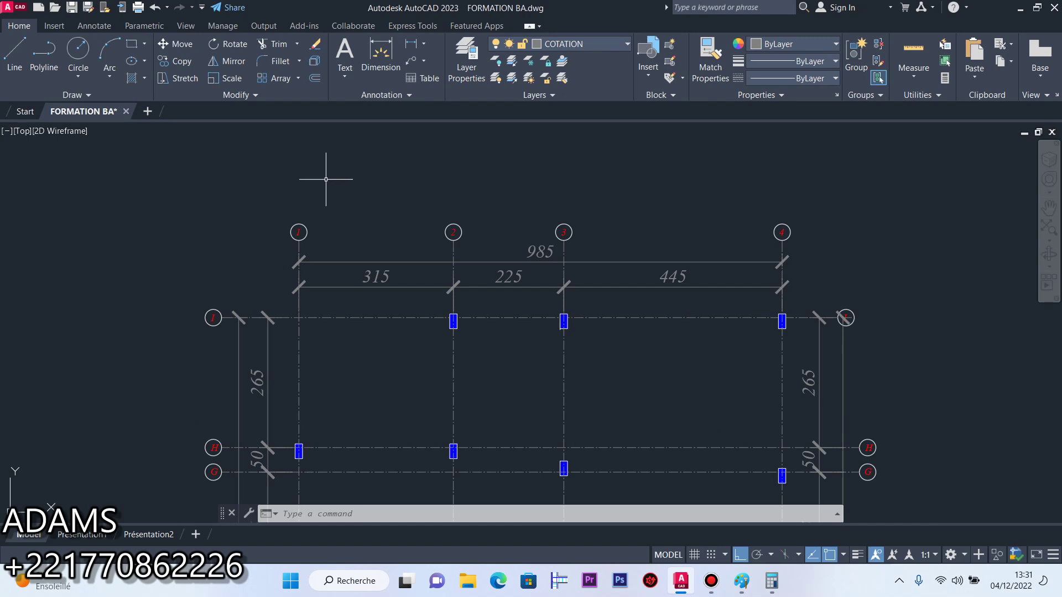
{"action": "scroll", "coordinate": [545, 266], "scroll_direction": "down", "scroll_amount": 4}
{"action": "scroll", "coordinate": [497, 450], "scroll_direction": "up", "scroll_amount": 6}
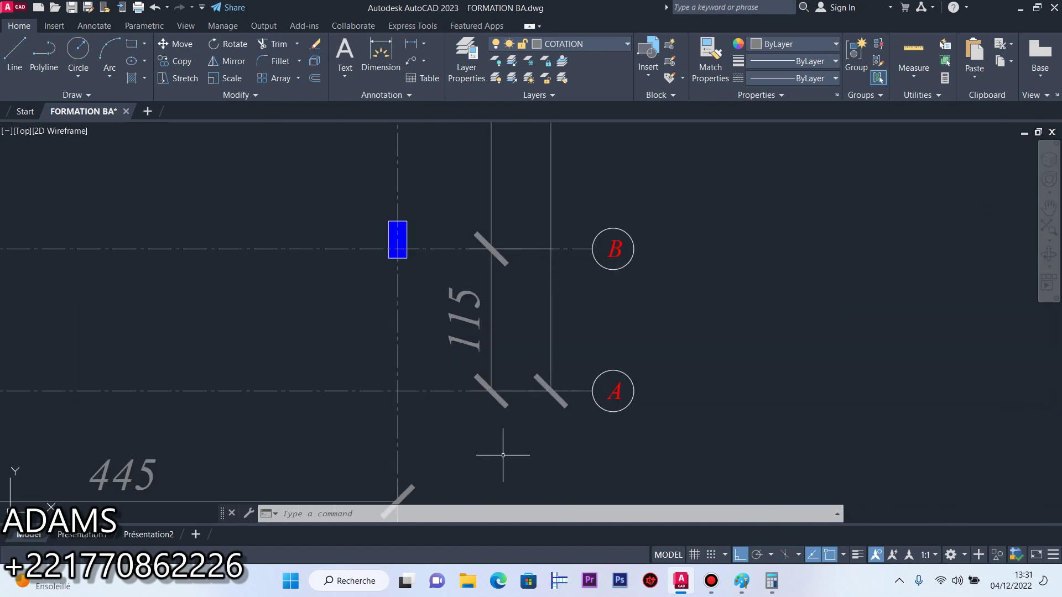
{"action": "scroll", "coordinate": [566, 445], "scroll_direction": "down", "scroll_amount": 1}
{"action": "scroll", "coordinate": [566, 445], "scroll_direction": "down", "scroll_amount": 4}
{"action": "scroll", "coordinate": [536, 494], "scroll_direction": "up", "scroll_amount": 6}
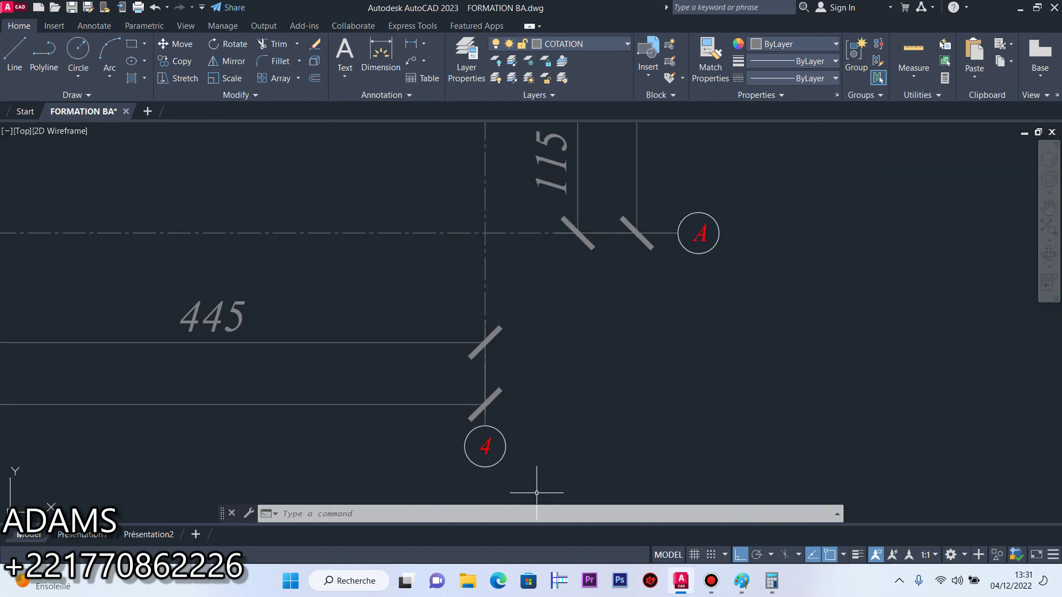
{"action": "scroll", "coordinate": [536, 493], "scroll_direction": "down", "scroll_amount": 5}
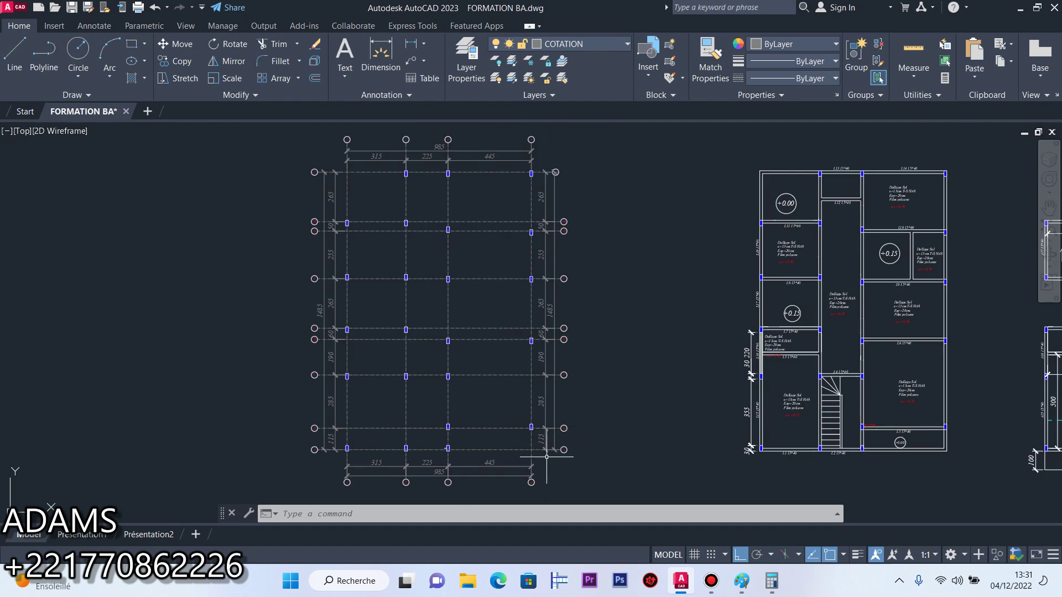
{"action": "scroll", "coordinate": [422, 355], "scroll_direction": "up", "scroll_amount": 3}
{"action": "scroll", "coordinate": [497, 417], "scroll_direction": "down", "scroll_amount": 3}
{"action": "scroll", "coordinate": [478, 453], "scroll_direction": "up", "scroll_amount": 4}
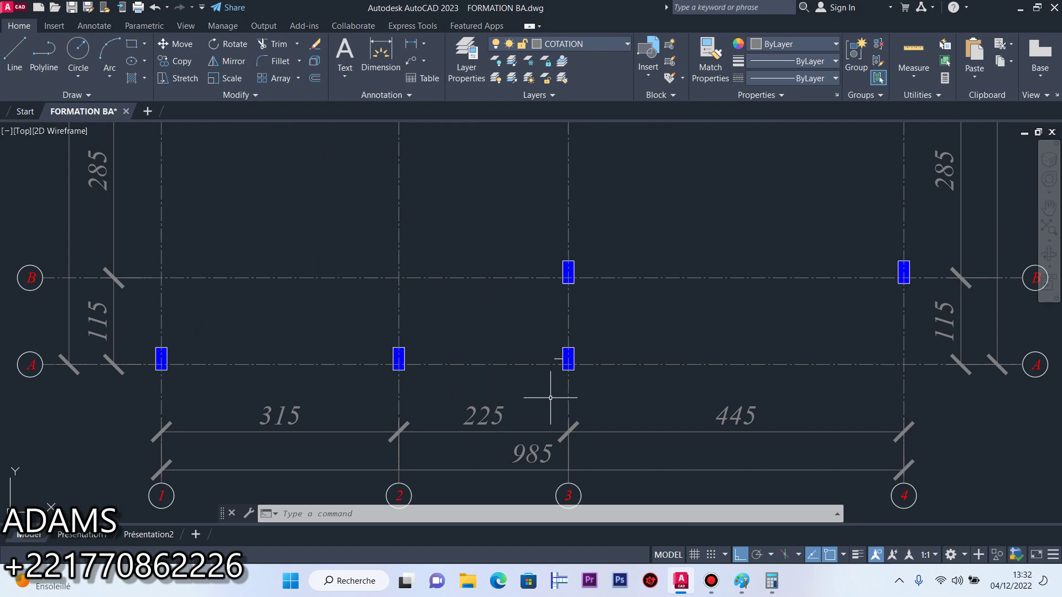
Save the drawing again with the whole grid in view
{"action": "scroll", "coordinate": [522, 393], "scroll_direction": "down", "scroll_amount": 6}
{"action": "scroll", "coordinate": [559, 299], "scroll_direction": "up", "scroll_amount": 1}
{"action": "scroll", "coordinate": [515, 419], "scroll_direction": "down", "scroll_amount": 1}
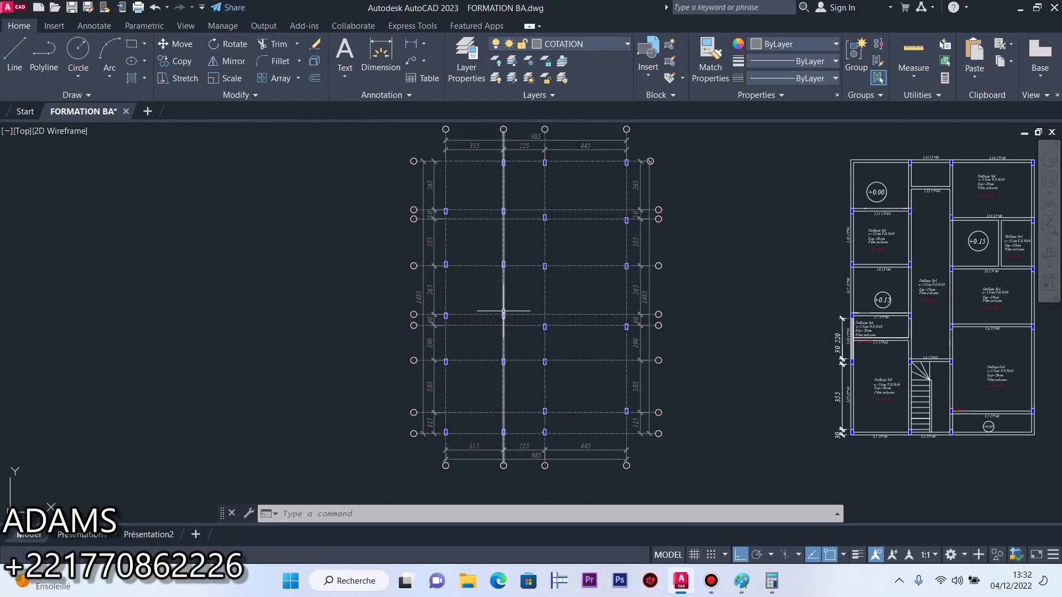
{"action": "left_click", "coordinate": [72, 8]}
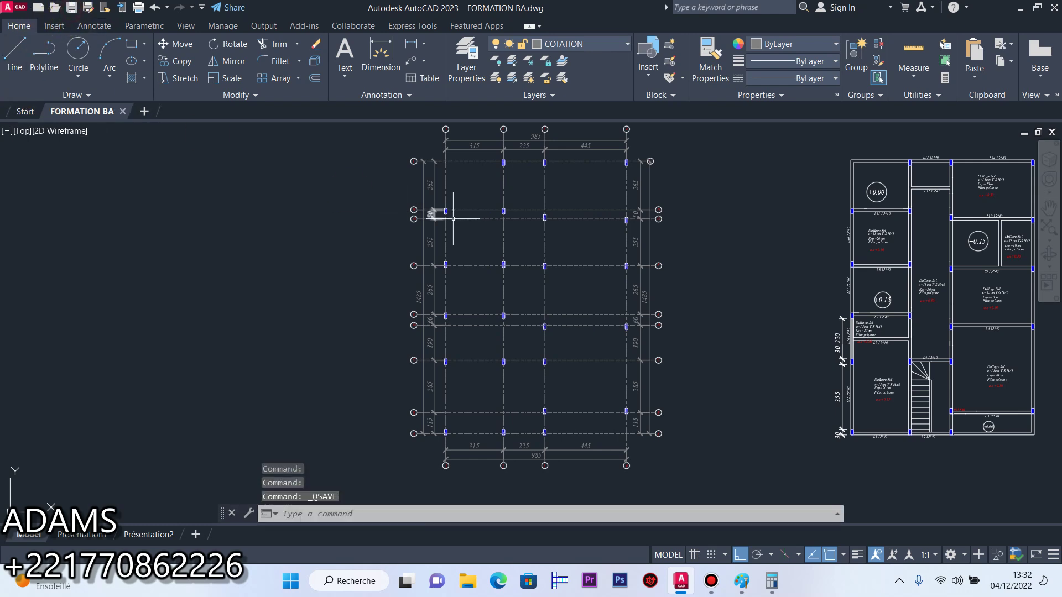